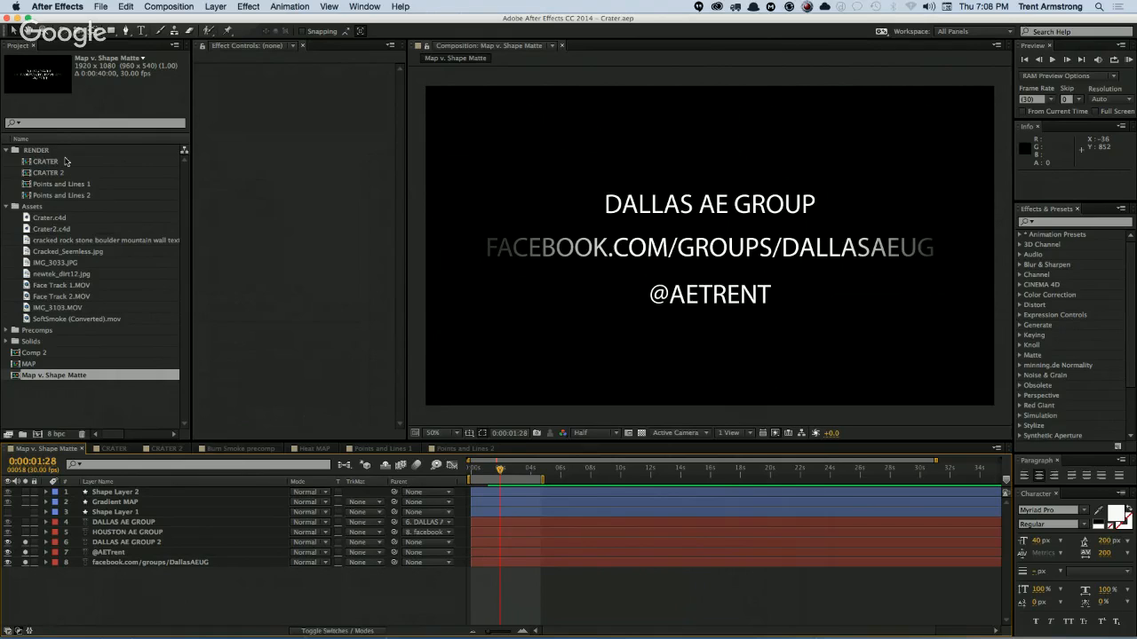
Step: View the Points and Lines 1 and Points and Lines 2 compositions, returning to Points and Lines 1
double_click(66, 185)
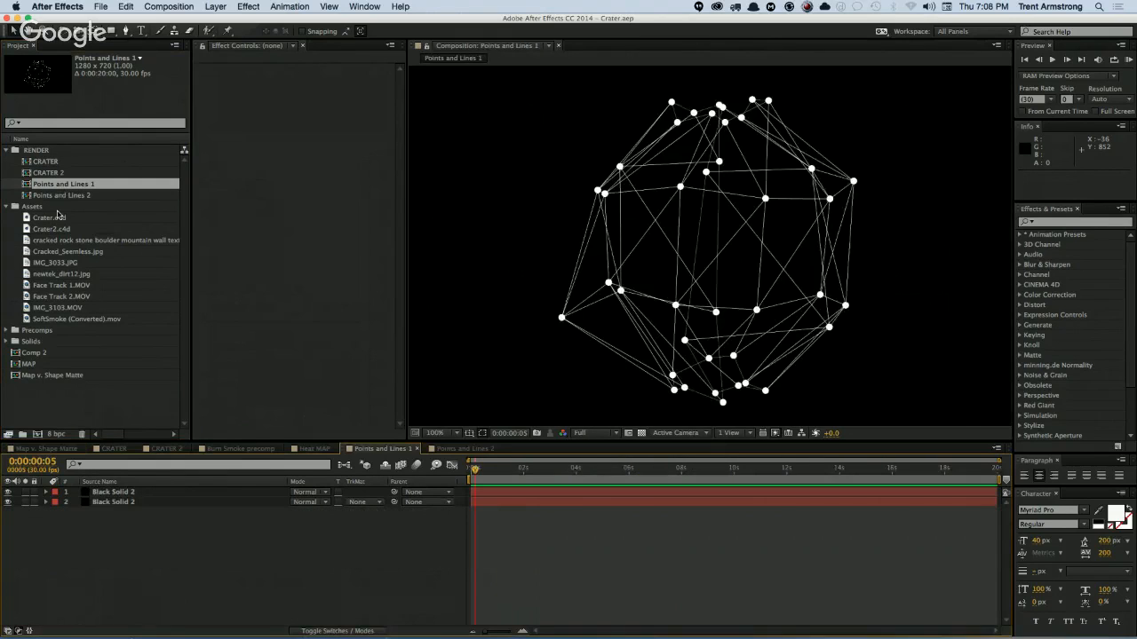
click(67, 194)
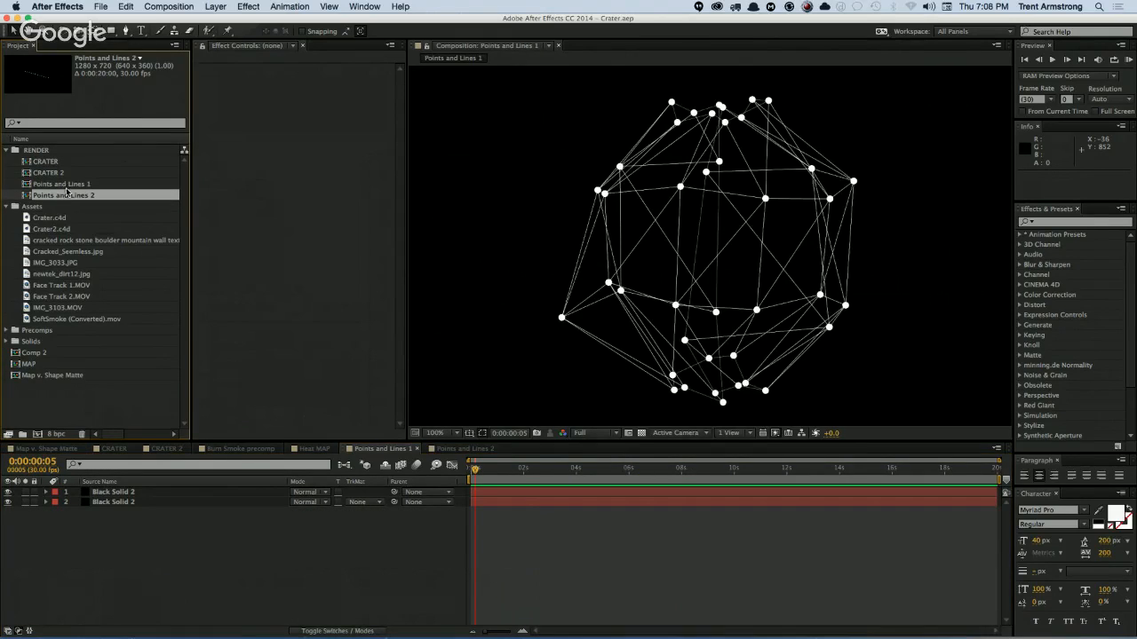
double_click(69, 194)
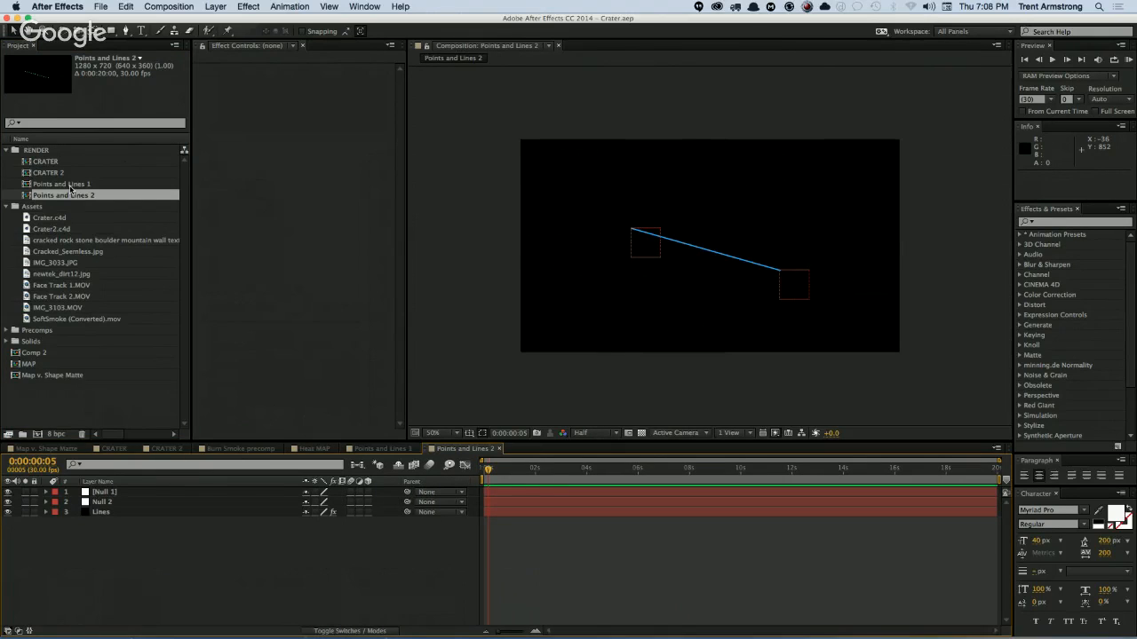
double_click(70, 185)
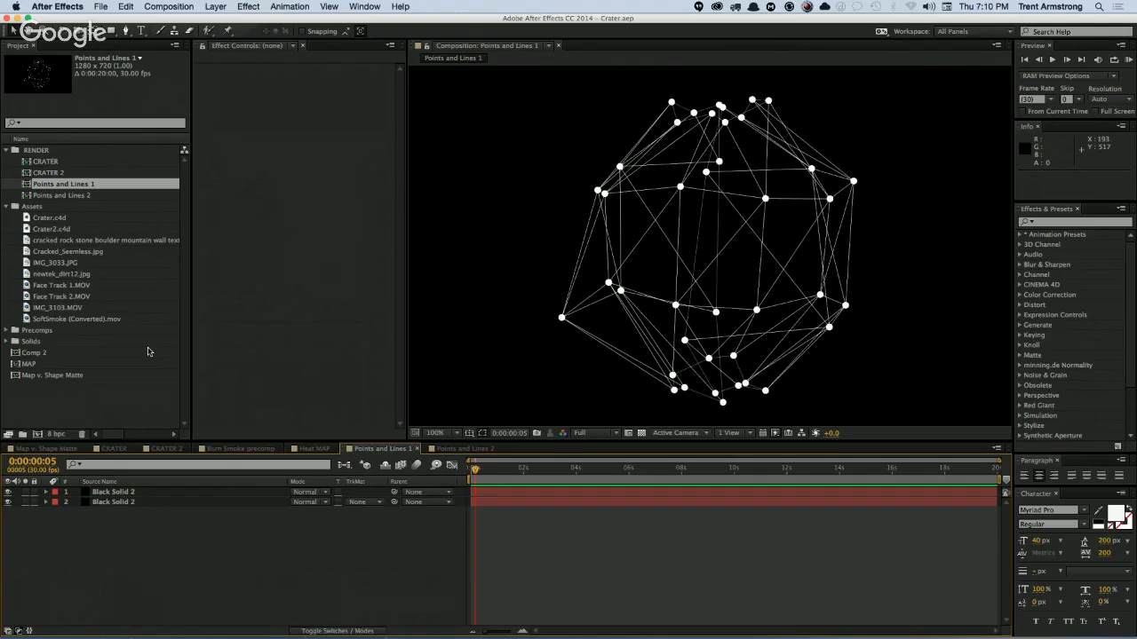
Step: Delete the upper Black Solid 2 layer and reset the Mir effect on the remaining solid
click(126, 495)
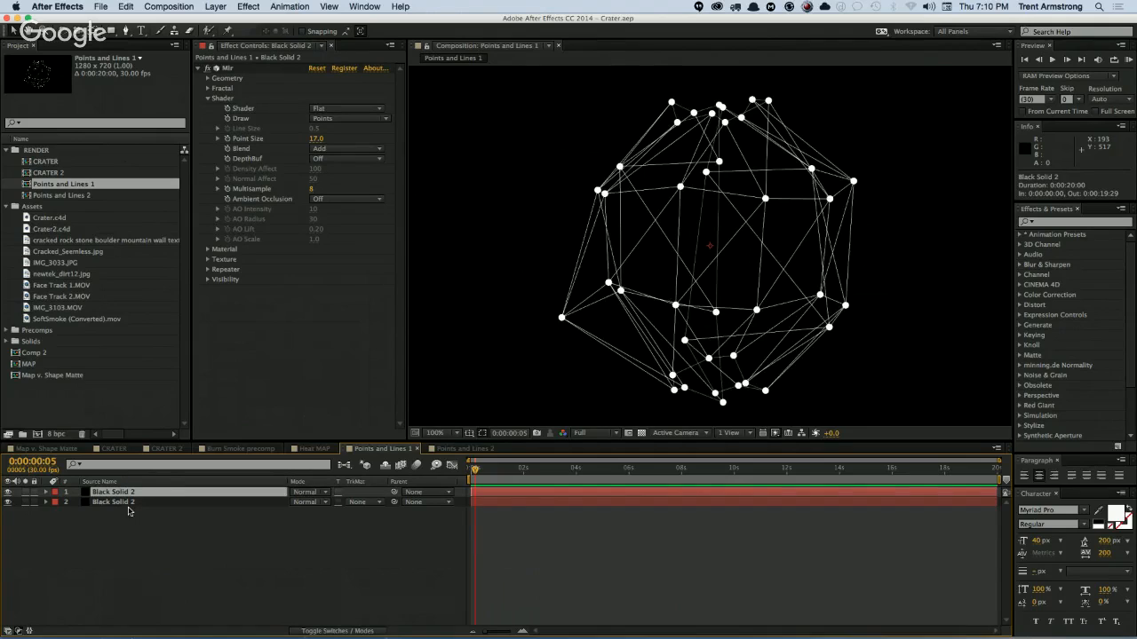
key(Delete)
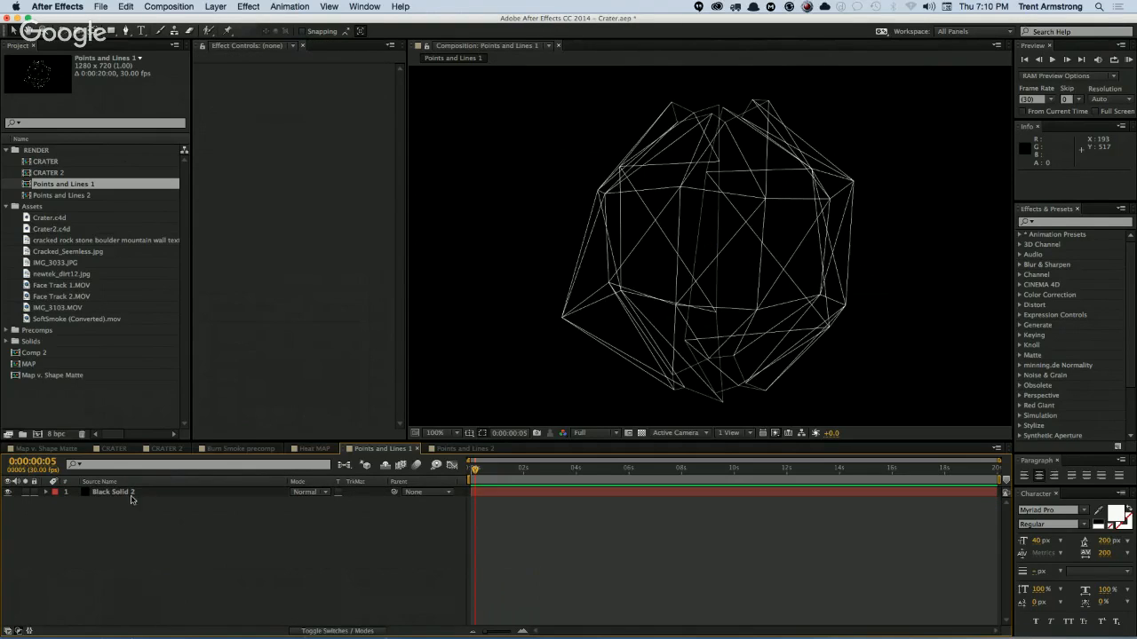
click(132, 495)
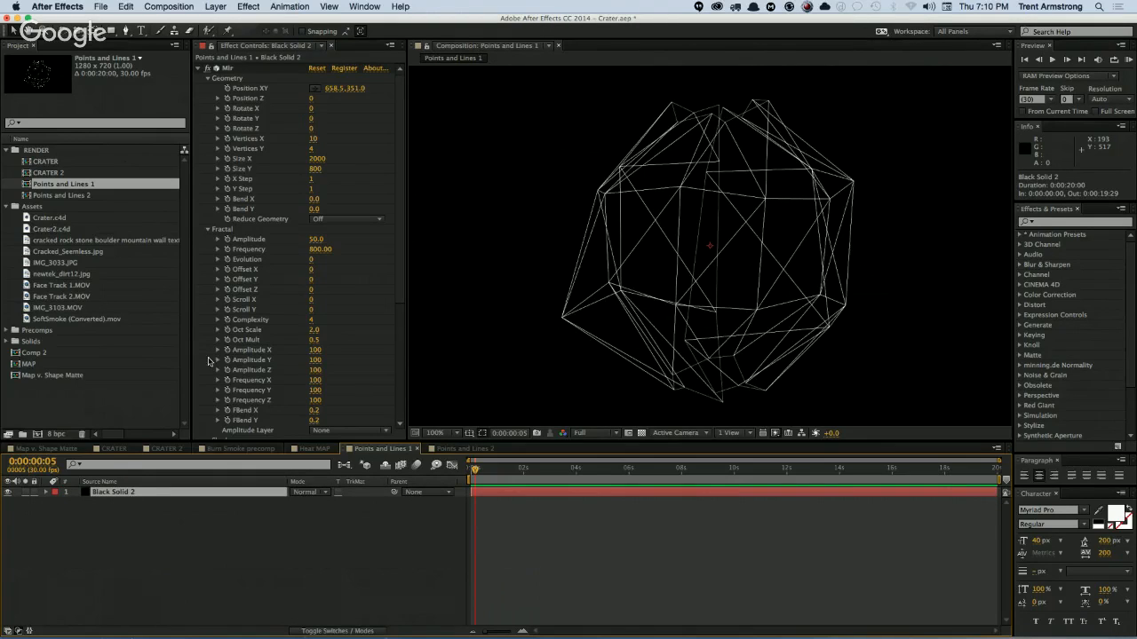
click(317, 68)
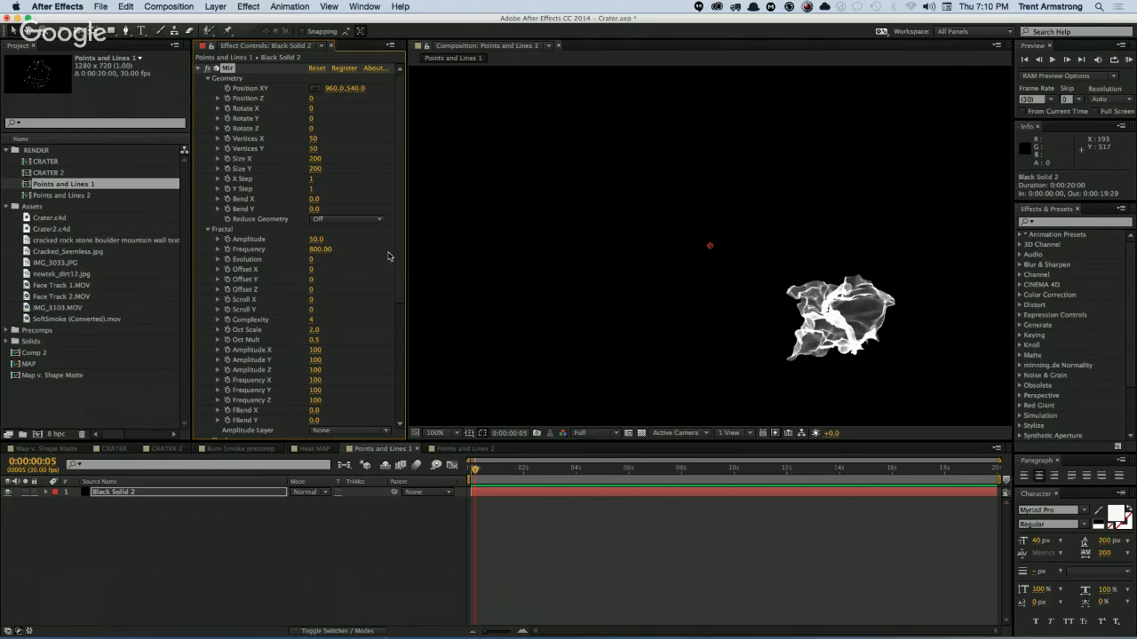
Step: Check the settings of the Points and Lines 1 composition without changing them
key(comma)
key(super+k)
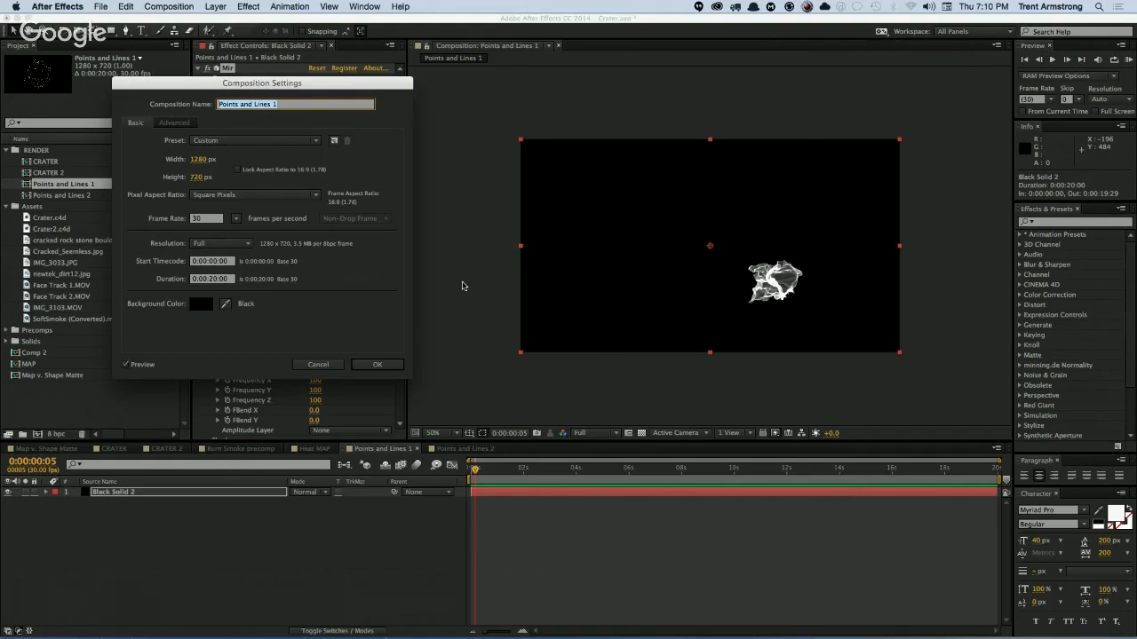
key(Escape)
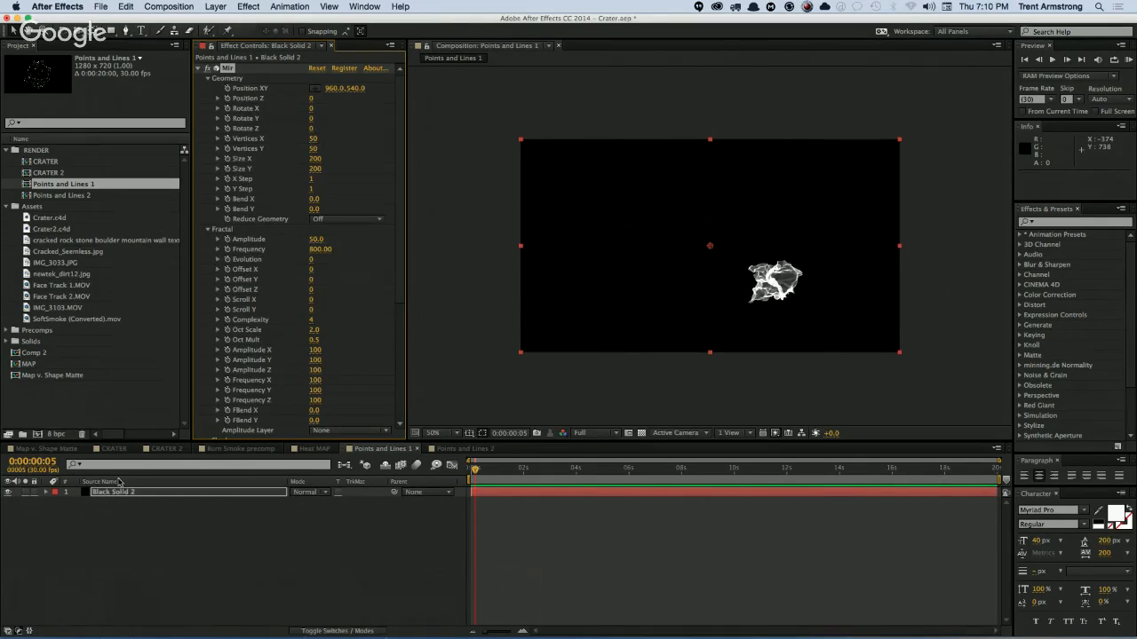
Step: Rename the remaining Black Solid 2 layer as Wires
click(158, 522)
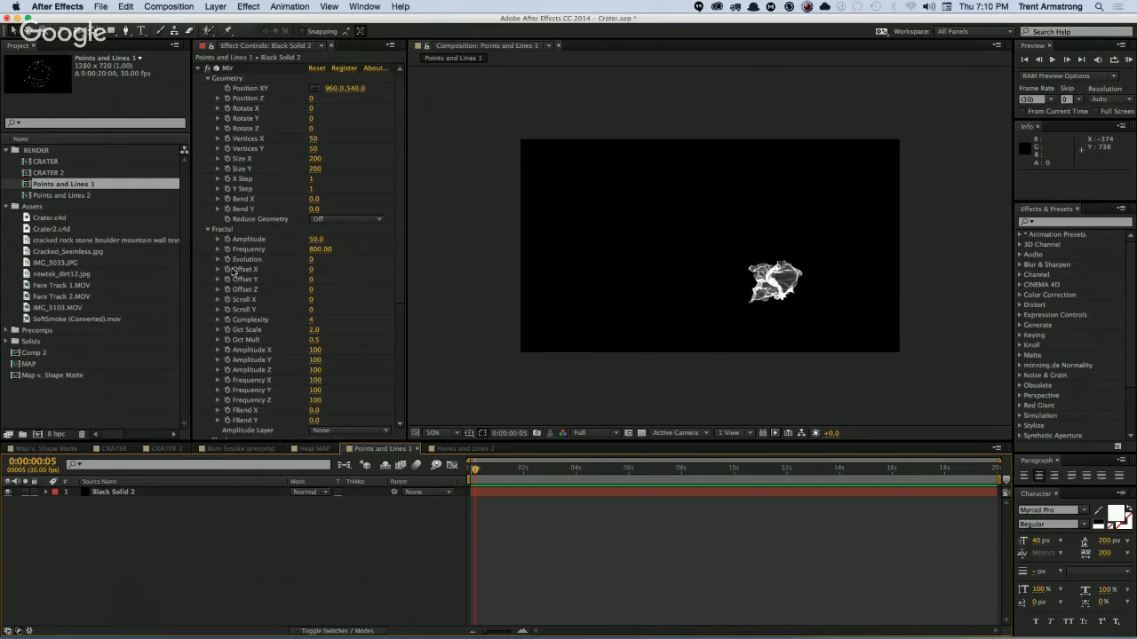
click(128, 493)
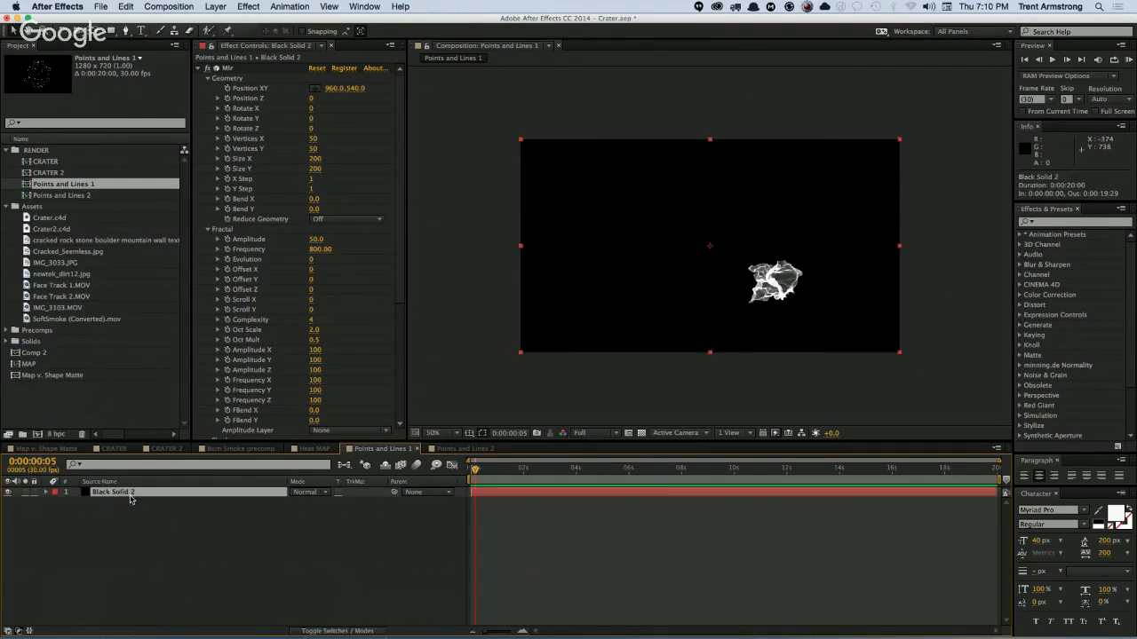
key(Return)
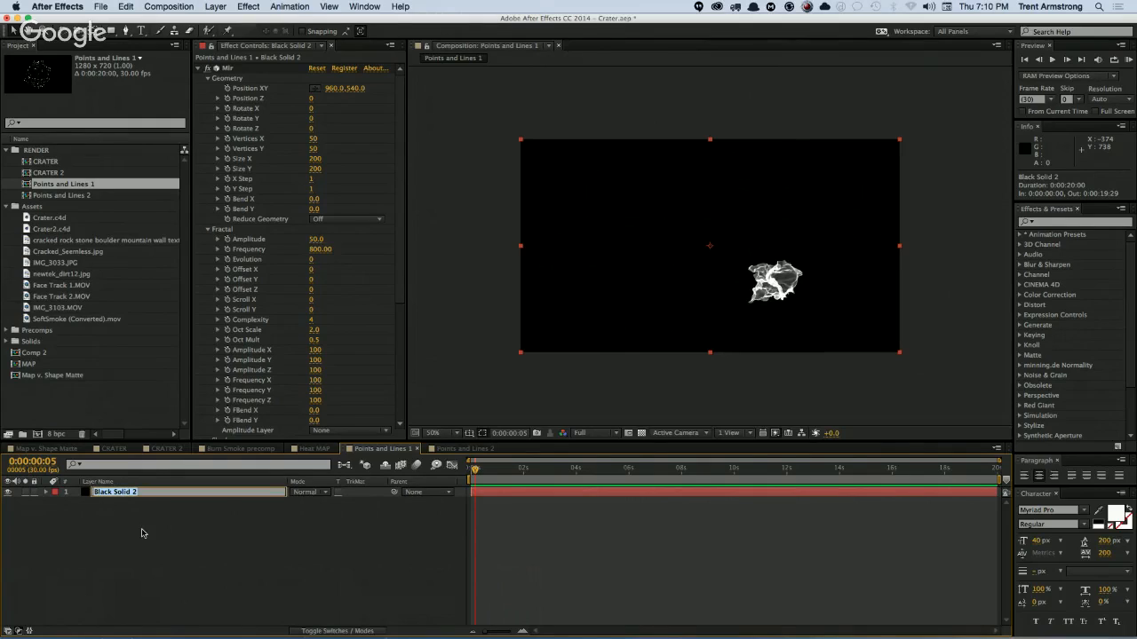
text(Wires)
key(Return)
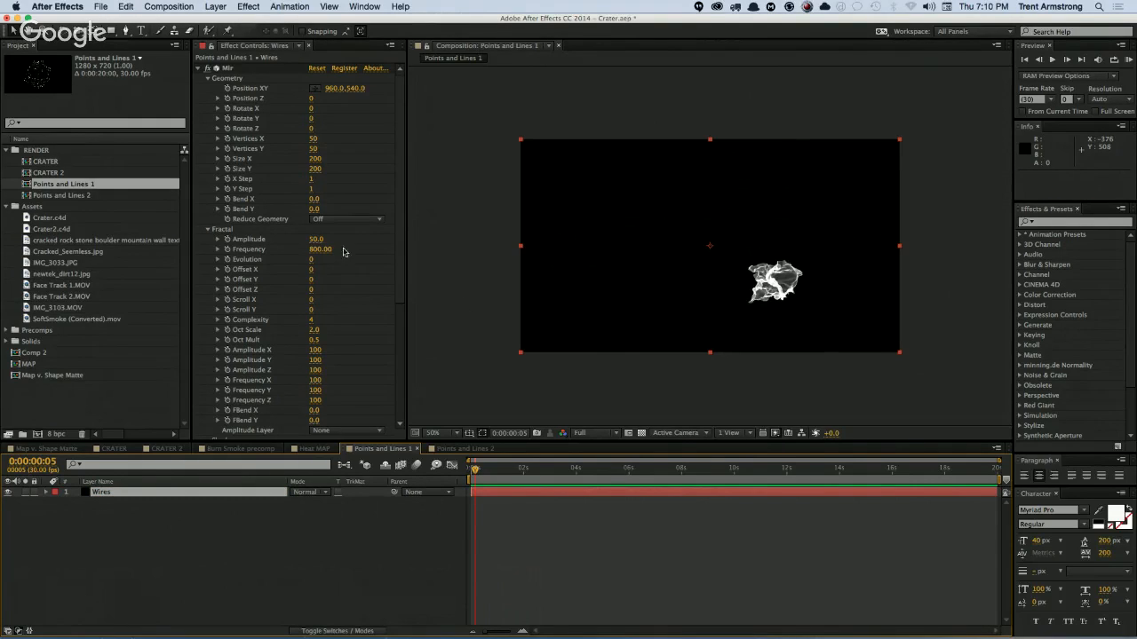
Step: Replace the Mir effect on the Wires layer with a freshly applied Trapcode Mir effect
click(227, 69)
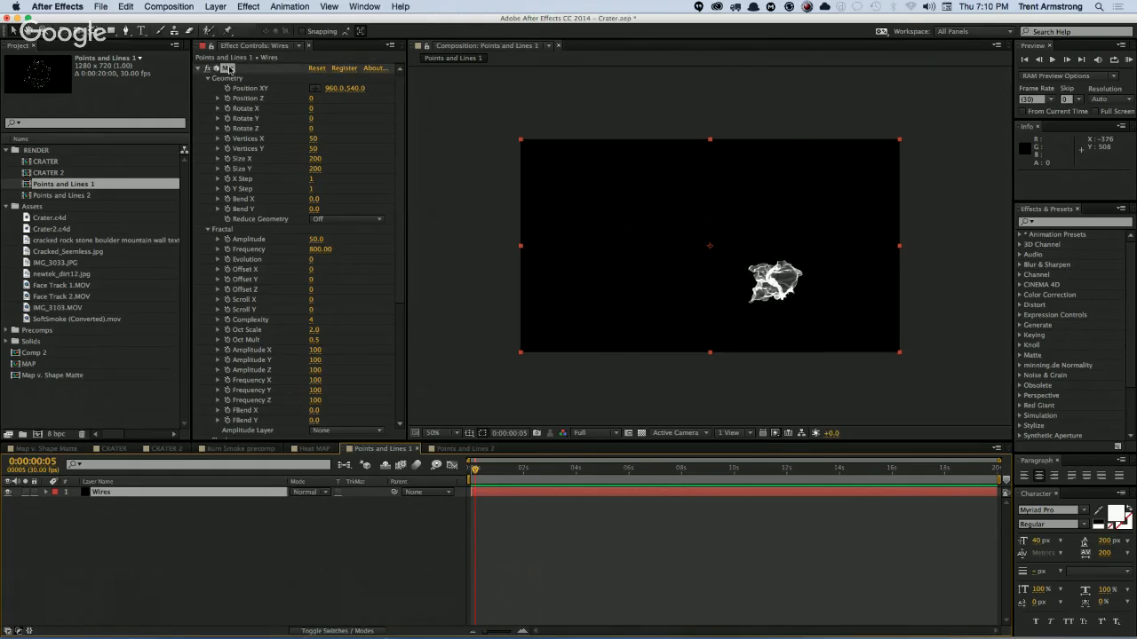
key(Delete)
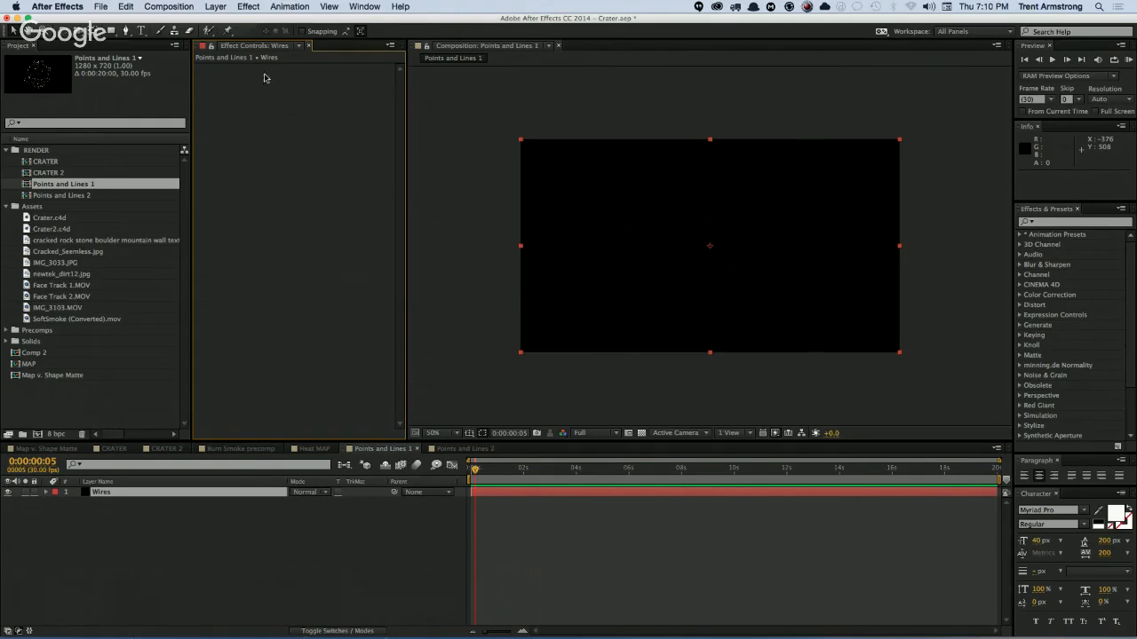
click(248, 6)
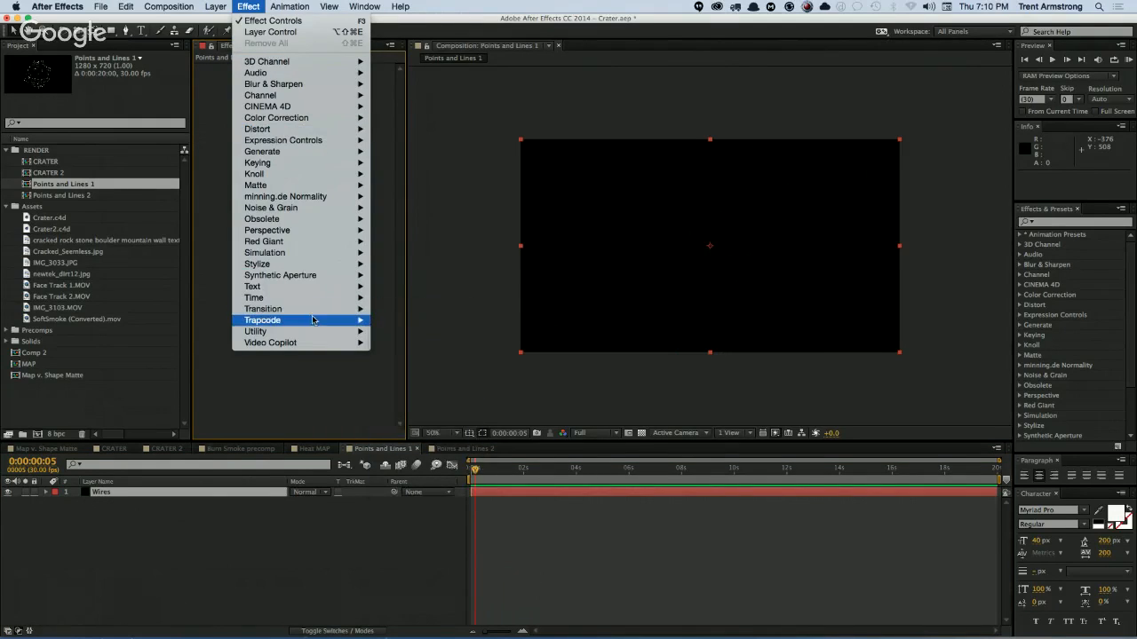
mouse_move(313, 322)
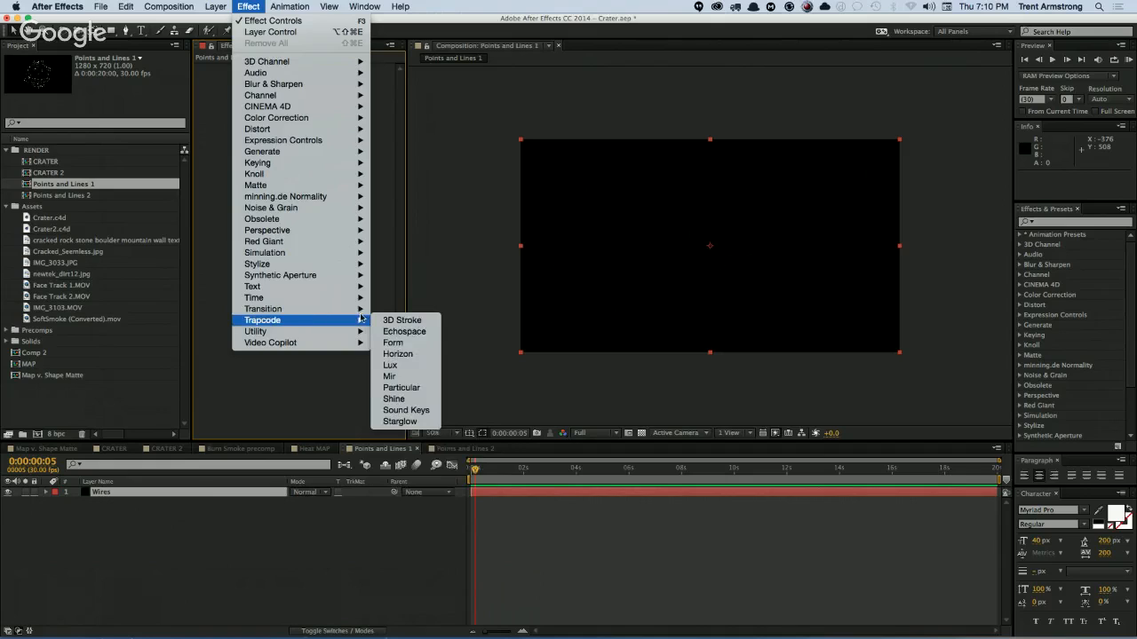
click(415, 377)
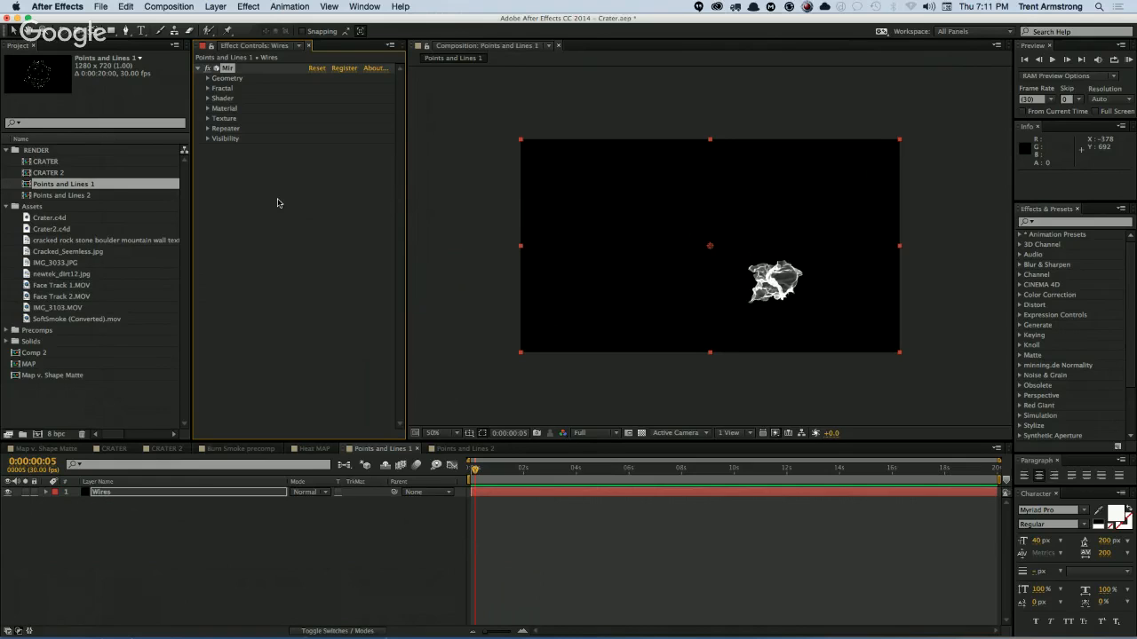
click(199, 496)
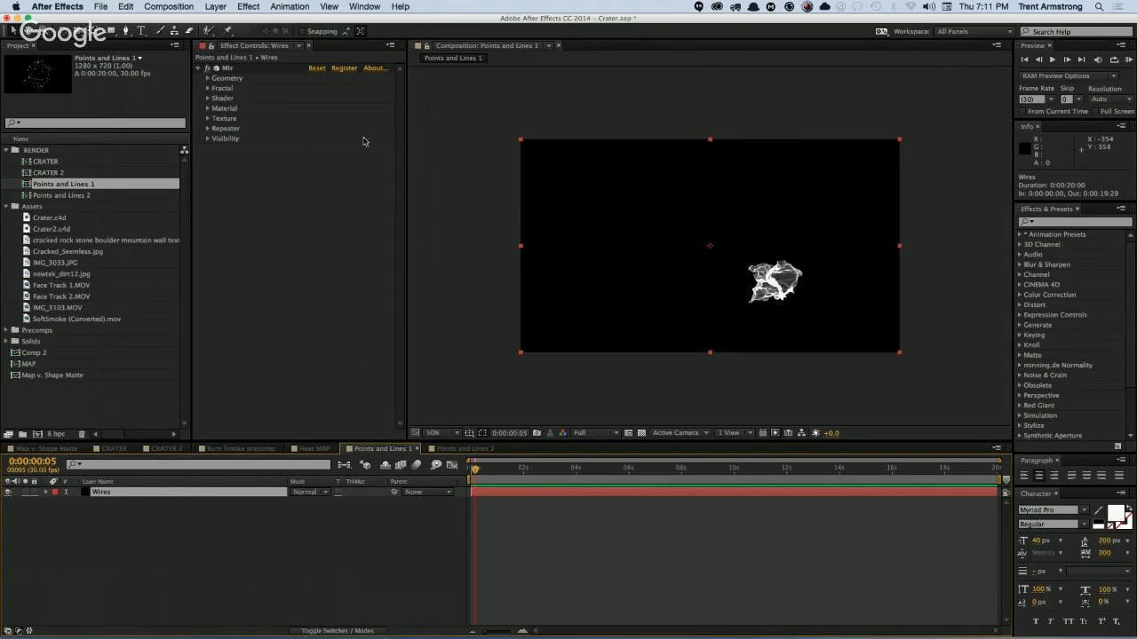
Step: Configure the Mir geometry with Size X 1320, Size Y 780, Vertices X 20 and Vertices Y 11, positioned at 624, 381
click(208, 79)
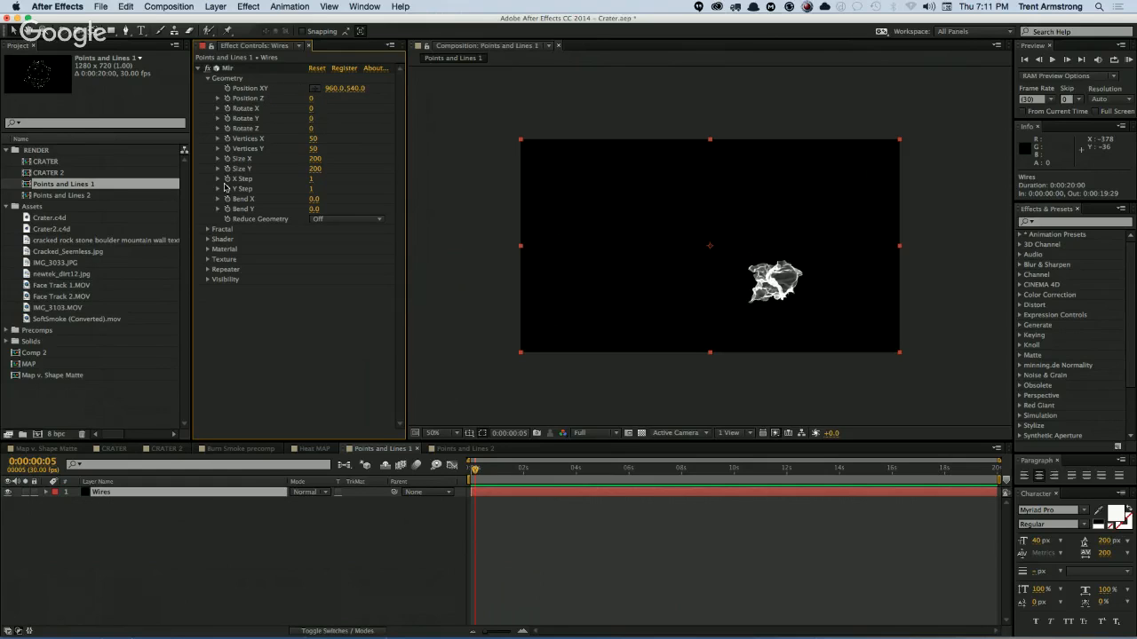
click(329, 139)
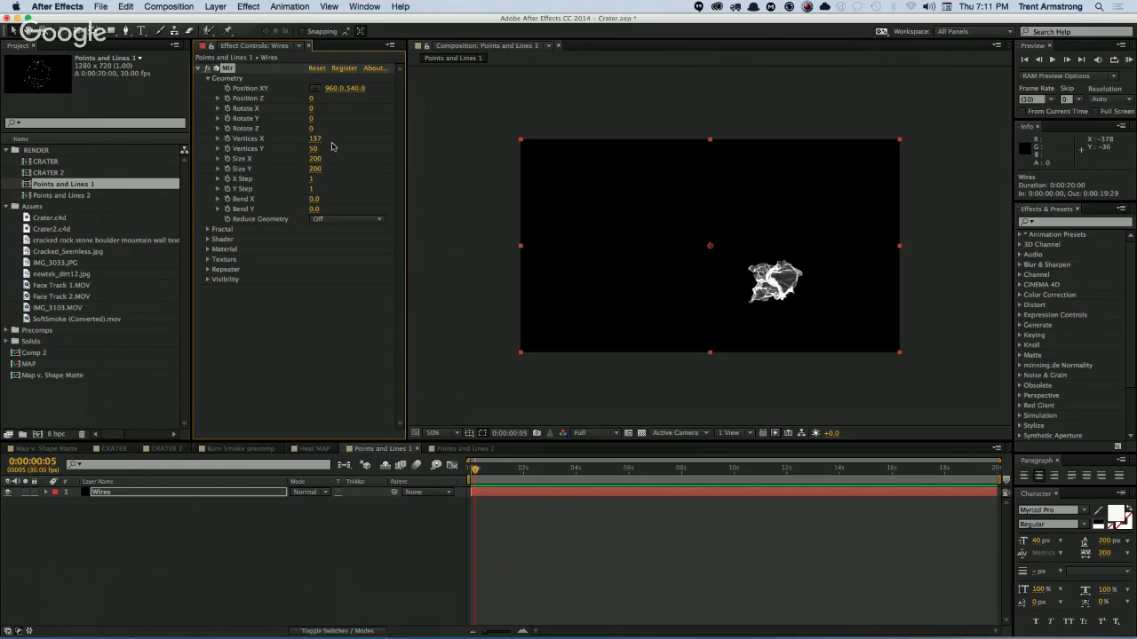
key(super+z)
drag(316, 159, 347, 173)
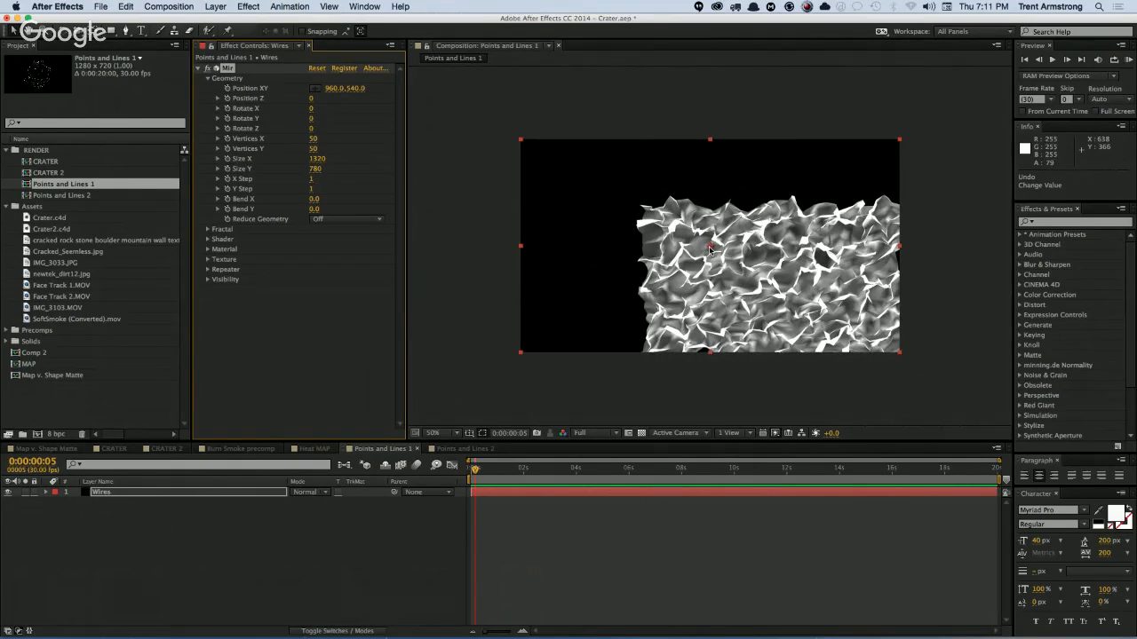
drag(716, 257, 650, 227)
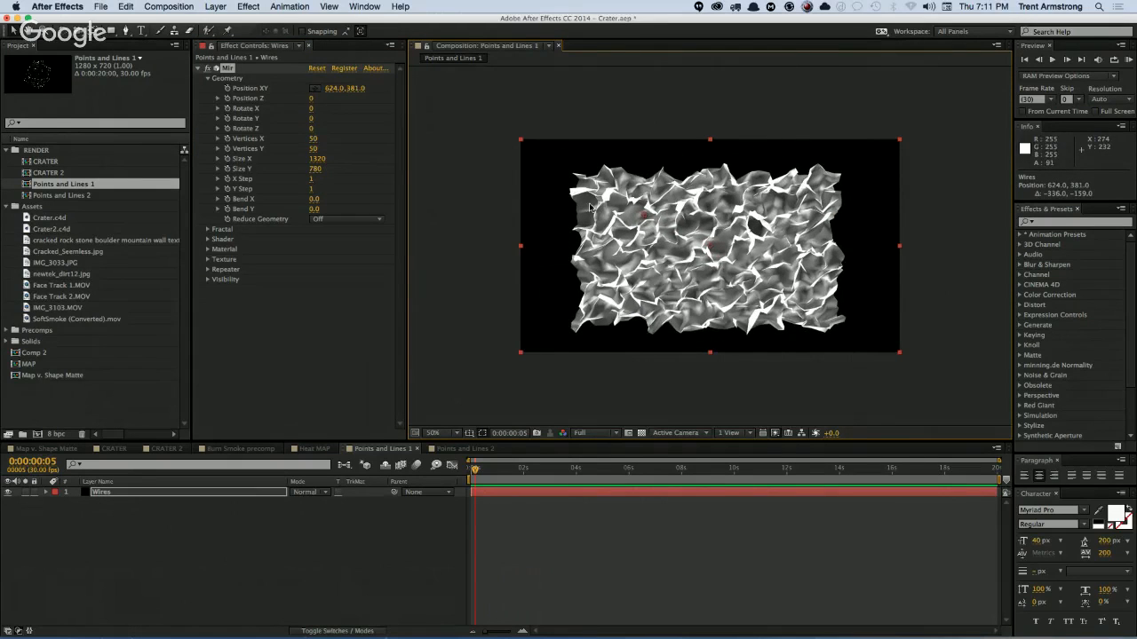
drag(313, 139, 292, 150)
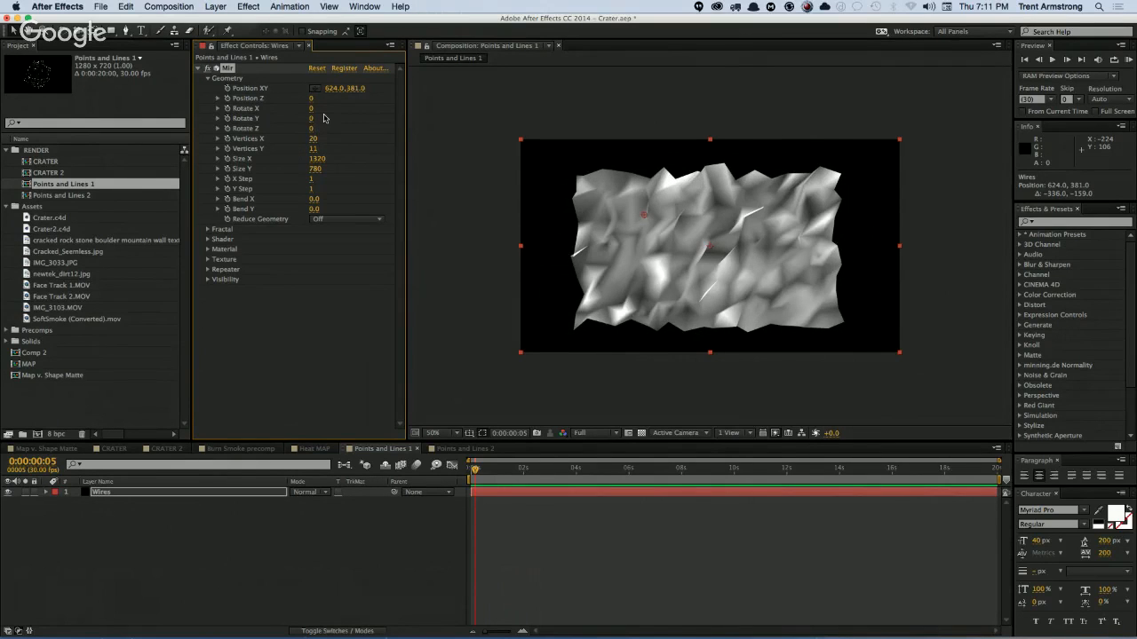
Step: Set Mir's fractal Evolution to 26, FBend X to 0.4 and FBend Y to -0.1
click(207, 230)
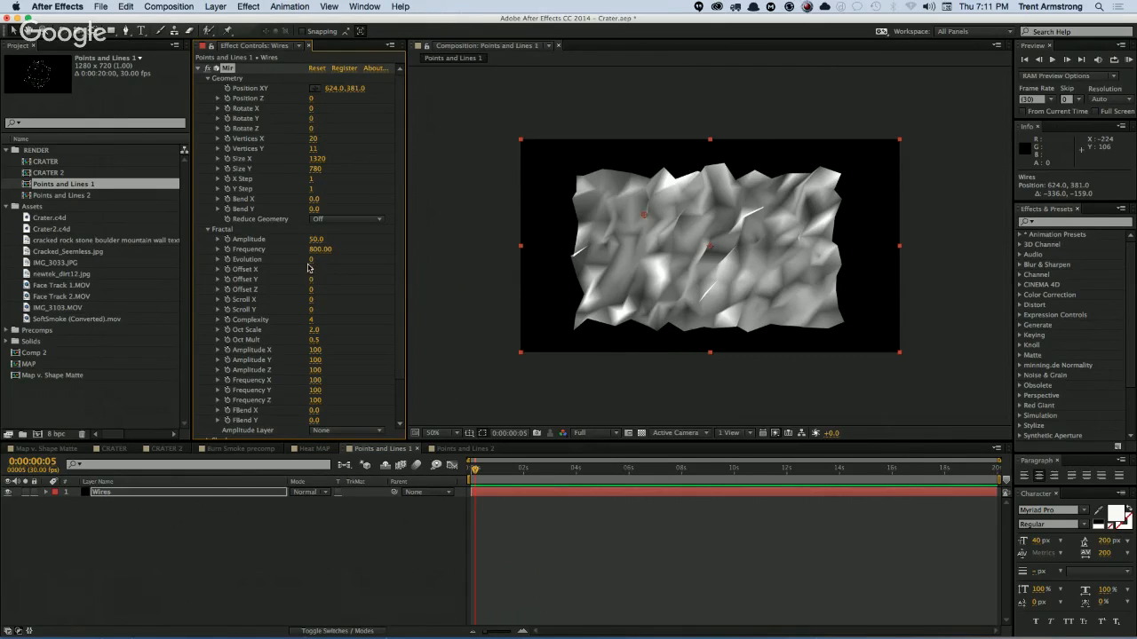
mouse_move(310, 263)
mouse_down()
mouse_move(377, 259)
mouse_move(302, 255)
mouse_up()
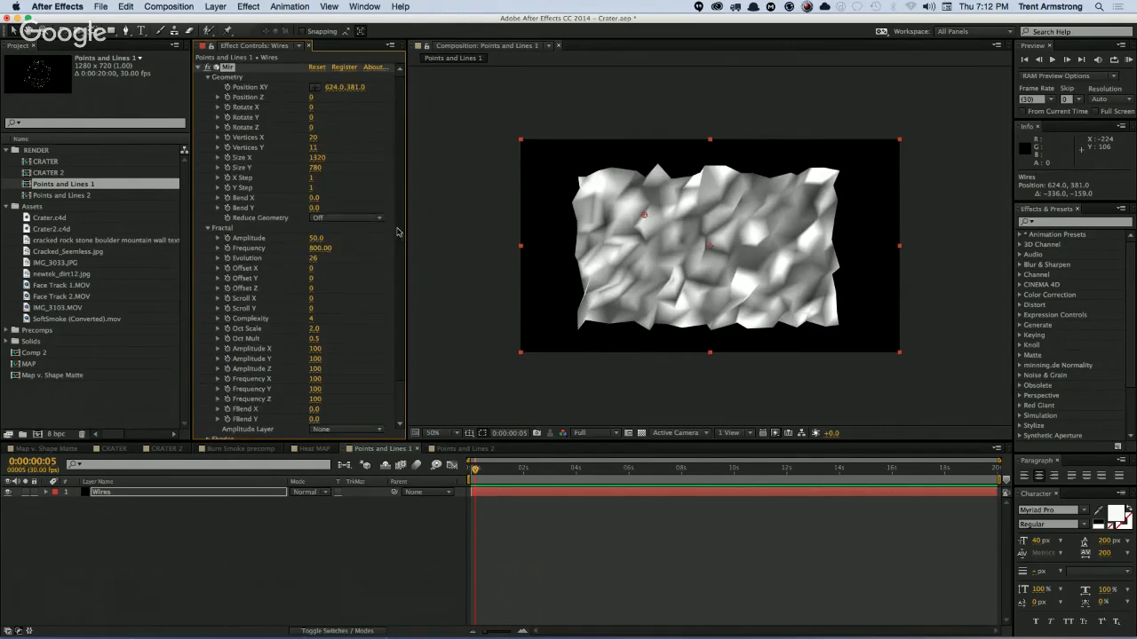
scroll(263, 238, down, 2)
mouse_move(313, 363)
mouse_down()
mouse_move(340, 358)
mouse_move(307, 374)
mouse_up()
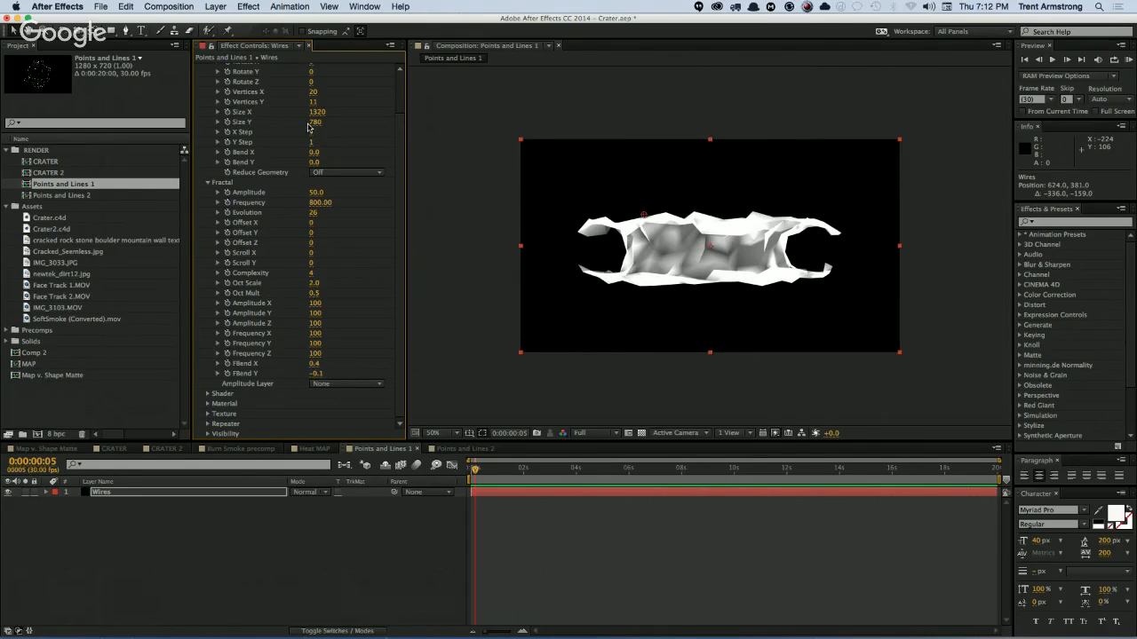
Step: Try a Size Y of 600 on the mesh, restore it to 780 and set Bend X to -0.2
mouse_move(315, 122)
mouse_down()
mouse_move(329, 122)
mouse_move(308, 132)
mouse_up()
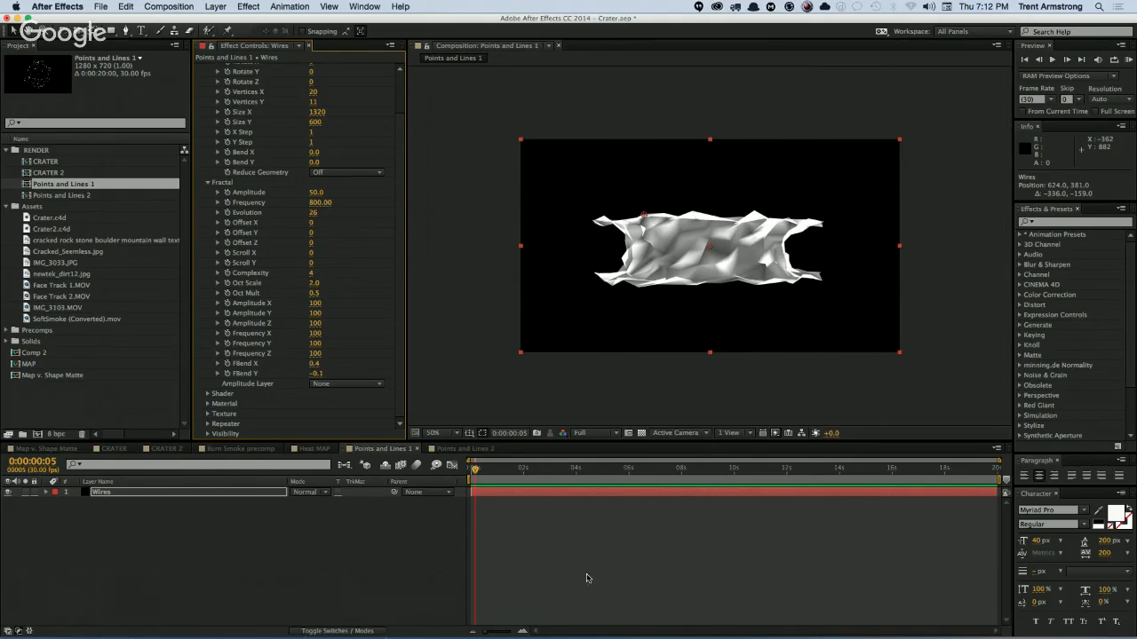
key(super+Tab)
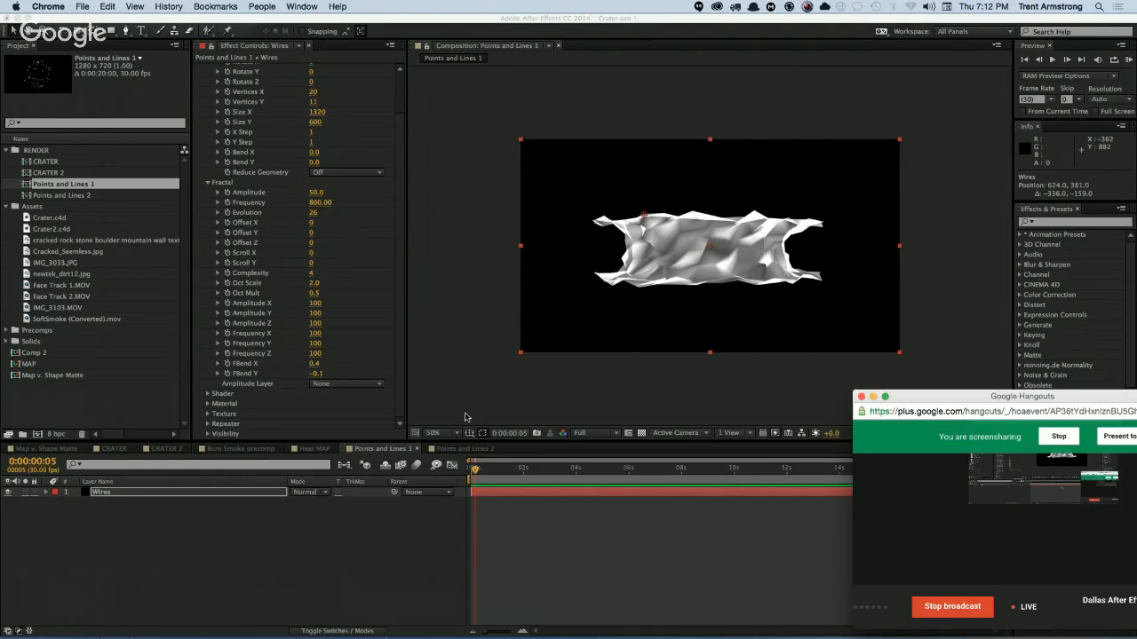
key(super+Tab)
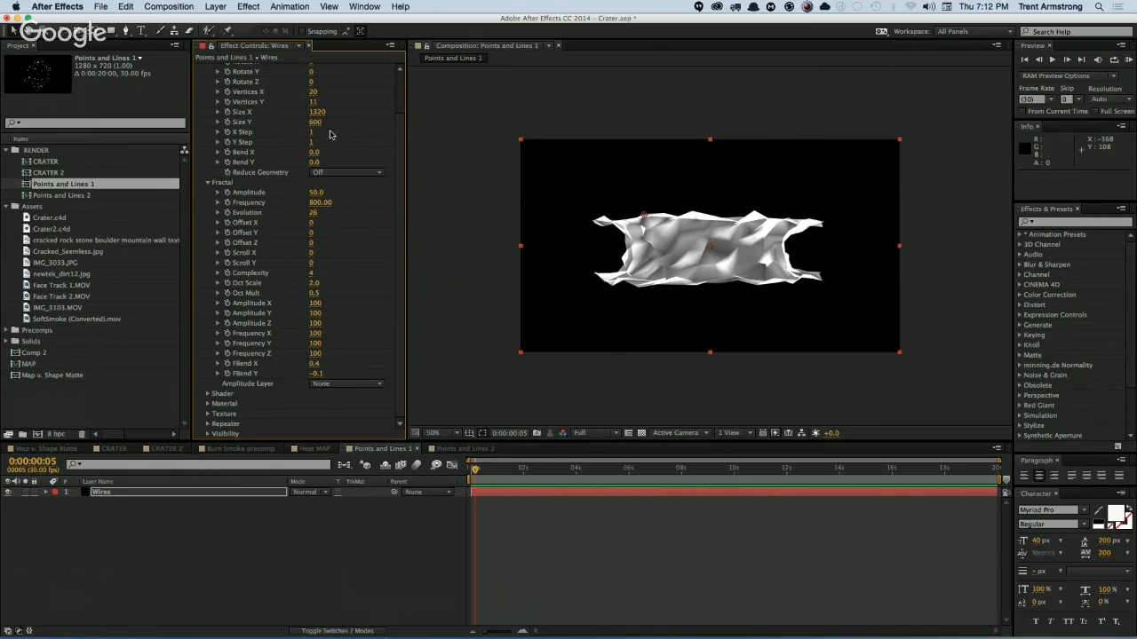
drag(316, 121, 304, 156)
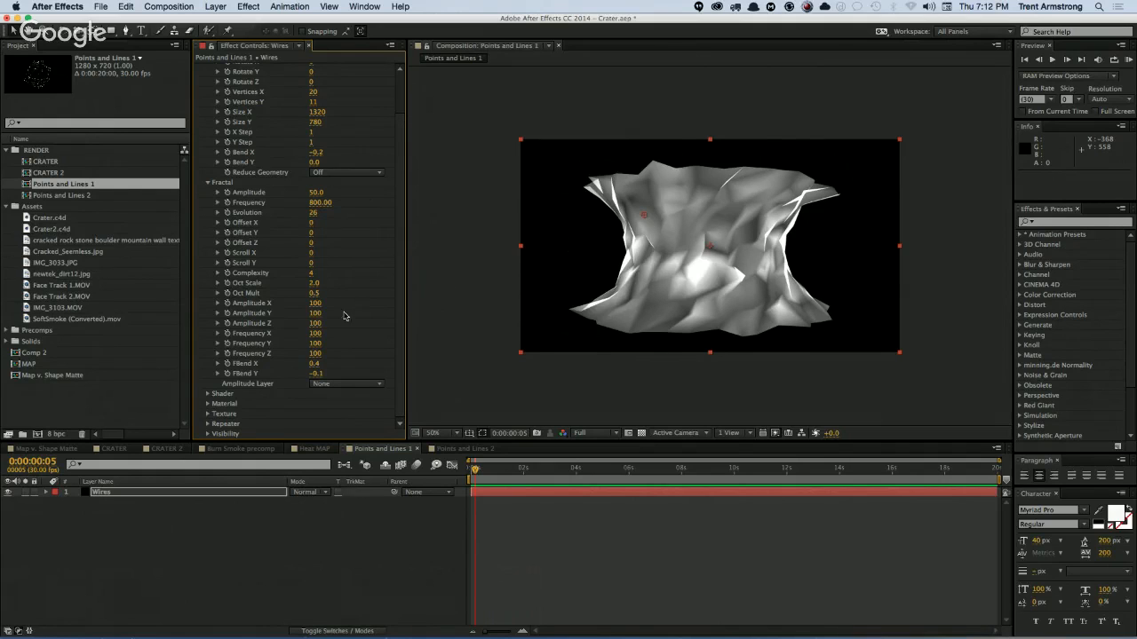
Step: Lower the fractal Amplitude to 33 and set the Mir shader to Phong
click(207, 394)
scroll(207, 396, down, 3)
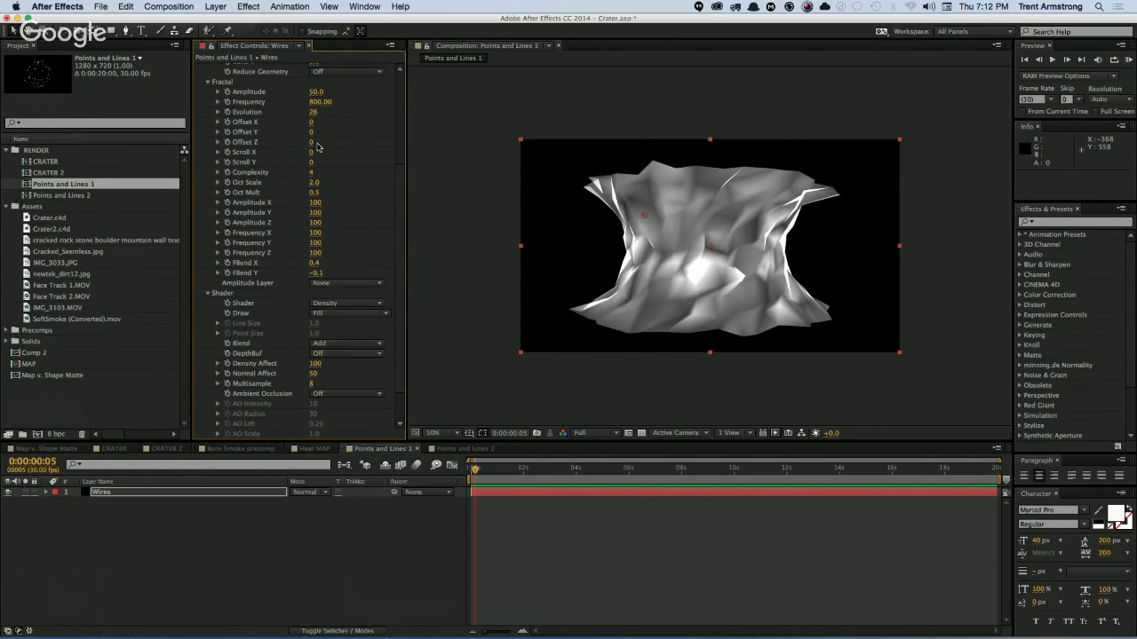
mouse_move(316, 91)
mouse_down()
mouse_move(441, 100)
mouse_move(283, 104)
mouse_move(322, 103)
mouse_up()
click(336, 303)
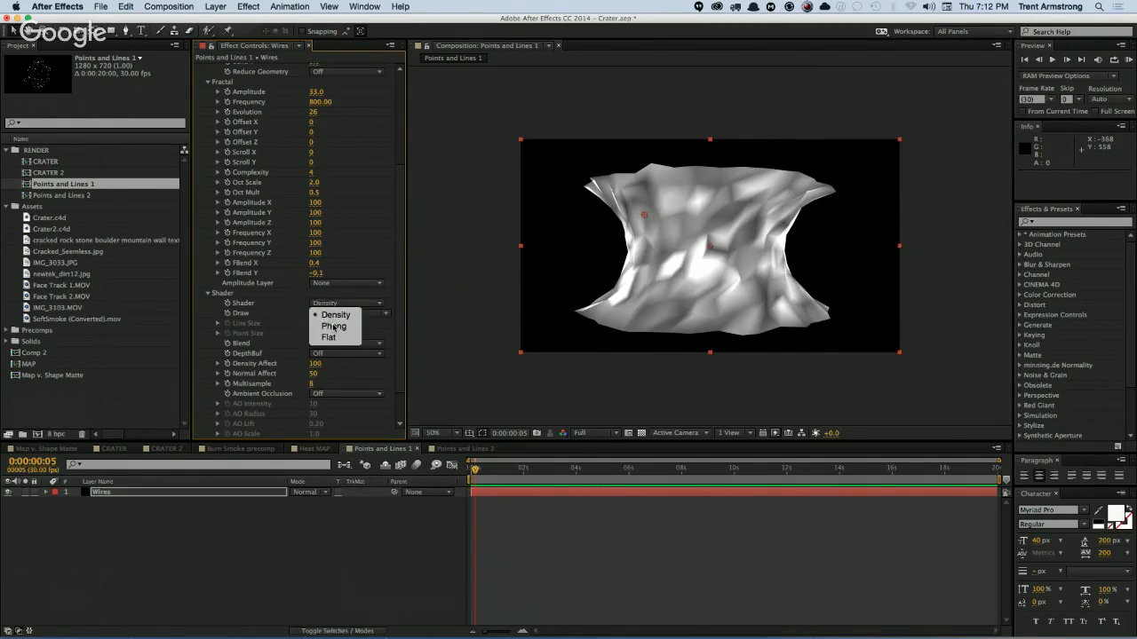
click(333, 327)
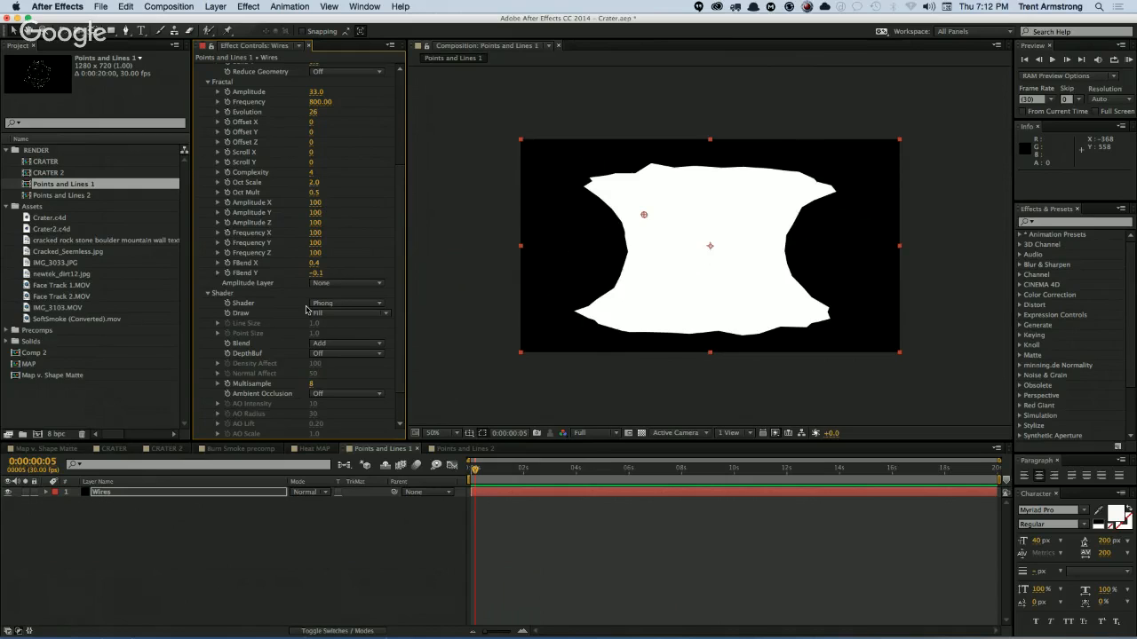
Step: Add a parallel light, pull it back to a Z position of about -1070 and set its intensity to 59%
key(super+alt+shift+l)
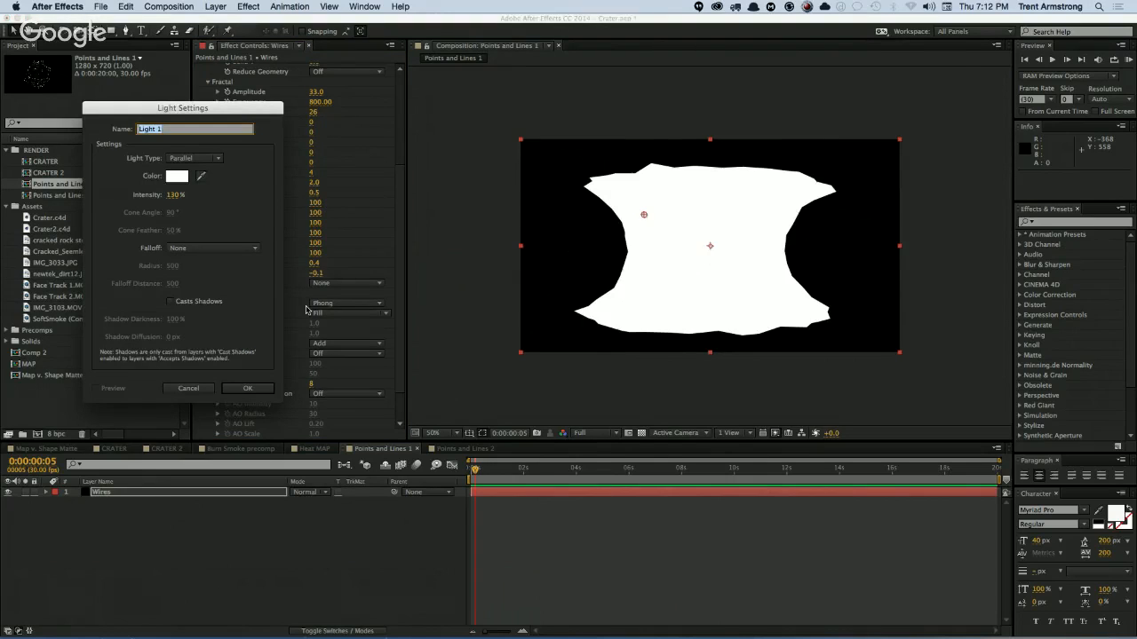
key(Return)
click(142, 492)
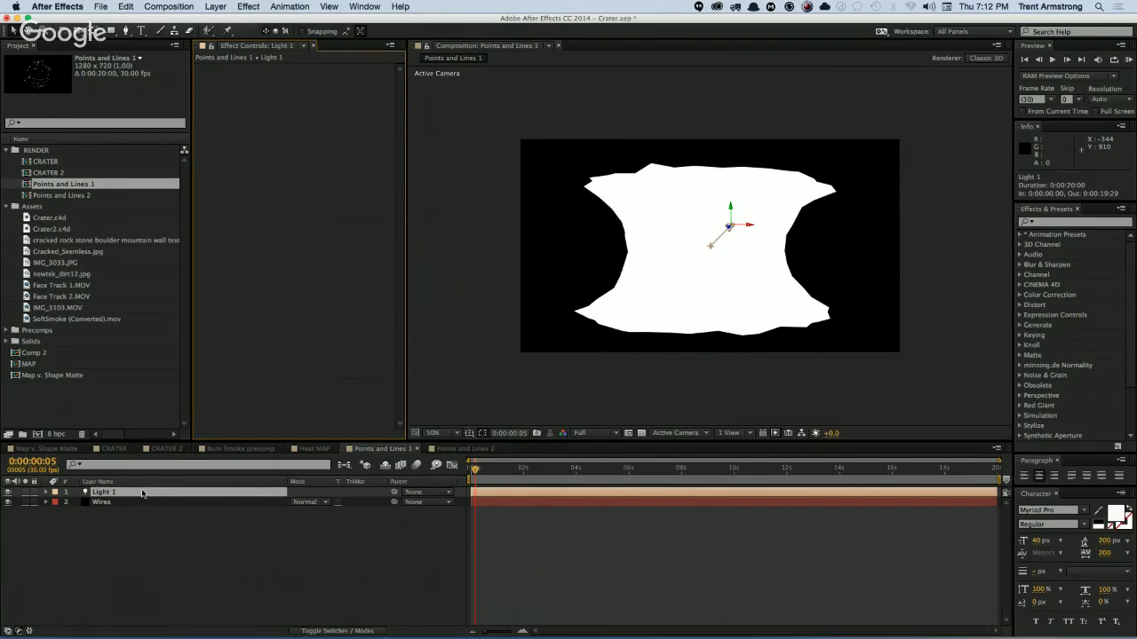
key(p)
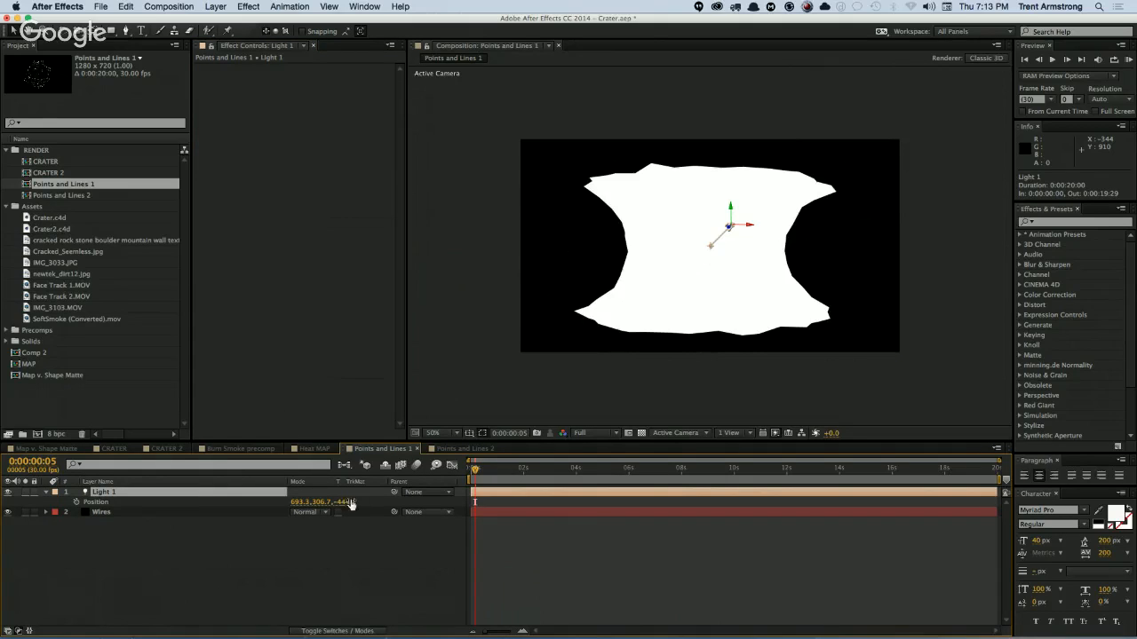
drag(348, 504, 251, 512)
key(a)
key(a)
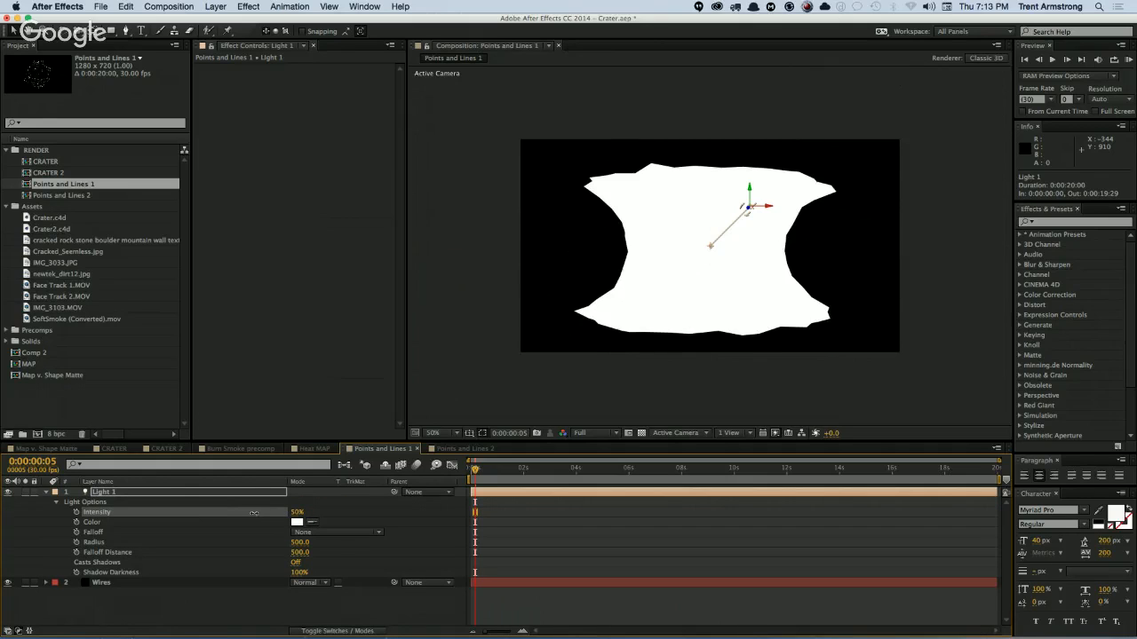
Step: Change Light 1's type from parallel to Spot in its light settings
key(super+shift+y)
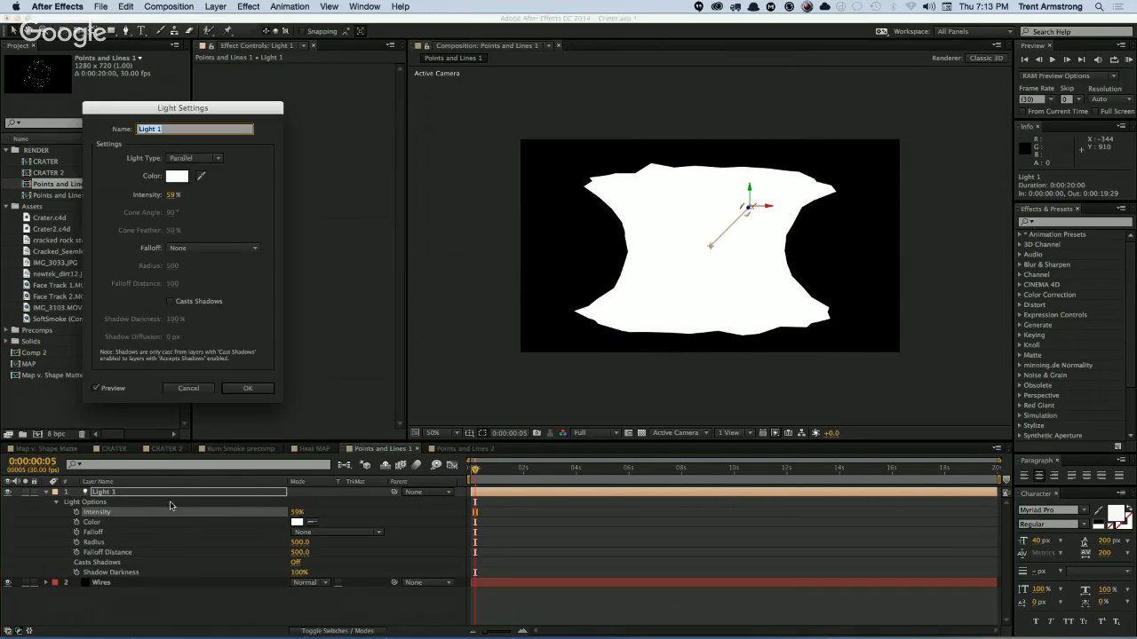
click(183, 160)
click(187, 171)
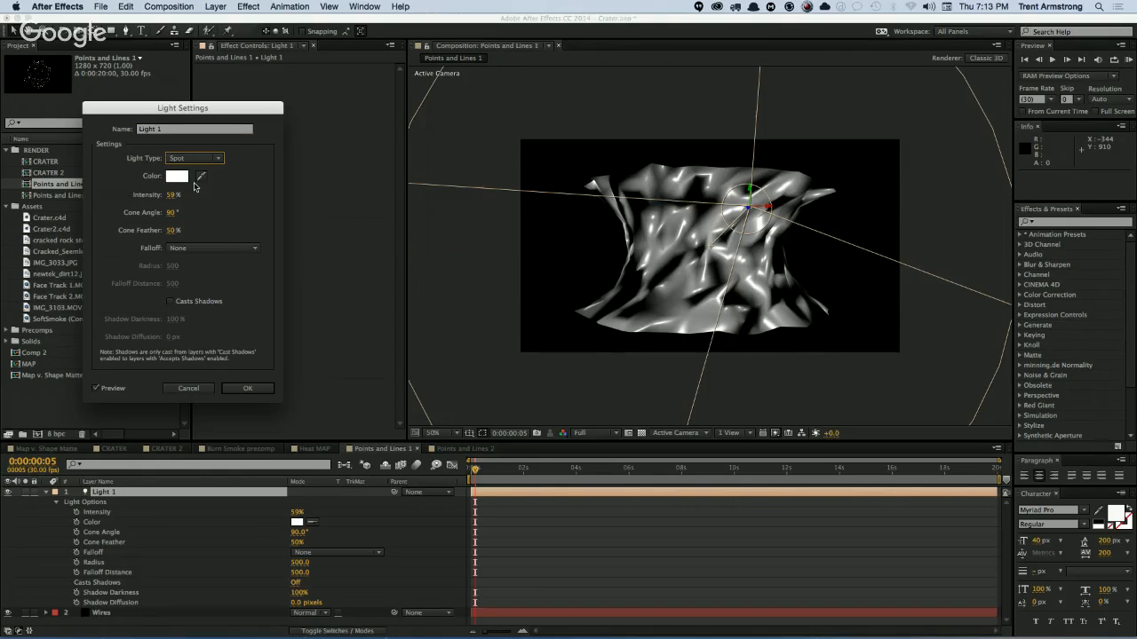
click(254, 388)
Step: Reposition the spot light above the mesh's upper edge at about 755, 205, -1065
drag(773, 213, 963, 211)
drag(826, 290, 796, 284)
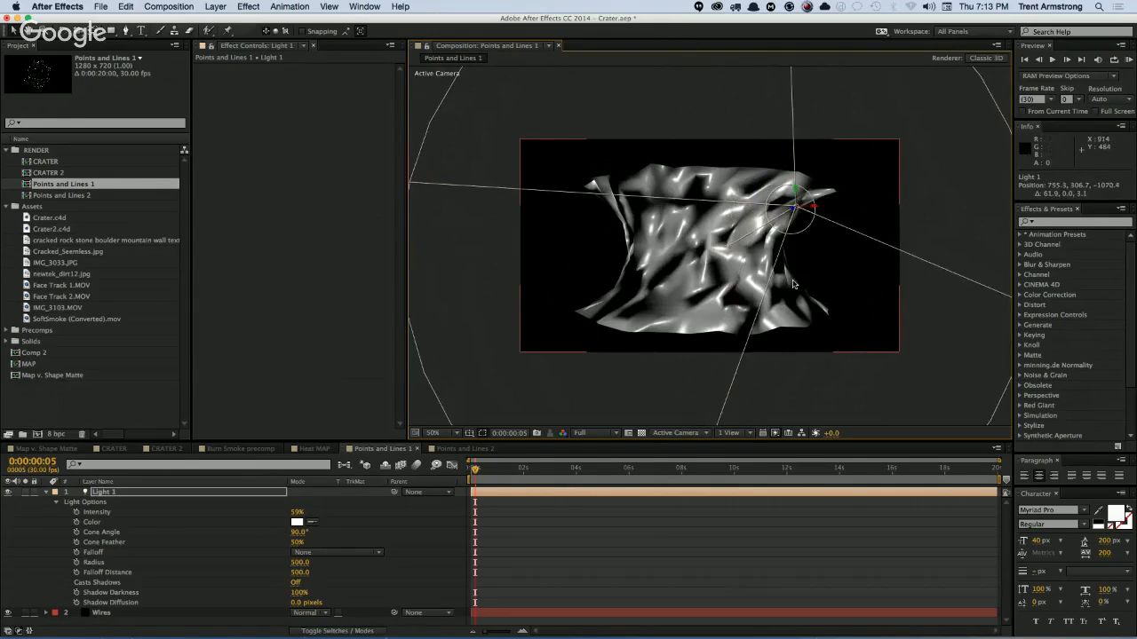
drag(801, 191, 753, 153)
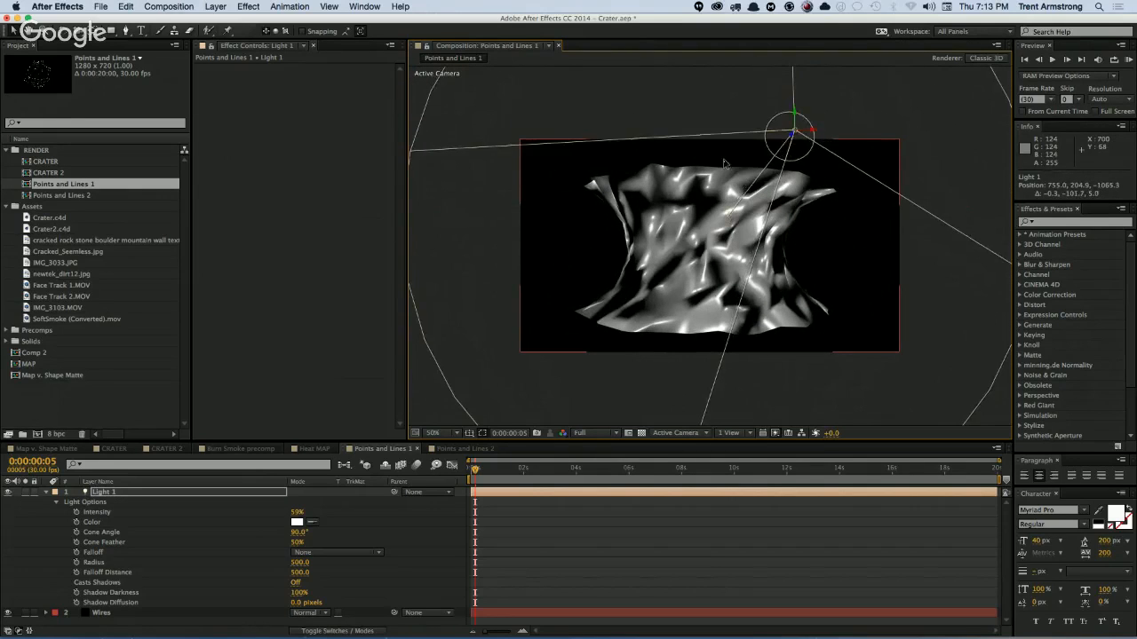
Step: Add a two-node camera with the existing custom settings and orbit it to view the mesh from an angle
key(alt+shift+super+c)
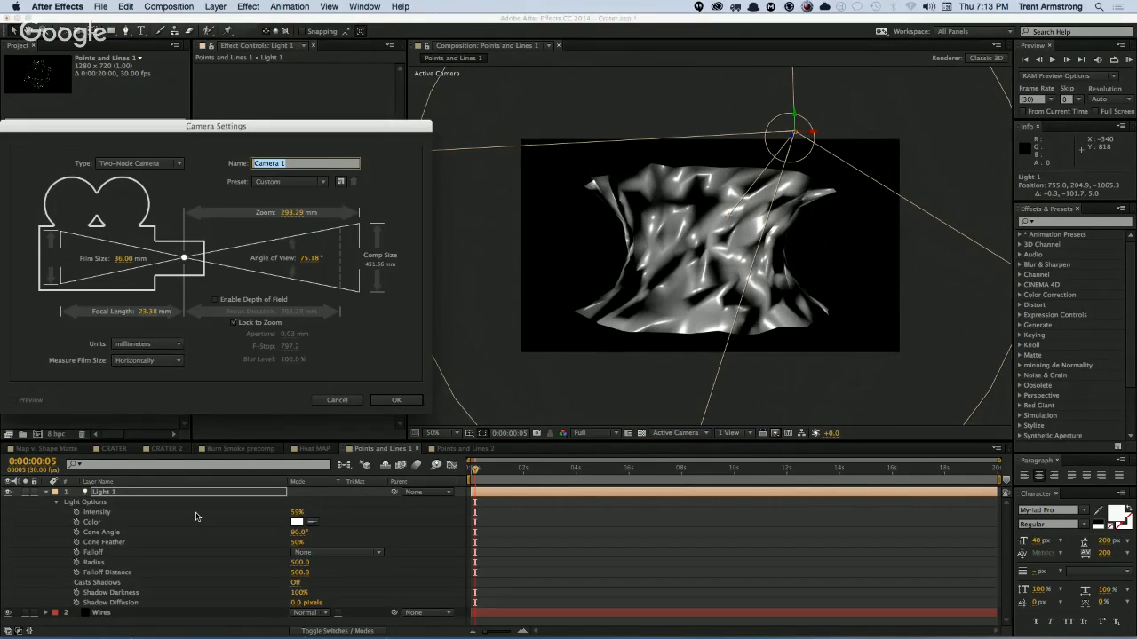
key(Return)
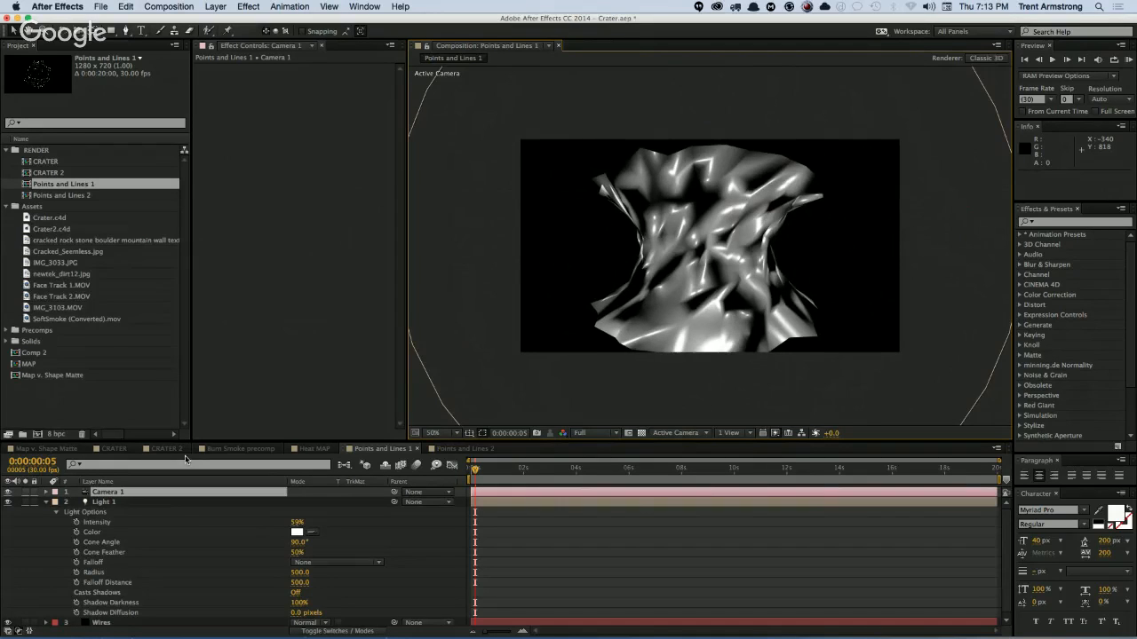
key(c)
drag(648, 265, 536, 296)
Step: Delete the Camera 1 and Light 1 layers and select the Wires layer
shift+click(135, 501)
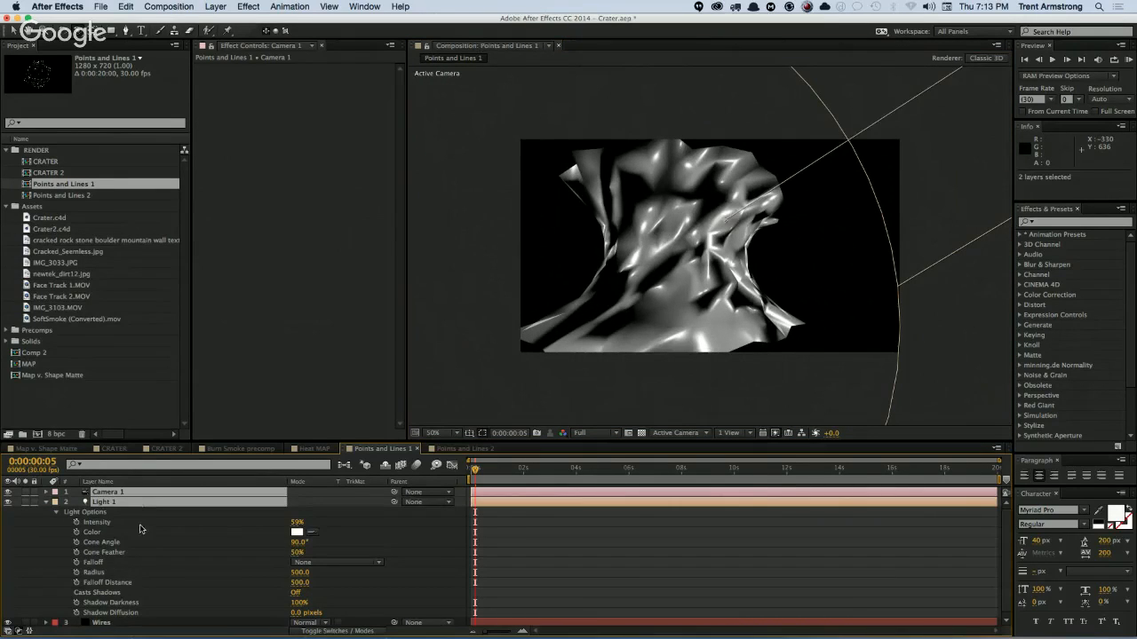
key(Delete)
click(133, 494)
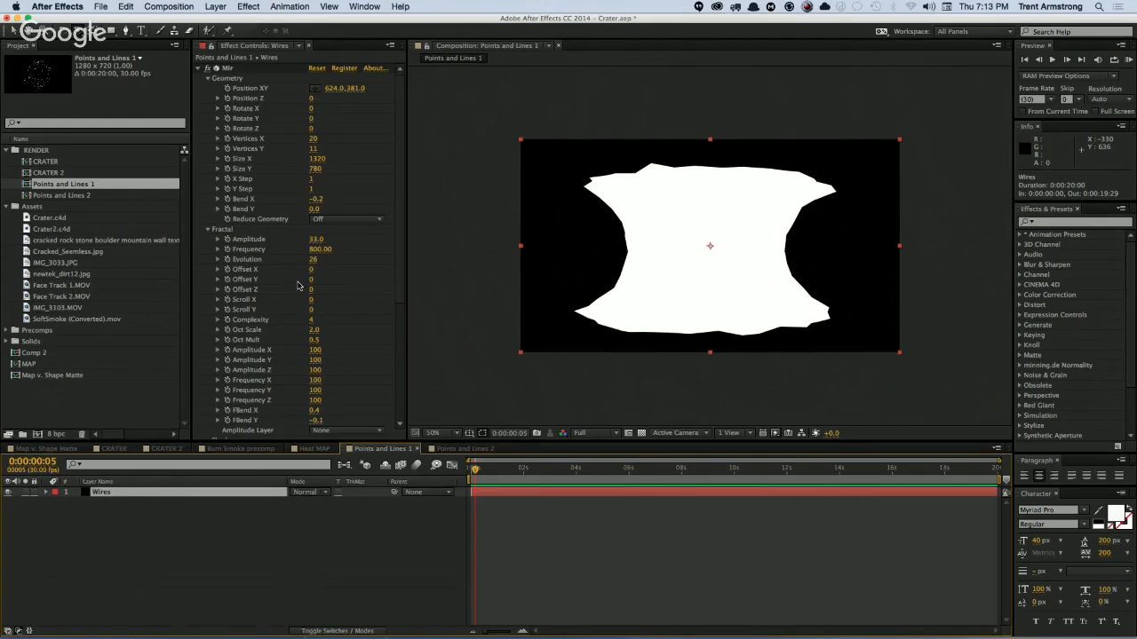
Step: Try the Flat shader on the Mir mesh without the camera and light
scroll(373, 233, down, 2)
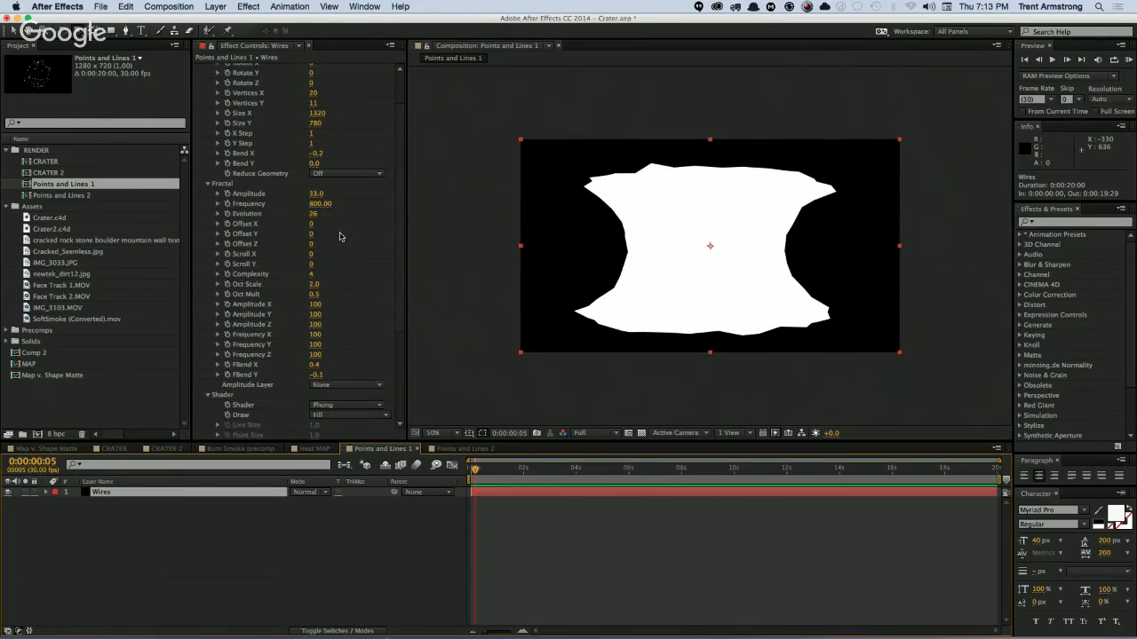
click(335, 409)
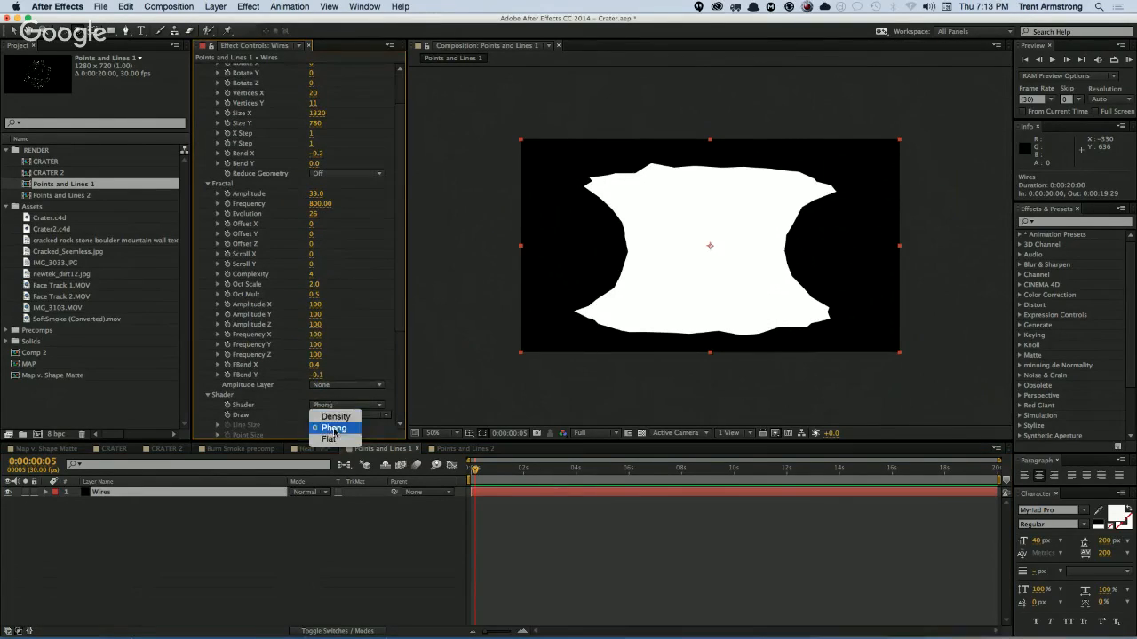
click(330, 423)
scroll(325, 323, down, 4)
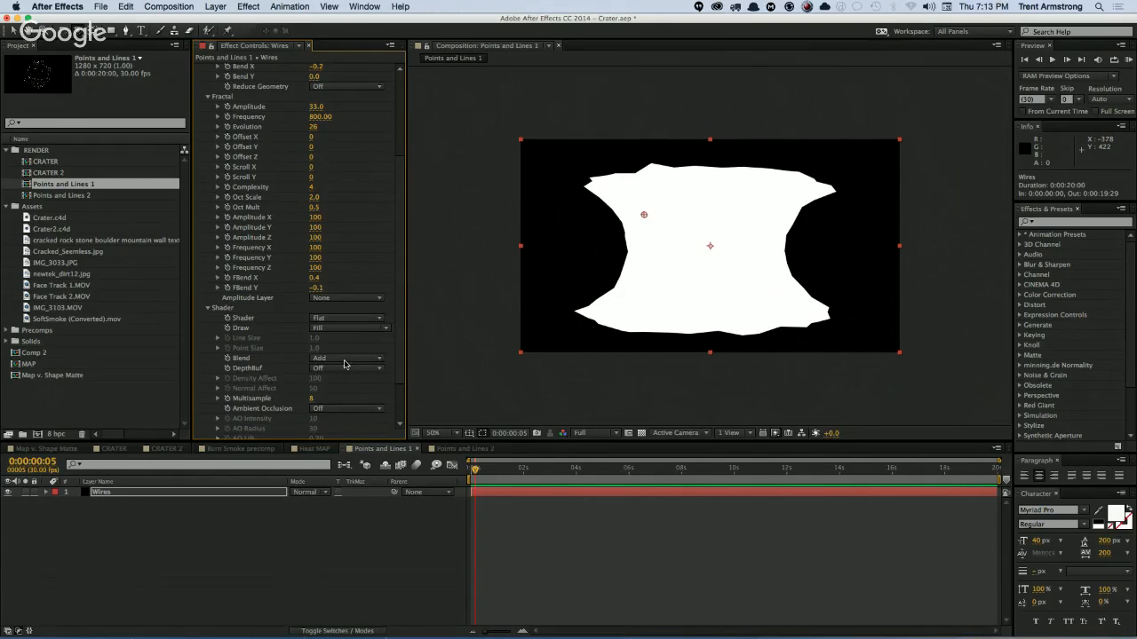
Step: Try Mir's shader Blend at Off and Normal, and expand the Material settings
click(344, 362)
click(328, 370)
click(341, 360)
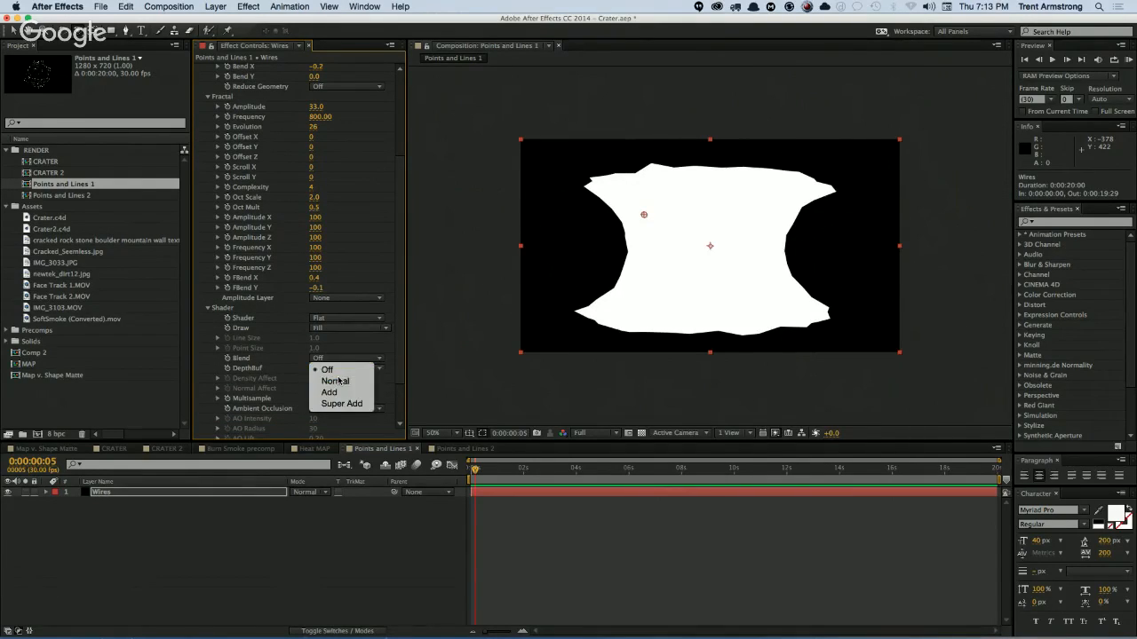
click(319, 381)
scroll(214, 411, down, 3)
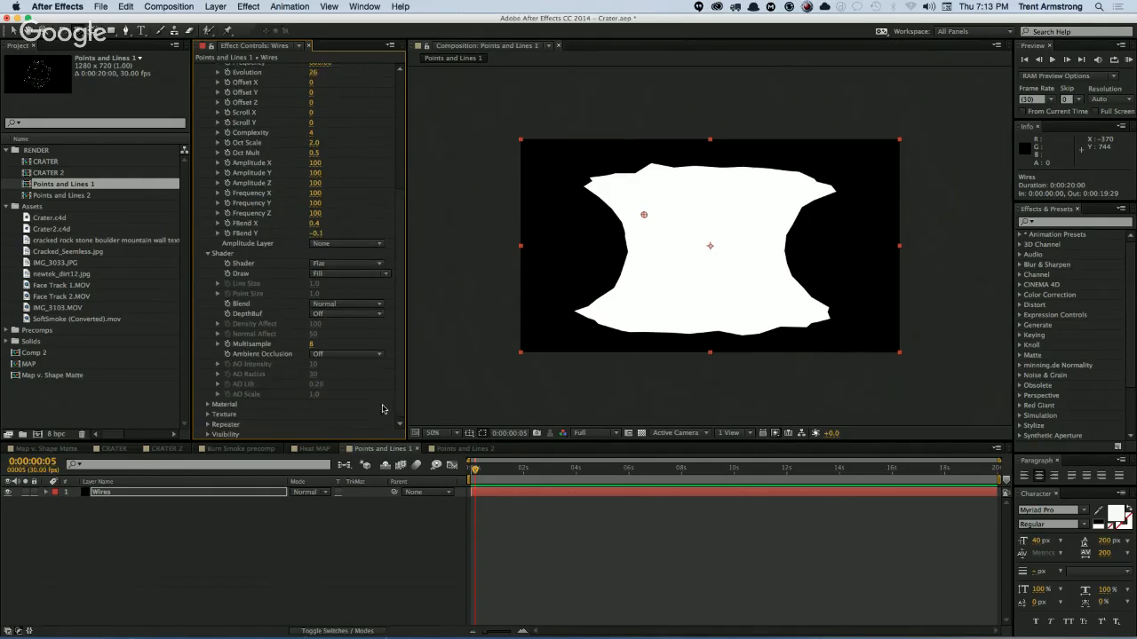
click(208, 405)
scroll(196, 410, down, 3)
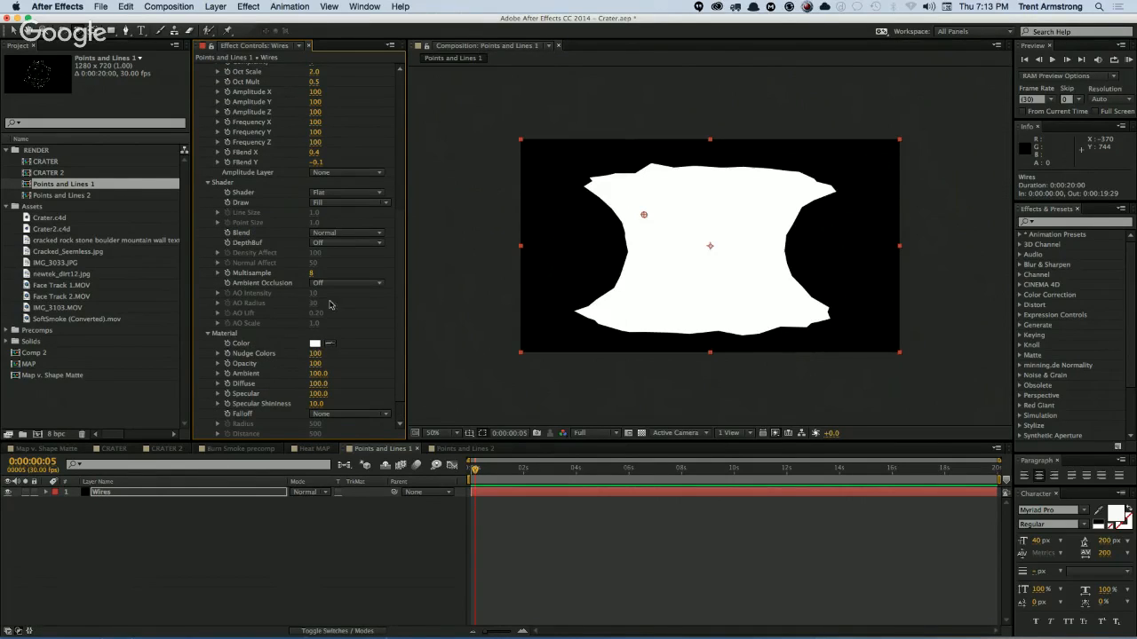
Step: Undo the blend and shader changes and the deletion of the camera and light
click(125, 522)
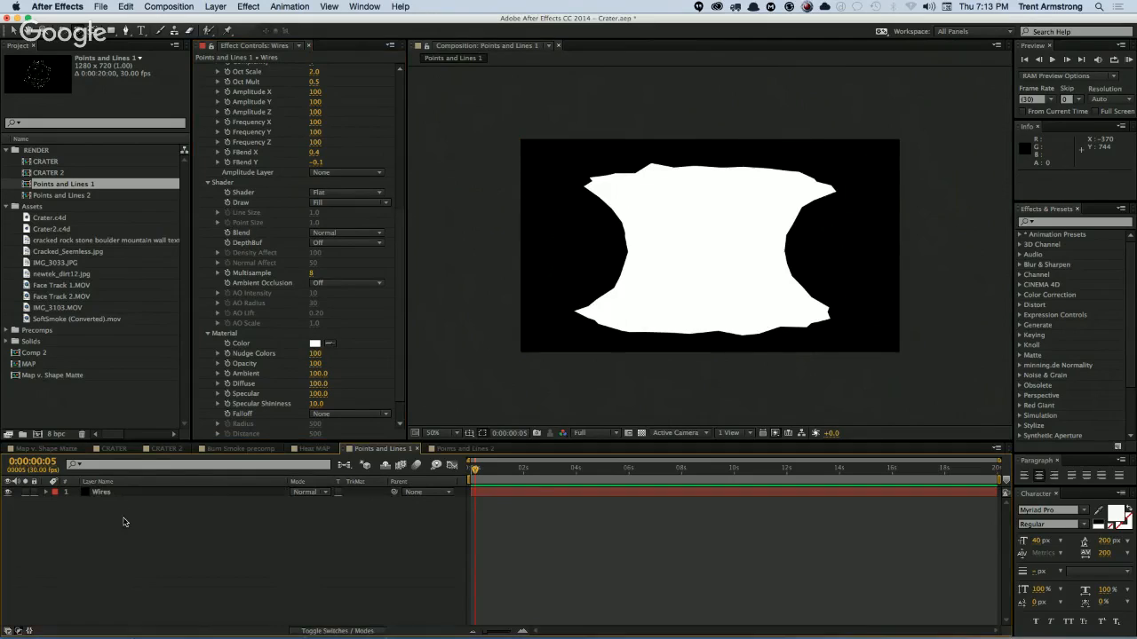
key(super+z)
key(super+z)
key(super+z)
key(super+z)
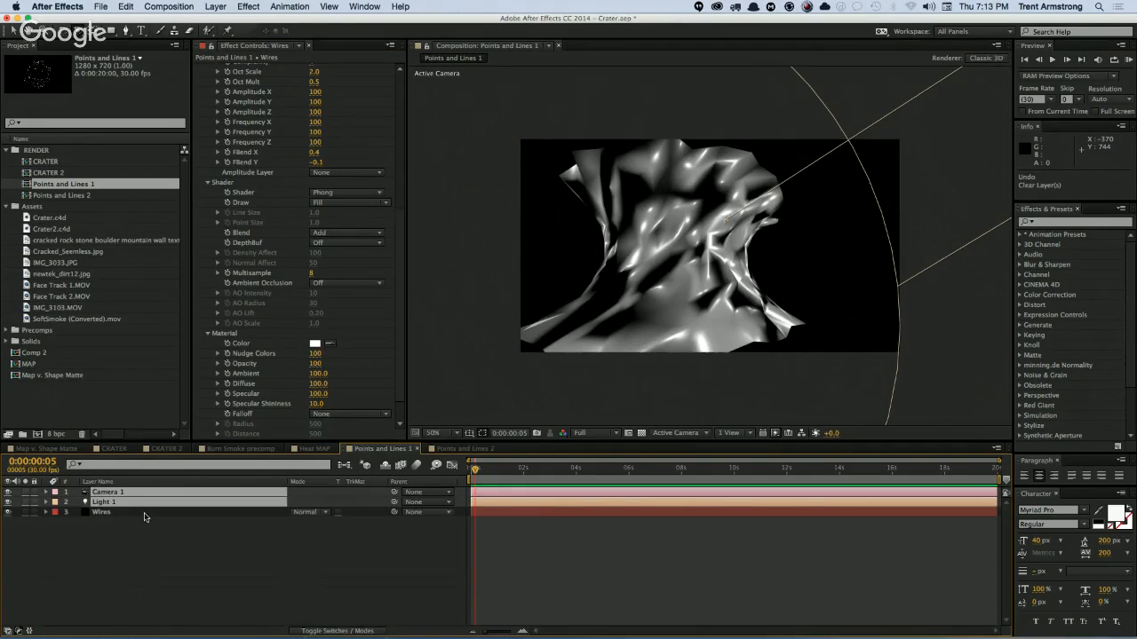
Step: Set the Mir shader to Flat with the camera and spot light in place
click(160, 540)
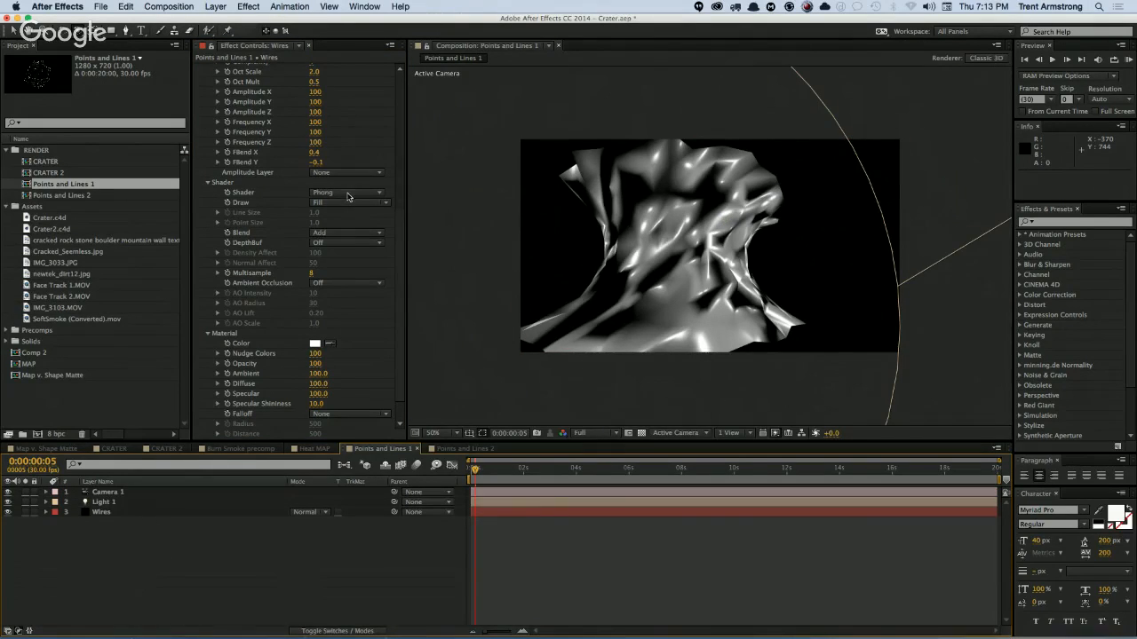
click(346, 193)
click(341, 228)
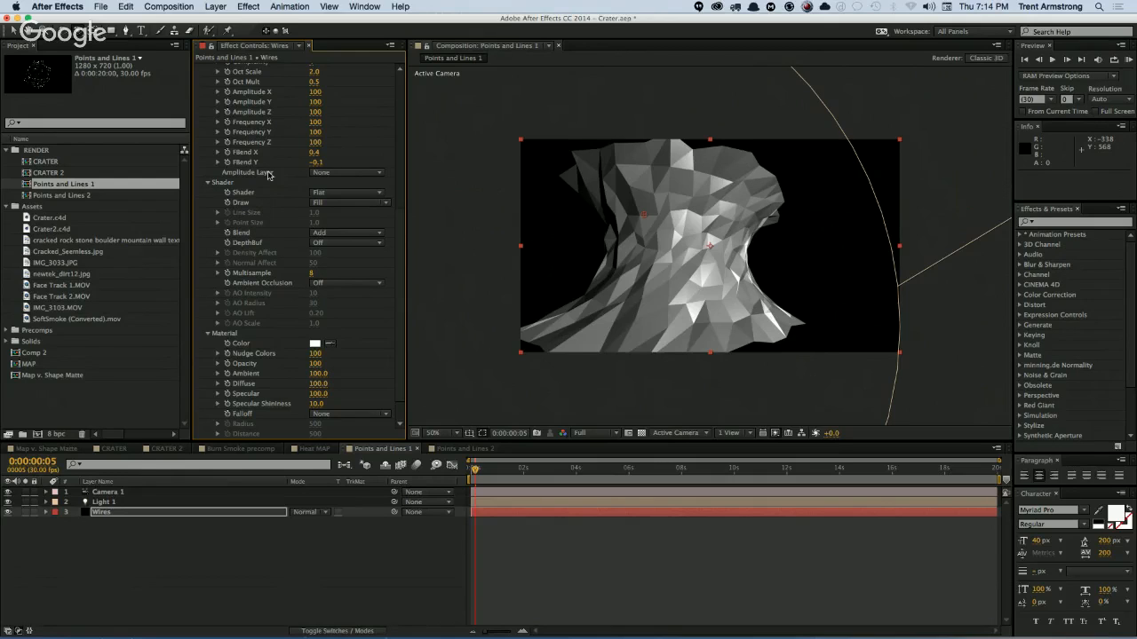
Step: Apply a Fill effect to the Wires layer and move it above Mir in the effect order
click(137, 515)
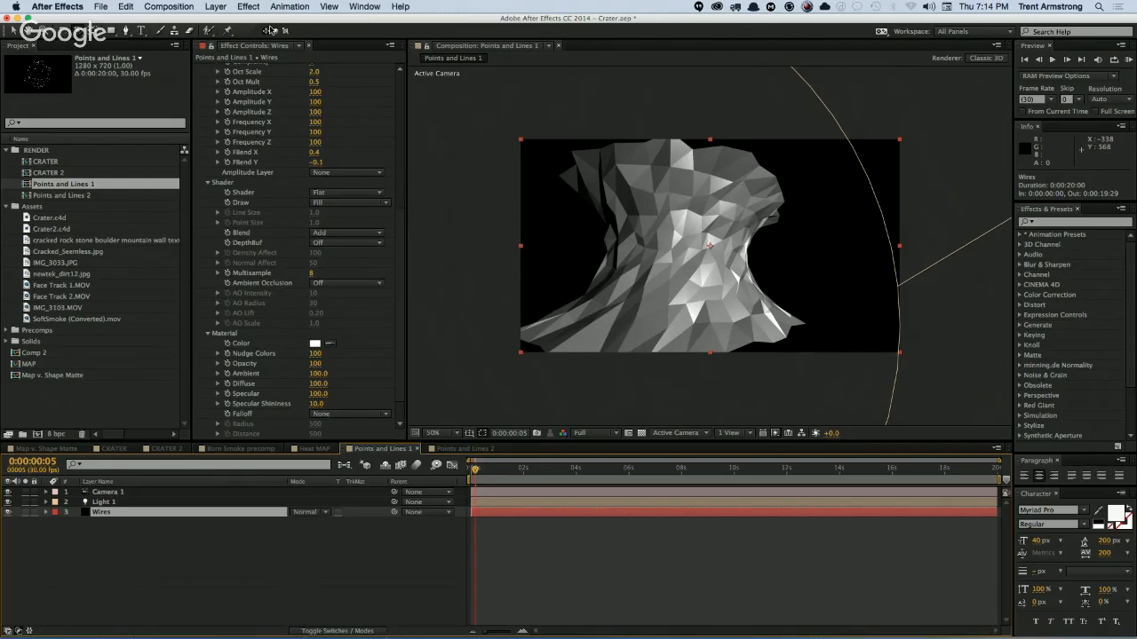
click(253, 7)
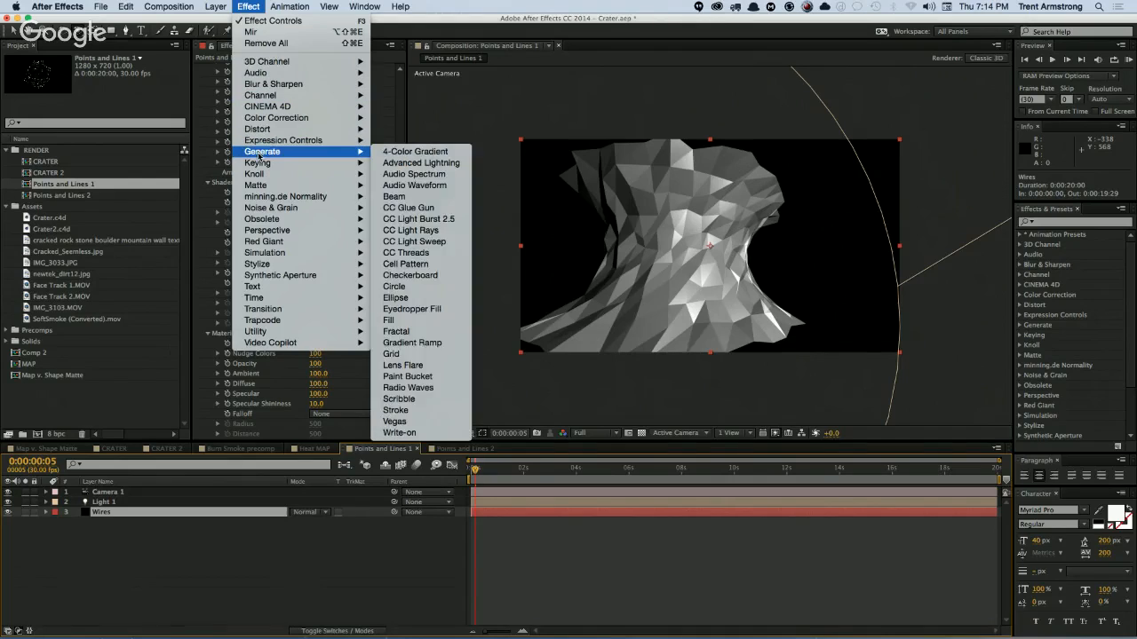
mouse_move(264, 157)
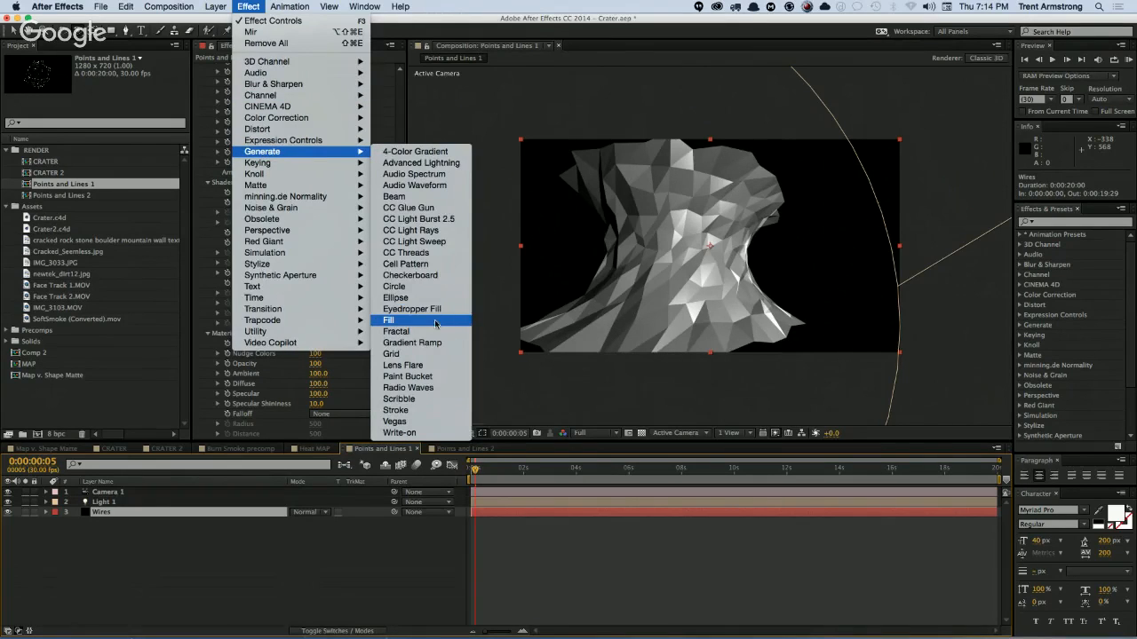
click(388, 319)
drag(218, 364, 262, 69)
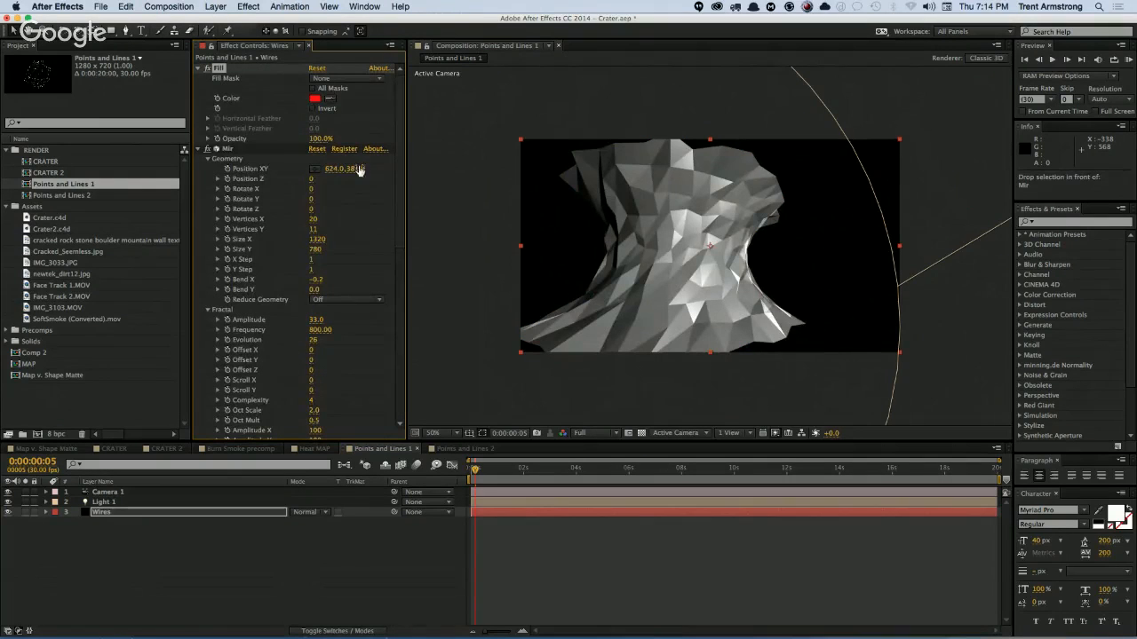
Step: Delete the Fill effect from the Wires layer
scroll(396, 238, down, 5)
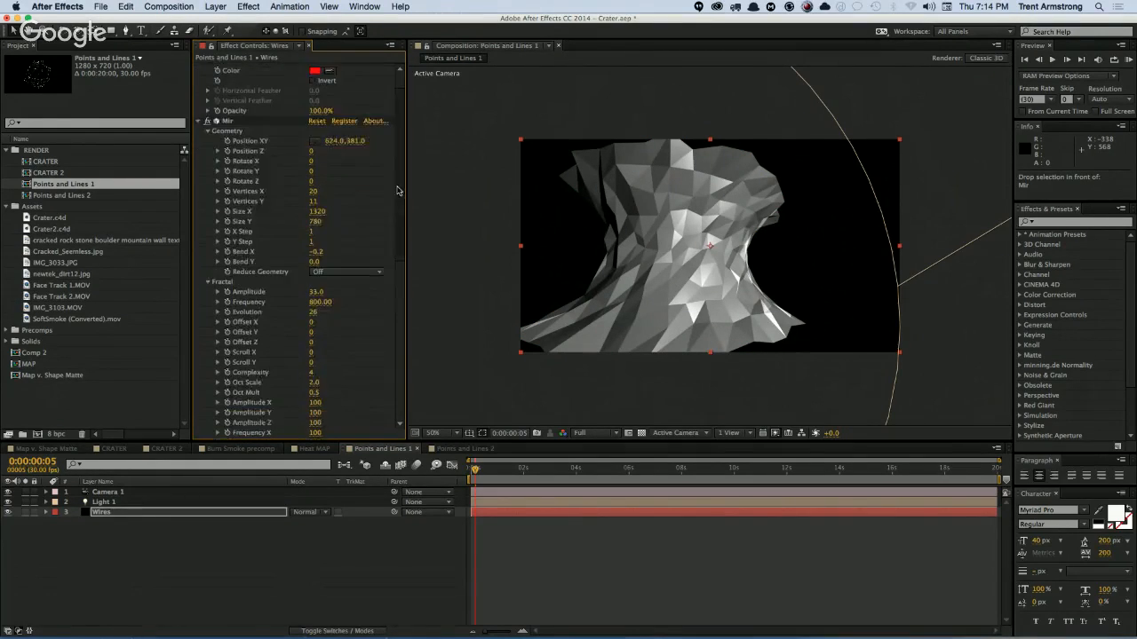
scroll(396, 238, up, 5)
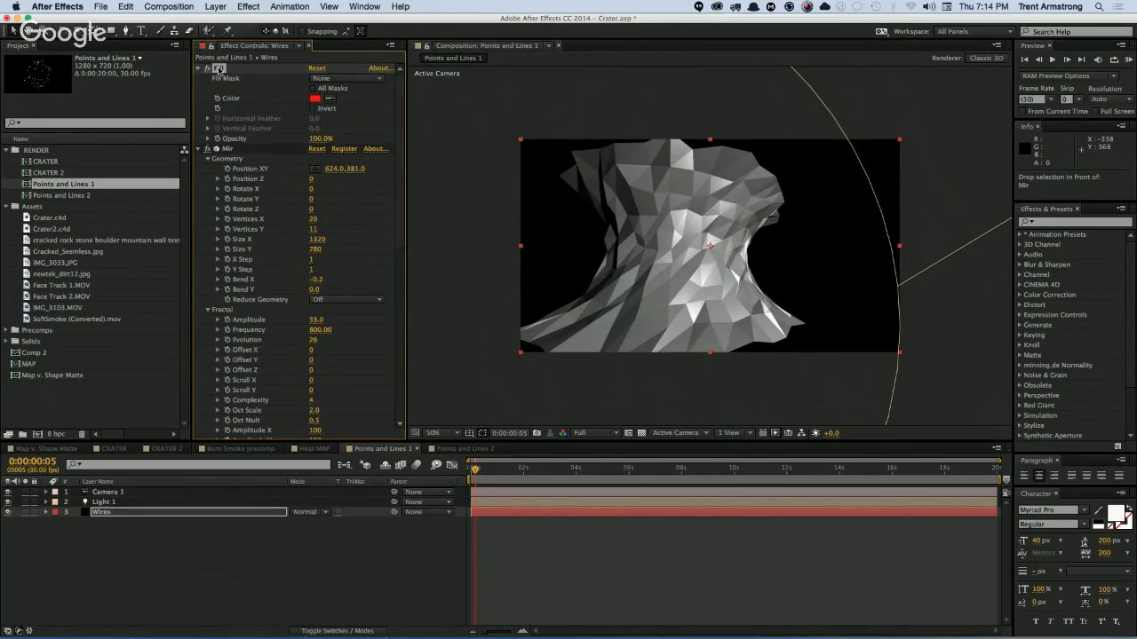
key(Delete)
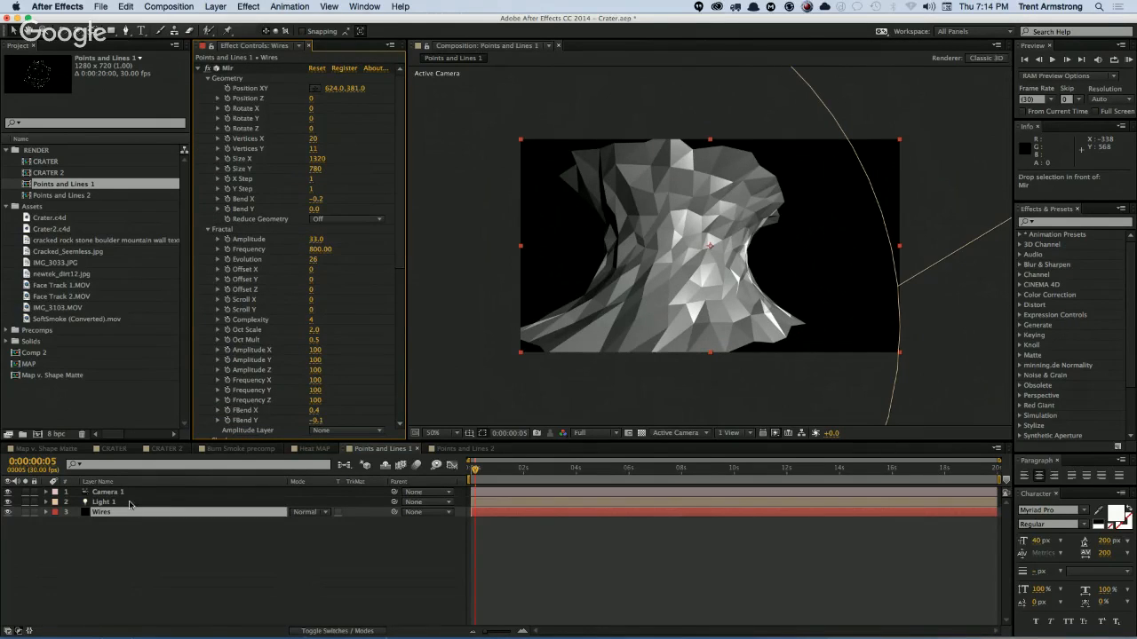
Step: Recolour the Wires solid to blue 1671EA as a new solid, and return to the Wires layer in Points and Lines 1
key(super+y)
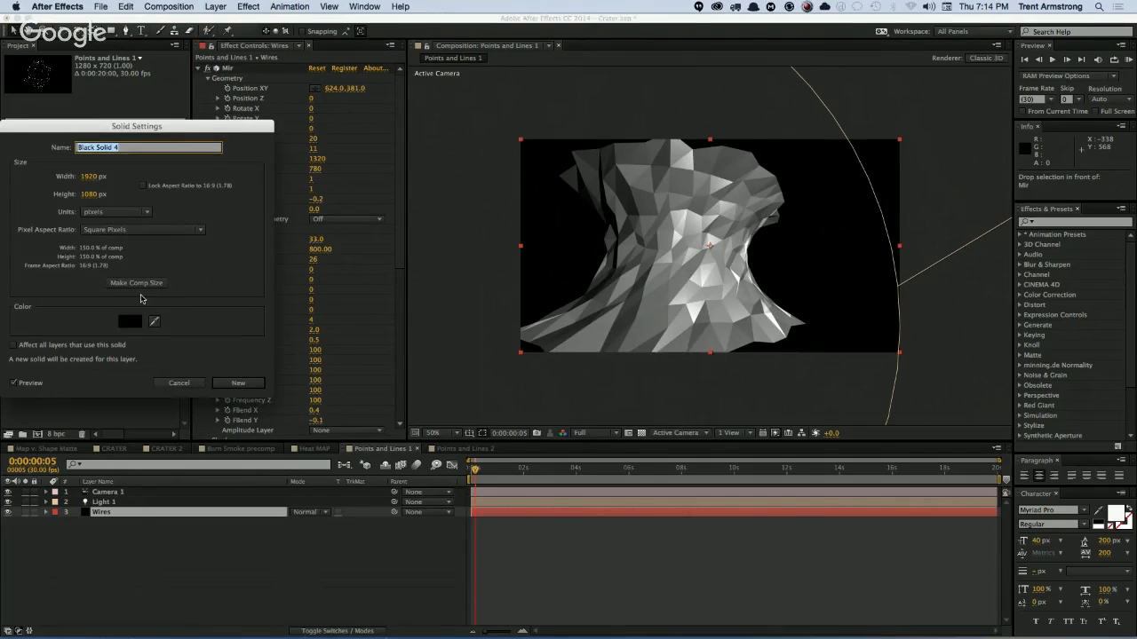
click(130, 323)
drag(165, 288, 180, 256)
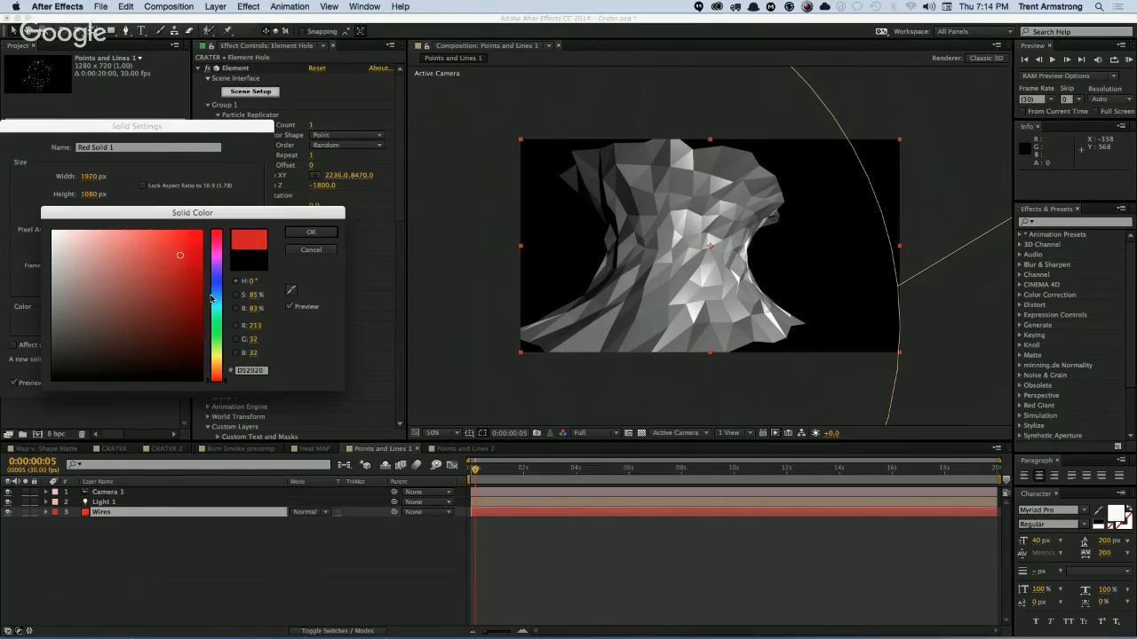
drag(212, 299, 215, 291)
click(187, 241)
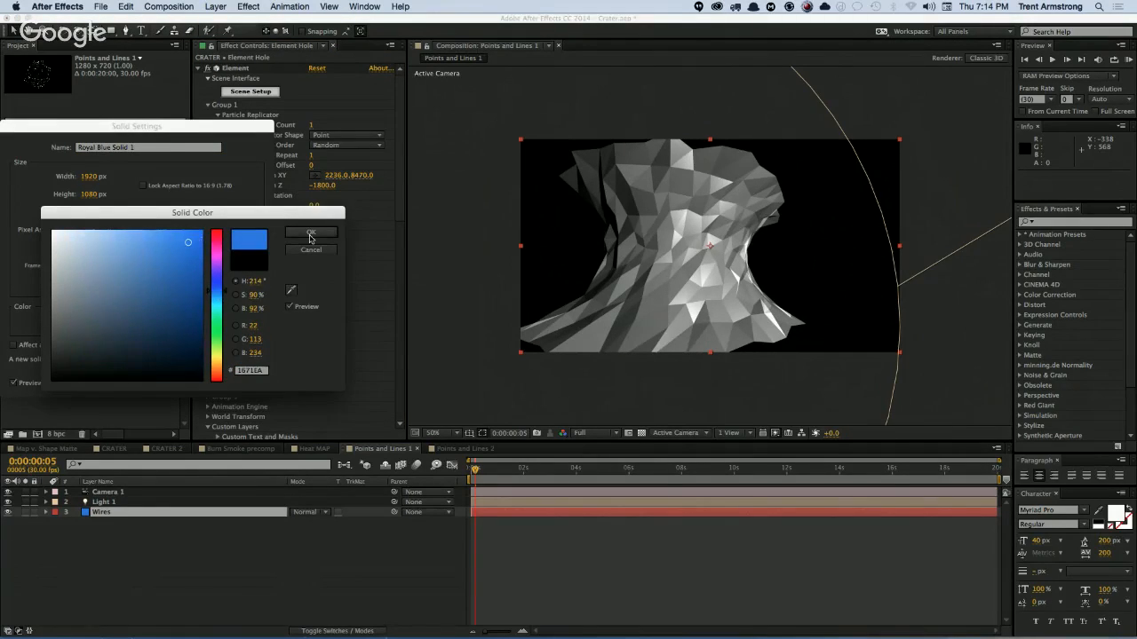
click(310, 232)
click(237, 382)
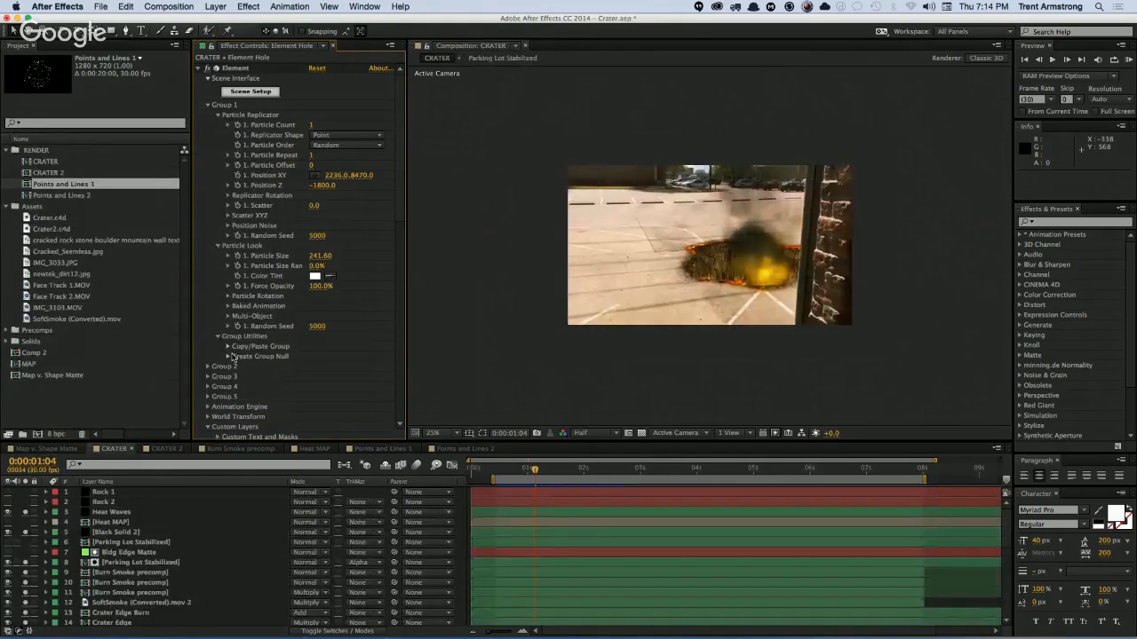
click(385, 449)
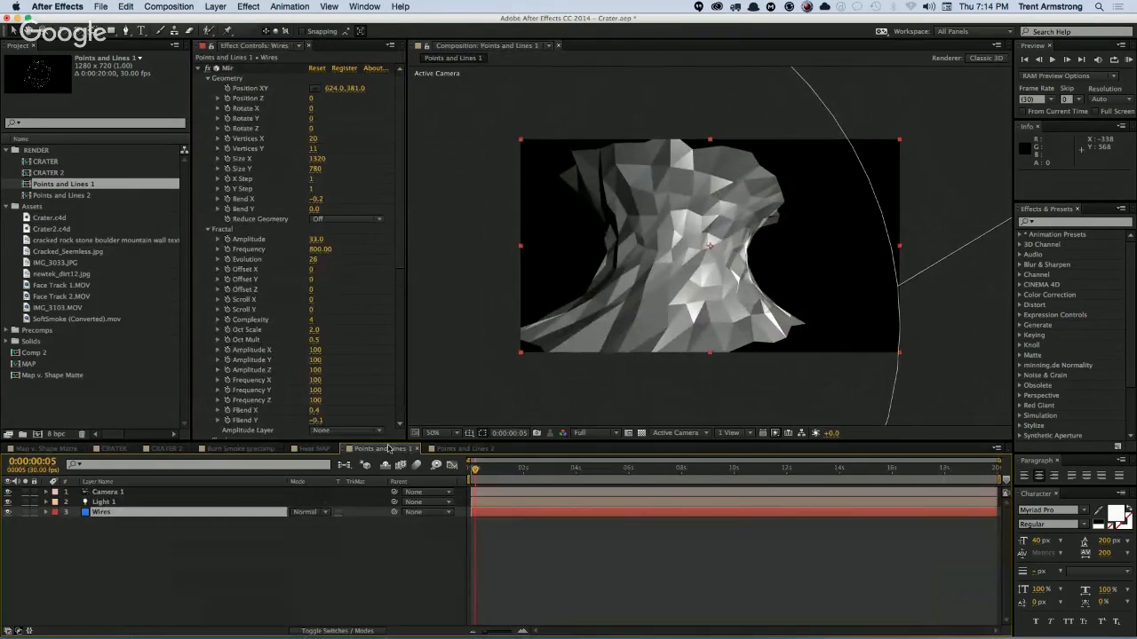
click(98, 513)
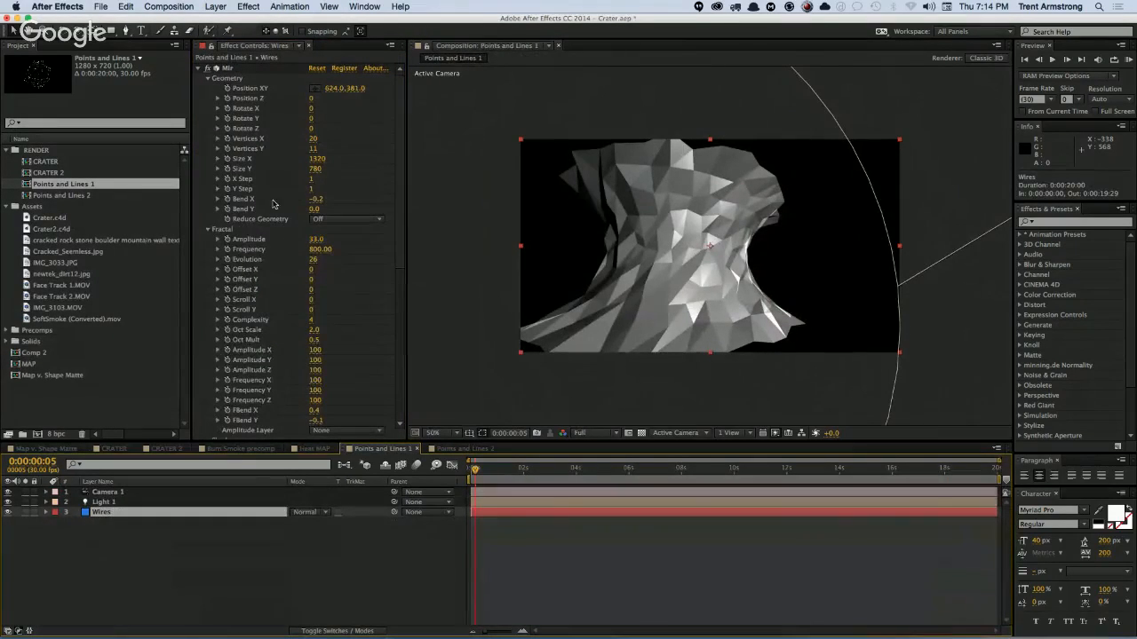
Step: Set the Mir material colour on the Wires layer to dark red 932A2A
scroll(391, 259, down, 10)
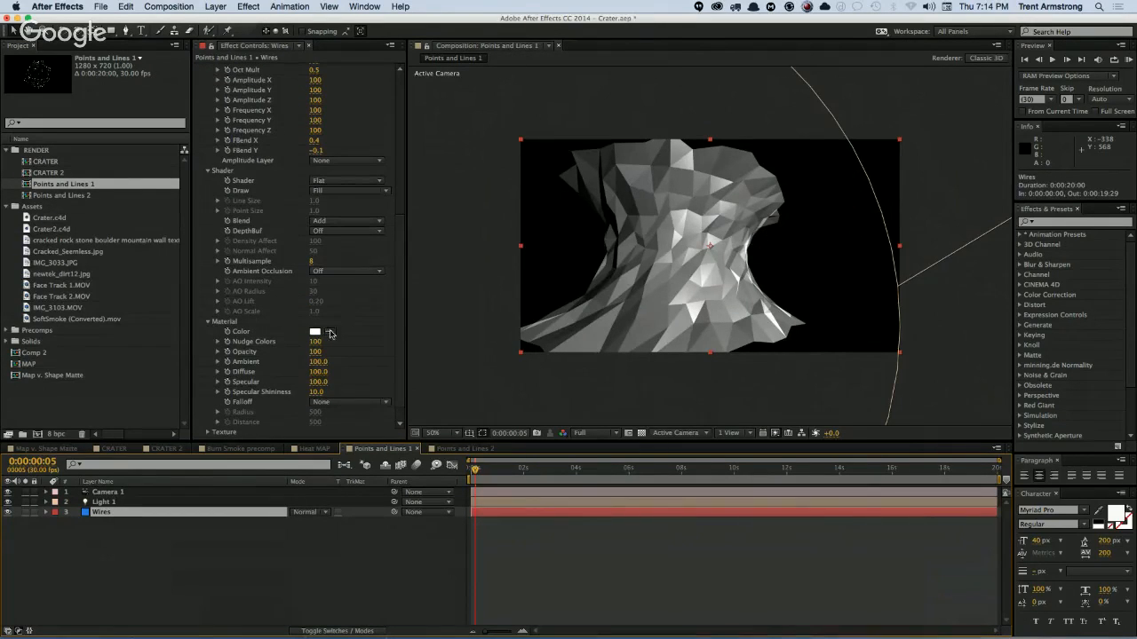
click(315, 334)
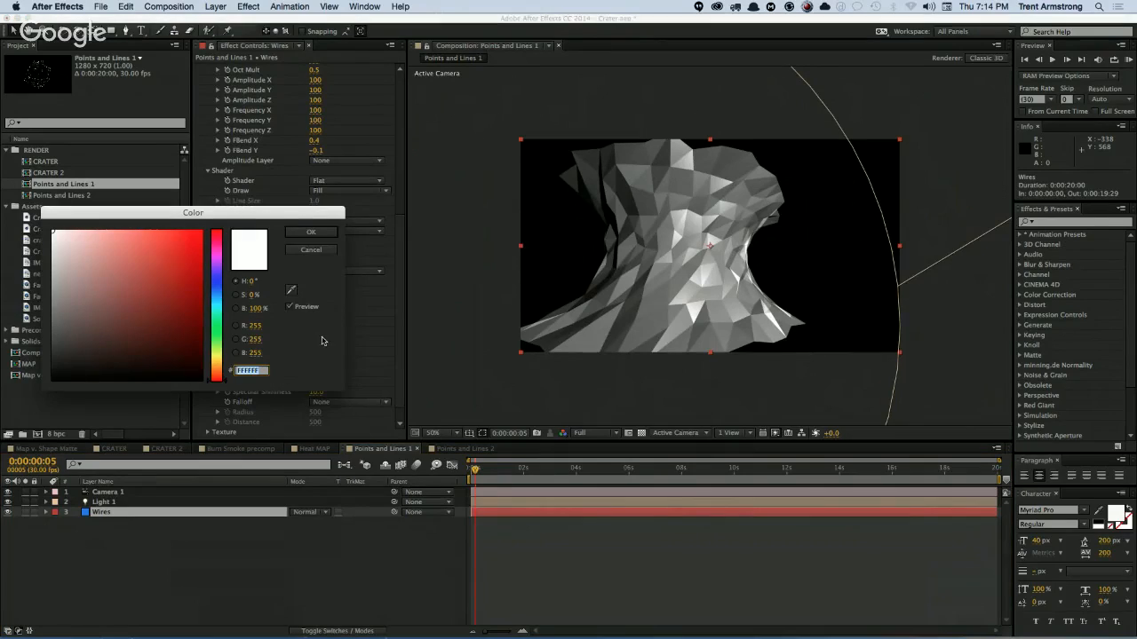
click(159, 294)
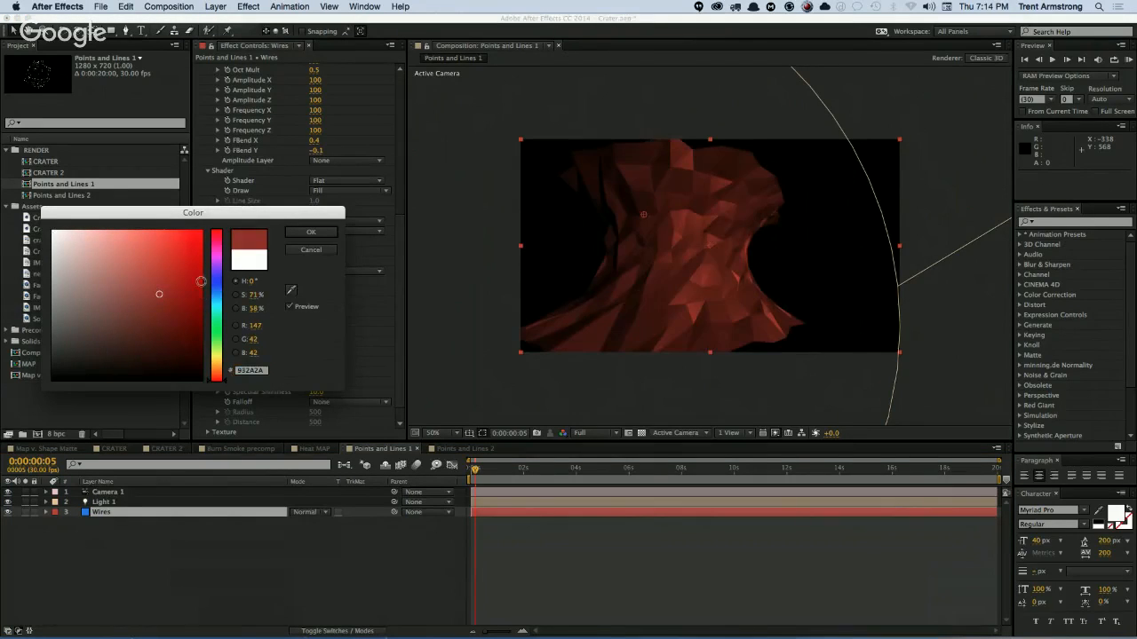
click(311, 232)
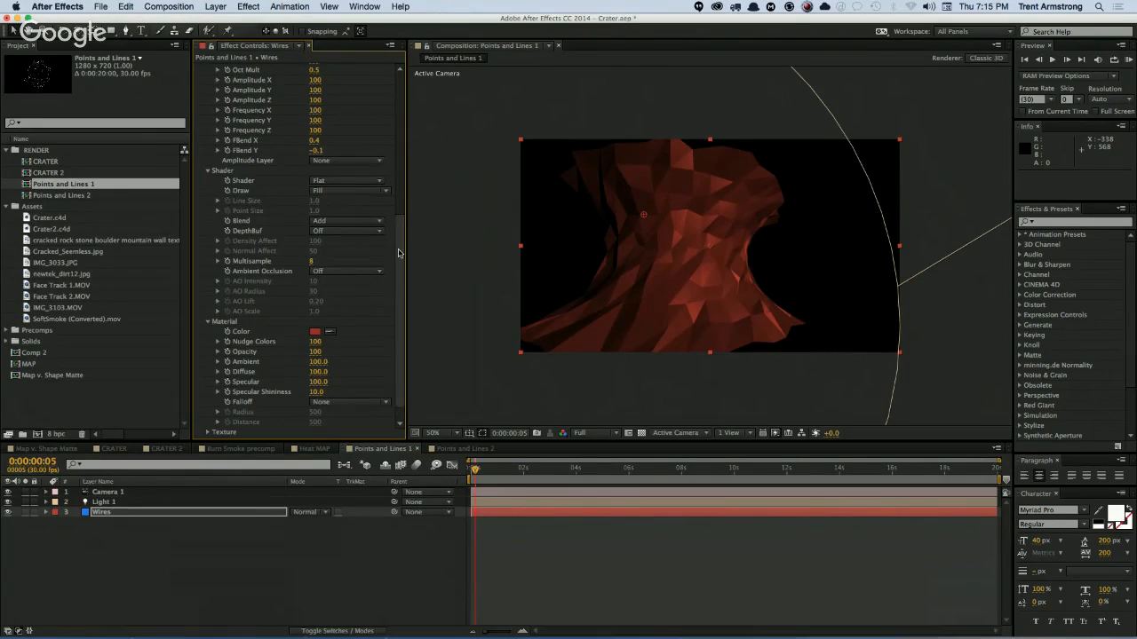
Step: Assign the Wires layer as Mir's texture layer
scroll(231, 408, down, 1)
click(207, 414)
scroll(206, 421, down, 2)
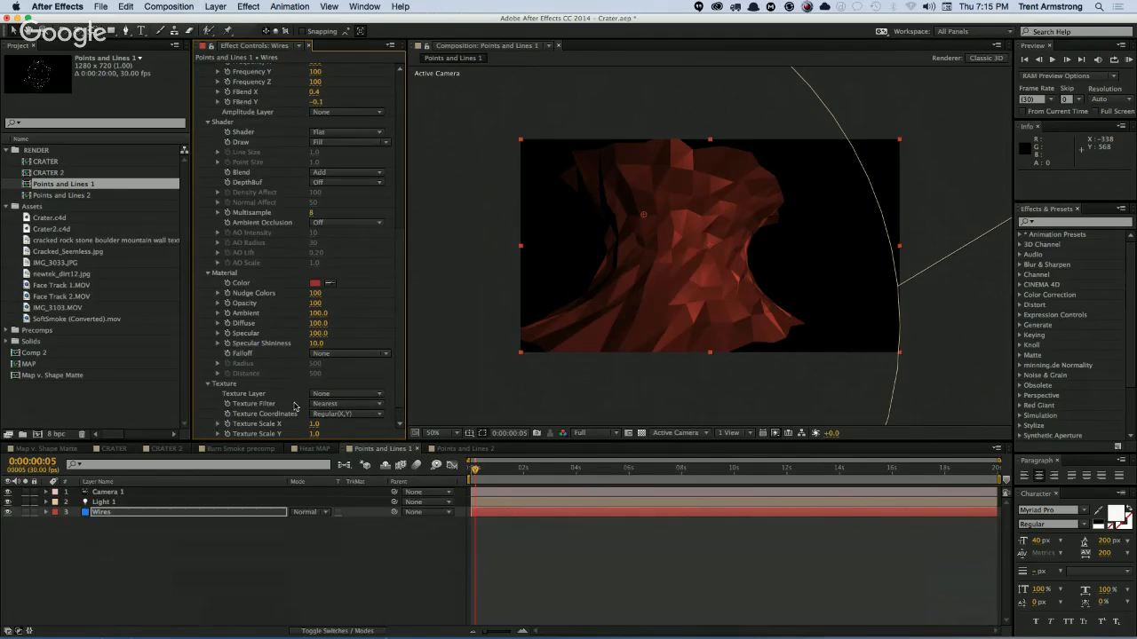
click(342, 394)
click(336, 411)
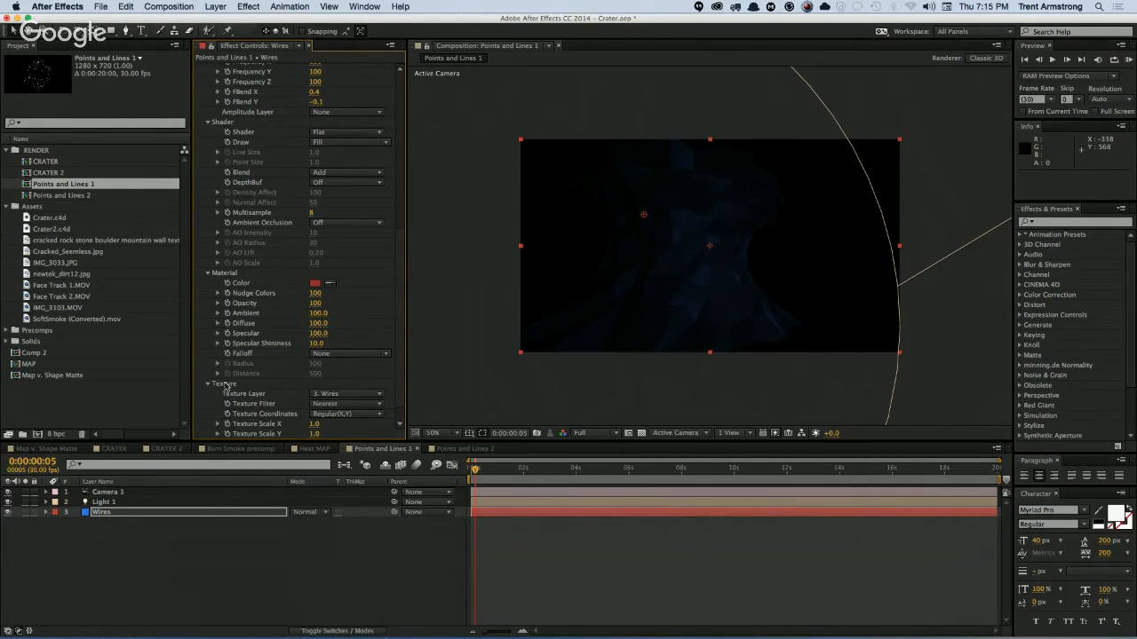
Step: Raise the intensity of Light 1 to 160%
scroll(400, 271, up, 10)
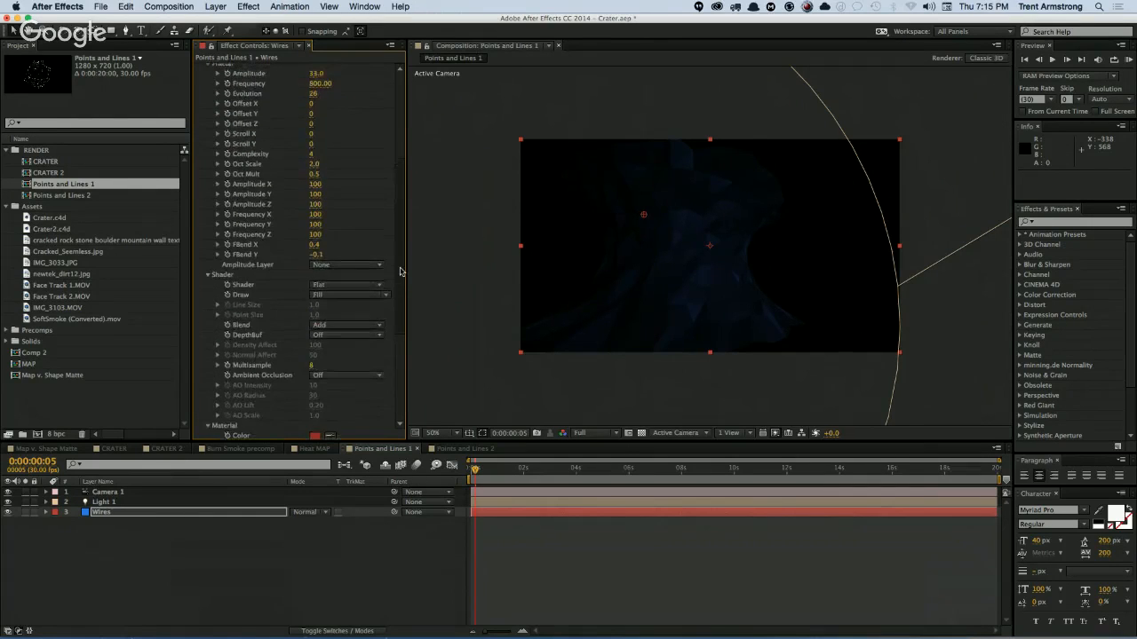
scroll(400, 270, up, 4)
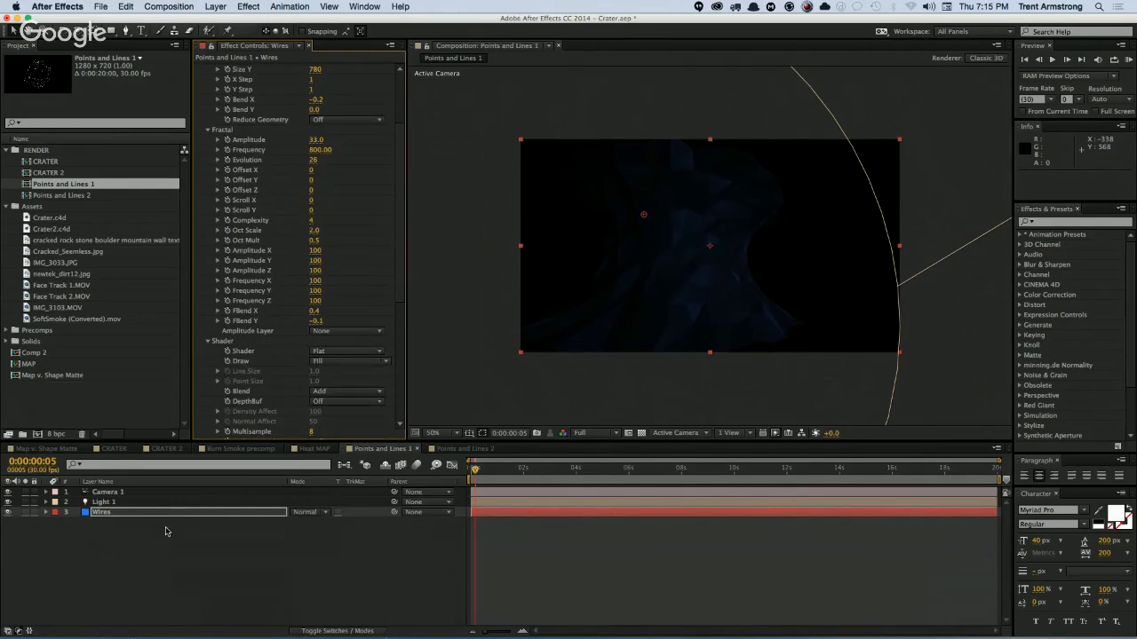
click(153, 503)
key(a)
key(a)
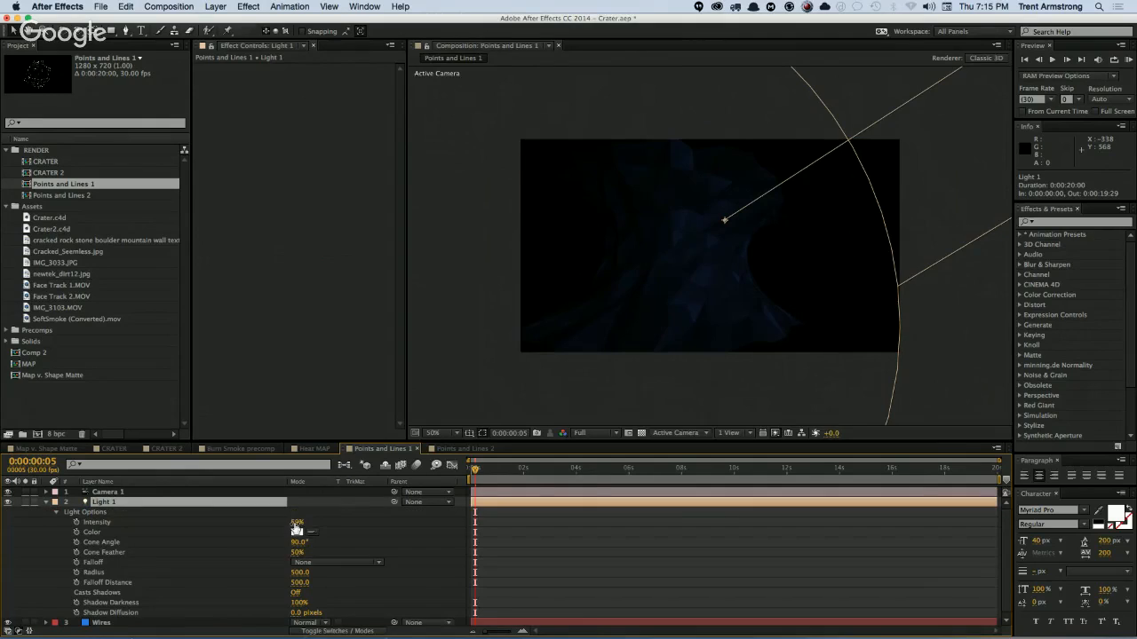
drag(297, 522, 347, 515)
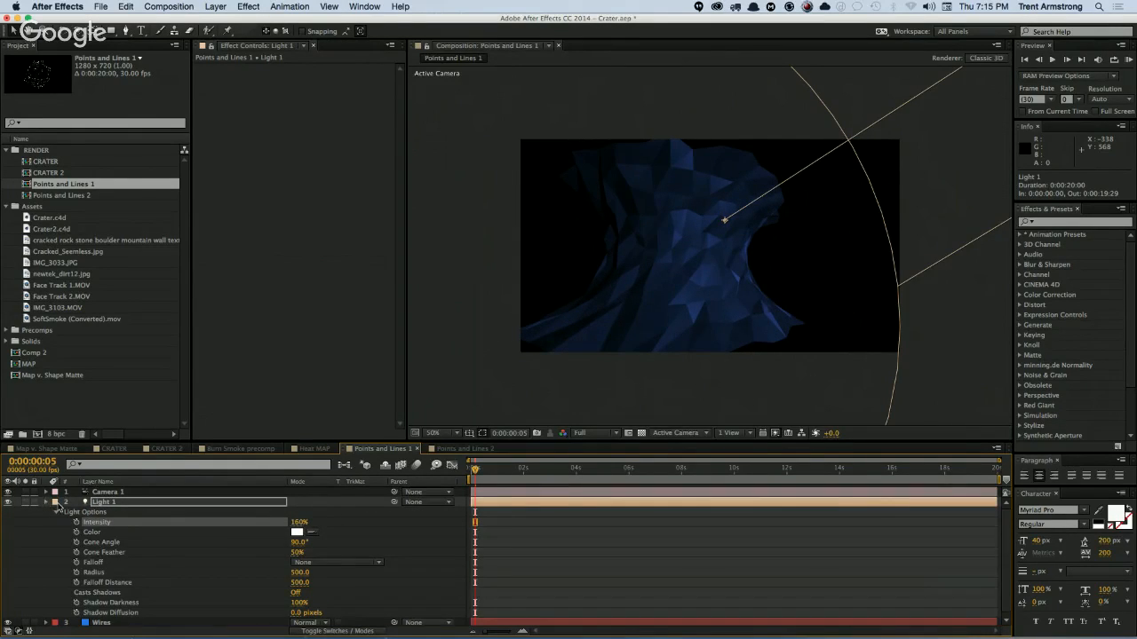
click(53, 503)
Step: Set the Mir shader's Draw mode on the Wires layer to Wireframe
click(105, 513)
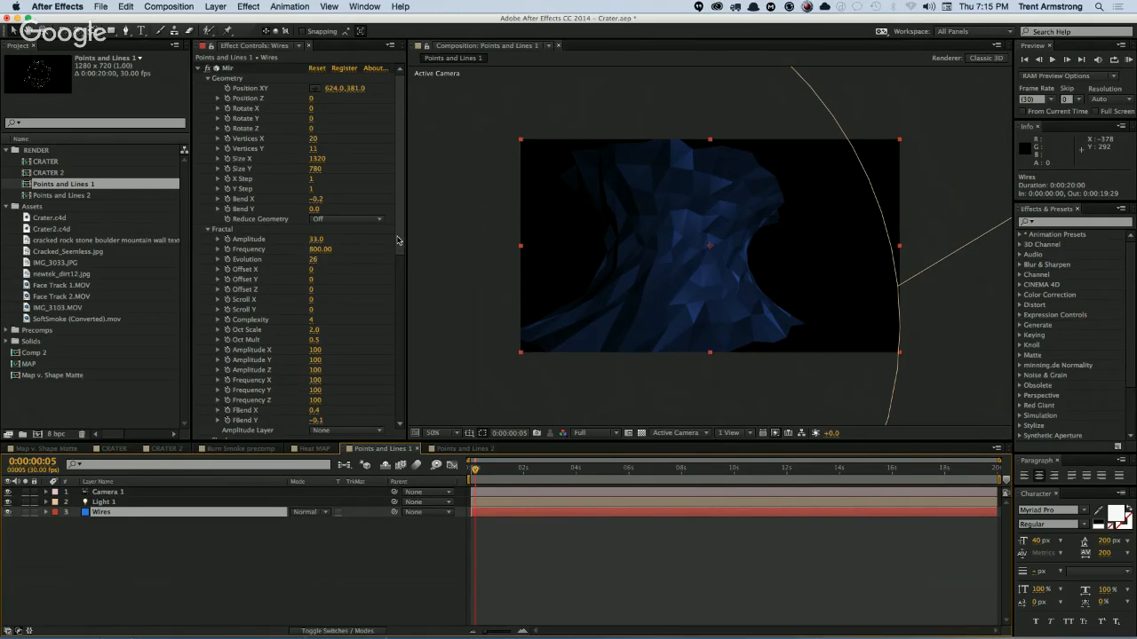
scroll(338, 285, down, 6)
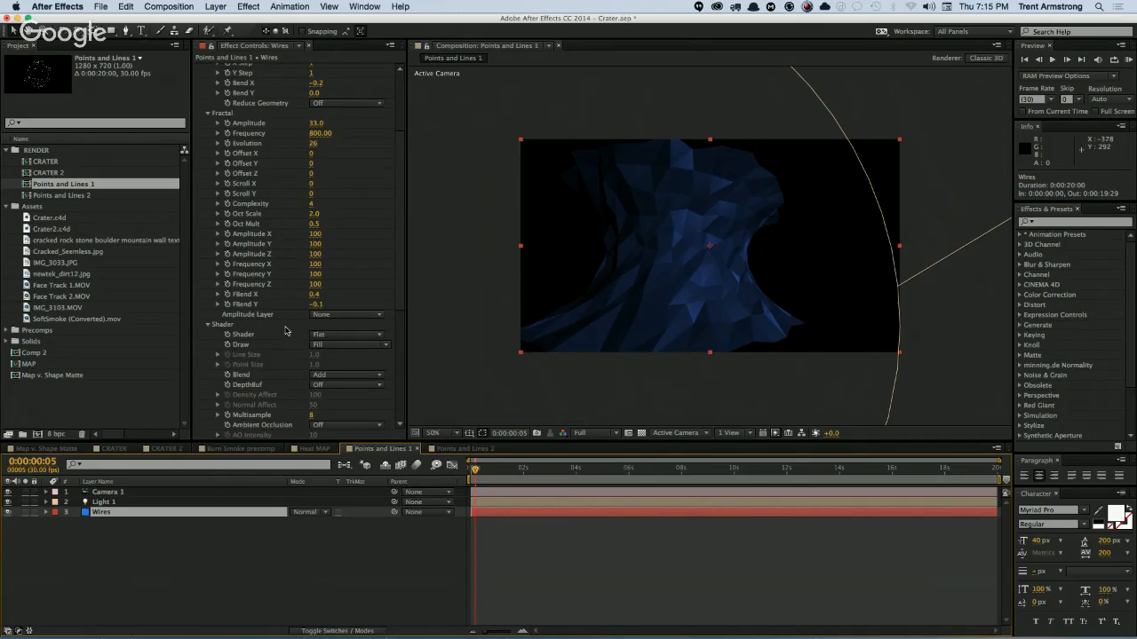
scroll(337, 275, down, 5)
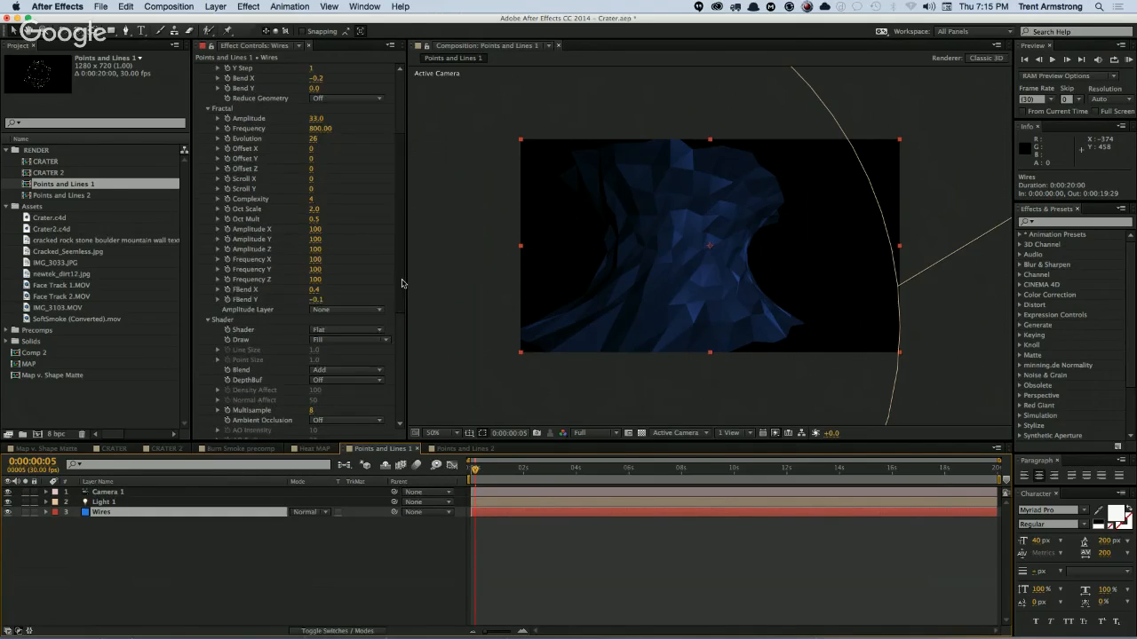
click(337, 243)
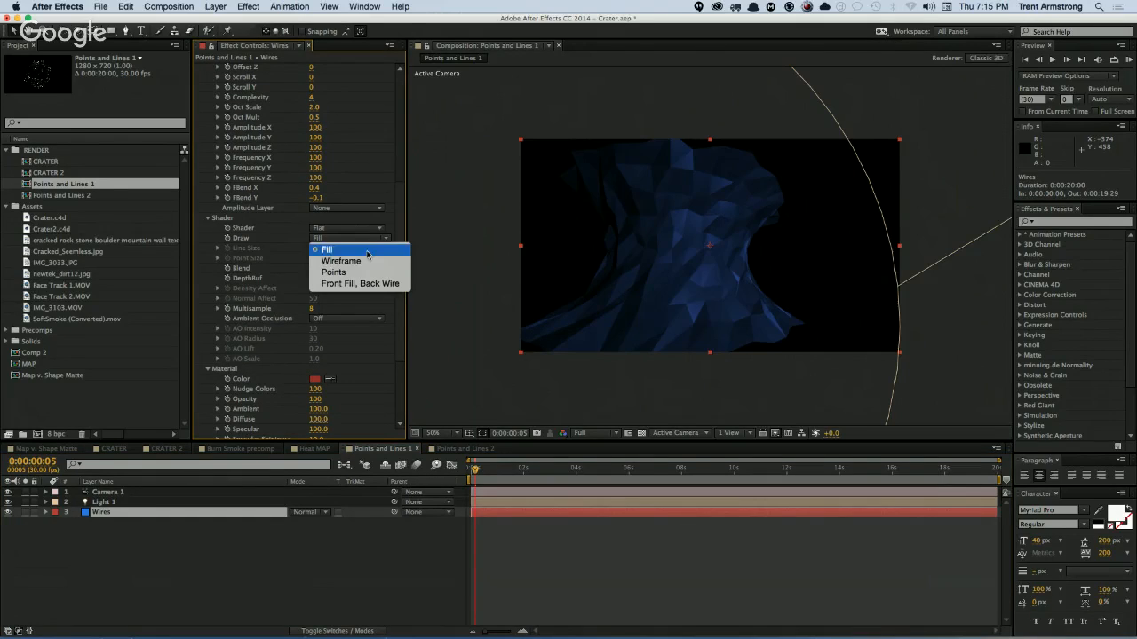
click(359, 262)
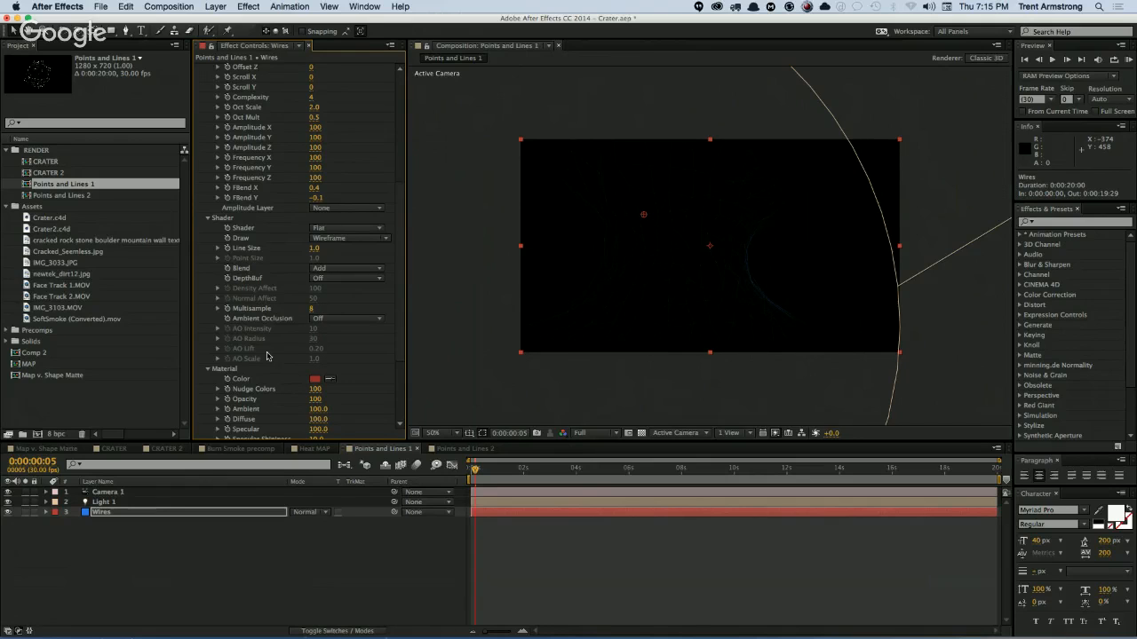
Step: Delete the Camera 1 and Light 1 layers from the Points and Lines 1 composition
click(148, 493)
shift+click(146, 503)
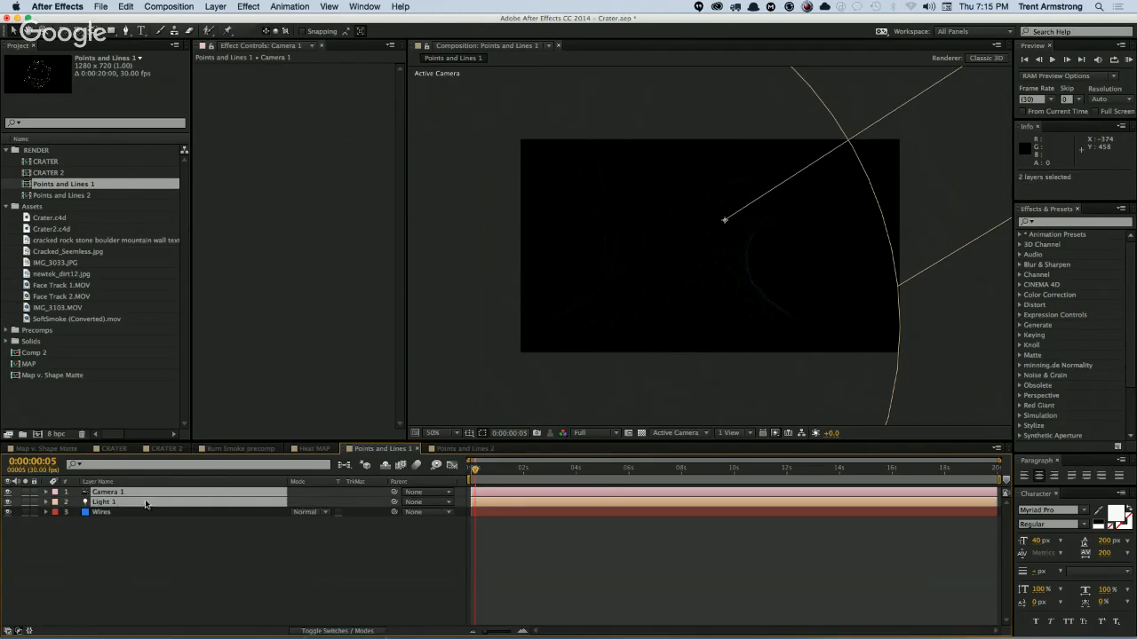
key(Delete)
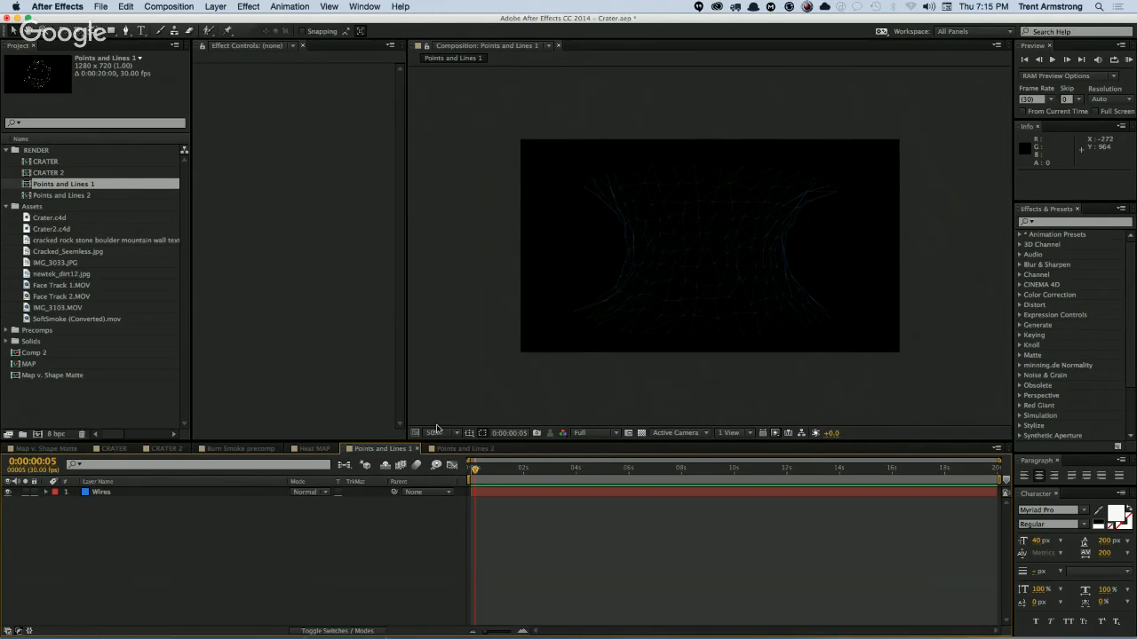
Step: Set Mir's texture layer on the Wires layer back to None
click(132, 495)
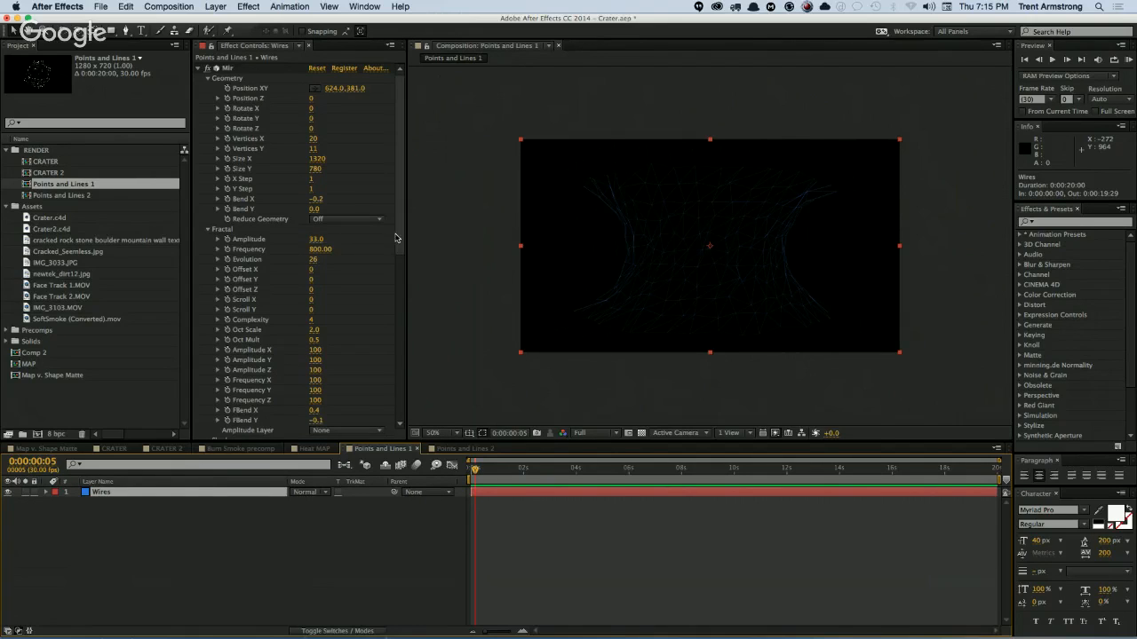
scroll(317, 266, down, 10)
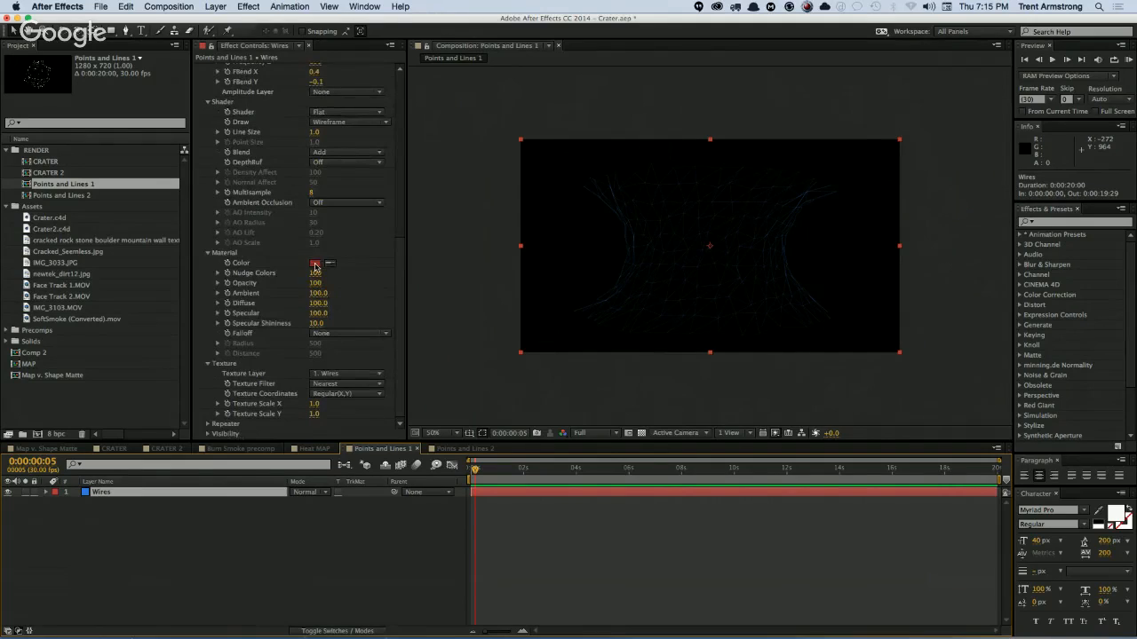
click(329, 377)
click(329, 384)
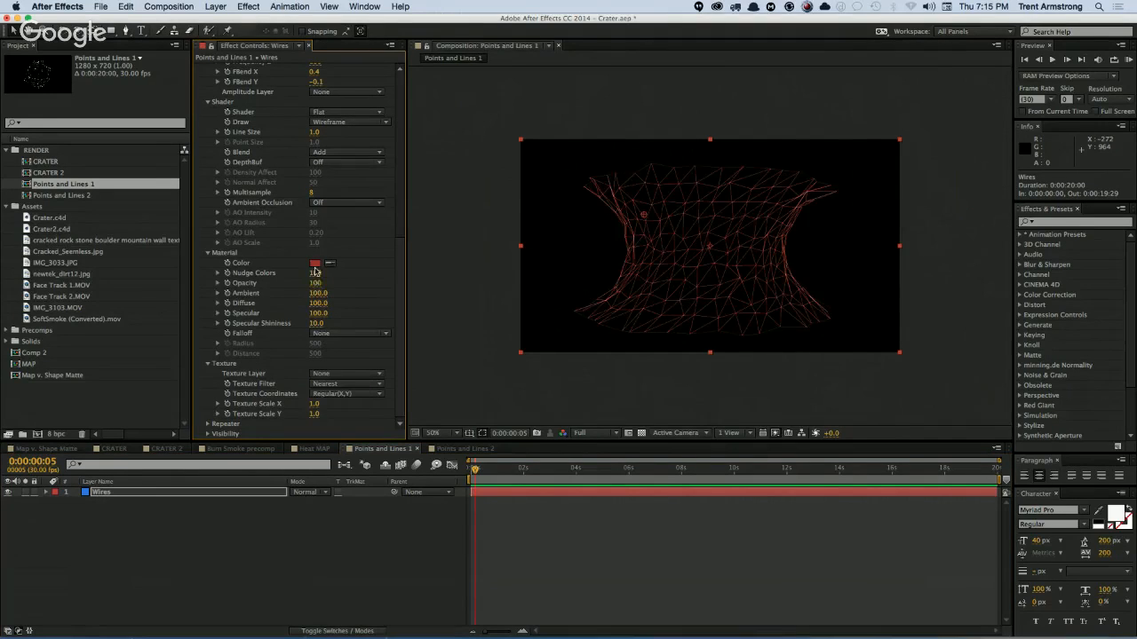
Step: Change the Mir material colour to near-white FDFDFD
click(315, 263)
drag(135, 262, 53, 231)
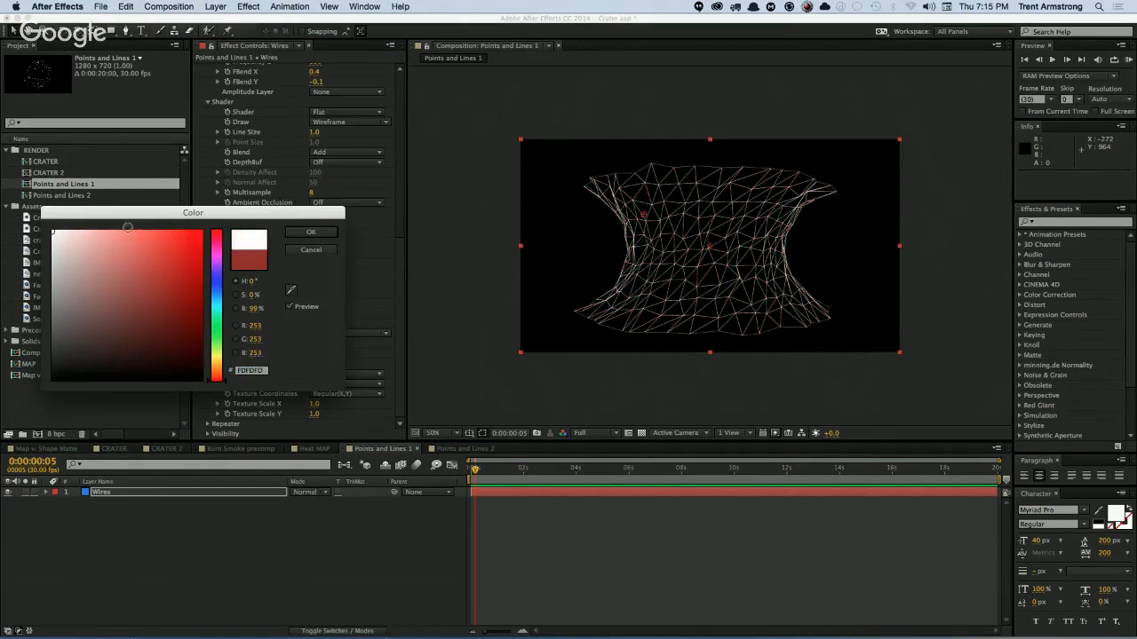
click(311, 232)
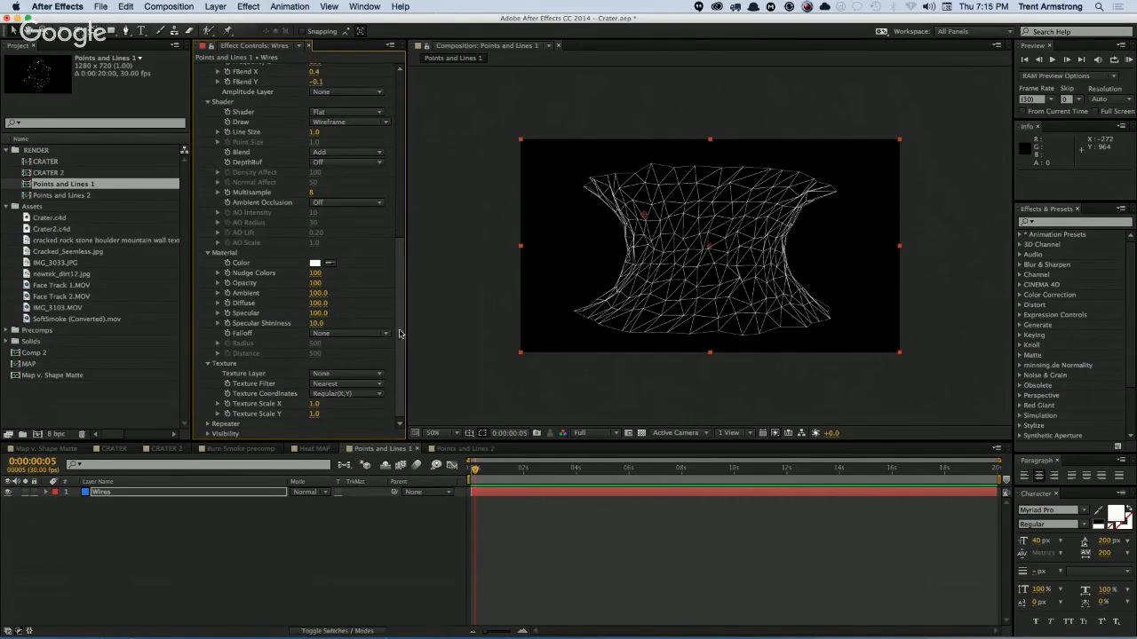
Step: Set Mir's Position Z to -300, Amplitude to 37, Frequency to 805, Size X to 1650, Size Y to 1020 and Vertices X to 11
scroll(391, 333, up, 10)
scroll(315, 142, up, 3)
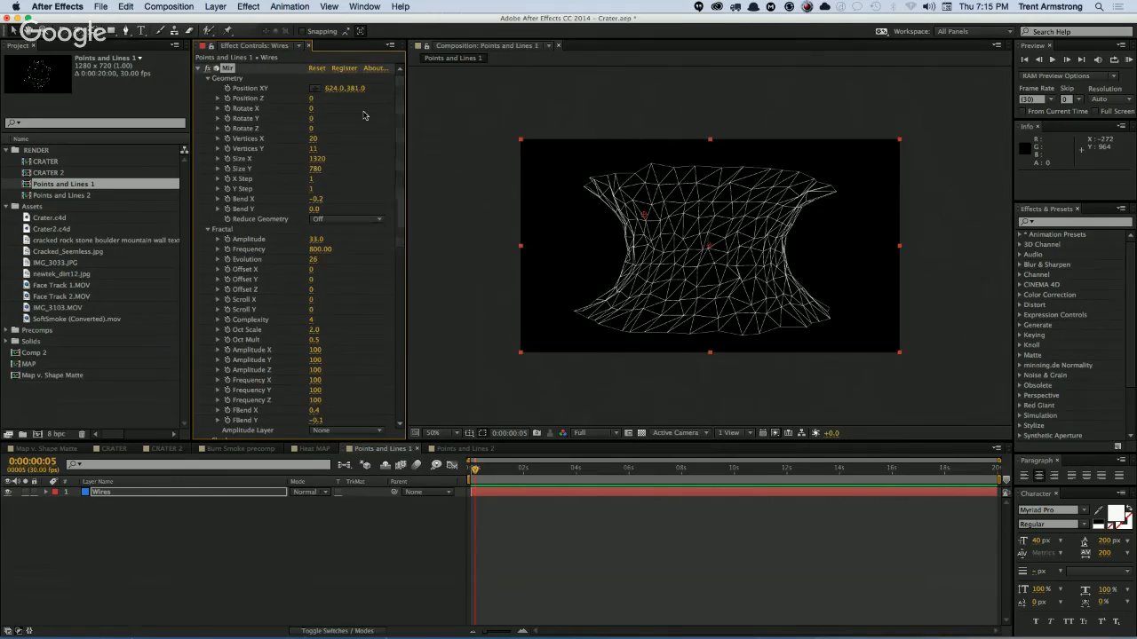
mouse_move(315, 98)
mouse_down()
mouse_move(287, 101)
mouse_move(302, 106)
mouse_up()
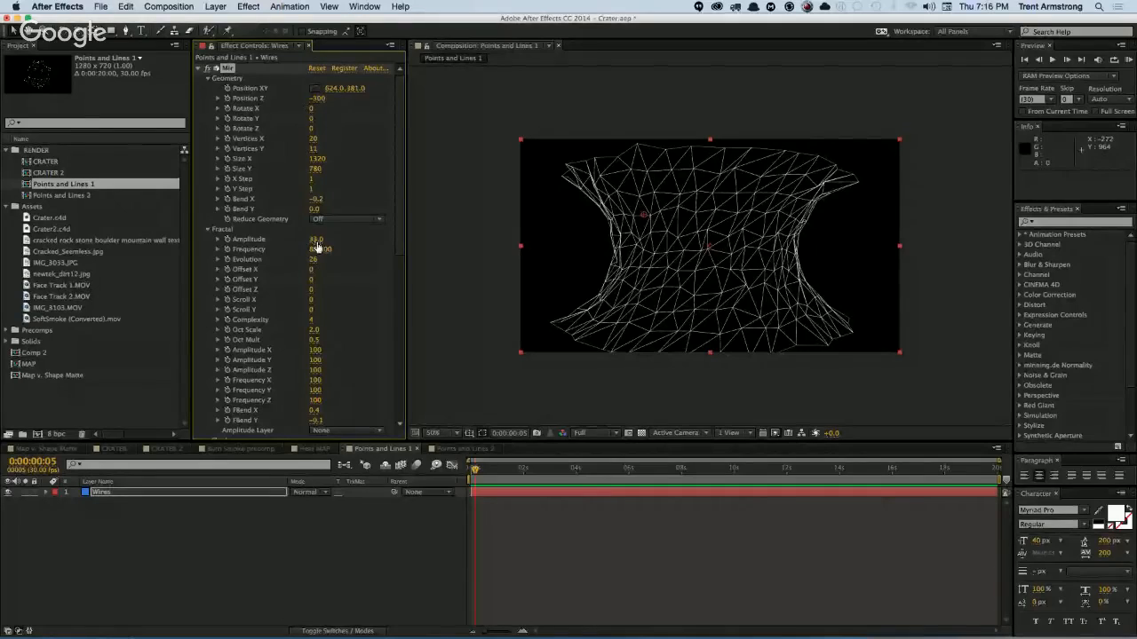
mouse_move(317, 242)
mouse_down()
mouse_move(305, 249)
mouse_move(310, 264)
mouse_move(287, 251)
mouse_move(327, 249)
mouse_up()
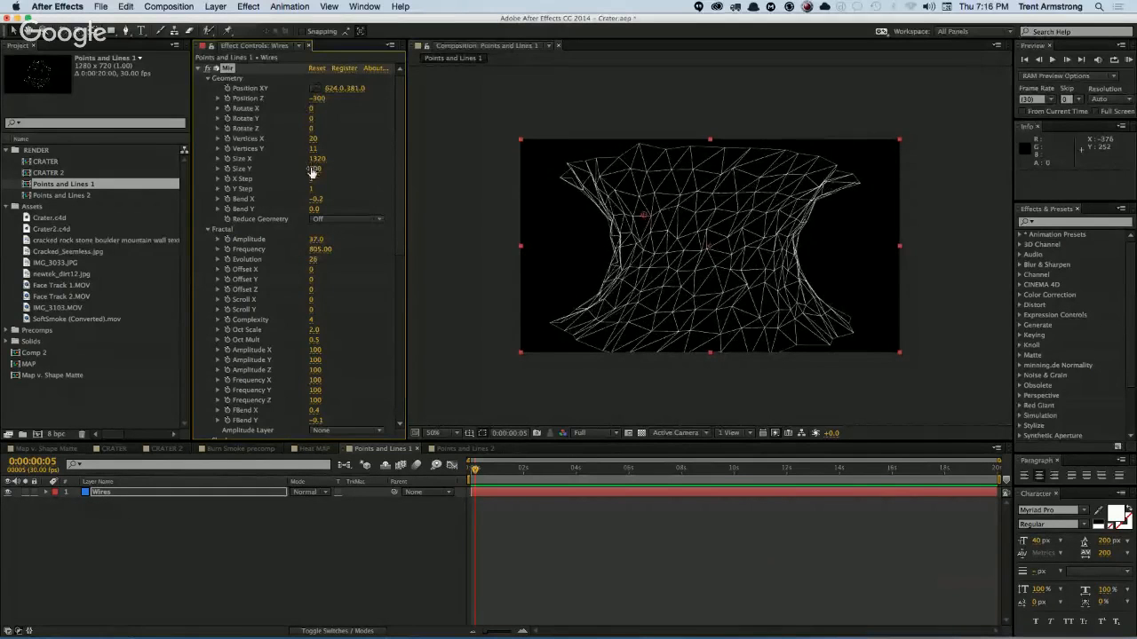
mouse_move(312, 168)
mouse_down()
mouse_move(342, 164)
mouse_move(317, 143)
mouse_move(312, 162)
mouse_up()
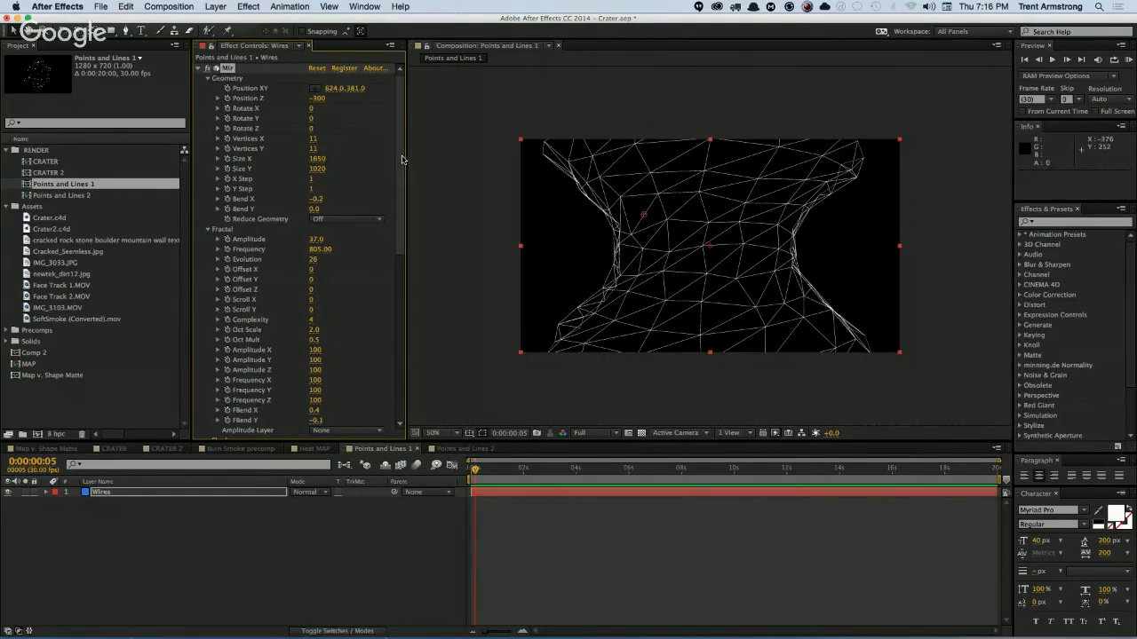
Step: Raise Mir's fractal Amplitude to 173 to distort the wireframe more strongly
scroll(400, 190, down, 3)
scroll(400, 190, down, 10)
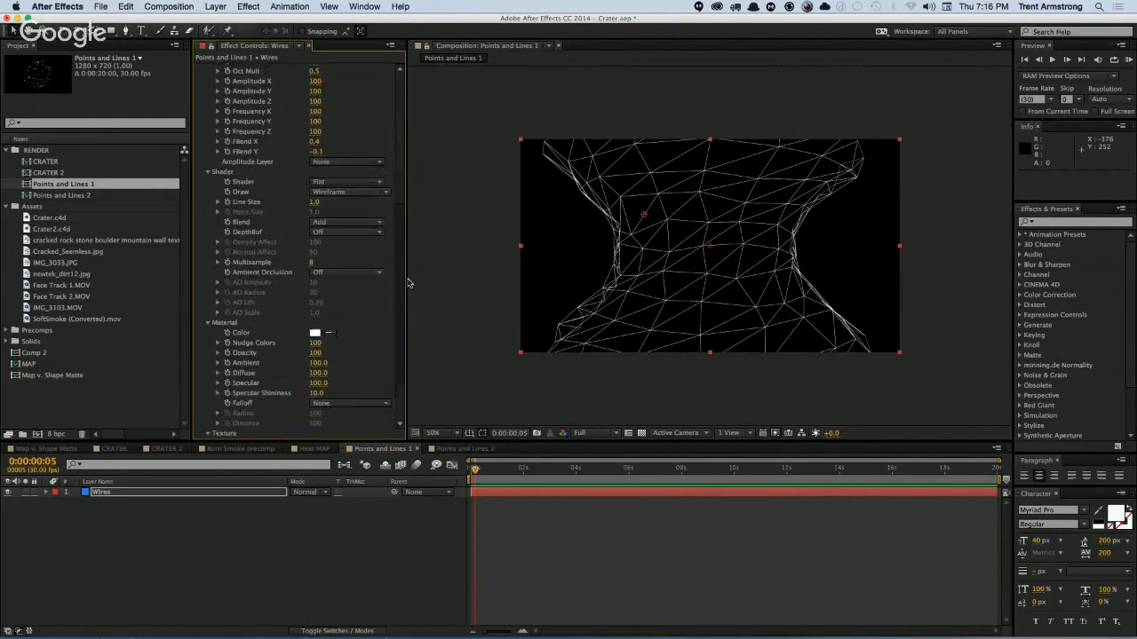
scroll(409, 283, down, 3)
scroll(408, 280, up, 4)
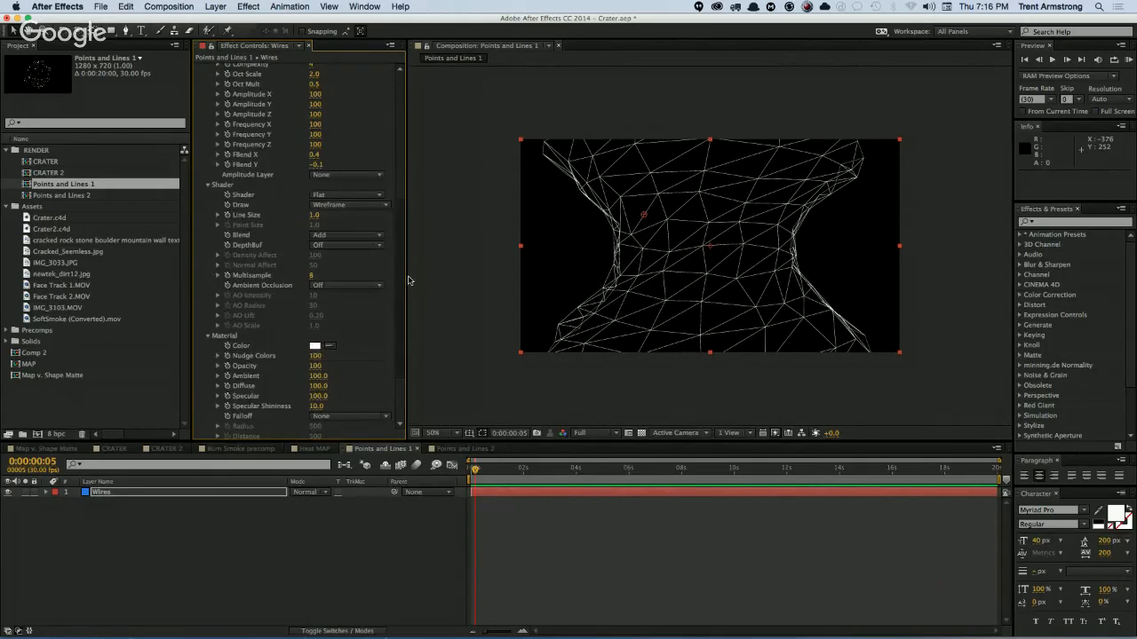
scroll(407, 258, up, 8)
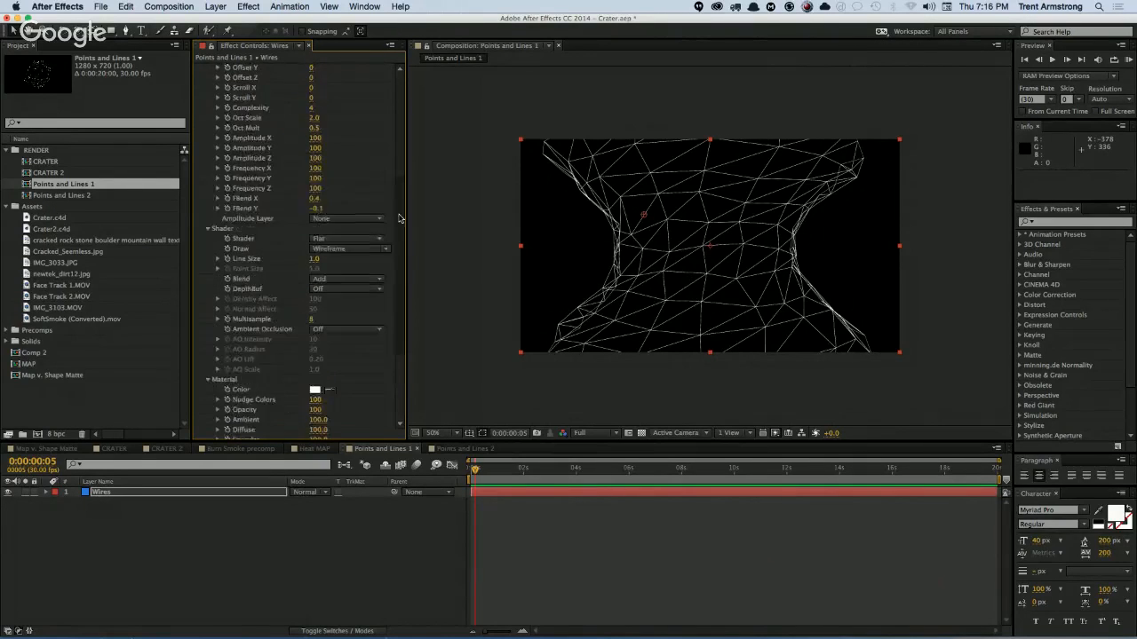
drag(316, 145, 410, 168)
Step: Reduce the Mir mesh to 5 vertices in both X and Y
scroll(383, 125, up, 5)
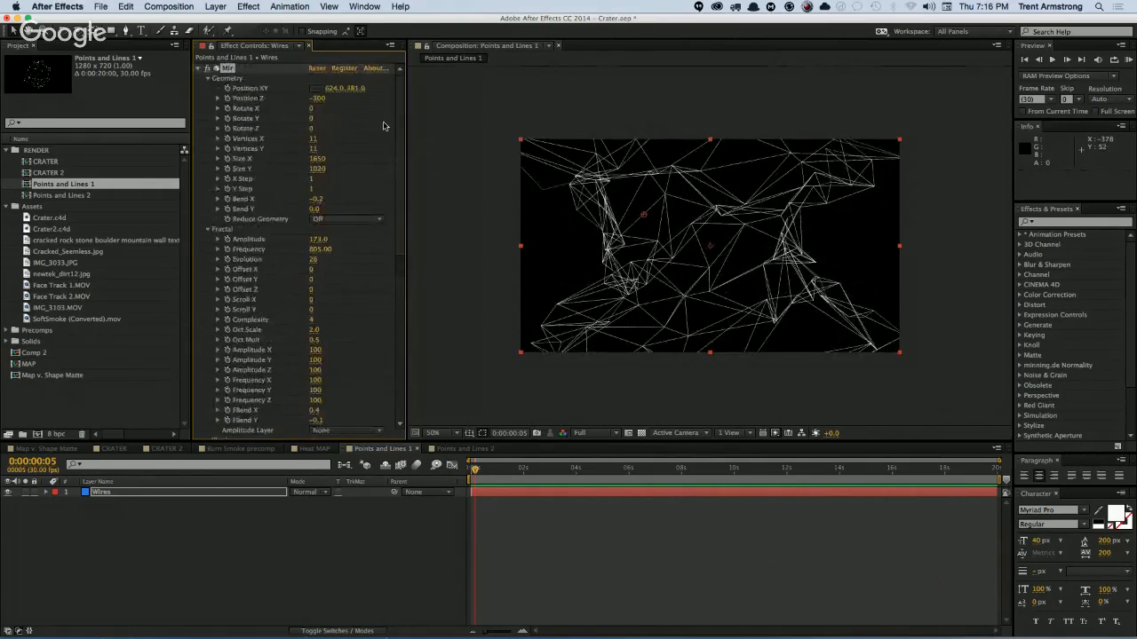
click(315, 140)
text(5)
key(Tab)
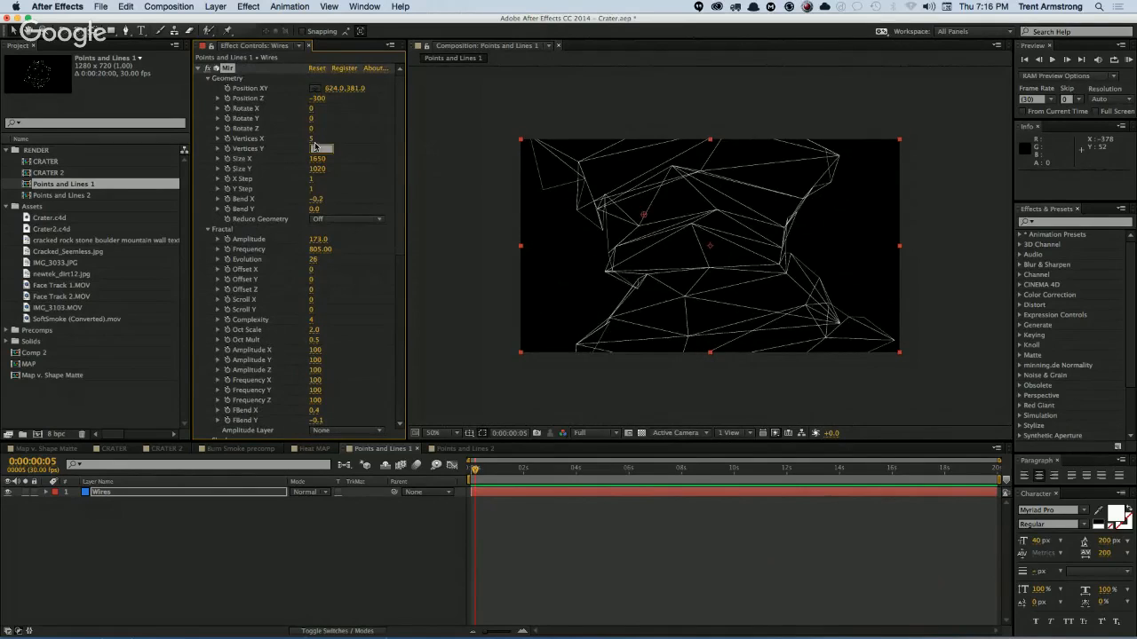
text(5)
key(Return)
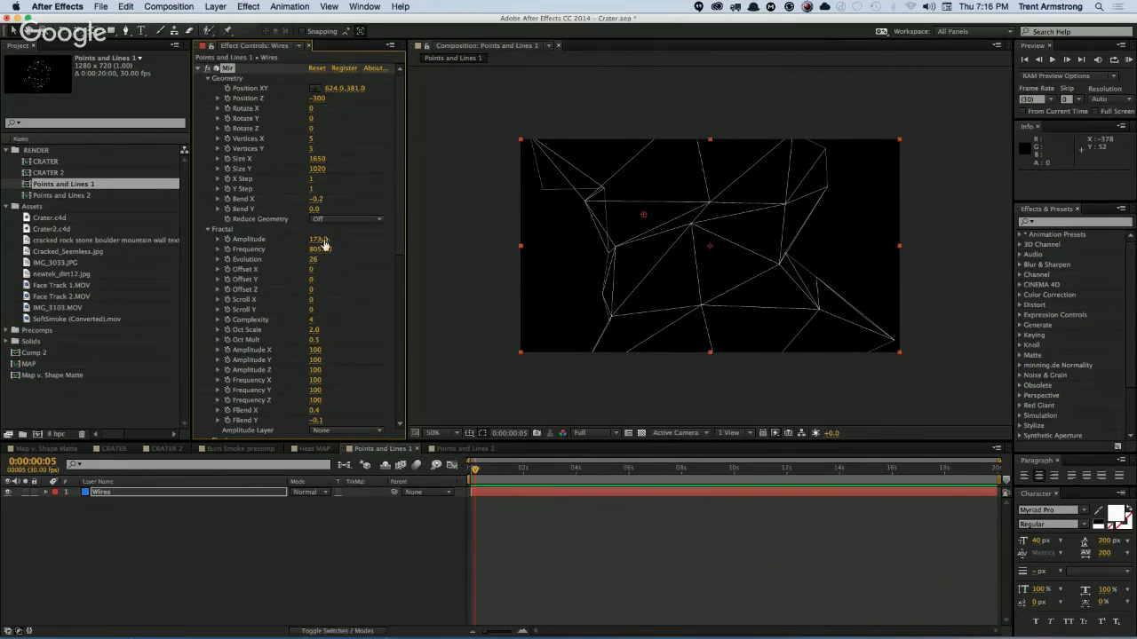
click(110, 495)
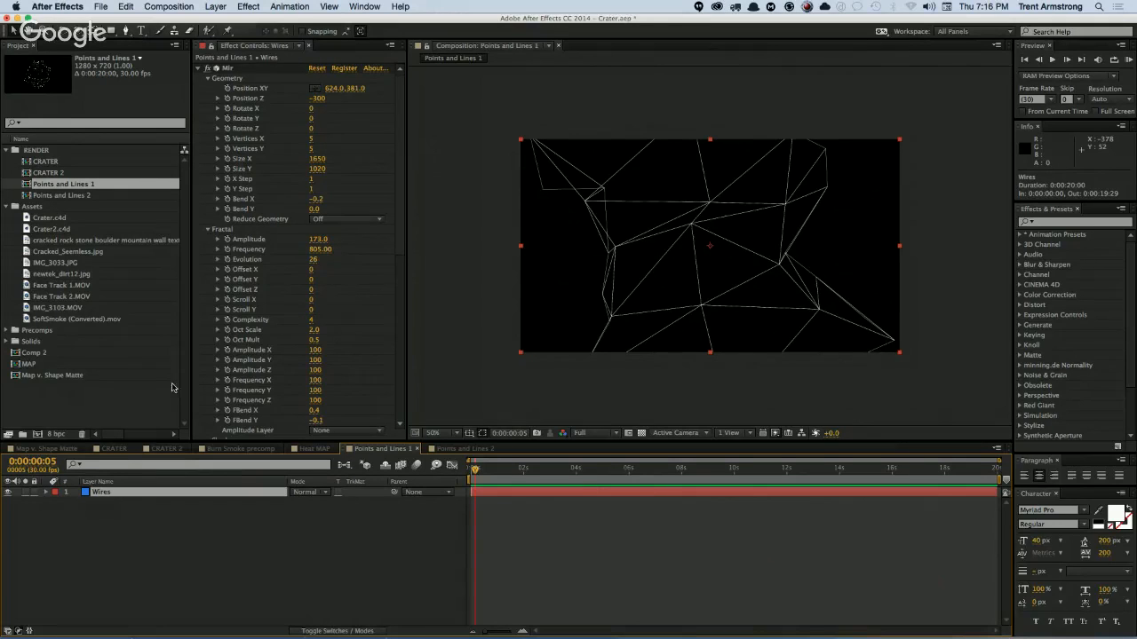
click(101, 7)
mouse_move(116, 7)
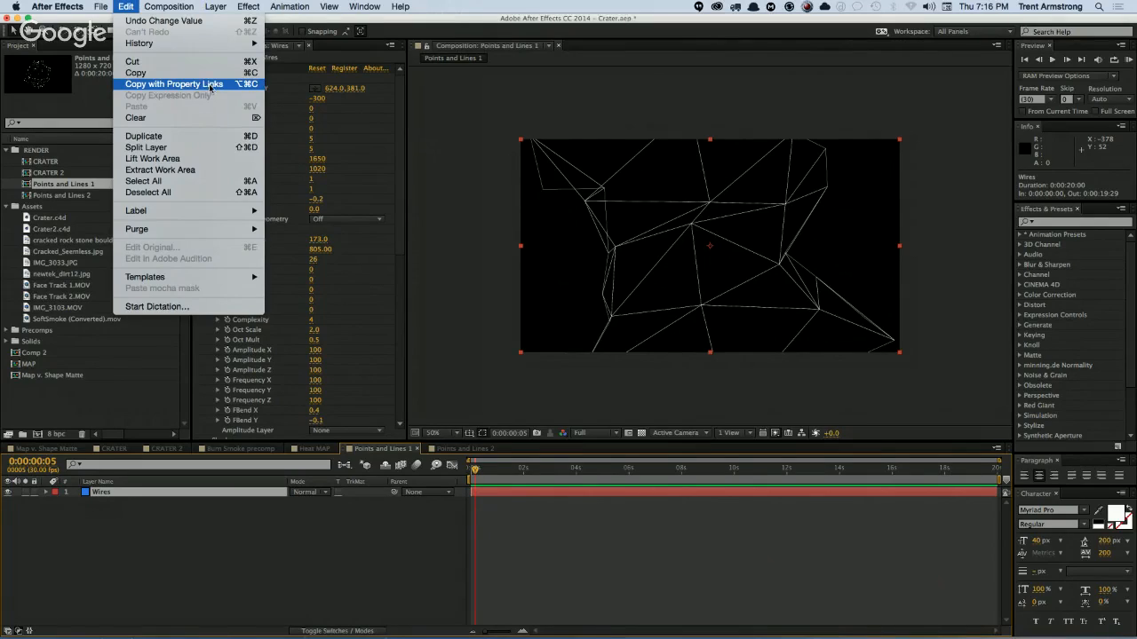
click(160, 498)
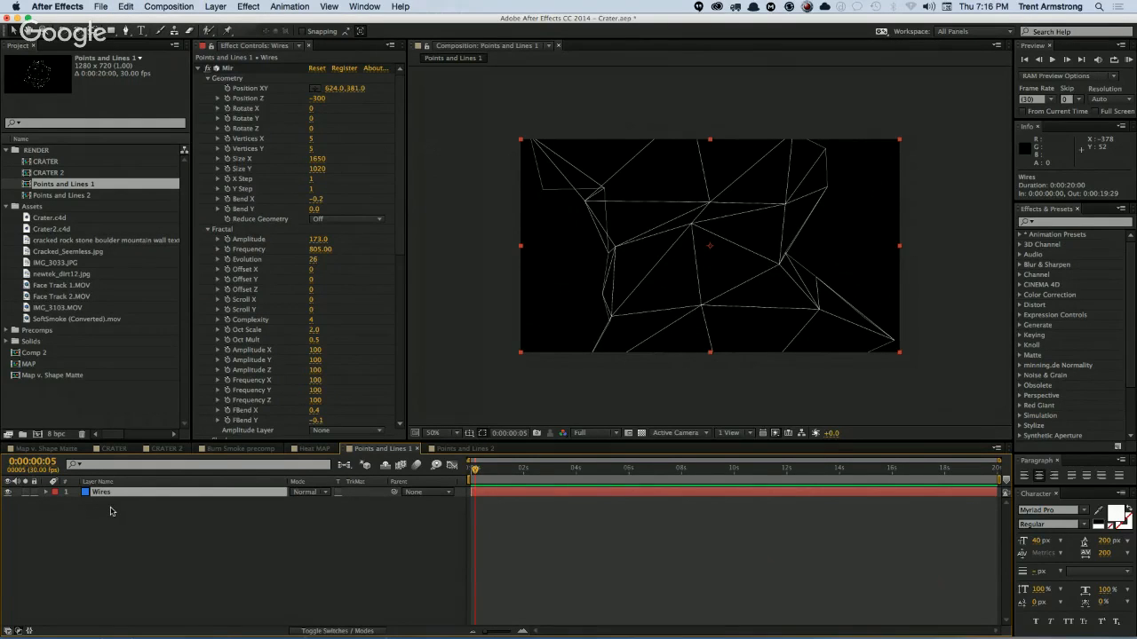
Step: Look through the Wires layer's modified Mir properties and transform values in the timeline
key(u)
key(u)
click(63, 511)
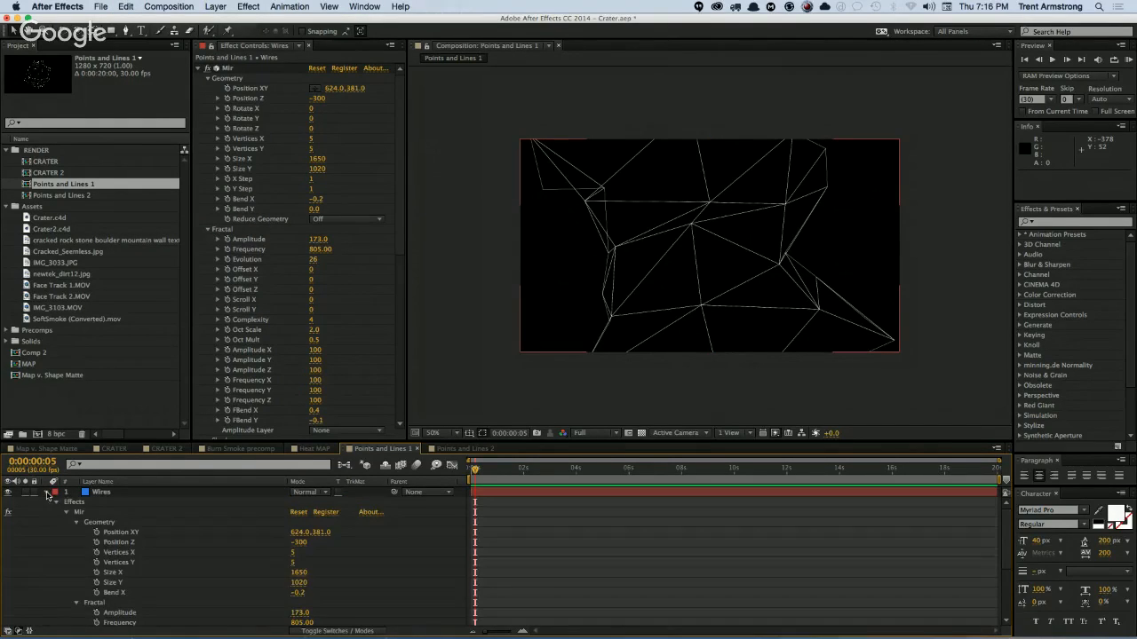
click(47, 494)
click(47, 494)
click(66, 512)
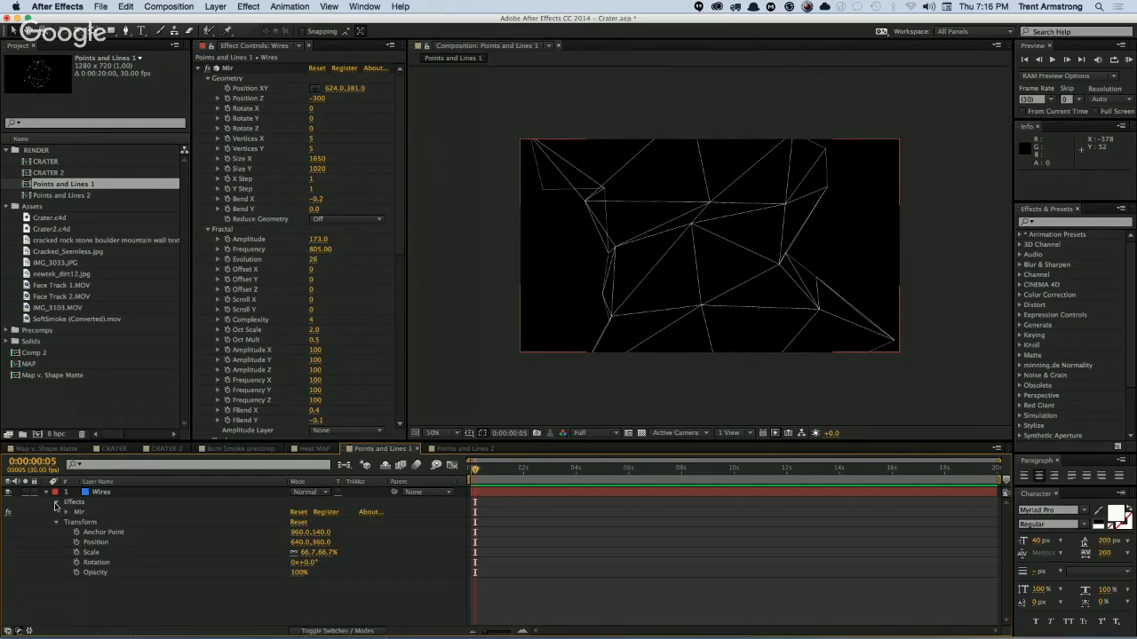
click(46, 495)
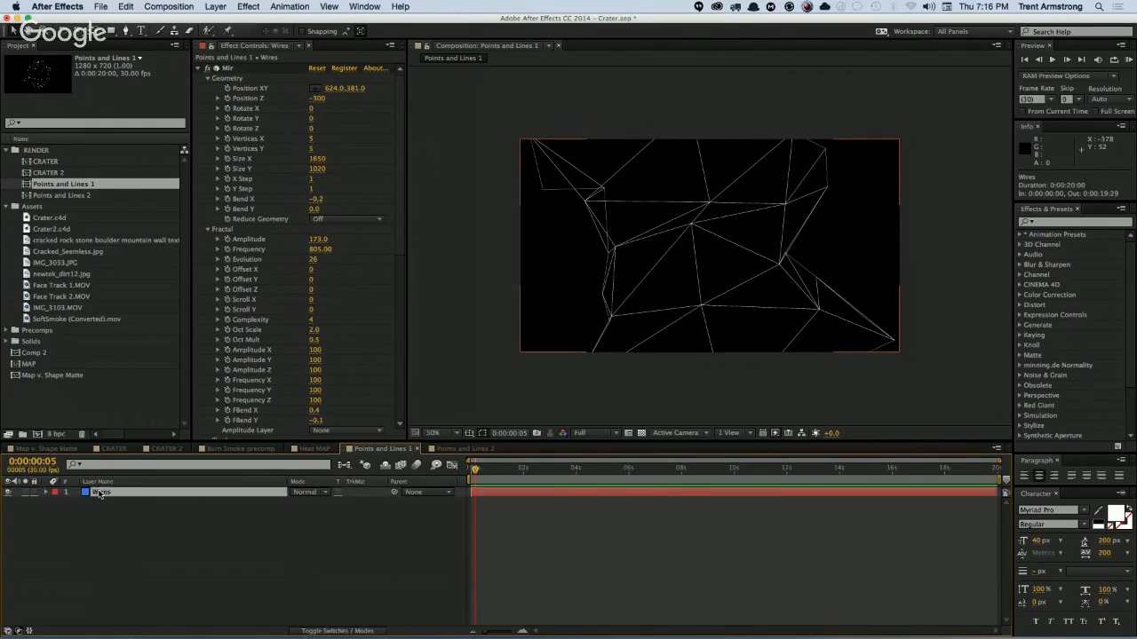
Step: Copy the Wires layer with property links and paste it as a linked layer in the same composition
click(127, 7)
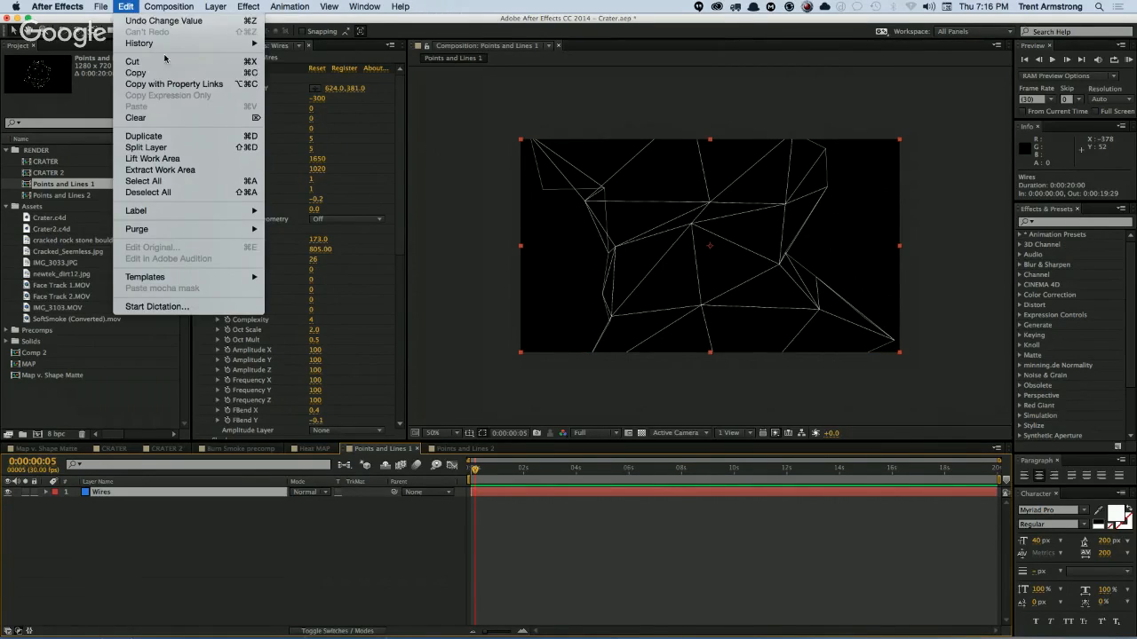
click(211, 86)
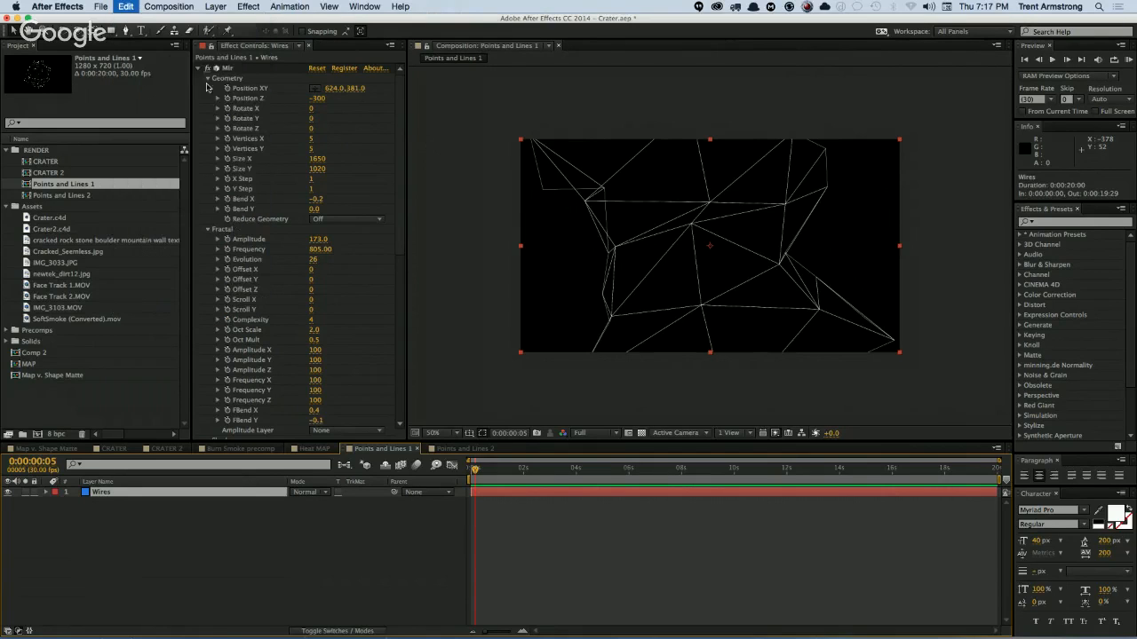
click(125, 552)
key(super+v)
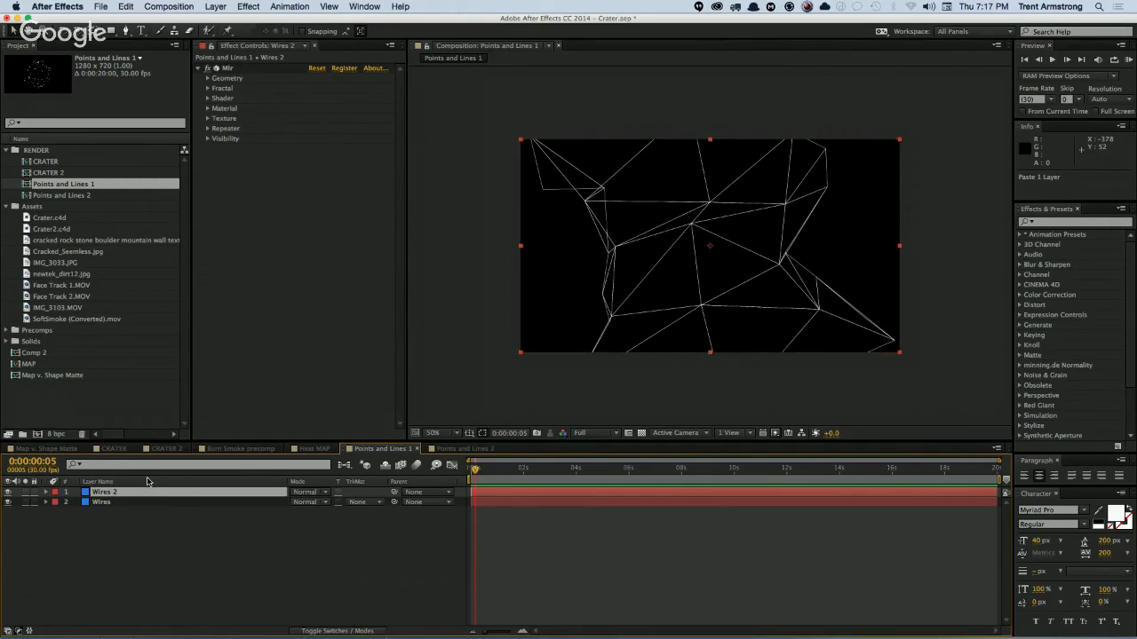
Step: Examine the Position XY expression in the Wires 2 layer's Mir geometry that links it to Wires
click(47, 492)
click(56, 503)
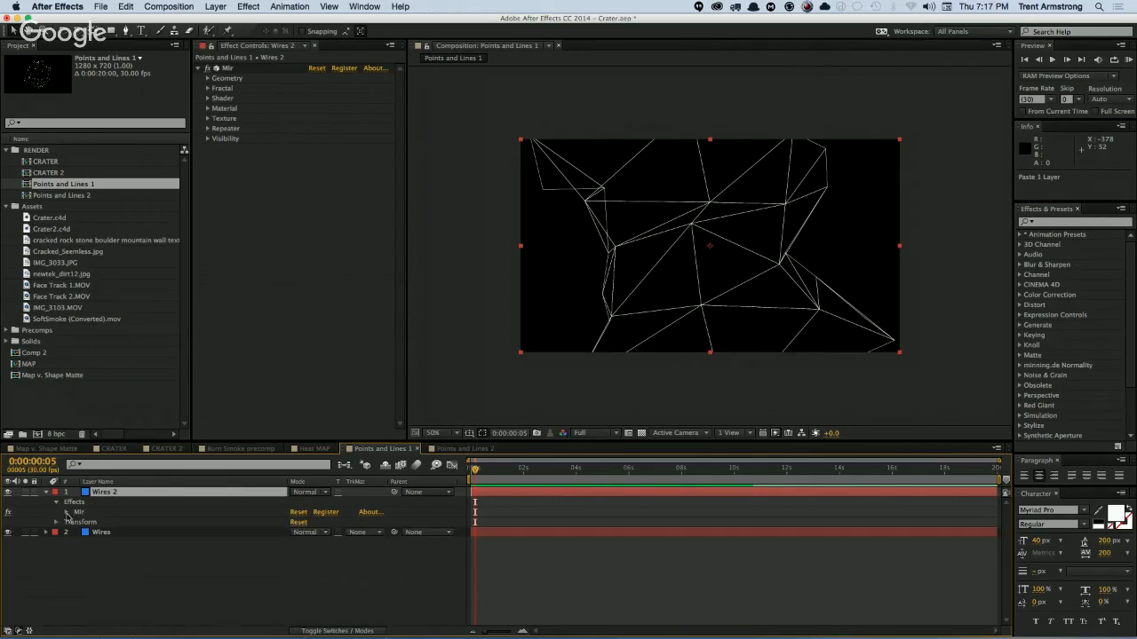
click(66, 513)
click(76, 523)
scroll(80, 533, down, 2)
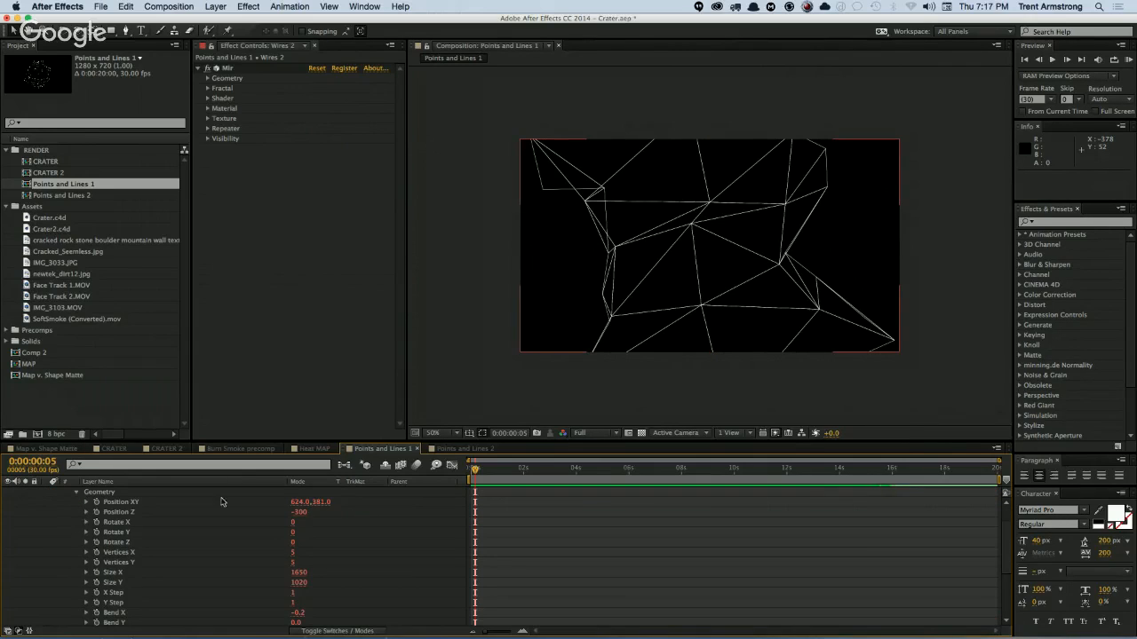
click(86, 502)
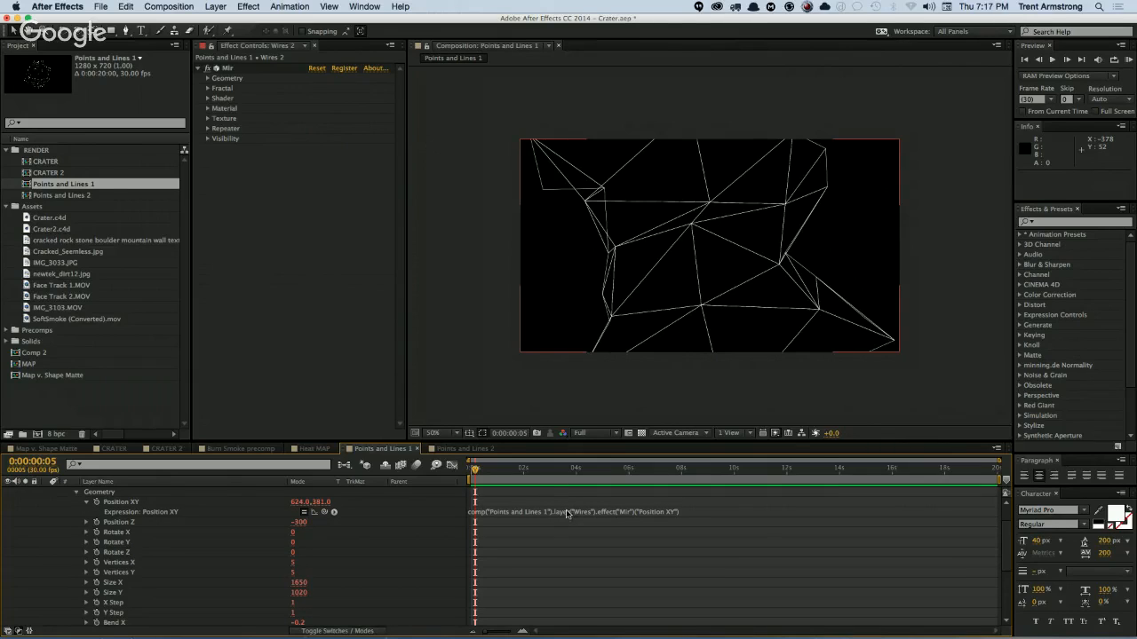
key(u)
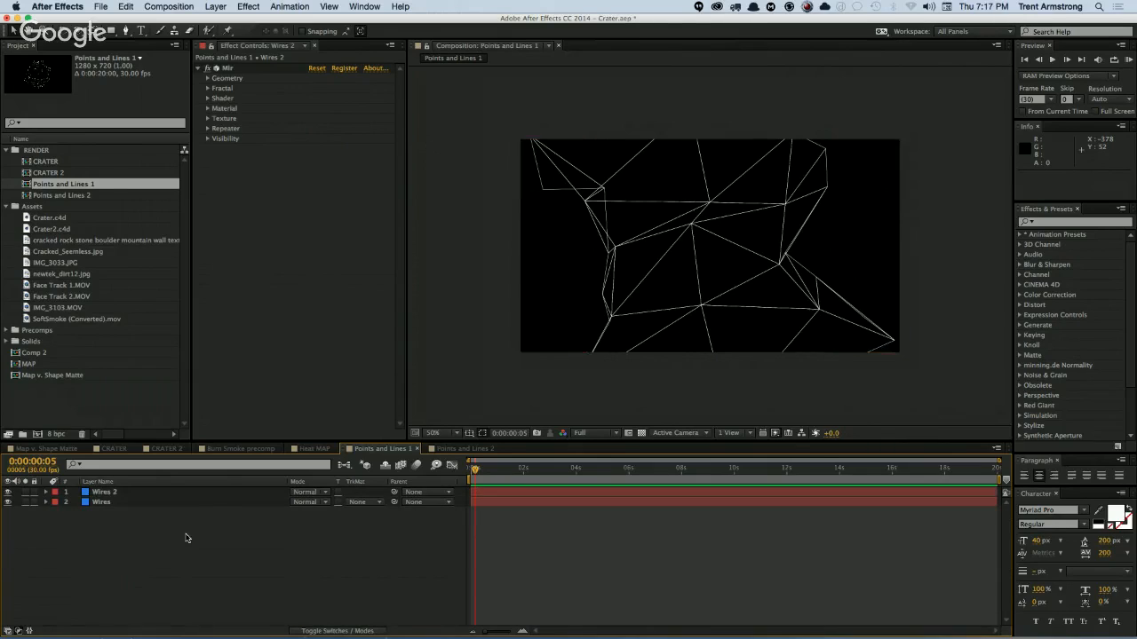
Step: Rename the linked copy Wires 2 as Nodes
click(107, 504)
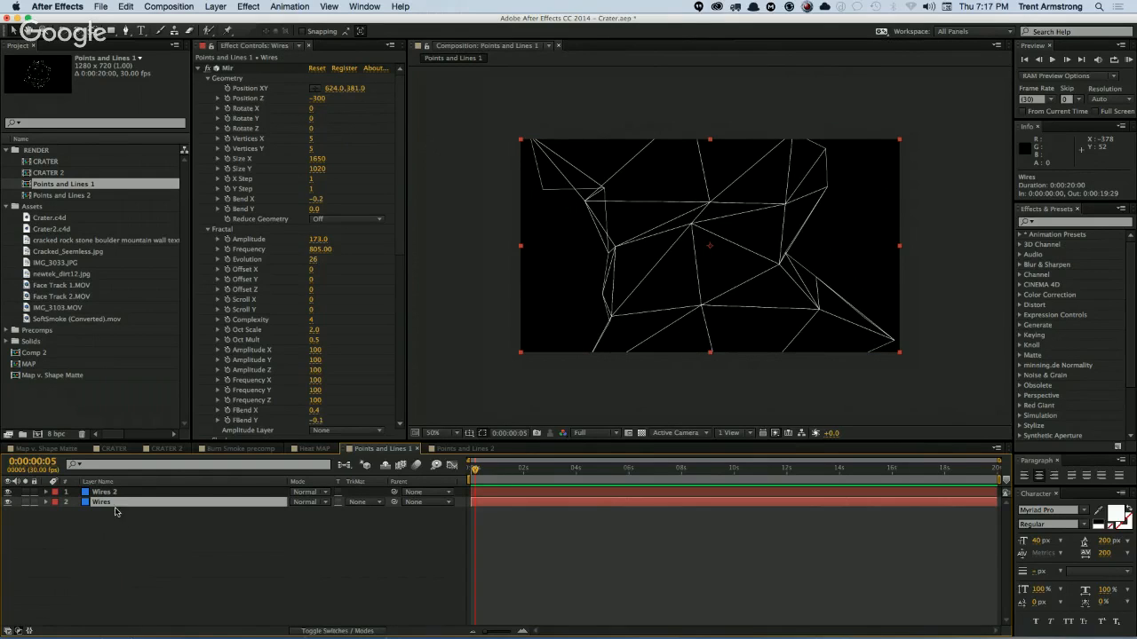
key(super+Up)
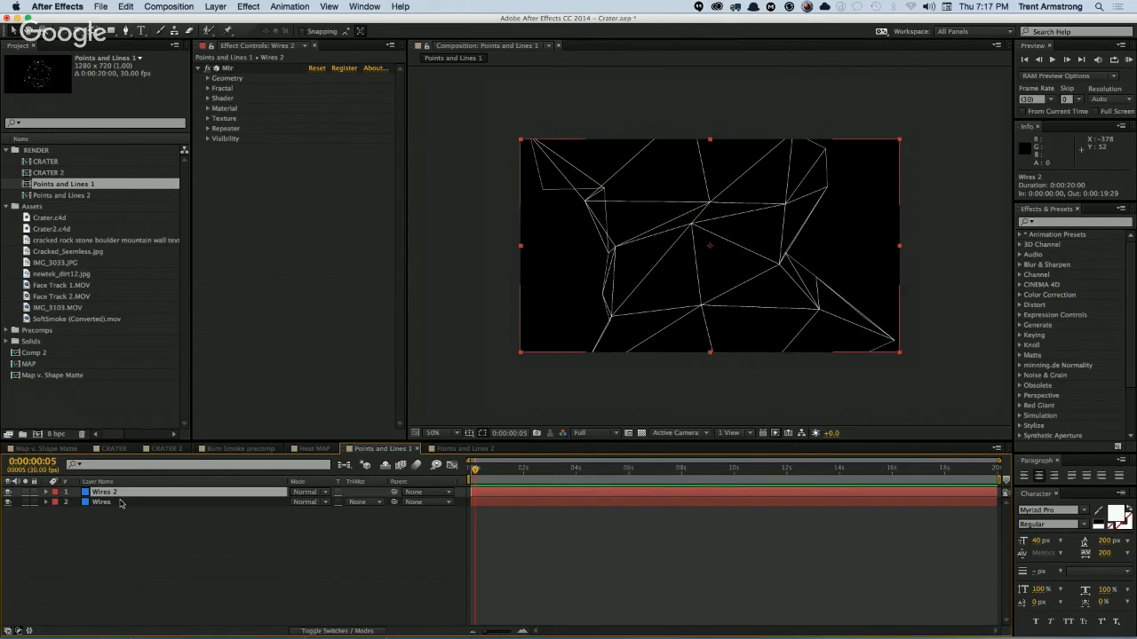
key(Return)
text(Nodes)
key(Return)
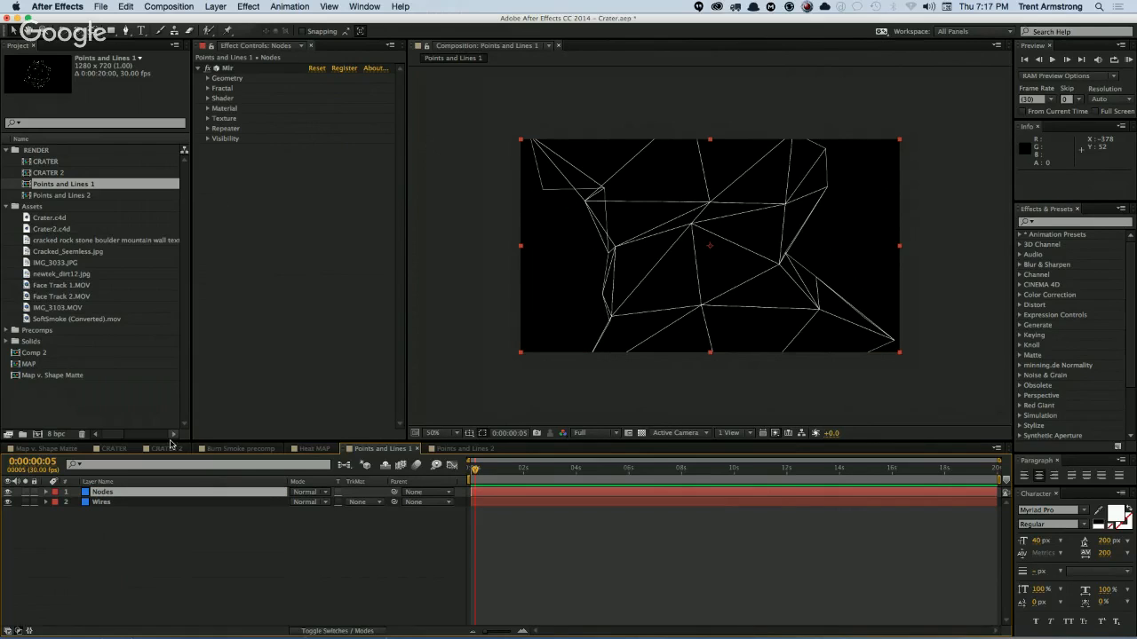
Step: Remove the expression from the Nodes layer's Mir Draw property and set Draw to Points
key(e)
key(e)
scroll(139, 513, down, 2)
scroll(140, 514, down, 10)
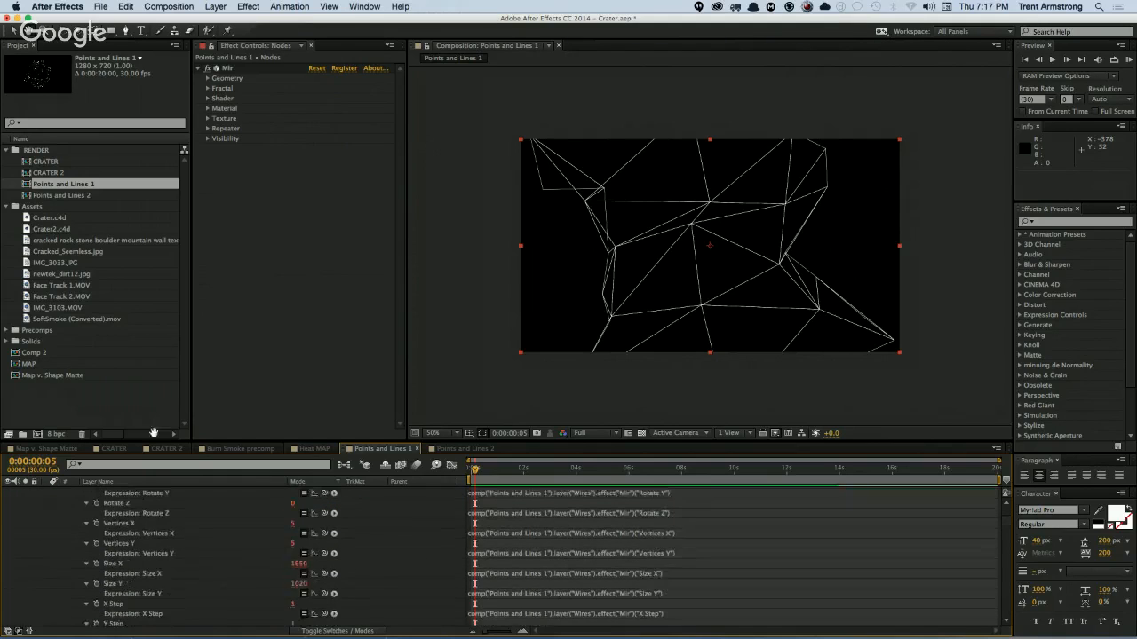
scroll(133, 509, down, 8)
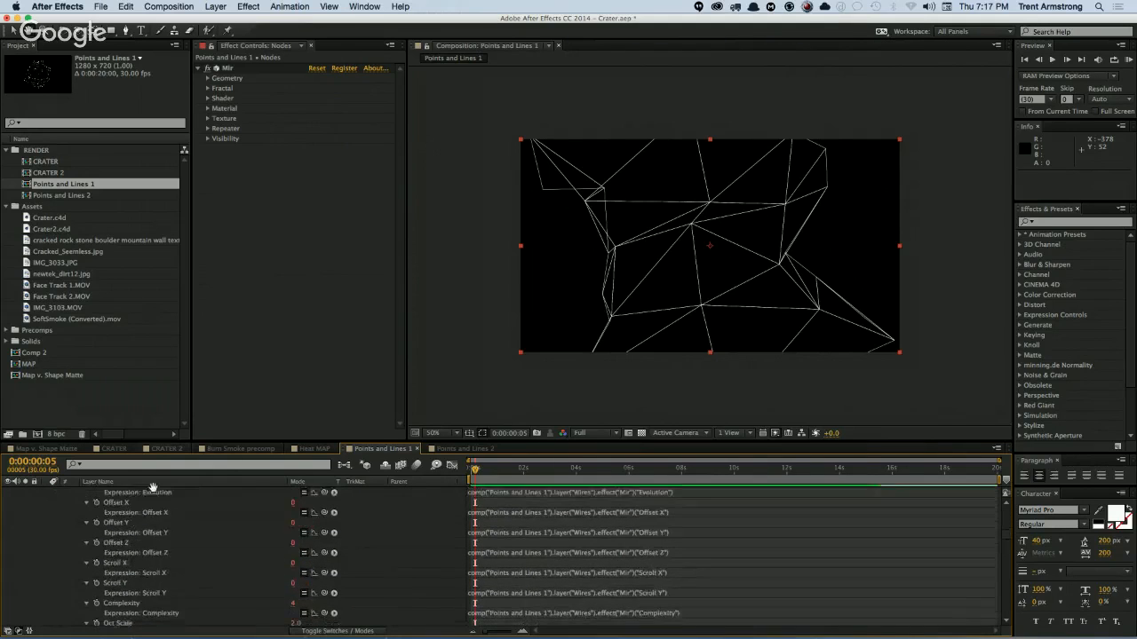
scroll(164, 533, down, 6)
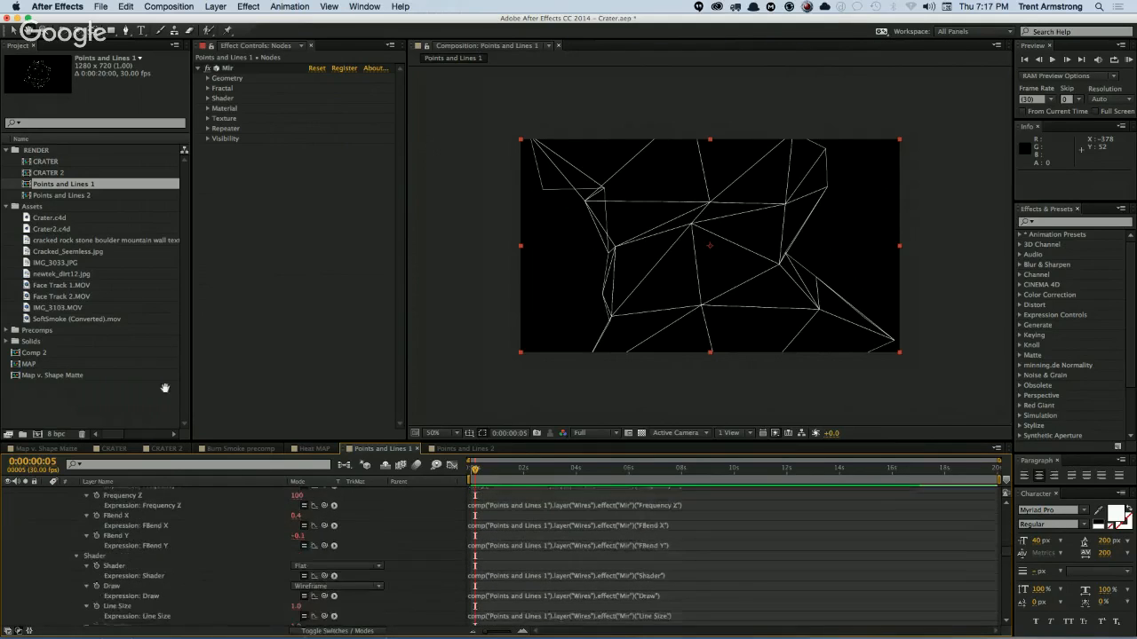
scroll(170, 500, down, 3)
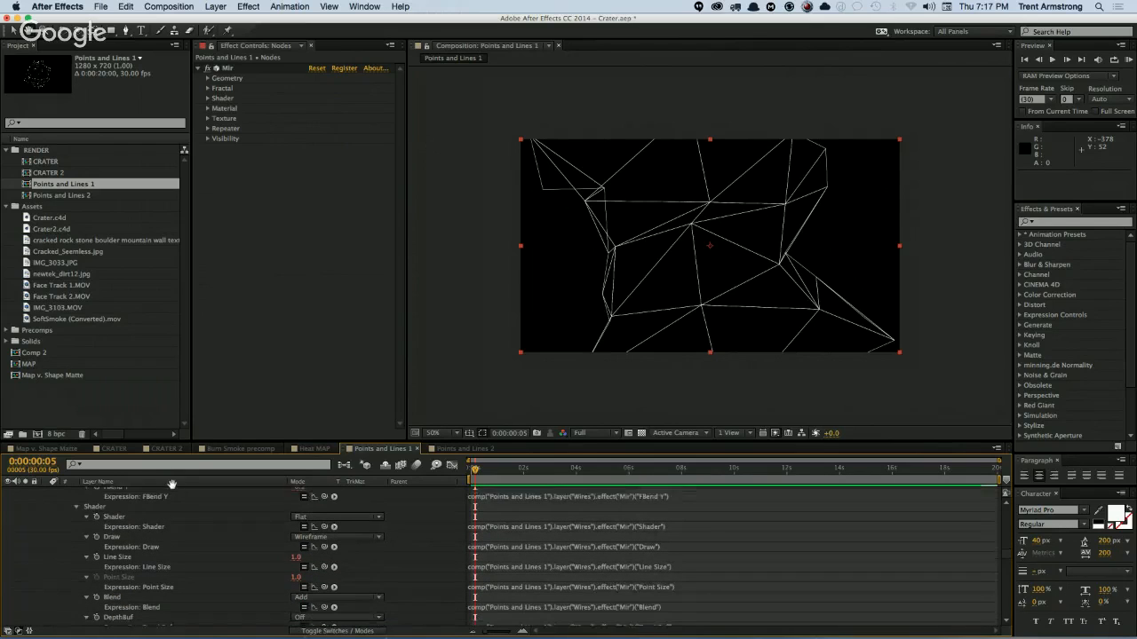
click(313, 525)
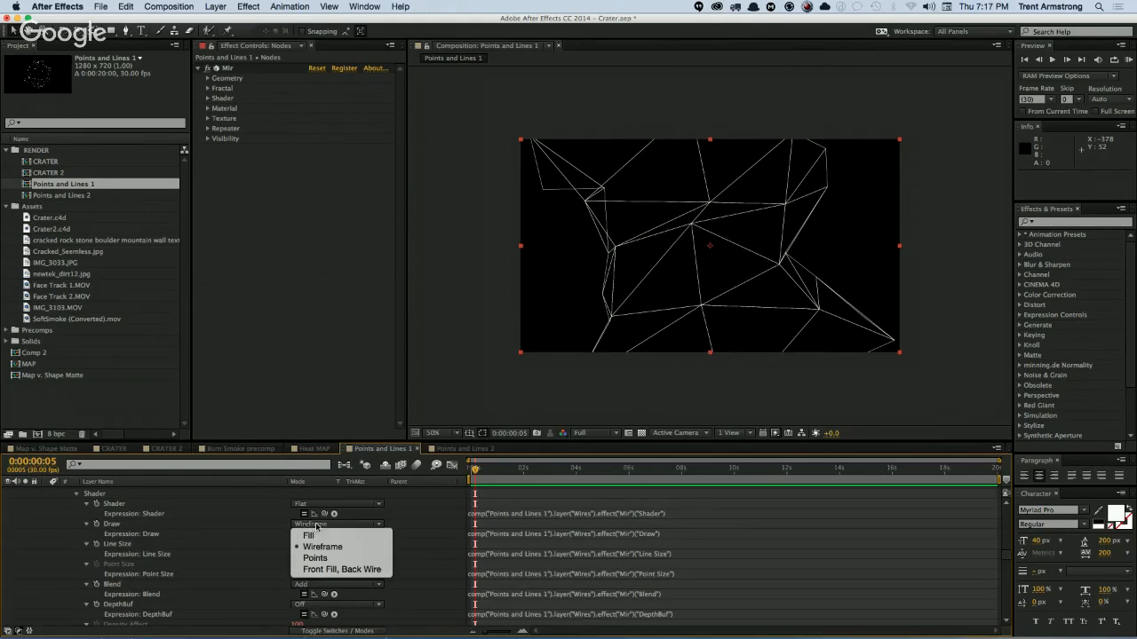
click(313, 547)
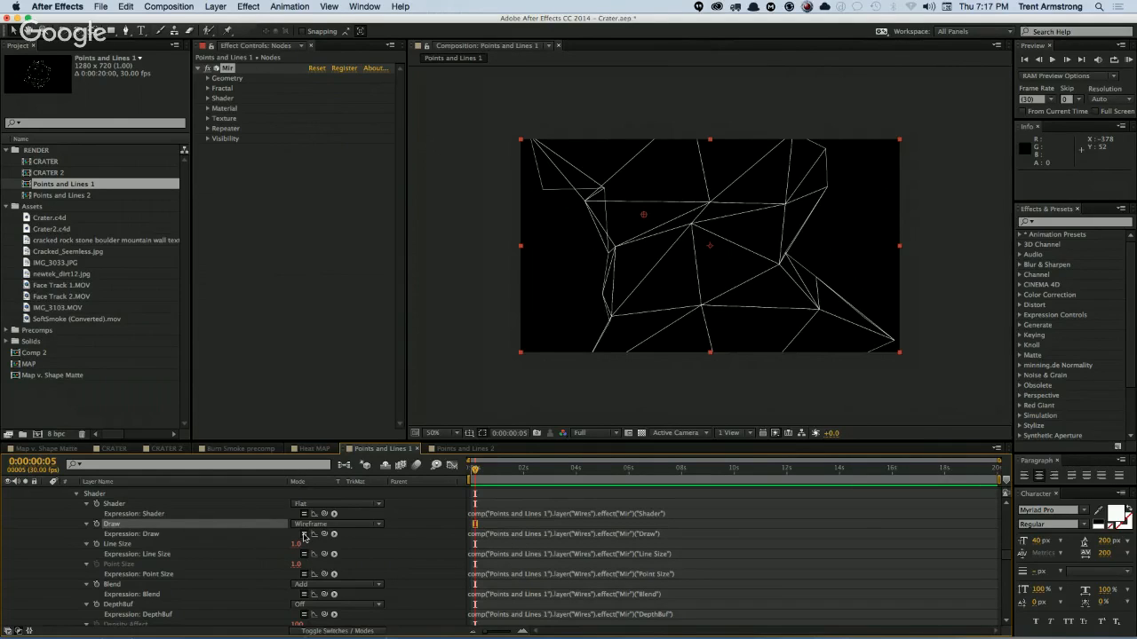
key(Delete)
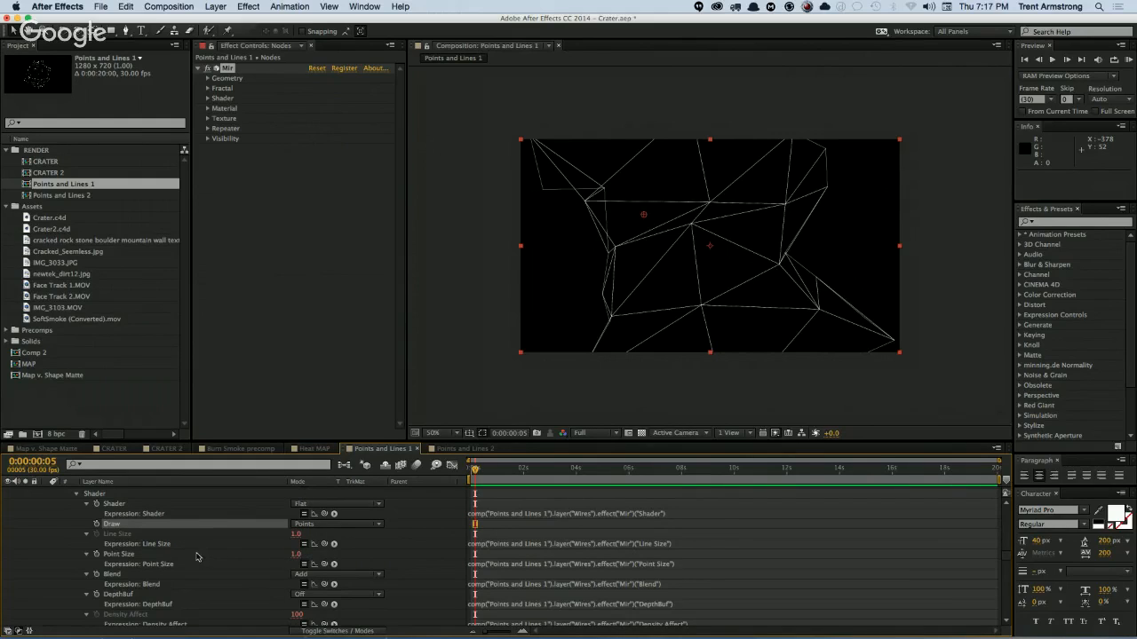
Step: Remove the Point Size expression on the Nodes layer and set its Point Size to 24.5
click(304, 566)
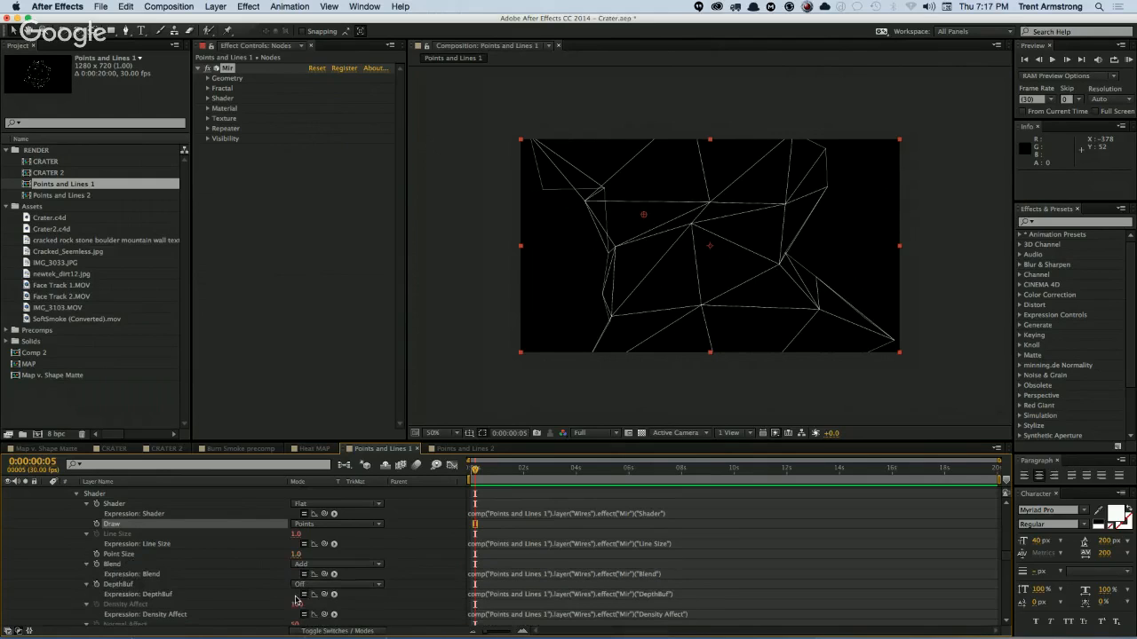
mouse_move(295, 555)
mouse_down()
mouse_move(376, 544)
mouse_move(438, 518)
mouse_up()
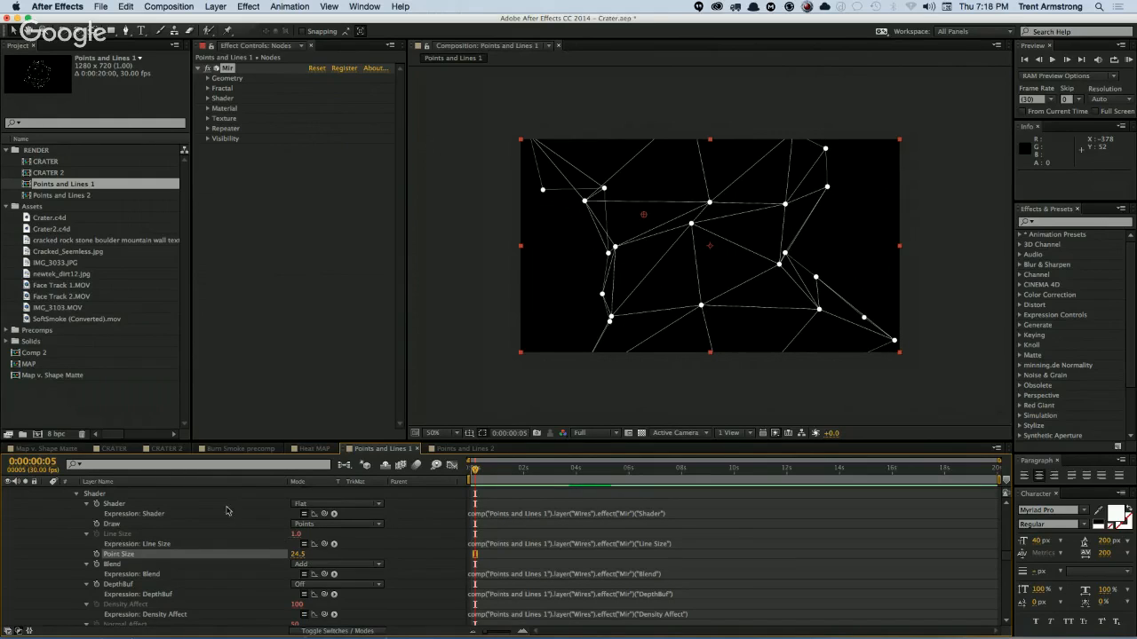
key(u)
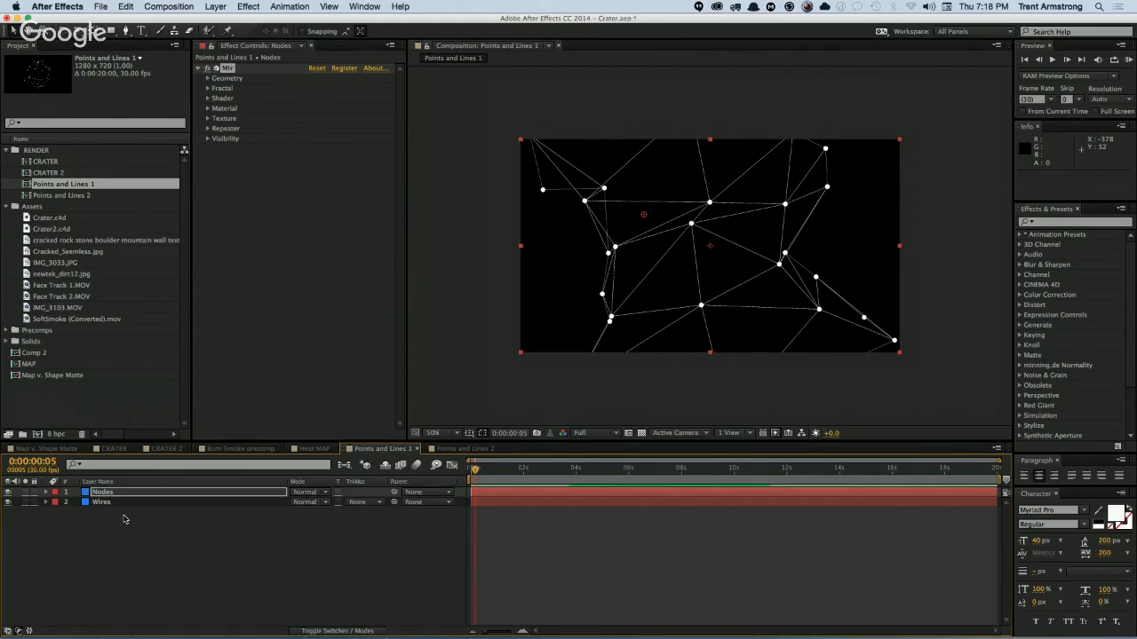
Step: On the Wires layer, set Mir's Evolution to -16 and both Vertices X and Vertices Y to 8
click(122, 503)
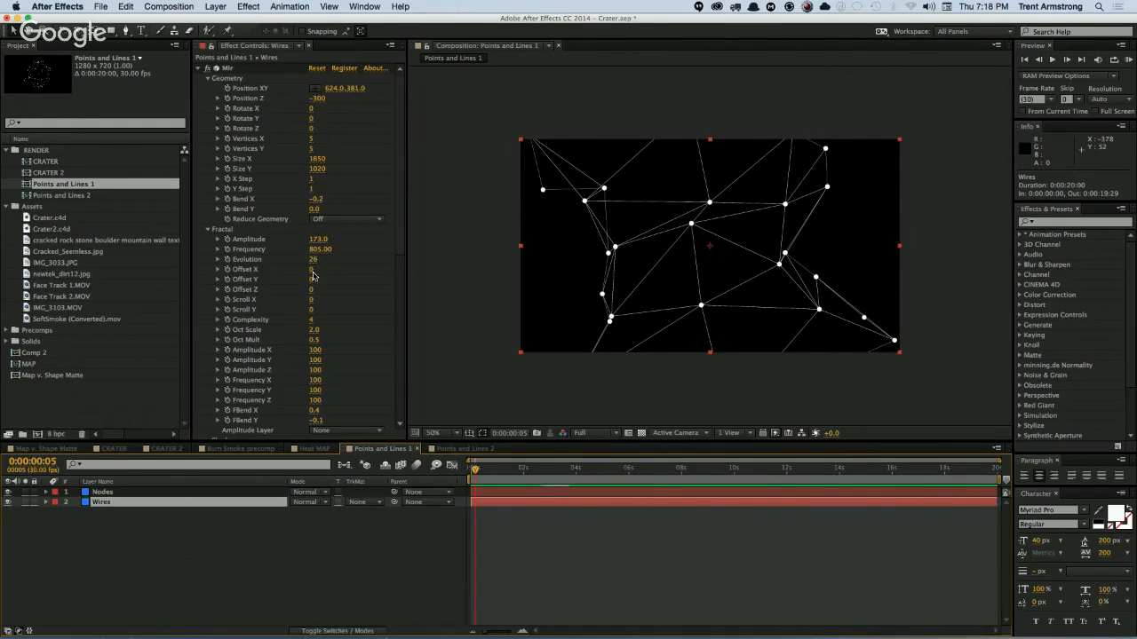
mouse_move(313, 265)
mouse_down()
mouse_move(428, 265)
mouse_move(301, 276)
mouse_up()
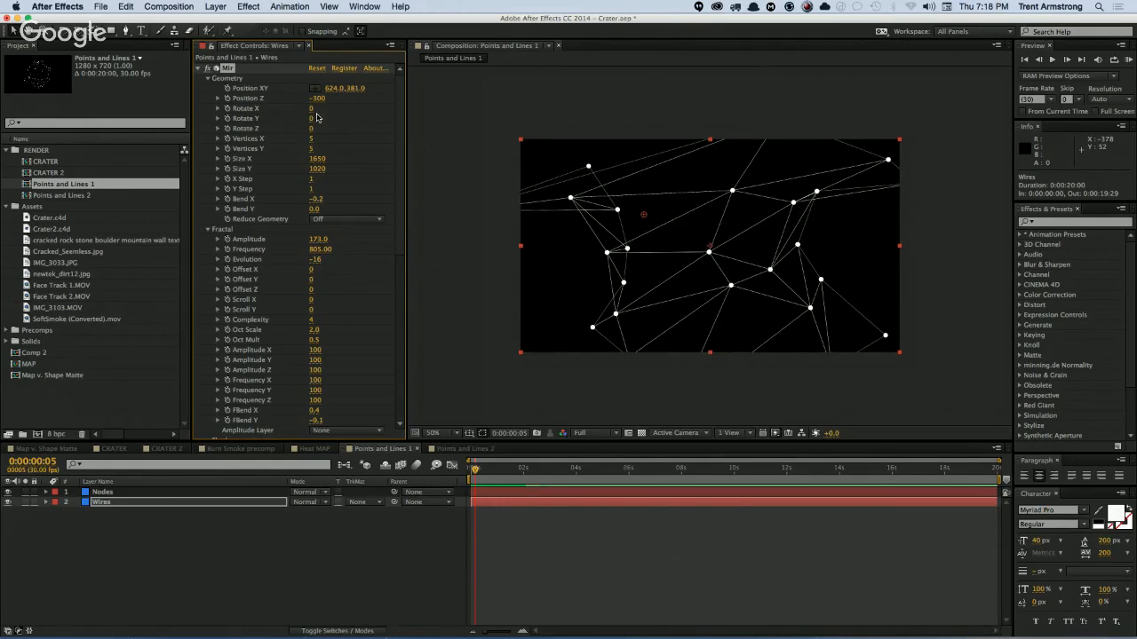
click(312, 139)
text(8)
click(316, 160)
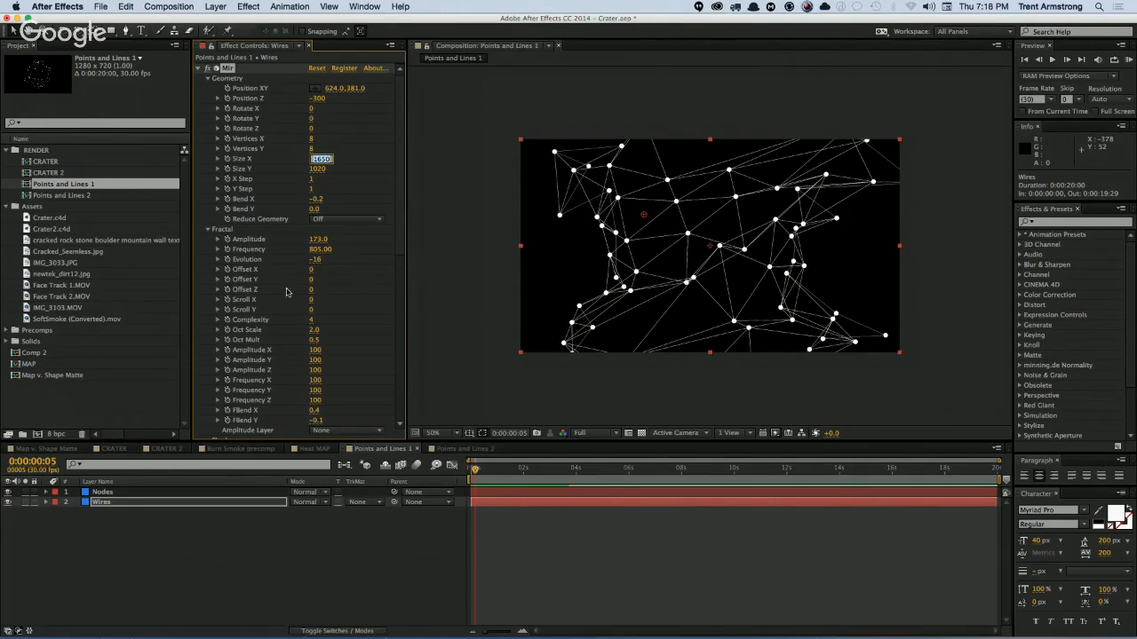
Step: Set the Wires mesh's X Step and Y Step to 2 and its fractal Evolution to 117
click(316, 180)
text(2)
key(Tab)
text(2)
key(Tab)
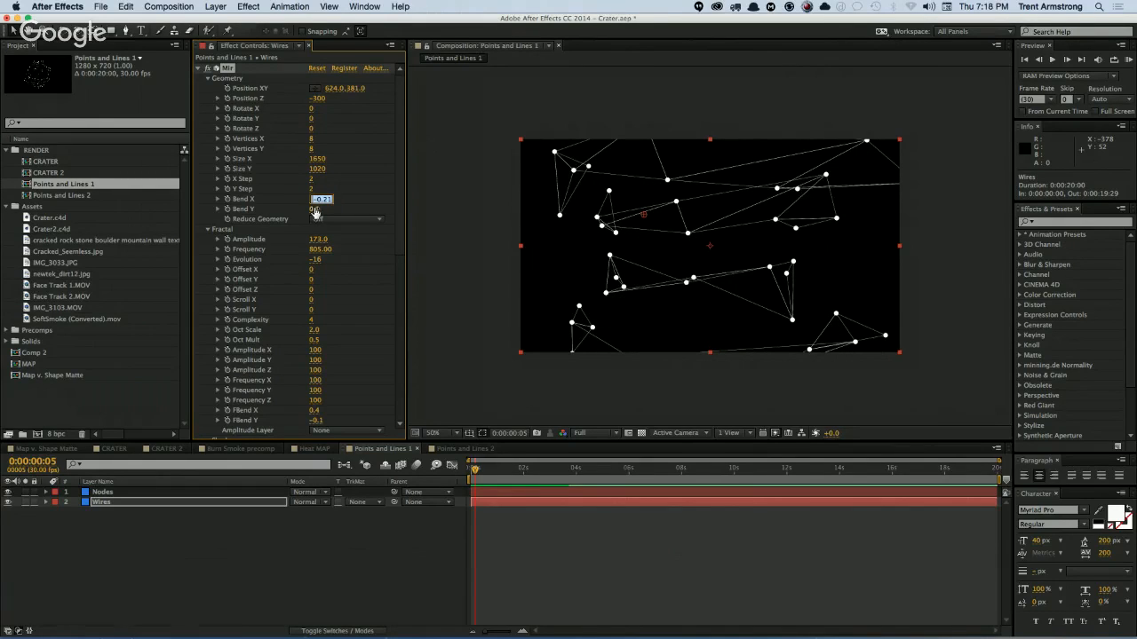
key(Return)
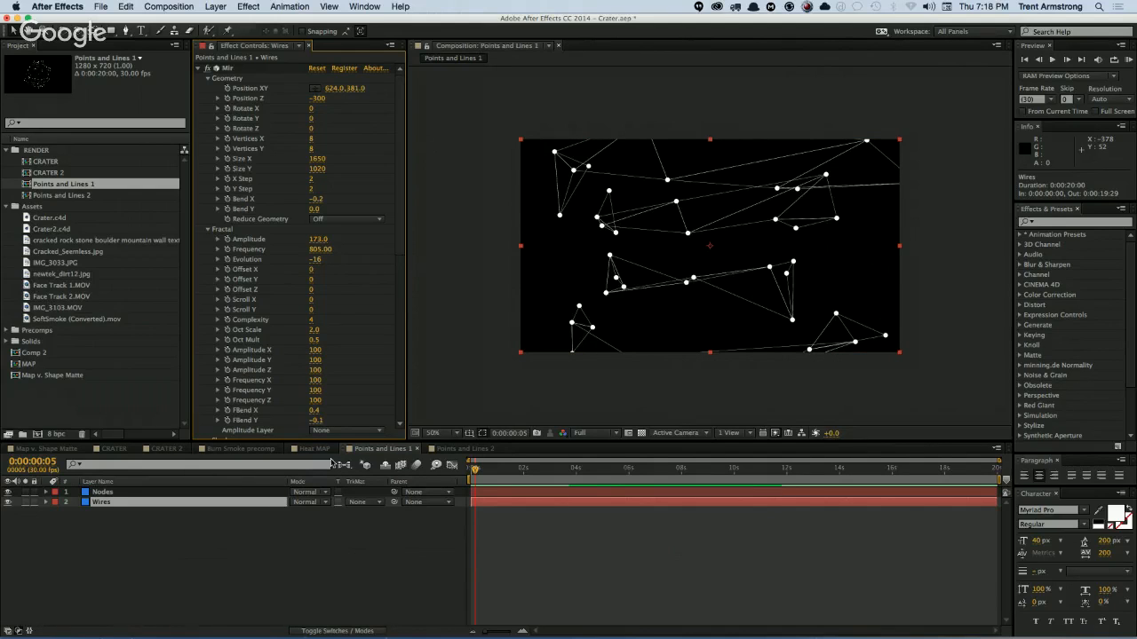
drag(315, 258, 395, 251)
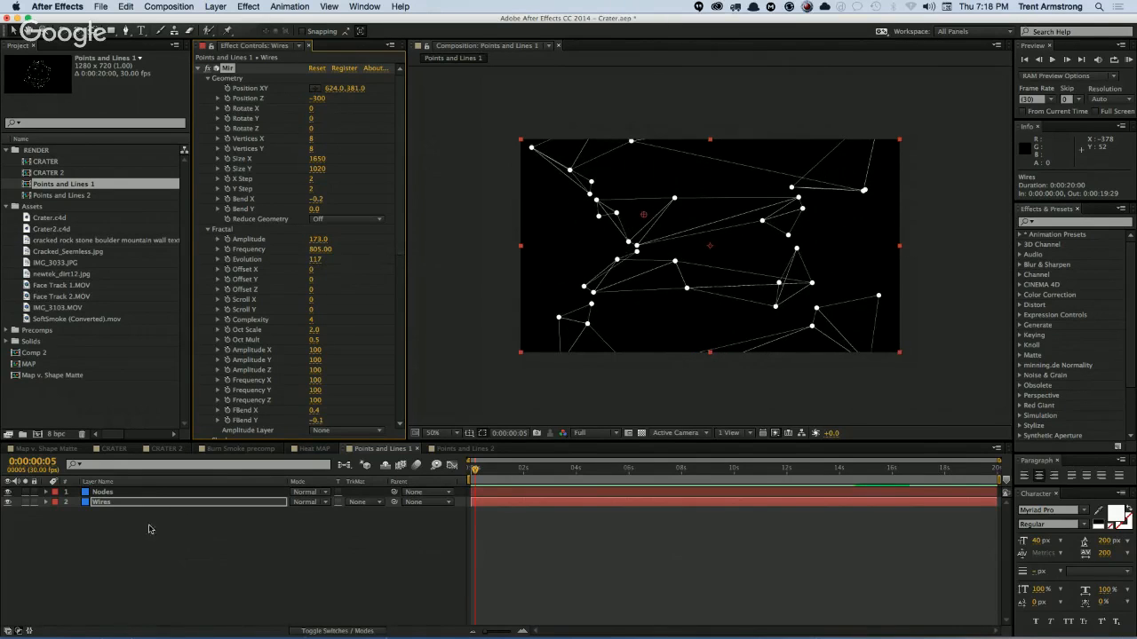
Step: Add a camera with the default settings and orbit it to a position of about 574, 668, -1259
key(super+alt+shift+c)
key(Return)
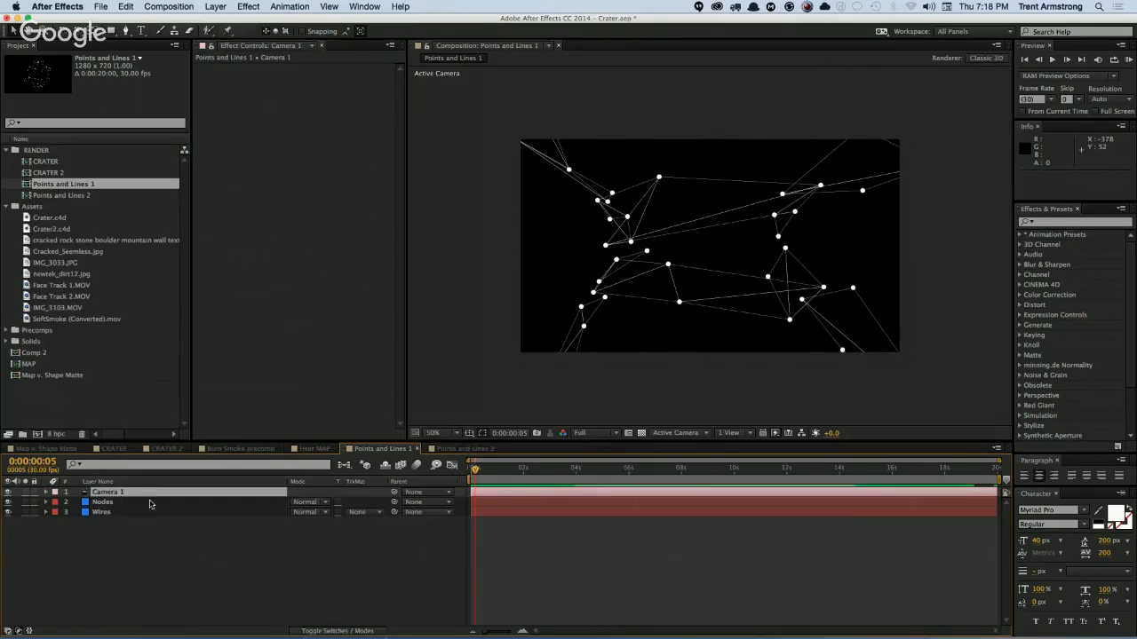
drag(690, 285, 719, 238)
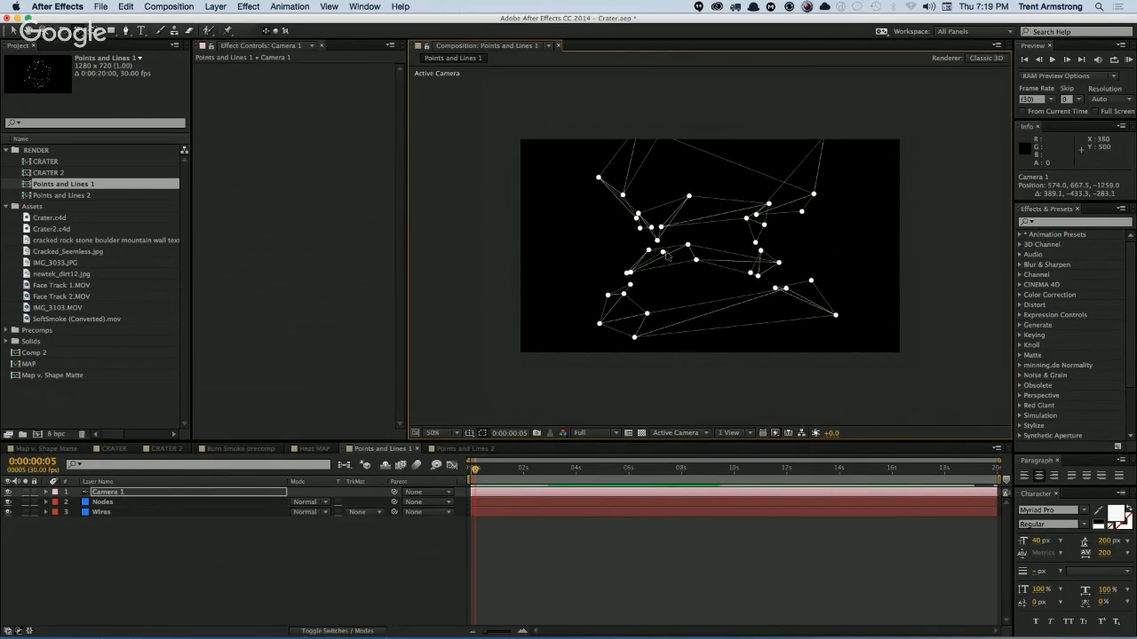
Step: Duplicate the Wires layer directly above the original
click(103, 493)
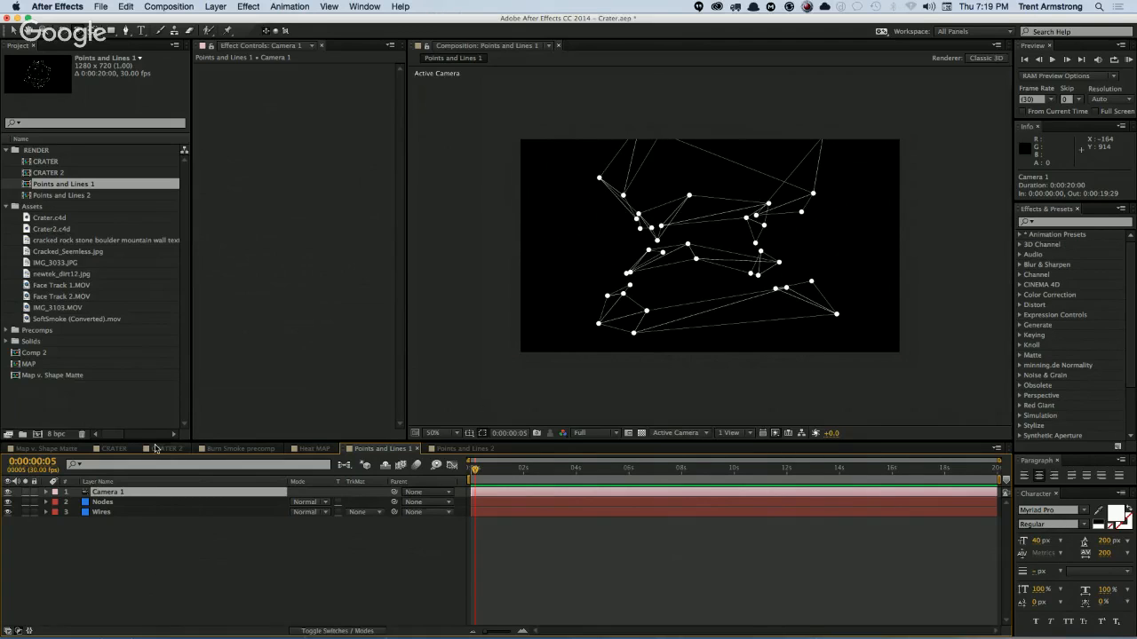
click(103, 503)
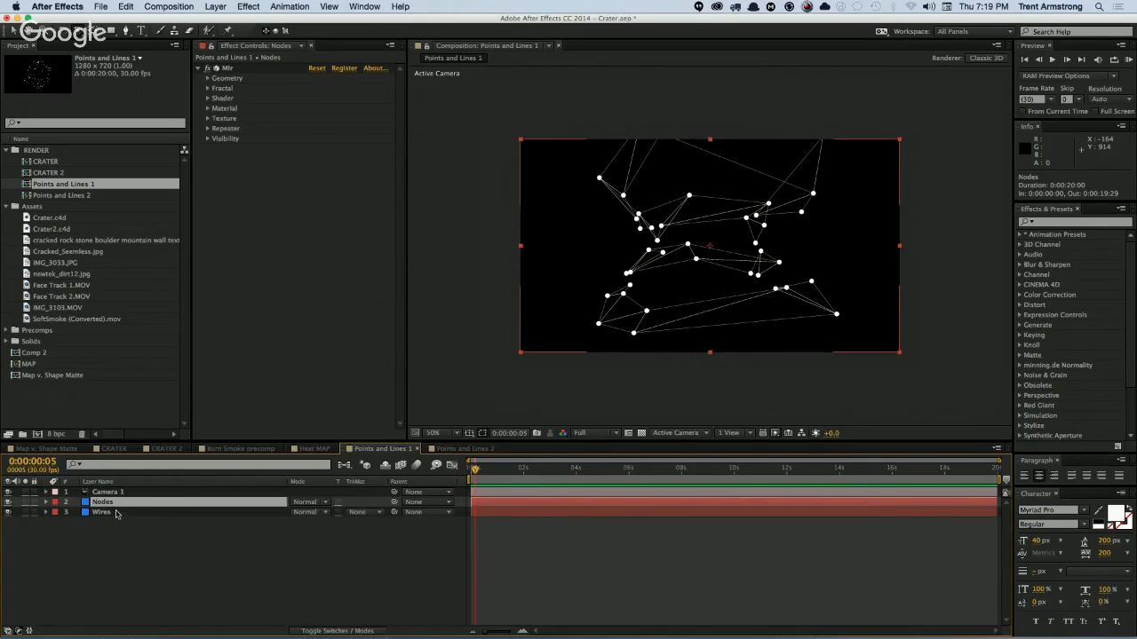
click(115, 513)
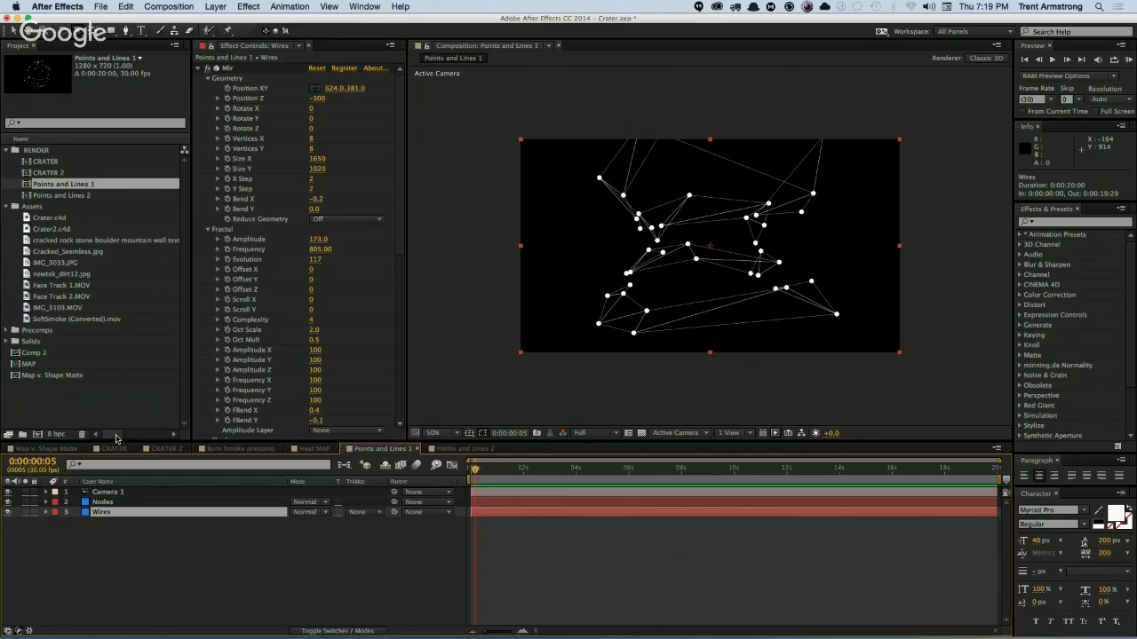
key(super+d)
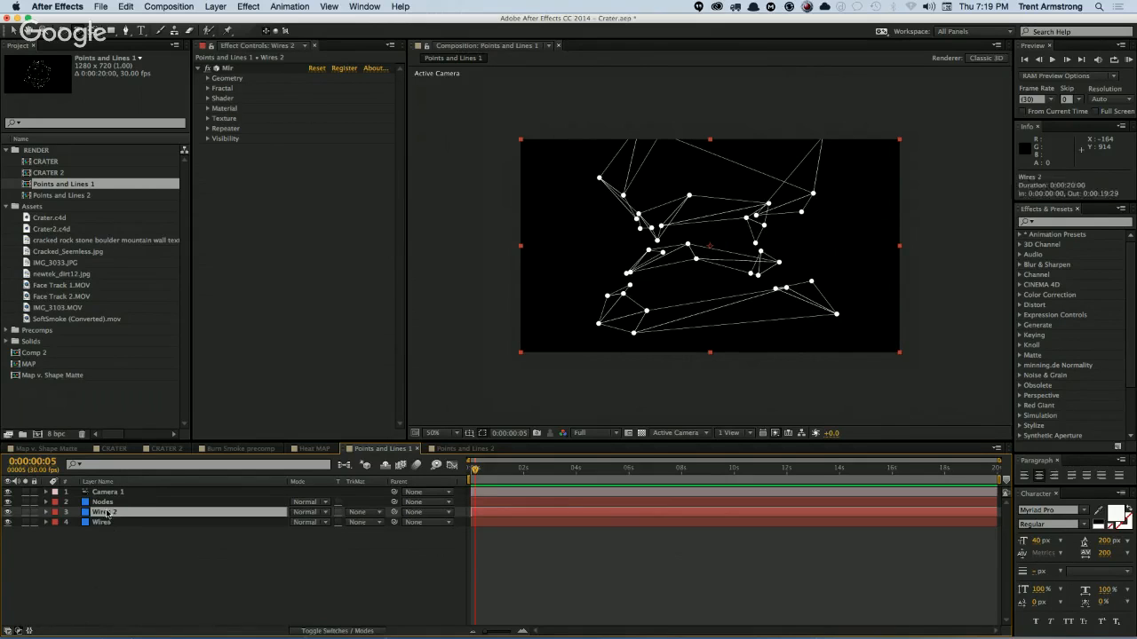
Step: Place the duplicated wires layer below the original Wires layer and rename it Polys
key(Return)
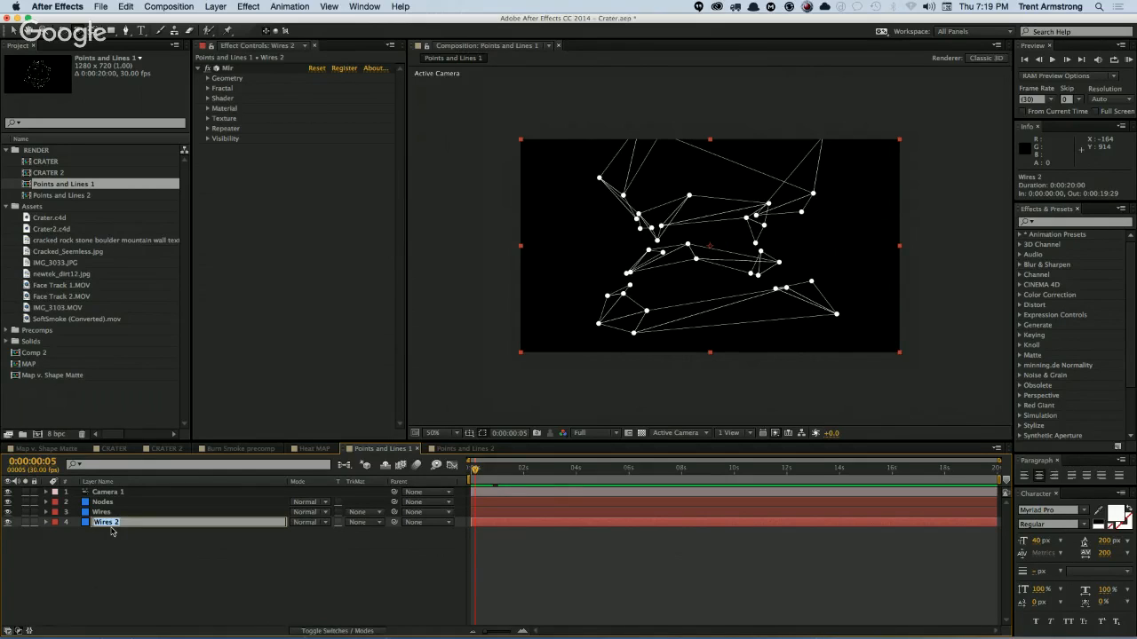
text(Polys)
key(Return)
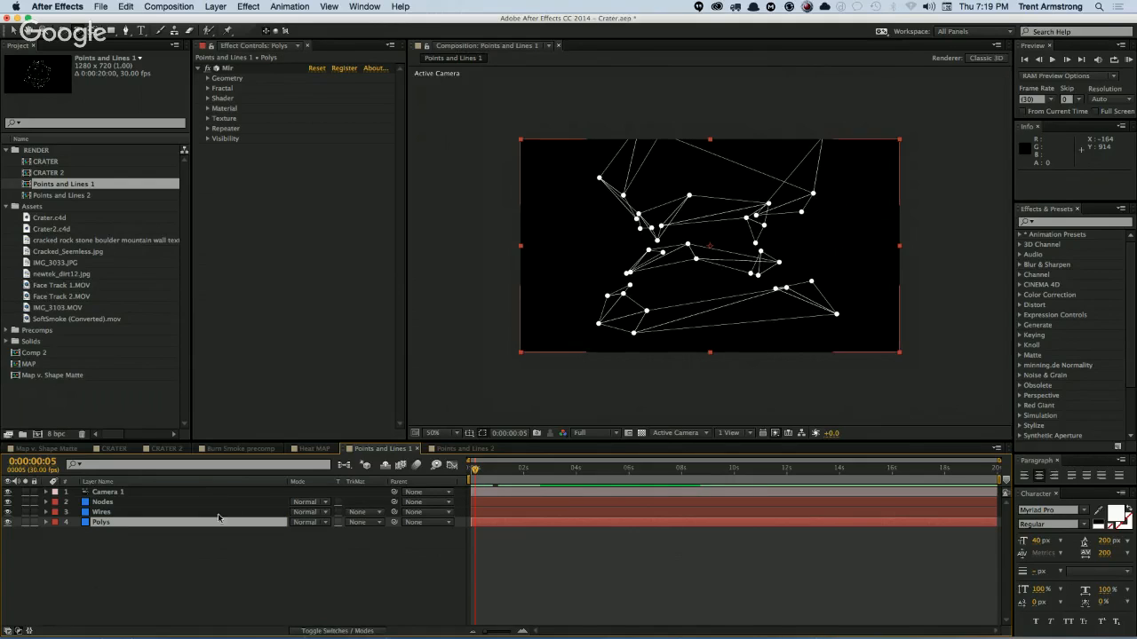
Step: Remove the linking expression from the Polys layer's Mir Draw property and set Draw to Fill
key(e)
key(e)
scroll(213, 589, down, 6)
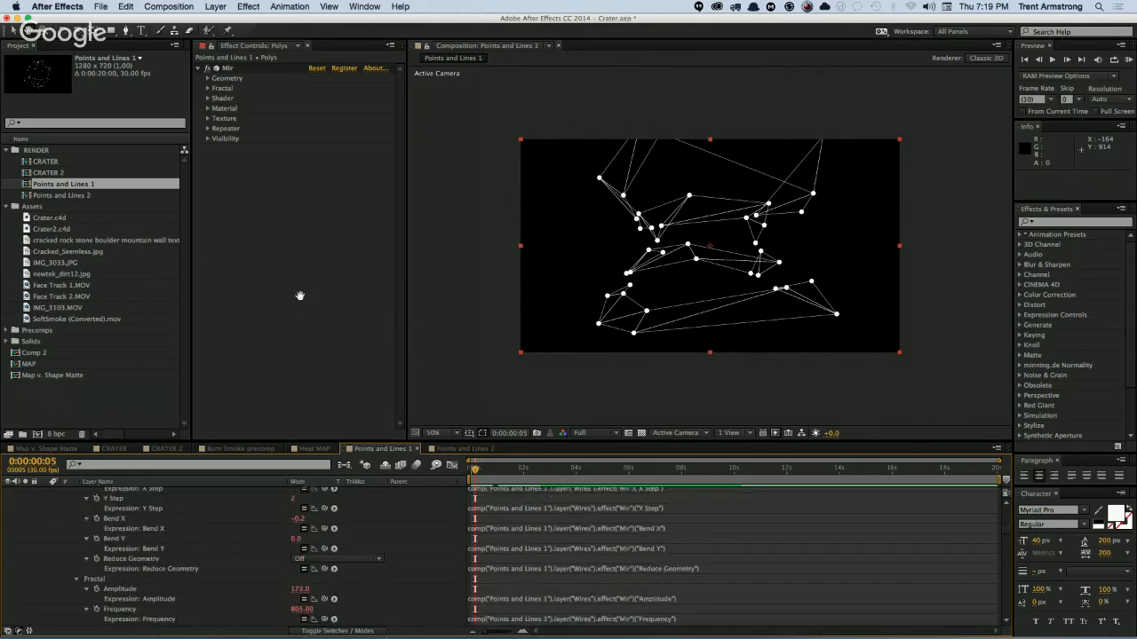
scroll(254, 563, down, 5)
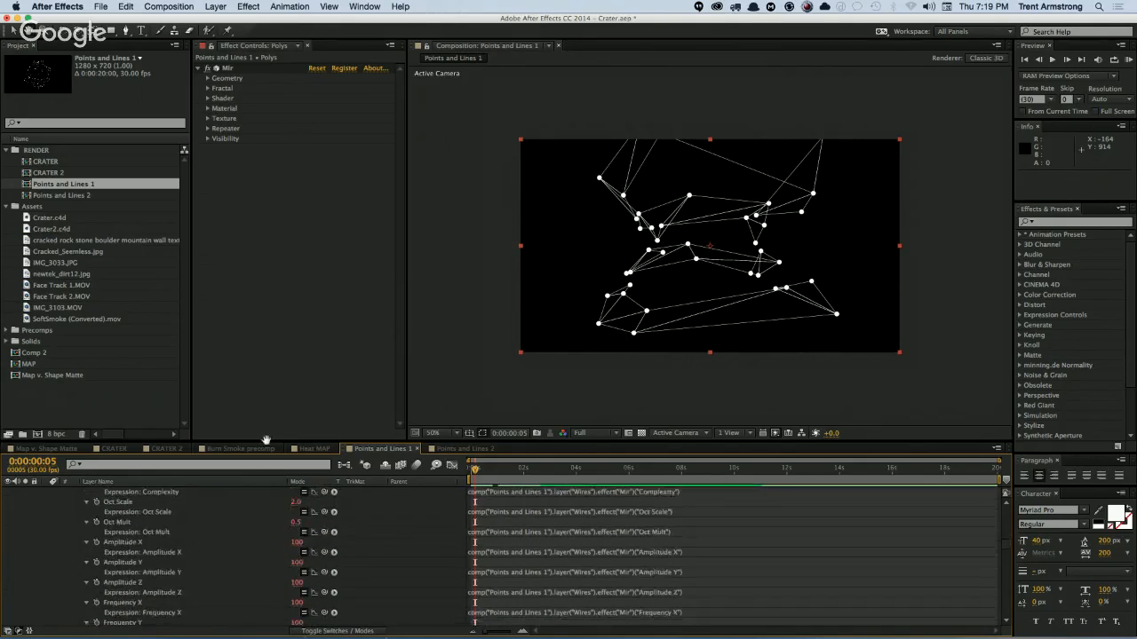
scroll(329, 533, down, 5)
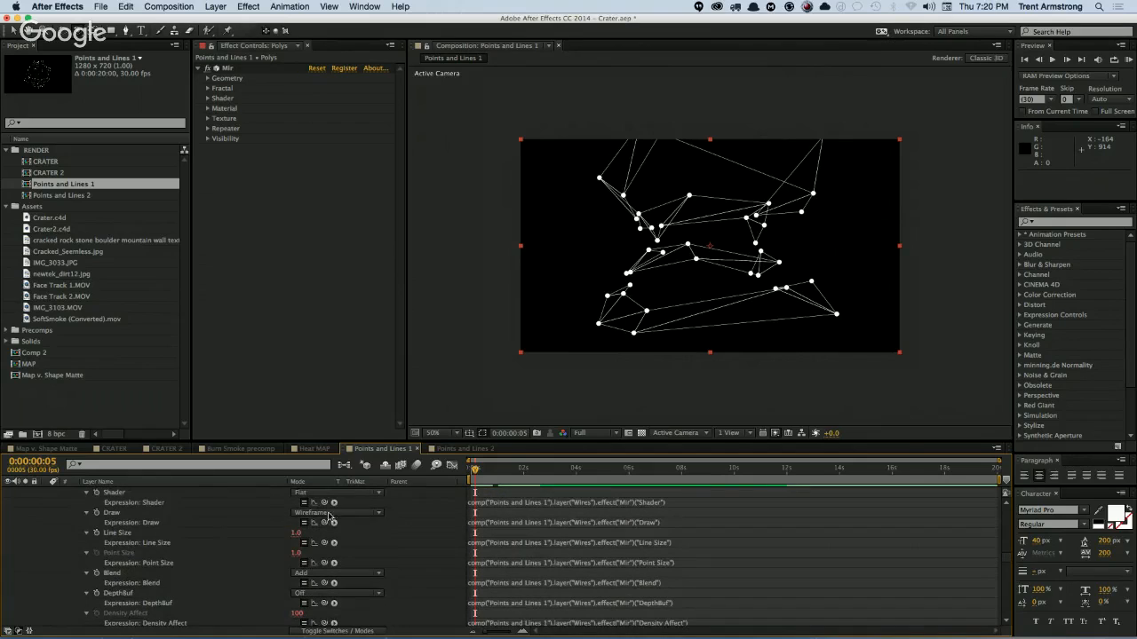
click(332, 514)
click(263, 535)
click(304, 525)
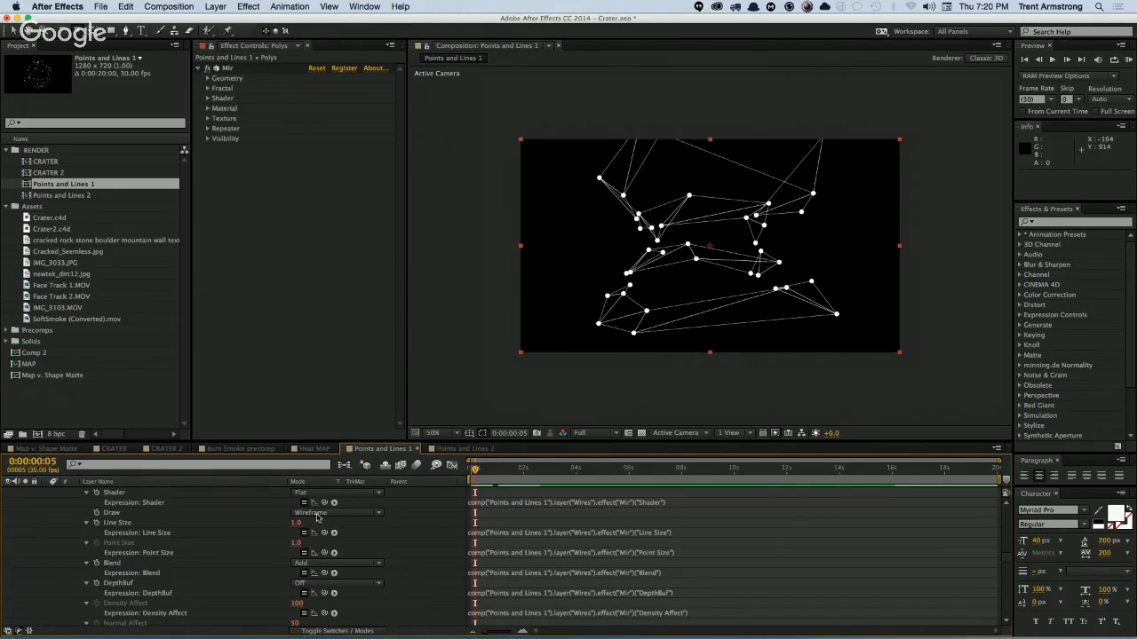
click(325, 515)
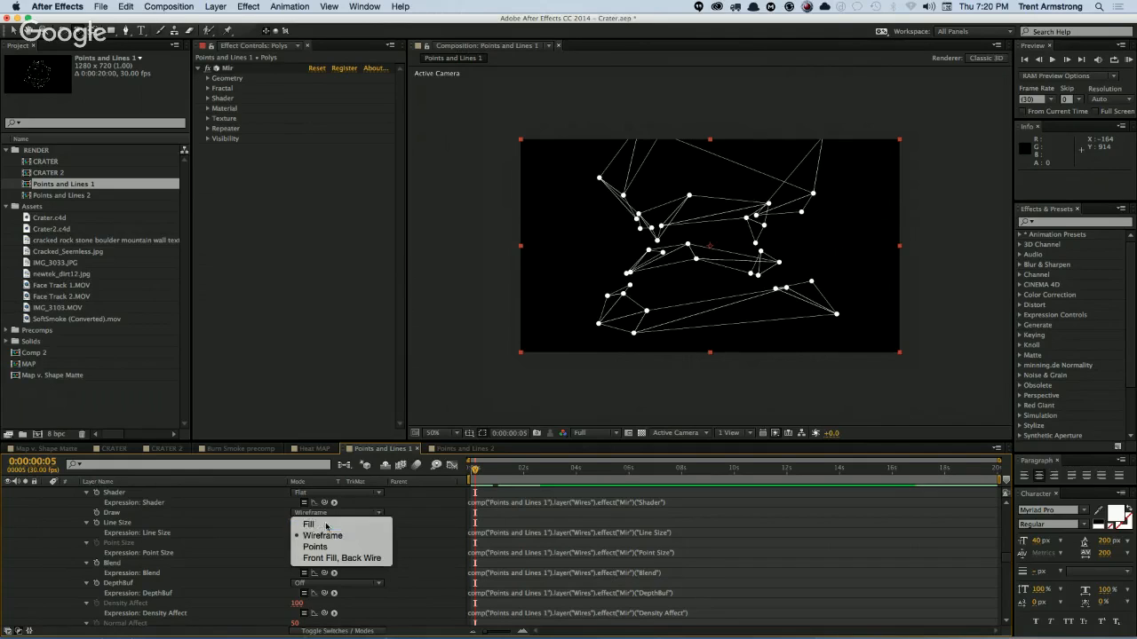
click(327, 525)
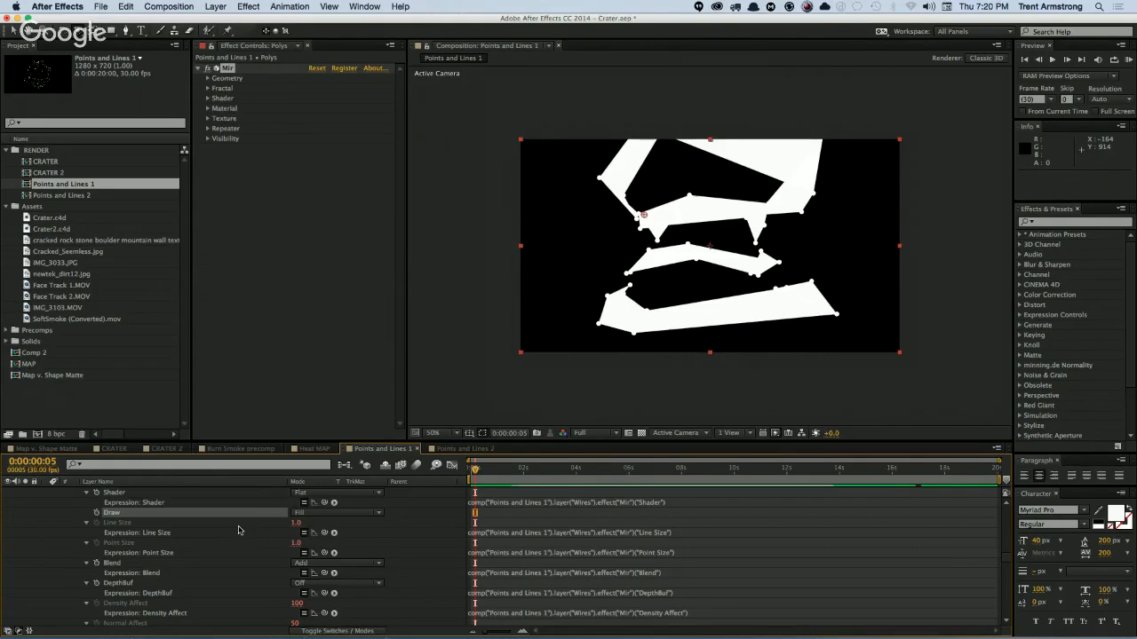
Step: Add a light with the default settings and move it to position 420, 240, -1000.3
key(super+alt+shift+l)
key(Return)
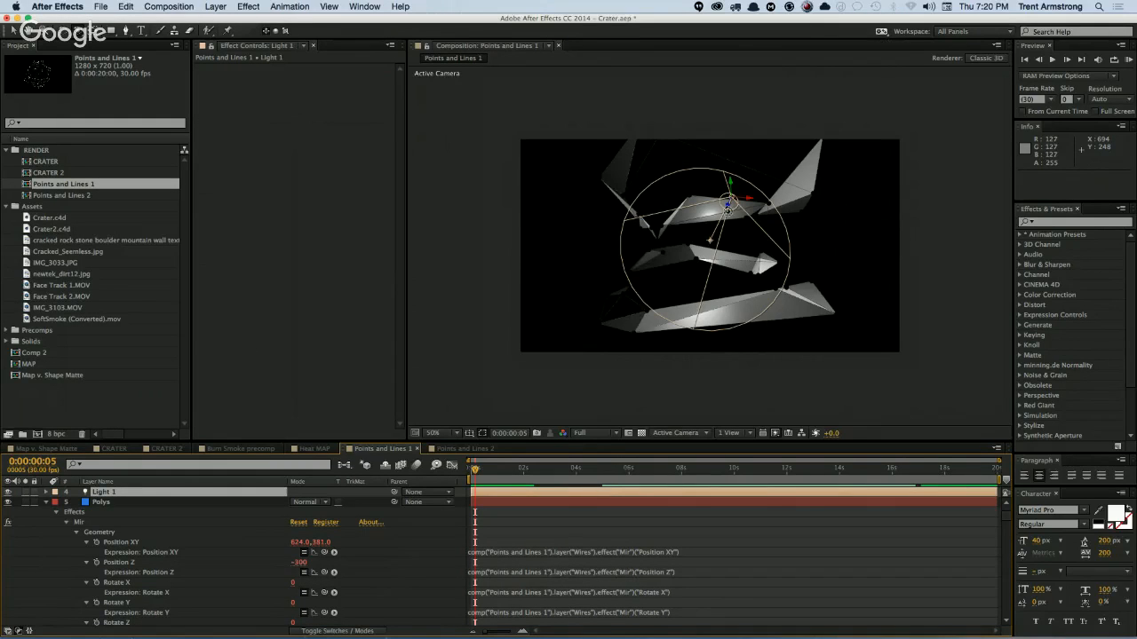
drag(729, 204, 632, 260)
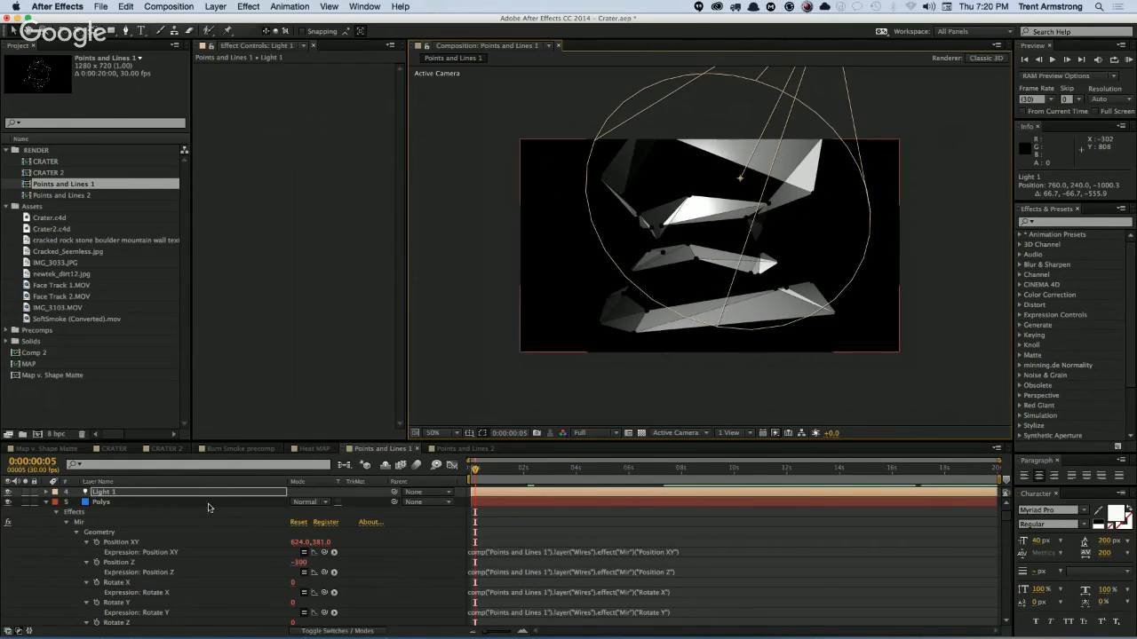
key(p)
drag(297, 504, 281, 504)
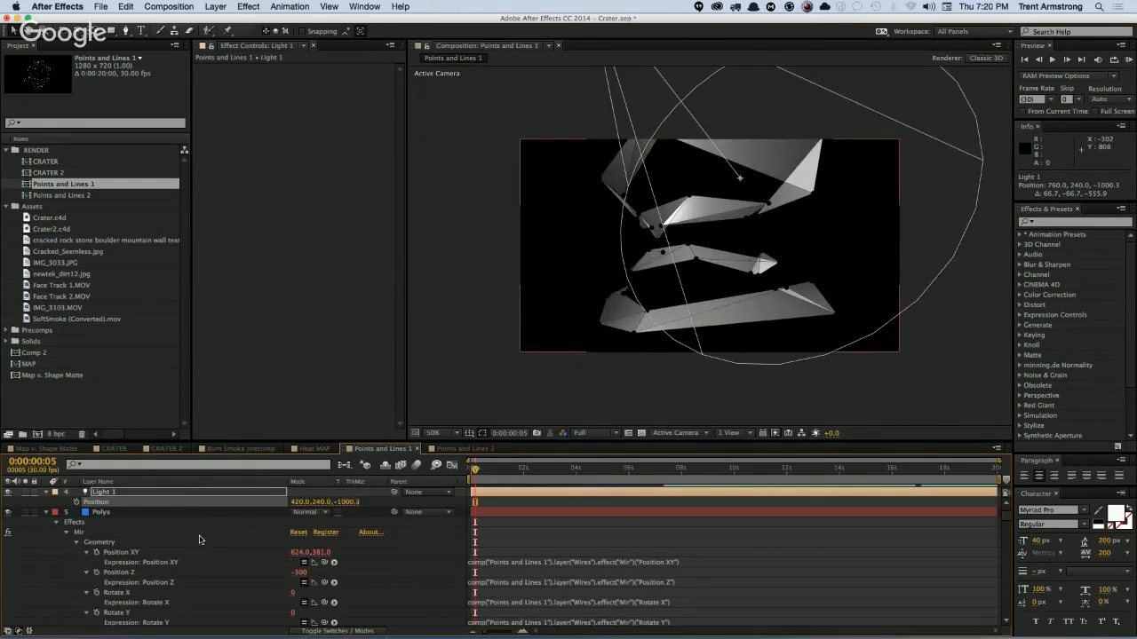
Step: Return to the first frame and set the Wires layer's fractal Evolution to 286
click(47, 513)
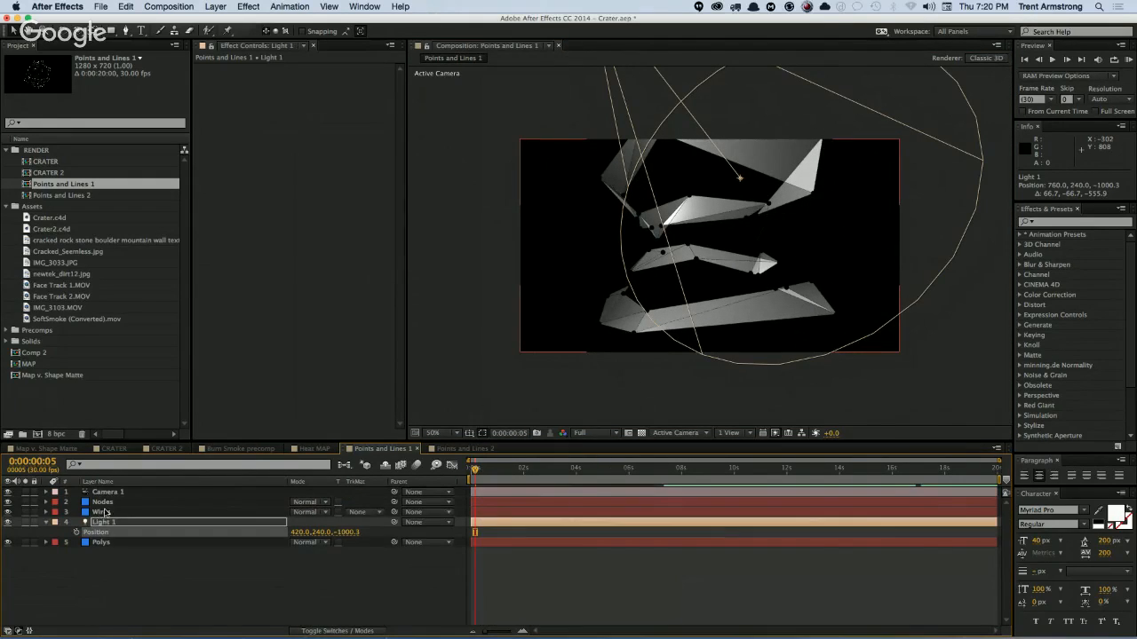
click(101, 543)
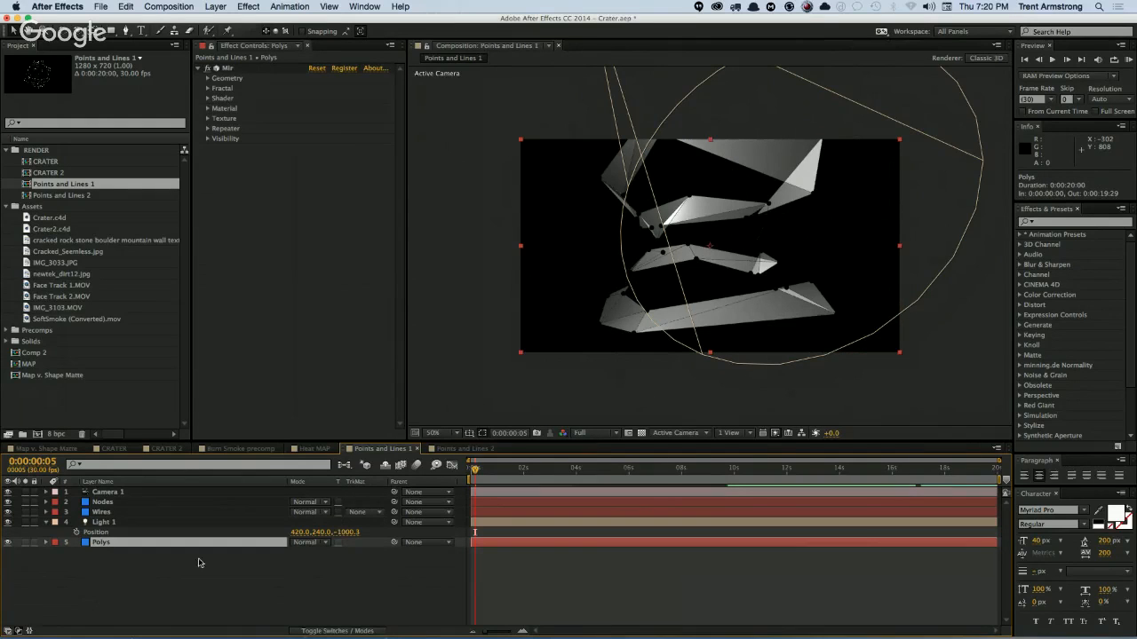
mouse_move(484, 472)
mouse_down()
mouse_move(541, 470)
mouse_move(470, 470)
mouse_up()
click(135, 512)
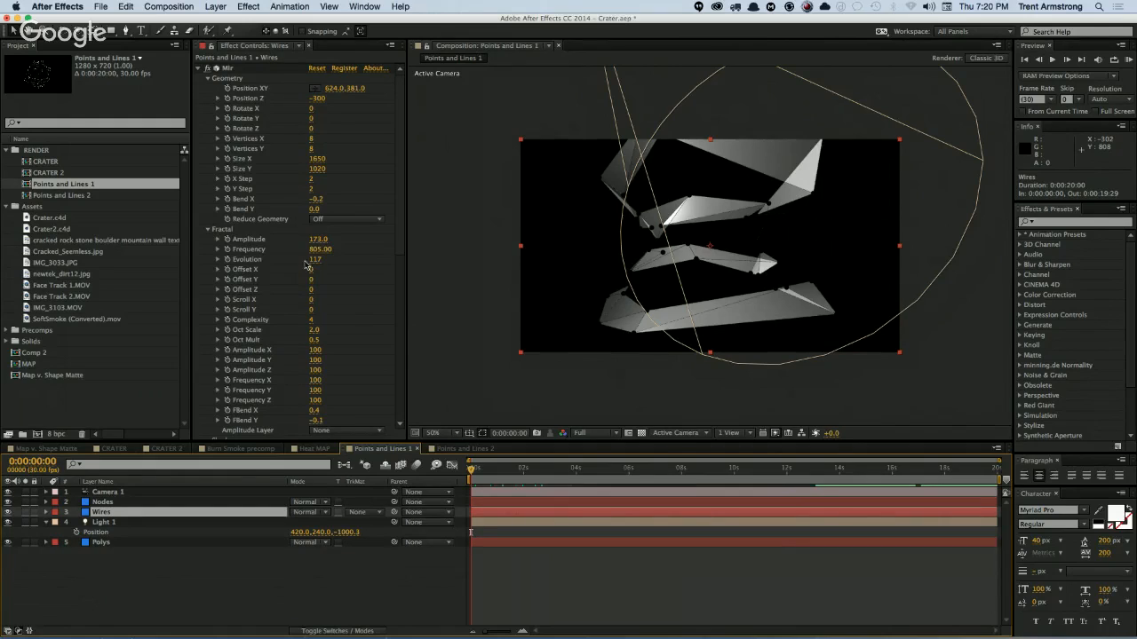
drag(314, 260, 422, 285)
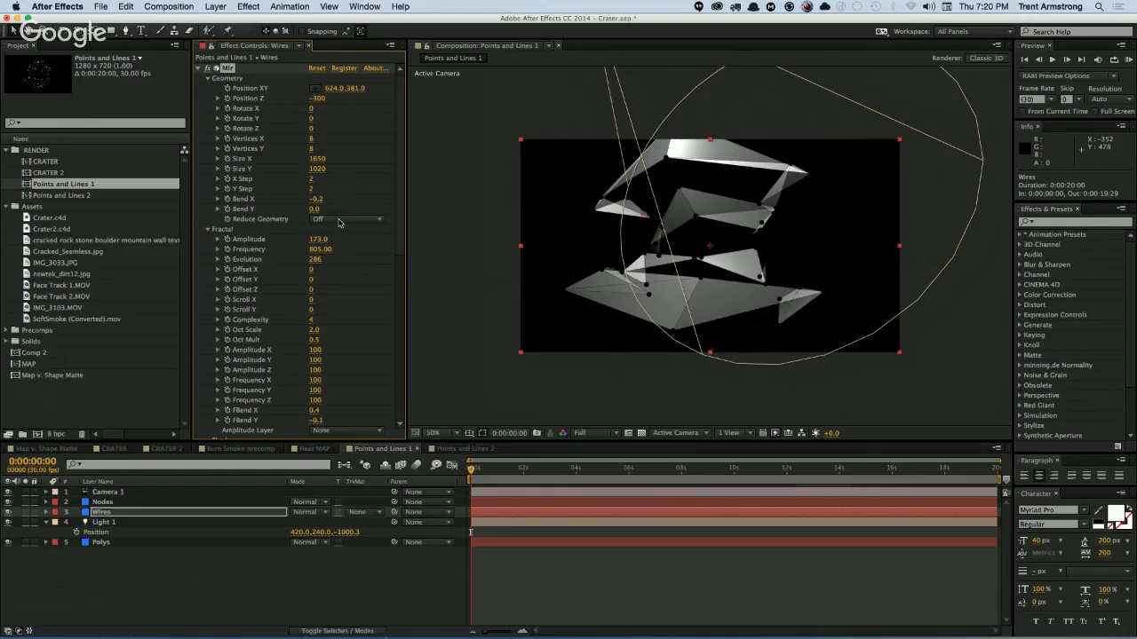
Step: Switch to Chrome, open gracewaymedia.com in a new window and search the site for poly
key(super+Tab)
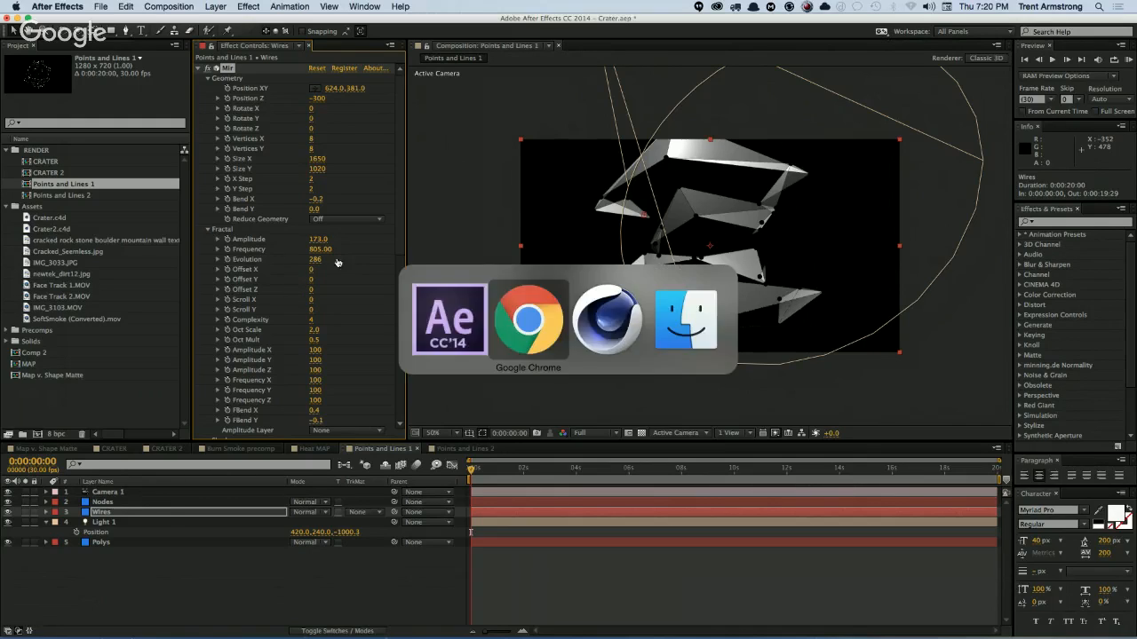
key(super+n)
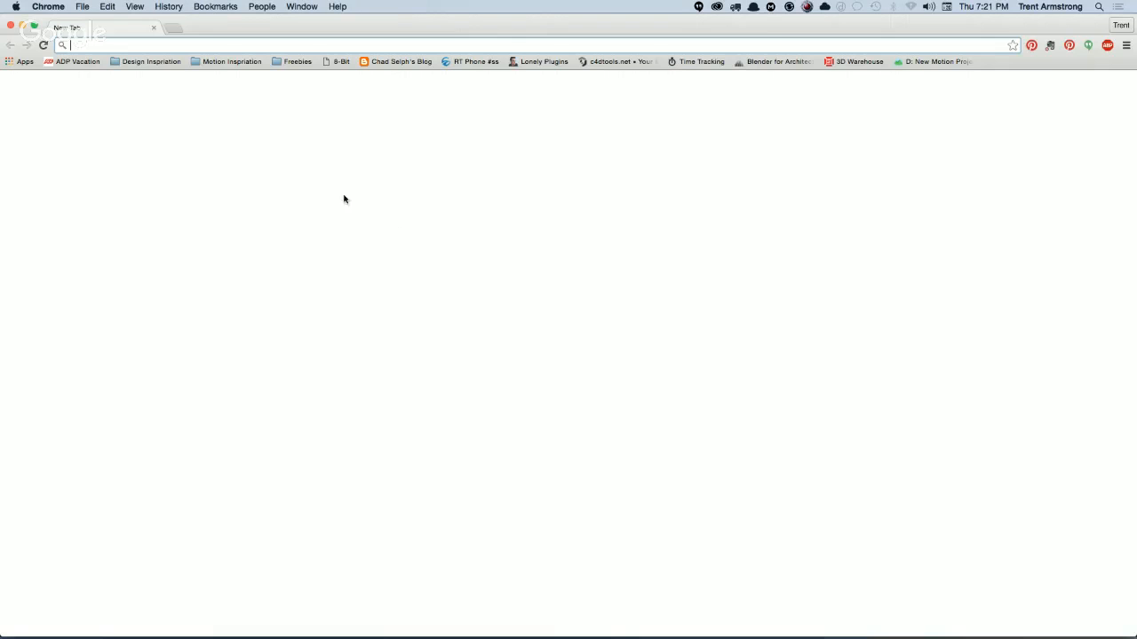
text(gracewaymedia.com)
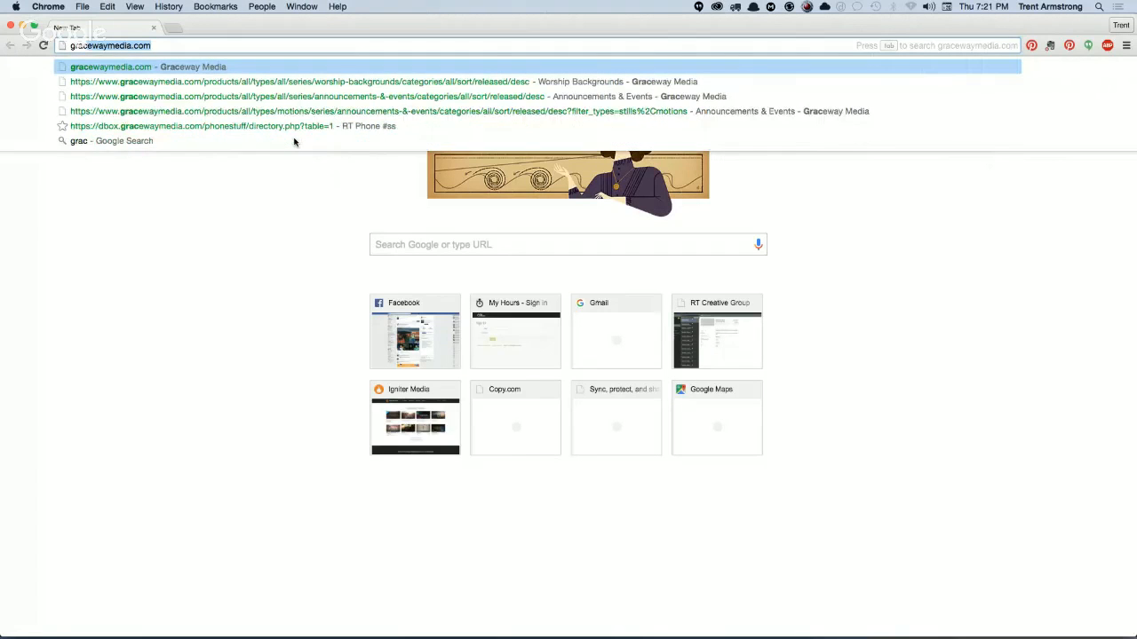
key(Return)
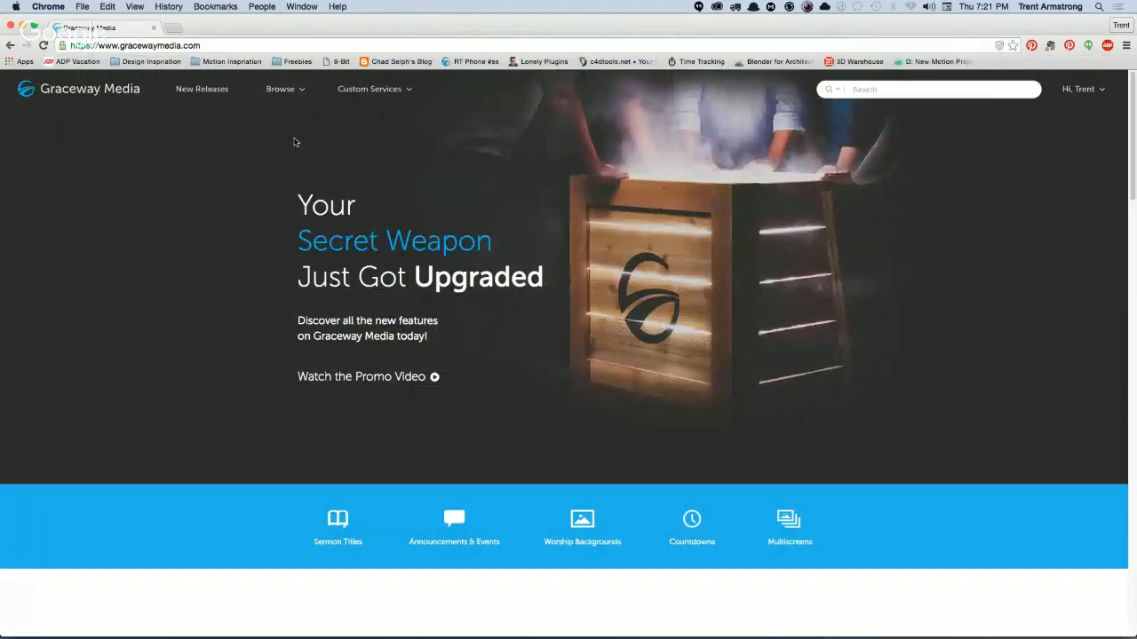
text(soly)
key(Return)
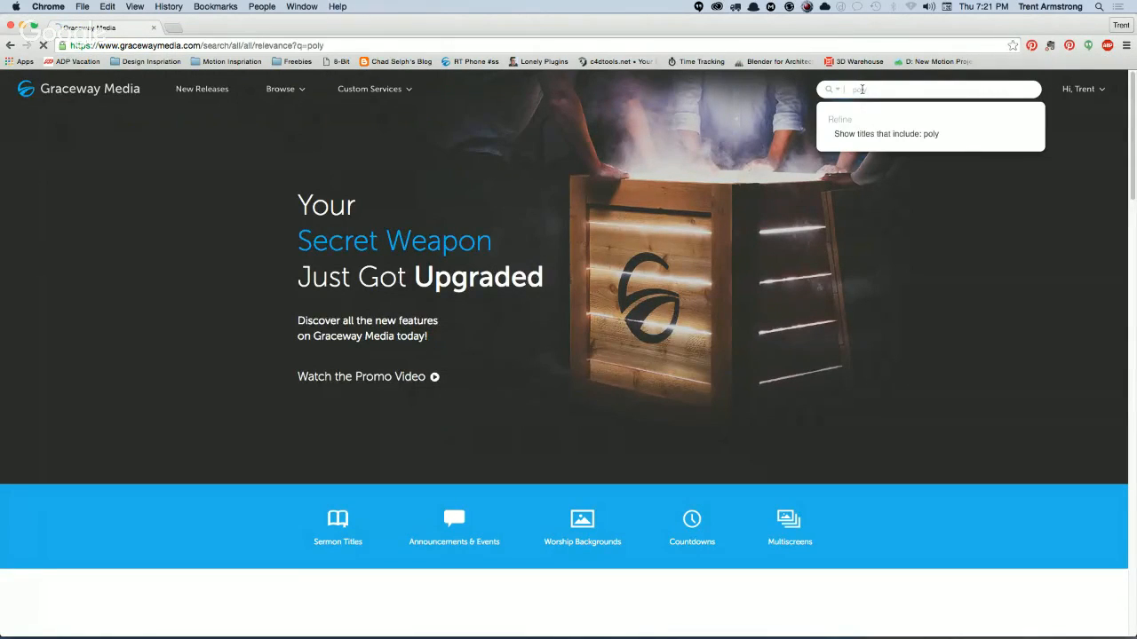
Step: Browse to the second page of results, open the Neon Polys - Purple worship loop and watch its preview
scroll(938, 361, down, 10)
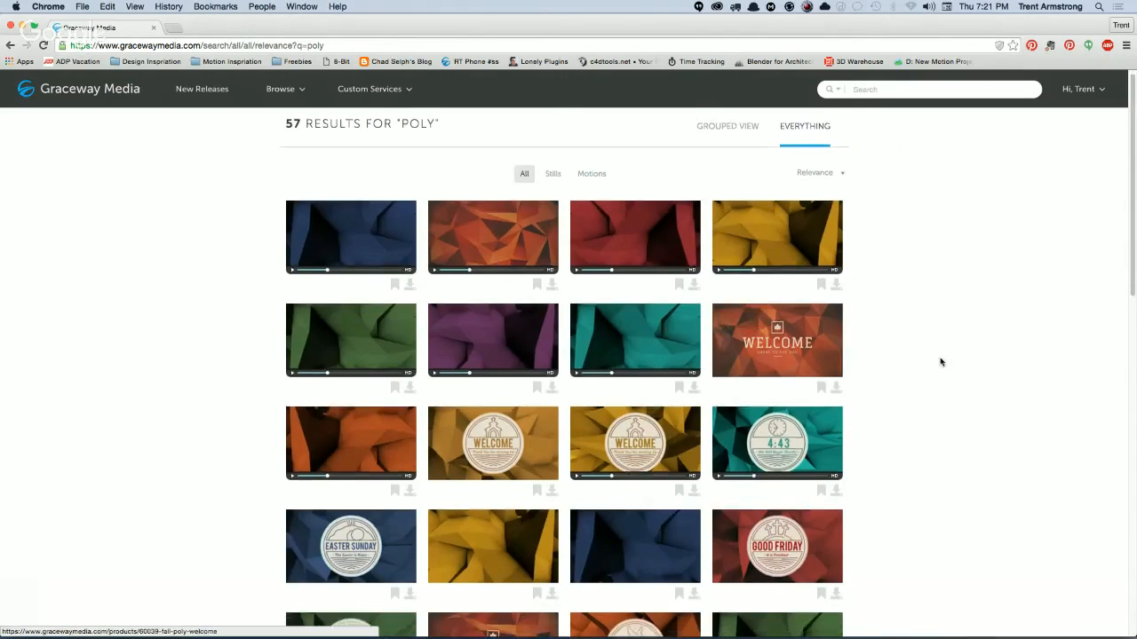
scroll(912, 269, down, 2)
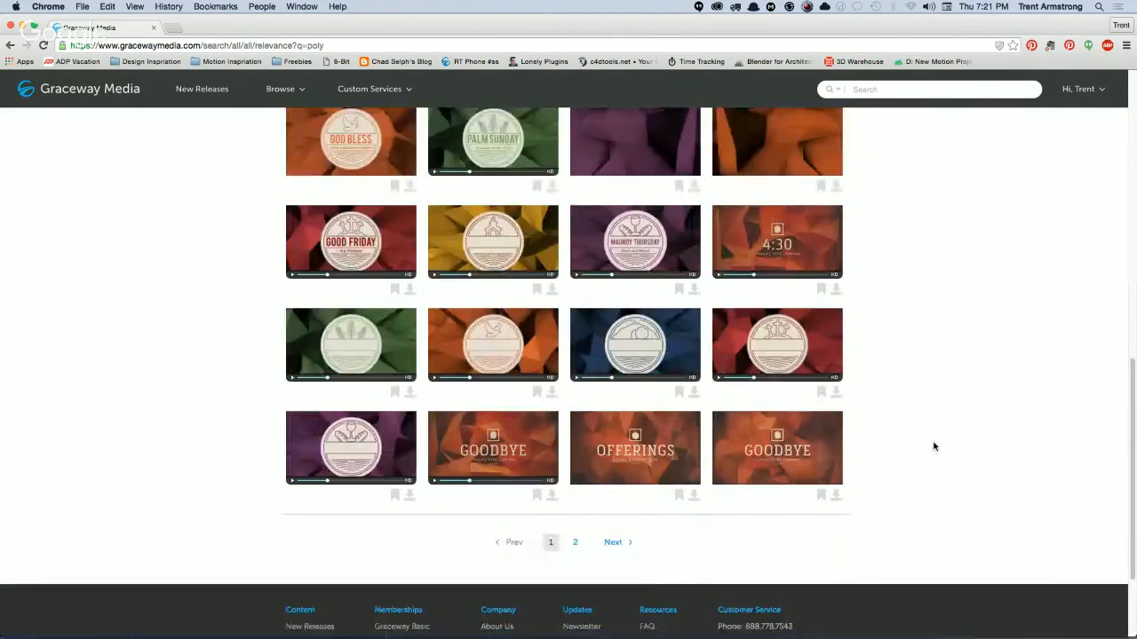
click(574, 524)
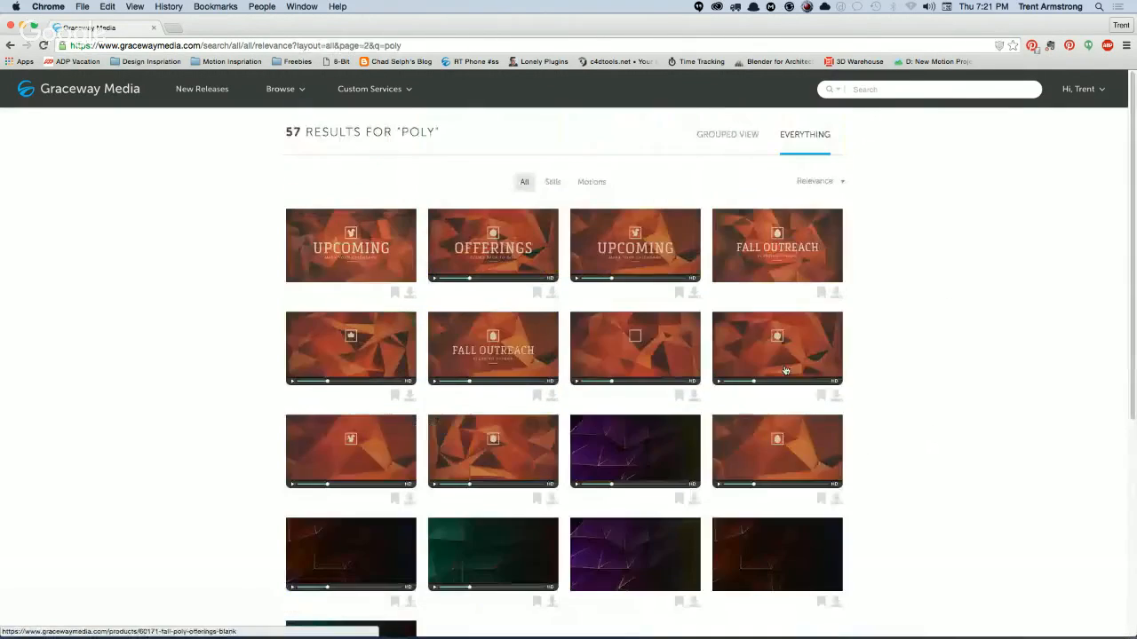
scroll(175, 432, down, 3)
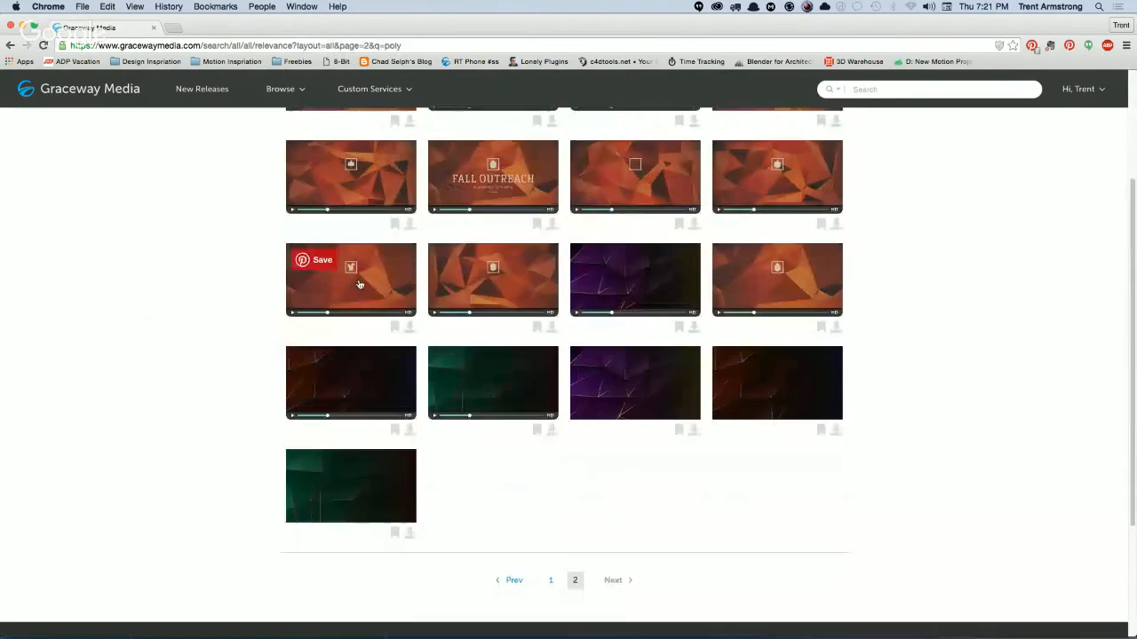
click(610, 267)
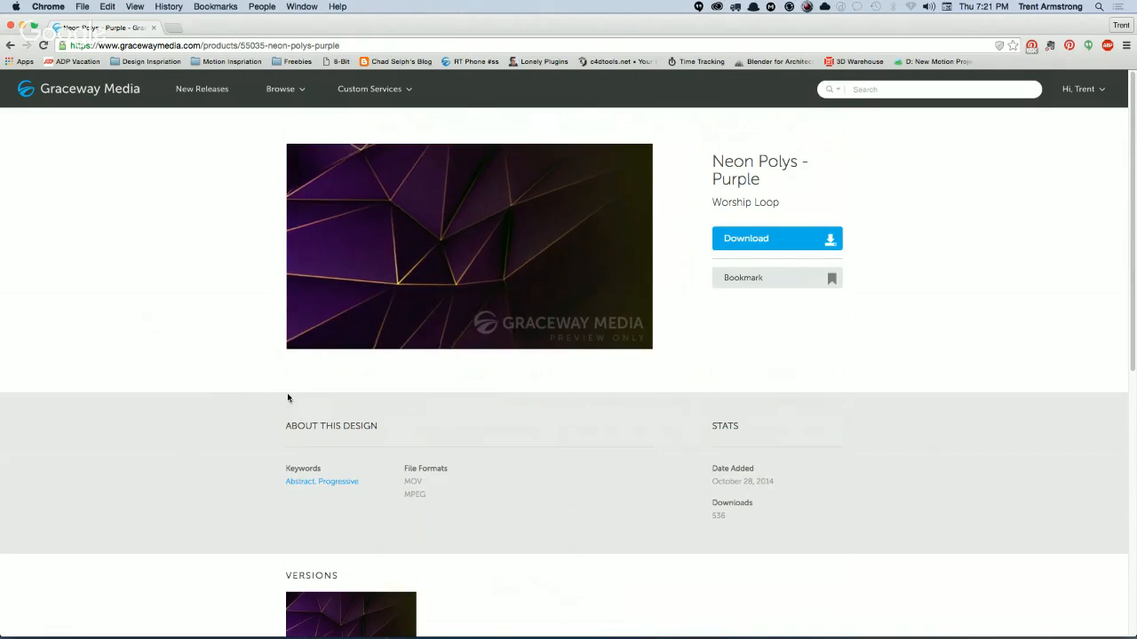
click(302, 336)
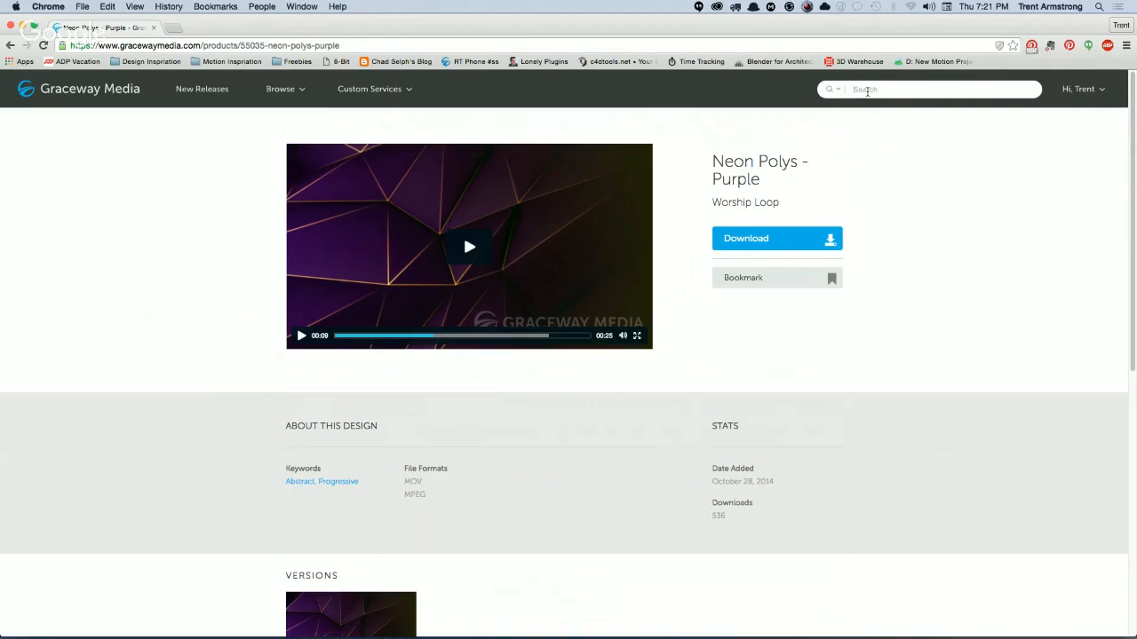
Step: Search the Graceway Media site for polygon
click(866, 90)
text(poly)
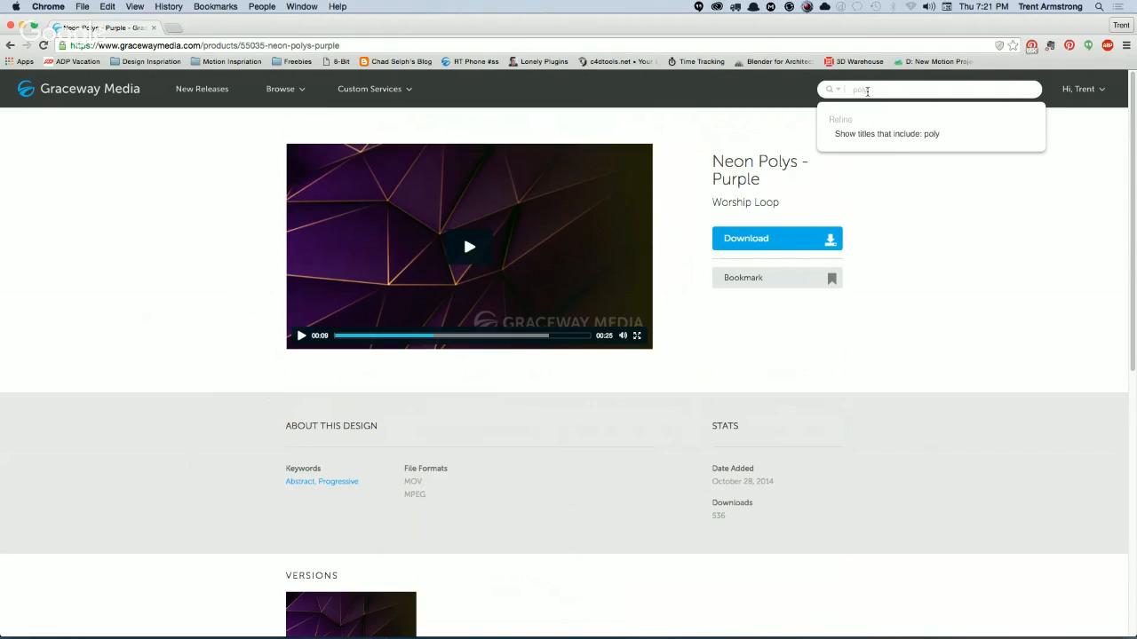
text(gon)
key(Return)
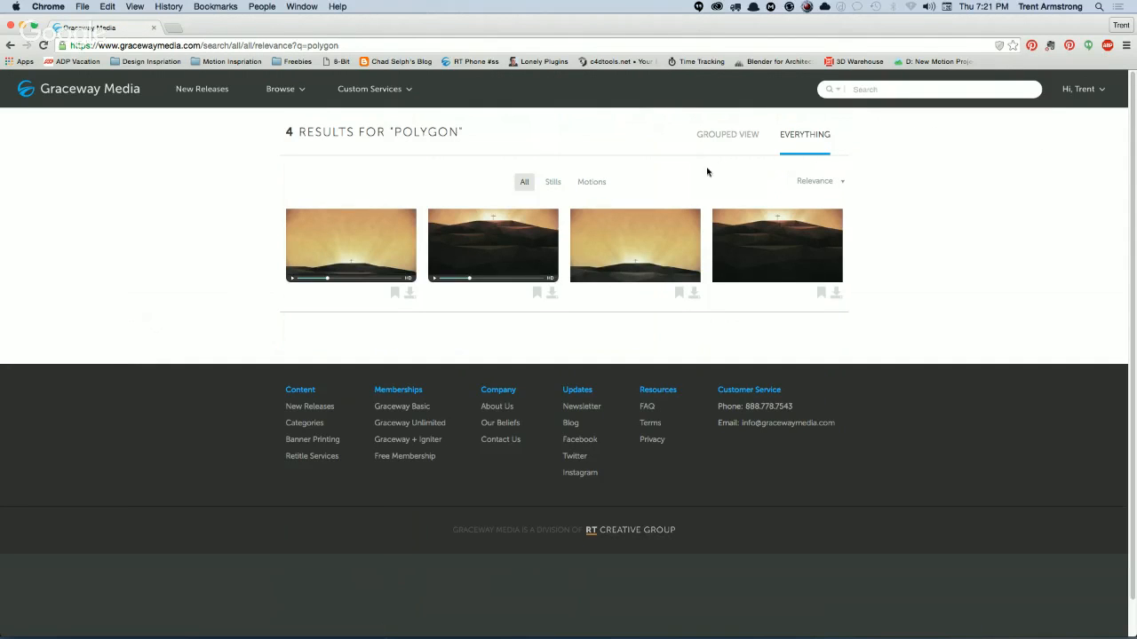
click(866, 88)
Step: Switch back to After Effects and delete the Camera 1, Nodes, Light 1 and Polys layers, keeping only Wires
key(super+Tab)
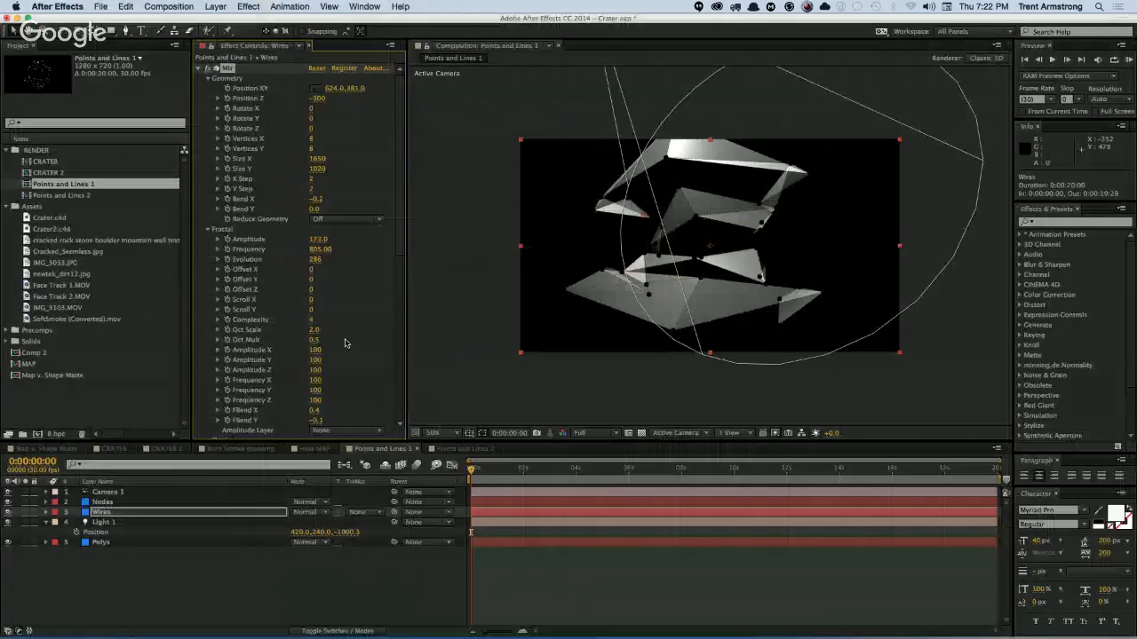
click(225, 578)
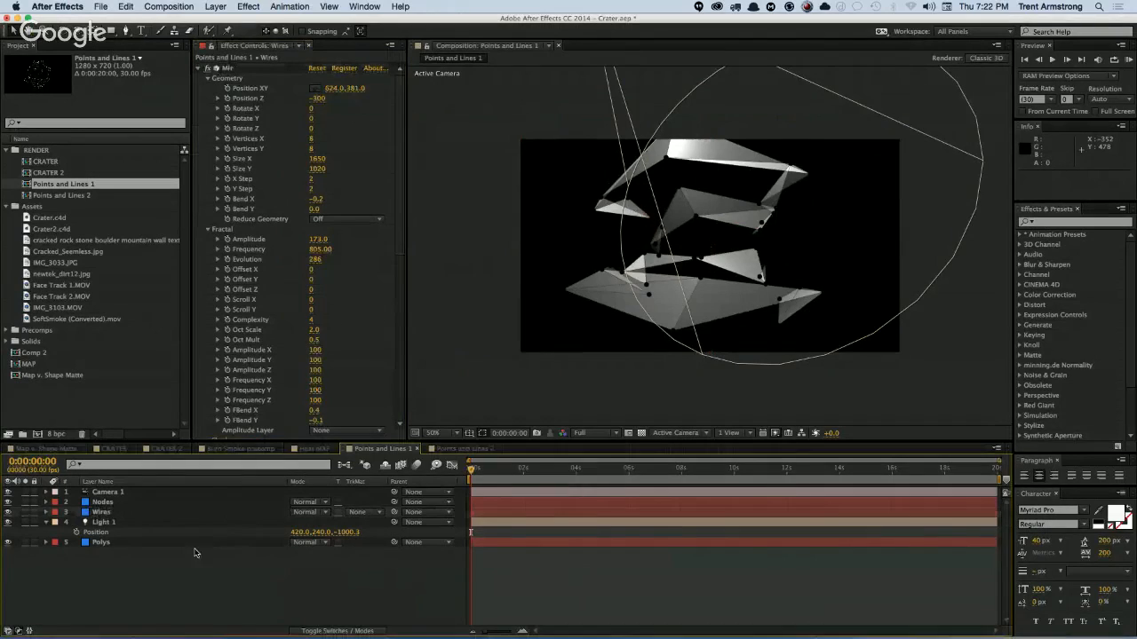
click(46, 523)
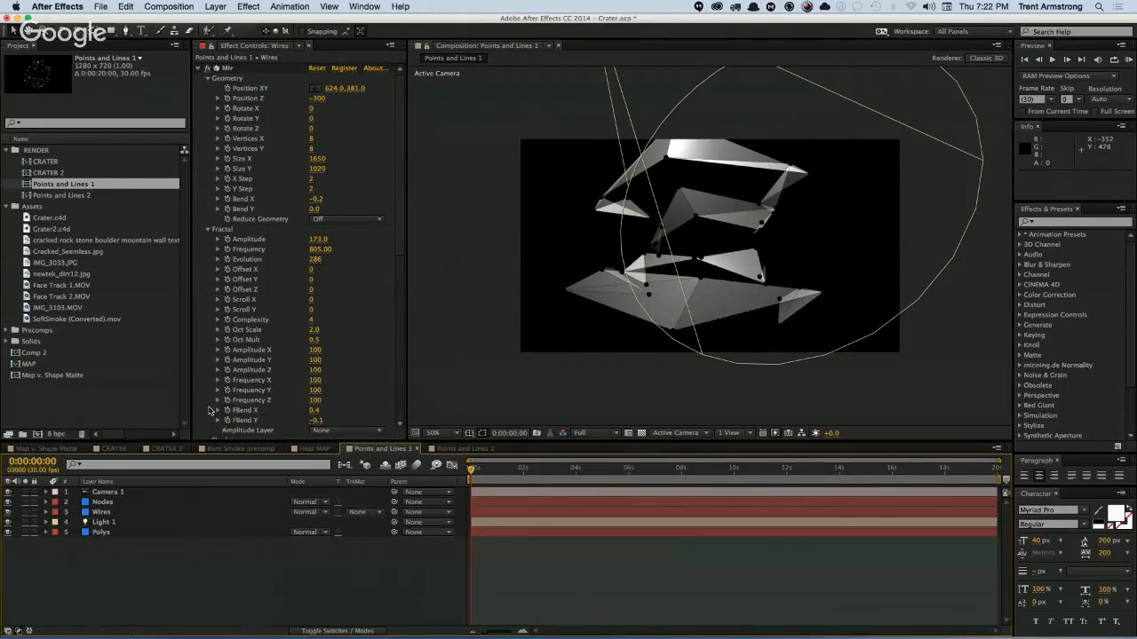
drag(119, 544, 140, 506)
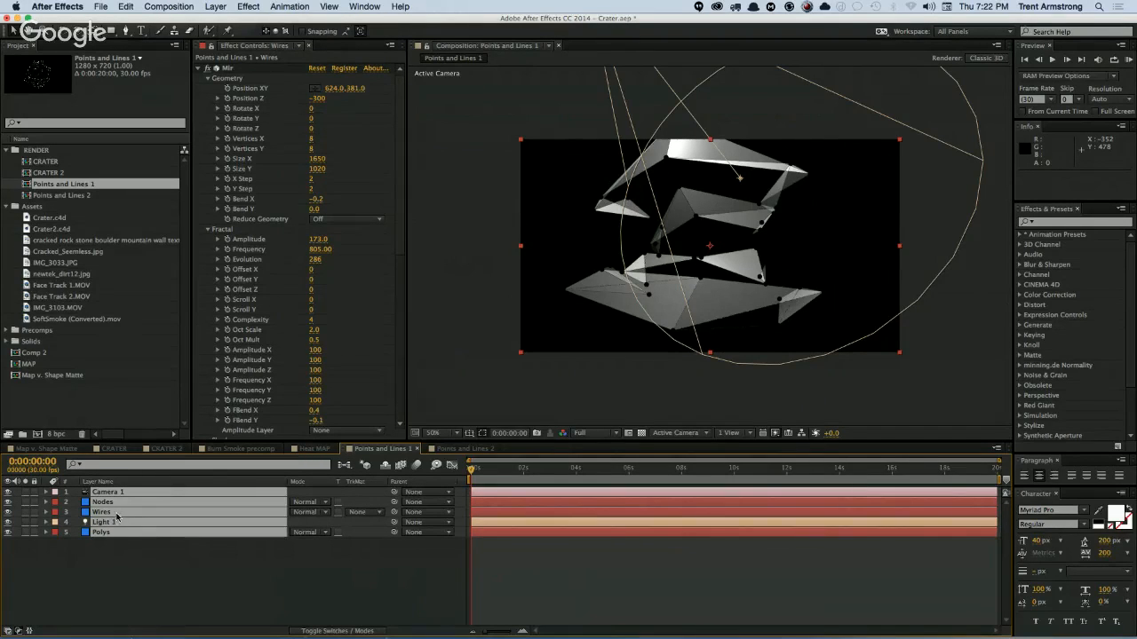
click(123, 549)
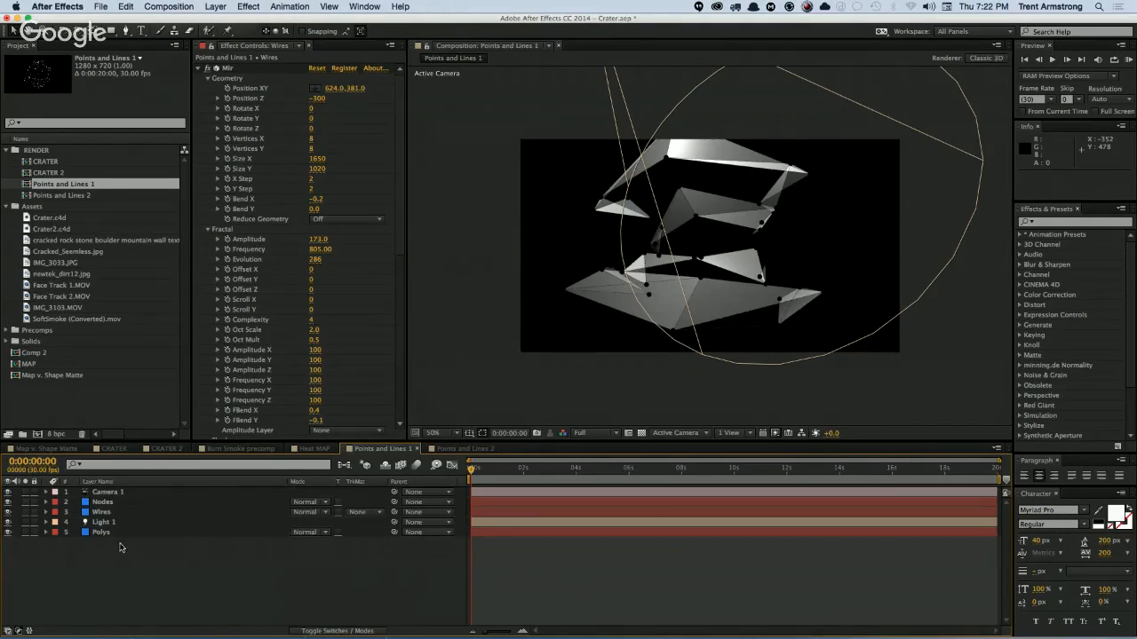
drag(121, 545, 135, 495)
super+click(124, 512)
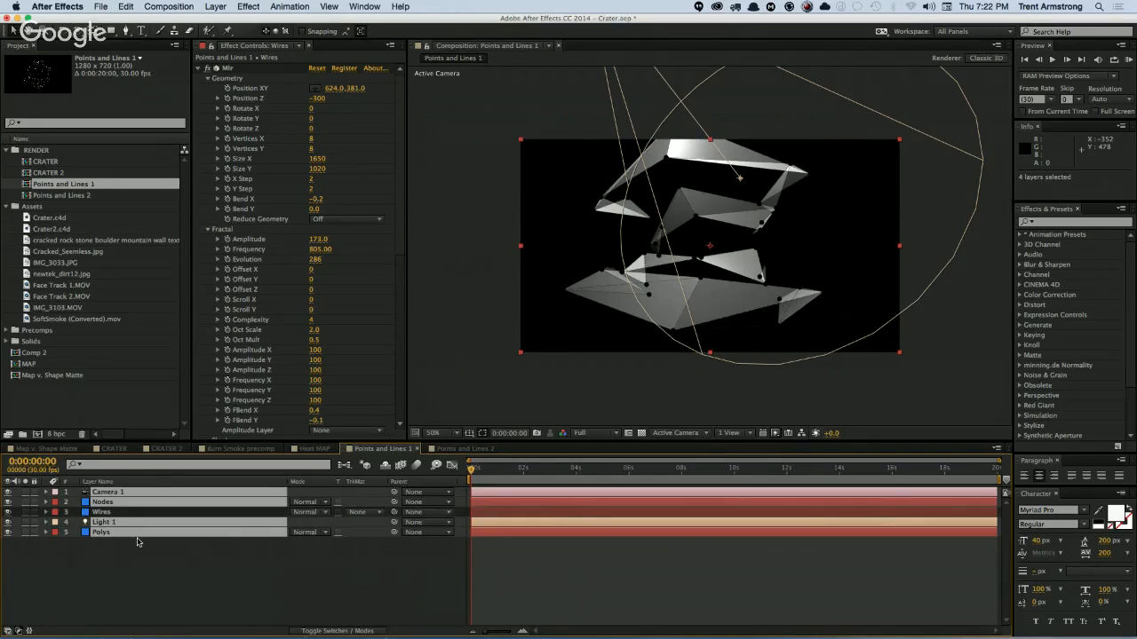
key(Delete)
click(127, 494)
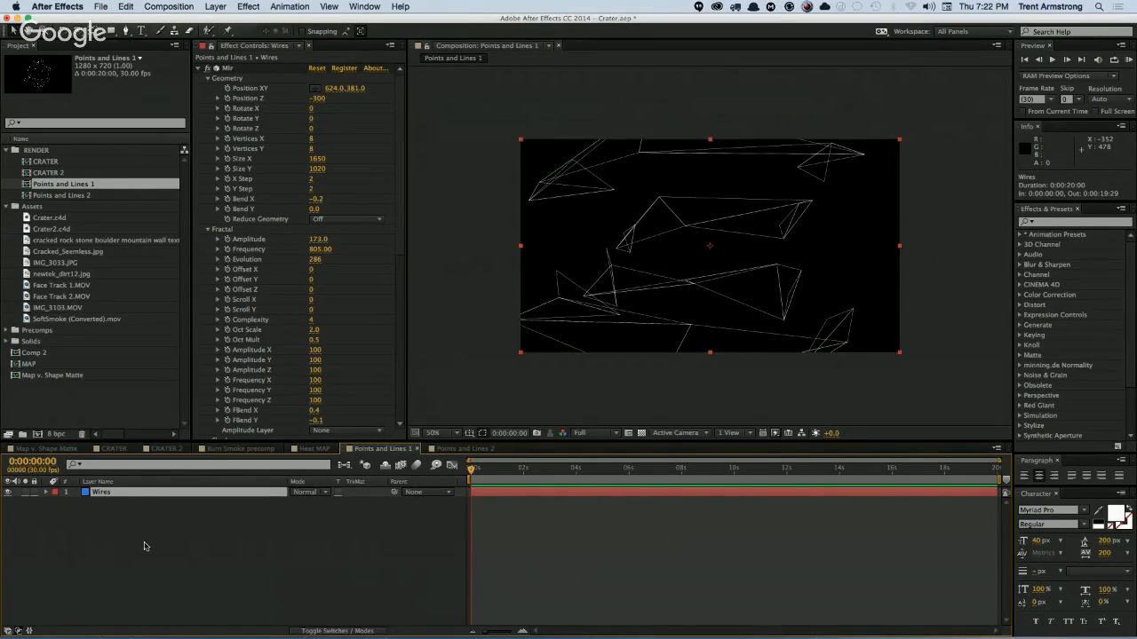
Step: Delete the Wires layer and create a new composition named Fractal Loop
key(Delete)
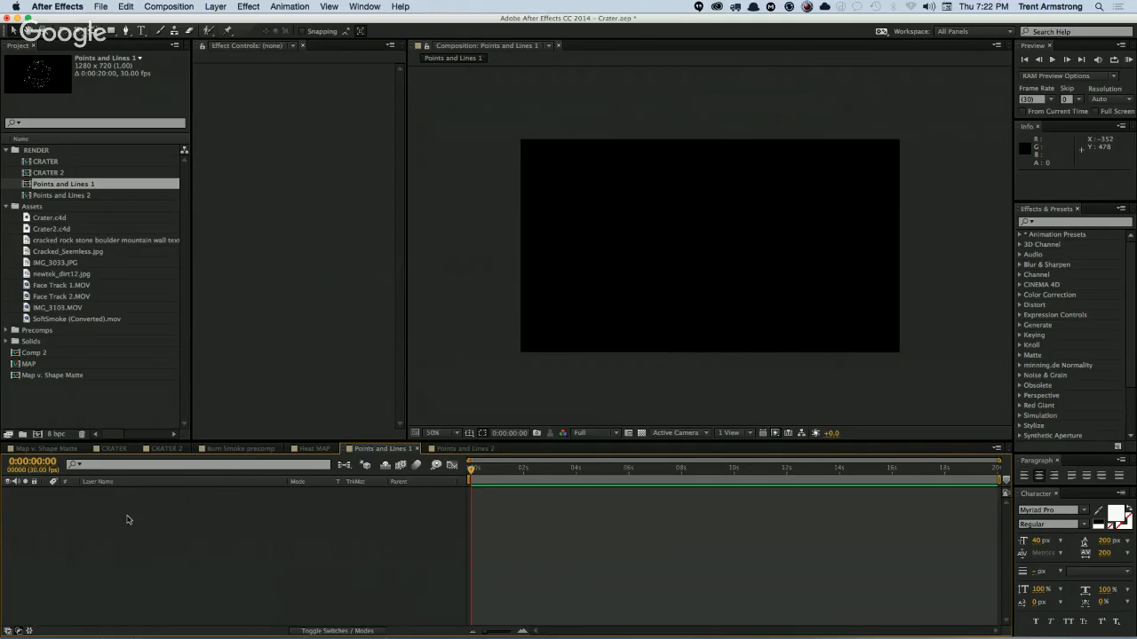
click(38, 435)
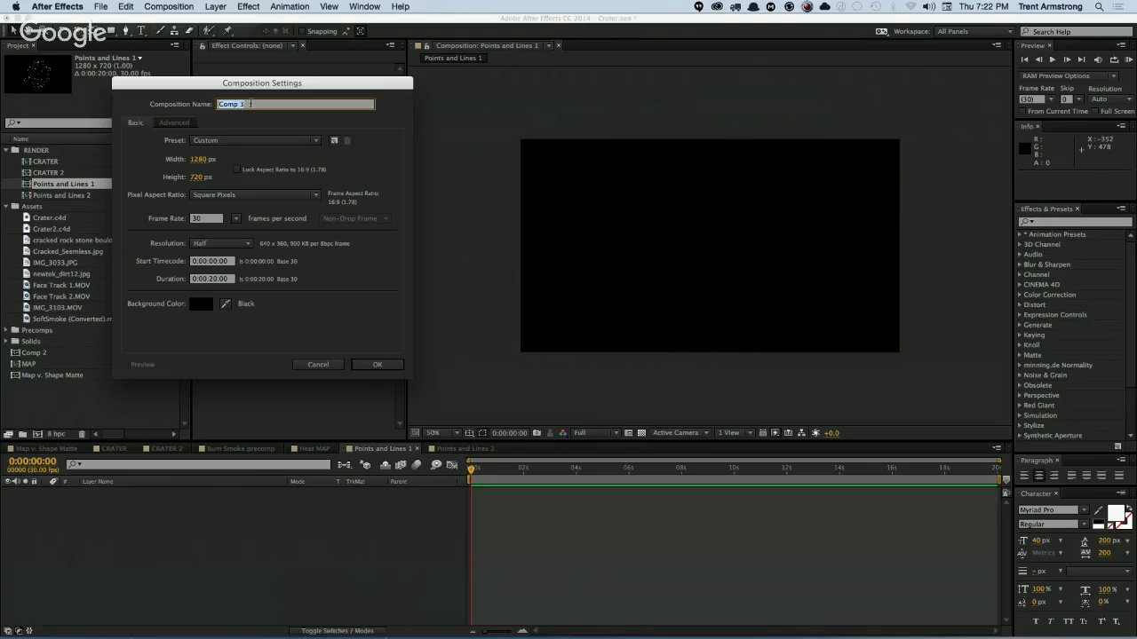
text(Fractal Loop)
key(Return)
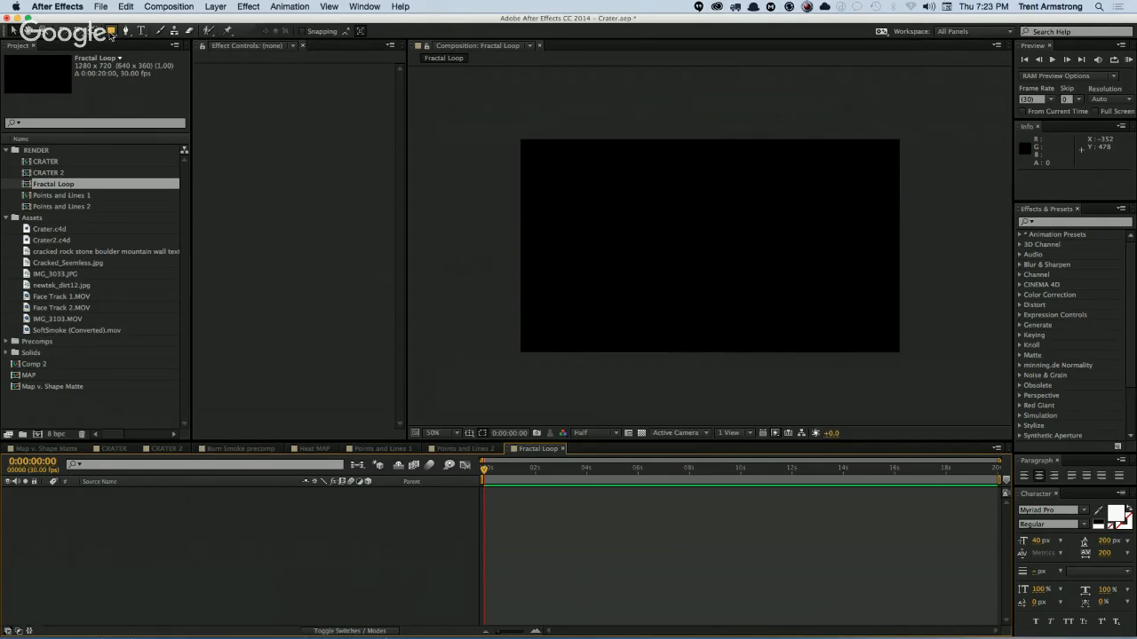
Step: Add a royal blue solid to the Fractal Loop composition and resize it to the composition size
key(super+y)
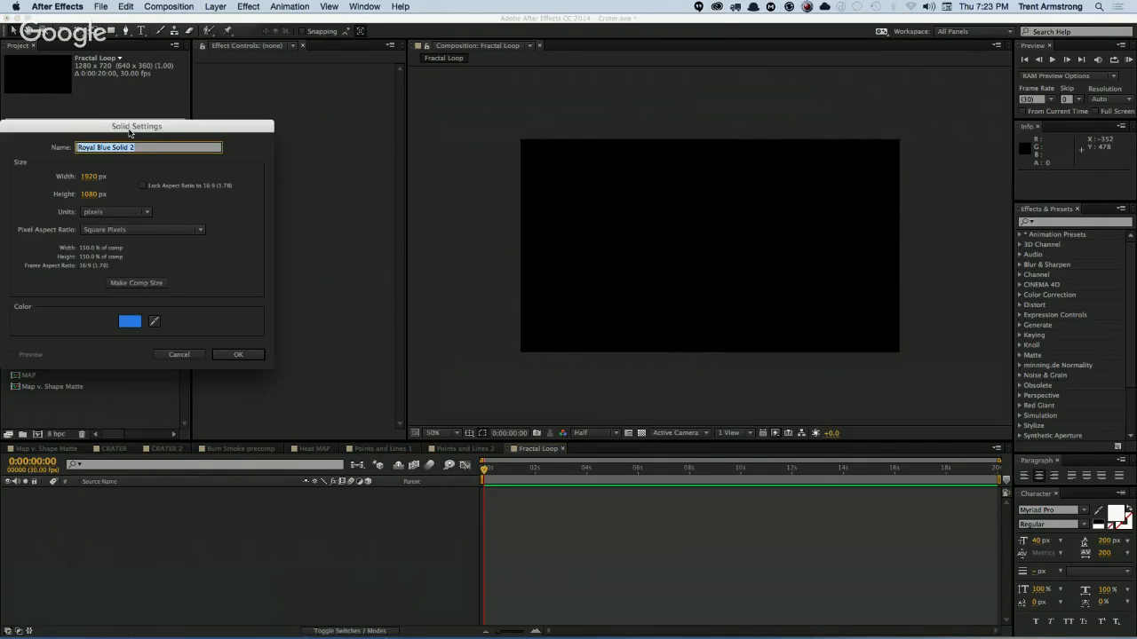
click(238, 354)
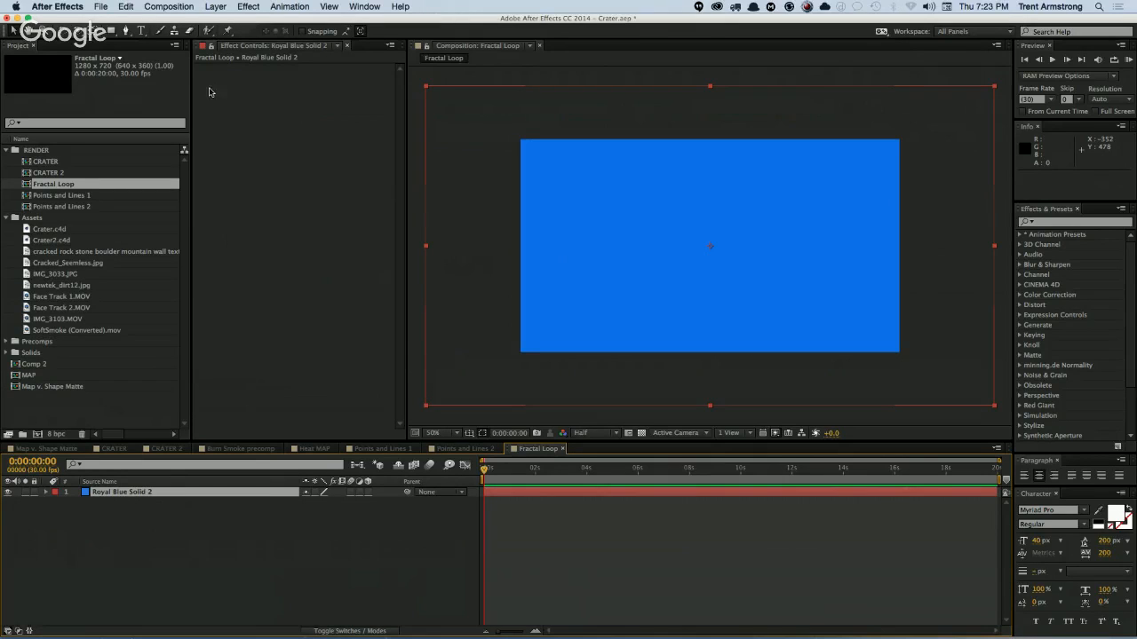
key(super+shift+y)
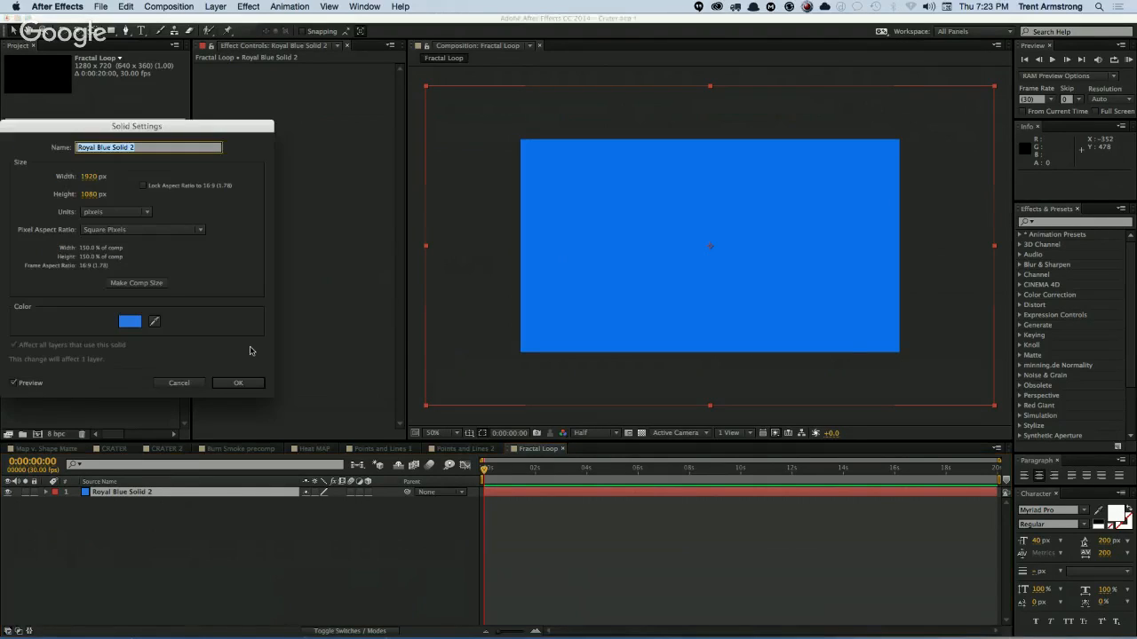
click(132, 285)
click(250, 385)
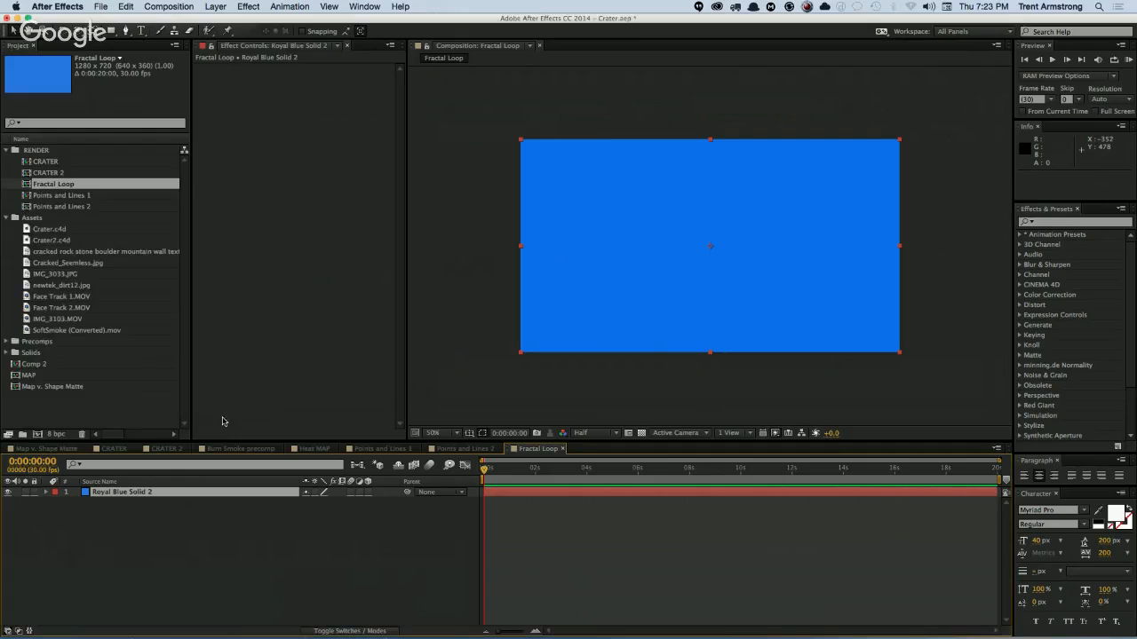
Step: Apply the Fractal Noise effect to the blue solid
click(246, 7)
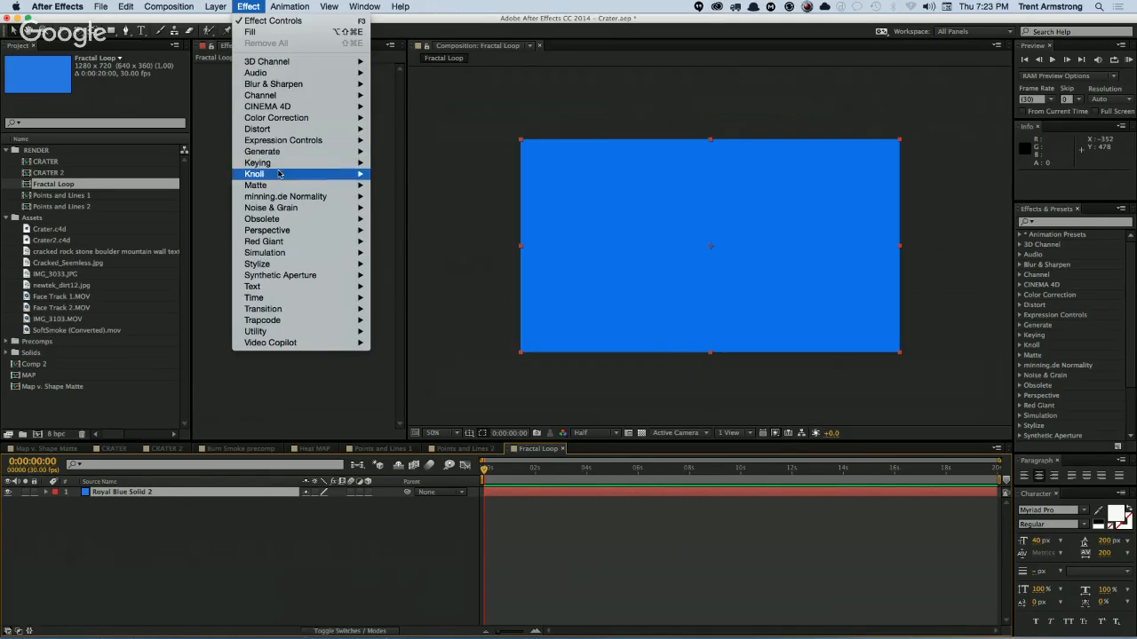
mouse_move(288, 208)
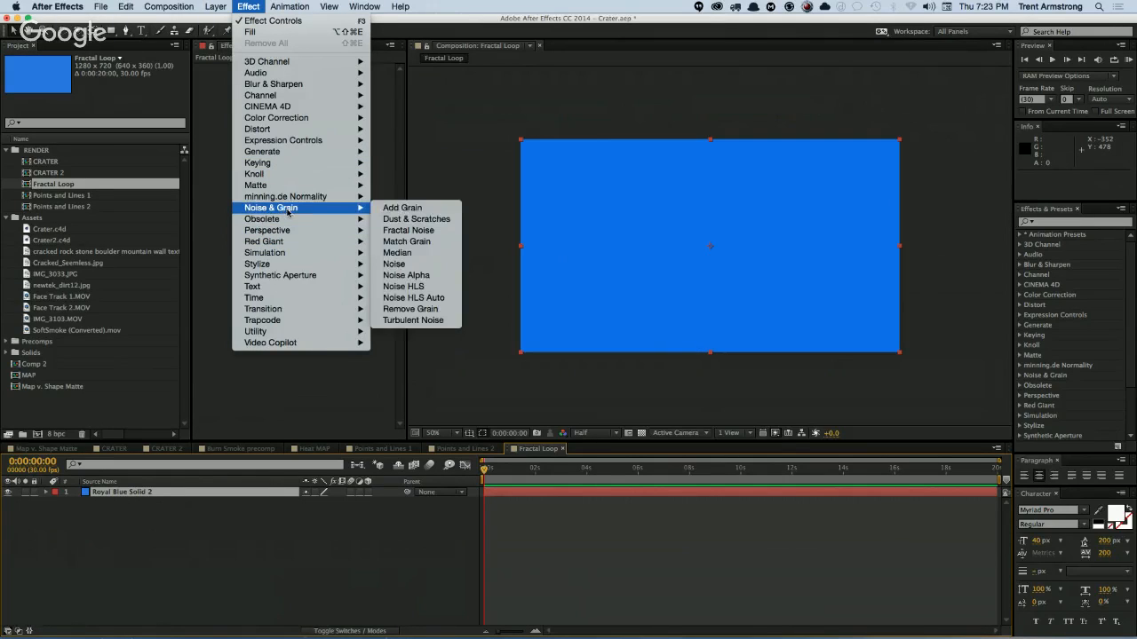
click(424, 232)
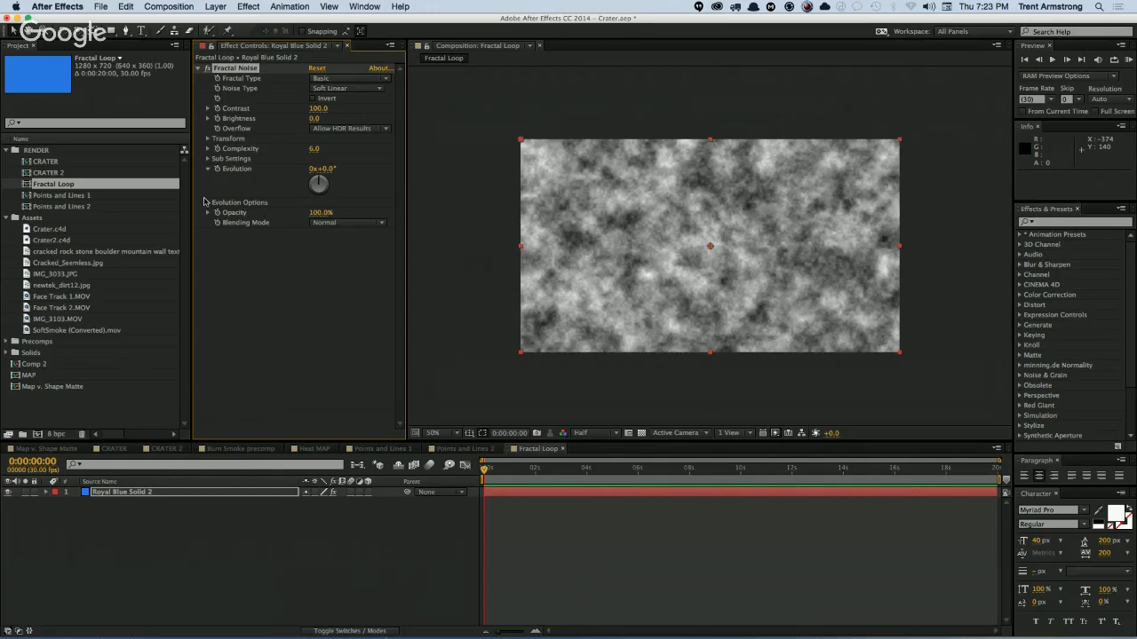
Step: Duplicate the fractal noise solid and hide the upper copy
click(121, 492)
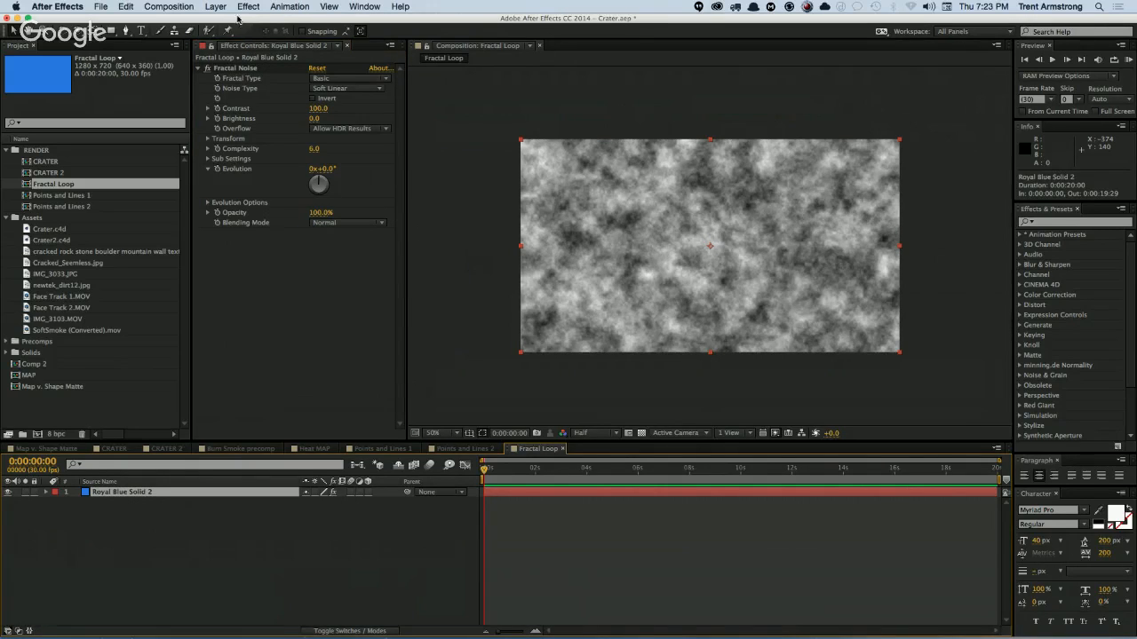
key(super+d)
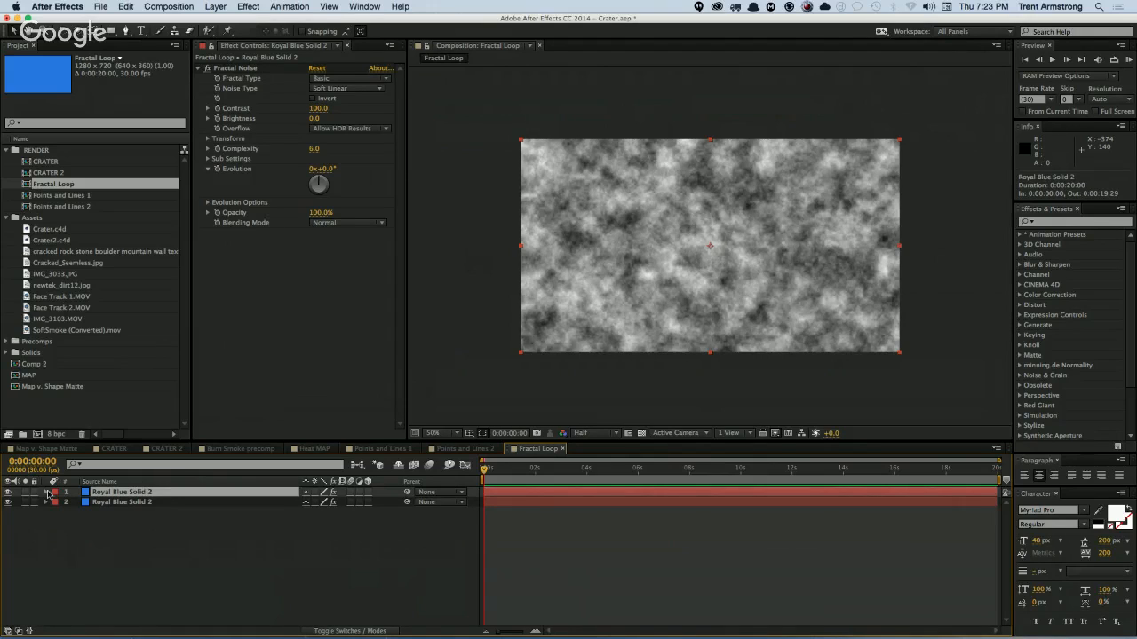
click(8, 492)
Step: Rename the lower noise layer as Fractal Offset
click(130, 503)
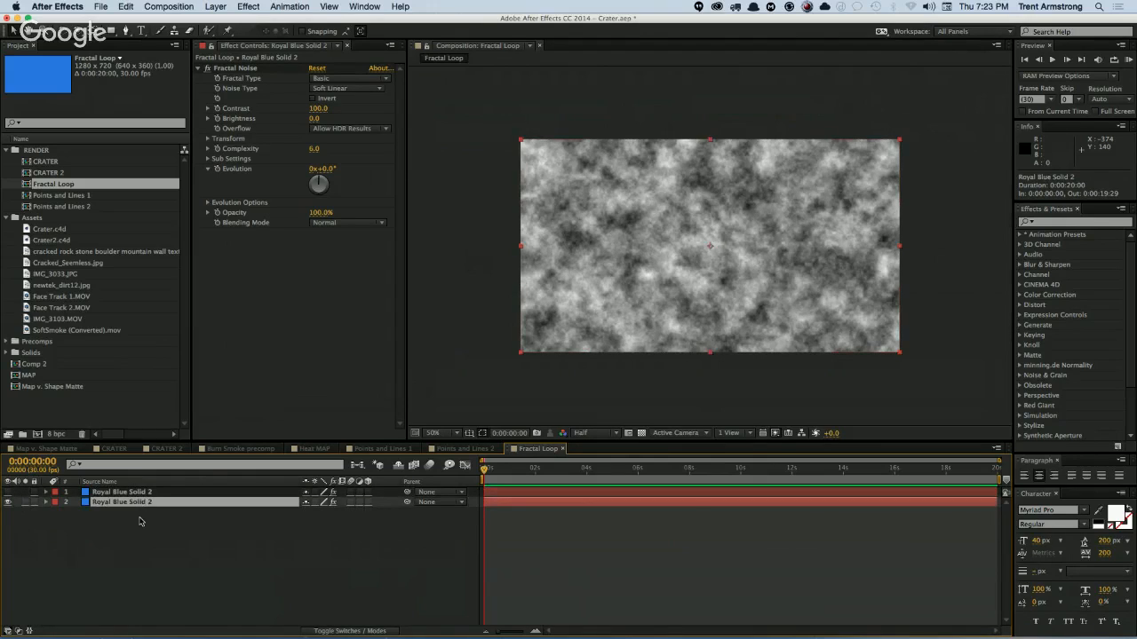
key(Return)
text(Fractal Offset)
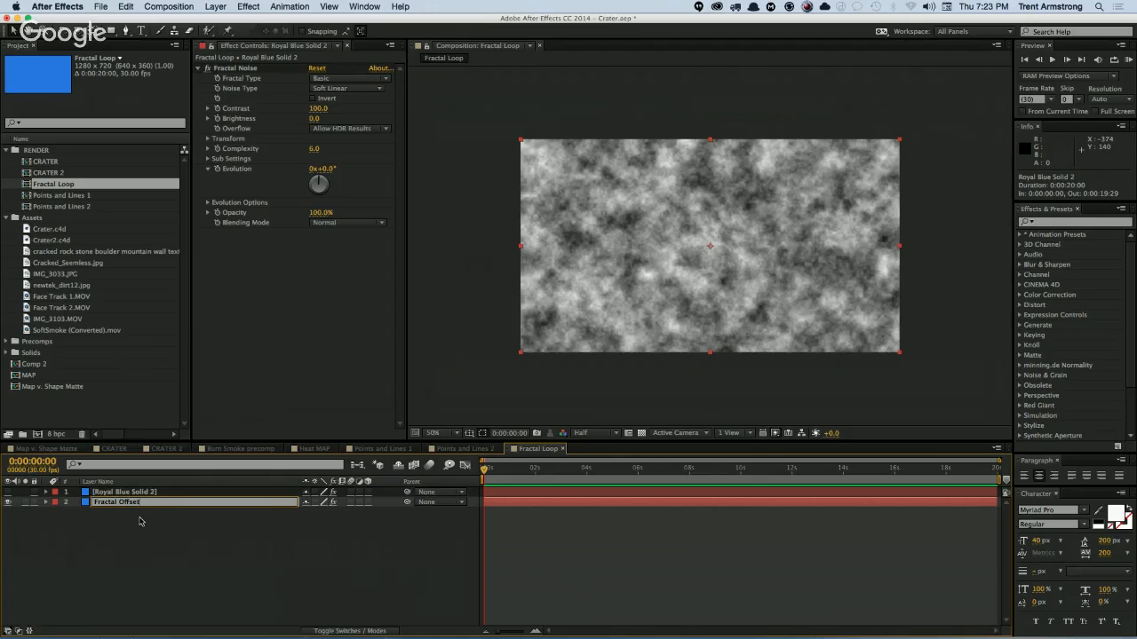
key(Return)
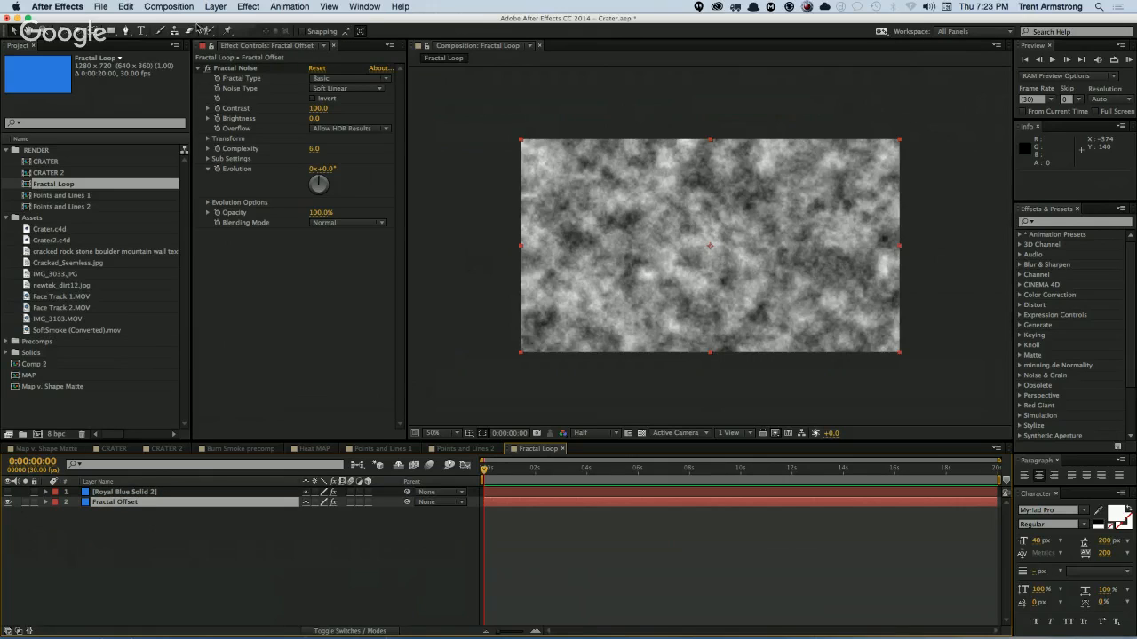
Step: Apply the Offset effect to the Fractal Offset layer and set the X value of Shift Center To to 0
click(248, 7)
mouse_move(284, 132)
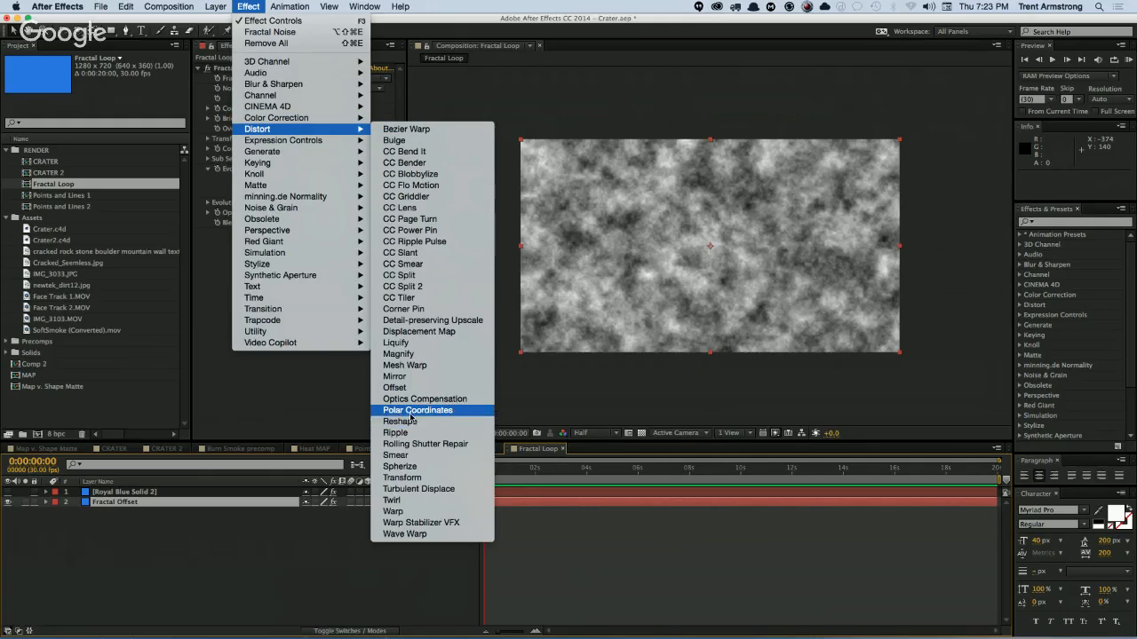
click(396, 388)
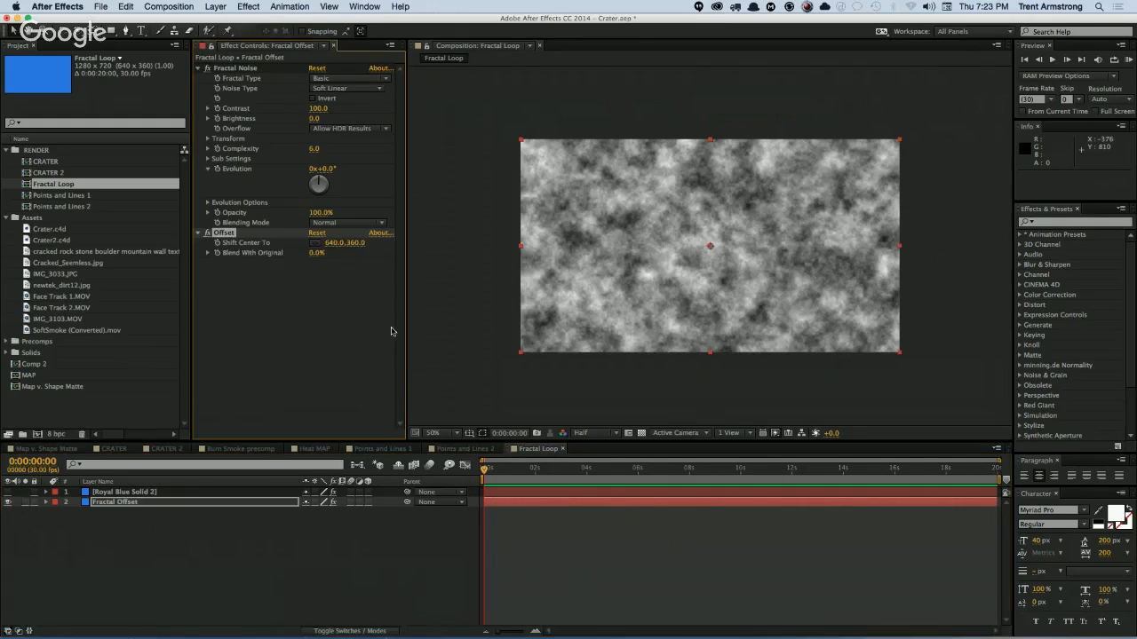
click(332, 245)
text(0)
key(Return)
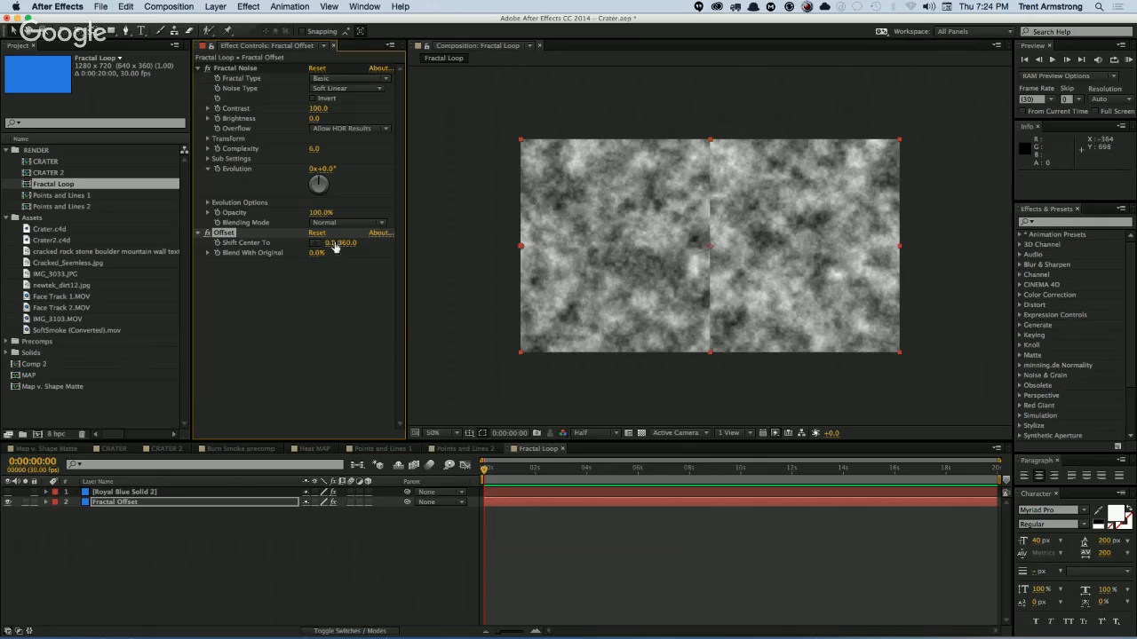
drag(329, 244, 613, 345)
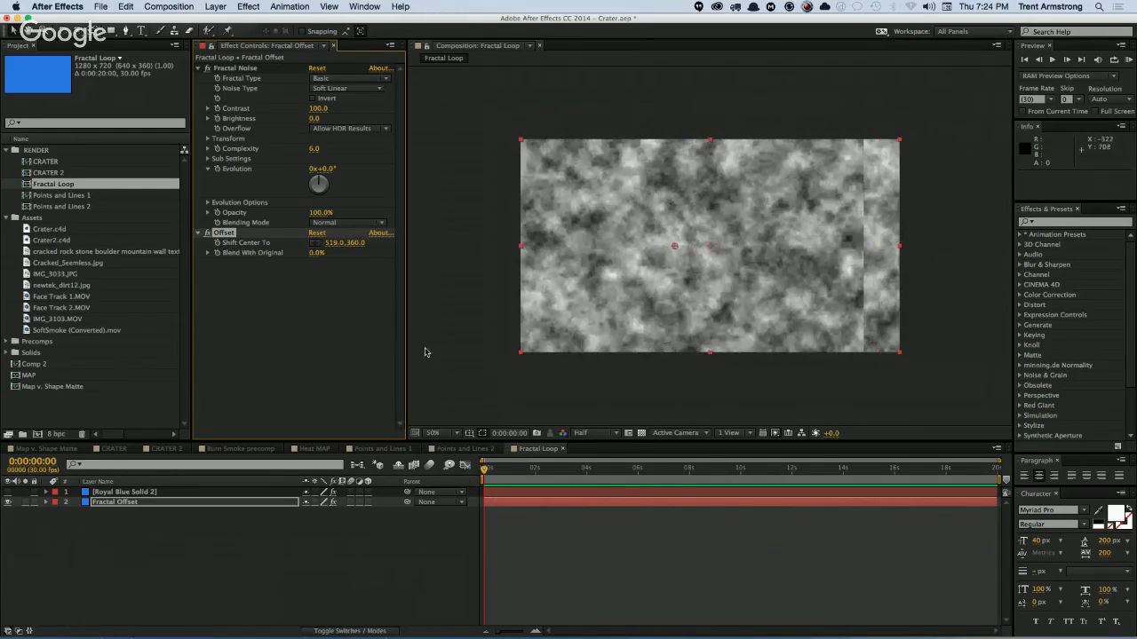
key(super+z)
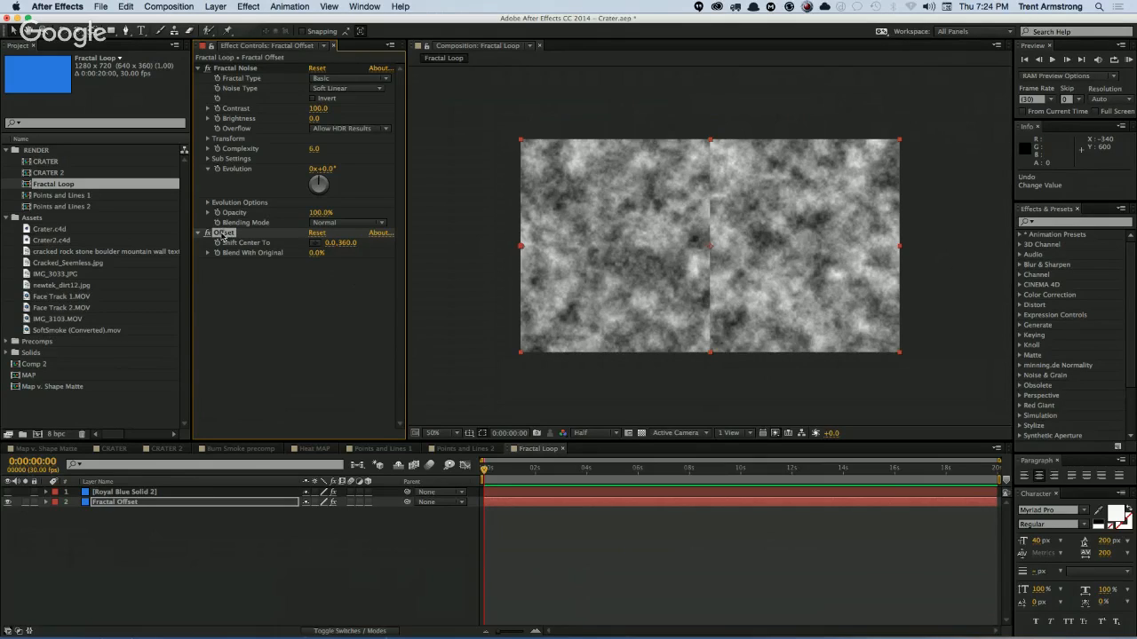
Step: Show the upper noise layer and draw a closed, irregular 11-point Pen mask on it around the vertical centre seam
click(153, 492)
click(8, 492)
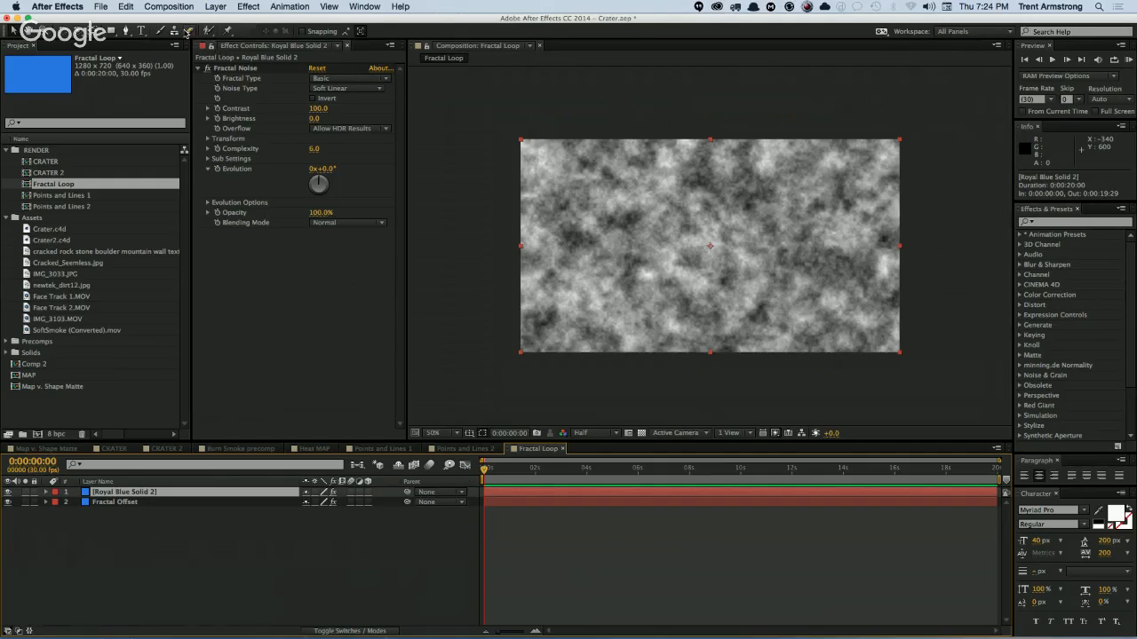
click(125, 32)
click(701, 102)
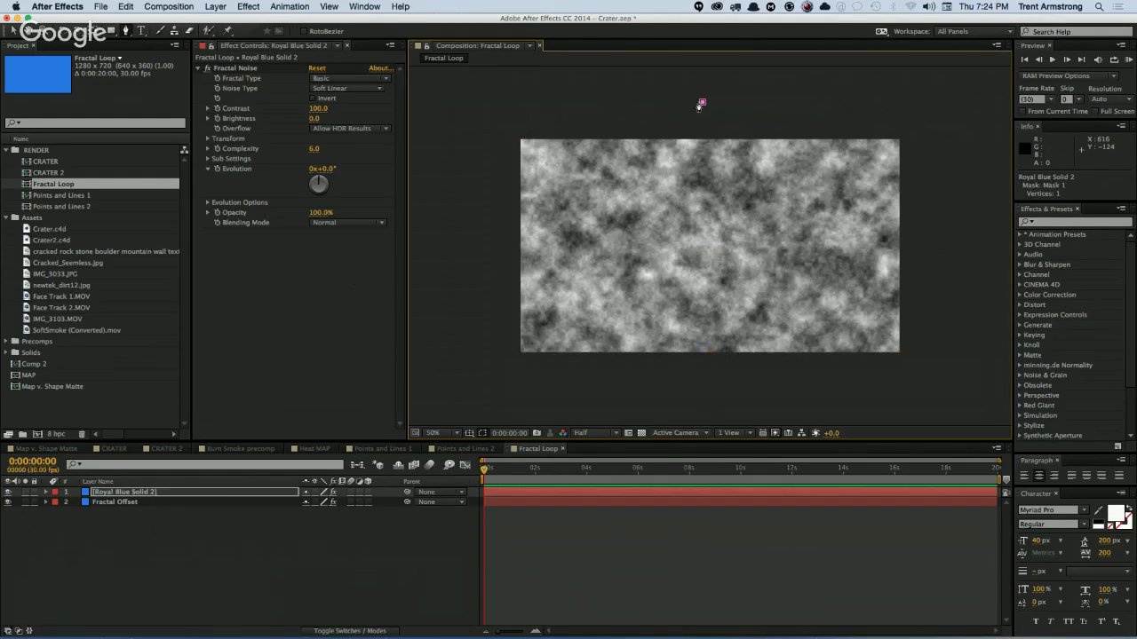
click(631, 126)
click(630, 191)
click(653, 228)
click(633, 272)
click(624, 368)
click(768, 382)
click(796, 283)
click(769, 238)
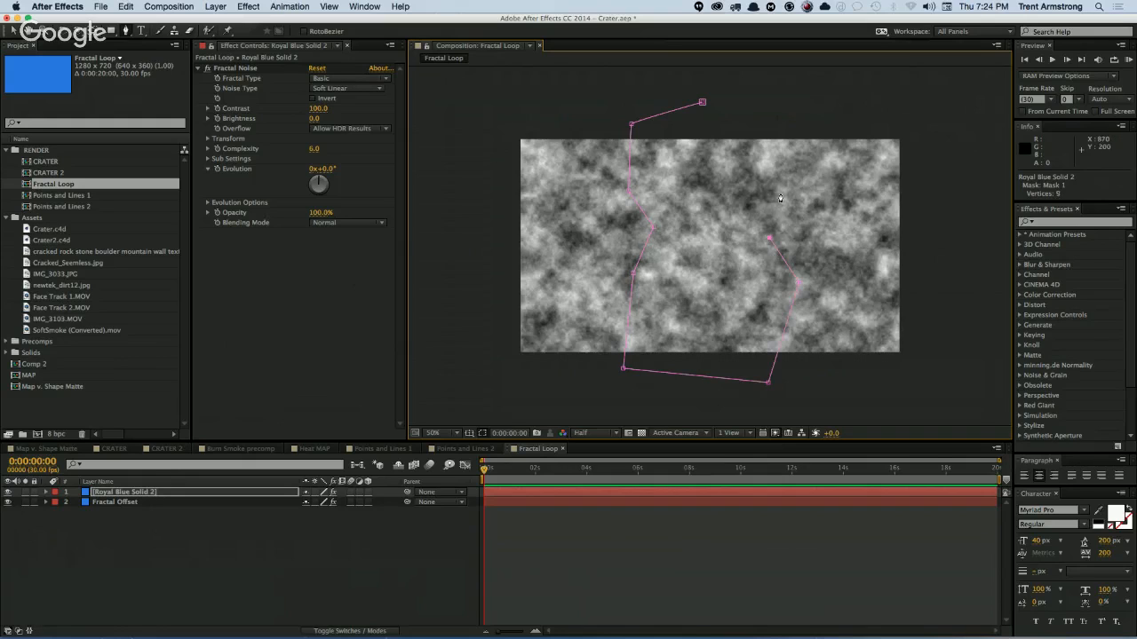
click(795, 178)
click(795, 111)
click(702, 102)
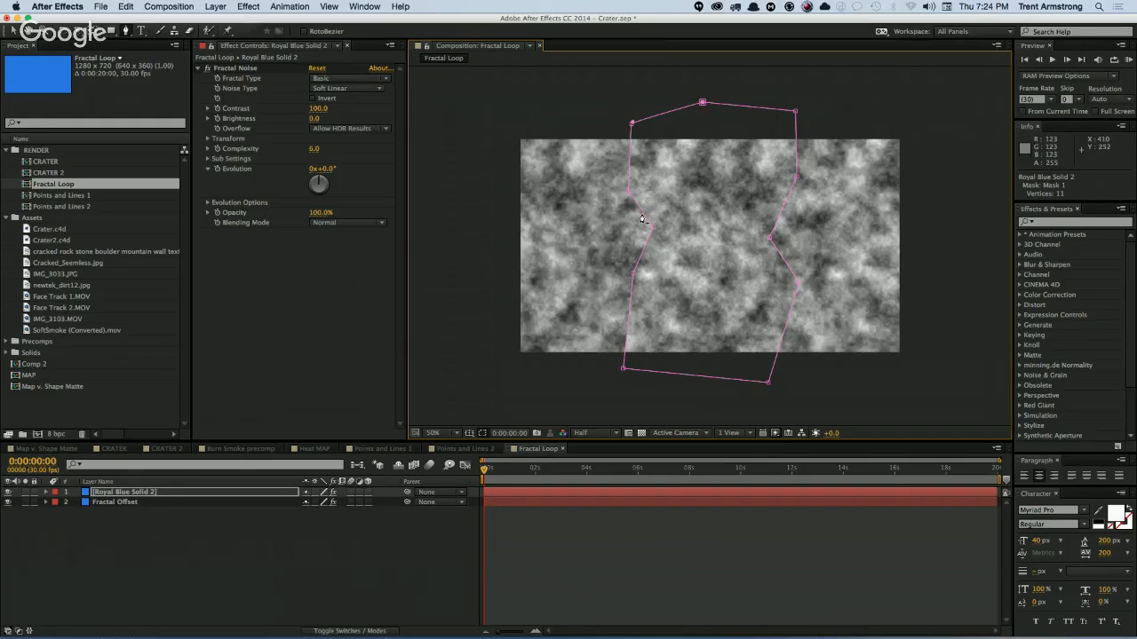
Step: Reveal the mask properties of the upper noise layer and set Mask Feather to 86 pixels
click(133, 494)
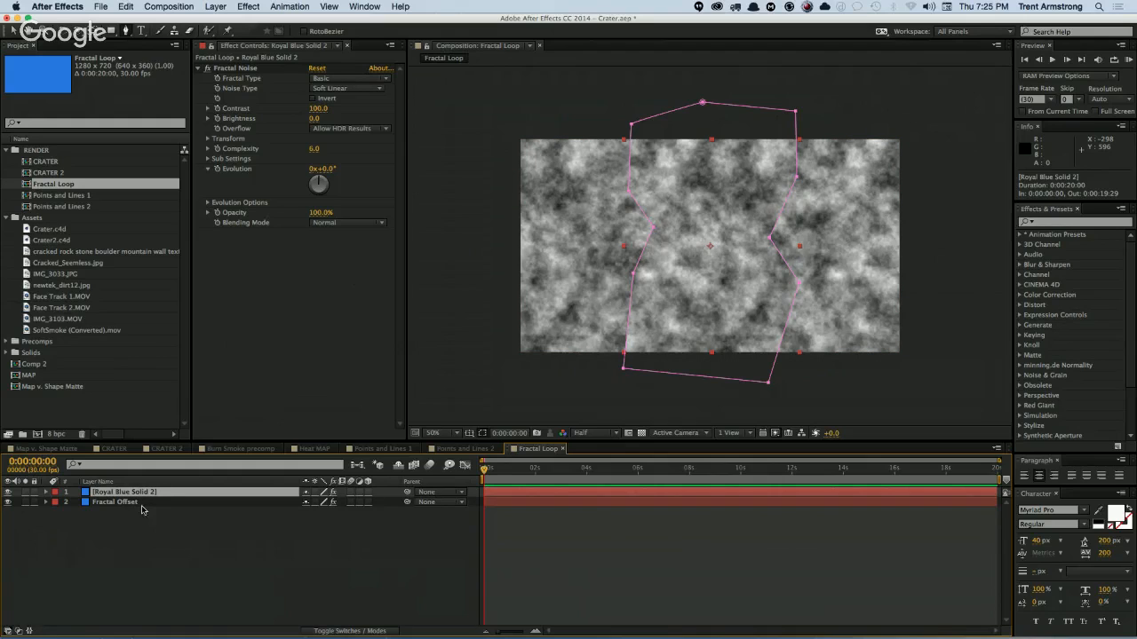
key(m)
key(m)
key(m)
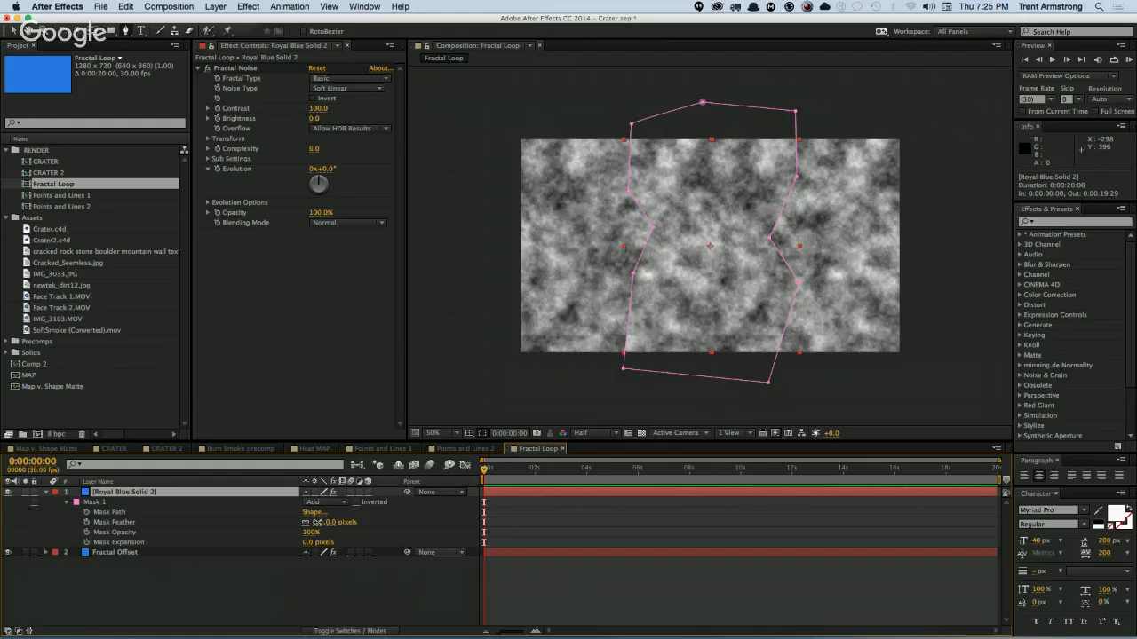
drag(324, 522, 359, 512)
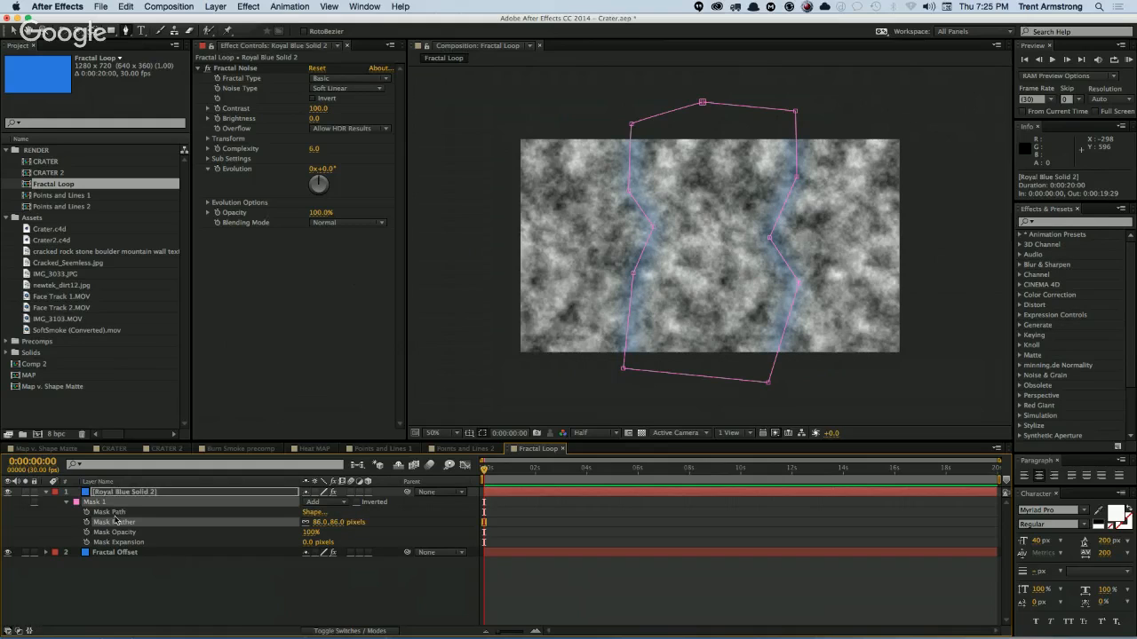
Step: Apply the Fill effect to the masked noise layer and move it above Fractal Noise in the effect order
click(126, 493)
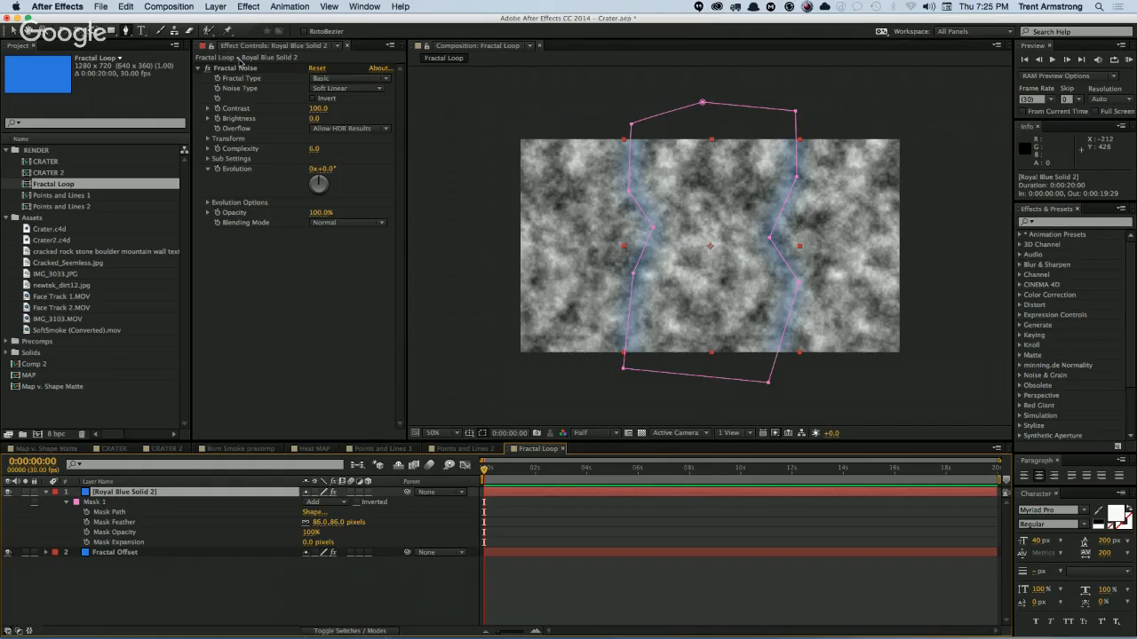
click(250, 7)
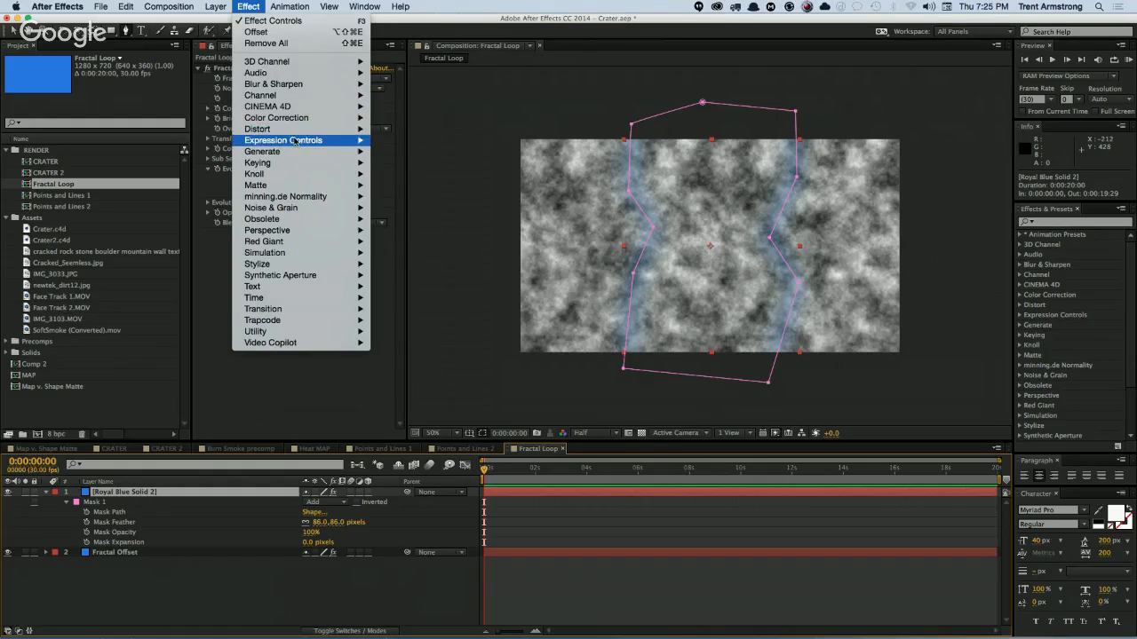
mouse_move(294, 151)
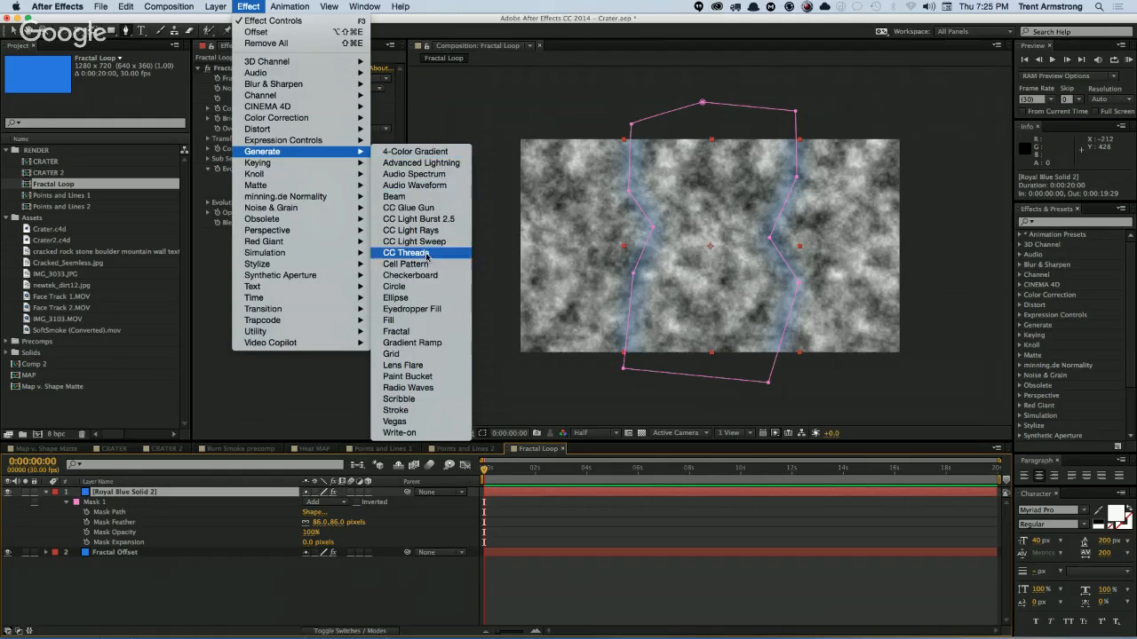
click(419, 320)
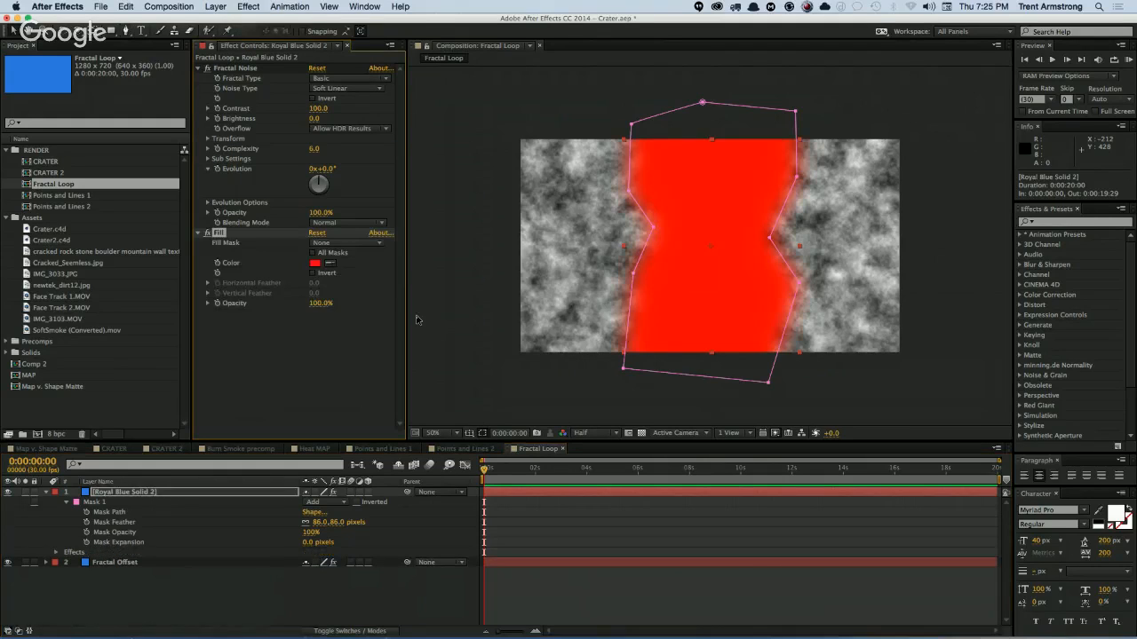
drag(222, 232, 276, 71)
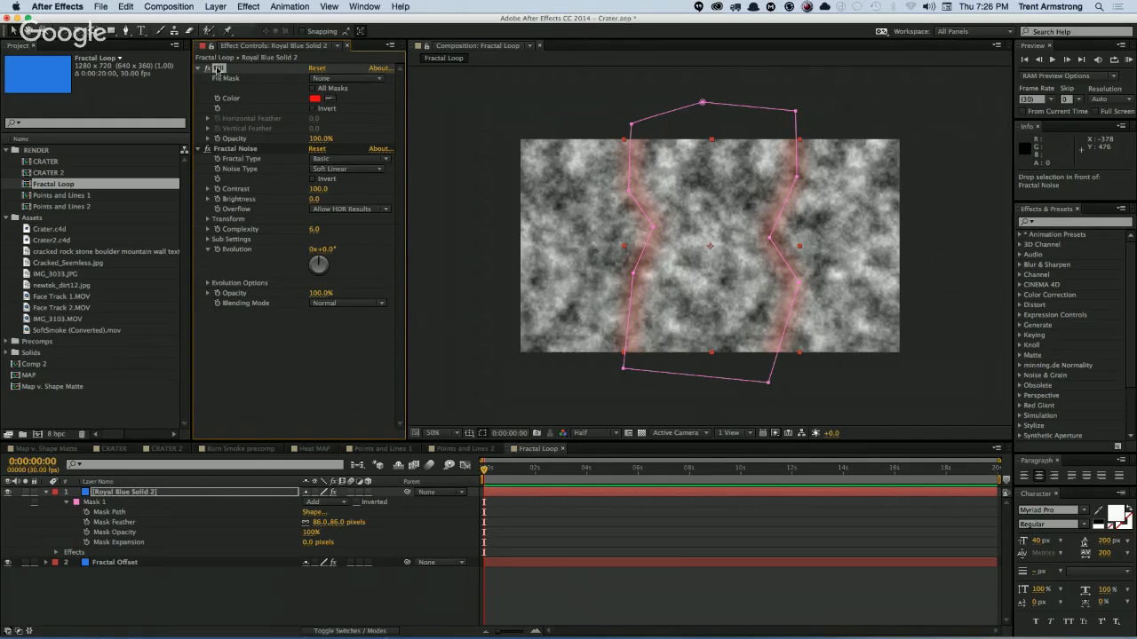
Step: Set the Fill colour to neutral grey 5E5E5E and deselect the layer
click(315, 99)
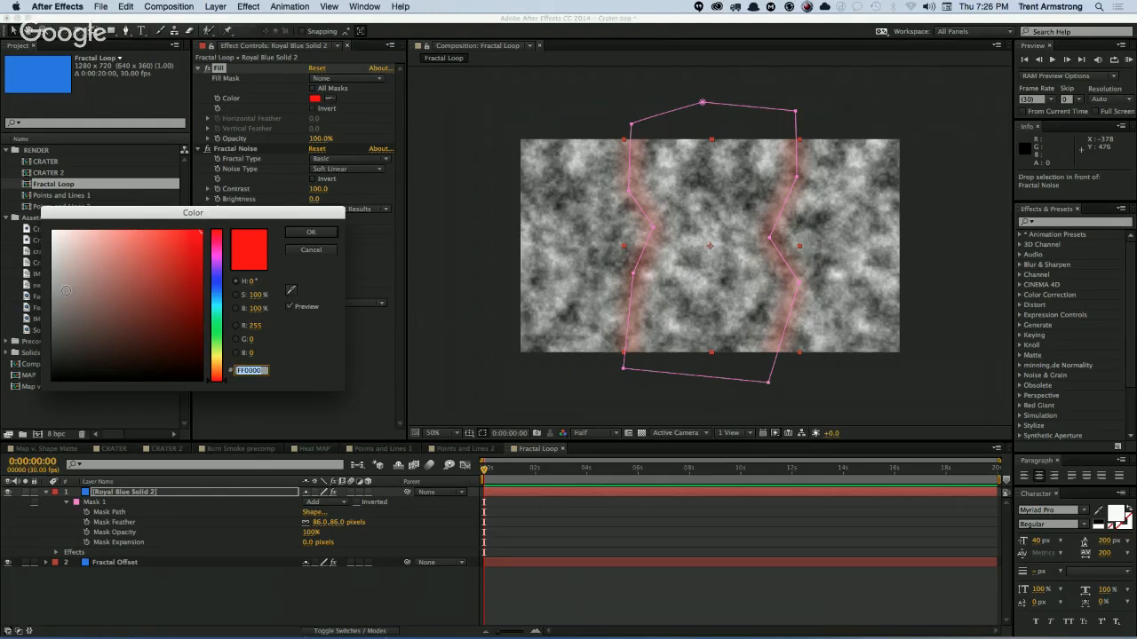
drag(66, 290, 41, 325)
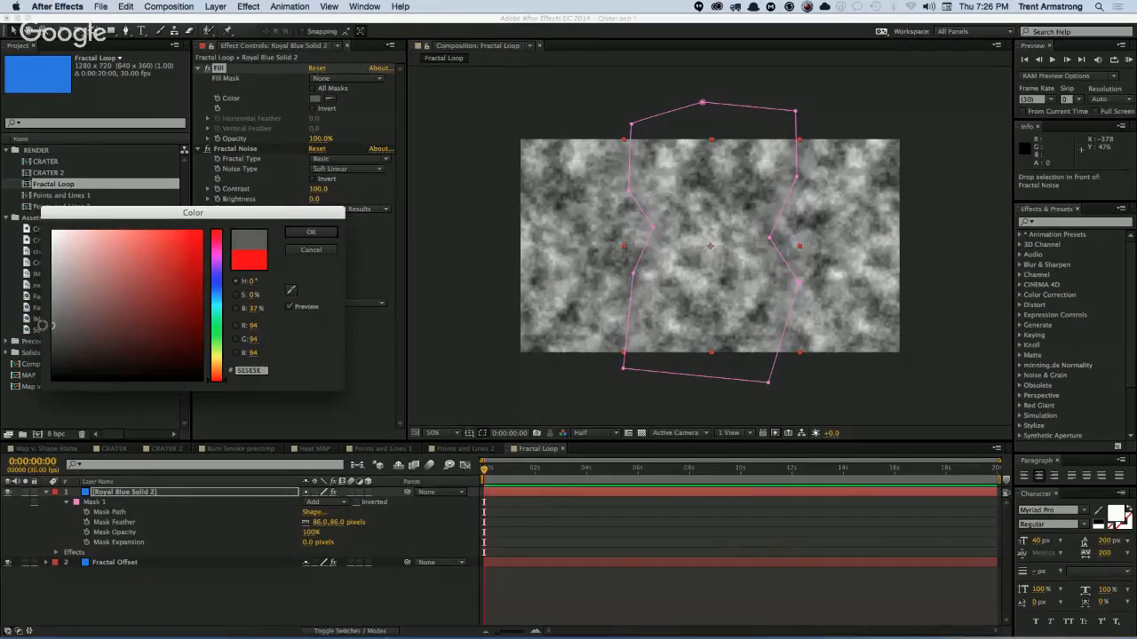
click(311, 232)
click(256, 598)
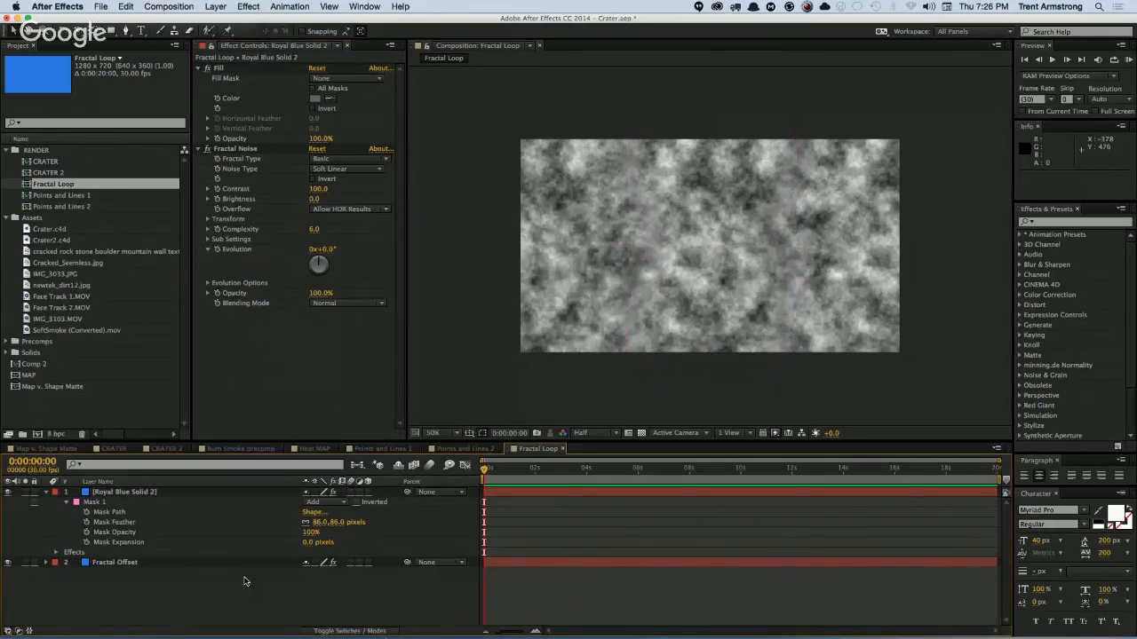
Step: Collapse the upper noise layer's properties and rename that layer Fractal Band Aid
click(45, 491)
click(119, 503)
click(122, 492)
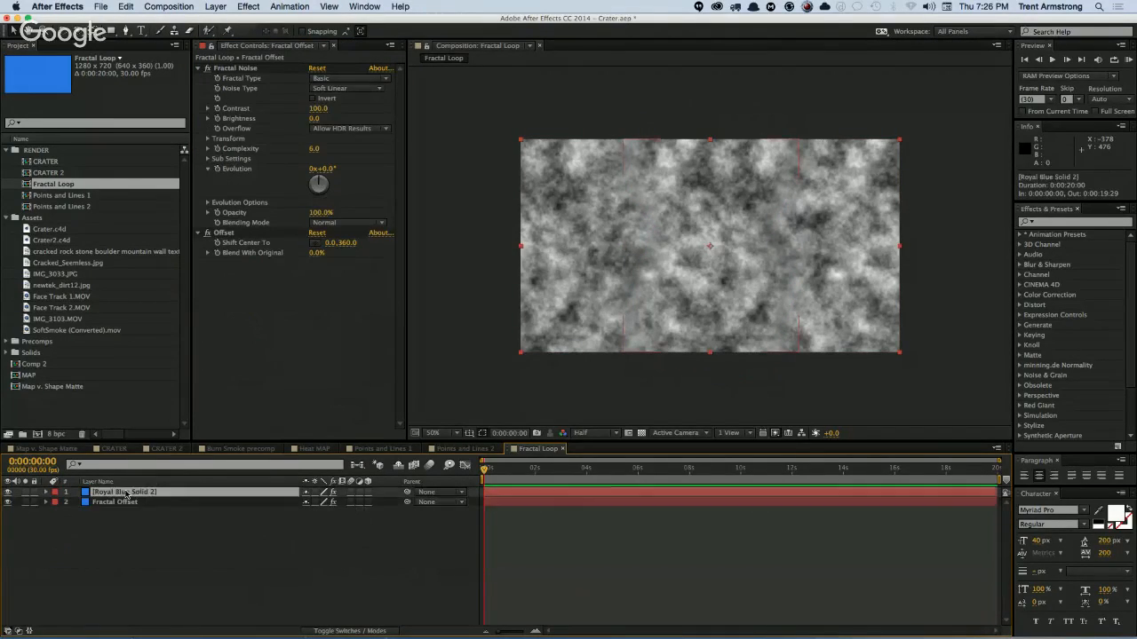
key(Return)
text(Fract)
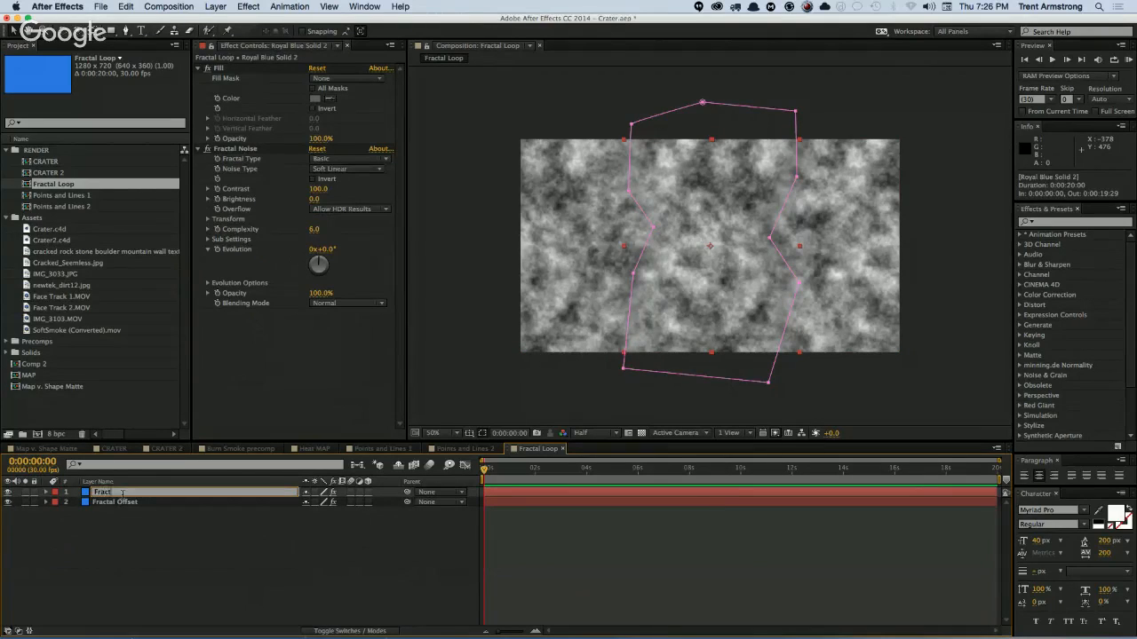
text(al Band Aid)
key(Return)
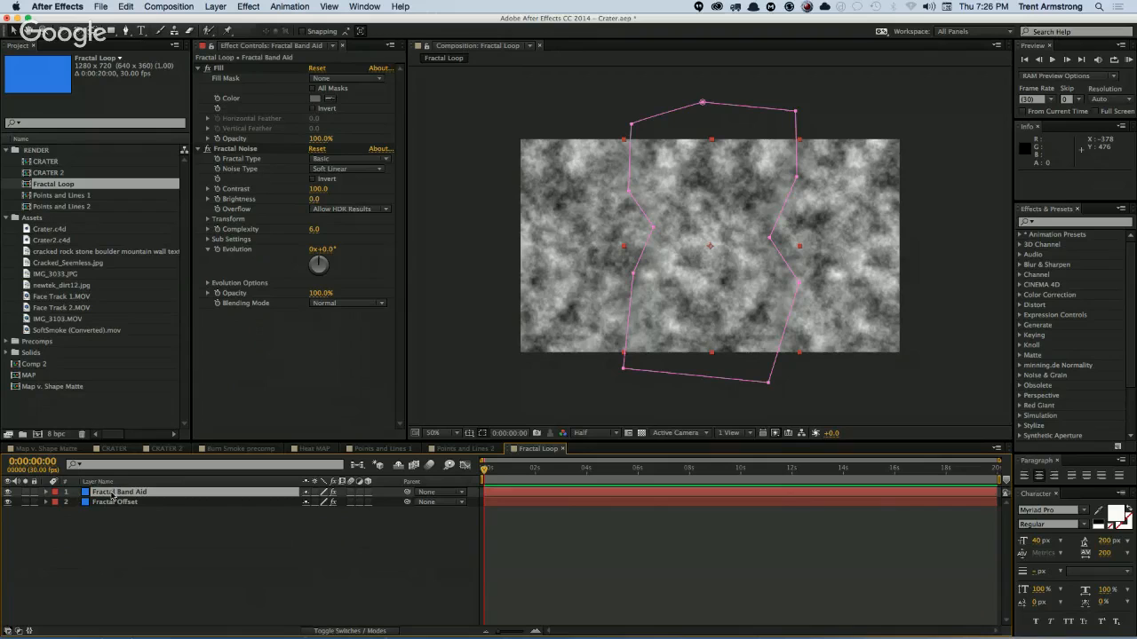
Step: Duplicate the Fractal Offset layer, leaving only one Fractal Band Aid layer in the composition
key(super+d)
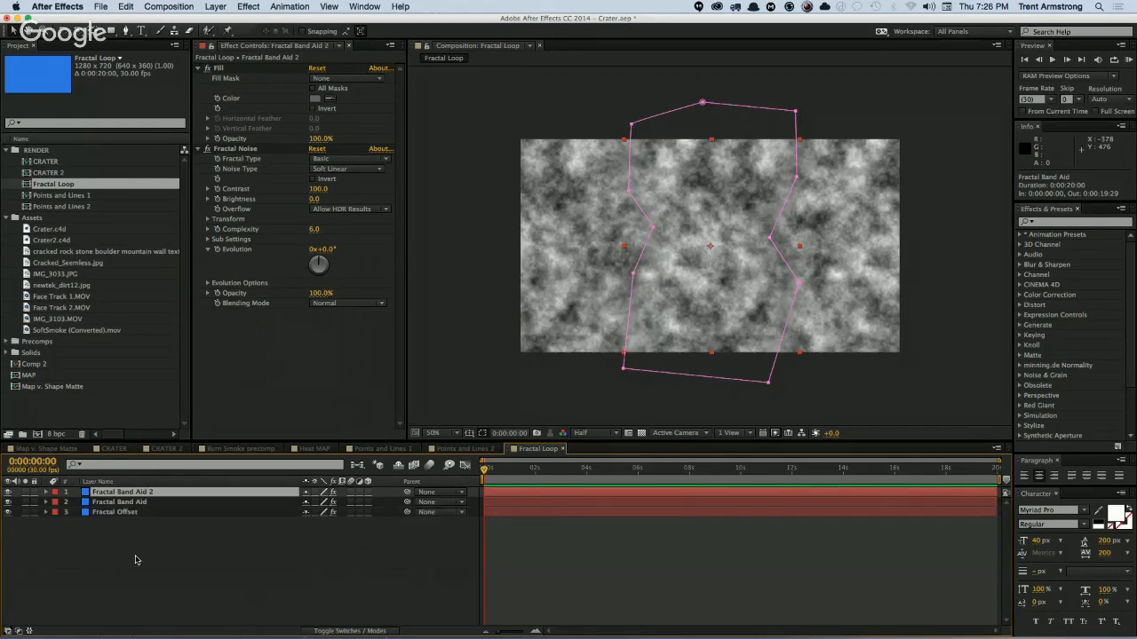
key(Delete)
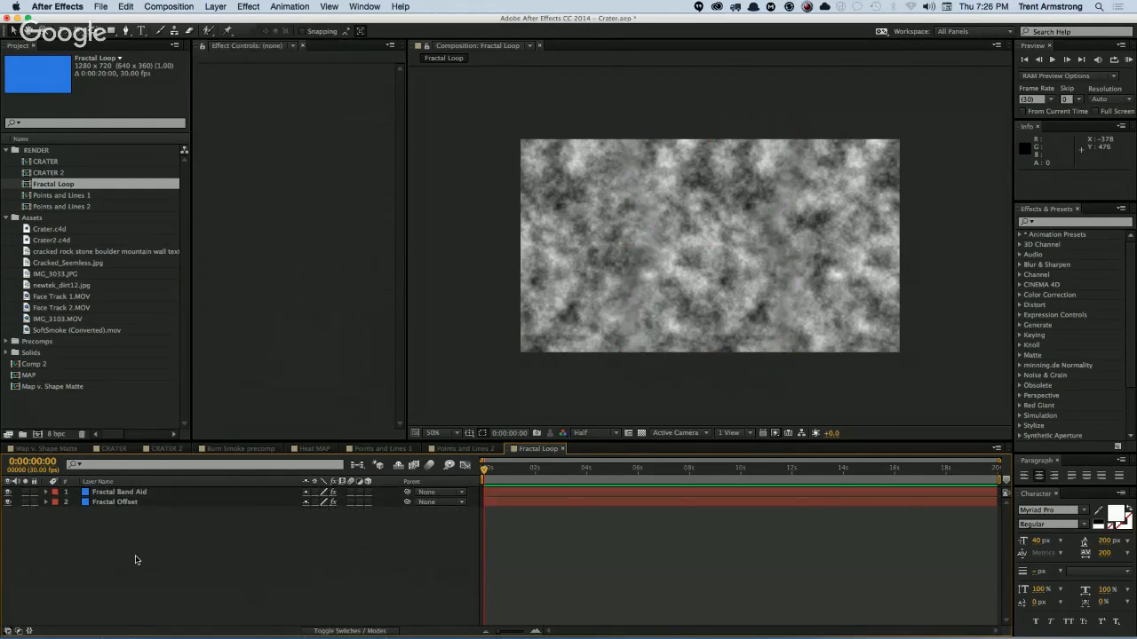
key(super+Down)
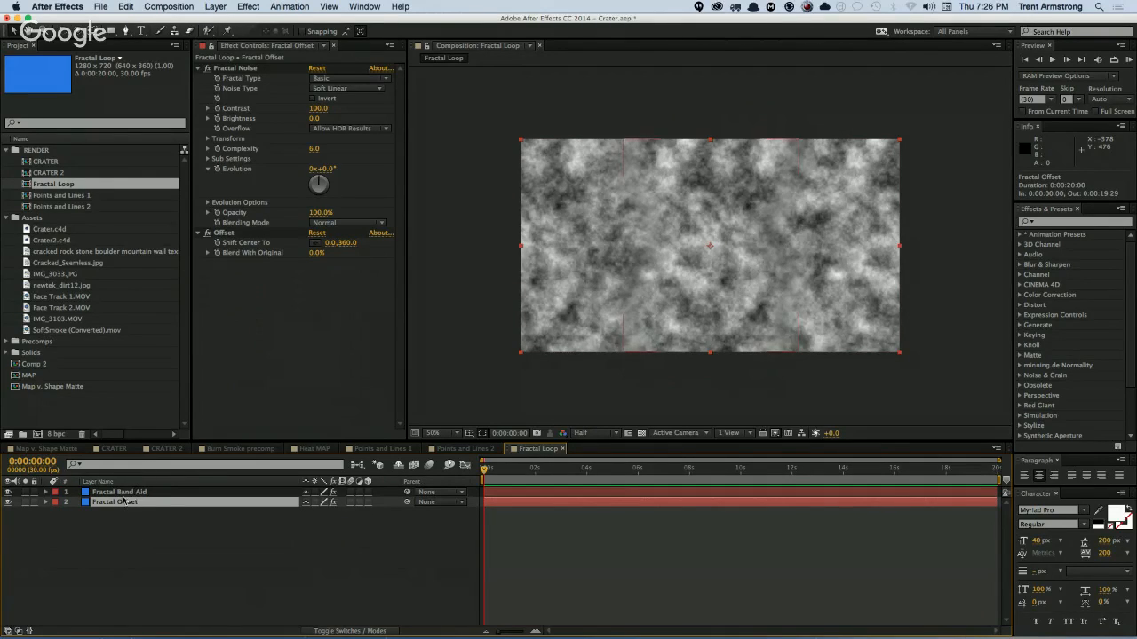
key(super+d)
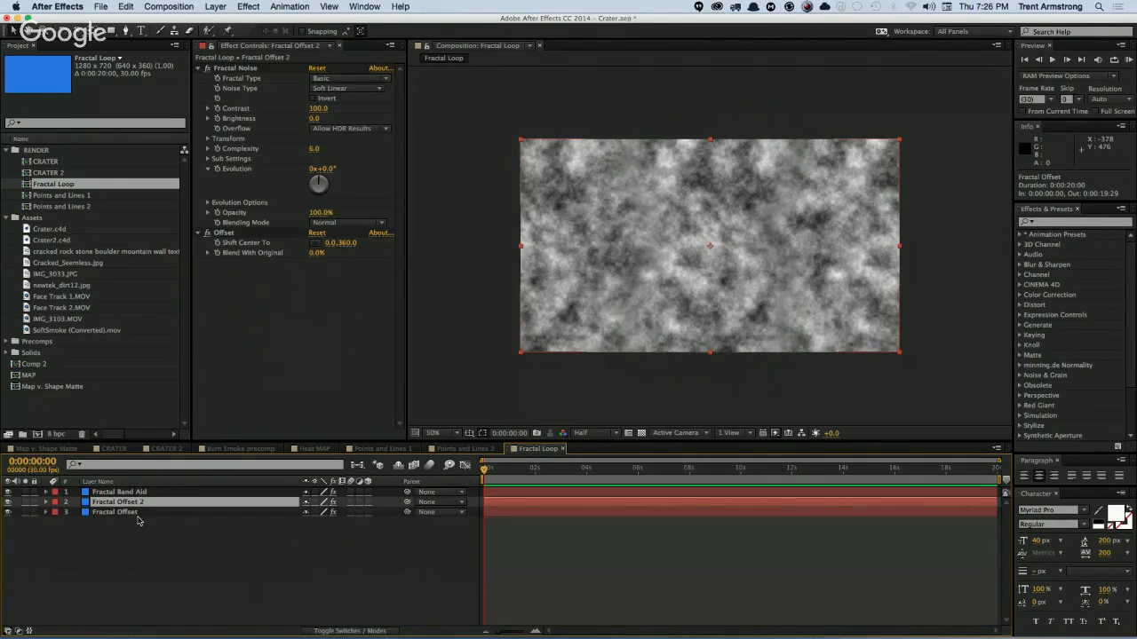
Step: Rename the duplicated Fractal Offset layer to Offset and move it to the top of the layer stack
key(Return)
key(Right)
key(BackSpace)
key(BackSpace)
key(alt+shift+Right)
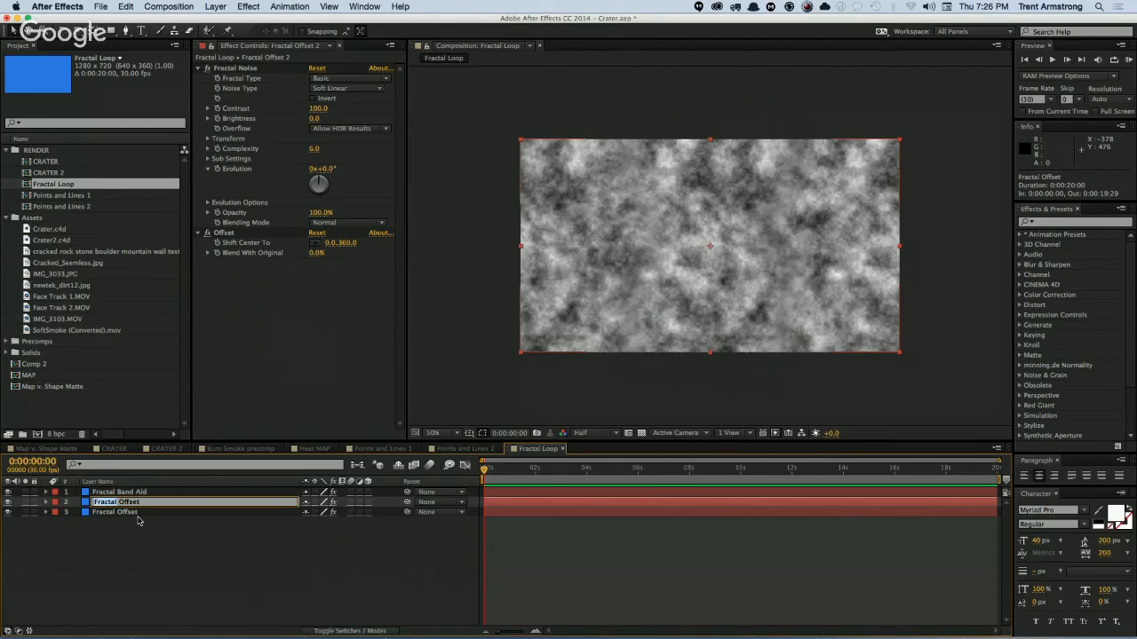
key(BackSpace)
key(Delete)
key(Return)
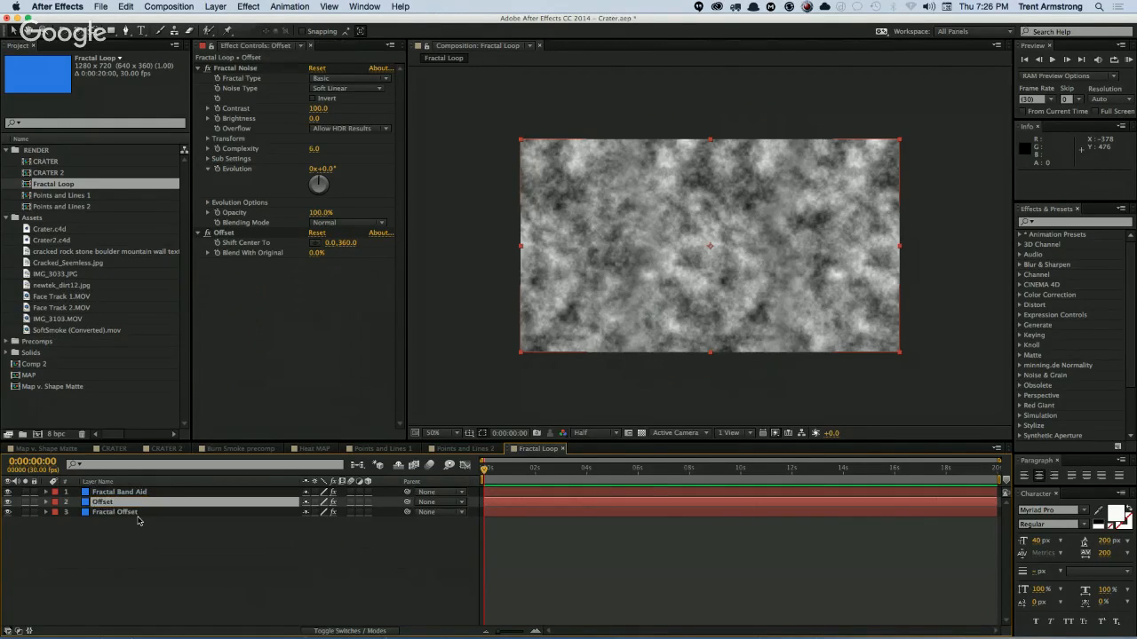
key(super+shift+bracketright)
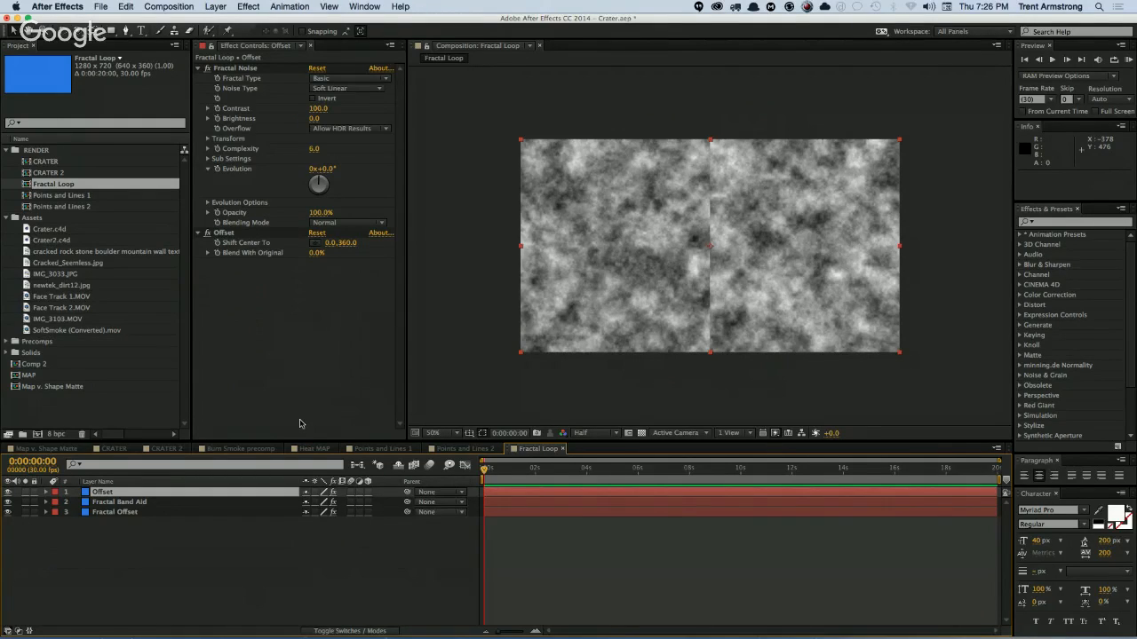
Step: Turn the Offset layer into an adjustment layer and remove its Fractal Noise effect, keeping only the Offset effect
click(359, 492)
click(359, 492)
click(253, 69)
key(Delete)
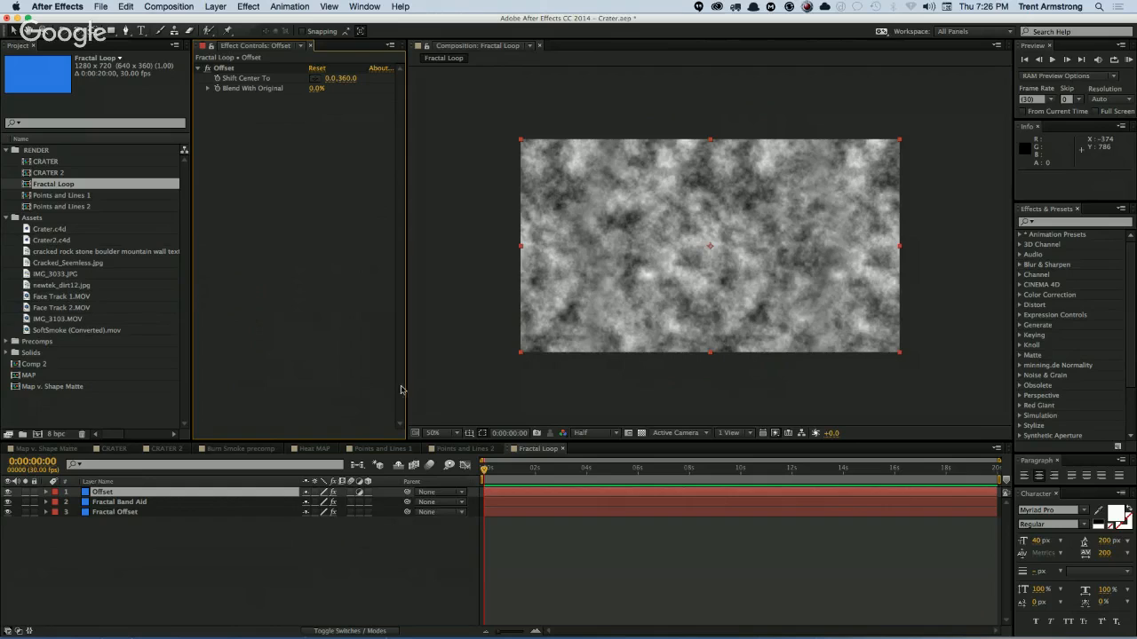
Step: Test the tiling by shifting the Offset effect's horizontal Shift Center To value, and set it back to 0
click(224, 68)
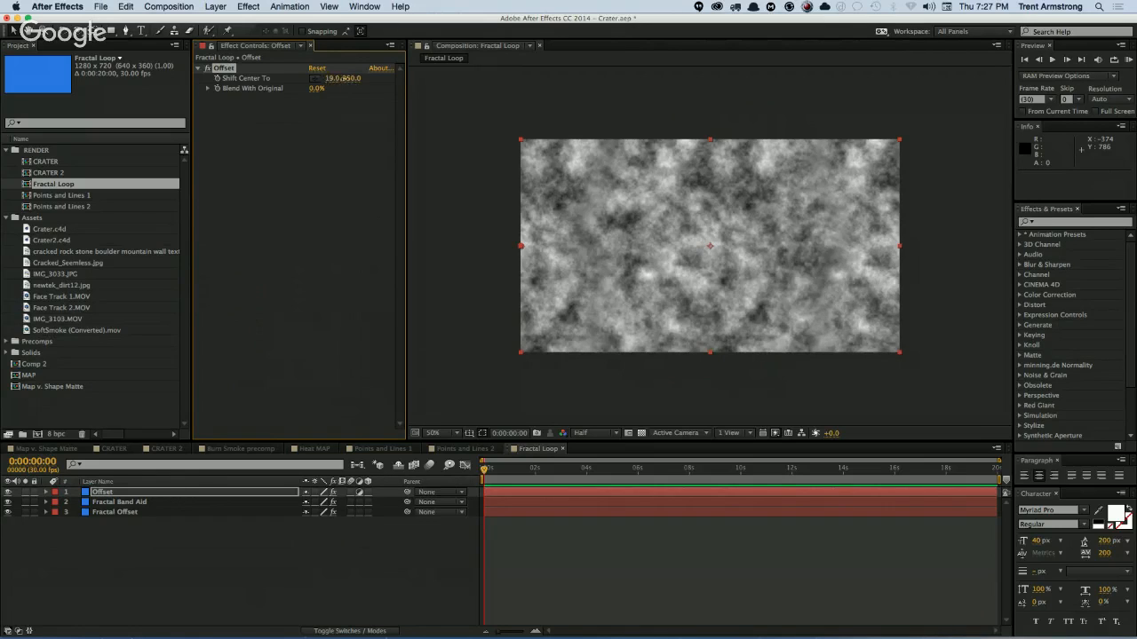
drag(328, 78, 293, 205)
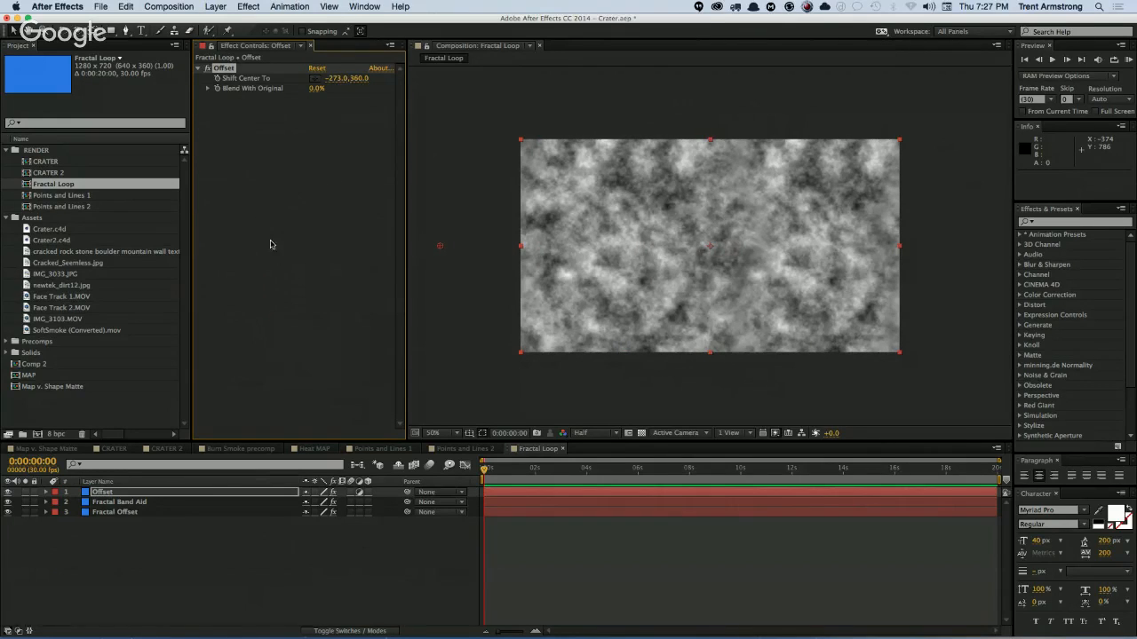
click(335, 78)
text(0)
key(Return)
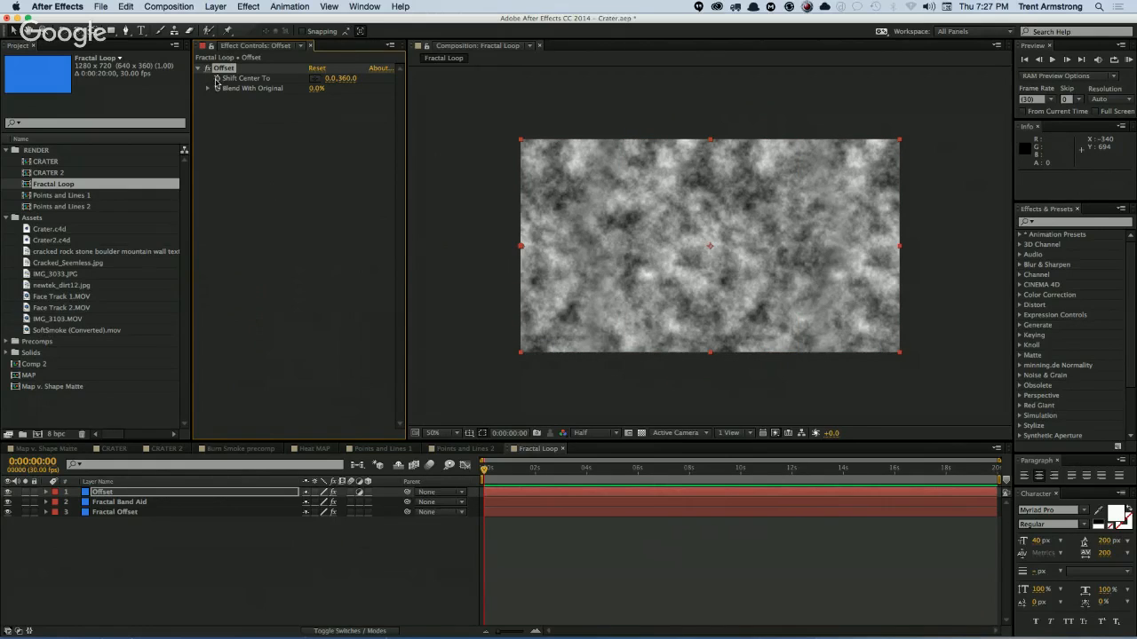
Step: Add a two-line expression to the Offset layer's Shift Center To: t = (width / thisComp.duration) * time; [t, 0] + value
alt+click(217, 79)
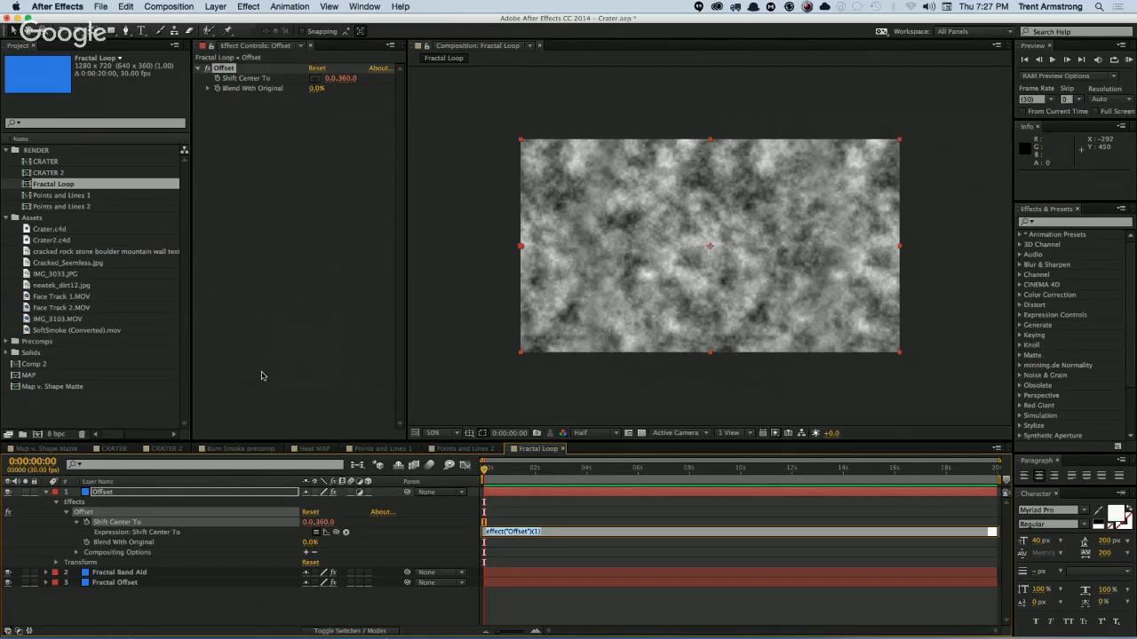
text(0)
text(me)
text((width))
key(Left)
text(/ thisComp.duration)
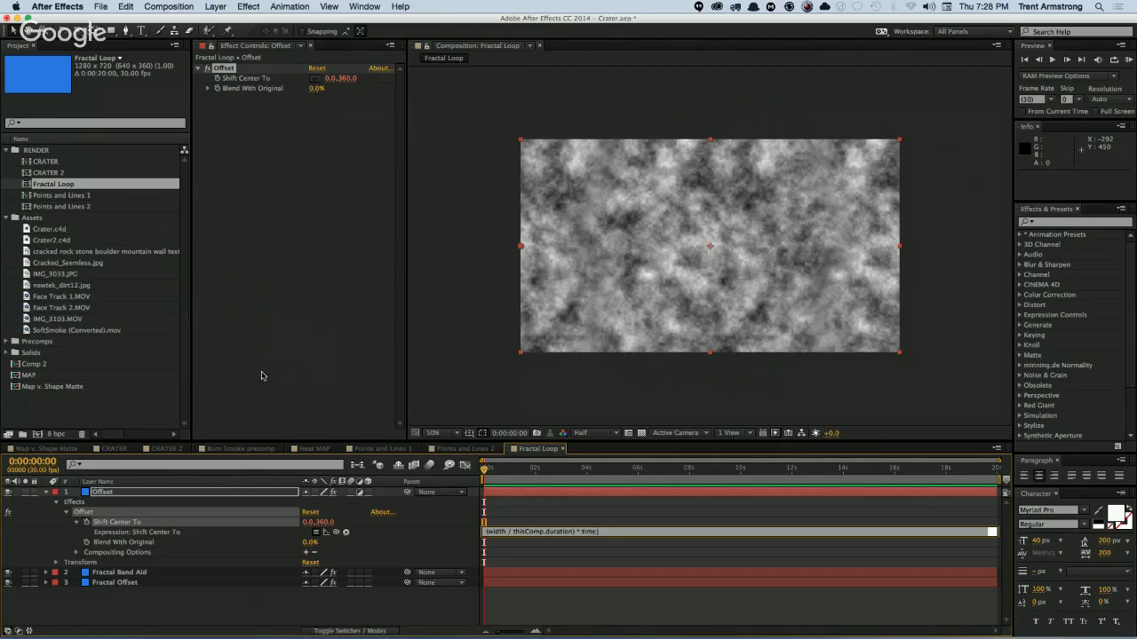
text(r =)
key(Return)
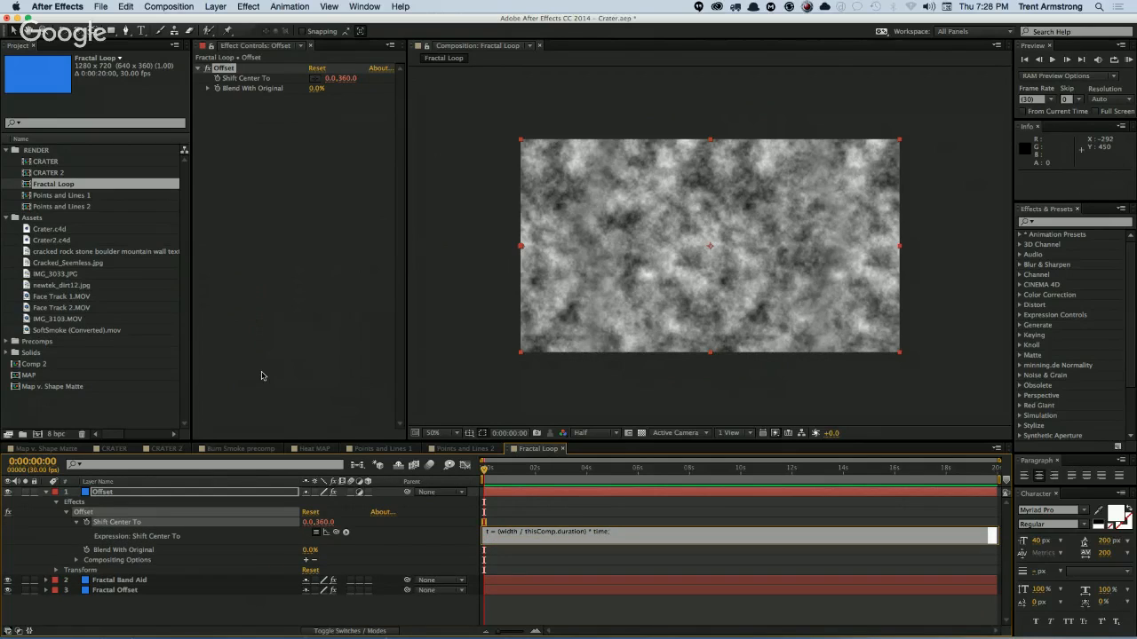
text([)
text(t, 0] + va)
key(comma)
key(comma)
key(comma)
key(comma)
key(comma)
key(comma)
key(comma)
key(comma)
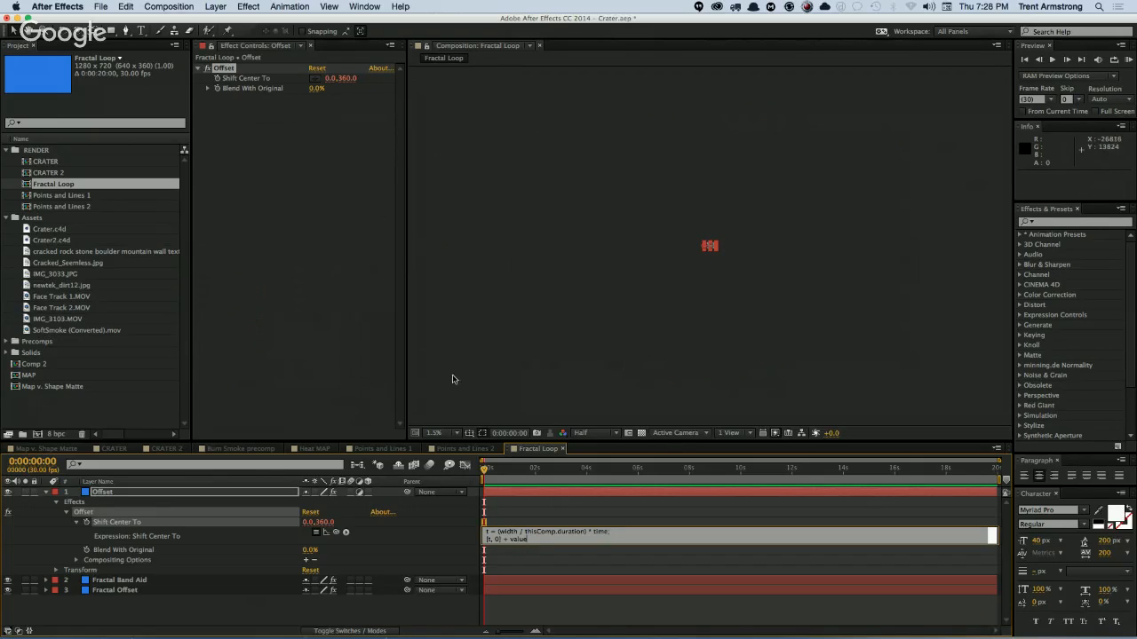
key(period)
key(period)
key(period)
key(period)
key(period)
key(period)
key(period)
key(period)
key(period)
key(period)
key(period)
key(period)
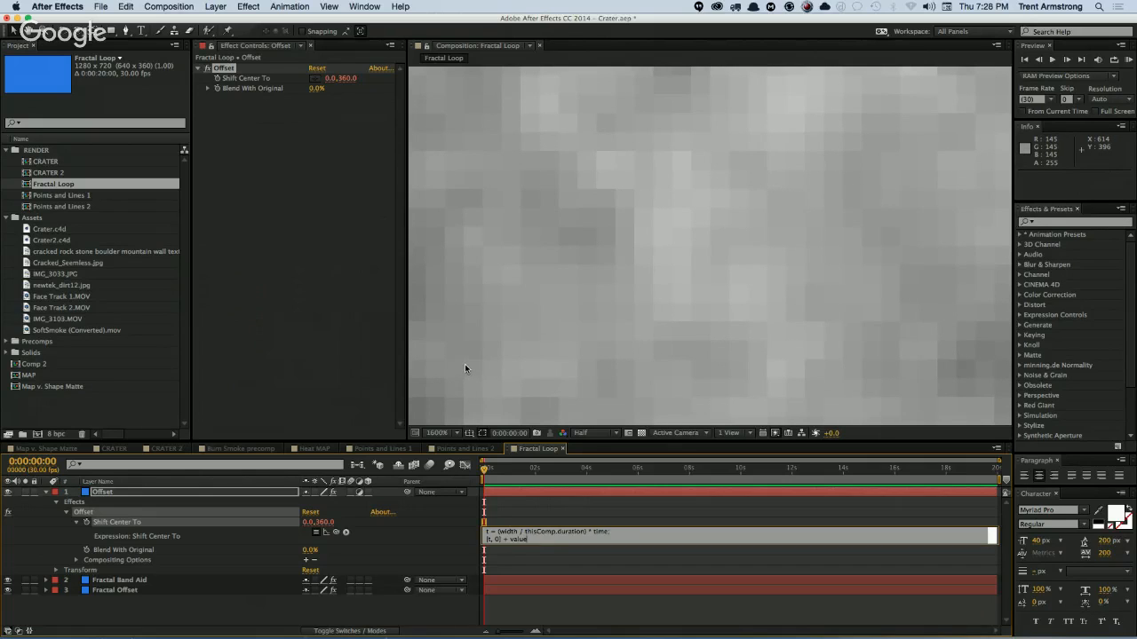
text(,,)
key(comma)
key(comma)
key(comma)
key(comma)
key(comma)
key(comma)
key(comma)
key(comma)
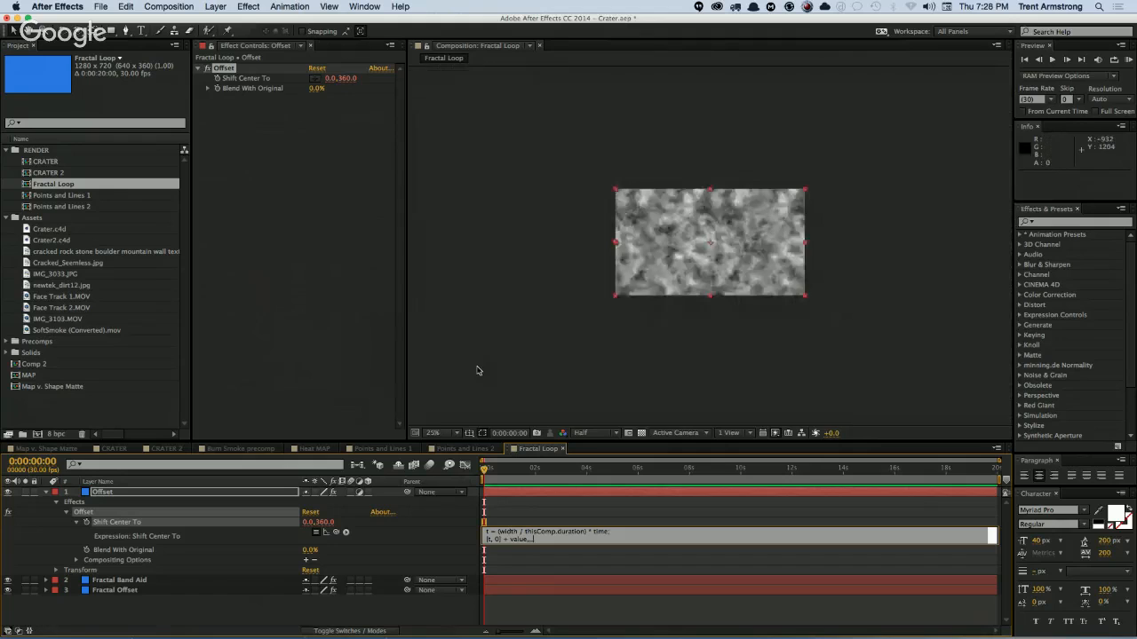
key(period)
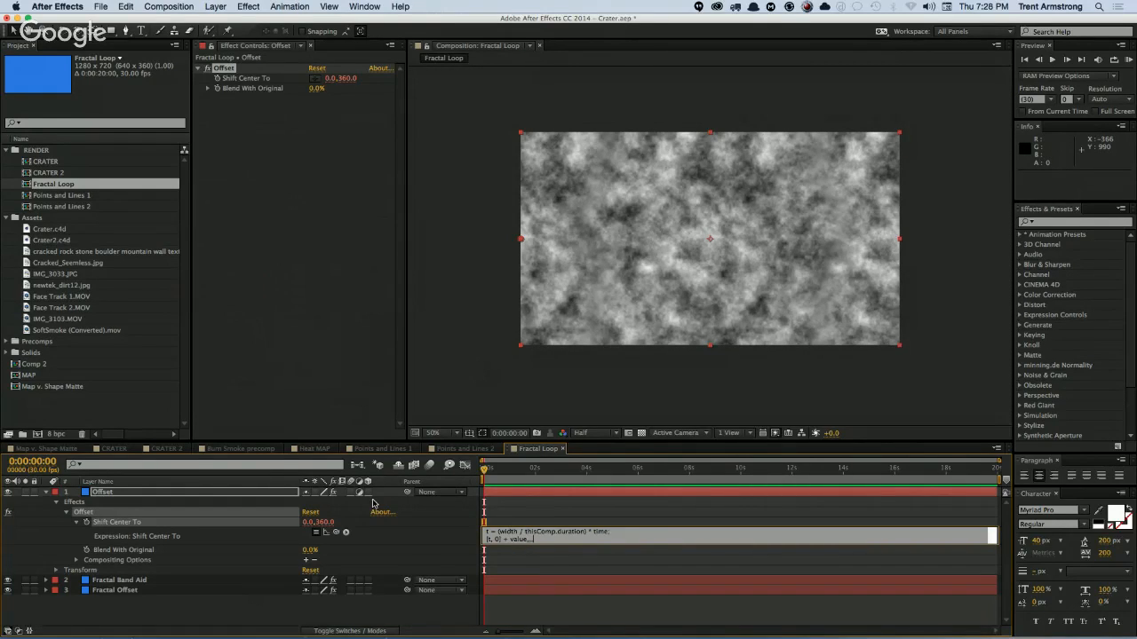
key(BackSpace)
key(BackSpace)
Step: Check both lines of the Shift Center To expression, commit it and deselect the Offset layer
drag(588, 531, 608, 531)
click(612, 532)
drag(485, 540, 500, 539)
click(503, 537)
key(KP_Enter)
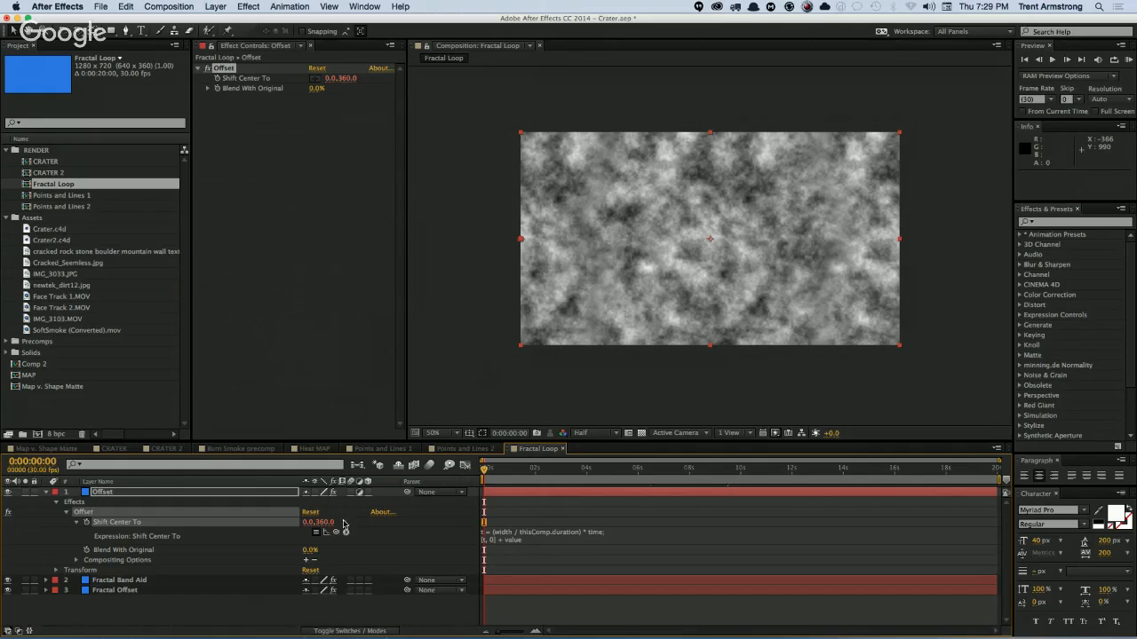
click(308, 523)
click(461, 516)
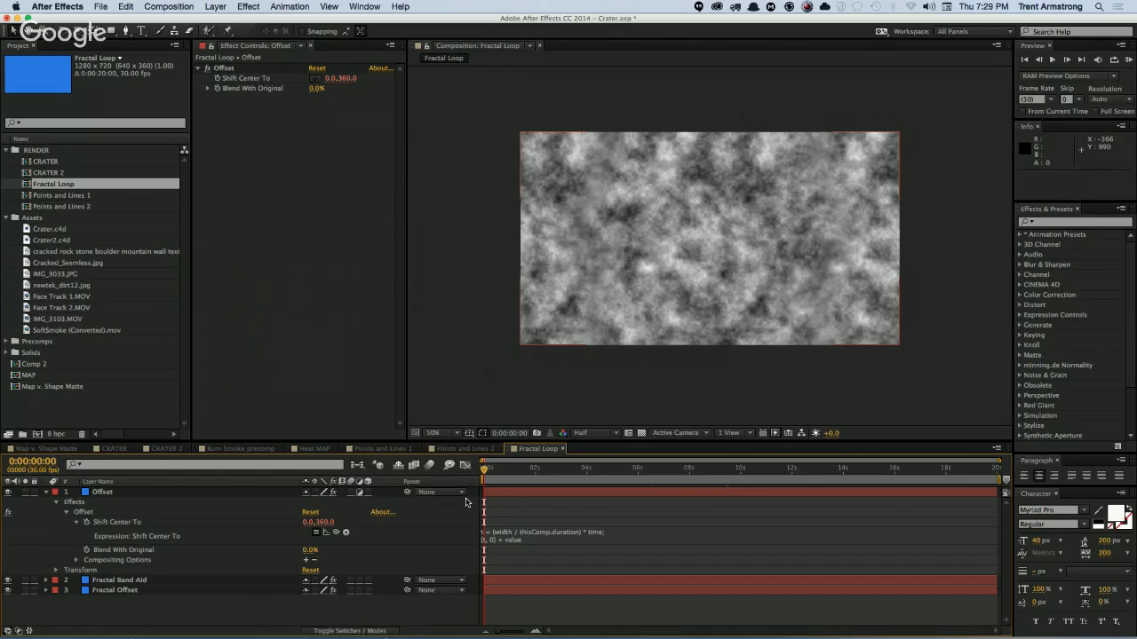
Step: Preview the Fractal Loop animation and compare the composition's last frame with its first
key(KP_0)
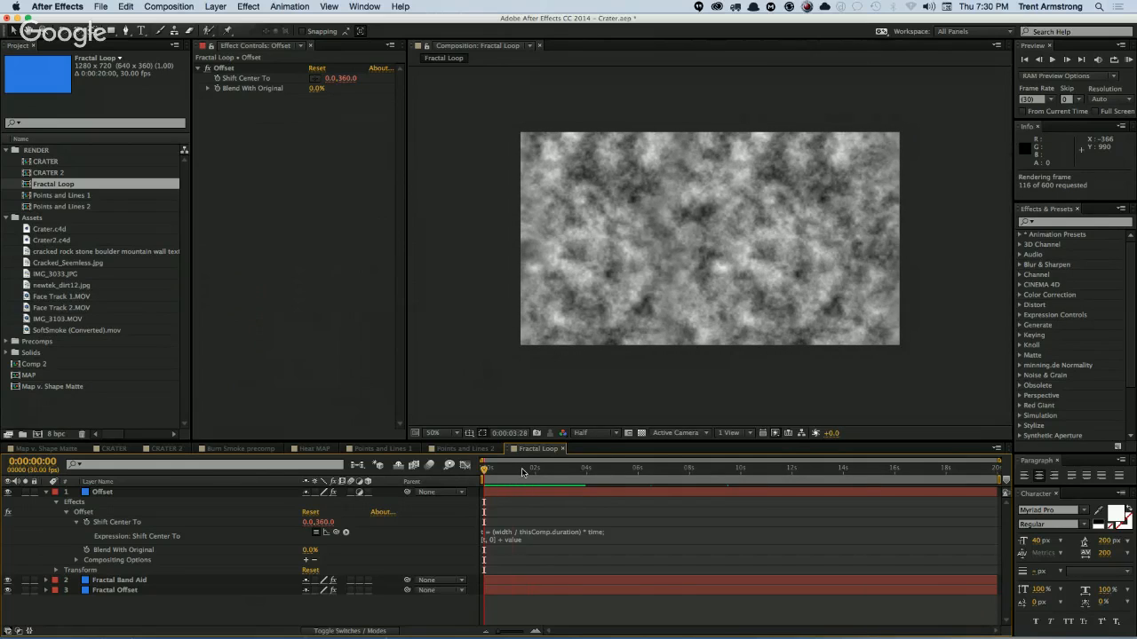
key(space)
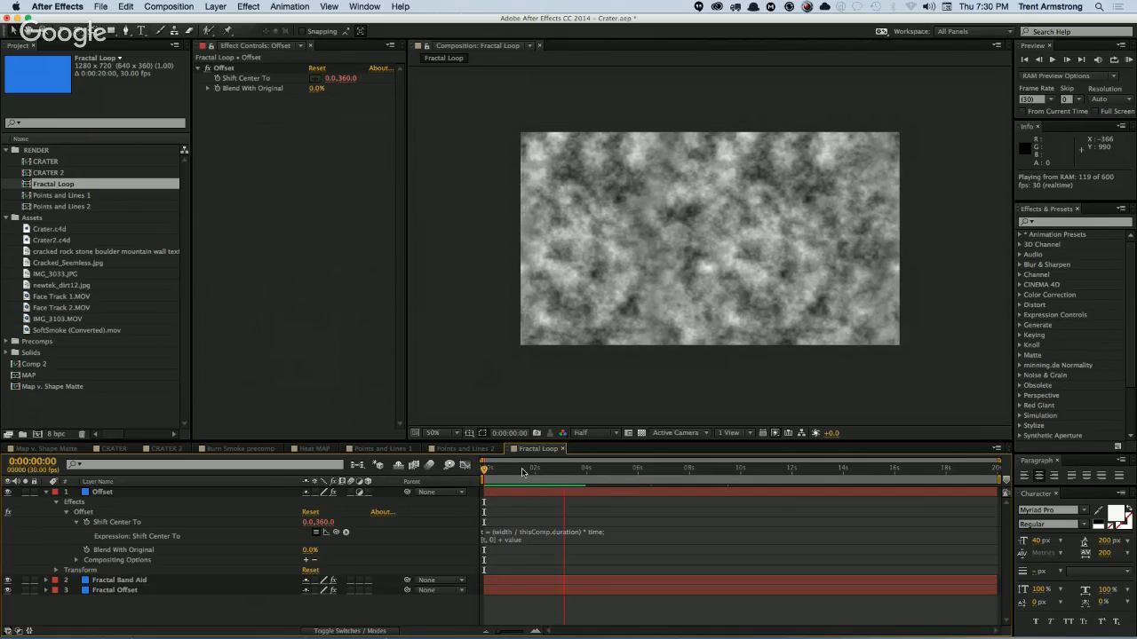
key(space)
key(End)
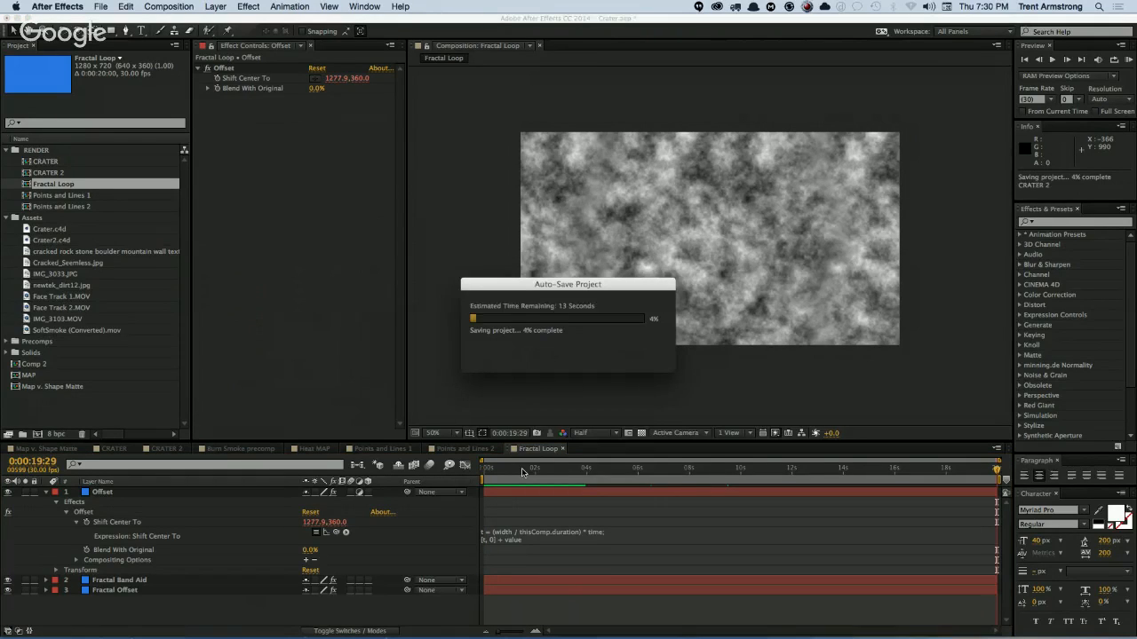
key(Home)
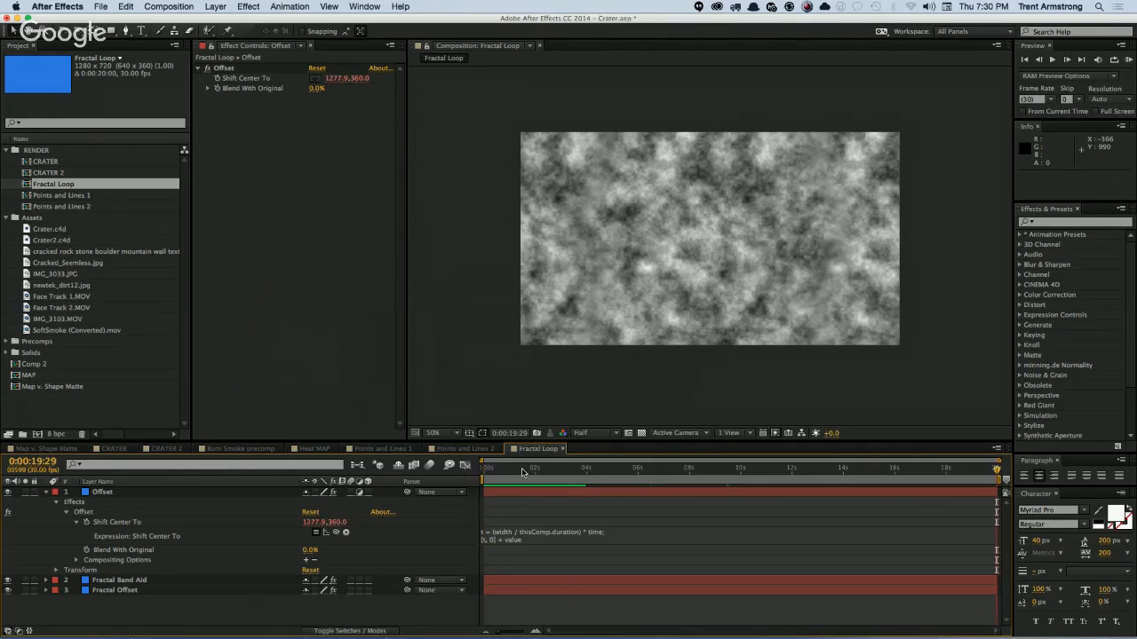
key(space)
key(space)
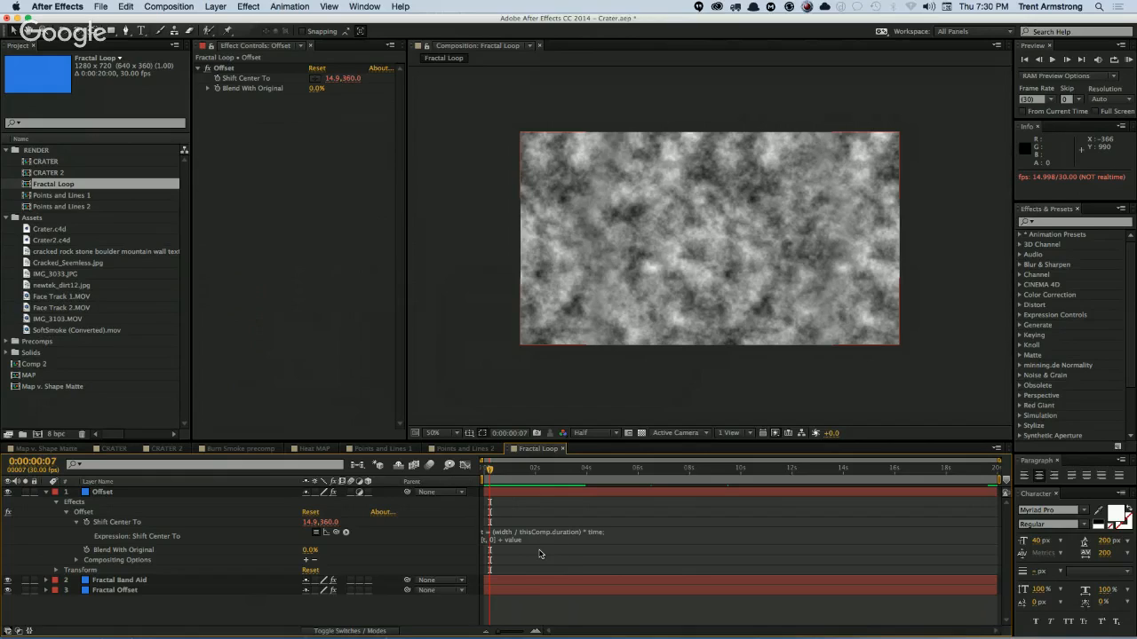
Step: Reveal the Offset layer's Shift Center To expression for review, leave it as is and collapse the layer again
click(45, 493)
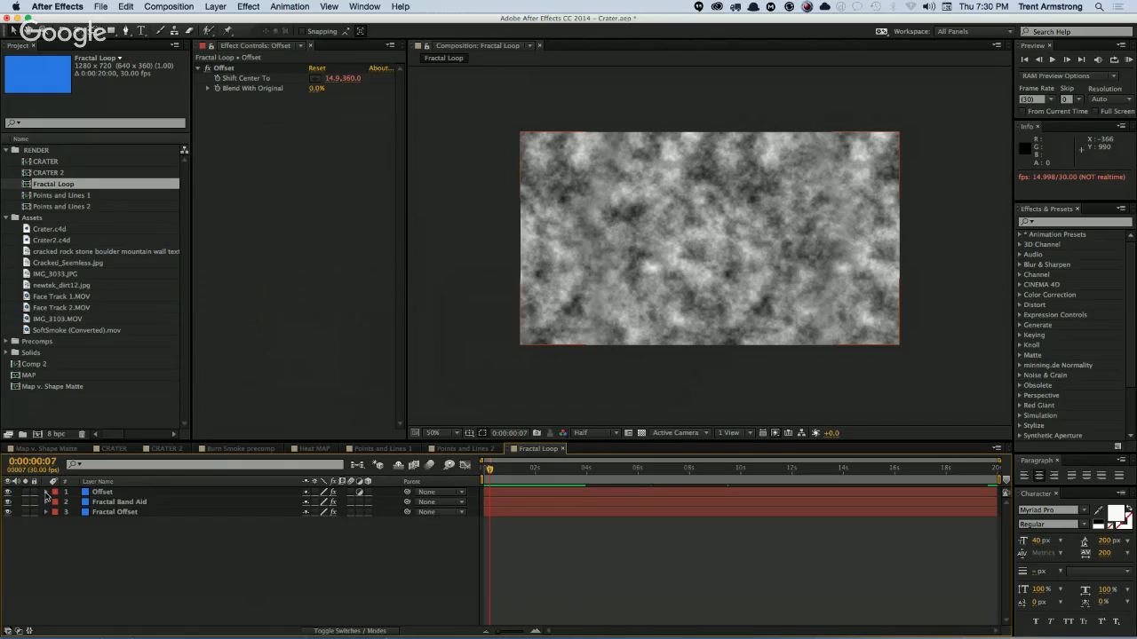
click(105, 494)
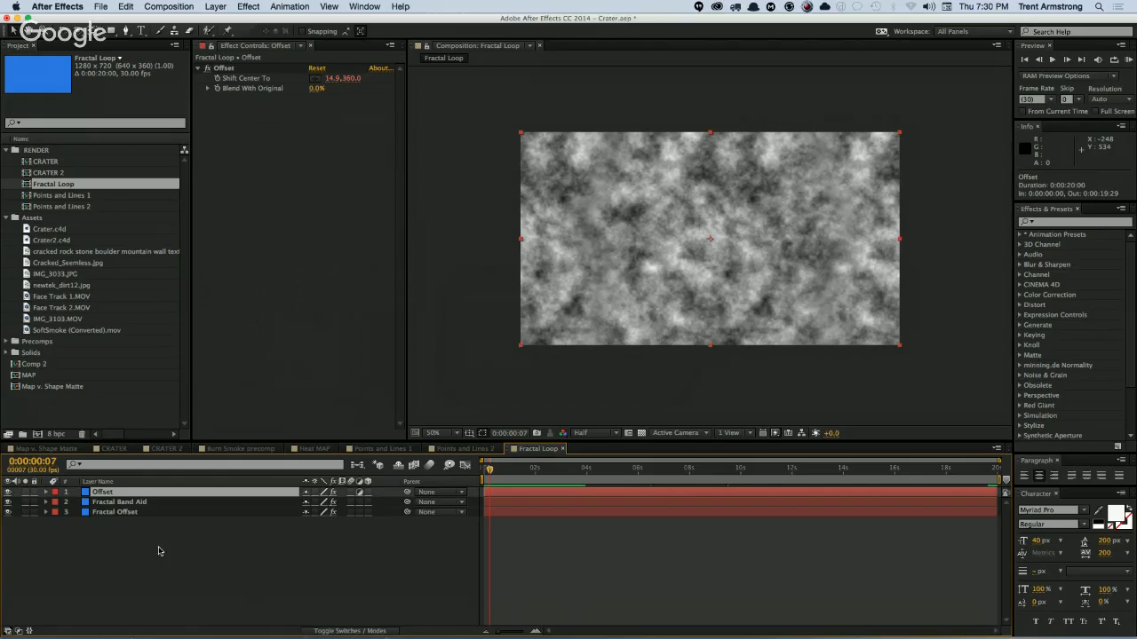
key(e)
key(e)
click(619, 524)
click(618, 523)
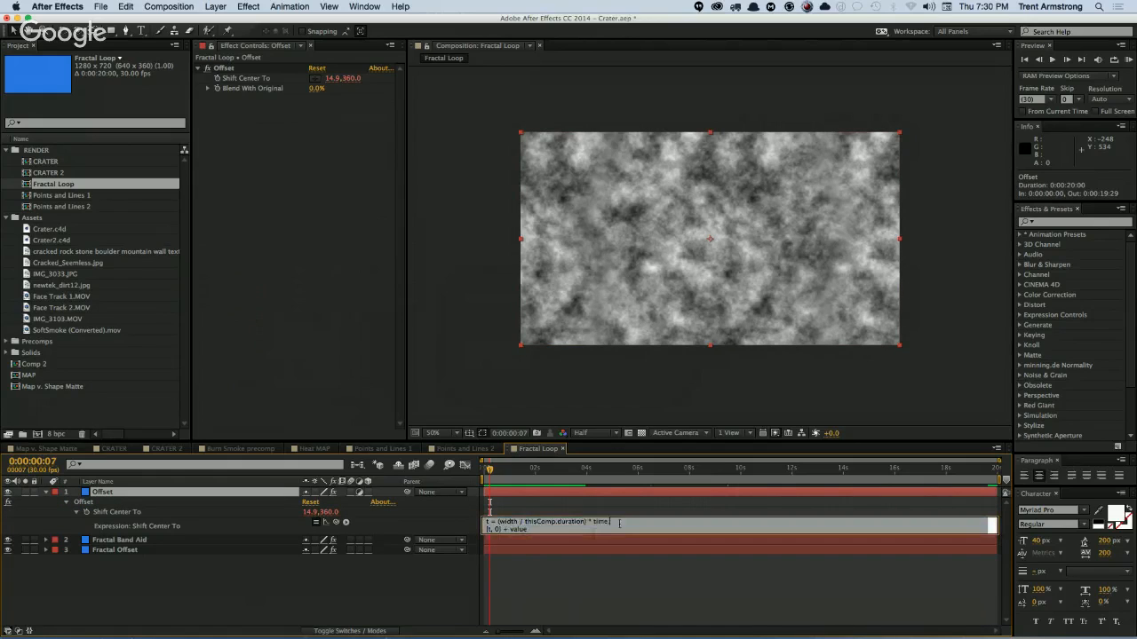
click(302, 592)
click(45, 491)
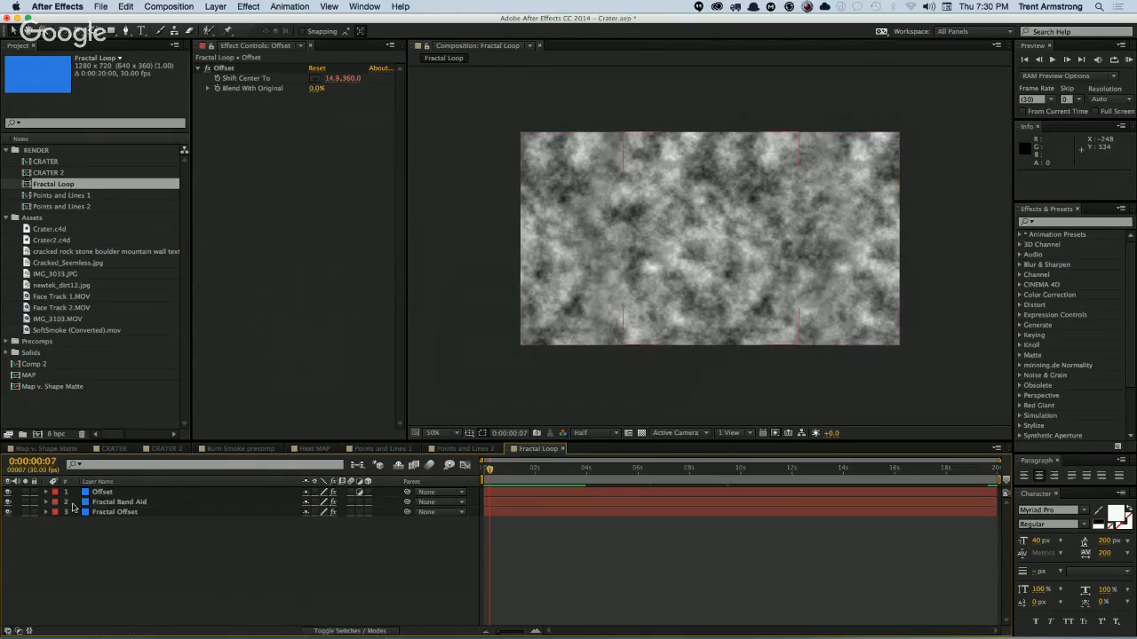
Step: Turn on Cycle Evolution for the Fractal Offset layer's Fractal Noise and set its cycle to 2 revolutions
click(125, 513)
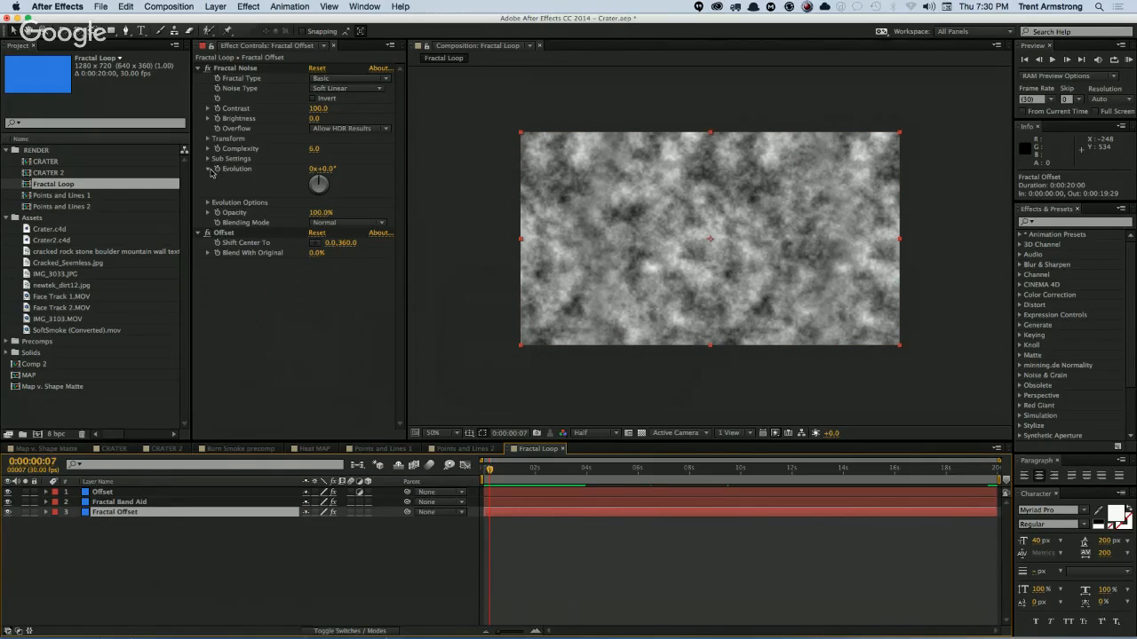
click(208, 204)
click(313, 212)
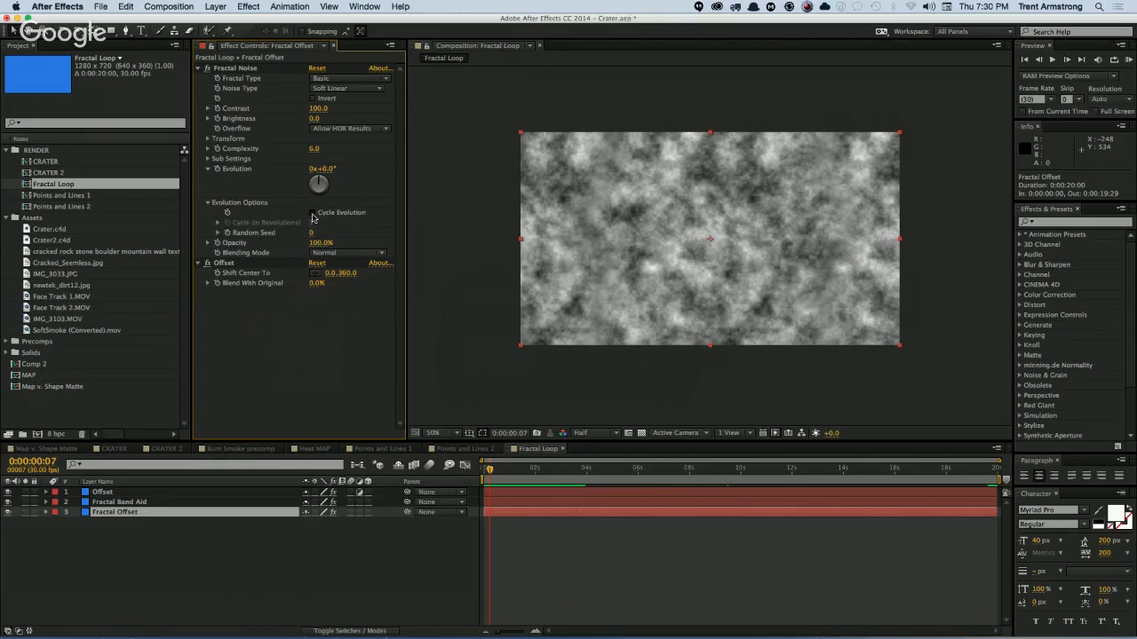
click(322, 229)
text(2)
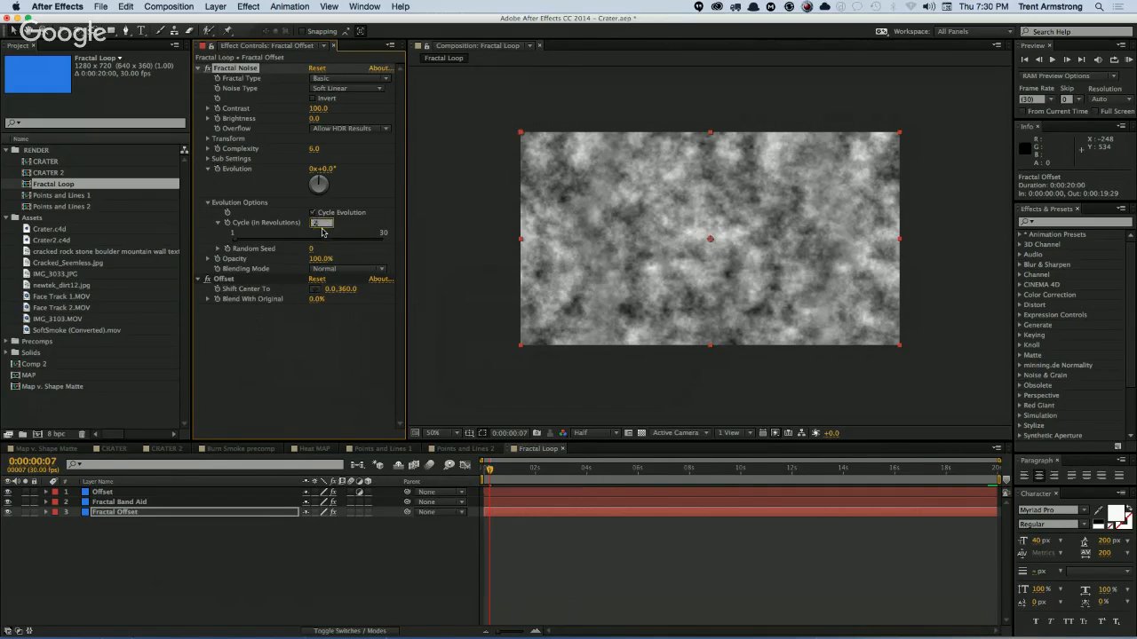
key(Return)
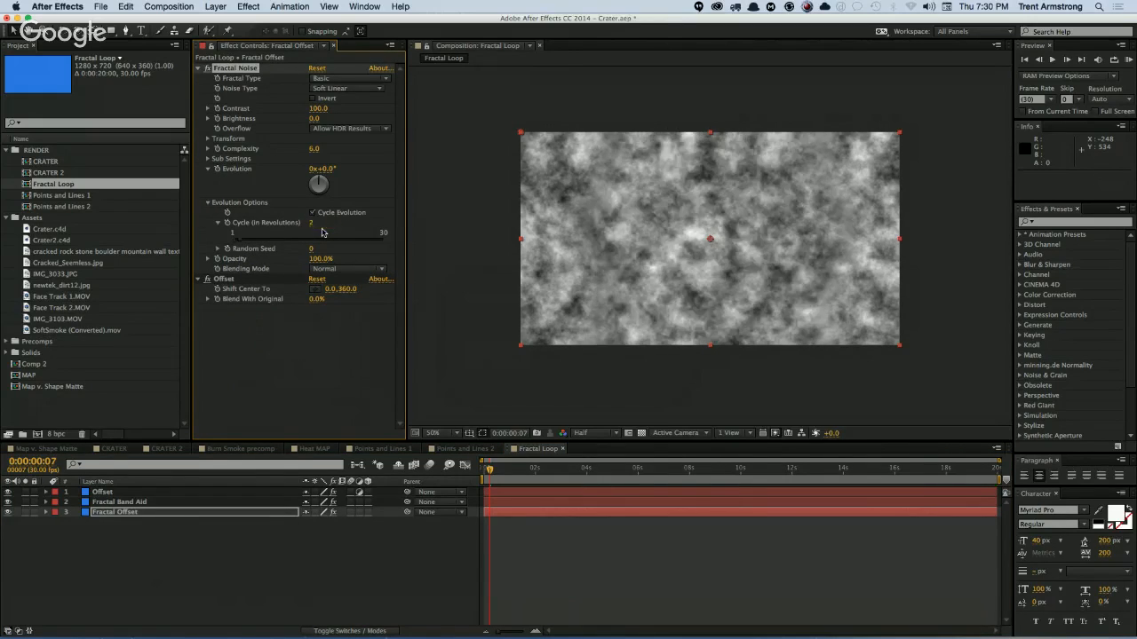
Step: Add the expression t = (width / thisComp.duration) * time; to the Fractal Offset layer's Evolution
alt+click(217, 169)
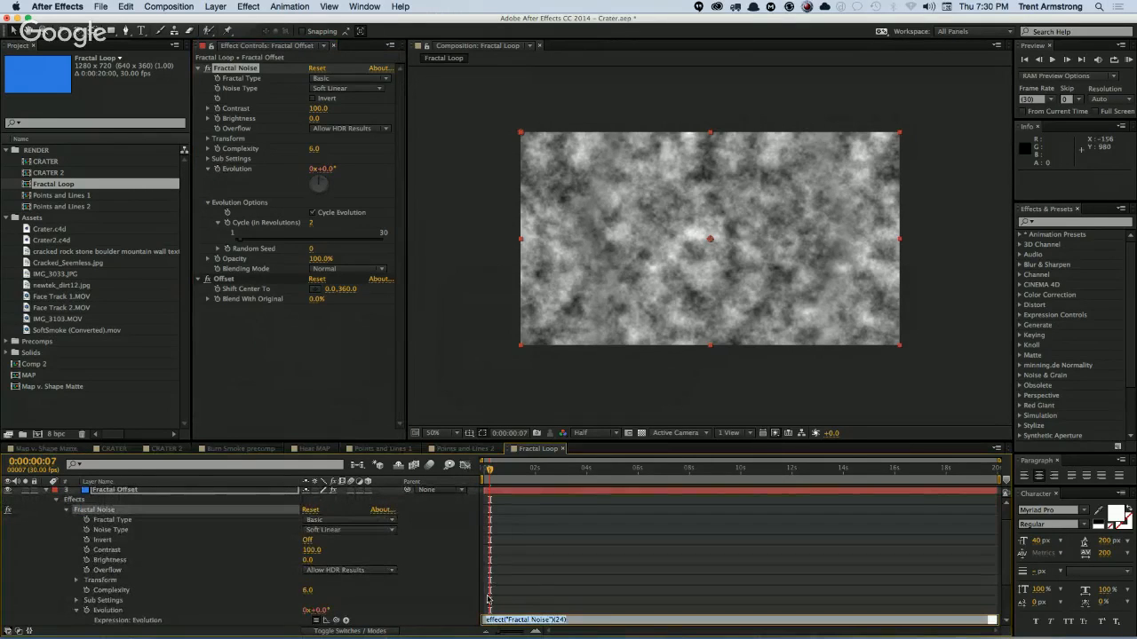
text(t = (width / thisComp.duration) * time;)
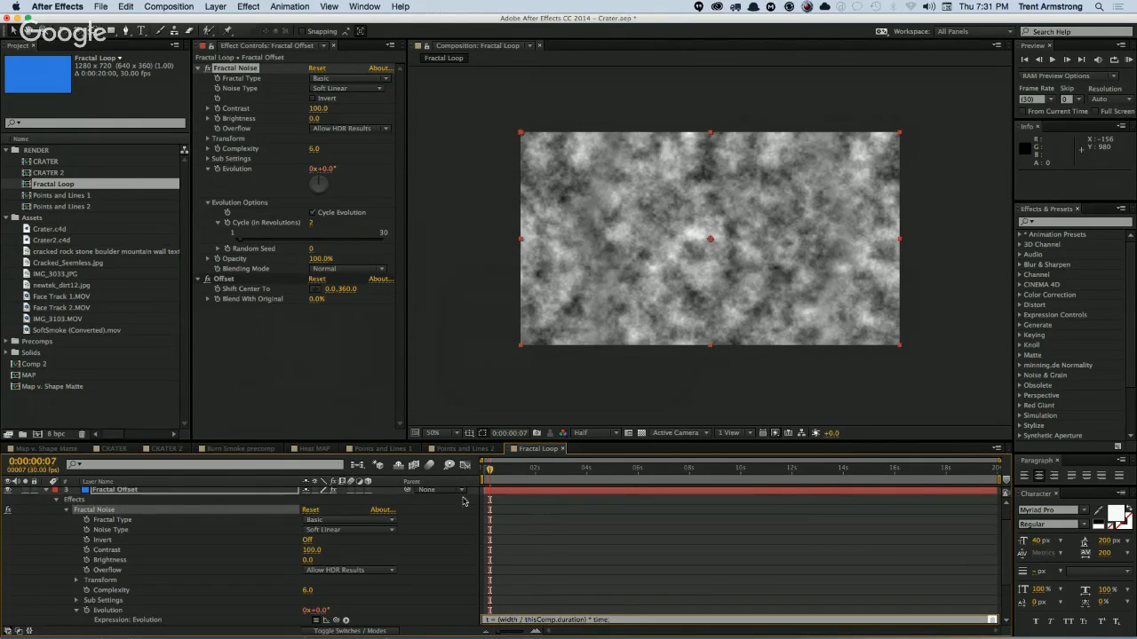
key(KP_Enter)
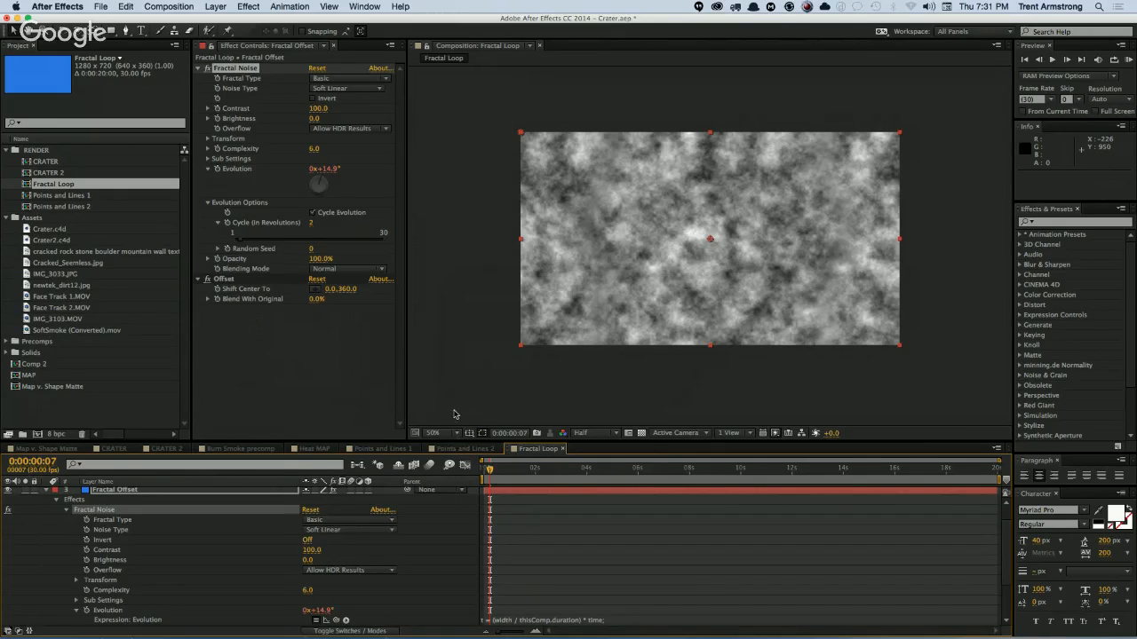
Step: Enlarge the timeline area and rewrite the Evolution expression as two lines: t = (720 / 10) * time; and t % 720
drag(455, 441, 456, 362)
click(622, 566)
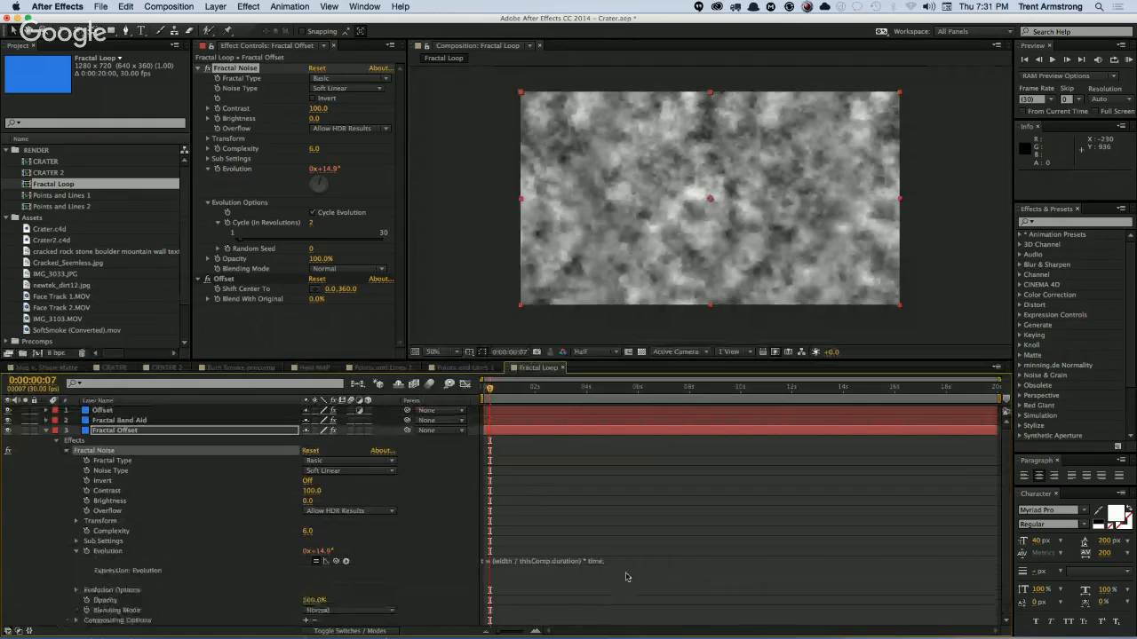
key(Return)
text([)
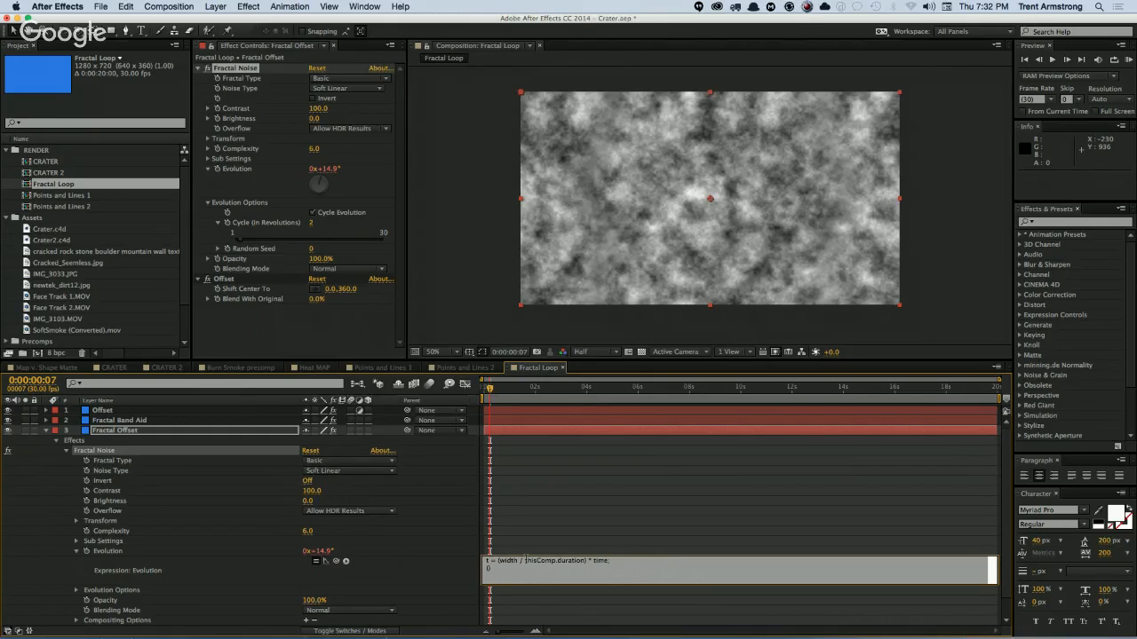
text(720))
text(10))
text( * time)
drag(541, 569, 604, 561)
key(BackSpace)
text((720 / 10) * time)
text(3)
key(BackSpace)
text(720)
key(KP_Enter)
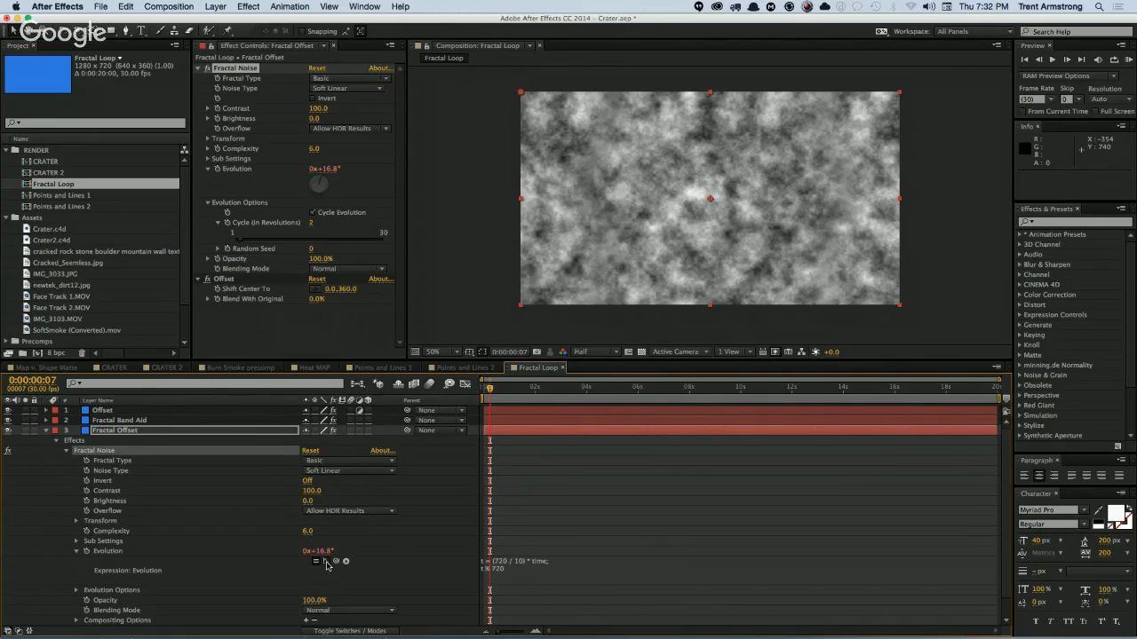
Step: Examine the Evolution expression's value graph over the composition's duration, return the time to 0:00:00:00 and restore the layer view
click(464, 384)
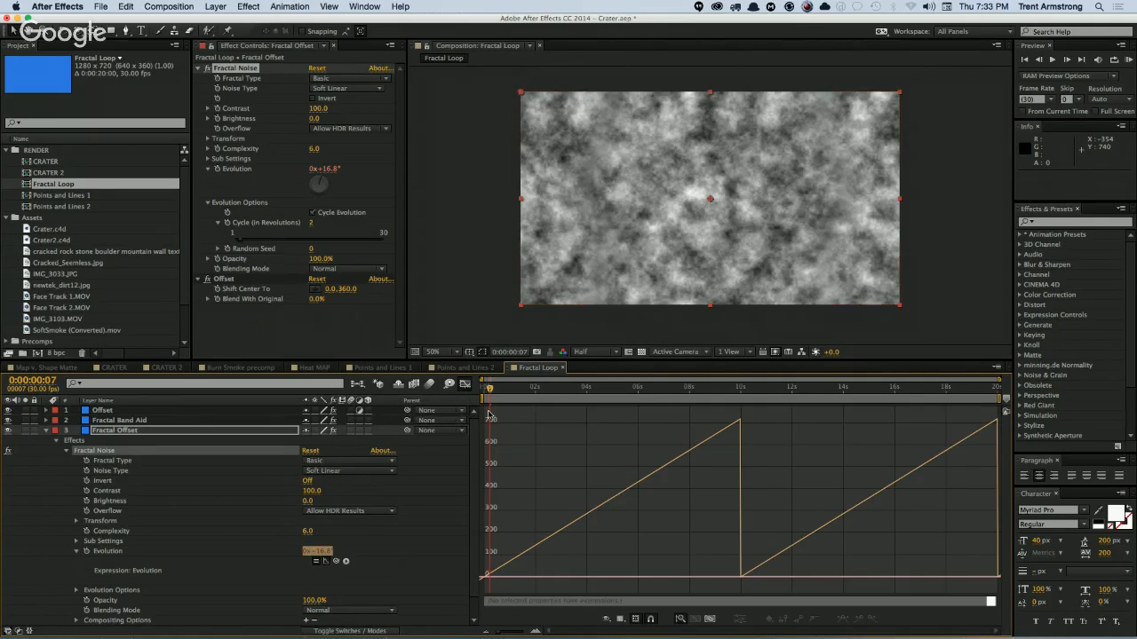
drag(490, 390, 373, 533)
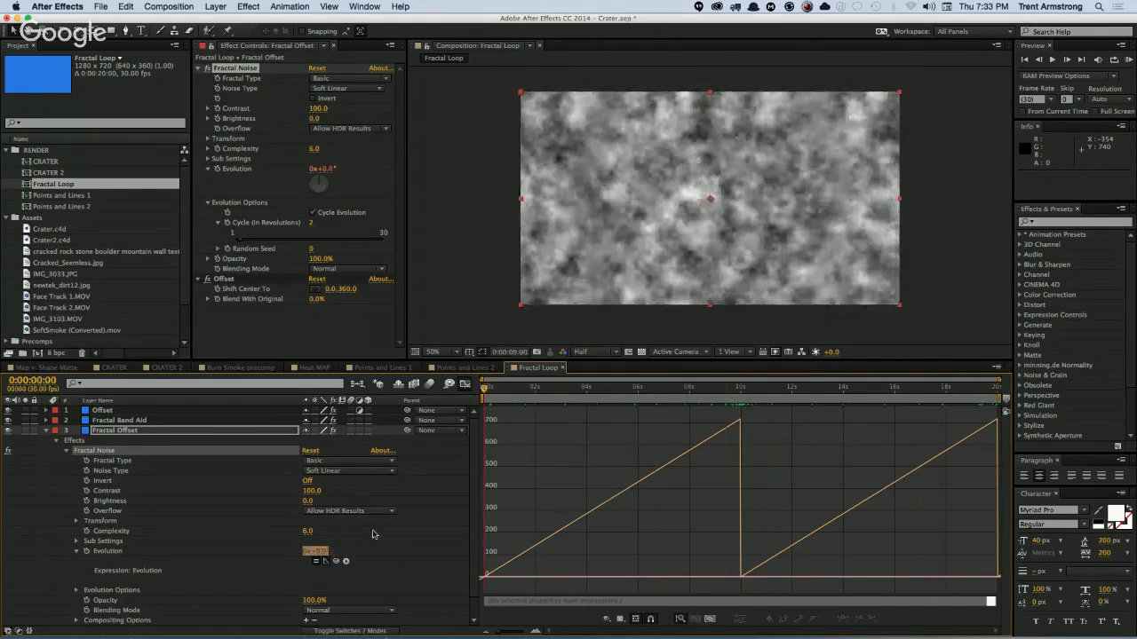
click(327, 561)
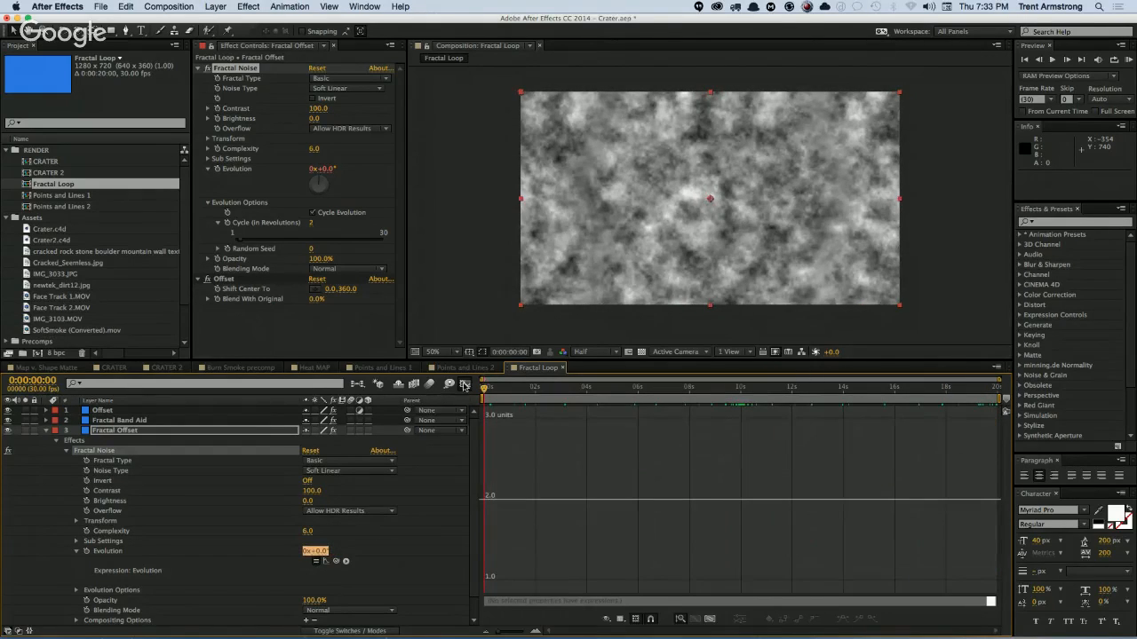
click(463, 385)
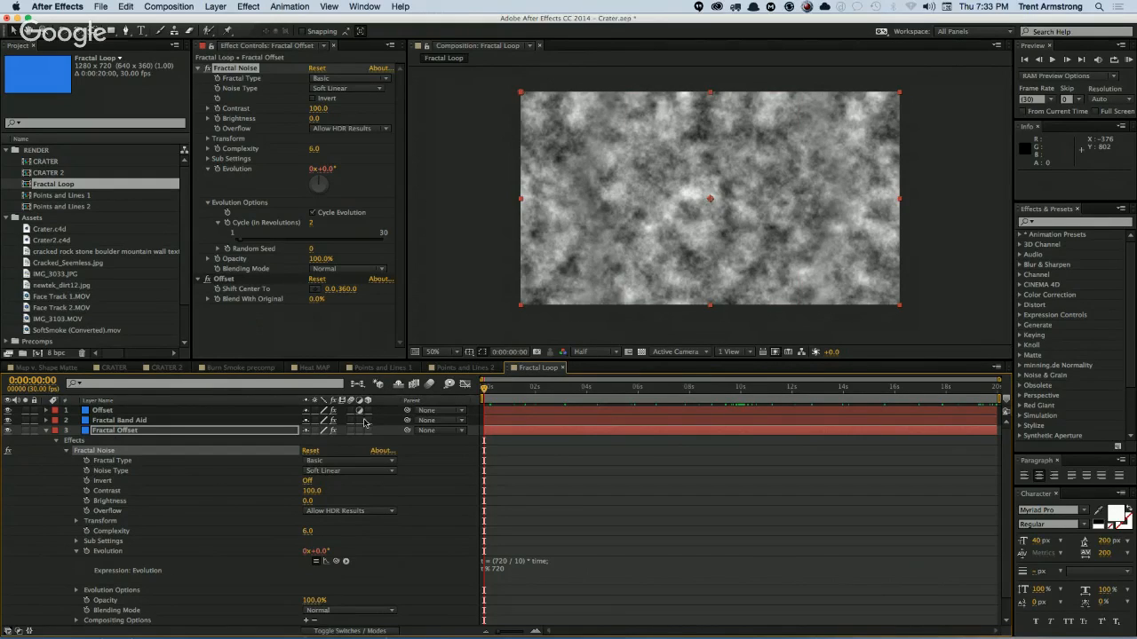
drag(485, 389, 461, 418)
Step: Copy Evolution, Cycle Evolution and Cycle (in Revolutions) together from the Fractal Offset layer's Fractal Noise
click(110, 552)
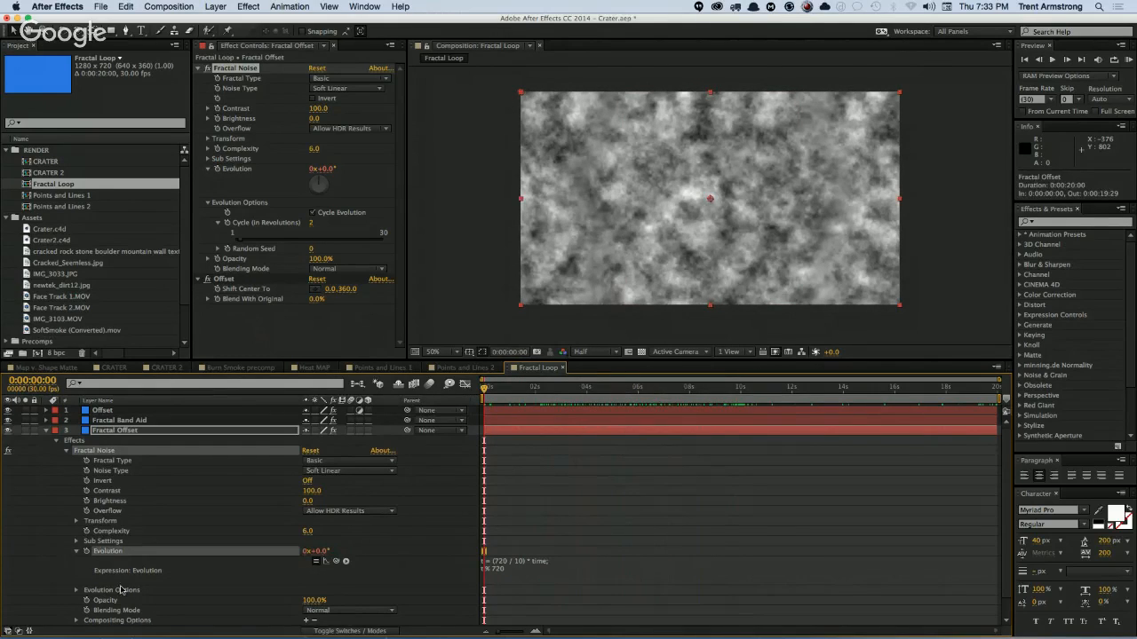
click(75, 552)
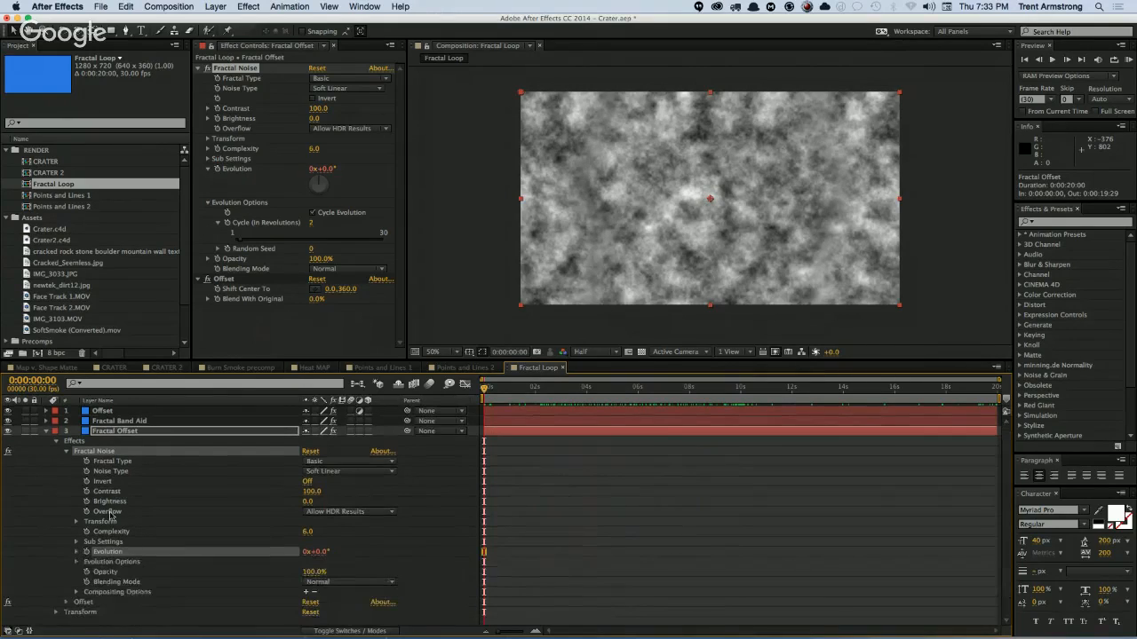
click(76, 562)
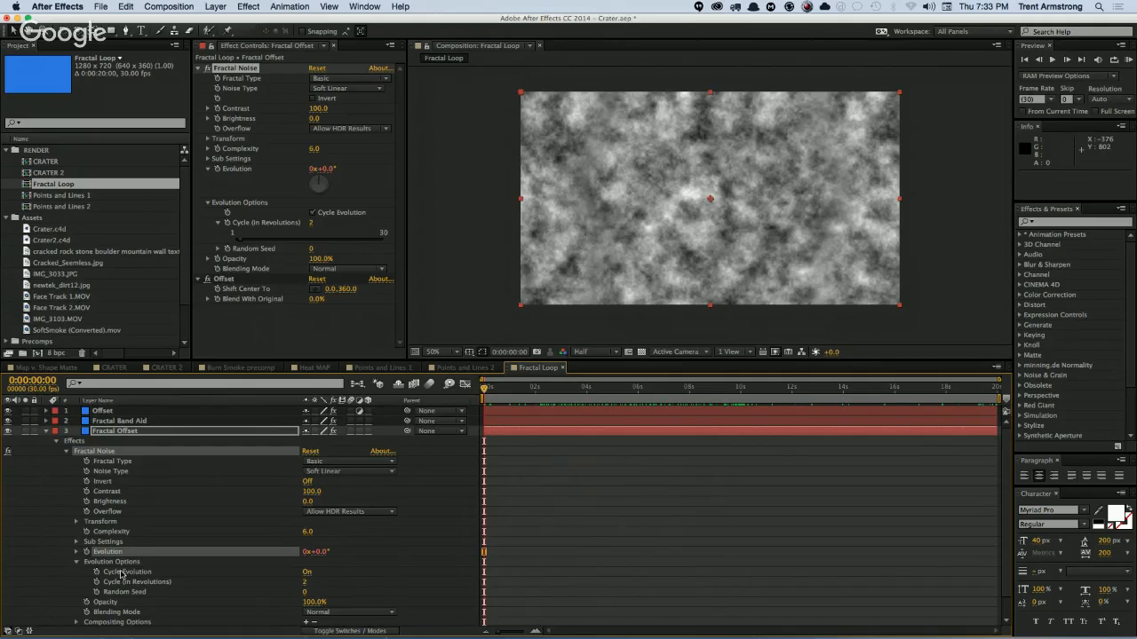
super+click(121, 575)
super+click(122, 584)
super+click(112, 553)
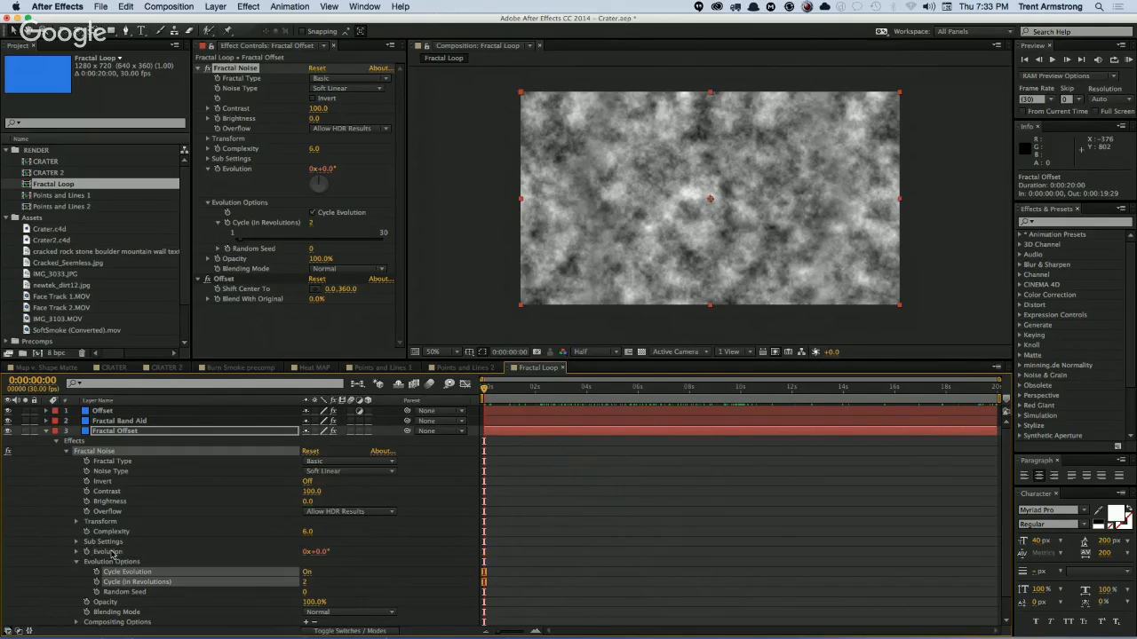
super+click(110, 552)
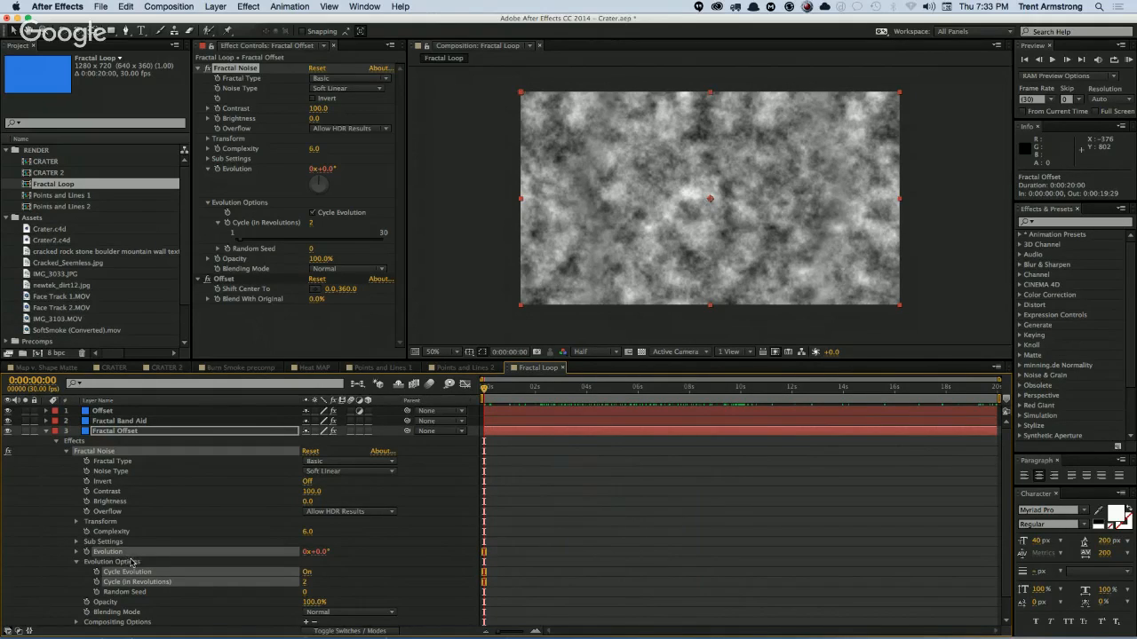
Step: Paste the copied evolution properties onto the Fractal Band Aid layer's Fractal Noise and preview the Fractal Loop animation
click(47, 431)
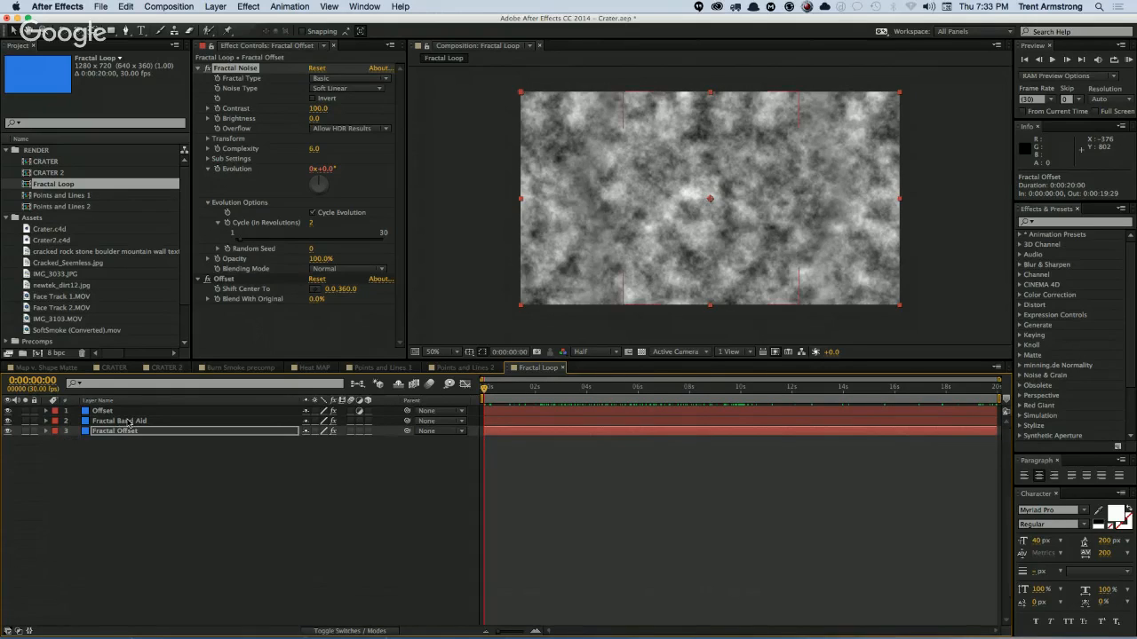
click(129, 422)
key(e)
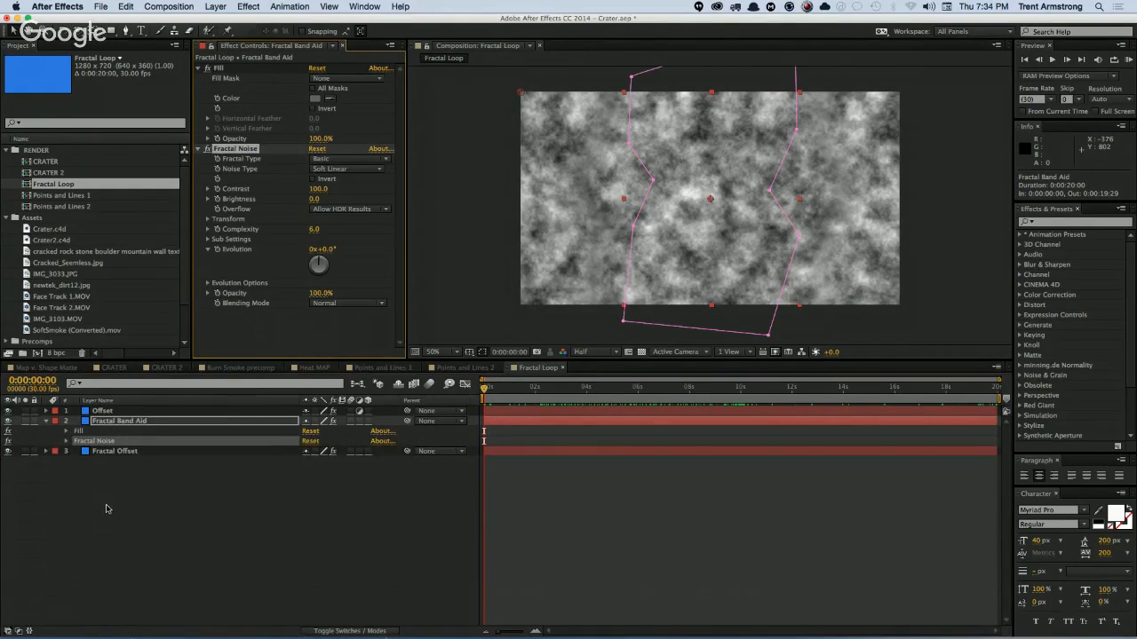
click(100, 441)
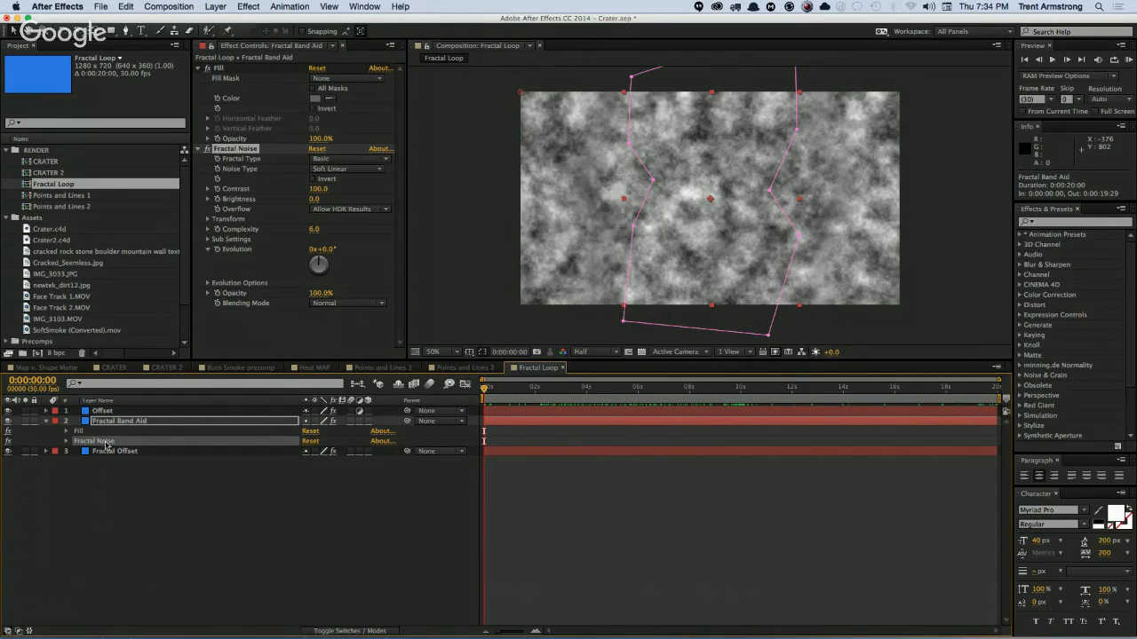
click(146, 513)
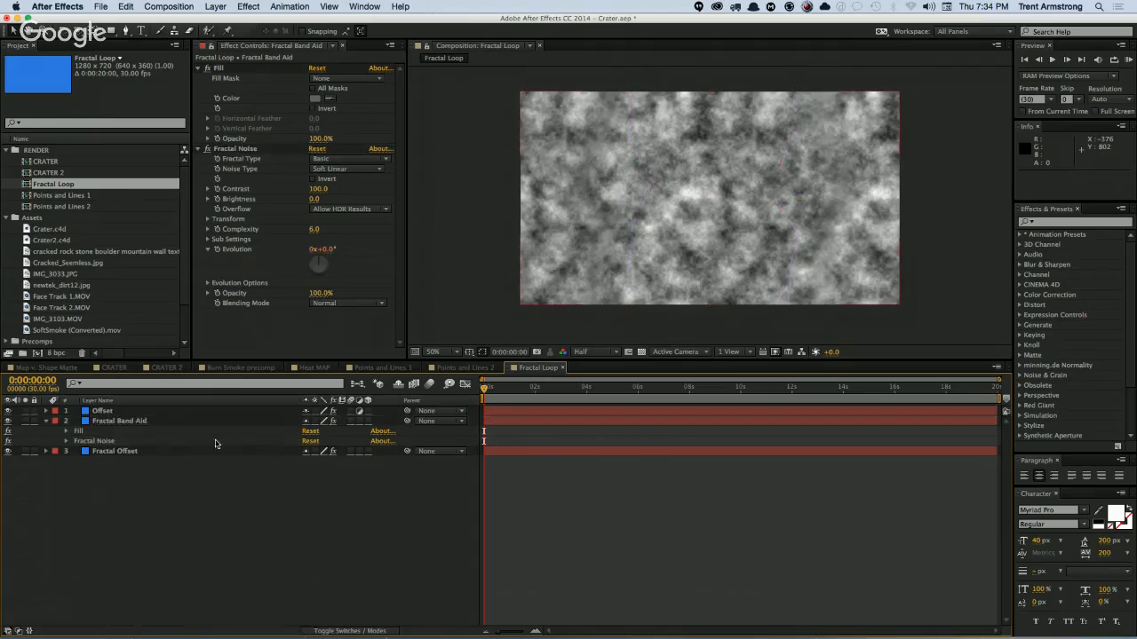
key(space)
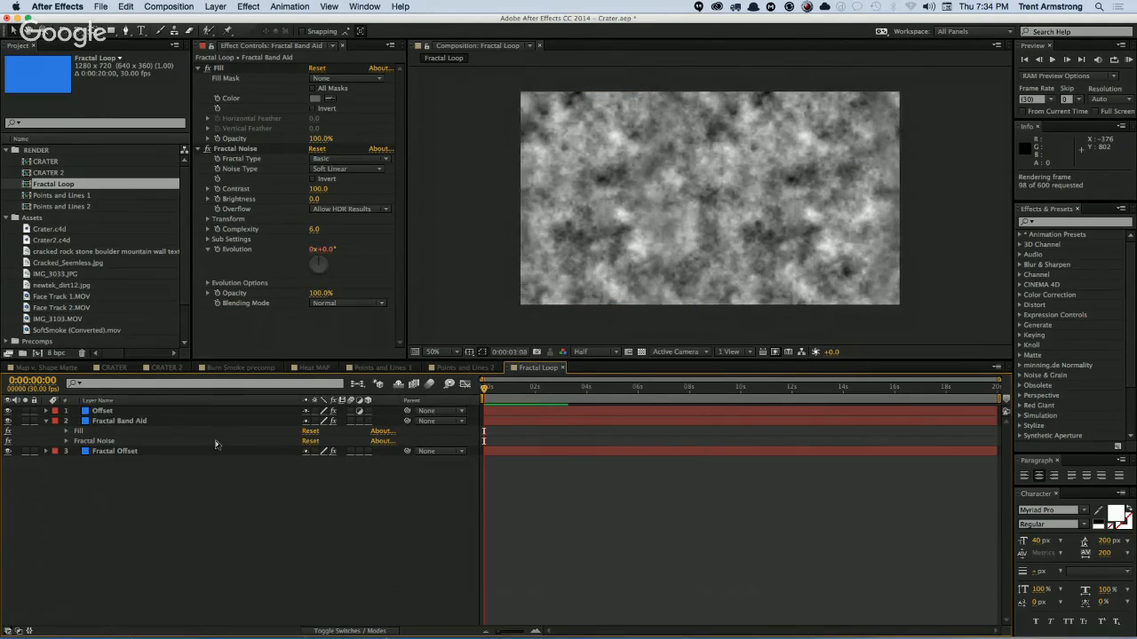
key(space)
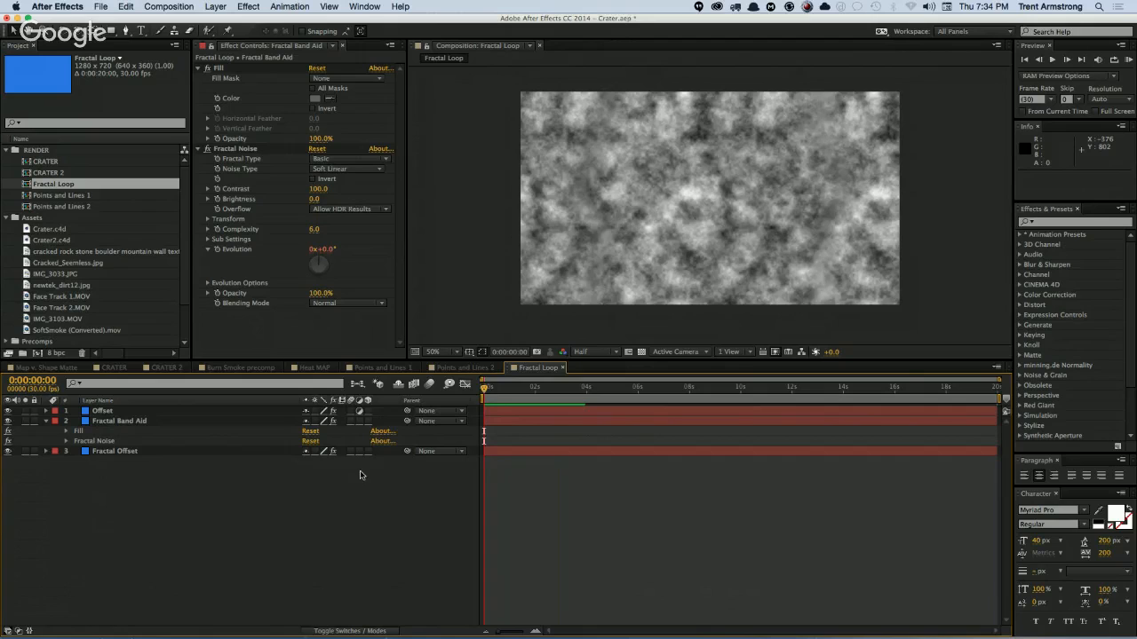
Step: Add the Fractal Loop composition as a layer in Points and Lines 1 and file it in the project's Precomps folder
click(365, 368)
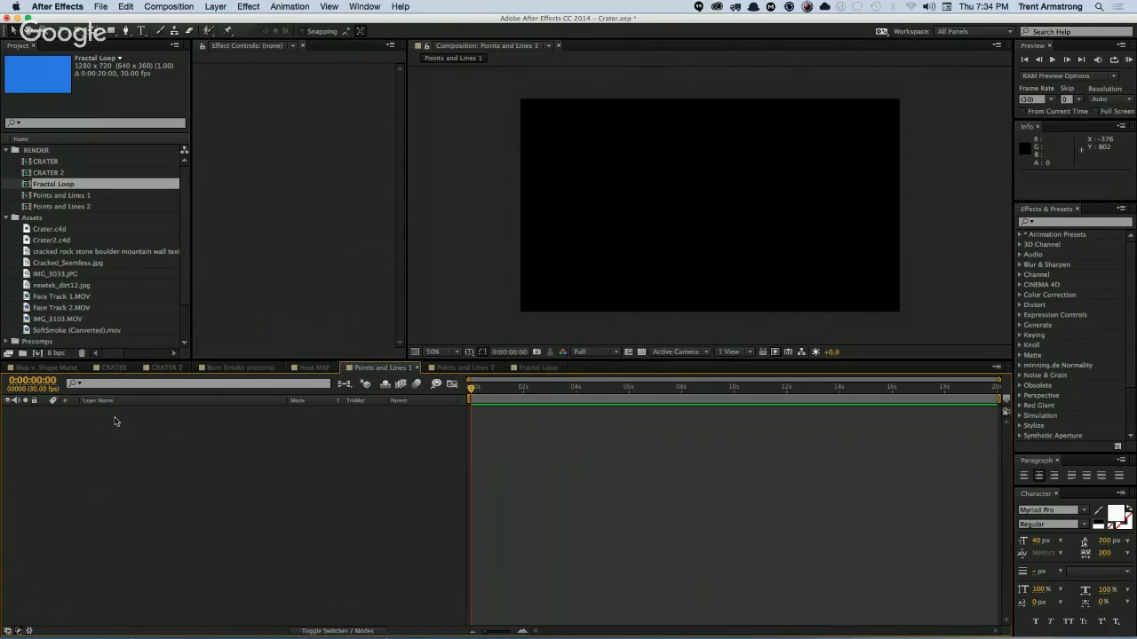
drag(44, 185, 103, 431)
click(7, 218)
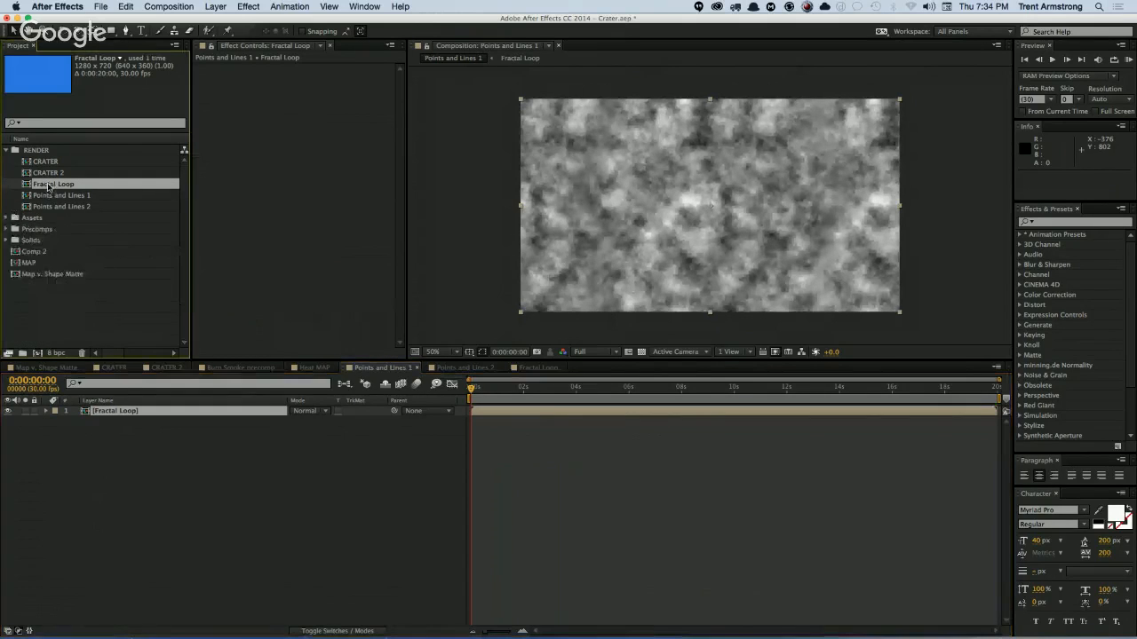
drag(48, 187, 39, 233)
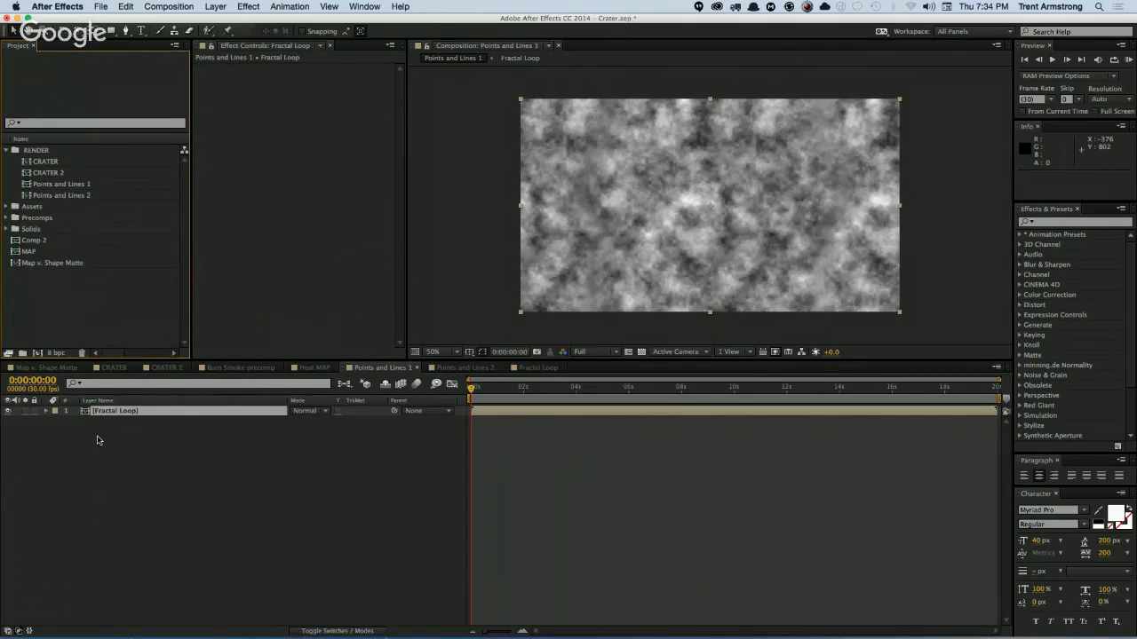
click(92, 424)
Step: Find the 1280 x 720 Black Solid 3 among the project's solids and place it above the Fractal Loop layer
click(7, 231)
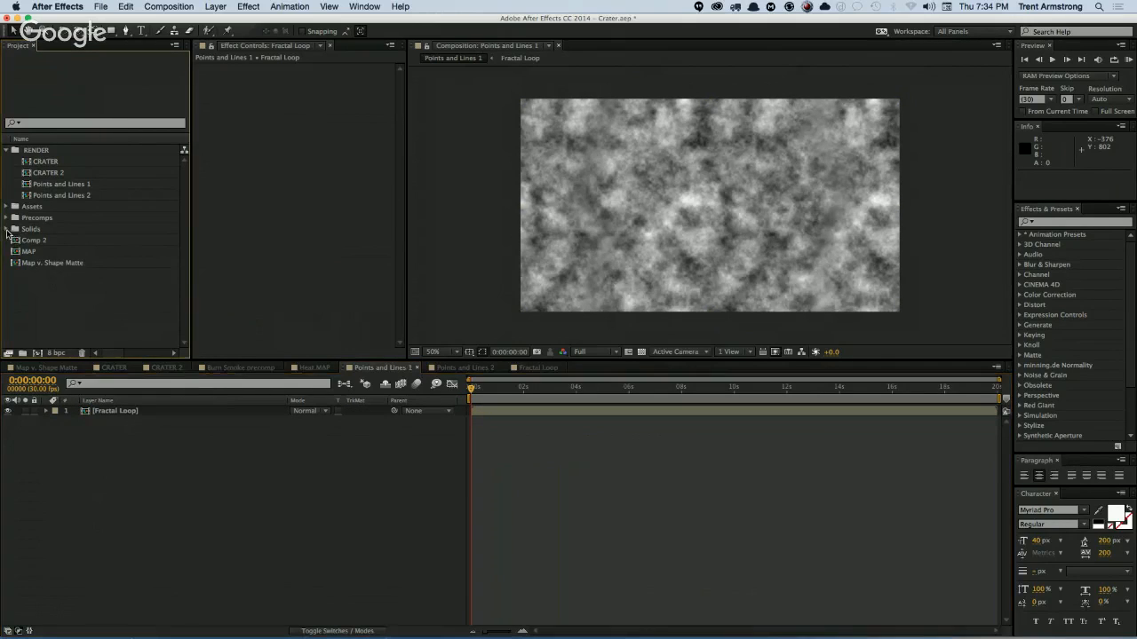
click(8, 229)
click(67, 220)
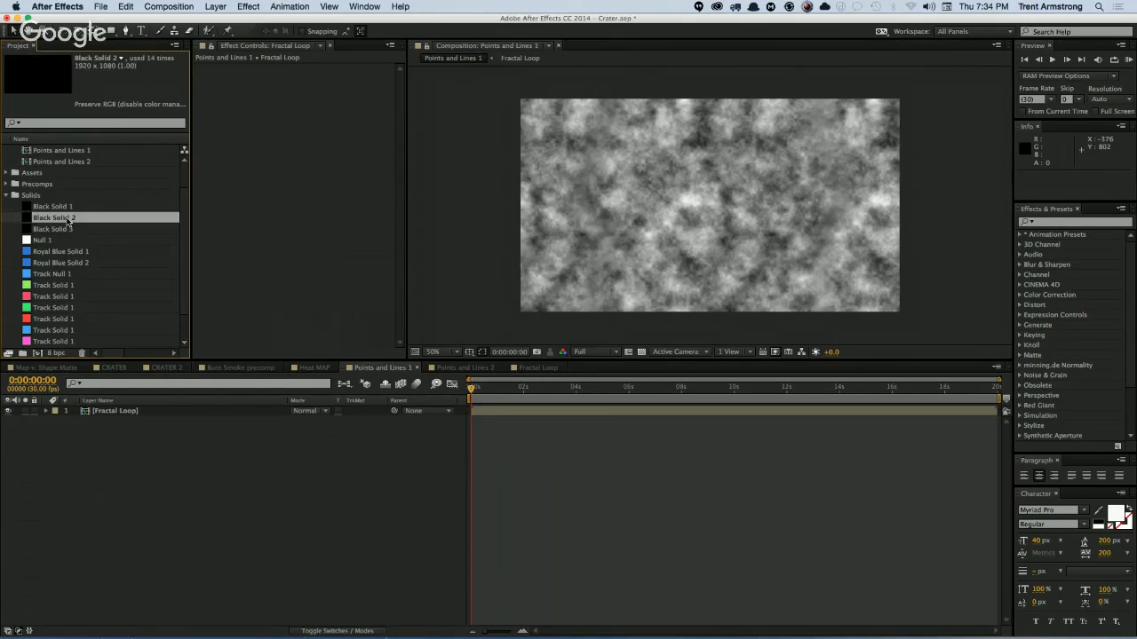
double_click(66, 221)
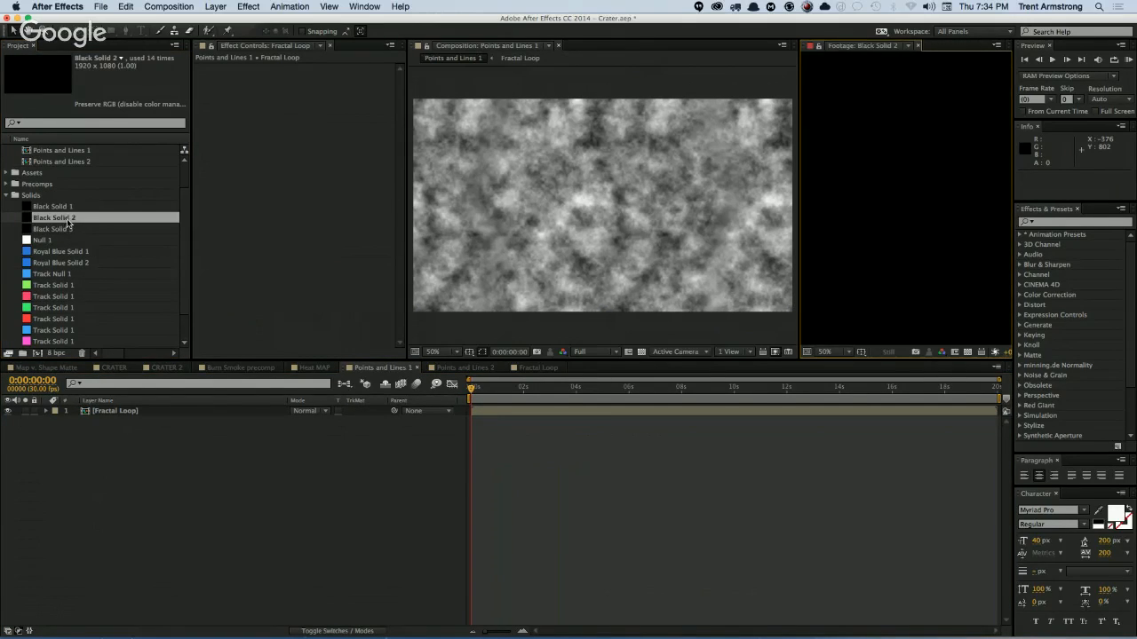
click(918, 46)
click(57, 230)
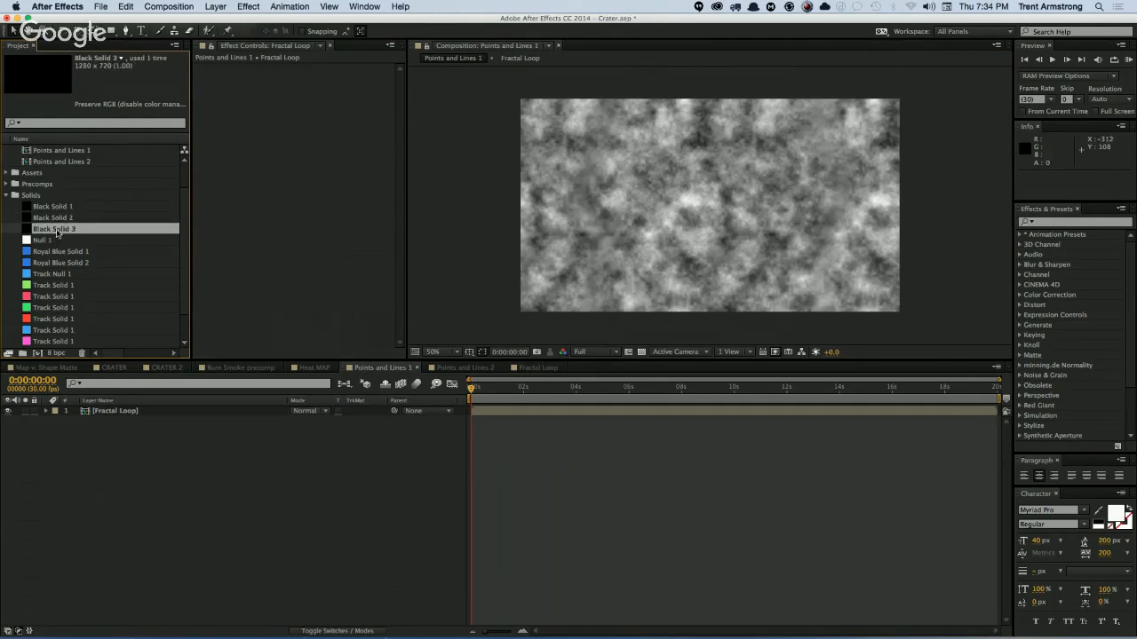
drag(59, 232, 89, 413)
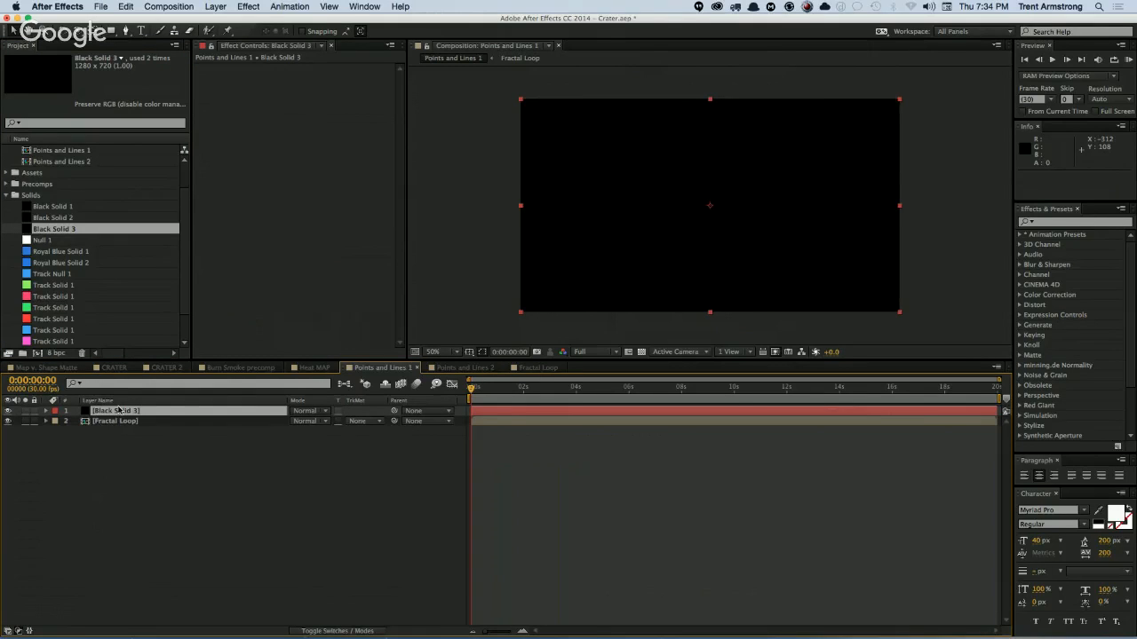
Step: Apply the Trapcode Mir effect to the Black Solid 3 layer and hide the Fractal Loop layer
click(249, 8)
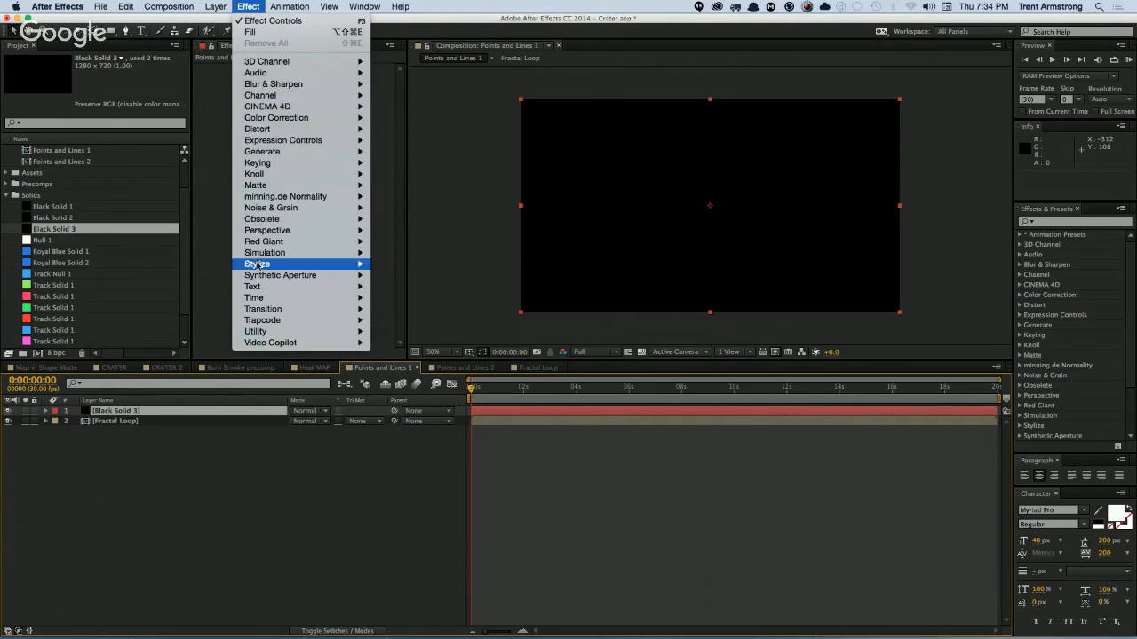
mouse_move(262, 321)
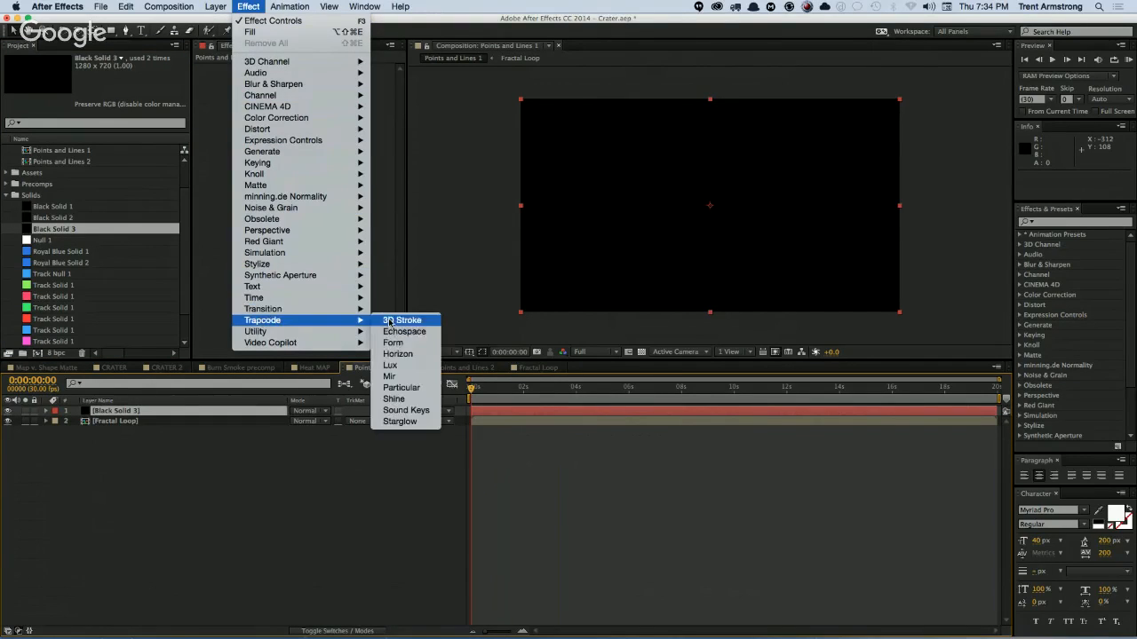
click(389, 376)
click(7, 421)
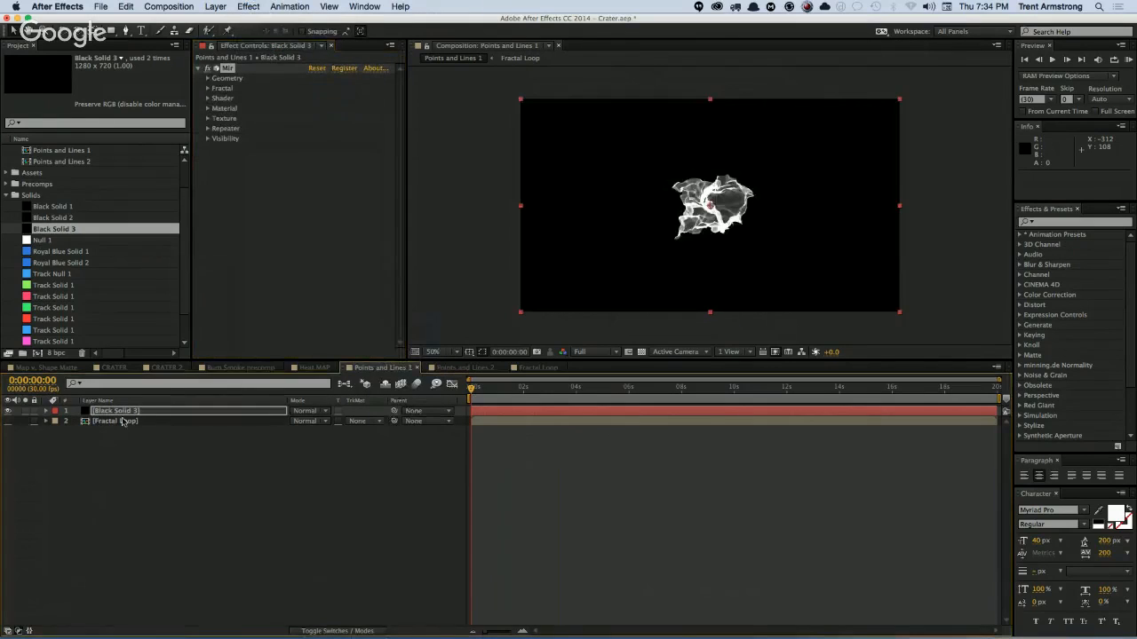
Step: Set Mir's geometry Size X to 1280 and Size Y to 720
click(208, 79)
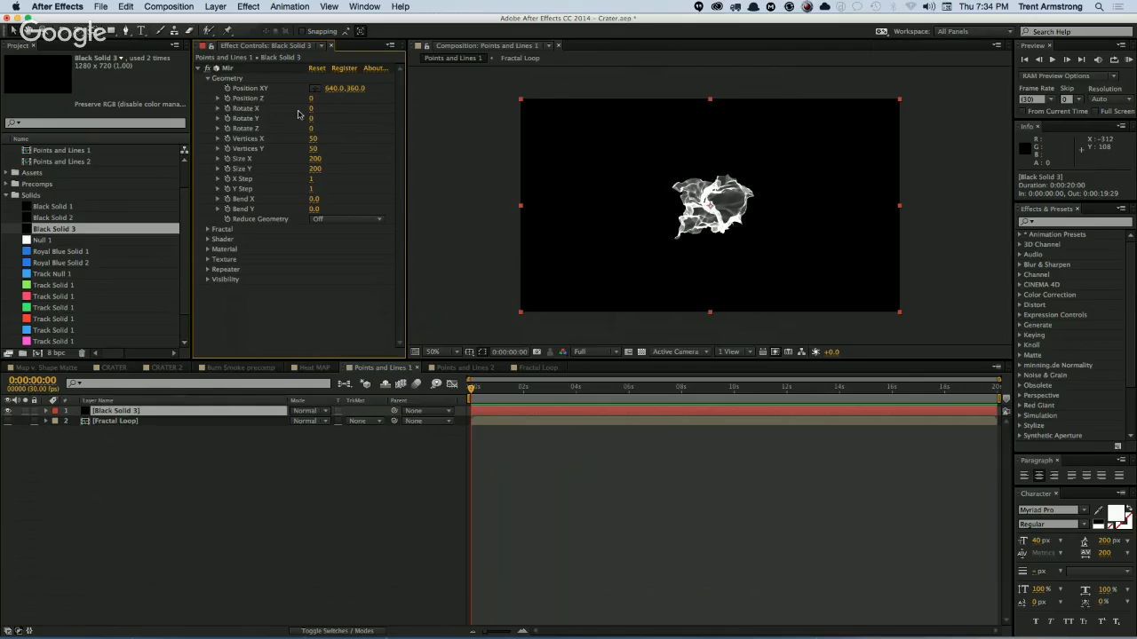
click(317, 159)
text(128)
key(Tab)
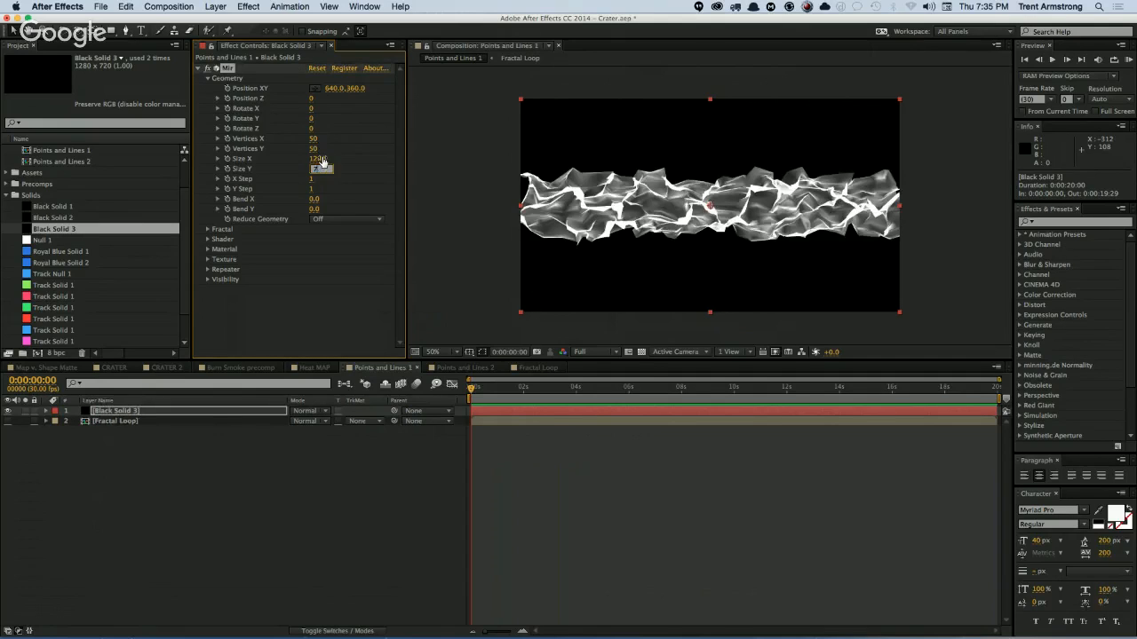
text(720)
key(Tab)
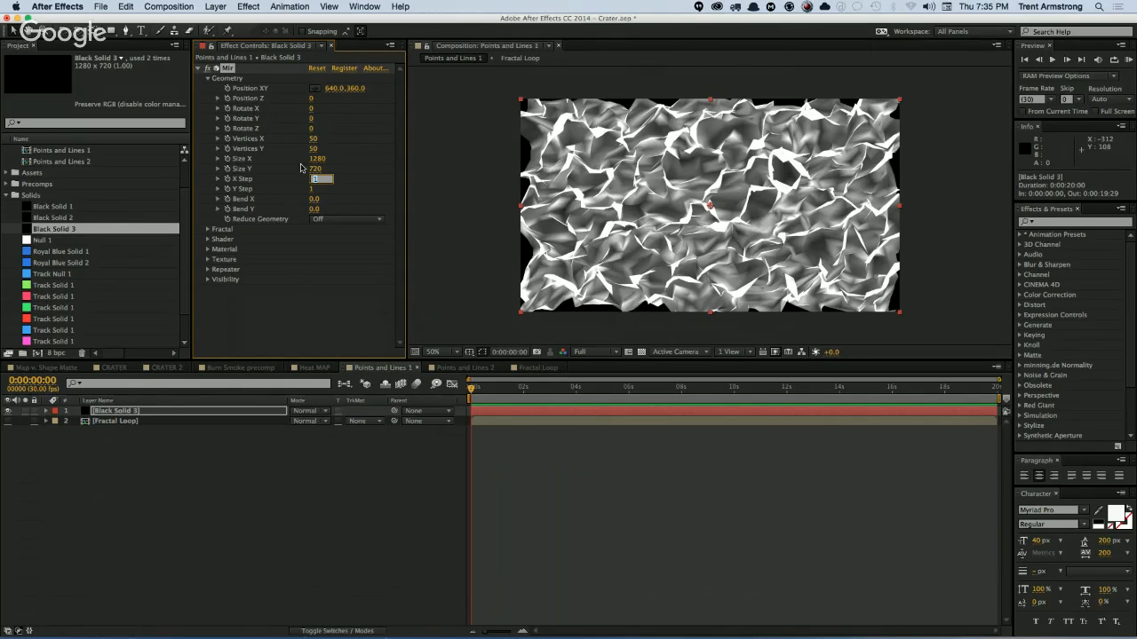
Step: Use the Fractal Loop layer as the Amplitude Layer in Mir's Fractal settings
click(208, 230)
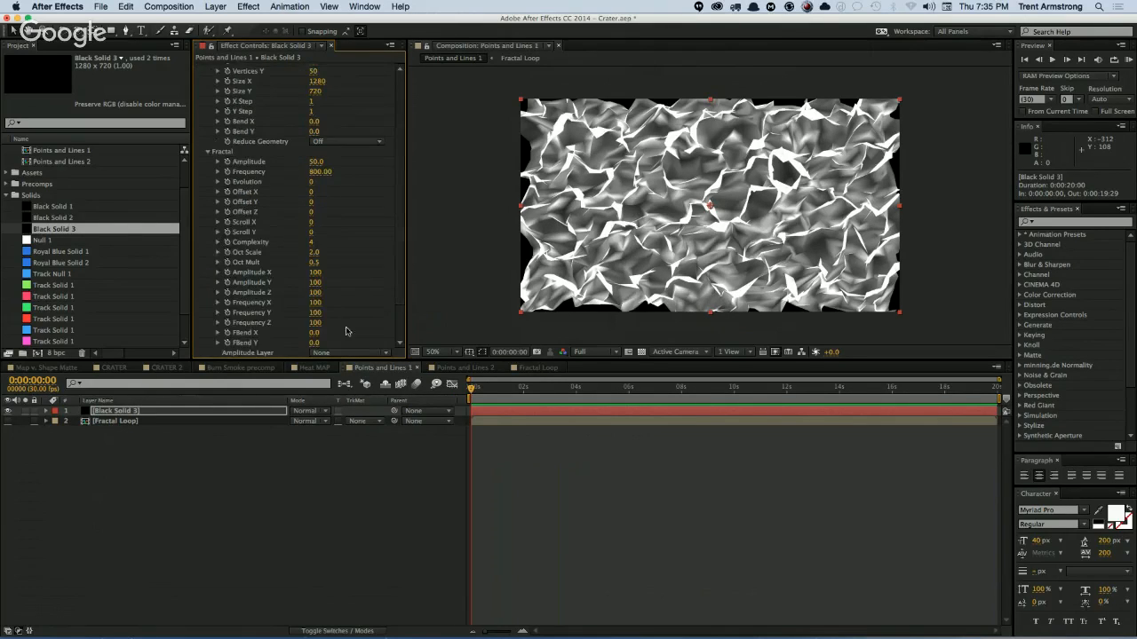
click(351, 354)
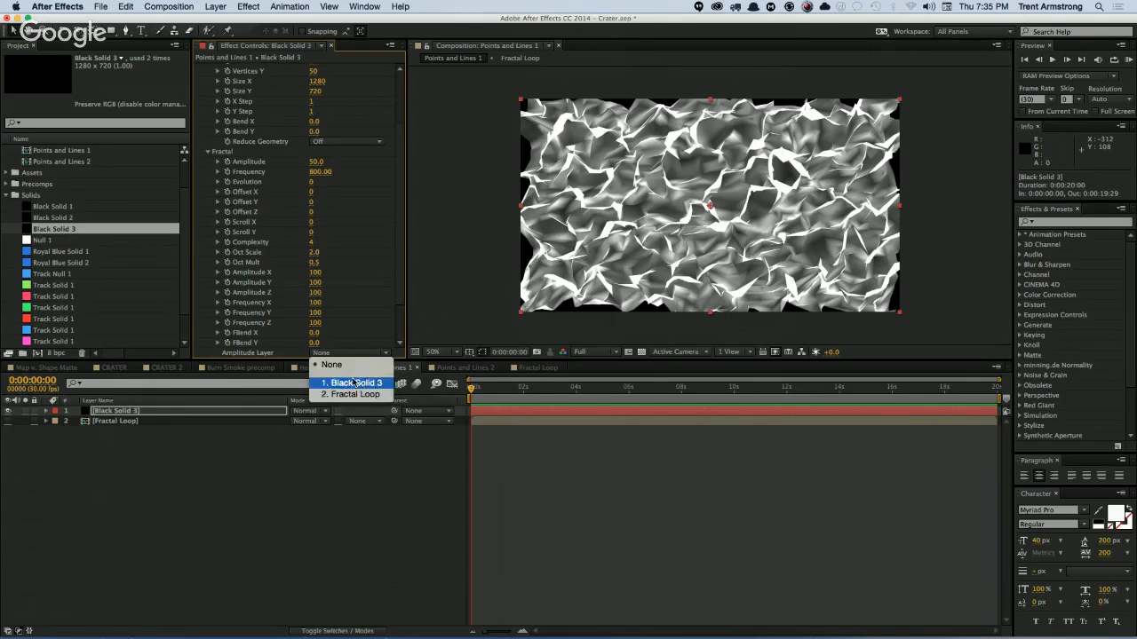
click(355, 394)
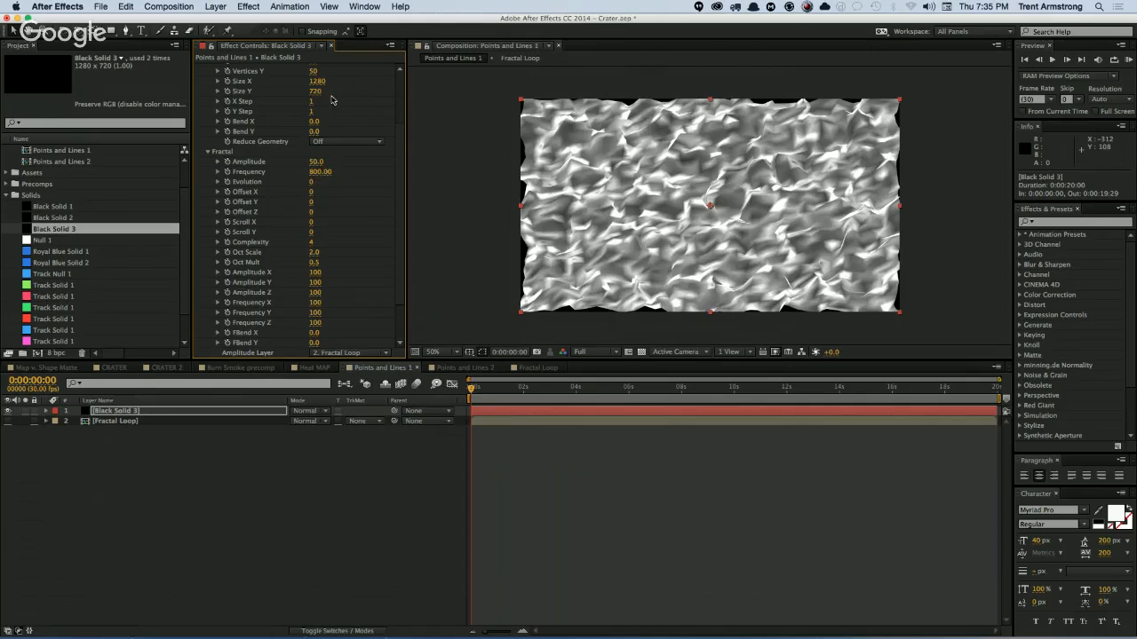
Step: Reduce the Mir mesh to 20 vertices in both X and Y
scroll(315, 102, up, 3)
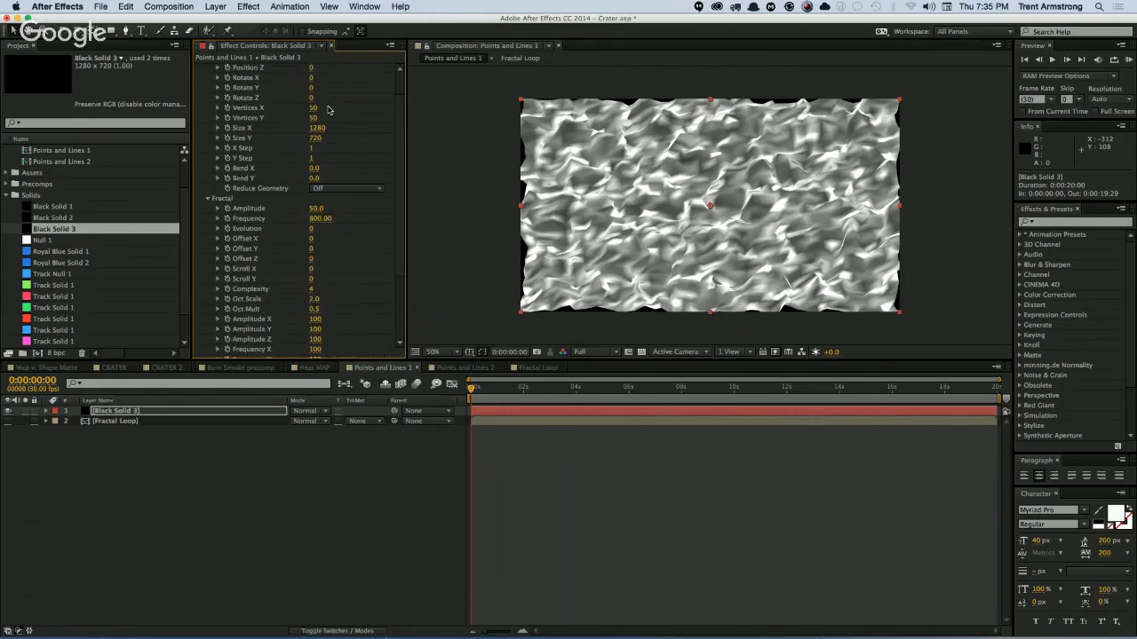
click(314, 109)
text(20)
key(Tab)
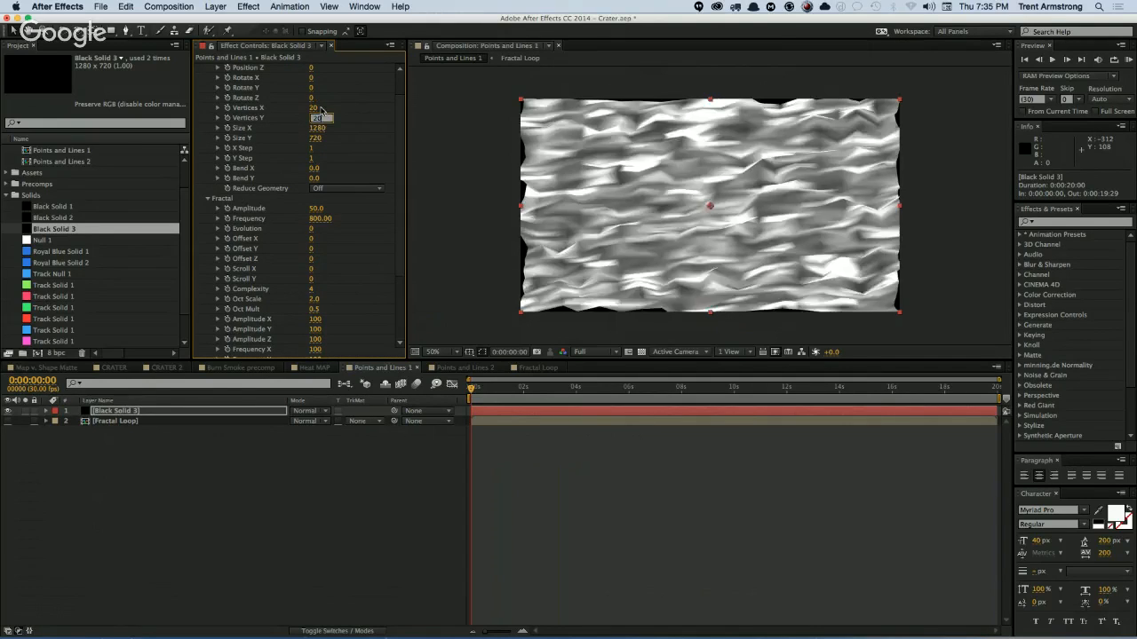
text(20)
key(Tab)
Step: Set Mir's Shader to Flat and its Draw mode to Wireframe, and briefly preview the mesh
scroll(373, 329, down, 6)
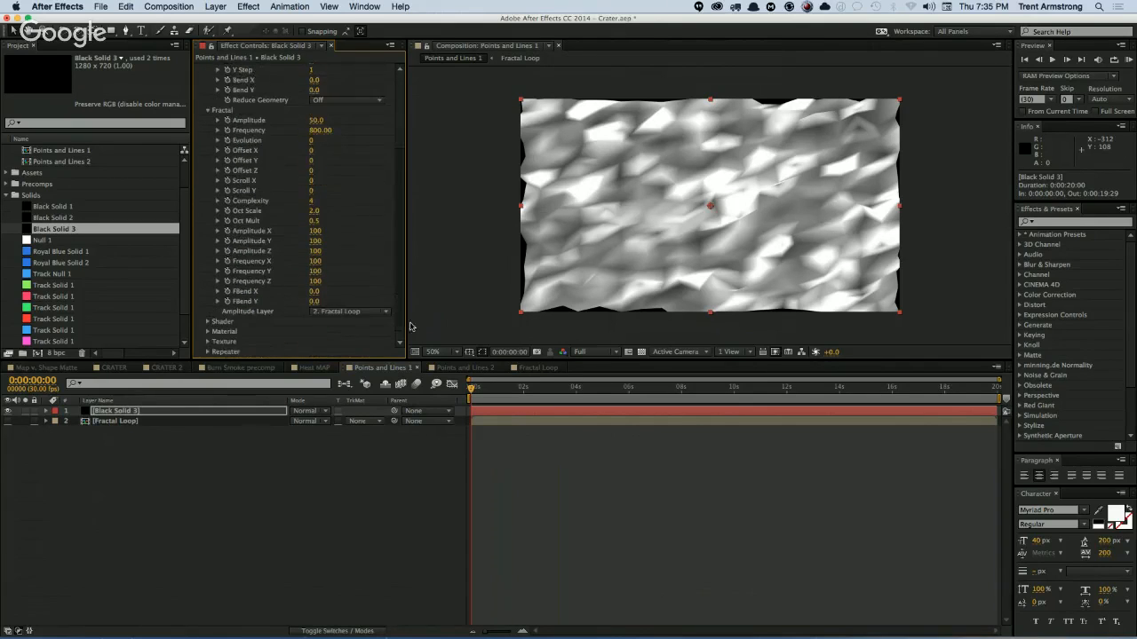
click(208, 313)
scroll(397, 319, down, 8)
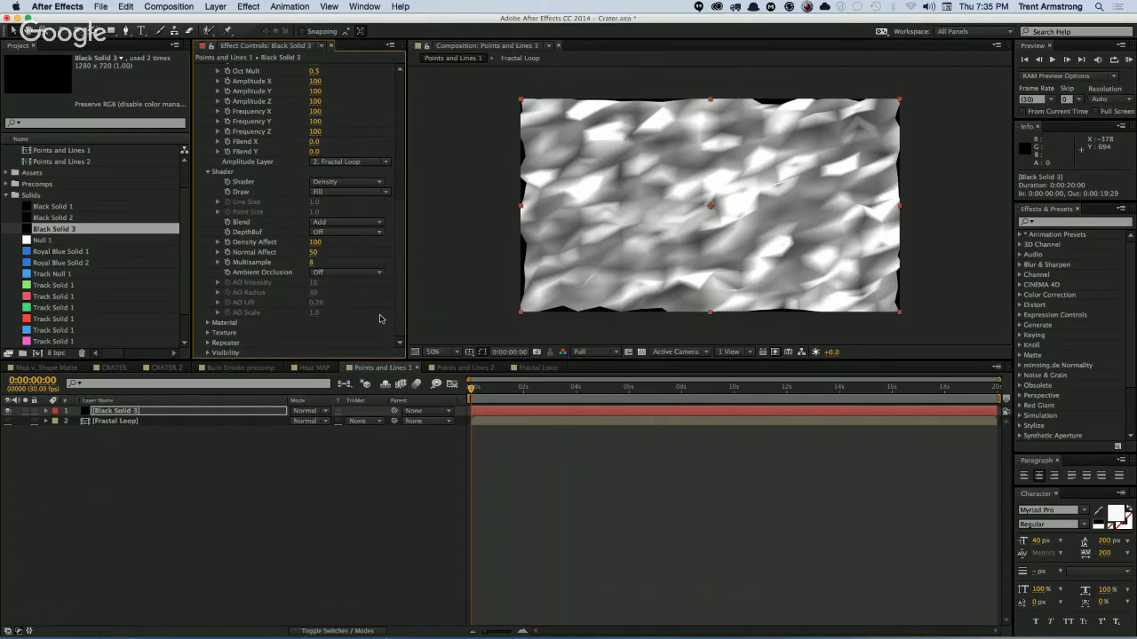
click(347, 182)
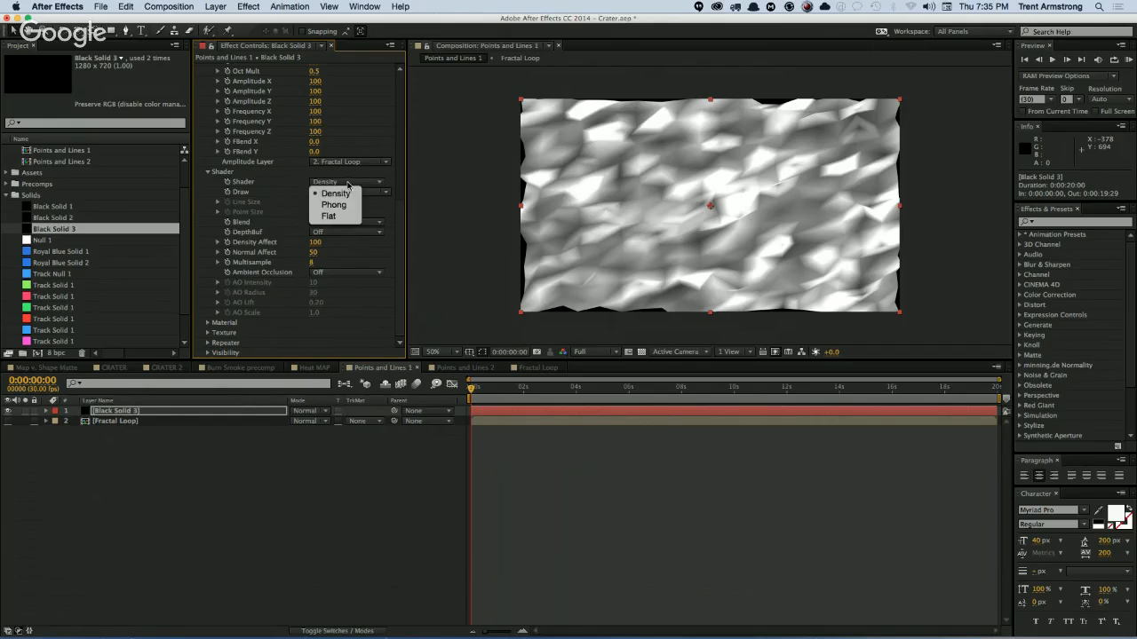
click(334, 216)
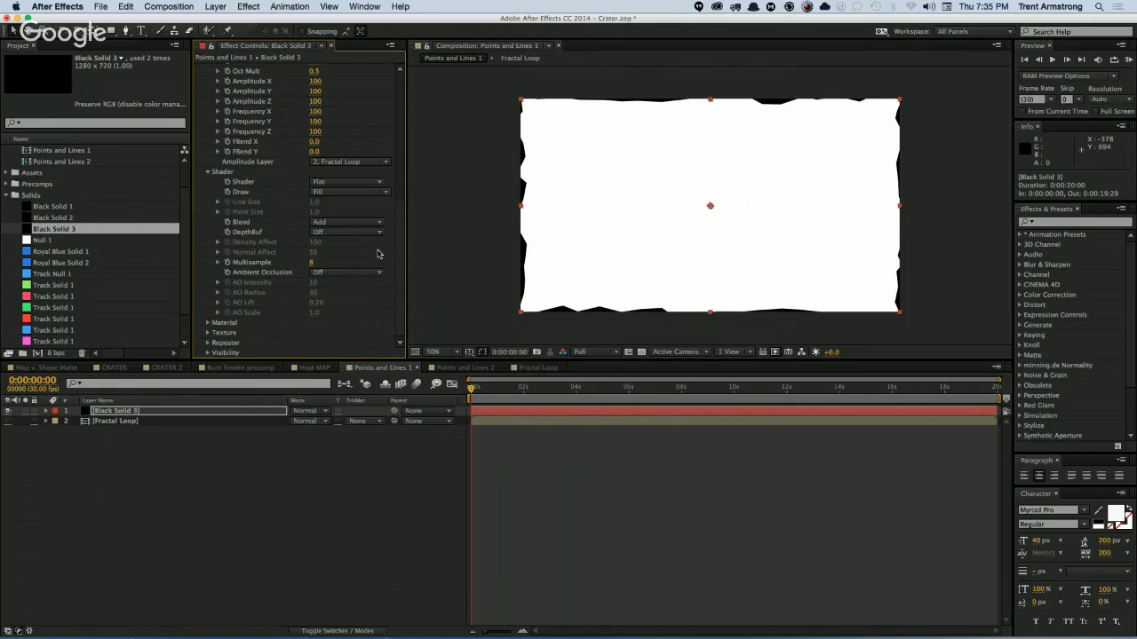
click(337, 193)
click(338, 219)
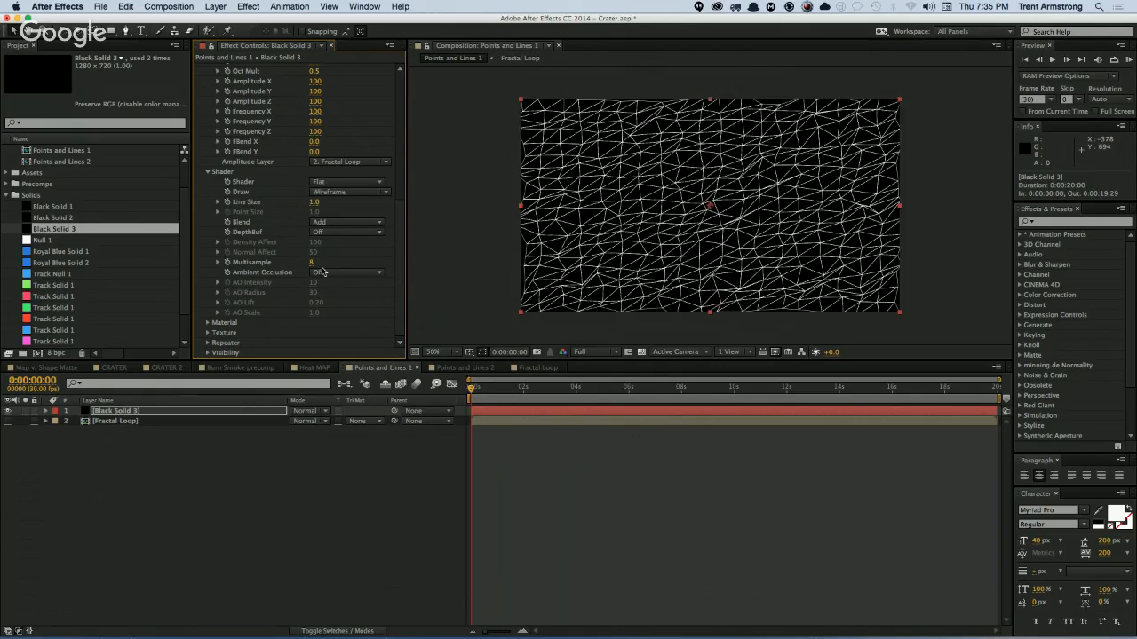
key(space)
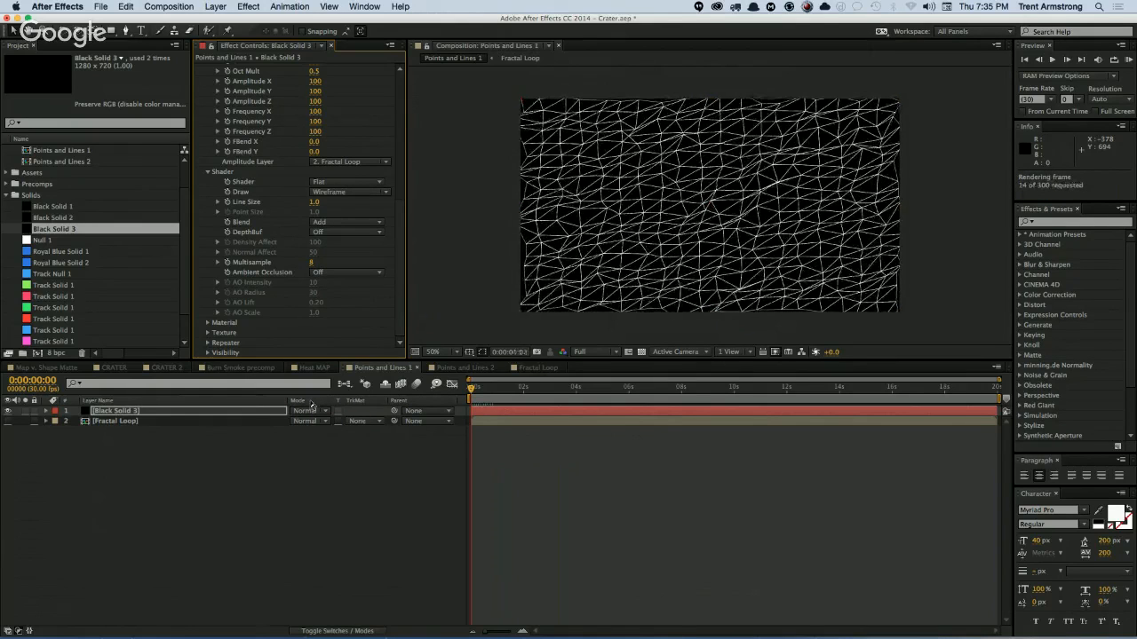
key(space)
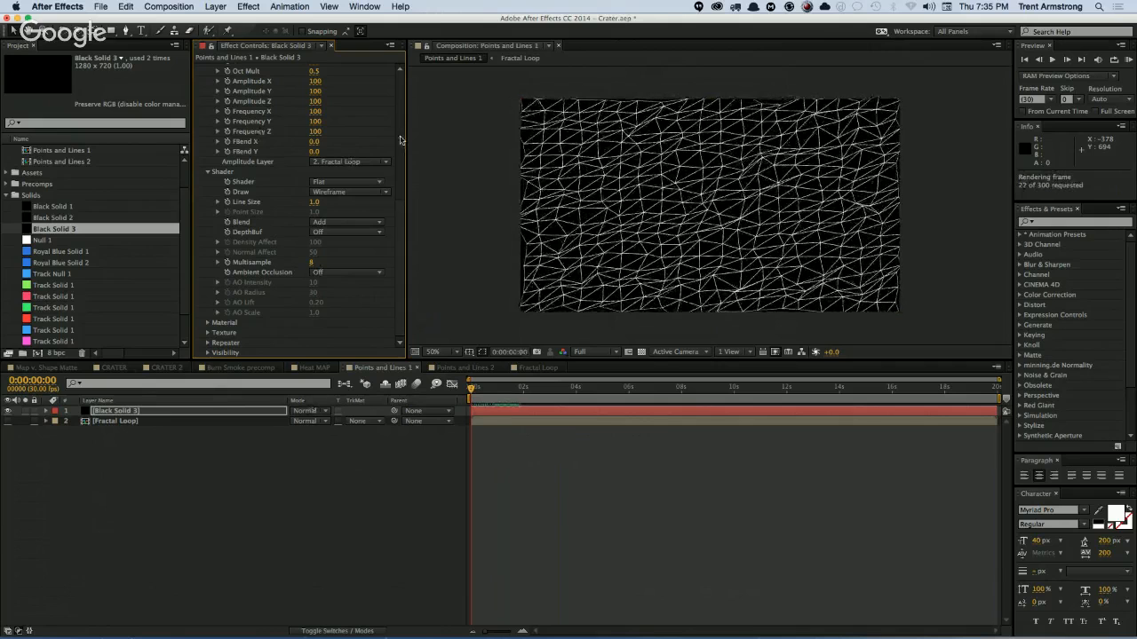
Step: Set Mir's fractal Amplitude to 190 and Frequency to 760, and preview the wireframe animation
scroll(398, 142, up, 5)
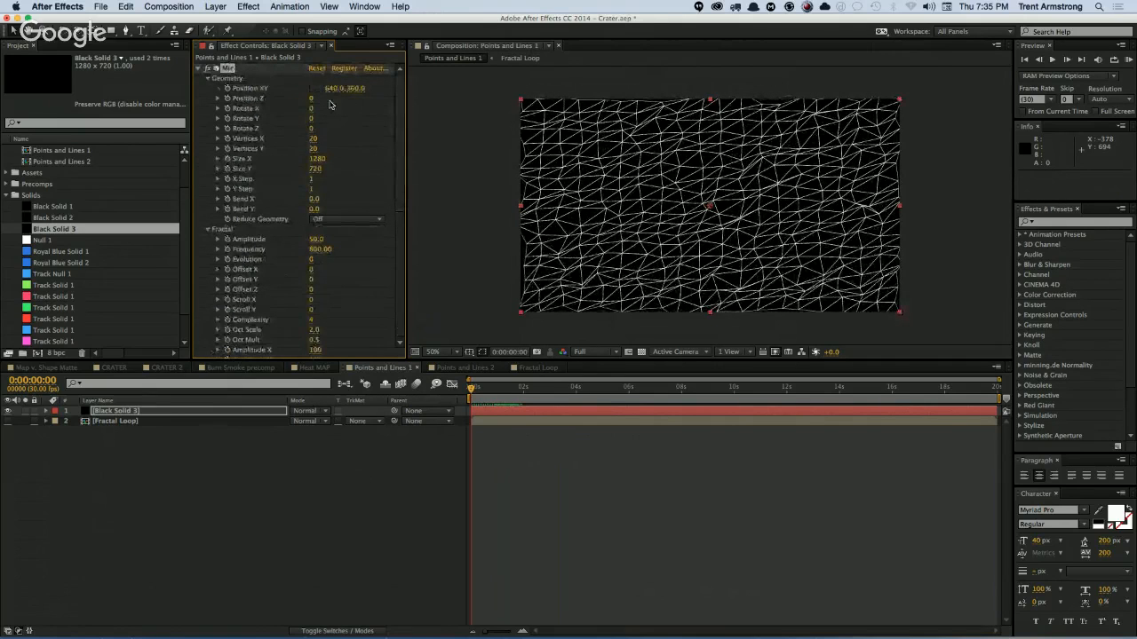
click(318, 240)
text(118)
key(Return)
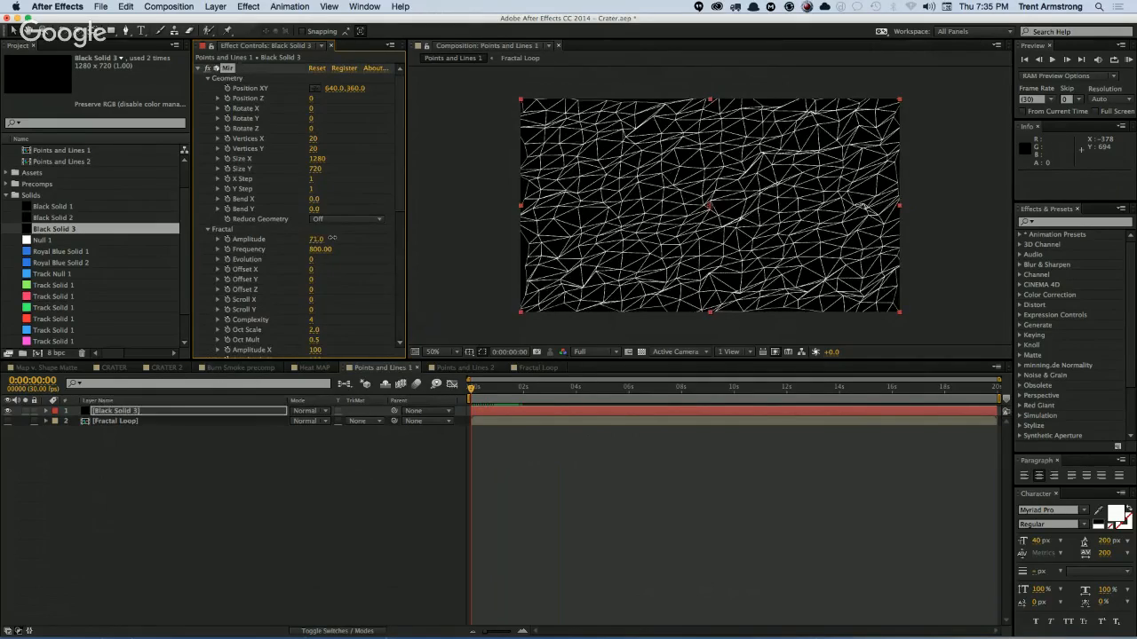
drag(415, 229, 307, 255)
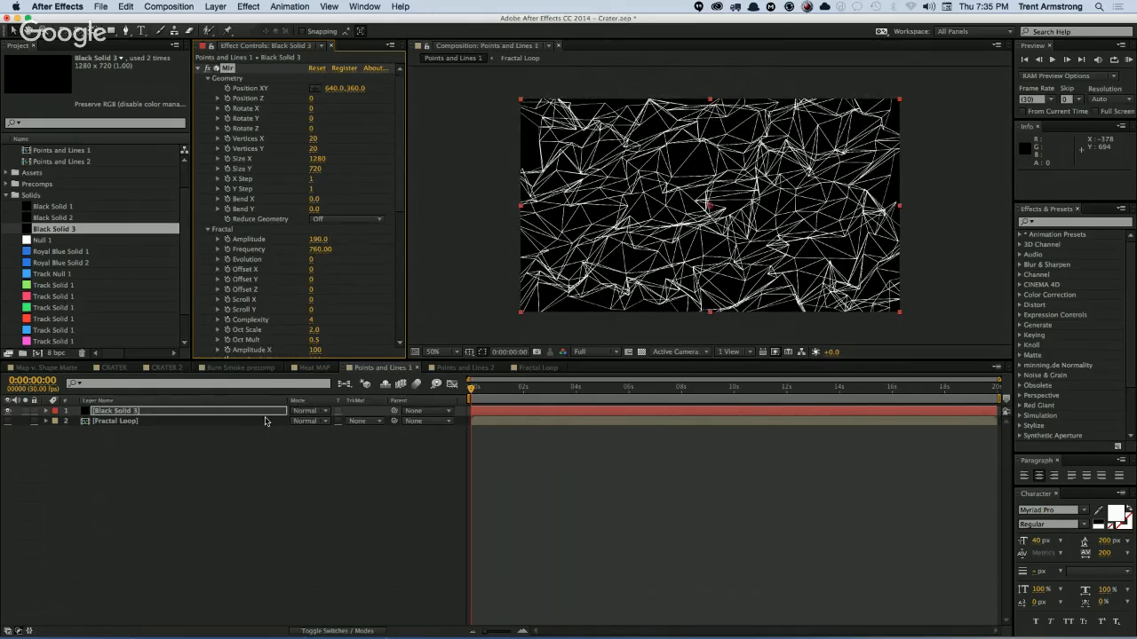
key(KP_0)
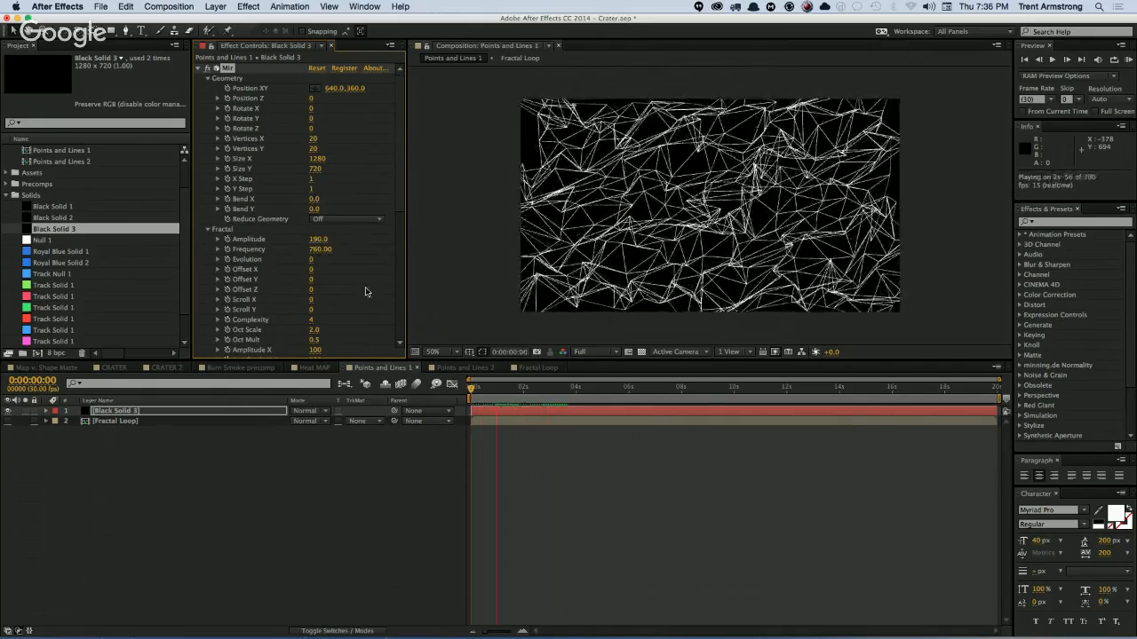
key(space)
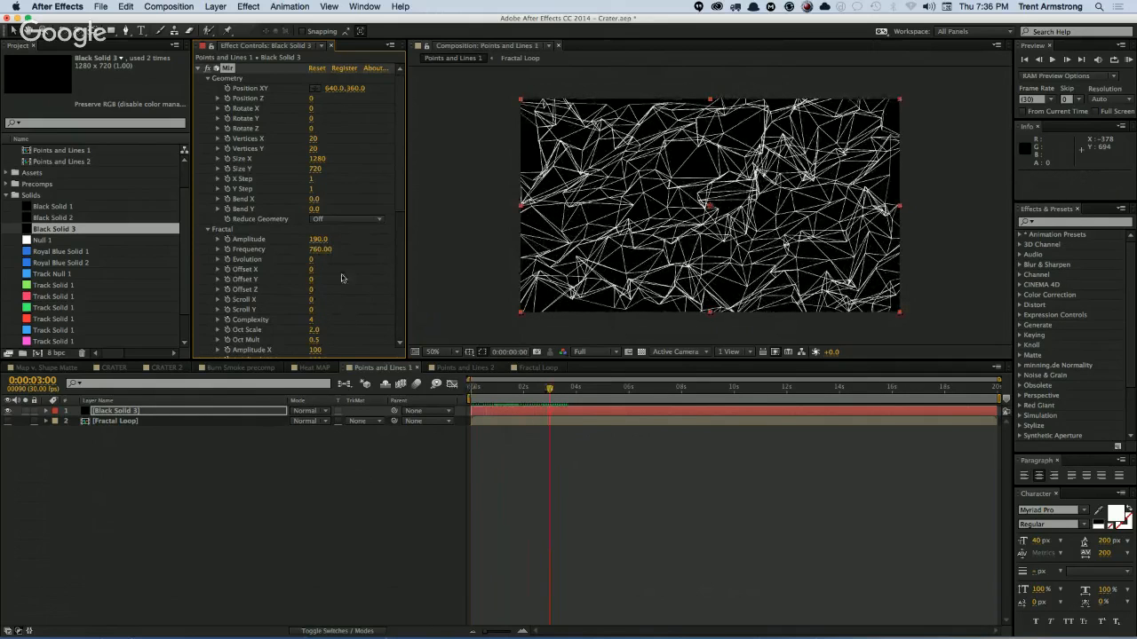
Step: Raise Mir's Oct Scale to 7.5 and Amplitude Z to 1087, and preview the distortion
drag(314, 329, 329, 324)
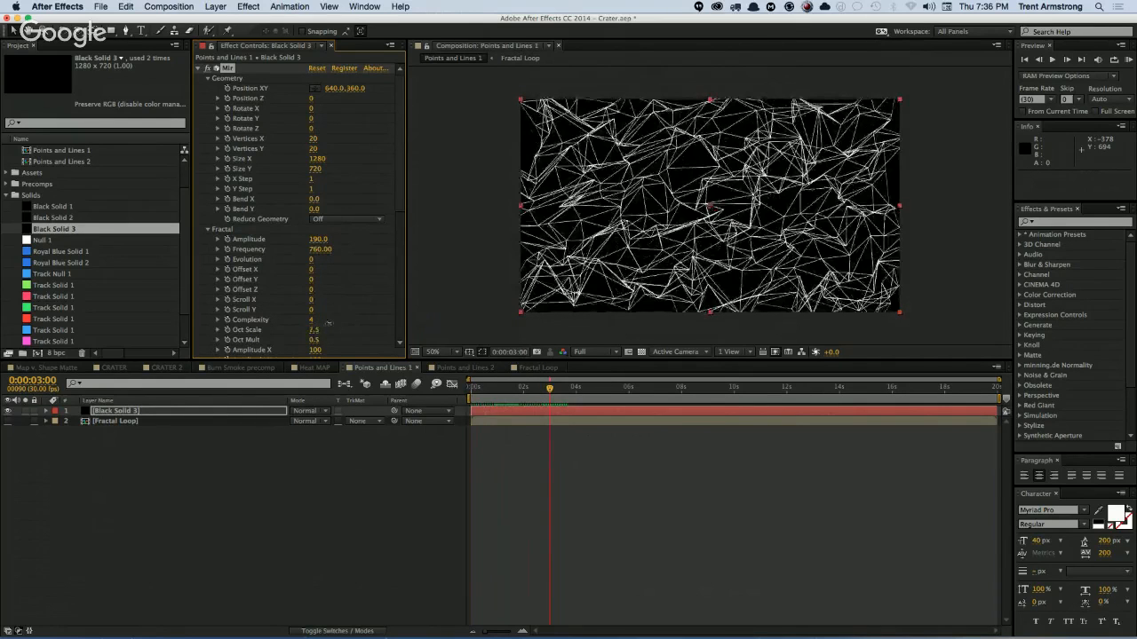
drag(399, 205, 386, 244)
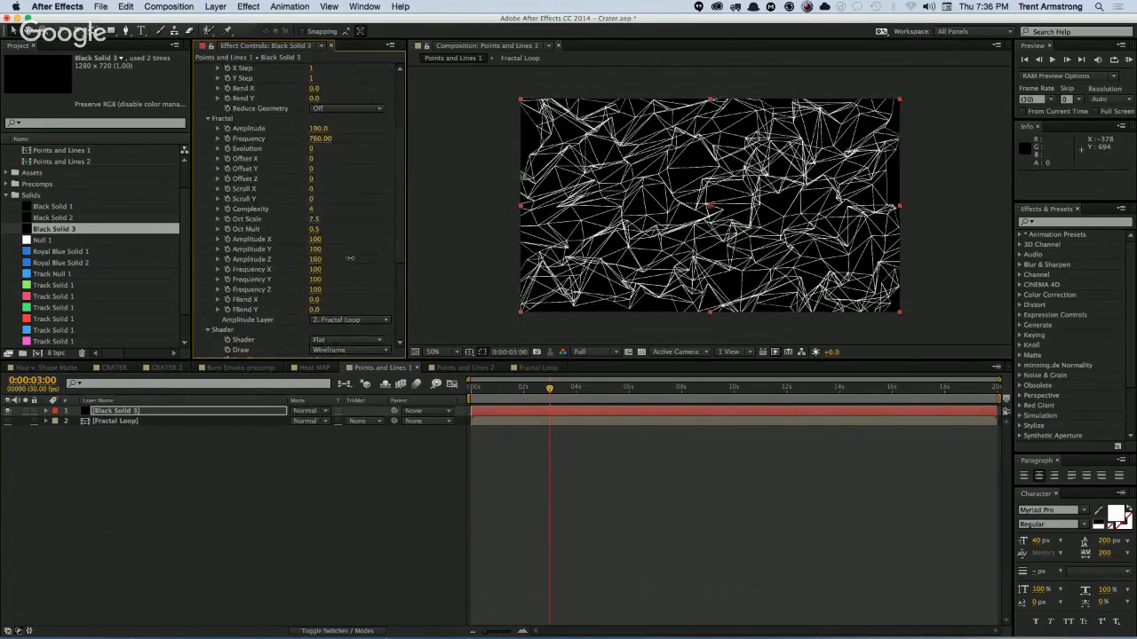
drag(386, 254, 426, 244)
click(277, 459)
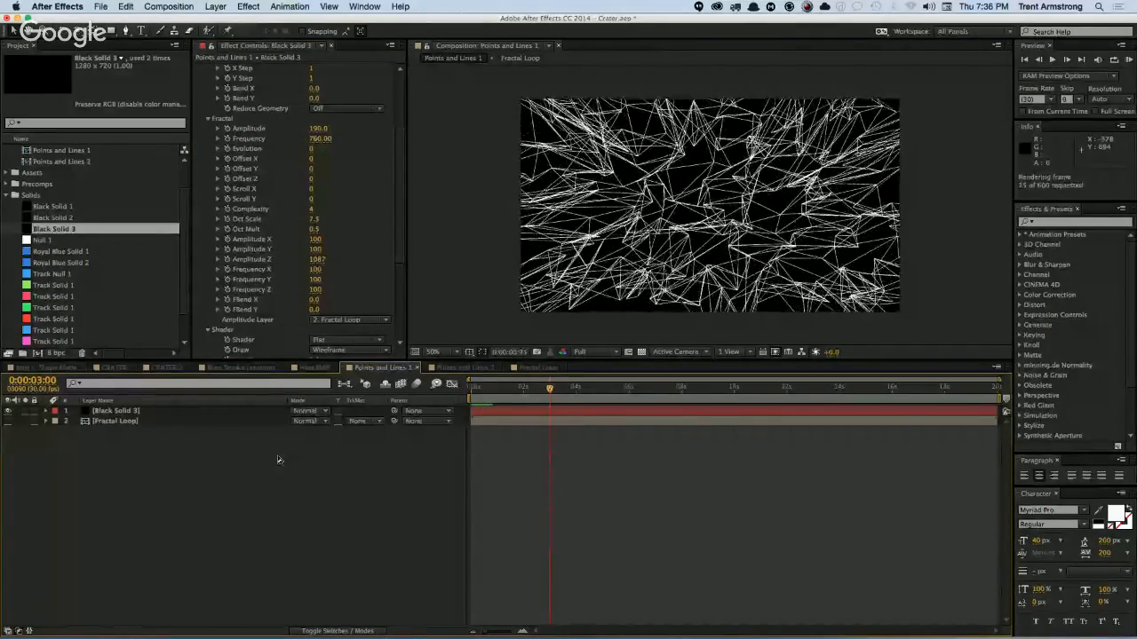
Step: Set Mir's Frequency X and Frequency Y to 0 and preview the mesh animation
click(315, 270)
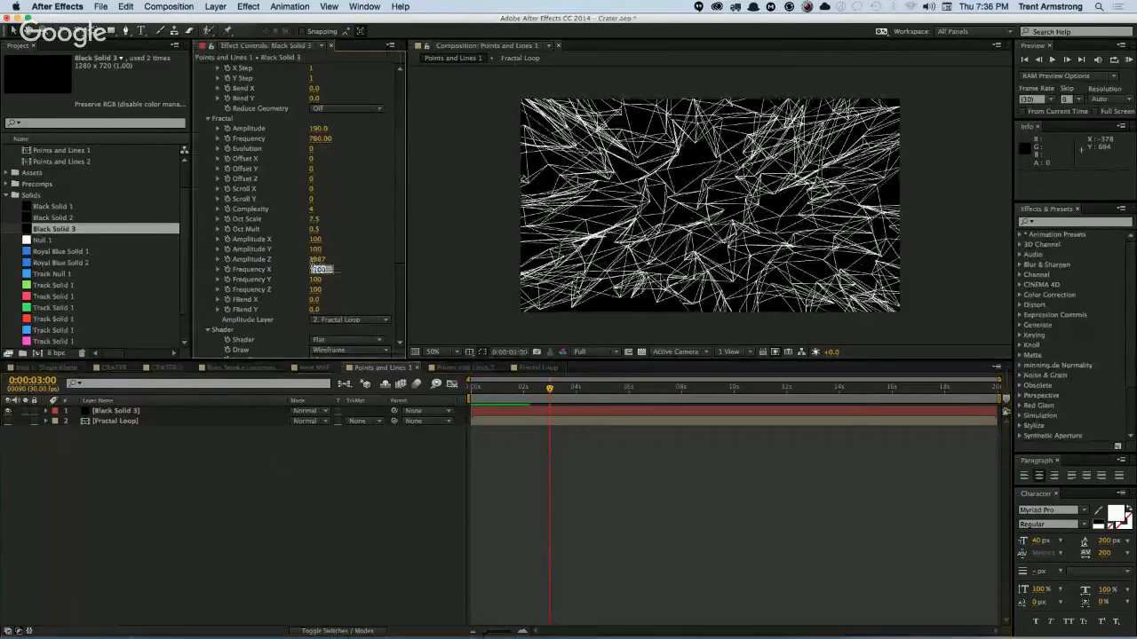
text(0)
key(Tab)
text(0)
key(Tab)
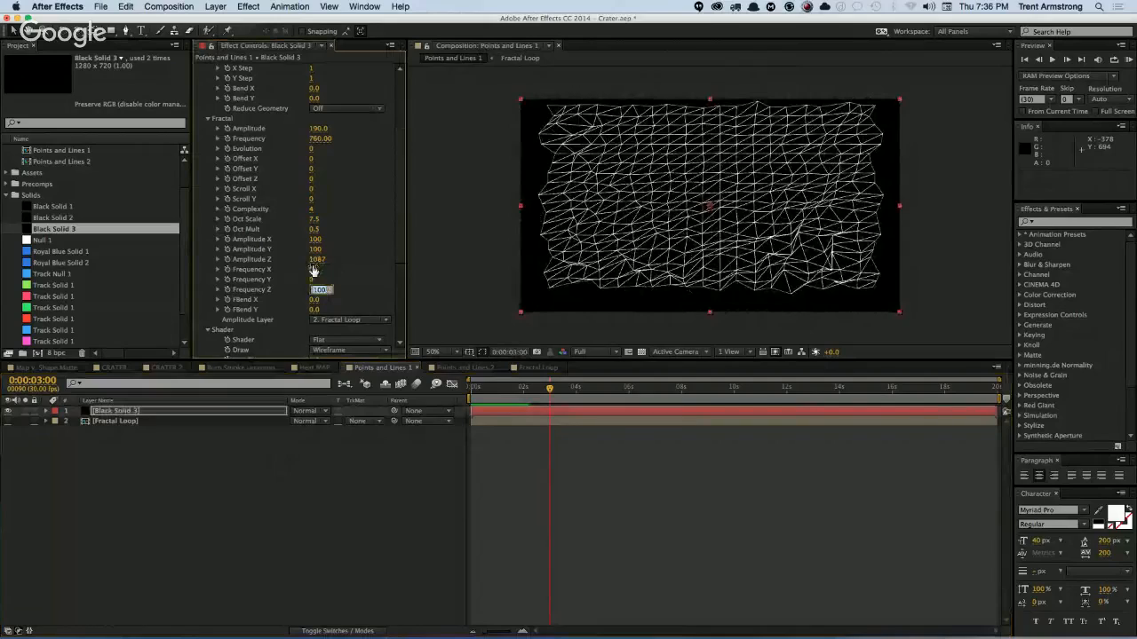
click(538, 389)
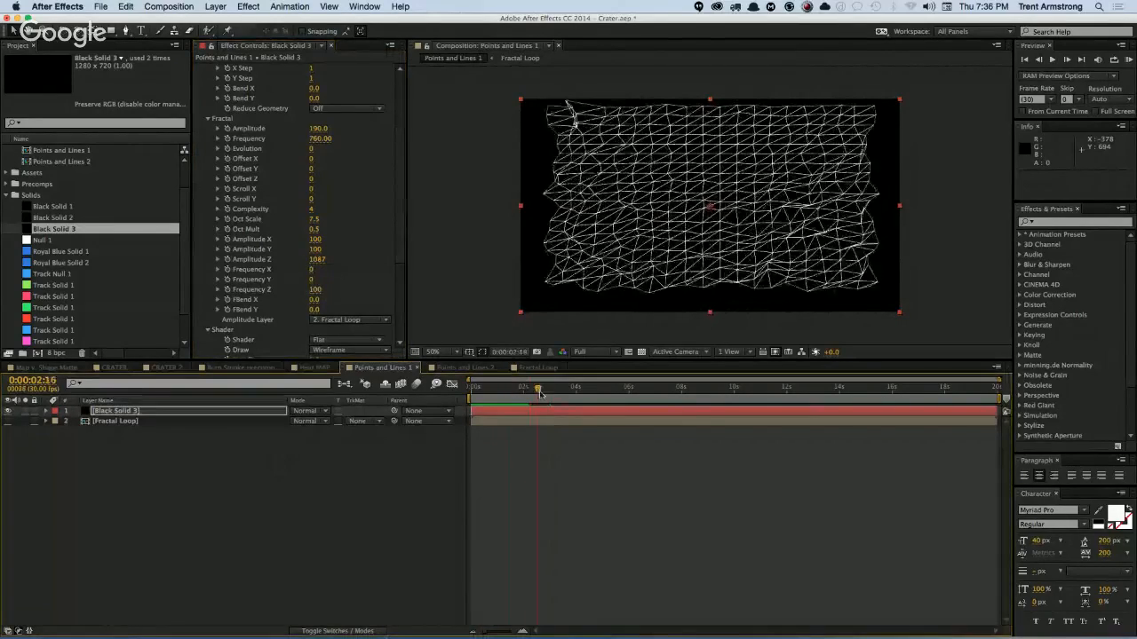
drag(538, 389, 565, 388)
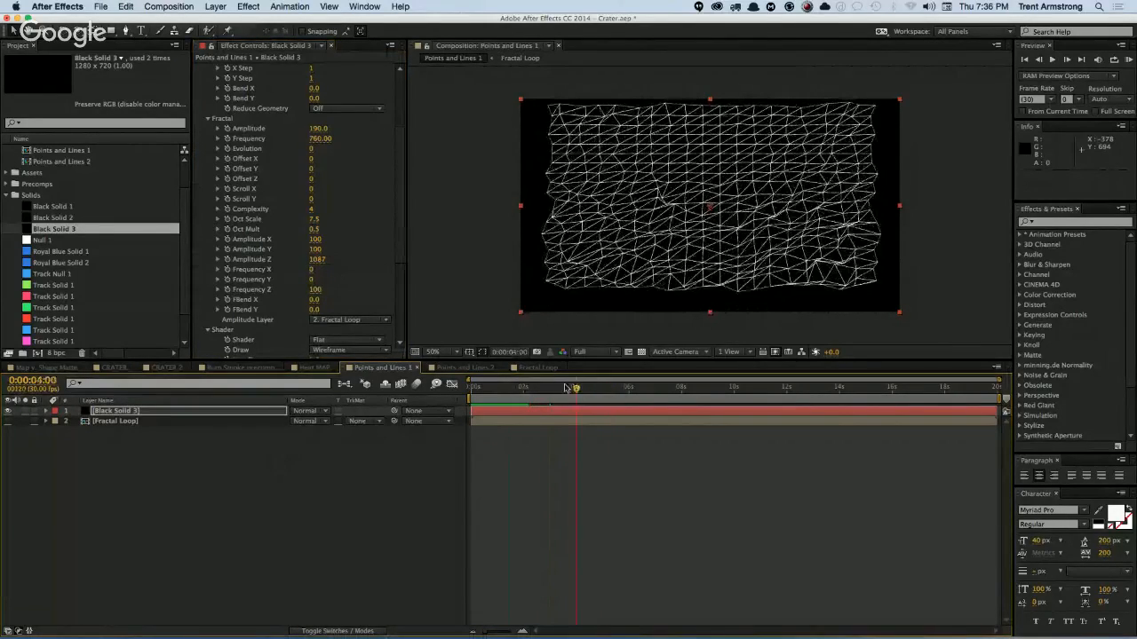
key(KP_0)
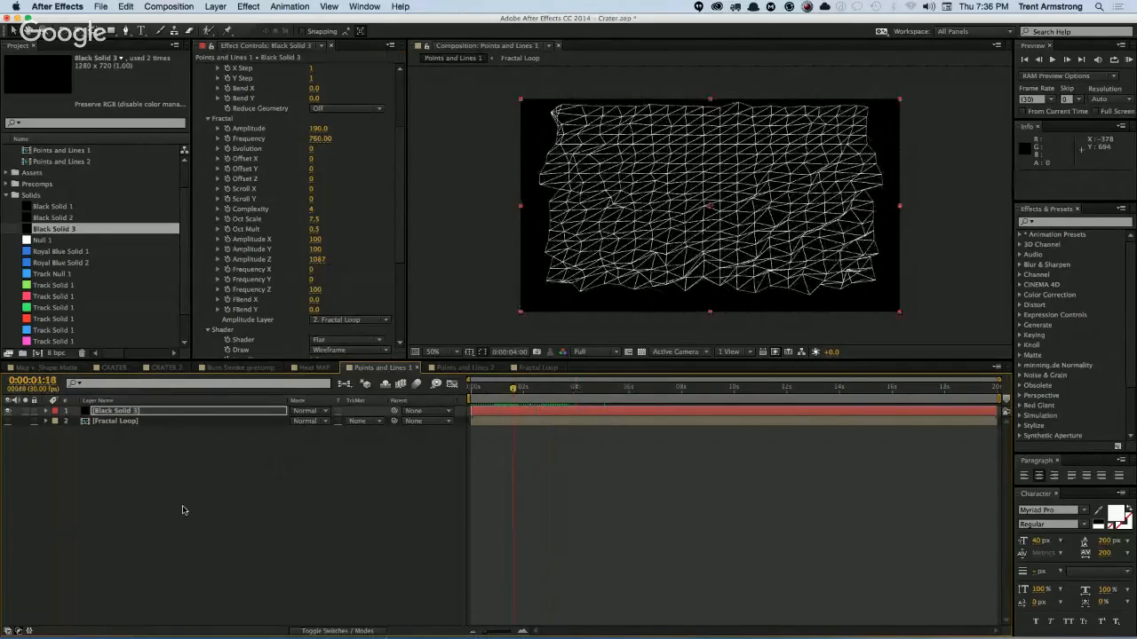
key(space)
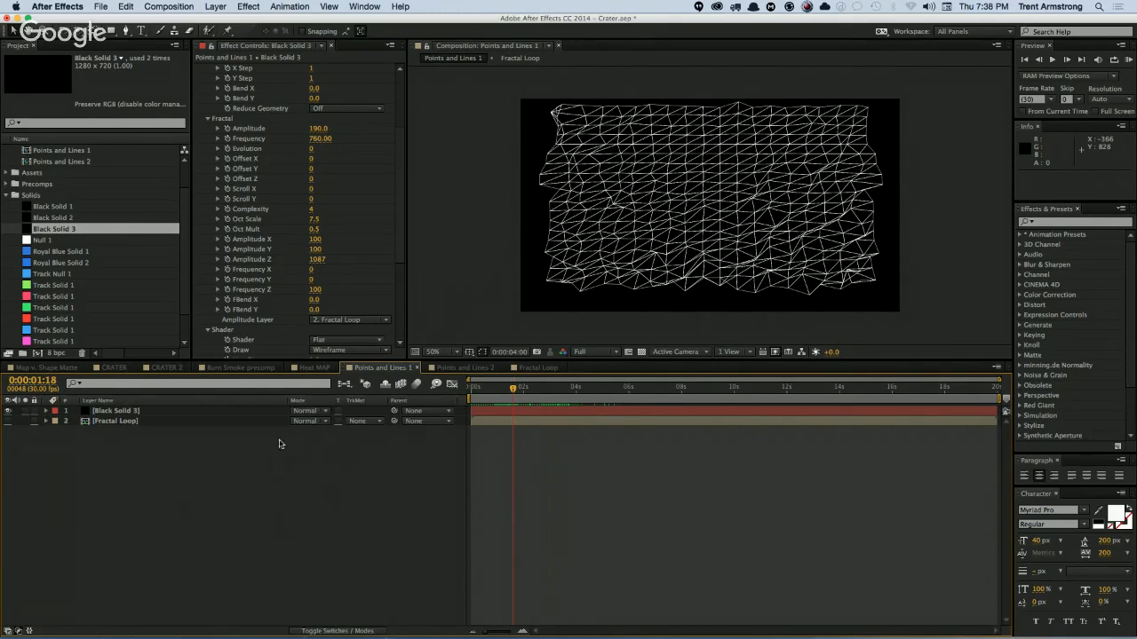
Step: Create a new 1280 × 720 composition at 30 fps, 20 seconds long, in the RENDER folder
key(super+Tab)
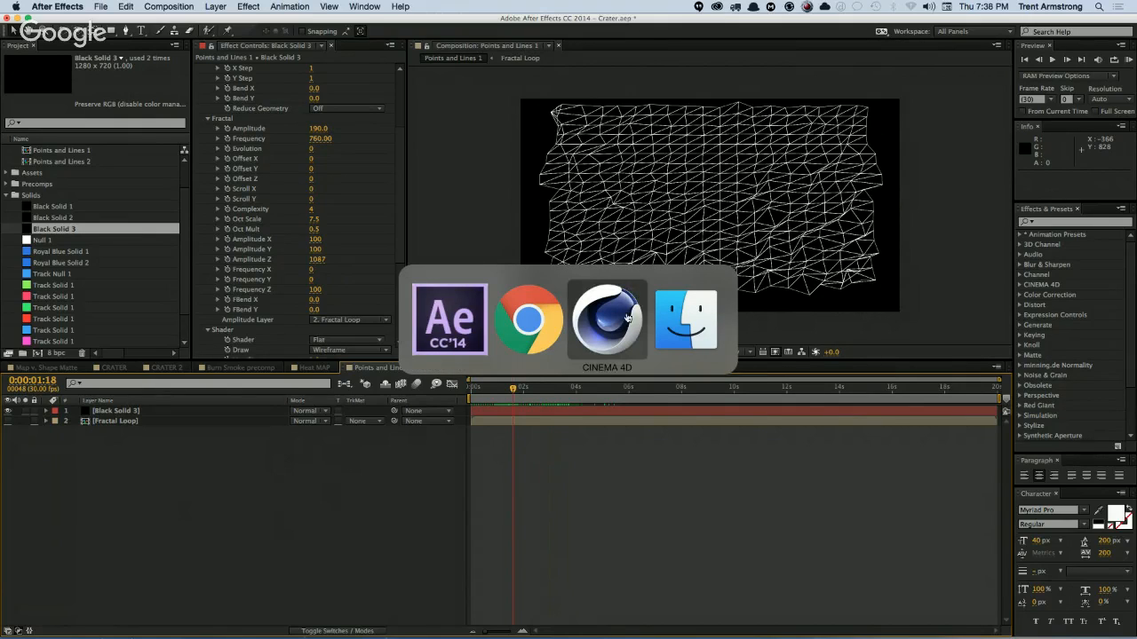
key(Escape)
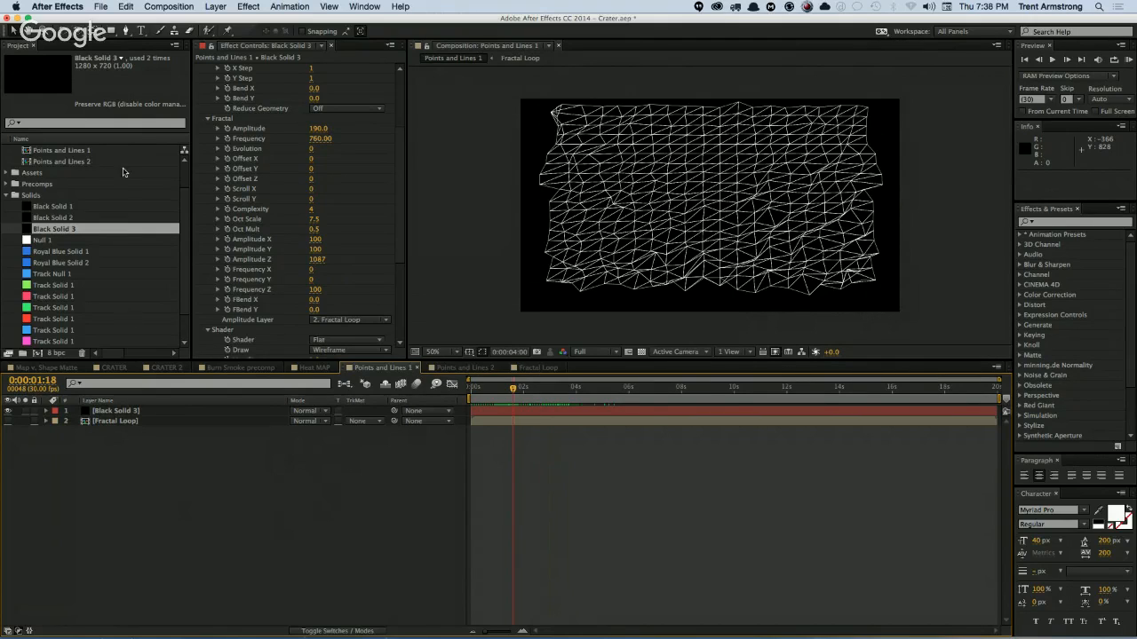
click(79, 163)
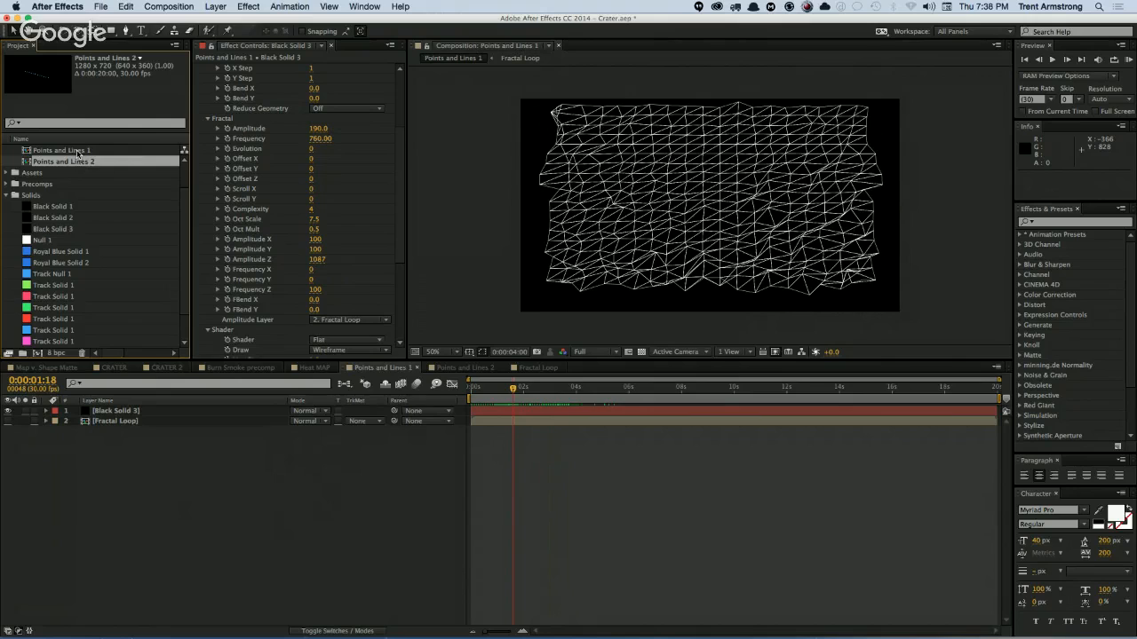
scroll(182, 180, up, 3)
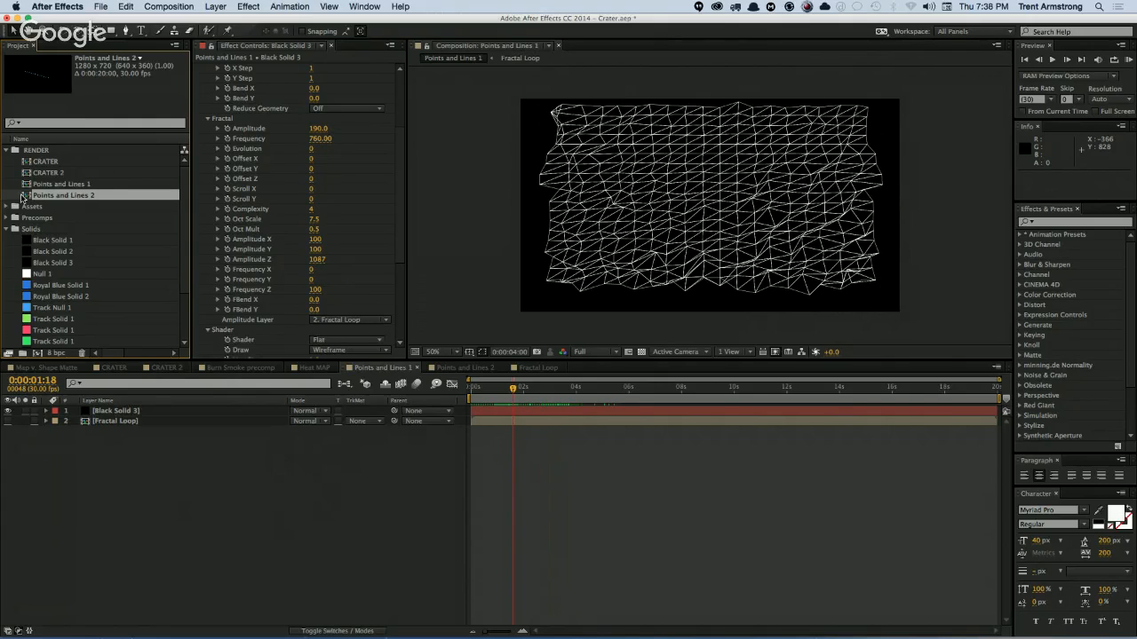
click(38, 151)
key(super+n)
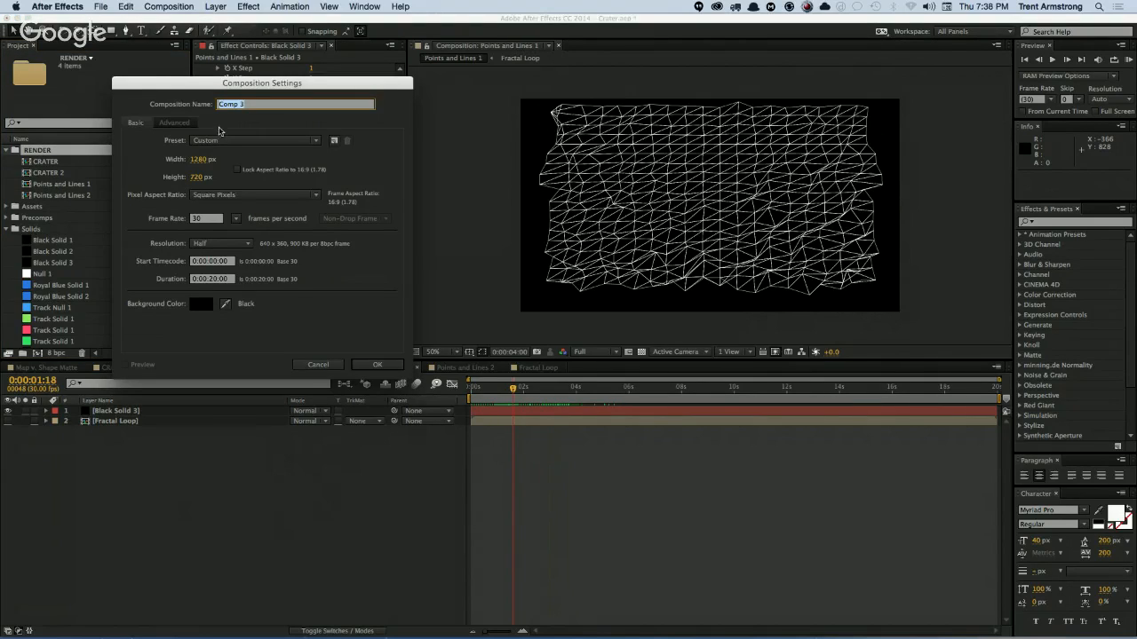
drag(195, 87, 195, 82)
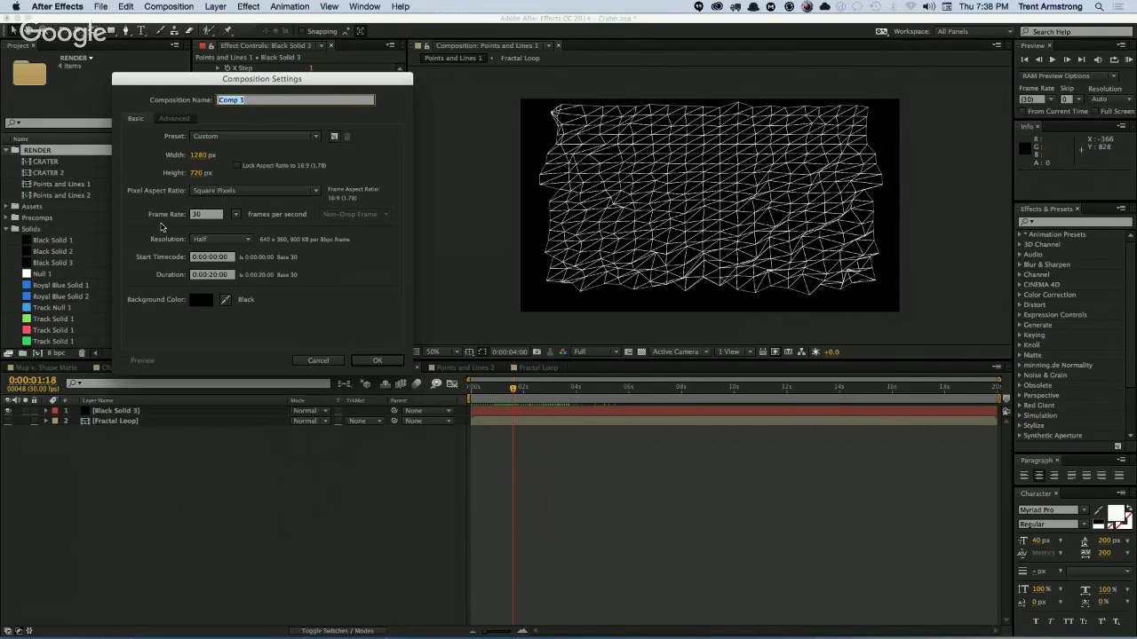
key(Return)
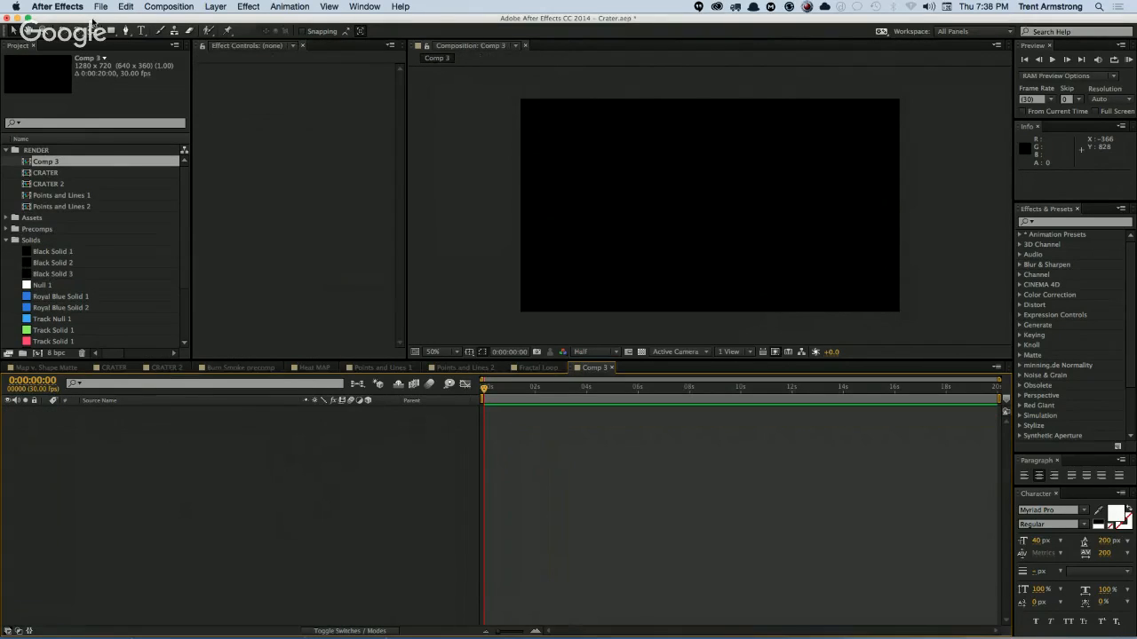
Step: Add a new MAXON Cinema 4D file layer to the composition, saved as Polys.c4d in the March Meeting folder of DallasAEUG on MEGA
click(100, 7)
mouse_move(222, 6)
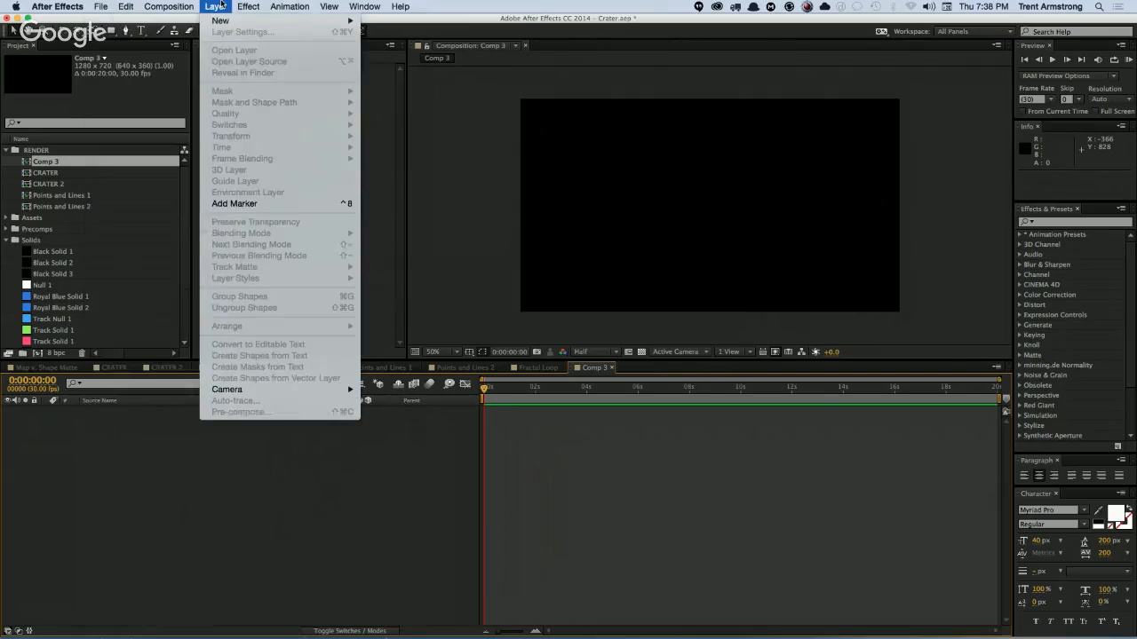
mouse_move(247, 20)
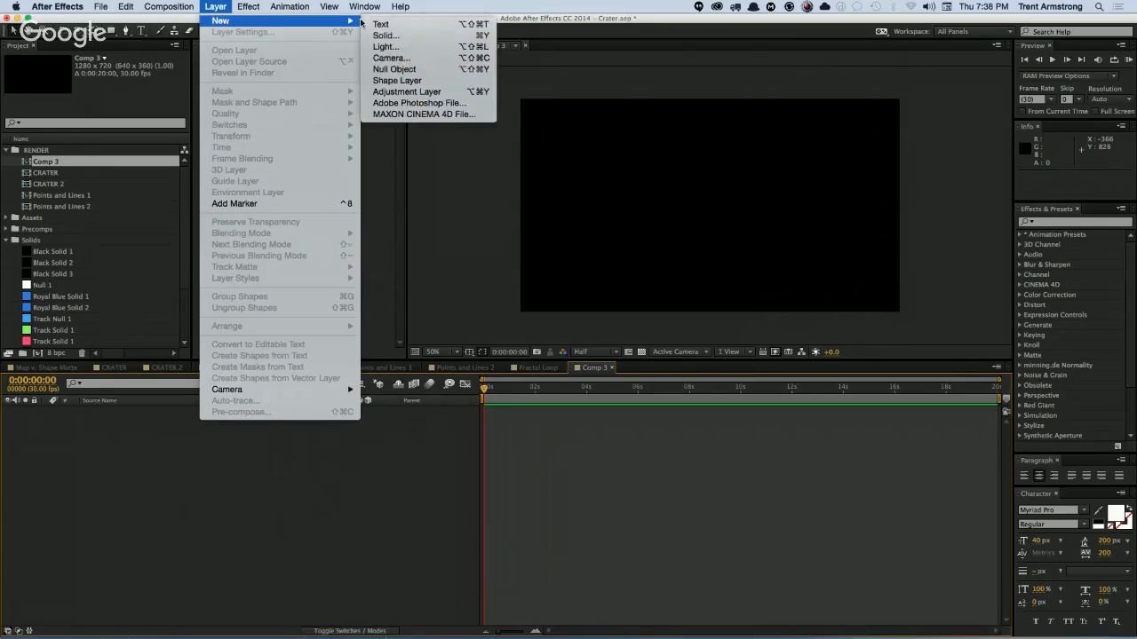
click(456, 116)
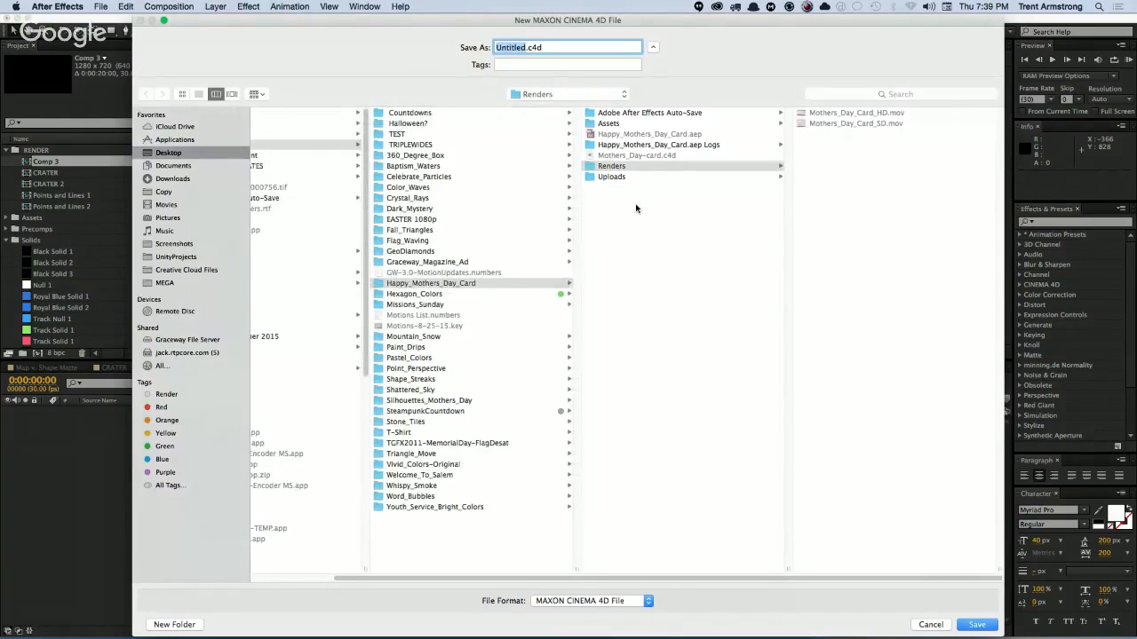
click(636, 209)
key(super+d)
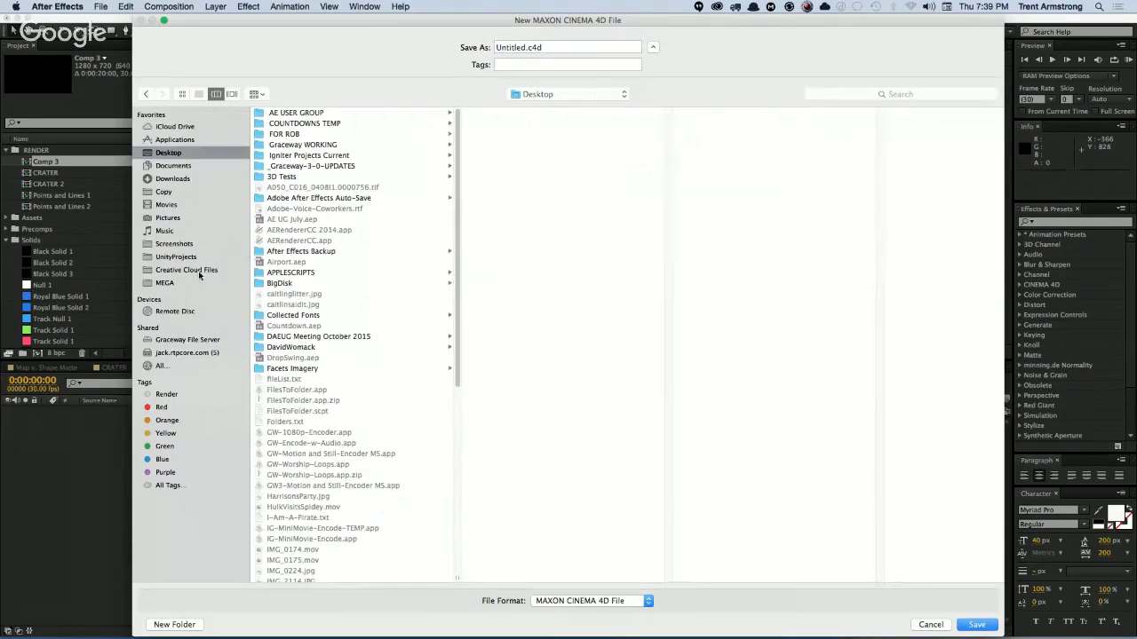
click(197, 283)
click(306, 113)
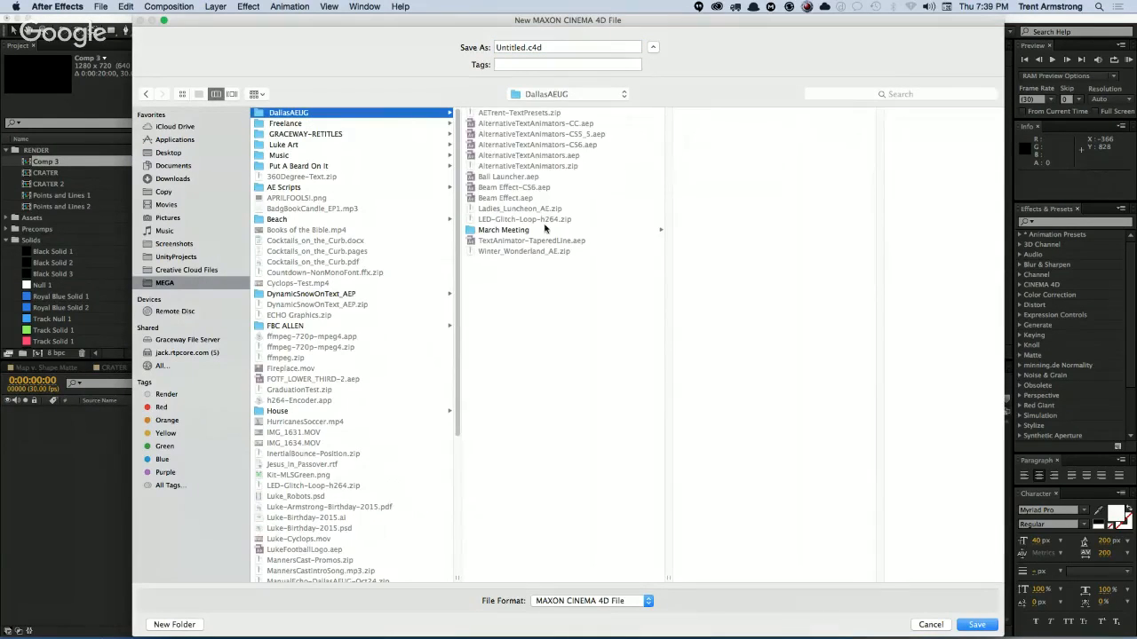
click(529, 231)
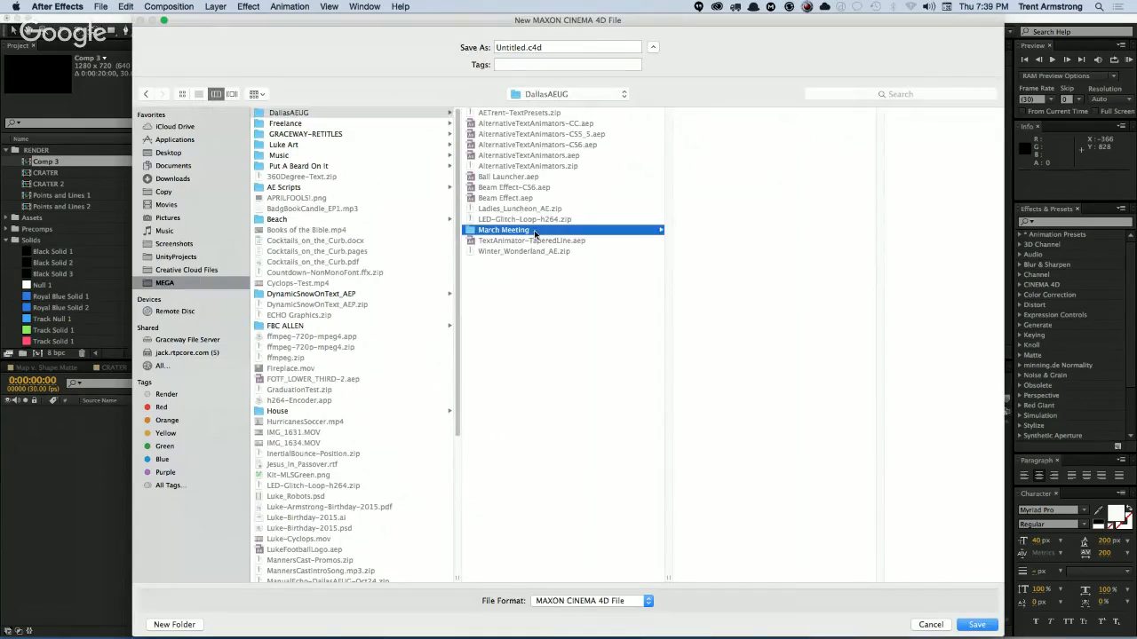
double_click(516, 47)
text(Polys)
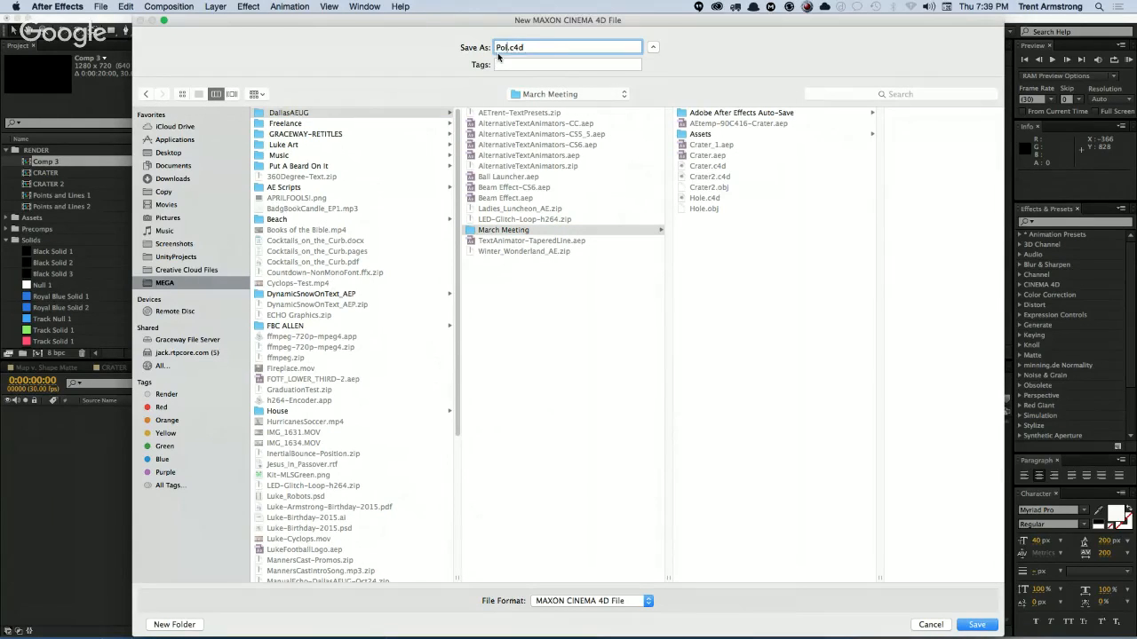
key(Return)
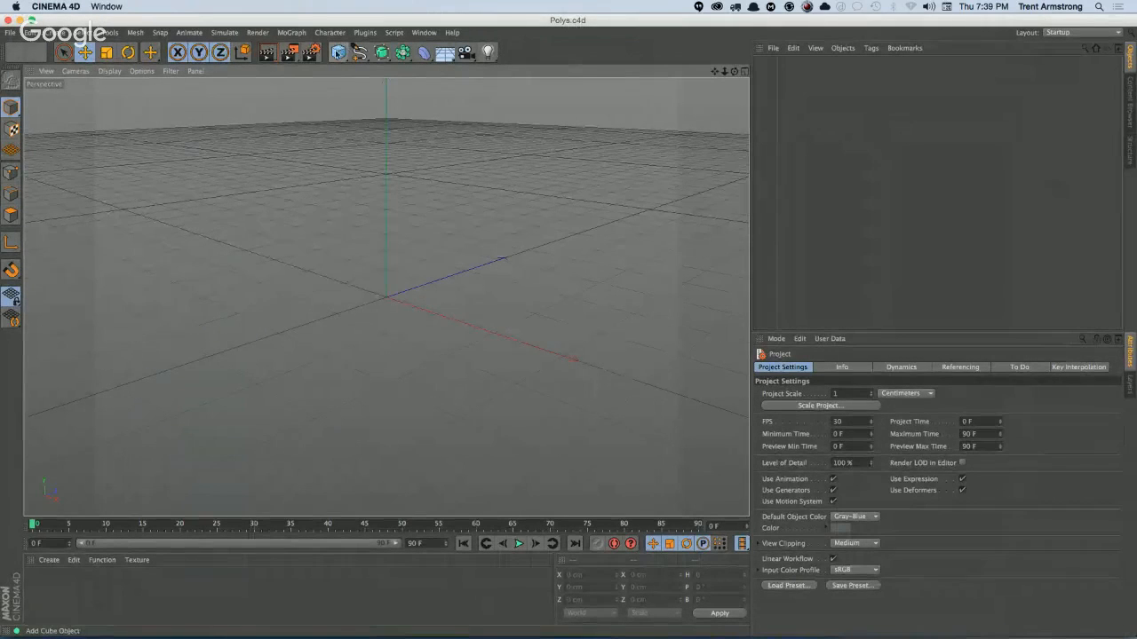
Step: Add a Platonic primitive to the Cinema 4D scene and set its segments to 2 and radius to 217 cm
drag(338, 52, 453, 87)
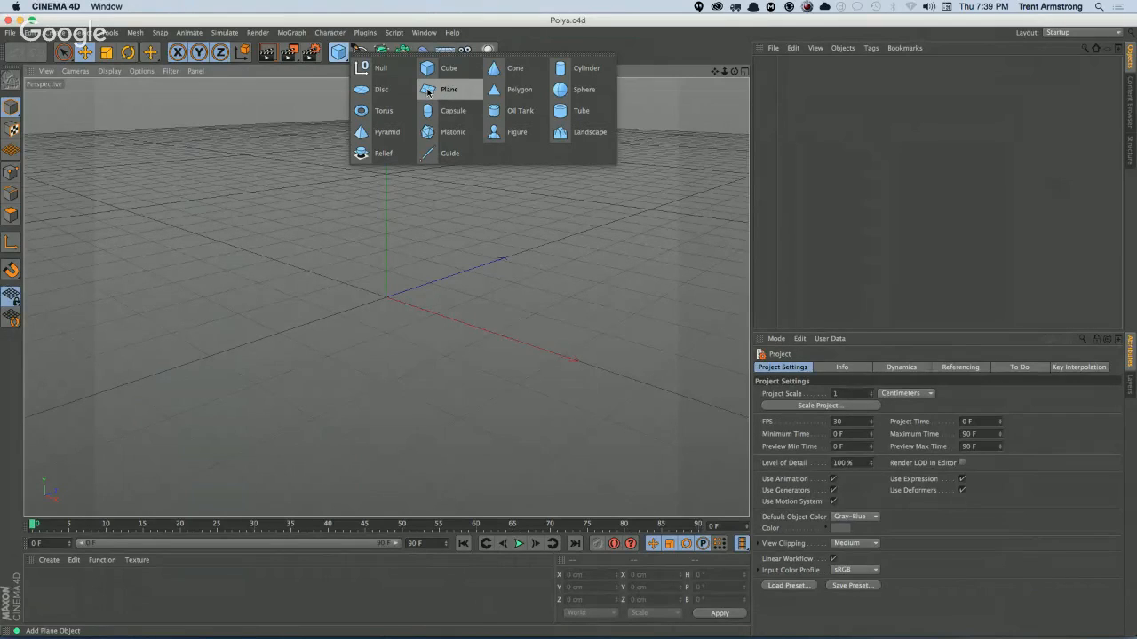
drag(428, 92, 451, 133)
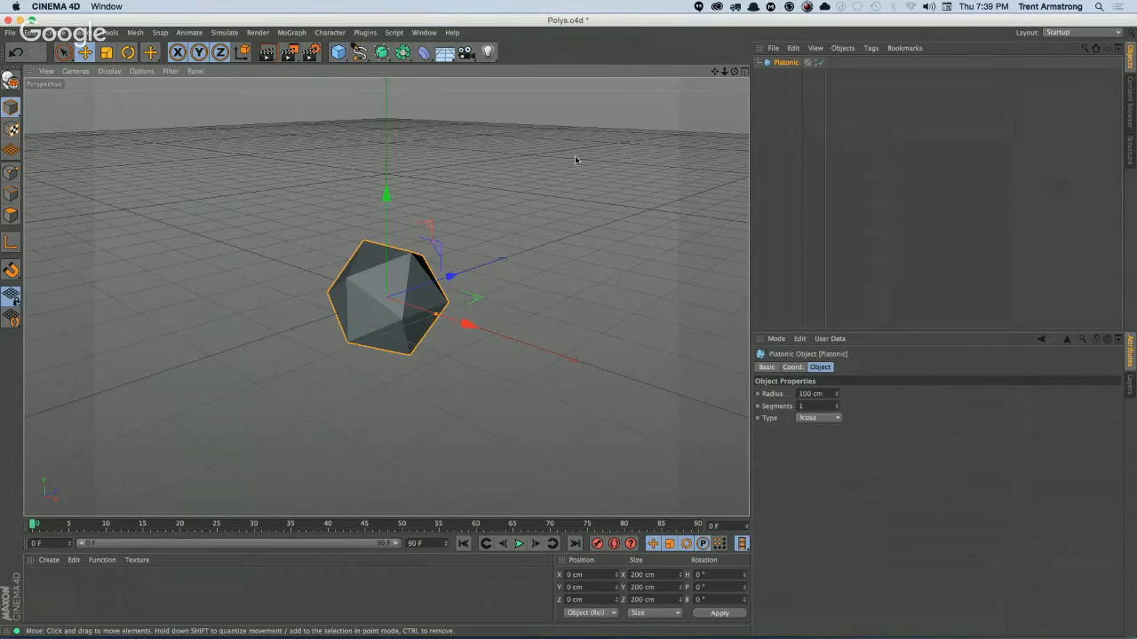
click(836, 404)
drag(837, 396, 881, 396)
Step: Try the Tetra, Octa, Dodeca, Icosa and Bucky types on the Platonic object and return it to Icosa
click(824, 418)
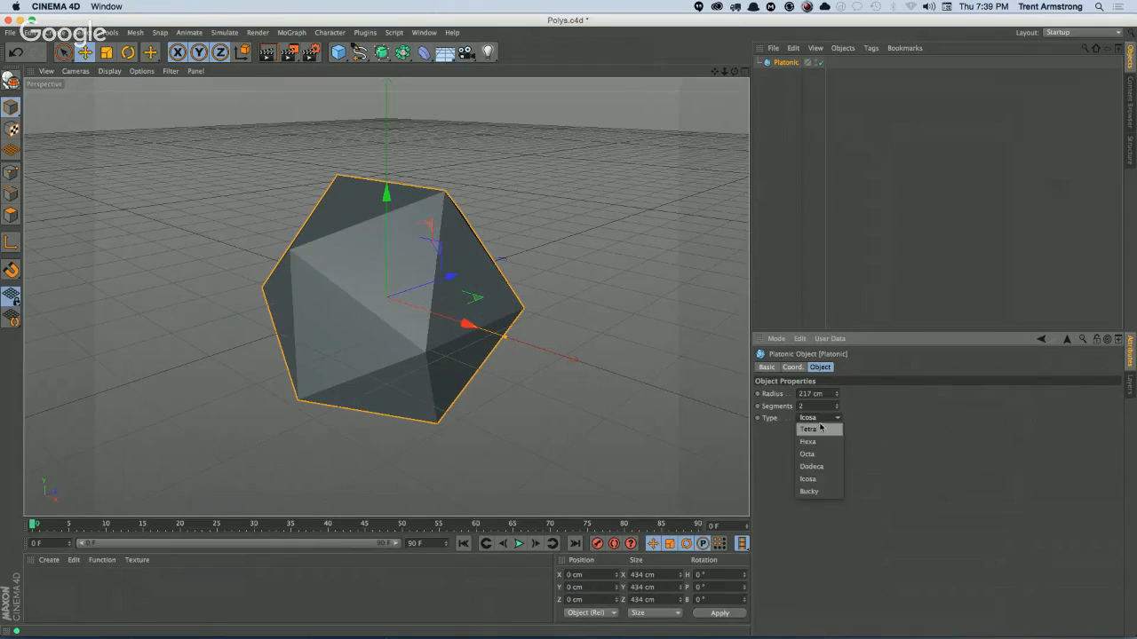
click(810, 428)
click(838, 418)
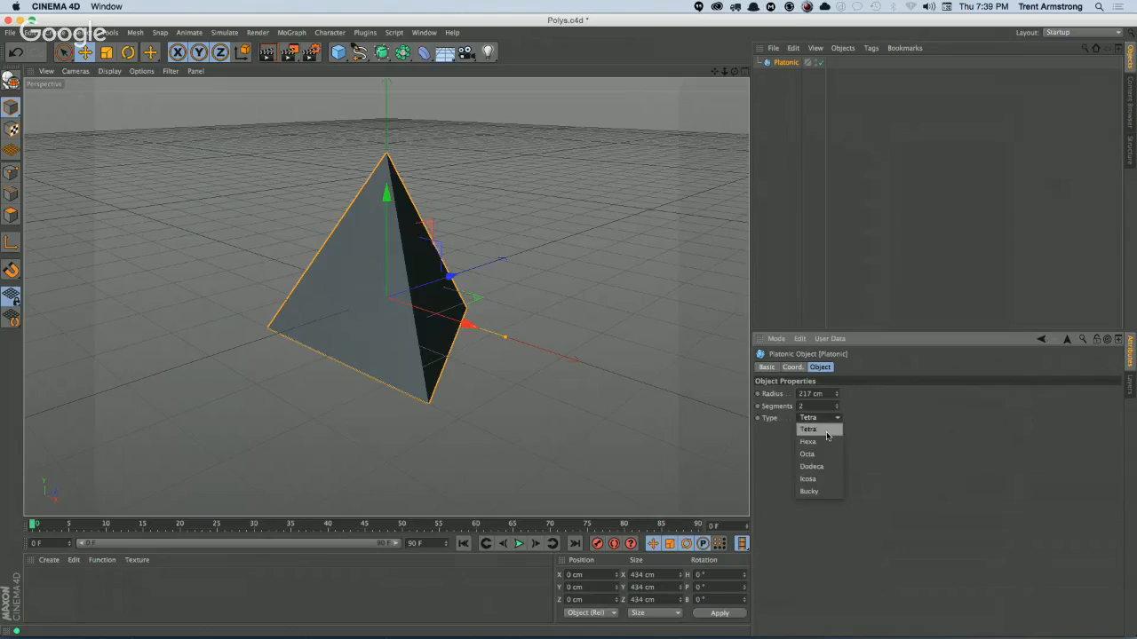
click(819, 453)
click(839, 420)
click(828, 466)
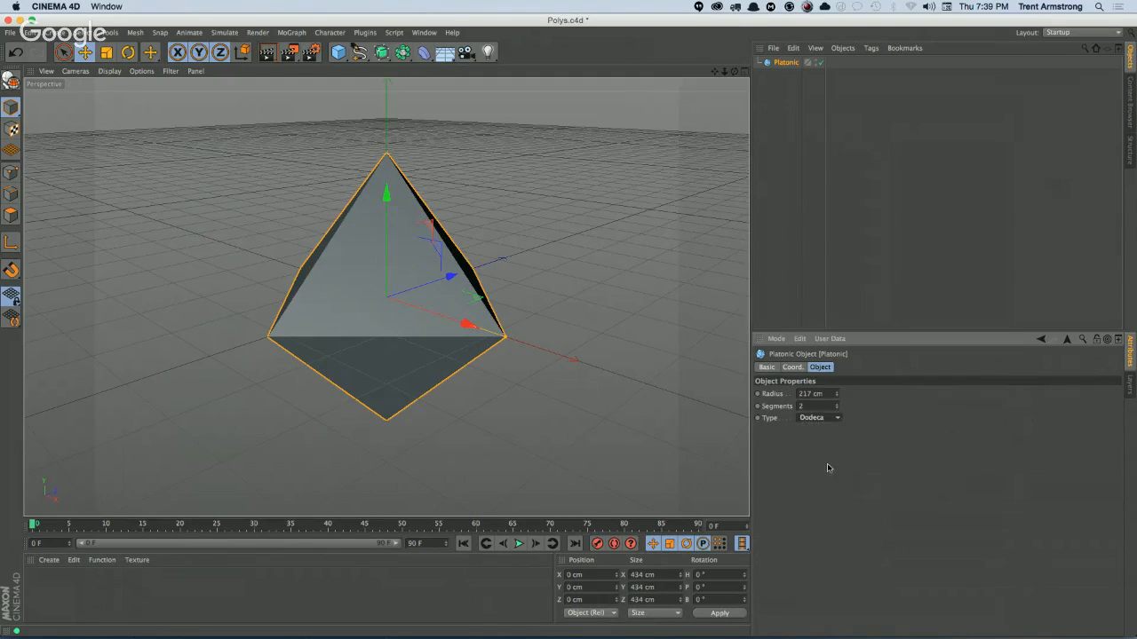
click(838, 419)
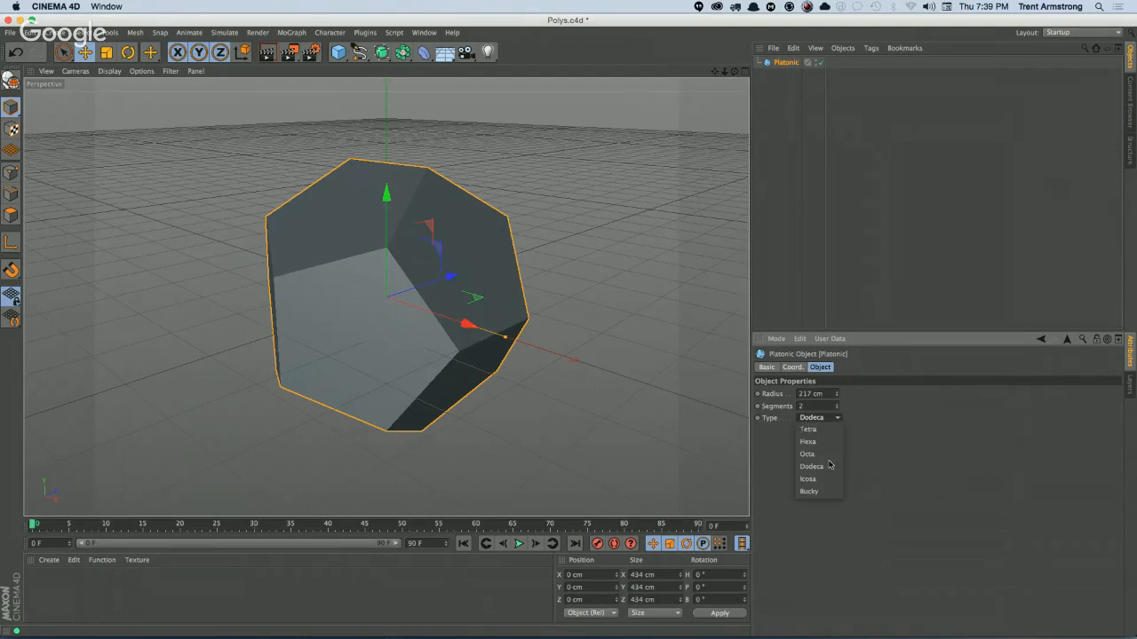
click(819, 479)
click(834, 418)
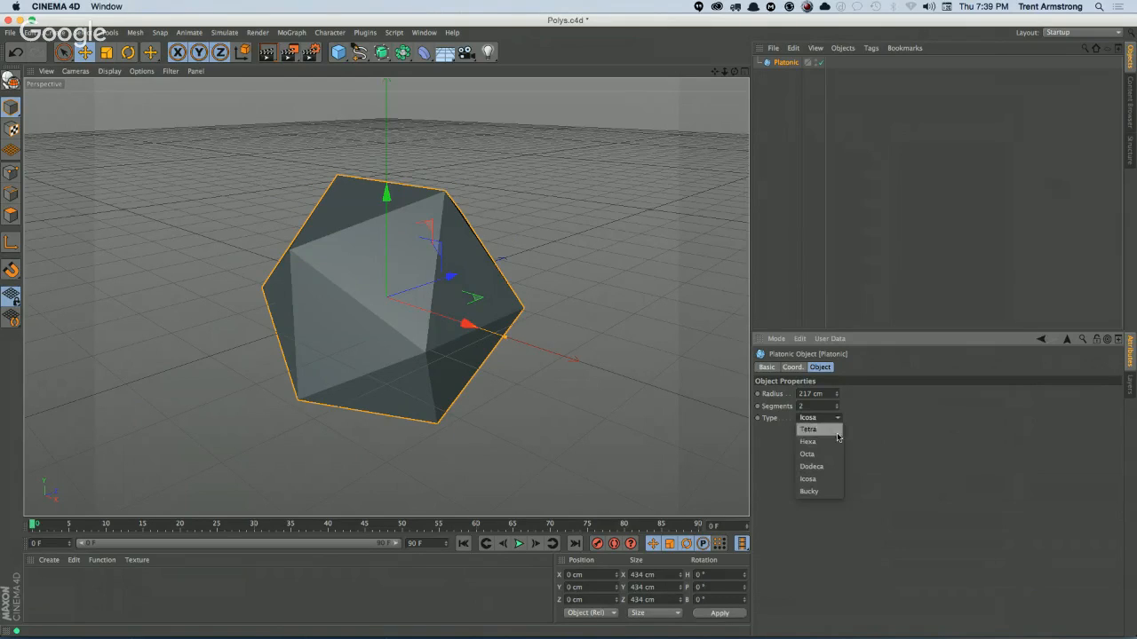
click(836, 492)
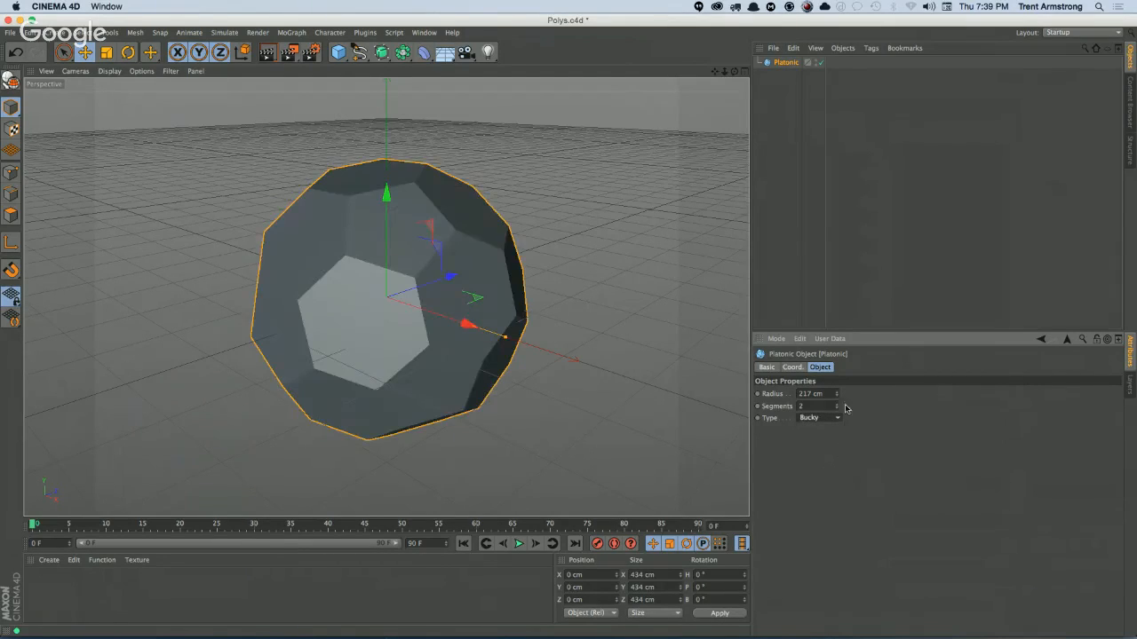
click(839, 419)
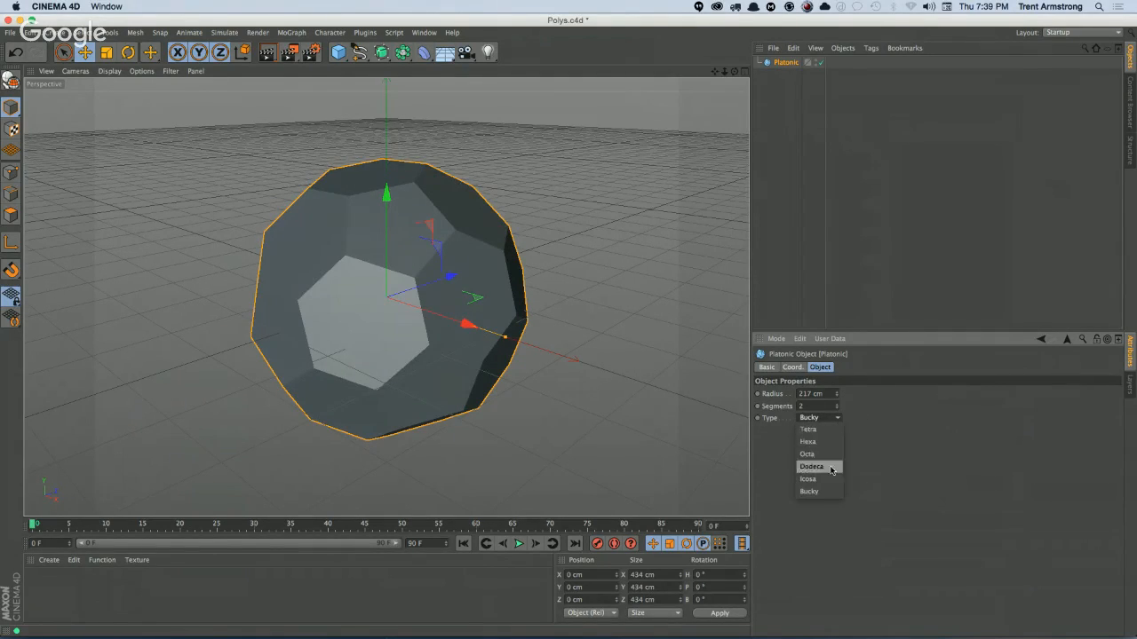
click(830, 479)
Step: Set the Platonic object's segments to 1, radius to 233 cm and type to Icosa
click(836, 408)
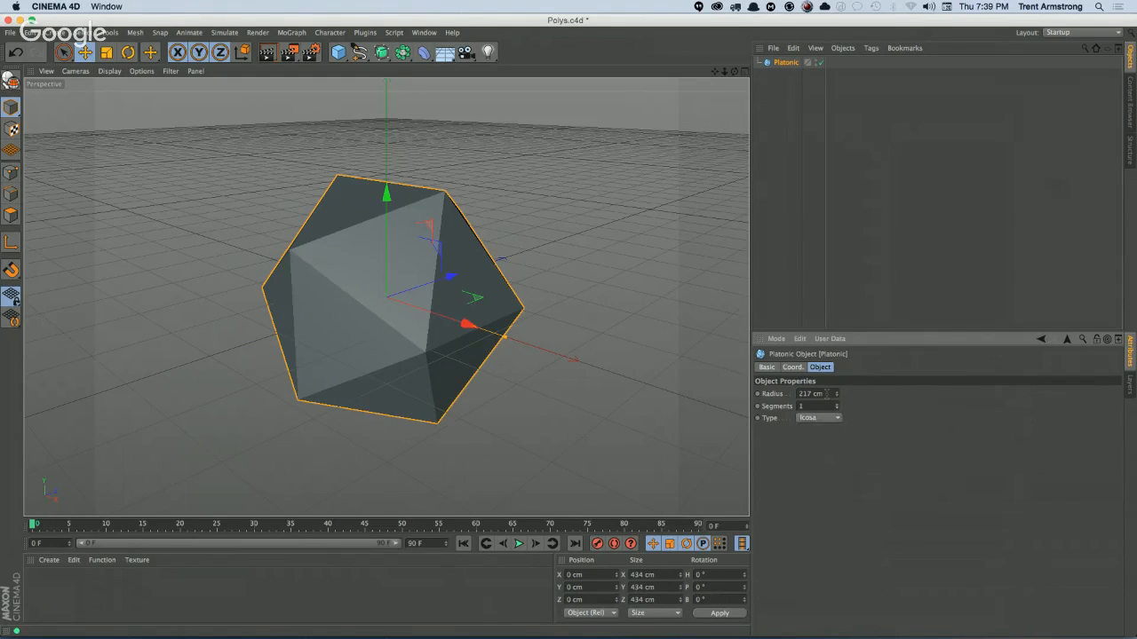
drag(836, 393, 839, 373)
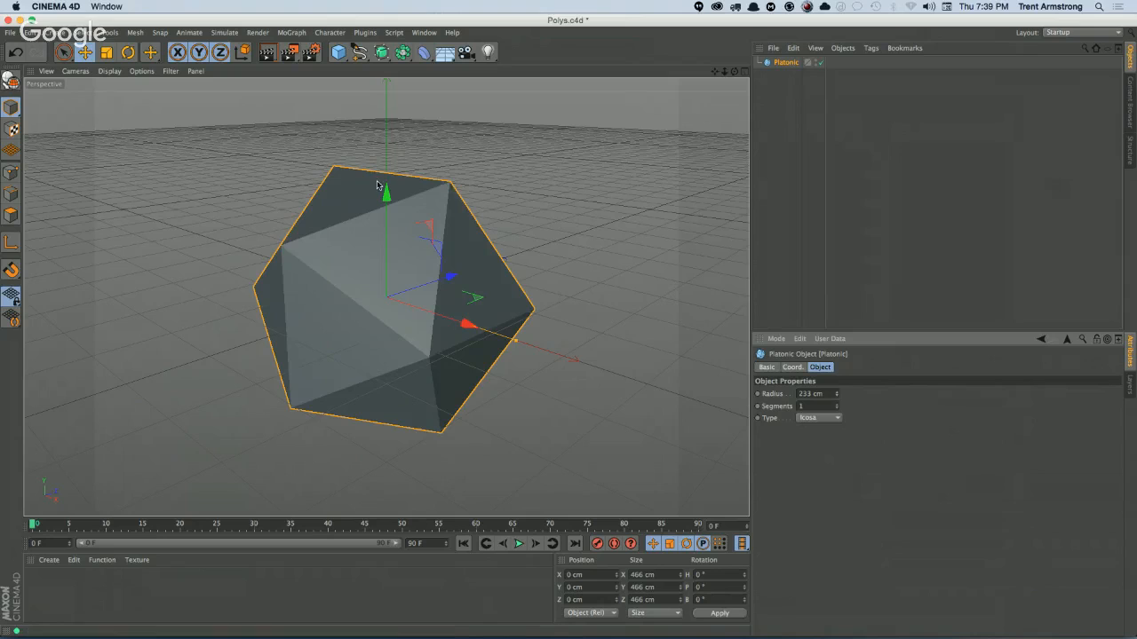
click(338, 51)
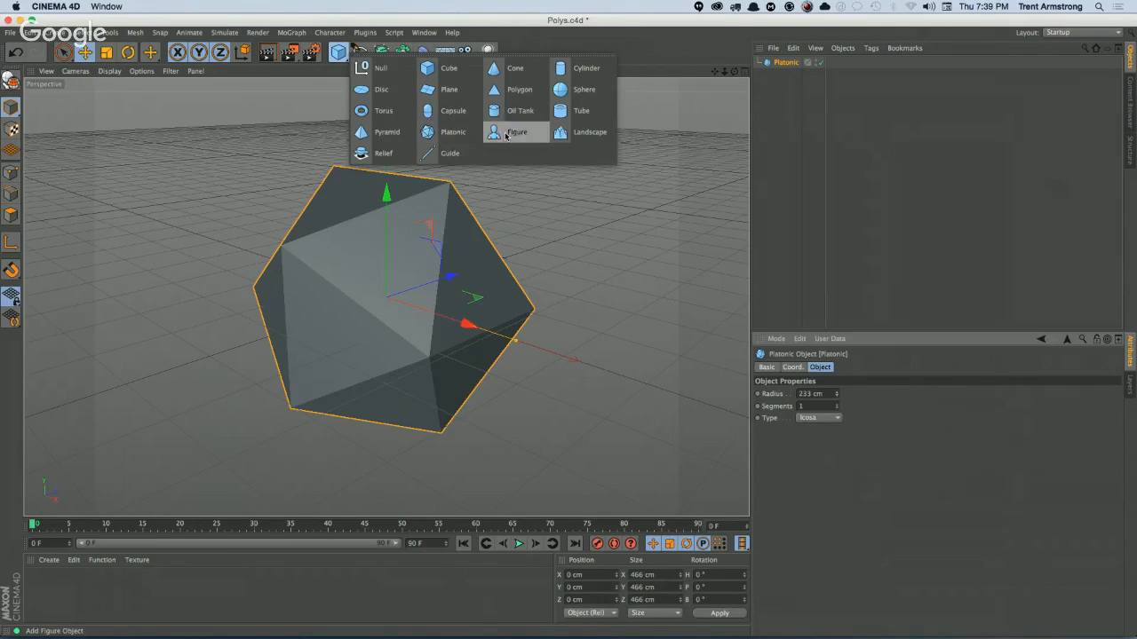
click(819, 417)
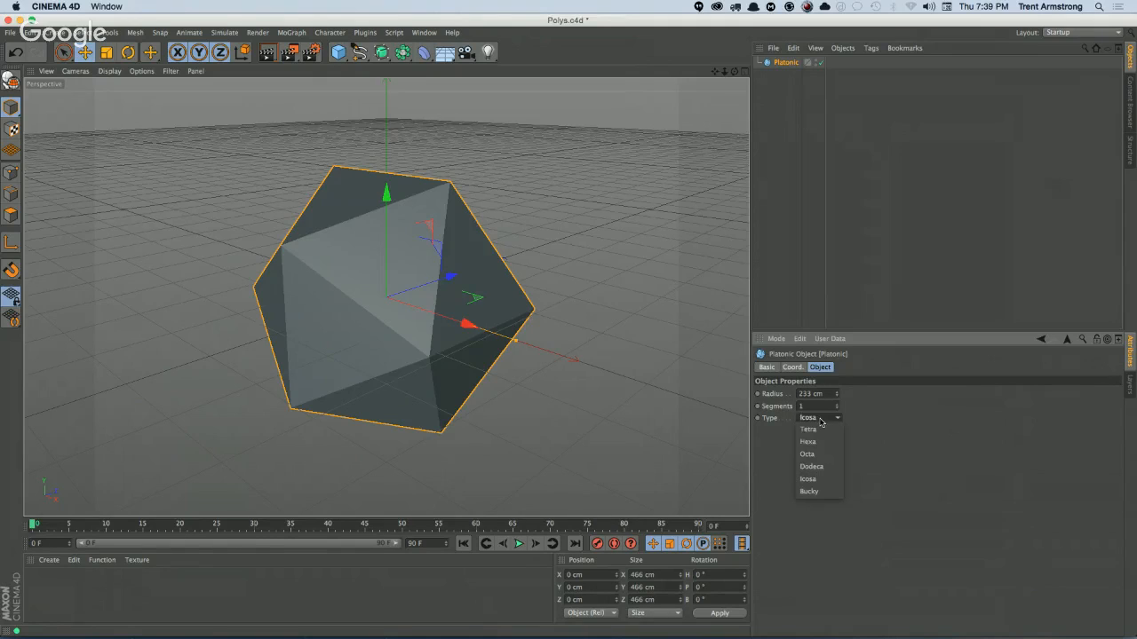
click(821, 481)
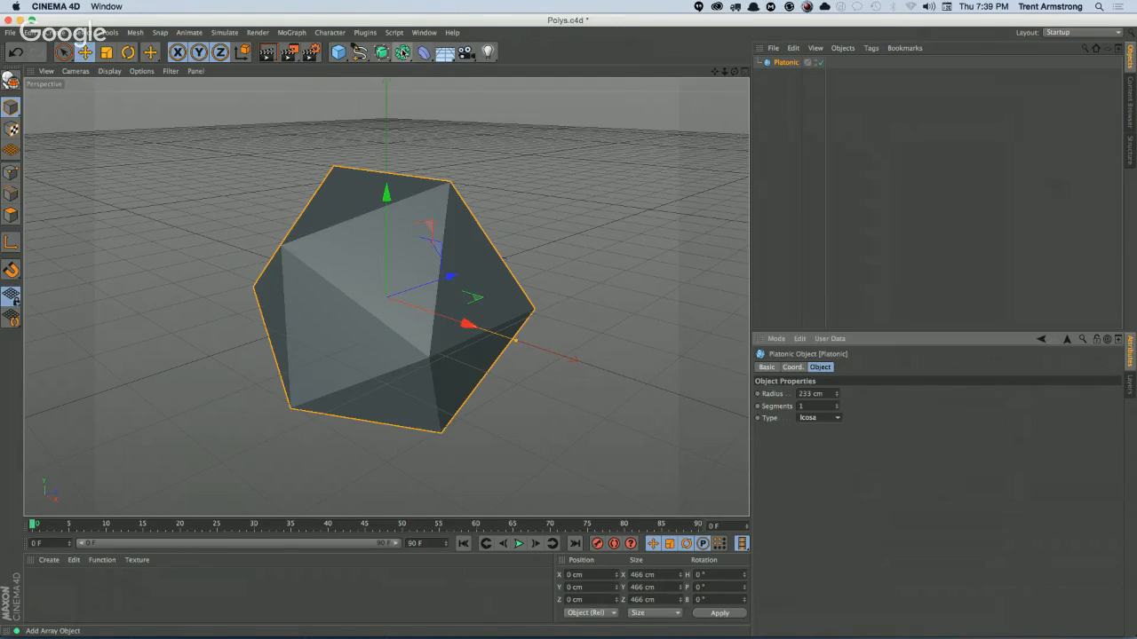
Step: Add an Atom Array object to the scene, deleting the plain Array object added by mistake
click(402, 52)
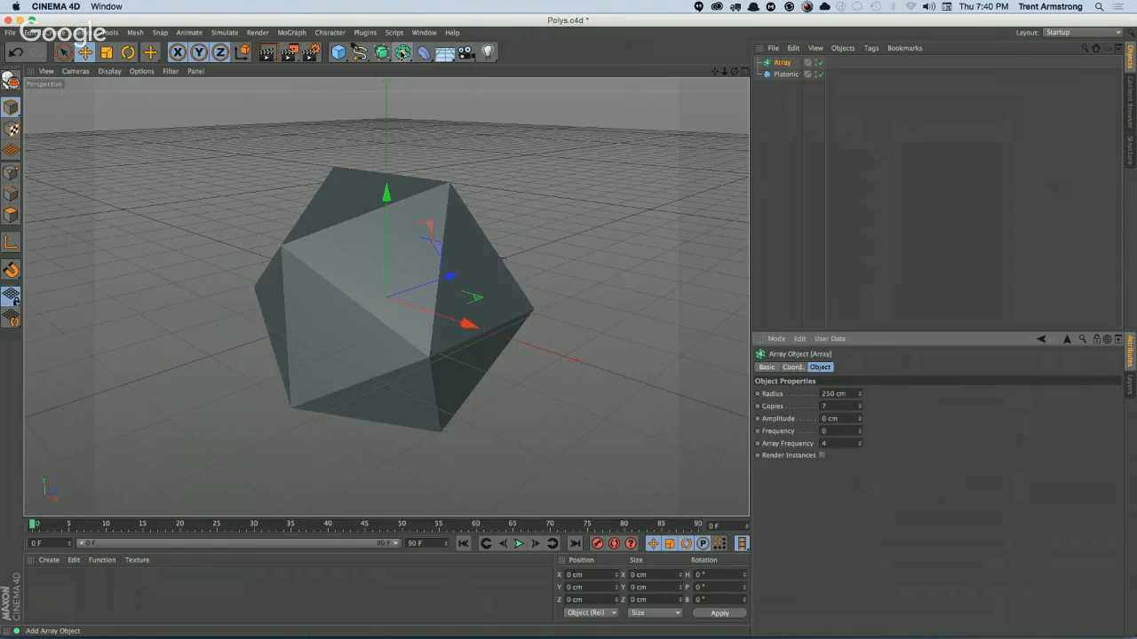
key(Delete)
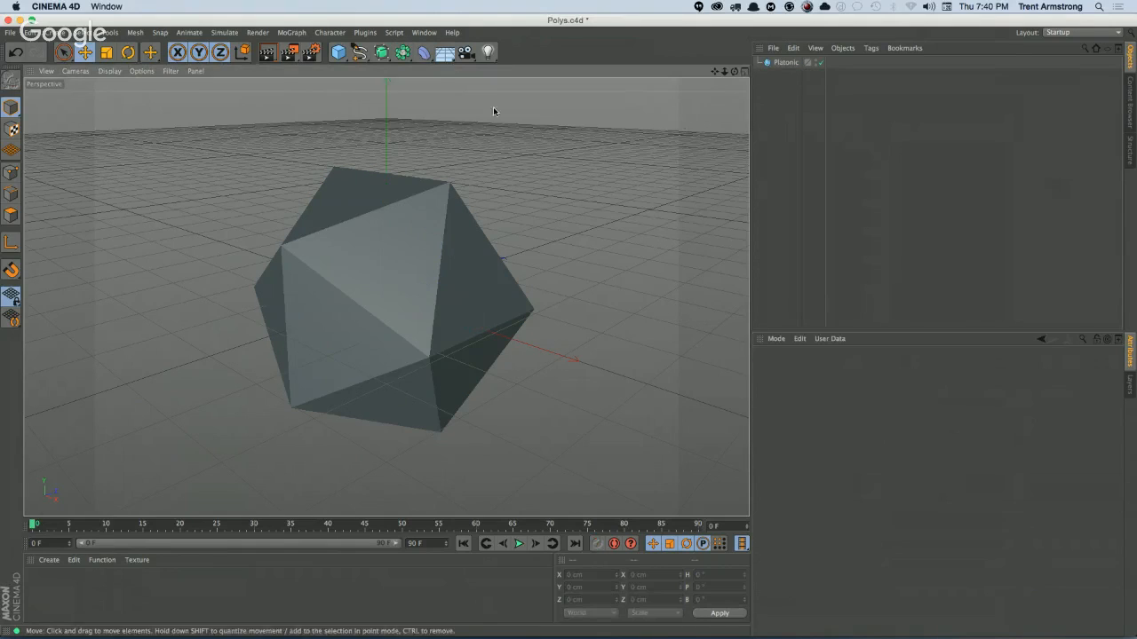
click(381, 51)
click(403, 51)
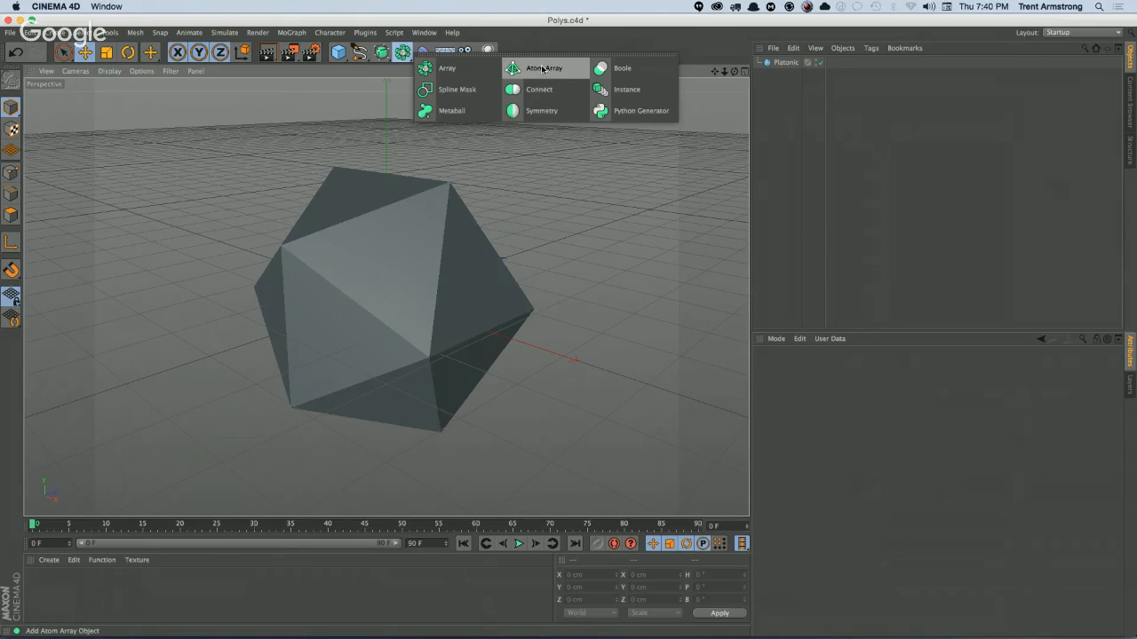
click(545, 69)
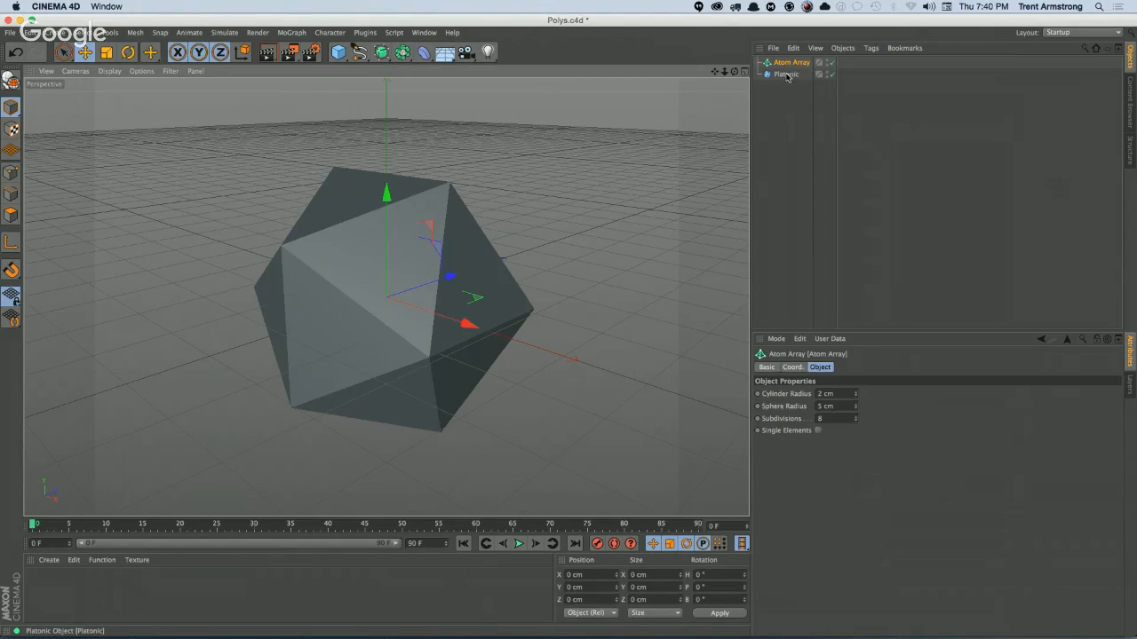
Step: Nest the Platonic object under the Atom Array to preview the effect, and move it back out
drag(786, 77, 790, 66)
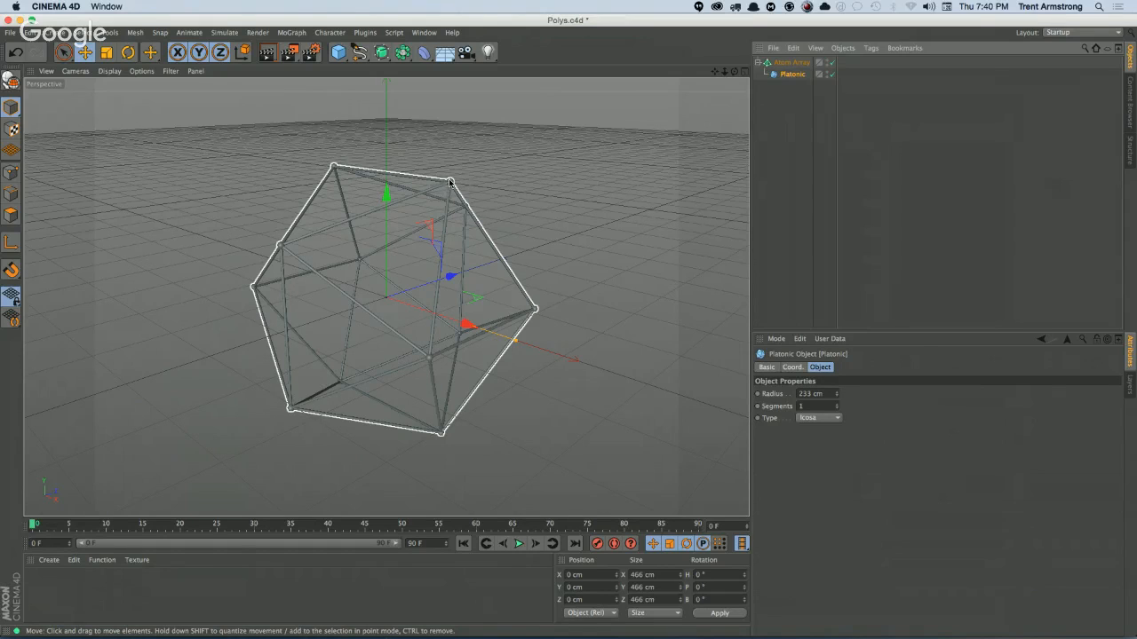
drag(787, 76, 793, 86)
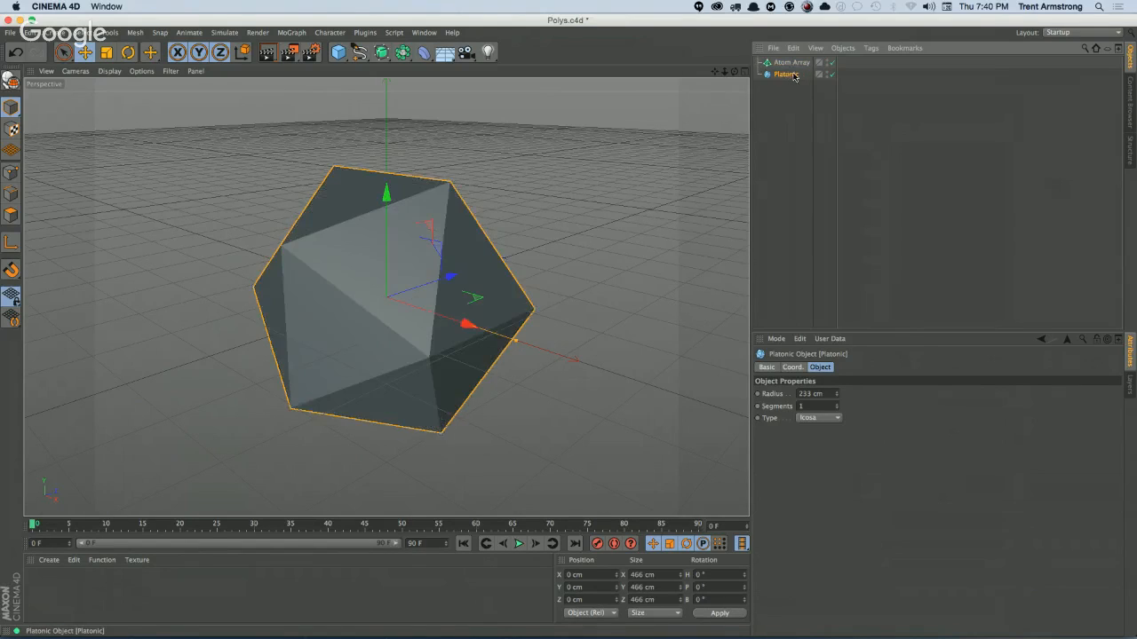
Step: Delete the existing Atom Array, add a fresh one and nest the Platonic object under it
click(786, 64)
key(Delete)
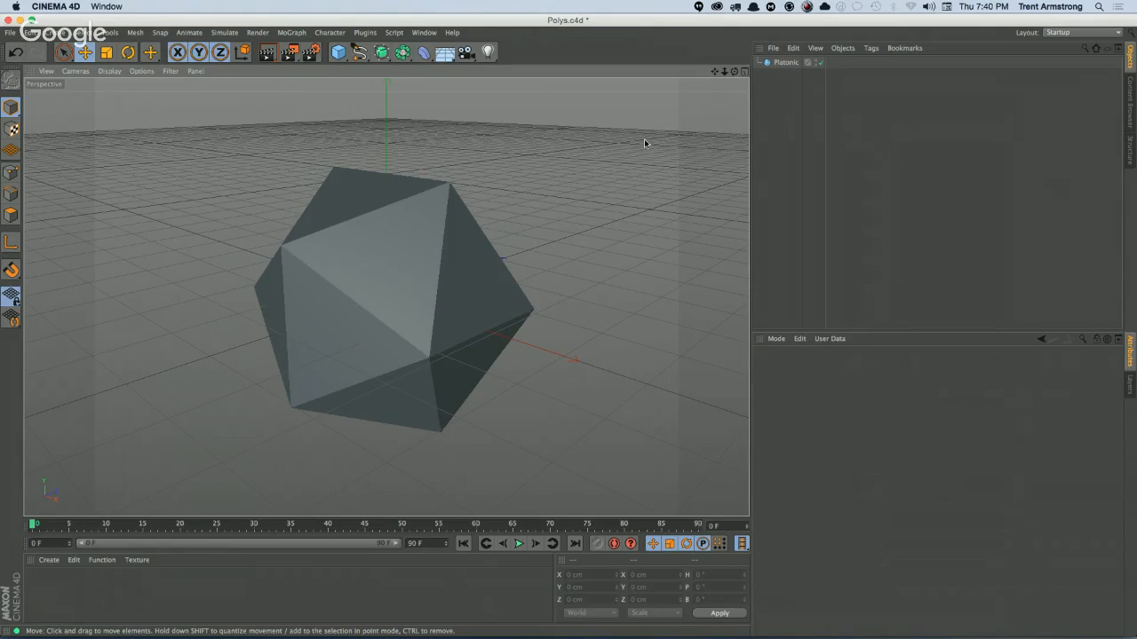
click(782, 65)
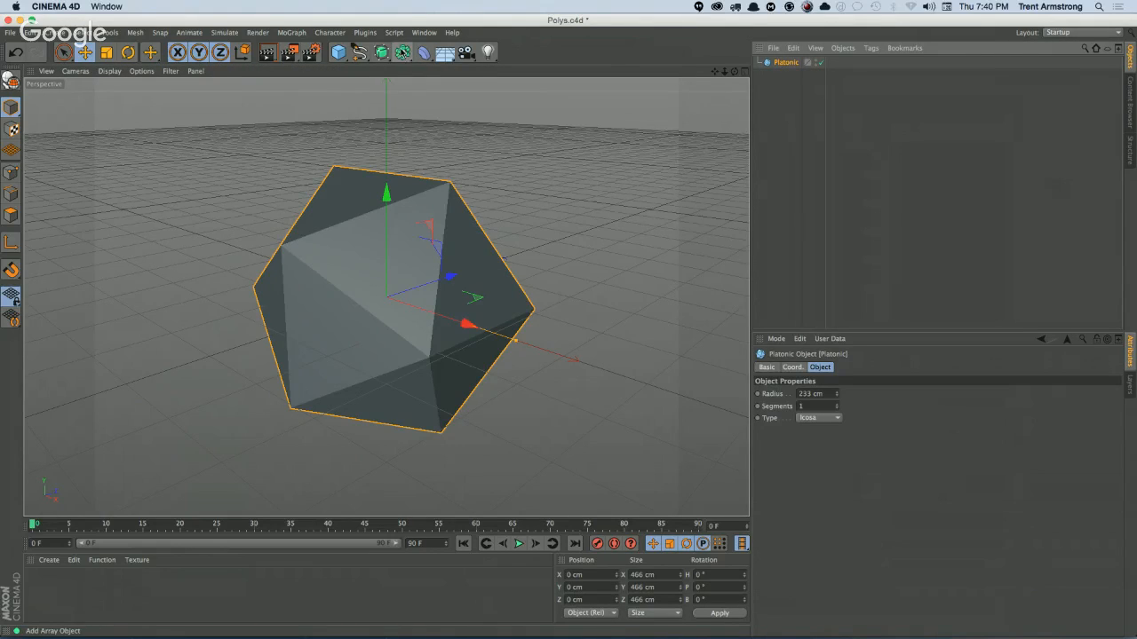
click(402, 53)
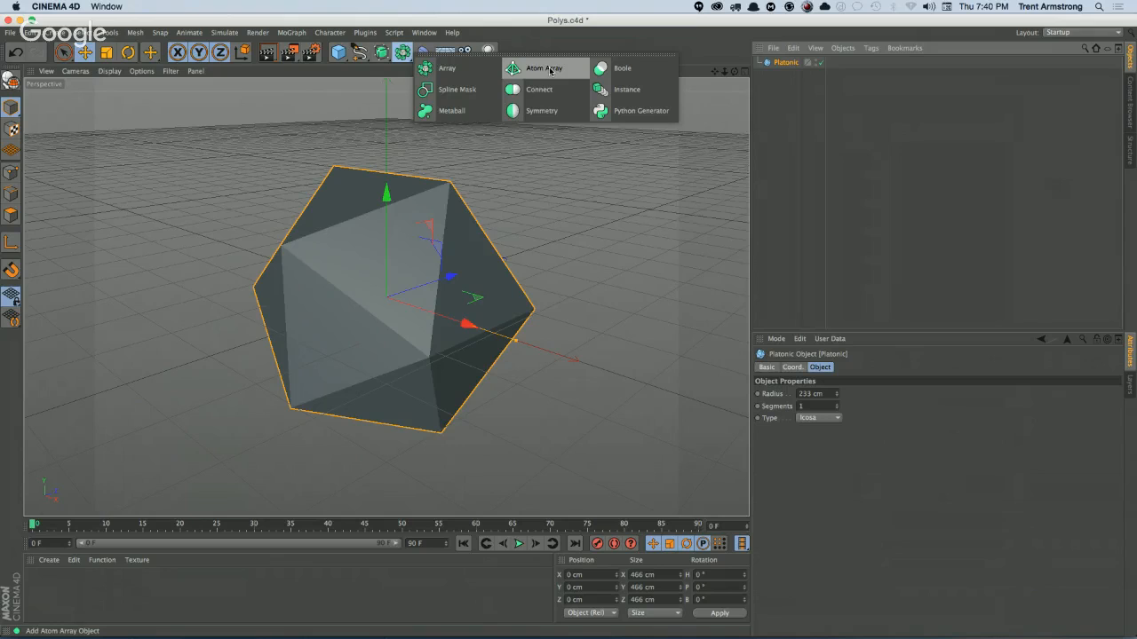
click(542, 70)
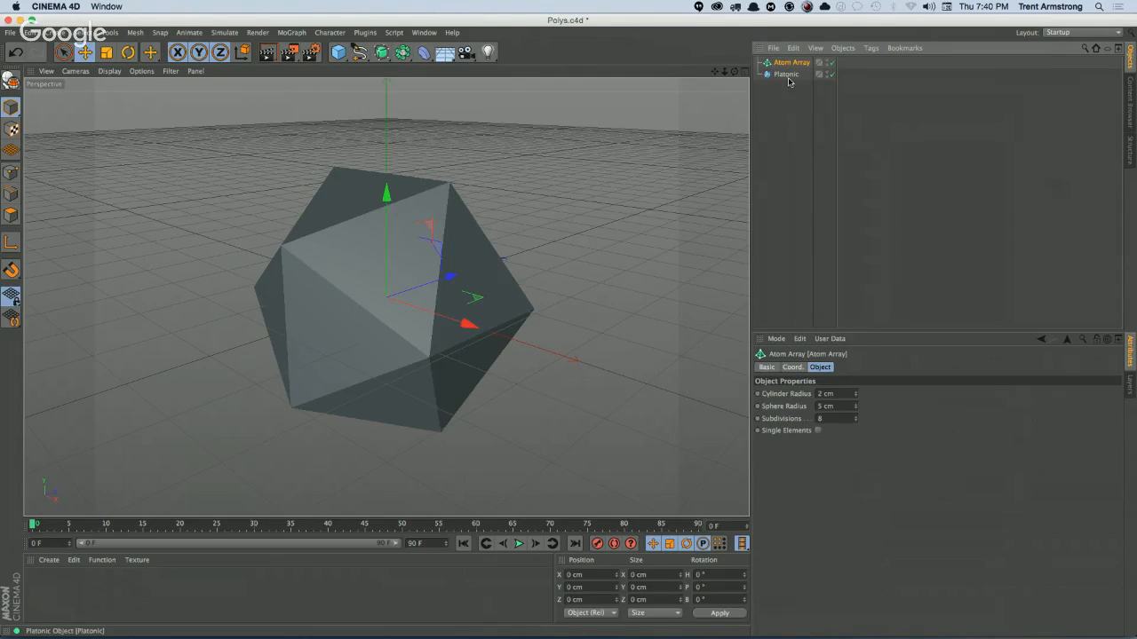
drag(789, 75, 789, 64)
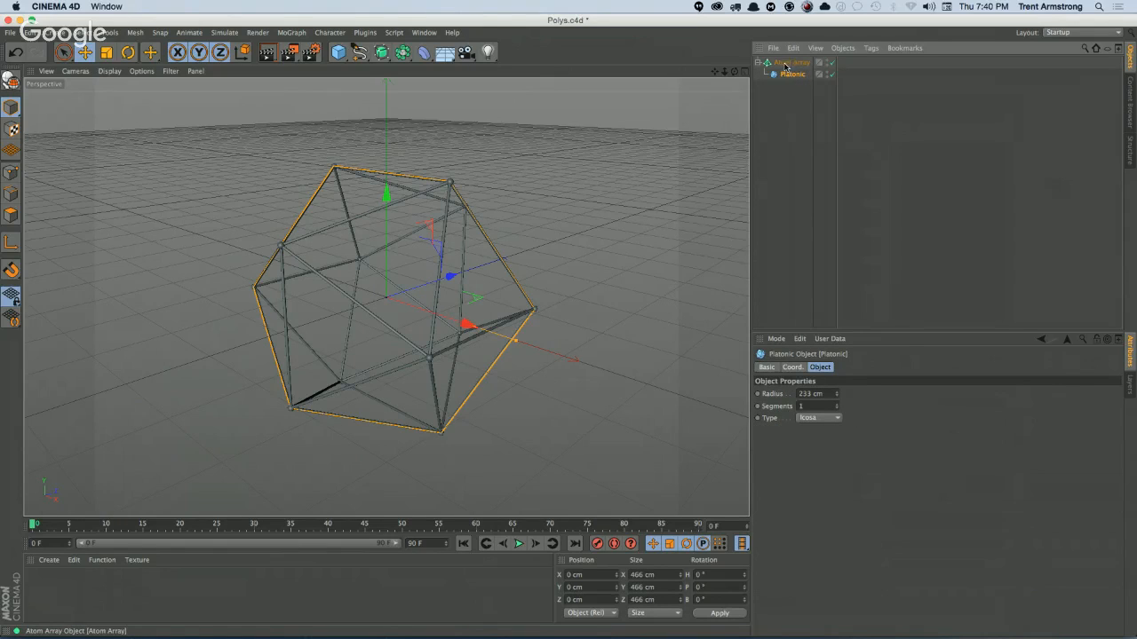
click(787, 63)
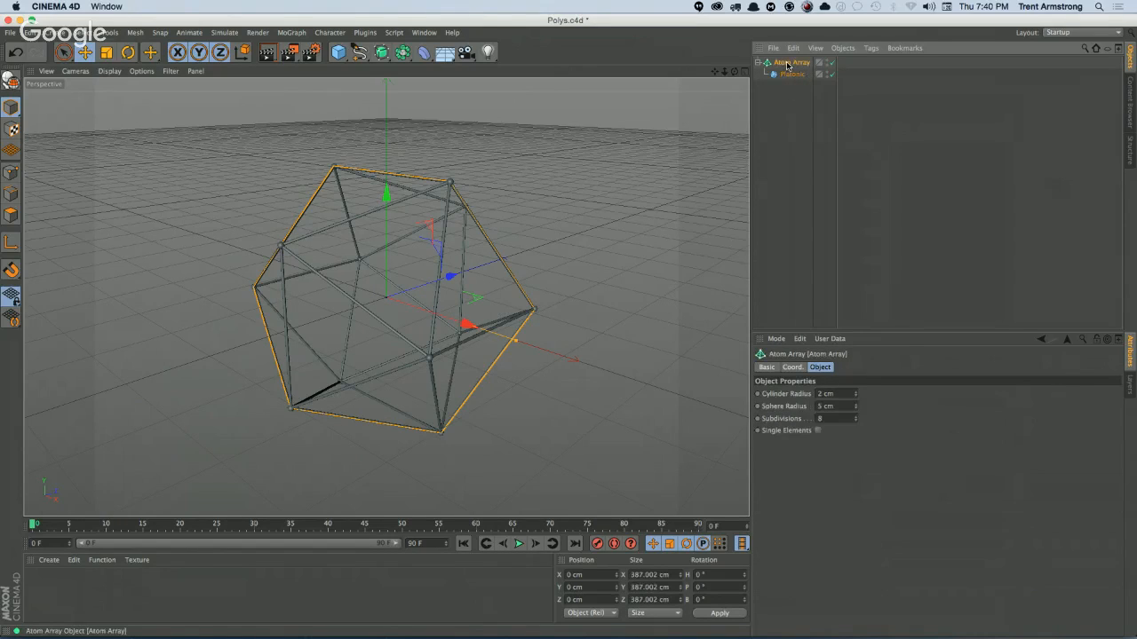
click(749, 92)
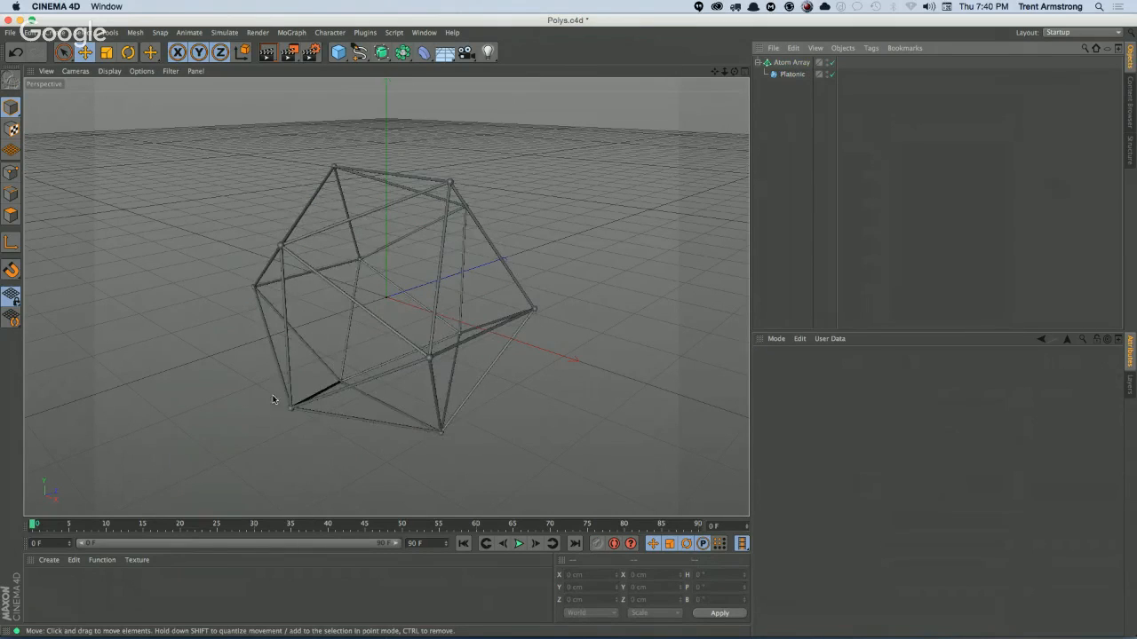
drag(298, 333, 240, 418)
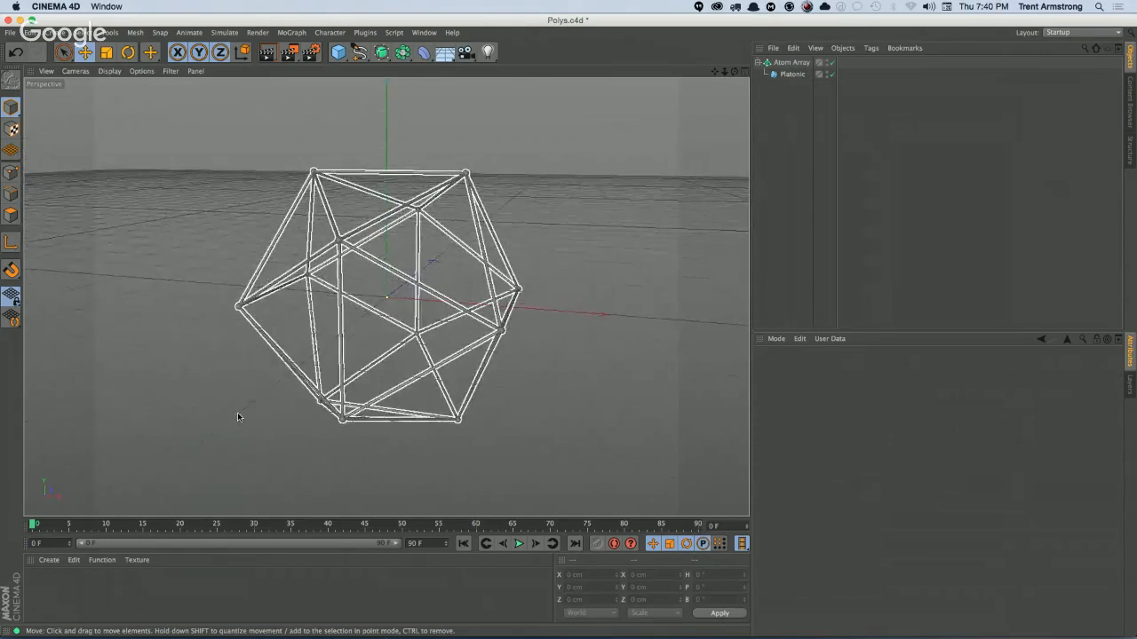
Step: Create a new material and set its color to pure white, RGB 255, 255, 255
double_click(66, 590)
double_click(36, 584)
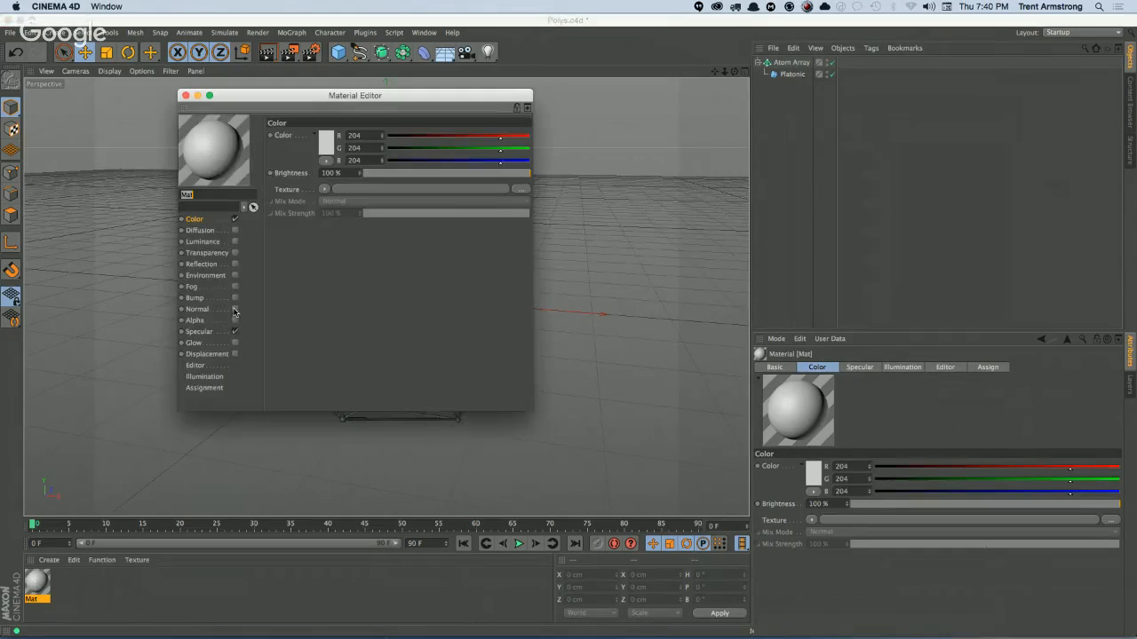
click(360, 135)
text(2555)
key(Return)
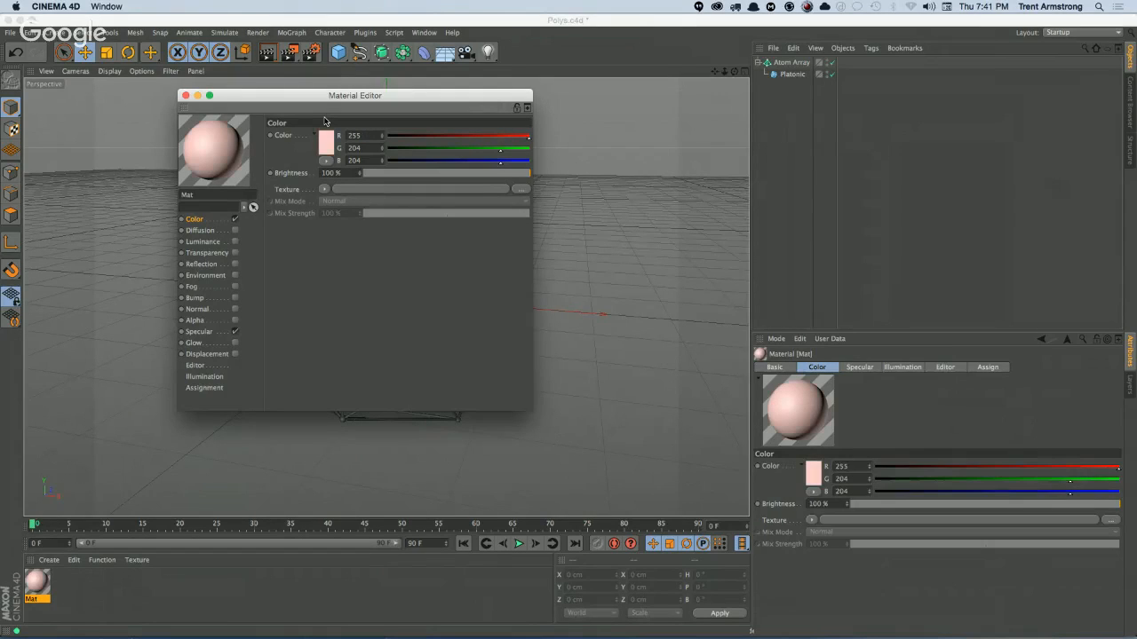
key(Return)
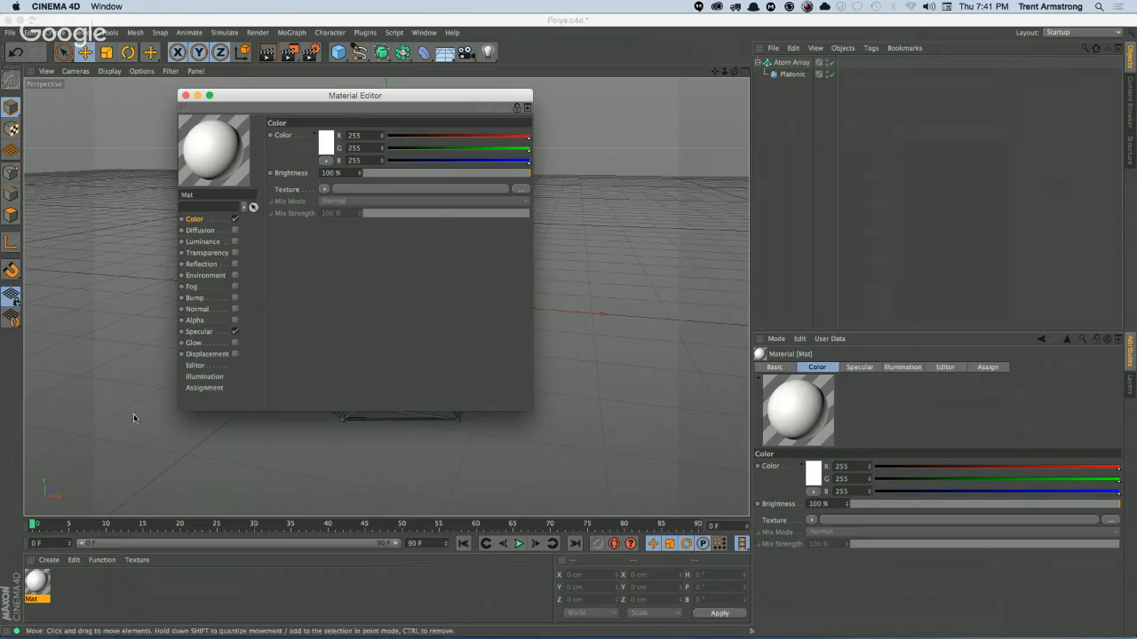
Step: Turn off the white material's Specular channel and apply the material to the Atom Array
click(235, 331)
click(186, 96)
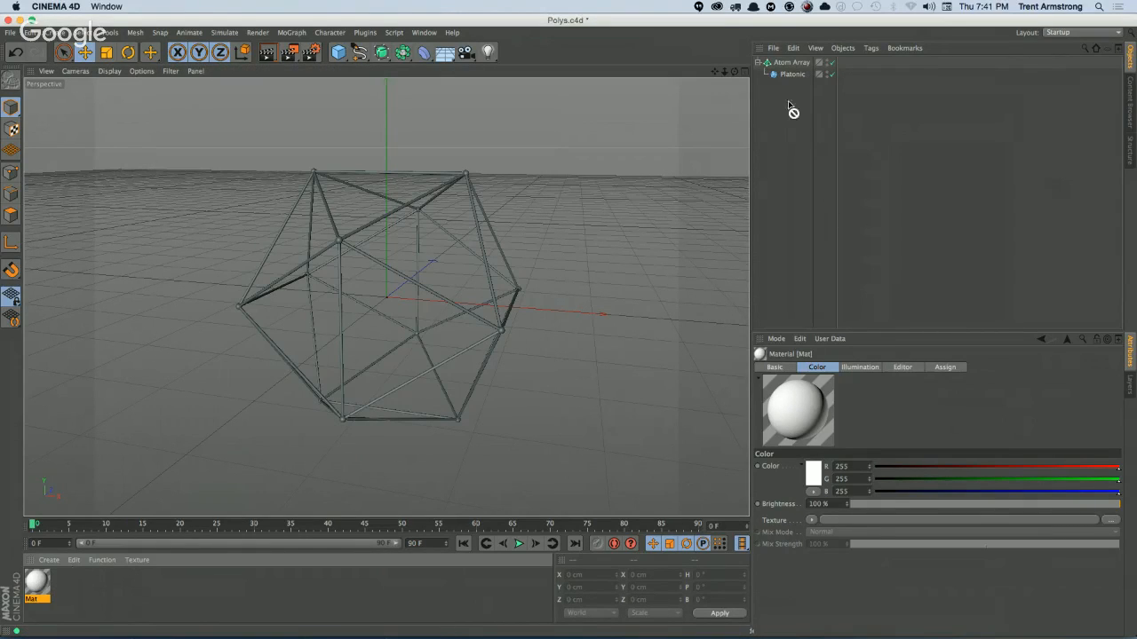
drag(787, 67, 788, 66)
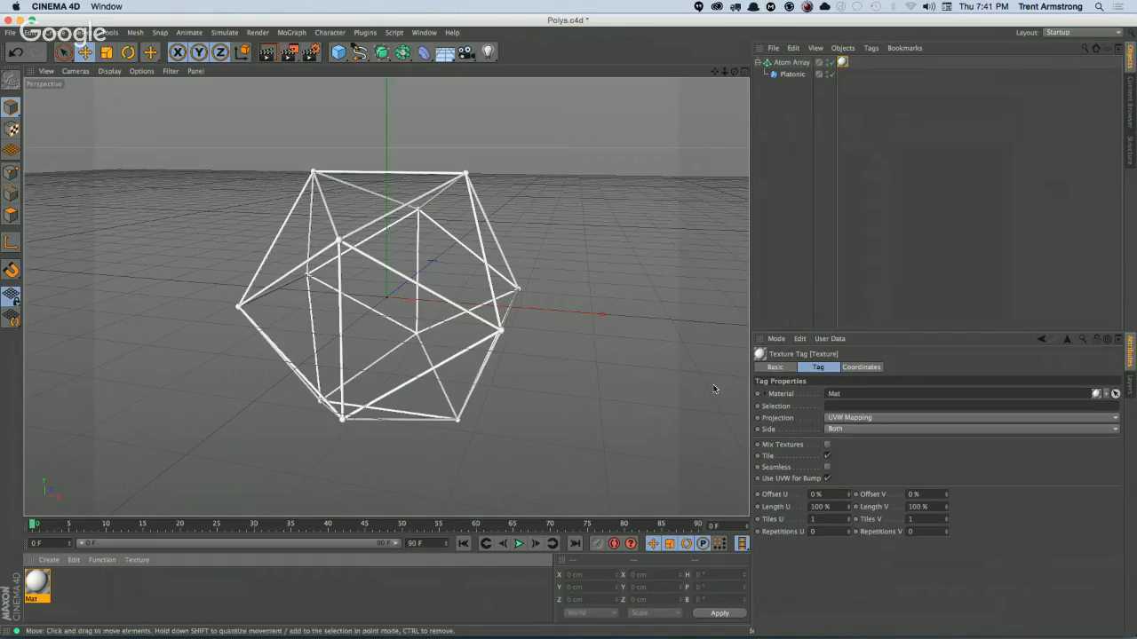
Step: Set the Atom Array's cylinder radius to 0.76 cm, sphere radius to 5.31 cm and subdivisions to 15
click(793, 63)
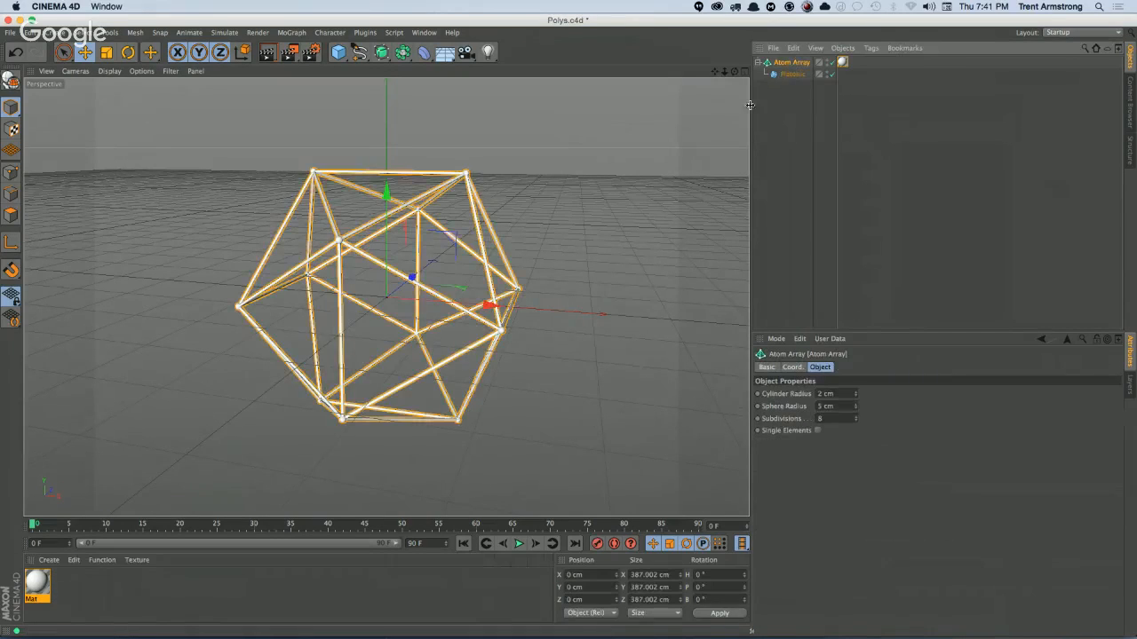
drag(855, 409, 851, 476)
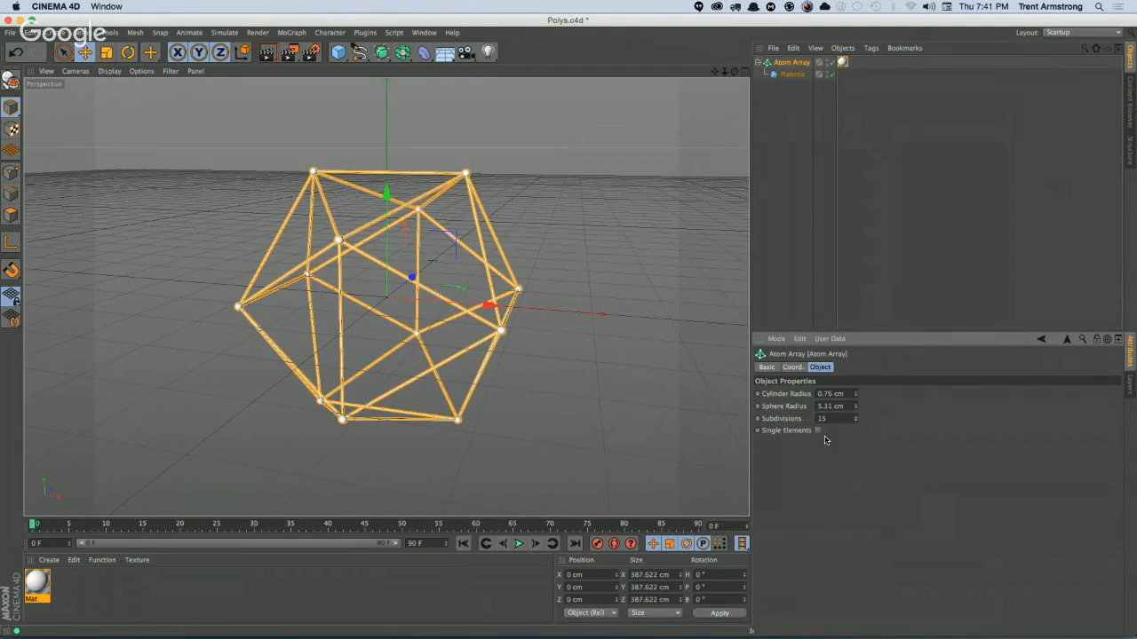
click(798, 157)
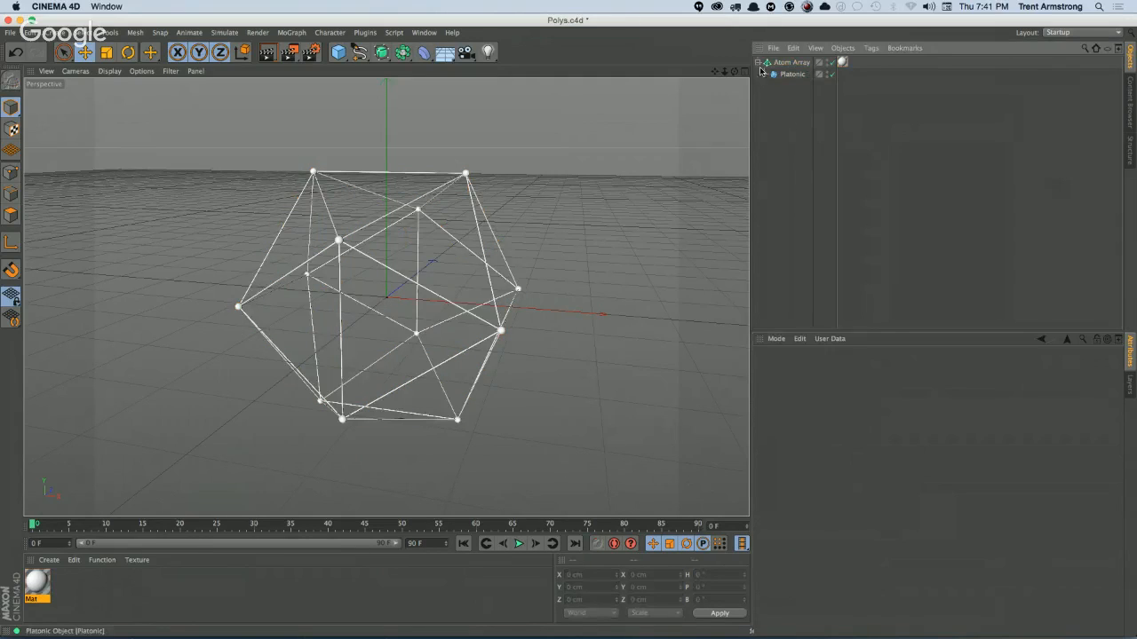
Step: Add a Null object to the scene and nest the collapsed Atom Array group under it
click(757, 62)
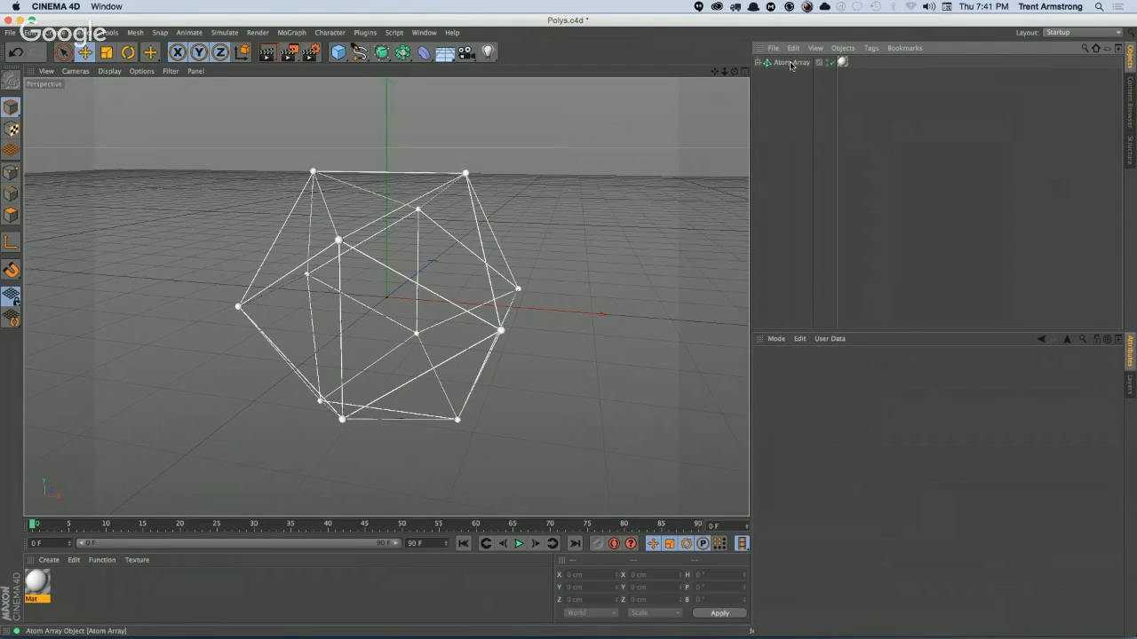
click(788, 63)
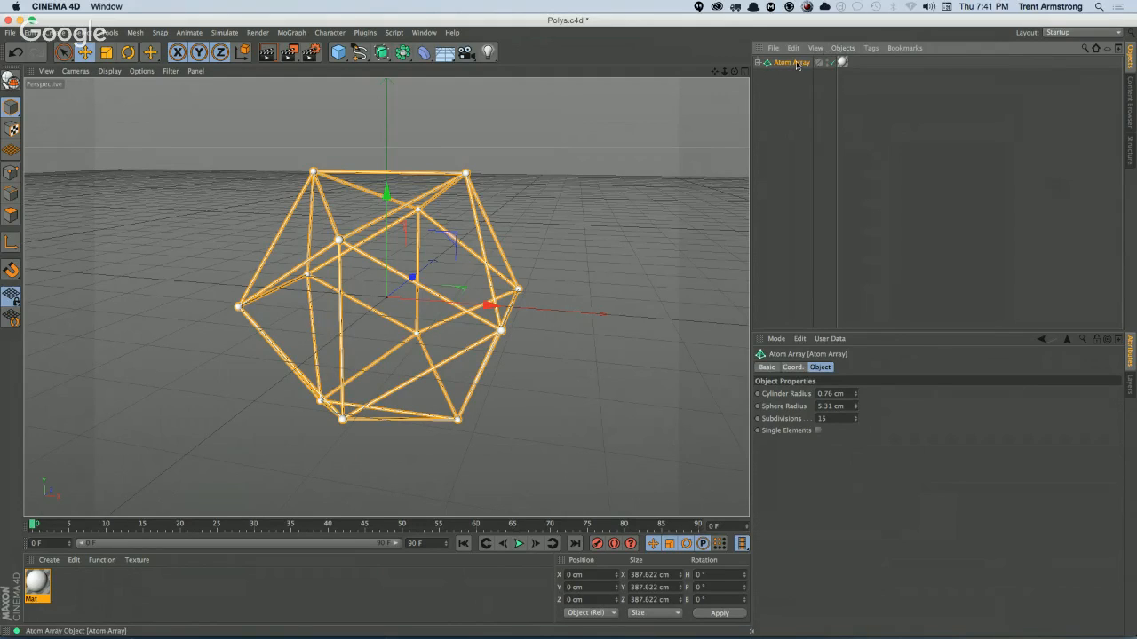
click(804, 78)
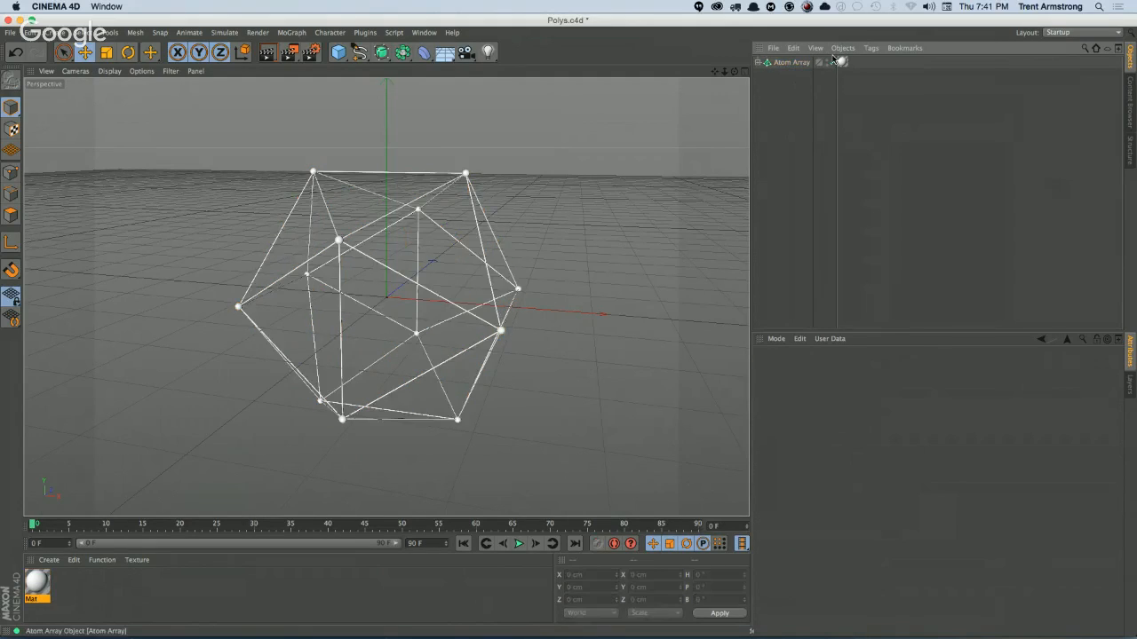
click(32, 32)
mouse_move(58, 32)
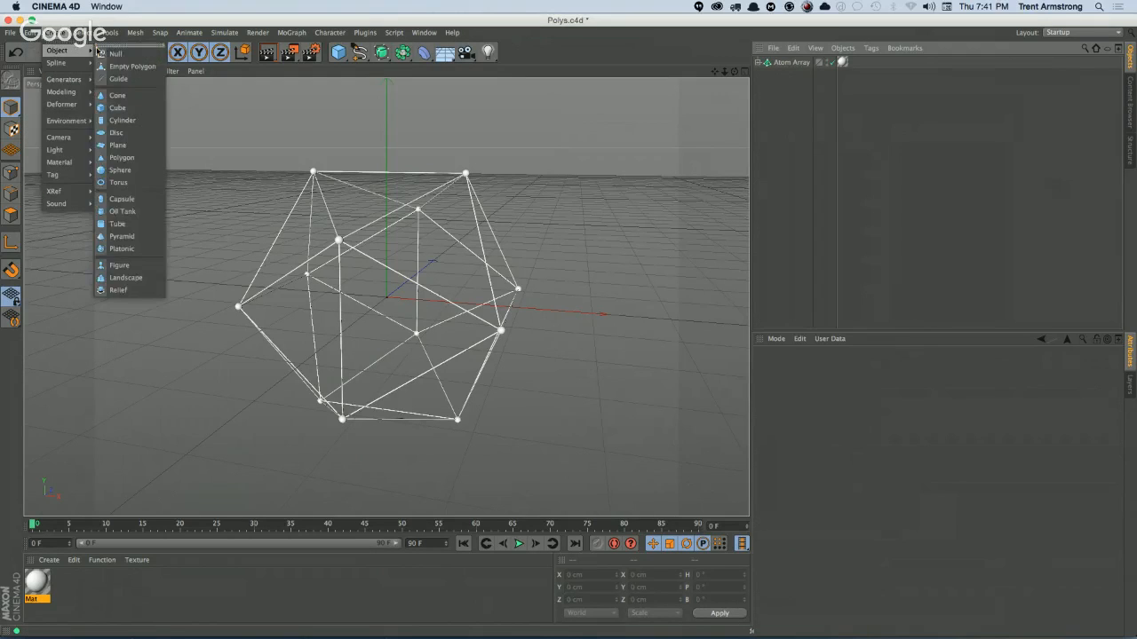
click(111, 49)
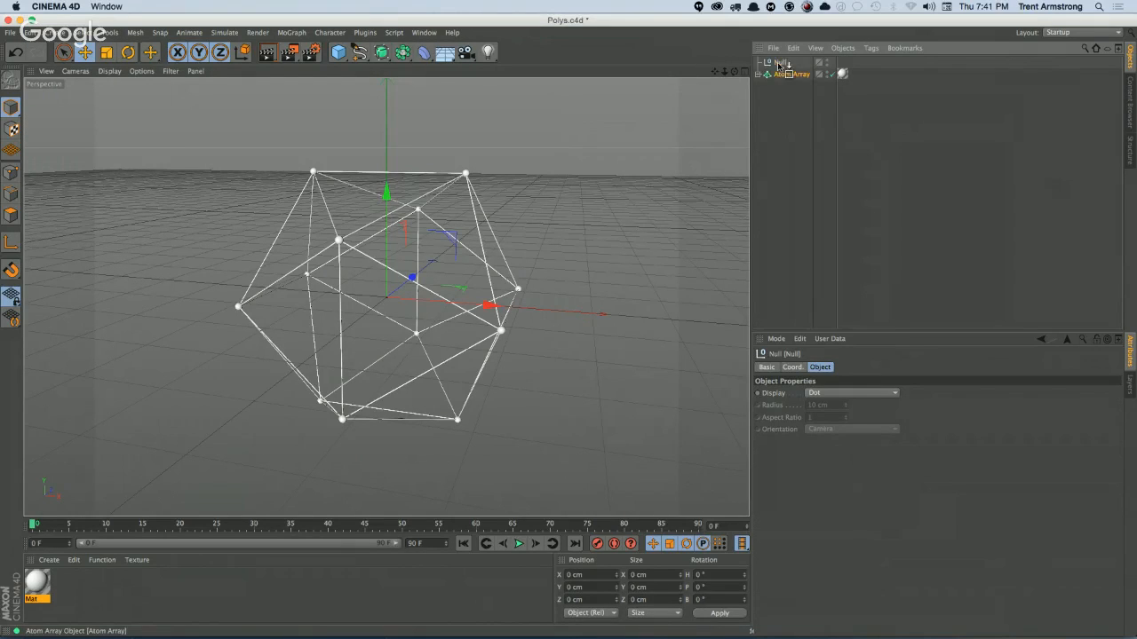
drag(778, 64, 780, 65)
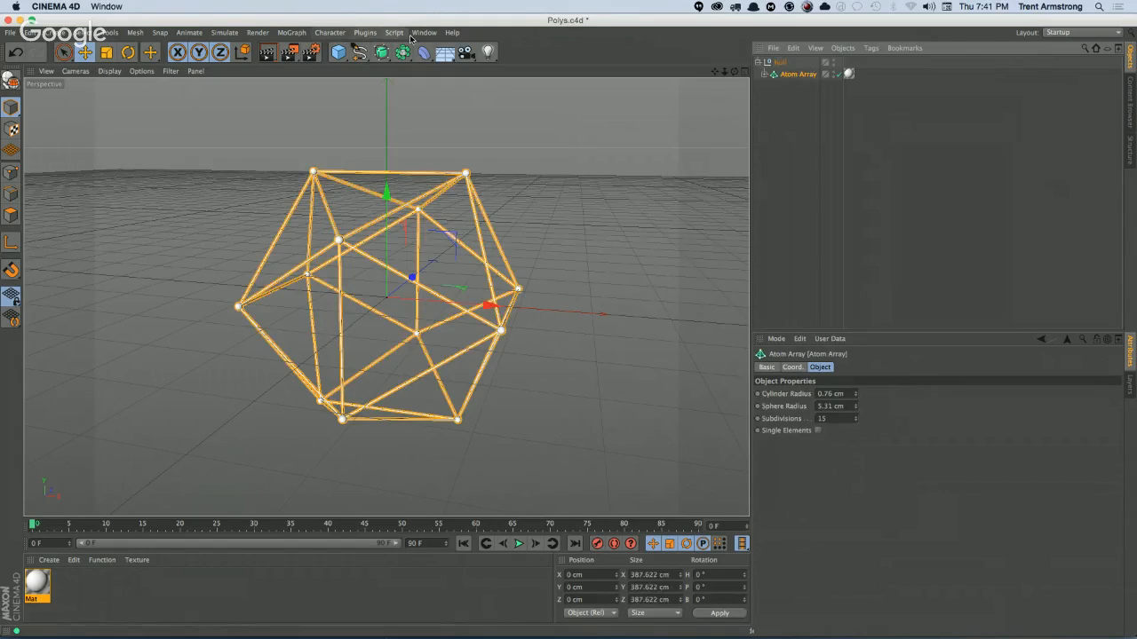
Step: Add a Displacer deformer and nest the null holding the Atom Array under it
click(424, 52)
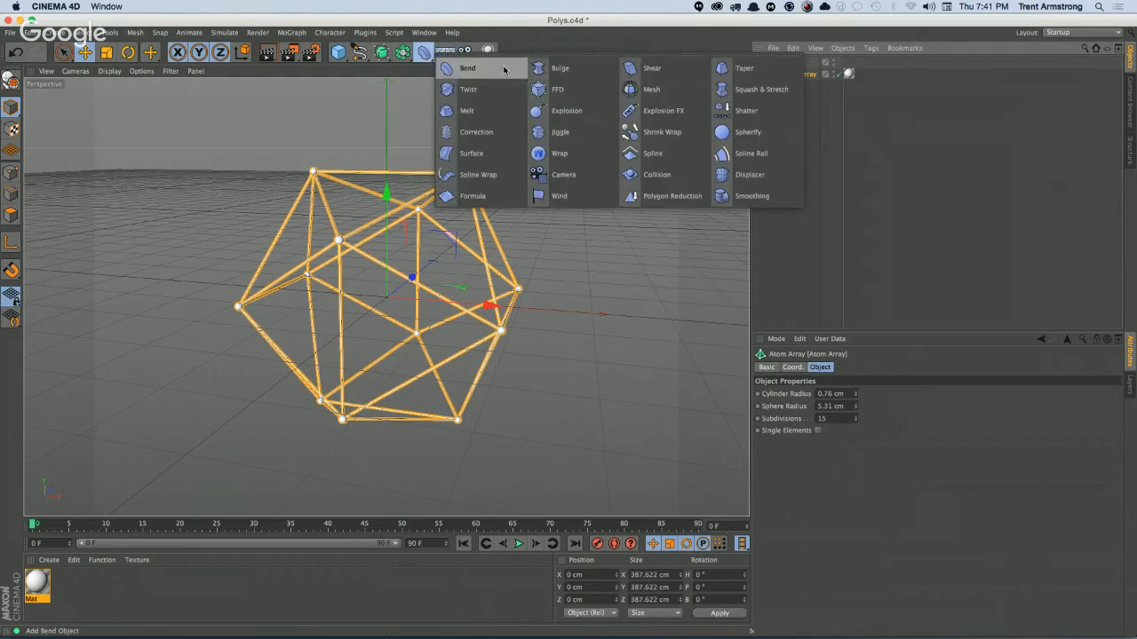
click(760, 174)
drag(787, 63, 788, 94)
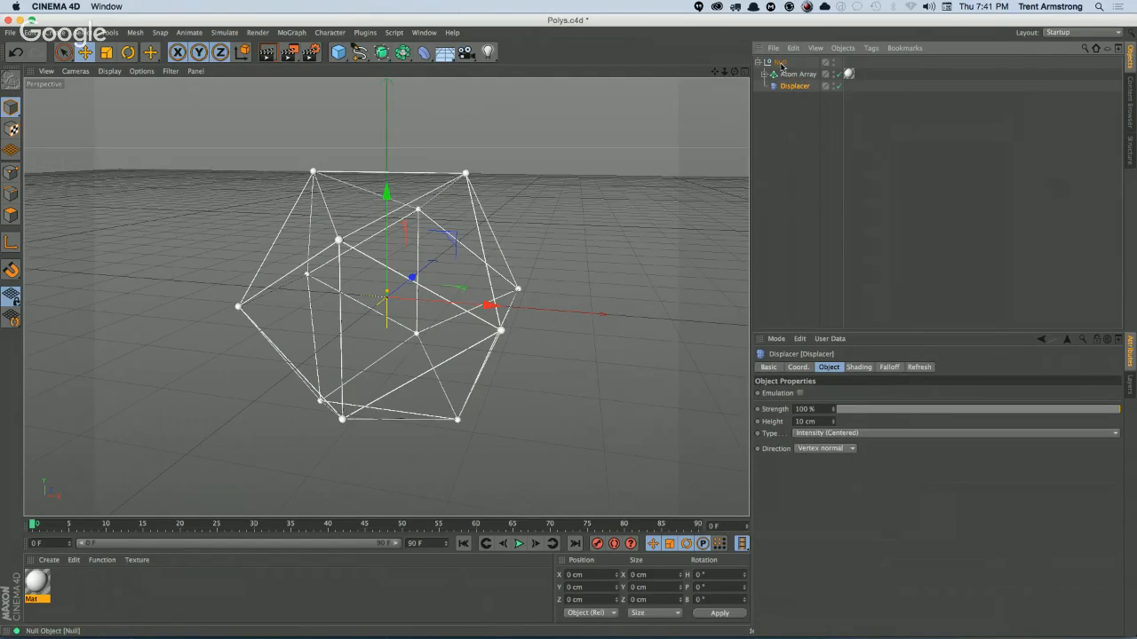
click(780, 63)
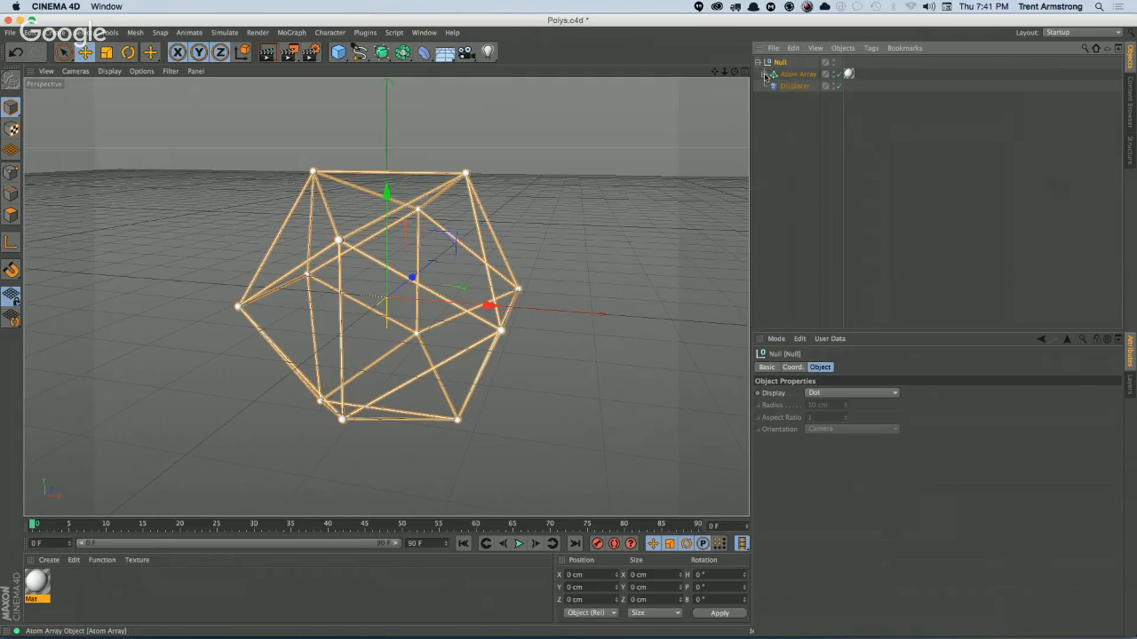
mouse_move(786, 86)
mouse_down()
mouse_move(779, 95)
mouse_move(780, 72)
mouse_move(786, 87)
mouse_up()
click(788, 63)
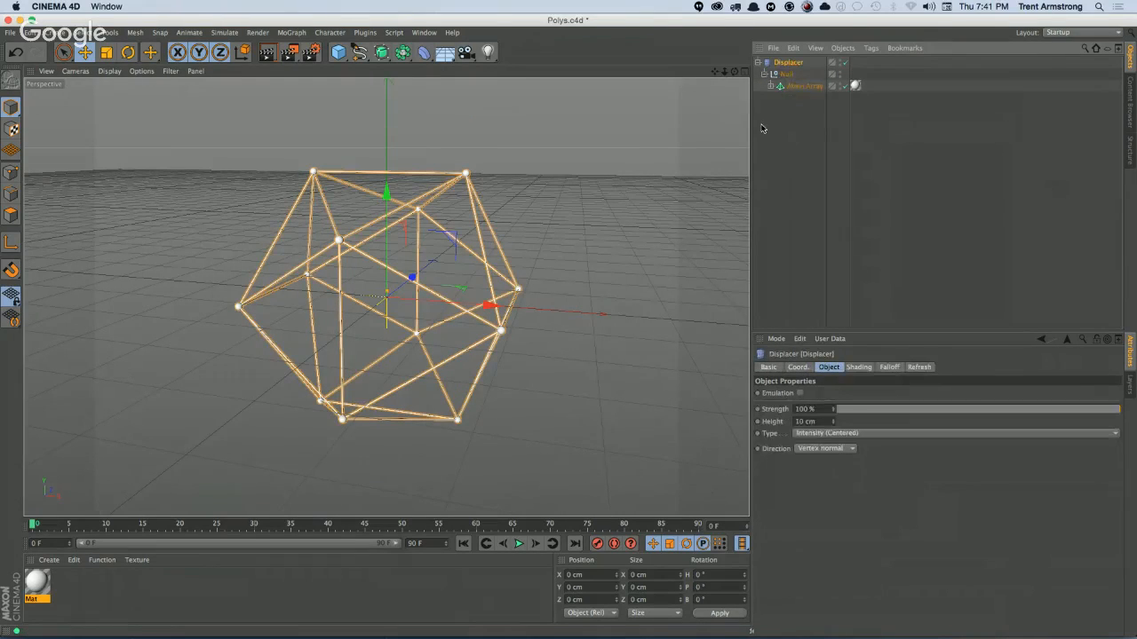
Step: Load a Noise shader into the Displacer's shading and scrub the timeline to frame 53
click(858, 367)
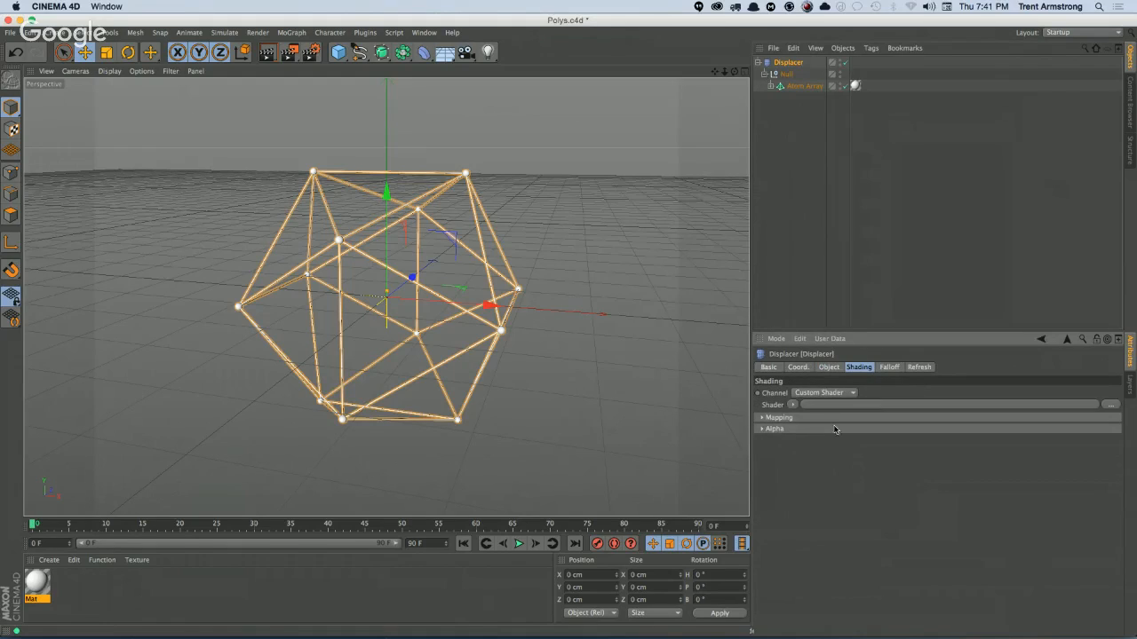
click(791, 406)
click(811, 268)
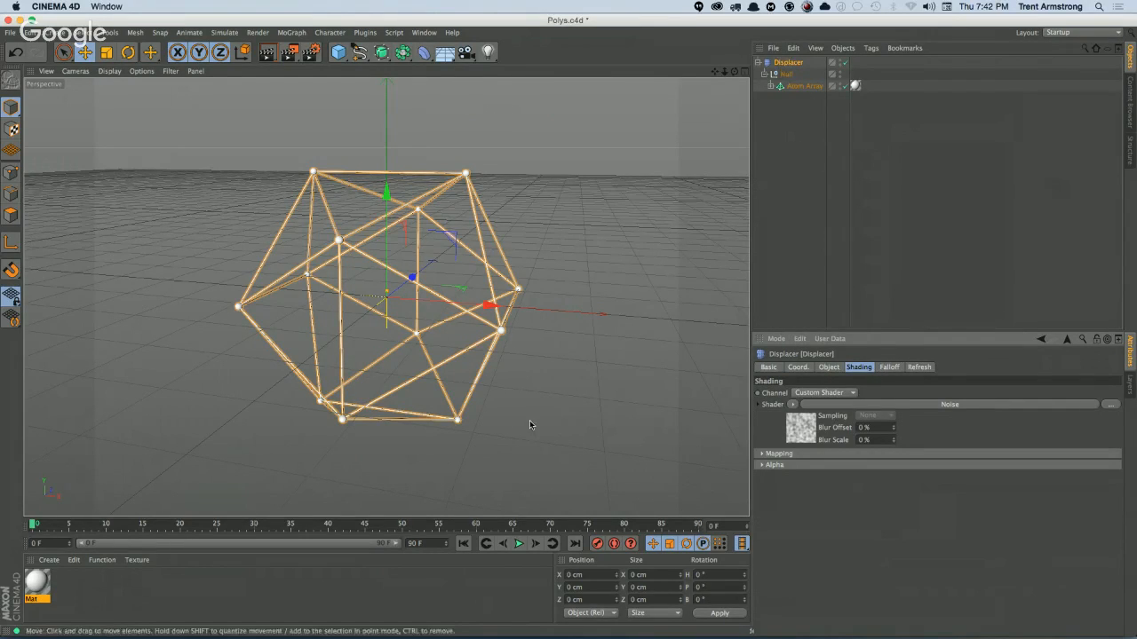
drag(453, 526, 424, 526)
Step: Move the Displacer out of its parent position and nest it under the Platonic object inside the Atom Array
click(780, 74)
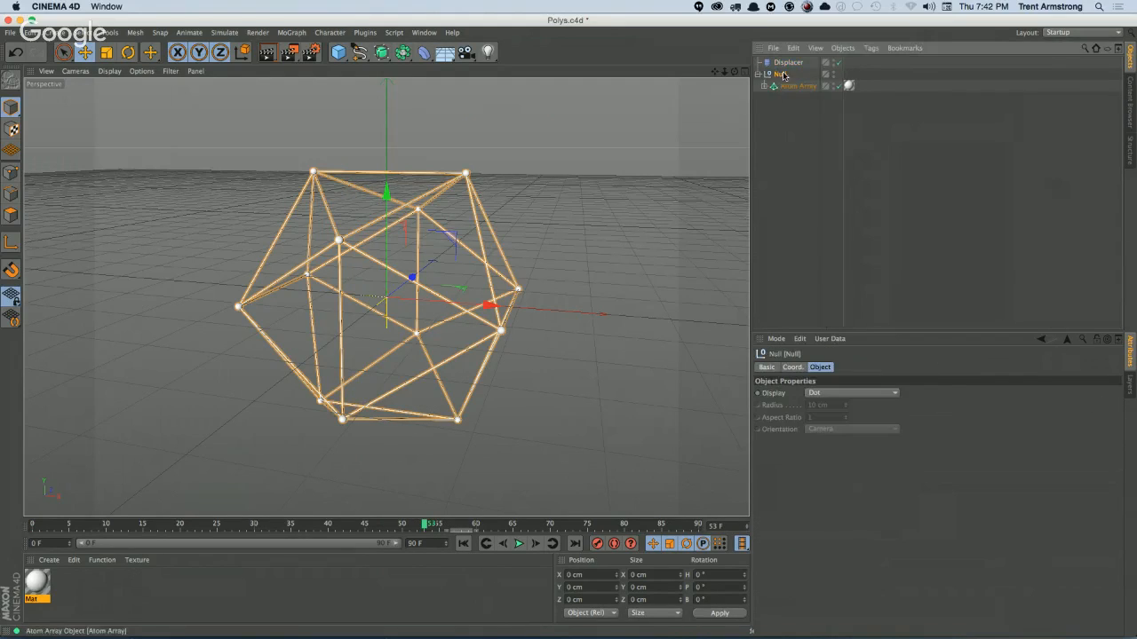
drag(783, 61, 798, 87)
click(764, 74)
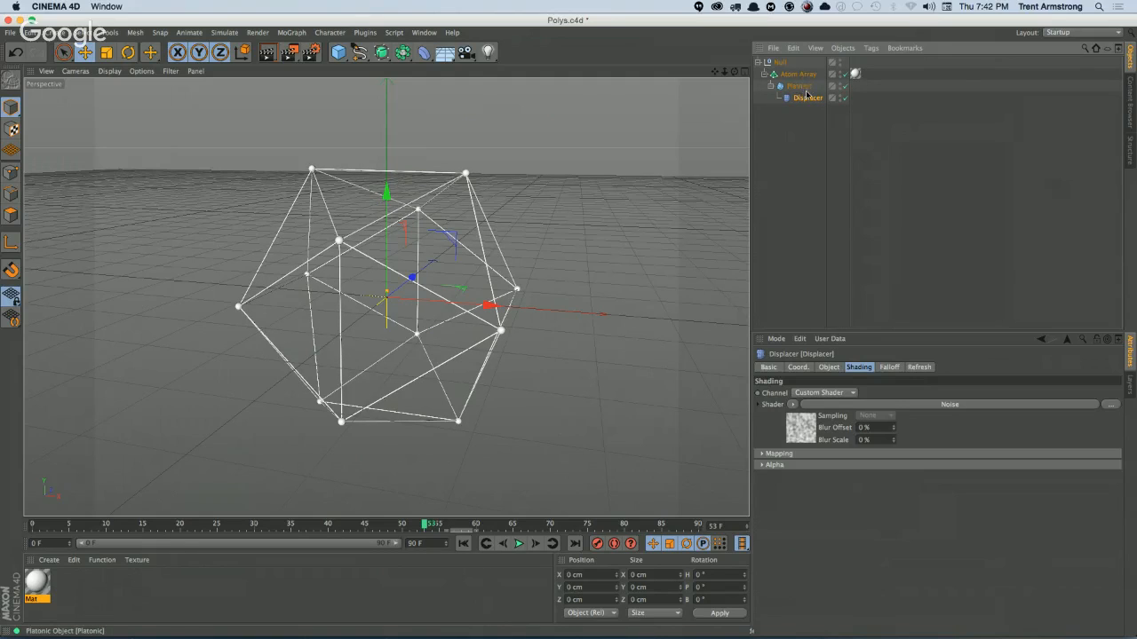
click(797, 89)
click(804, 98)
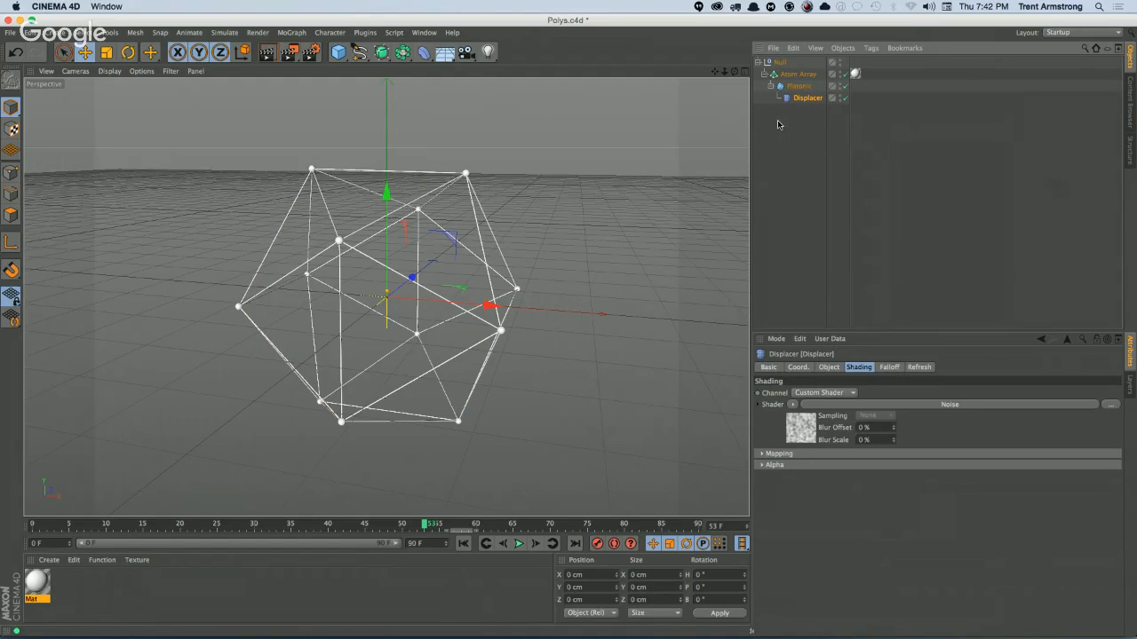
Step: Raise the Displacer's strength to 395 % and its height to 48 cm
click(847, 406)
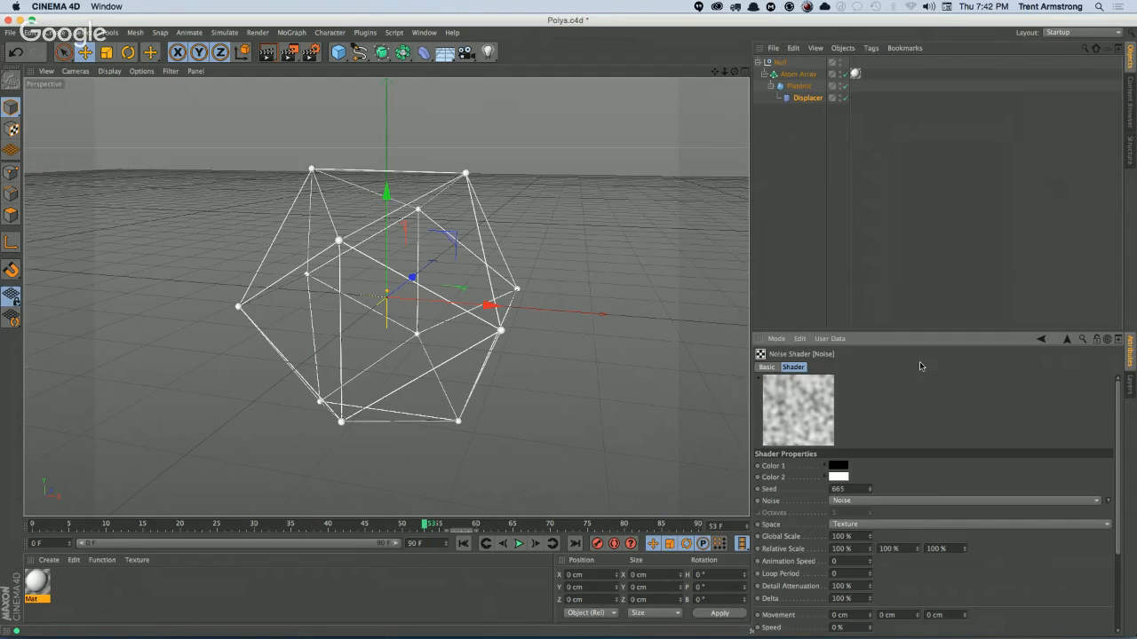
click(1067, 340)
click(827, 368)
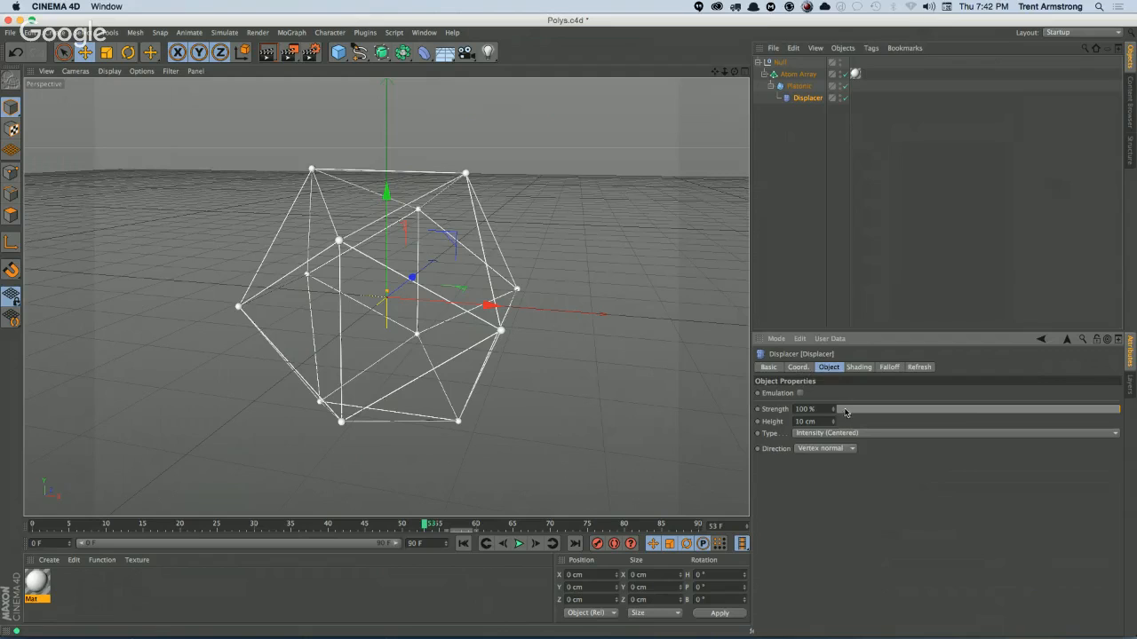
drag(833, 411, 847, 268)
drag(833, 423, 802, 168)
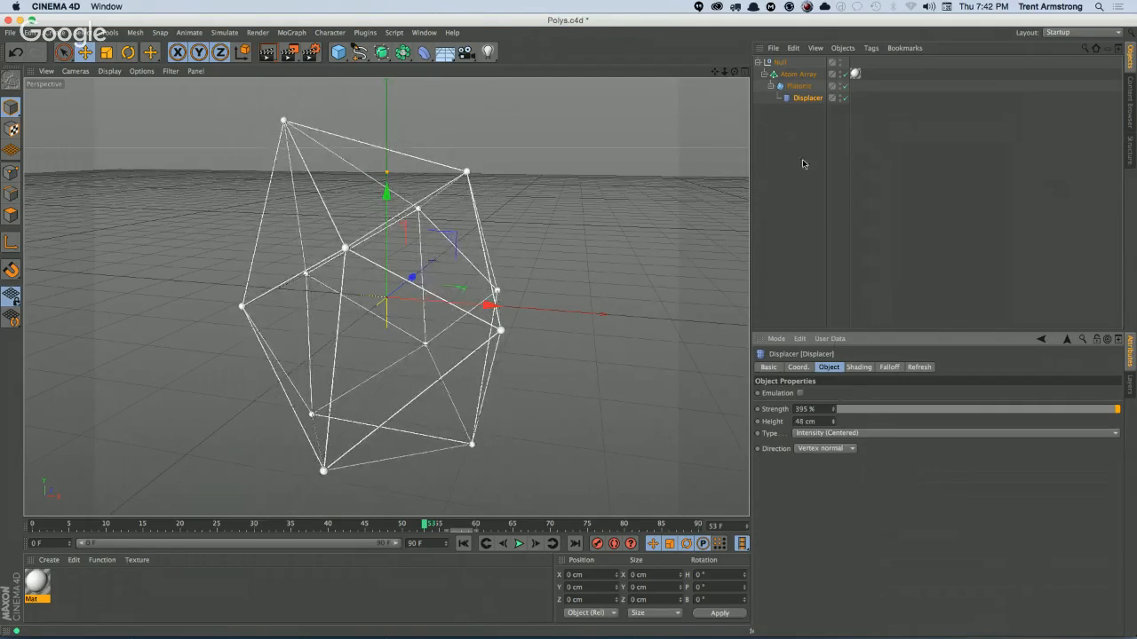
Step: Move the Atom Array out of the null and delete the empty null
drag(792, 75, 789, 112)
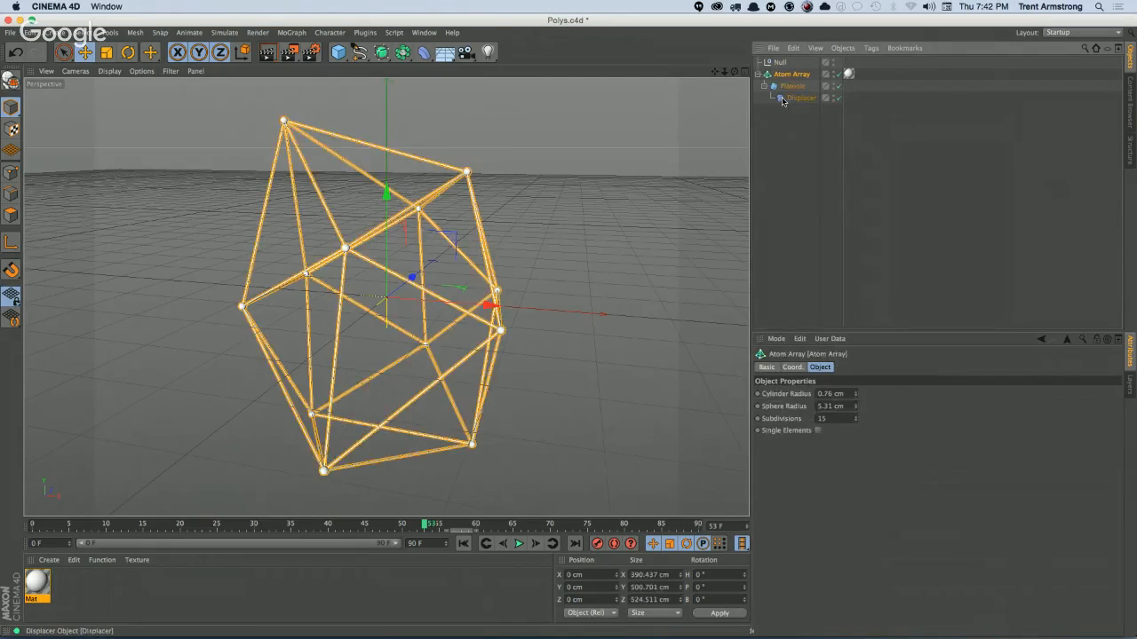
click(779, 63)
key(Delete)
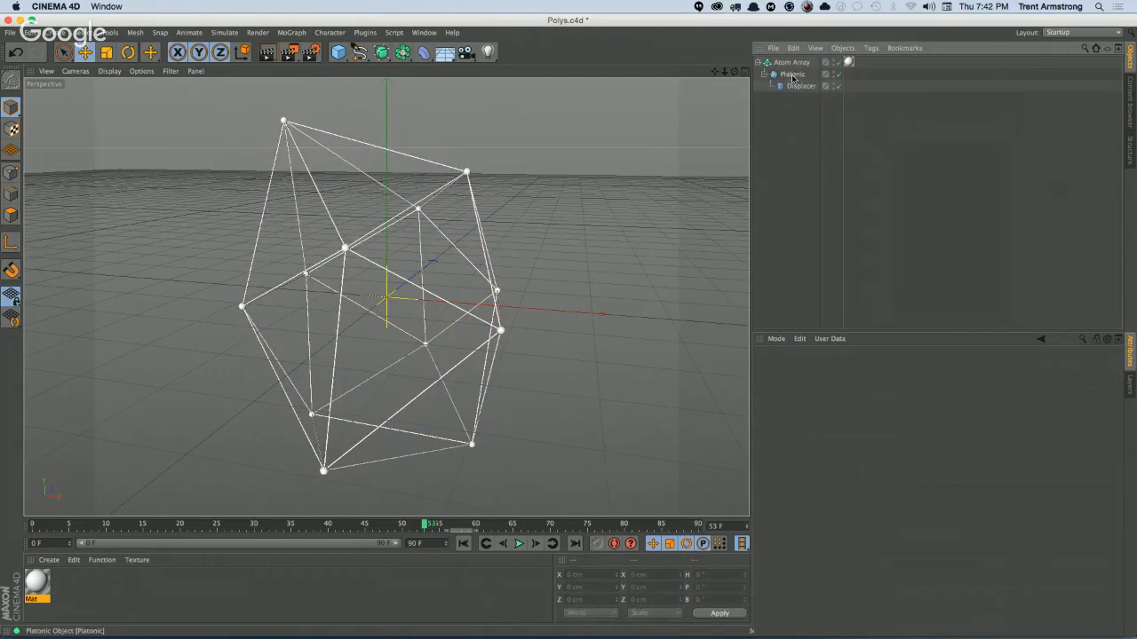
Step: Take the Platonic object with its Displacer out of the Atom Array and nest it back inside
drag(781, 79, 789, 120)
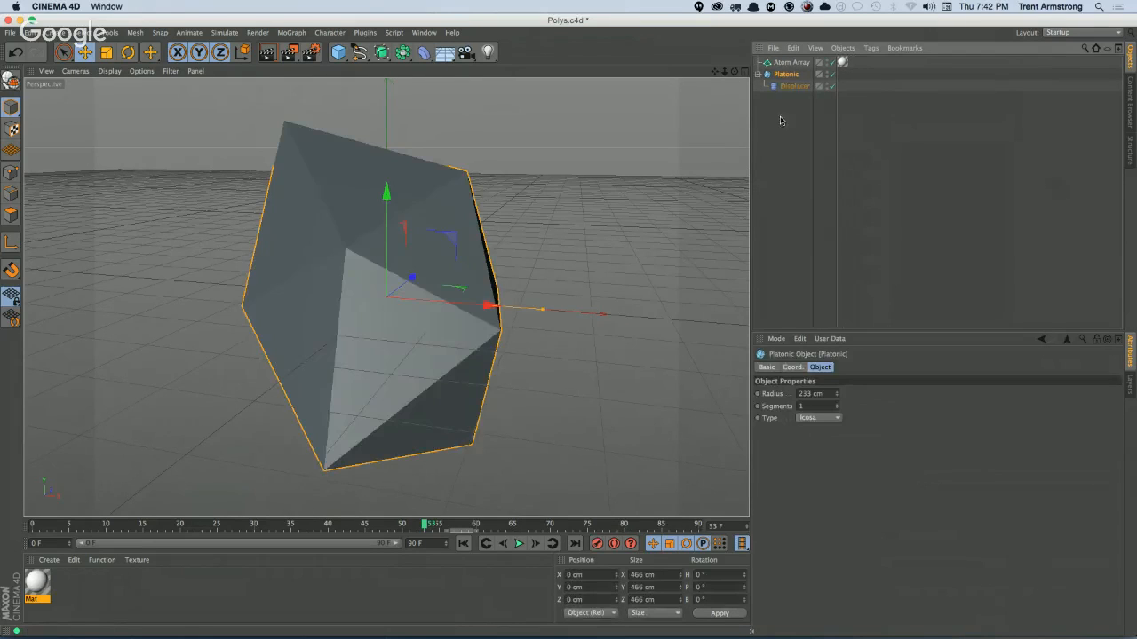
mouse_move(786, 75)
mouse_down()
mouse_move(795, 64)
mouse_move(791, 96)
mouse_up()
click(789, 62)
click(796, 108)
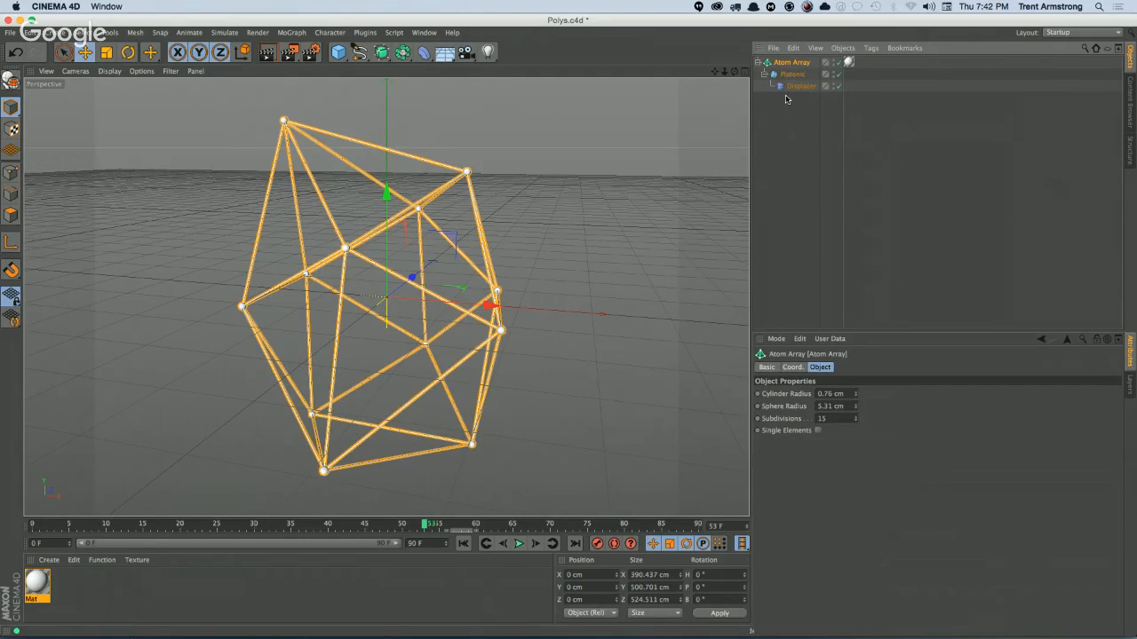
Step: Duplicate the Atom Array with its contents and move the copy to about X 28, Y 162, Z 261 cm
drag(786, 64, 787, 104)
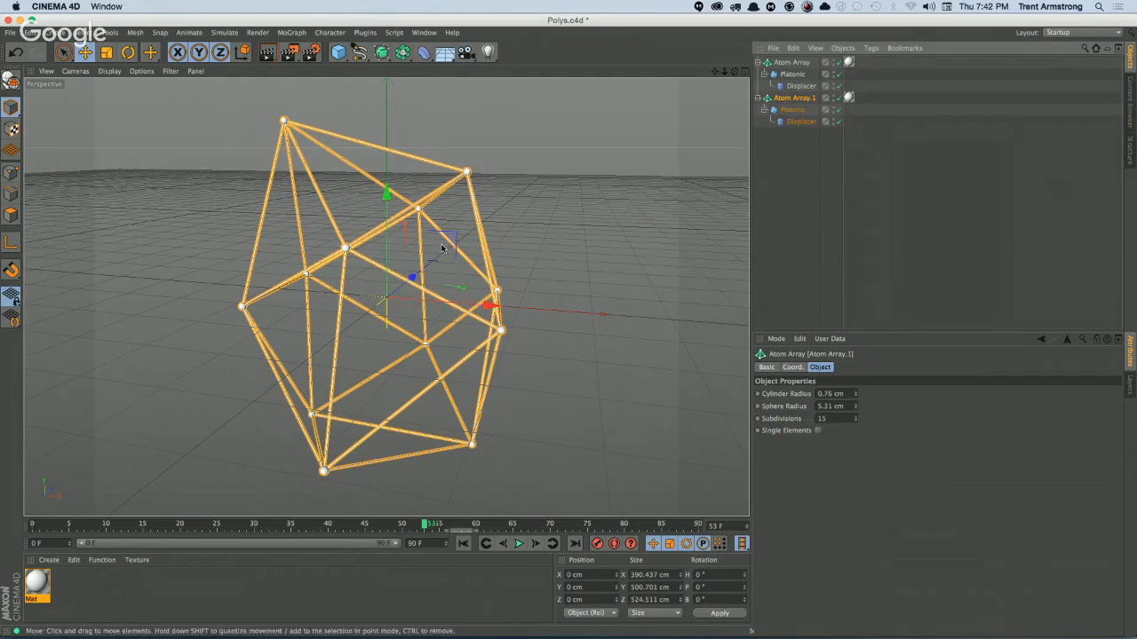
drag(452, 241, 473, 201)
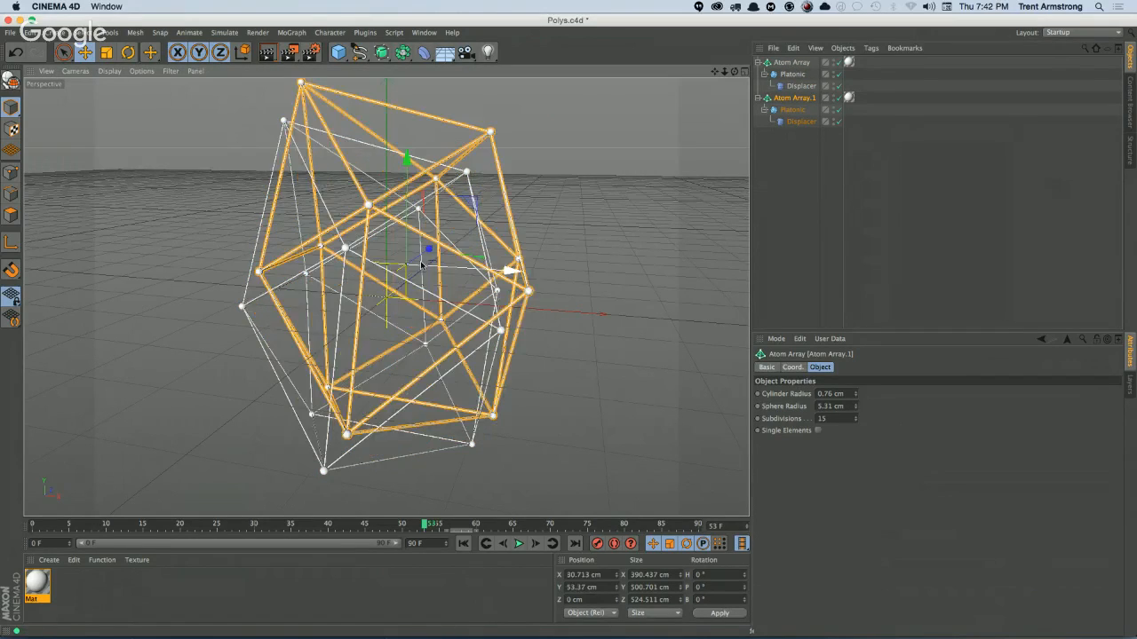
drag(421, 264, 485, 164)
drag(509, 235, 512, 119)
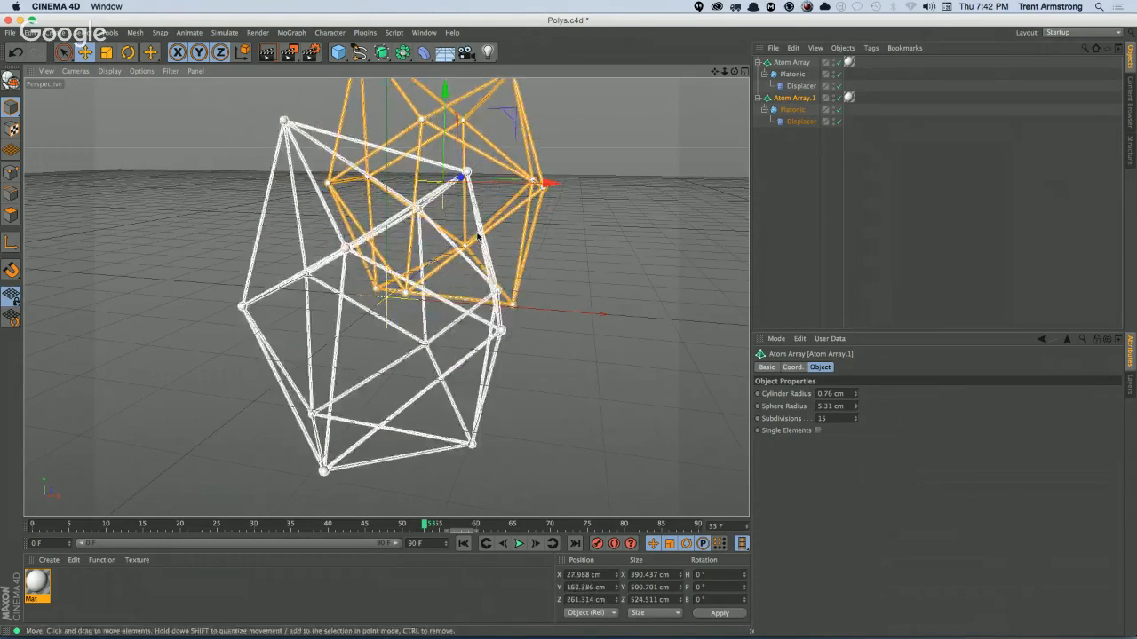
Step: Shift the duplicated Atom Array to about X -15 and Z 205 cm, and render the view as a preview
drag(503, 218, 342, 282)
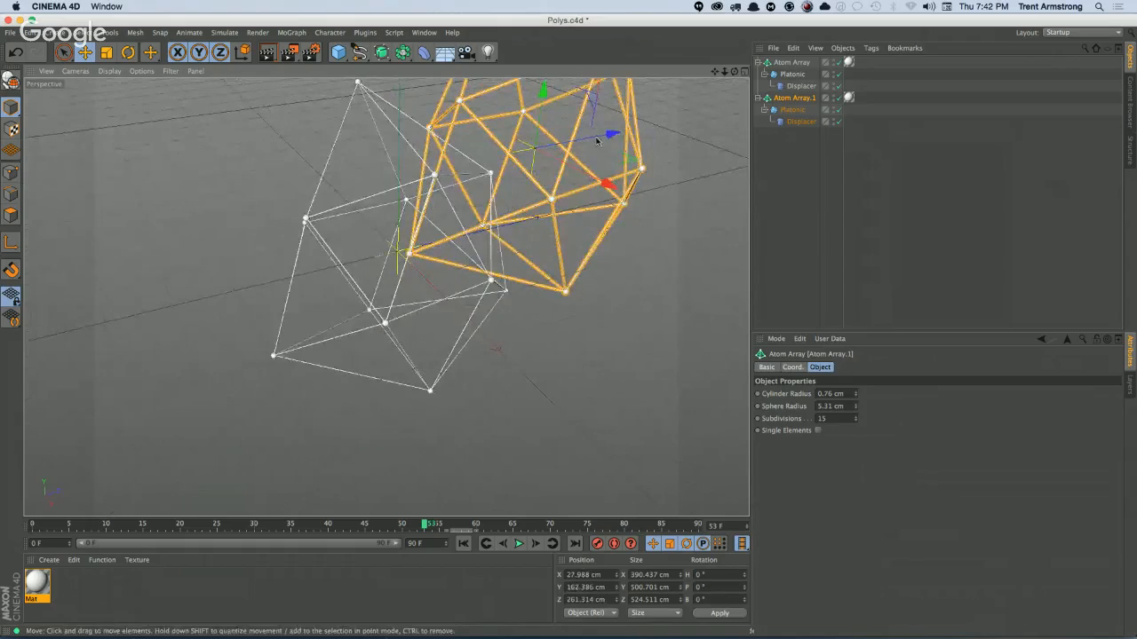
drag(612, 134, 588, 139)
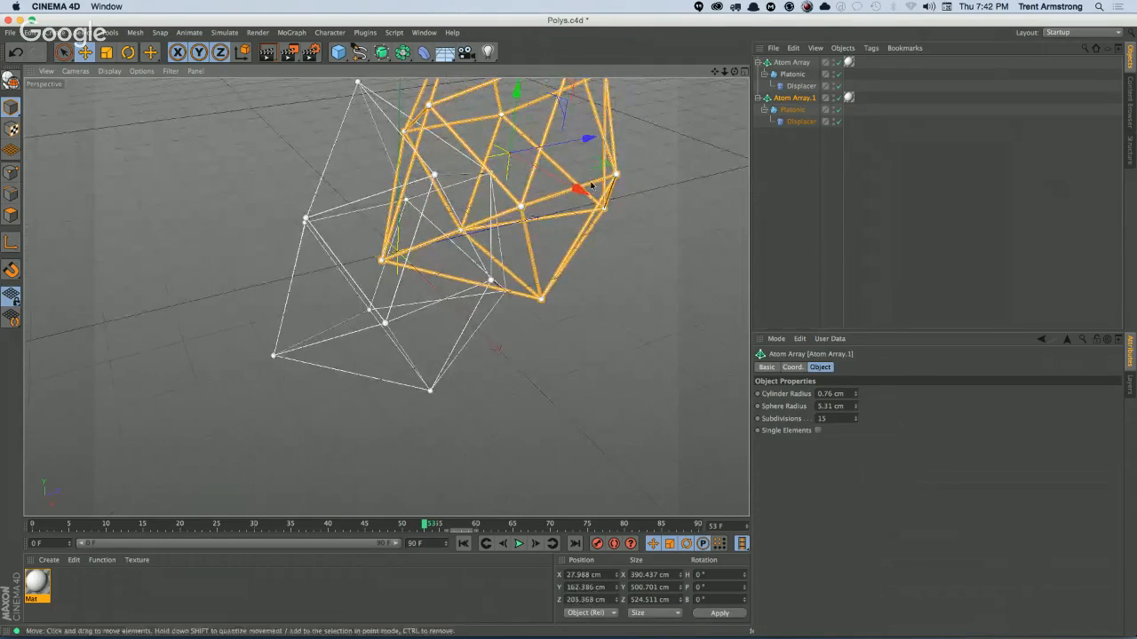
drag(581, 189, 510, 164)
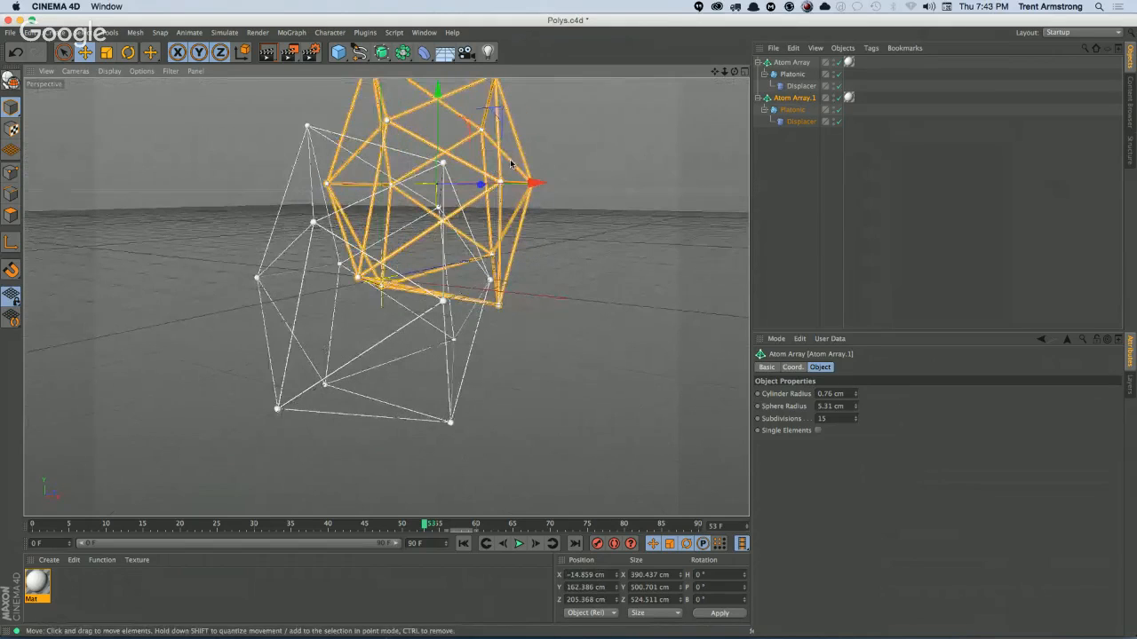
click(775, 181)
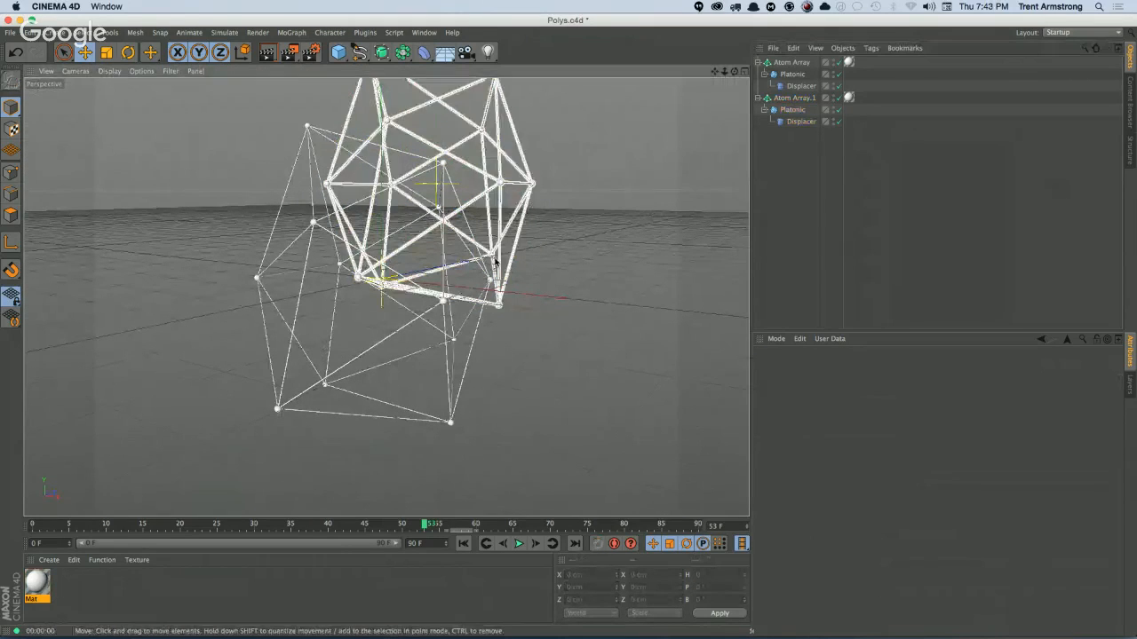
key(super+r)
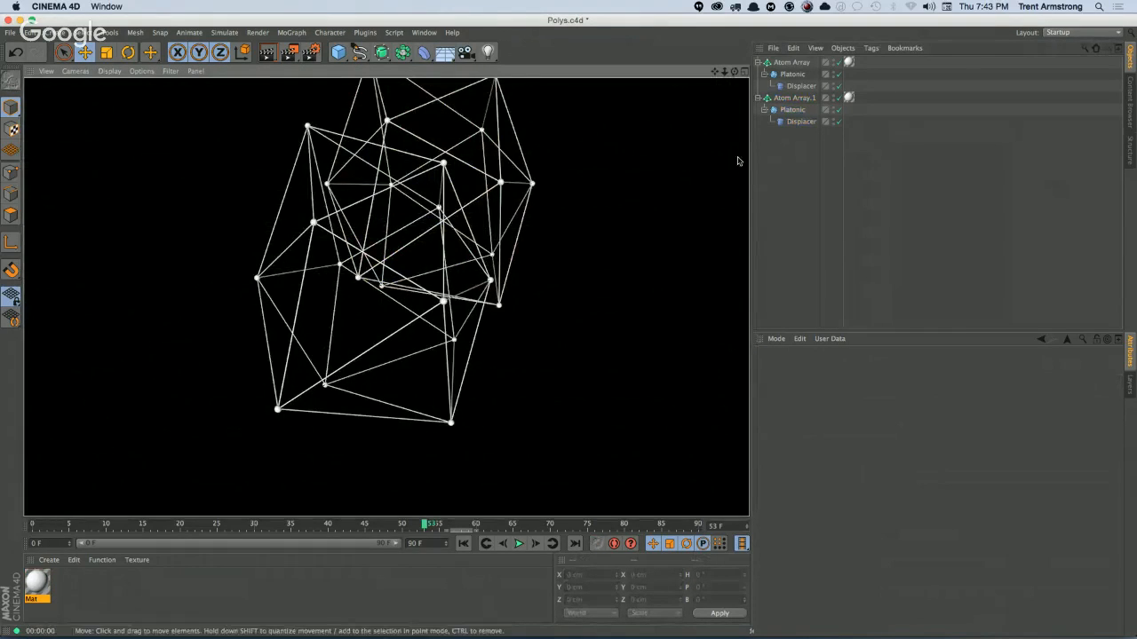
Step: Set the height of both Displacers together to 251 cm
click(809, 86)
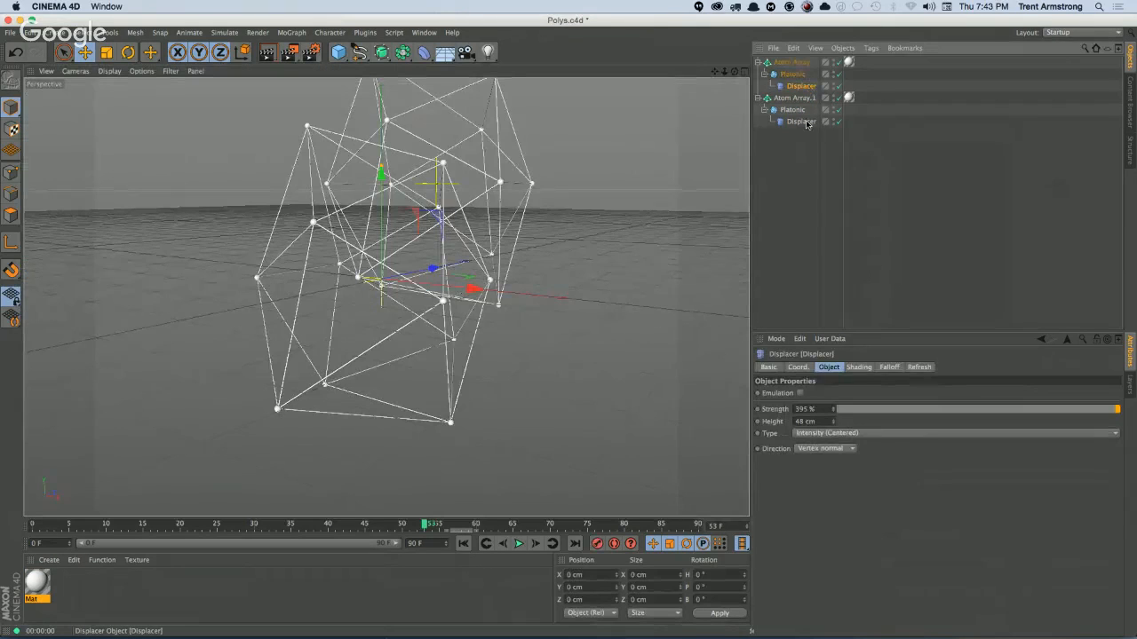
shift+click(799, 122)
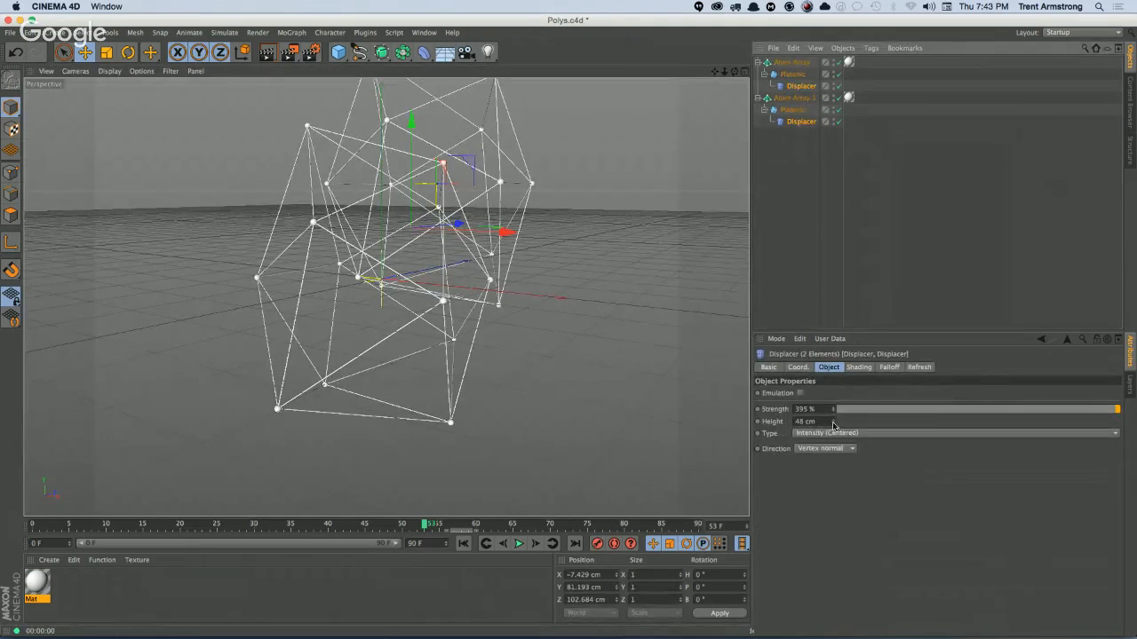
drag(833, 423, 851, 299)
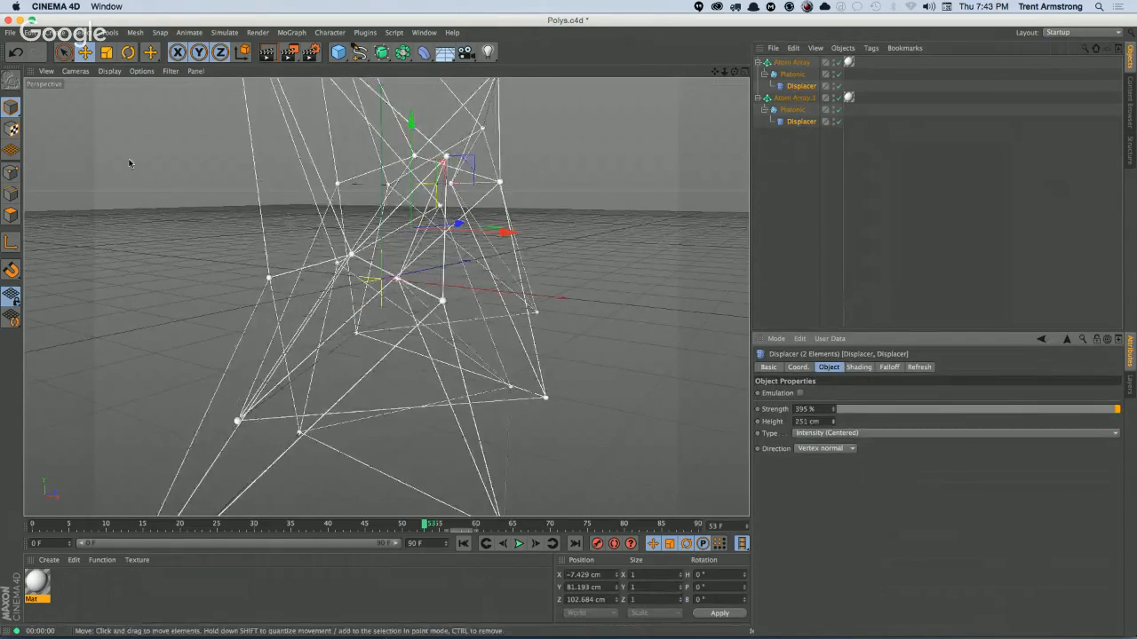
click(207, 162)
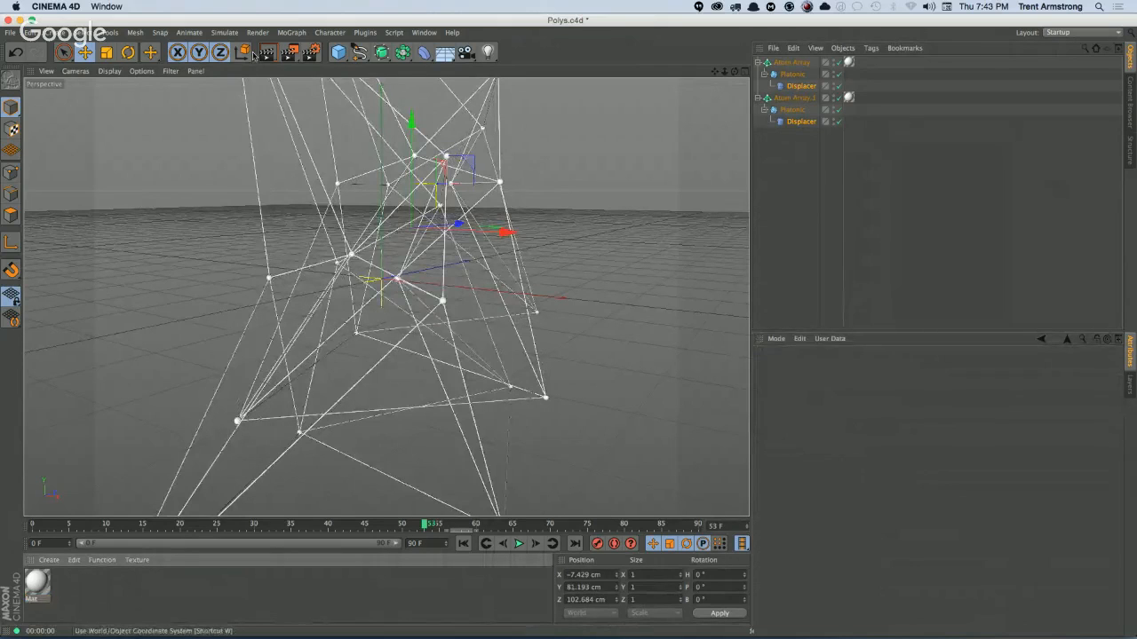
click(290, 54)
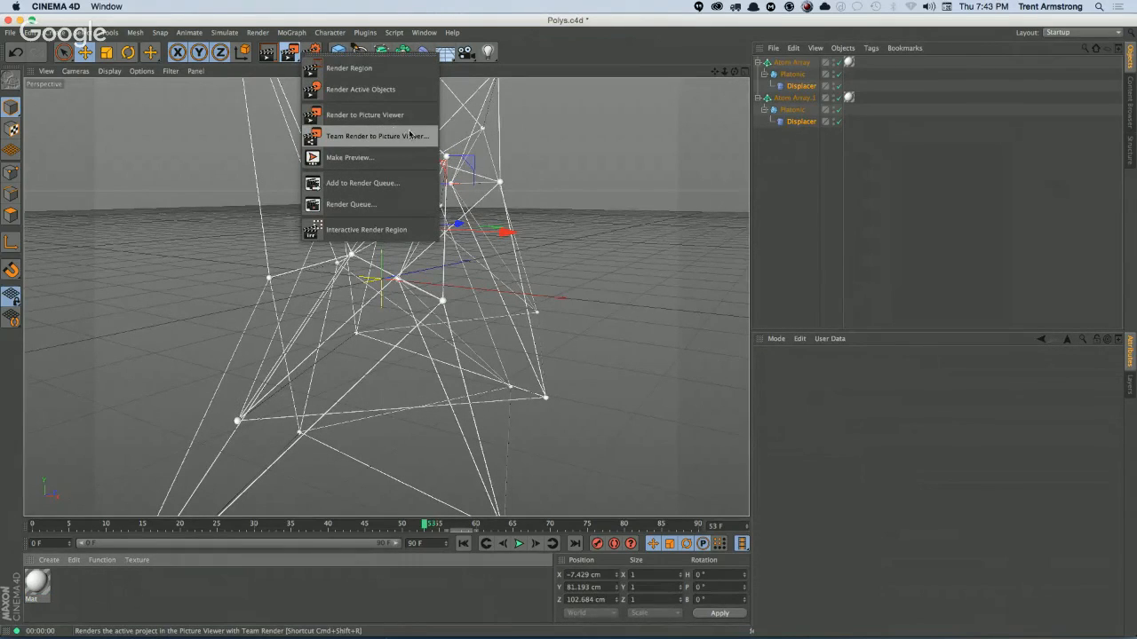
click(288, 100)
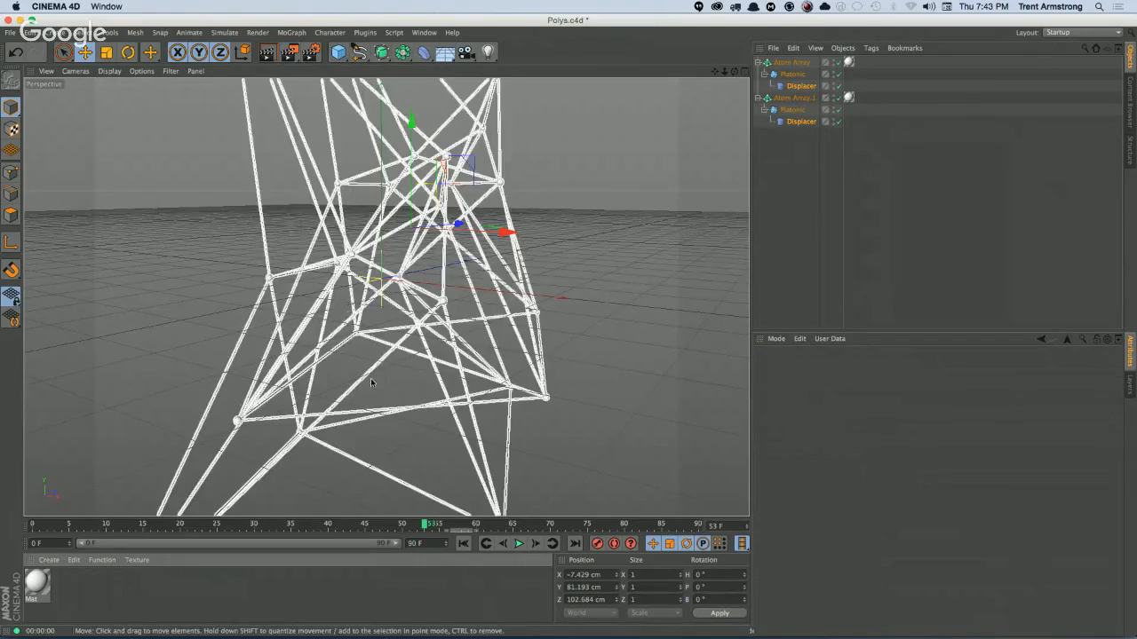
Step: Set the output size in the render settings to 1280 x 720 pixels
key(super+b)
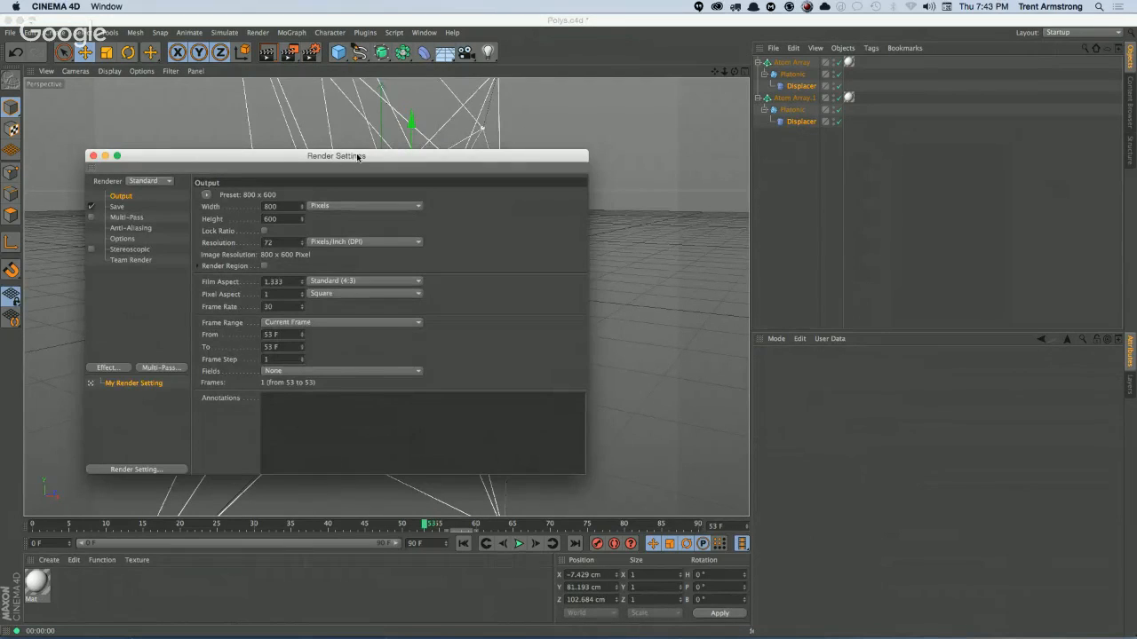
drag(358, 158, 490, 76)
click(455, 125)
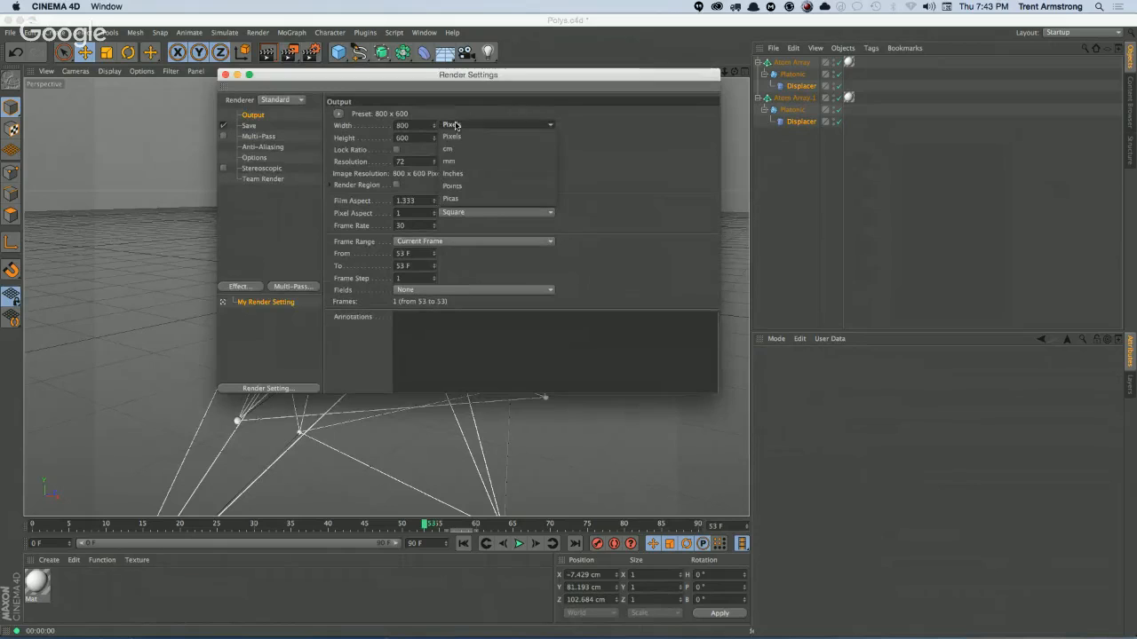
double_click(418, 130)
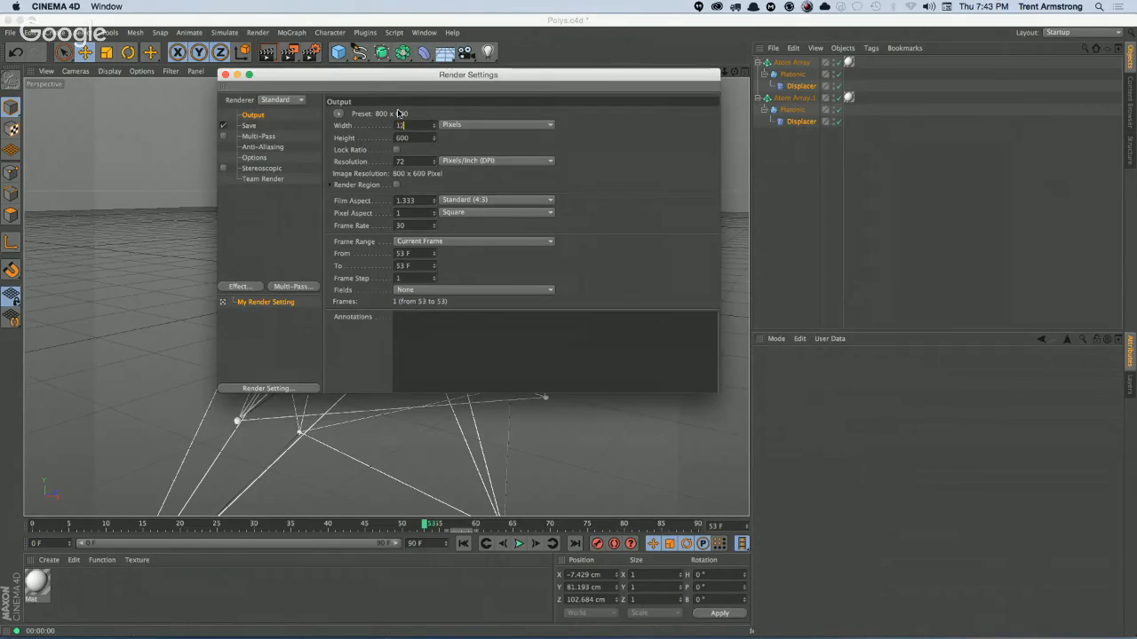
key(Tab)
text(720)
key(Tab)
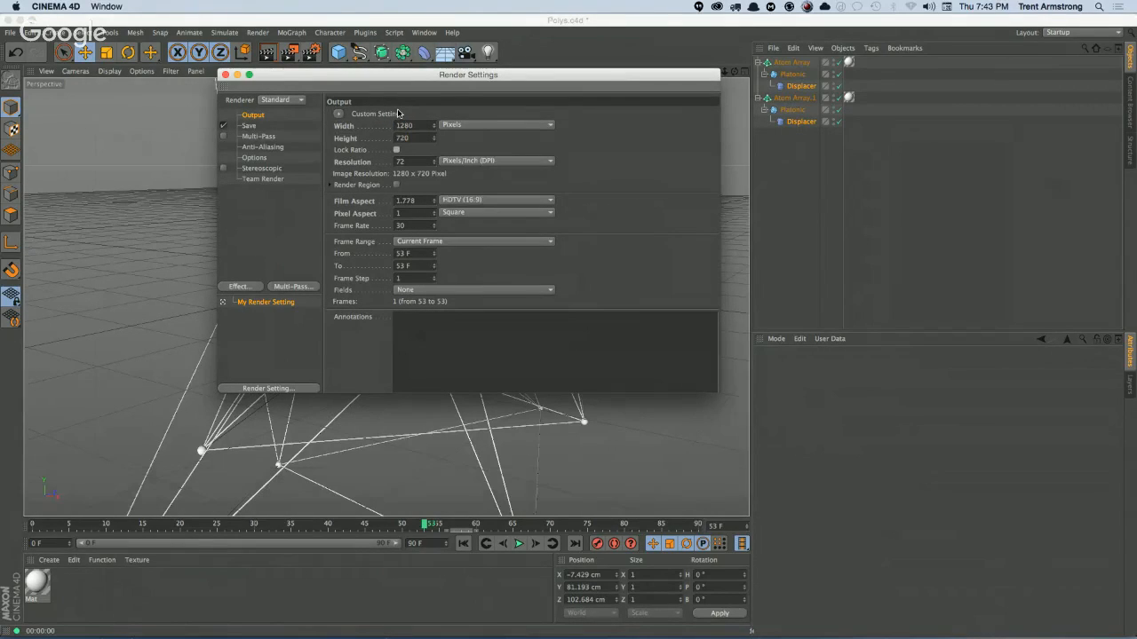
Step: Set the render frame range from 0 to 60, close the render settings and save the project
double_click(409, 253)
text(0)
key(Tab)
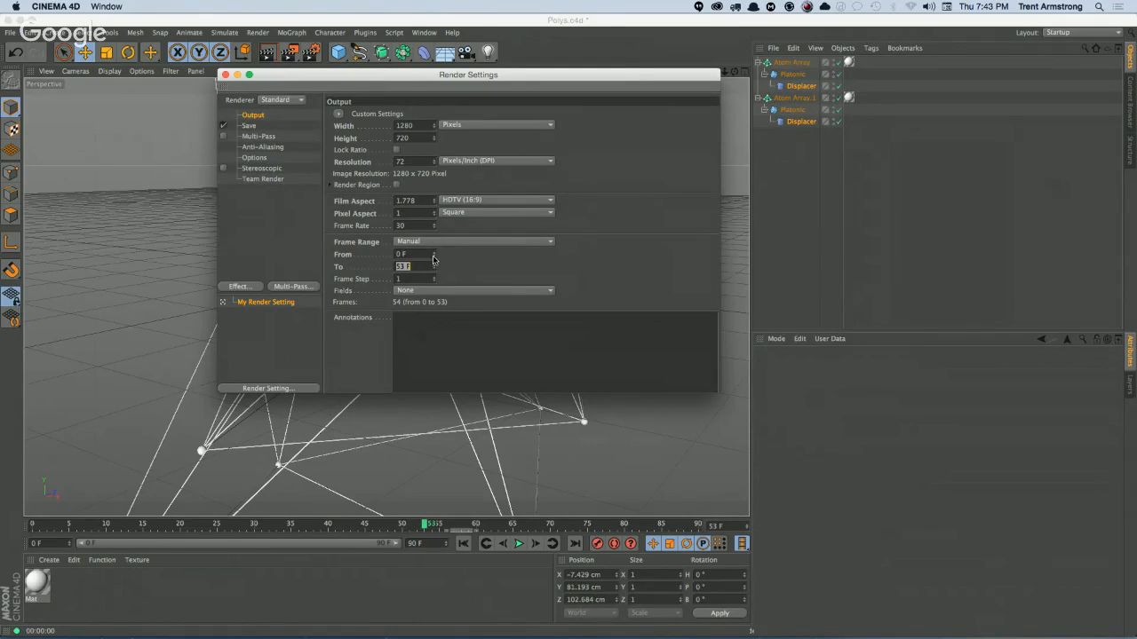
text(60)
key(Tab)
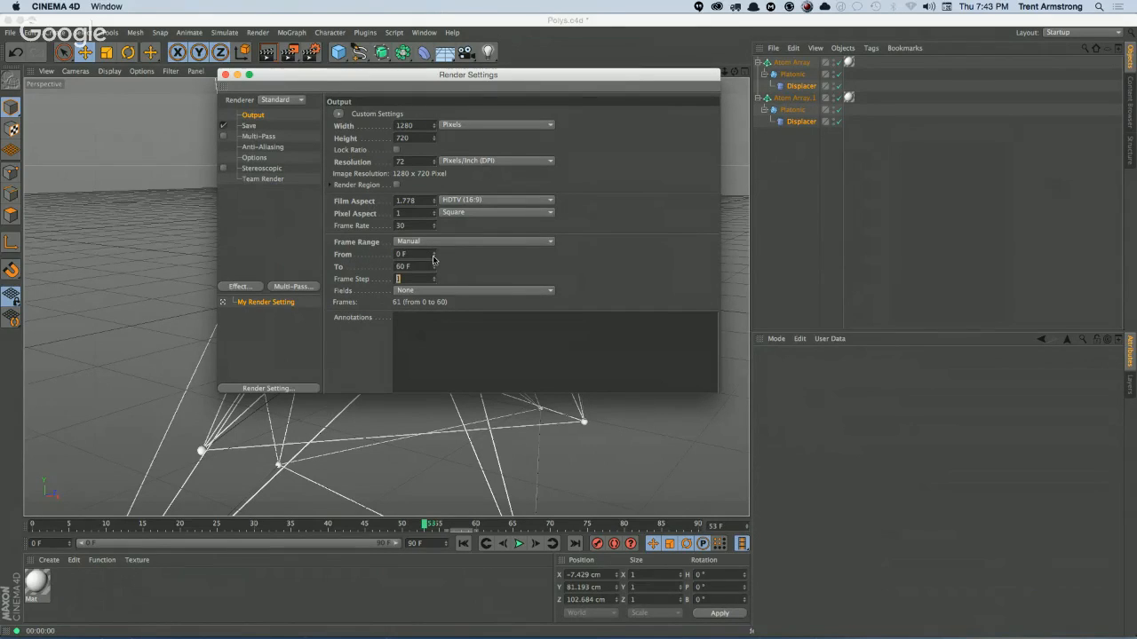
click(225, 76)
key(super+s)
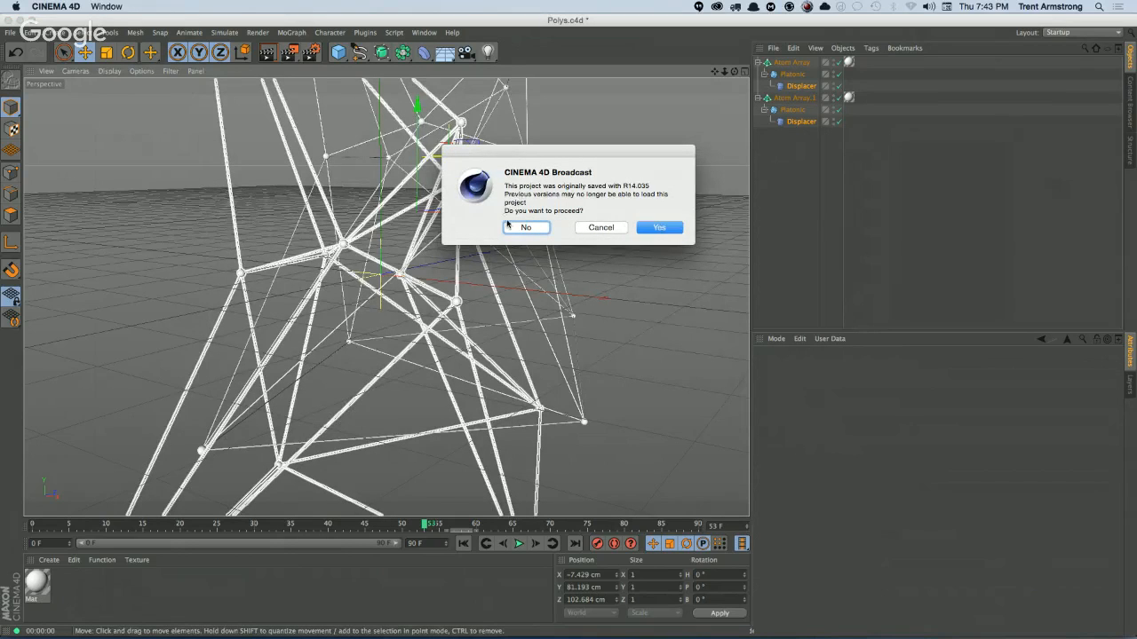
click(527, 227)
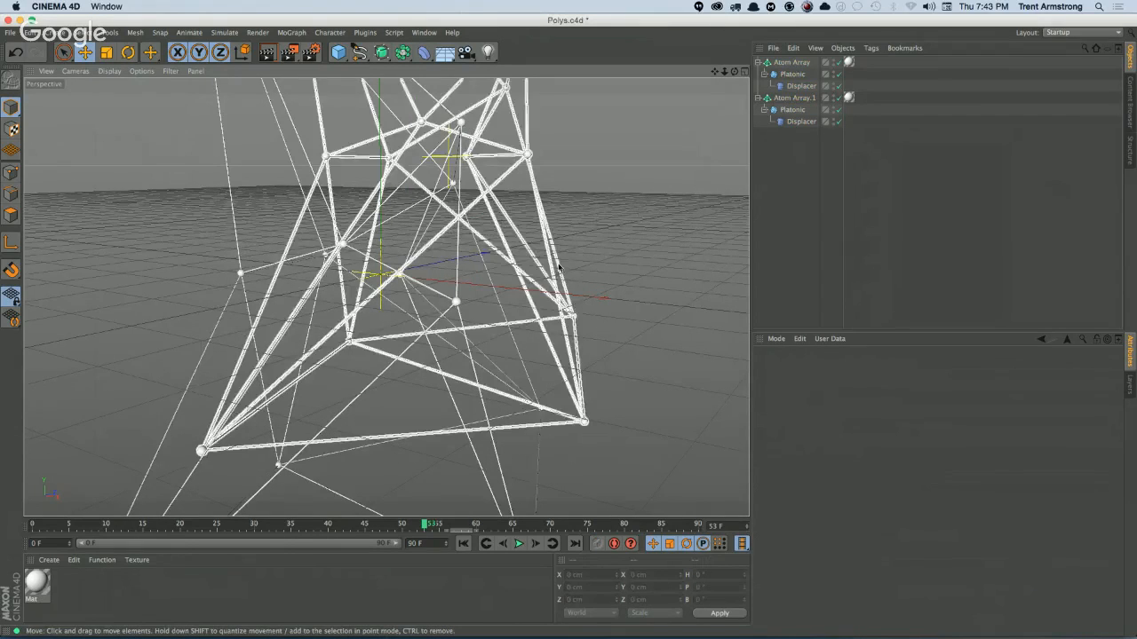
Step: Switch to After Effects and set the CINEWARE renderer of the Polys.c4d layer to Standard (Final)
key(super+Tab)
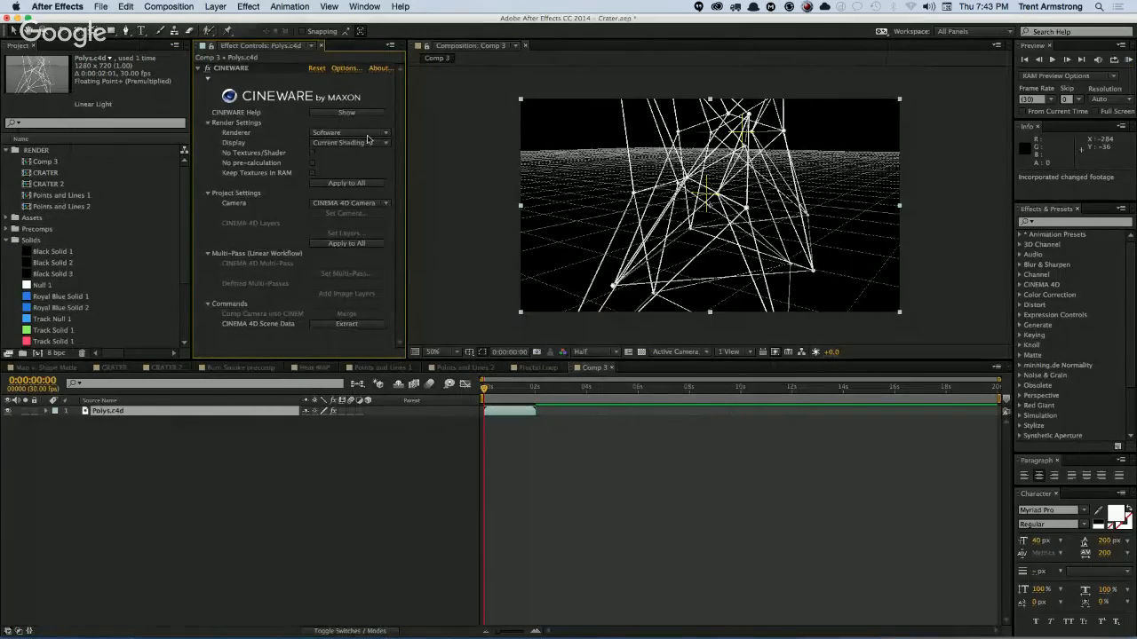
click(367, 134)
click(344, 142)
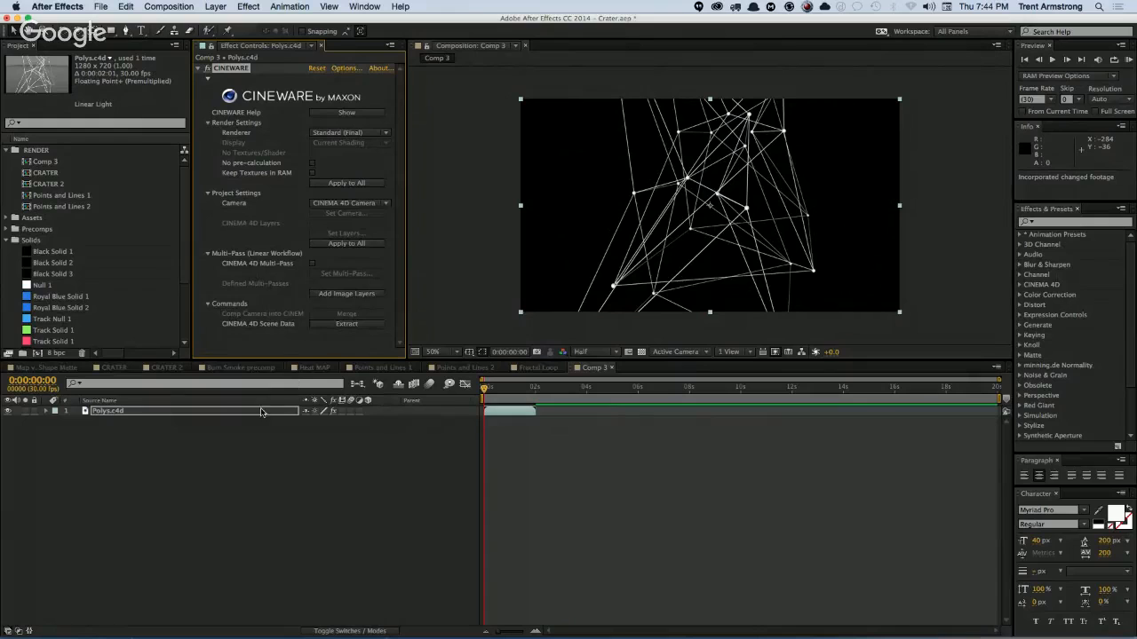
click(184, 426)
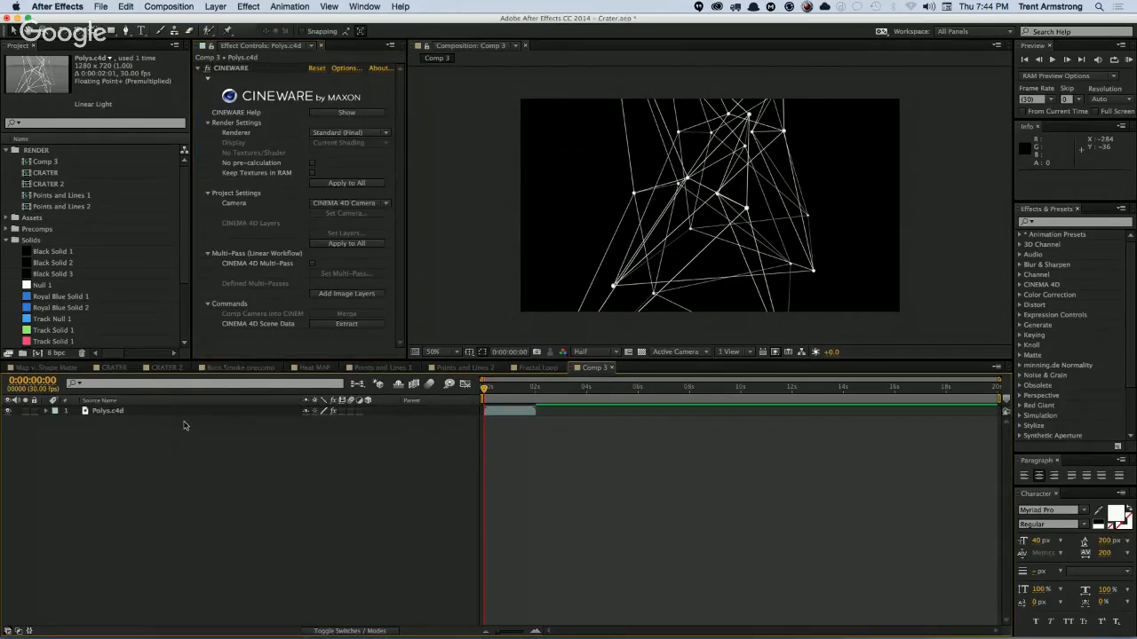
Step: Make the CINEWARE layer use the Comp Camera and add a new camera to the composition
click(381, 204)
click(353, 249)
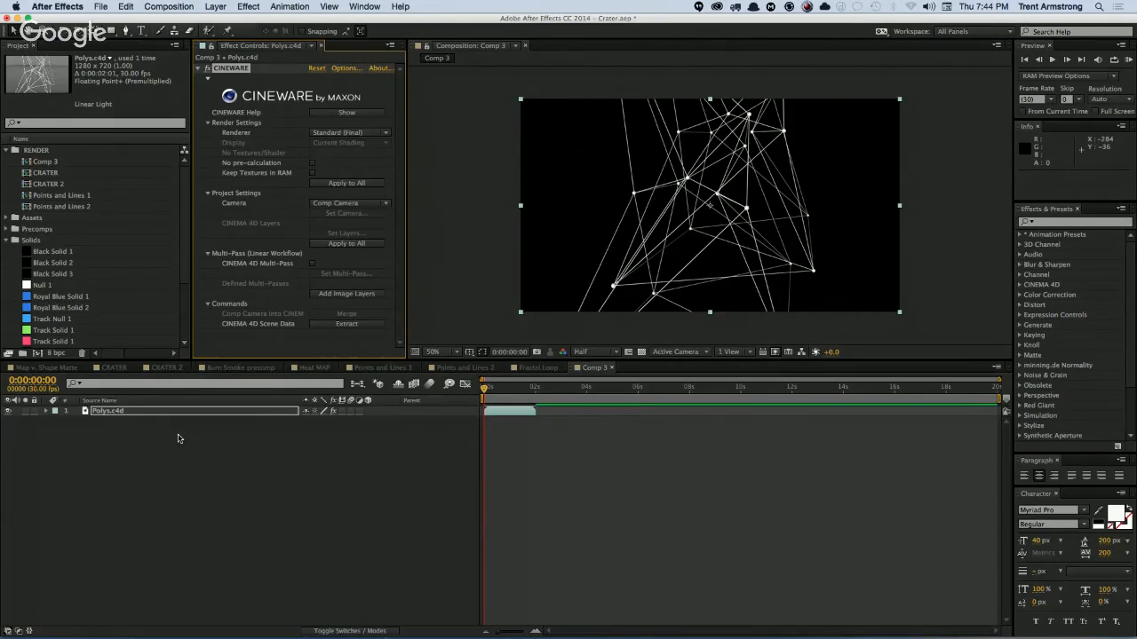
key(super+alt+shift+c)
key(Return)
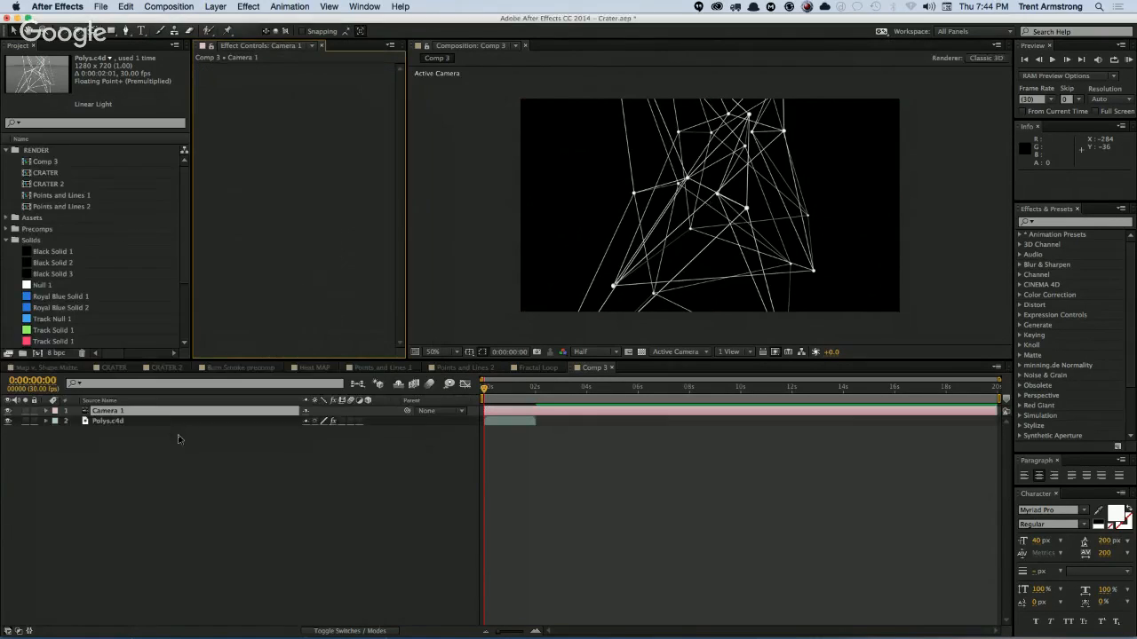
Step: Orbit Camera 1 around the wireframe structure to a position of about -76, -902, -534
key(c)
drag(653, 199, 648, 247)
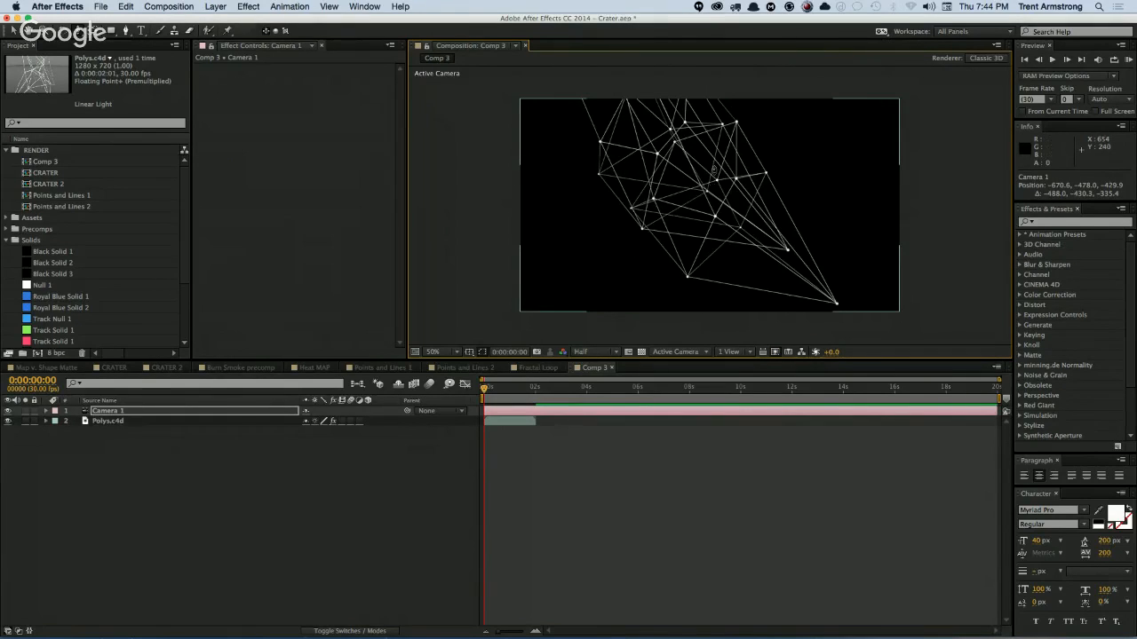
drag(713, 172, 689, 184)
drag(659, 190, 640, 179)
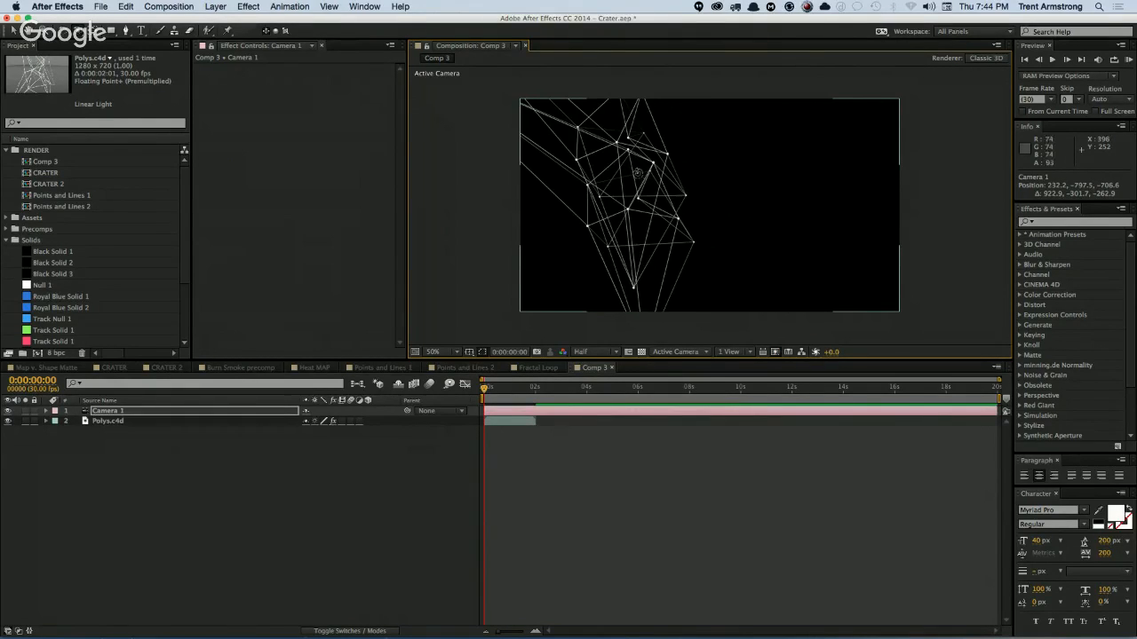
drag(636, 171, 694, 203)
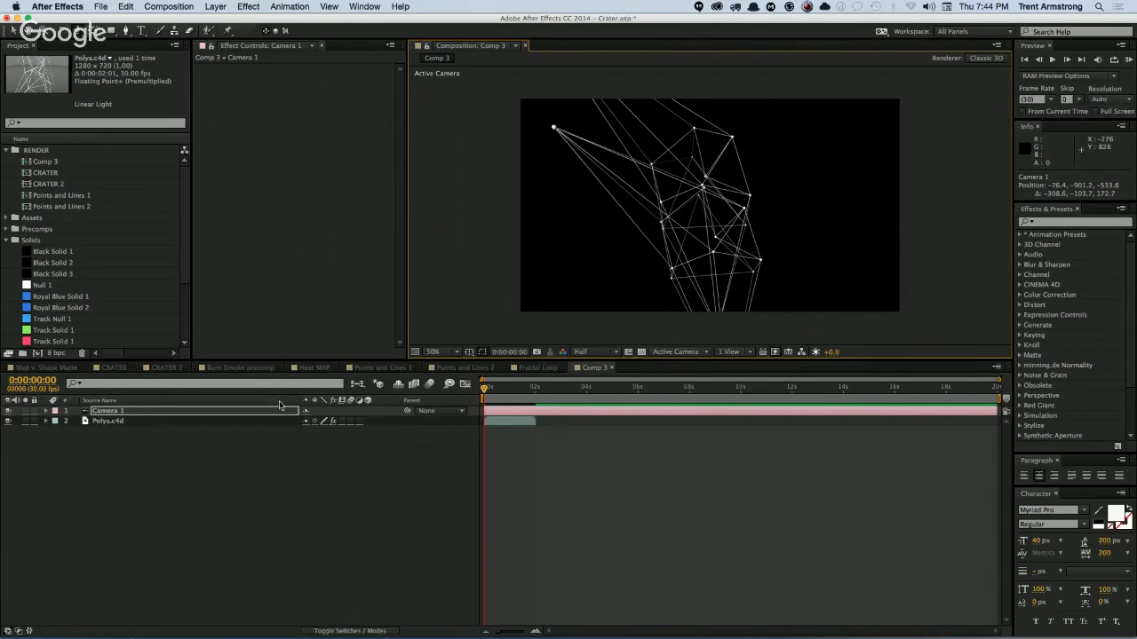
Step: Roll Camera 1 by setting its Z orientation to 84°
click(160, 422)
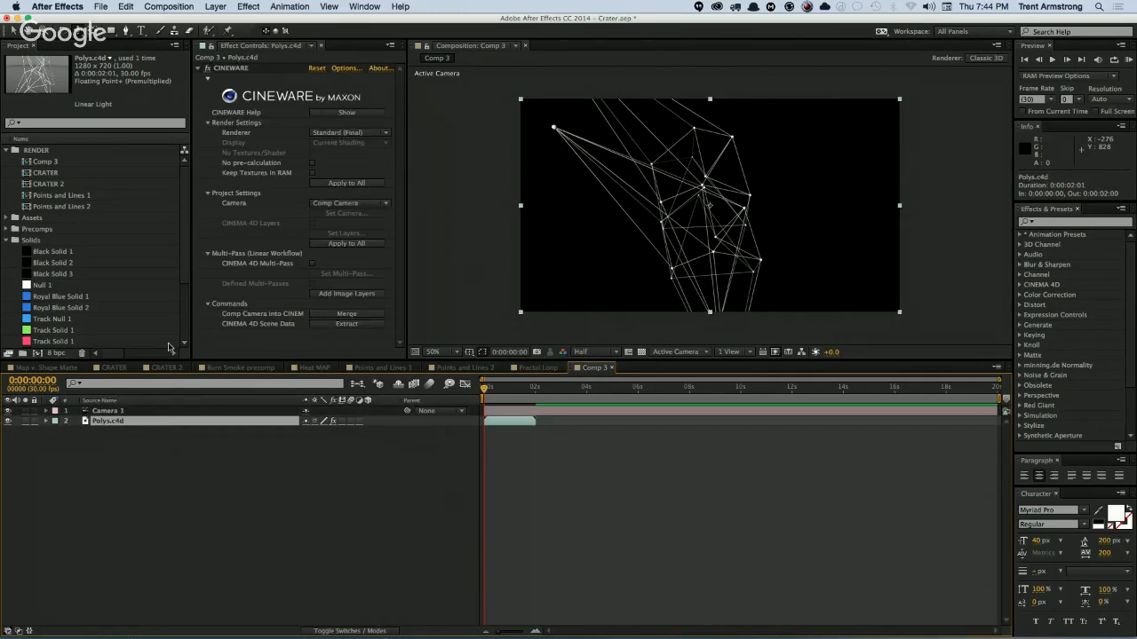
click(110, 412)
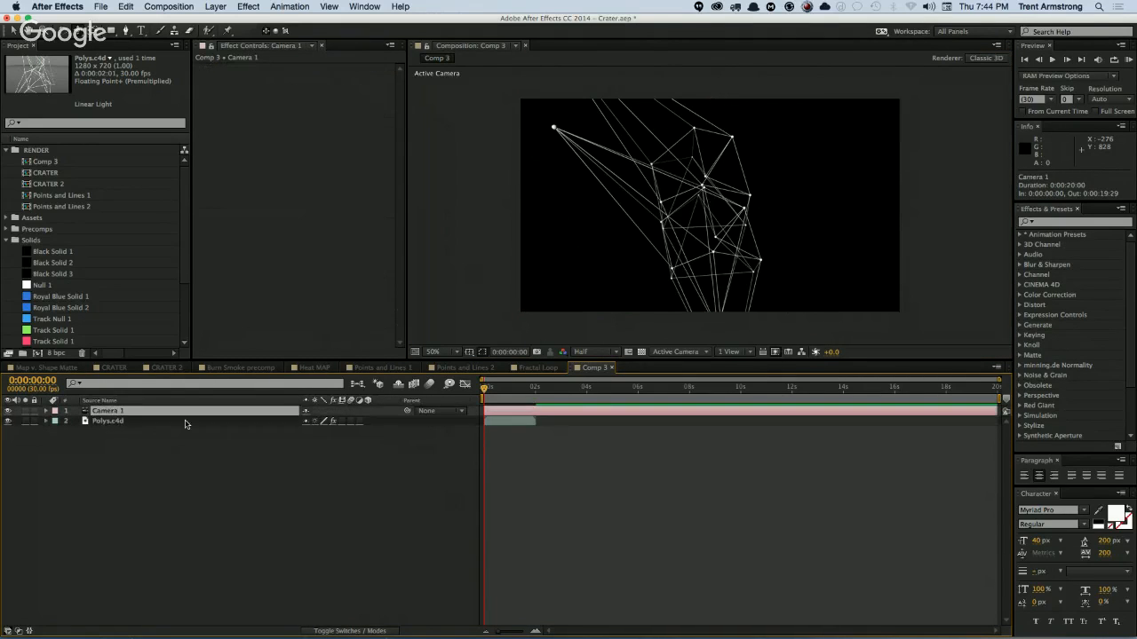
key(r)
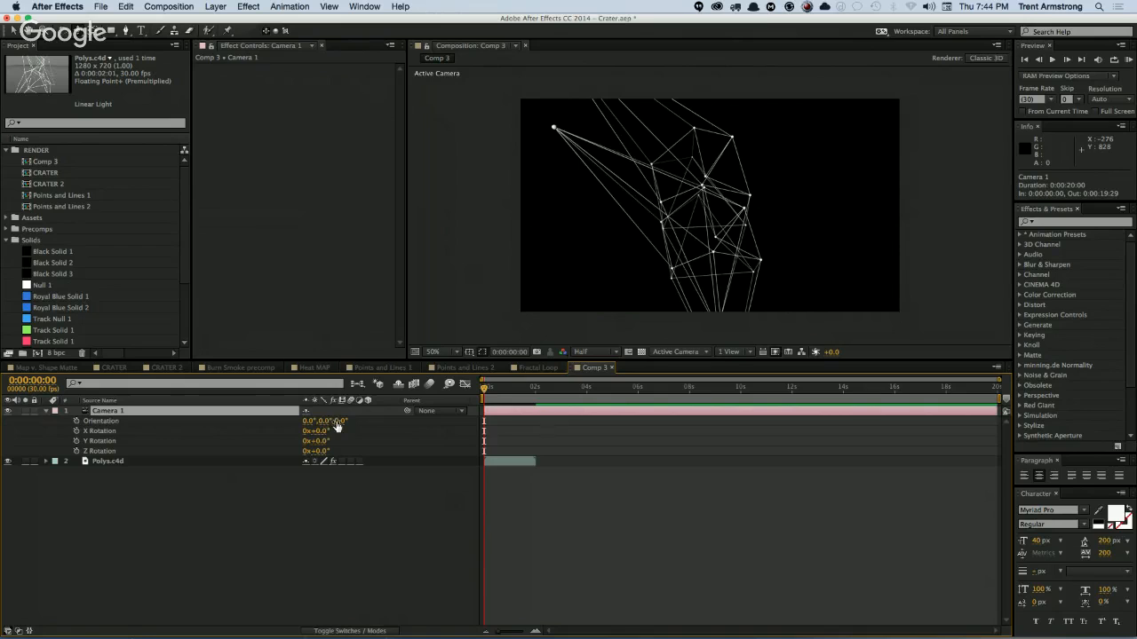
drag(337, 422, 401, 427)
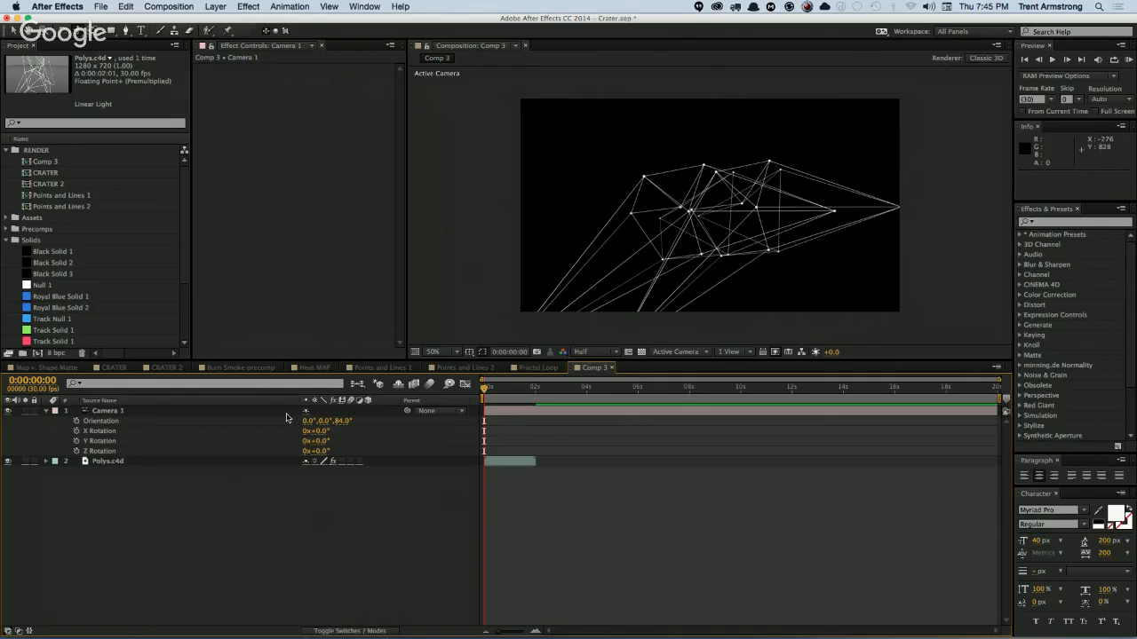
Step: Switch back to CINEMA 4D and group both Atom Arrays under one null
key(super+Tab)
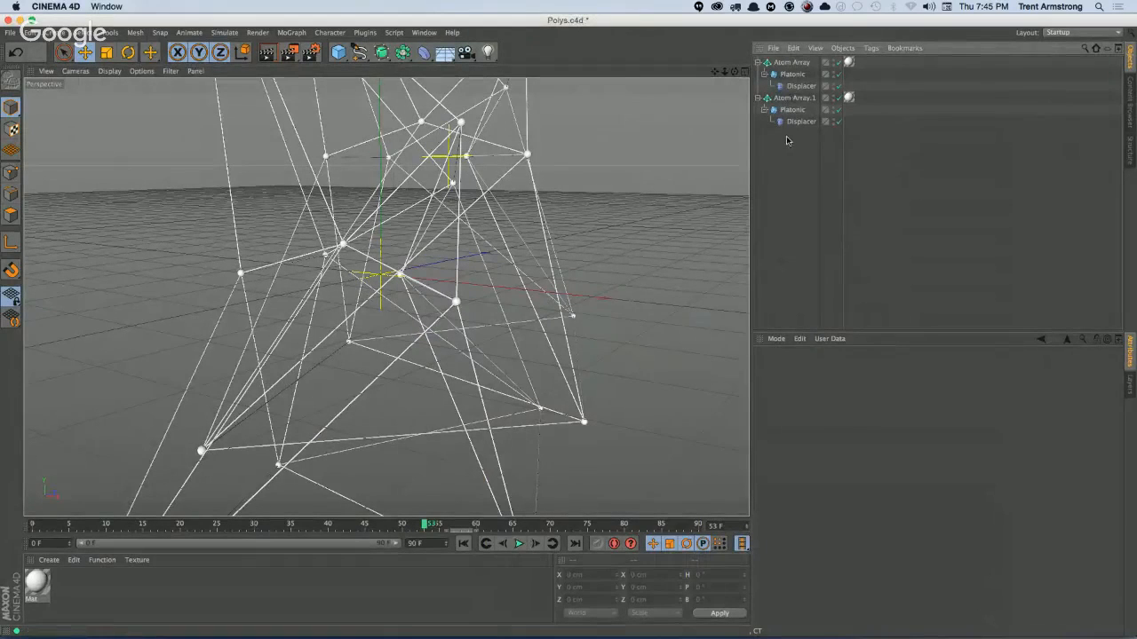
click(790, 98)
shift+click(798, 62)
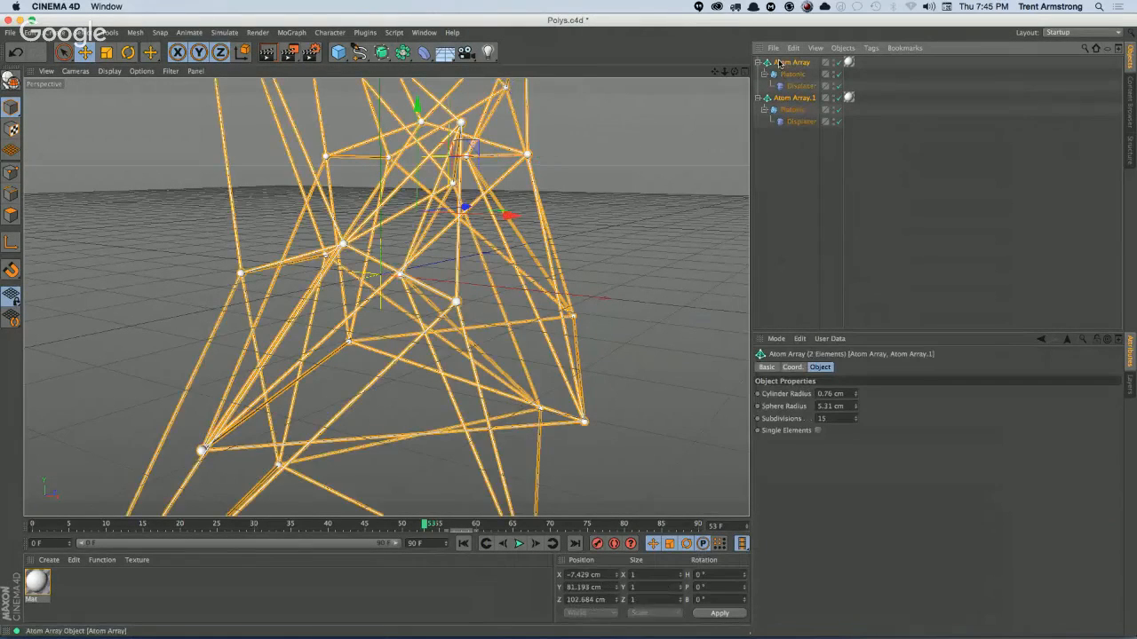
click(851, 49)
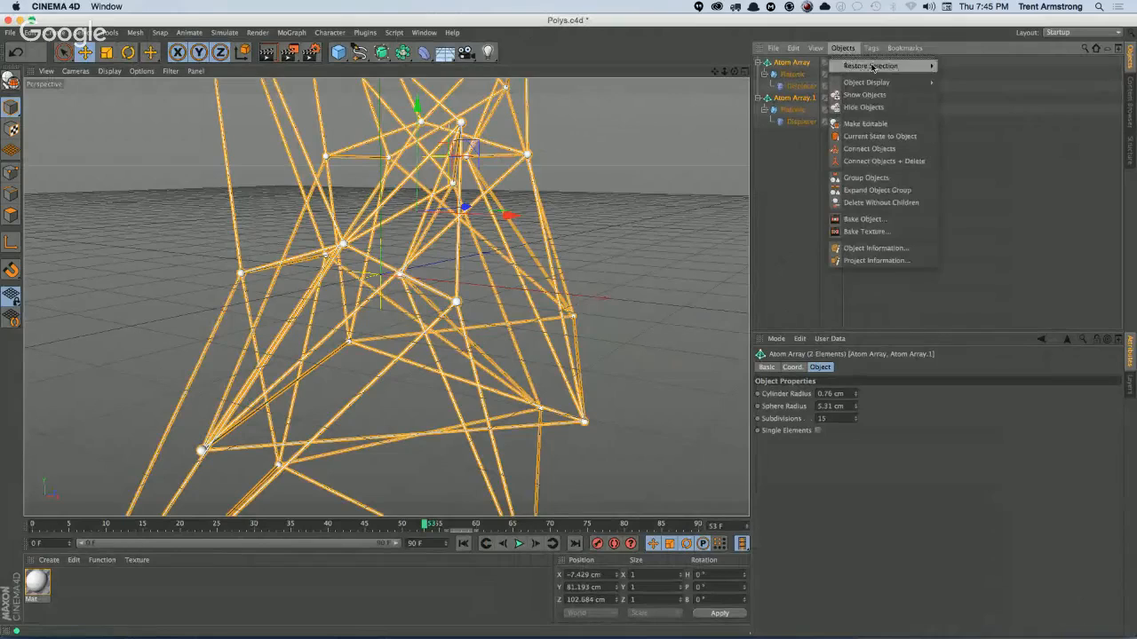
click(876, 177)
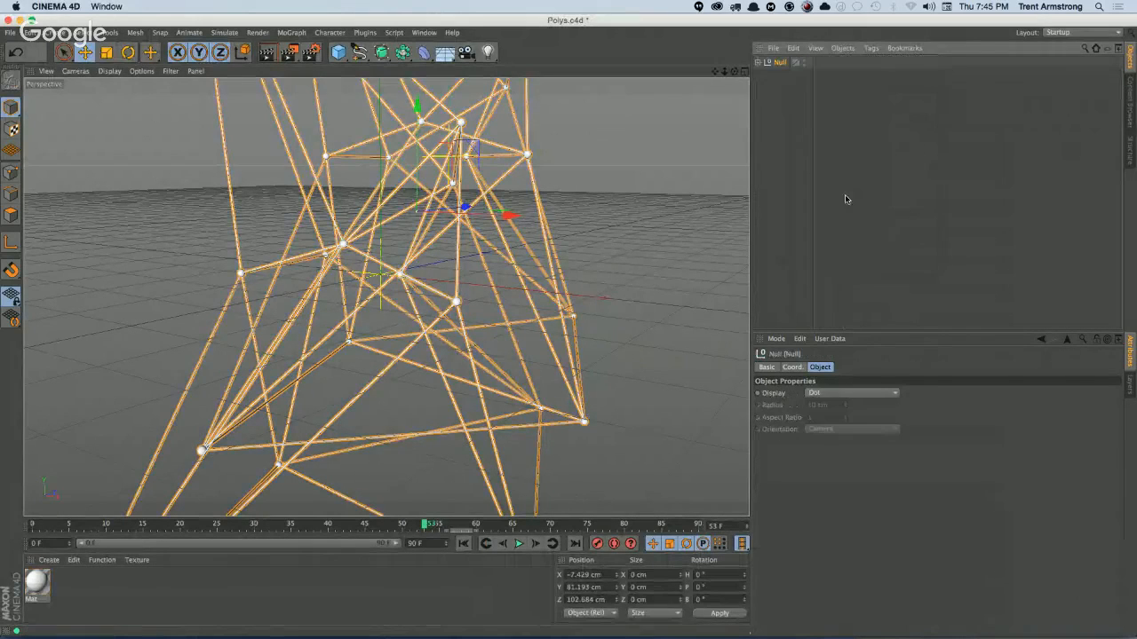
Step: Collapse both Atom Arrays inside the null and move the null along X to about 7.6 cm
click(757, 63)
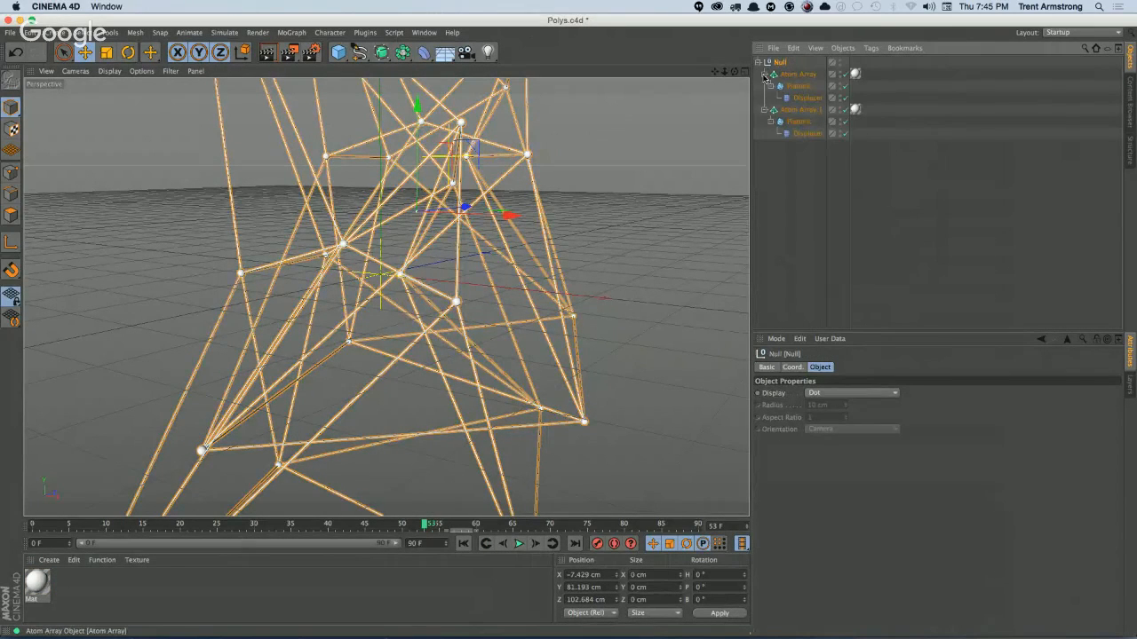
click(764, 75)
click(764, 86)
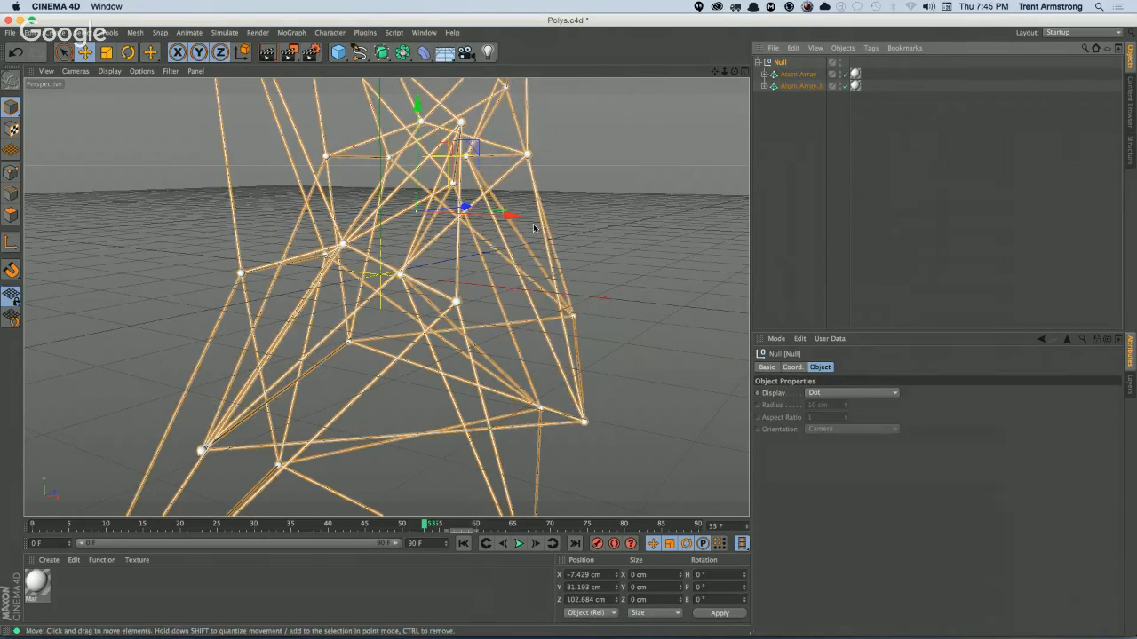
mouse_move(509, 215)
mouse_down()
mouse_move(658, 222)
mouse_move(400, 211)
mouse_move(576, 222)
mouse_move(504, 215)
mouse_up()
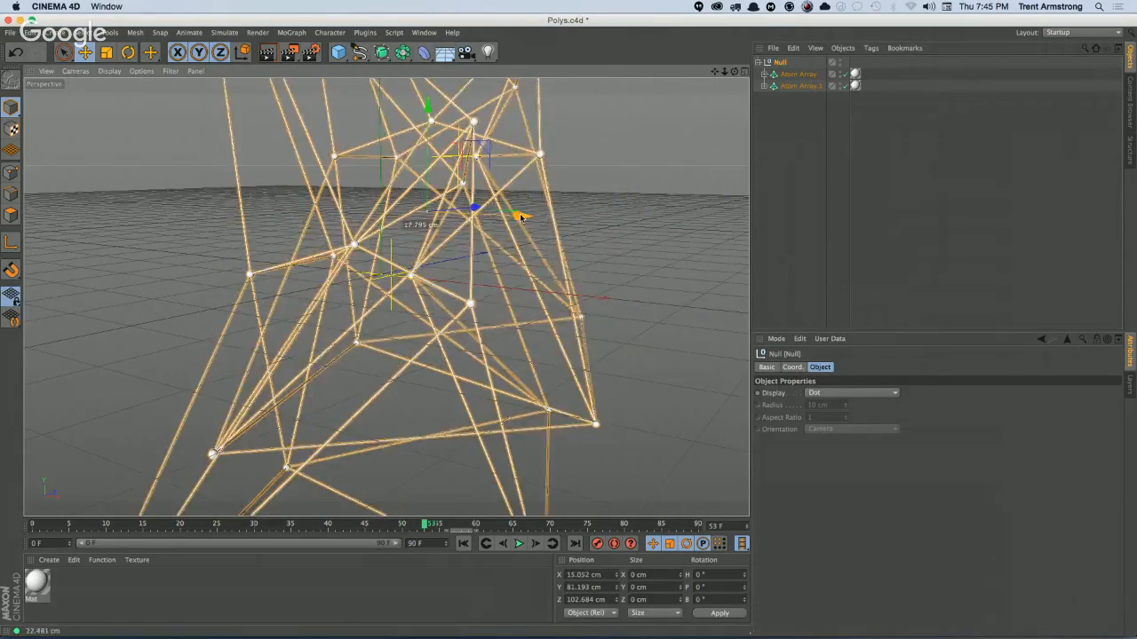
Step: Open the noise shader settings of both Displacers together, down to the movement and speed values
click(764, 75)
click(765, 109)
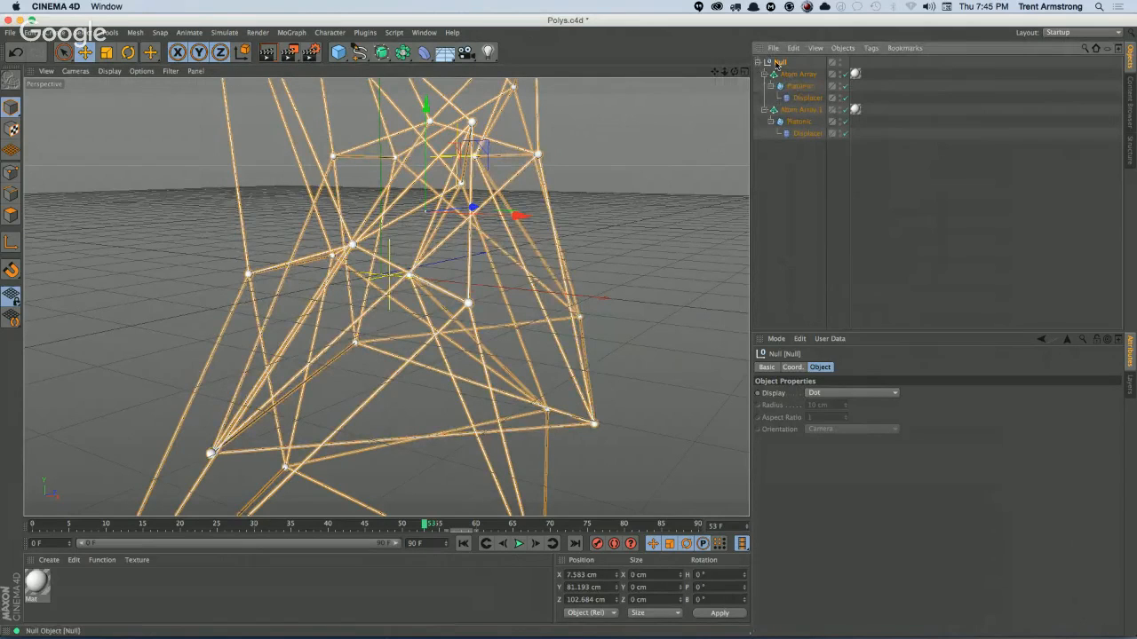
click(808, 133)
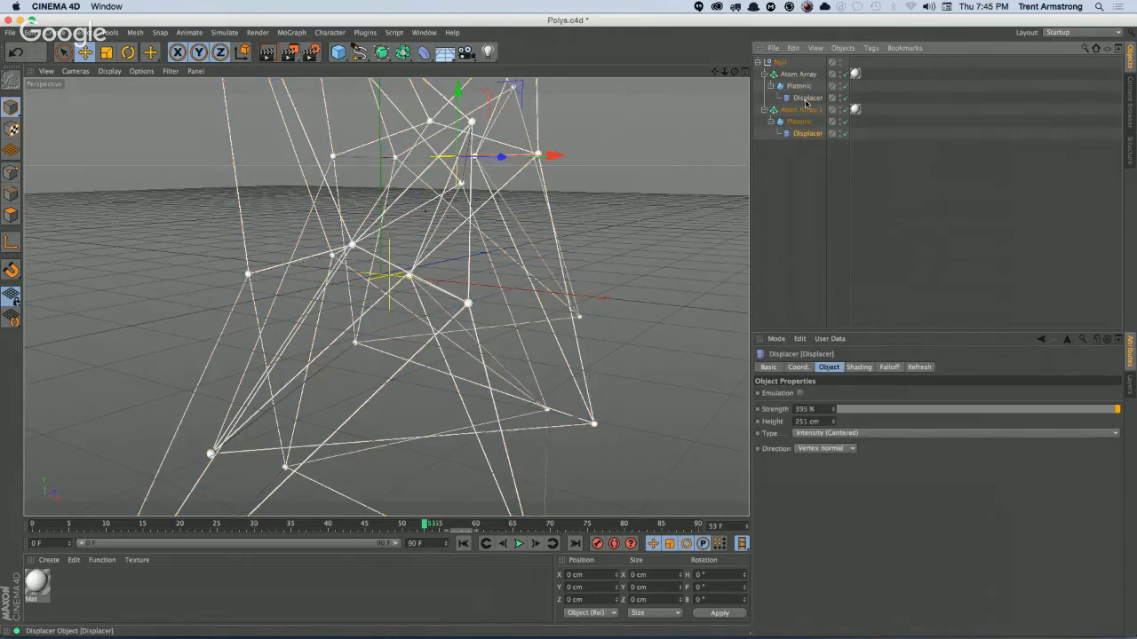
shift+click(805, 99)
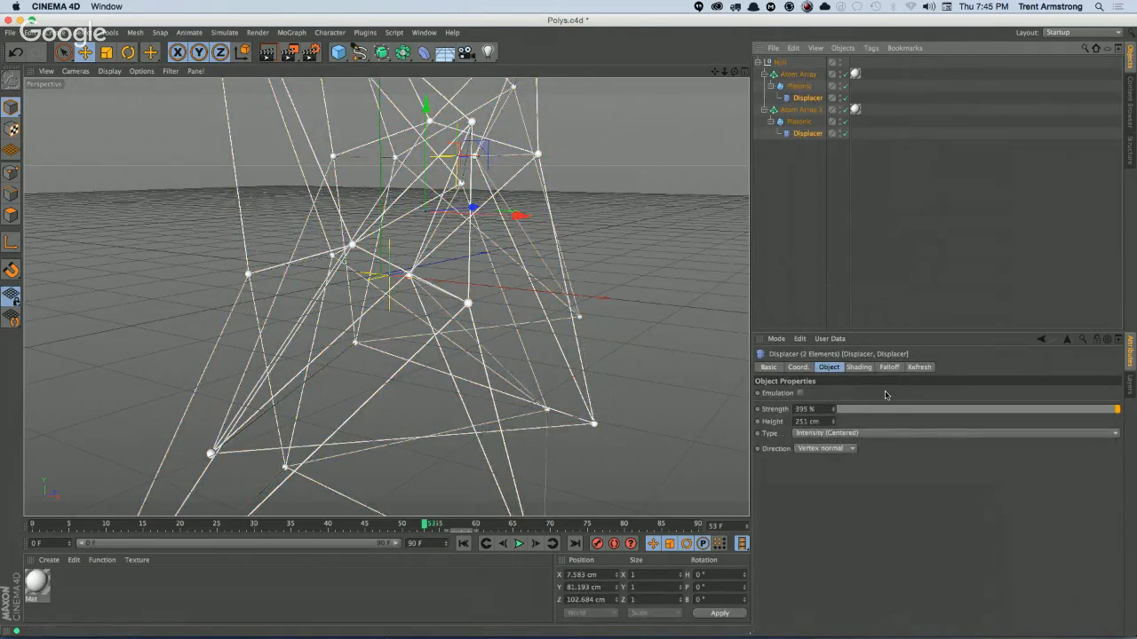
click(859, 367)
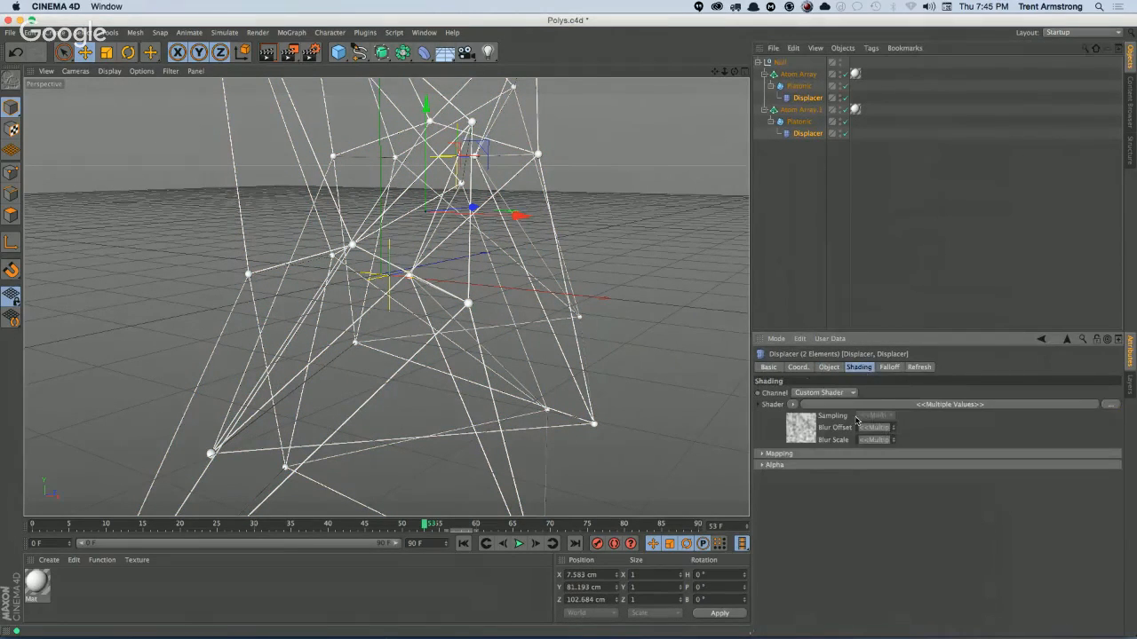
click(936, 408)
scroll(1117, 432, down, 5)
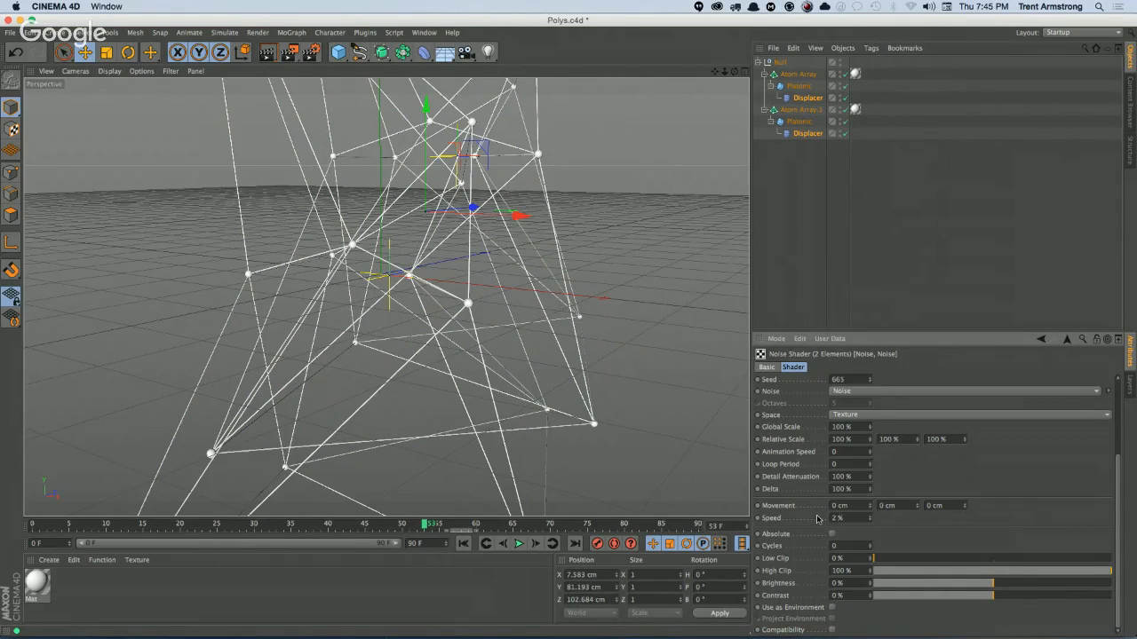
Step: Play the animation and set both noise shaders' Y and Z movement to 20 cm and speed to 0.2 %
click(520, 543)
drag(897, 507, 846, 491)
text(20)
key(Tab)
text(20)
key(Tab)
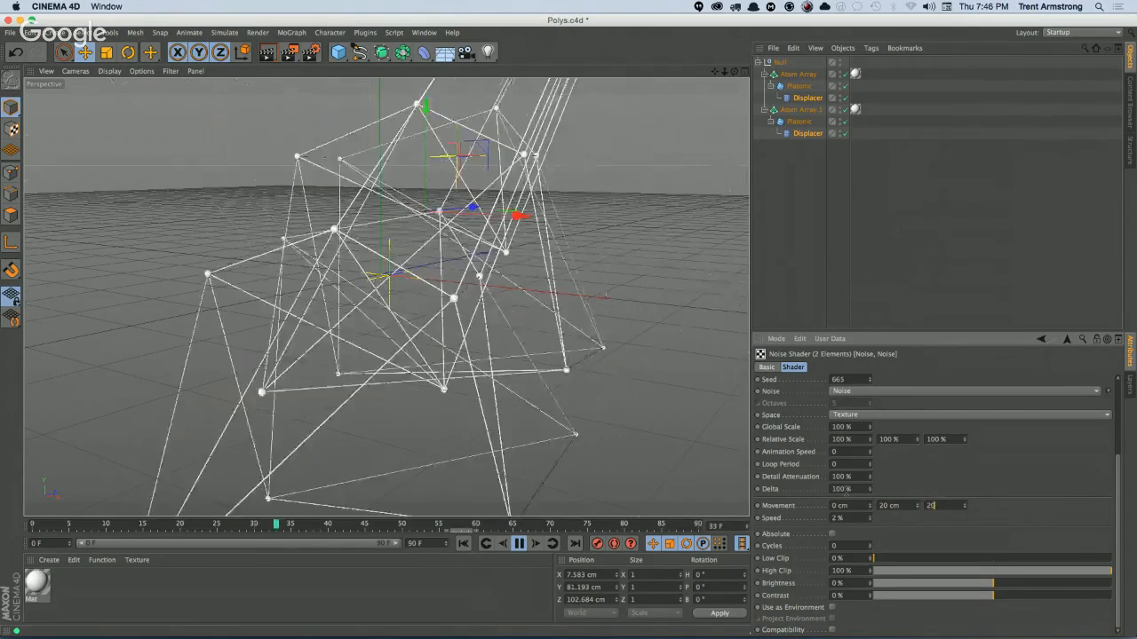
text(0.2)
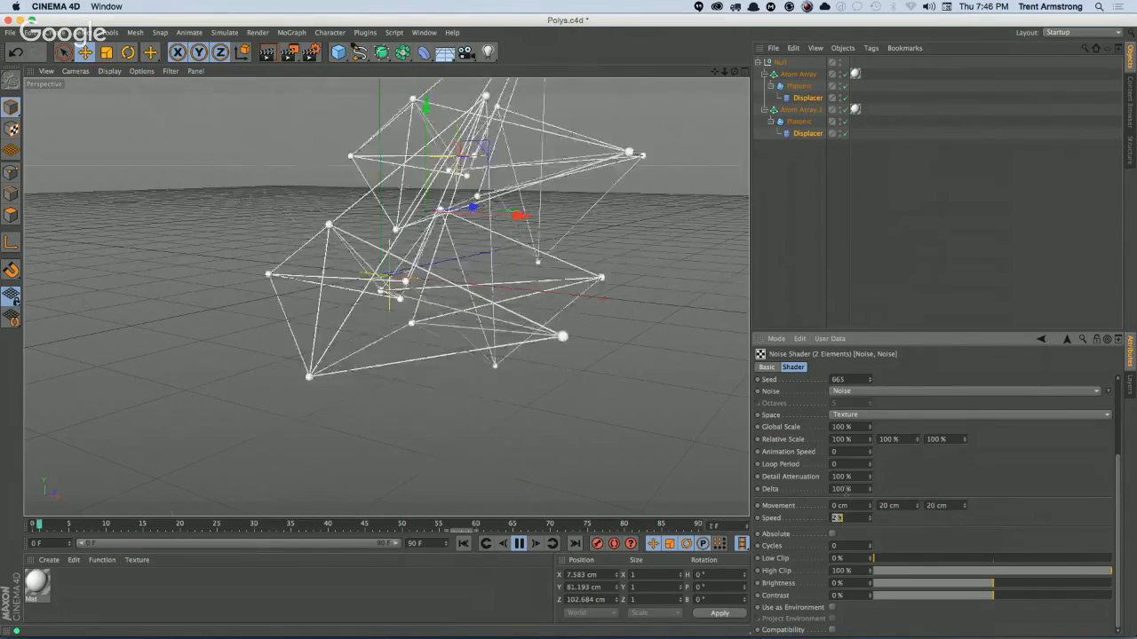
key(Return)
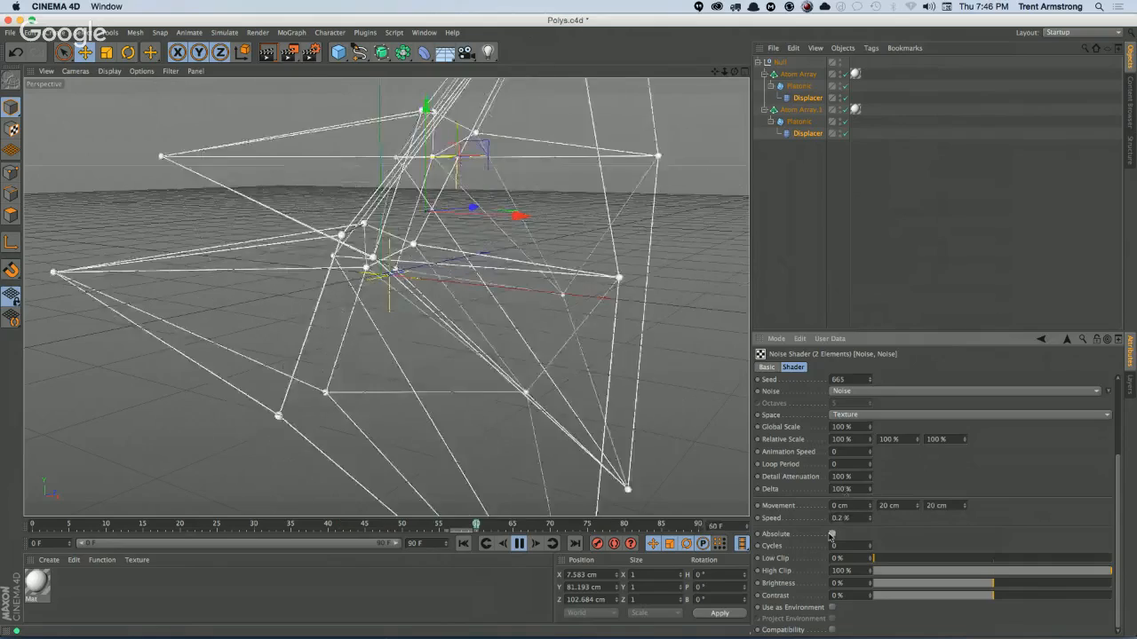
Step: Set the Y and Z movement of both noise shaders to 0.2 cm
drag(902, 506, 827, 508)
text(0.2)
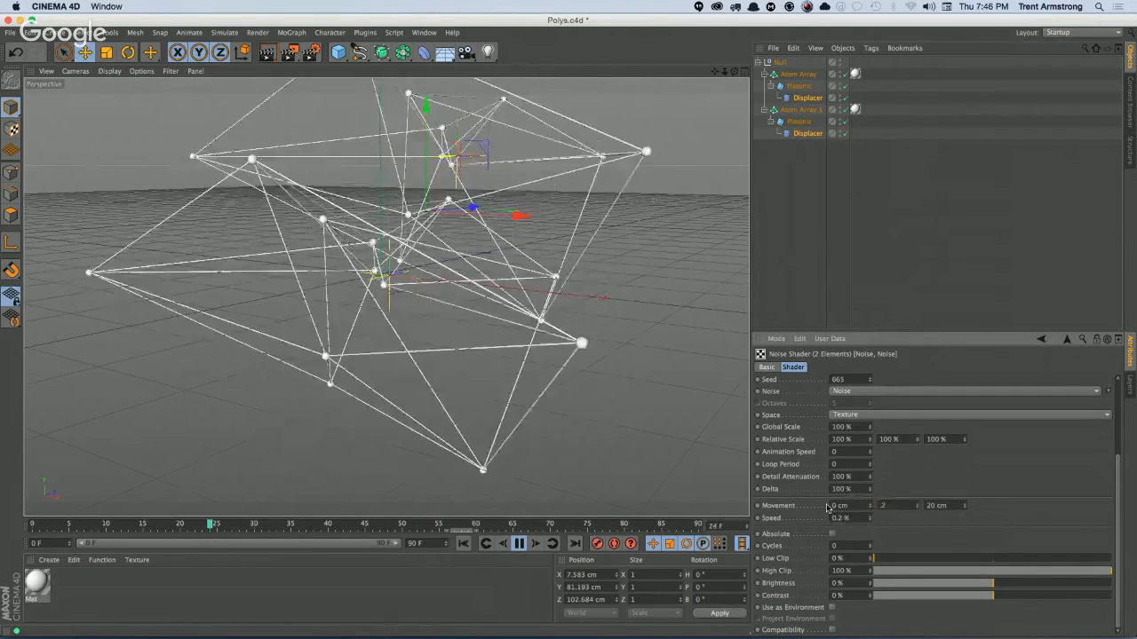
key(Tab)
text(0.2)
key(Tab)
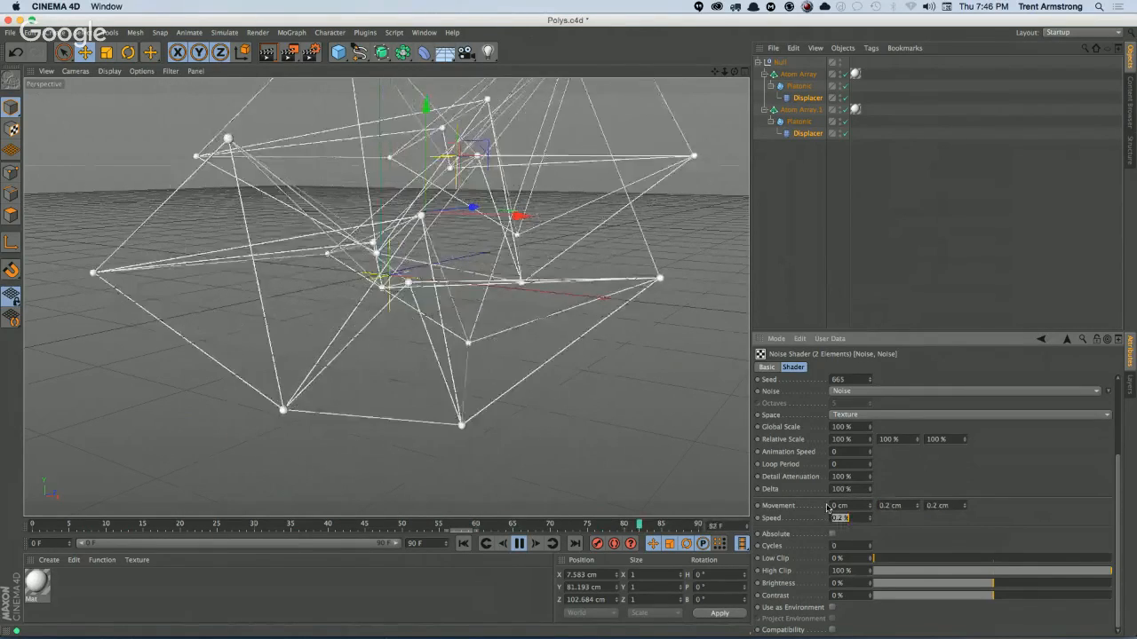
Step: Reduce the Y and Z movement of both noise shaders to 0.1 cm
drag(903, 507, 775, 496)
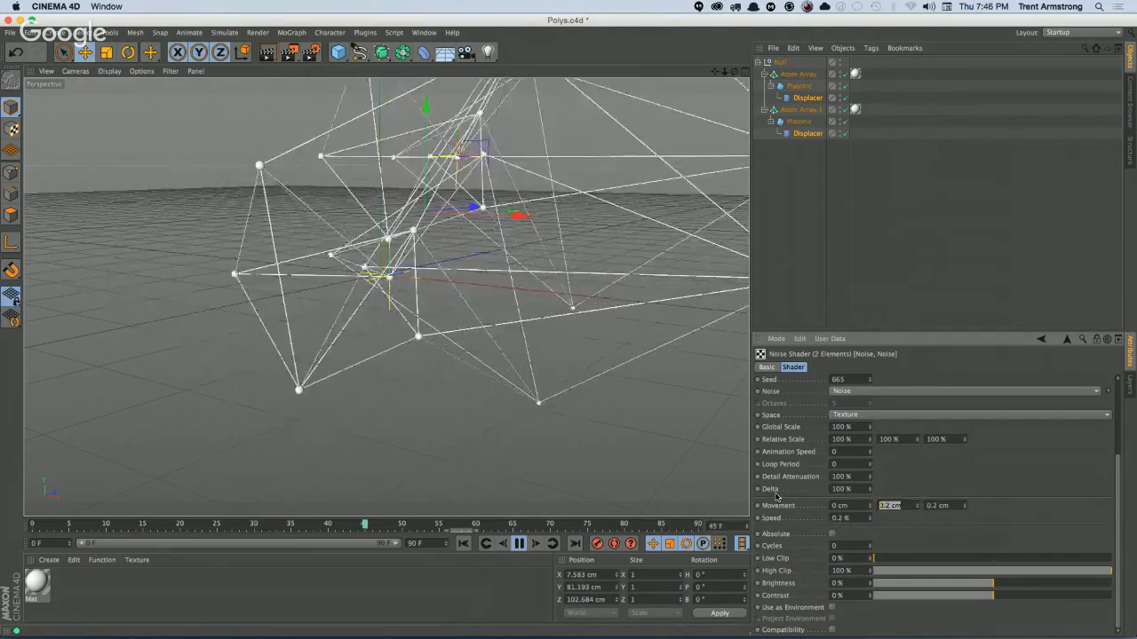
text(0.1)
key(Tab)
text(.1)
key(shift+Tab)
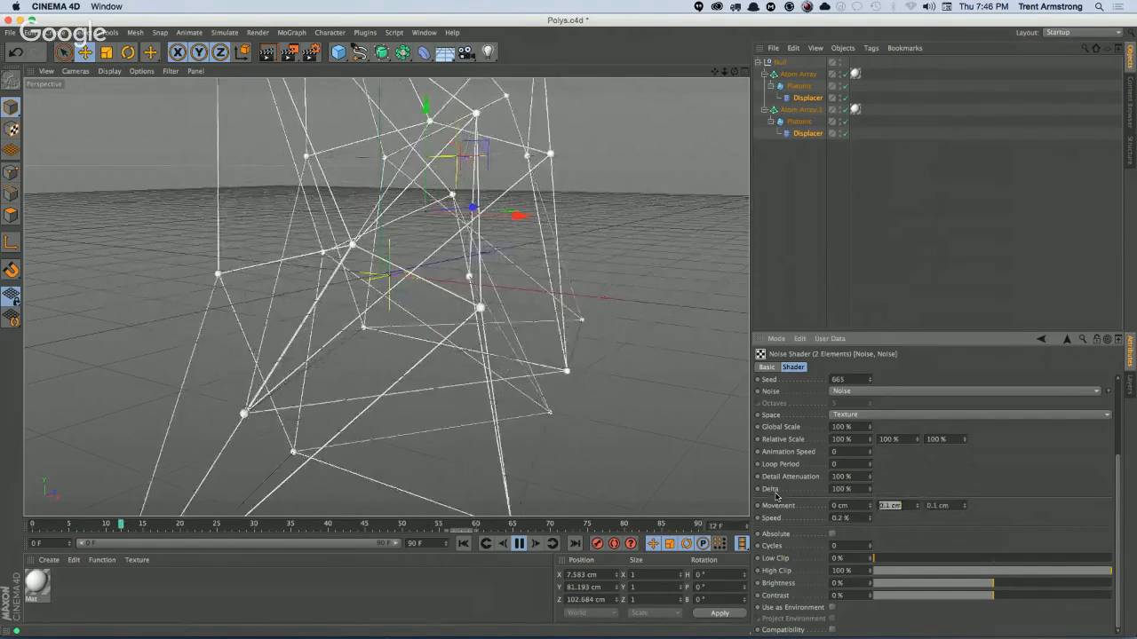
Step: Set the X movement of both noise shaders to 0.1 cm
key(shift+Tab)
text(.1)
key(Tab)
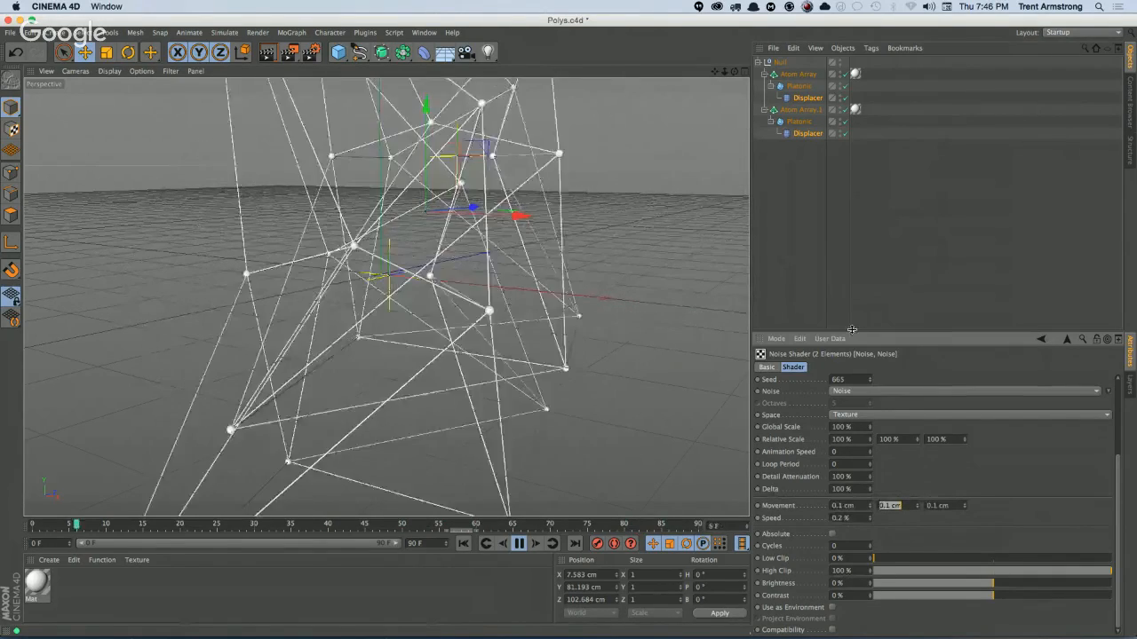
Step: Rotate the first Atom Array's Platonic in pitch to about -99°, then deselect it
click(800, 86)
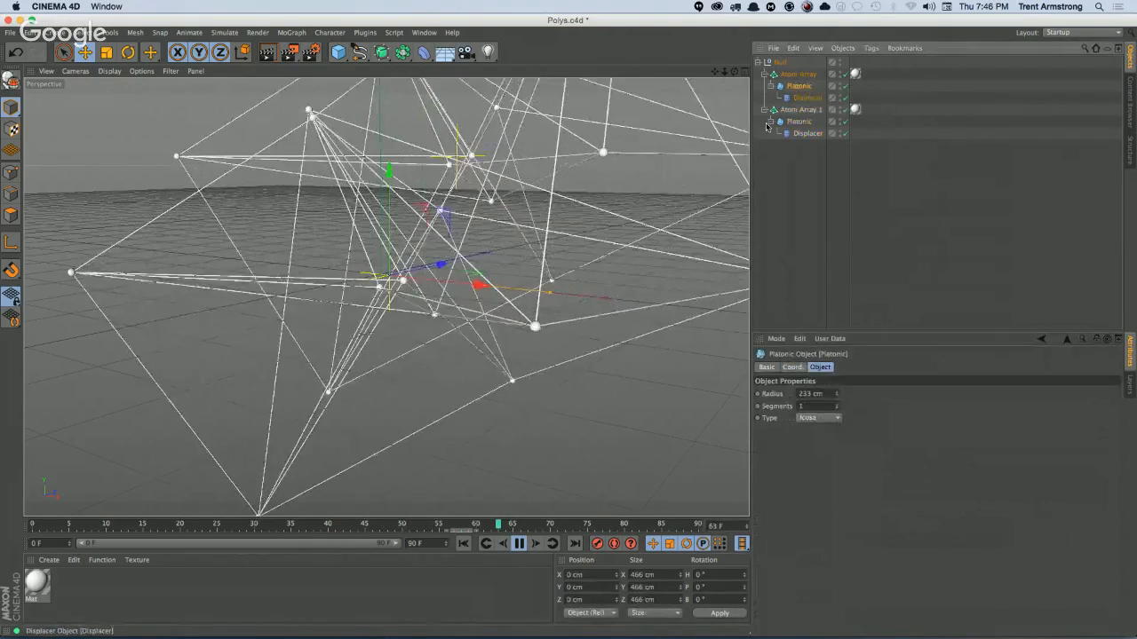
key(r)
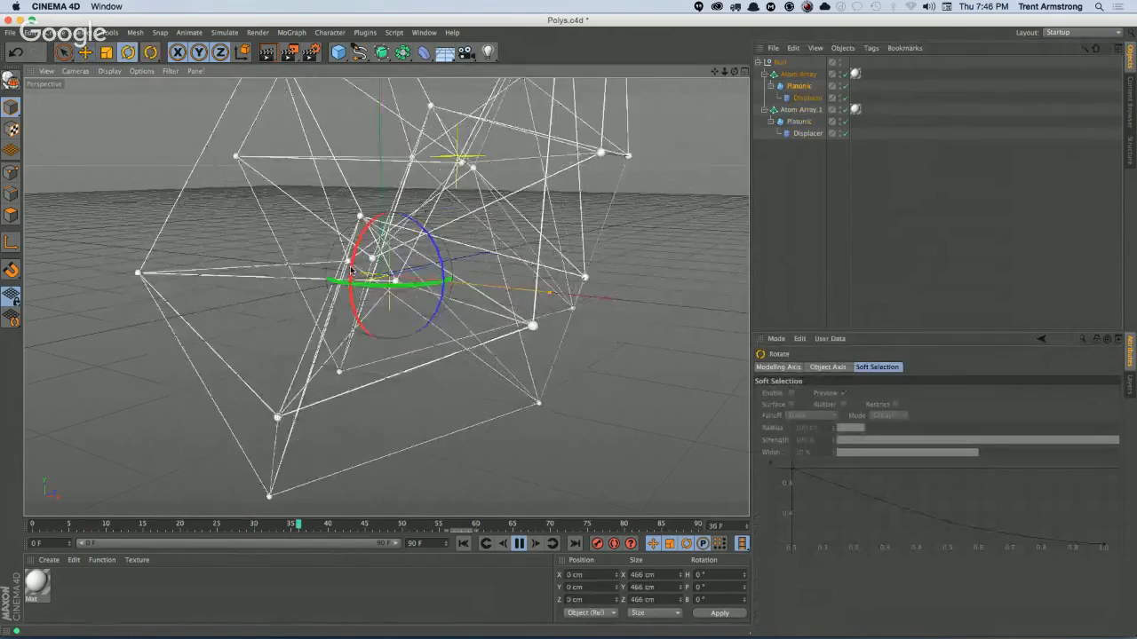
drag(353, 266, 427, 121)
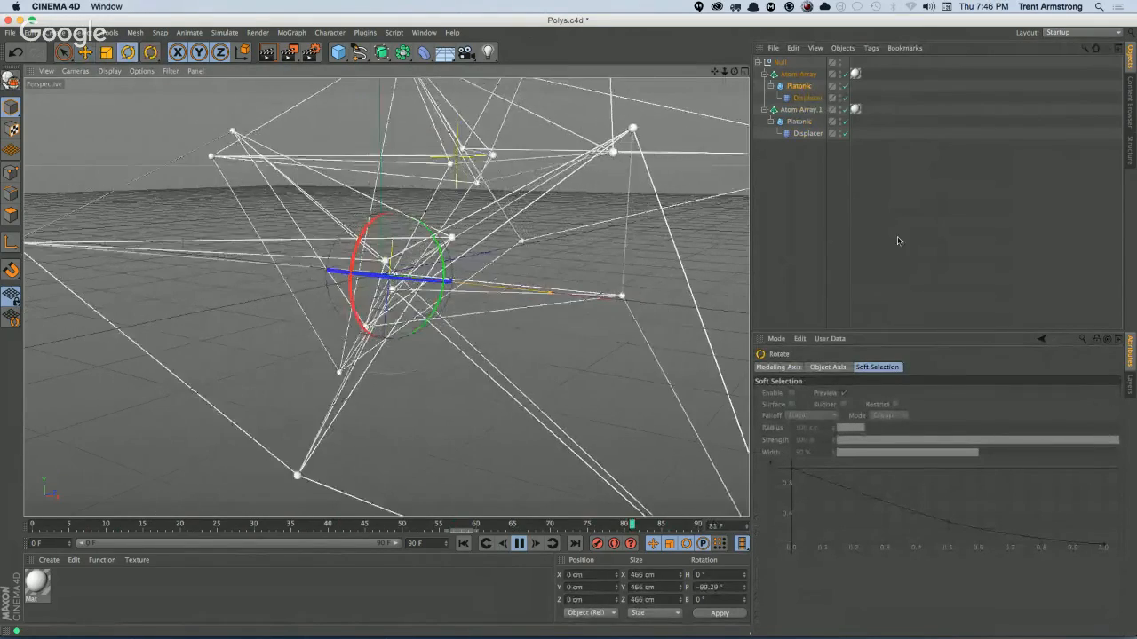
click(806, 180)
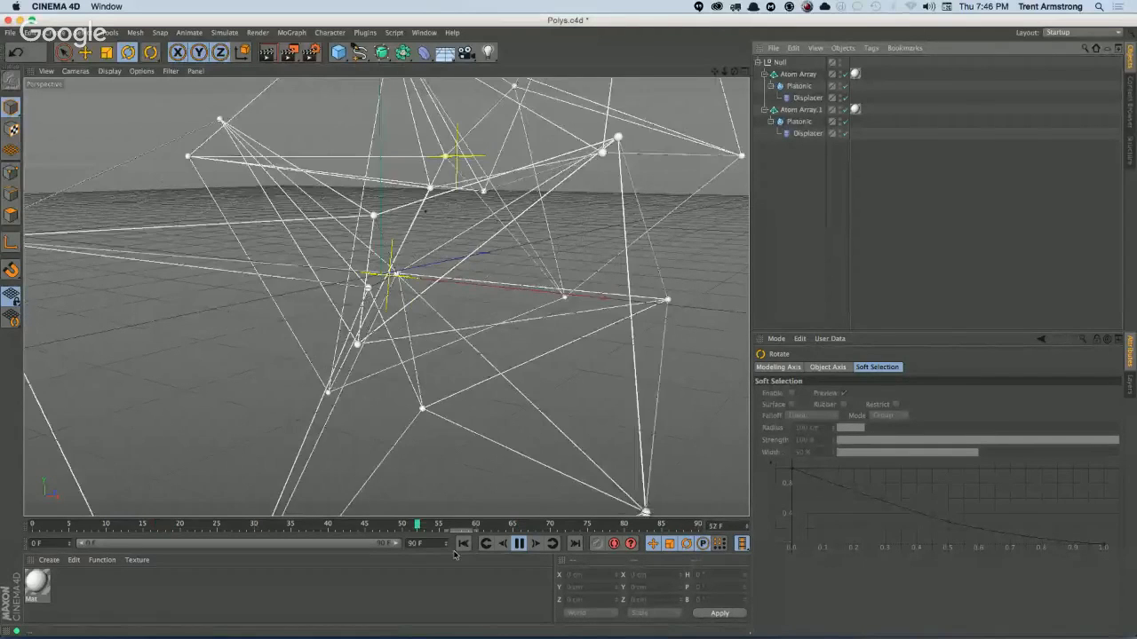
Step: Switch to After Effects and preview the updated polygon animation in Comp 3
key(super+Tab)
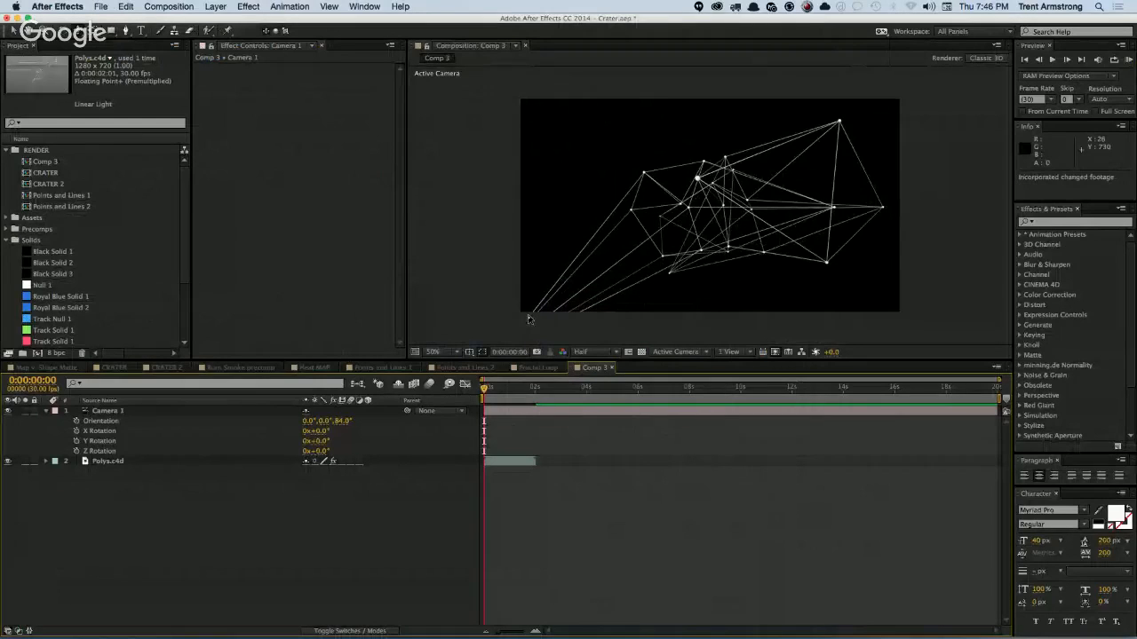
key(KP_0)
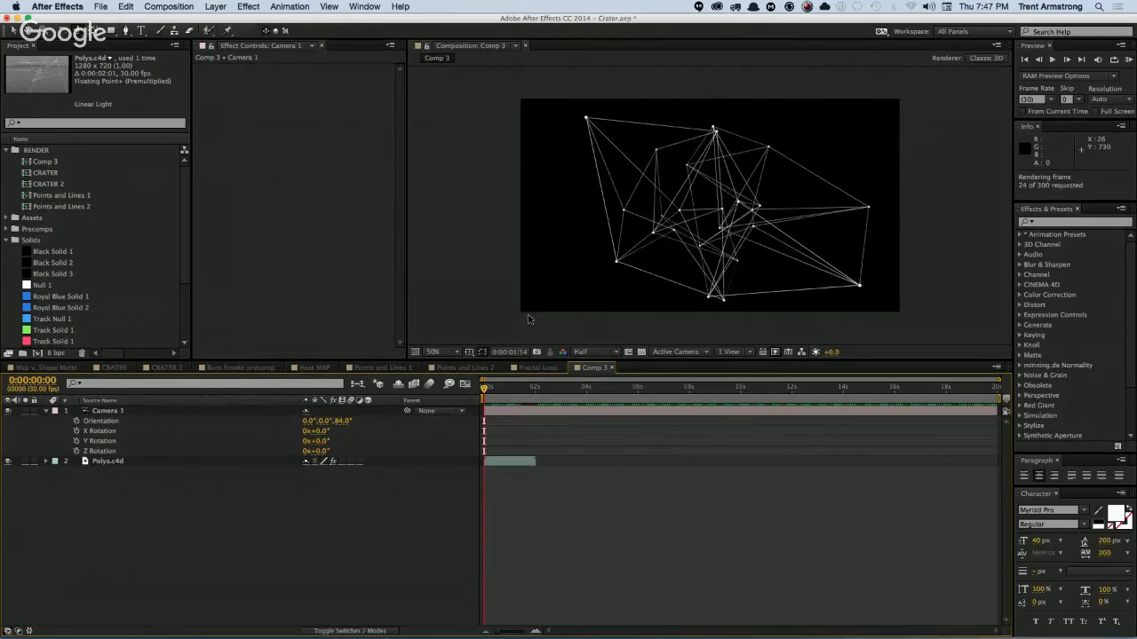
key(space)
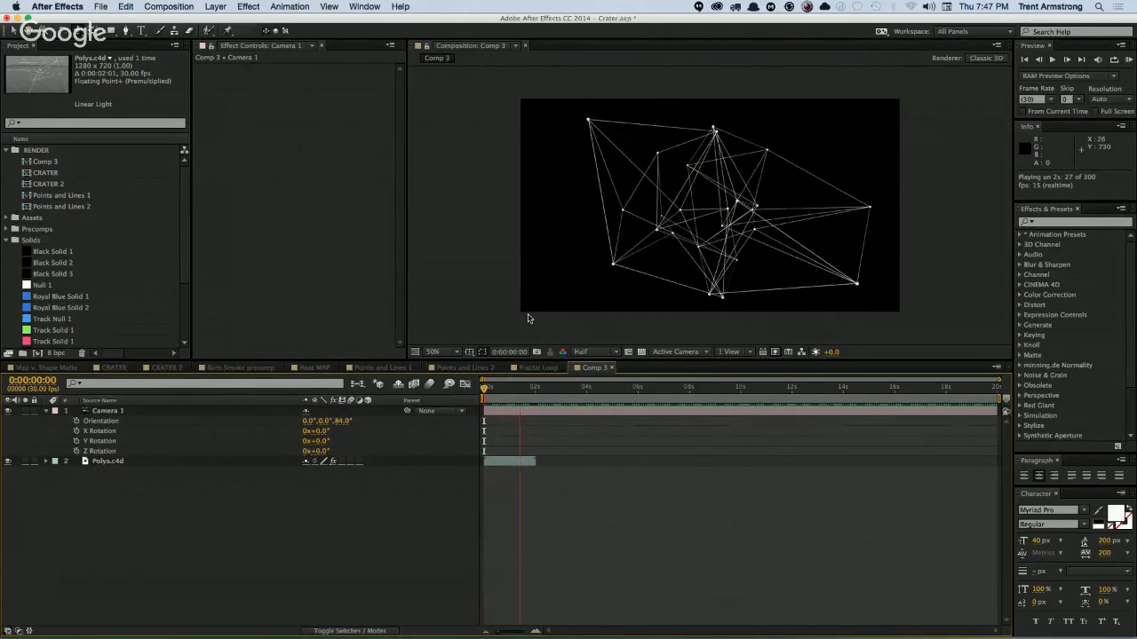
key(space)
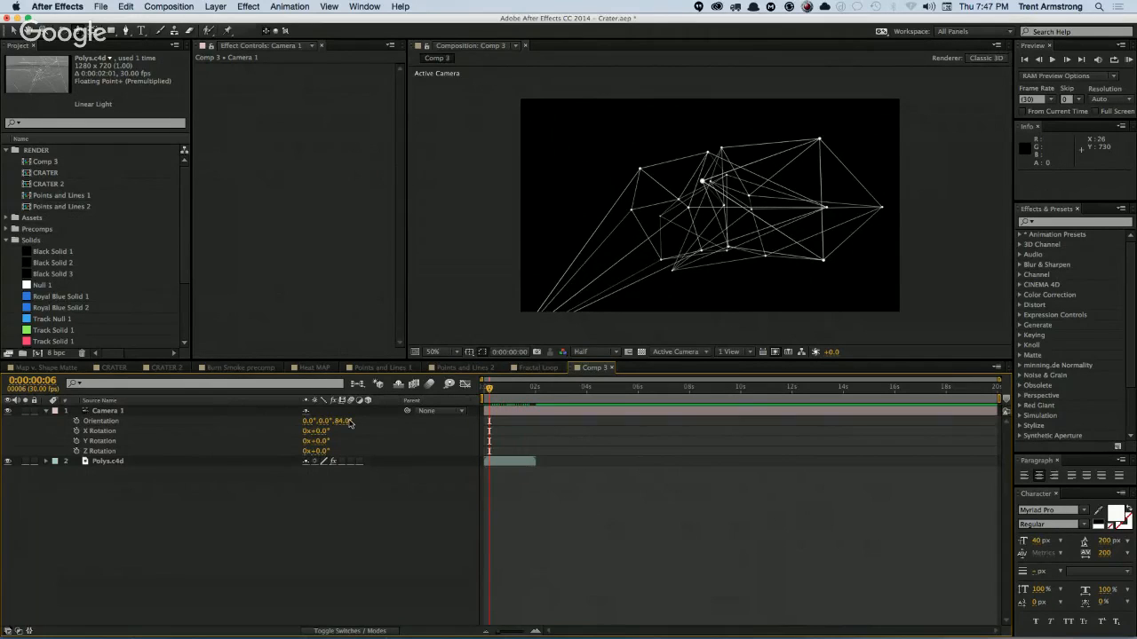
Step: Switch back to CINEMA 4D and delete the Null together with both Atom Arrays
key(super+Tab)
click(535, 324)
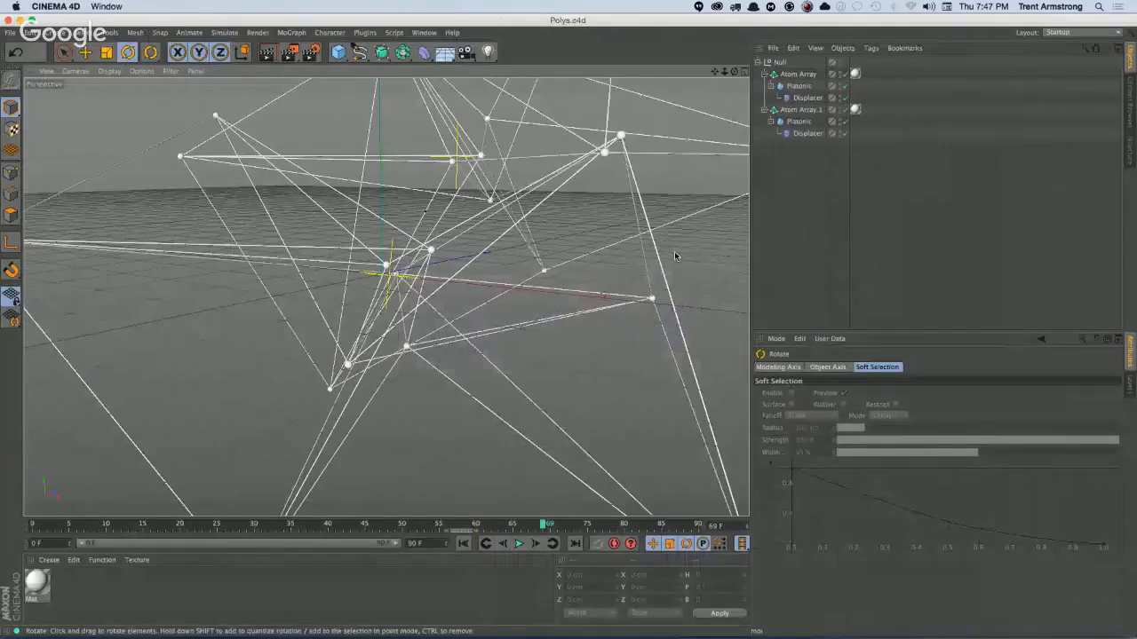
click(786, 64)
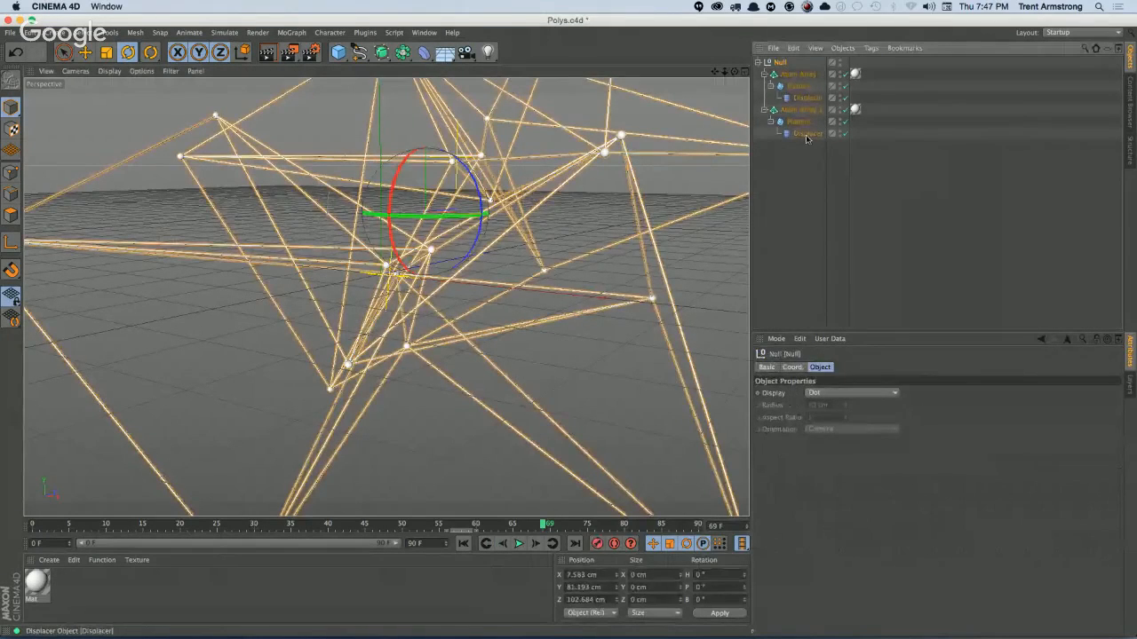
key(Delete)
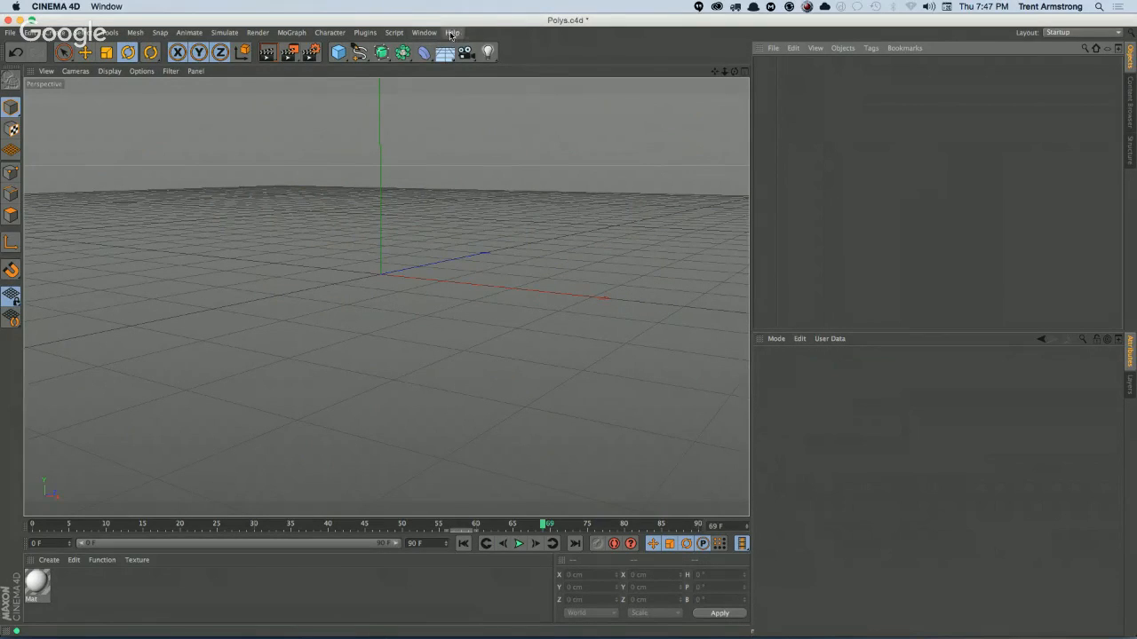
Step: Open the Content Browser
click(451, 34)
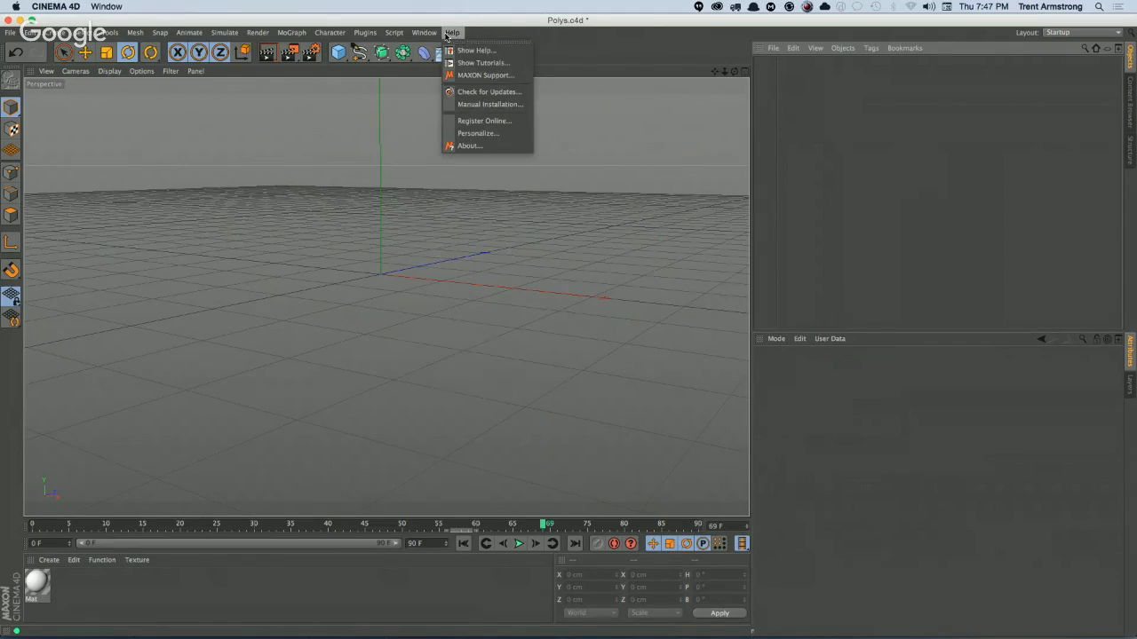
mouse_move(424, 34)
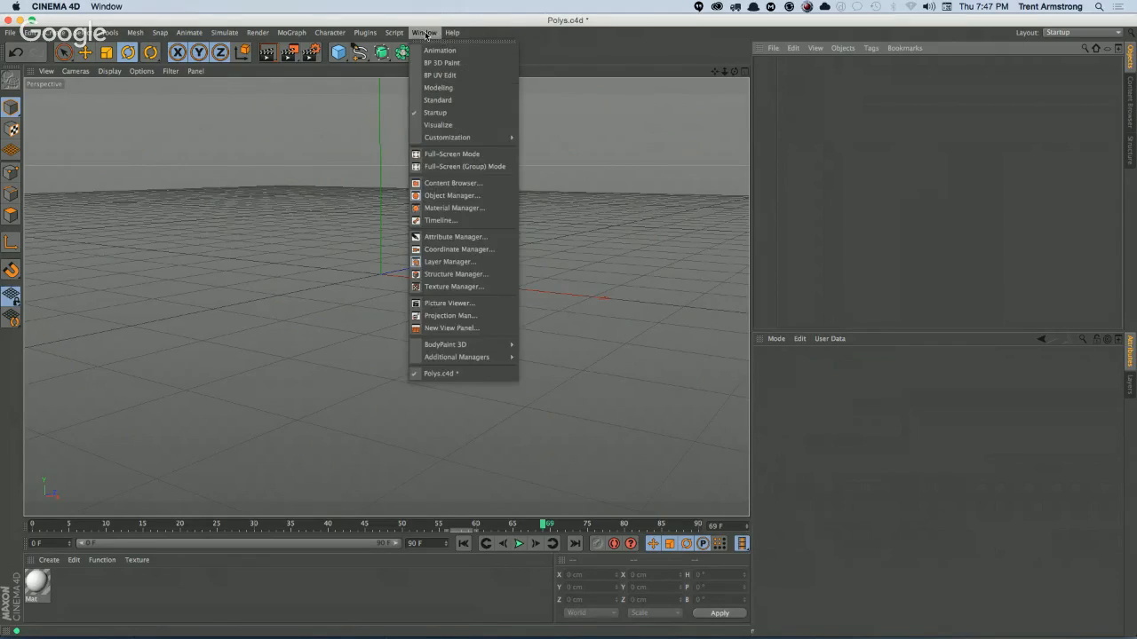
click(452, 196)
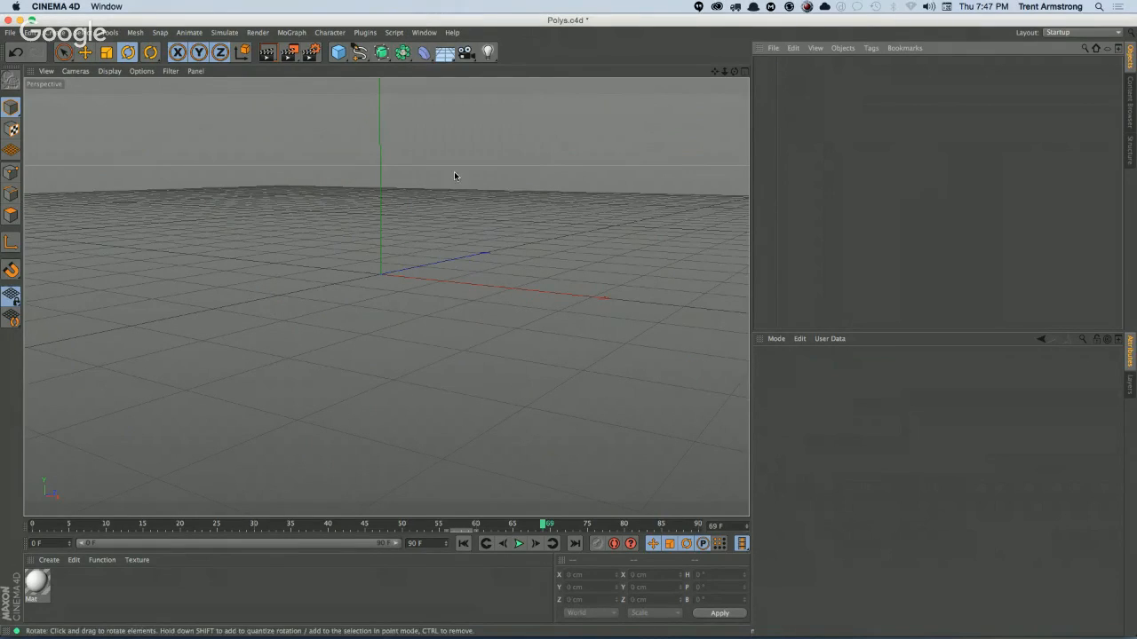
click(424, 31)
click(447, 180)
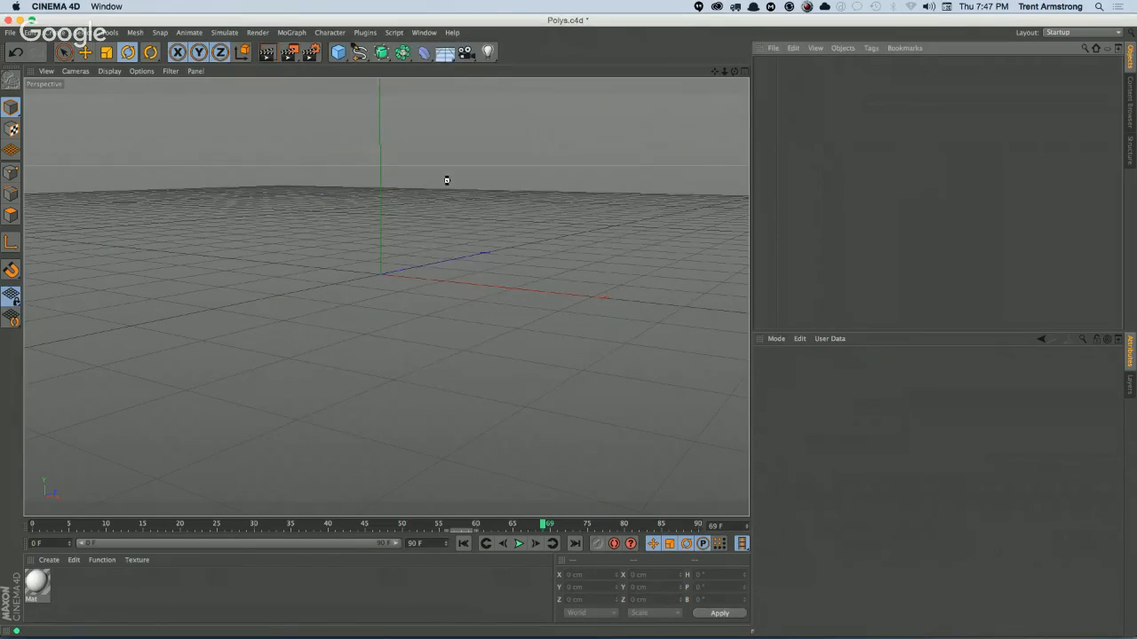
click(393, 68)
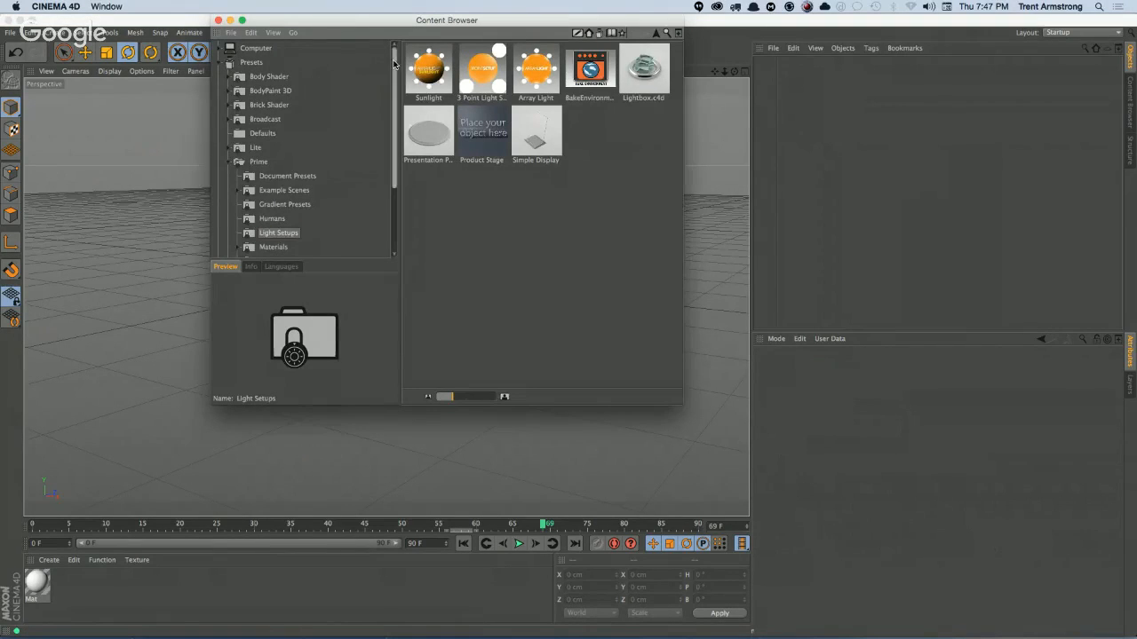
Step: Browse the model folders in the Lite presets, including ThePixelLab, Greyscalegorilla and Hawaii
click(229, 163)
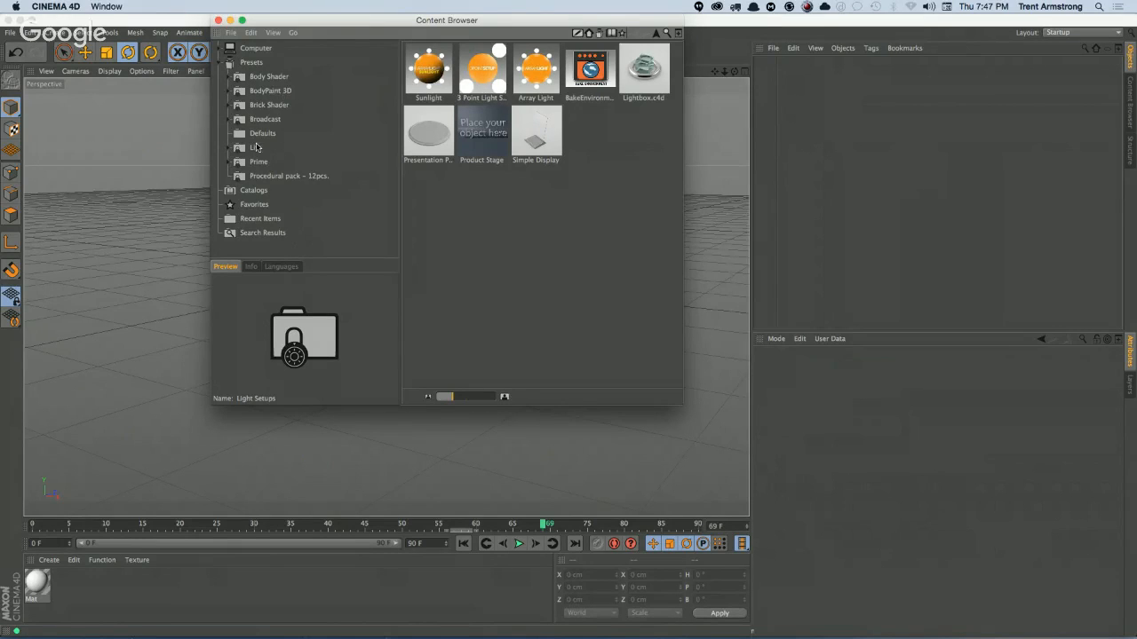
click(254, 150)
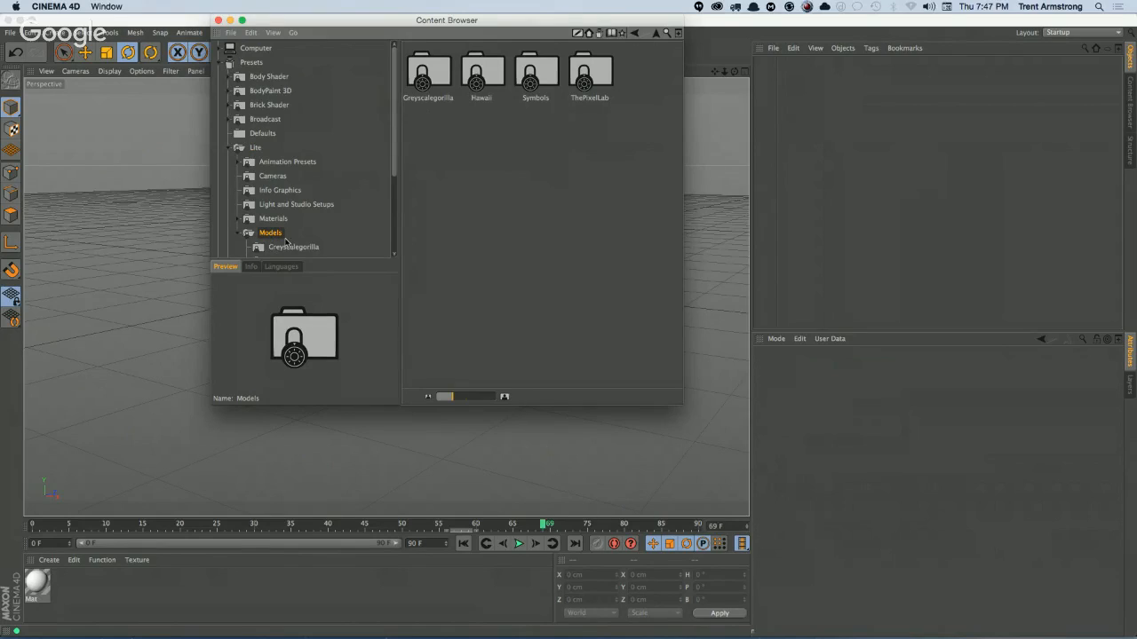
scroll(302, 160, down, 5)
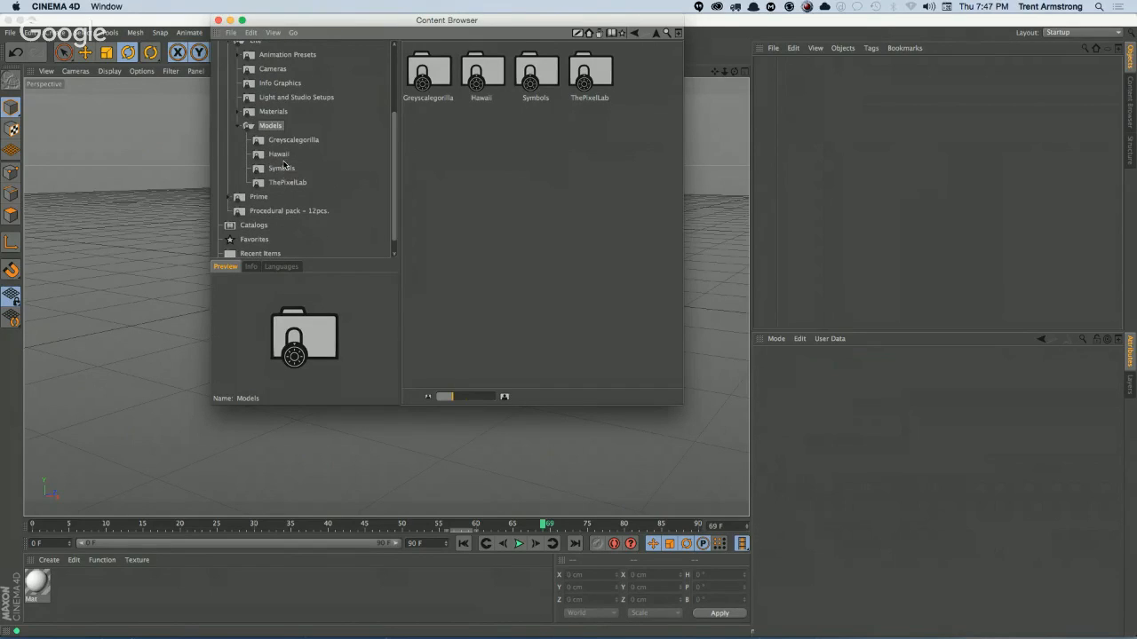
click(283, 168)
click(286, 183)
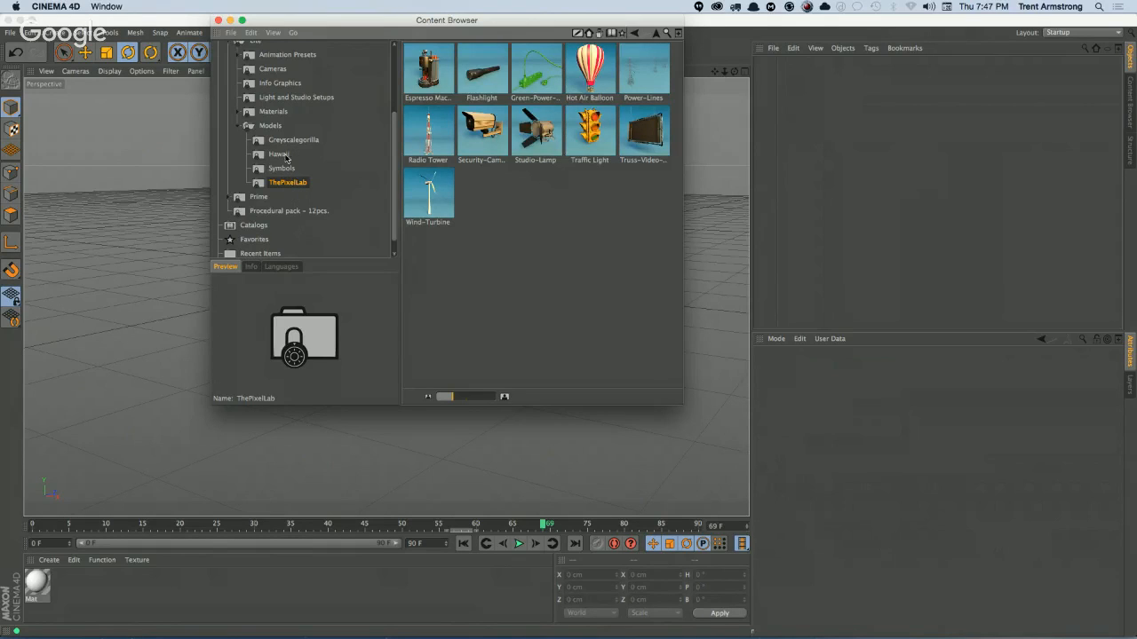
click(279, 155)
click(287, 142)
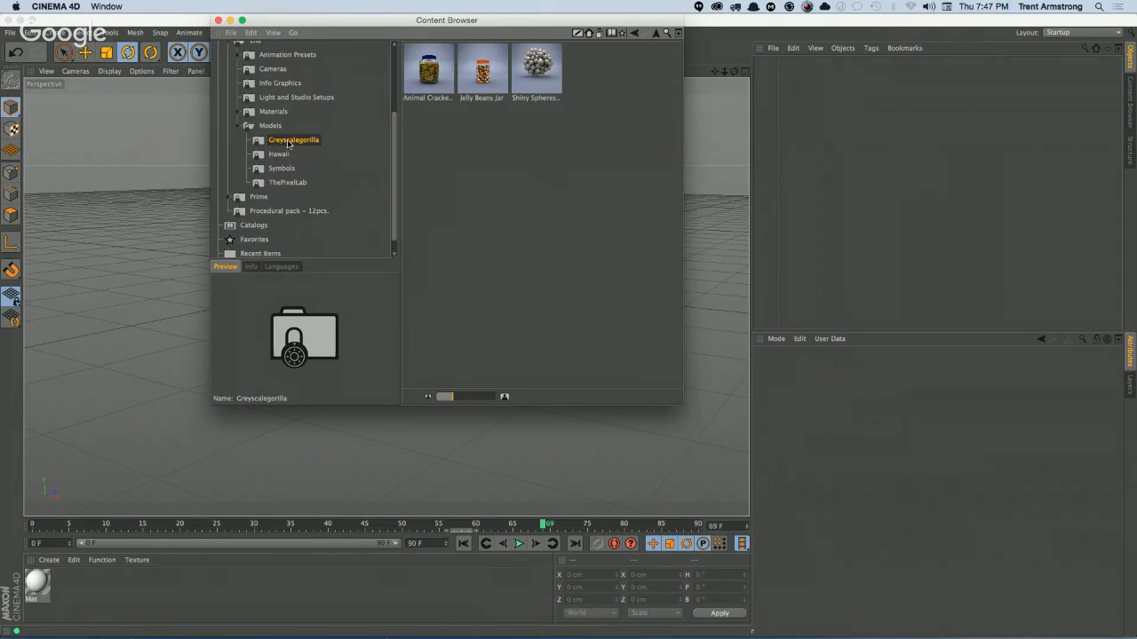
click(280, 155)
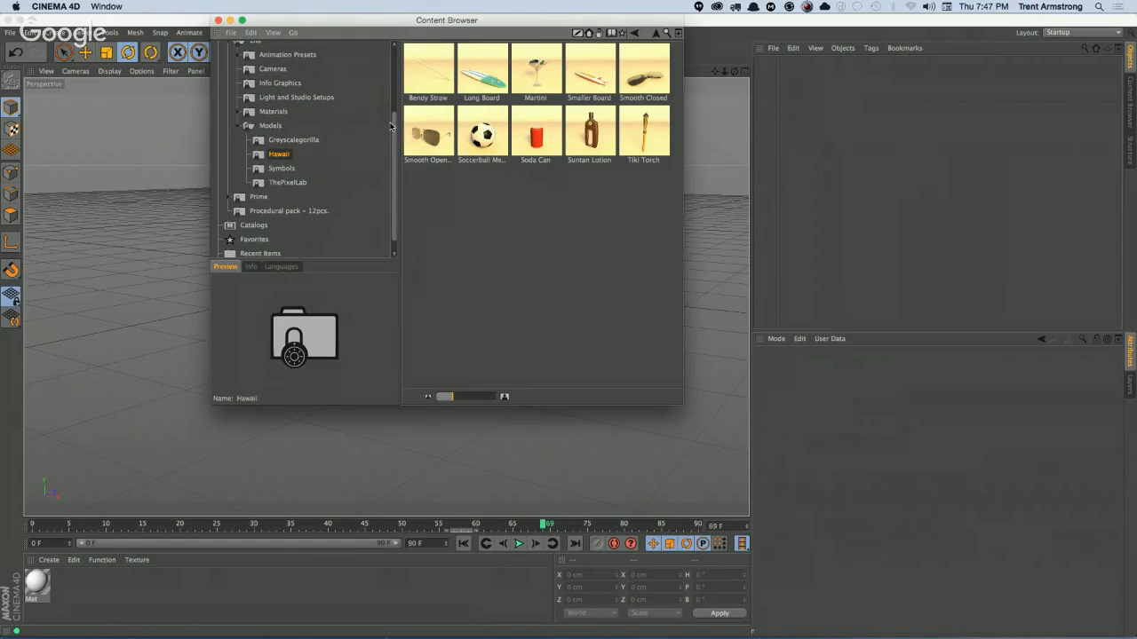
scroll(389, 134, up, 2)
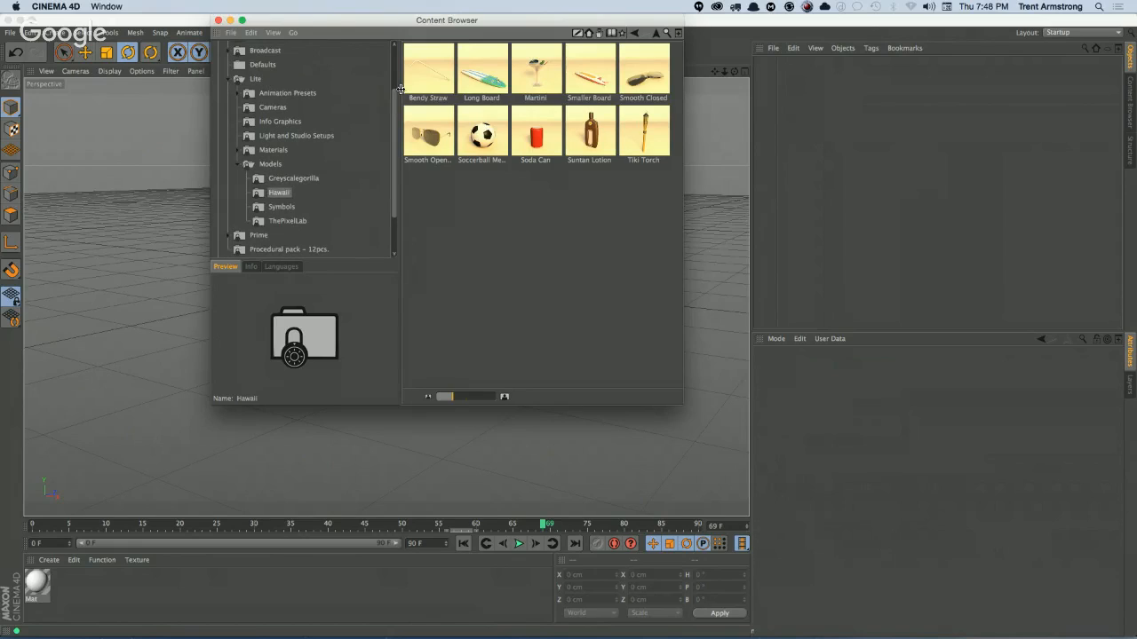
drag(394, 89, 393, 116)
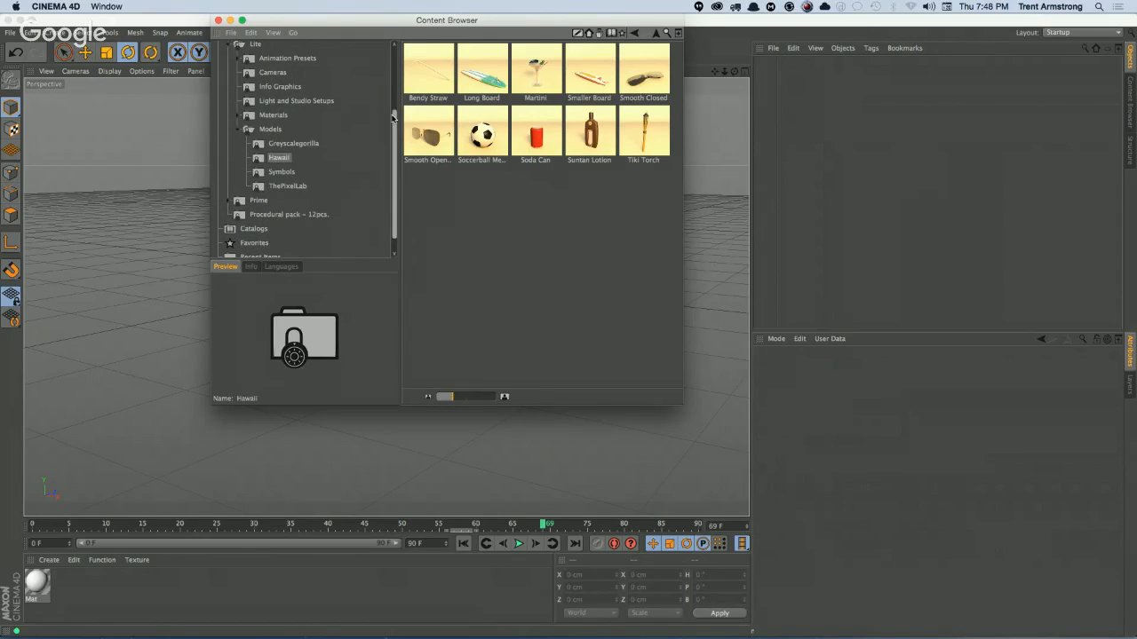
scroll(310, 142, down, 1)
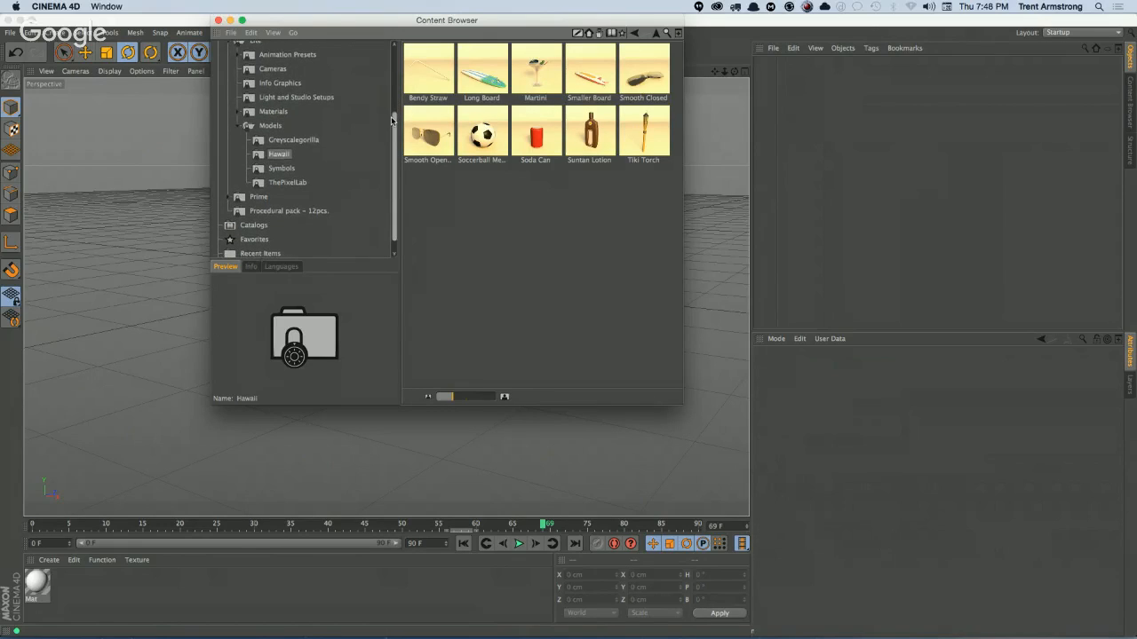
Step: Add the Soda Can model from the Hawaii folder to the scene and close the Content Browser
click(535, 147)
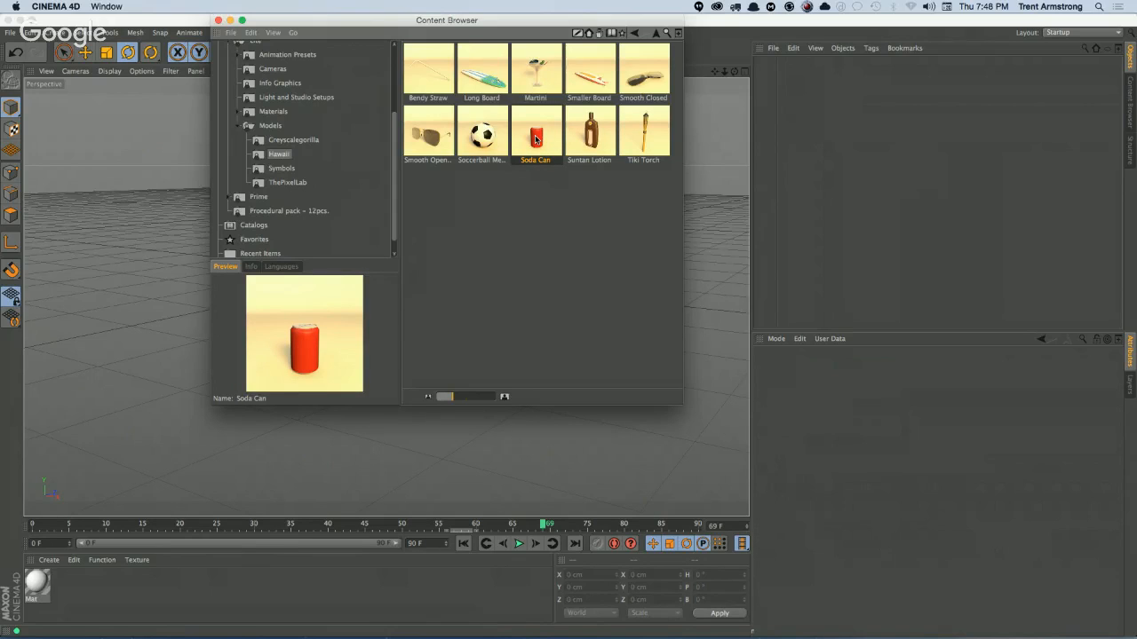
drag(536, 139, 127, 397)
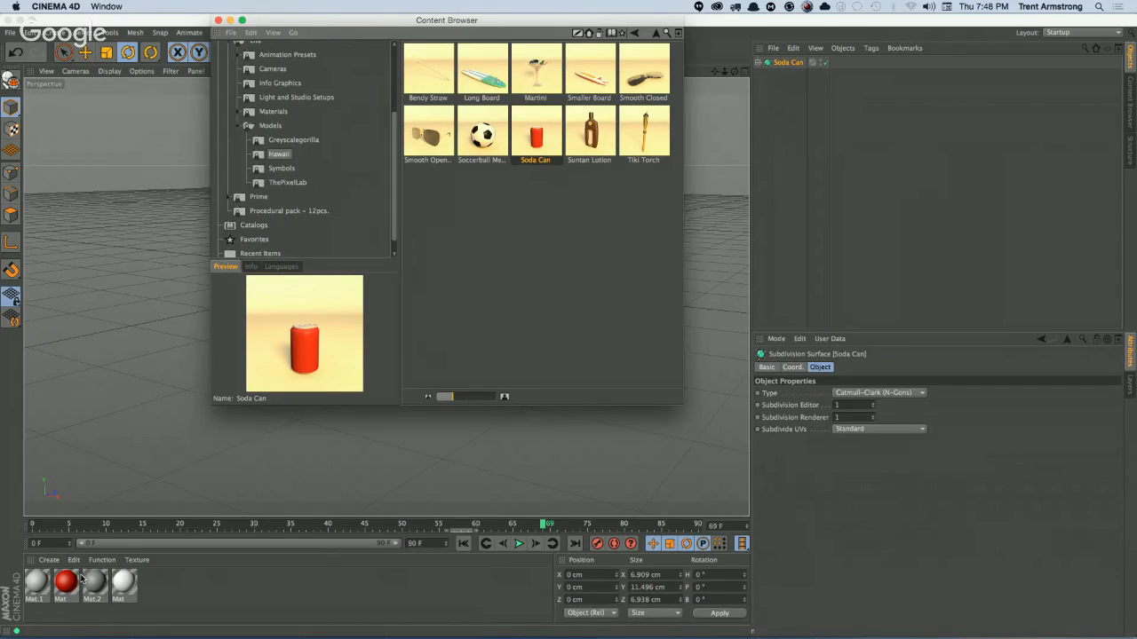
click(165, 586)
click(216, 19)
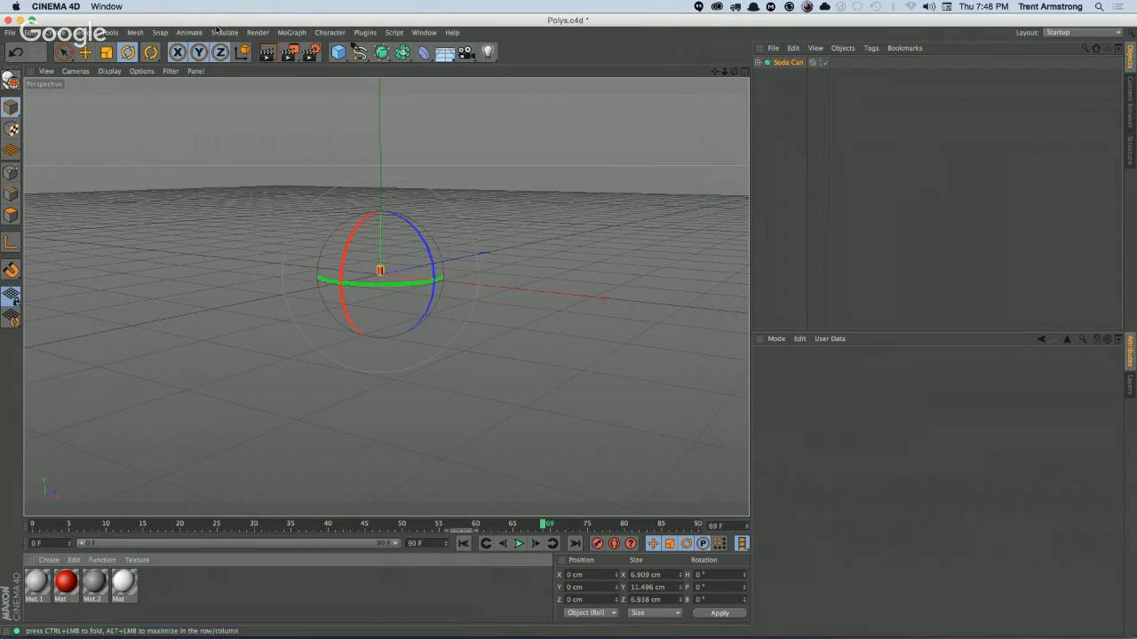
Step: Scale the soda can up uniformly to about 120 × 200 × 121 cm and deselect it
key(e)
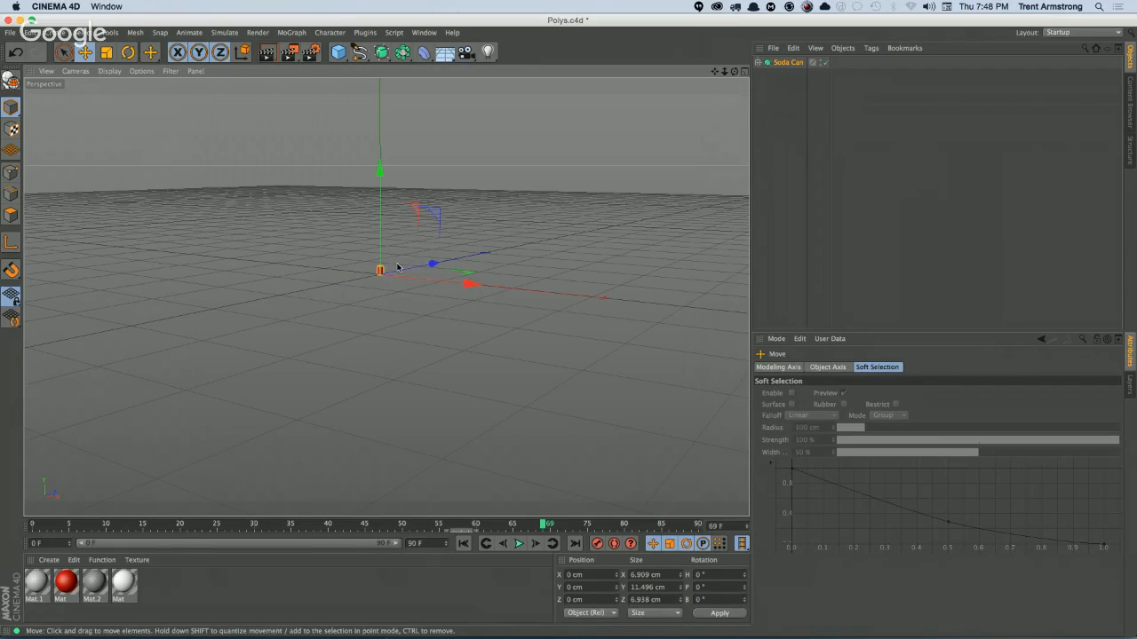
key(t)
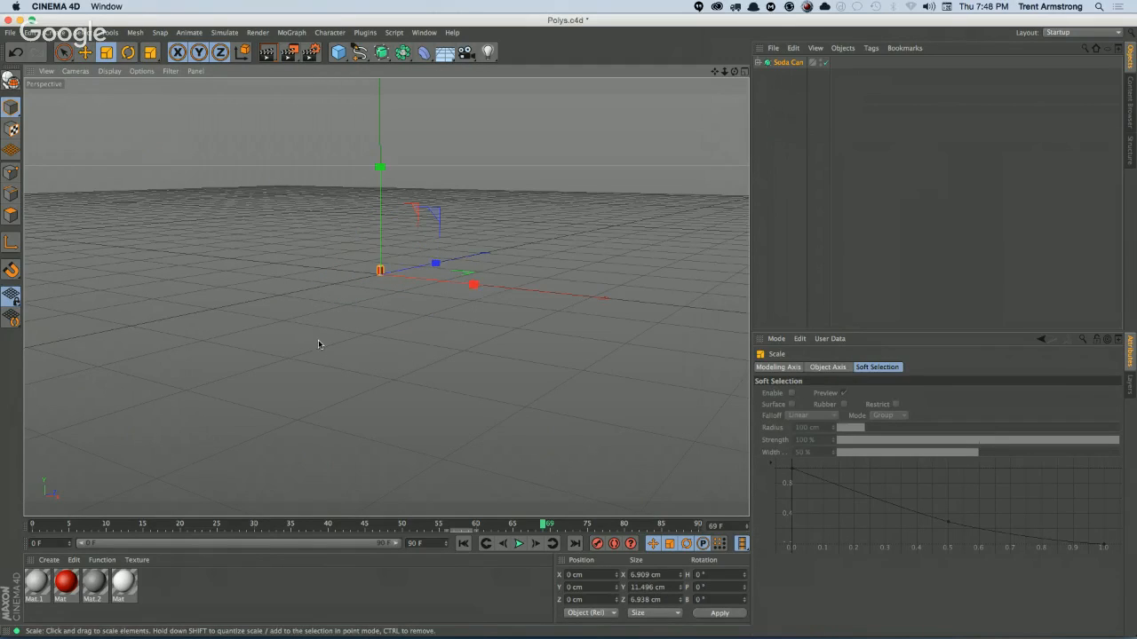
drag(318, 344, 840, 152)
drag(355, 320, 729, 204)
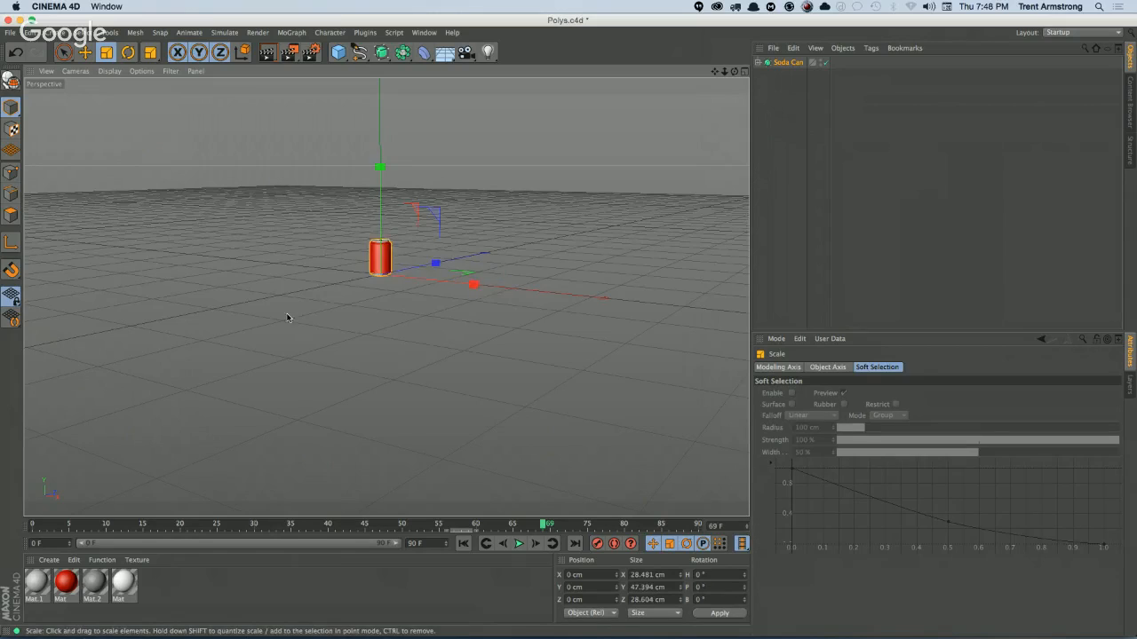
drag(287, 317, 608, 201)
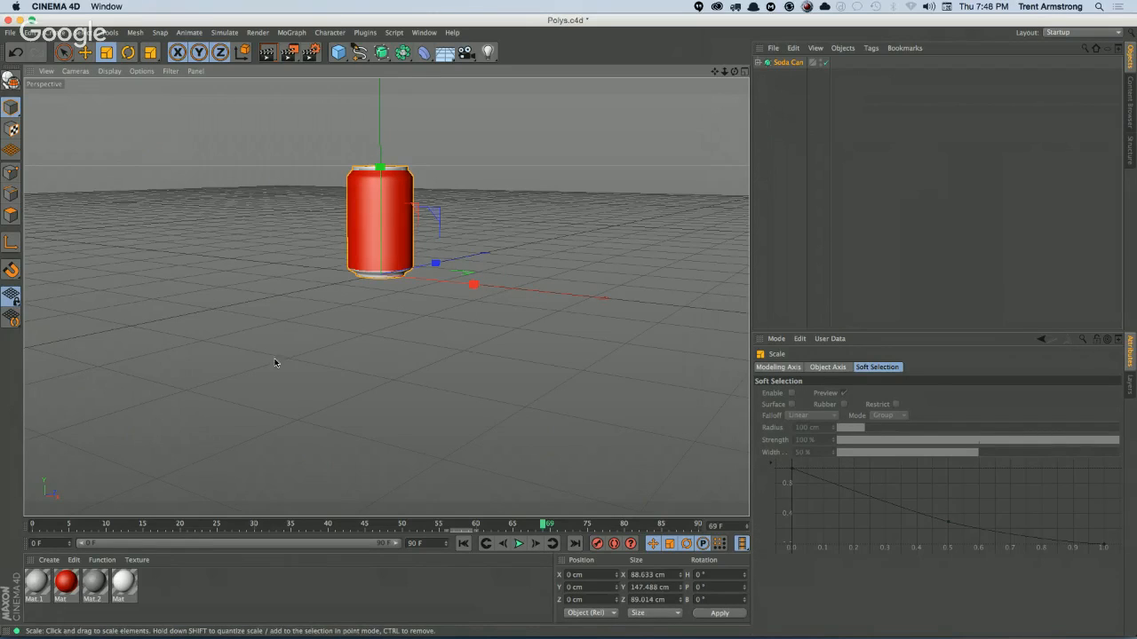
drag(275, 360, 480, 302)
click(775, 109)
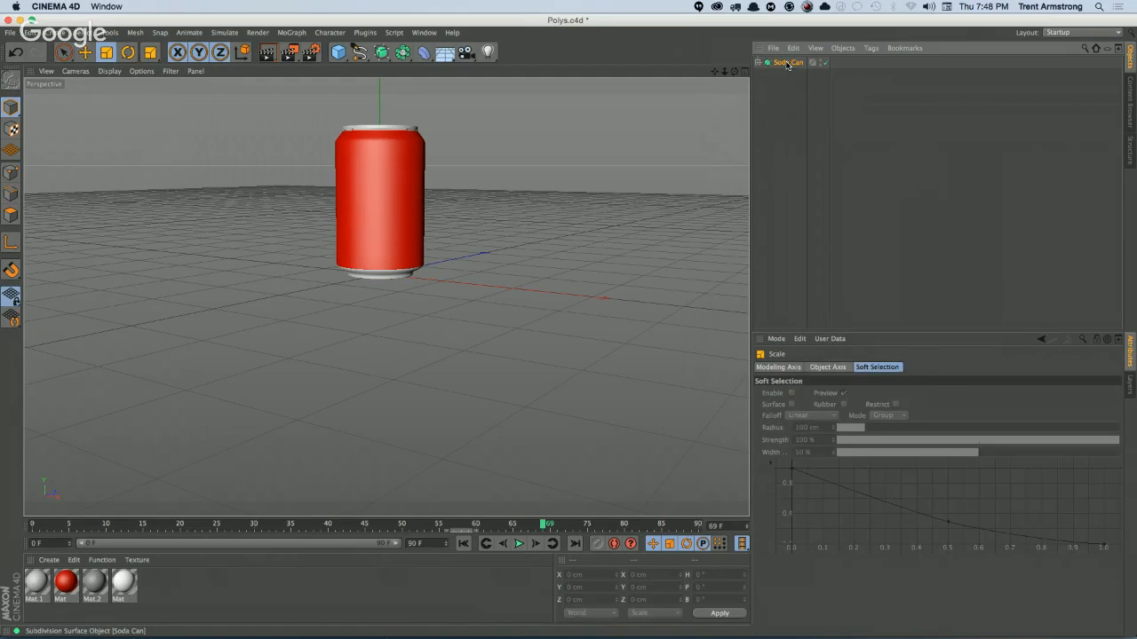
Step: Duplicate the Soda Can object in the scene hierarchy
click(787, 64)
drag(785, 66, 789, 83)
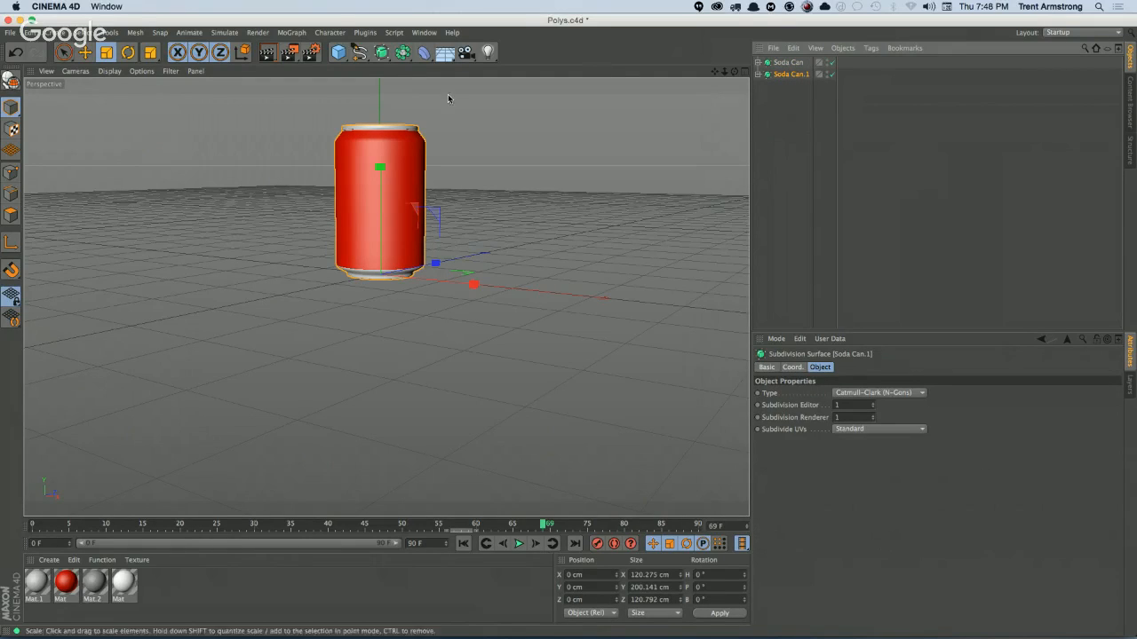
Step: Add an Atom Array, nest Soda Can.1 inside it and apply the Mat.1 material to the array
click(402, 52)
click(539, 70)
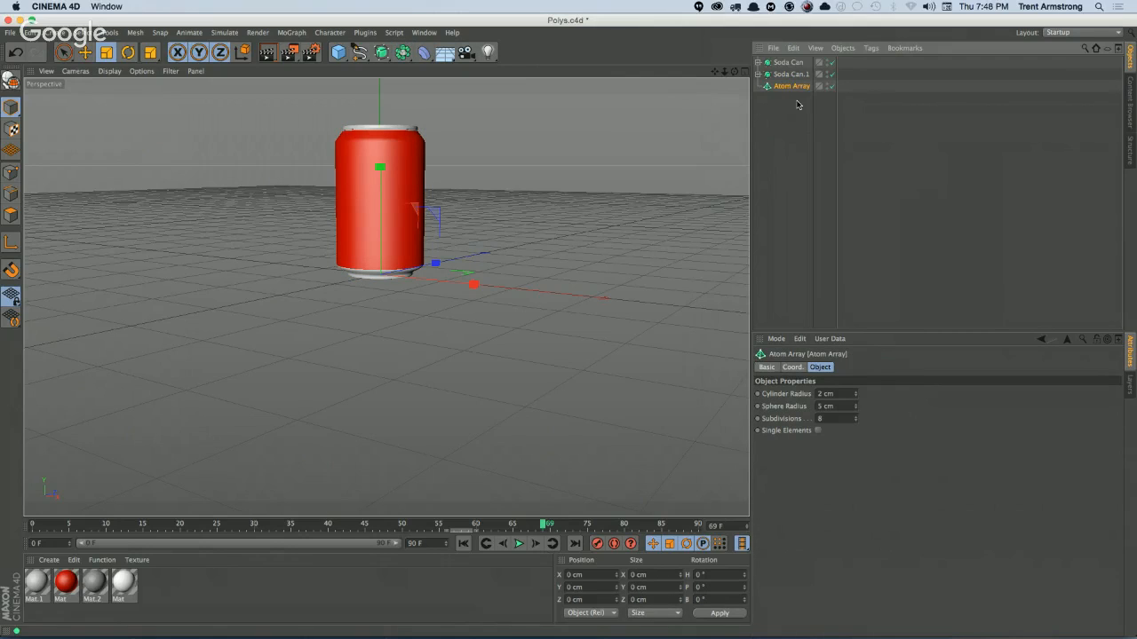
drag(790, 75, 787, 91)
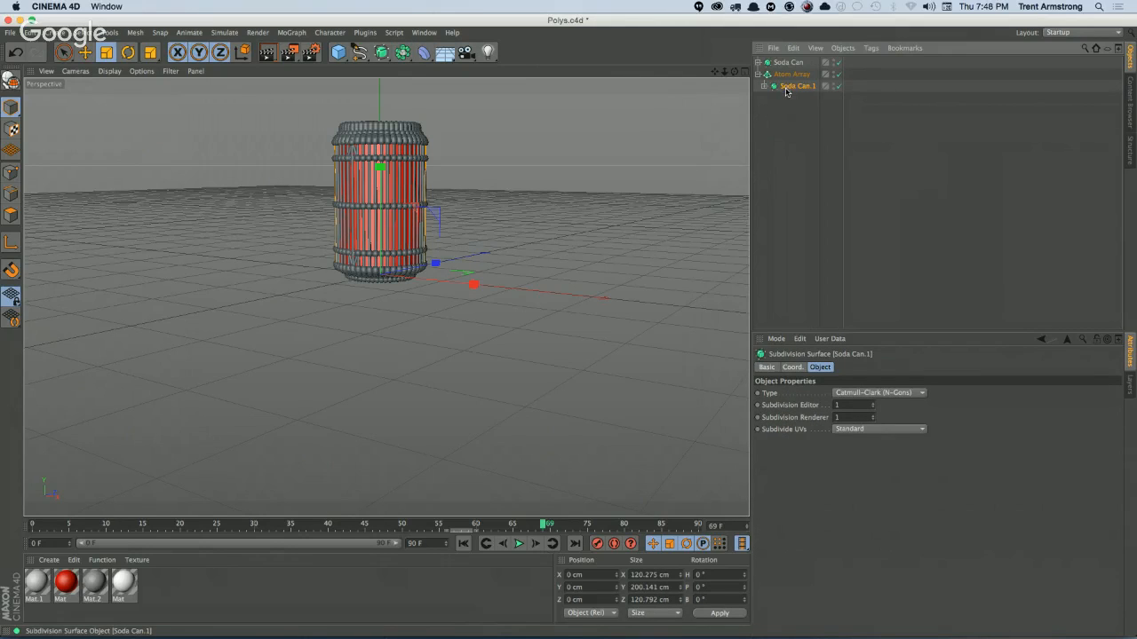
click(792, 74)
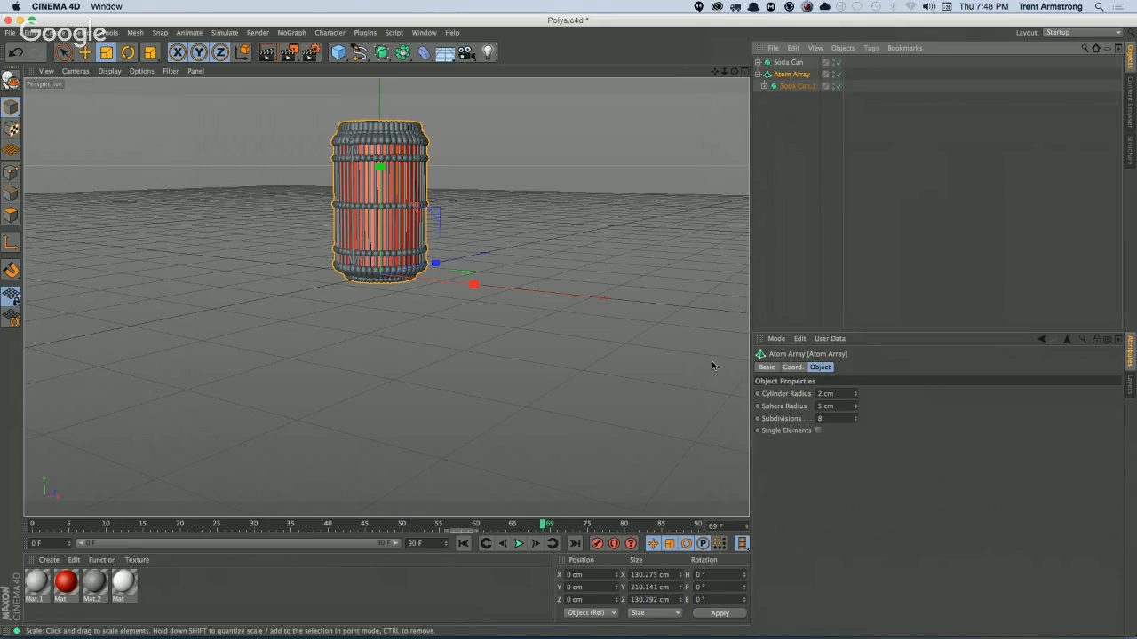
mouse_move(36, 582)
mouse_down()
mouse_move(662, 219)
mouse_move(784, 76)
mouse_up()
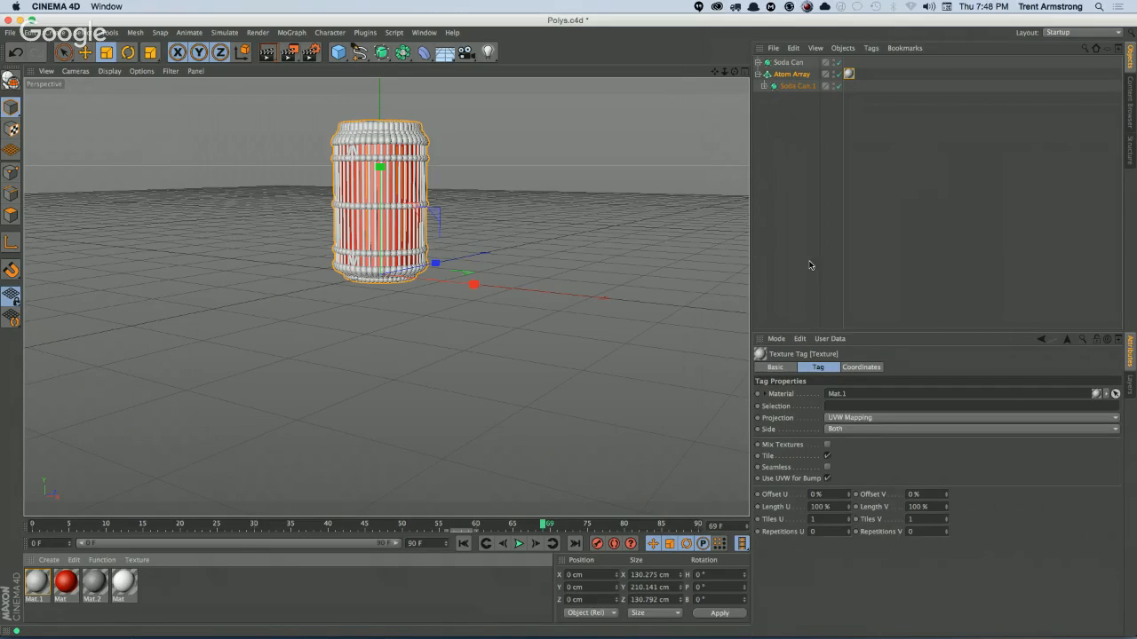
Step: Set the Atom Array's cylinder radius to 0.81 cm and sphere radius to 0.9 cm, and save the project
click(803, 76)
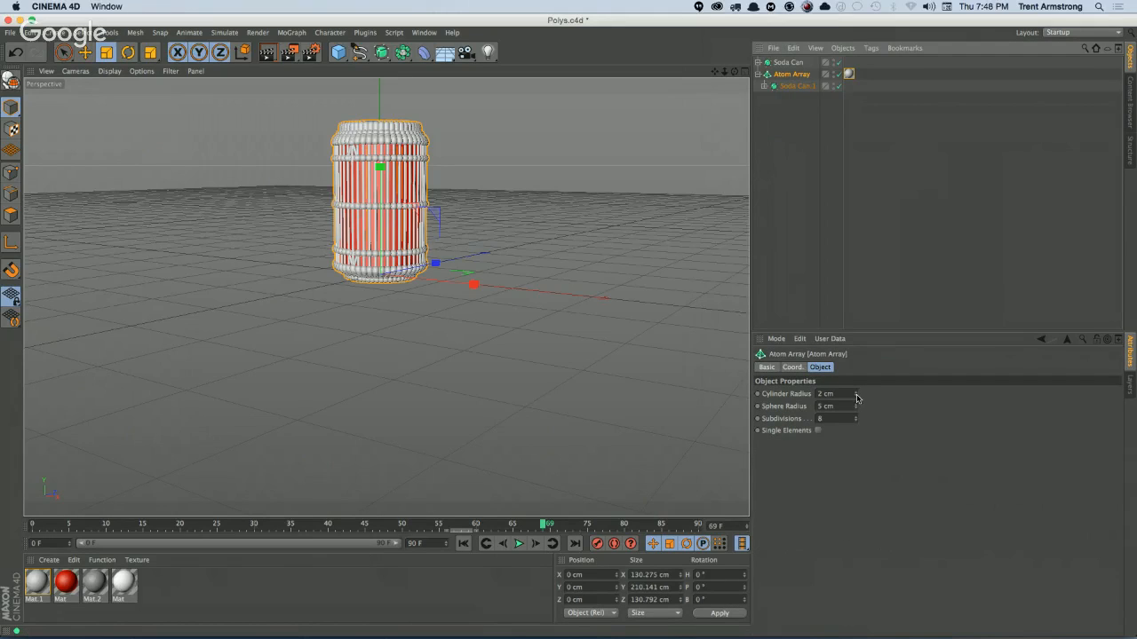
drag(856, 398, 863, 482)
drag(857, 419, 857, 469)
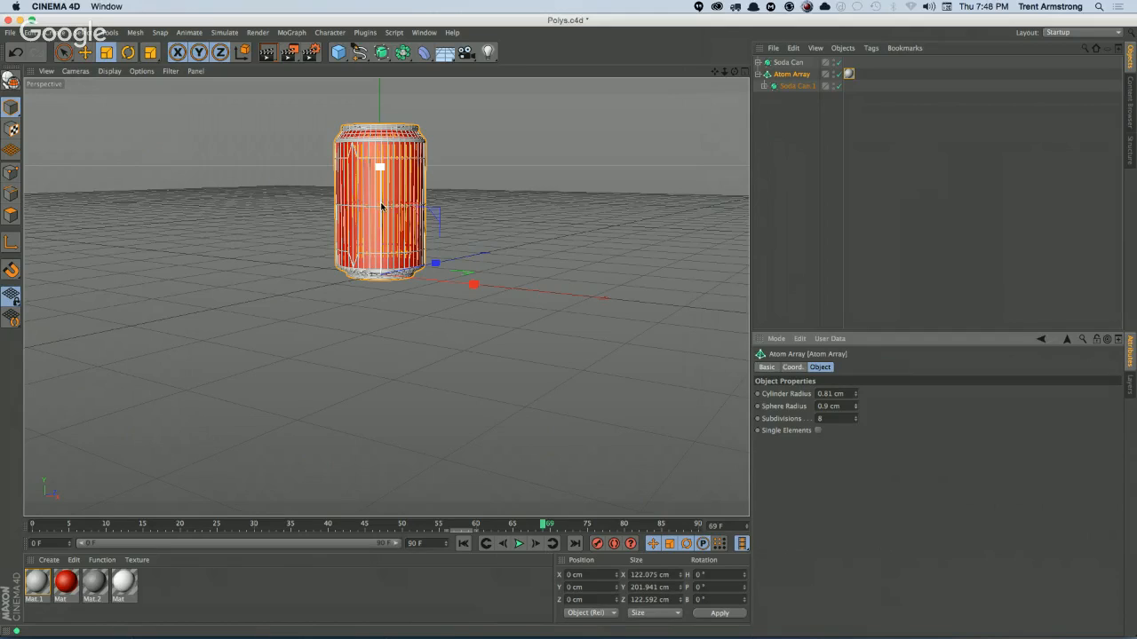
drag(387, 214, 467, 215)
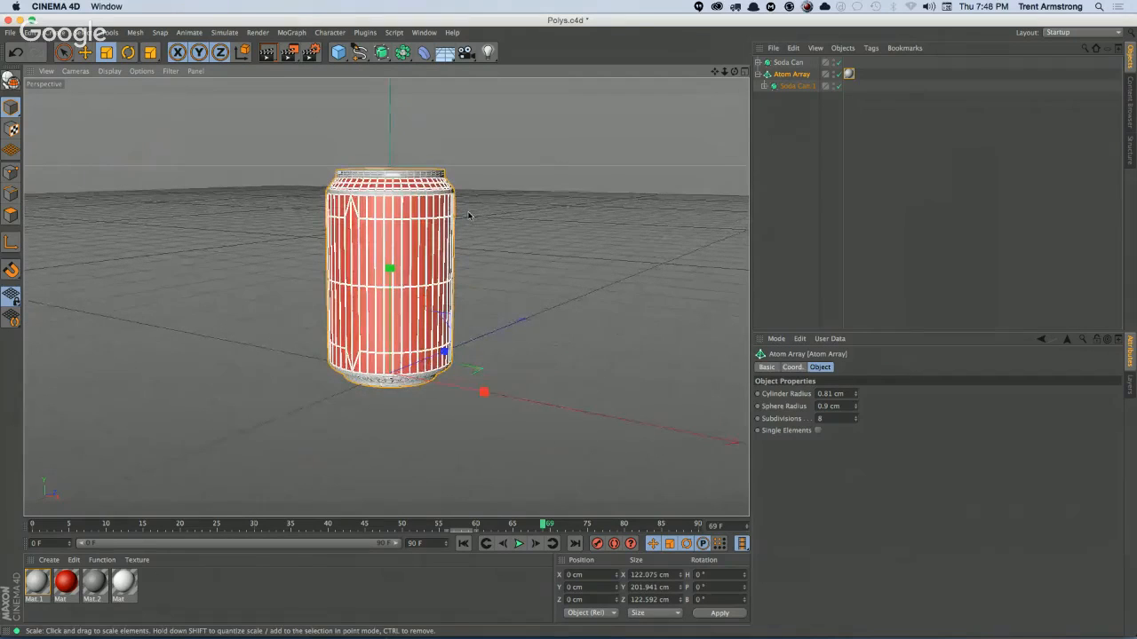
key(e)
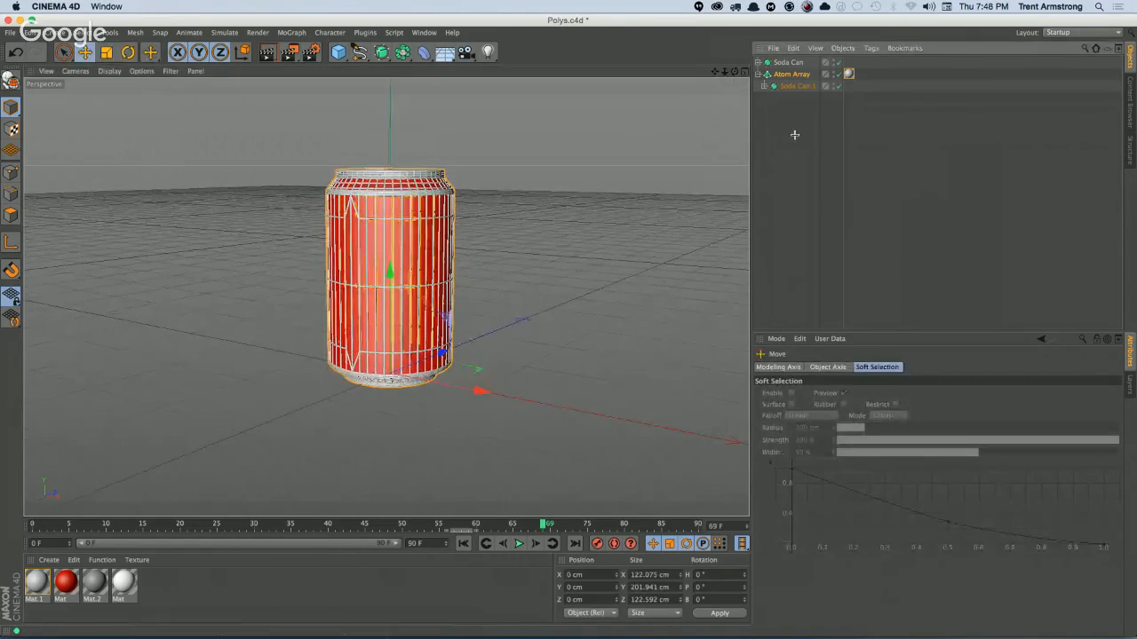
click(785, 124)
key(super+s)
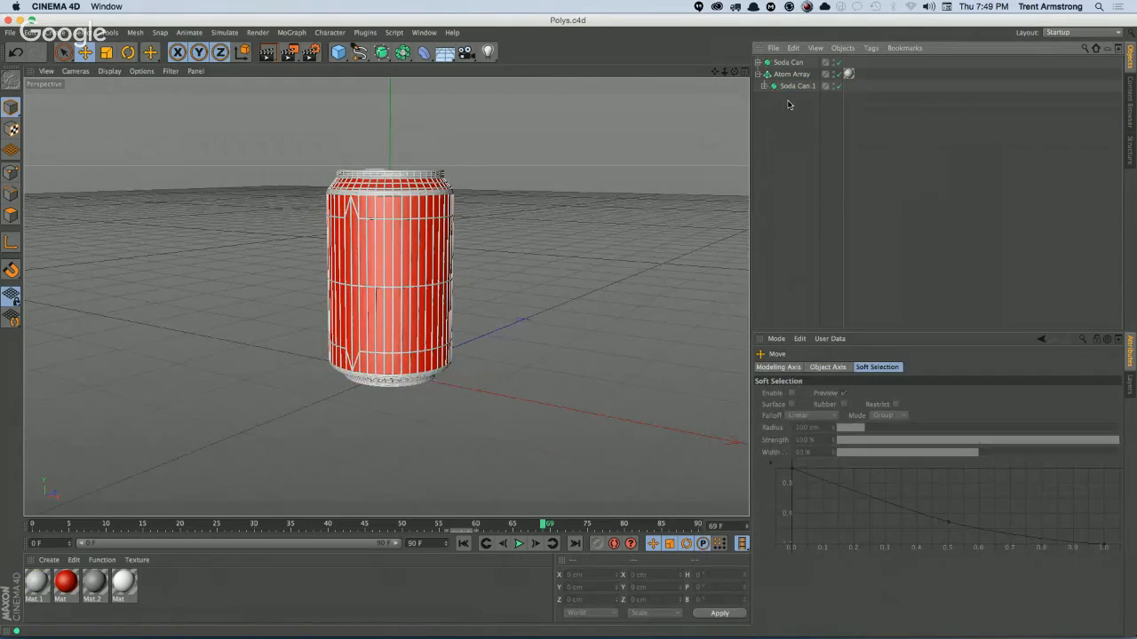
Step: Hide the original Soda Can in the viewport and inspect the meshes grouped inside Soda Can.1
click(836, 64)
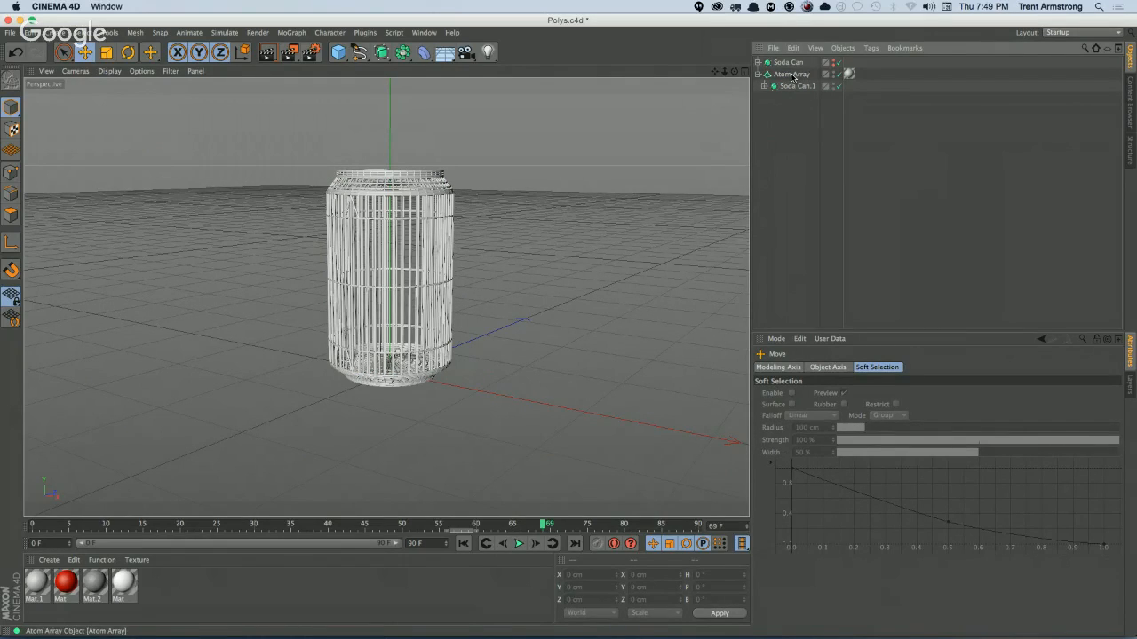
click(763, 86)
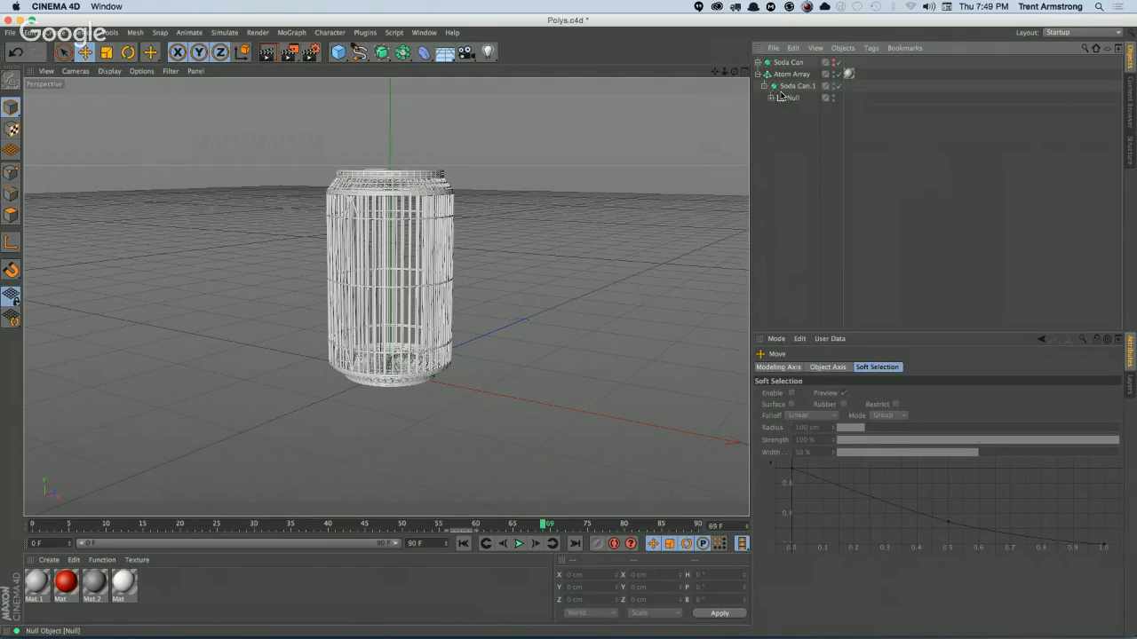
click(771, 97)
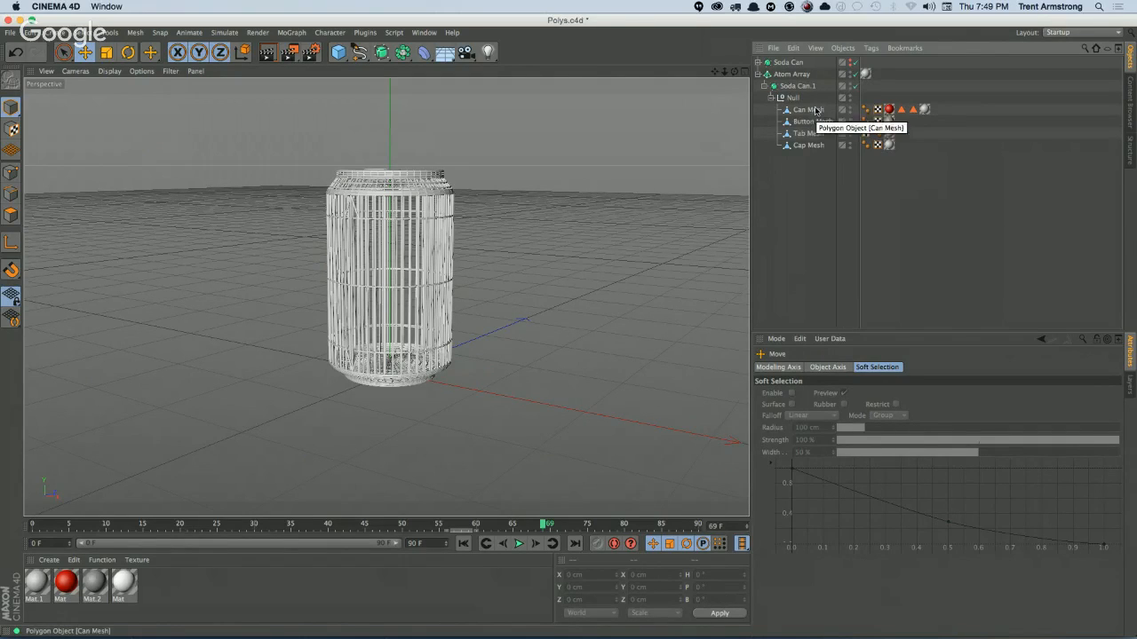
click(771, 97)
Step: Add a Displacer deformer inside the Atom Array alongside Soda Can.1 and assign it a Noise shader
click(796, 86)
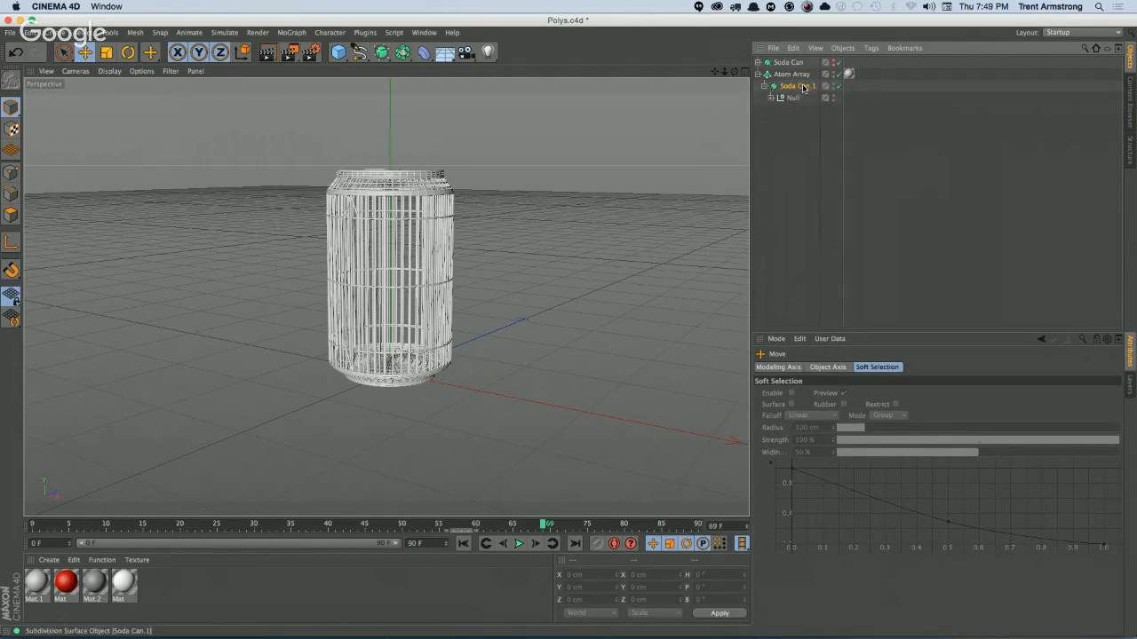
click(424, 53)
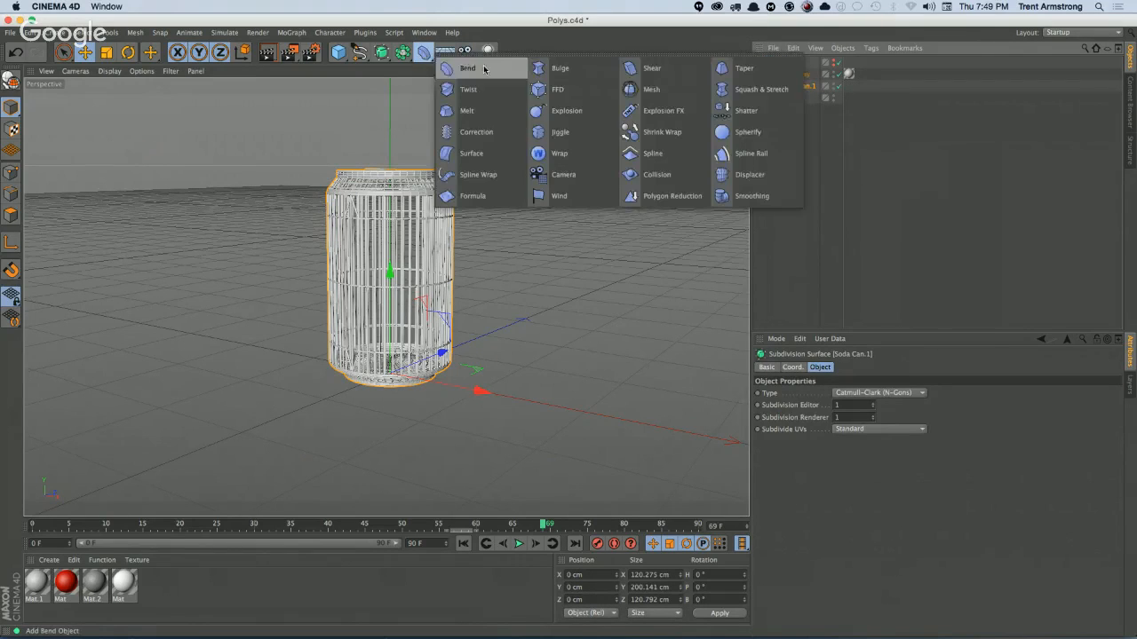
click(763, 171)
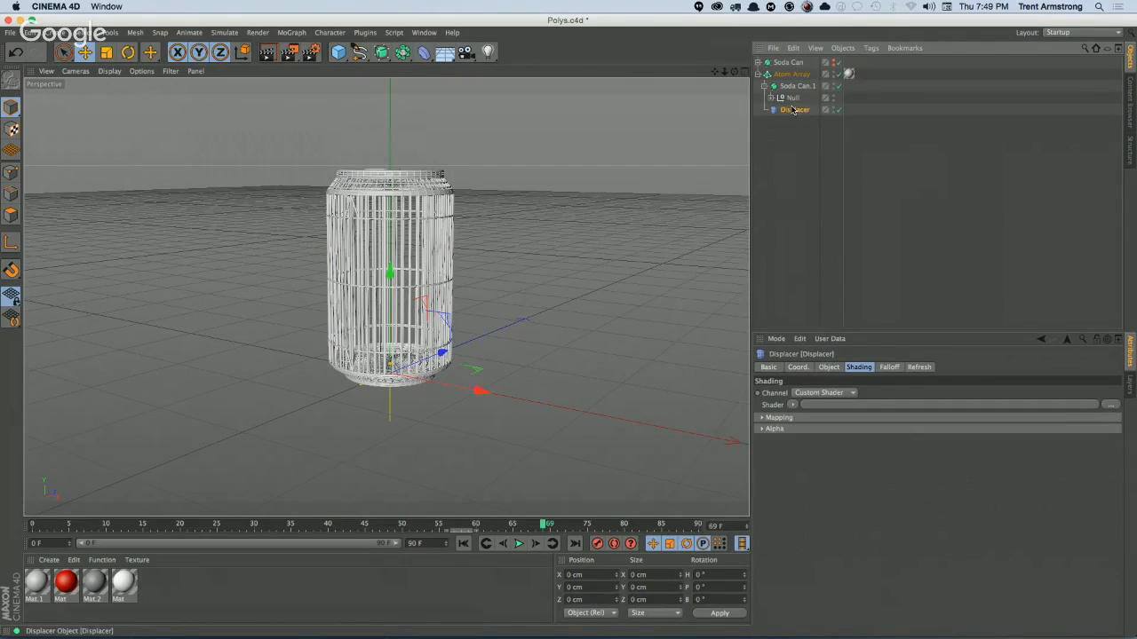
click(793, 405)
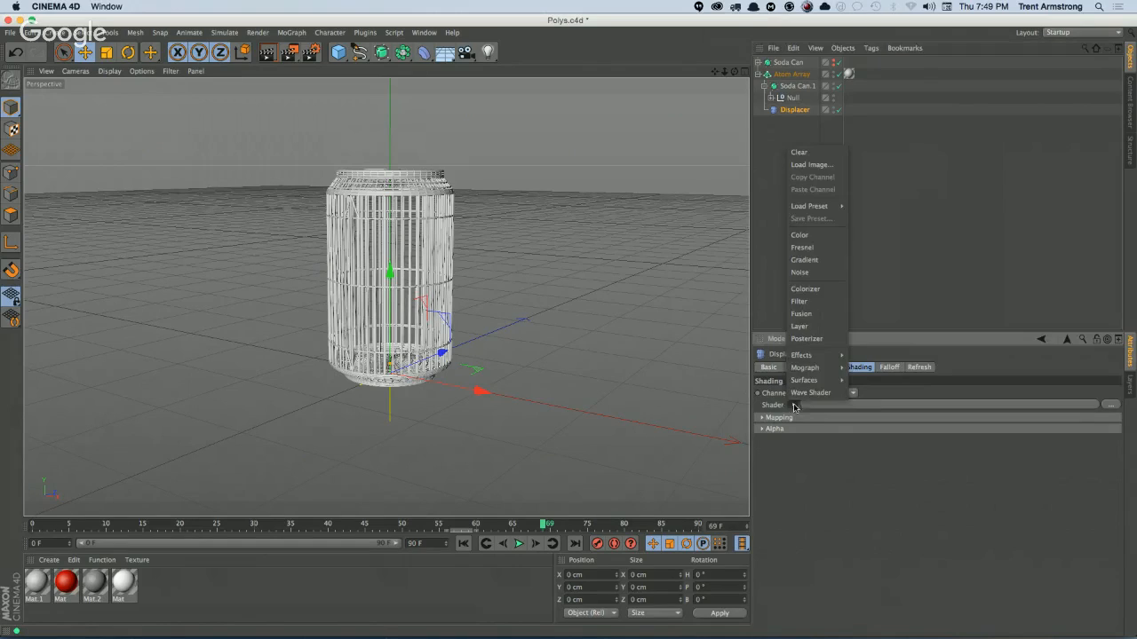
click(852, 407)
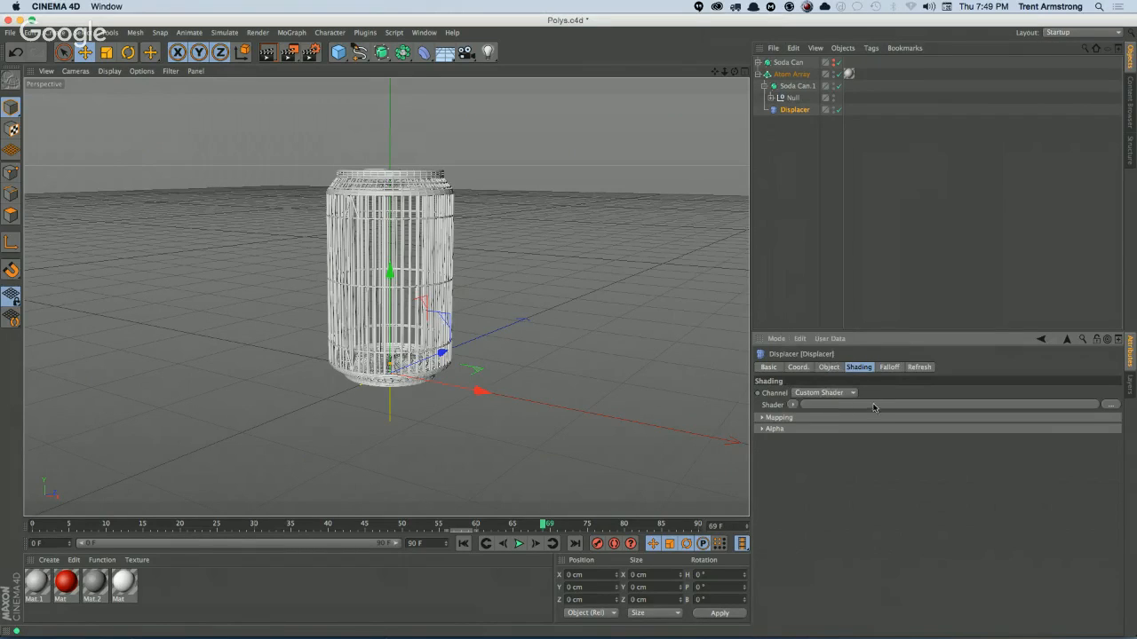
click(793, 405)
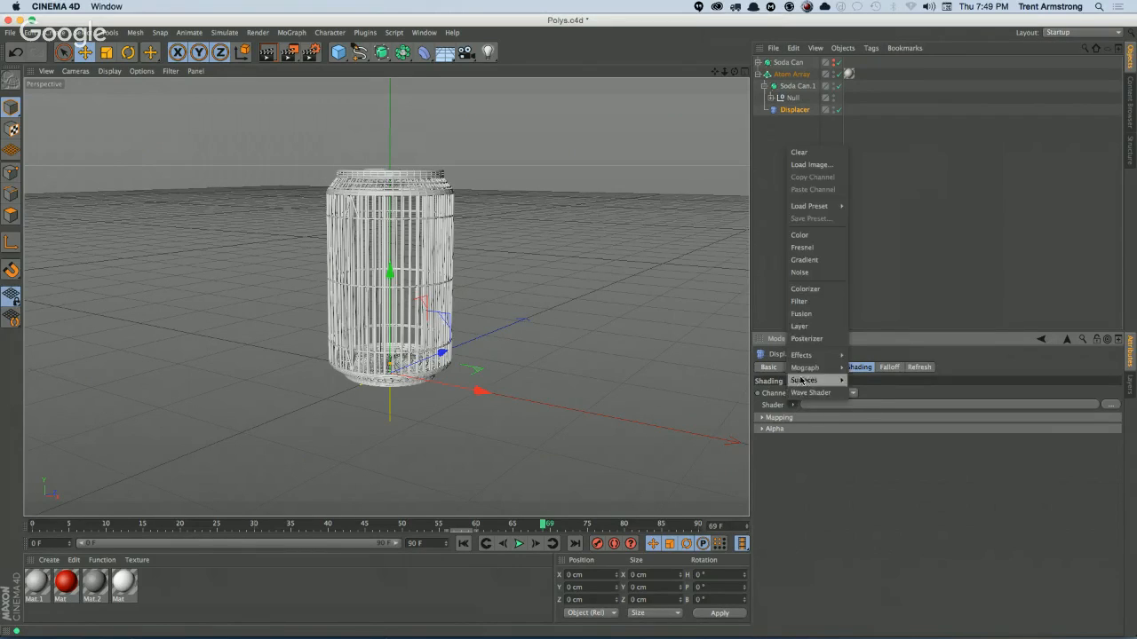
click(808, 273)
Step: Set the Displacer's noise movement to 0.1 cm on all three axes and its speed to 1 %
click(918, 407)
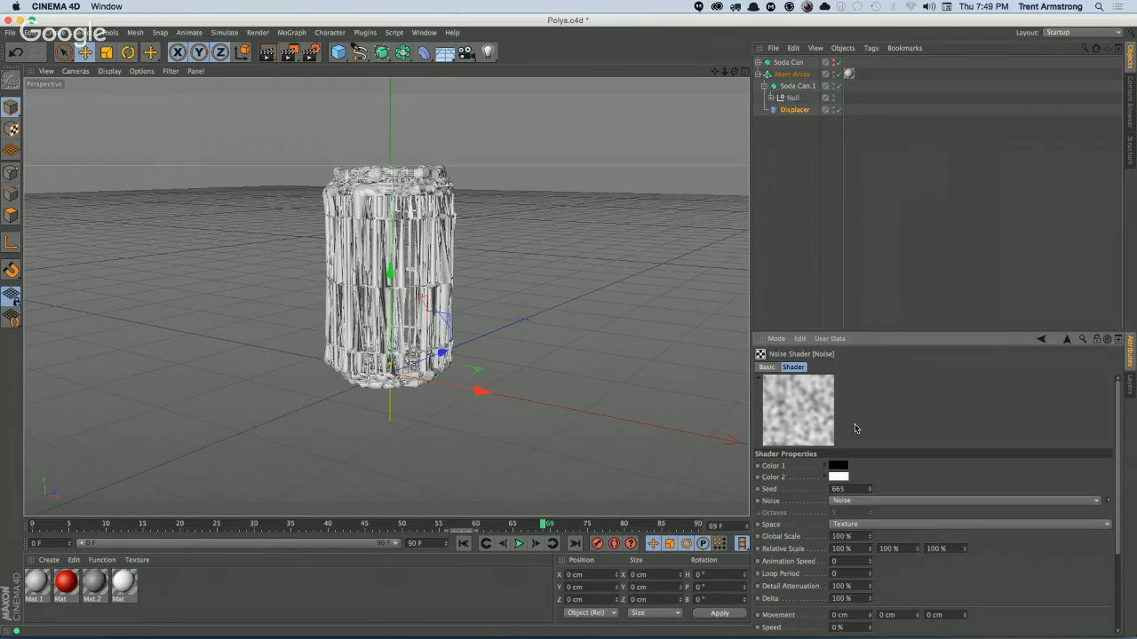
drag(1117, 557, 1070, 632)
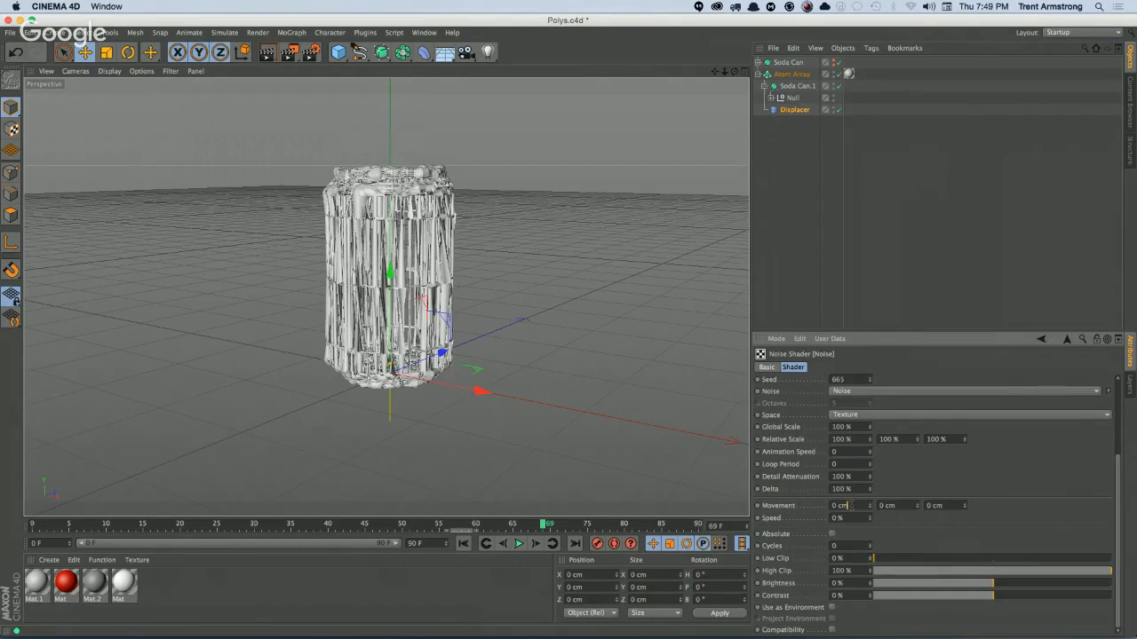
click(845, 505)
text(0.1)
key(Tab)
text(0.1)
key(Tab)
text(0.1)
key(Tab)
text(1)
key(Tab)
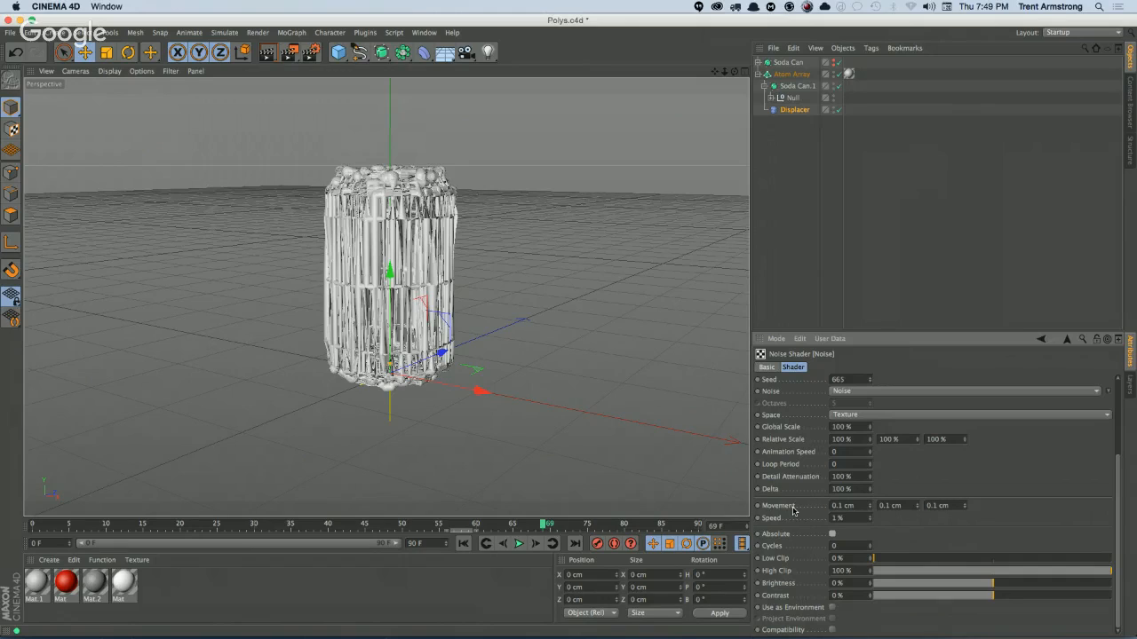
Step: Set the noise speed to 2 % and play the animation
click(850, 515)
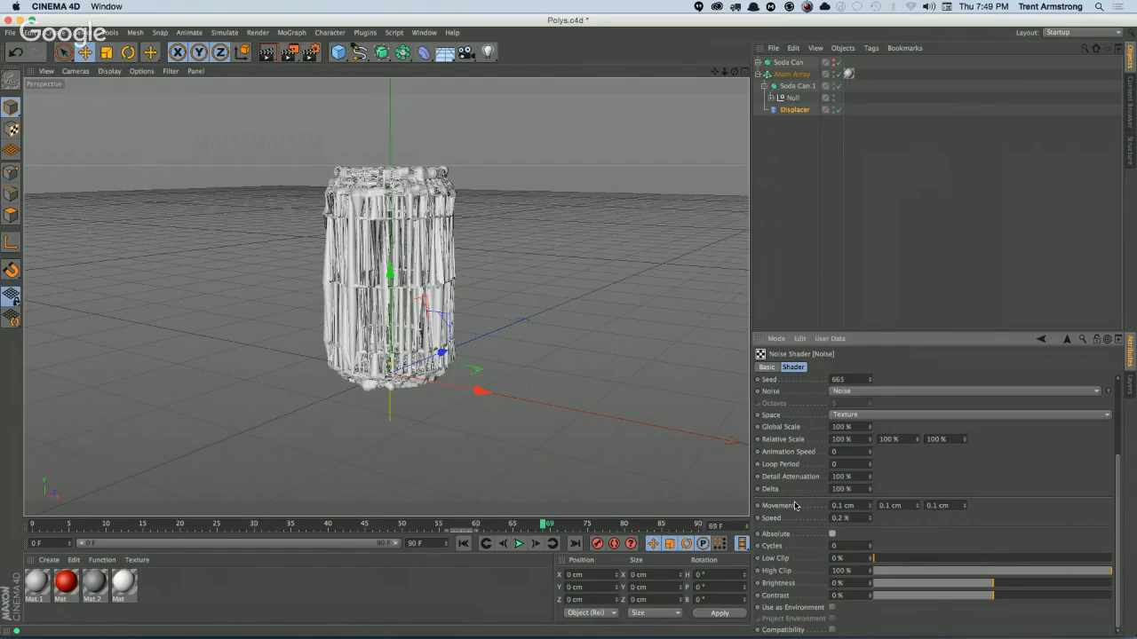
drag(847, 518, 764, 514)
text(2)
key(Tab)
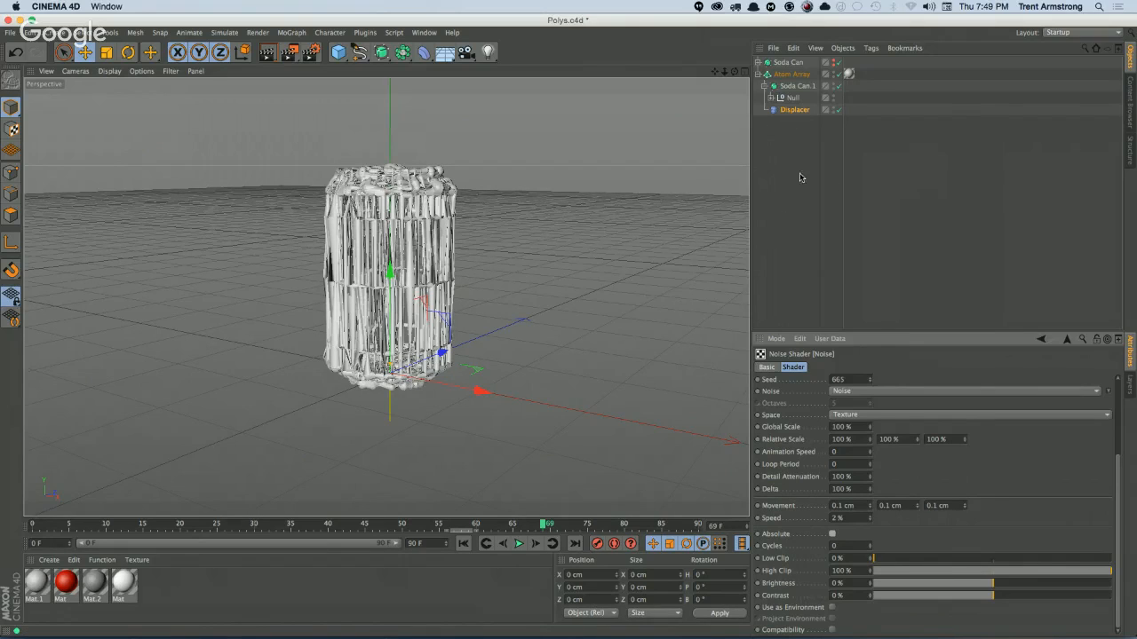
click(519, 543)
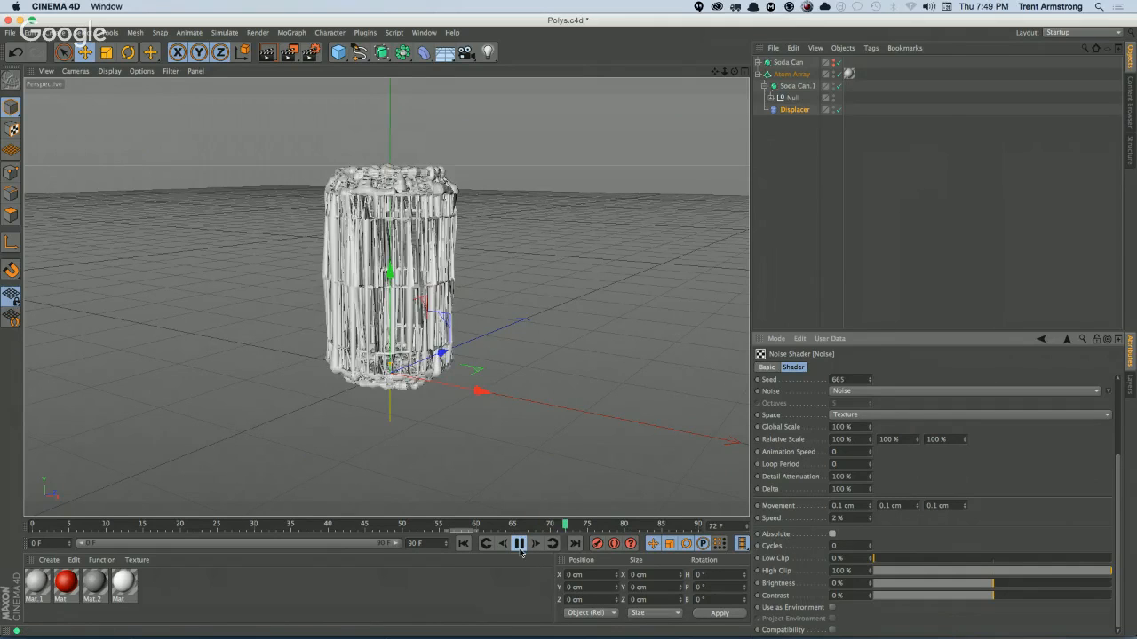
Step: Place a copy of the Displacer under each of Can Mesh, Button Mesh, Tab Mesh and Cap Mesh in the Null
click(771, 97)
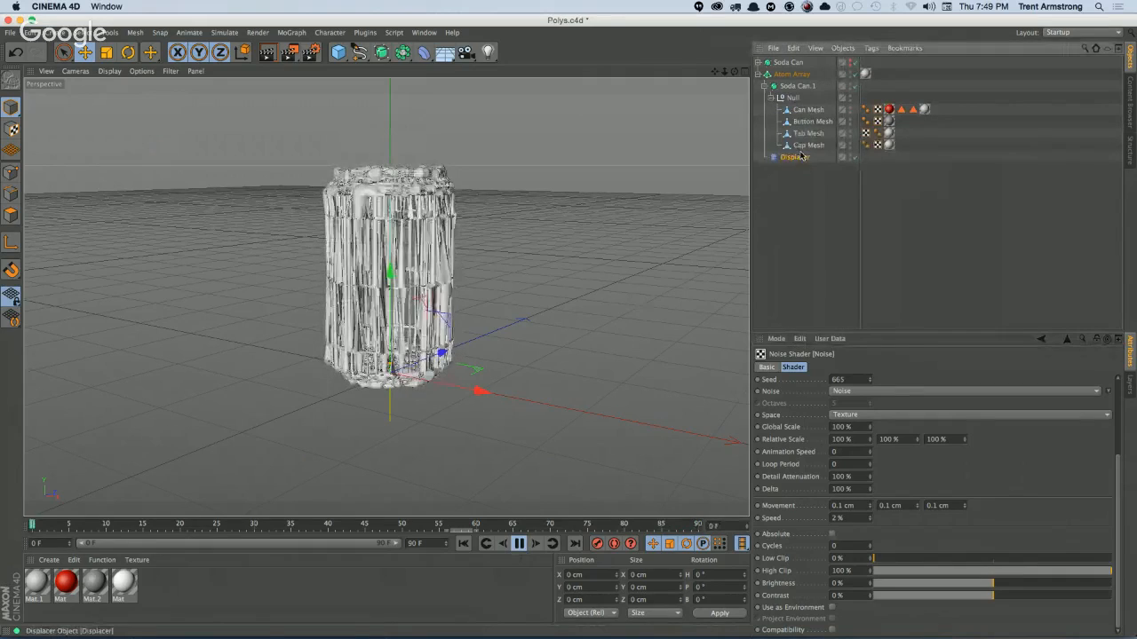
mouse_move(801, 156)
mouse_down()
mouse_move(815, 111)
mouse_move(813, 181)
mouse_up()
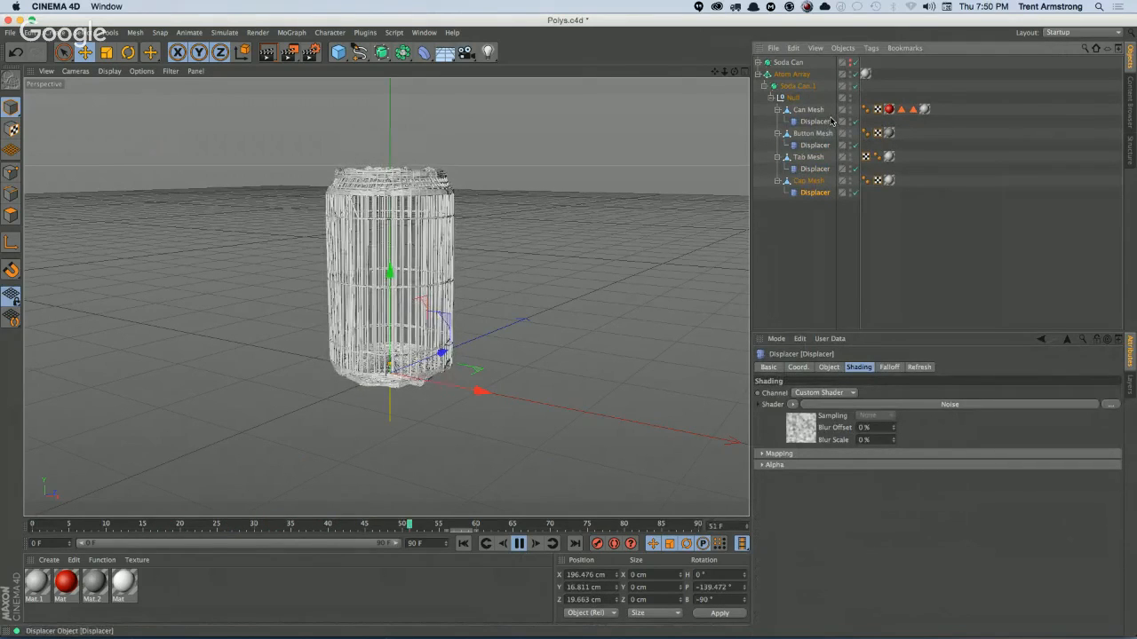
Step: Show the original Soda Can again, stop the playback and save the project
click(850, 60)
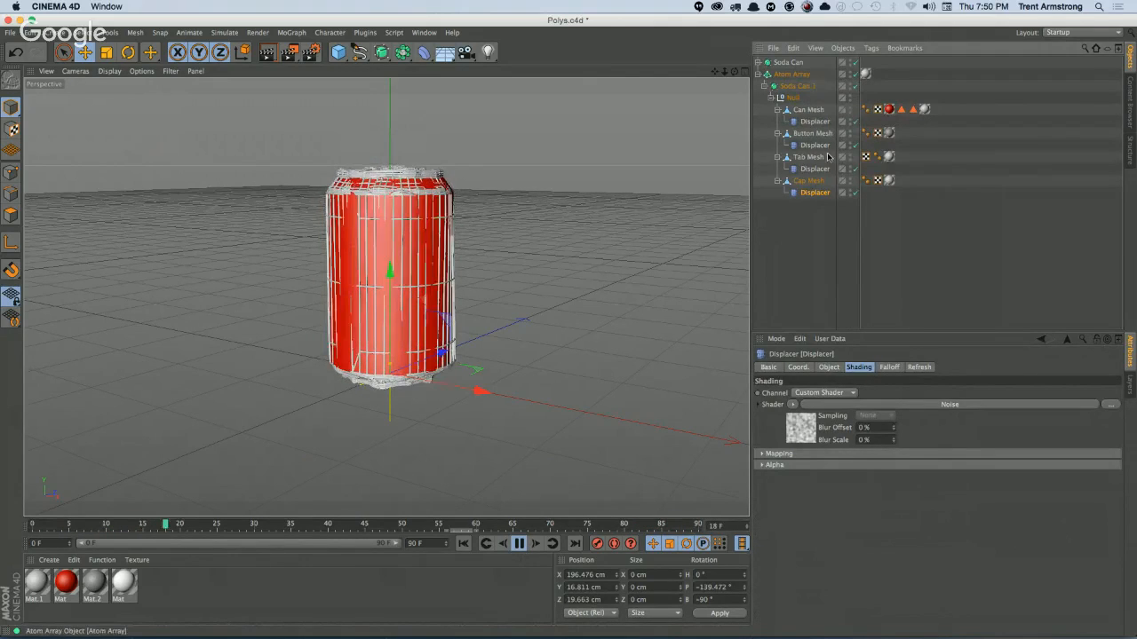
click(808, 209)
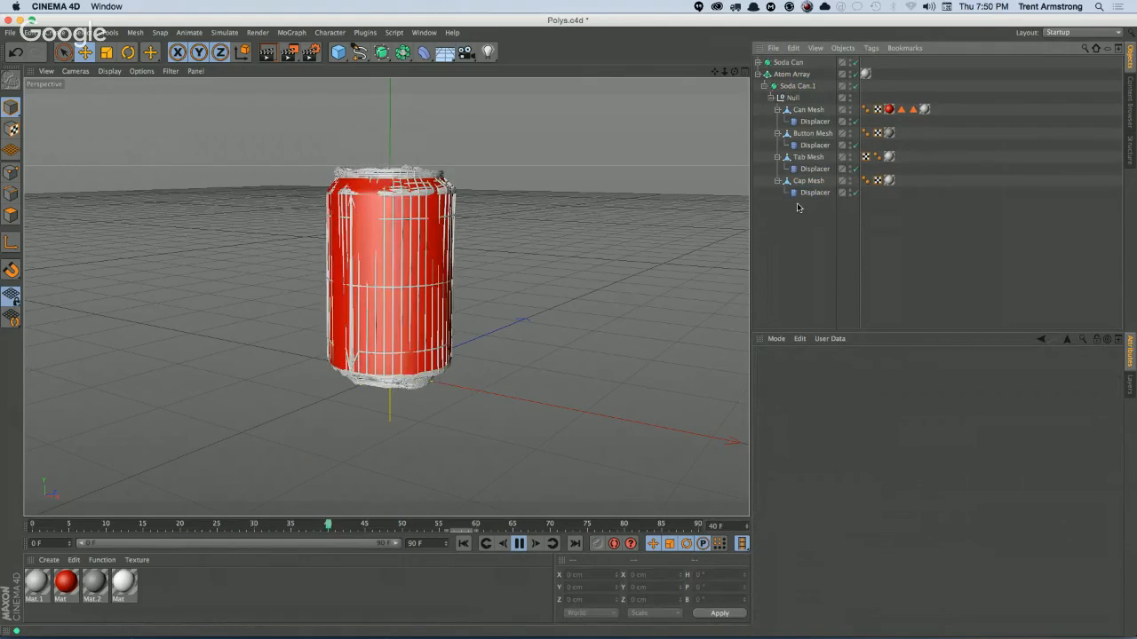
key(F8)
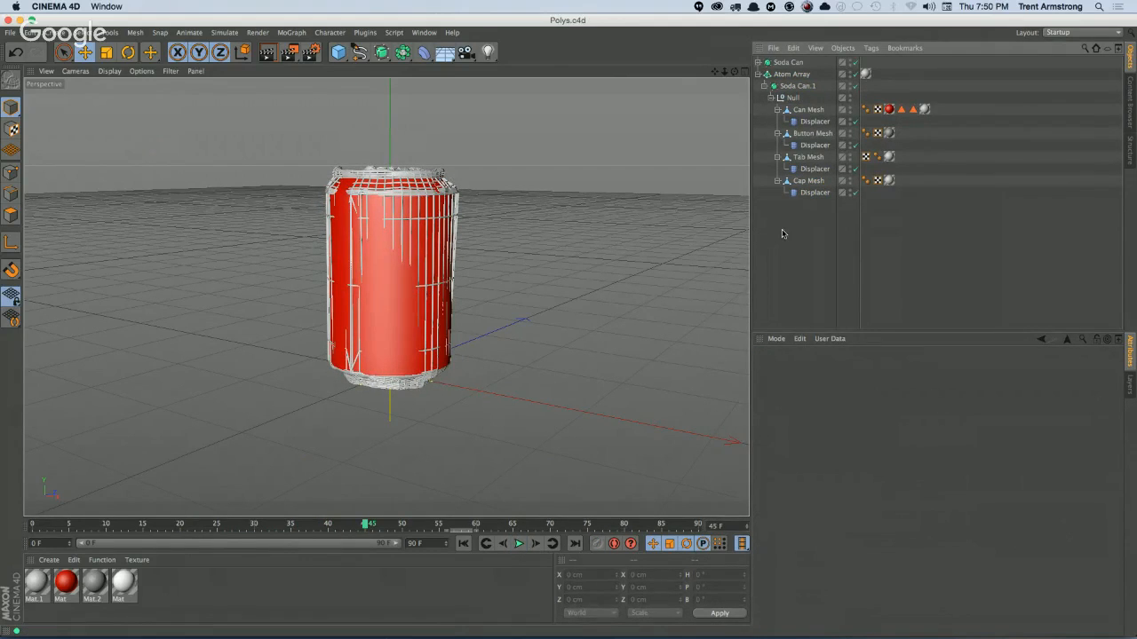
Step: Switch to After Effects and move Camera 1 closer to the can, to about -24, -436.5, -161.2
key(super+Tab)
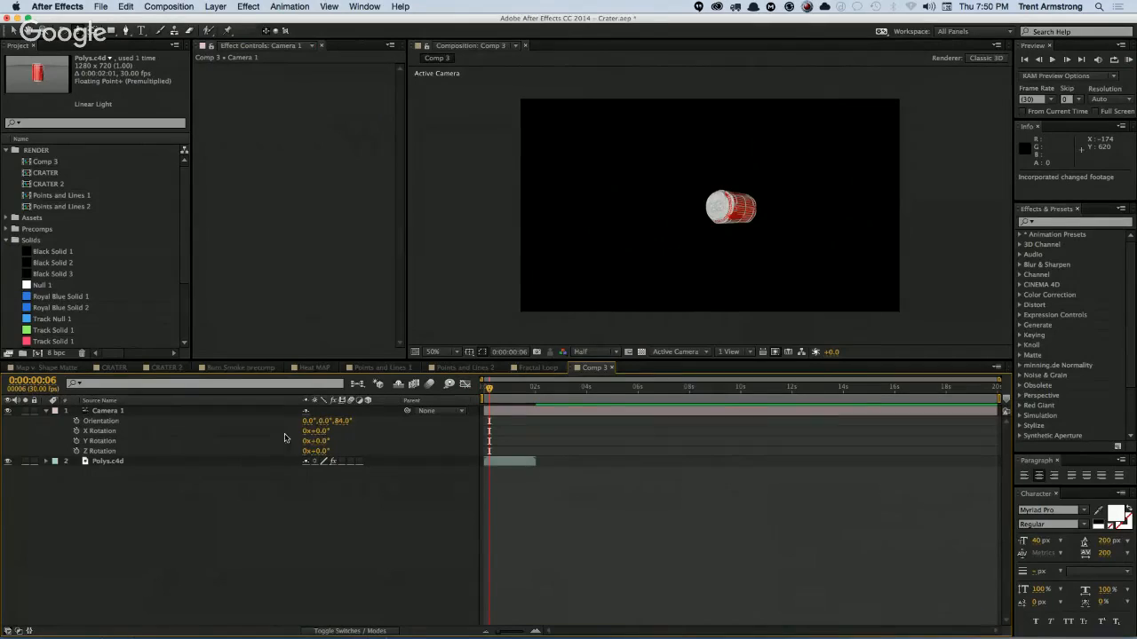
click(233, 413)
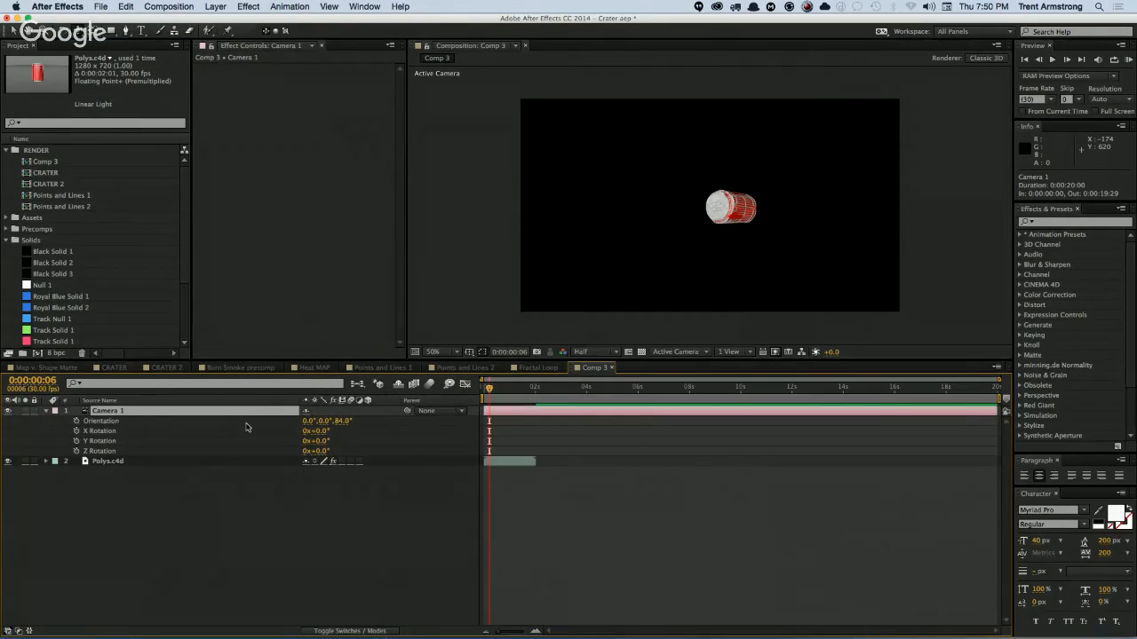
drag(780, 228, 734, 213)
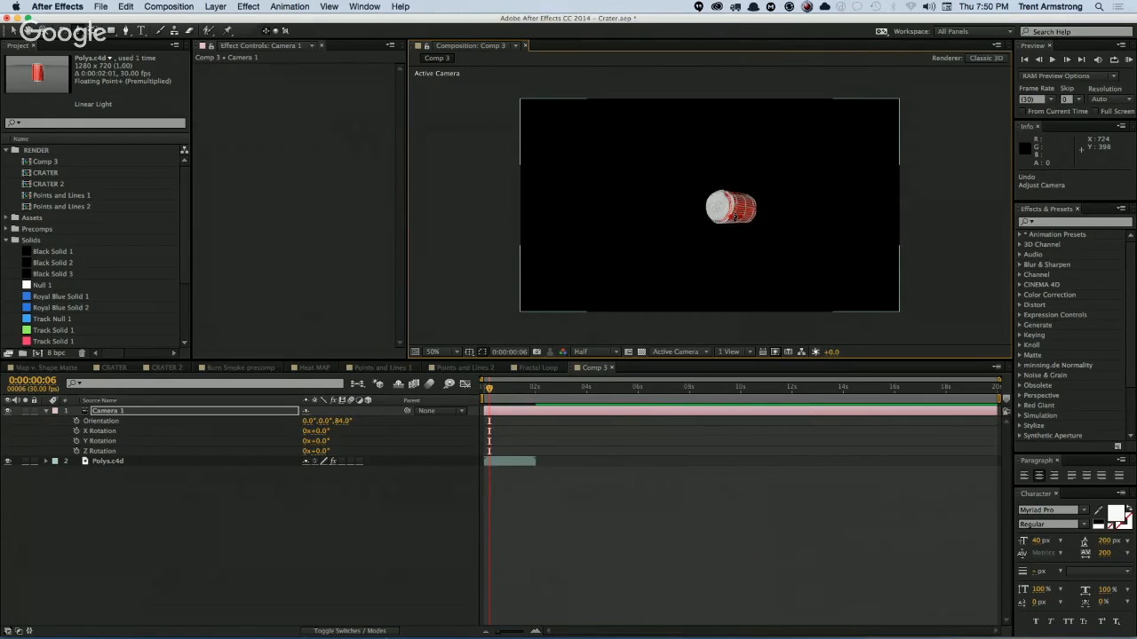
mouse_move(762, 202)
mouse_down()
mouse_move(781, 195)
mouse_move(757, 214)
mouse_up()
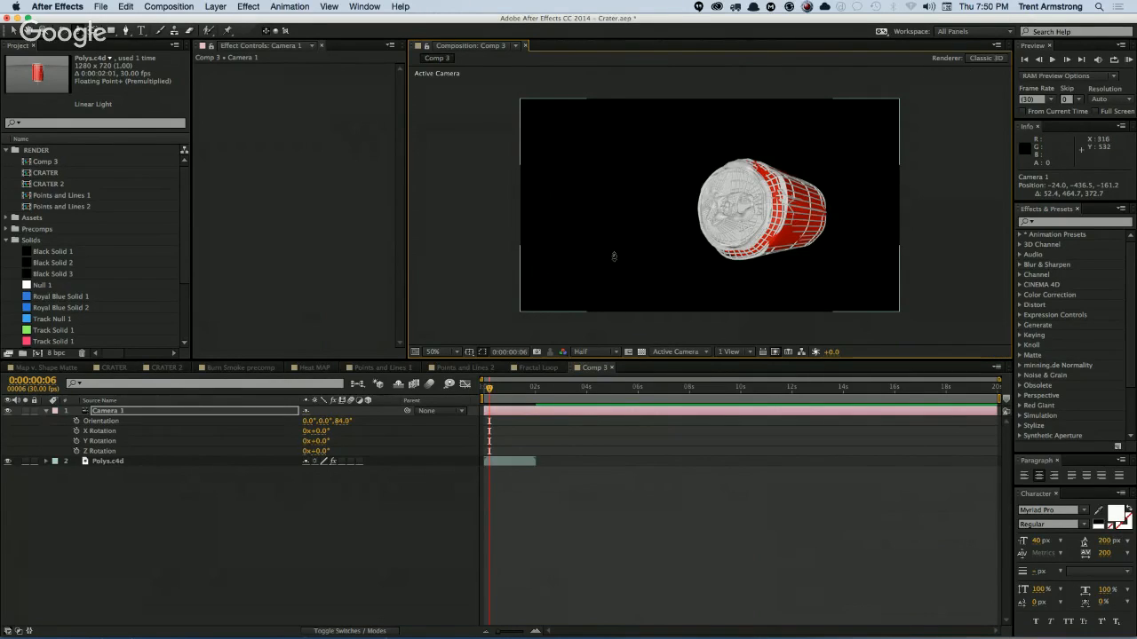
Step: Select the Polys.c4d layer and collapse Camera 1's properties in the Comp 3 timeline
click(273, 515)
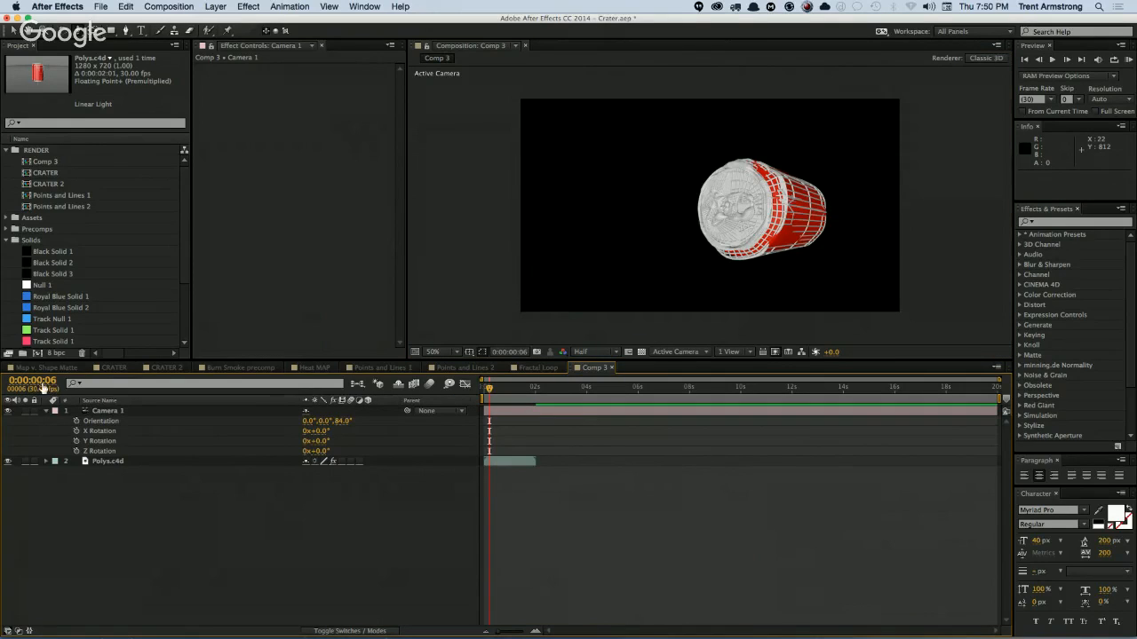
click(124, 462)
click(46, 411)
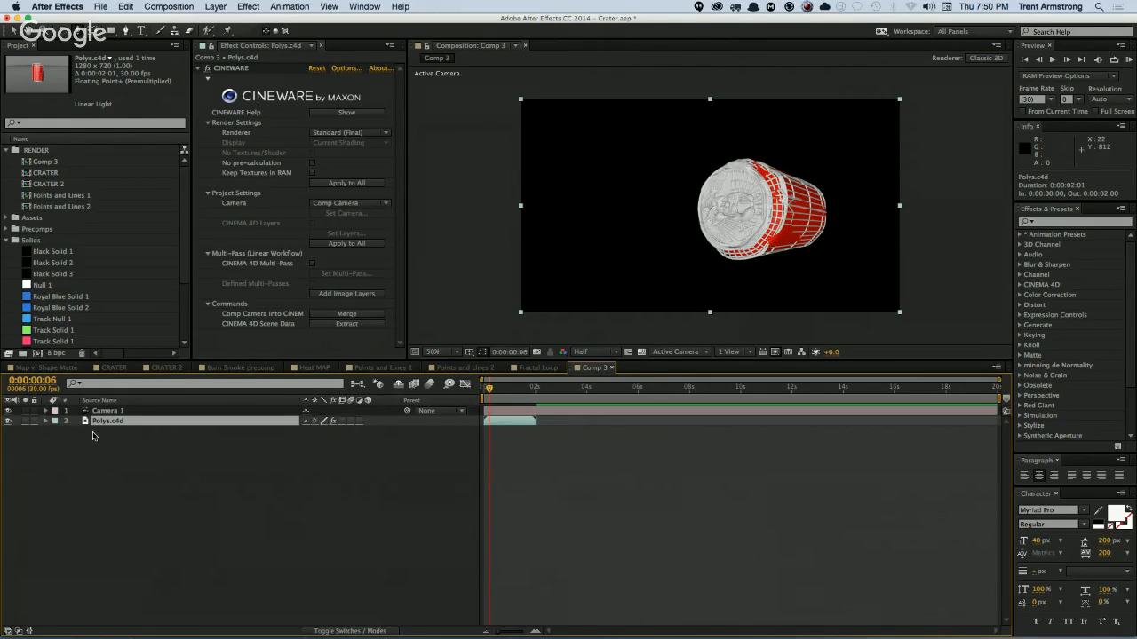
Step: Open the Points and Lines 2 composition and select the Null 1 layer
click(86, 207)
double_click(87, 207)
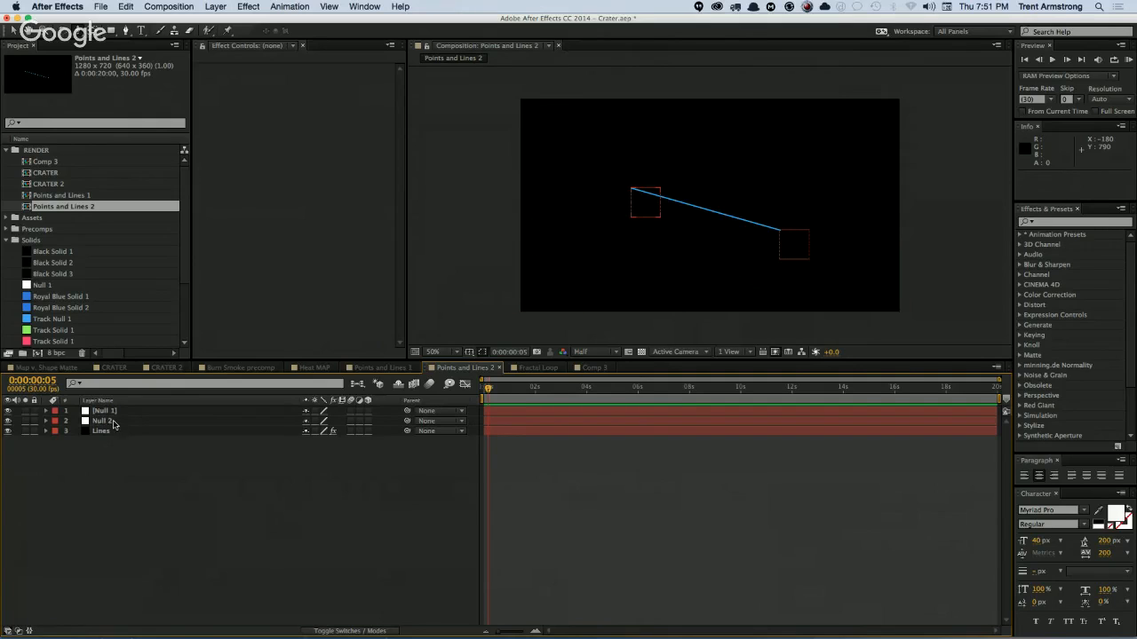
click(115, 412)
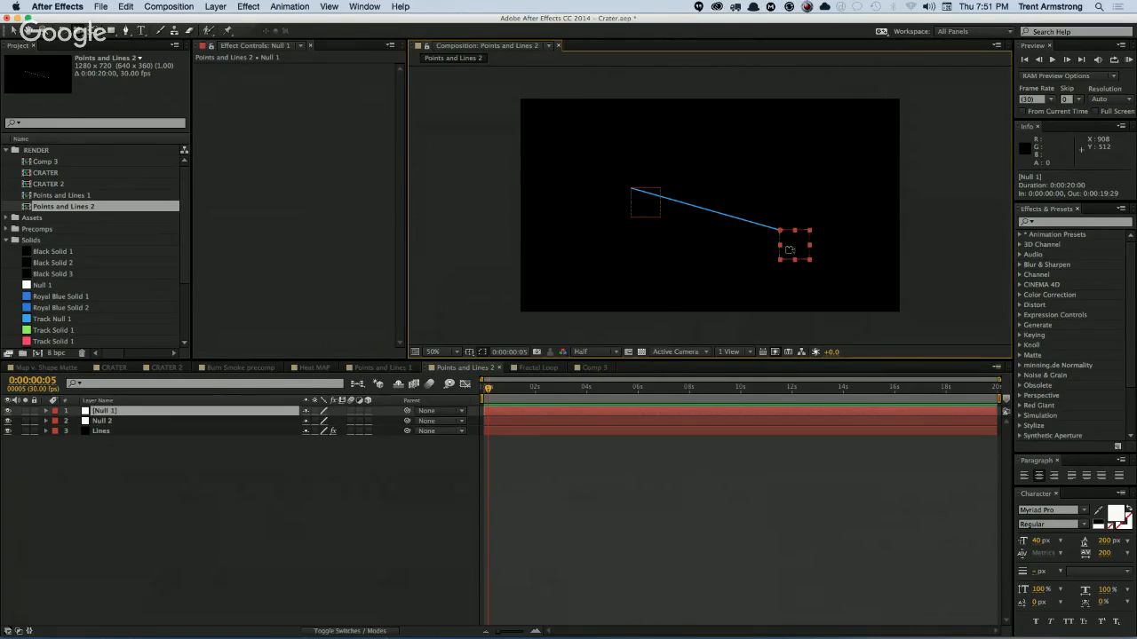
Step: Move Null 1 and Null 2 around the frame to swing the connecting line, leaving them at about 856, 409 and 352, 237
drag(790, 249, 816, 147)
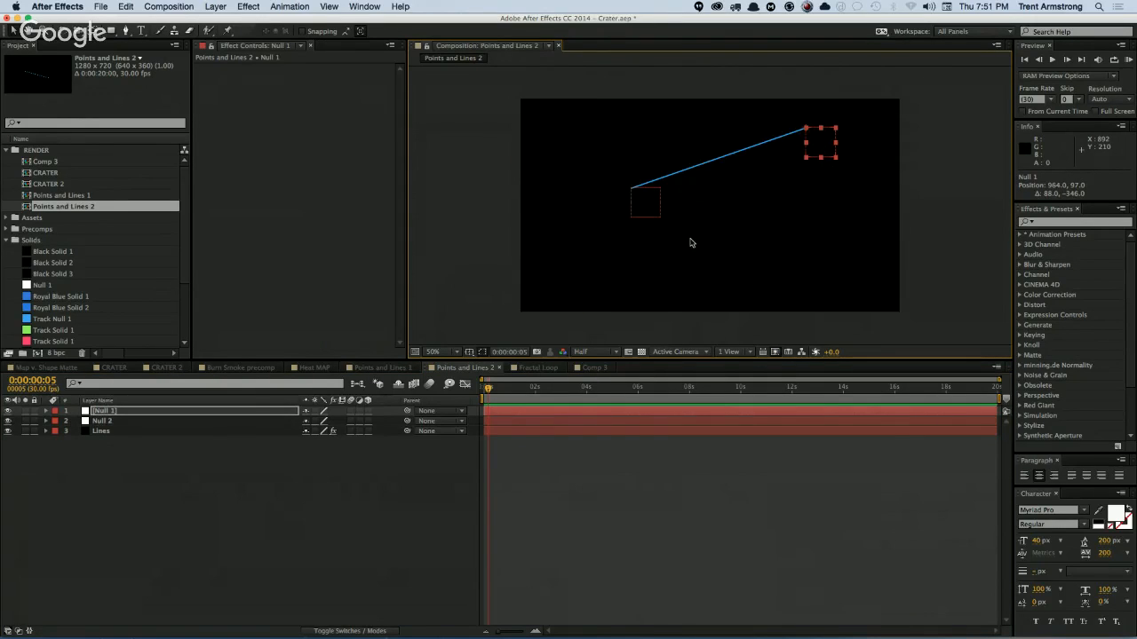
drag(648, 203, 601, 263)
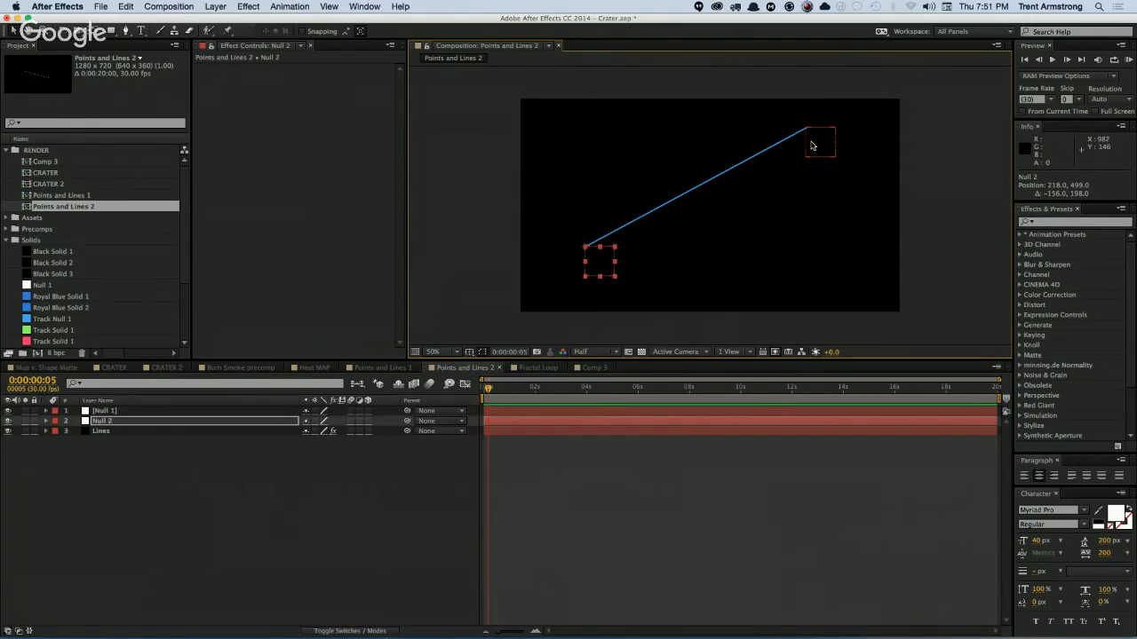
mouse_move(811, 146)
mouse_down()
mouse_move(839, 171)
mouse_move(802, 162)
mouse_up()
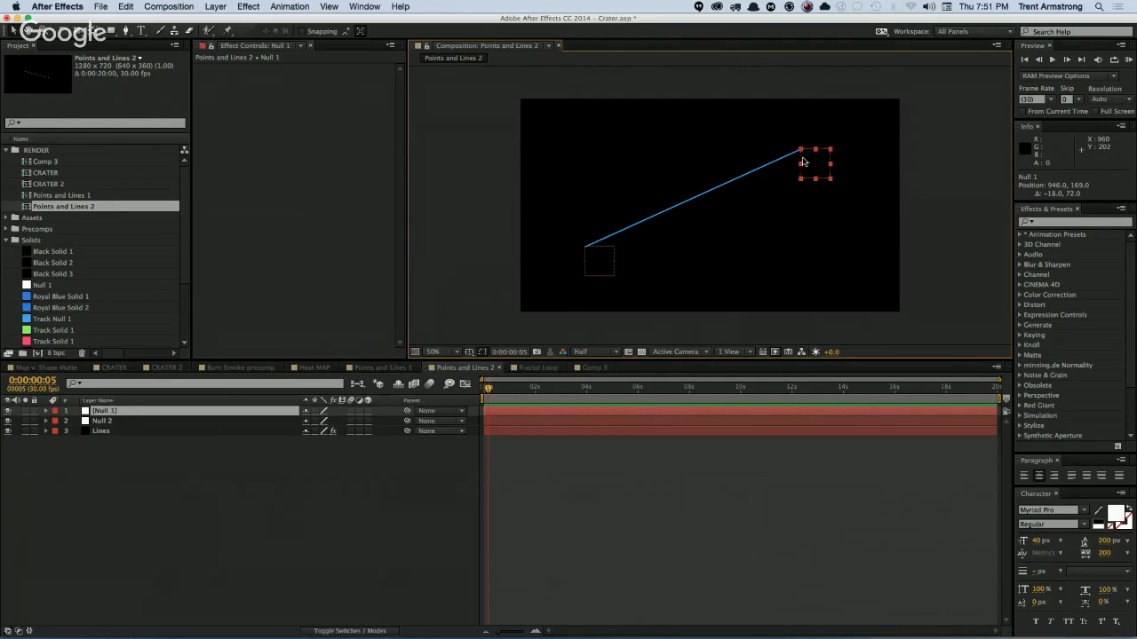
drag(589, 260, 591, 186)
click(815, 169)
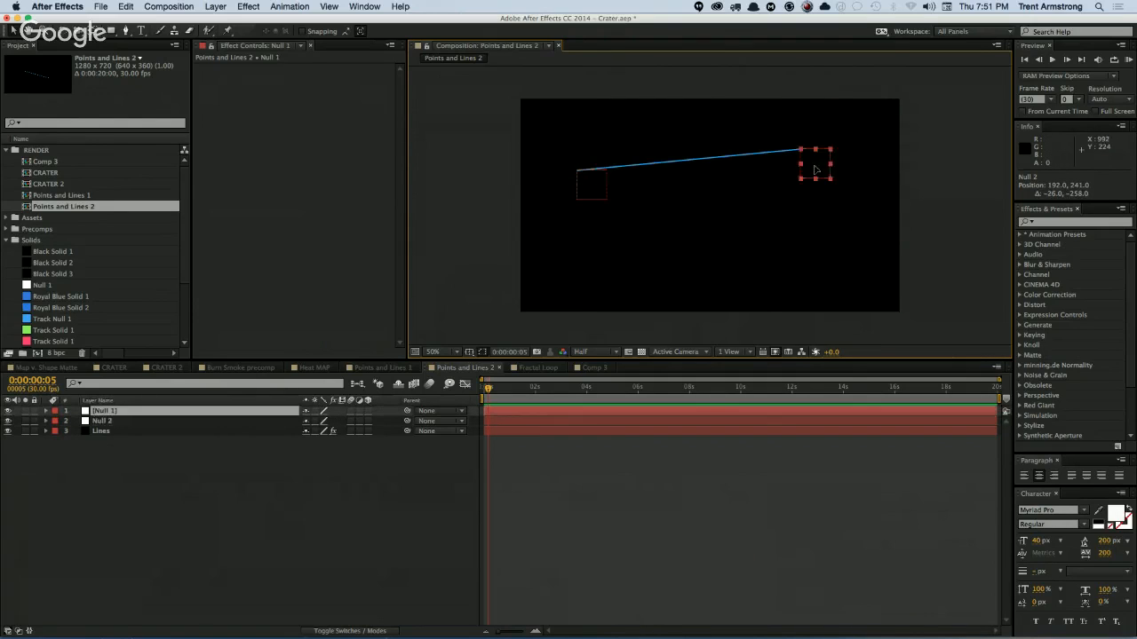
drag(815, 169, 824, 251)
drag(592, 188, 599, 156)
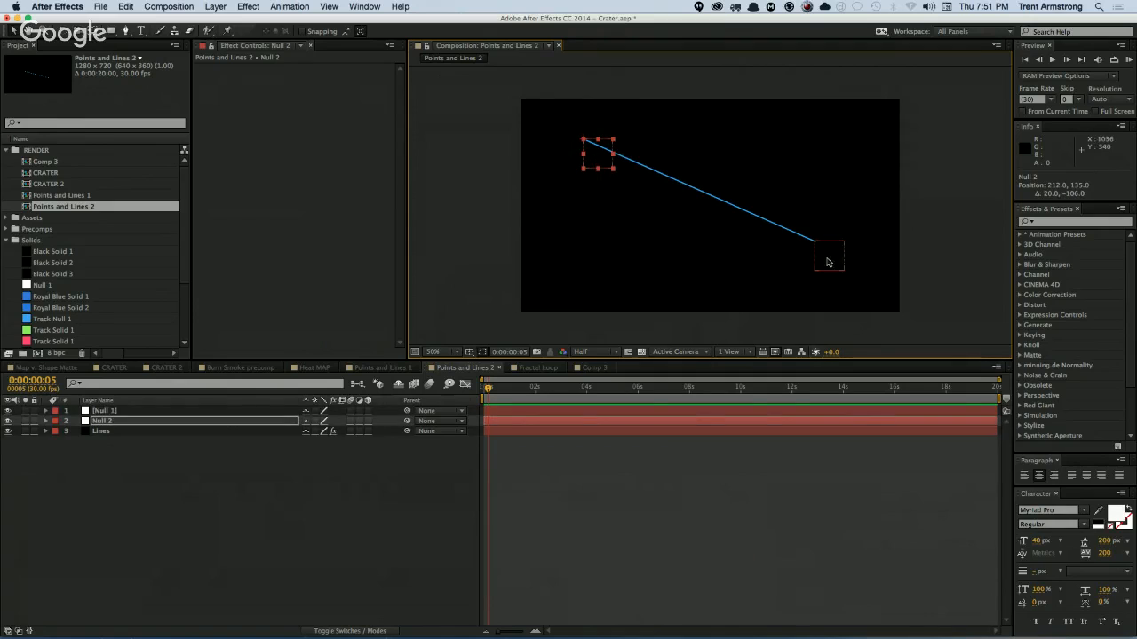
mouse_move(827, 262)
mouse_down()
mouse_move(788, 238)
mouse_move(823, 253)
mouse_move(814, 257)
mouse_up()
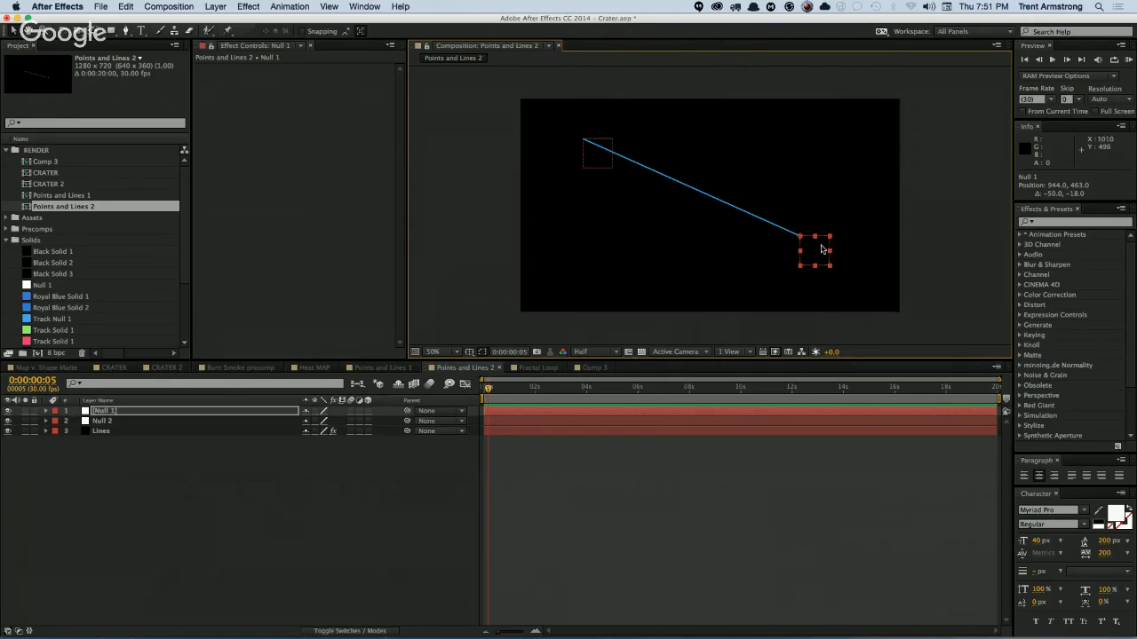
drag(812, 256, 793, 240)
drag(600, 160, 641, 190)
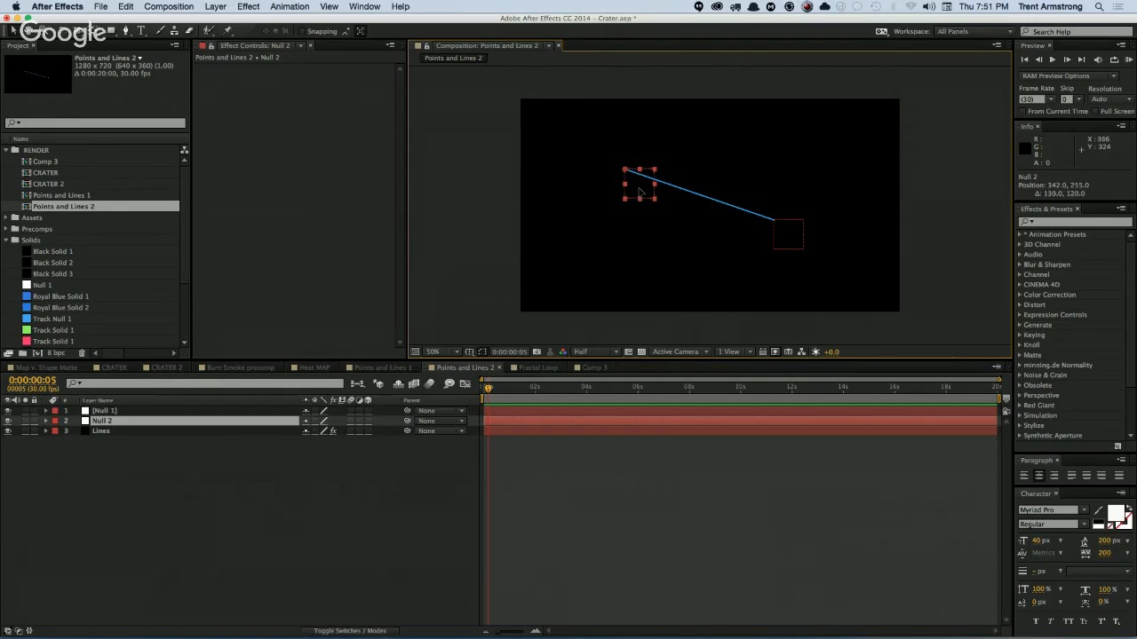
Step: Reveal the Lines layer's Beam expressions, enlarge the Starting Point expression to show both lines, and set the current time to 0:00:04:00
click(171, 447)
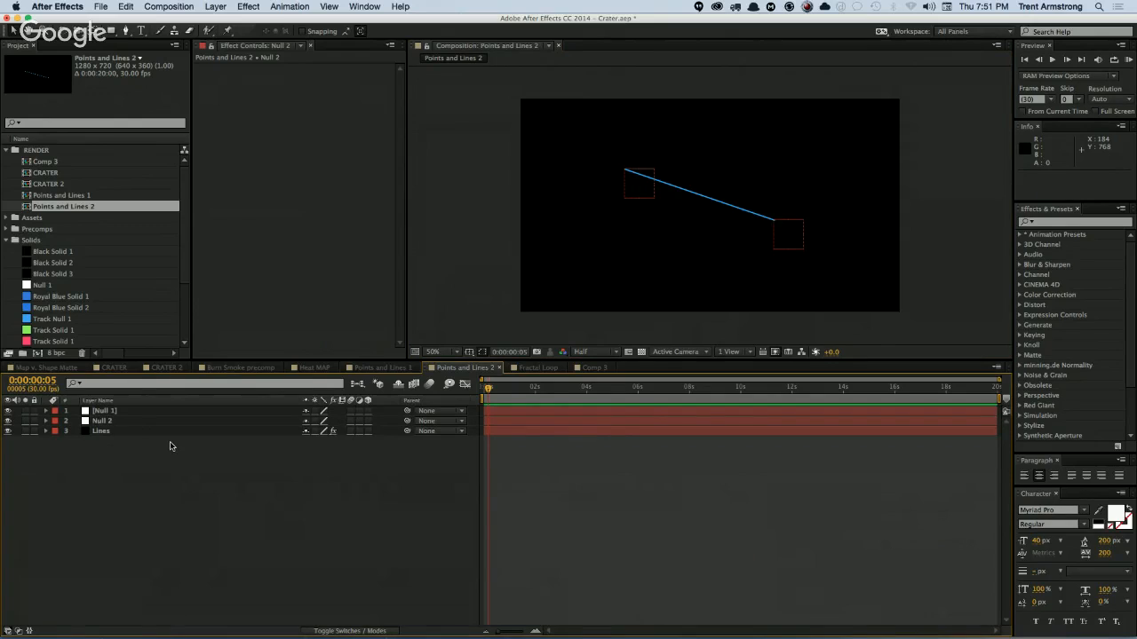
click(147, 432)
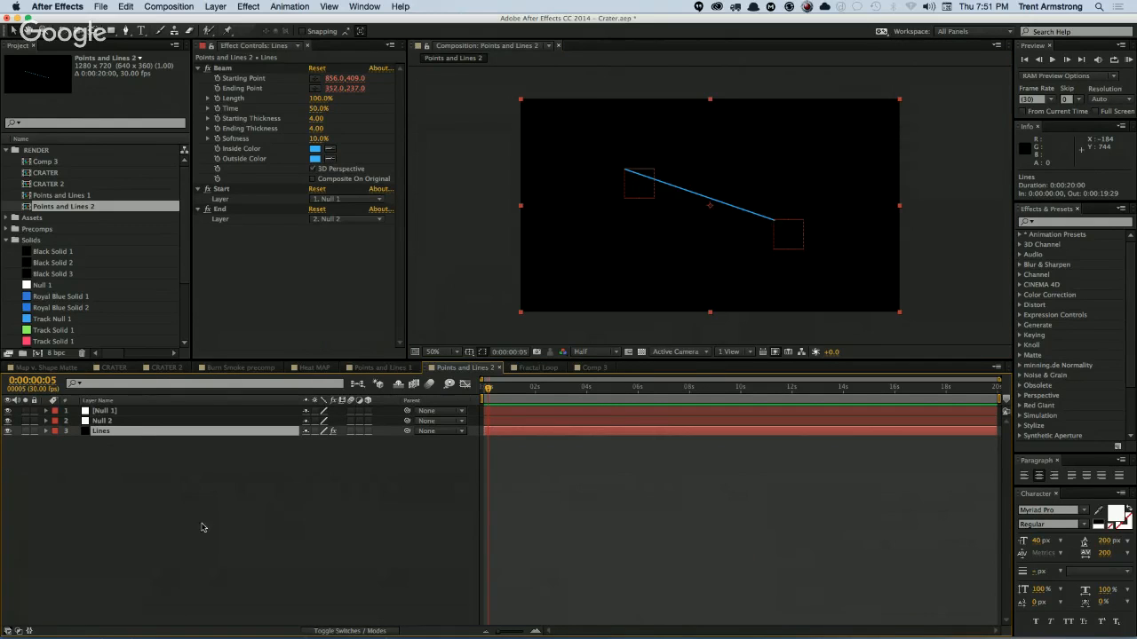
key(e)
key(e)
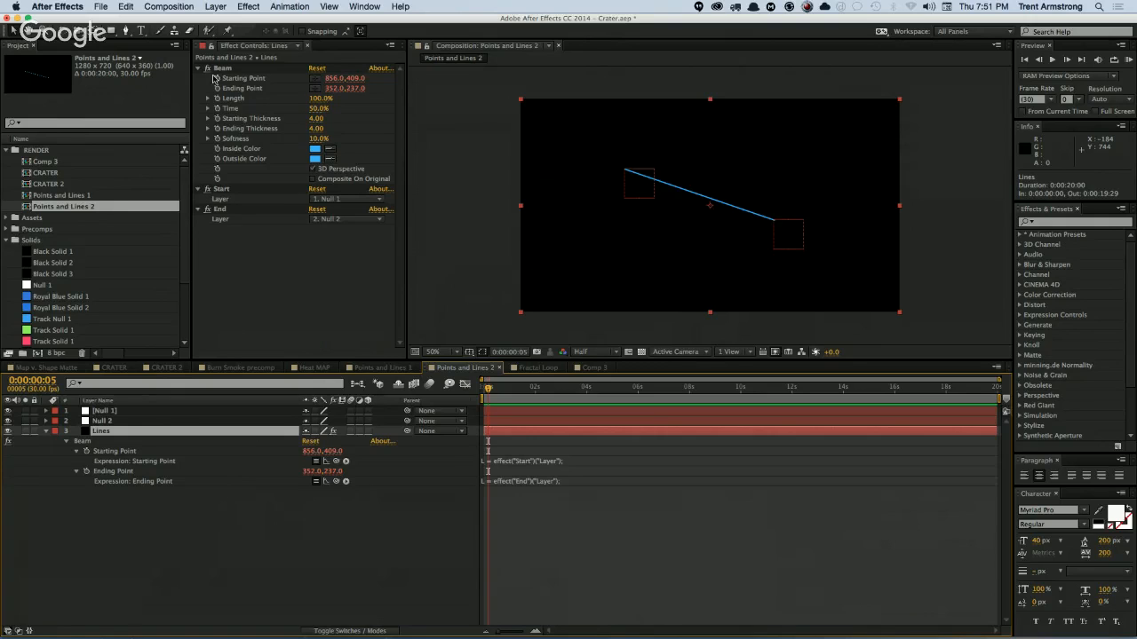
click(584, 465)
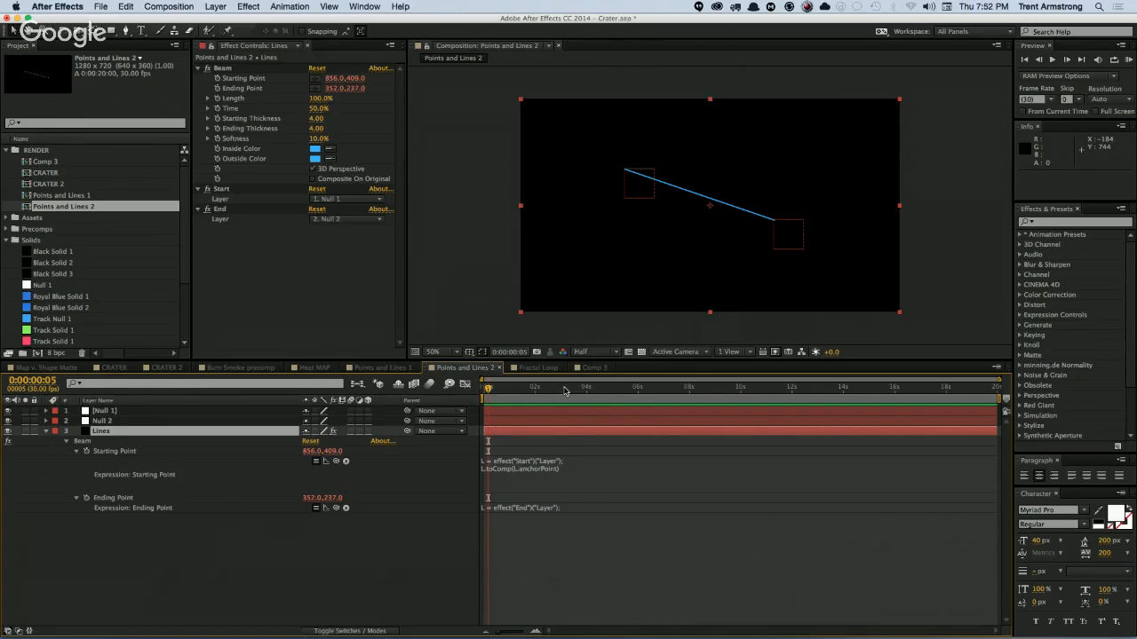
drag(565, 388, 587, 389)
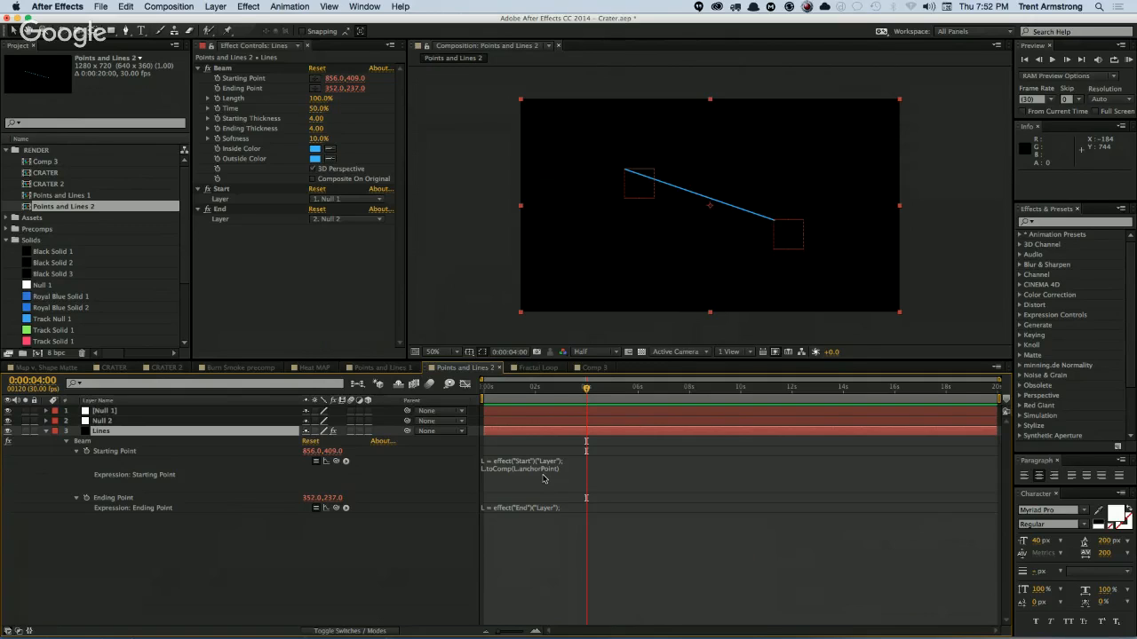
Step: Examine the two lines of the Beam's Starting Point expression, the effect layer reference and the toComp anchor point conversion, without editing them
click(496, 463)
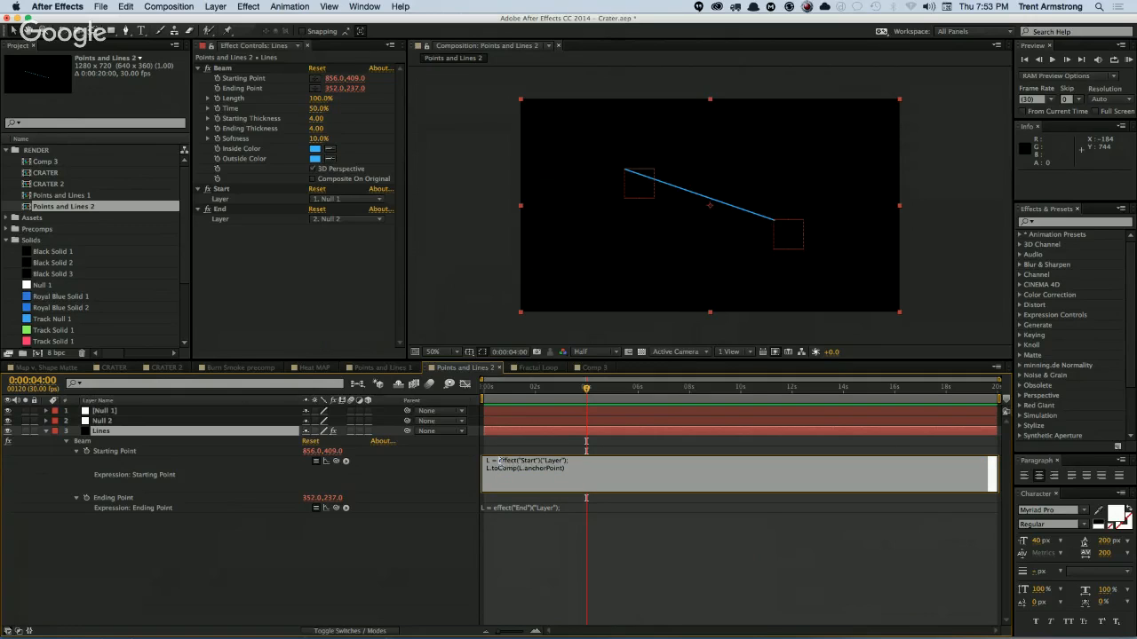
drag(500, 461, 564, 460)
click(510, 468)
drag(491, 470, 563, 468)
key(Escape)
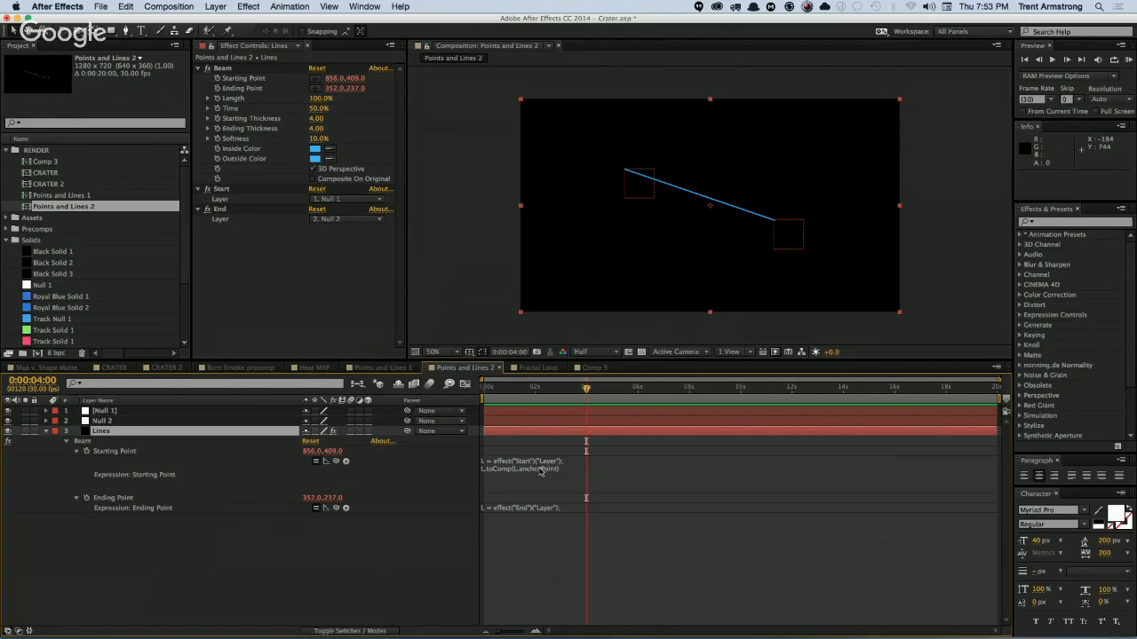
Step: Move Null 1 to about 914, 371 and deselect all layers
click(628, 204)
click(201, 422)
click(245, 412)
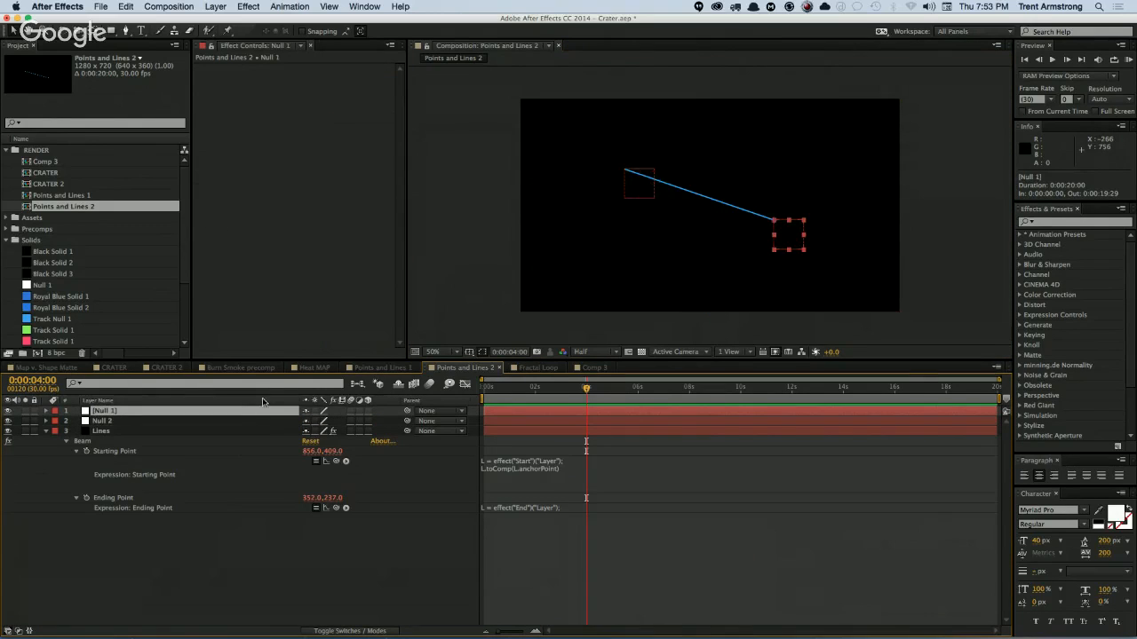
mouse_move(794, 241)
mouse_down()
mouse_move(835, 187)
mouse_move(811, 229)
mouse_up()
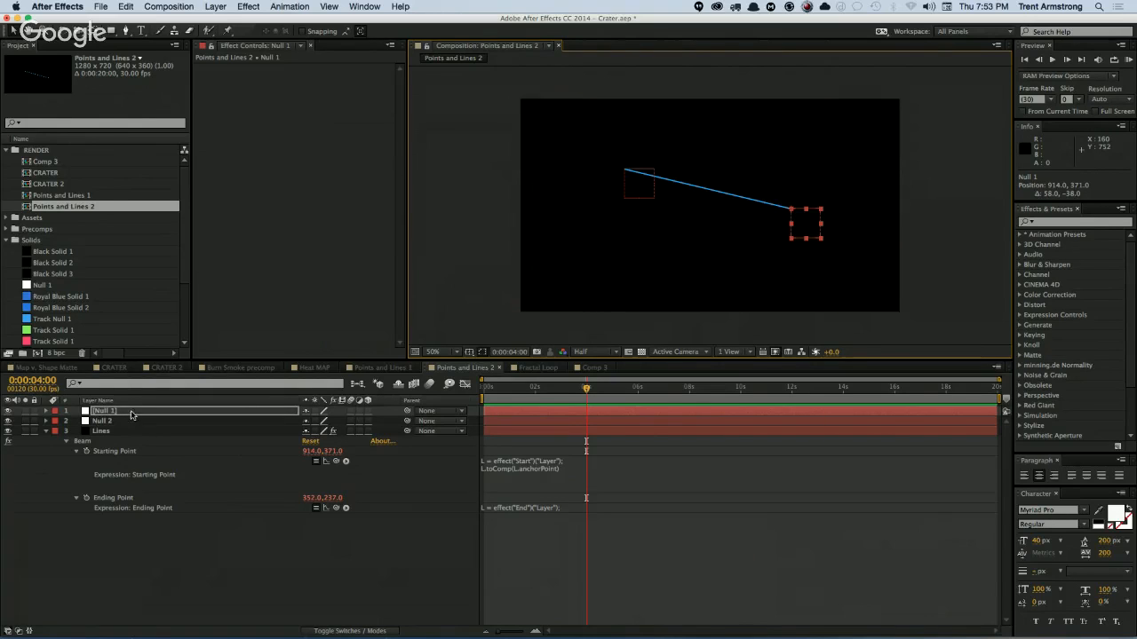
click(190, 535)
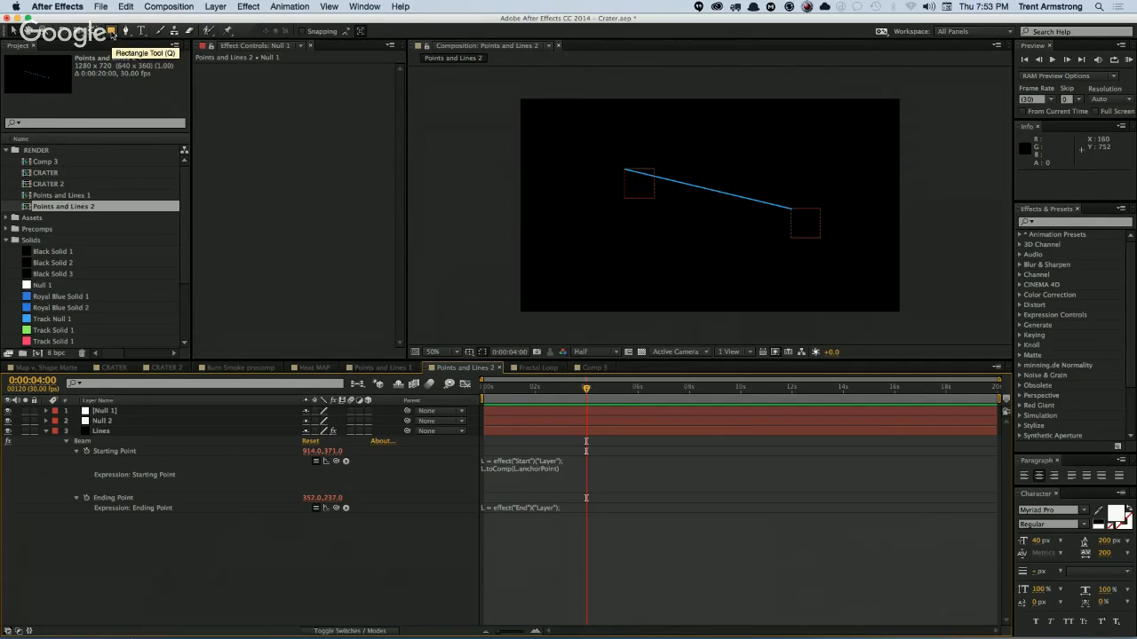
Step: Choose the Ellipse tool and set its shape fill to a solid bright blue like the line
mouse_move(112, 35)
mouse_down()
mouse_move(146, 34)
mouse_move(156, 56)
mouse_up()
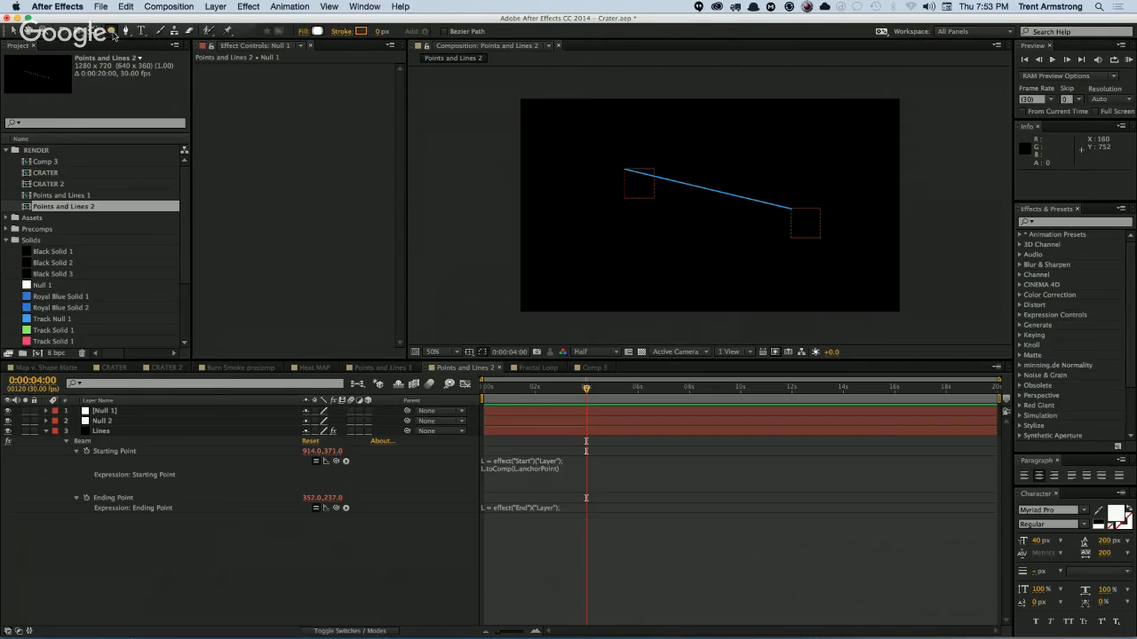
alt+click(315, 32)
alt+click(319, 32)
click(318, 32)
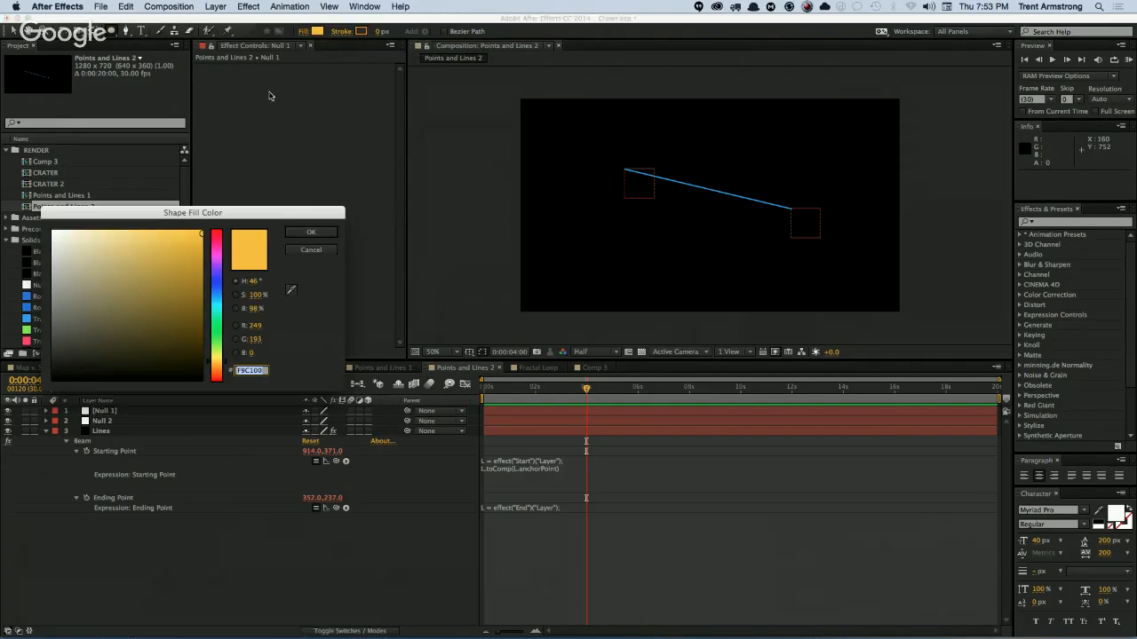
click(215, 301)
click(197, 239)
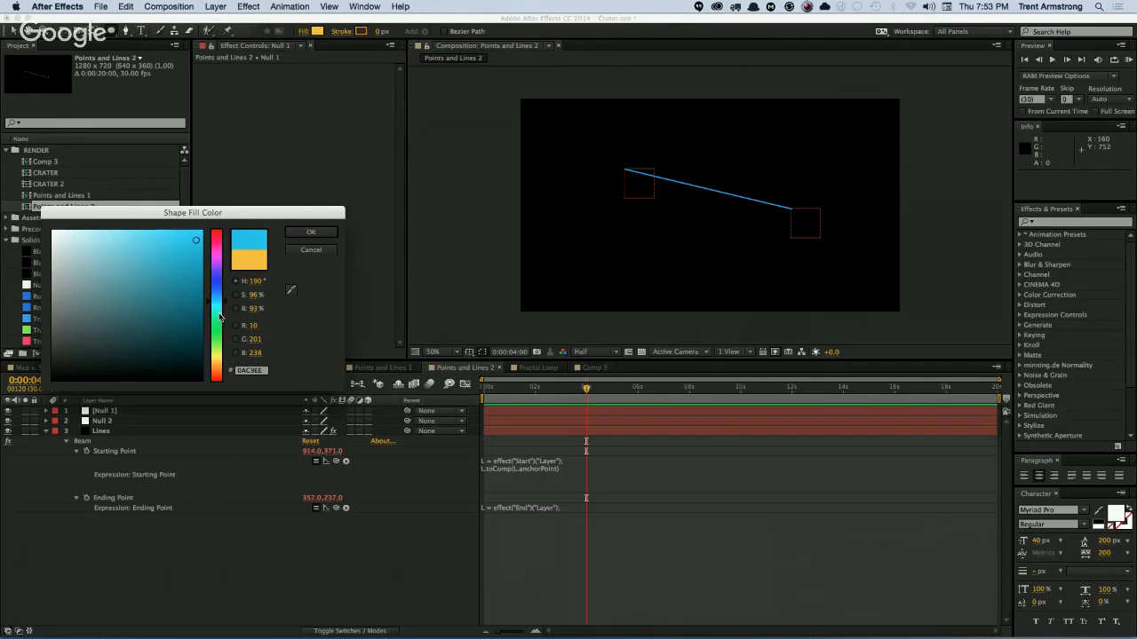
drag(217, 301, 217, 295)
click(316, 233)
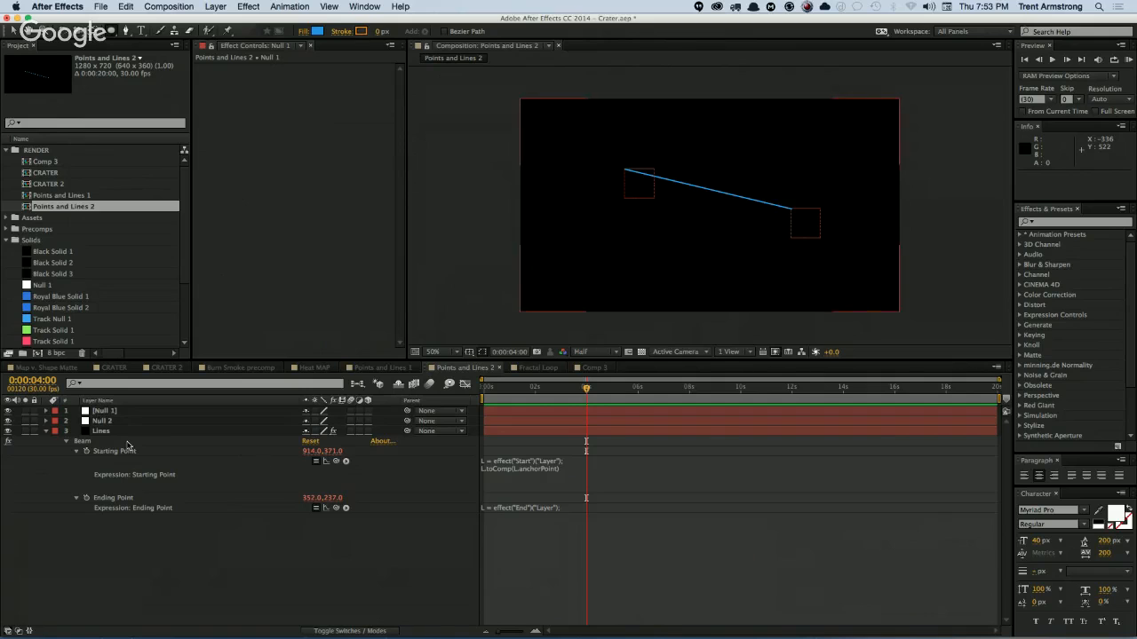
Step: Create a comp-sized ellipse shape layer, reveal its properties and set the Ellipse Path size to 10 by 10
double_click(112, 32)
key(u)
key(u)
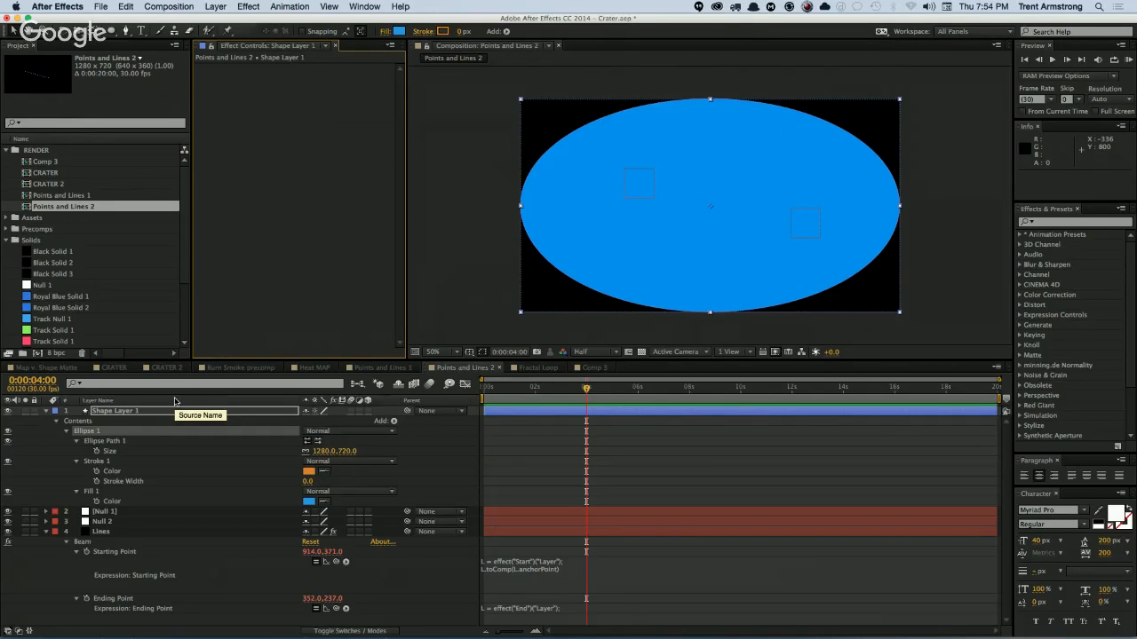
click(325, 452)
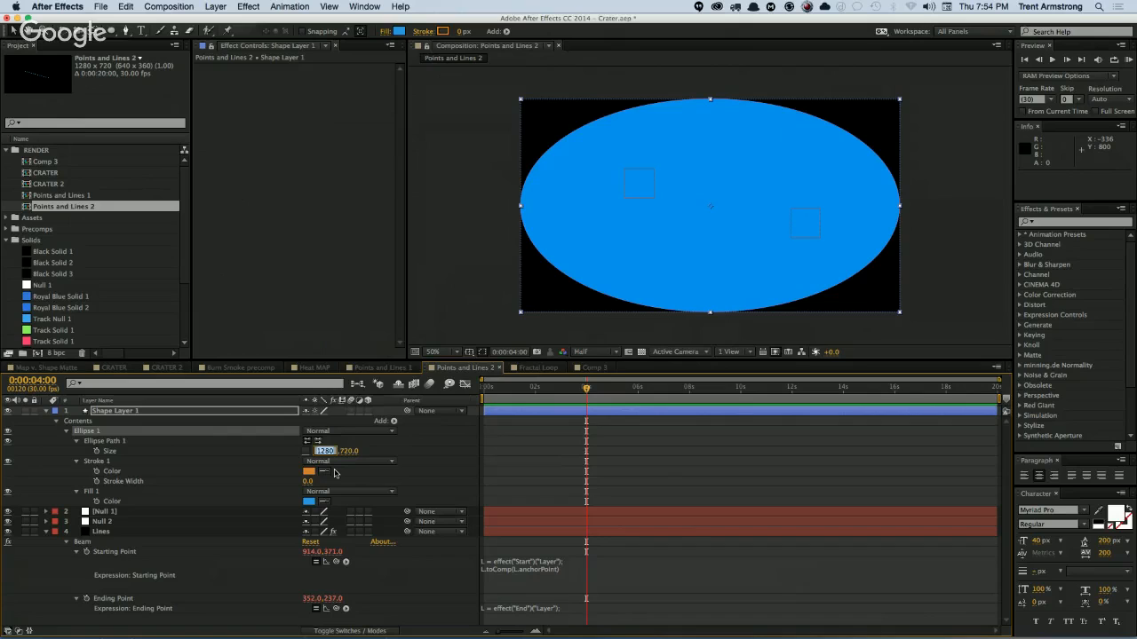
text(10)
key(Tab)
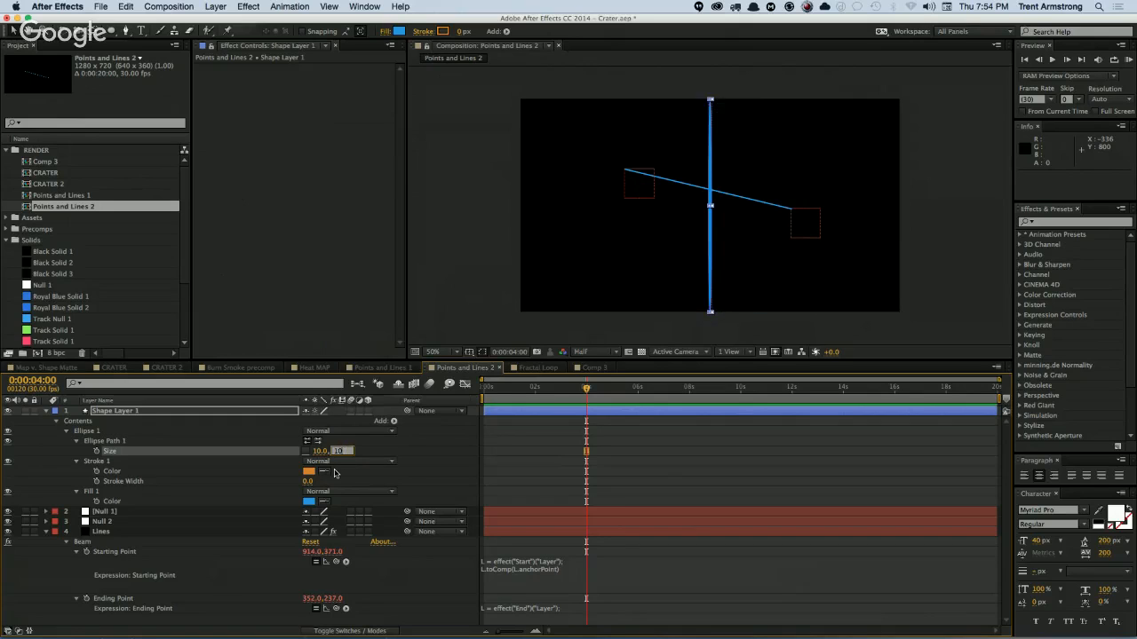
text(10)
key(Return)
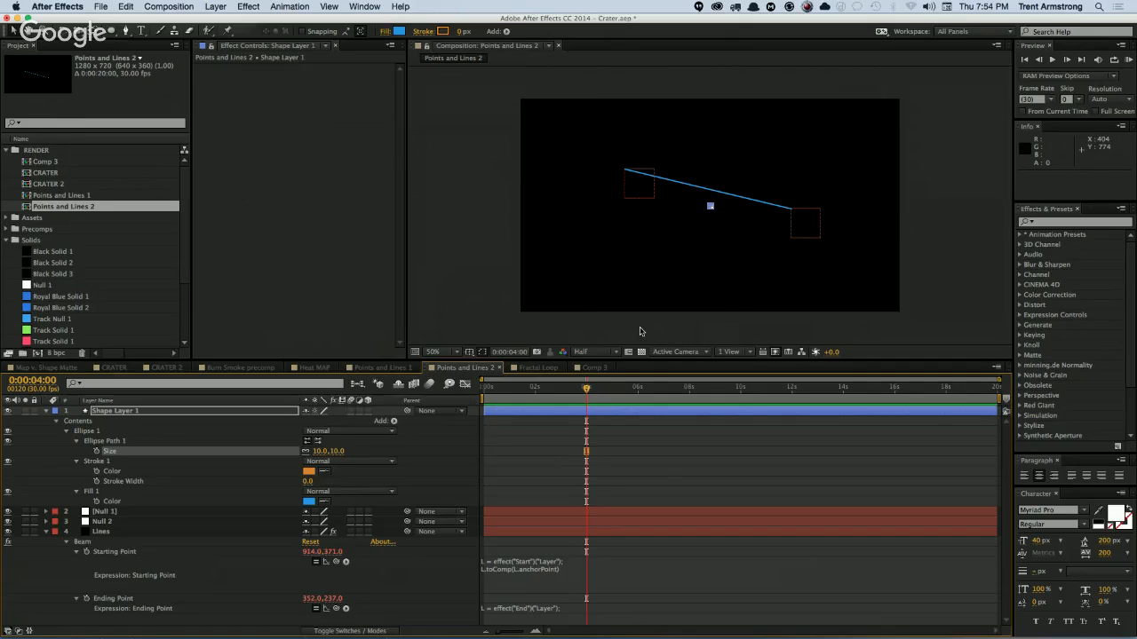
Step: Copy only the expression from the Lines layer's Starting Point and paste it onto the Position of Shape Layer 1
click(166, 413)
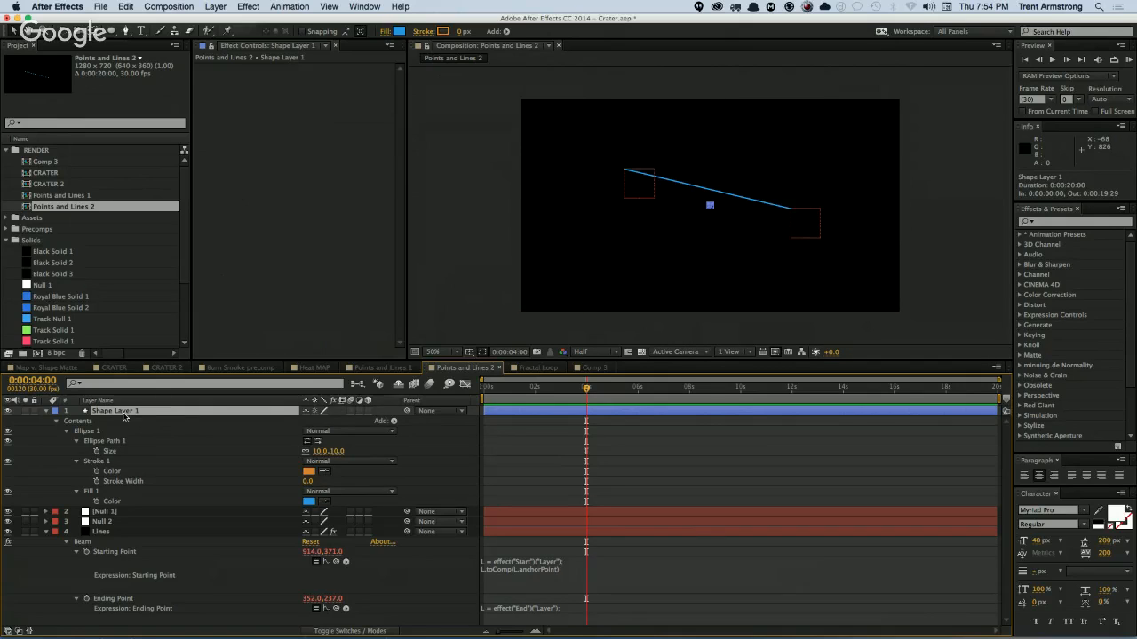
key(p)
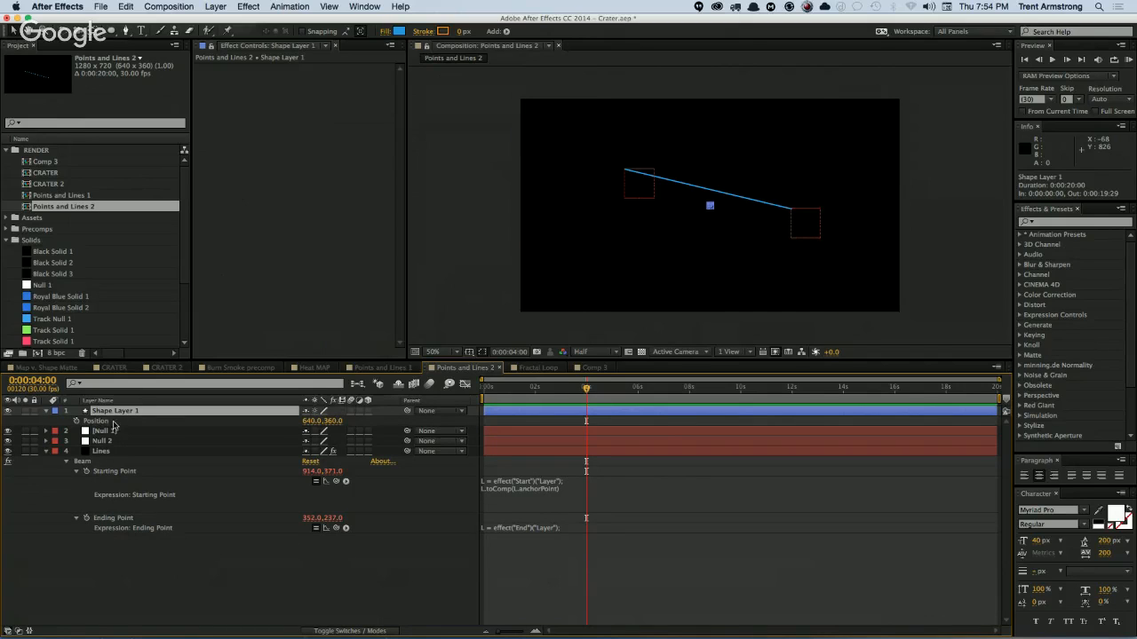
click(574, 493)
click(461, 499)
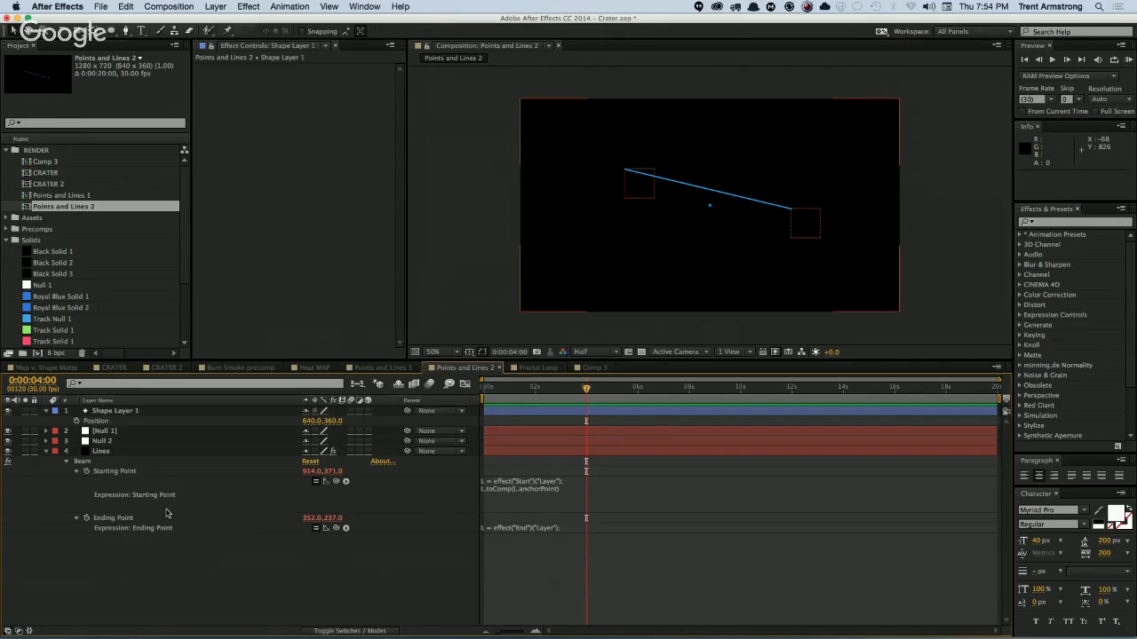
right_click(127, 473)
click(153, 562)
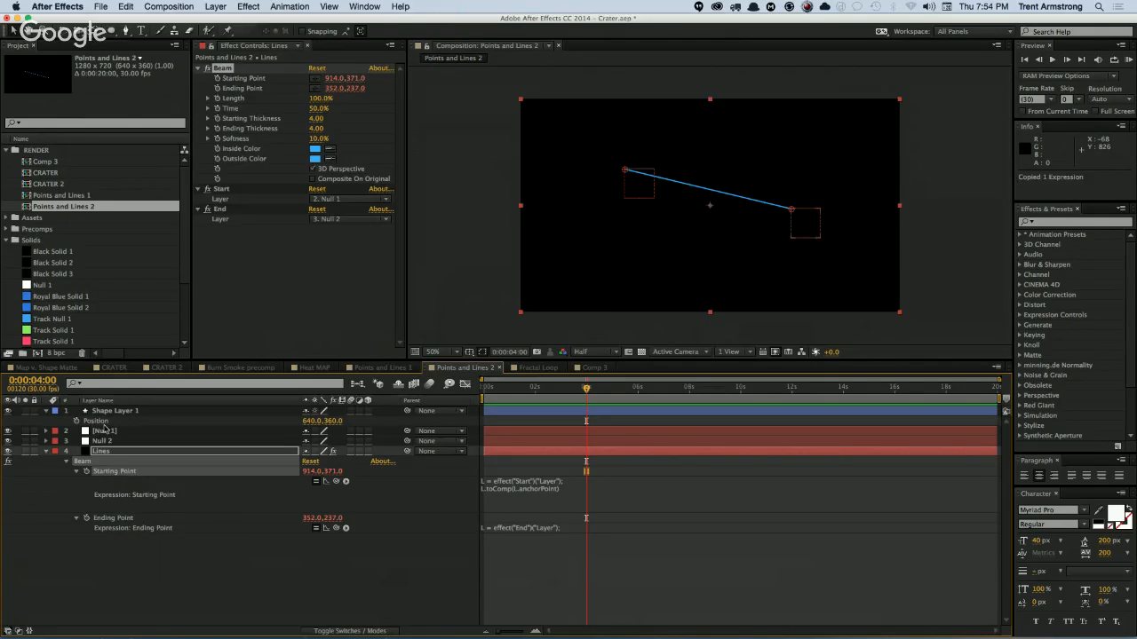
click(102, 421)
key(super+v)
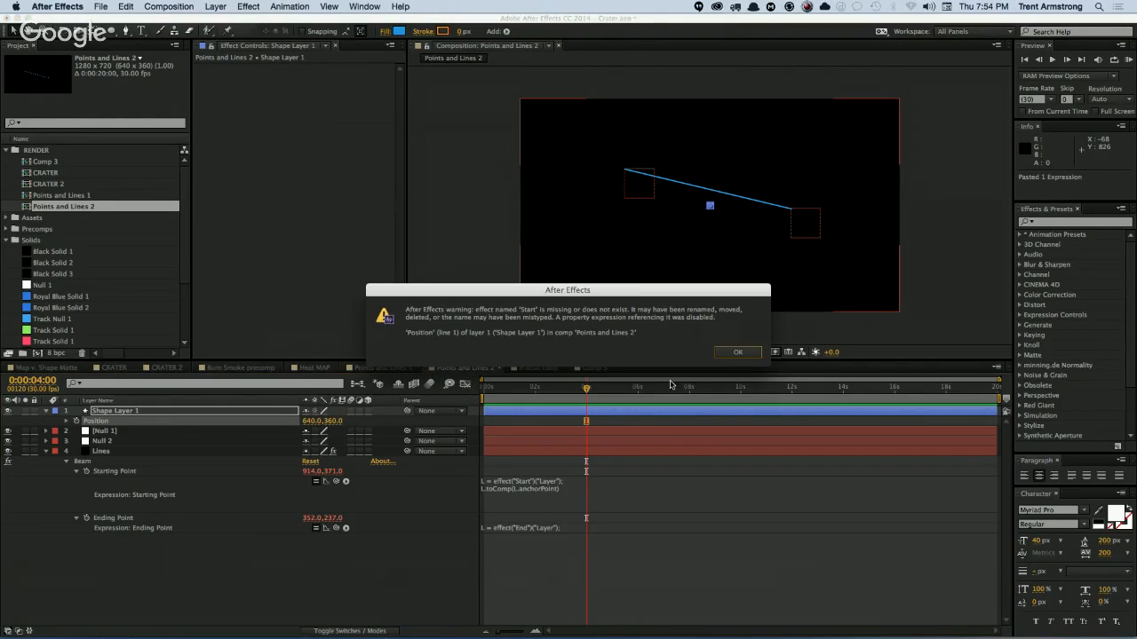
click(730, 354)
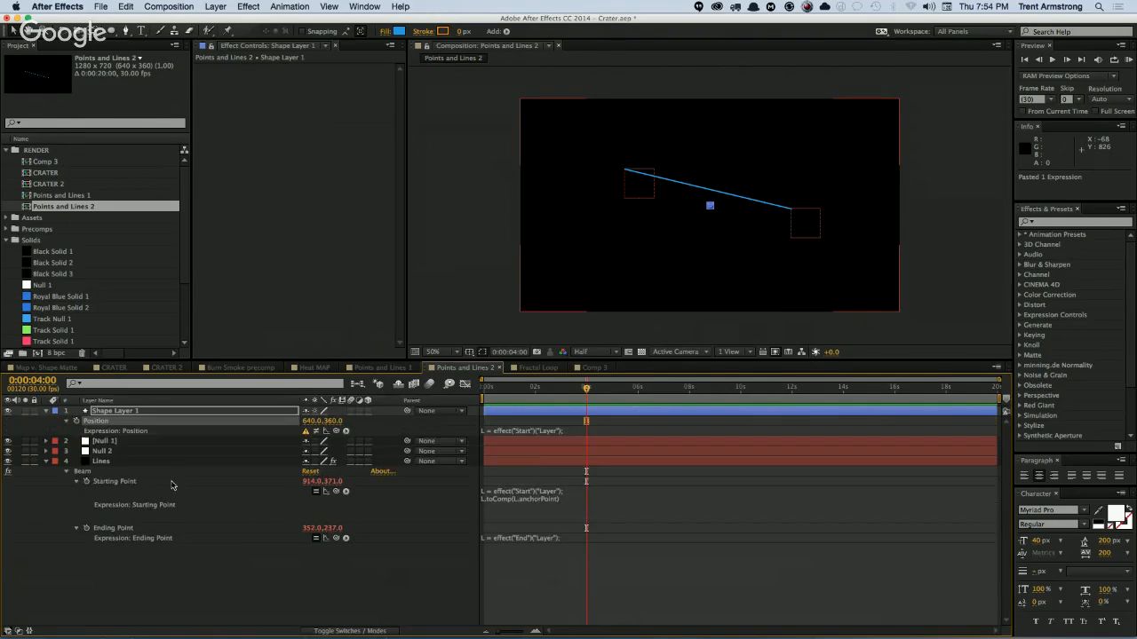
Step: Replace the effect("Start")("Layer") reference in Shape Layer 1's Position expression with thisComp.layer("Null 1"), keeping the L.toComp line
mouse_move(574, 441)
mouse_down()
mouse_move(573, 468)
mouse_move(568, 449)
mouse_up()
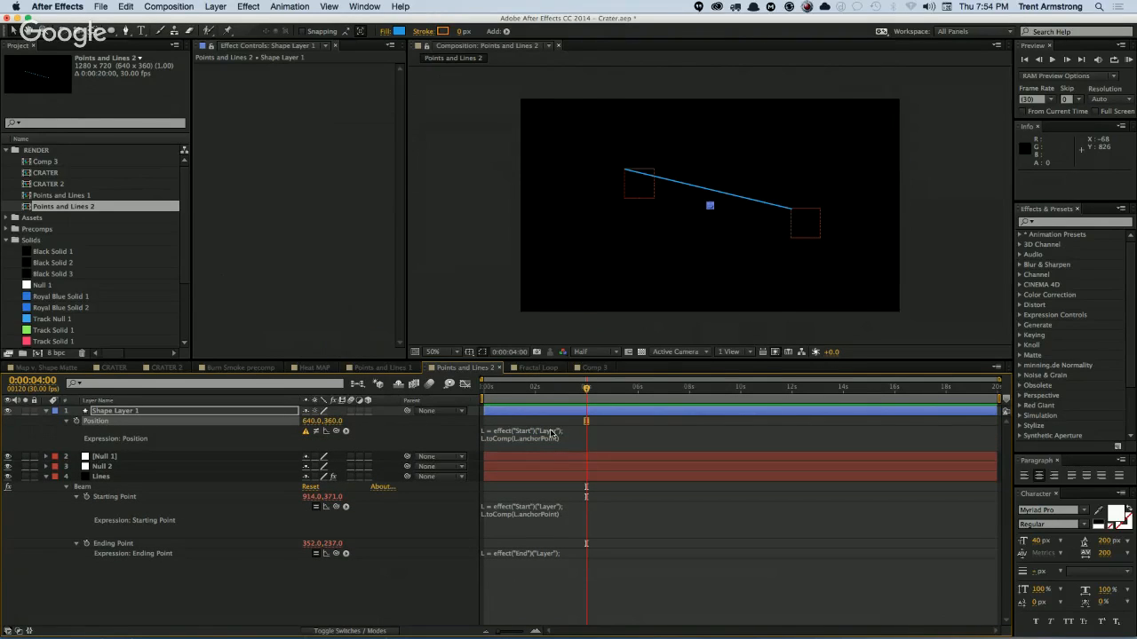
click(513, 436)
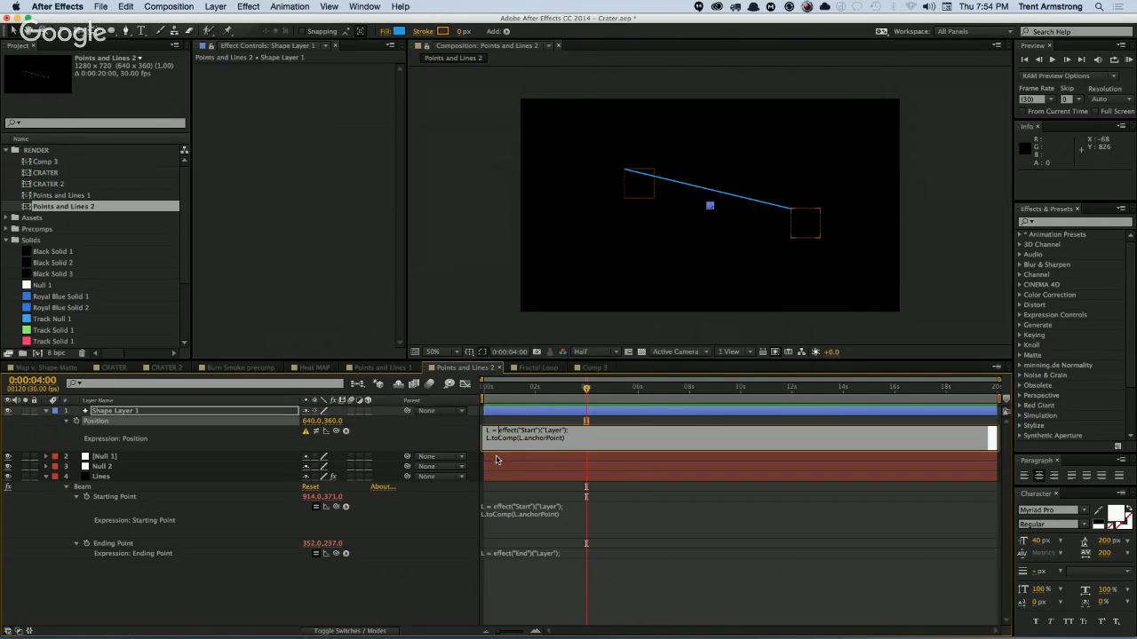
drag(565, 430, 500, 431)
drag(335, 432, 211, 460)
key(KP_Enter)
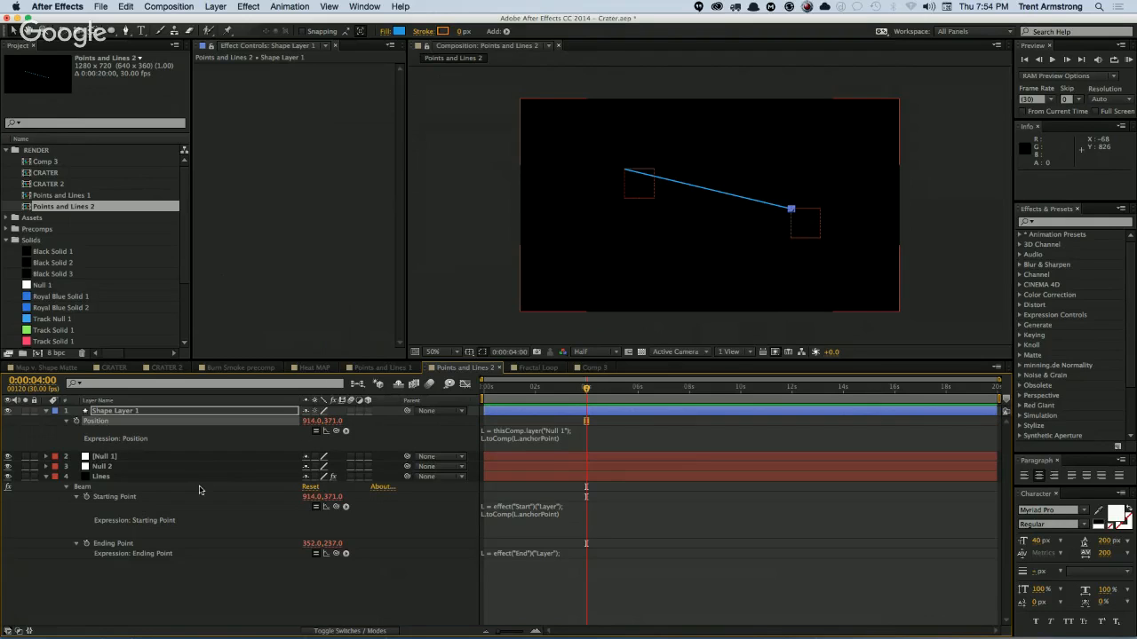
Step: Examine the Lines layer's Start and End controls, the Layer Control entry among the Expression Controls effects, and the layers assignable to Start
click(140, 478)
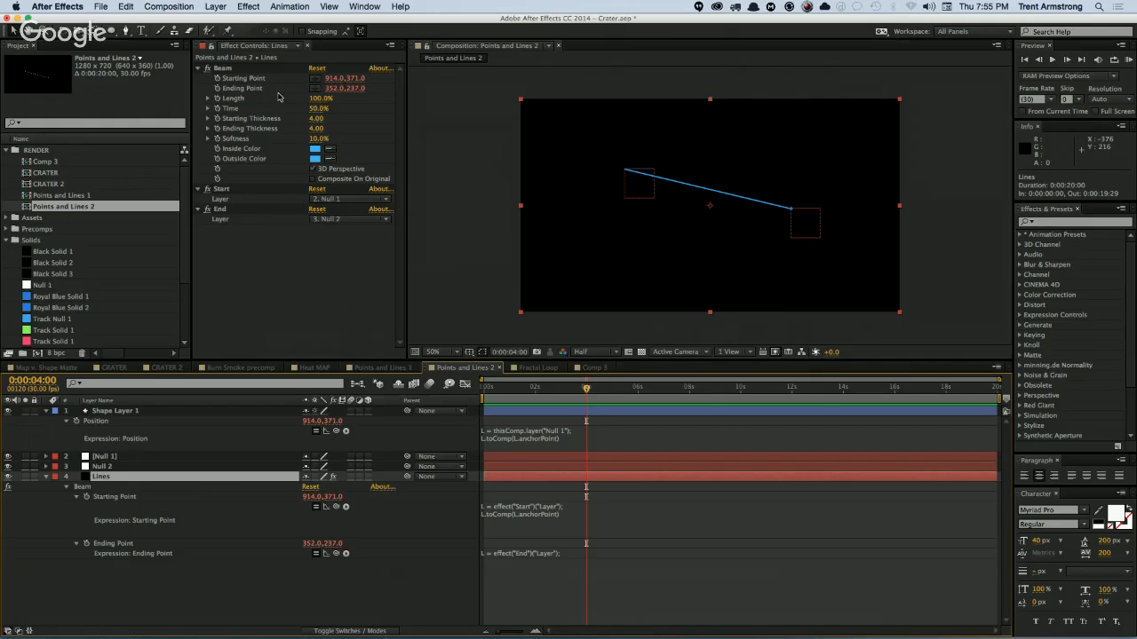
click(222, 189)
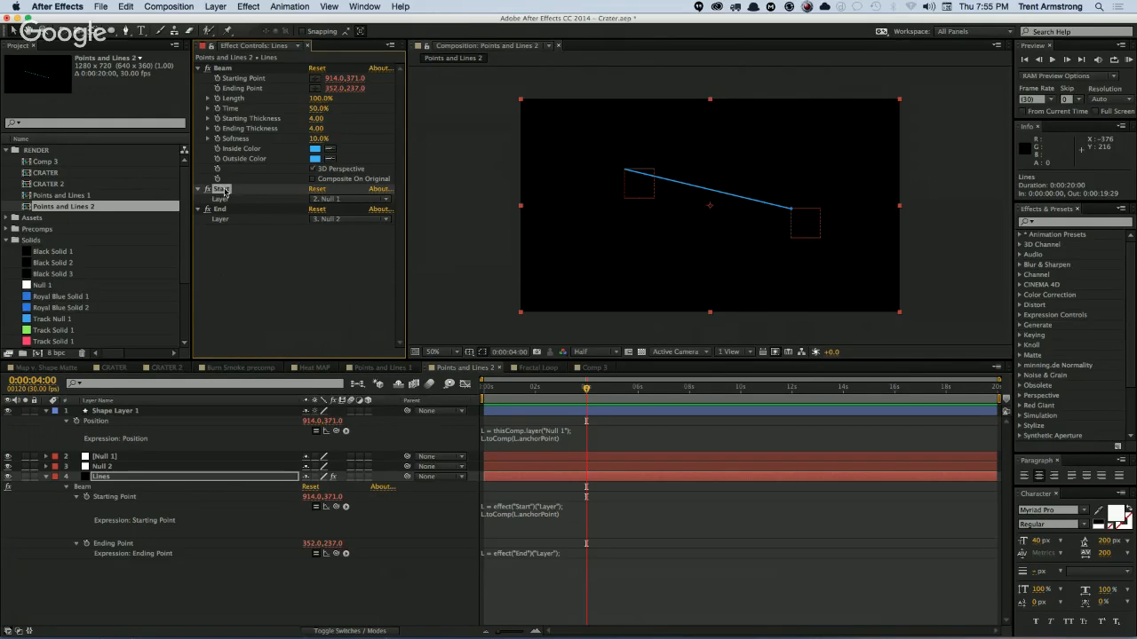
click(254, 8)
mouse_move(295, 140)
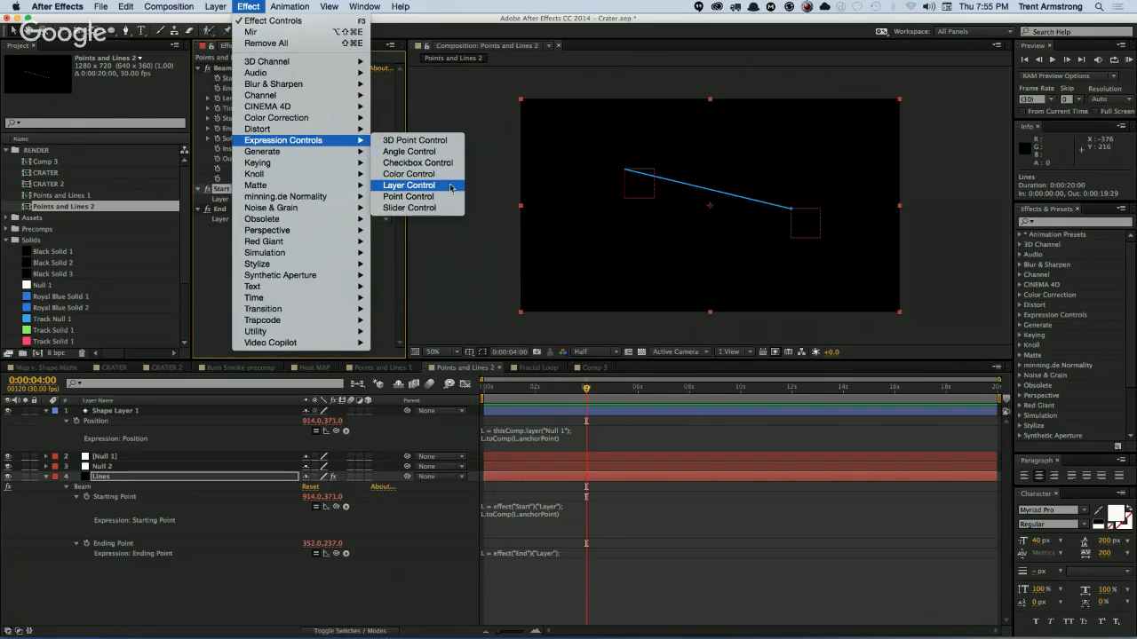
click(206, 271)
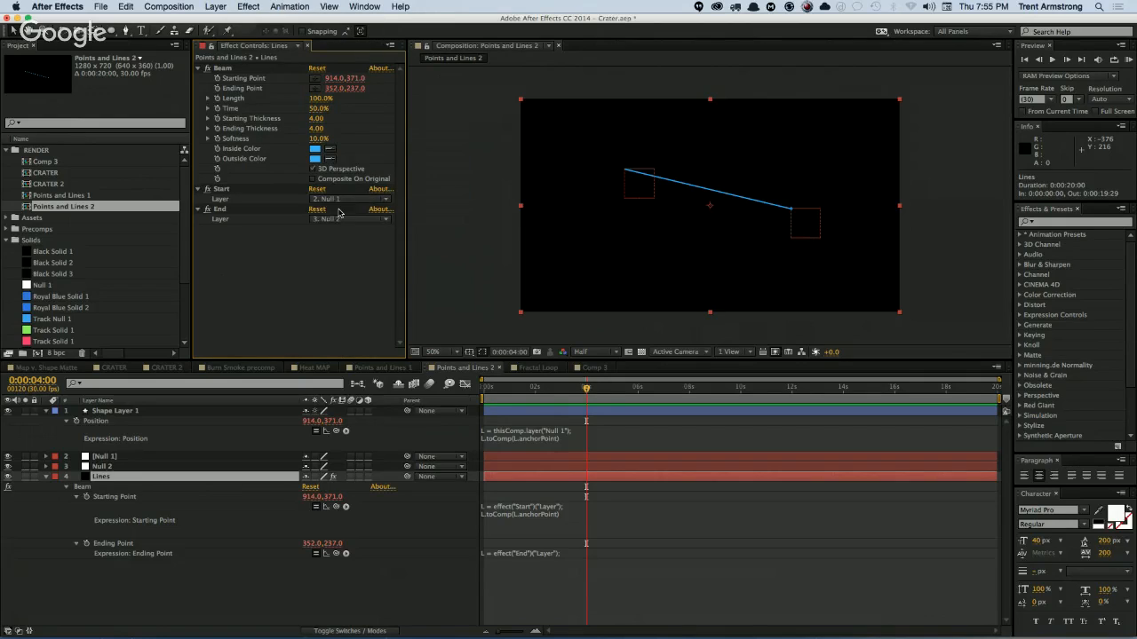
click(351, 202)
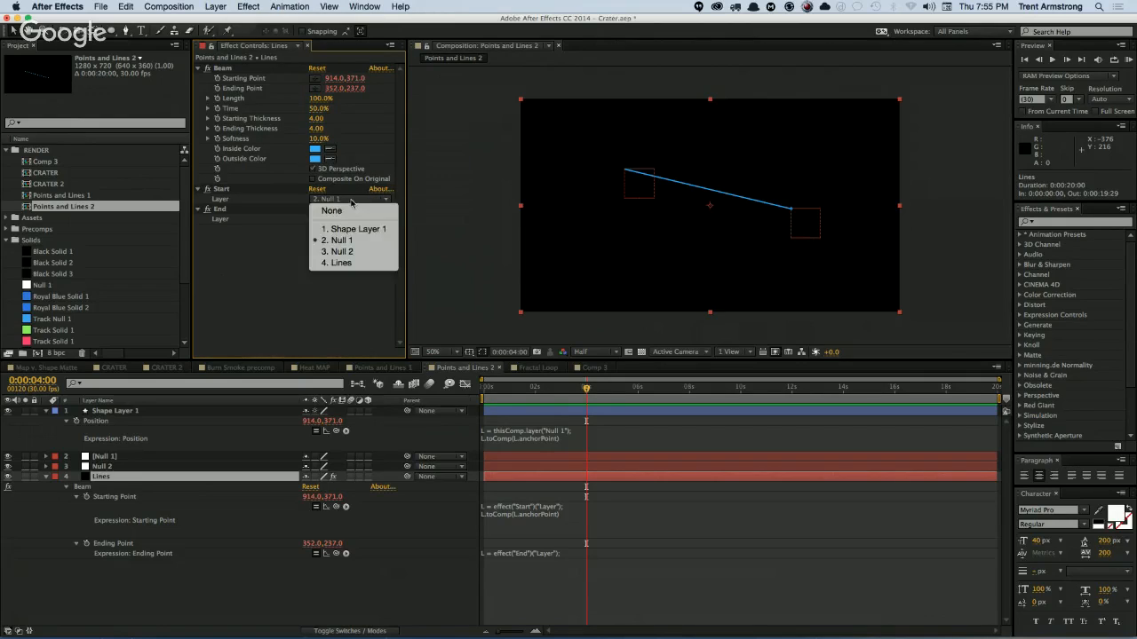
click(349, 253)
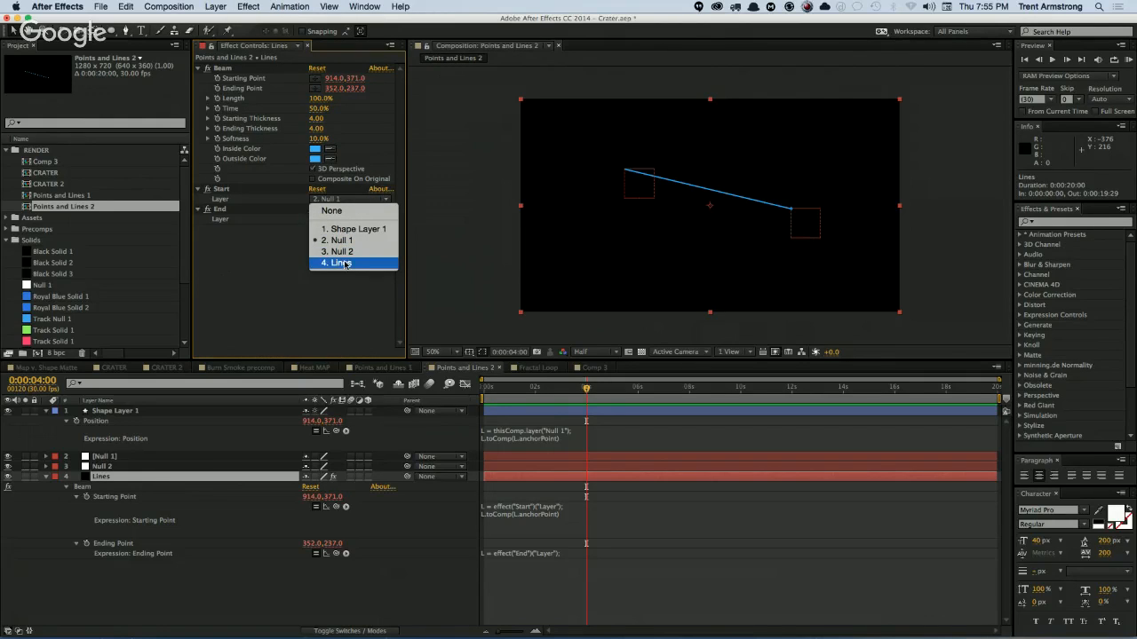
click(259, 193)
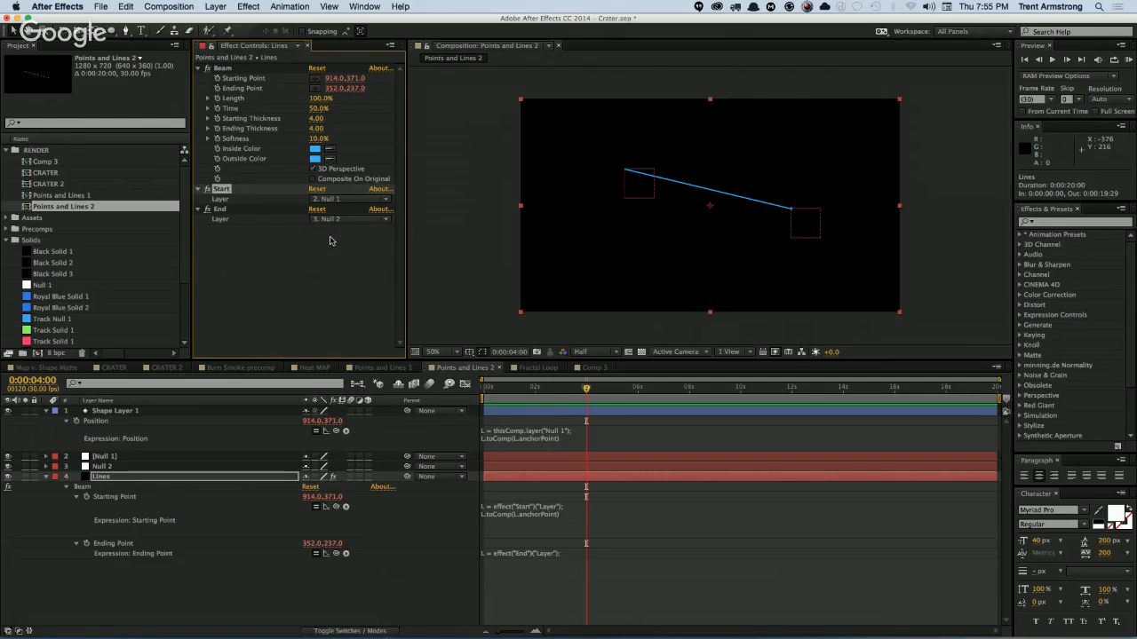
Step: Duplicate Null 1 and Null 2 together and place both copies below the originals, above the Lines layer
click(133, 457)
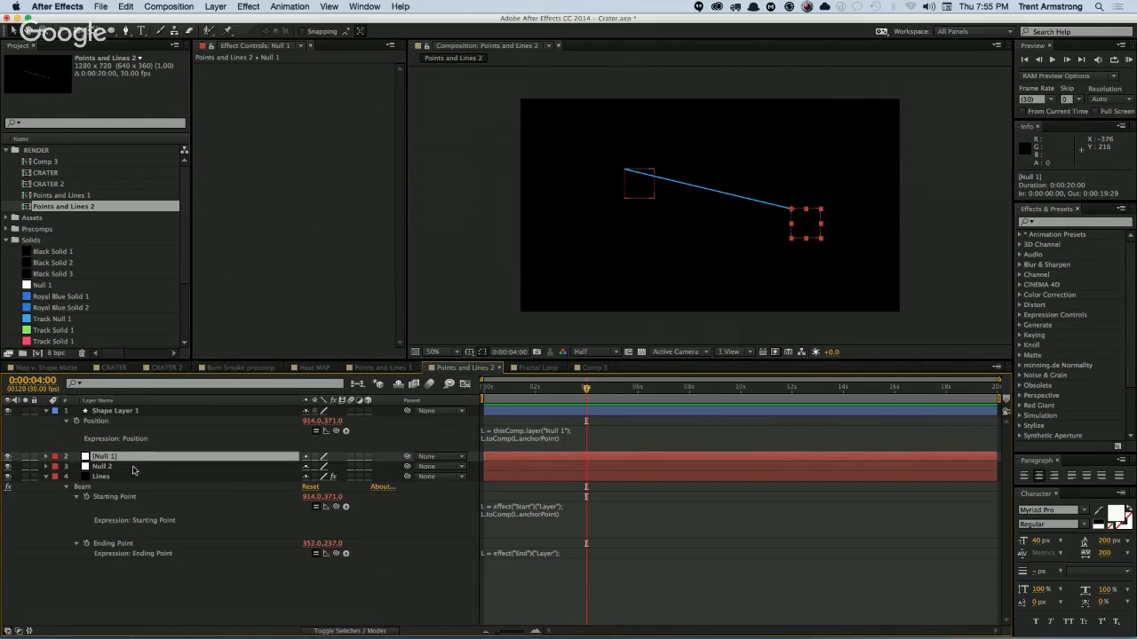
shift+click(132, 467)
key(ctrl+d)
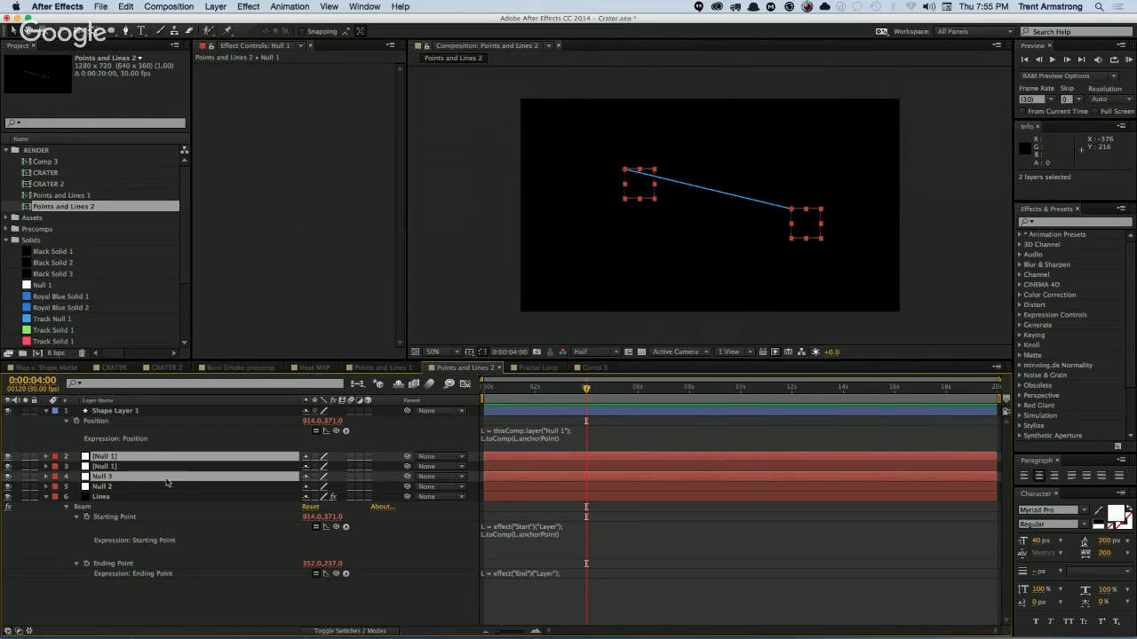
drag(138, 480, 137, 493)
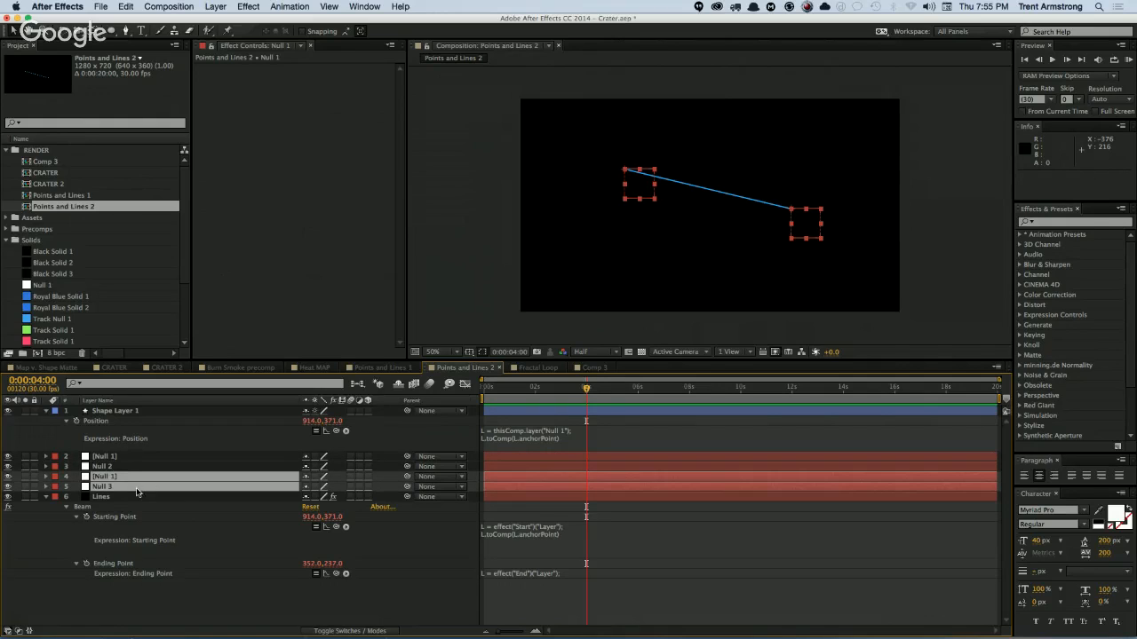
Step: Rename the duplicate of Null 1 as Null 4
click(123, 480)
key(Return)
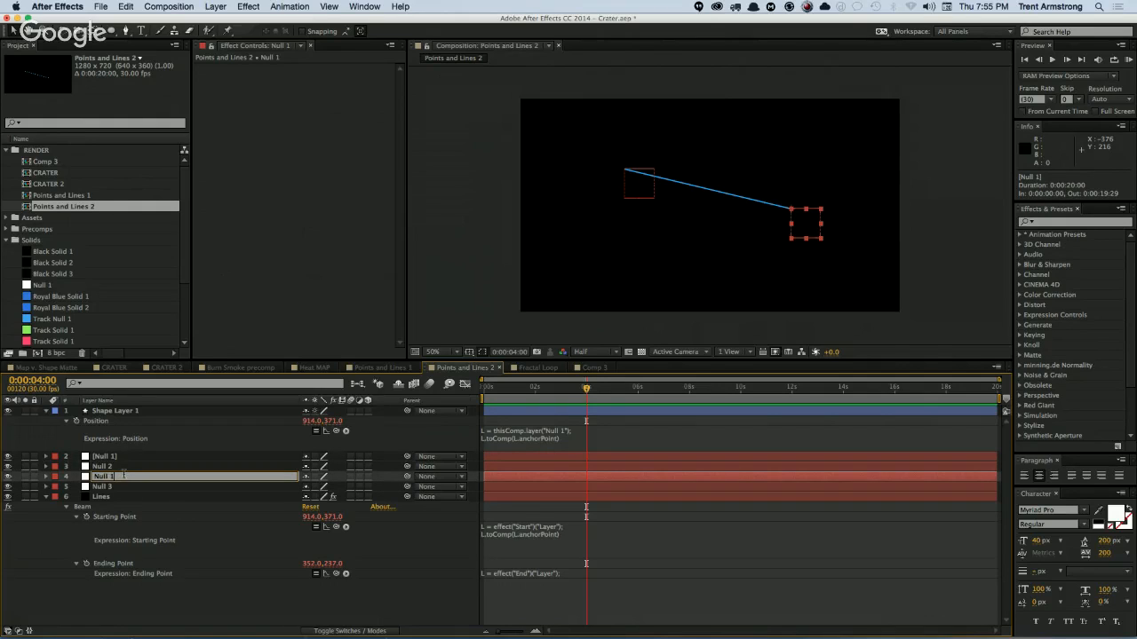
text(Null 4)
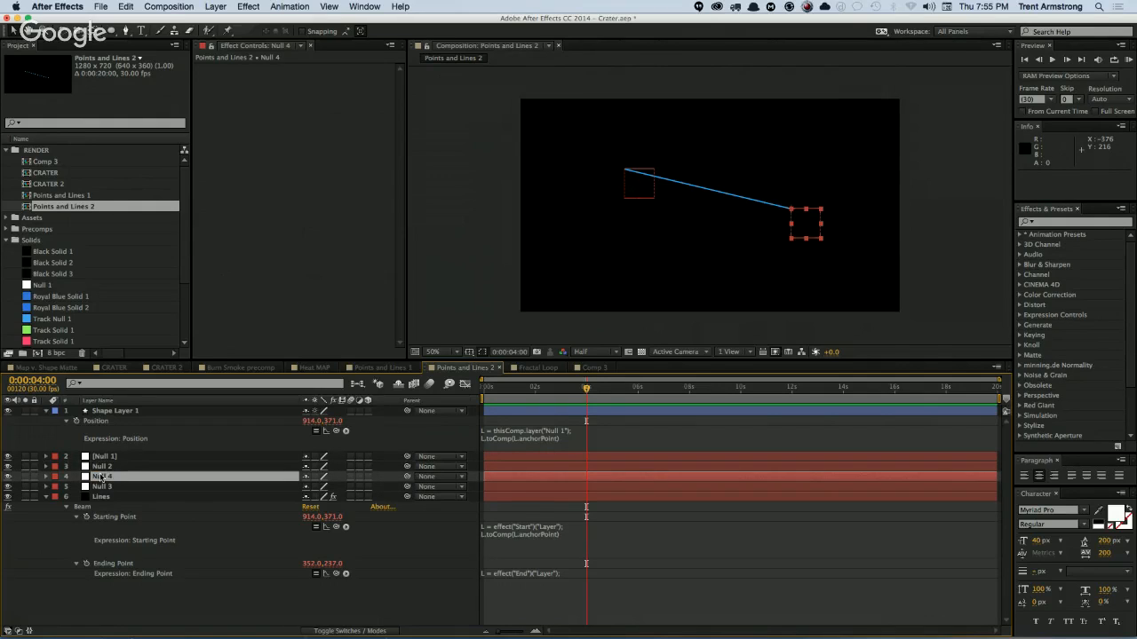
Step: Duplicate the Lines layer and assign Null 3 as the copy's Start layer and Null 4 as its End layer
click(100, 496)
key(super+d)
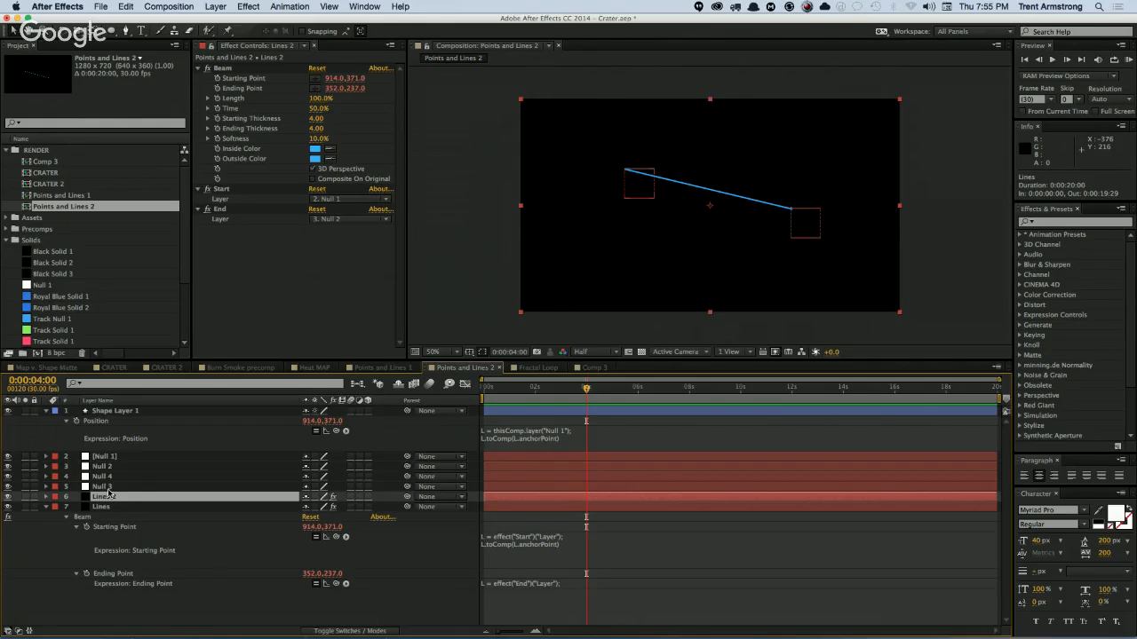
drag(103, 499, 104, 503)
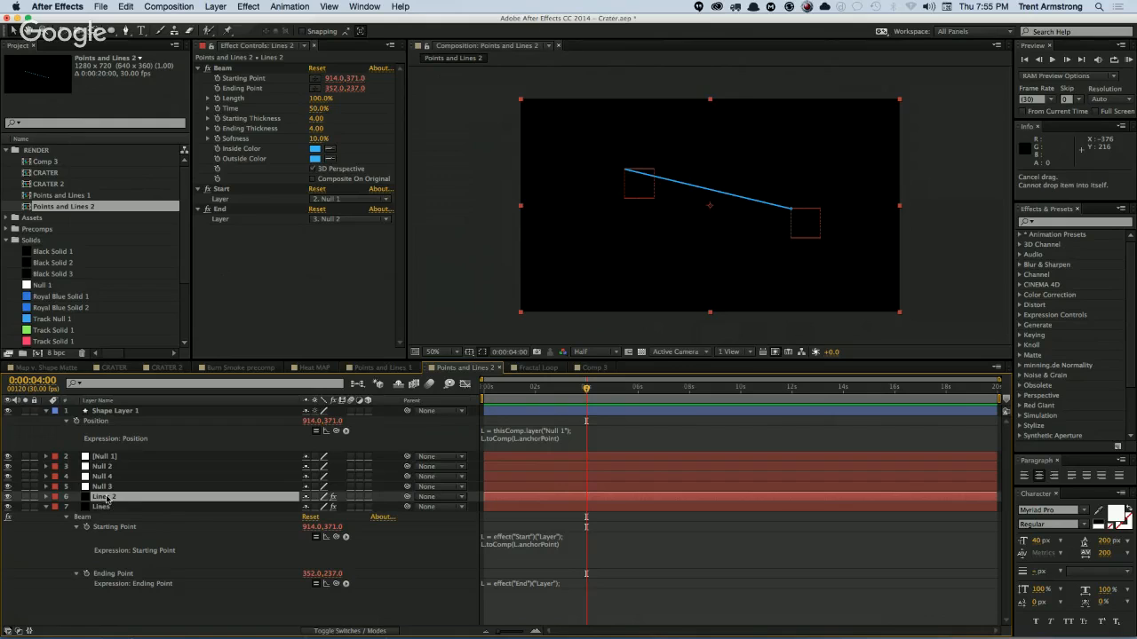
click(349, 199)
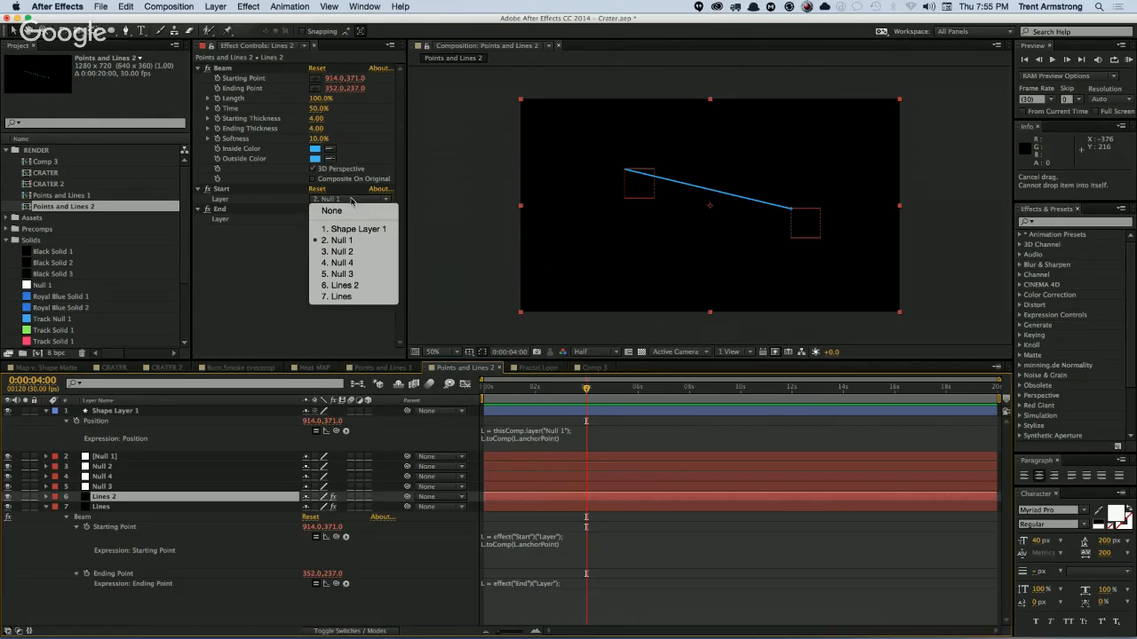
click(359, 274)
click(353, 218)
click(353, 266)
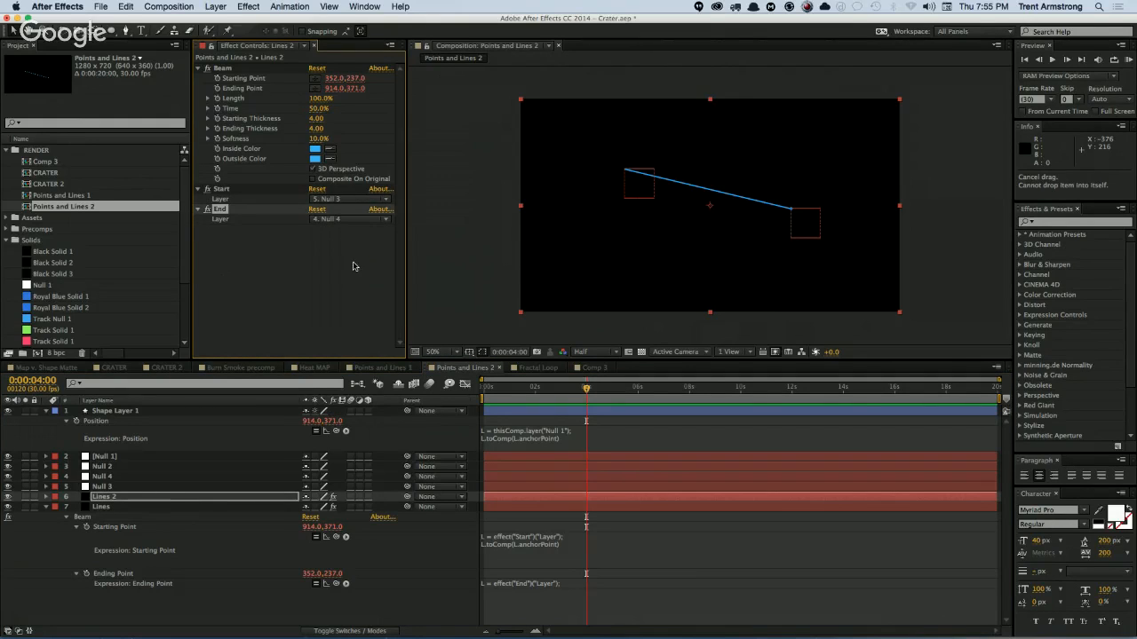
Step: Move Null 3 and Null 4 together in the composition to about 162, 347 and 724, 481
click(115, 478)
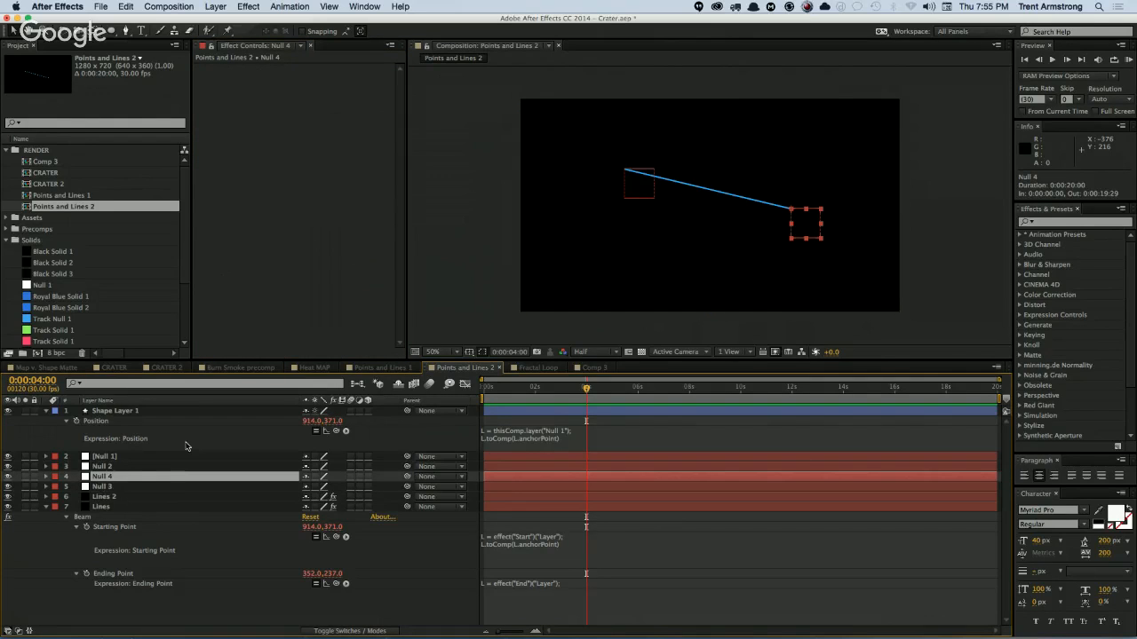
shift+click(169, 486)
drag(649, 210, 614, 250)
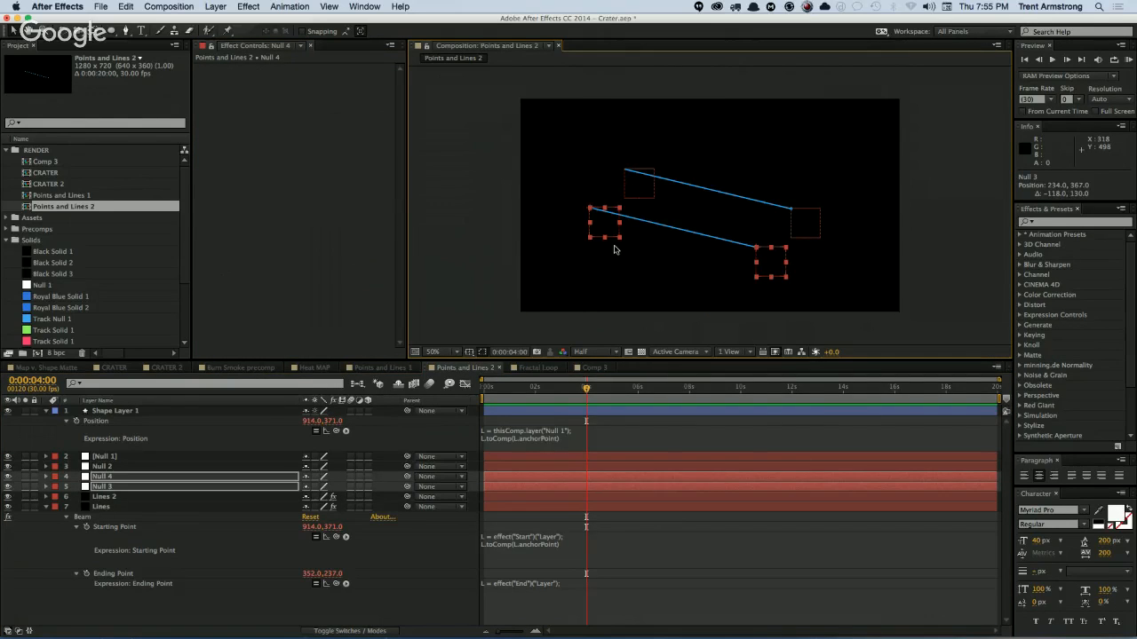
mouse_move(777, 269)
mouse_down()
mouse_move(785, 193)
mouse_move(755, 262)
mouse_up()
double_click(723, 285)
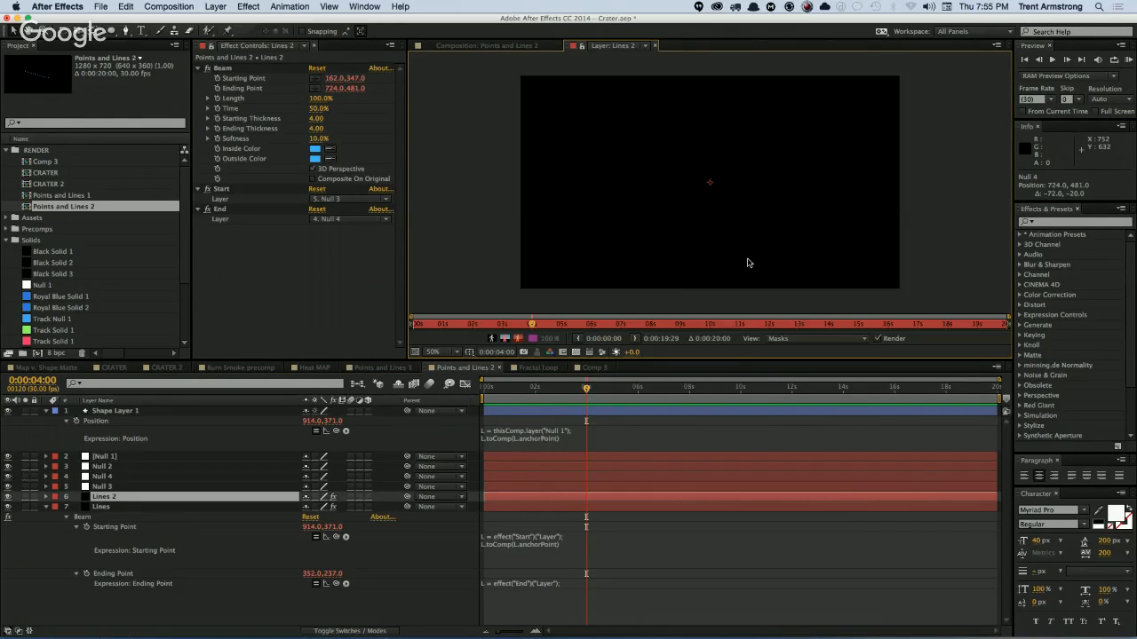
key(super+w)
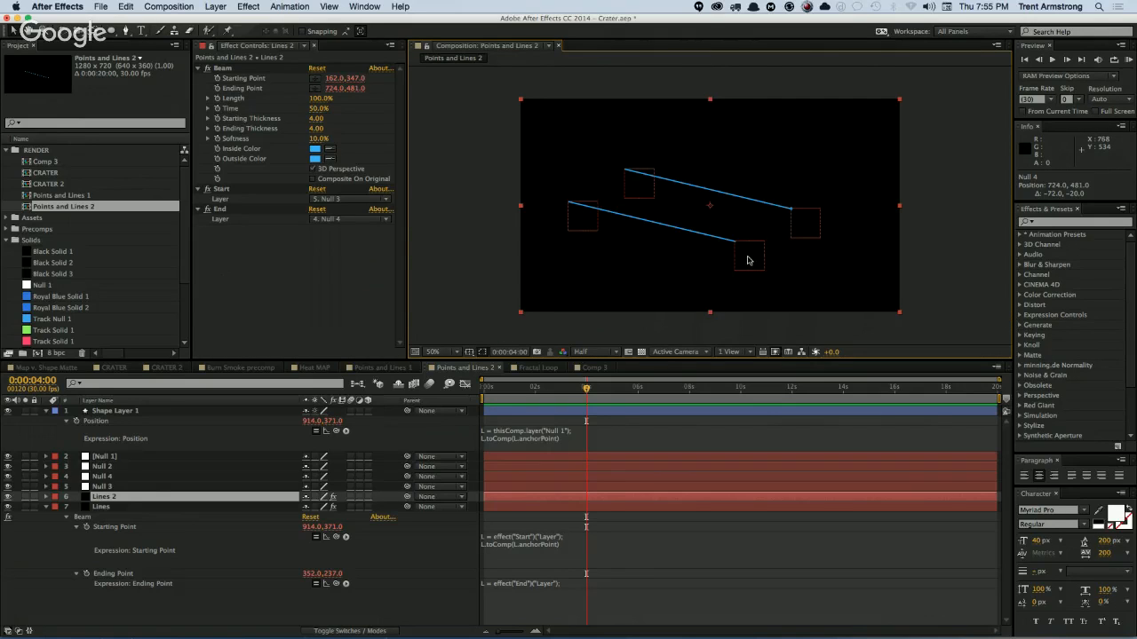
Step: Move Null 3 alone to about 550, 115 so the second line crosses the first, and select Lines 2
click(142, 487)
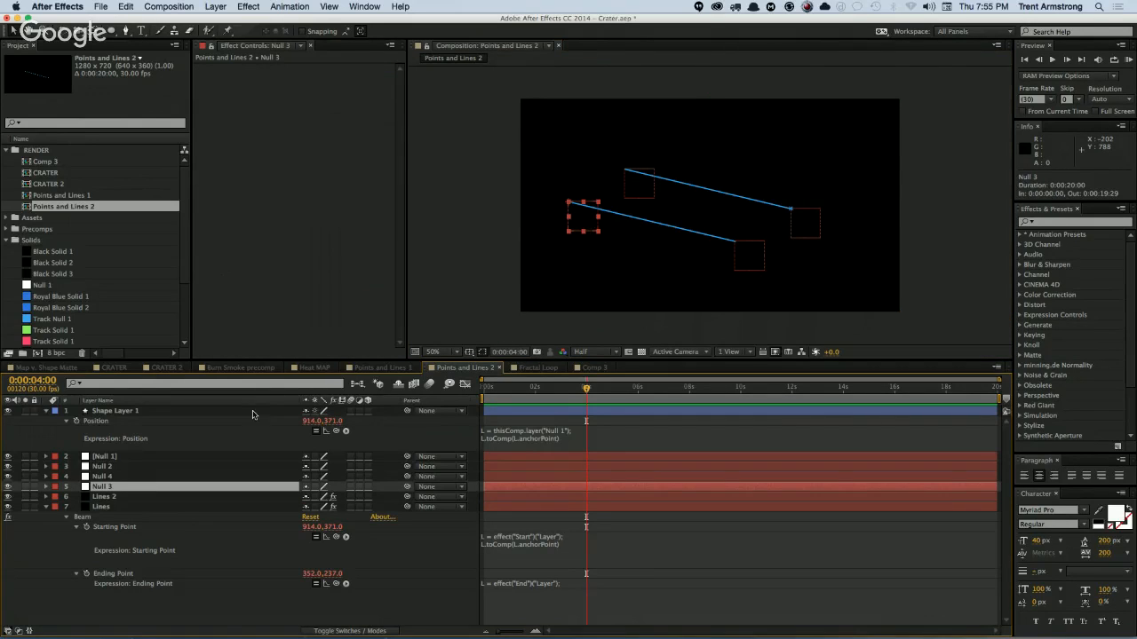
drag(588, 218, 699, 151)
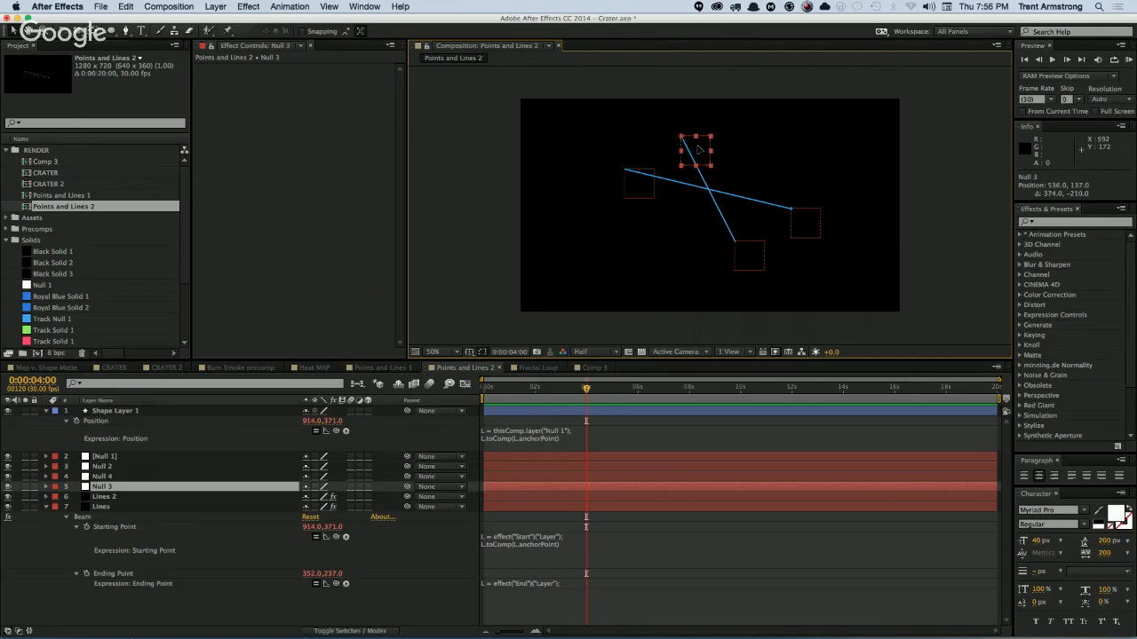
click(114, 497)
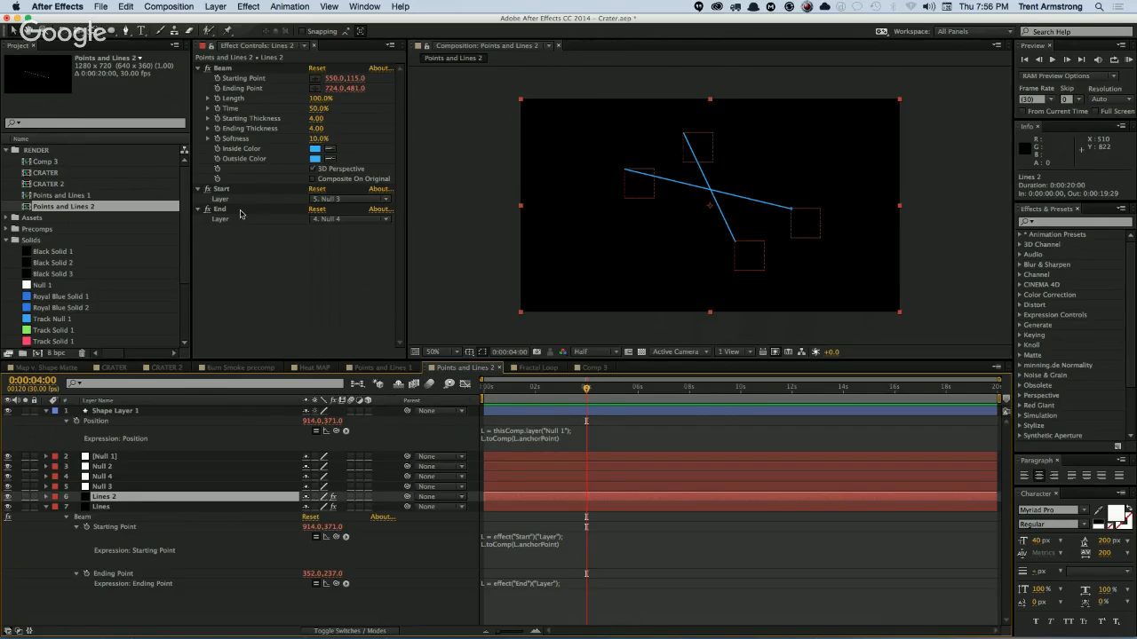
Step: Rename Shape Layer 1 as Node 1
click(119, 414)
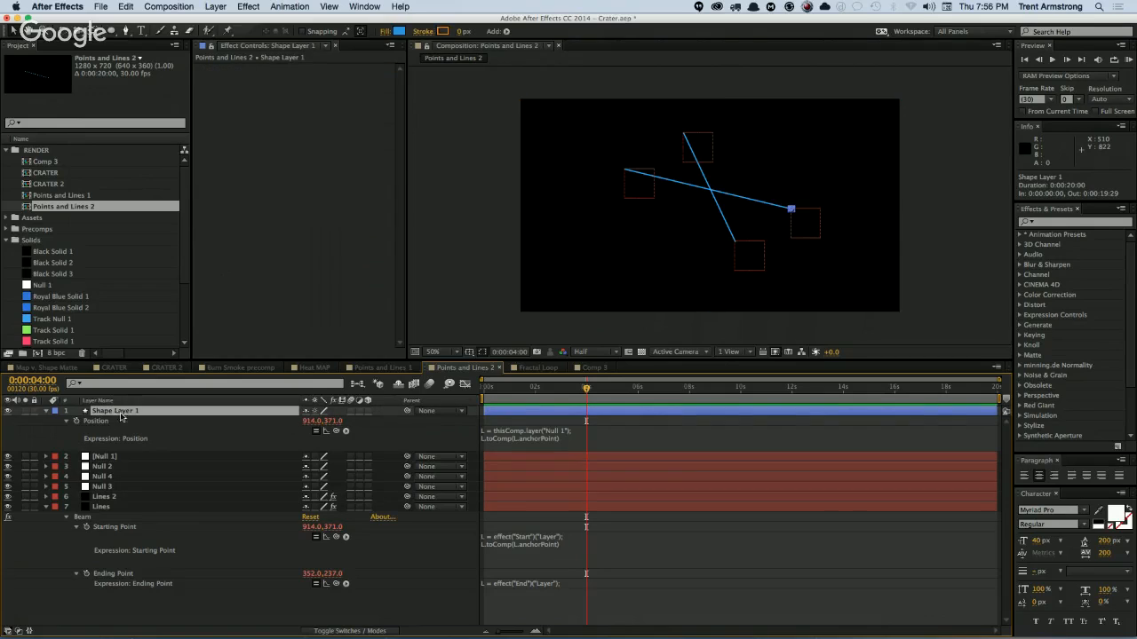
key(Return)
text(Disc)
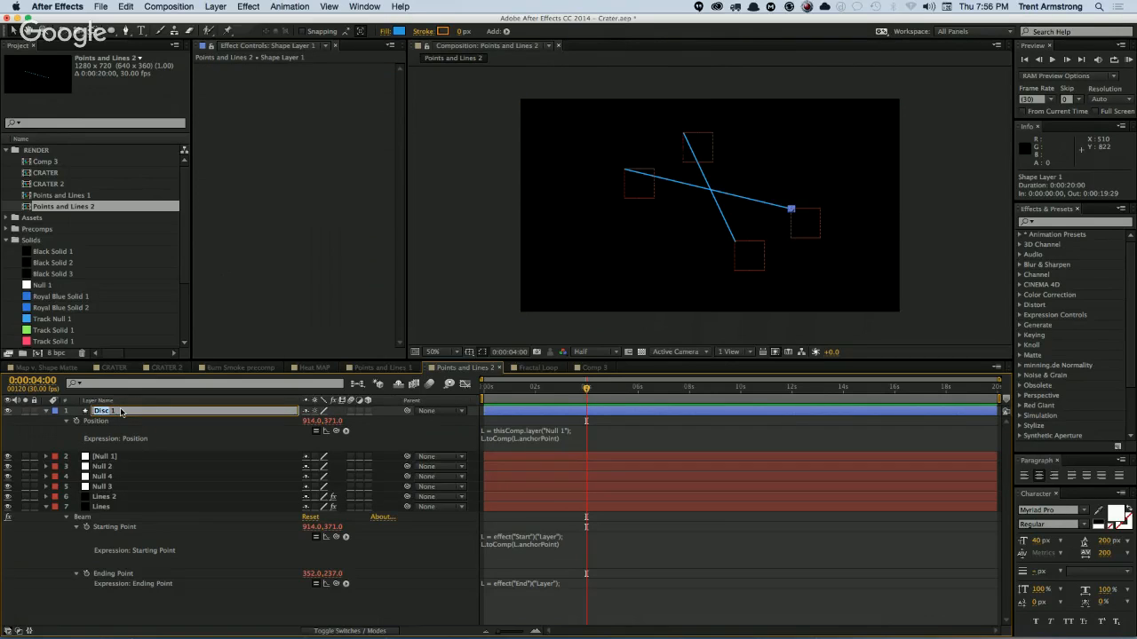
text(Nul)
key(Return)
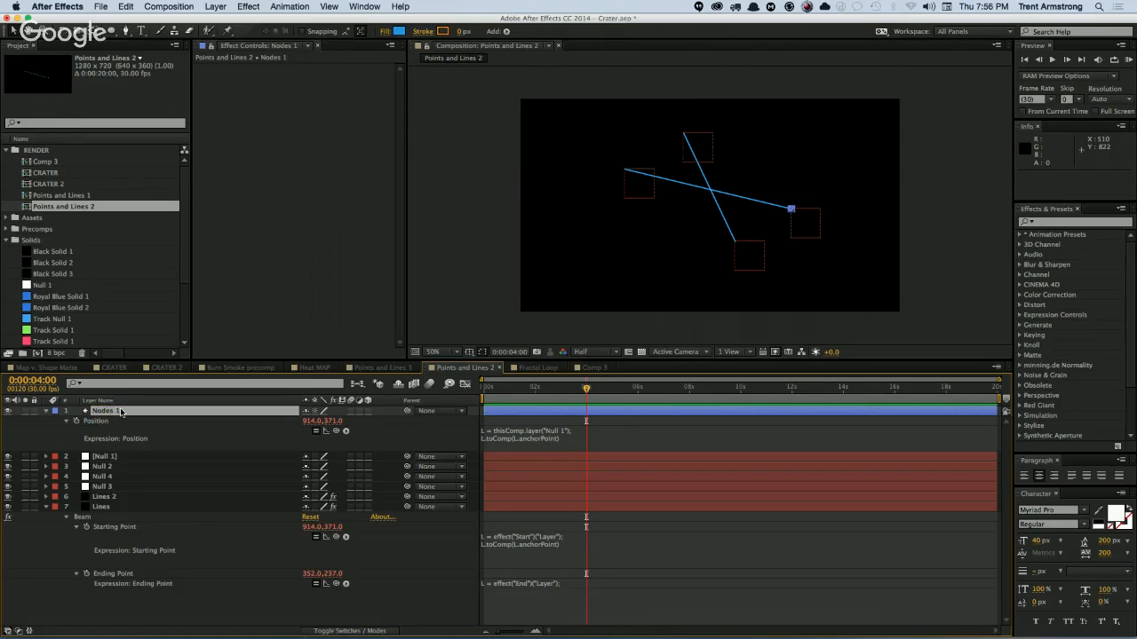
key(Return)
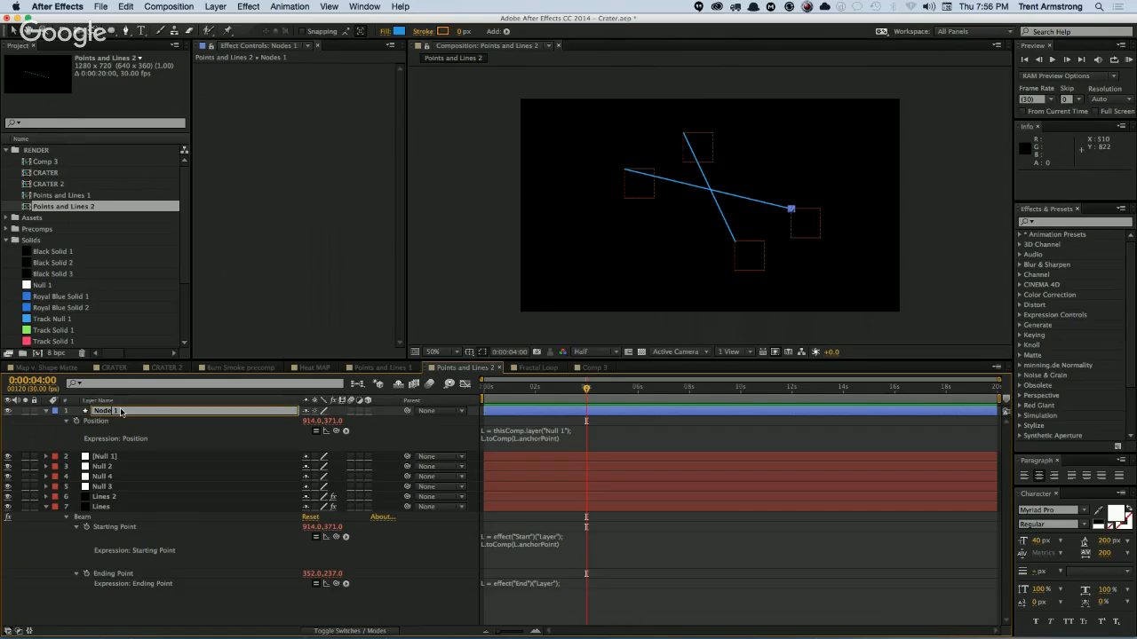
key(Return)
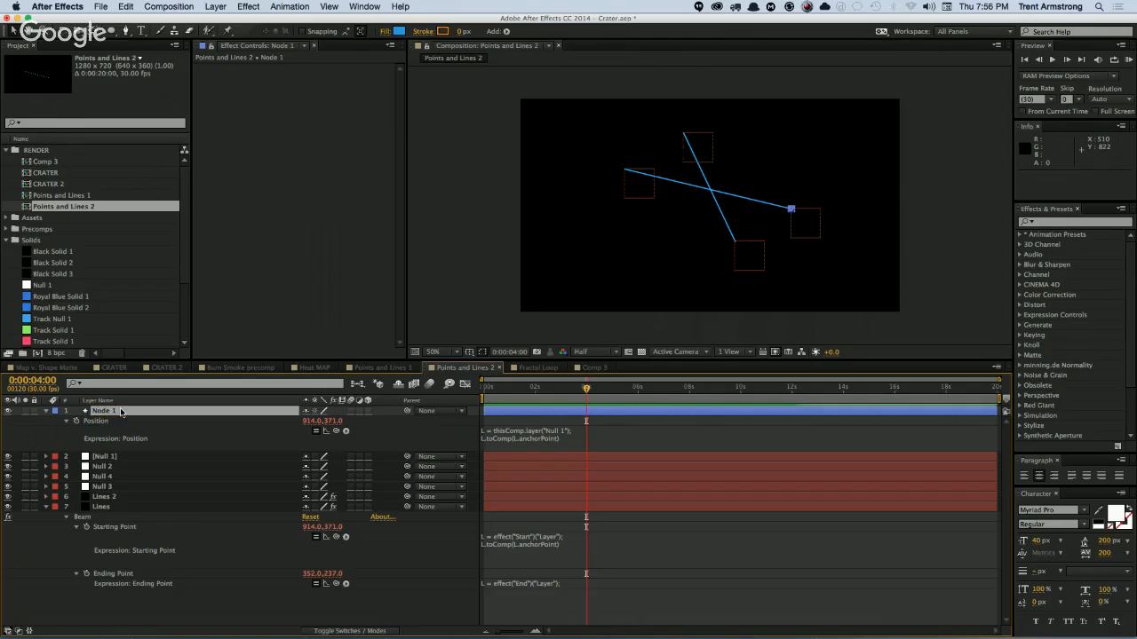
Step: Collapse the open properties of the Node 1 and Lines layers and leave only Node 1 selected
click(46, 412)
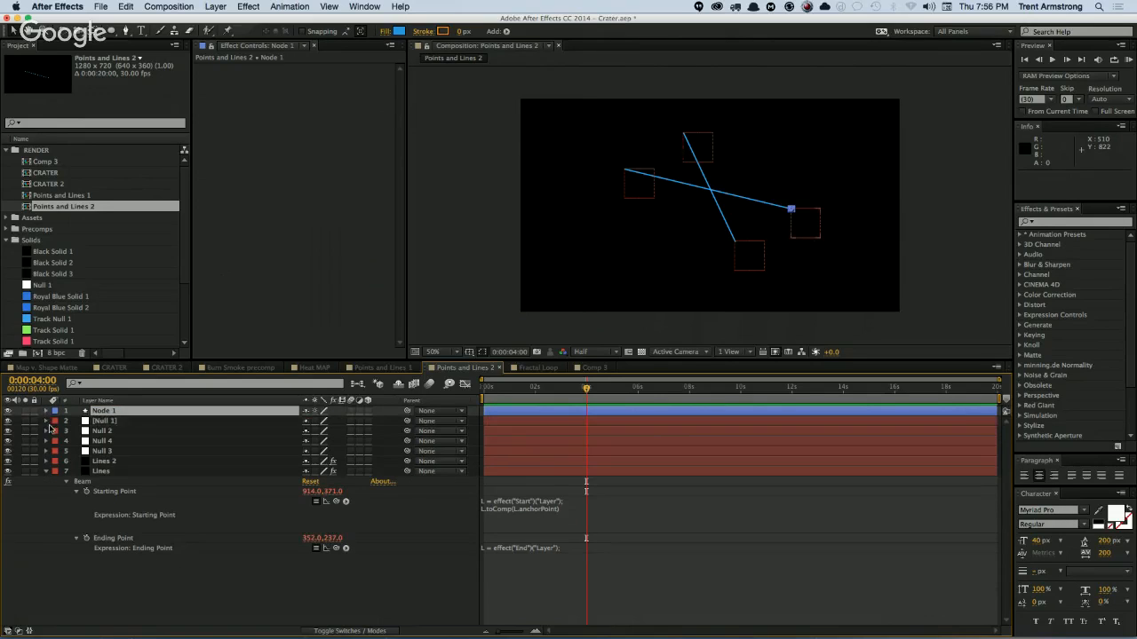
click(45, 471)
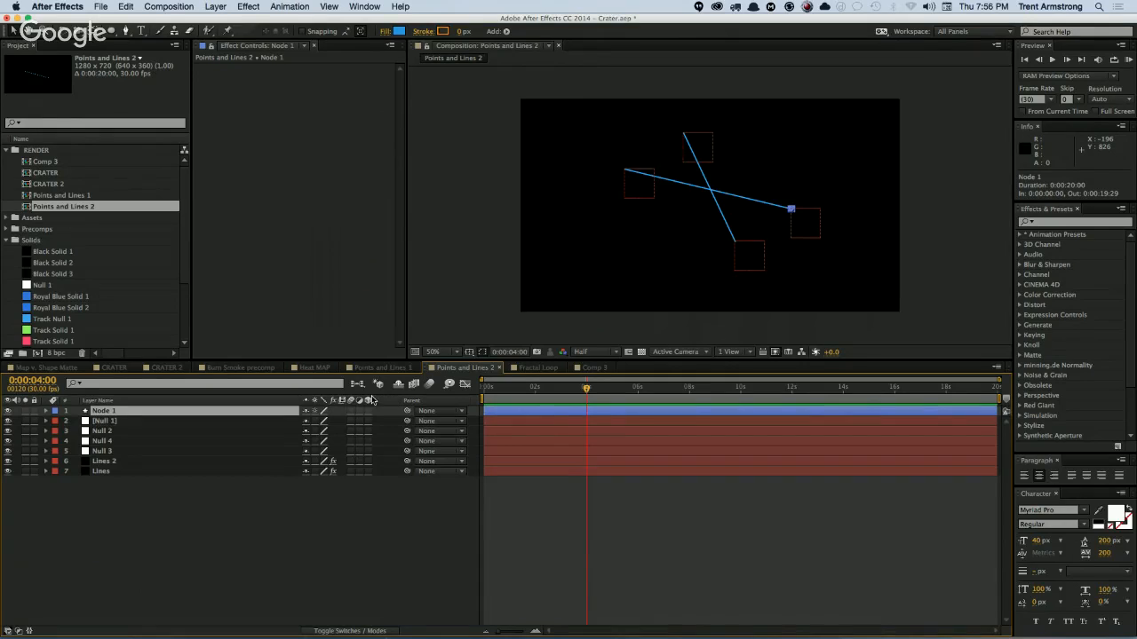
click(313, 500)
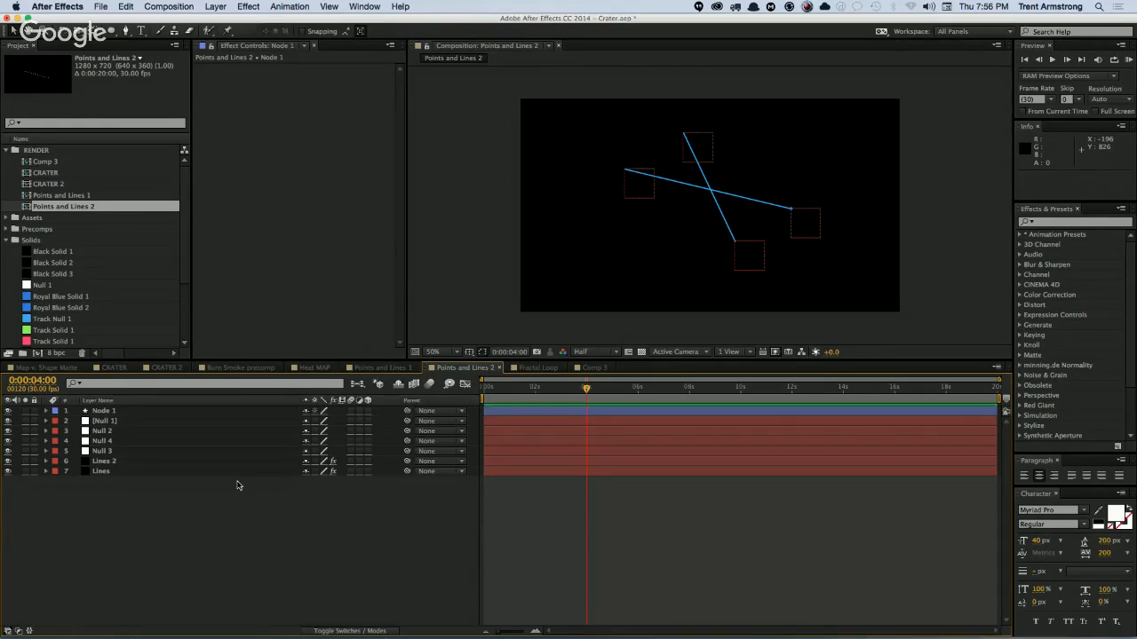
click(108, 412)
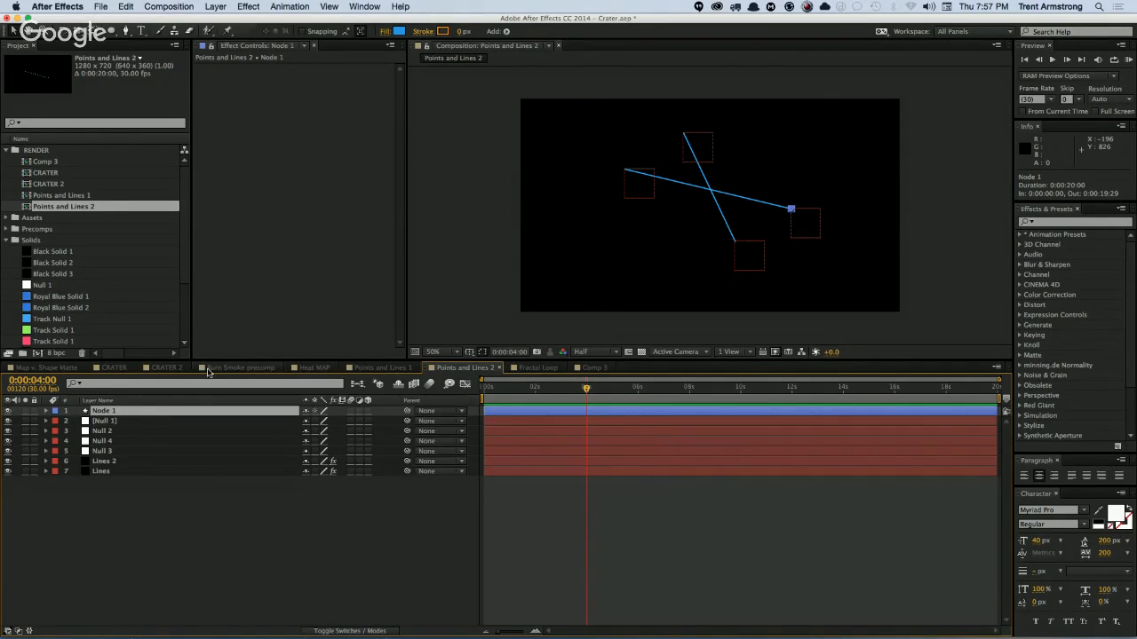
Step: Copy the Start layer control from Lines 2 onto Node 1
click(115, 423)
click(118, 432)
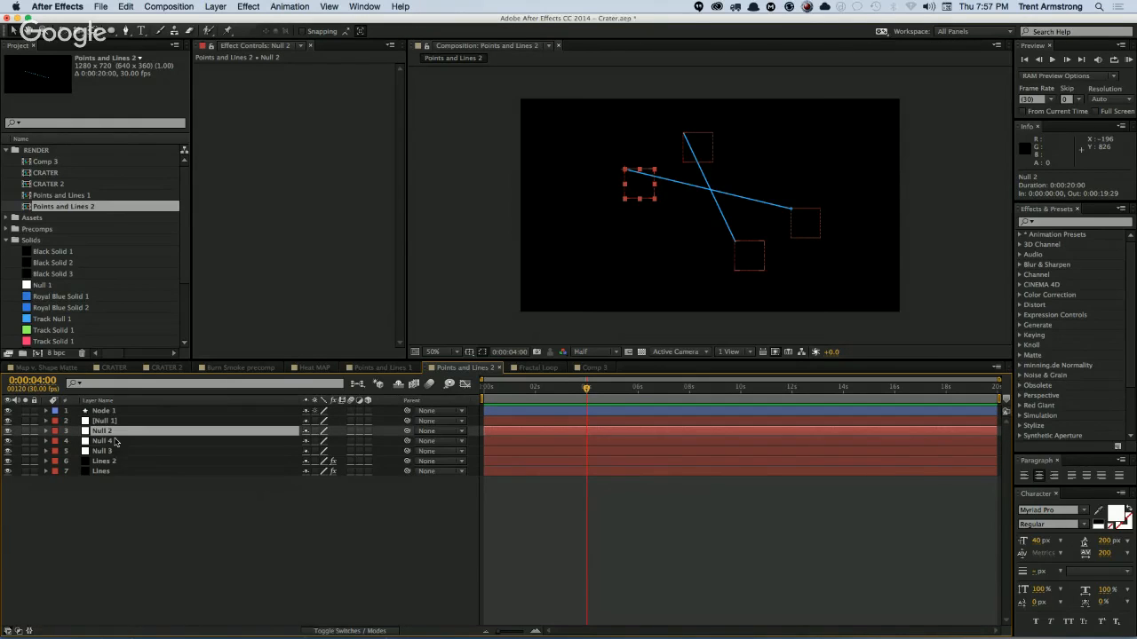
click(115, 462)
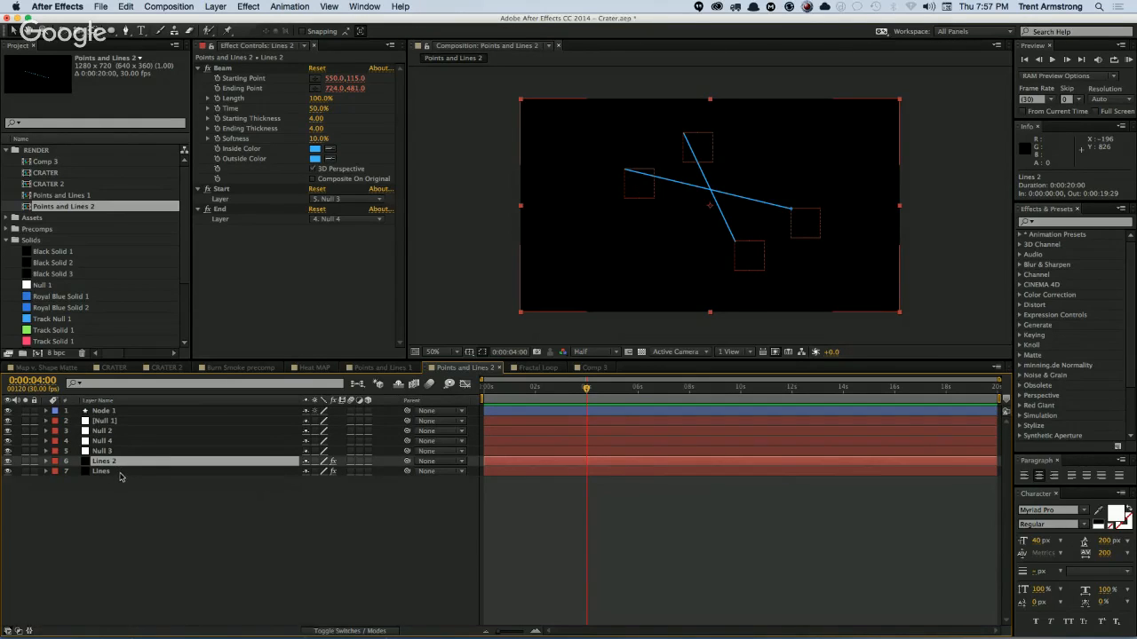
click(222, 190)
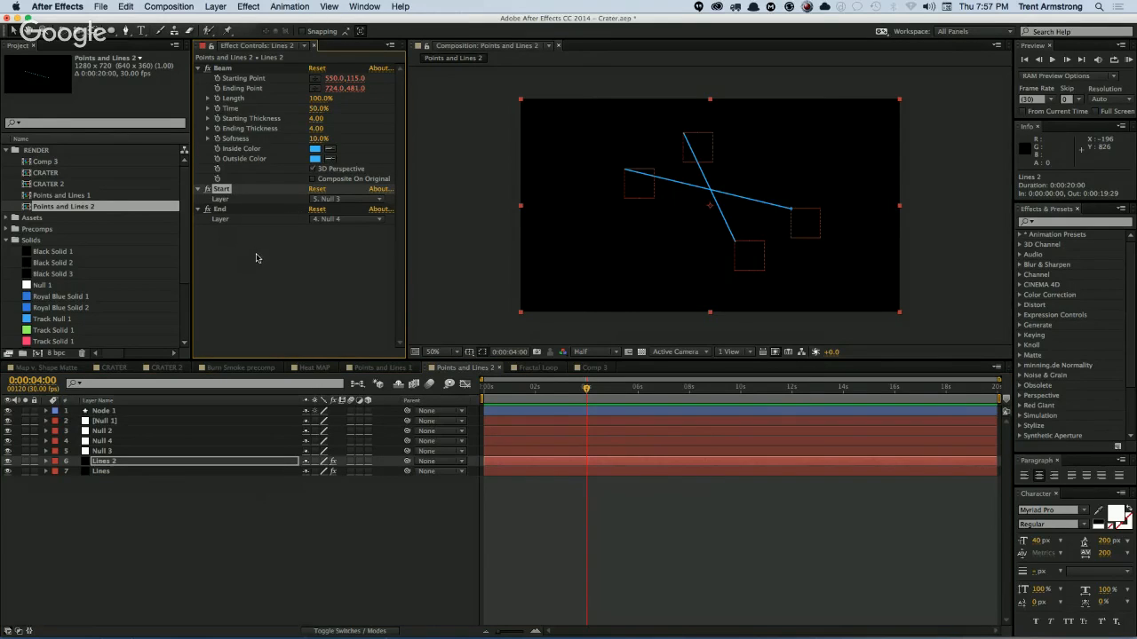
click(126, 413)
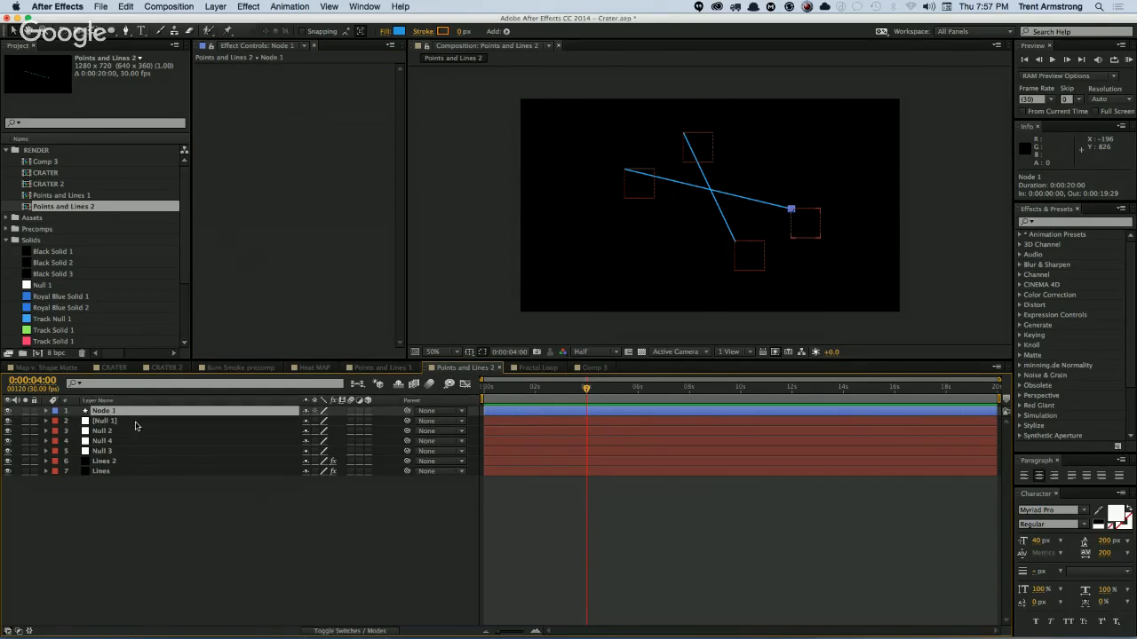
Step: Rename Node 1's pasted Start control as Layer for Position and choose Null 4 as its layer
click(228, 68)
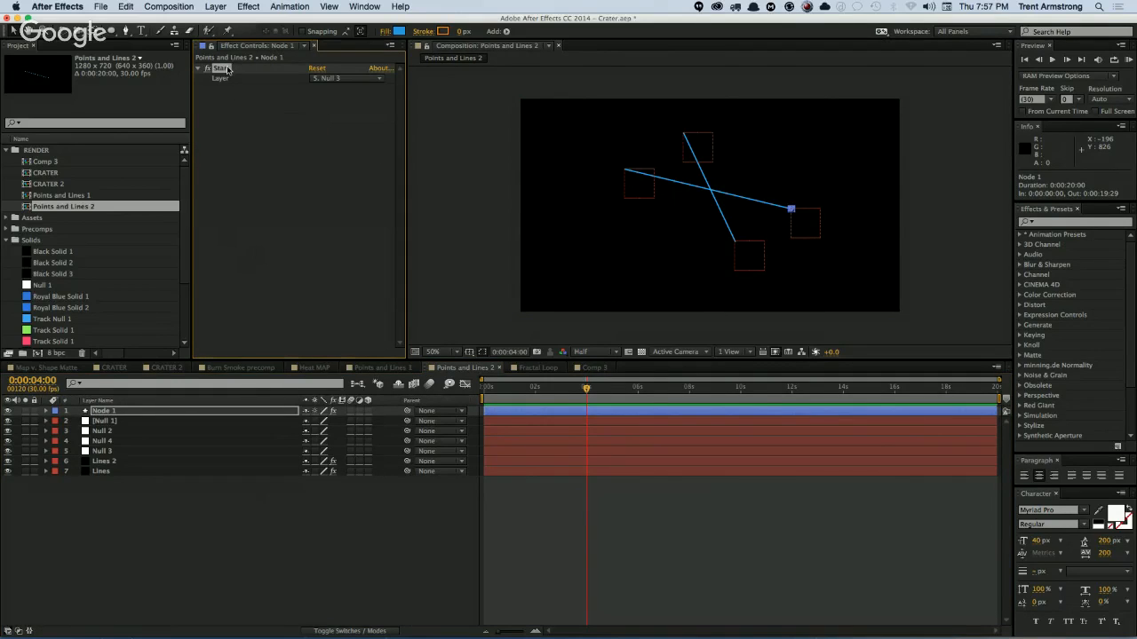
key(Return)
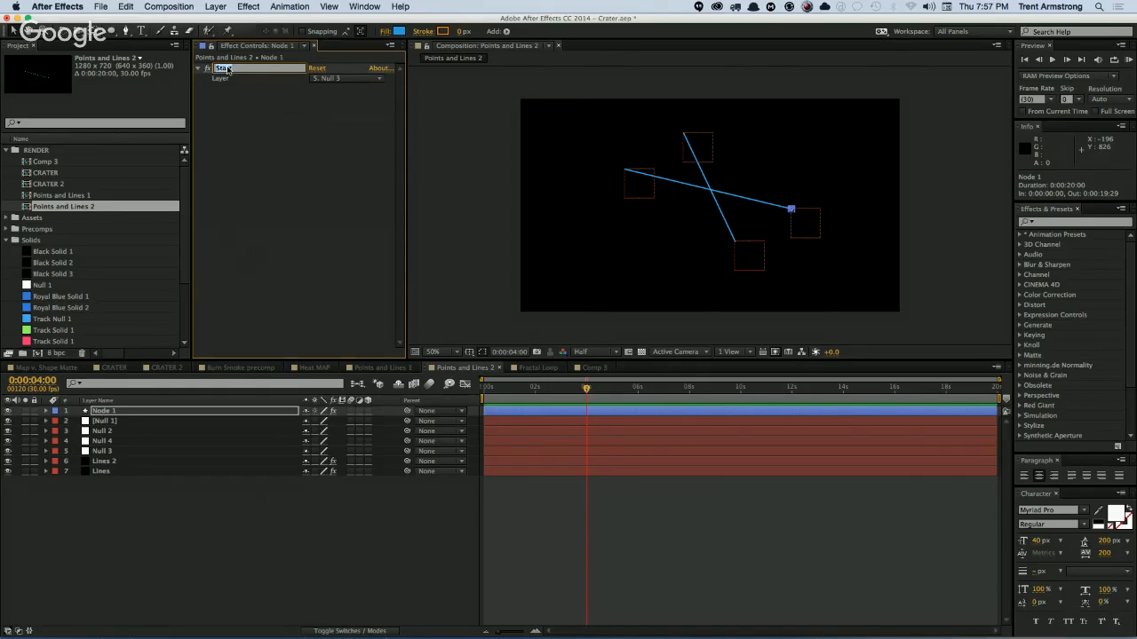
text(M)
key(Return)
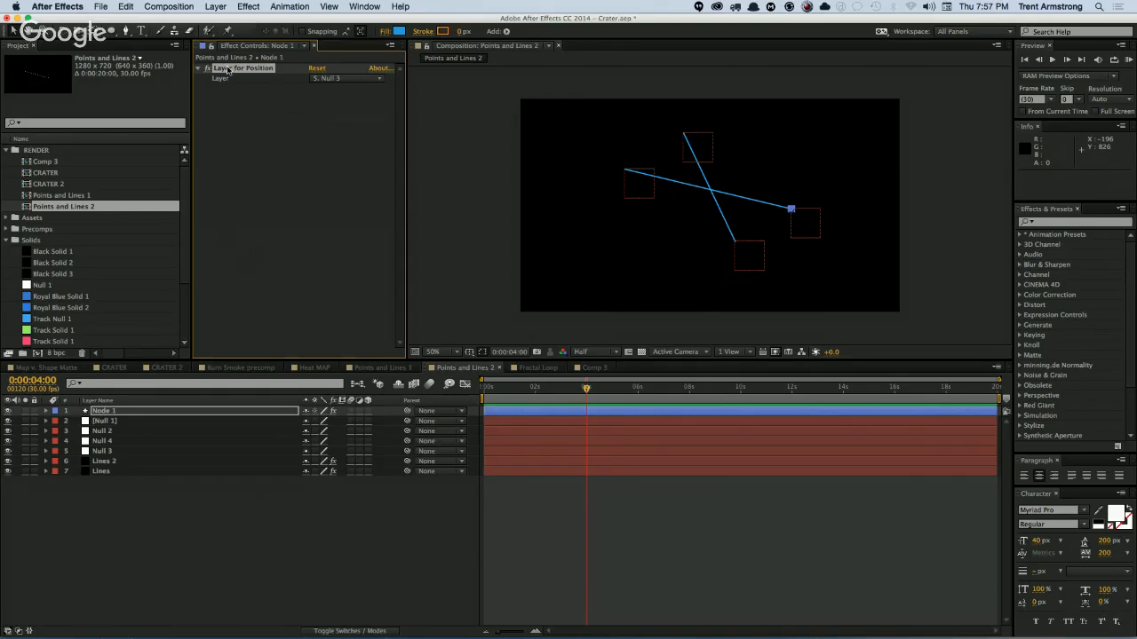
click(338, 79)
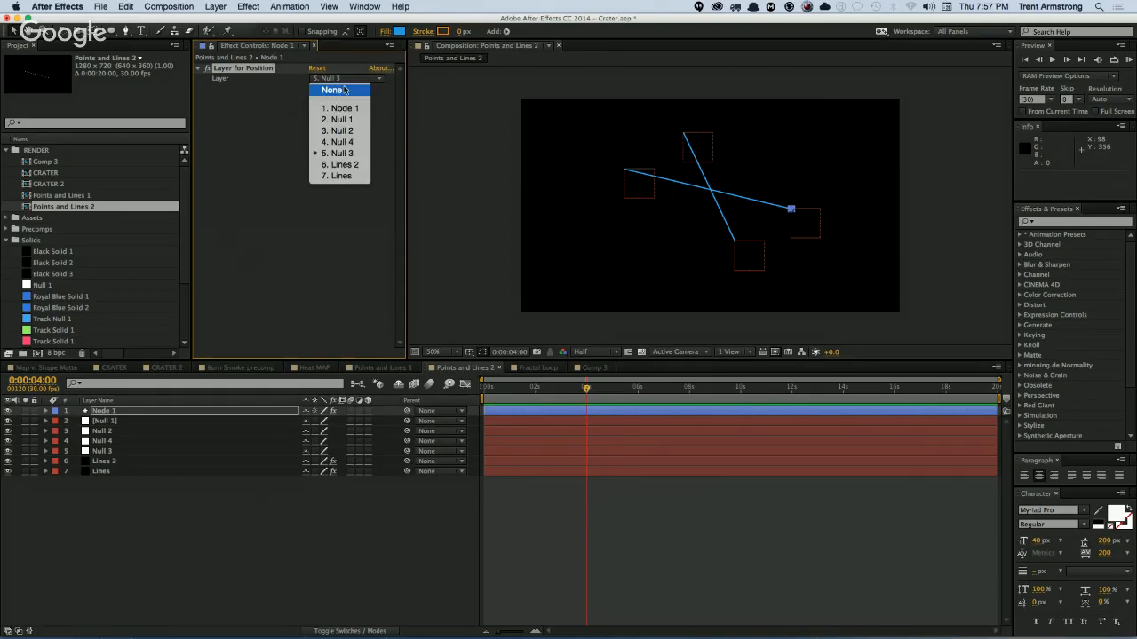
click(343, 142)
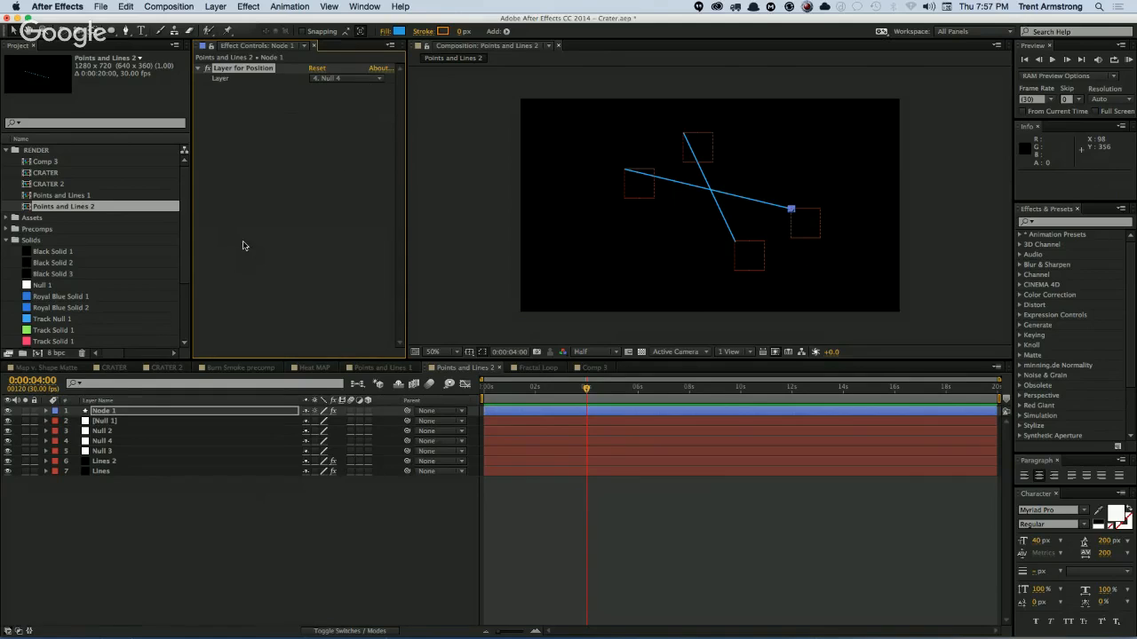
Step: Replace thisComp.layer("Null 1") in Node 1's Position expression with effect("Layer for Position")("Layer")
click(152, 413)
text(L = thisComp.layer("Null 1"); L.toComp(L.anchorPoint))
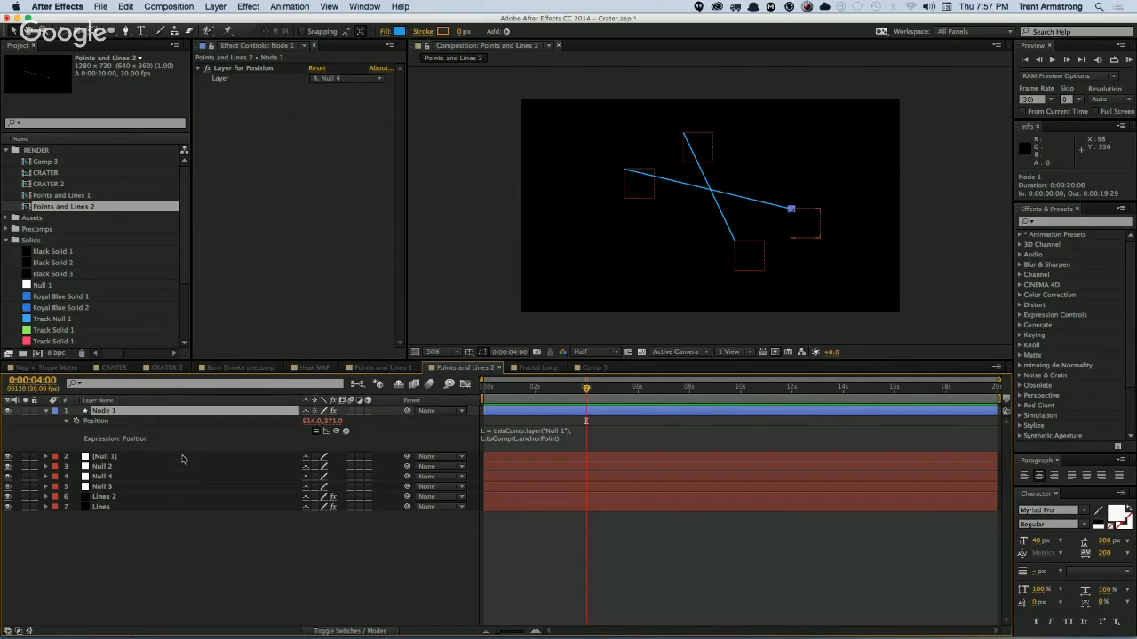
click(566, 433)
click(576, 446)
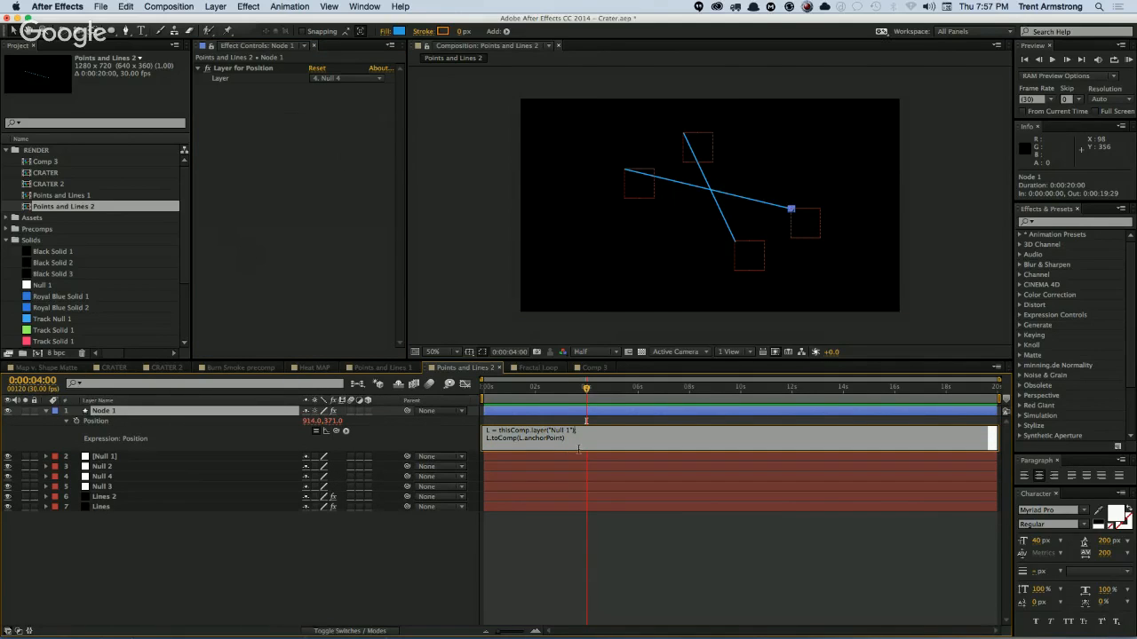
key(alt+shift+Left)
key(alt+shift+Left)
key(alt+shift+Left)
key(alt+shift+Left)
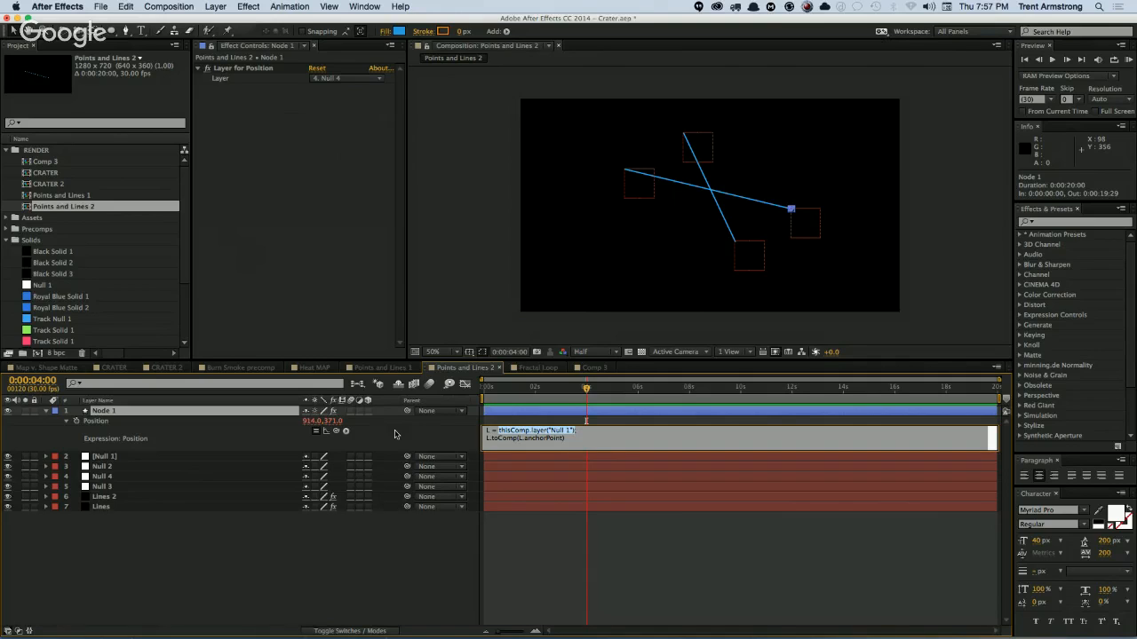
drag(280, 142, 236, 75)
click(241, 71)
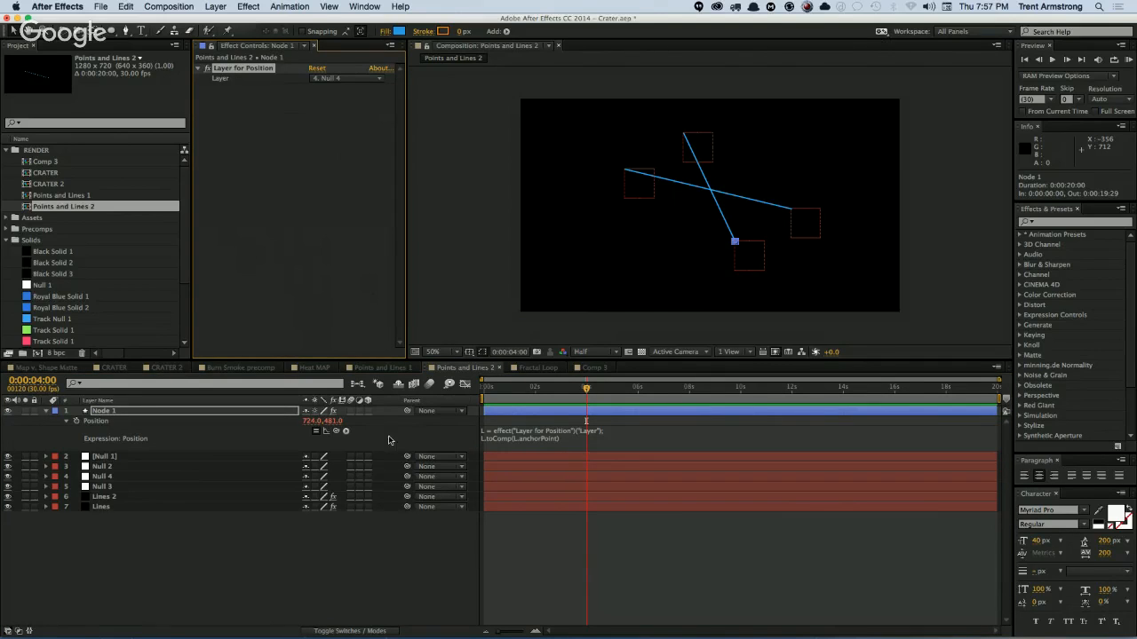
Step: Switch Node 1's Layer for Position control first to Null 3 and finally to Null 2
click(245, 302)
click(340, 79)
click(338, 78)
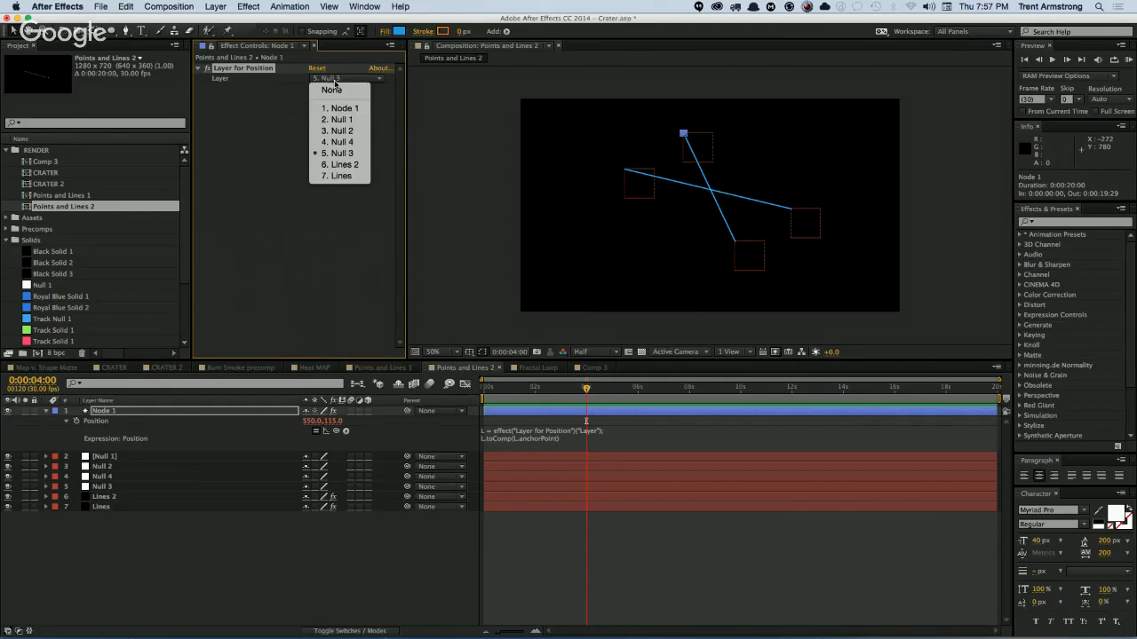
click(342, 131)
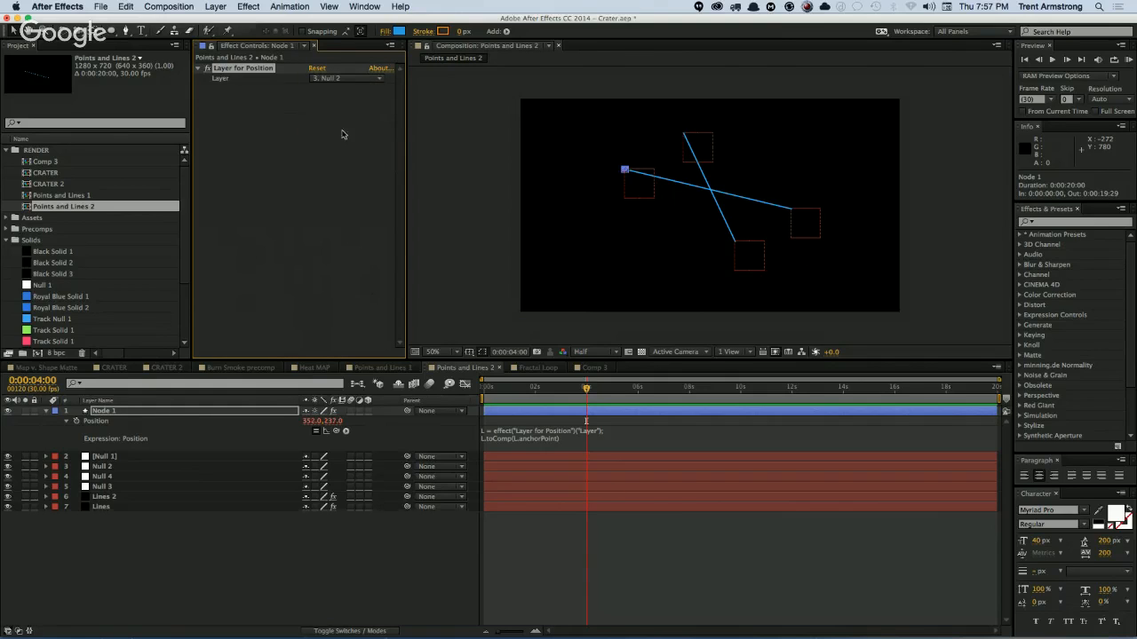
Step: Duplicate Node 1 three times
click(120, 412)
key(super+d)
key(super+d)
key(super+d)
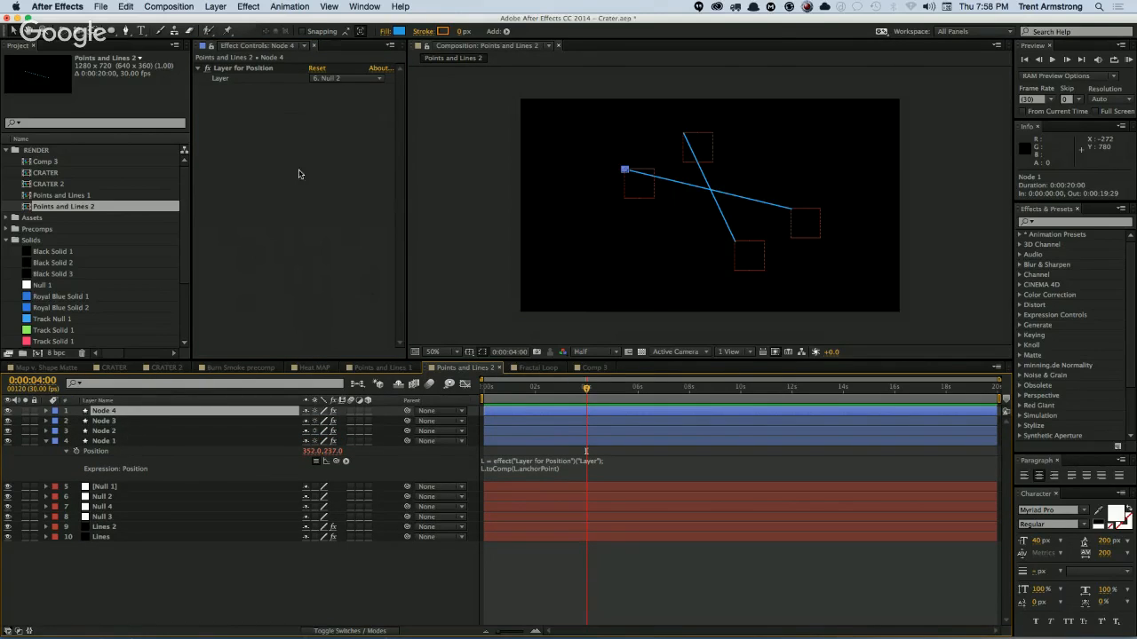
Step: Set the Layer for Position of Node 4 to Node 4, of Node 3 to Node 3 and of Node 2 to Node 1
click(351, 87)
click(354, 108)
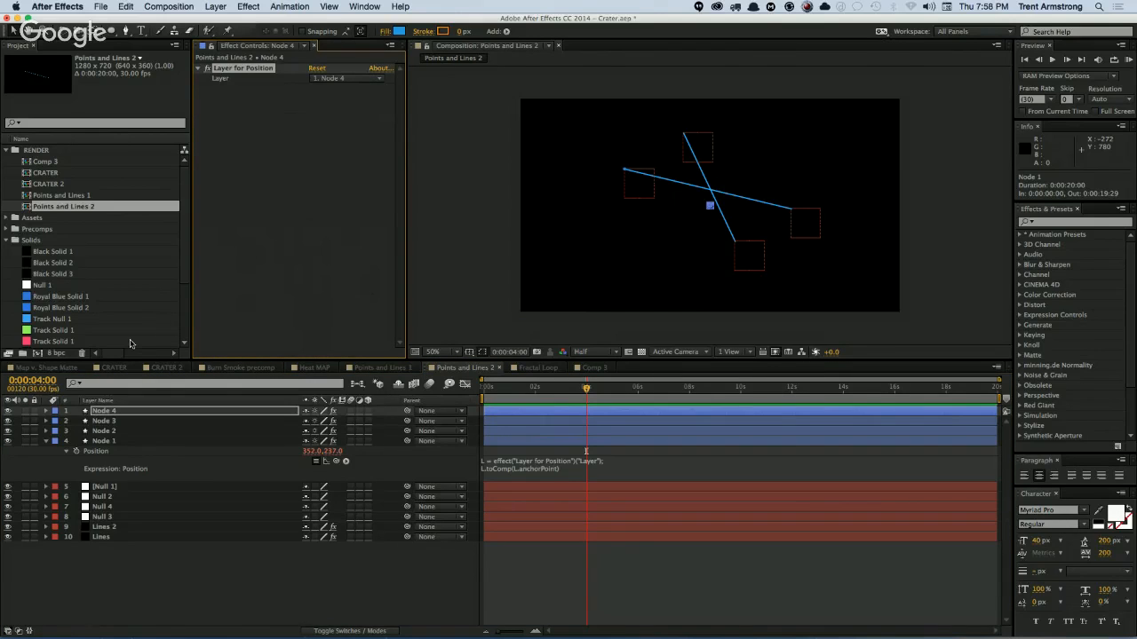
key(super+Down)
click(357, 78)
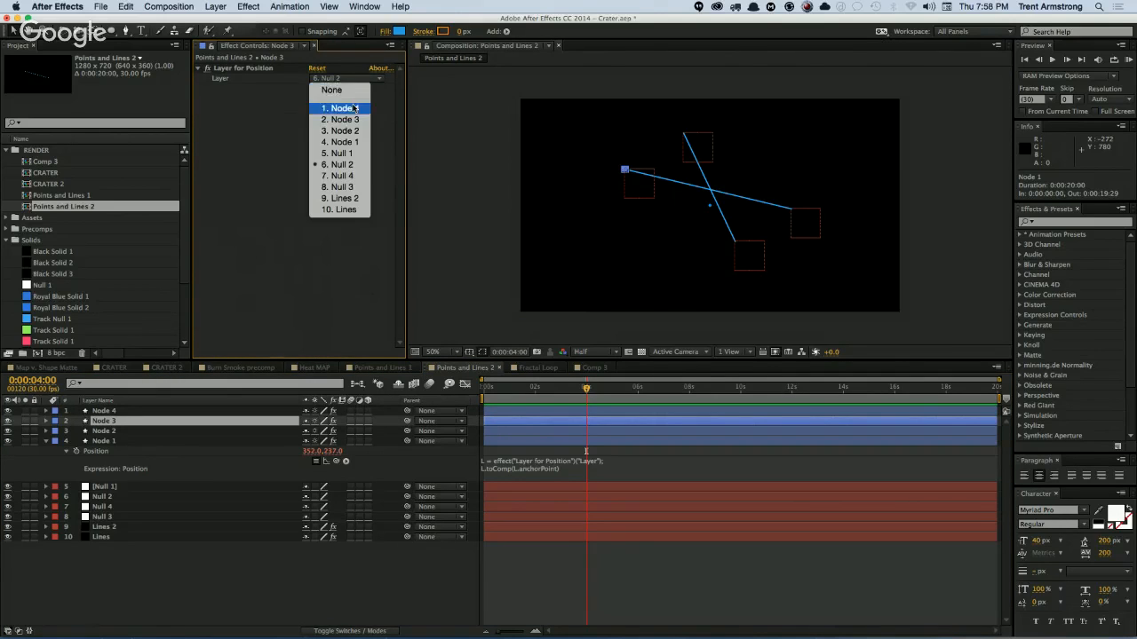
click(343, 129)
key(super+Down)
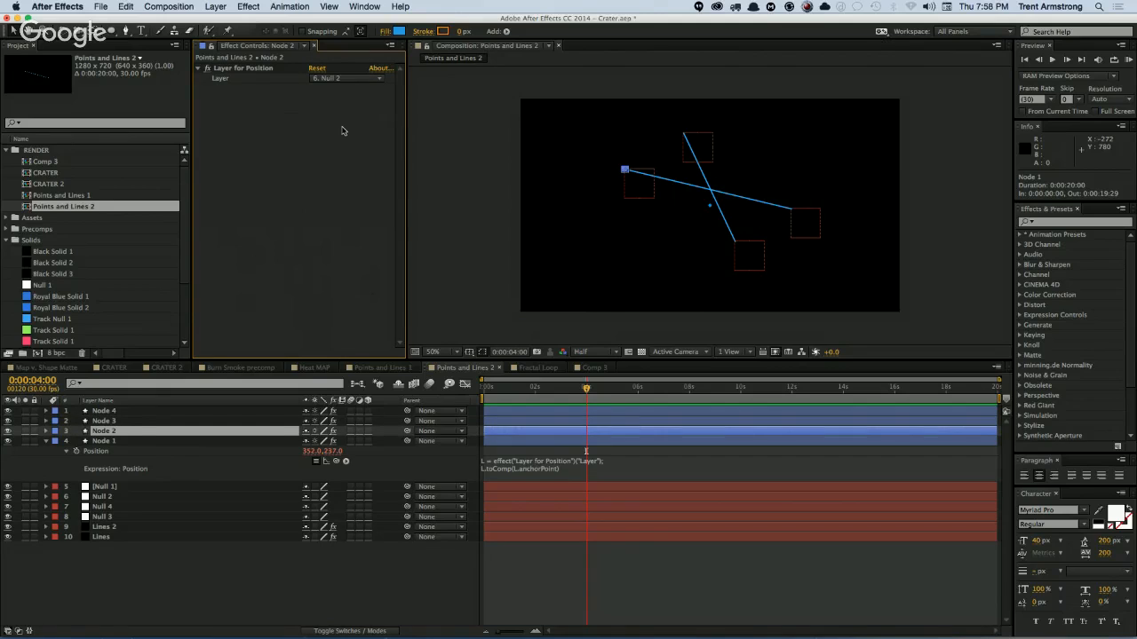
click(350, 78)
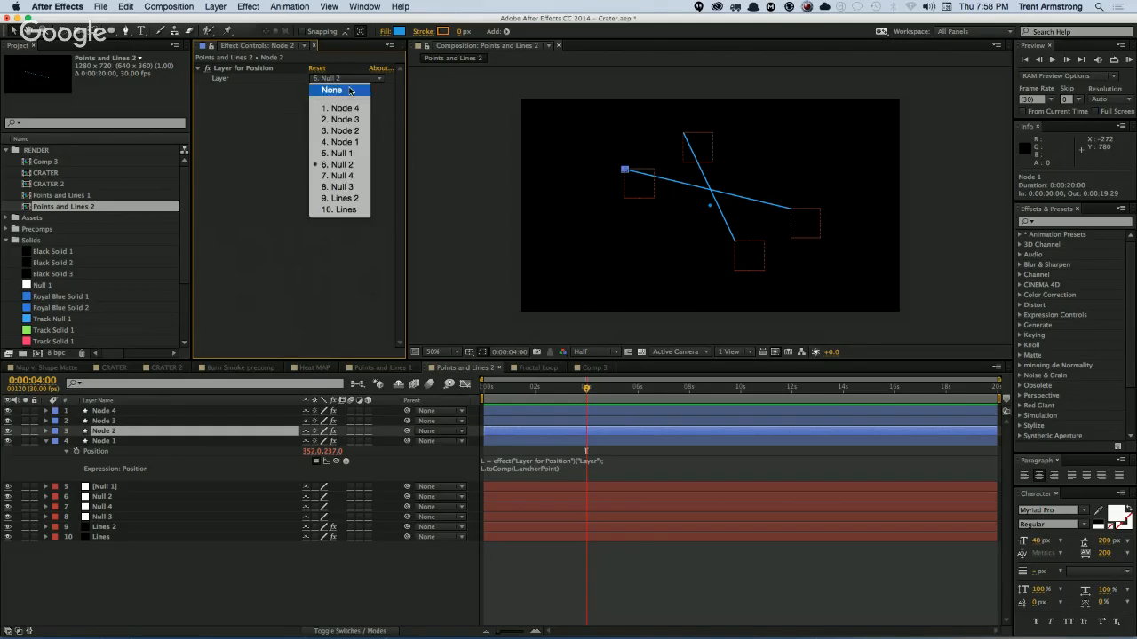
click(349, 146)
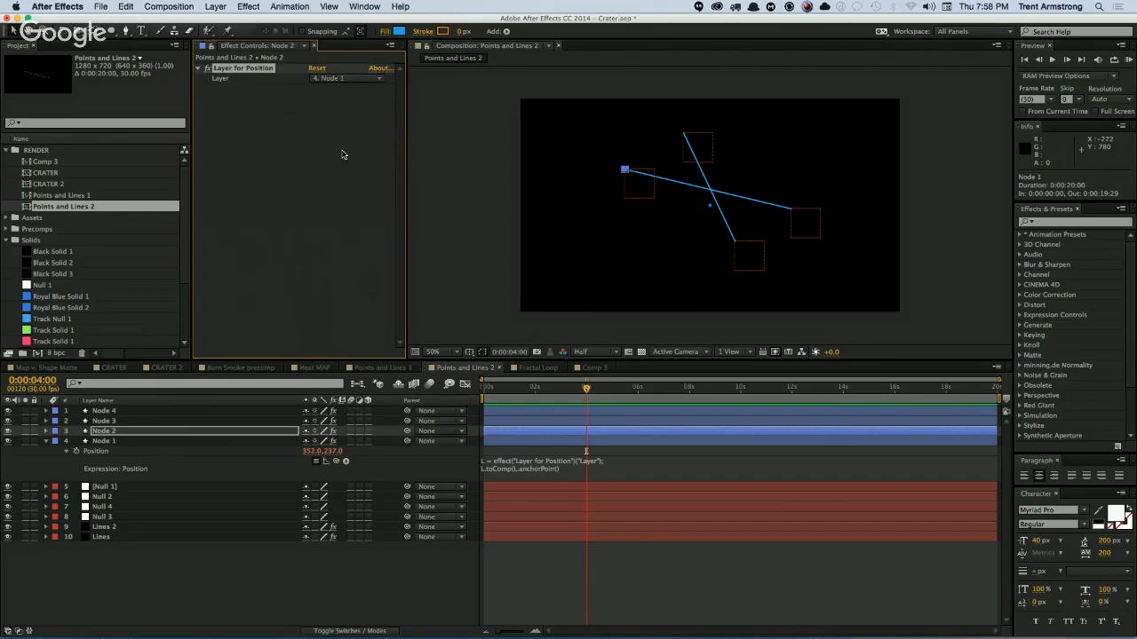
Step: Reveal only the Layer for Position effect under all four node layers and clear the selection
shift+click(131, 411)
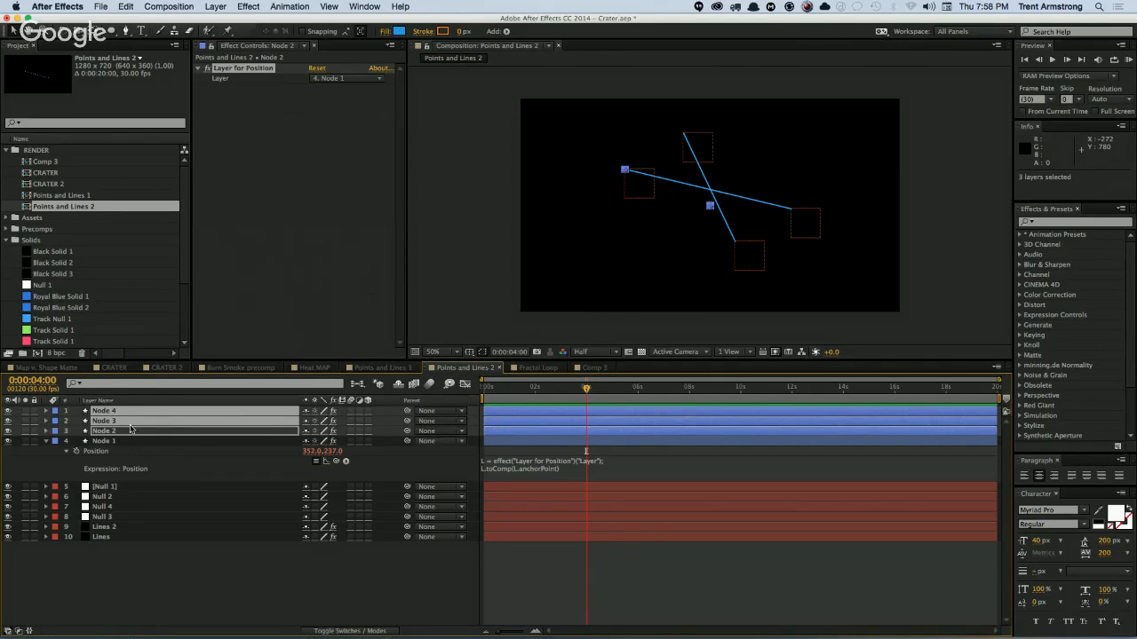
click(48, 441)
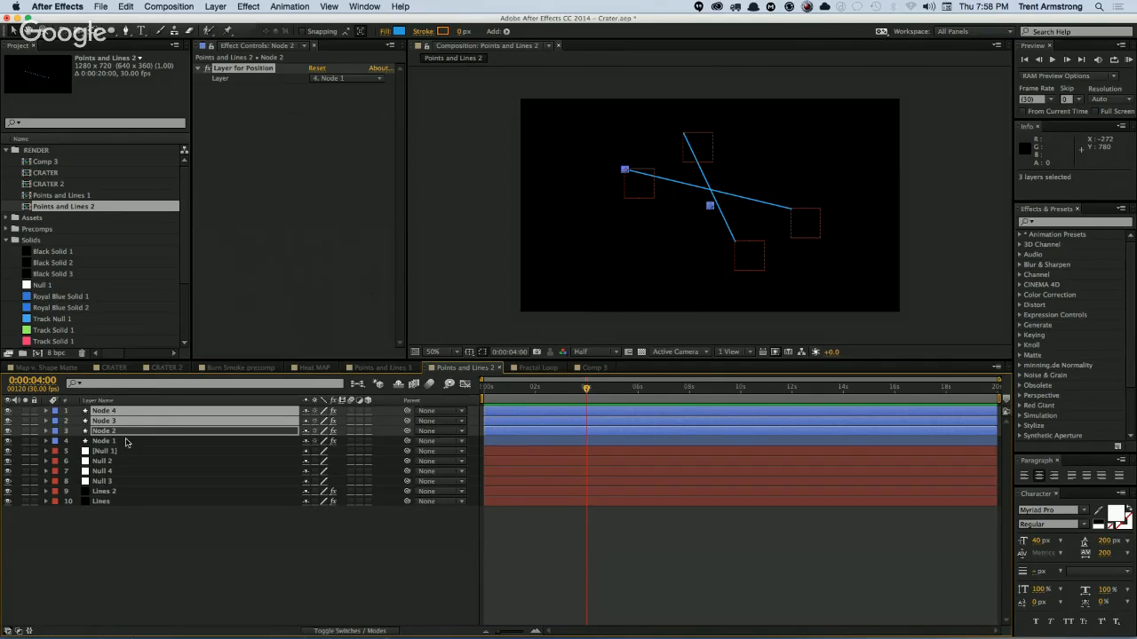
shift+click(126, 443)
key(e)
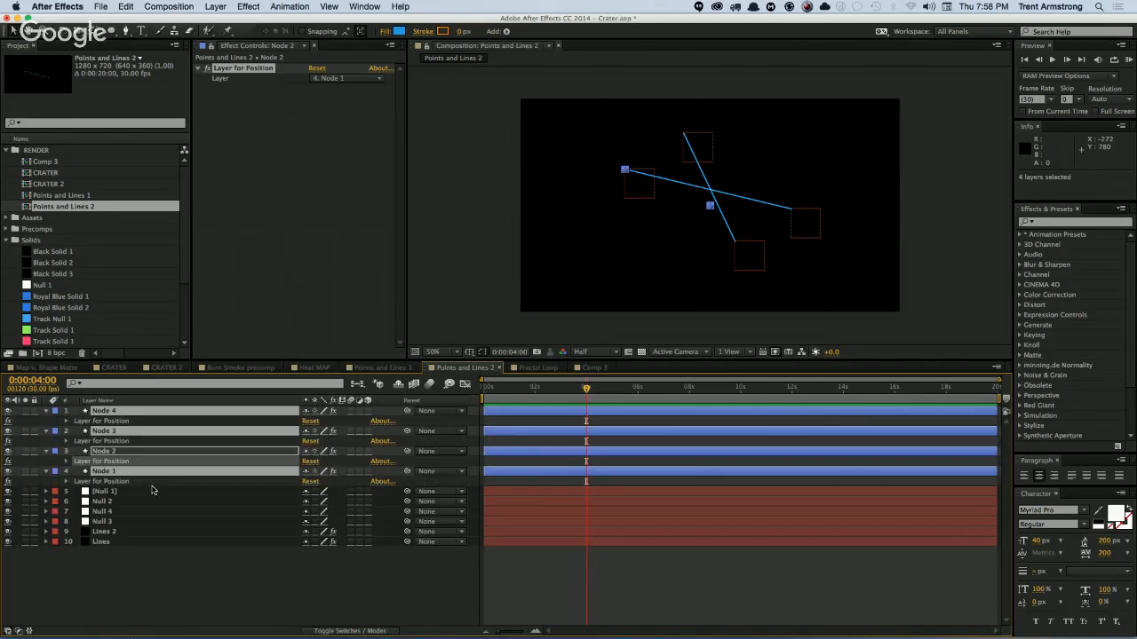
click(152, 565)
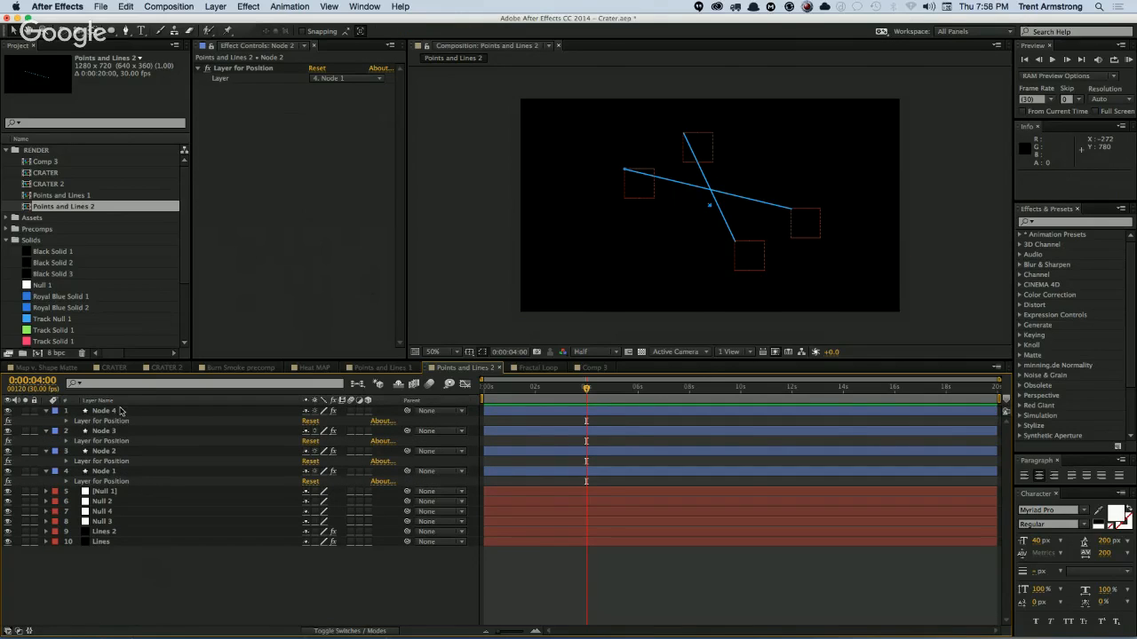
Step: Solo Node 4 to check where its dot sits, and restore the other layers' visibility
click(25, 411)
click(102, 412)
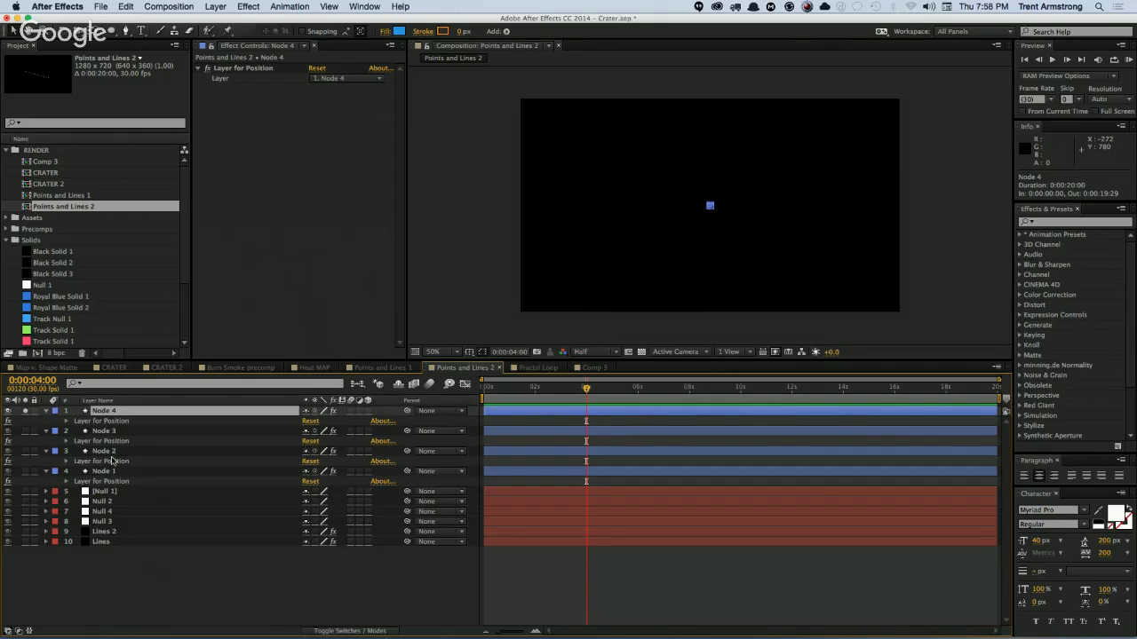
click(26, 411)
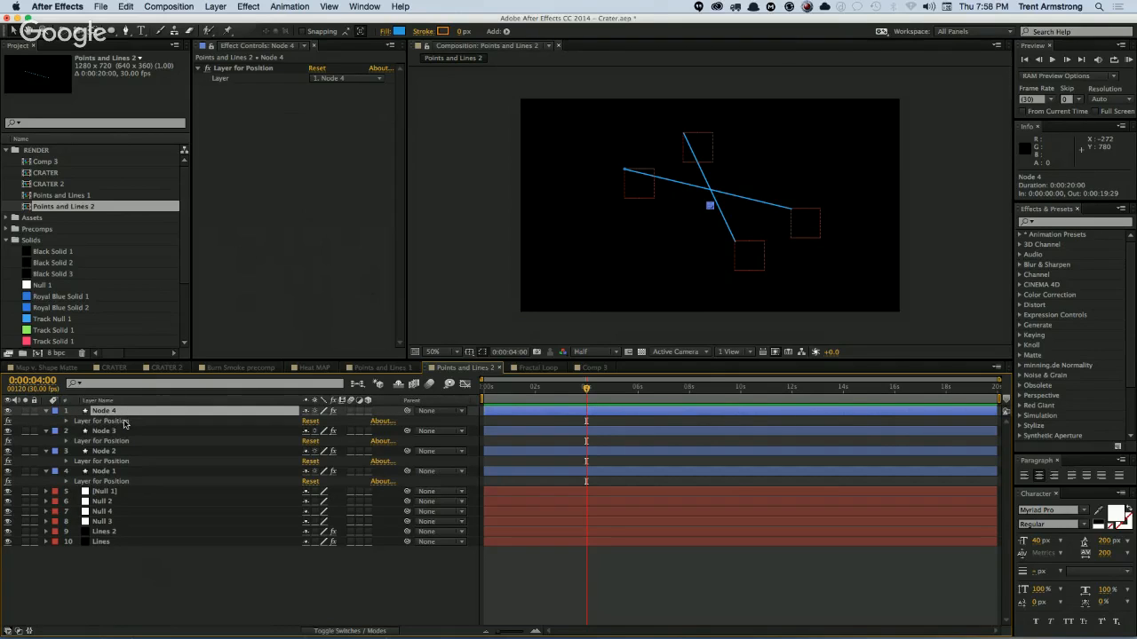
Step: Set Node 4's Layer for Position to Null 4 and Node 3's to Null 3
click(347, 82)
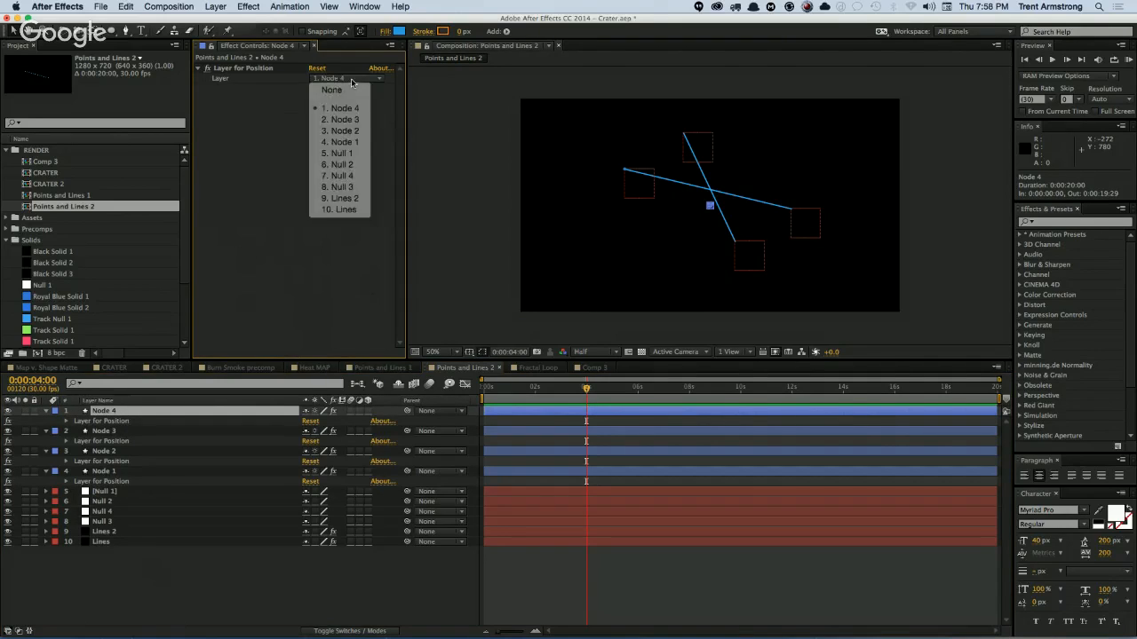
click(348, 83)
click(348, 84)
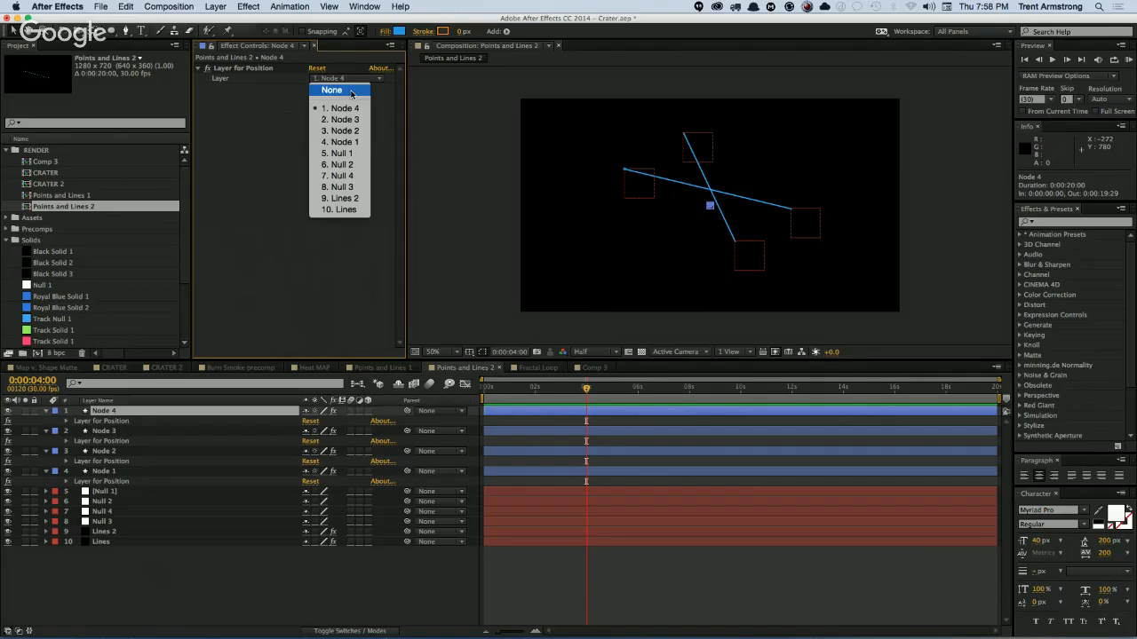
click(344, 176)
click(144, 432)
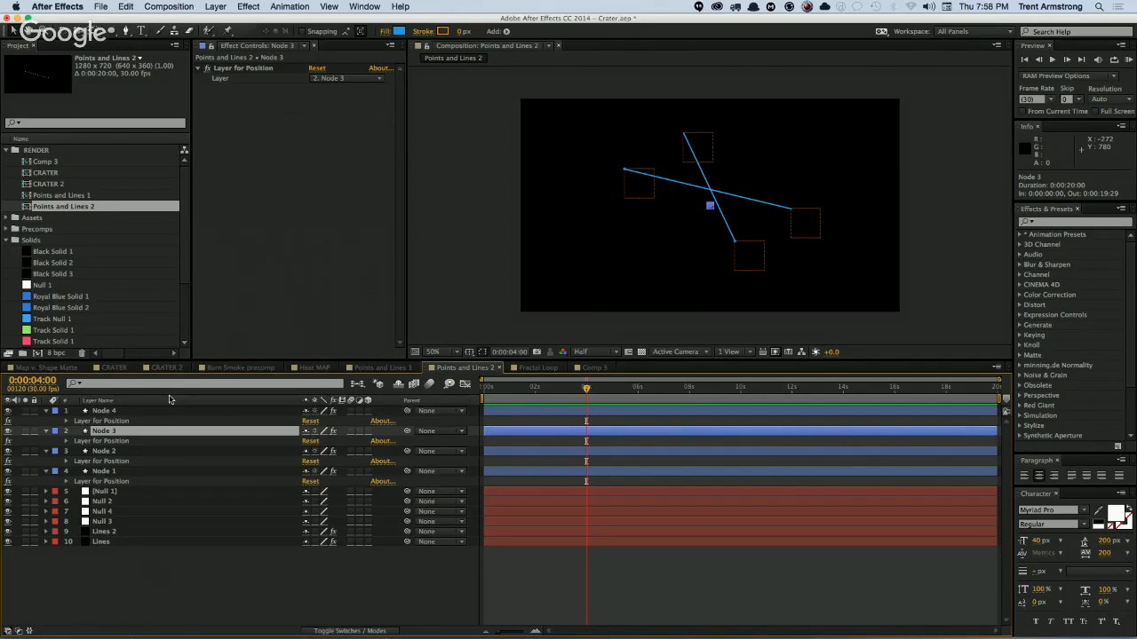
click(343, 80)
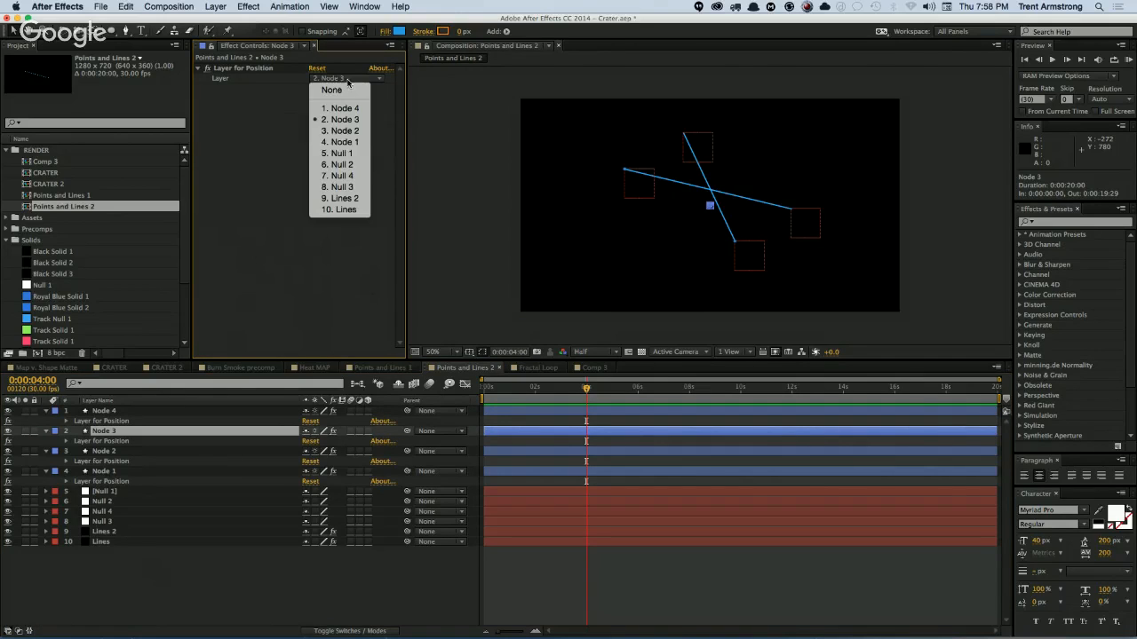
click(344, 185)
Step: Set Node 2's Layer for Position to Null 2 and Node 1's to Null 1
click(120, 453)
click(343, 79)
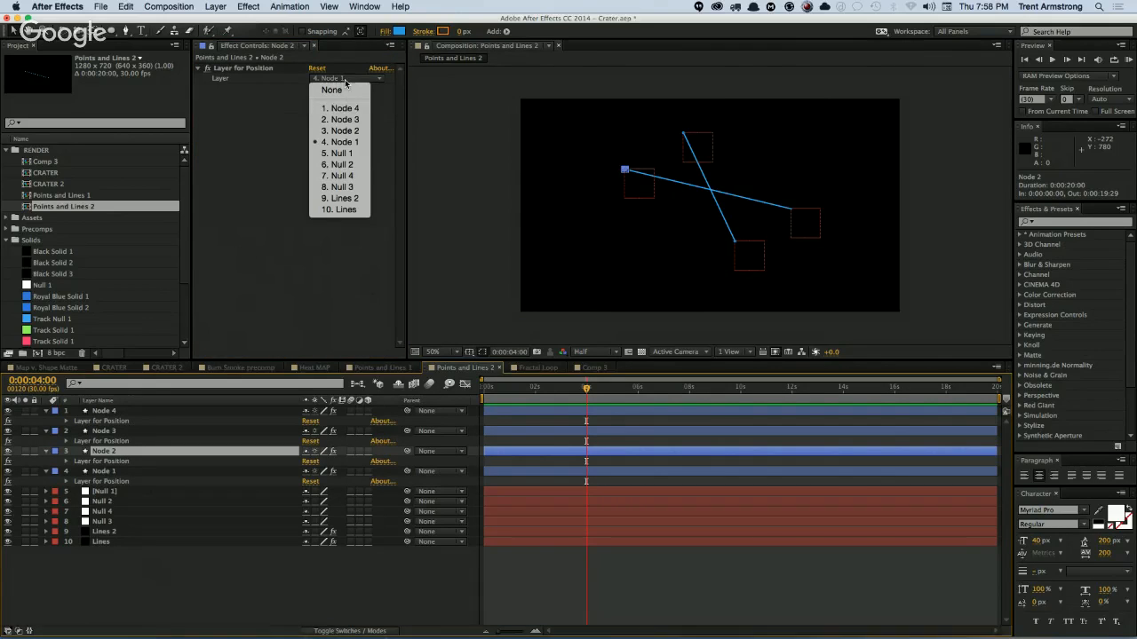
click(345, 165)
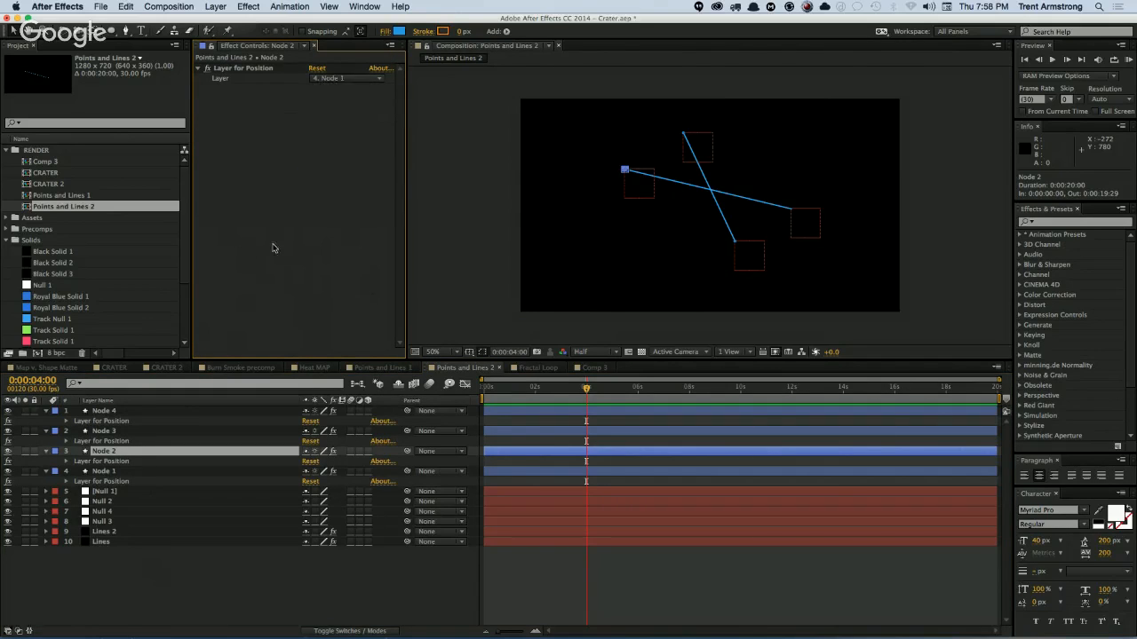
click(133, 475)
click(347, 79)
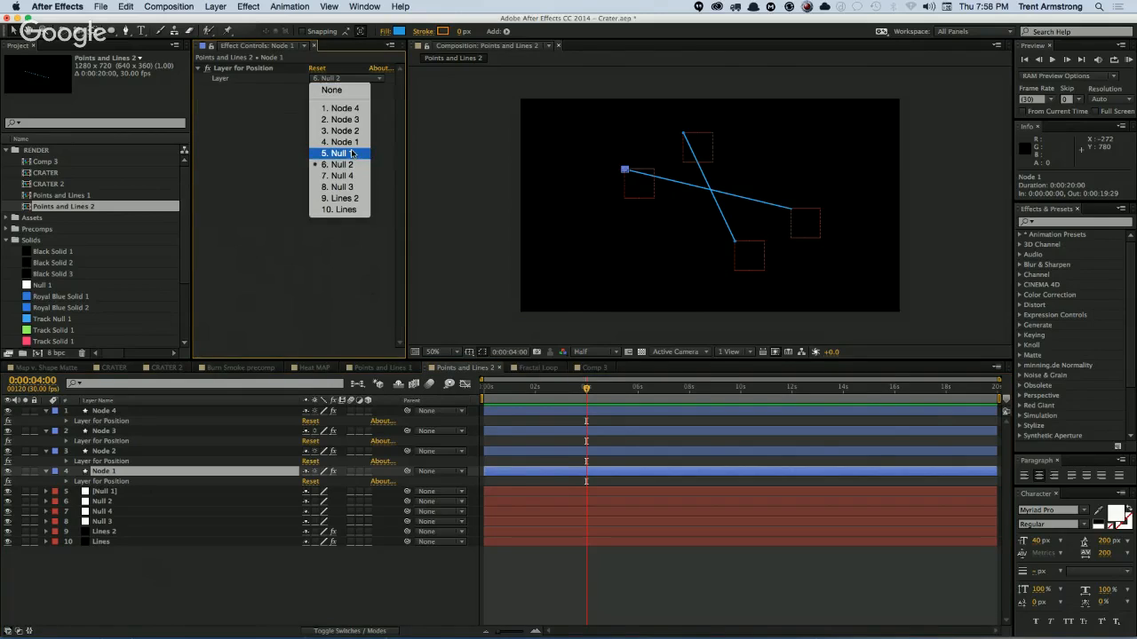
click(342, 153)
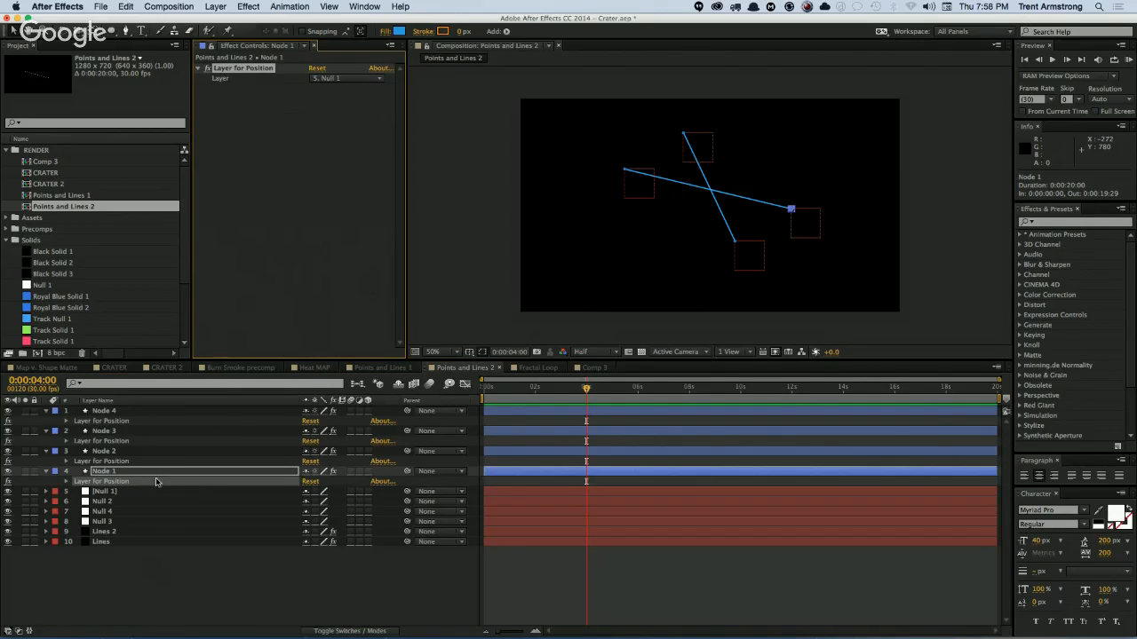
Step: Hide the layer controls overlay and set the Scale of all four node layers to 133%
key(shift+super+h)
click(126, 411)
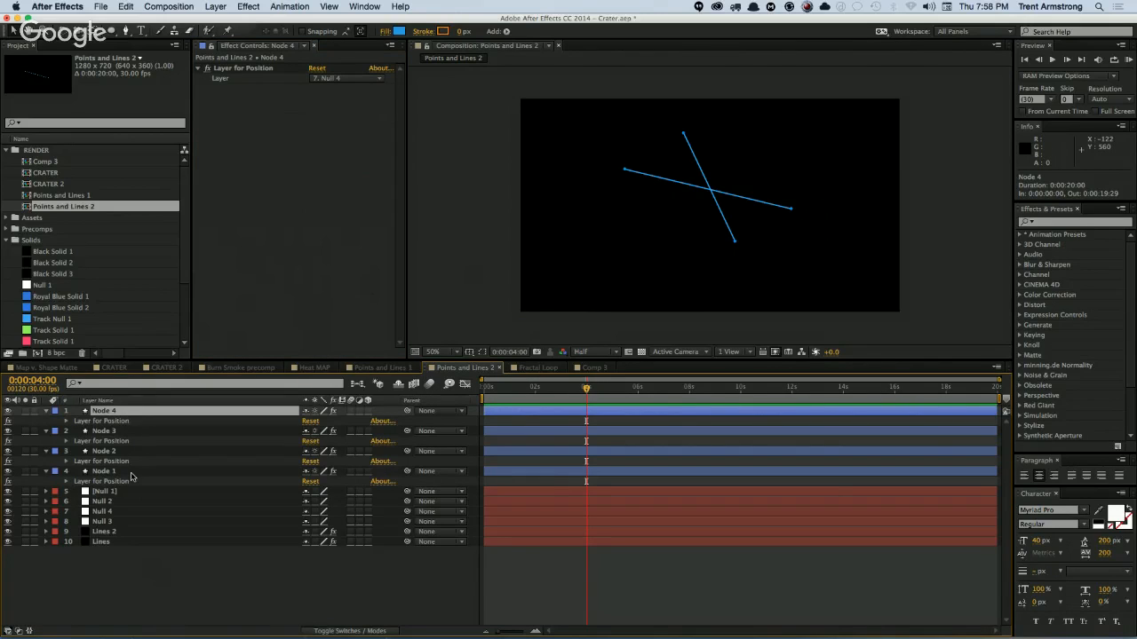
shift+click(134, 473)
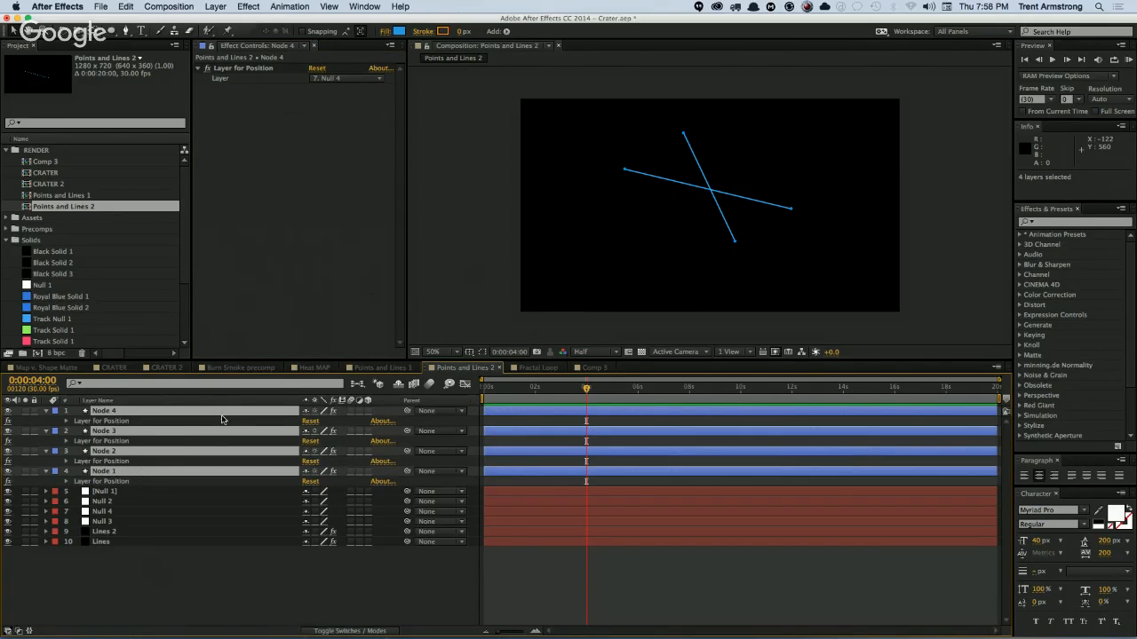
key(s)
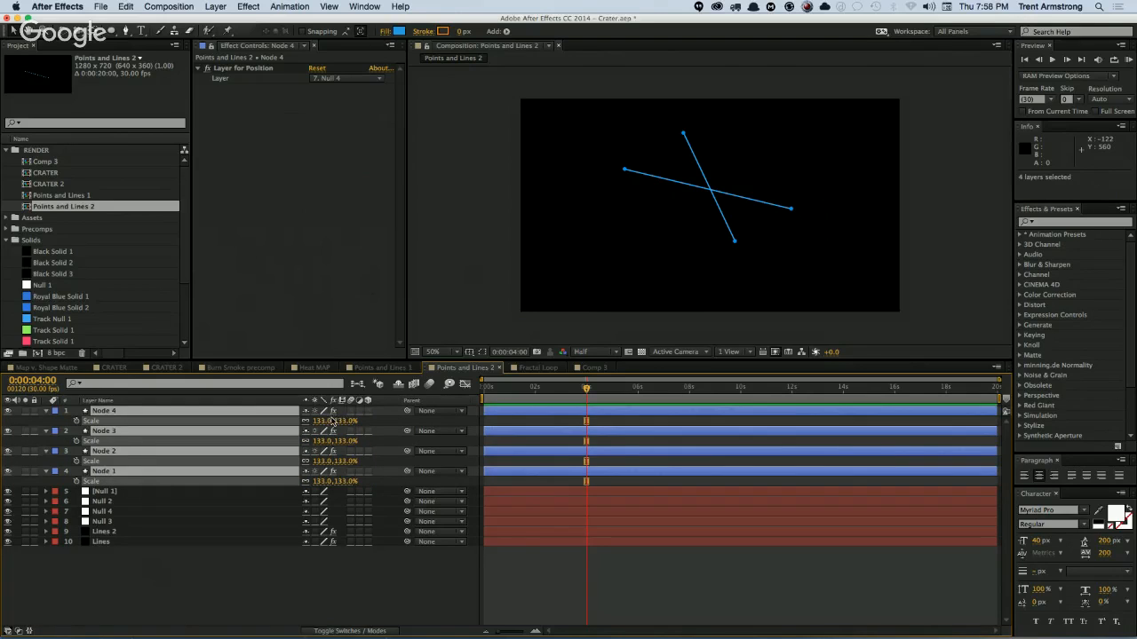
click(169, 596)
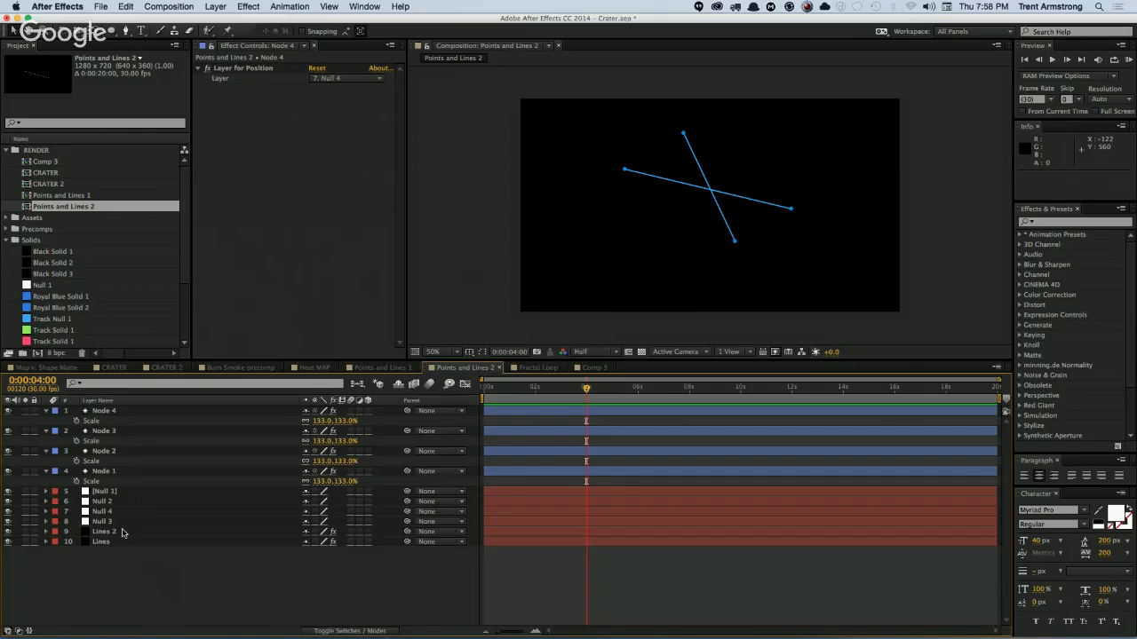
Step: Move Lines 2 below Lines, duplicate it twice, and stack the copies beneath it in numerical order
drag(123, 533, 133, 555)
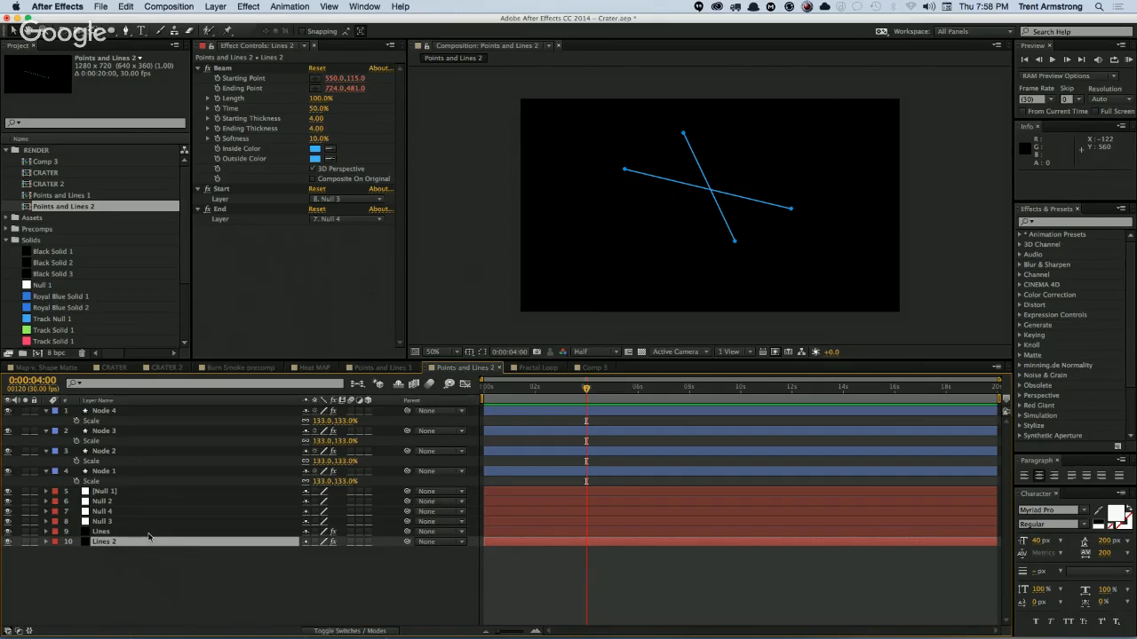
key(super+d)
key(super+d)
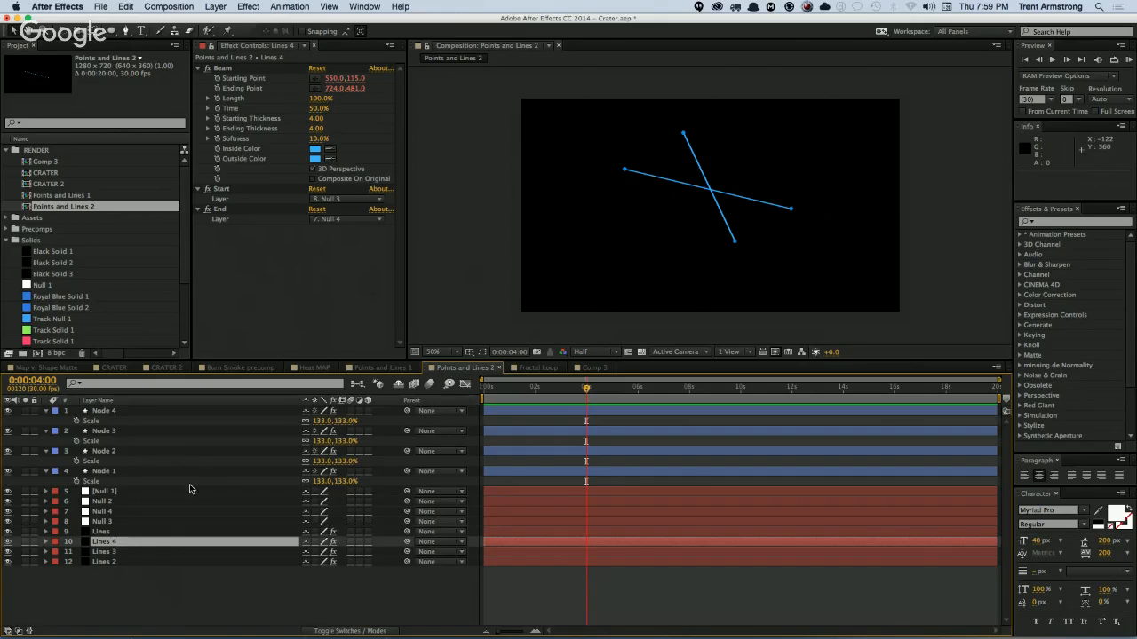
drag(107, 543, 114, 566)
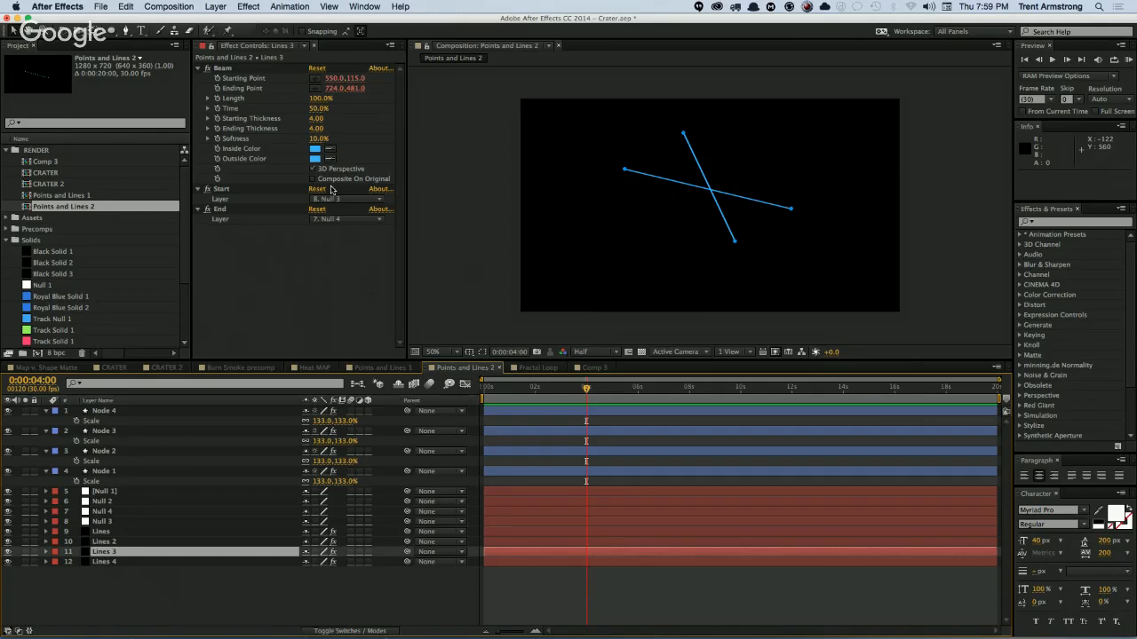
Step: Connect the end of Lines 3 to the second point and set Lines 4's Start layer to Node 2
click(349, 220)
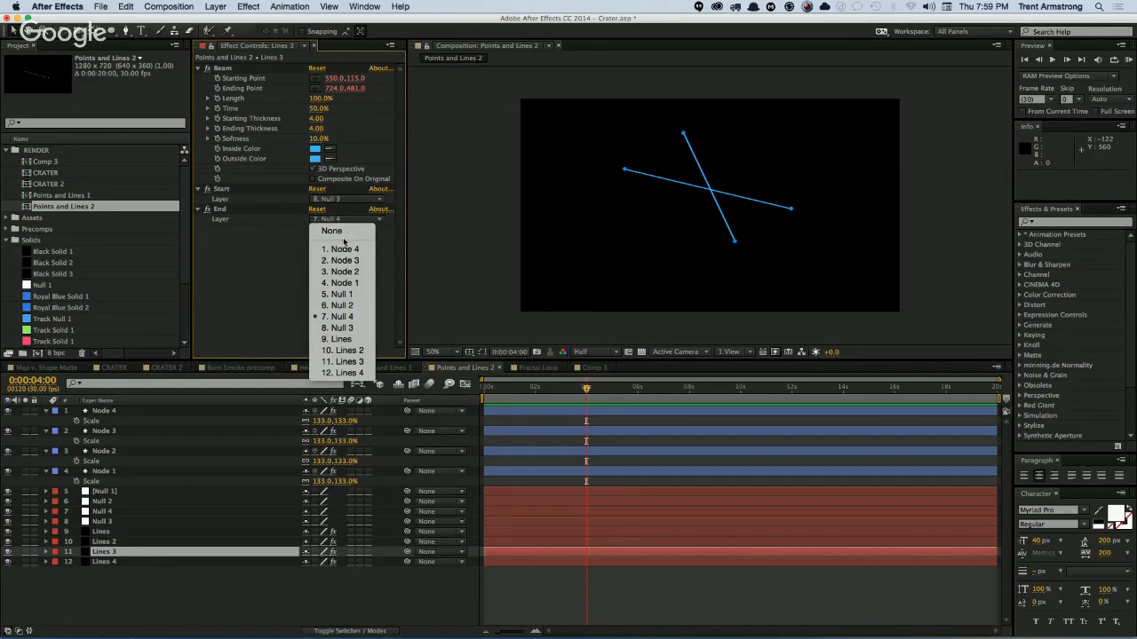
click(345, 269)
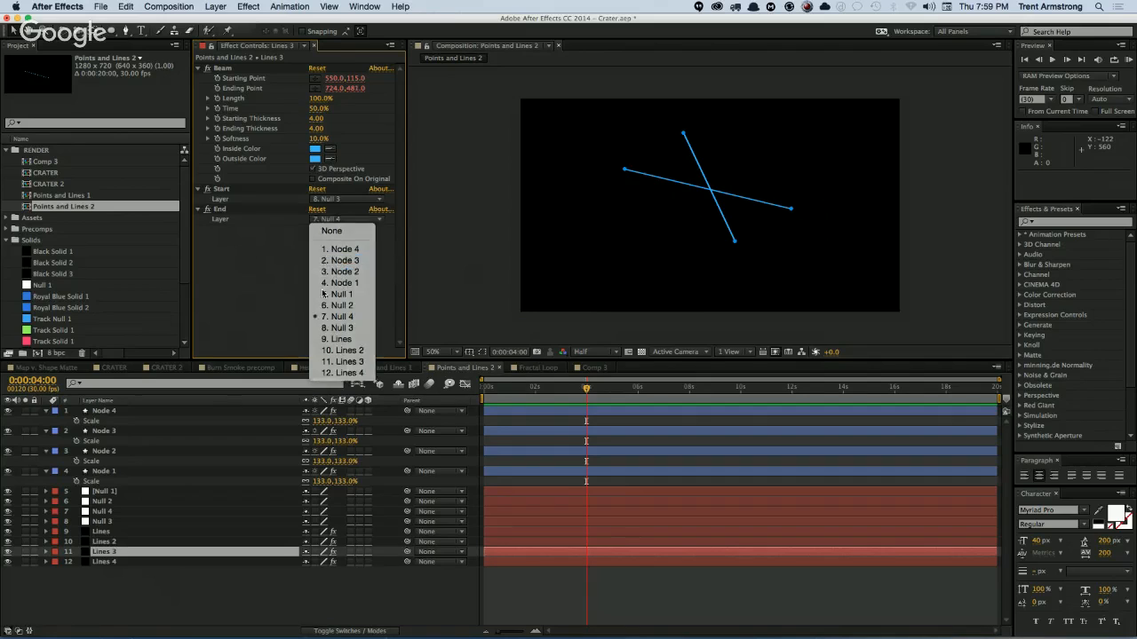
click(127, 561)
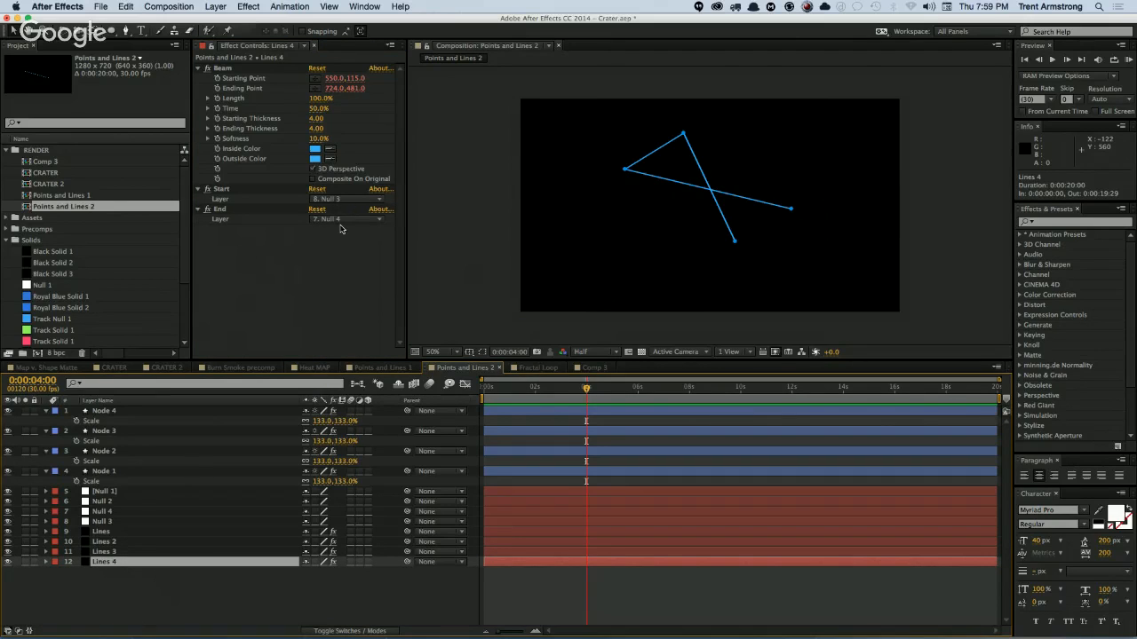
click(348, 202)
click(327, 263)
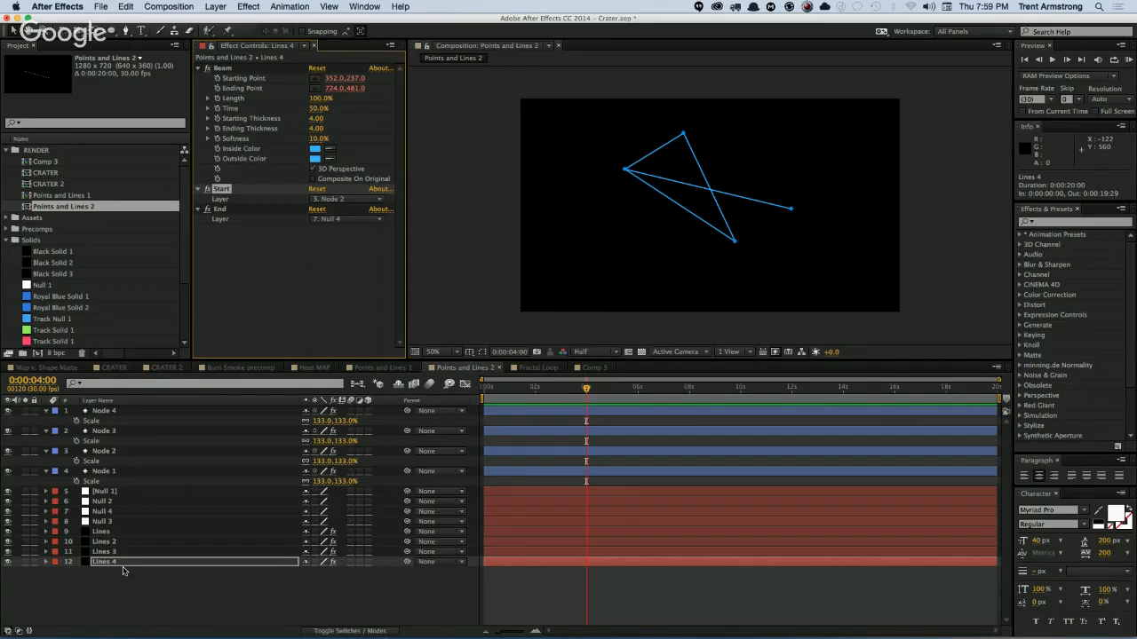
Step: Duplicate Lines 4 twice and stack the new copies beneath it in numerical order
key(super+d)
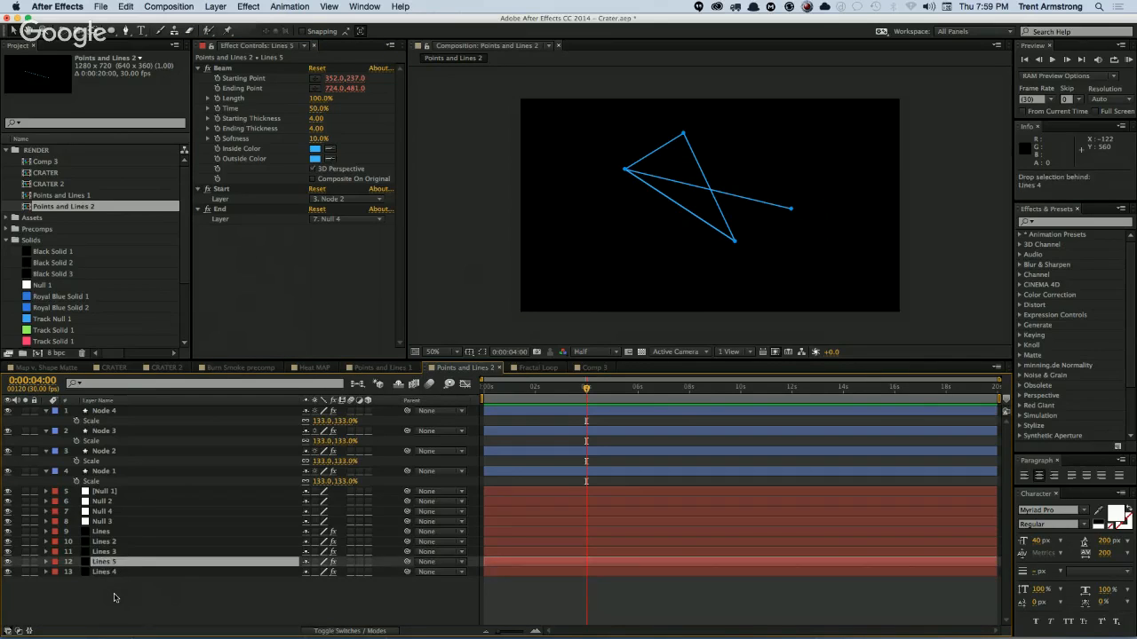
key(super+d)
drag(113, 598, 113, 598)
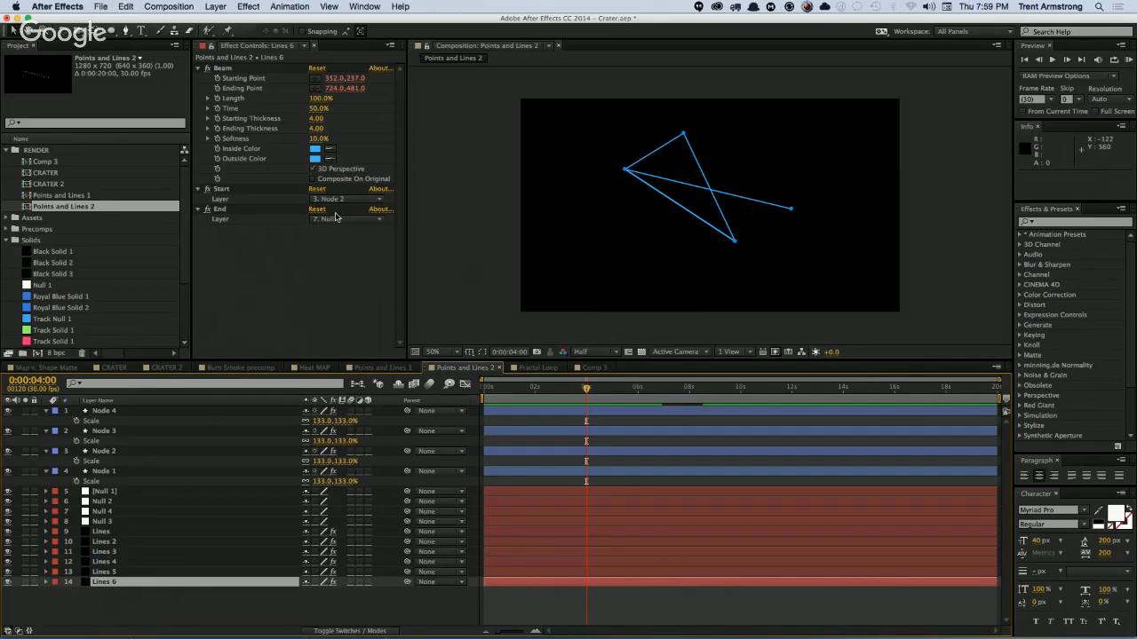
Step: Set Lines 6's End layer to Node 1 and its Start layer to Node 3
click(342, 226)
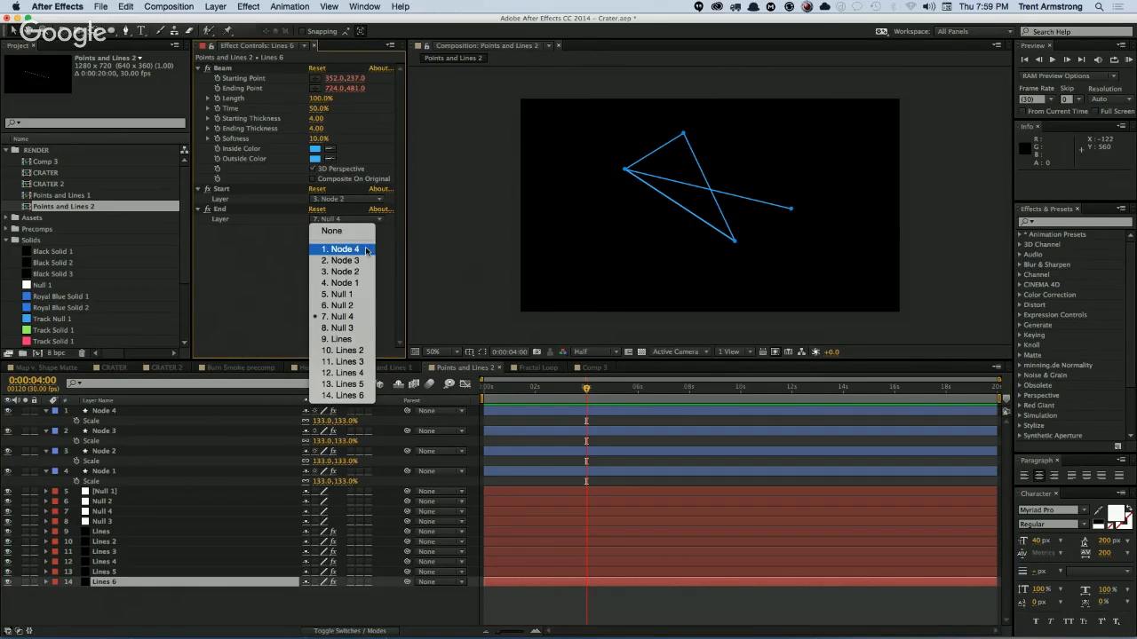
click(327, 269)
click(342, 222)
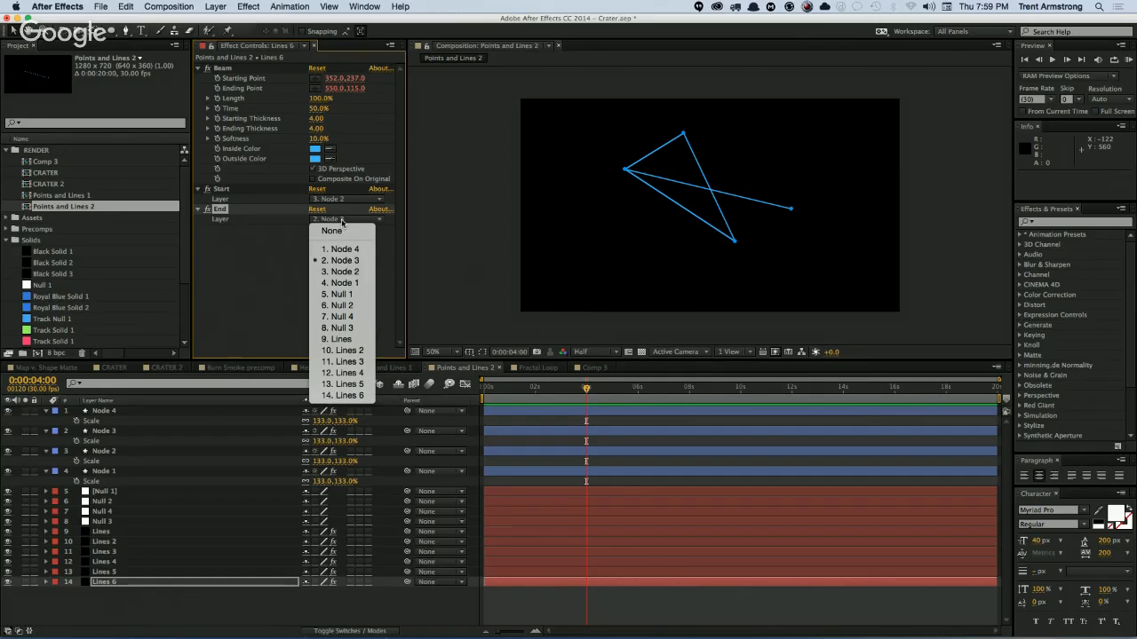
click(345, 283)
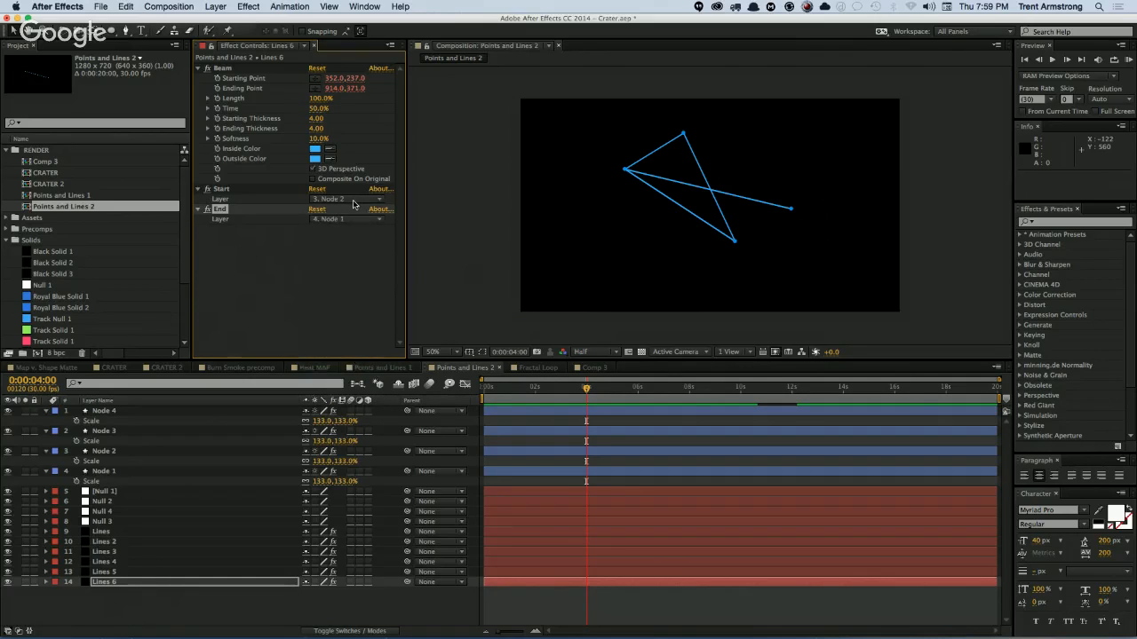
click(352, 201)
click(348, 235)
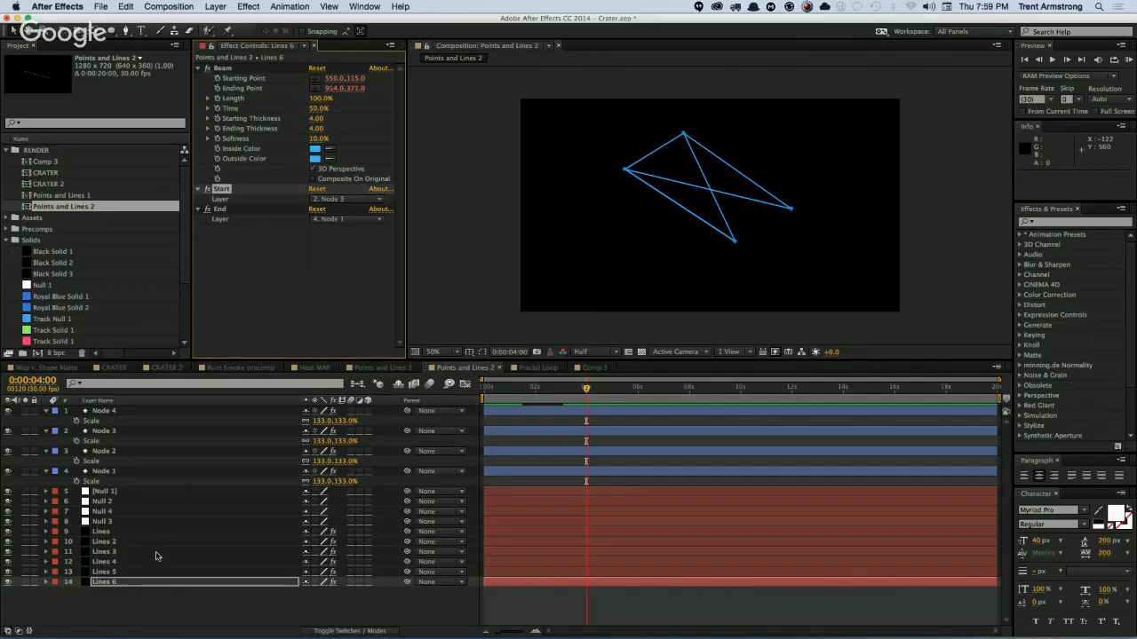
Step: Set Lines 5's Start layer to Node 1, keeping its End layer on Null 4
click(122, 573)
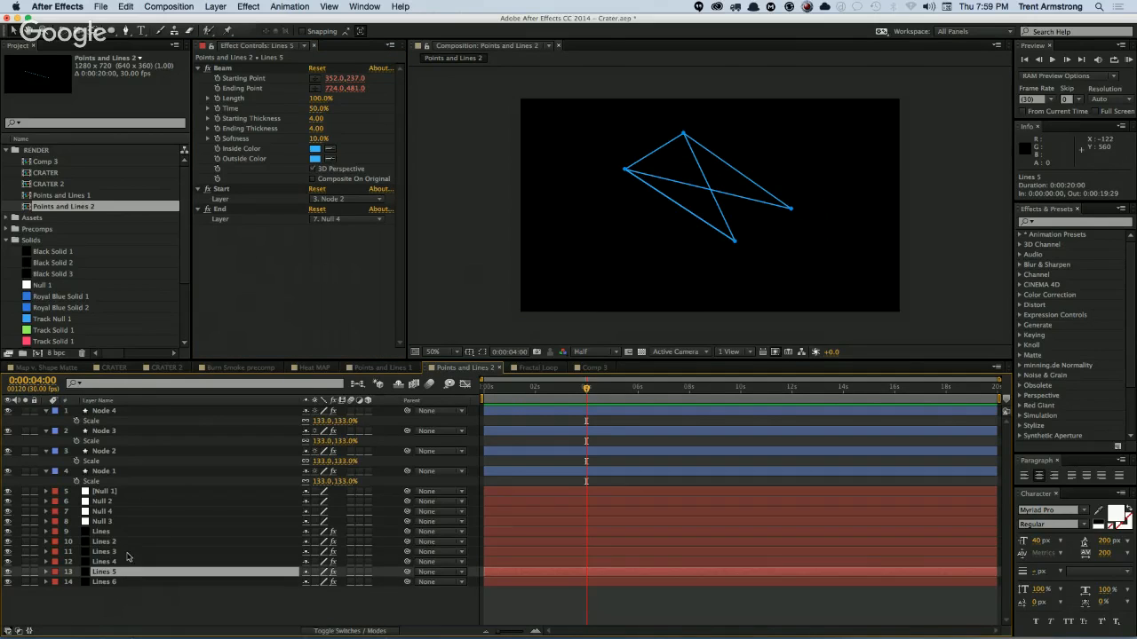
click(346, 202)
click(345, 263)
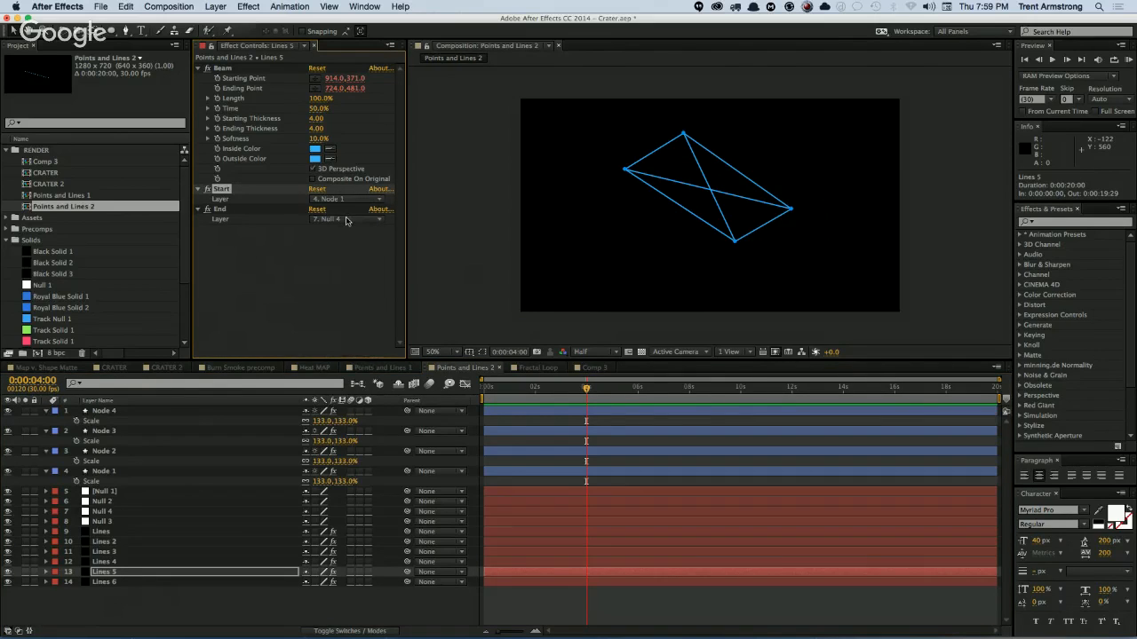
click(347, 221)
click(276, 252)
Step: Reveal the Position of all four nulls and add the expression wiggle(1, 200) to Null 1's Position
click(109, 412)
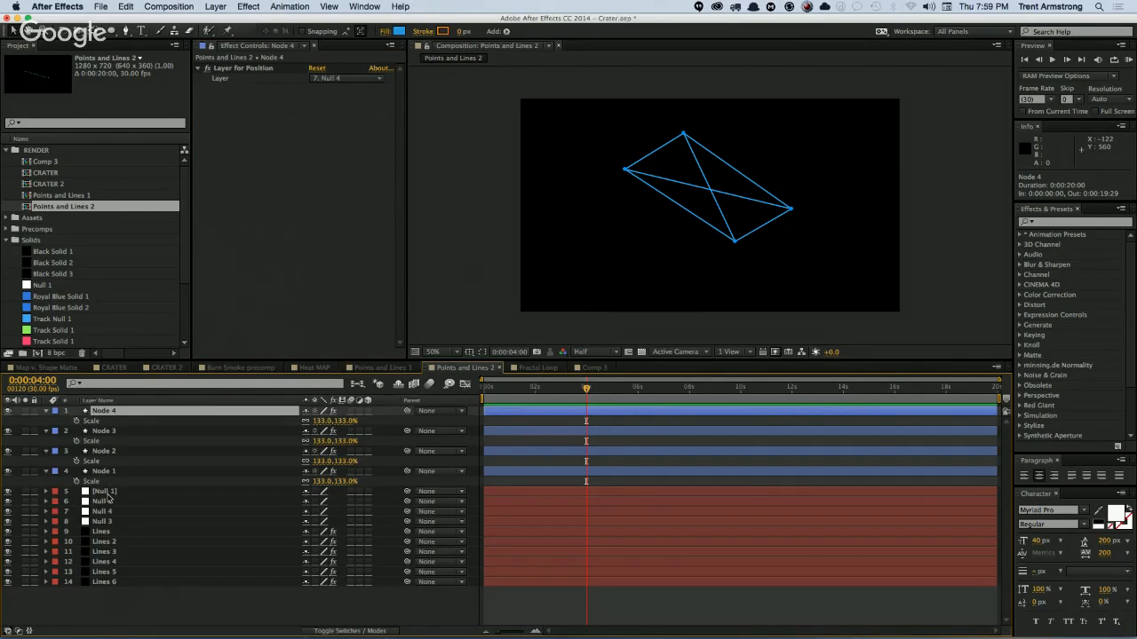
click(104, 492)
shift+click(105, 522)
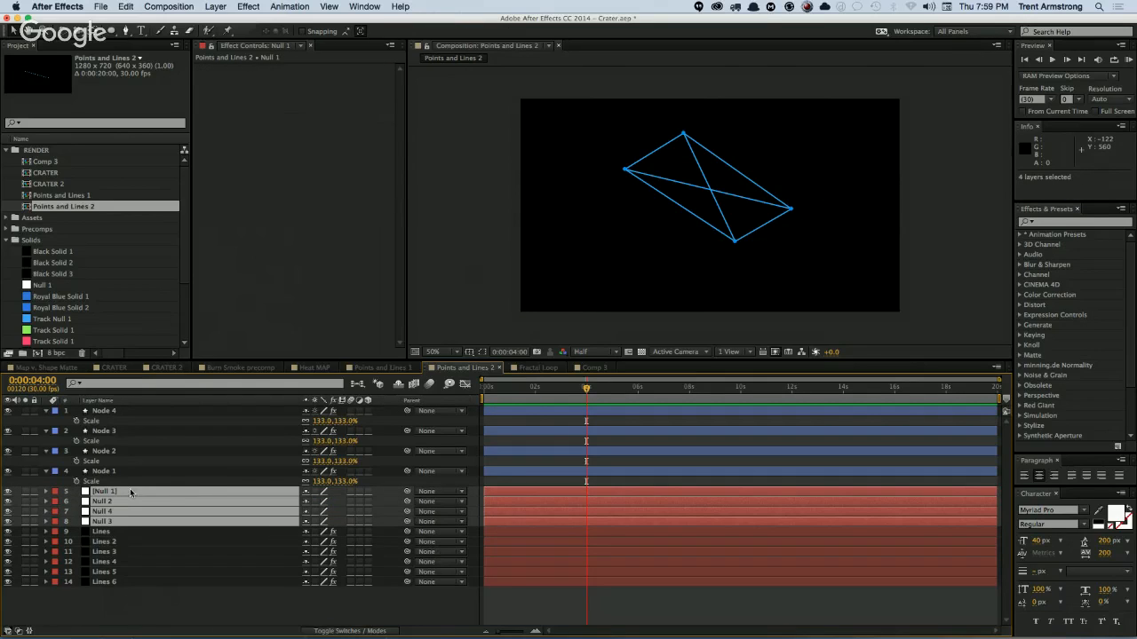
key(p)
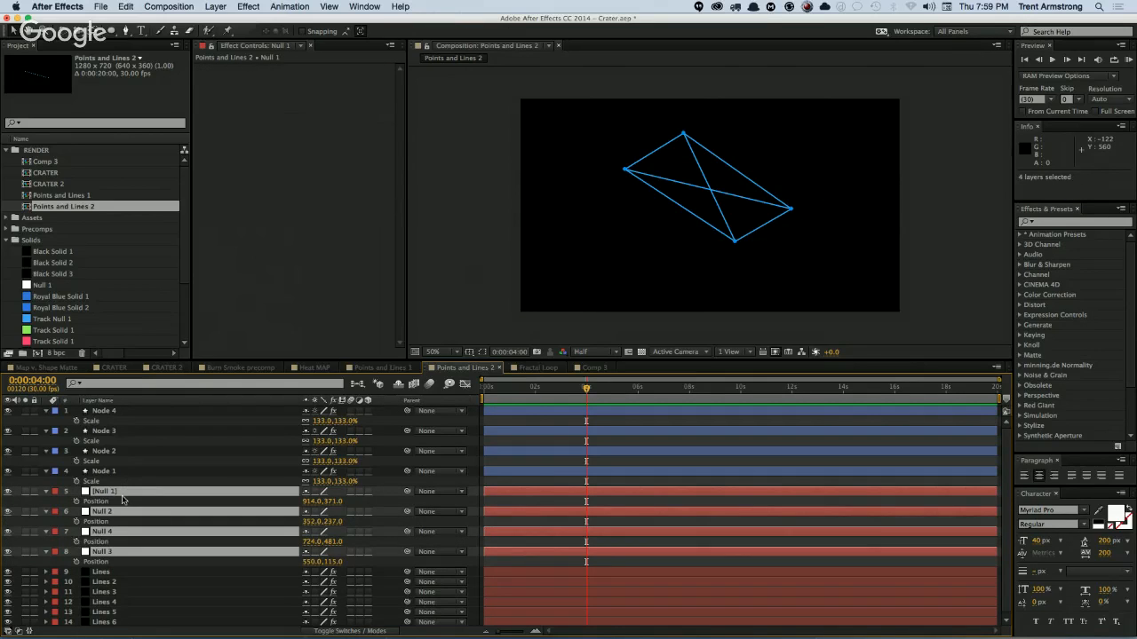
click(125, 501)
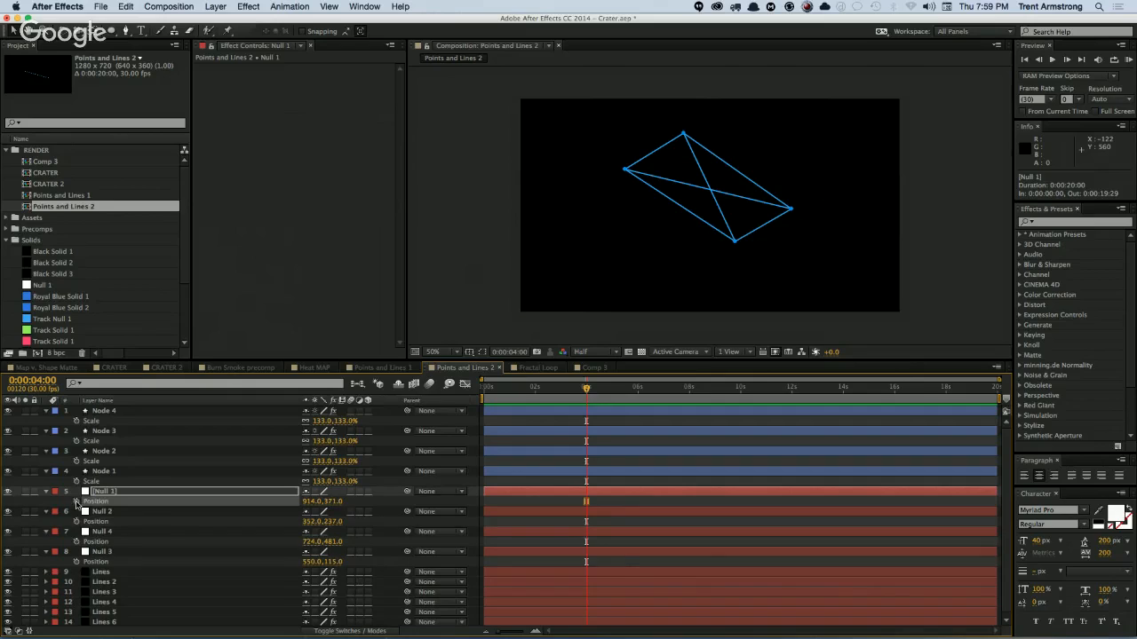
alt+click(76, 502)
text(wiggle(1, 200)
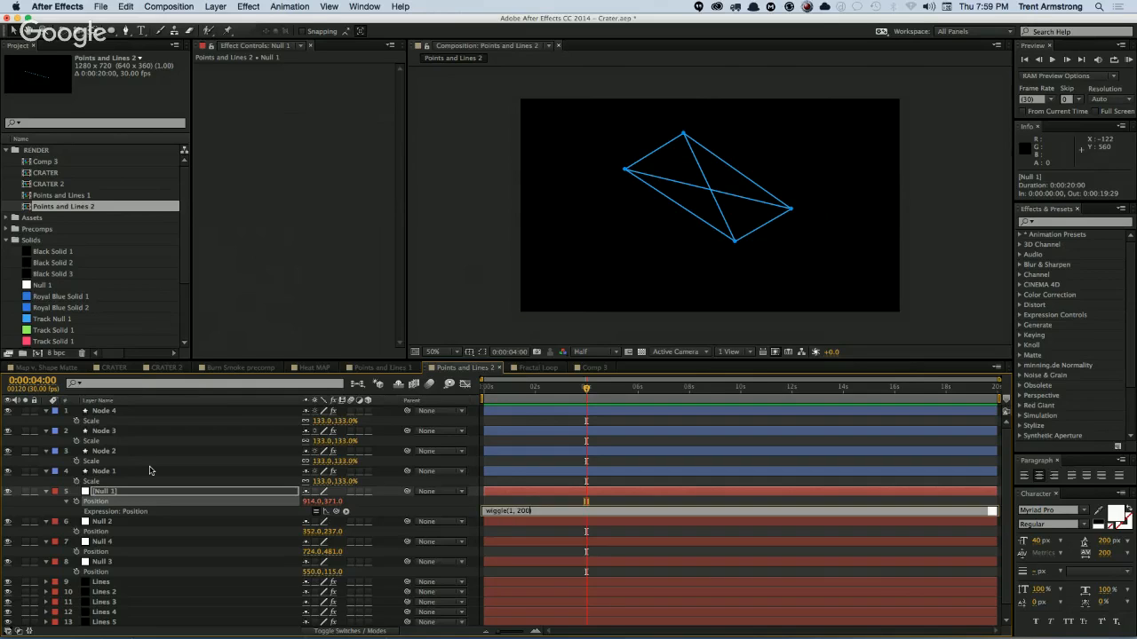
key(KP_Enter)
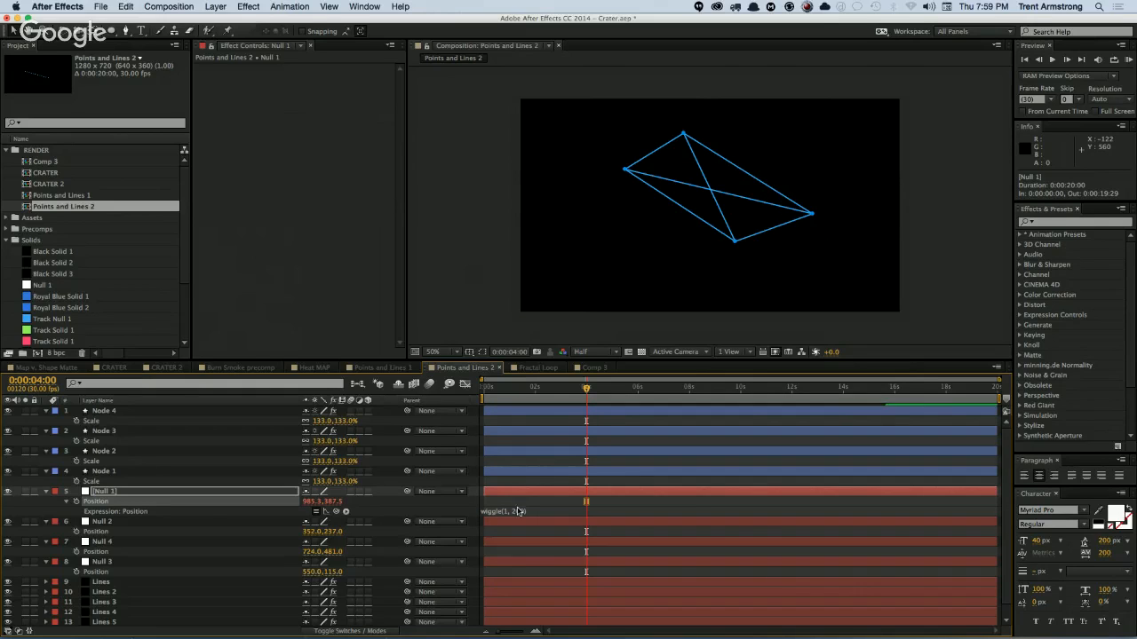
Step: Copy only the expression from Null 1's Position and paste it onto Null 2, Null 4 and Null 3
right_click(98, 503)
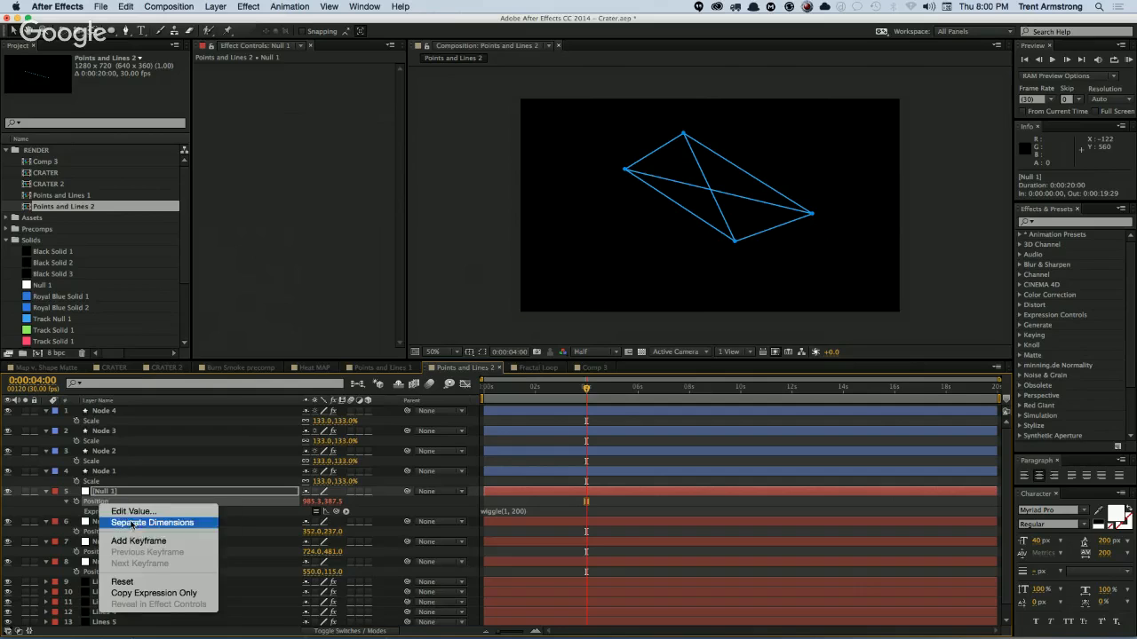
click(144, 594)
click(105, 523)
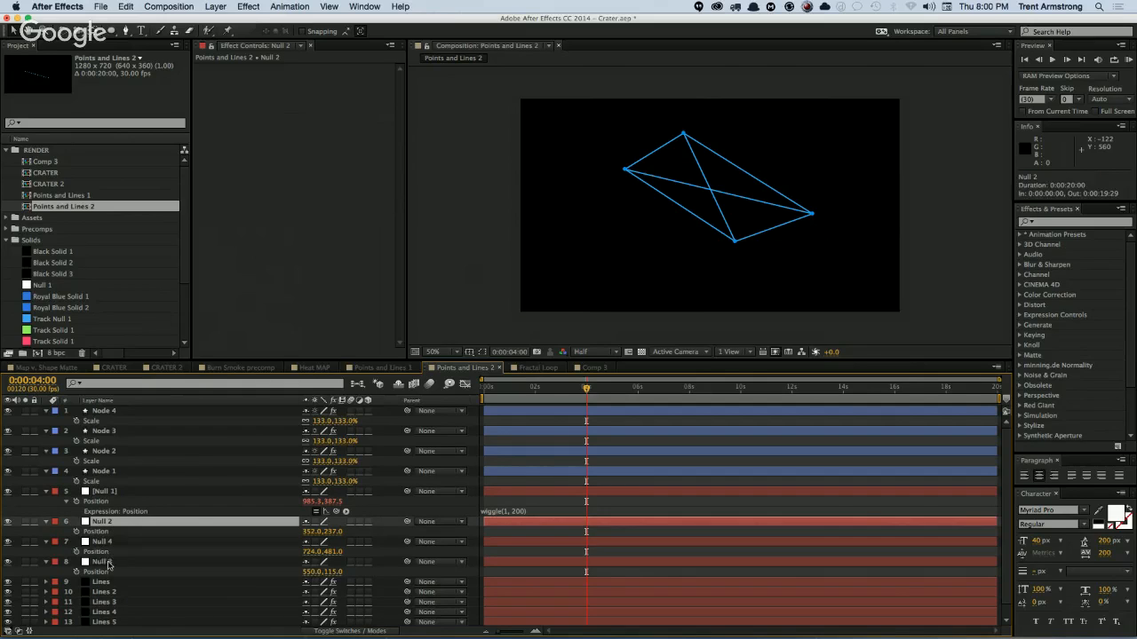
shift+click(107, 565)
key(super+v)
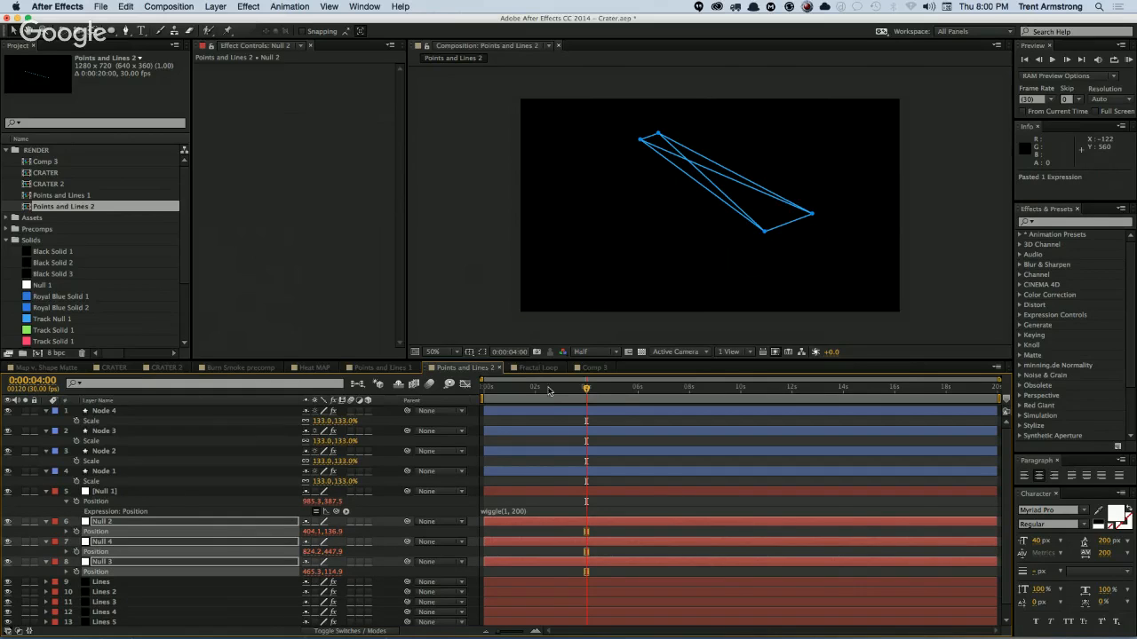
Step: Play and scrub the composition to check the wiggling points and lines, and collapse all open layer properties
key(space)
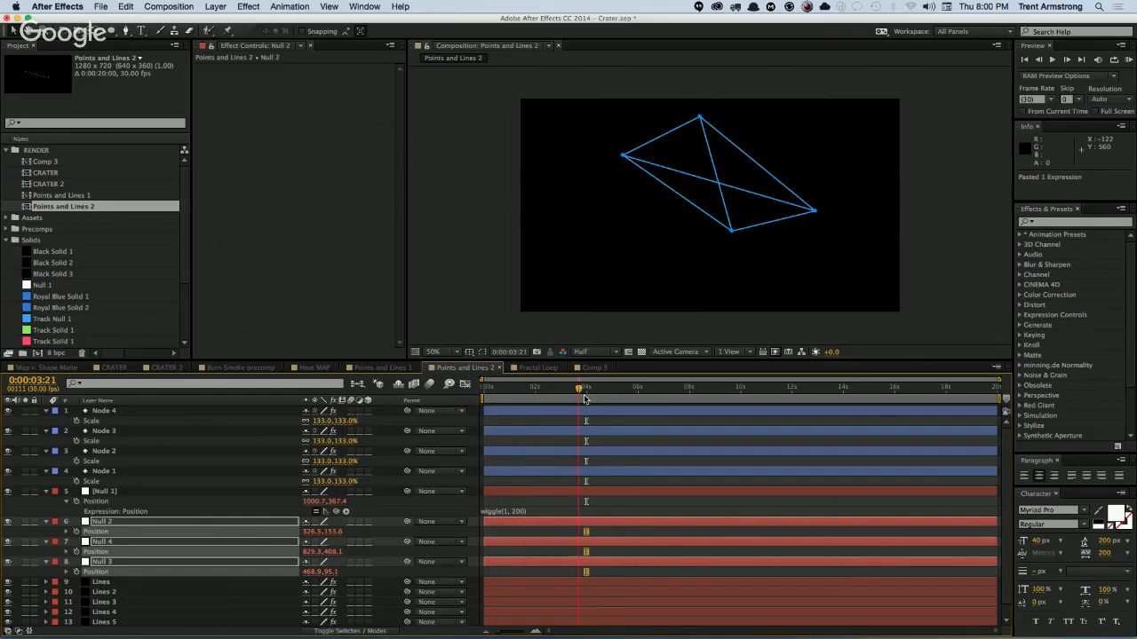
drag(640, 399, 630, 426)
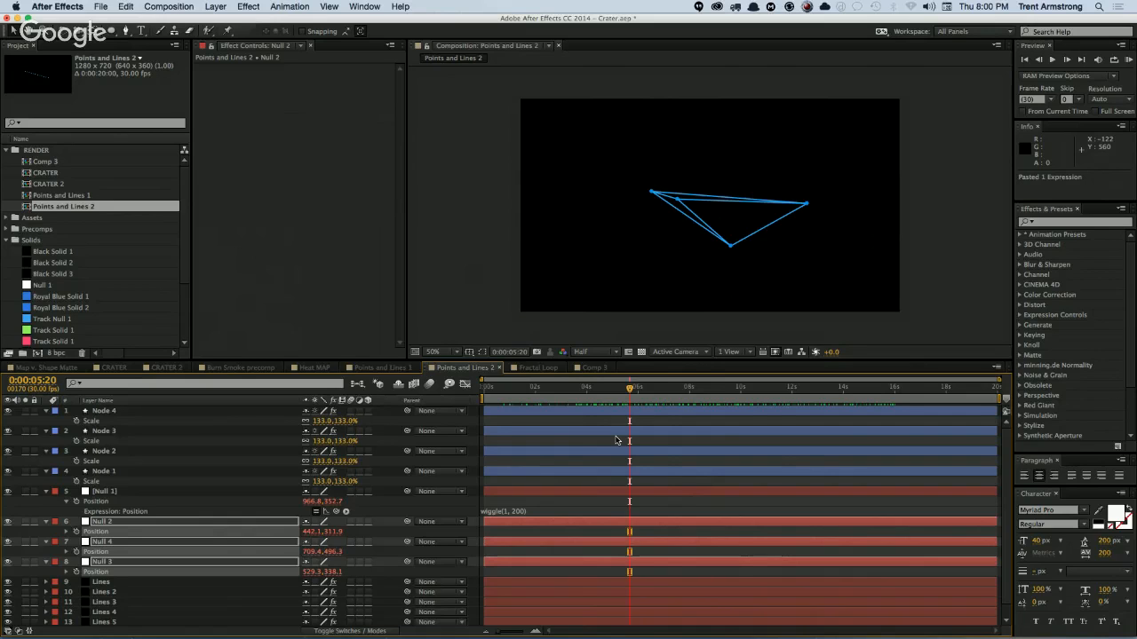
click(617, 439)
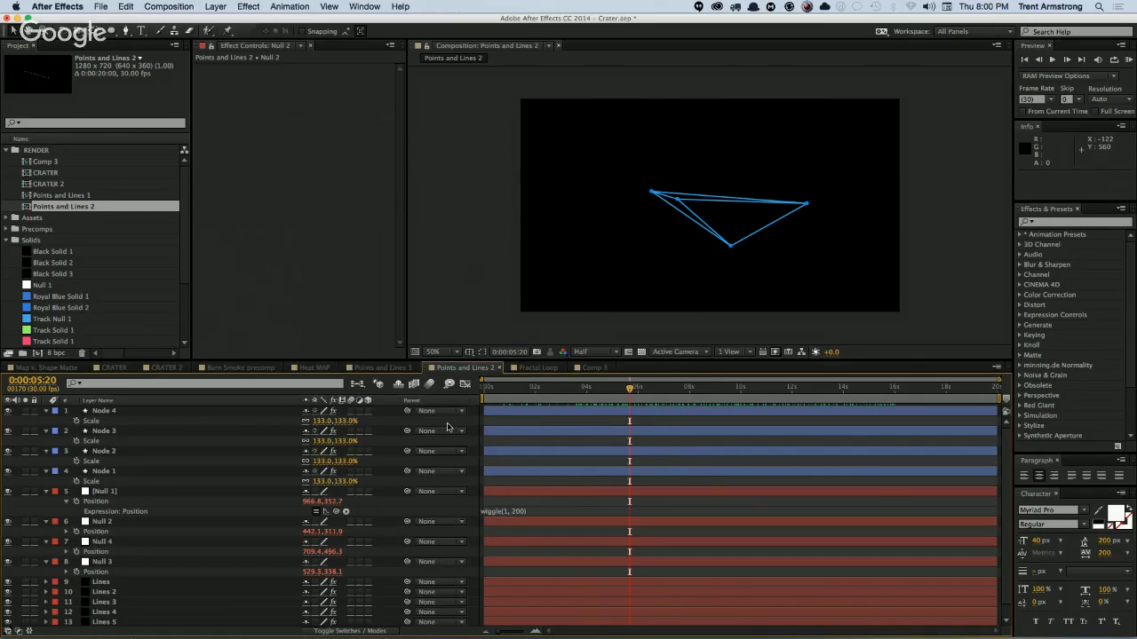
key(u)
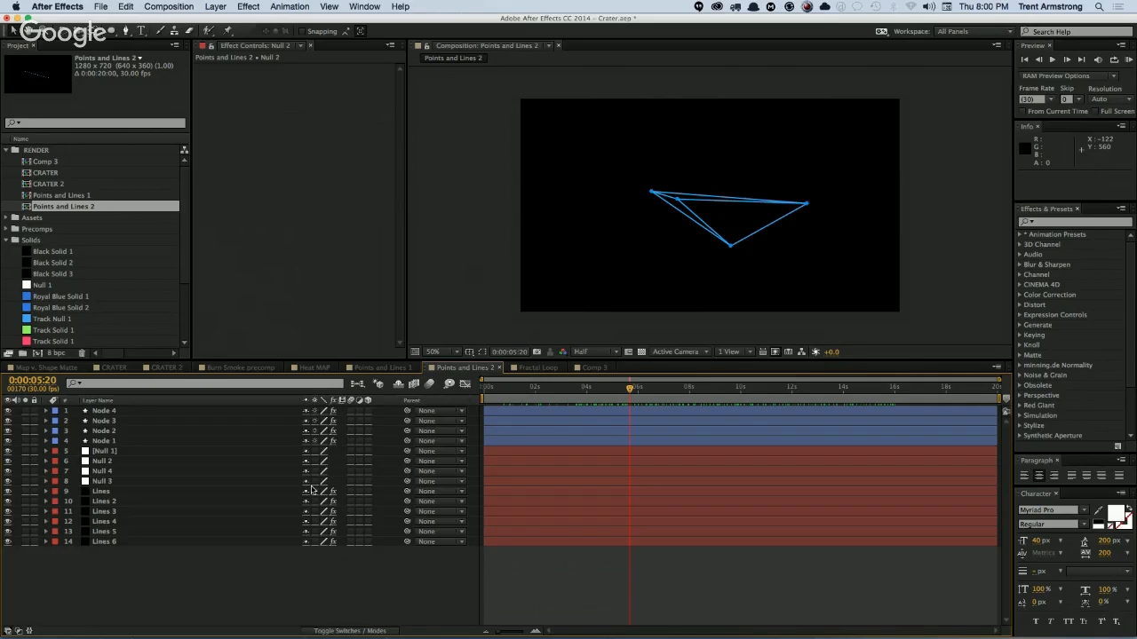
drag(644, 395, 751, 391)
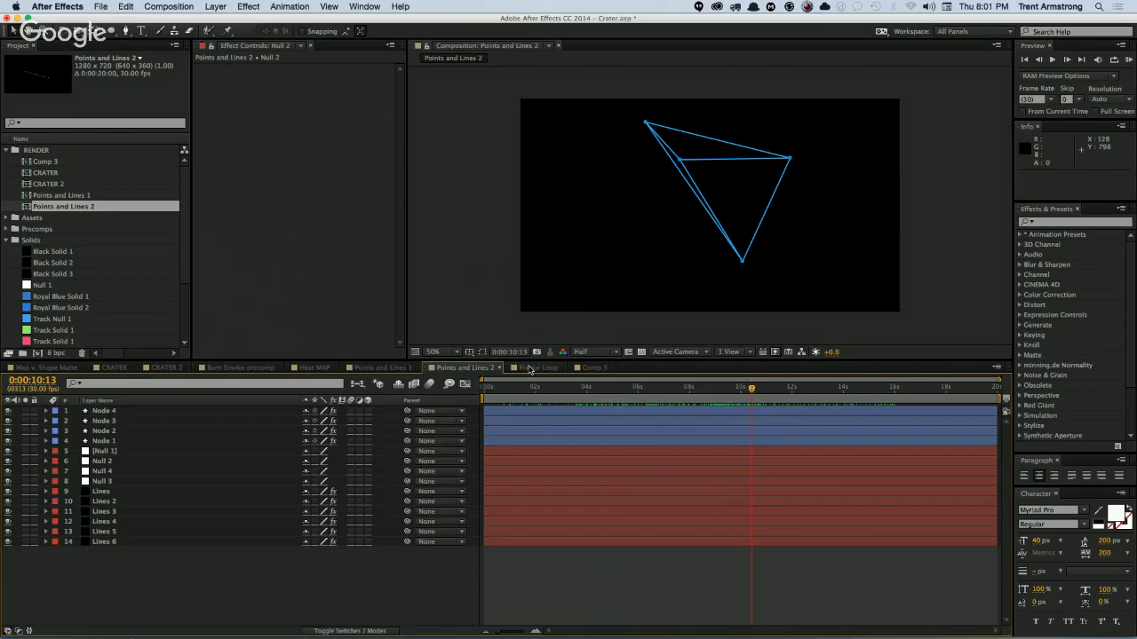
Step: Switch to Chrome and search the web for "motion boutique connected layers"
key(super+Tab)
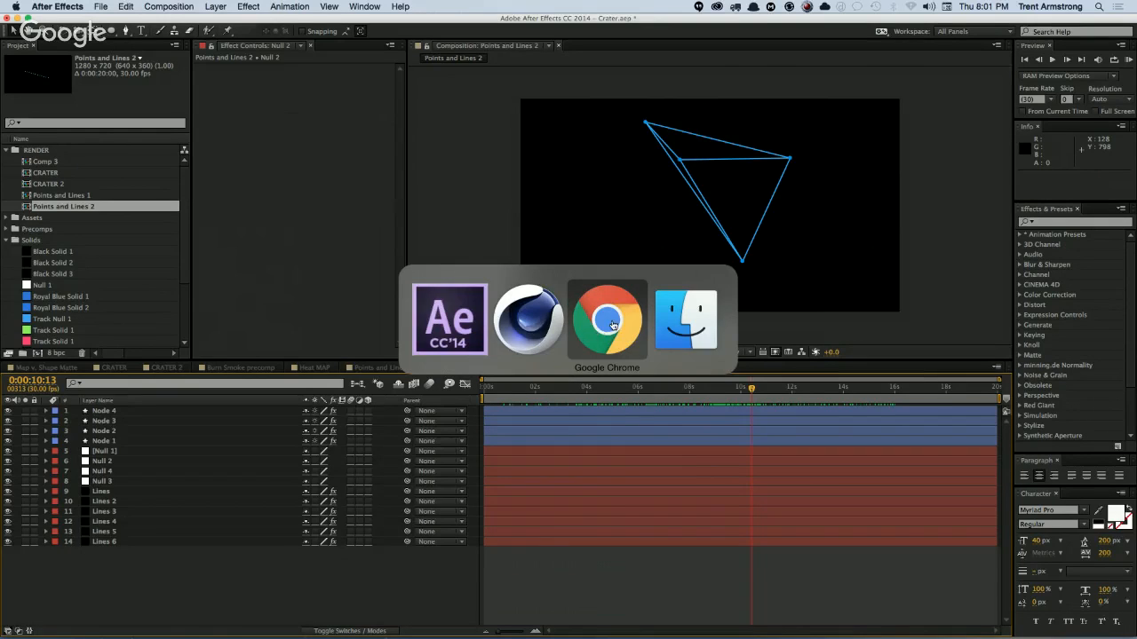
click(613, 324)
click(357, 45)
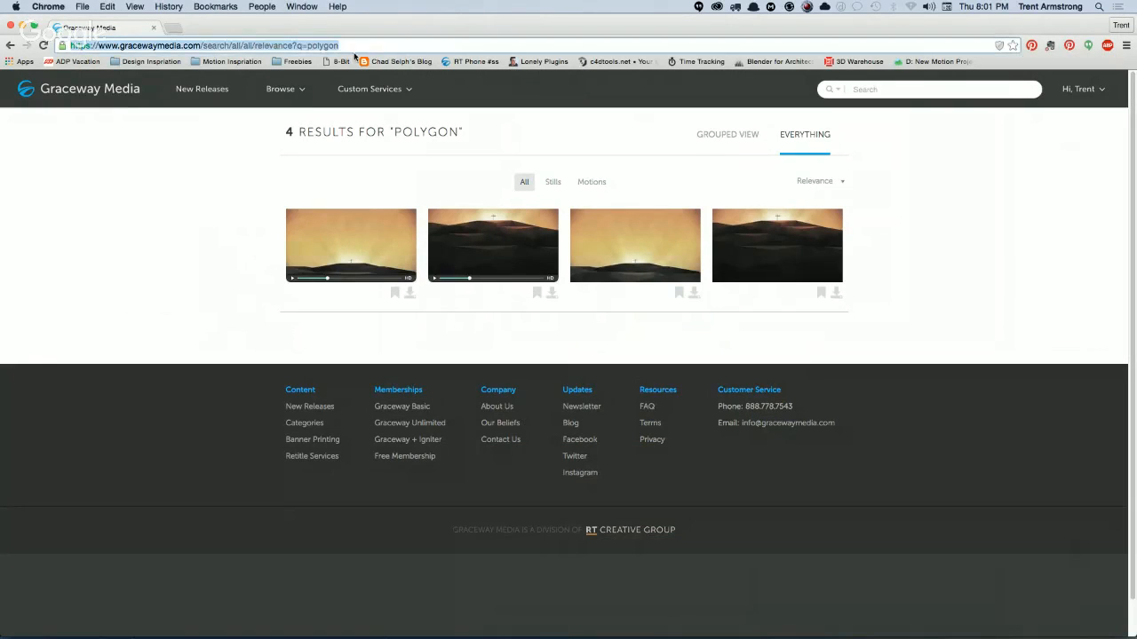
text(motion)
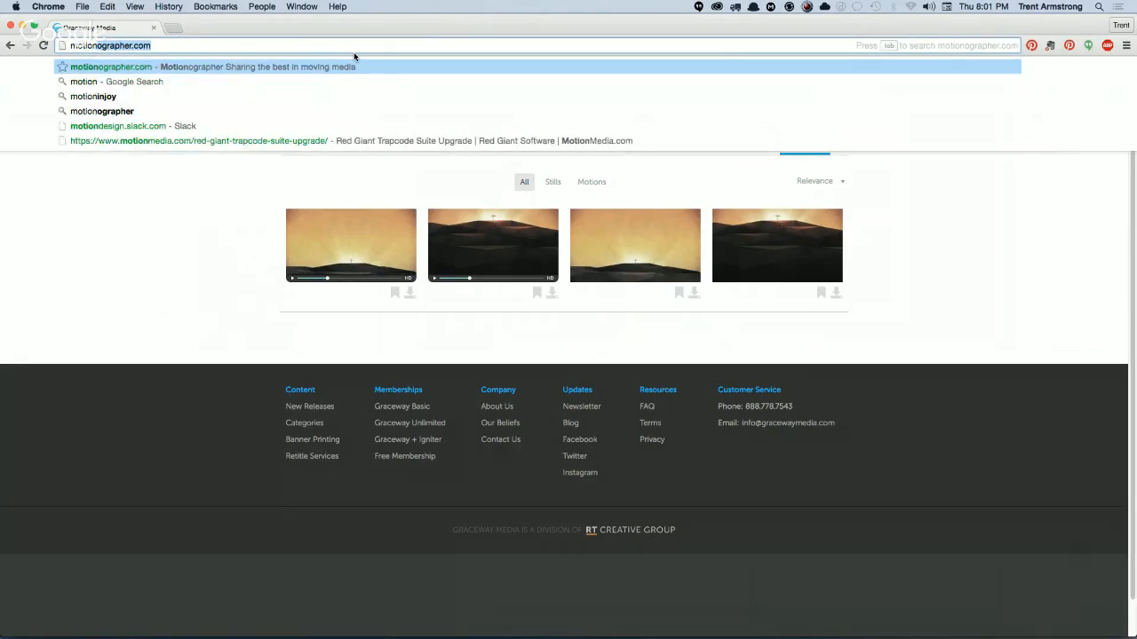
text( boutique )
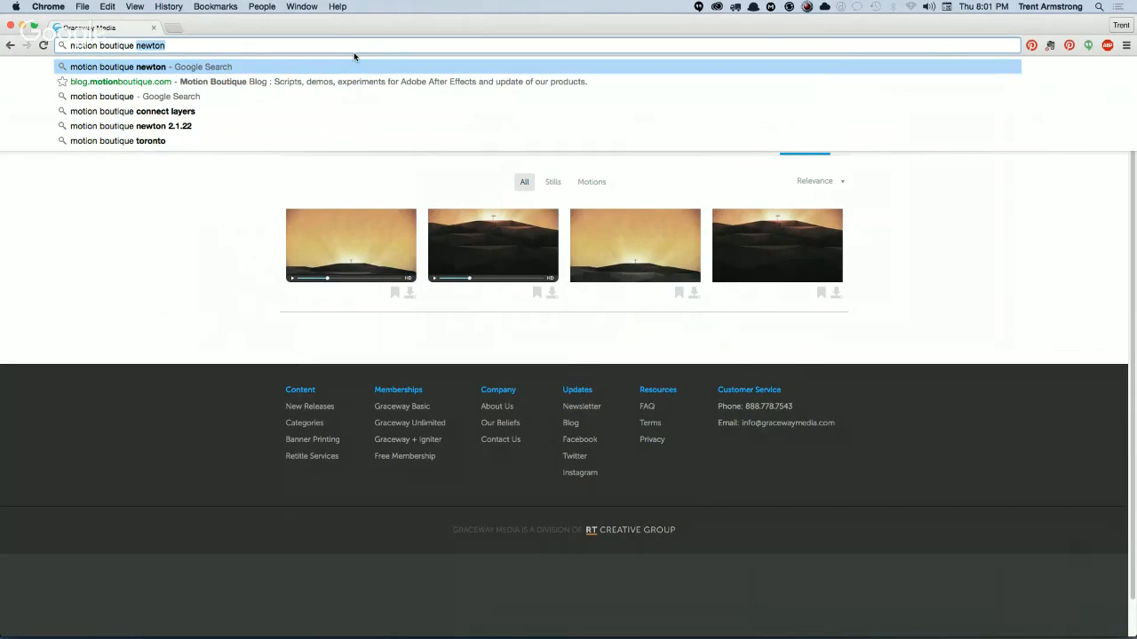
text(connected layers)
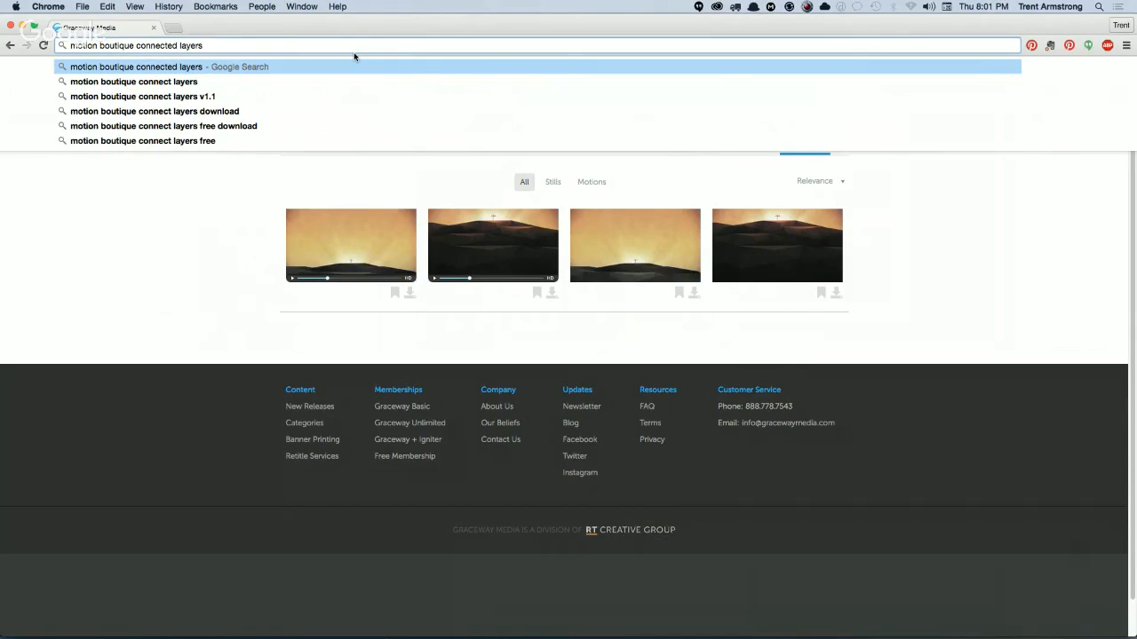
key(Return)
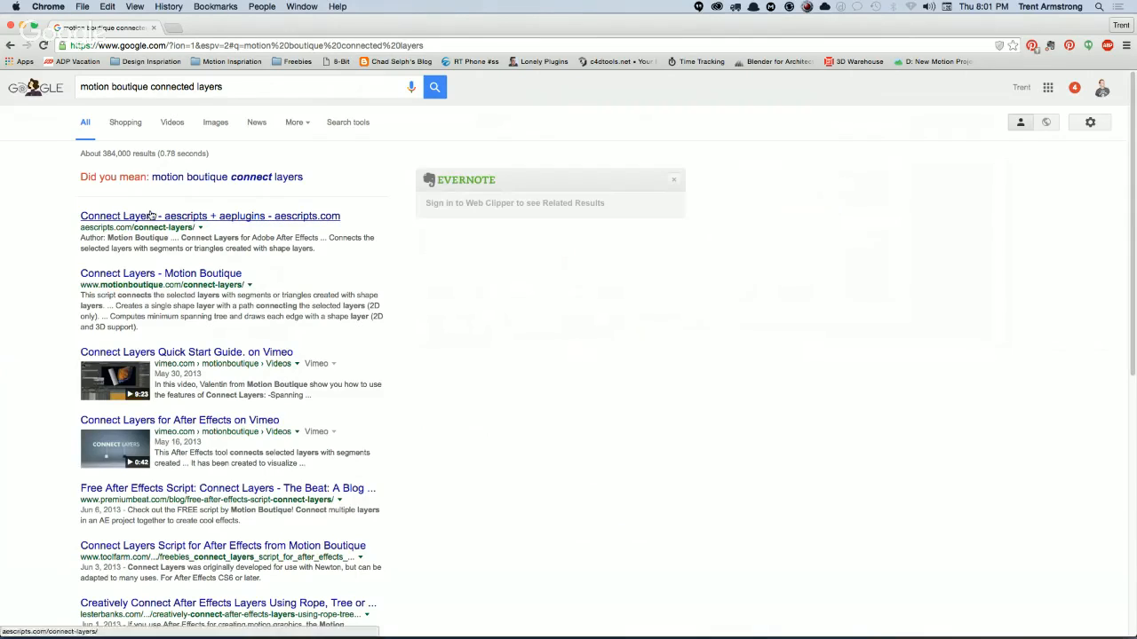
Step: Open the aescripts Connect Layers page and play its promo video, pausing it at the Delaunay triangulation demo
click(151, 217)
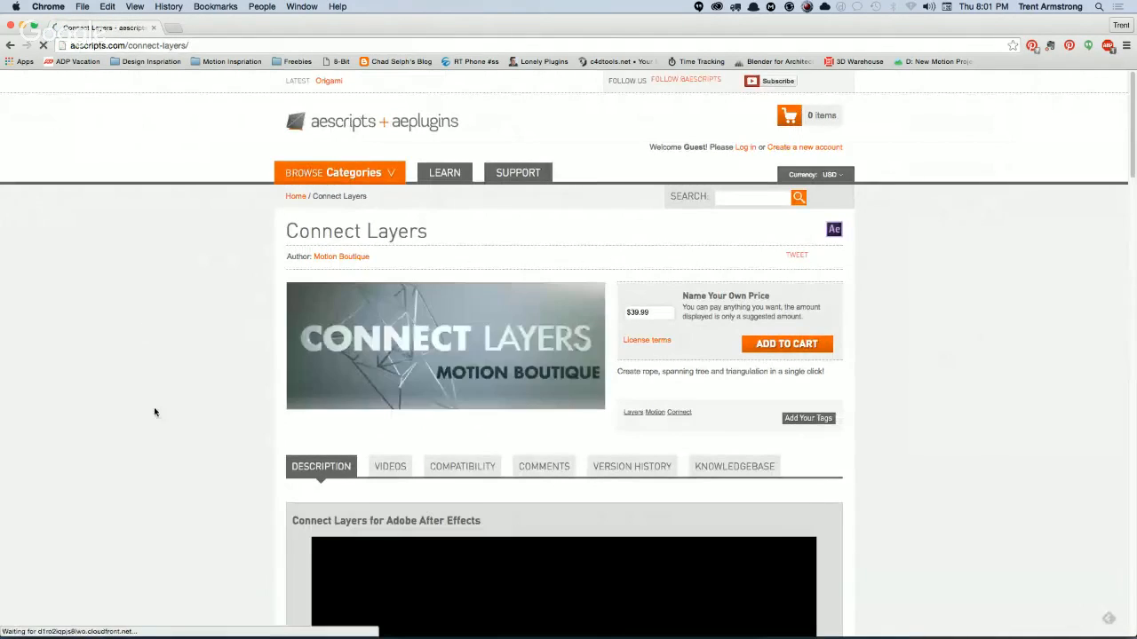
scroll(182, 363, down, 2)
scroll(125, 355, down, 10)
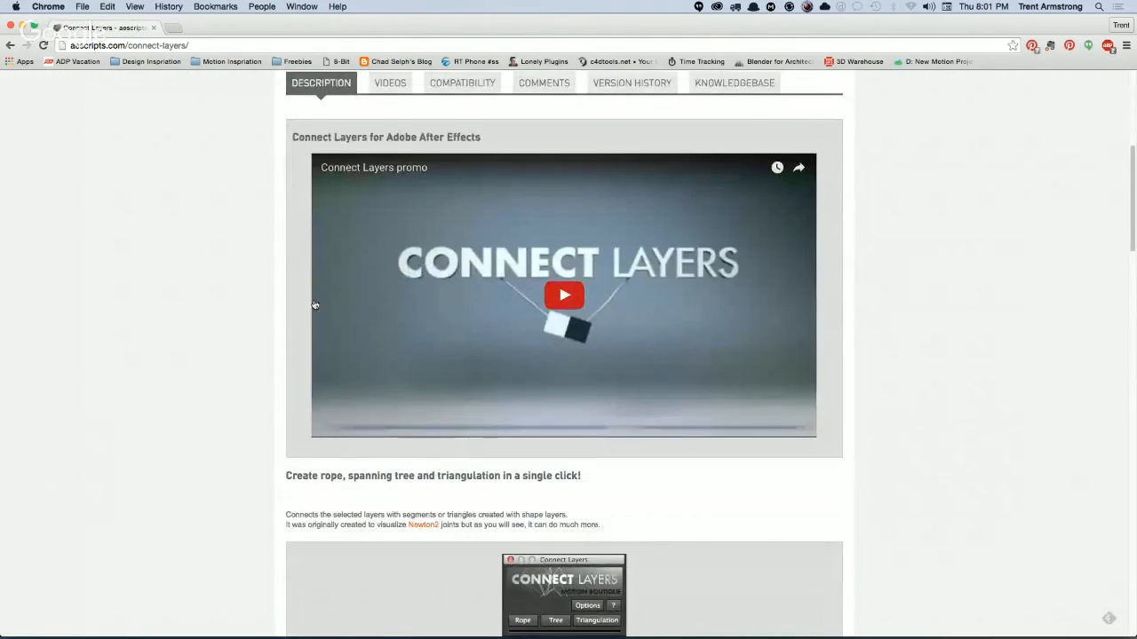
click(373, 357)
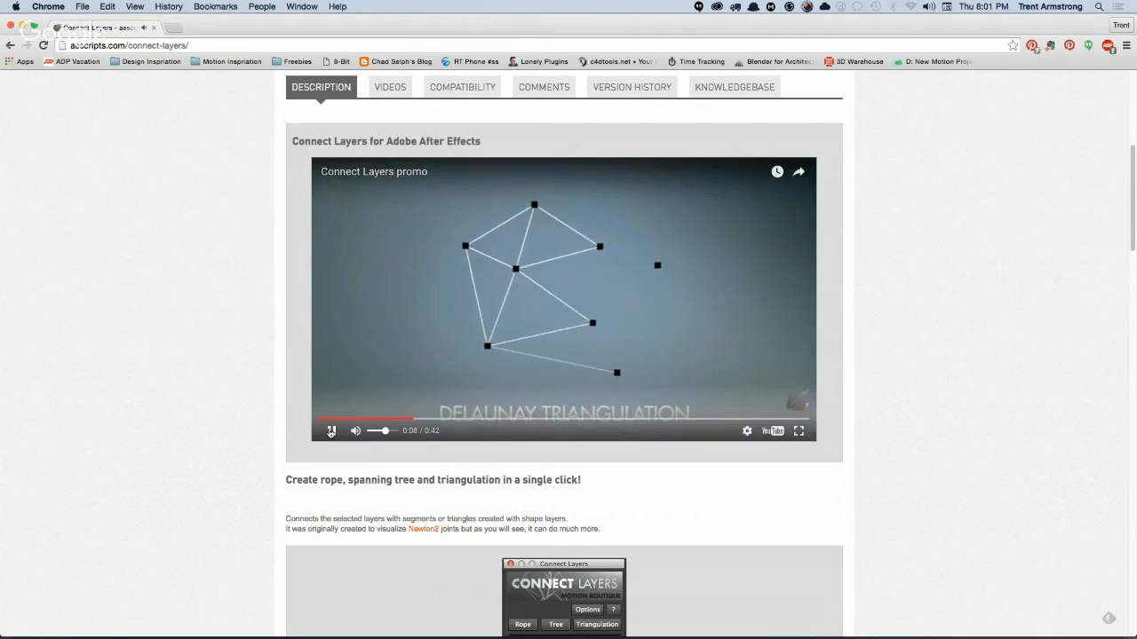
click(331, 430)
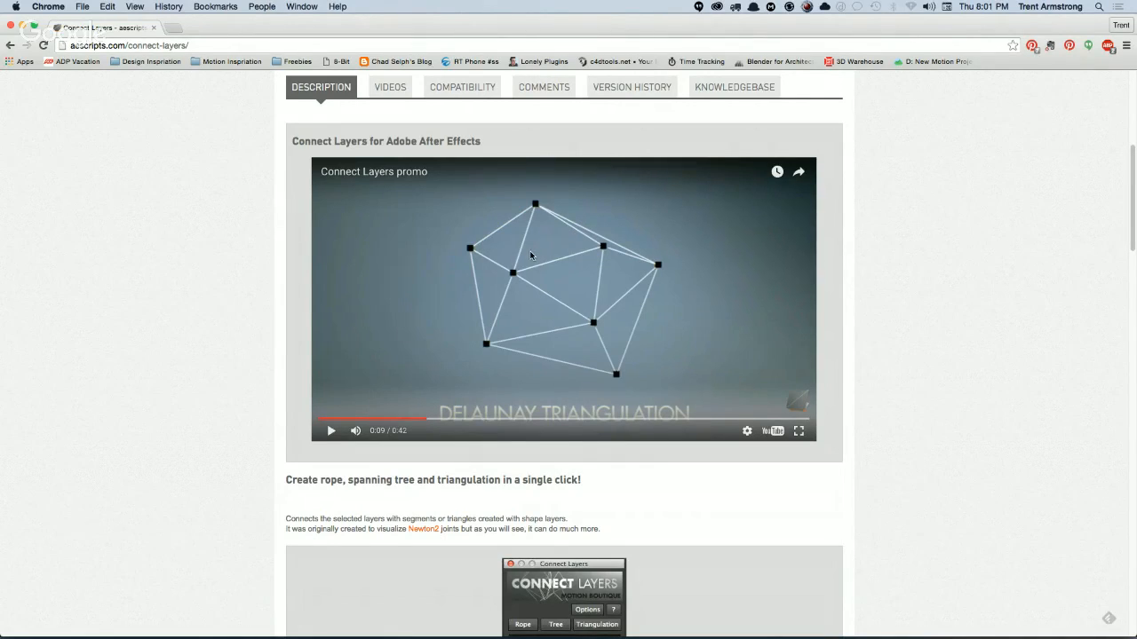
Step: Return to After Effects and move the current time of Points and Lines 2 to 0:00:08:19
key(super+Tab)
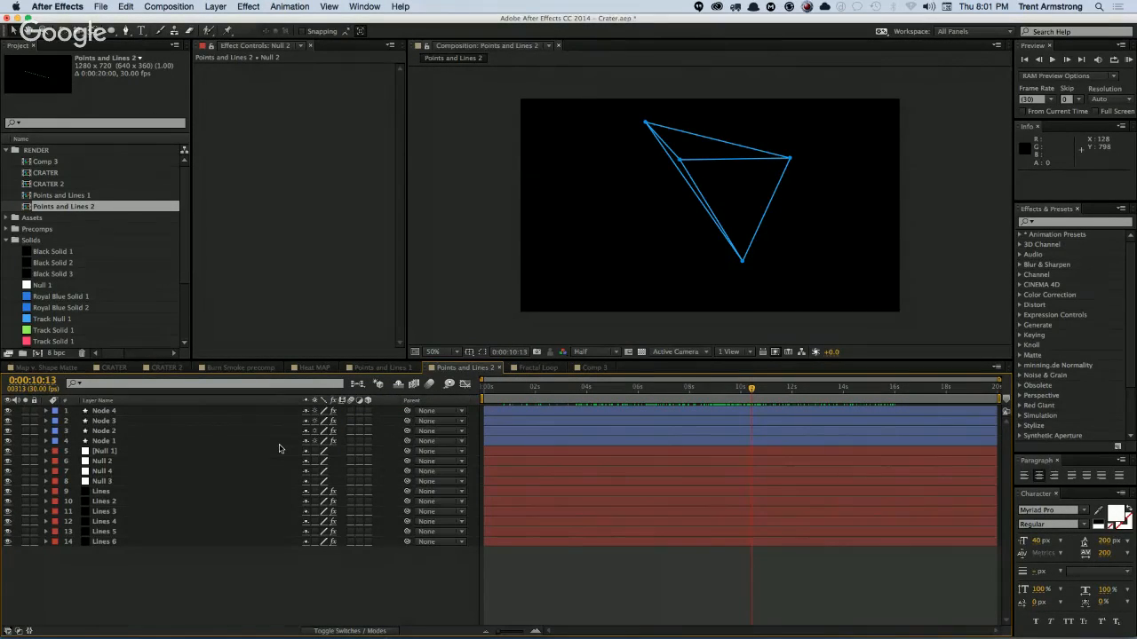
drag(724, 391, 699, 404)
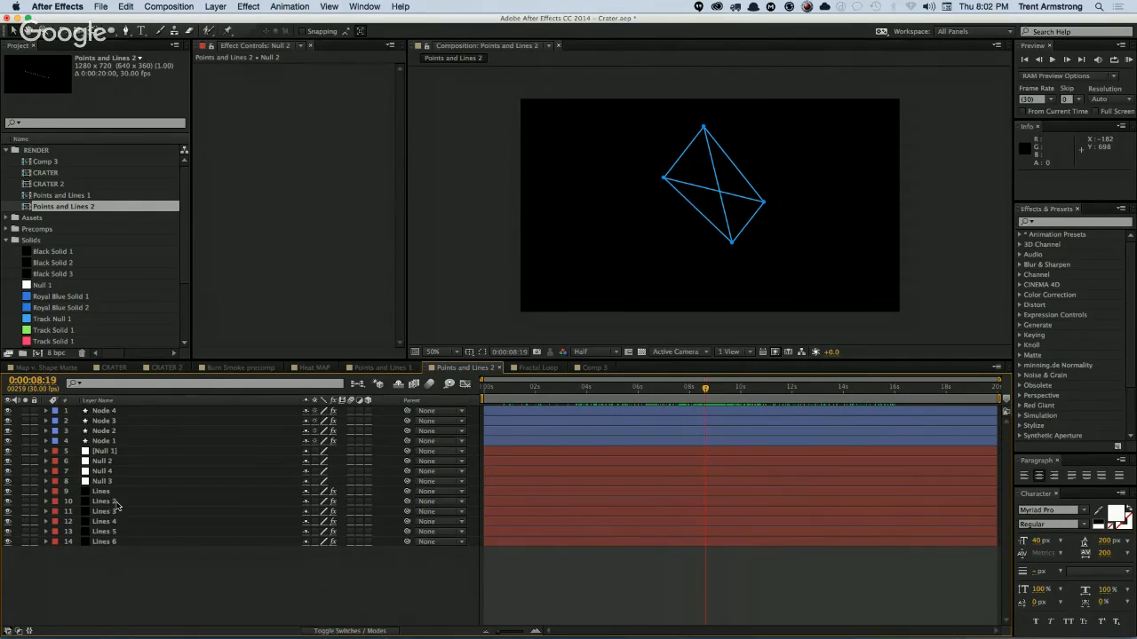
click(114, 503)
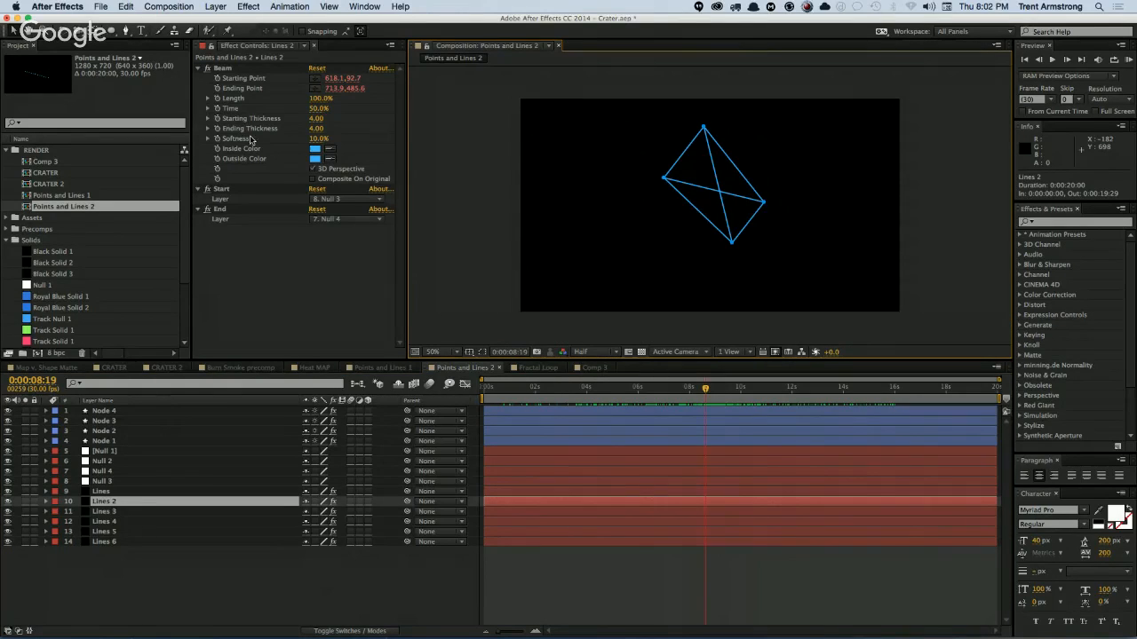
click(289, 7)
mouse_move(248, 7)
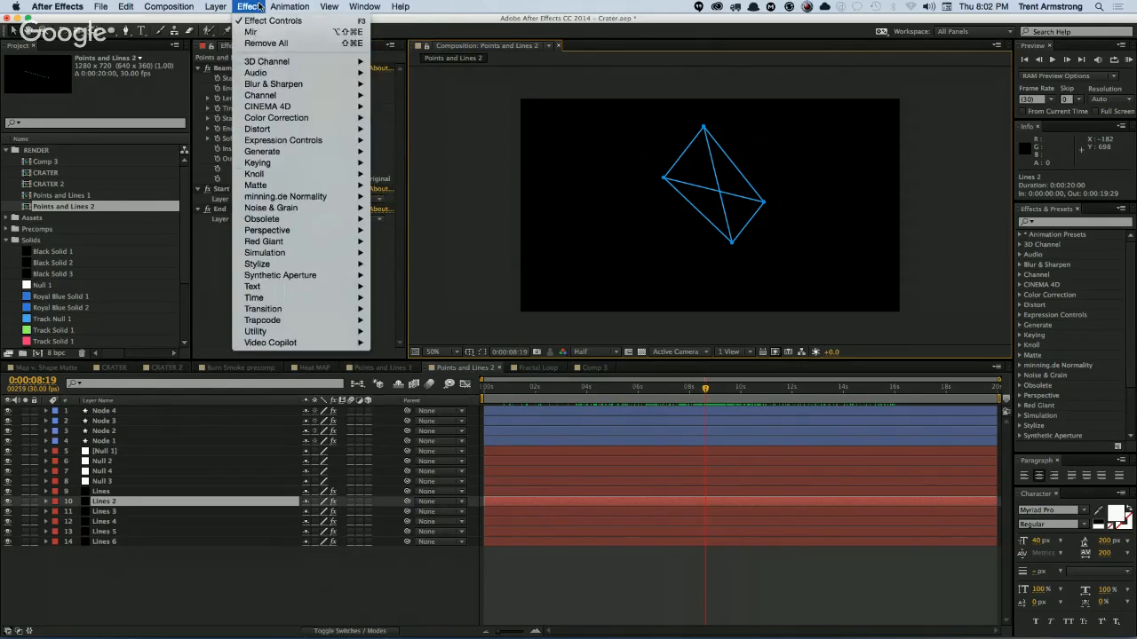
mouse_move(329, 70)
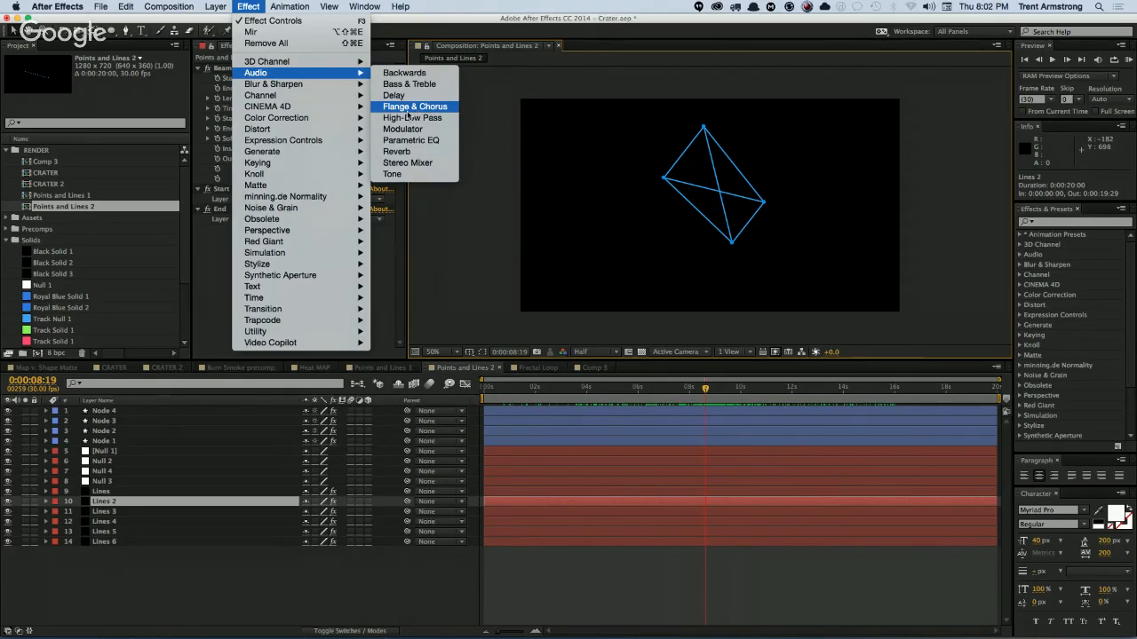
mouse_move(308, 96)
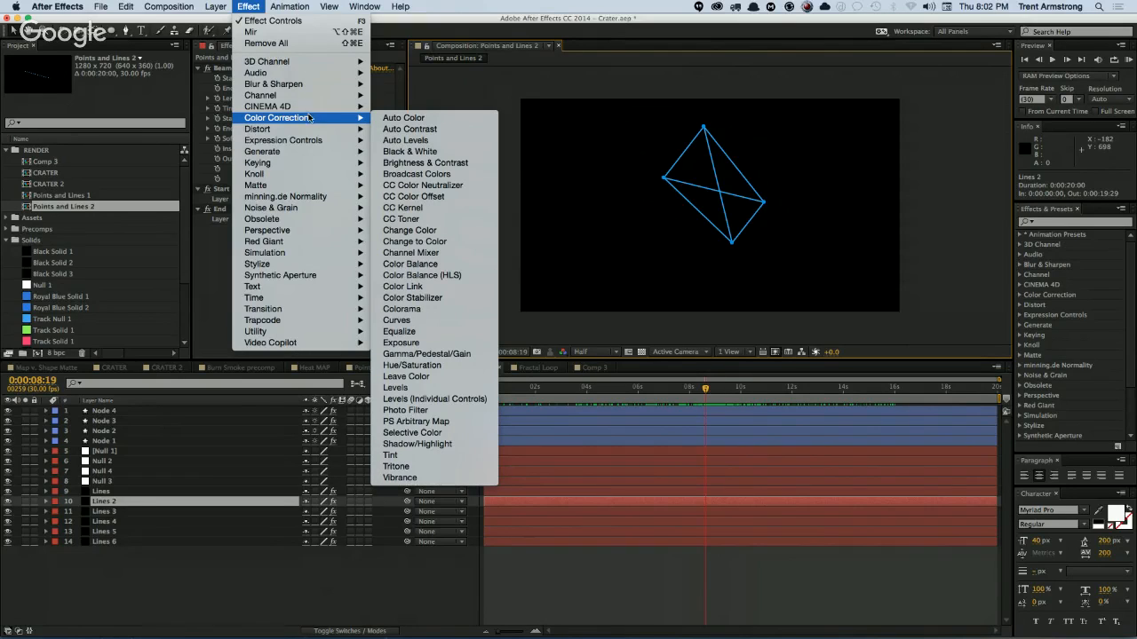
mouse_move(304, 152)
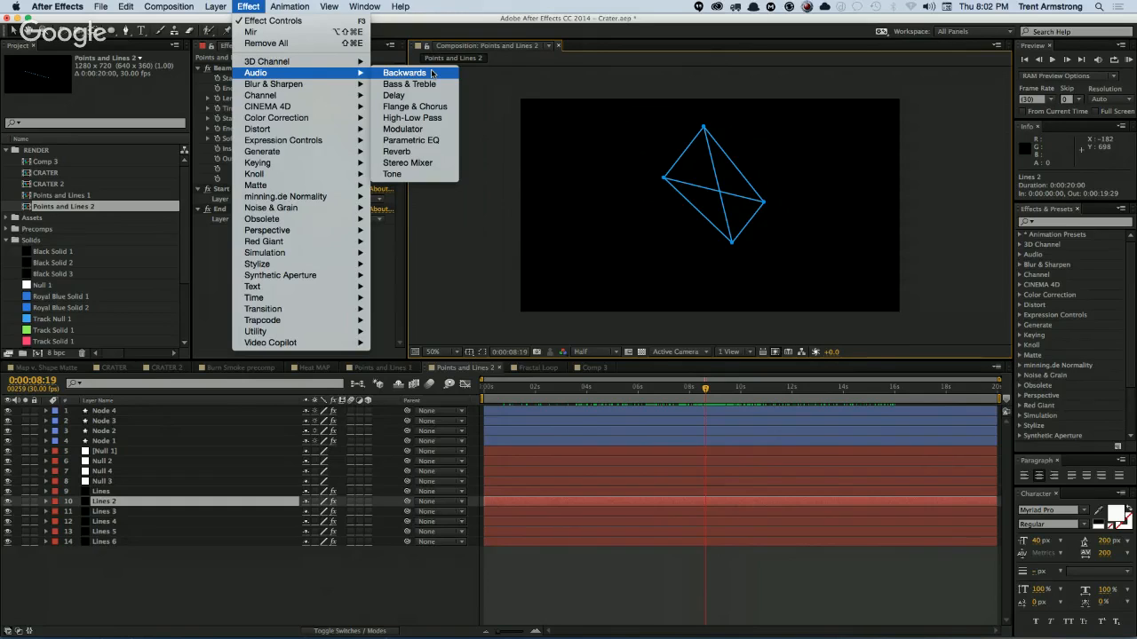
click(227, 590)
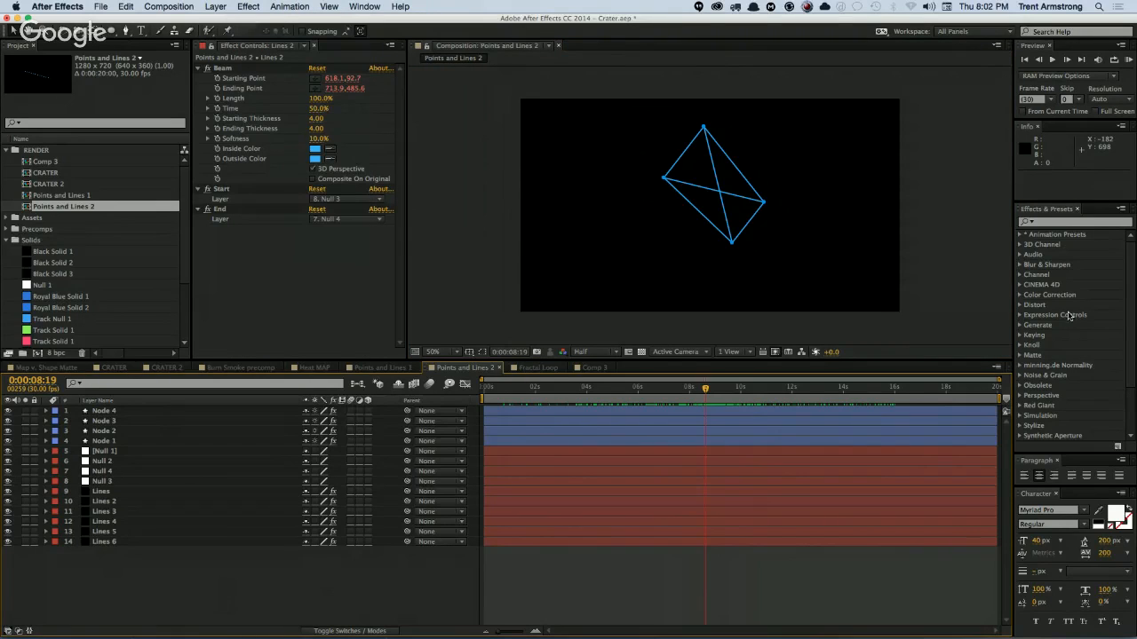
Step: Search the effects for "spectru" and apply Audio Spectrum to the Lines layer
click(1093, 234)
text(spectru)
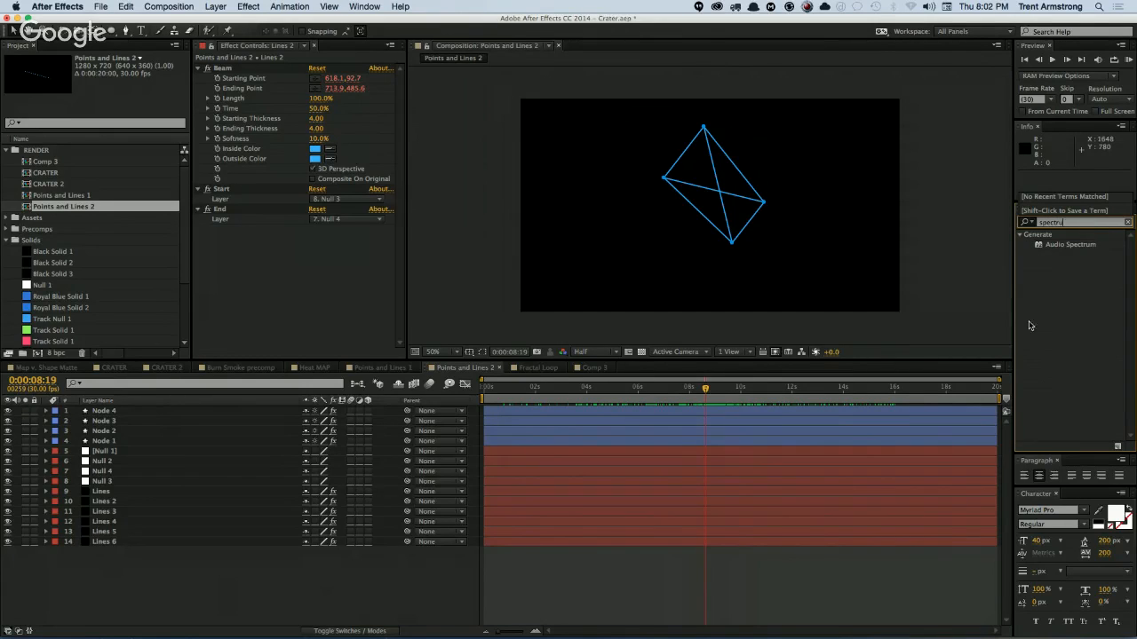
drag(1059, 244, 130, 497)
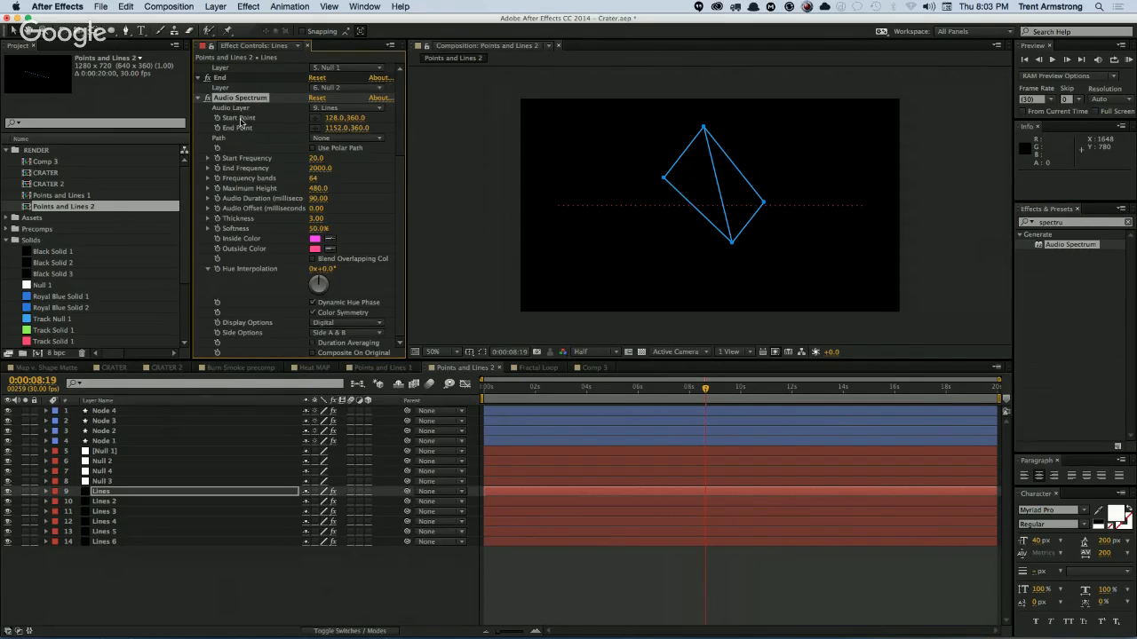
Step: Copy only the expression from the Lines layer's Beam Starting Point and paste it onto Audio Spectrum's Start Point
click(130, 495)
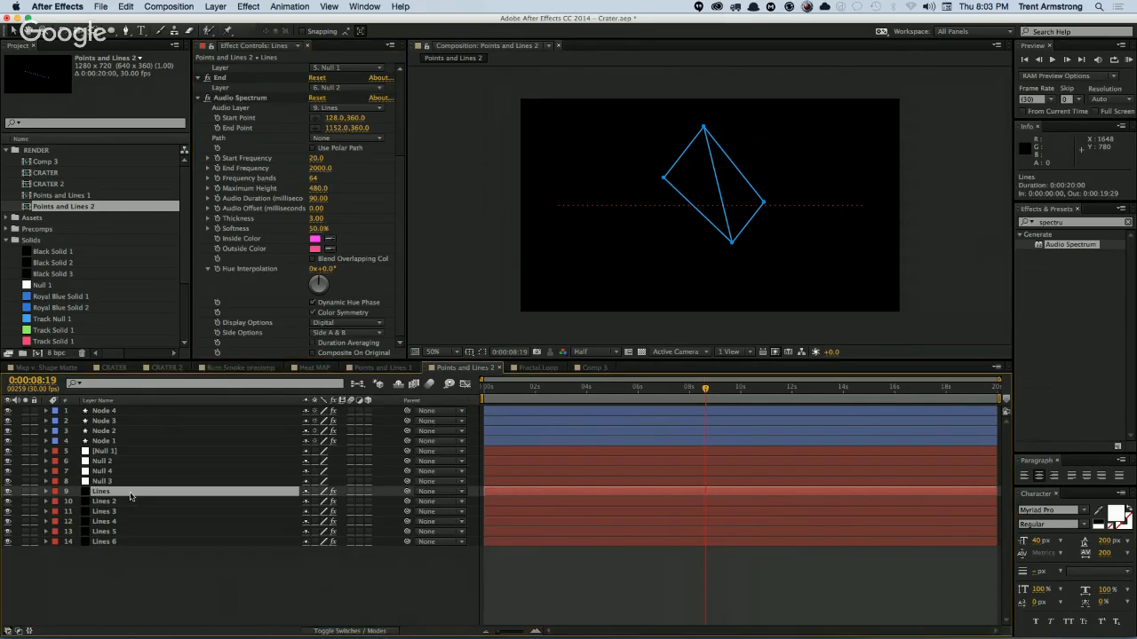
key(e)
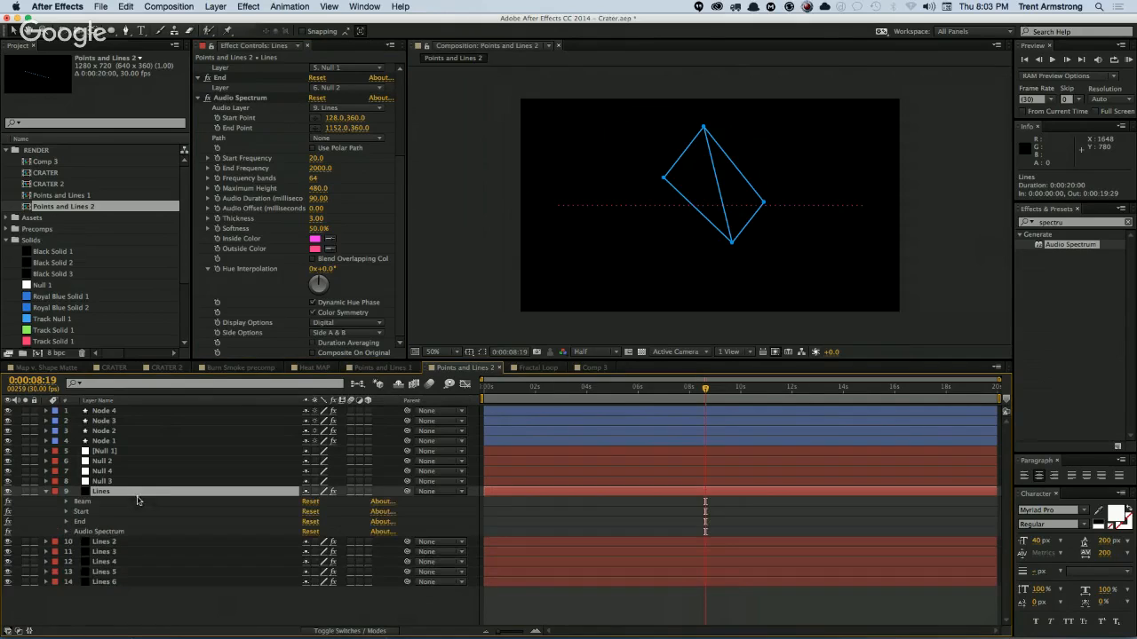
click(67, 503)
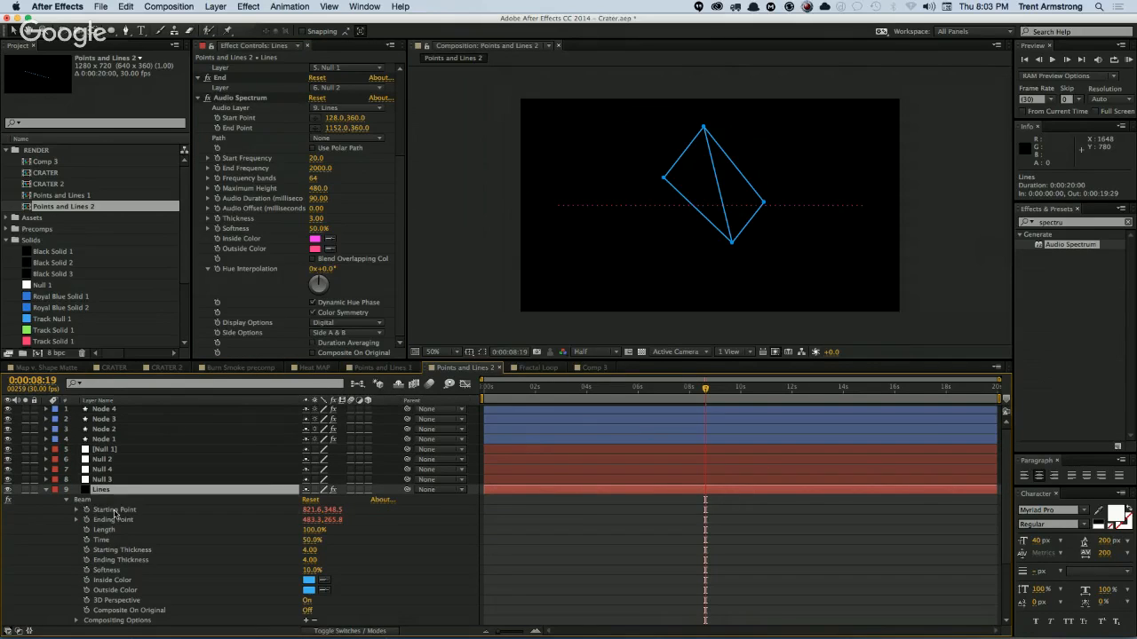
click(115, 512)
right_click(124, 512)
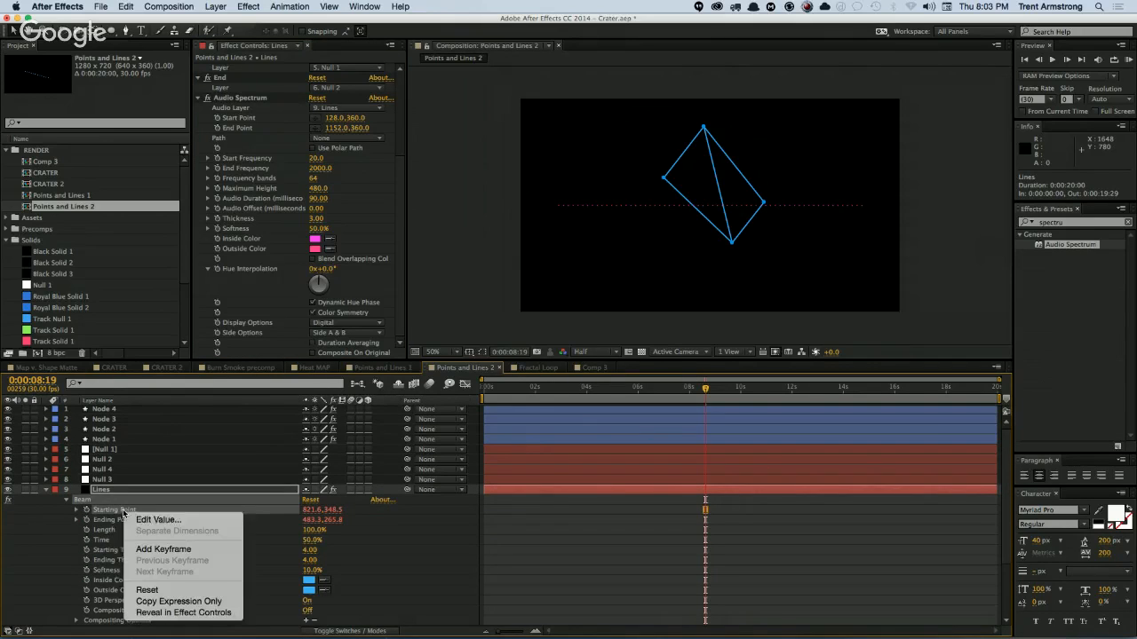
click(156, 604)
scroll(165, 533, down, 4)
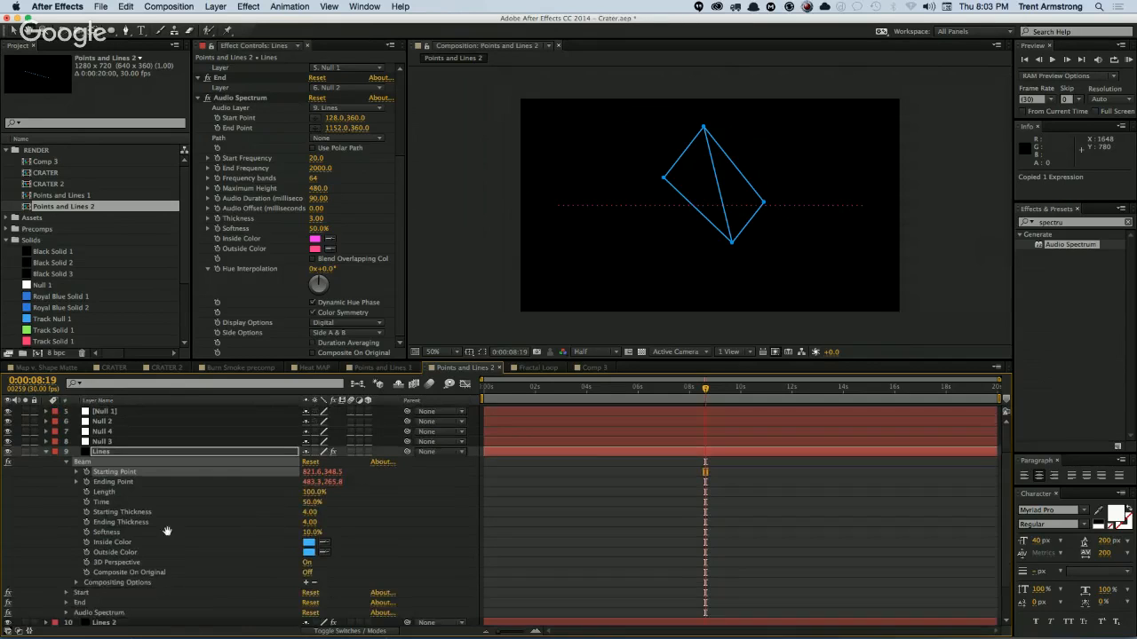
click(66, 571)
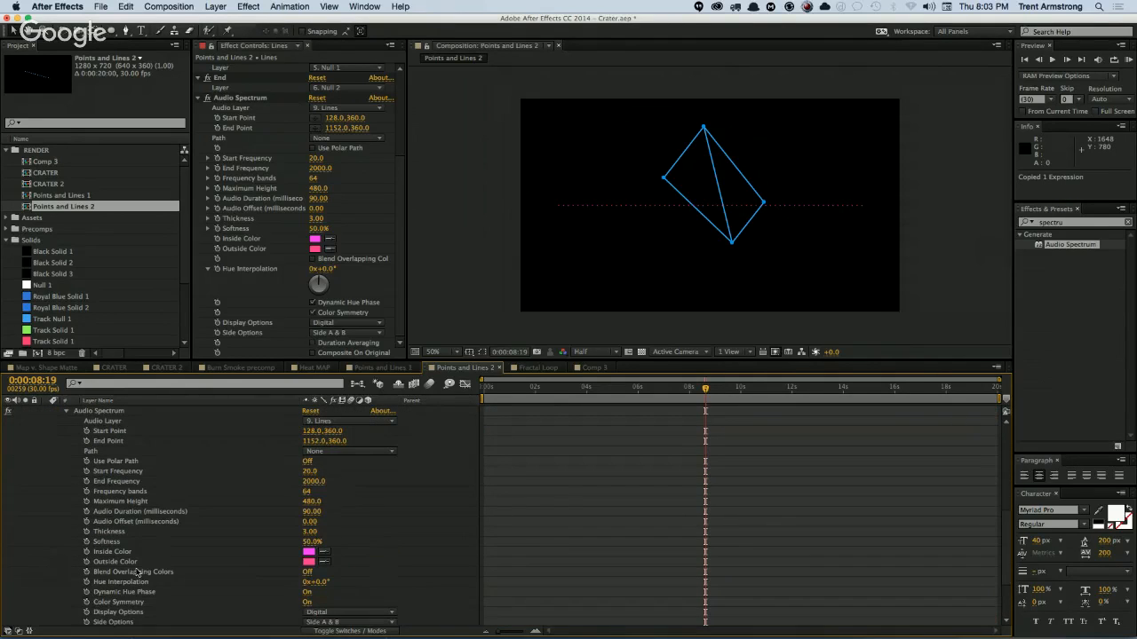
click(124, 472)
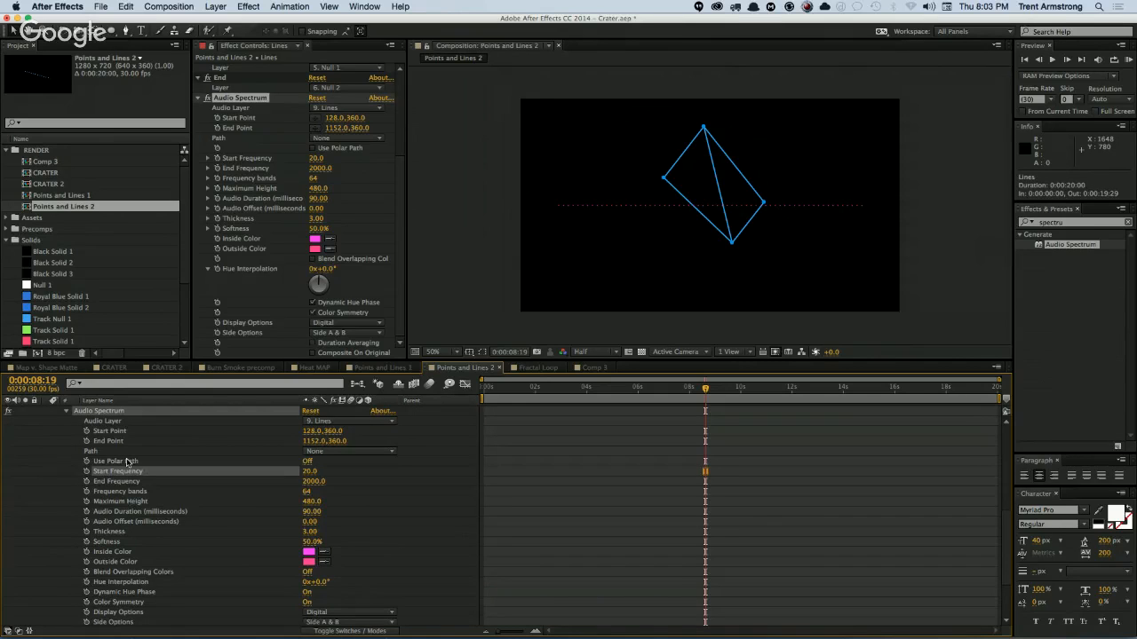
click(126, 432)
key(super+v)
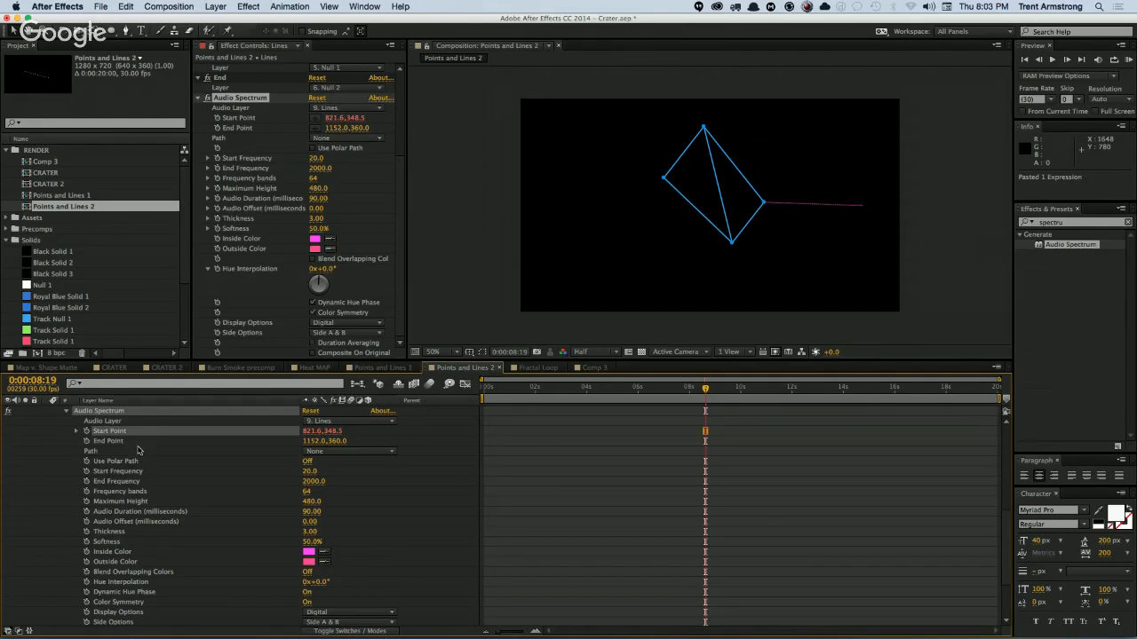
Step: Copy only the expression from the Beam's Ending Point and paste it onto Audio Spectrum's End Point on the Lines layer
scroll(132, 445, up, 10)
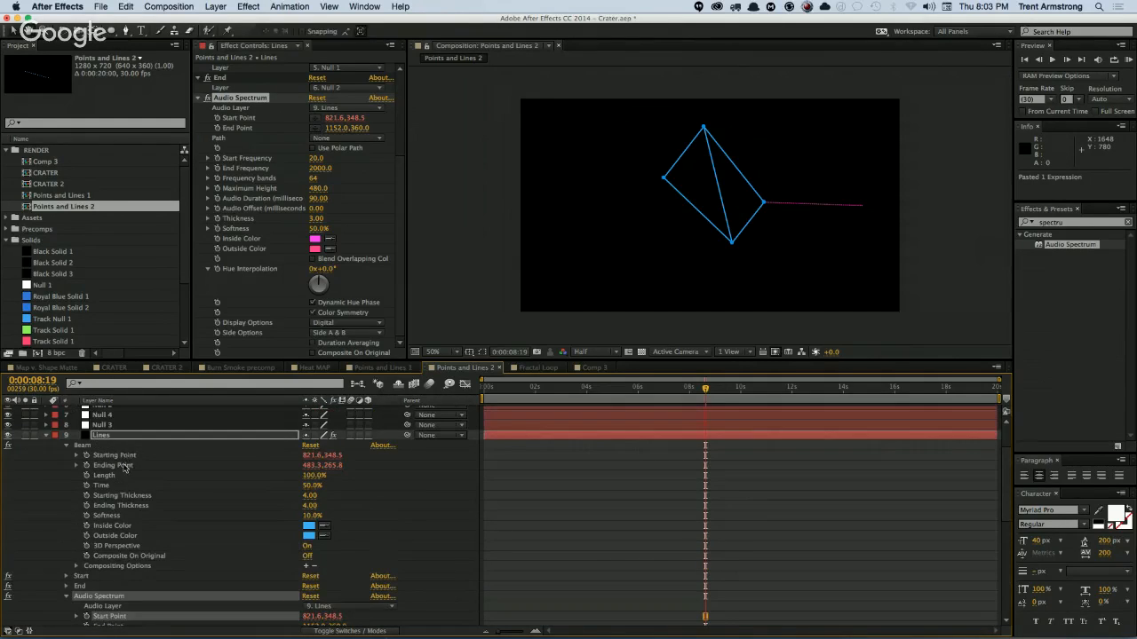
click(127, 465)
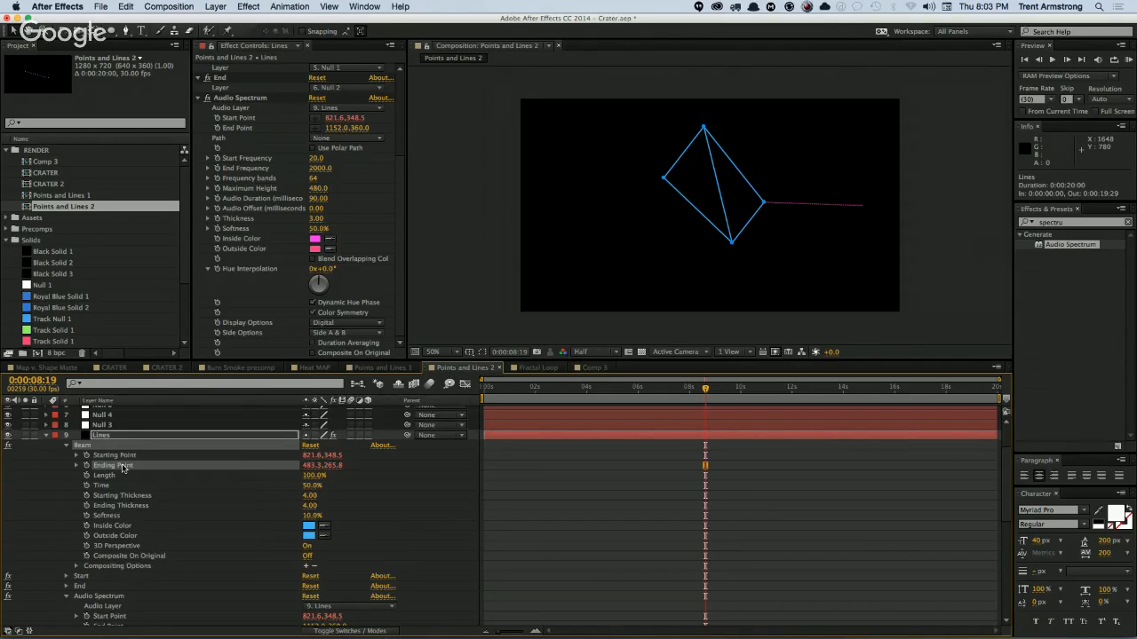
right_click(124, 471)
click(160, 557)
scroll(157, 487, down, 3)
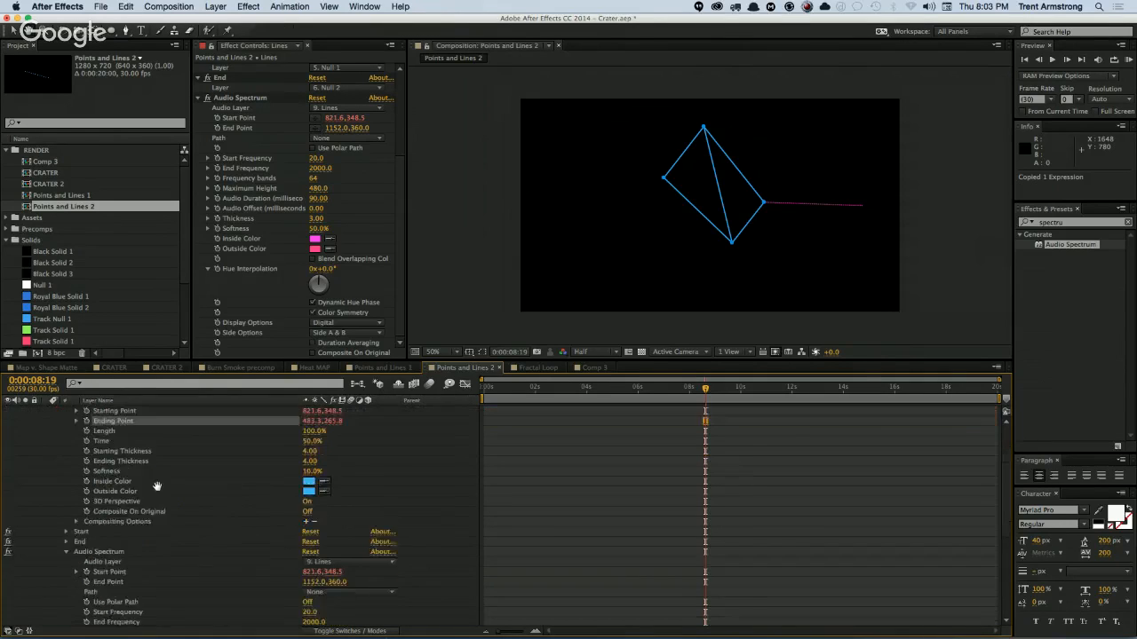
scroll(157, 487, down, 5)
click(120, 421)
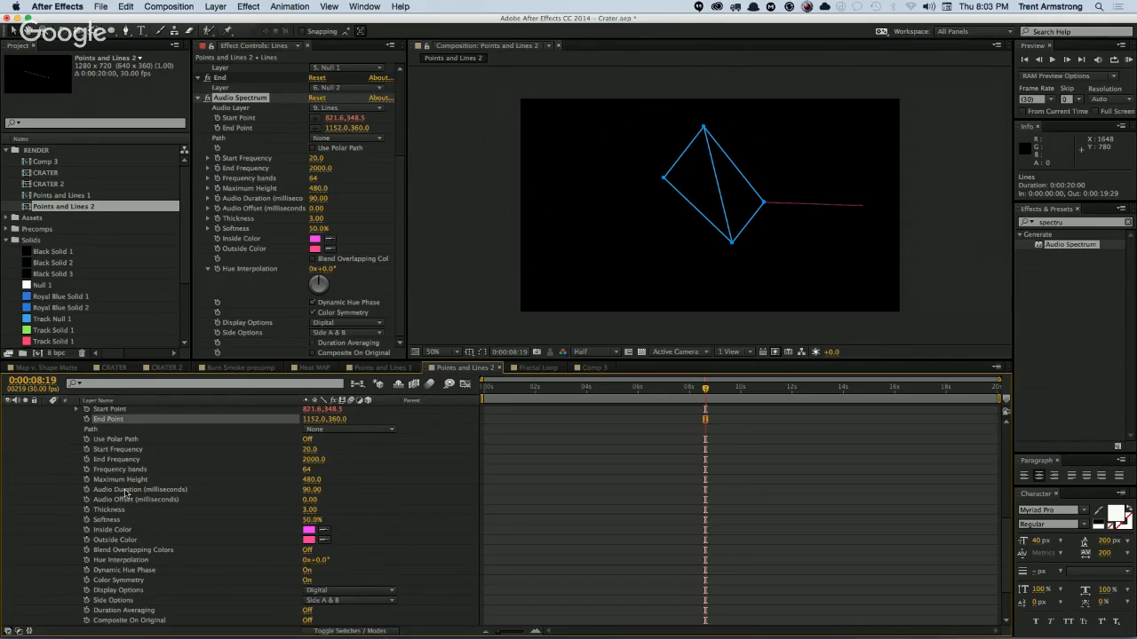
key(super+v)
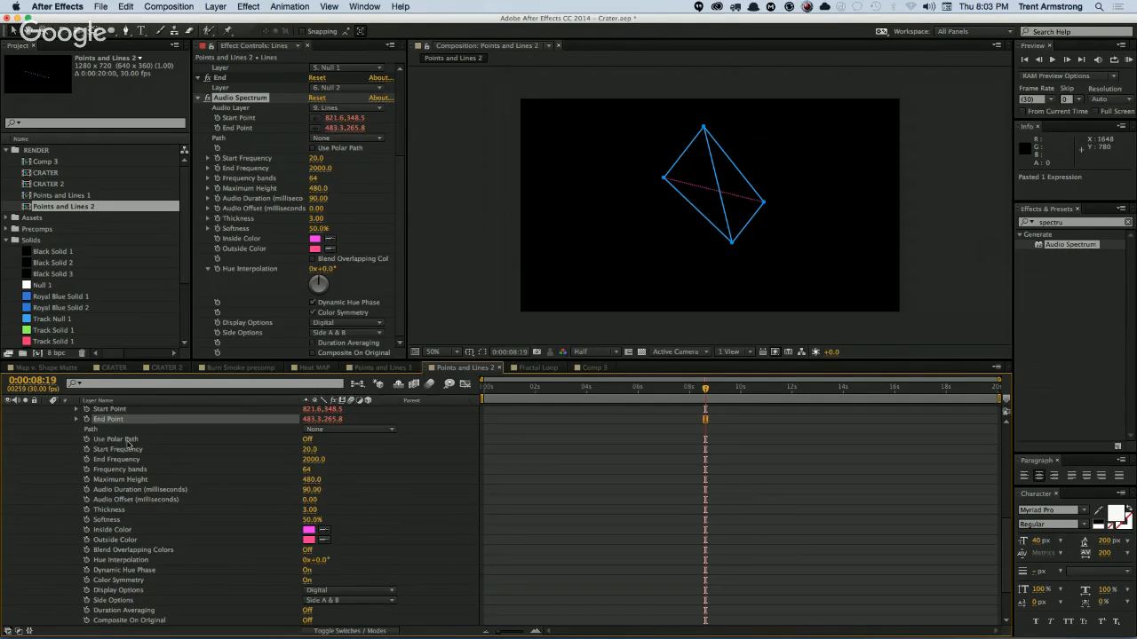
Step: Collapse the Audio Spectrum properties and the whole Lines layer in the timeline
scroll(69, 485, up, 3)
click(67, 480)
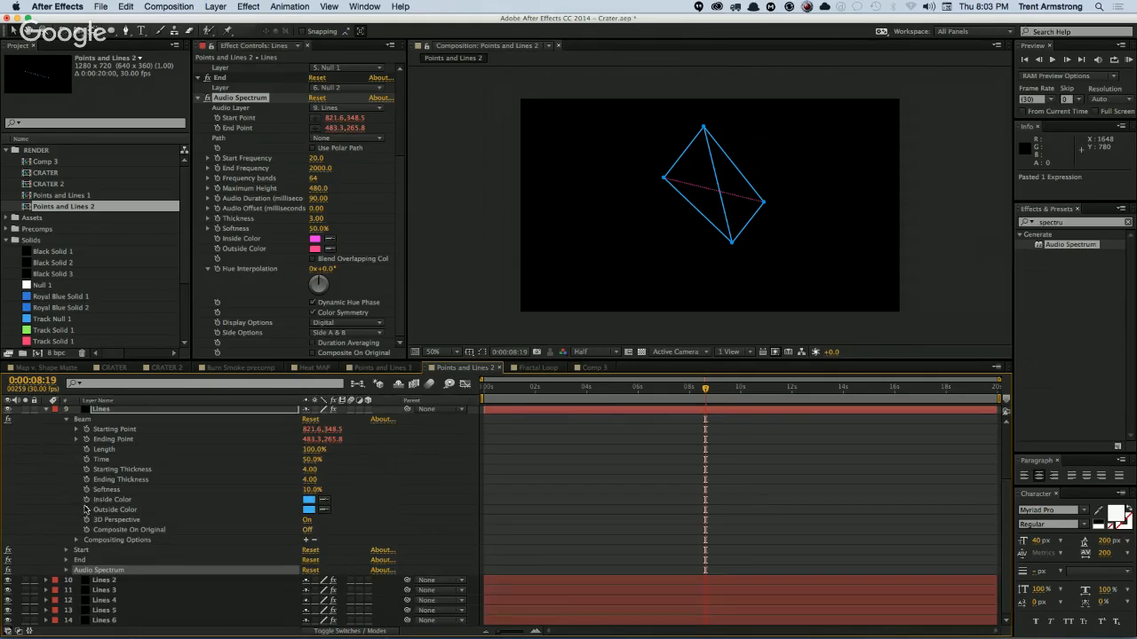
click(47, 414)
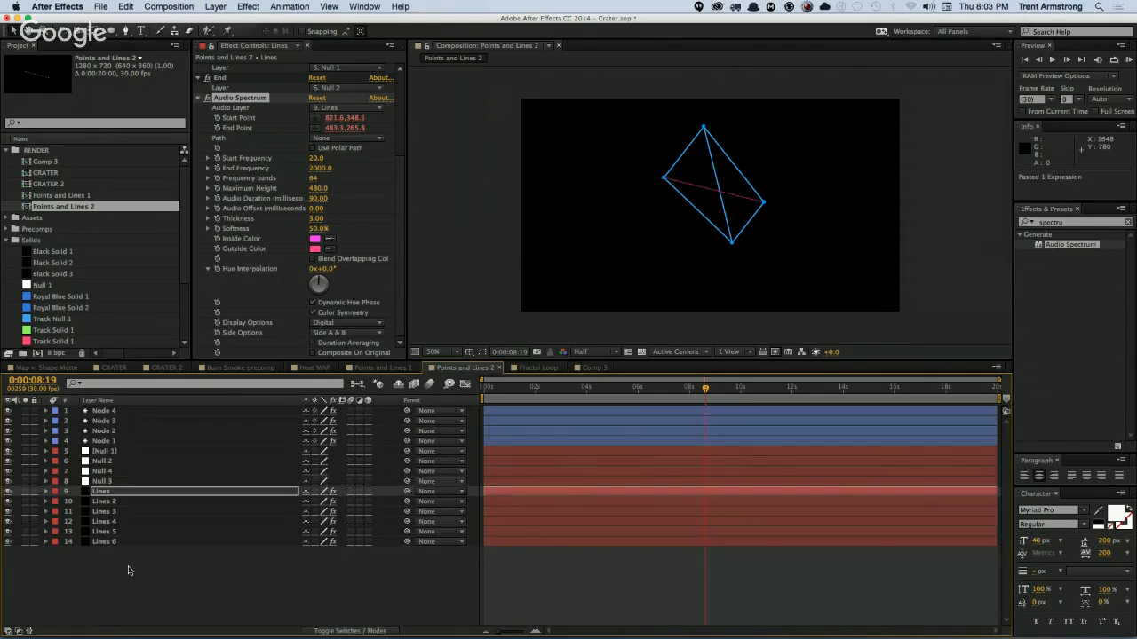
Step: Import "I am your huckleberry.mp3" from the Space Law album folder in the iTunes music and add it below the Lines 6 layer
click(130, 568)
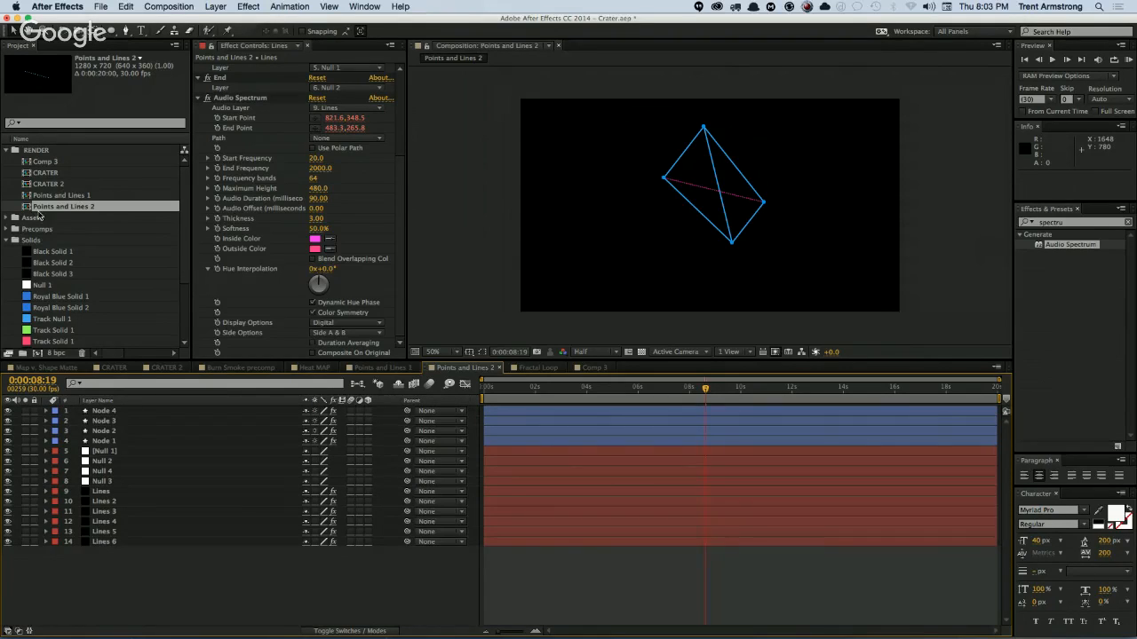
click(34, 218)
key(super+i)
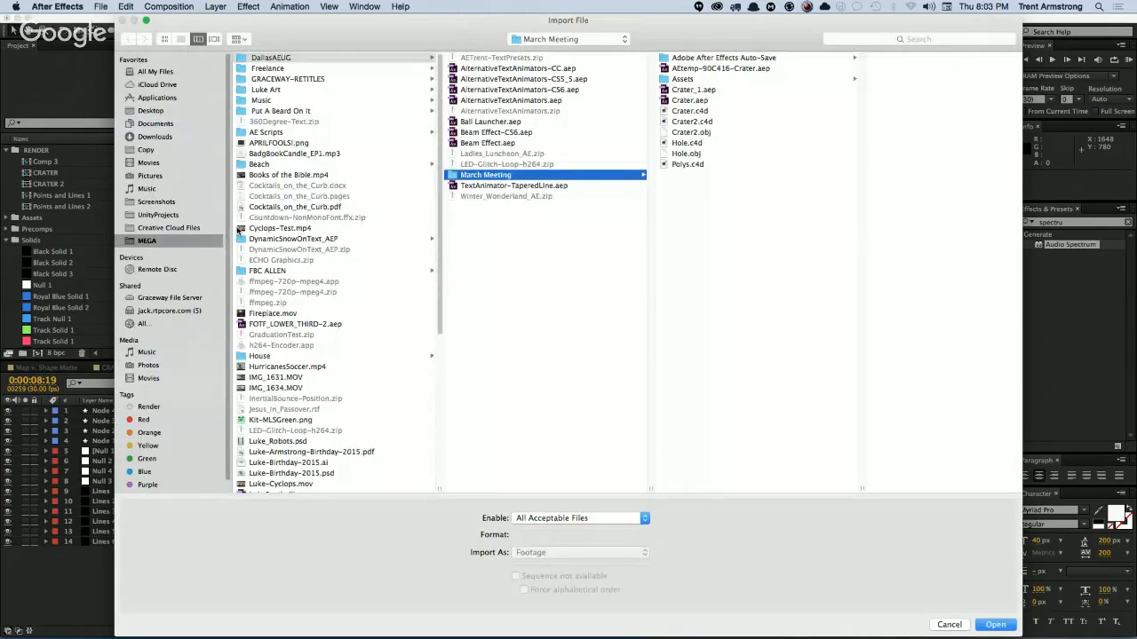
click(177, 186)
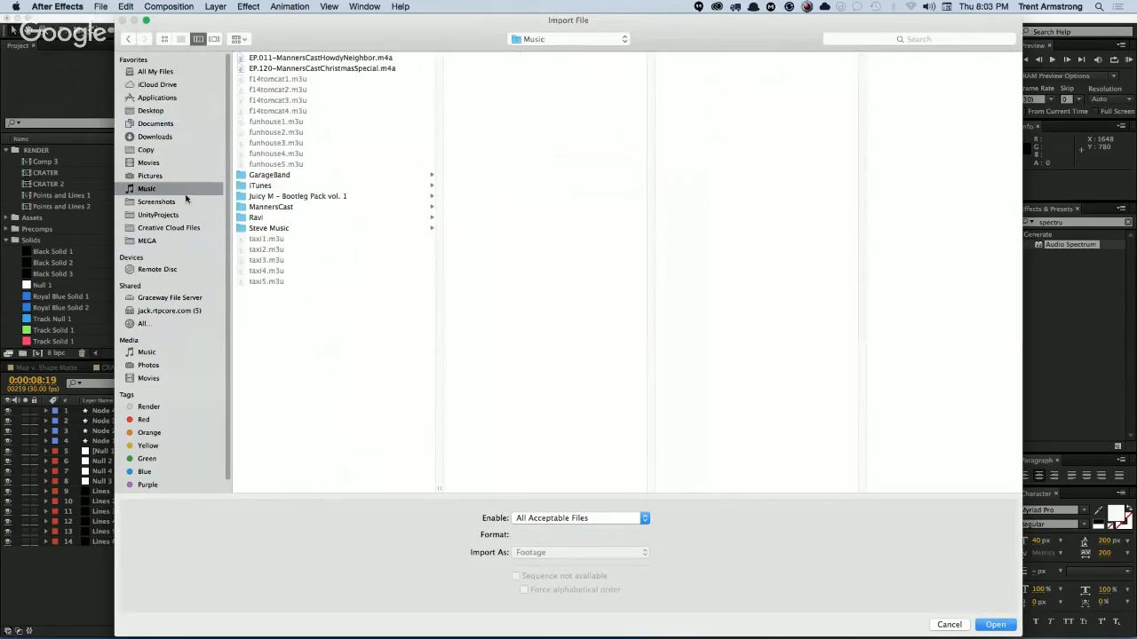
click(292, 185)
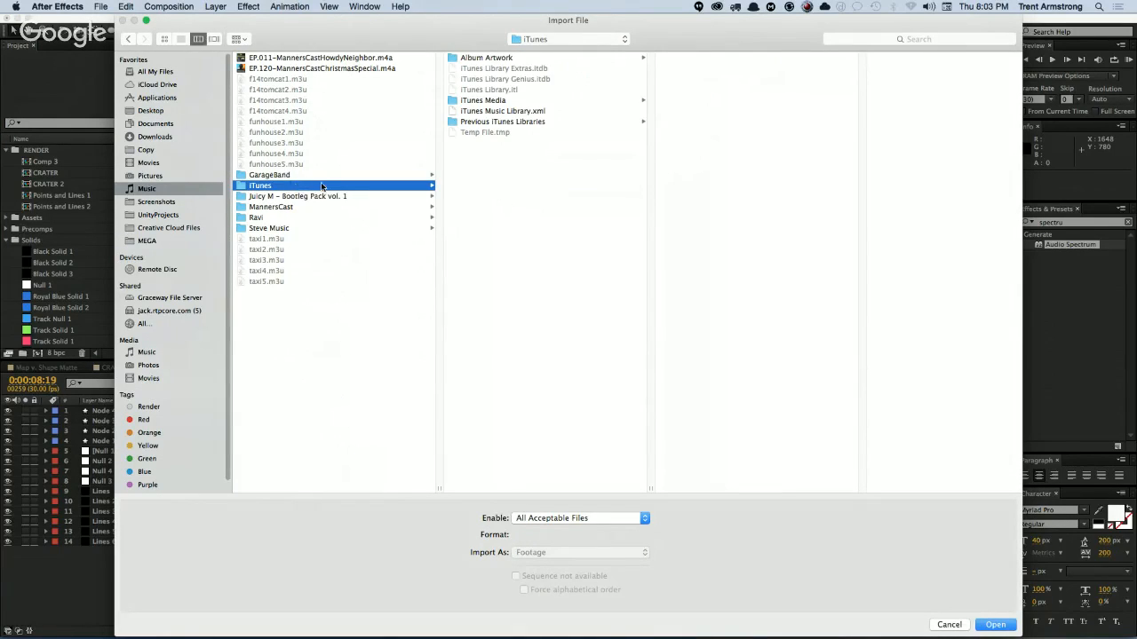
click(489, 102)
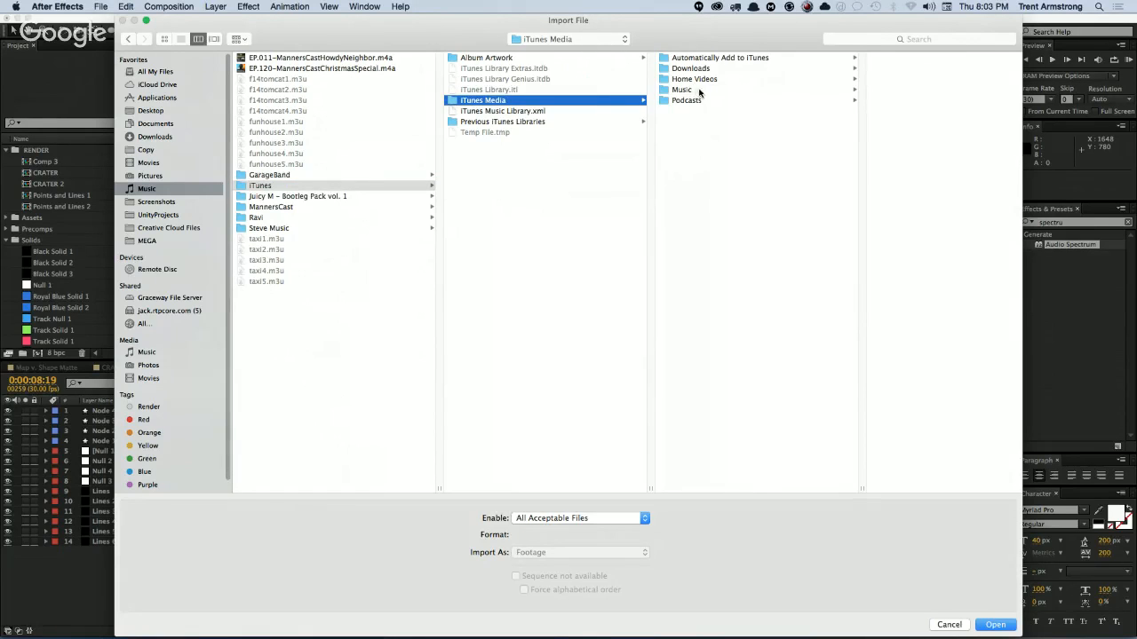
click(699, 93)
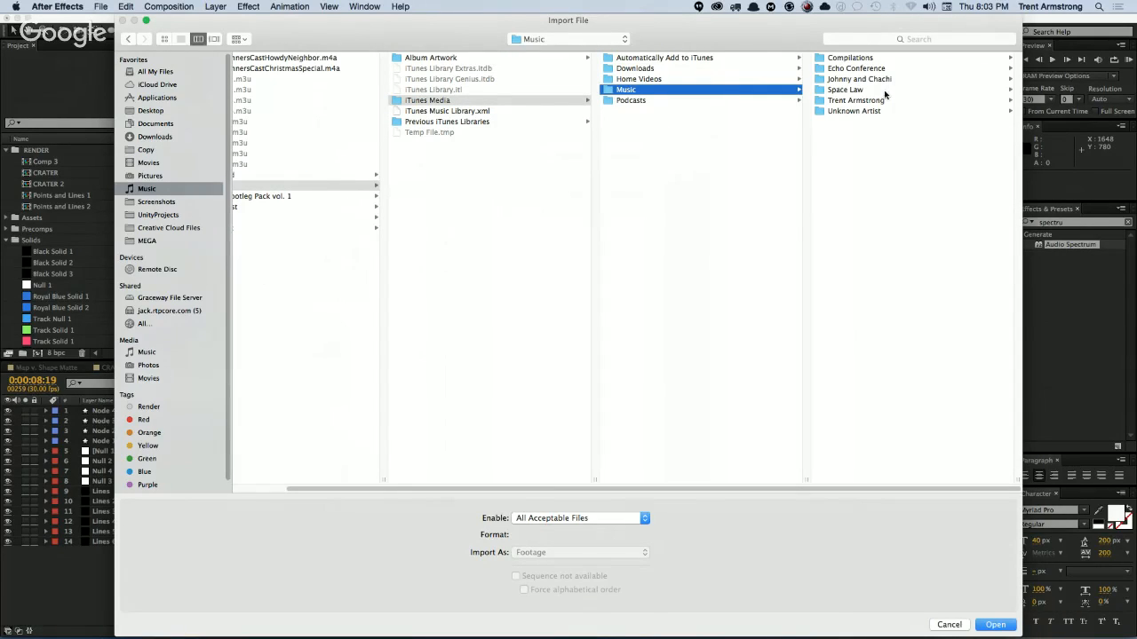
click(852, 90)
click(864, 59)
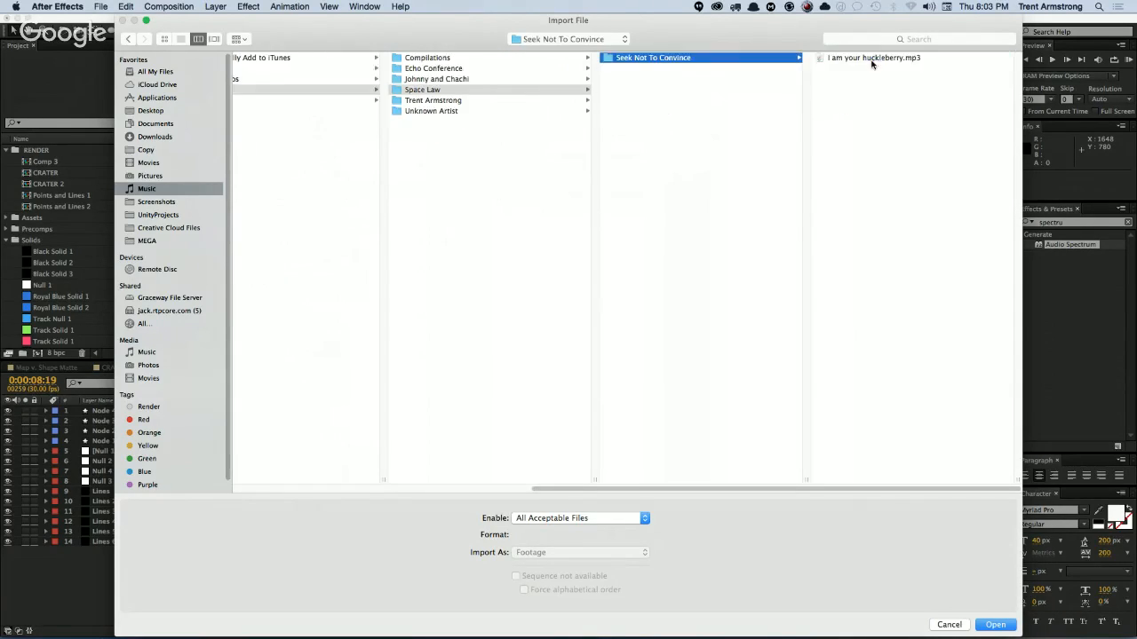
click(870, 60)
key(Return)
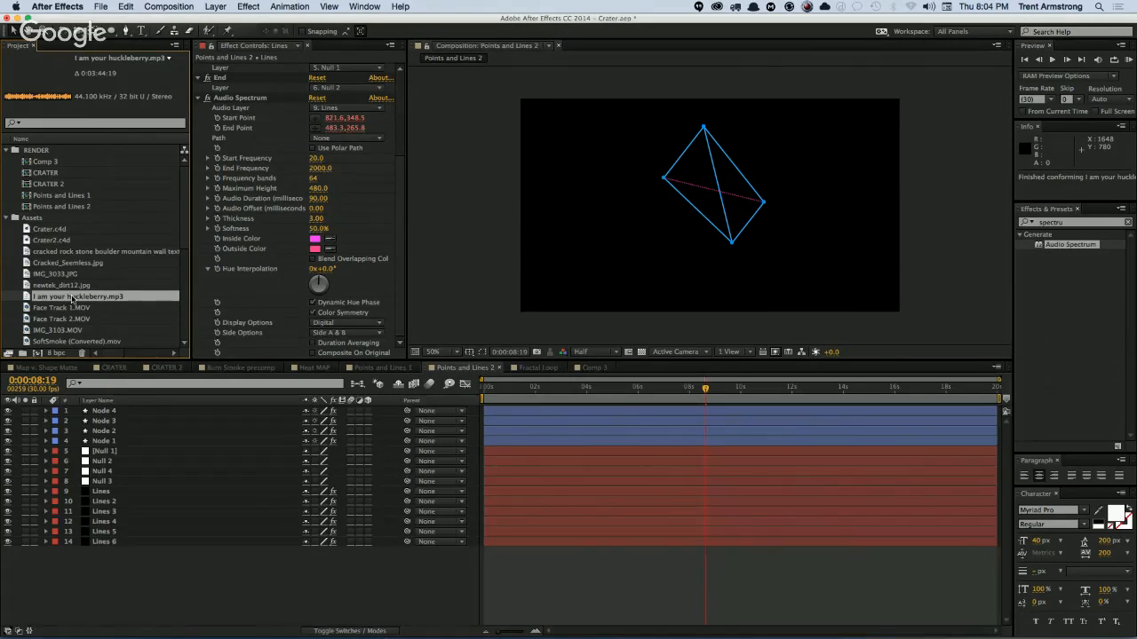
drag(75, 300, 93, 547)
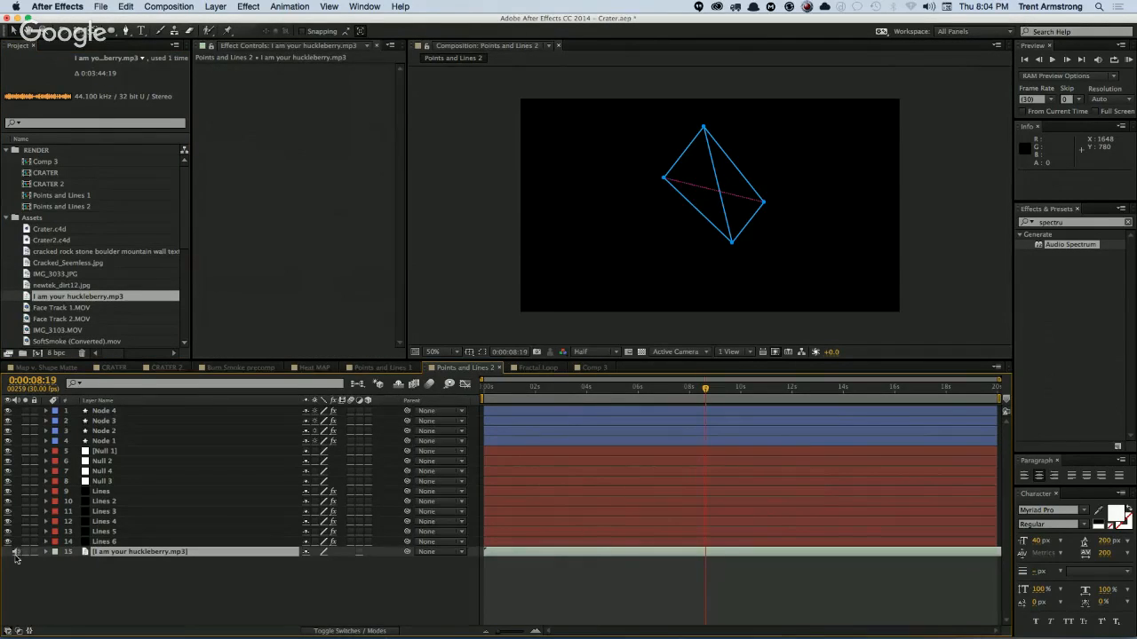
Step: Set the Audio Spectrum's audio layer on the Lines layer to "I am your huckleberry.mp3" and preview the result
click(105, 501)
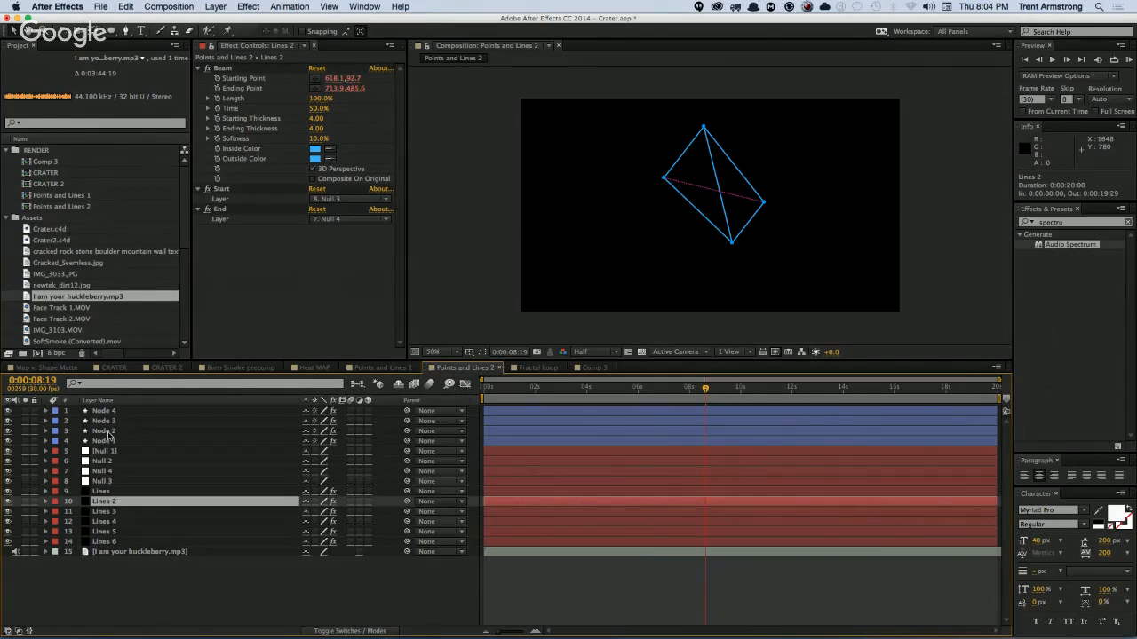
click(101, 491)
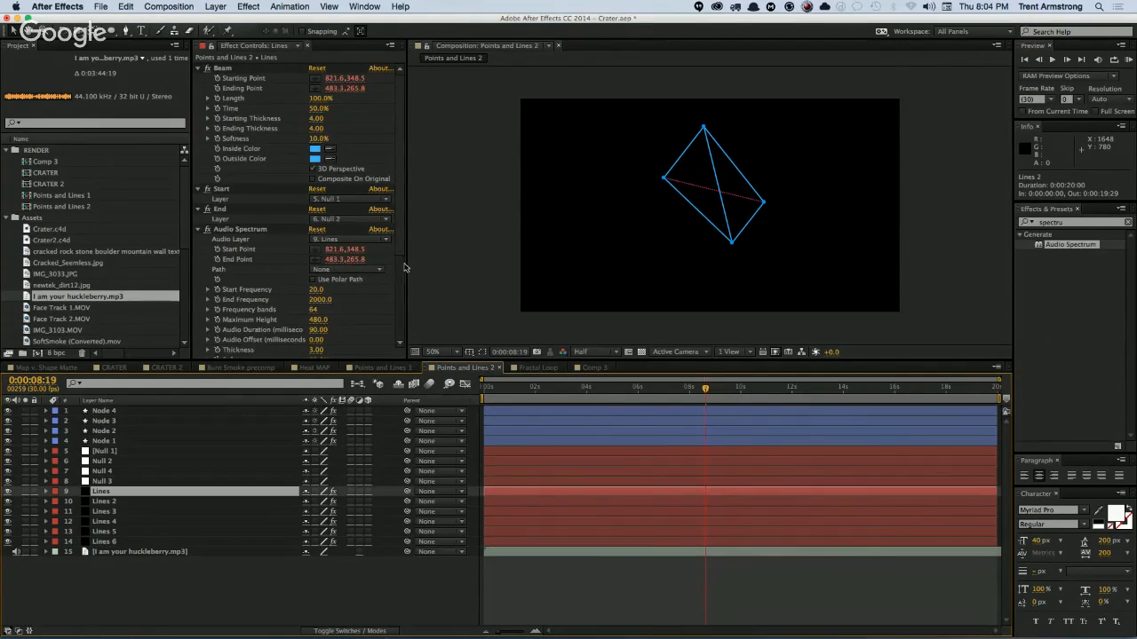
scroll(402, 284, down, 5)
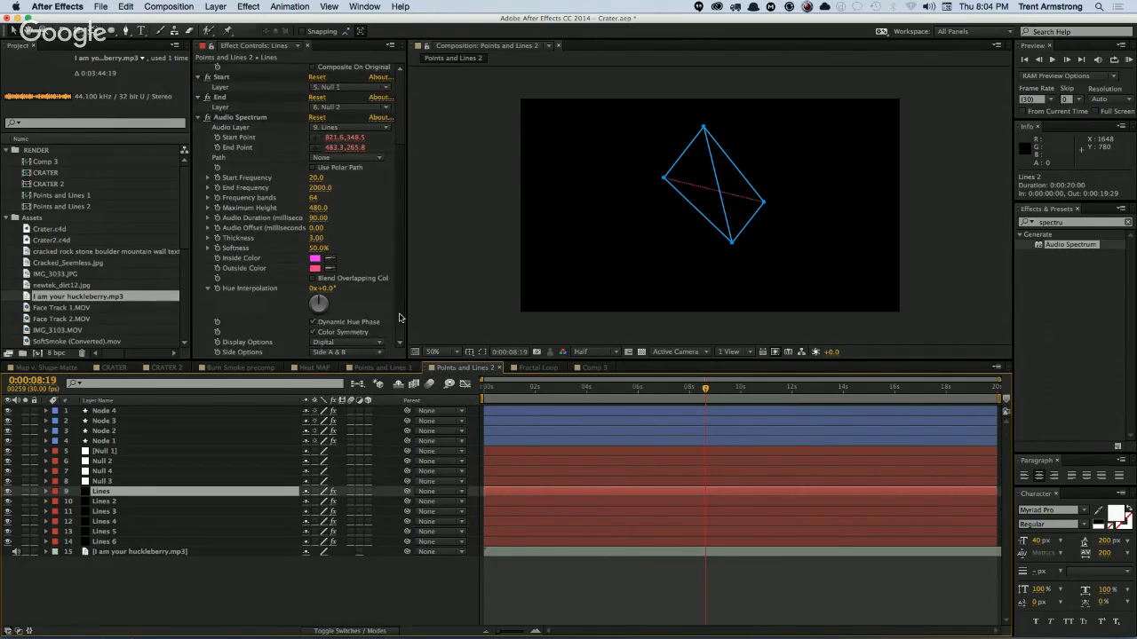
click(336, 129)
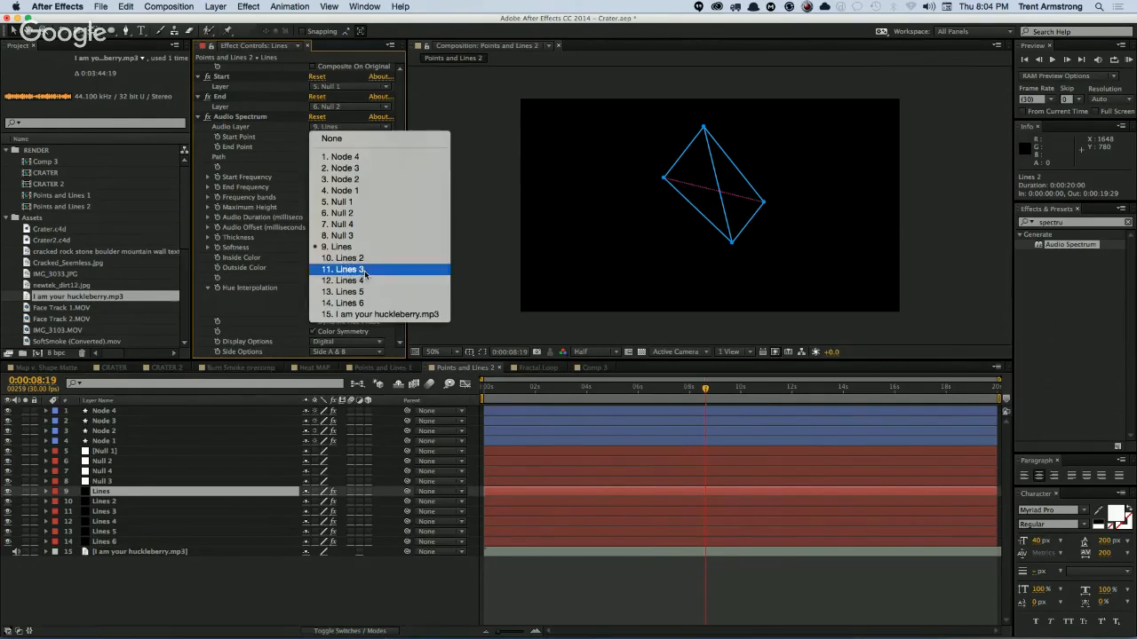
click(313, 323)
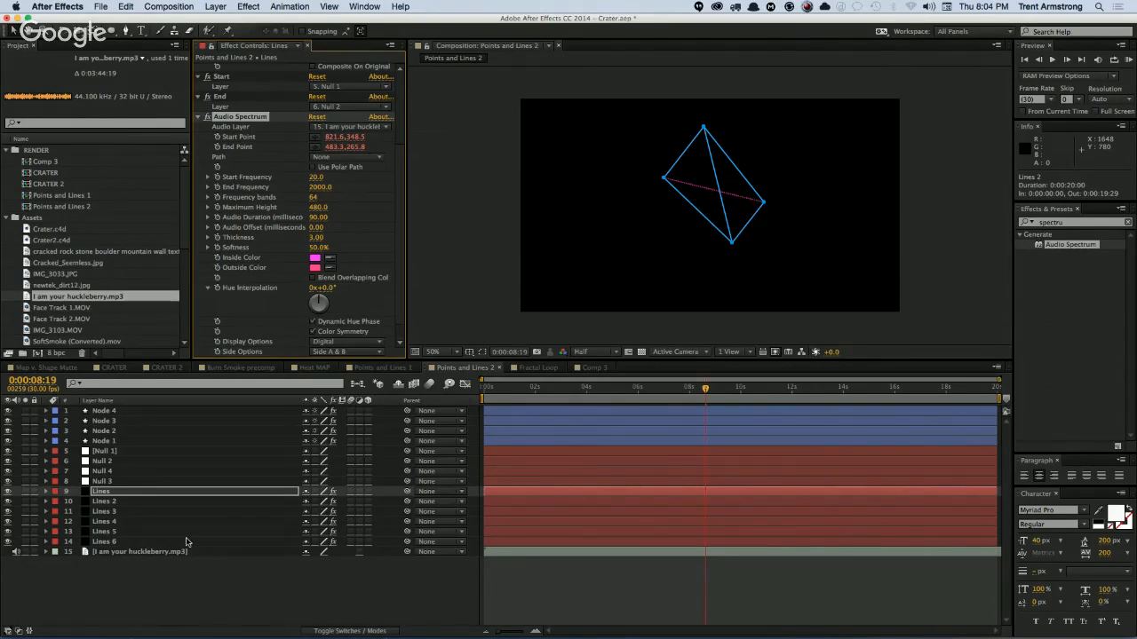
key(KP_0)
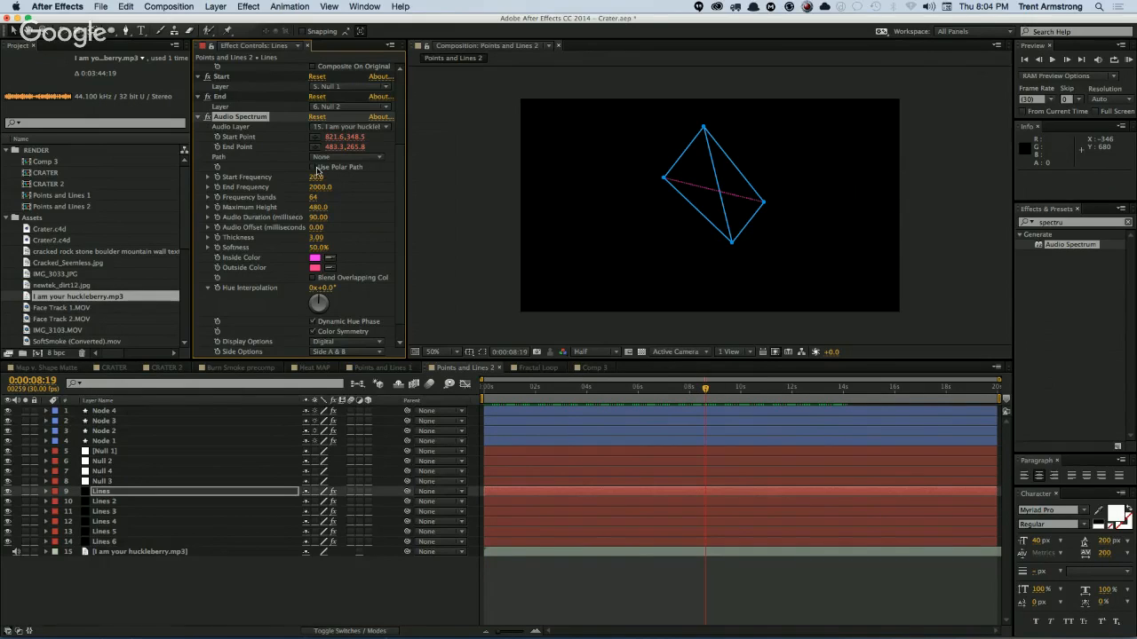
Step: Set Audio Spectrum to start frequency 820, end frequency 1500, 46 frequency bands, maximum height 8030 and the Analog lines display
drag(316, 176, 302, 197)
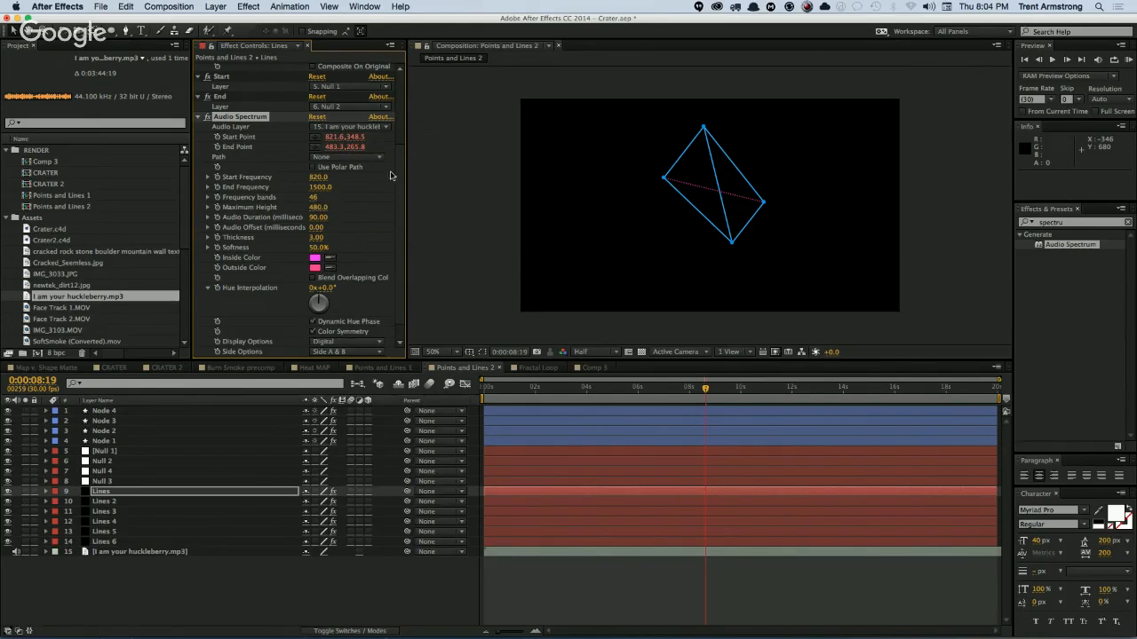
scroll(394, 176, down, 2)
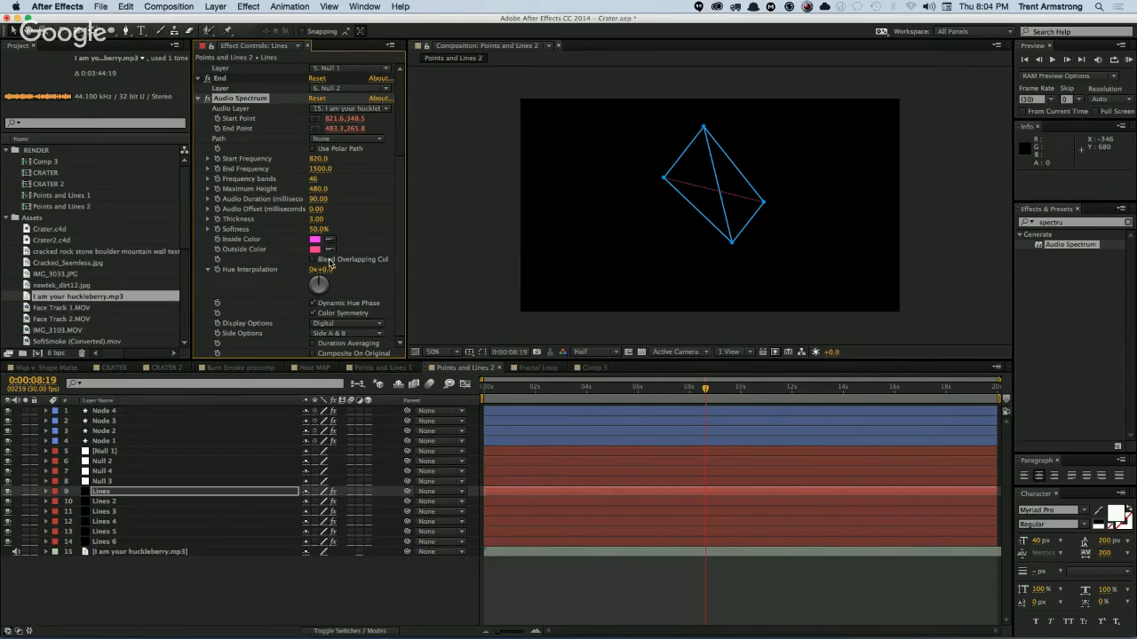
click(341, 325)
click(353, 347)
drag(319, 188, 438, 181)
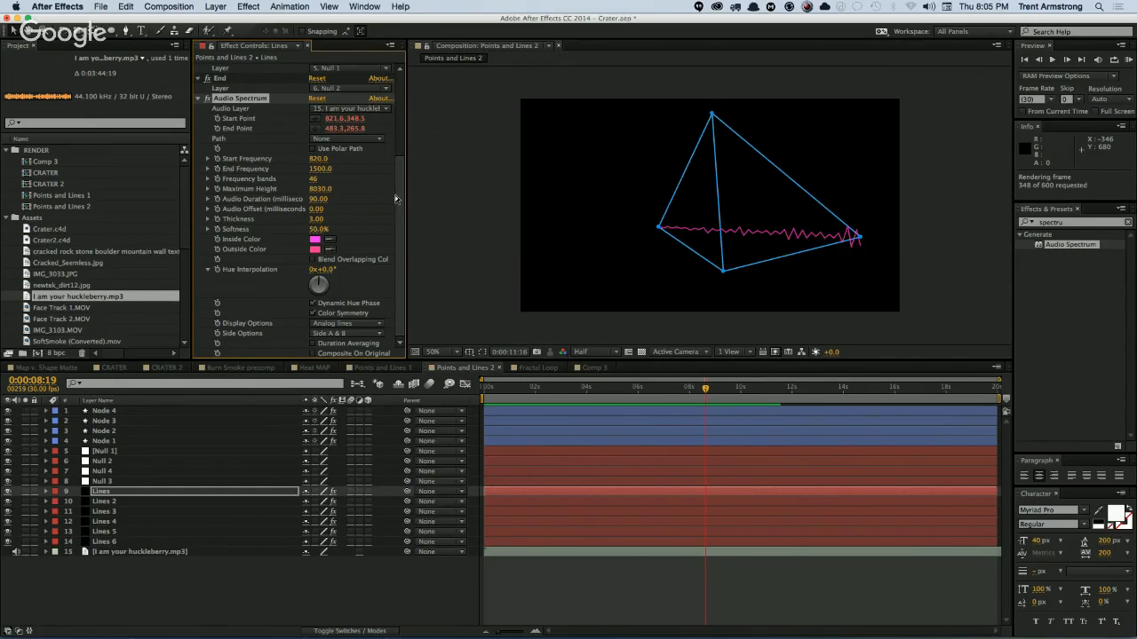
Step: Play back the audio-driven line animation and park the current time at 0:00:05:13
key(space)
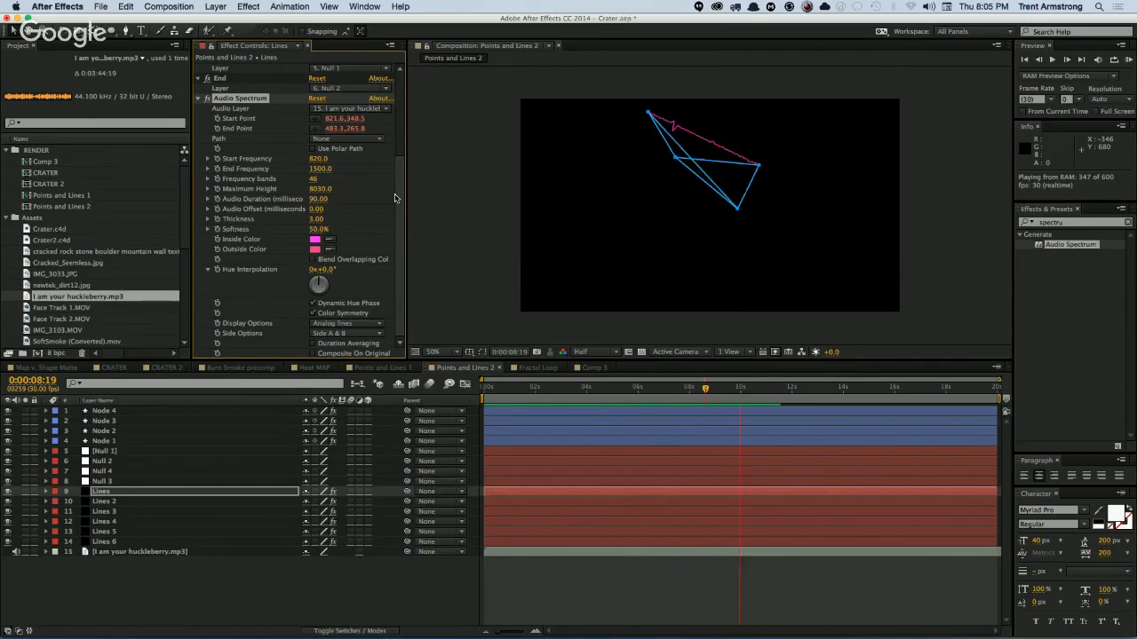
key(space)
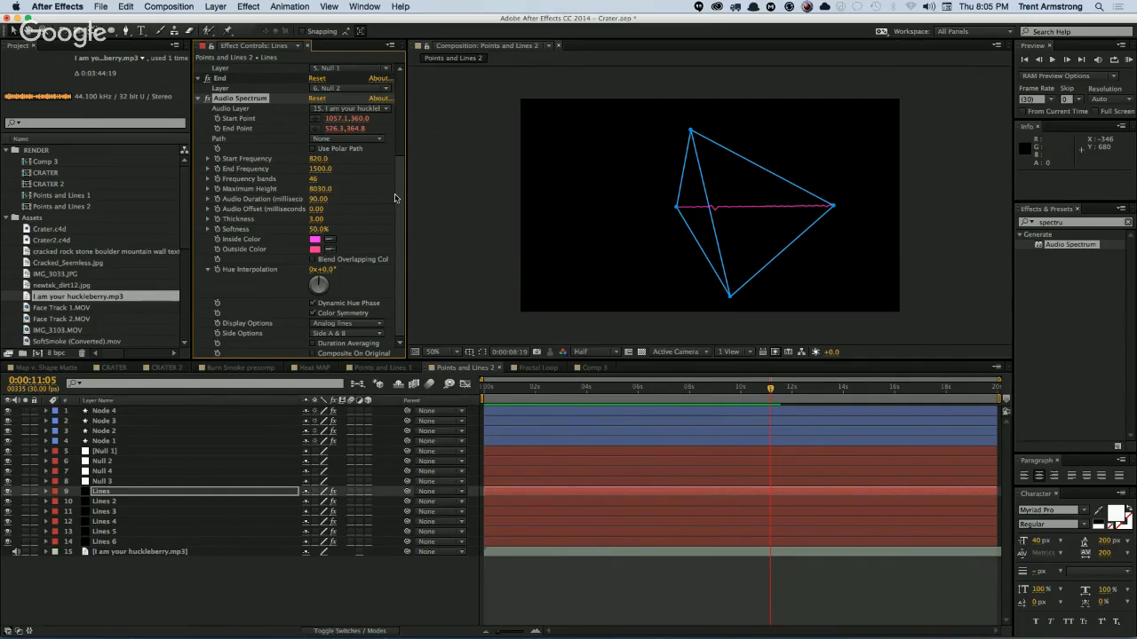
click(626, 389)
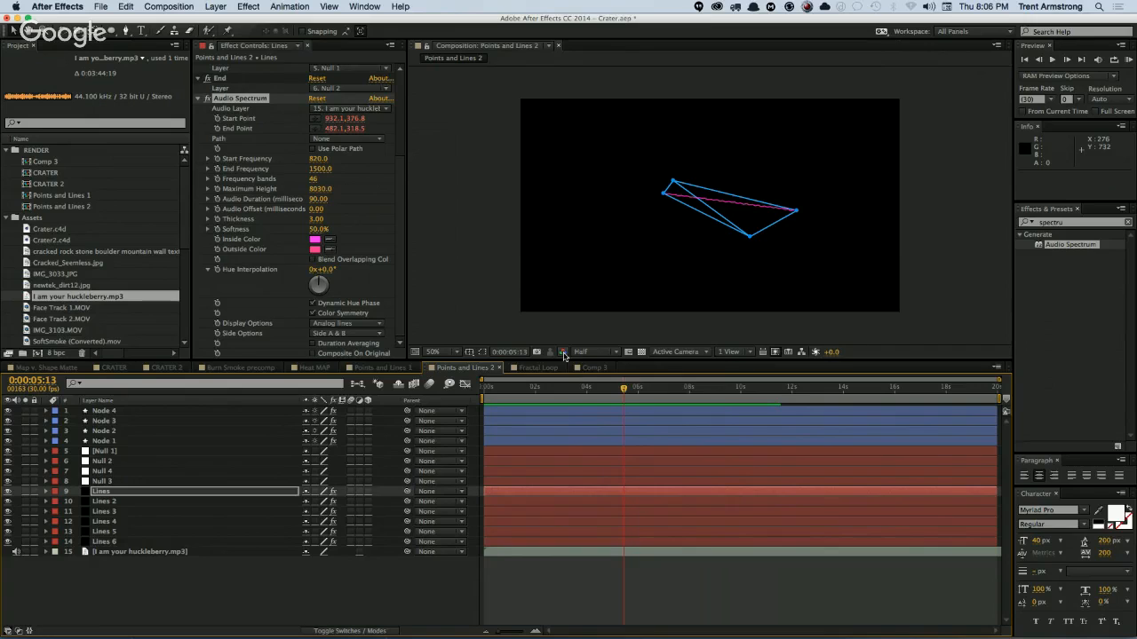
Step: Inspect the modified properties of the Node 4 layer, including its position expression, and collapse the layer again
click(146, 410)
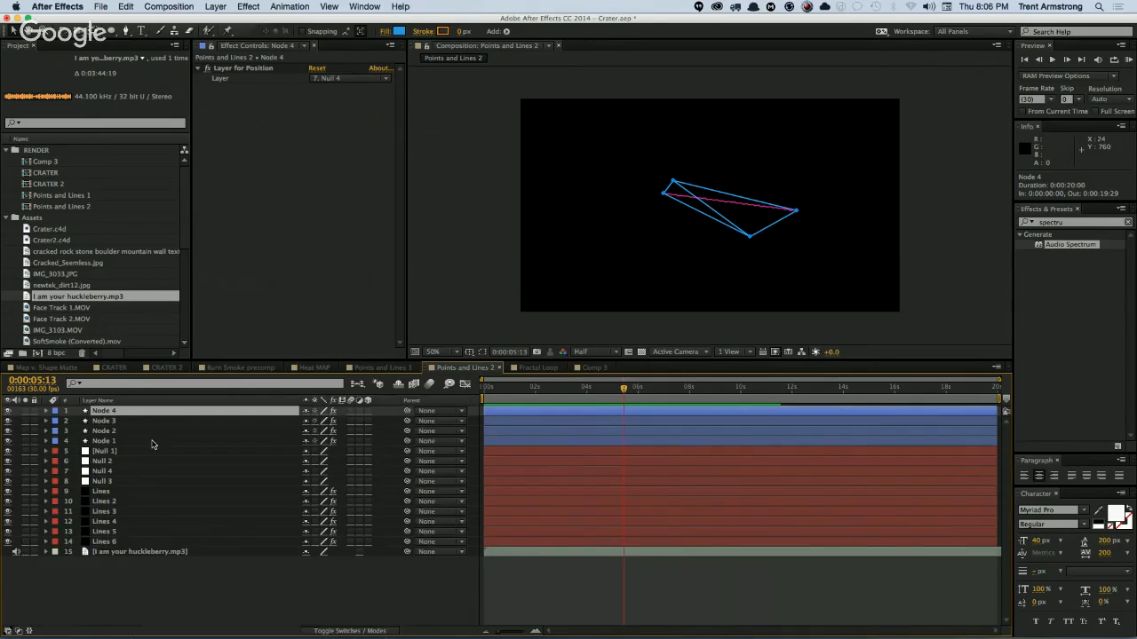
key(u)
key(u)
click(67, 431)
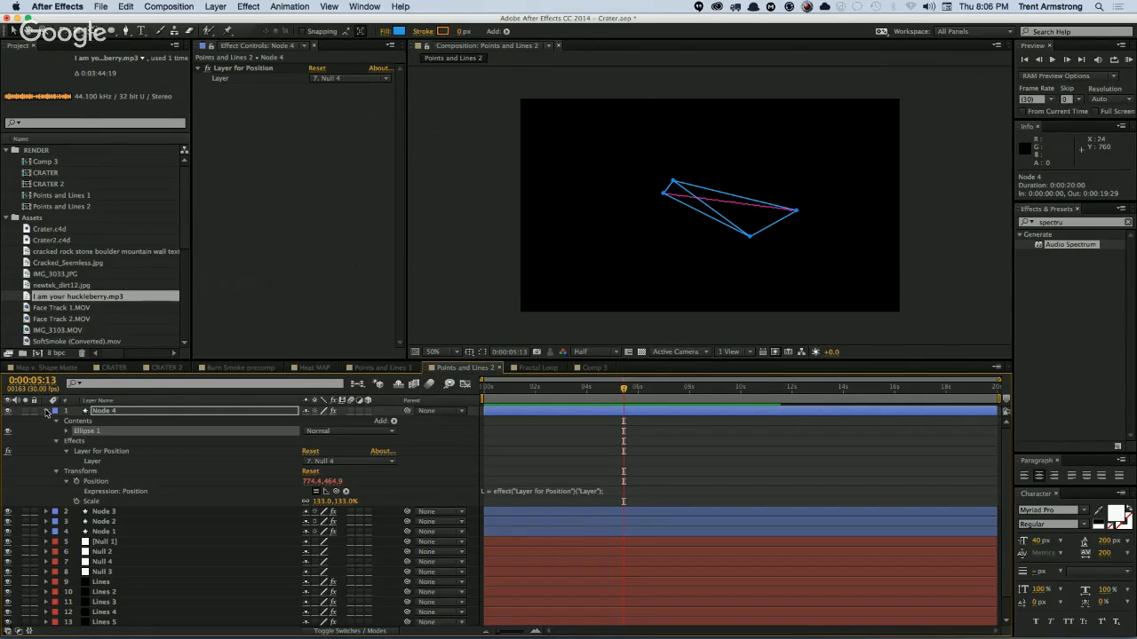
click(47, 412)
click(201, 573)
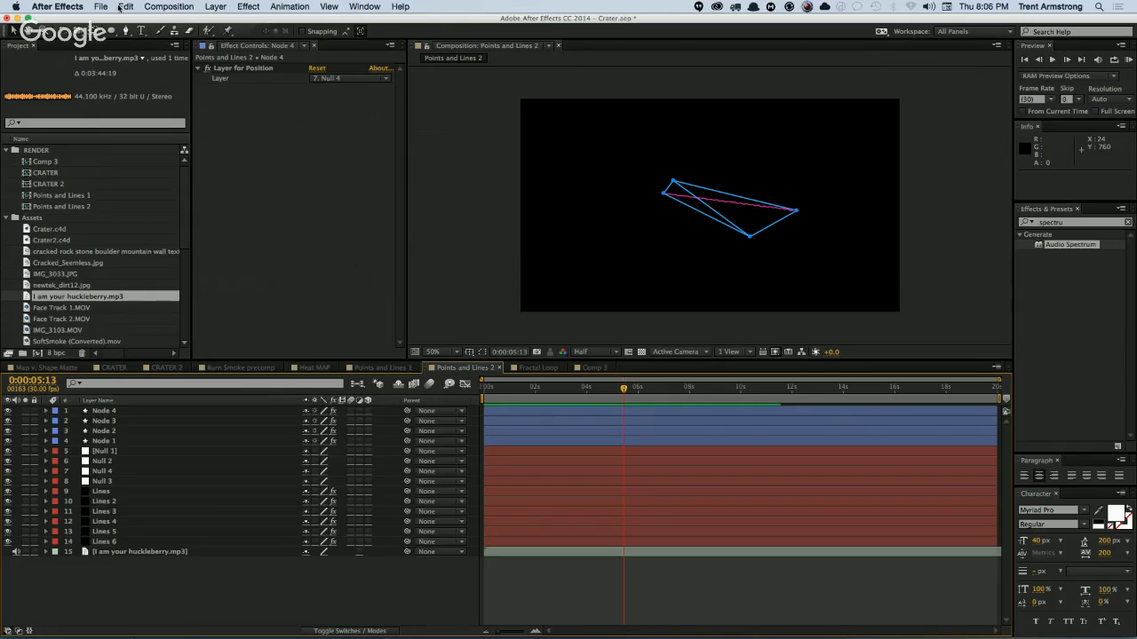
click(397, 7)
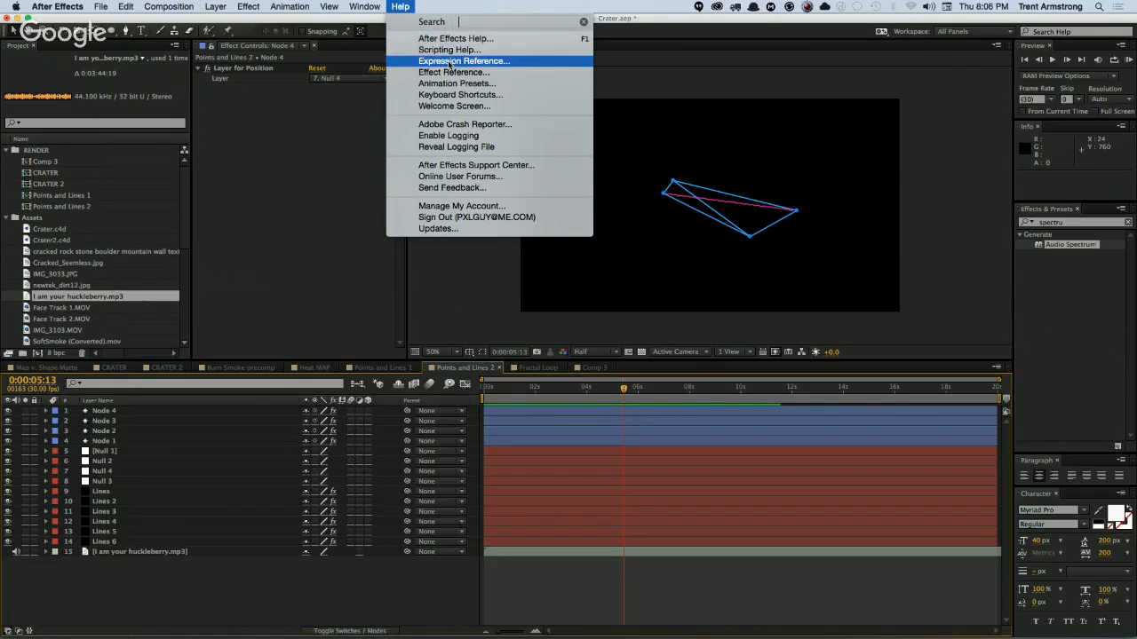
mouse_move(122, 6)
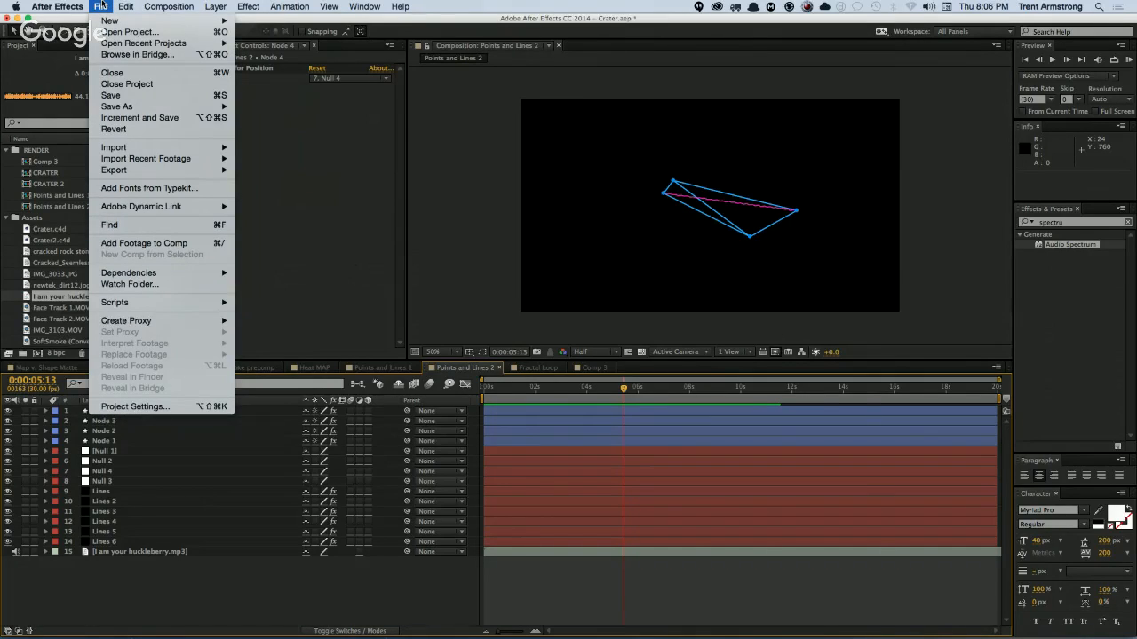
click(102, 7)
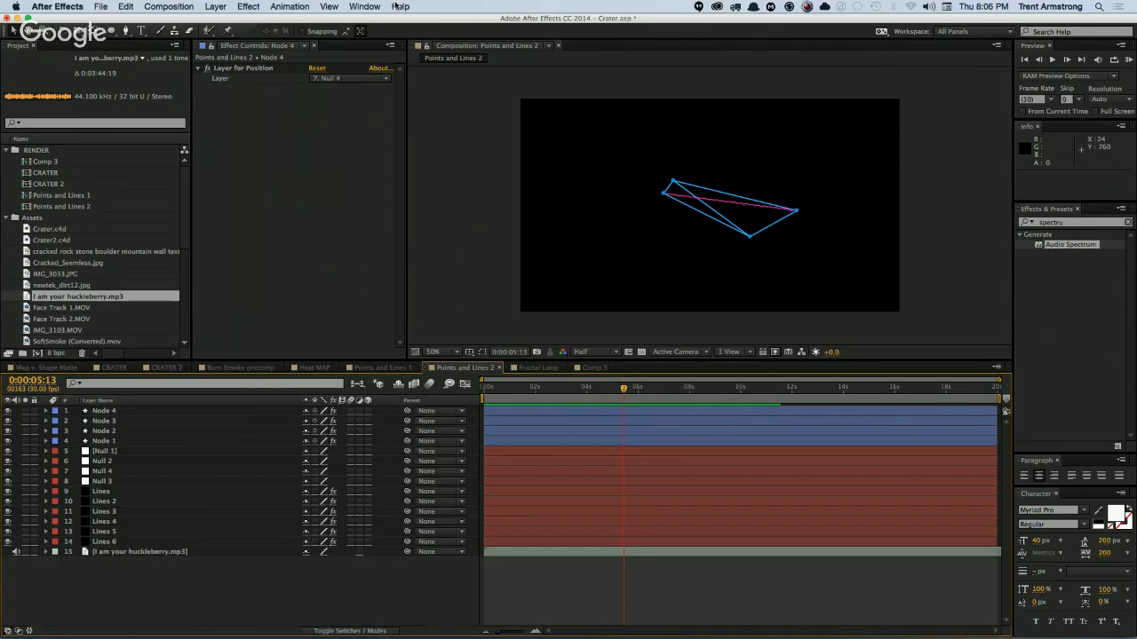
click(98, 7)
mouse_move(78, 6)
mouse_move(72, 41)
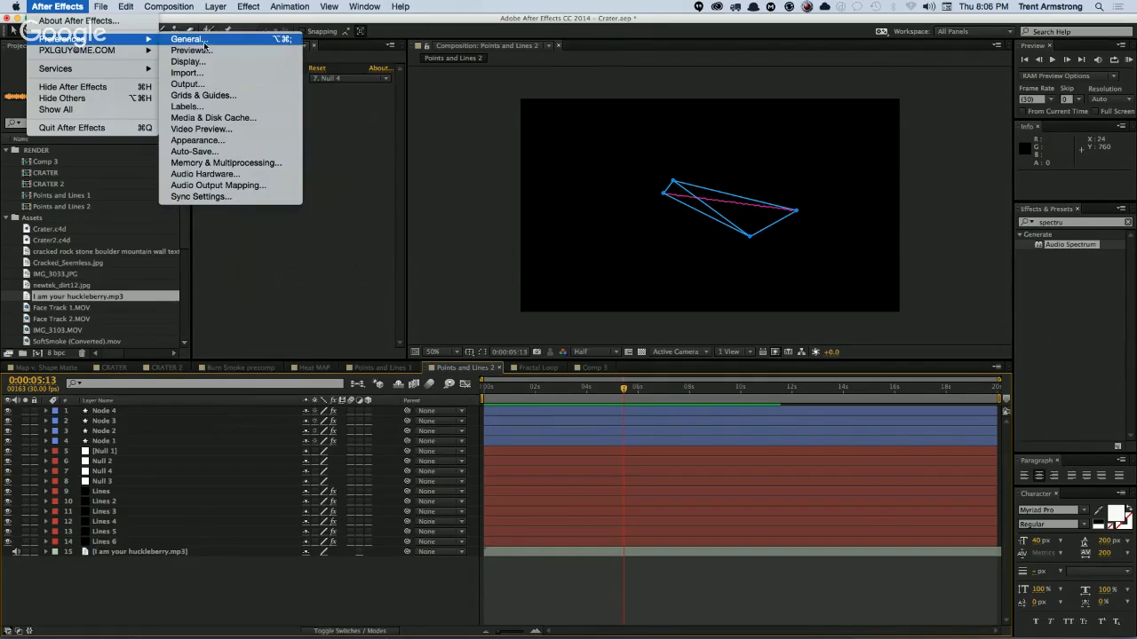
click(428, 23)
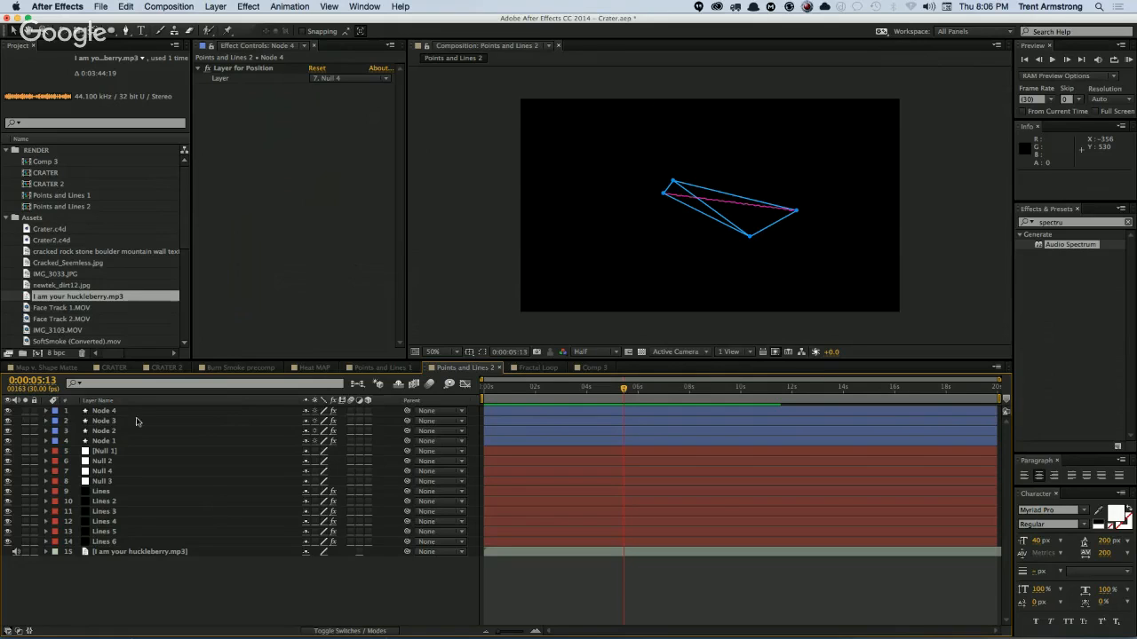
Step: Collapse the Assets and Solids folders in the project and open the CRATER 2 composition
click(6, 221)
click(5, 221)
click(5, 241)
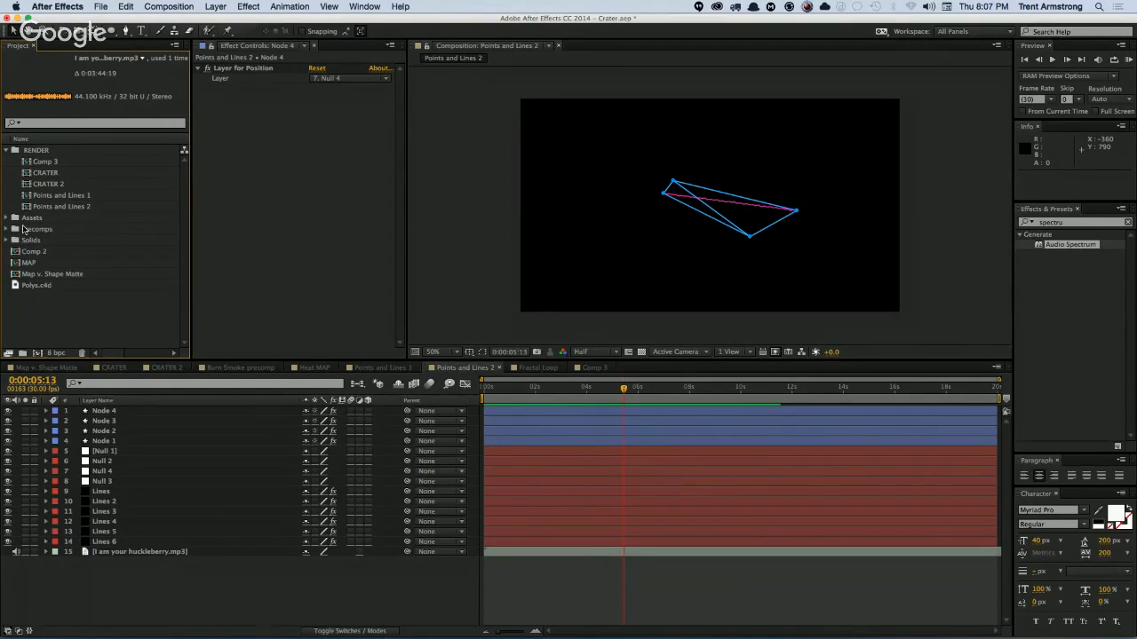
click(55, 185)
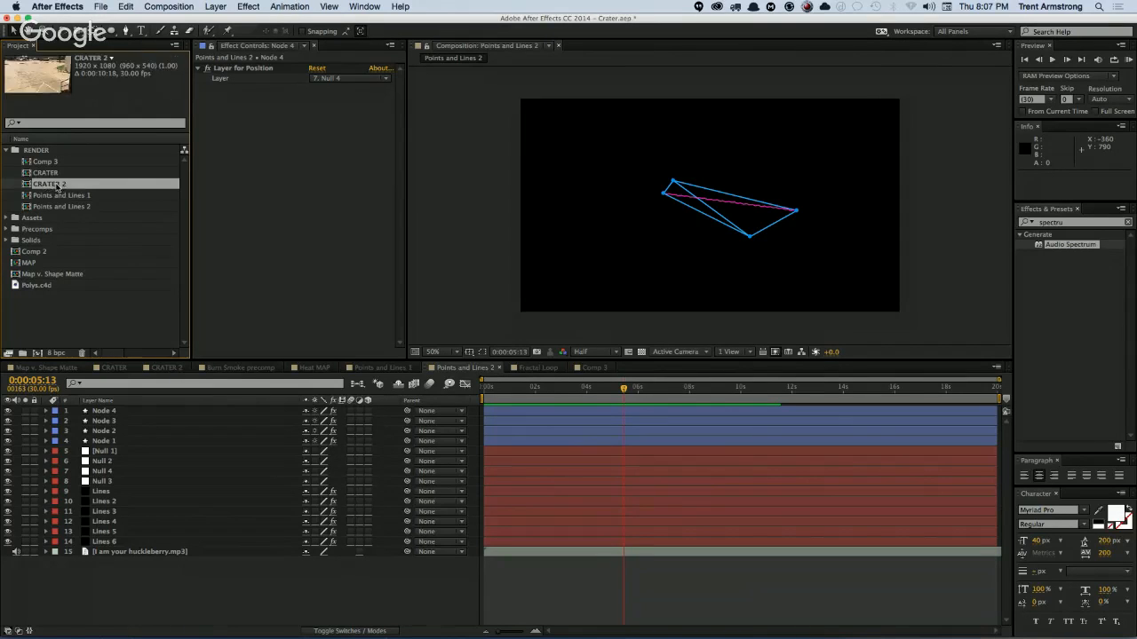
double_click(62, 186)
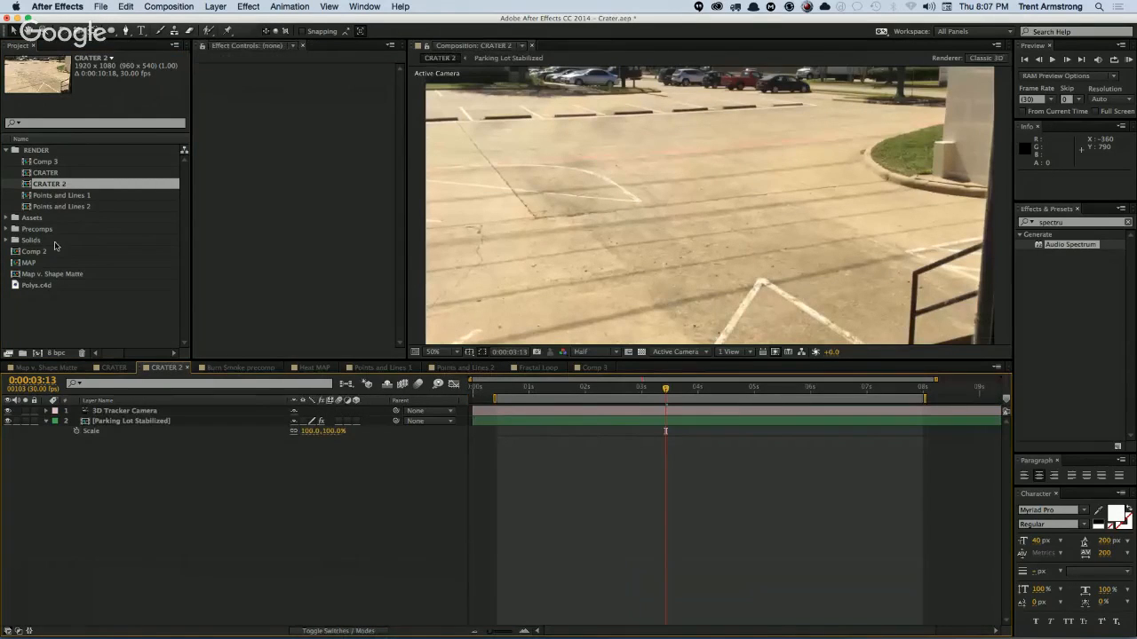
Step: Enlarge the composition viewer area and select the Parking Lot Stabilized layer to show its 3D Camera Tracker settings
key(comma)
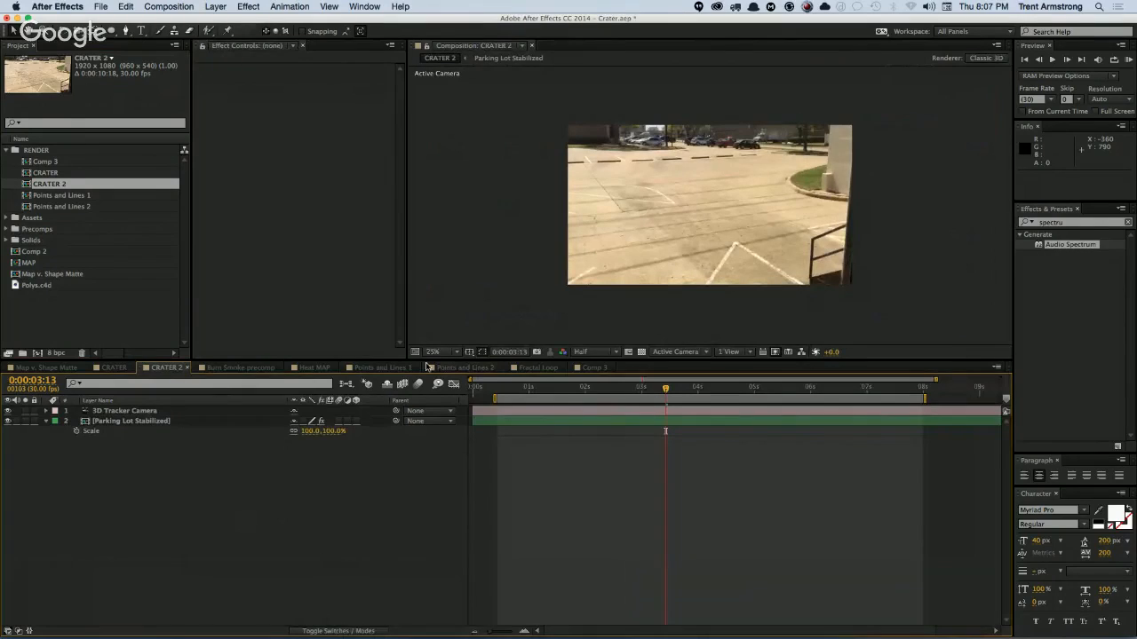
drag(433, 362, 410, 435)
drag(405, 373, 357, 374)
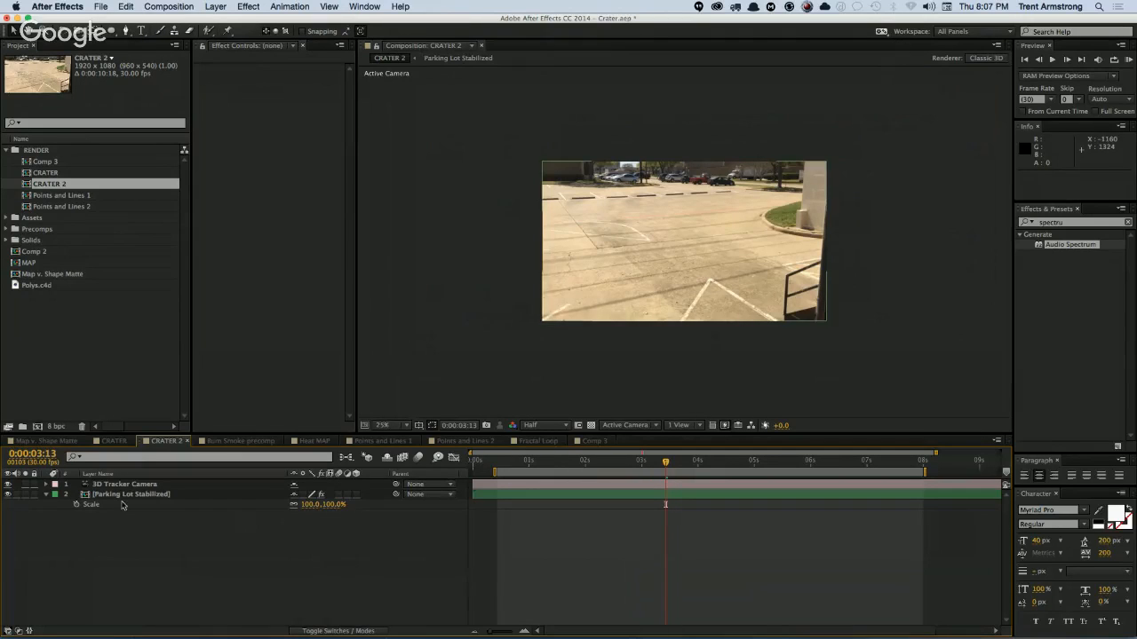
click(150, 495)
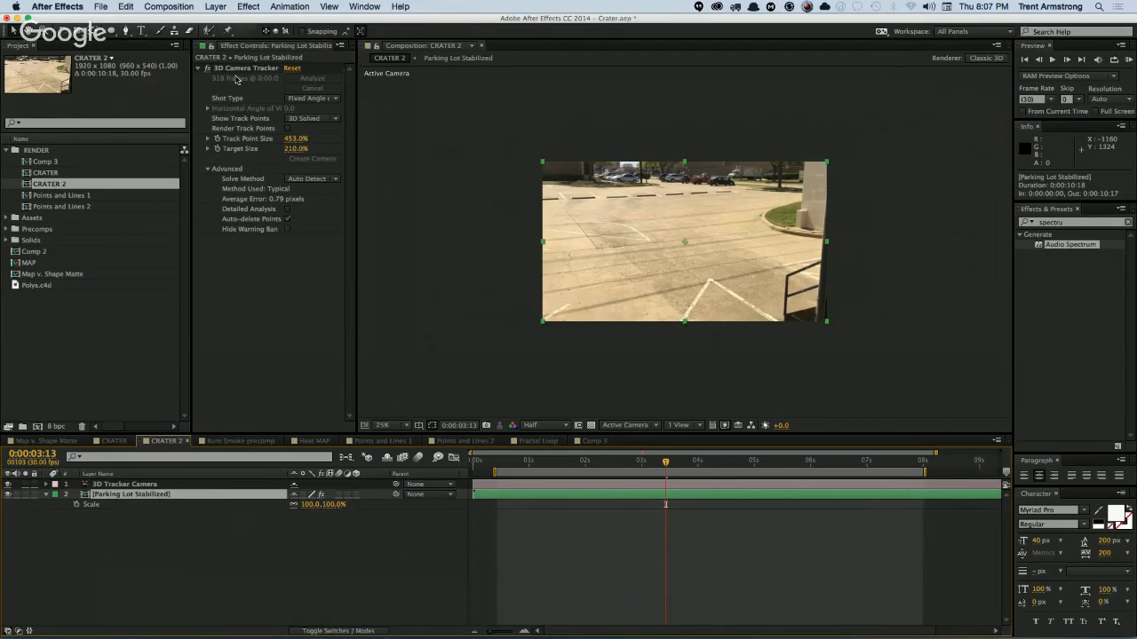
Step: Display the 3D Camera Tracker's track points on the parking lot footage and scrub the shot to 0:00:03:02
click(251, 70)
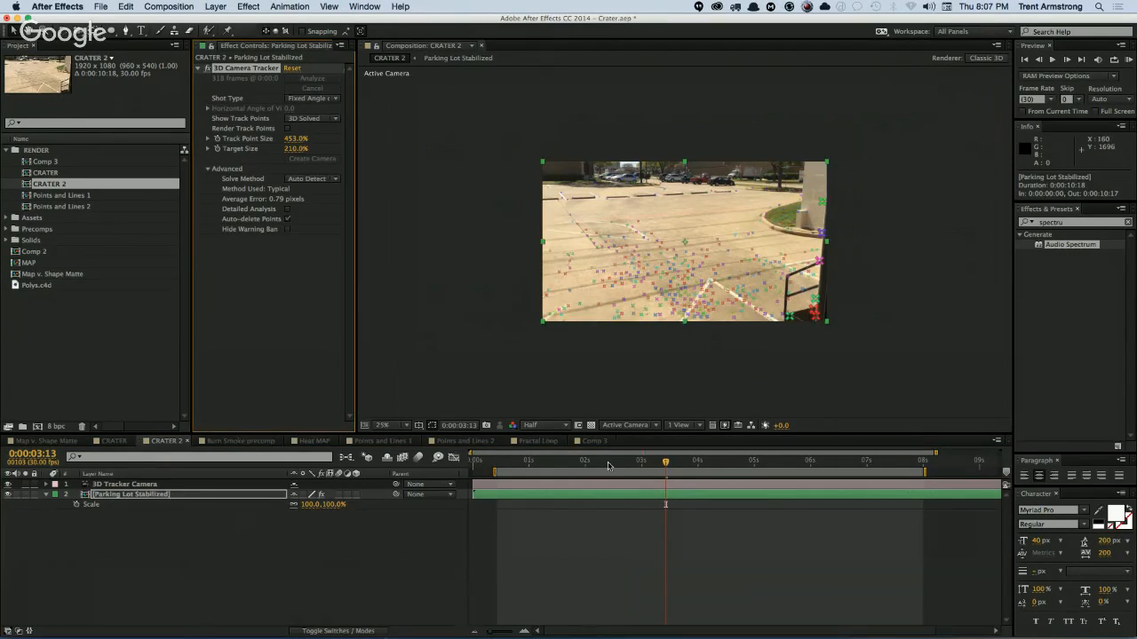
mouse_move(609, 461)
mouse_down()
mouse_move(597, 461)
mouse_move(715, 444)
mouse_move(611, 441)
mouse_move(560, 469)
mouse_move(623, 461)
mouse_up()
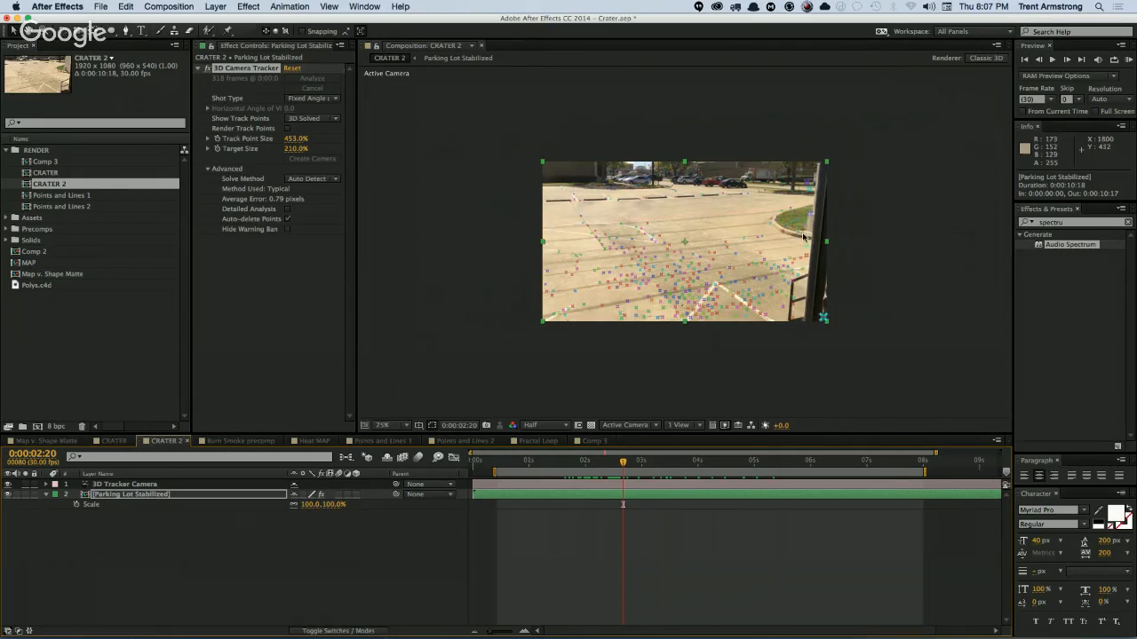
mouse_move(624, 464)
mouse_down()
mouse_move(754, 464)
mouse_move(646, 465)
mouse_up()
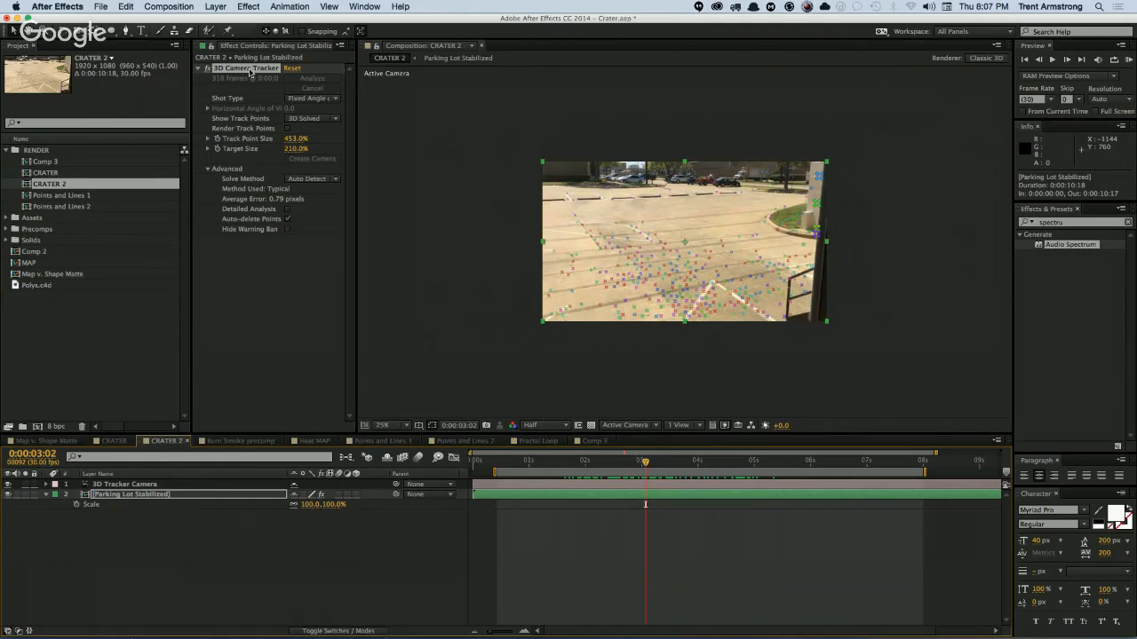
click(164, 484)
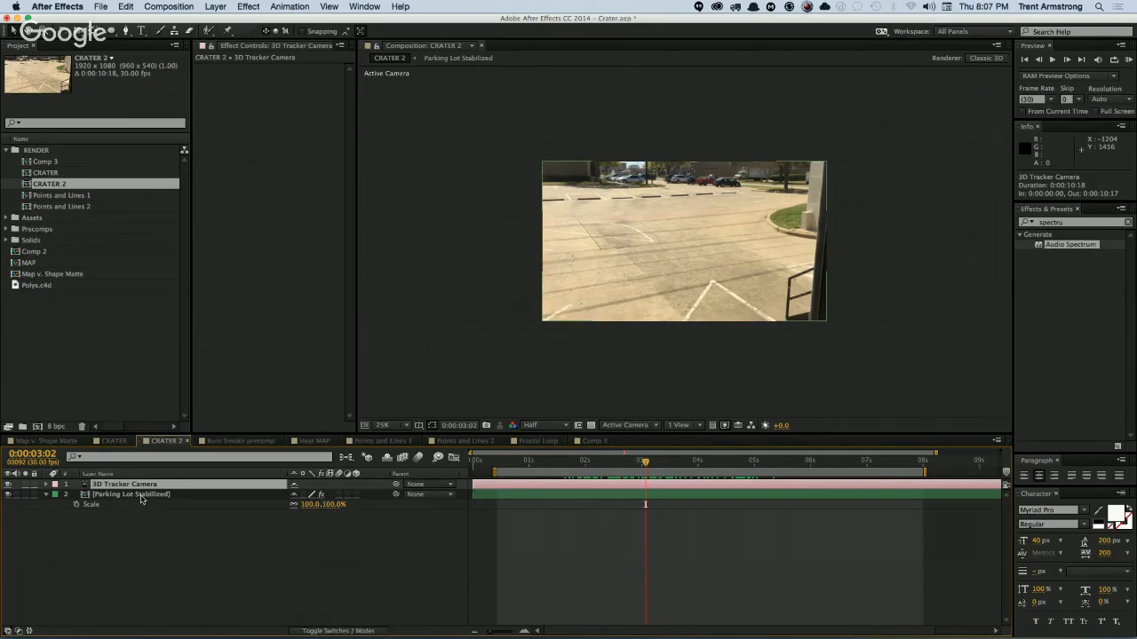
click(143, 495)
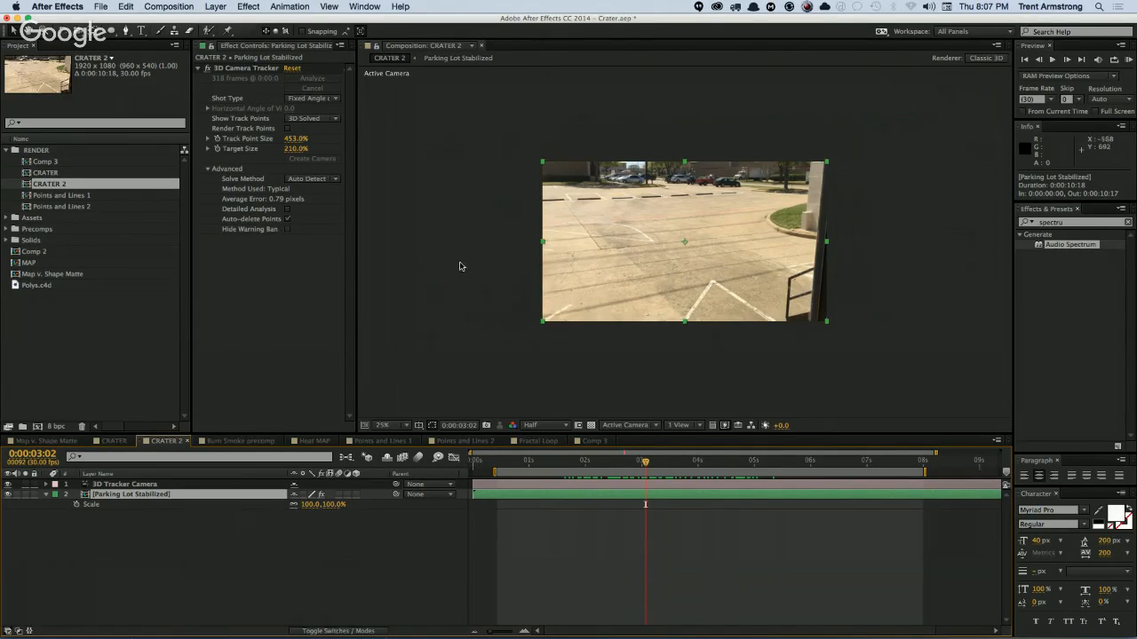
click(249, 70)
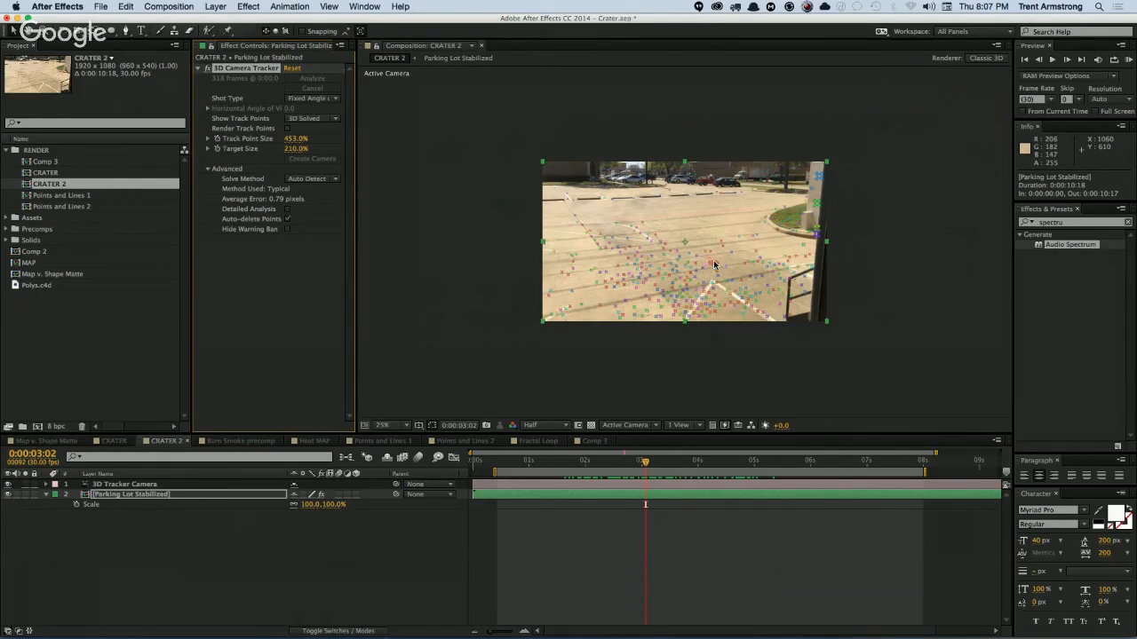
Step: Create a solid from a group of nine ground track points near the middle of the parking lot
key(period)
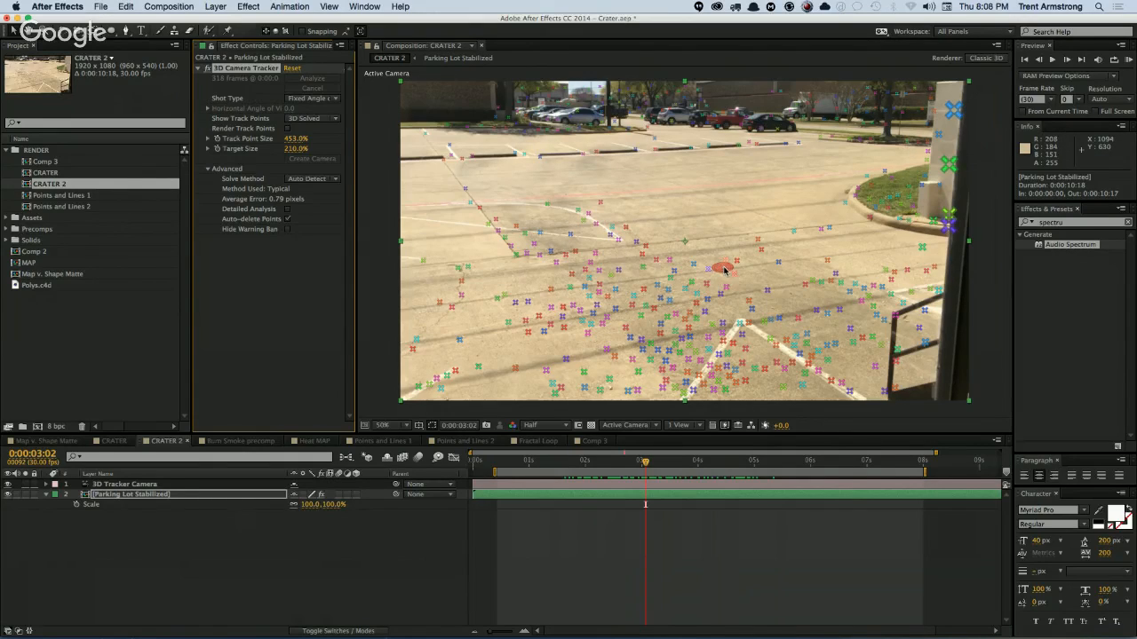
right_click(725, 269)
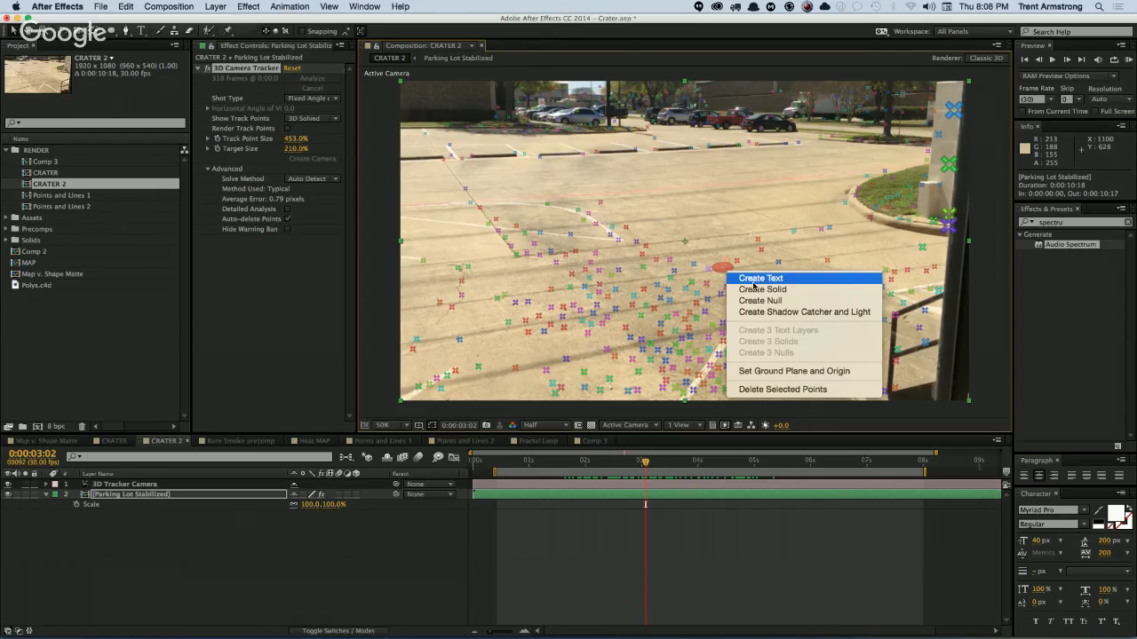
key(Escape)
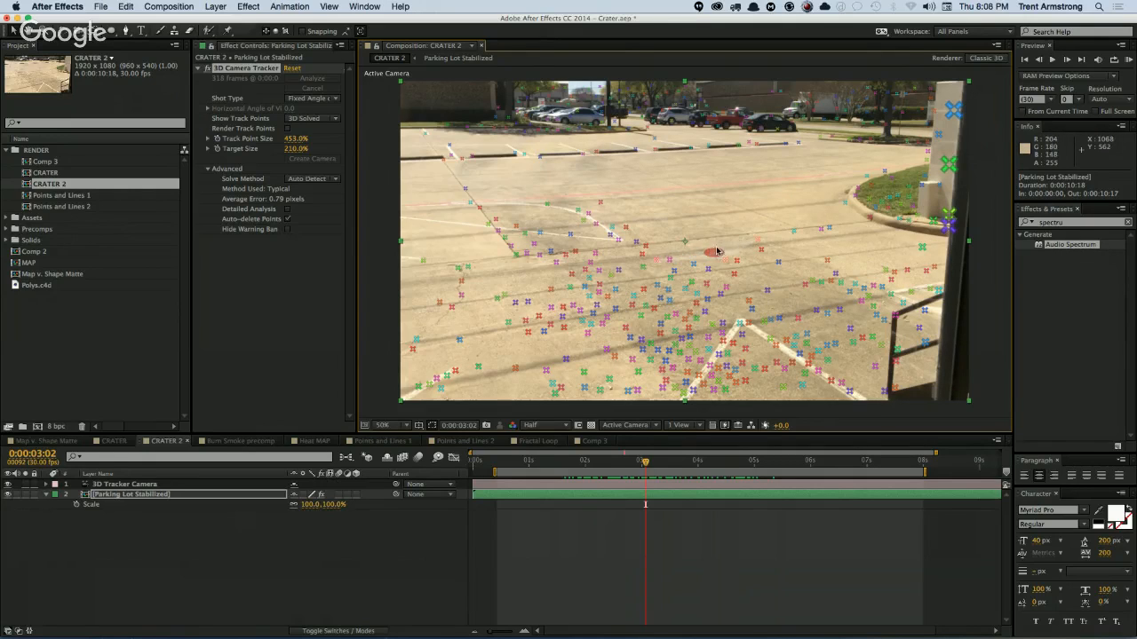
mouse_move(732, 237)
mouse_down()
mouse_move(676, 236)
mouse_move(698, 271)
mouse_move(769, 288)
mouse_move(800, 260)
mouse_move(786, 234)
mouse_move(712, 227)
mouse_move(731, 210)
mouse_move(716, 247)
mouse_up()
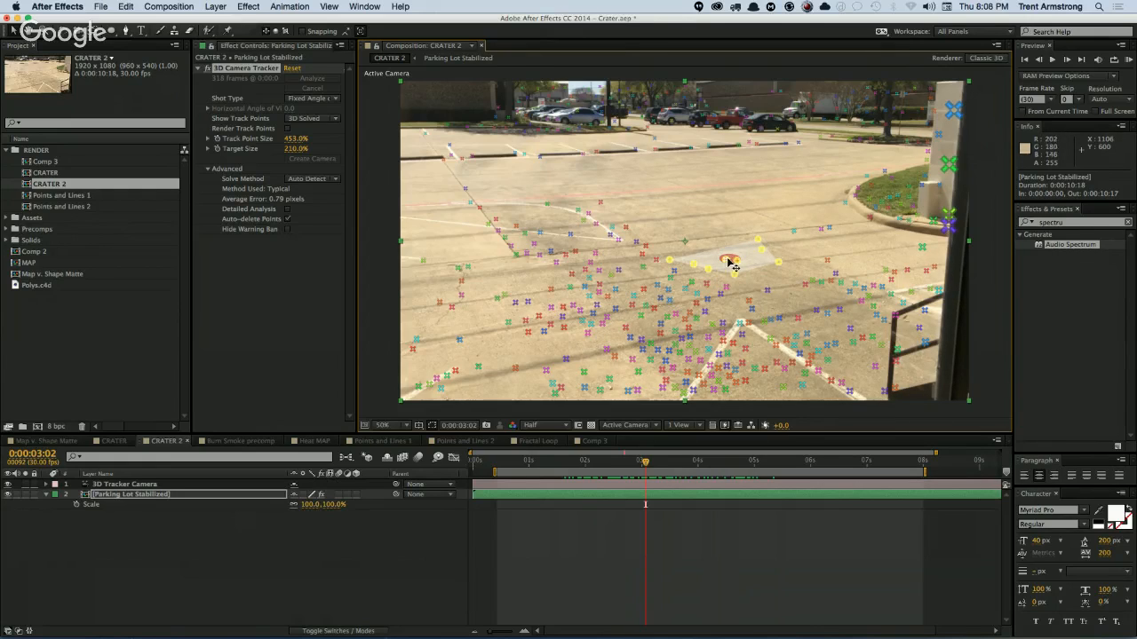
right_click(732, 259)
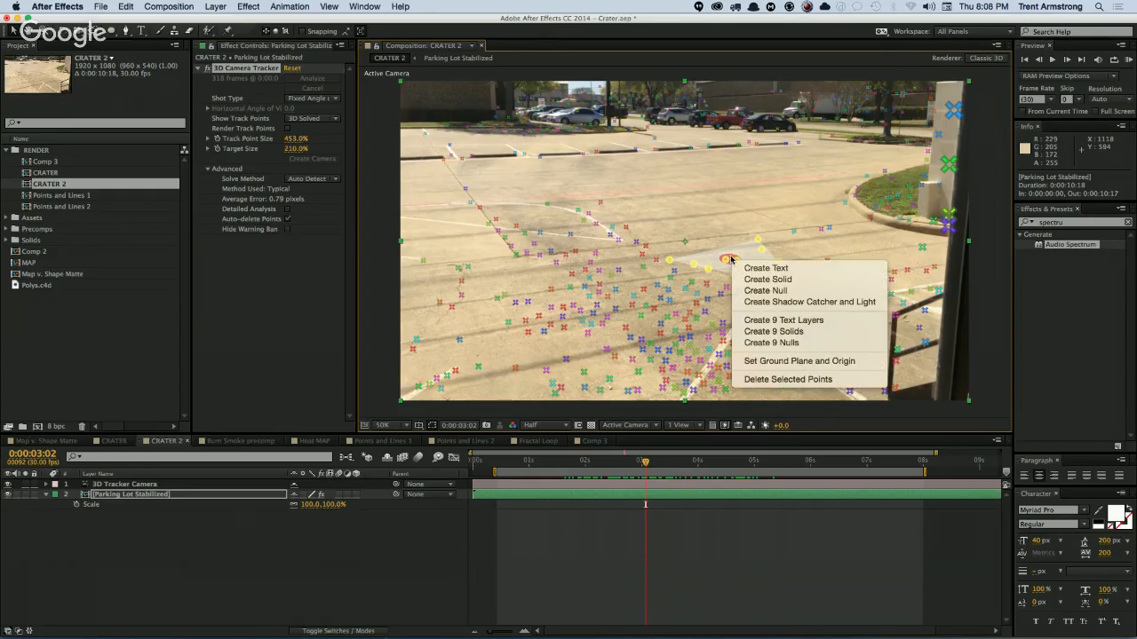
click(779, 281)
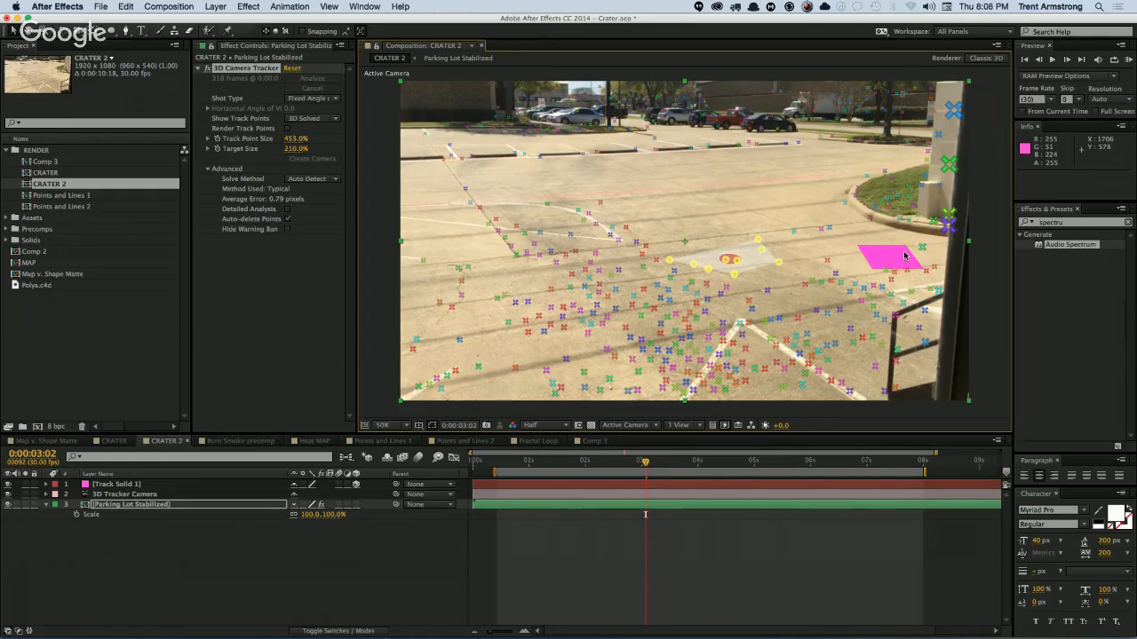
Step: Delete the track solid and the 3D Tracker Camera layer, and create a fresh camera from Parking Lot Stabilized's 3D Camera Tracker
click(171, 484)
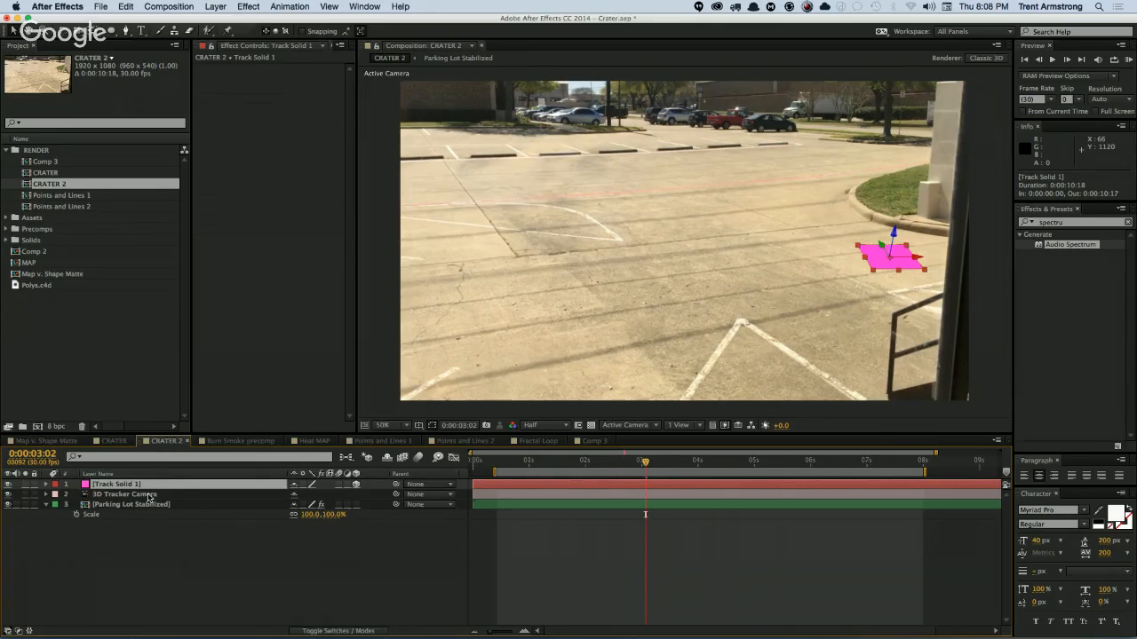
click(147, 496)
shift+click(137, 485)
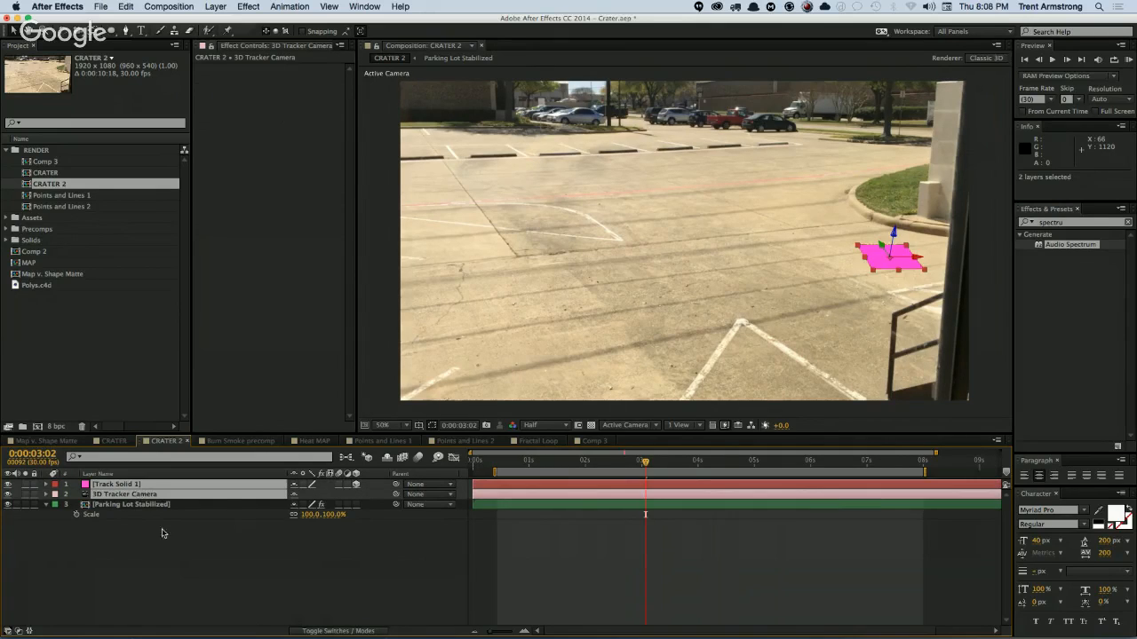
key(Delete)
click(158, 487)
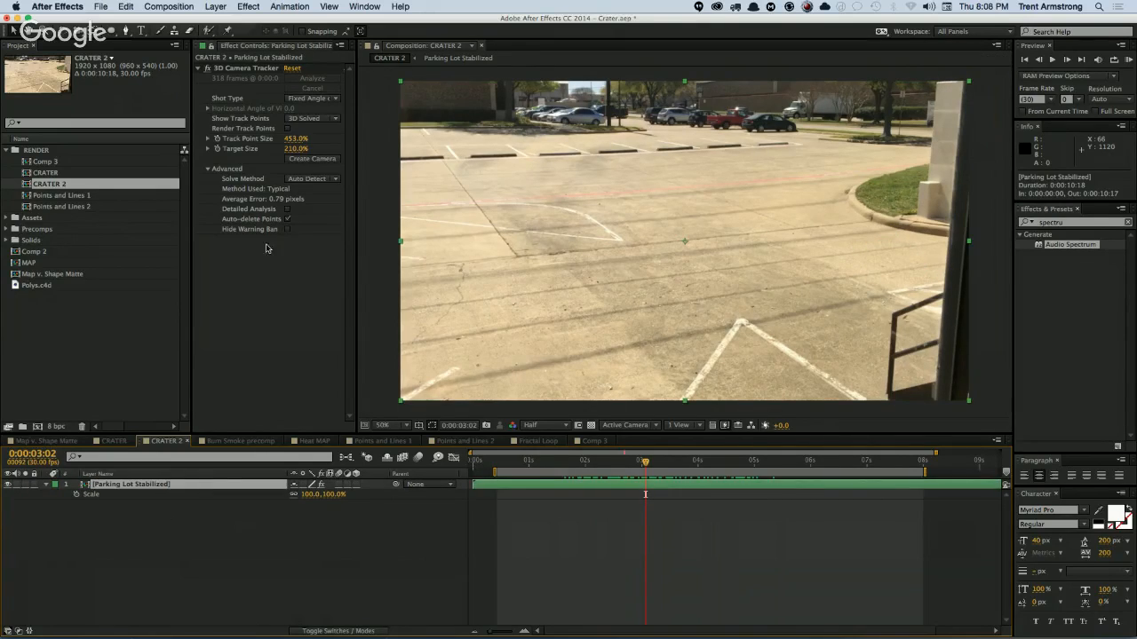
click(313, 159)
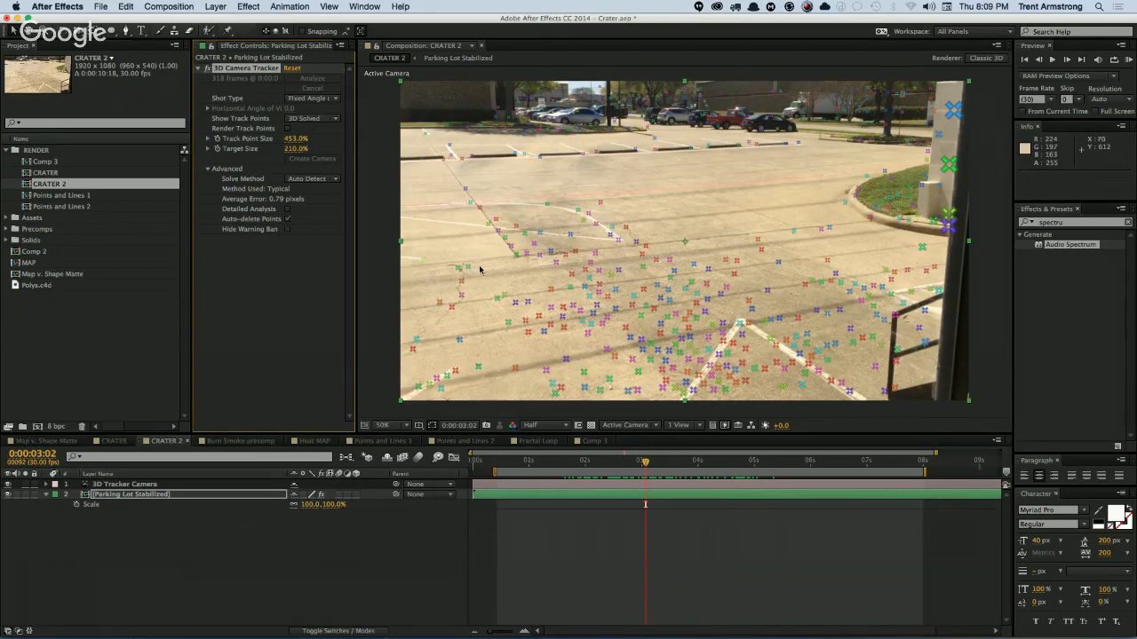
Step: Create a solid from eleven ground track points near the middle of the parking lot and select its layer
mouse_move(724, 246)
mouse_down()
mouse_move(665, 254)
mouse_move(809, 269)
mouse_move(746, 245)
mouse_up()
right_click(718, 265)
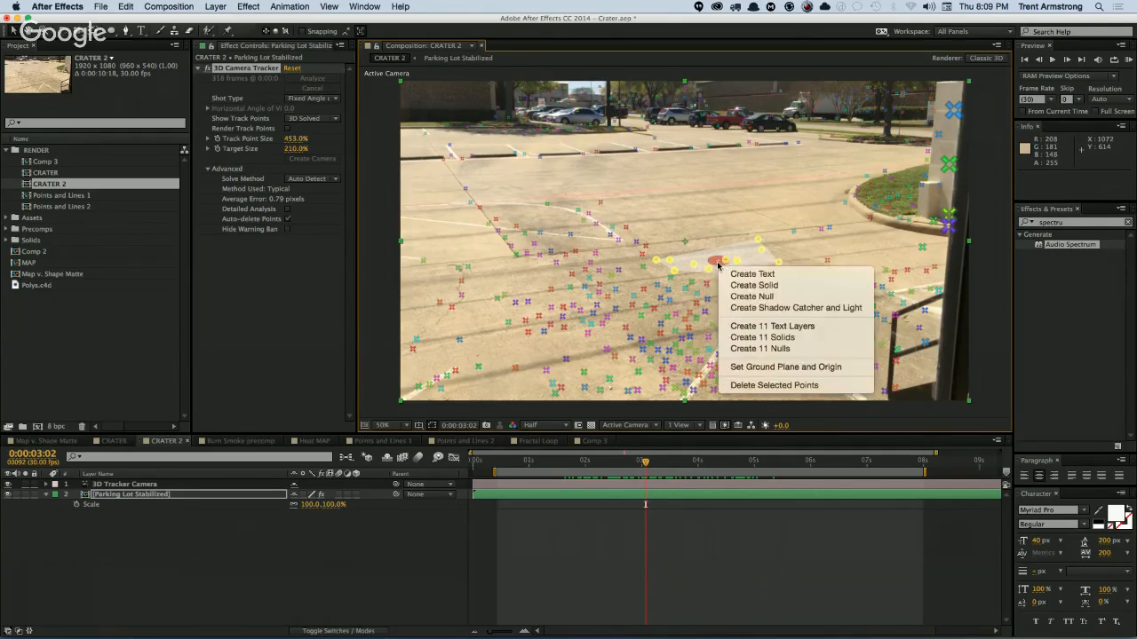
click(737, 285)
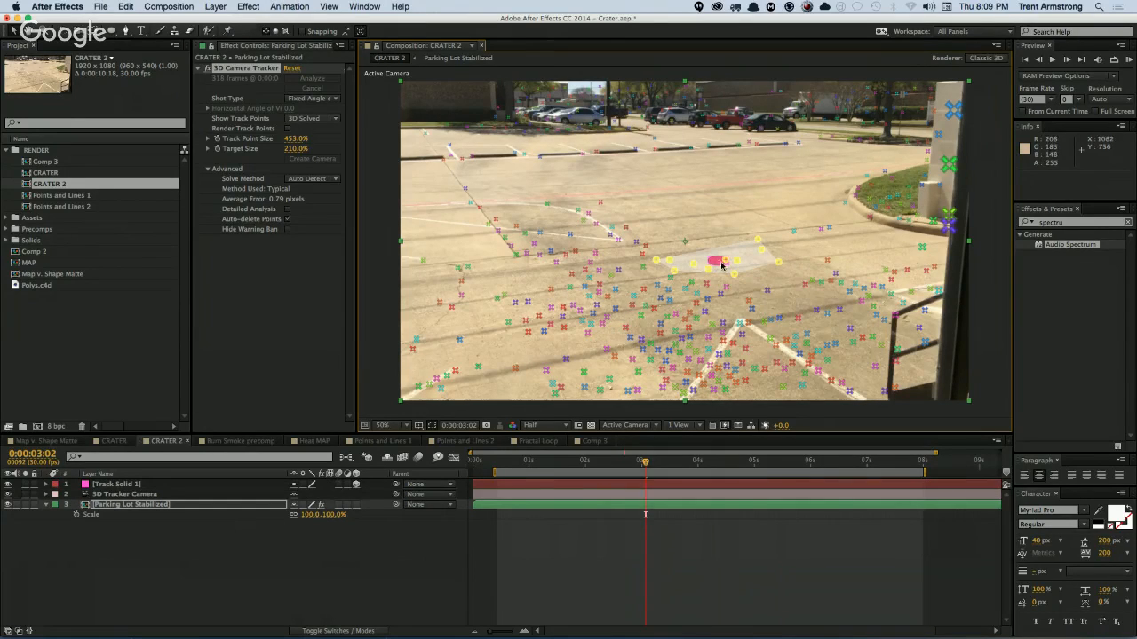
click(165, 487)
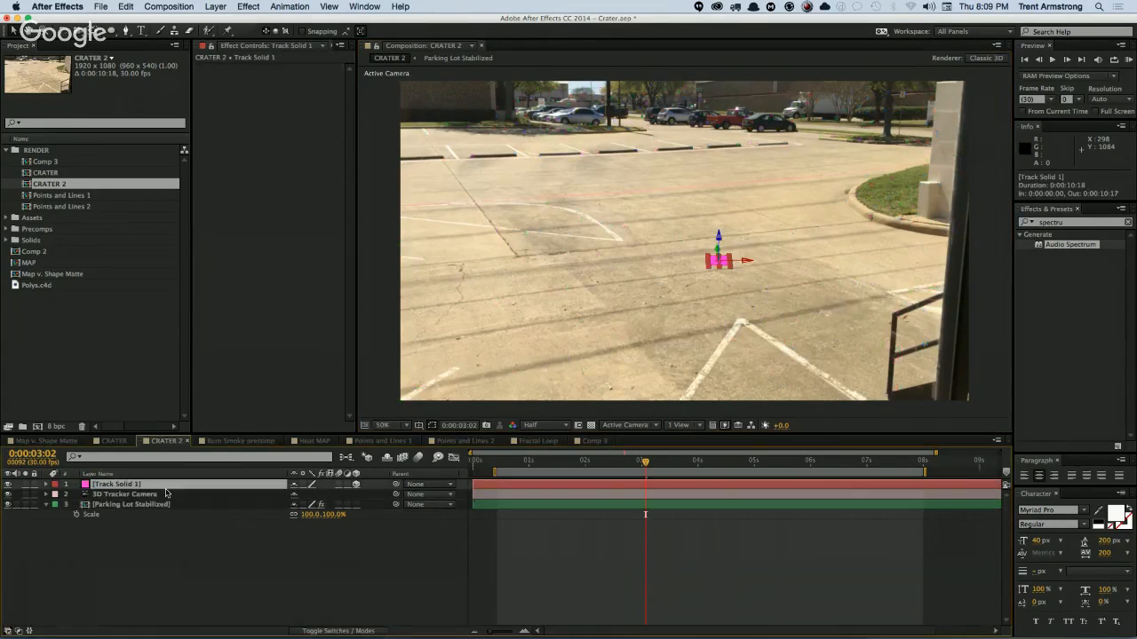
Step: Scale the Track Solid 1 layer up uniformly to 1222.1%
key(s)
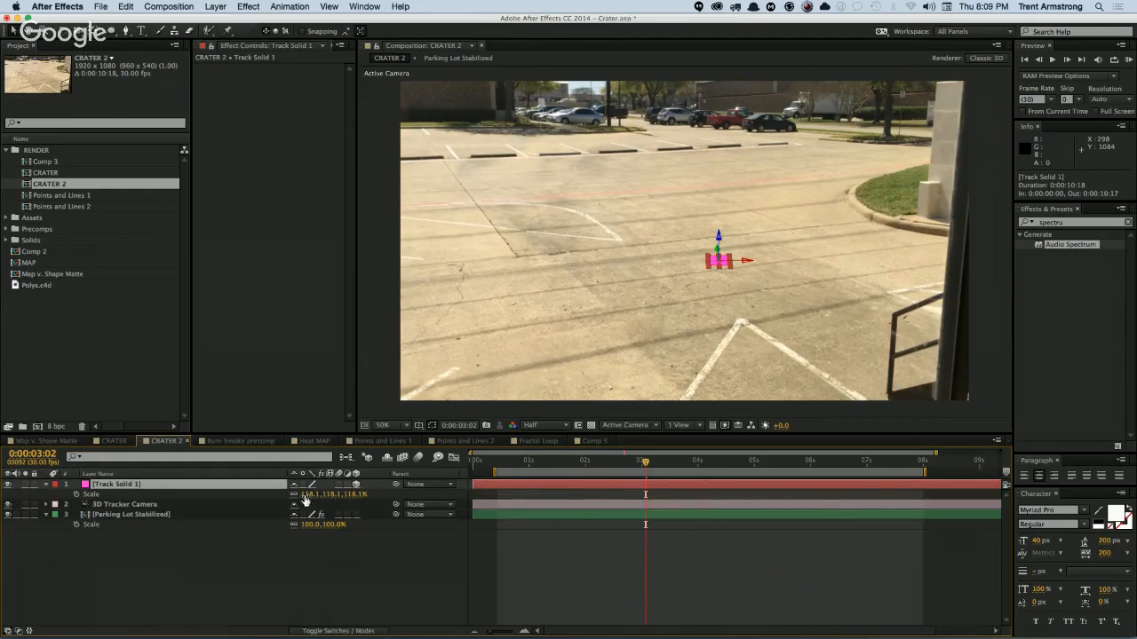
drag(305, 494, 373, 498)
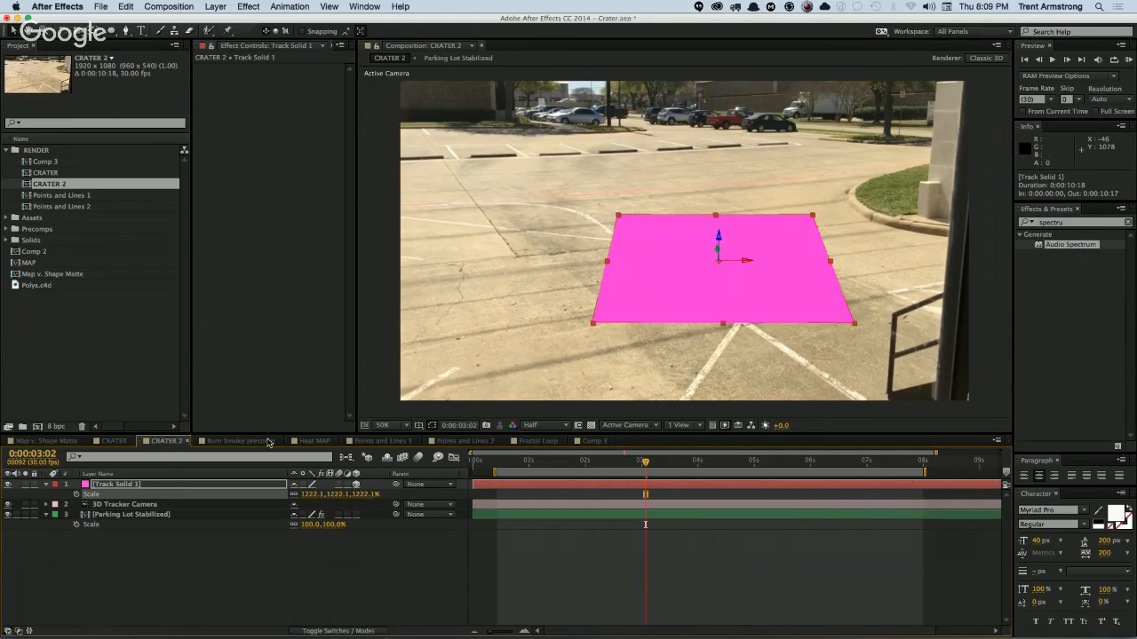
click(140, 484)
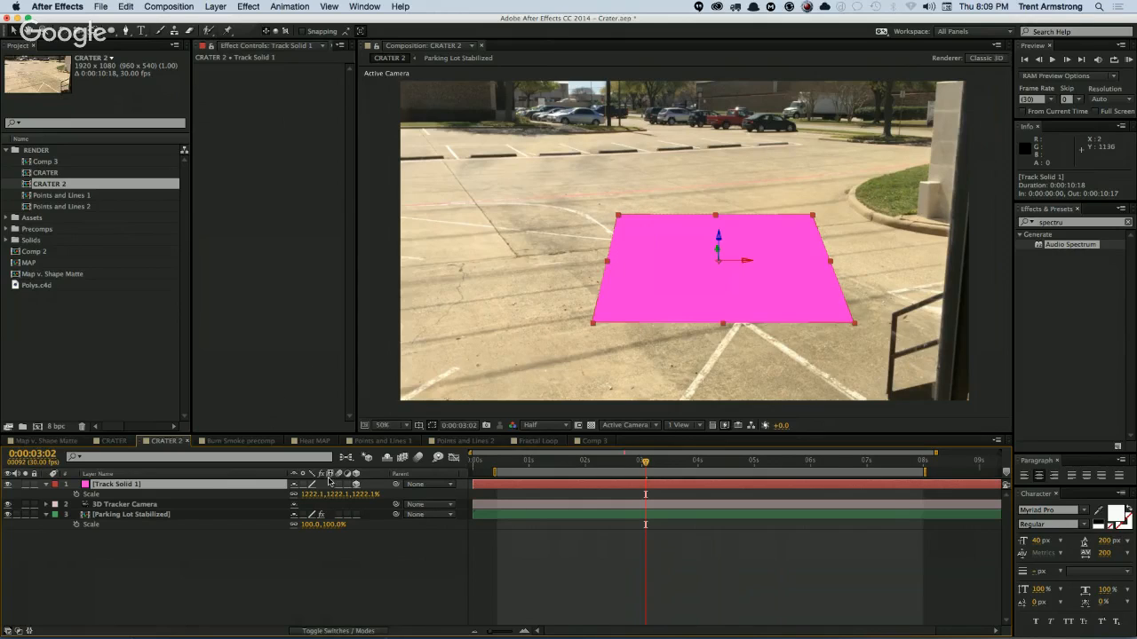
Step: Reveal the Position property of Track Solid 1 and inspect its Z and X coordinates
key(p)
click(363, 495)
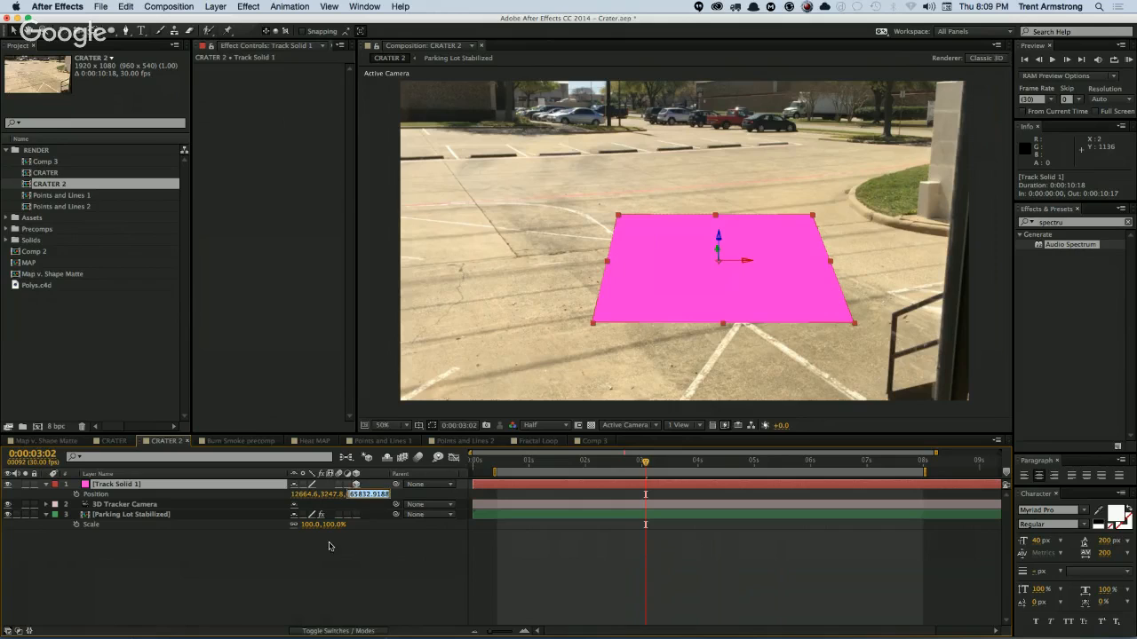
click(307, 494)
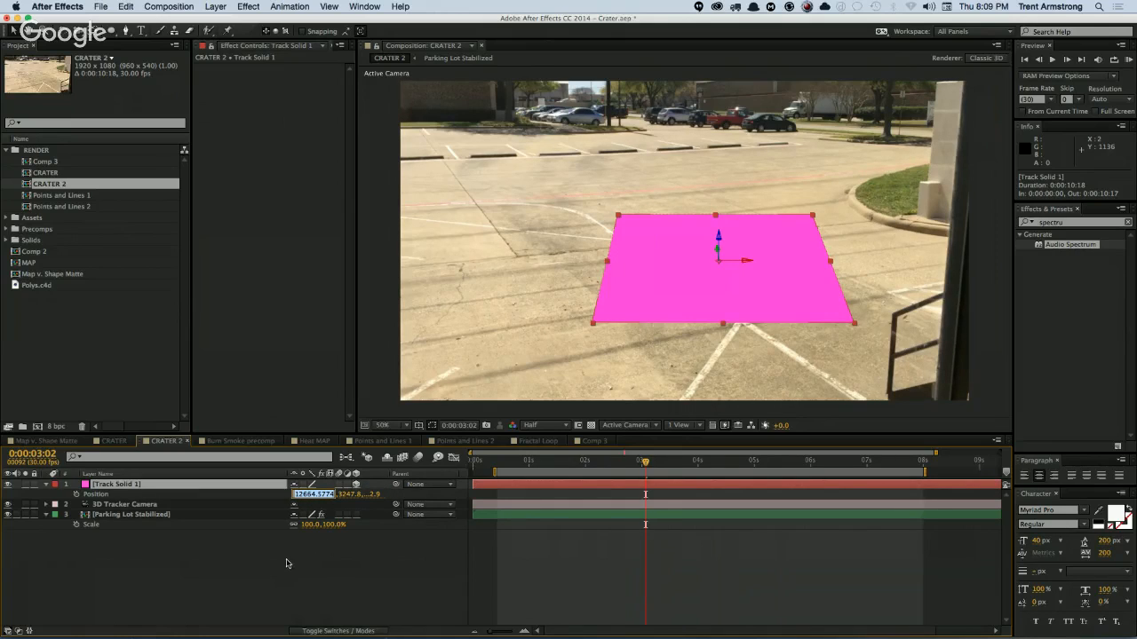
click(288, 560)
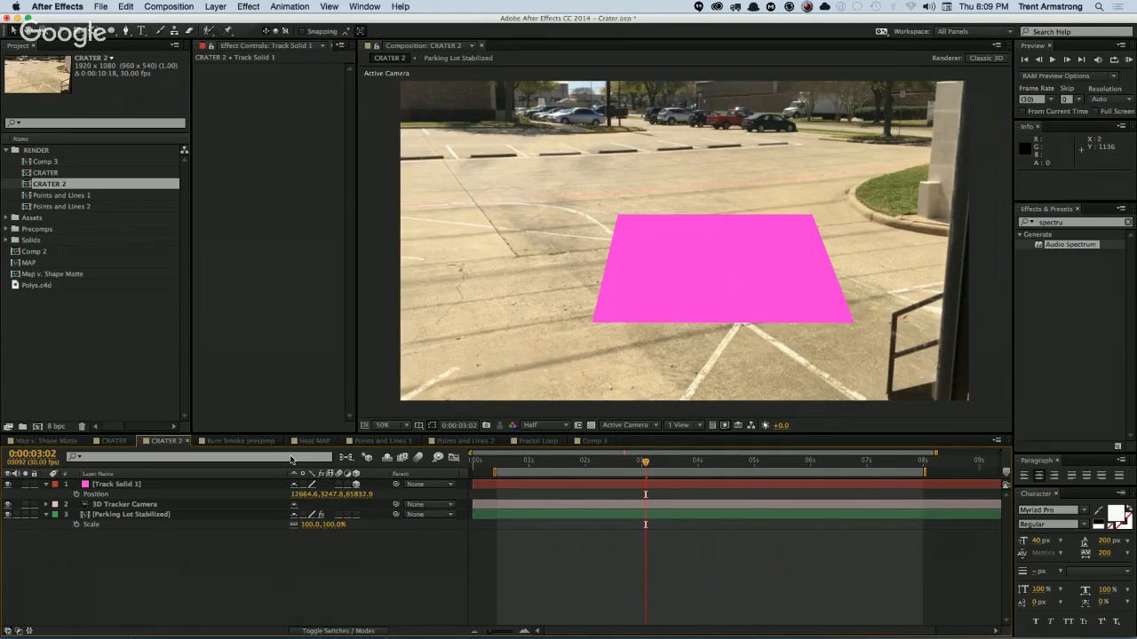
click(144, 485)
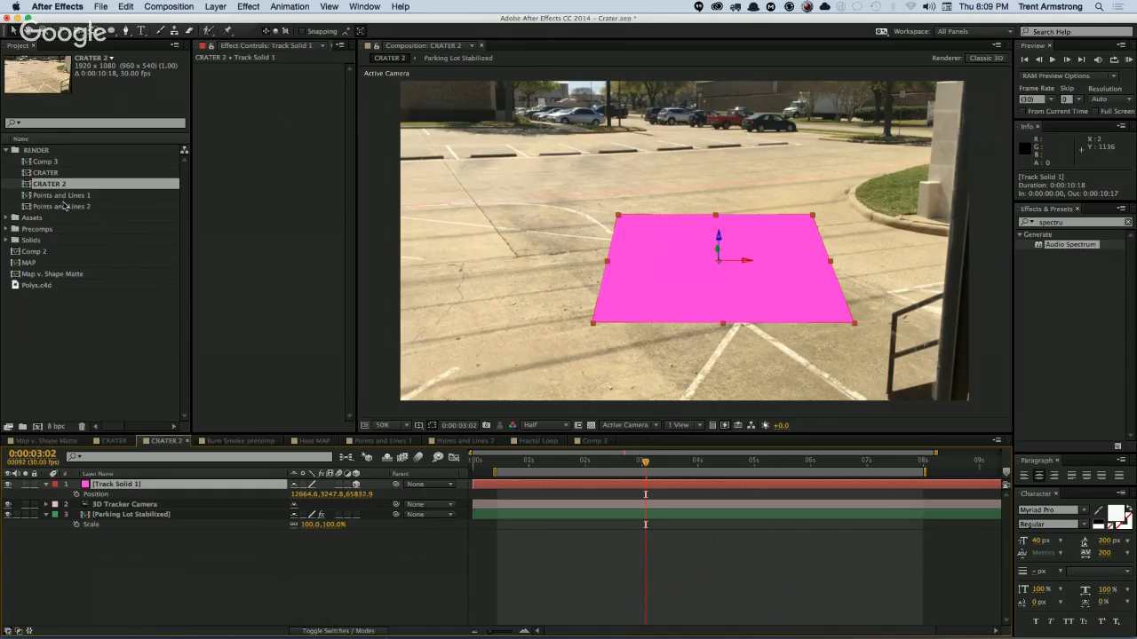
Step: Look through the Assets and Precomps folders and open the Crater Edge Comp 1 composition
click(6, 229)
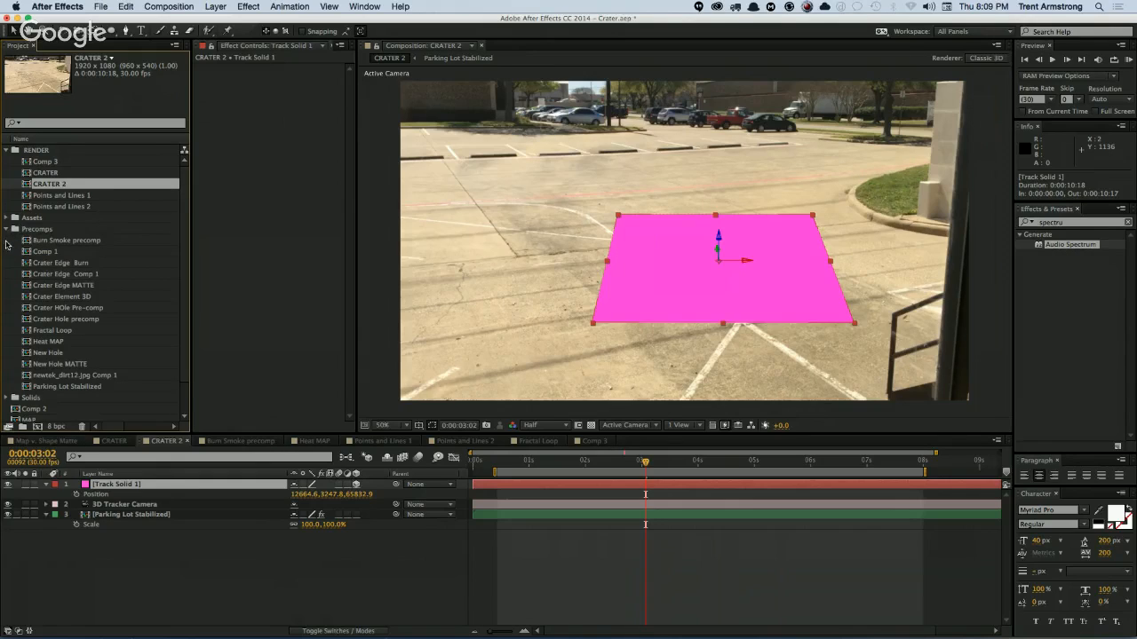
click(6, 229)
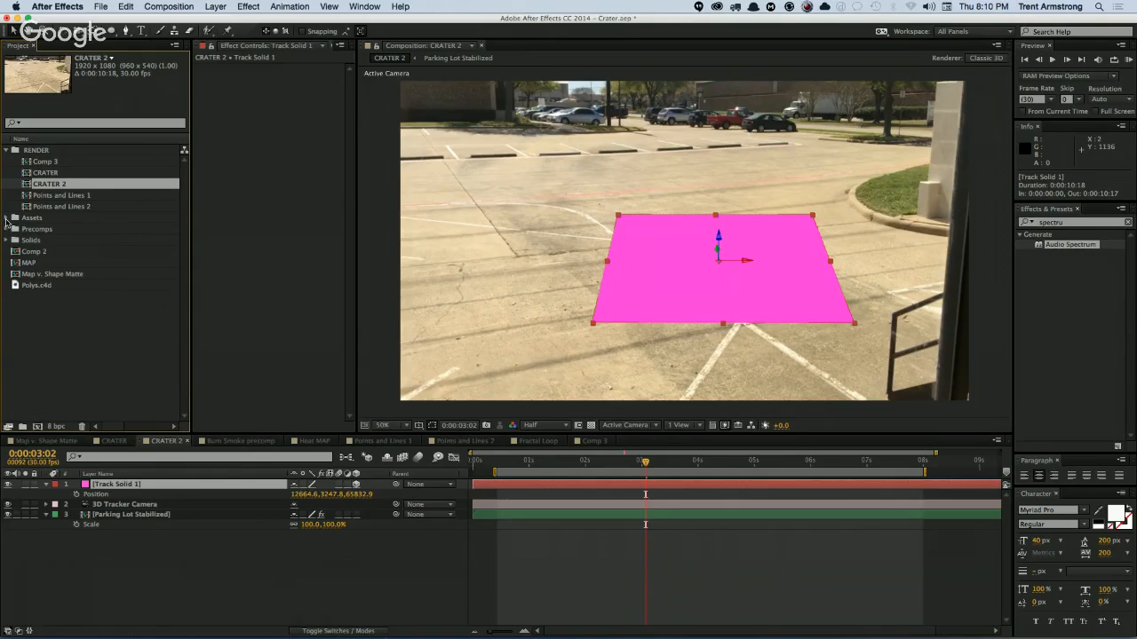
click(6, 219)
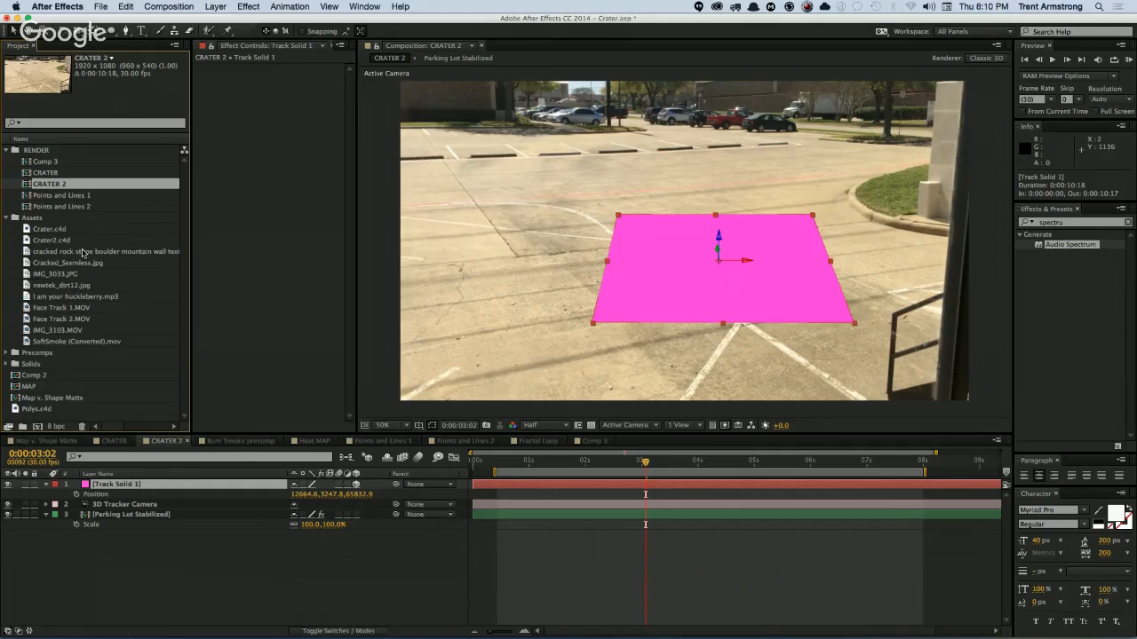
click(7, 218)
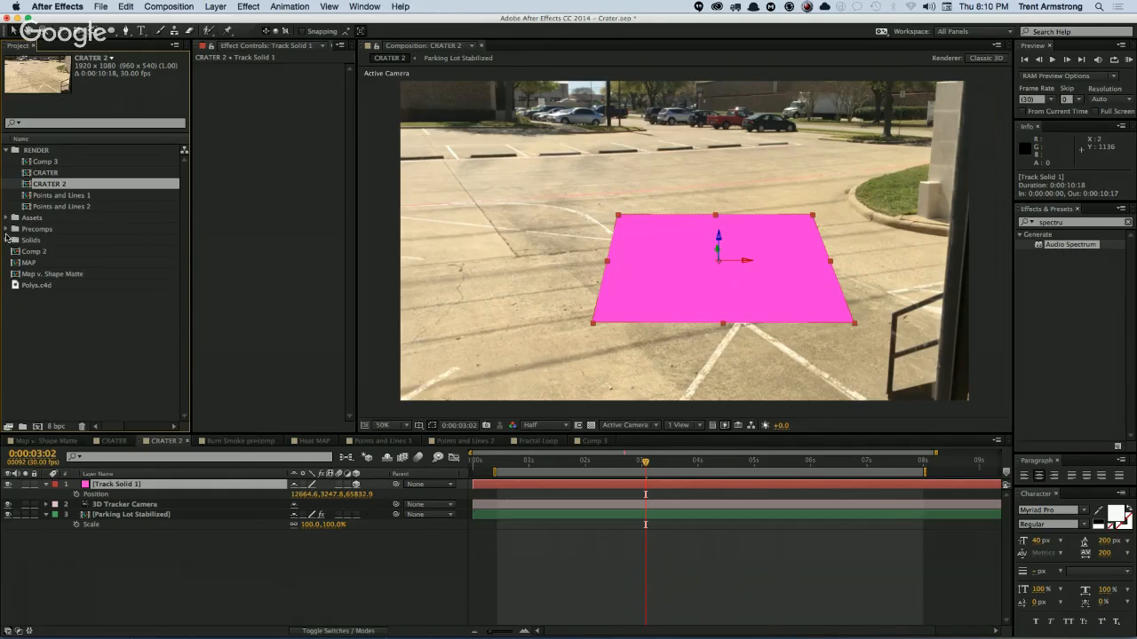
click(6, 229)
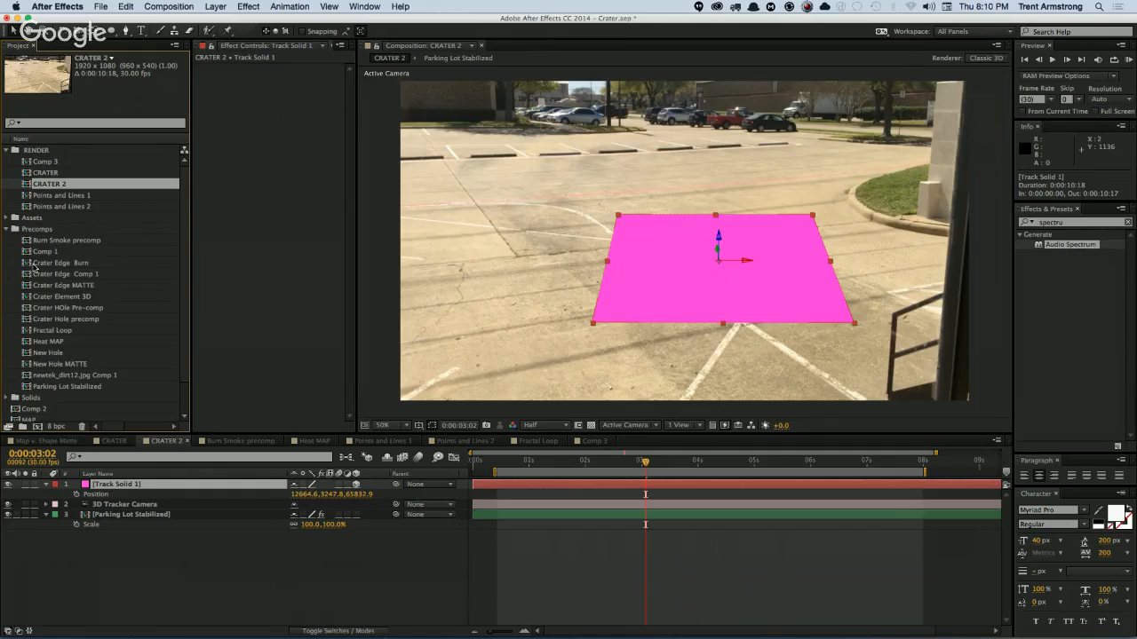
click(73, 320)
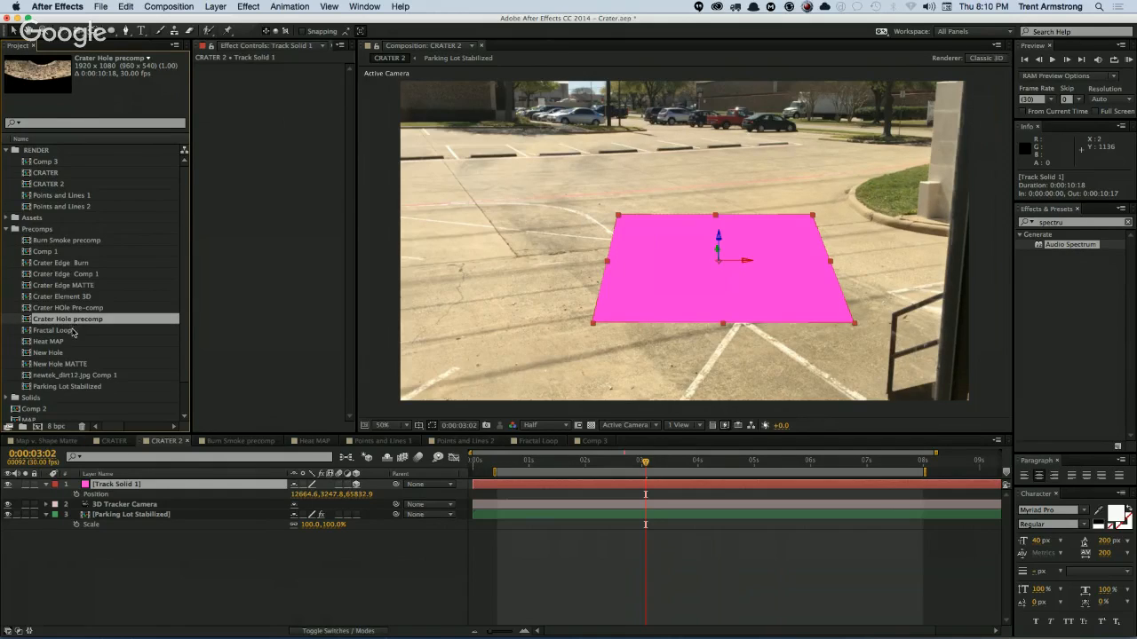
click(73, 286)
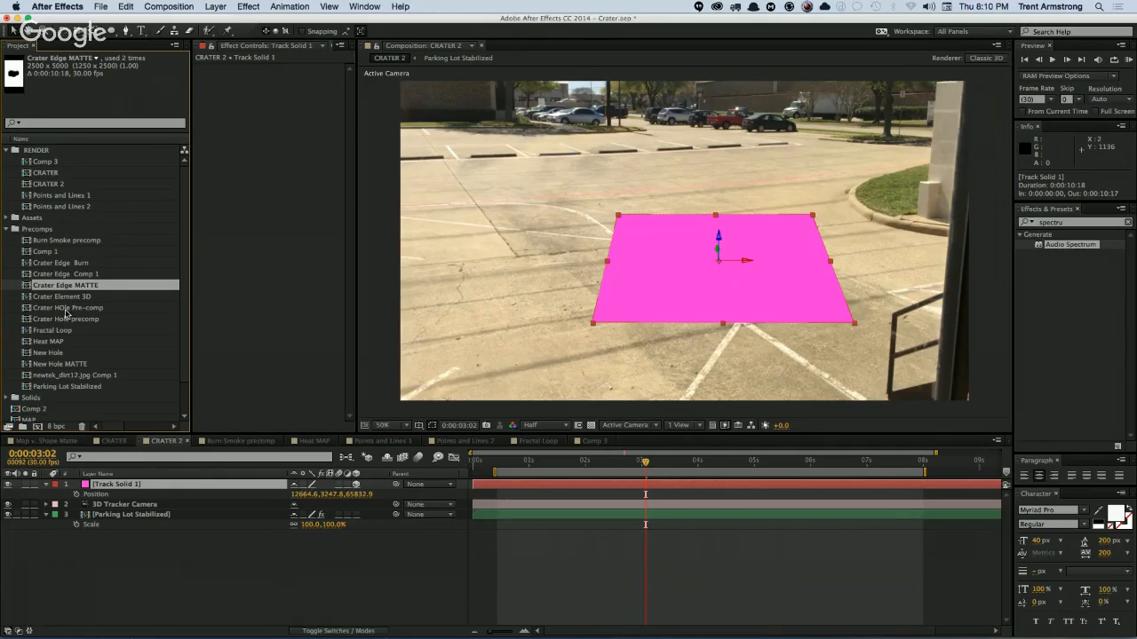
click(70, 264)
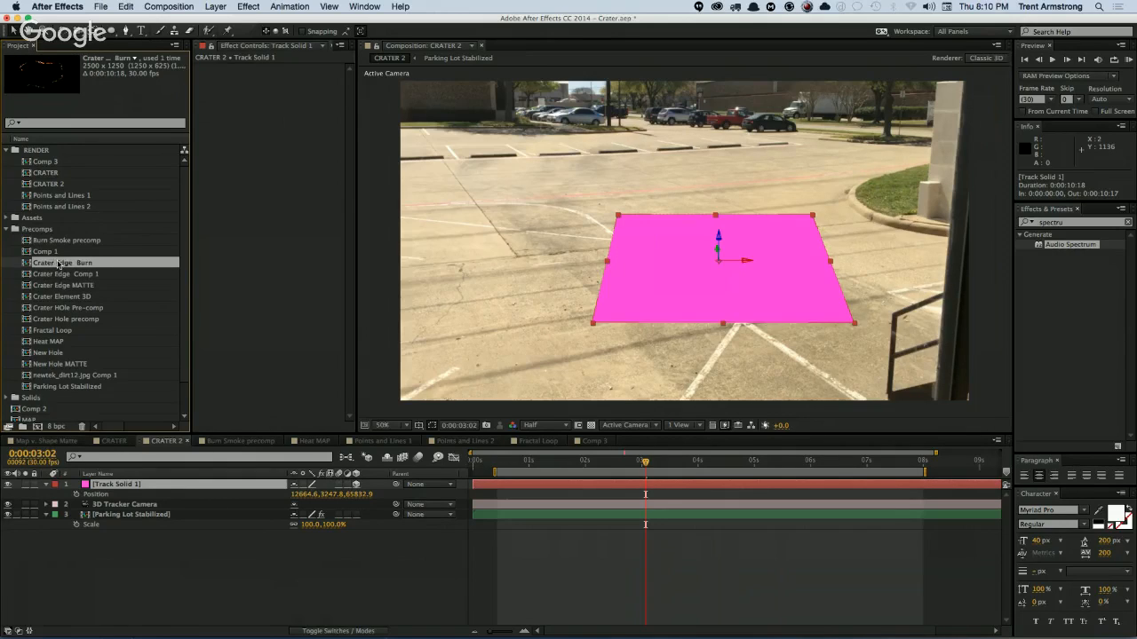
click(57, 275)
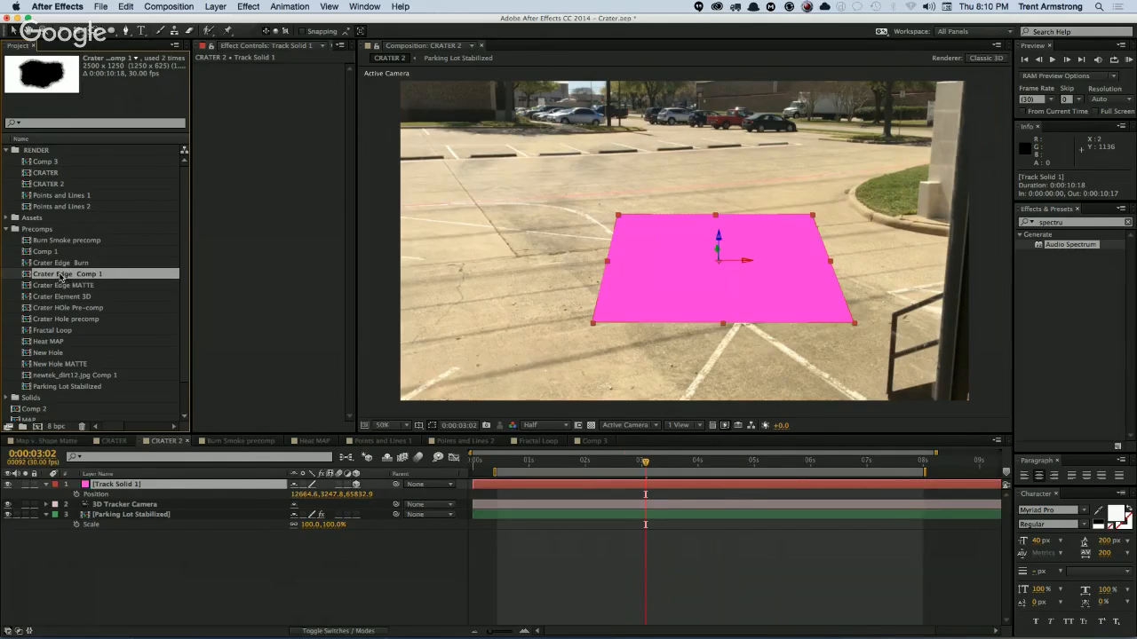
double_click(61, 275)
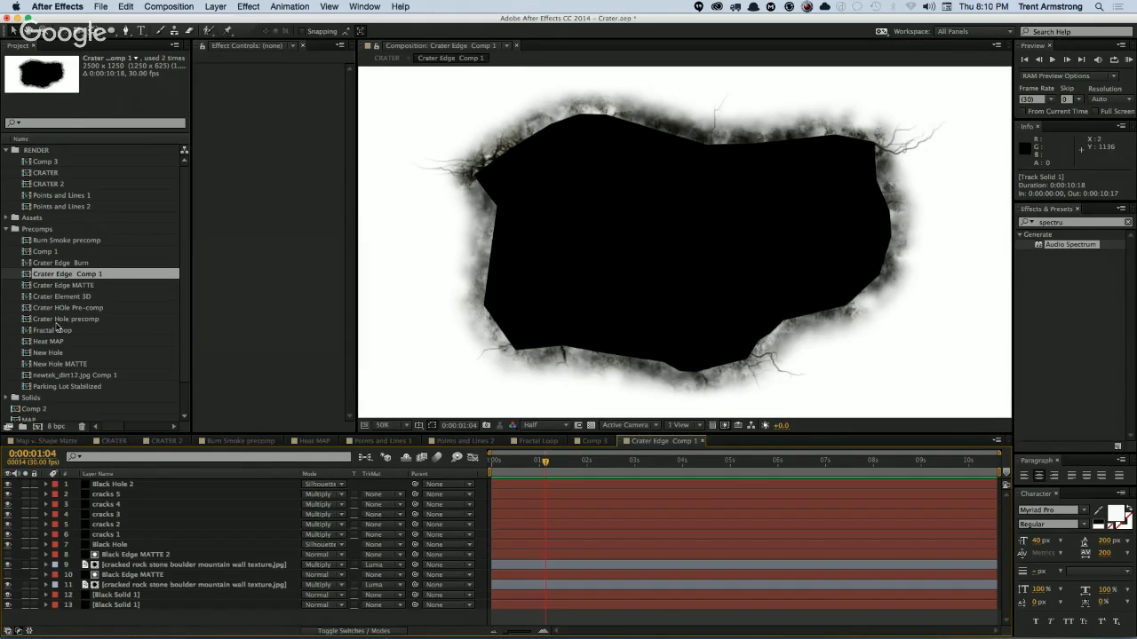
Step: Solo the bottom Black Solid 1 layer, check the composition settings, and select that layer to show its Fill effect
click(26, 595)
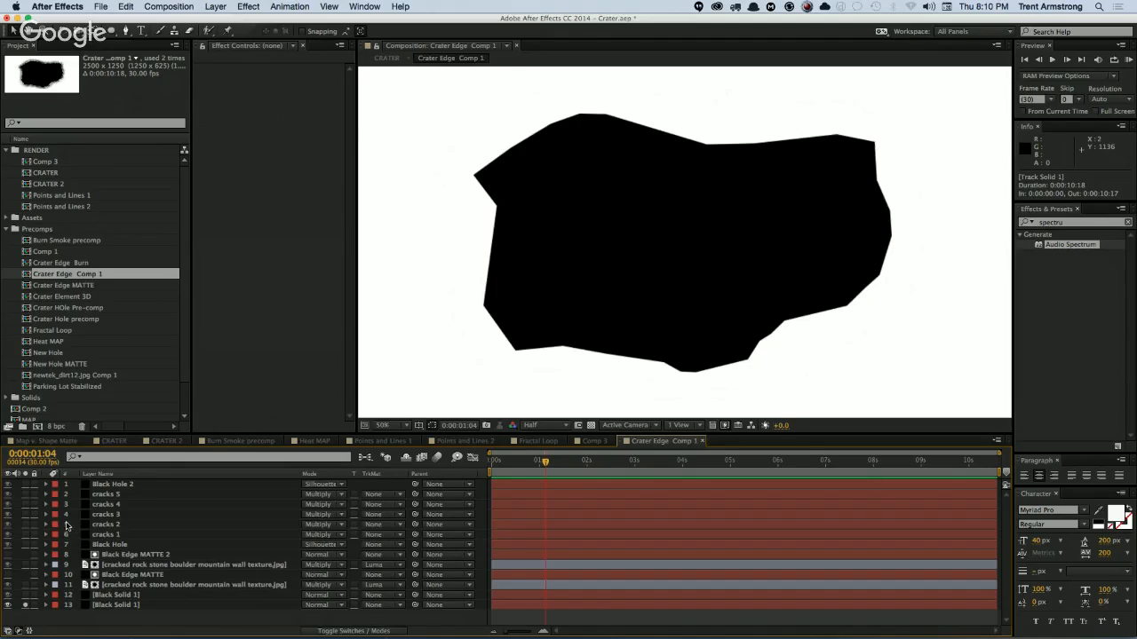
key(comma)
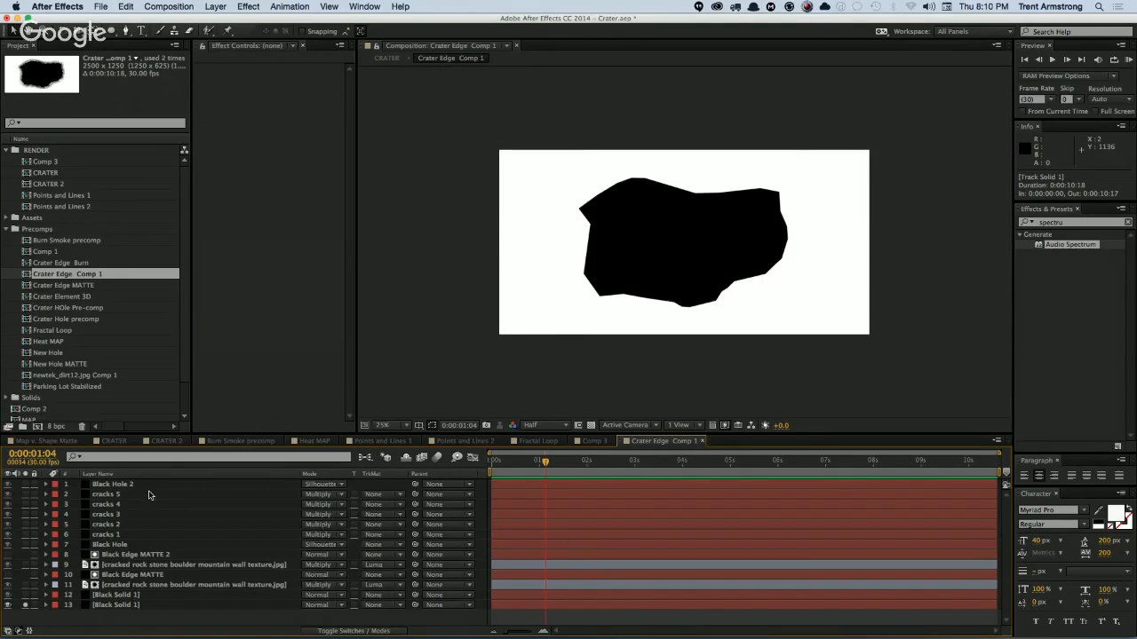
key(super+k)
click(318, 358)
click(111, 605)
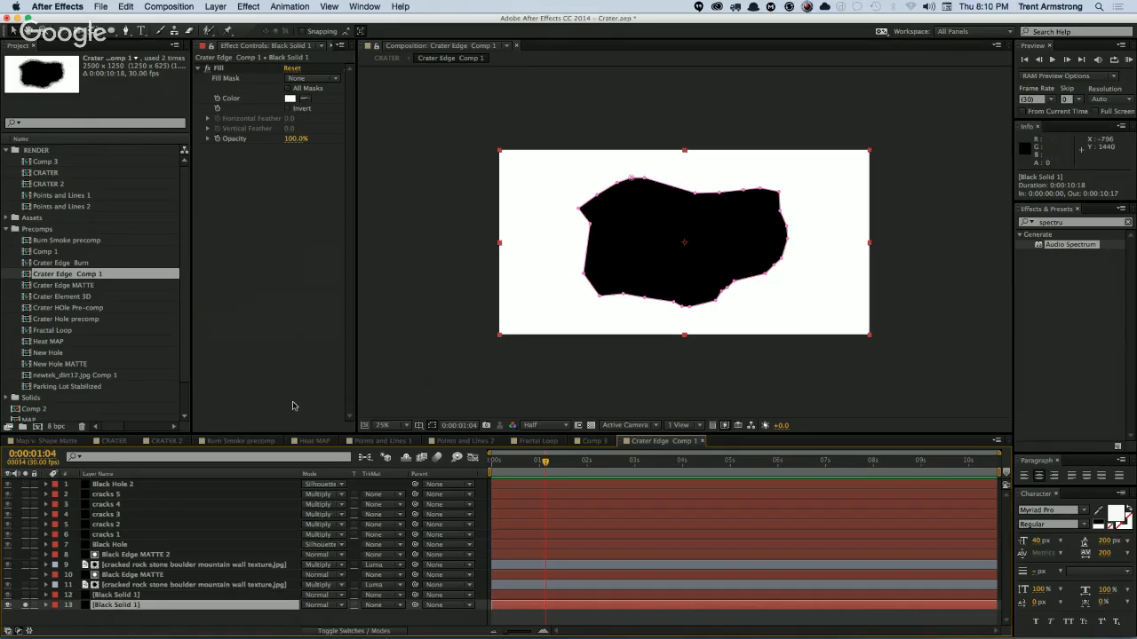
Step: Solo the upper Black Solid 1 layer (layer 12) as well and collapse the settings of its two Vegas effects
click(23, 595)
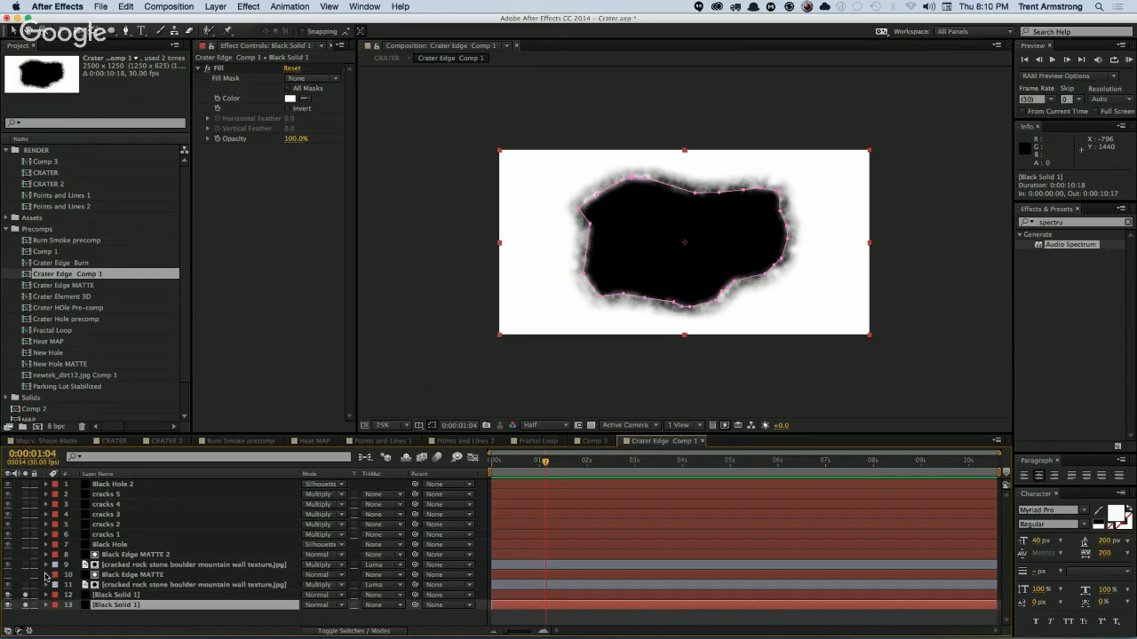
key(period)
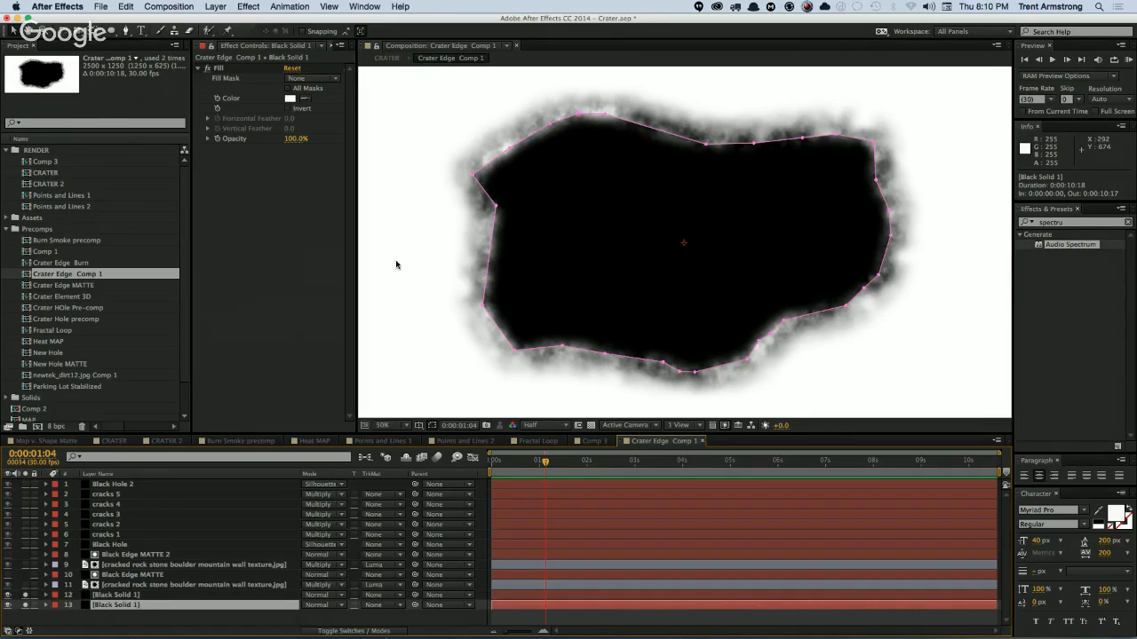
click(123, 597)
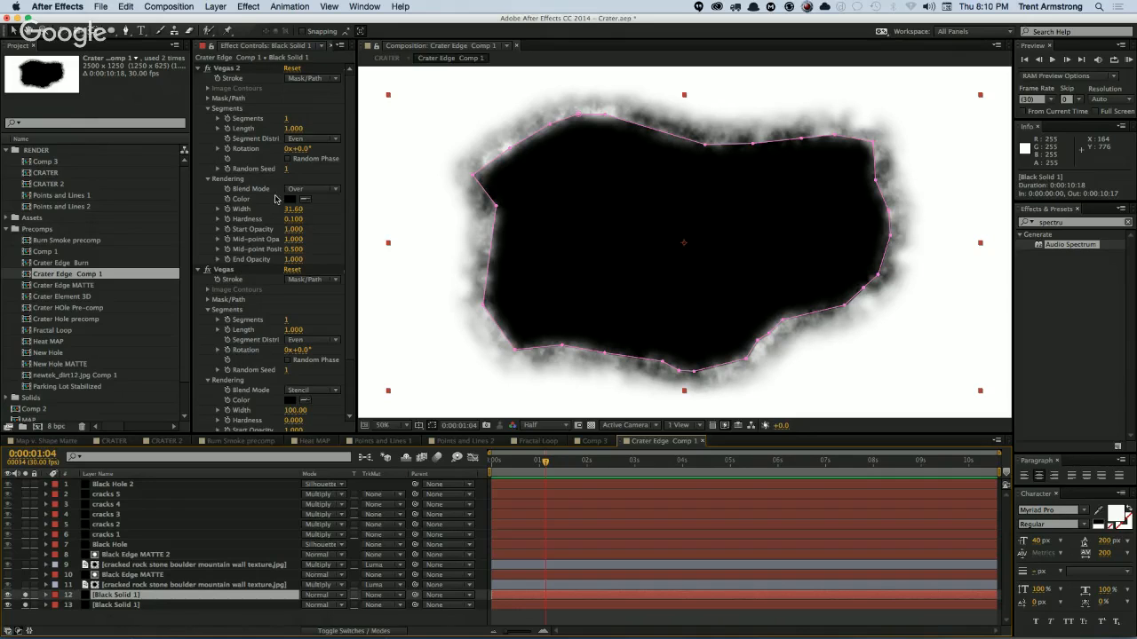
click(199, 68)
click(198, 79)
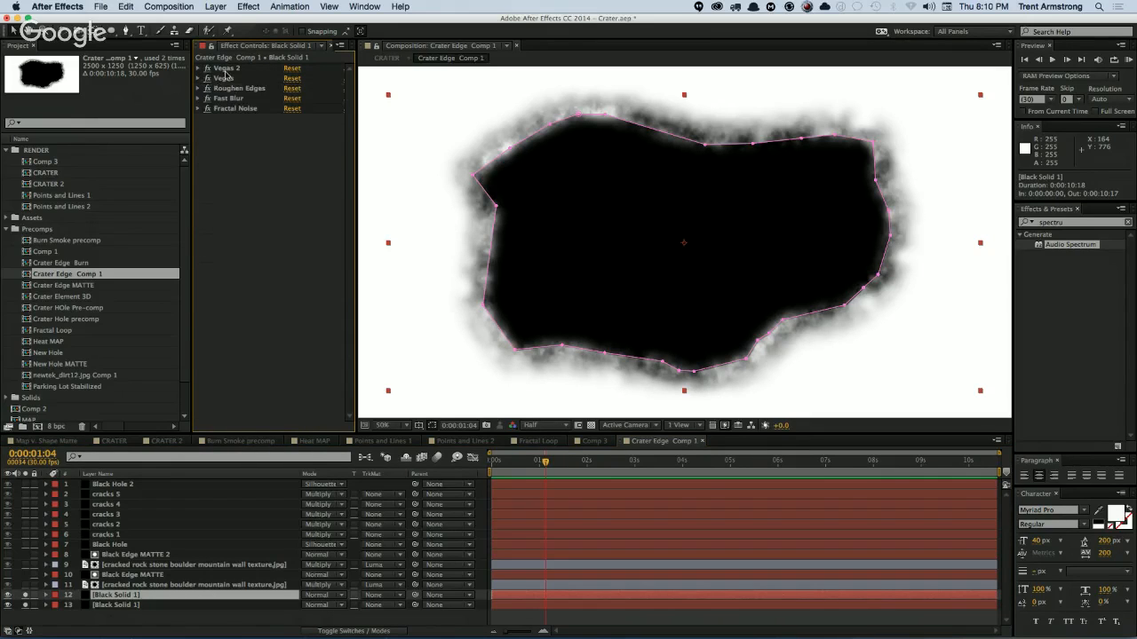
Step: Disable Roughen Edges, Fast Blur and Fractal Noise on layer 12, and re-enable them one at a time to compare each effect's contribution
drag(208, 88, 203, 135)
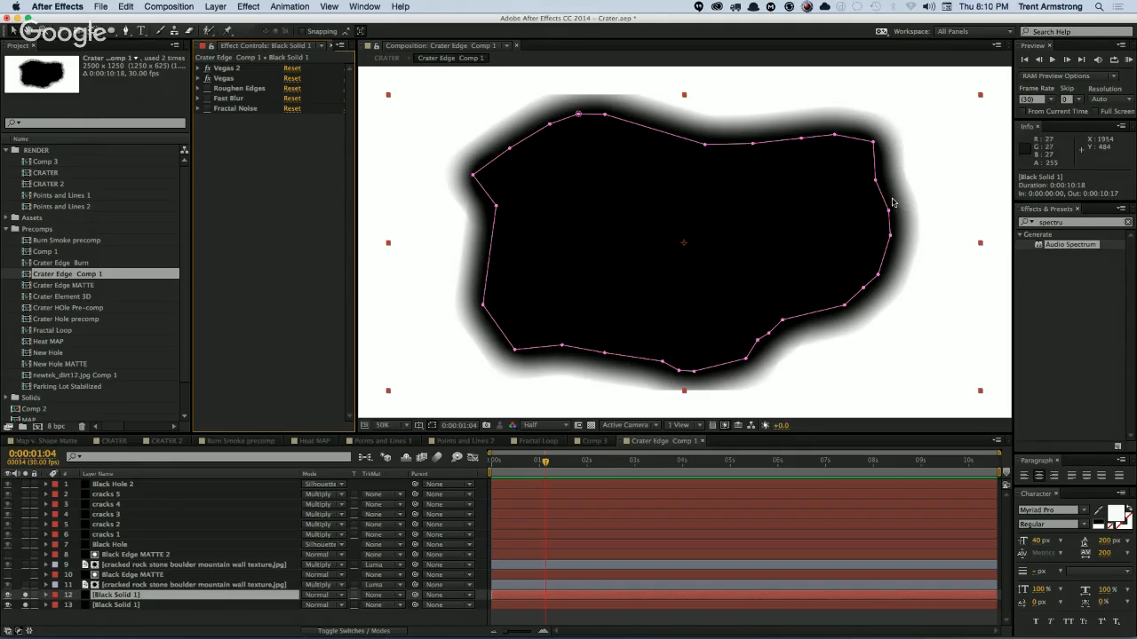
click(207, 89)
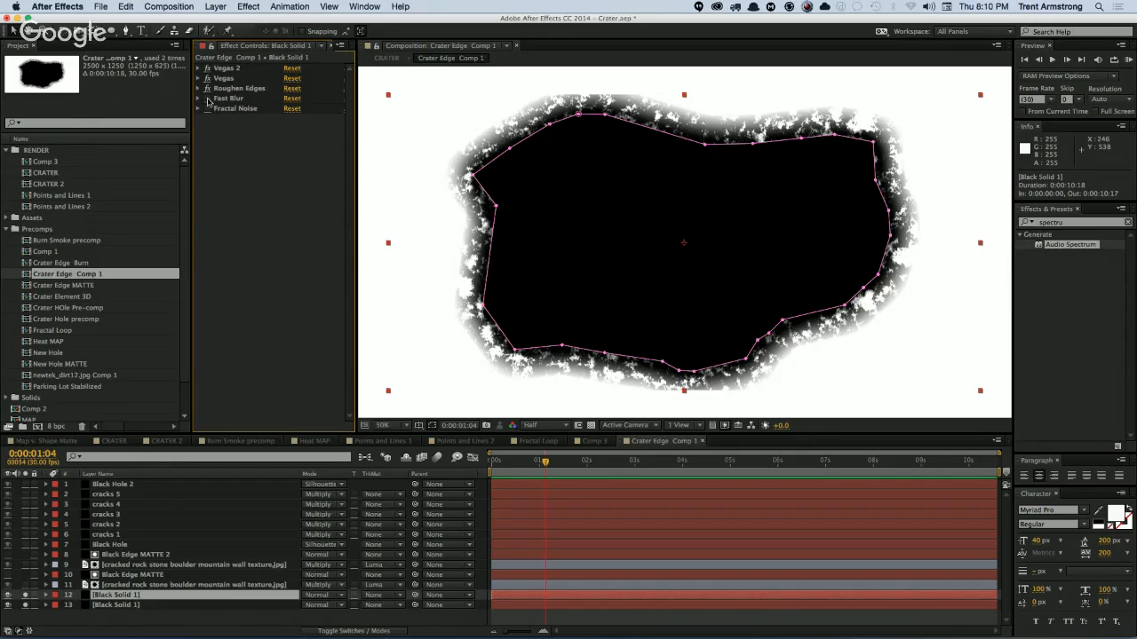
click(207, 99)
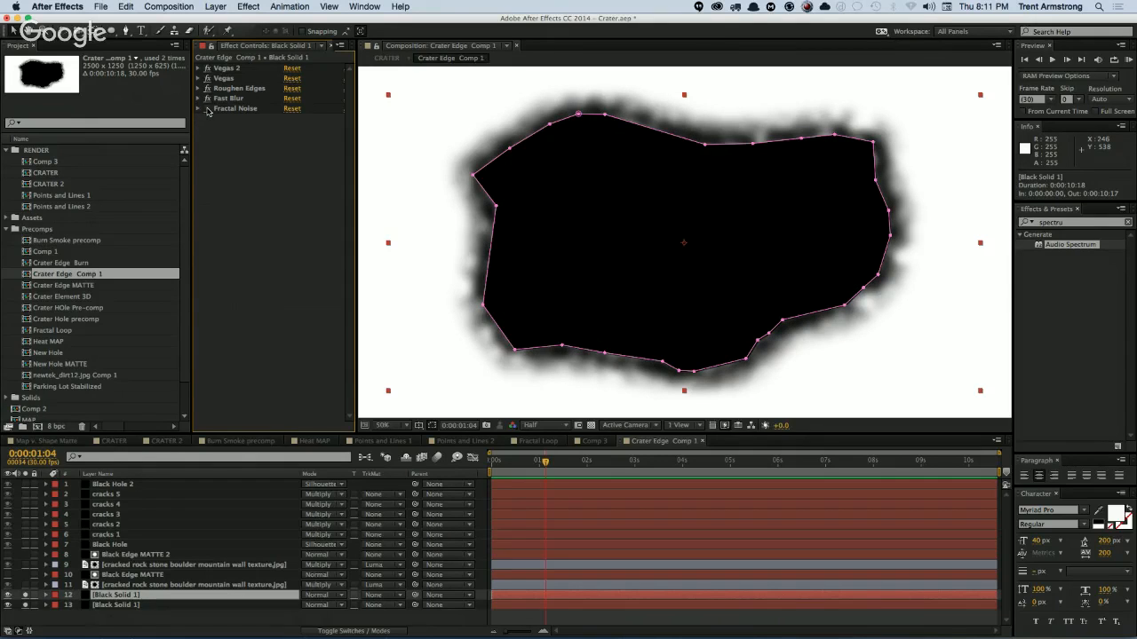
click(206, 108)
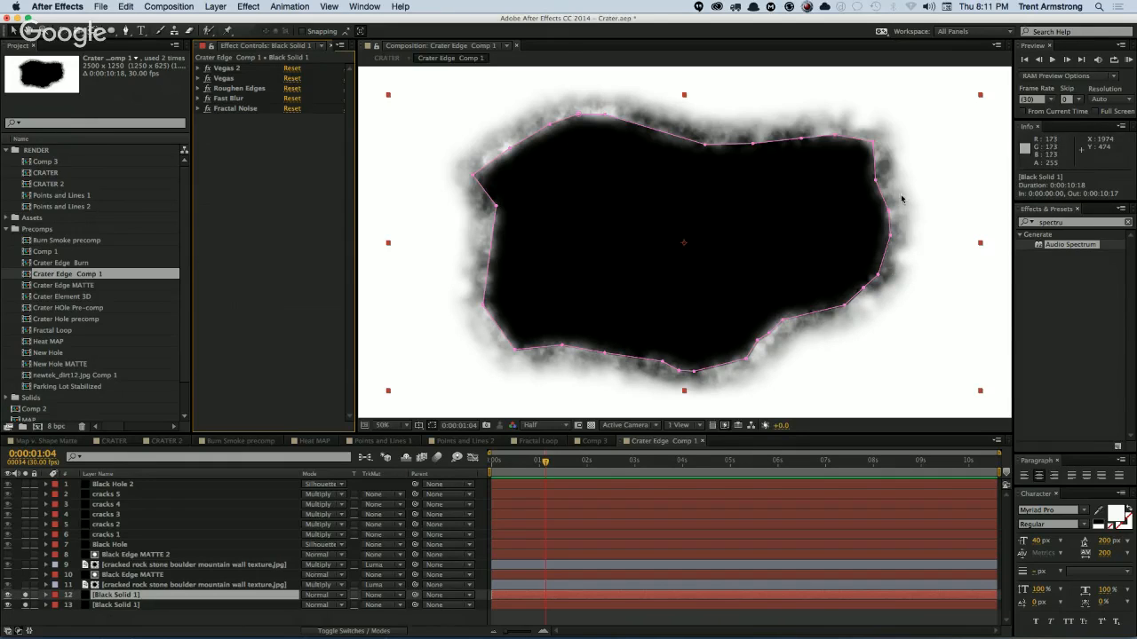
Step: Solo both cracked rock texture layers and the Black Hole layer along with the two solids
click(25, 586)
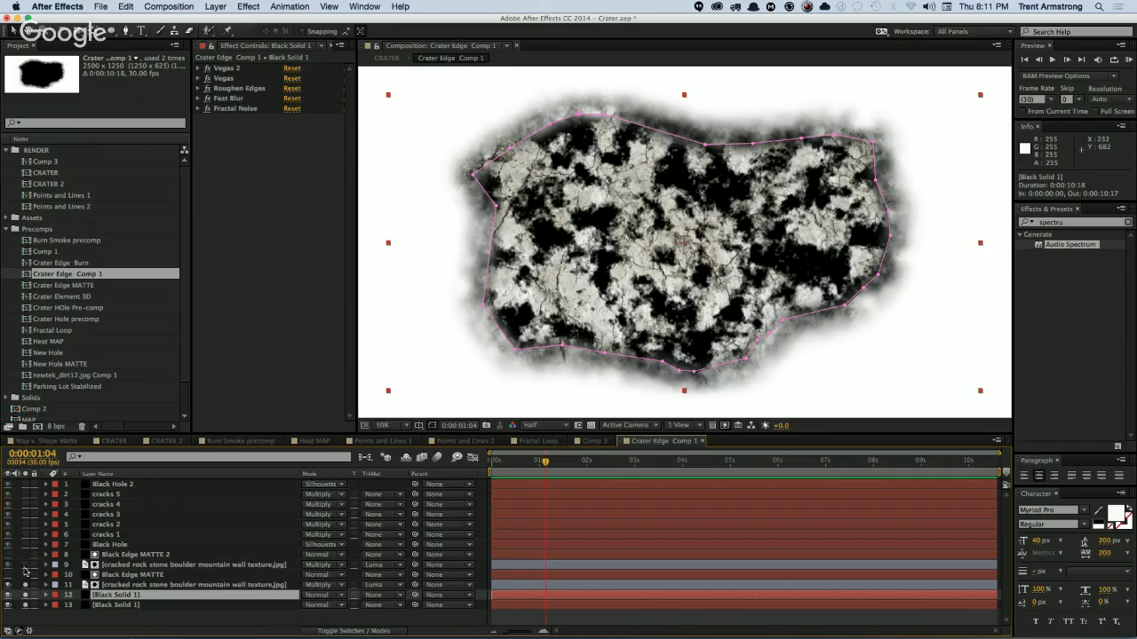
click(25, 574)
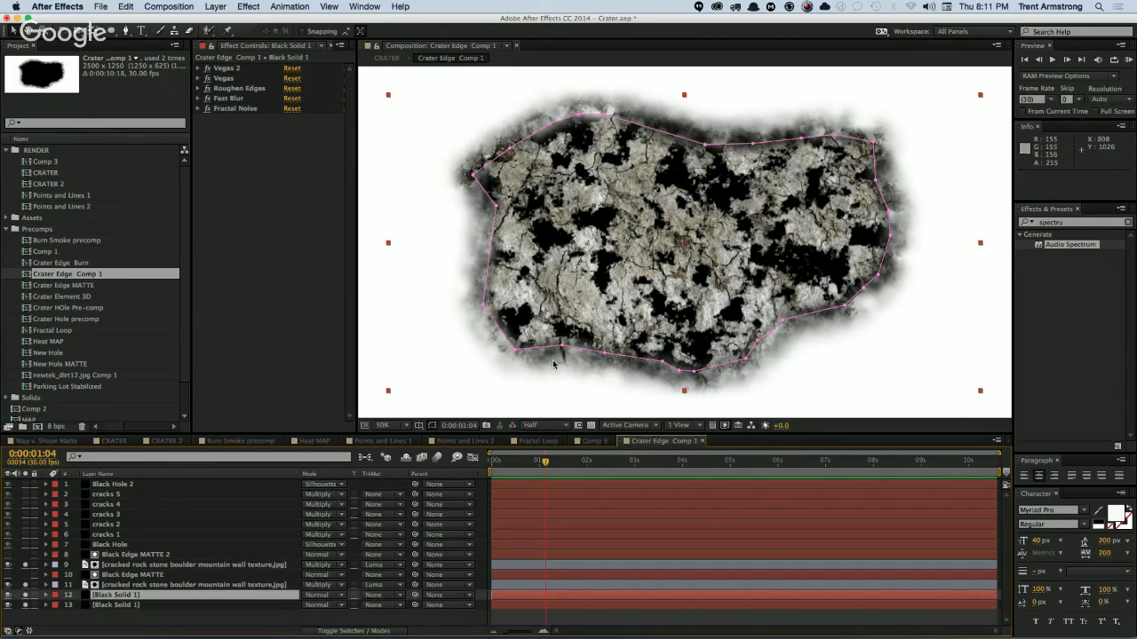
click(26, 564)
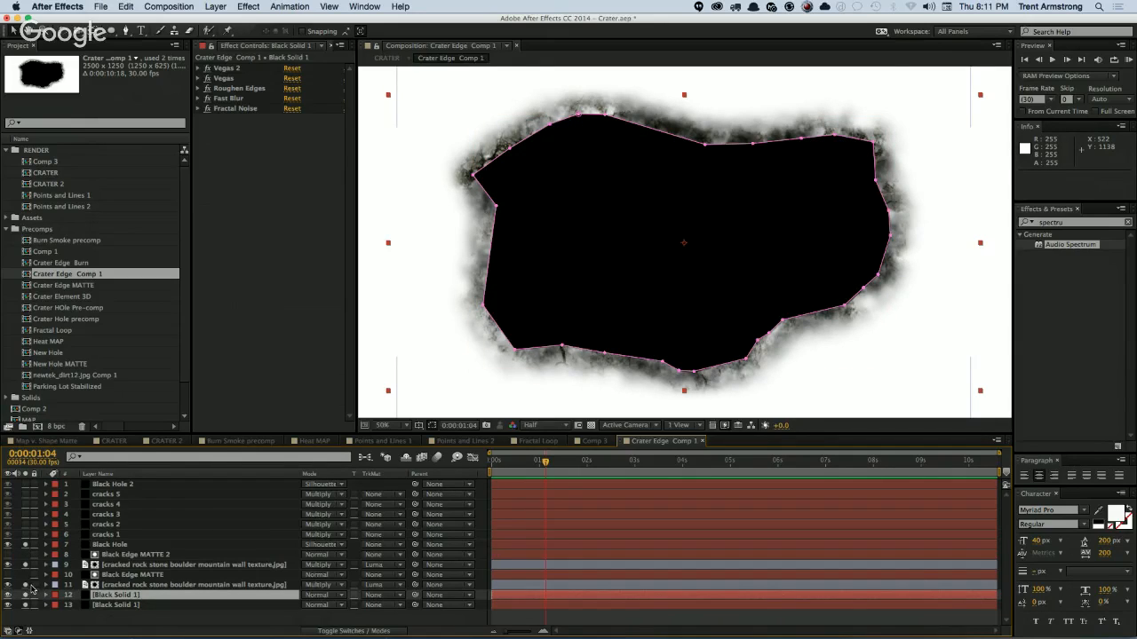
Step: Reveal the mask properties of the bottom Black Solid 1 layer
click(86, 618)
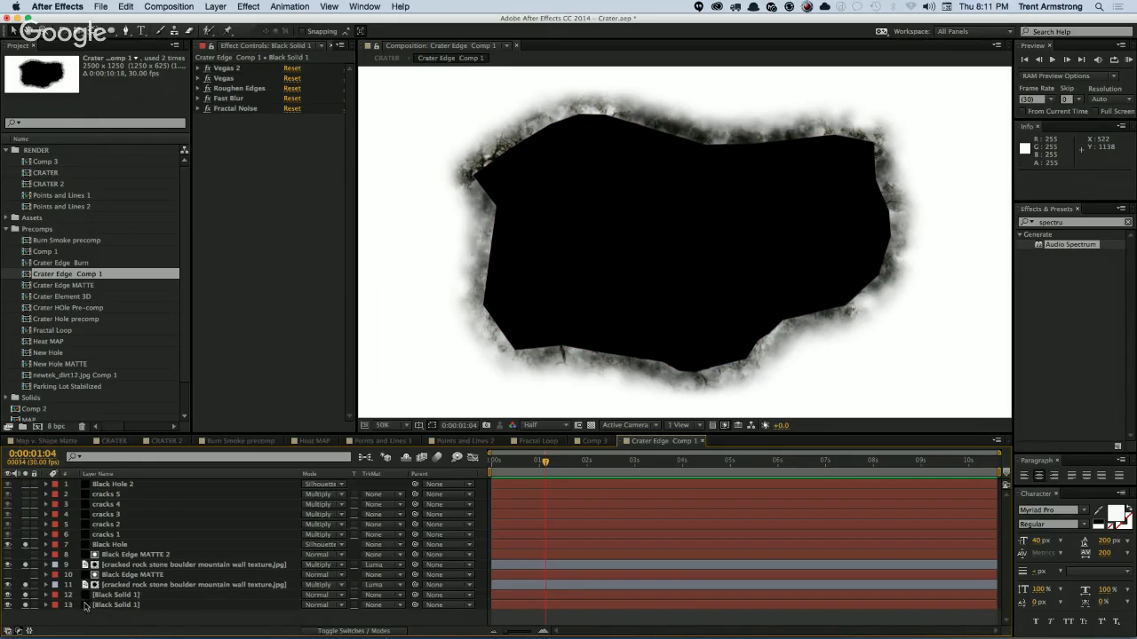
click(108, 606)
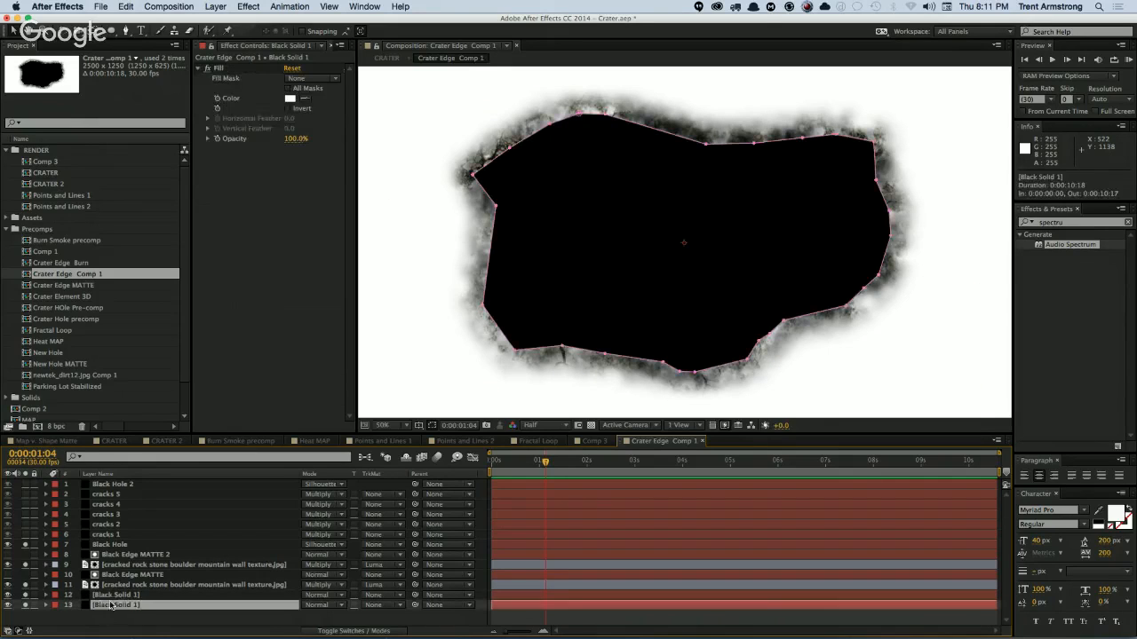
click(113, 544)
click(107, 605)
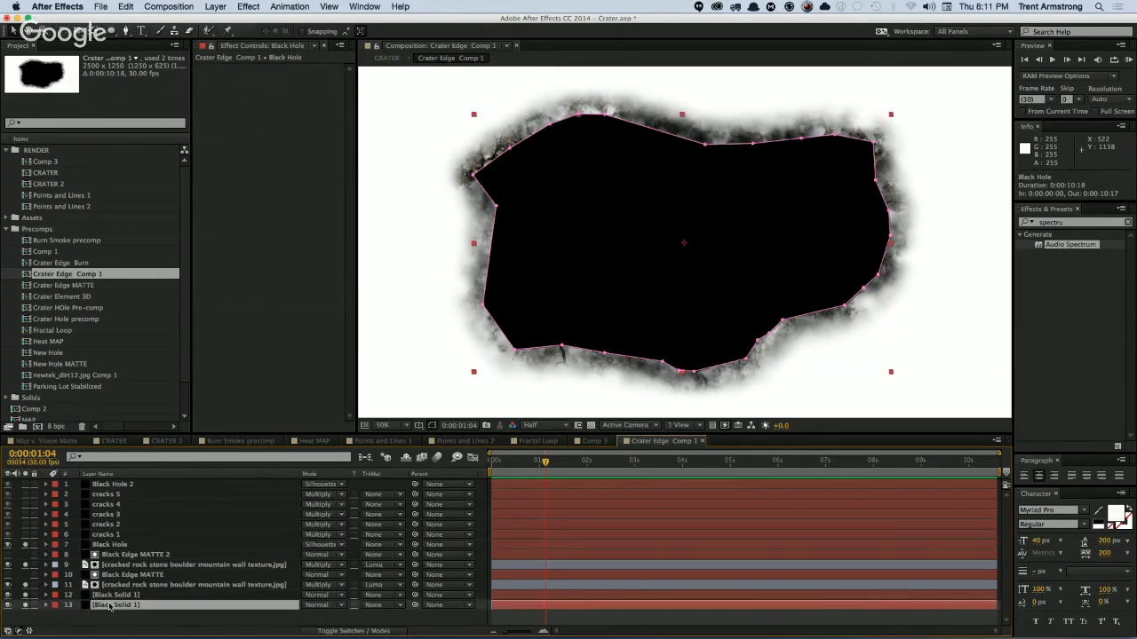
key(m)
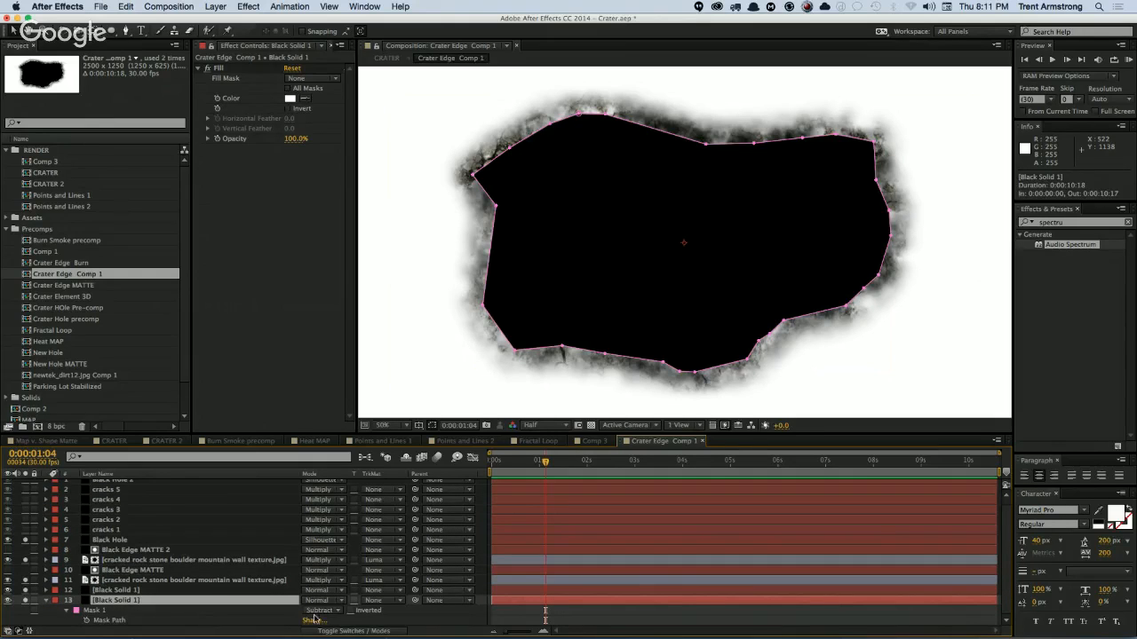
Step: Reveal the Black Hole layer's mask properties to check its mask mode, and collapse them again
click(104, 544)
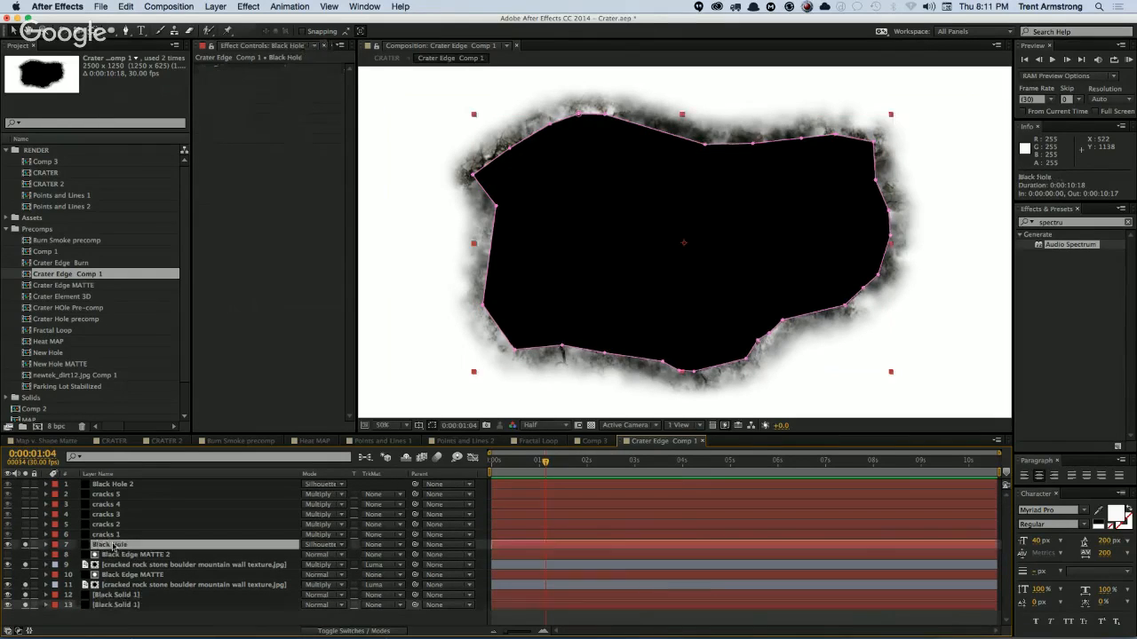
key(m)
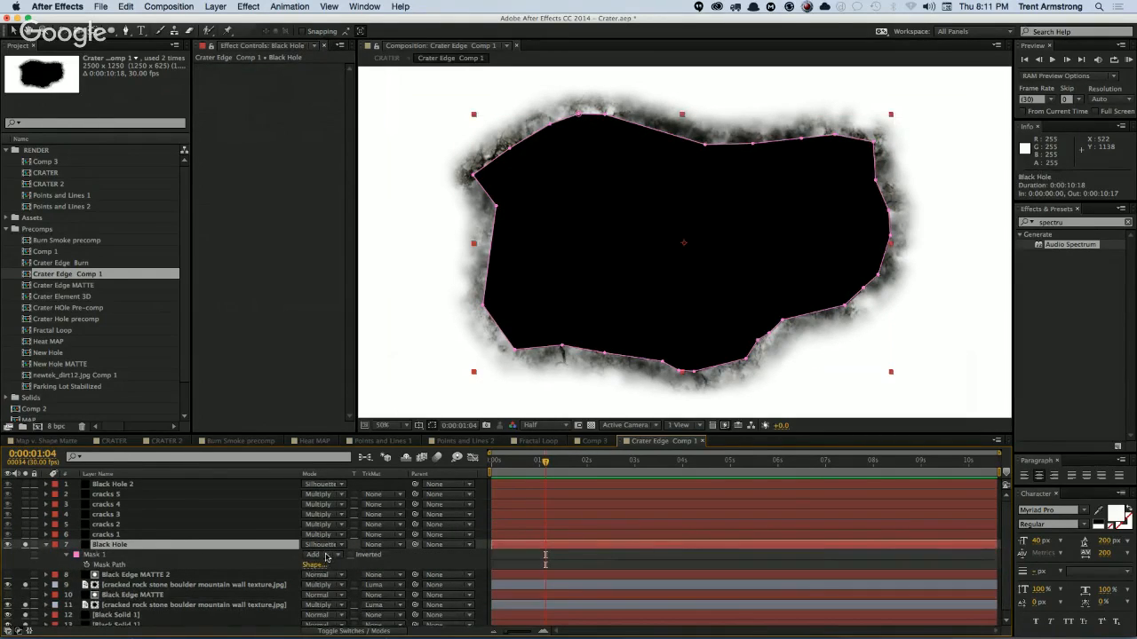
key(m)
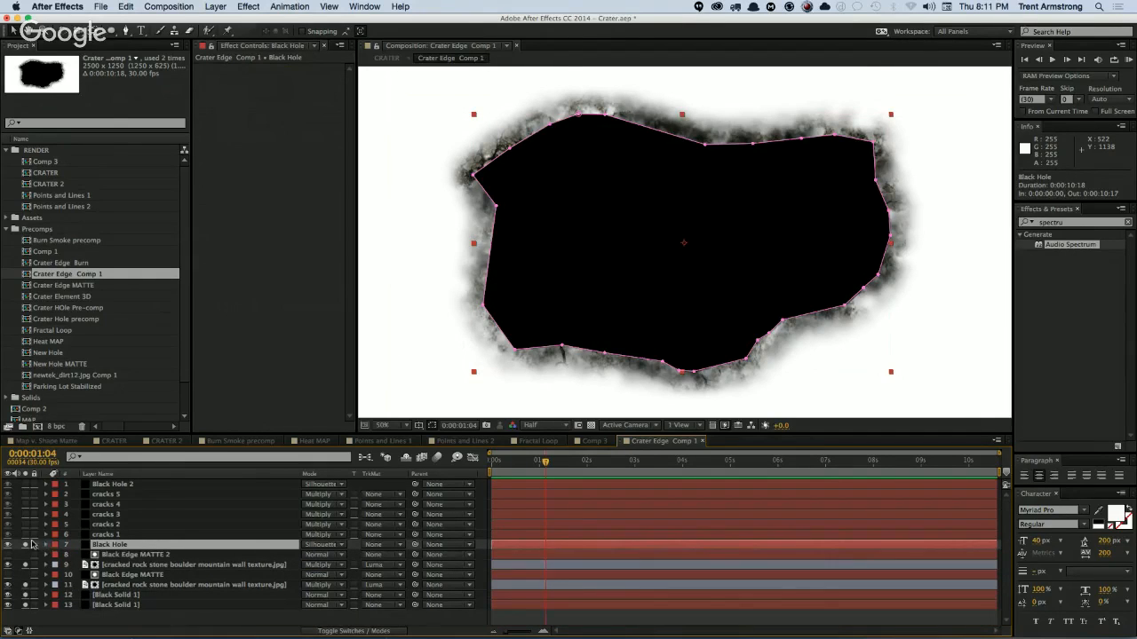
Step: Solo the cracks 1 through cracks 5 layers as well, viewing the Advanced Lightning settings of cracks 1 and cracks 2
click(25, 534)
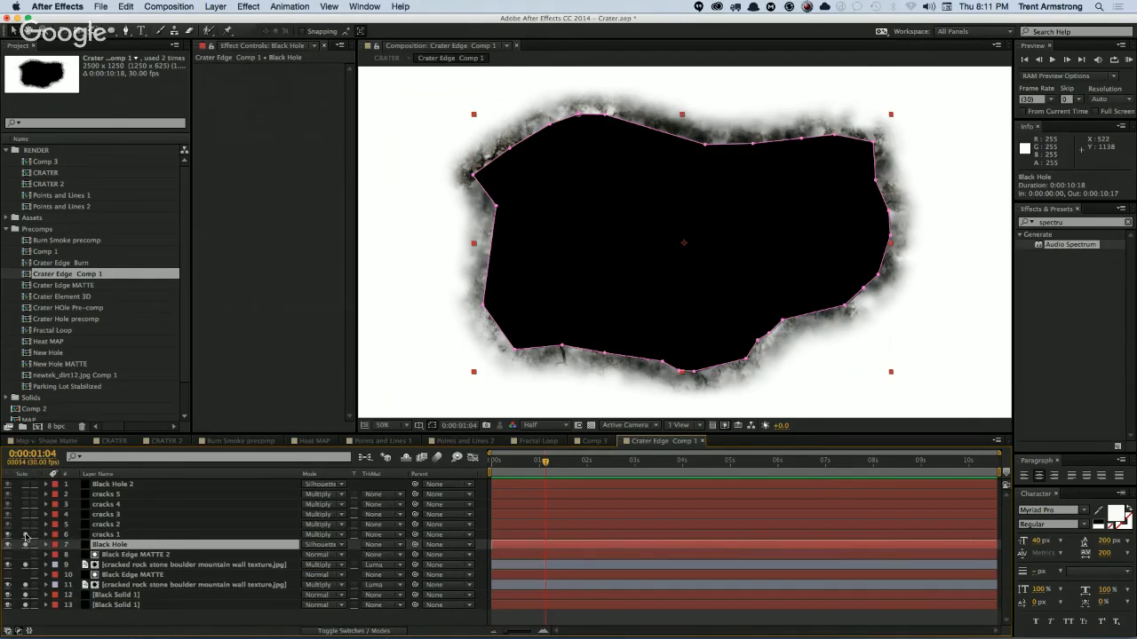
click(106, 535)
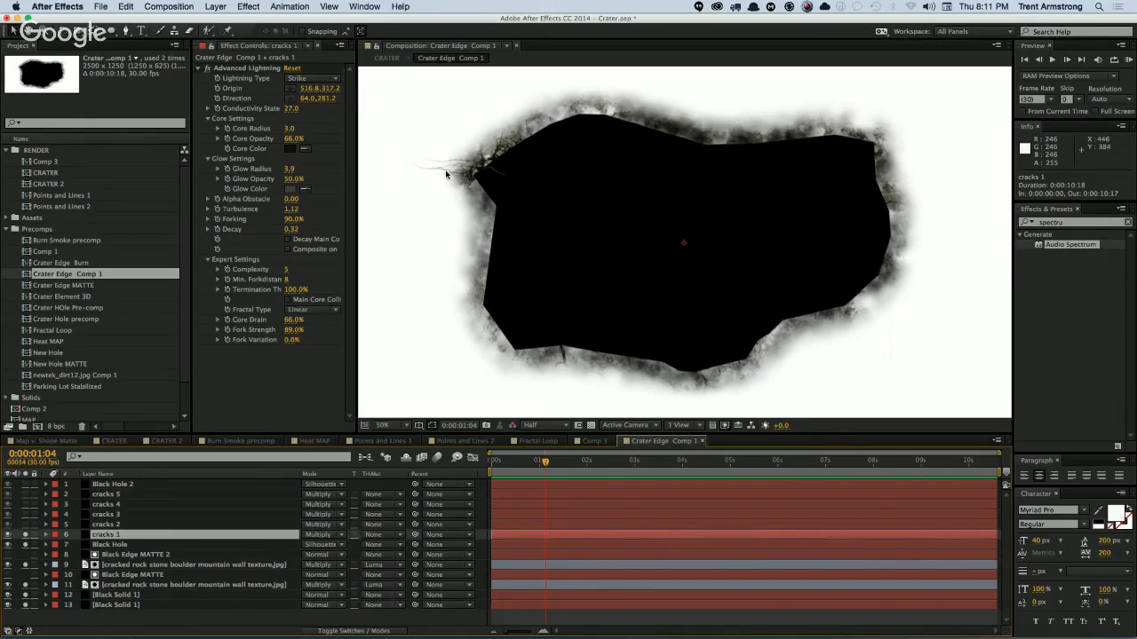
click(115, 525)
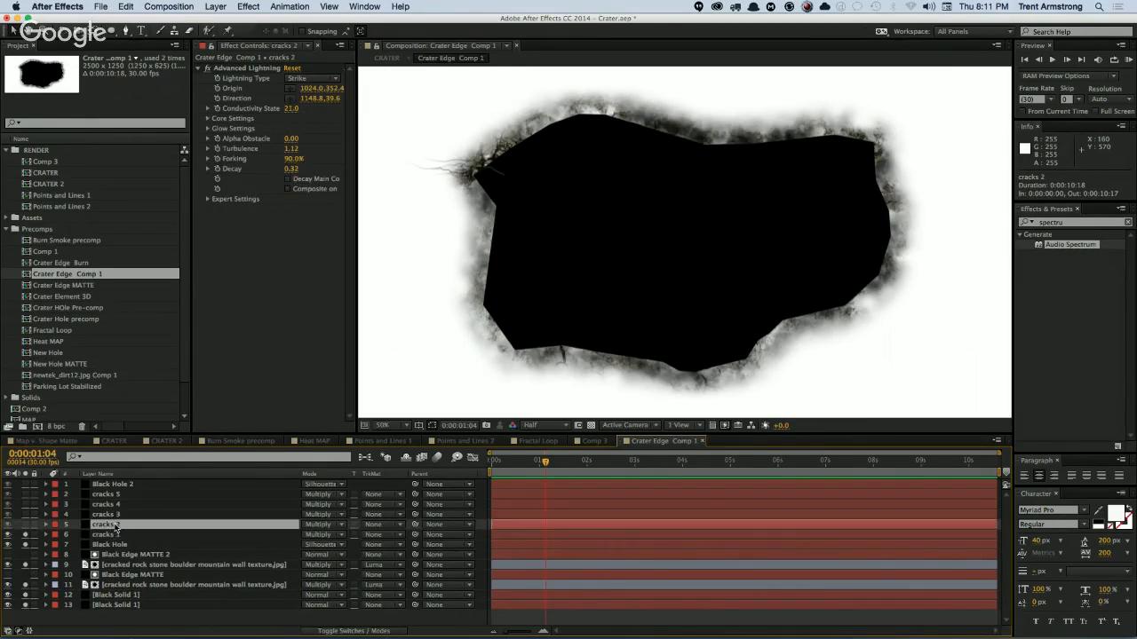
click(25, 525)
click(25, 515)
click(25, 504)
click(25, 494)
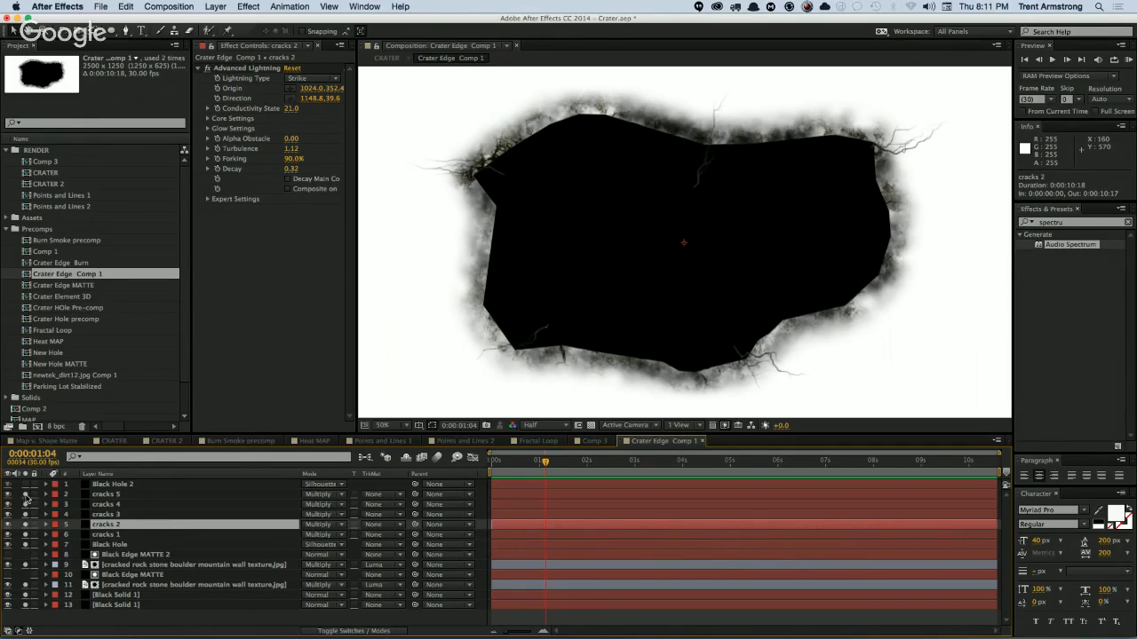
Step: Move the Black Hole layer above the cracks layers, delete Black Hole 2, and turn off solo on all layers
drag(111, 545, 112, 490)
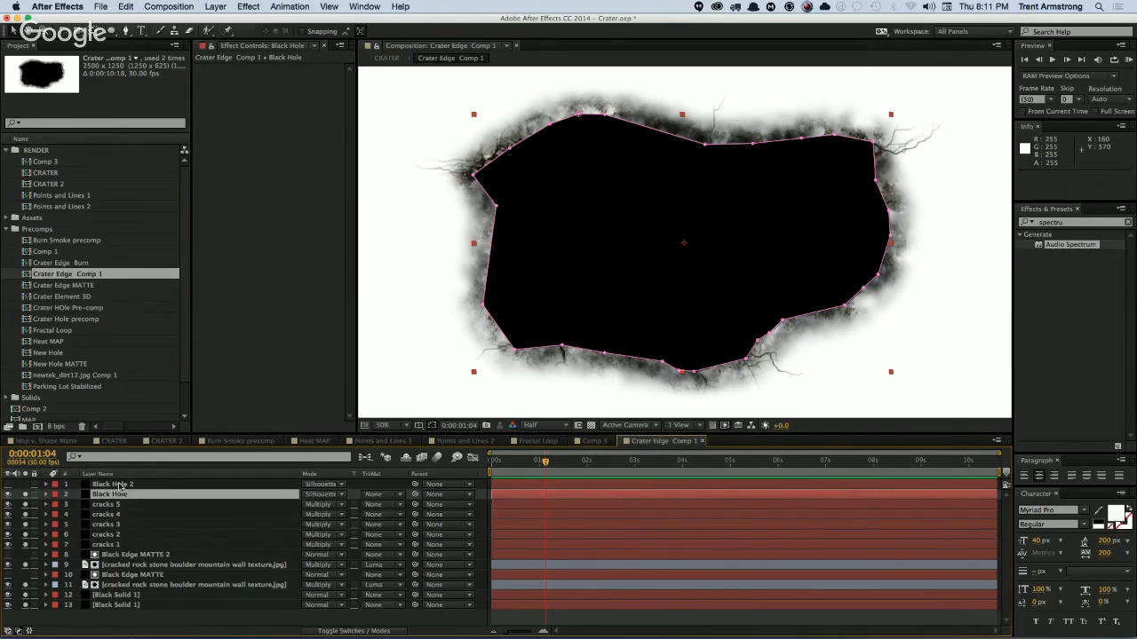
click(120, 486)
key(Delete)
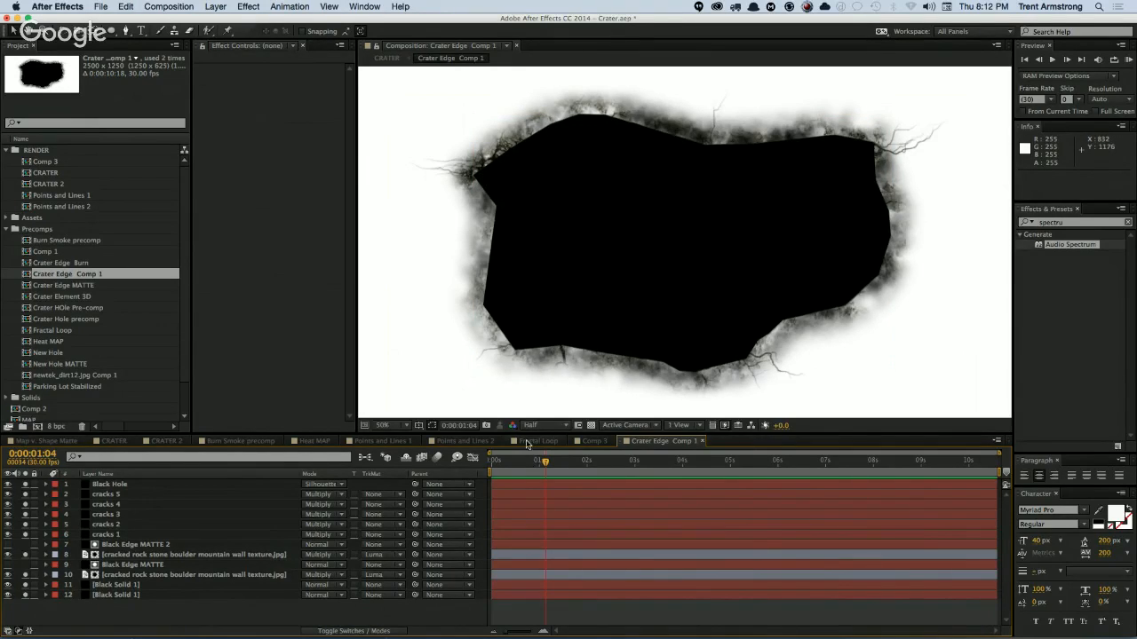
drag(25, 485, 25, 595)
Step: In the CRATER 2 composition, replace the source of Track Solid 1 with Crater Edge Comp 1
click(173, 442)
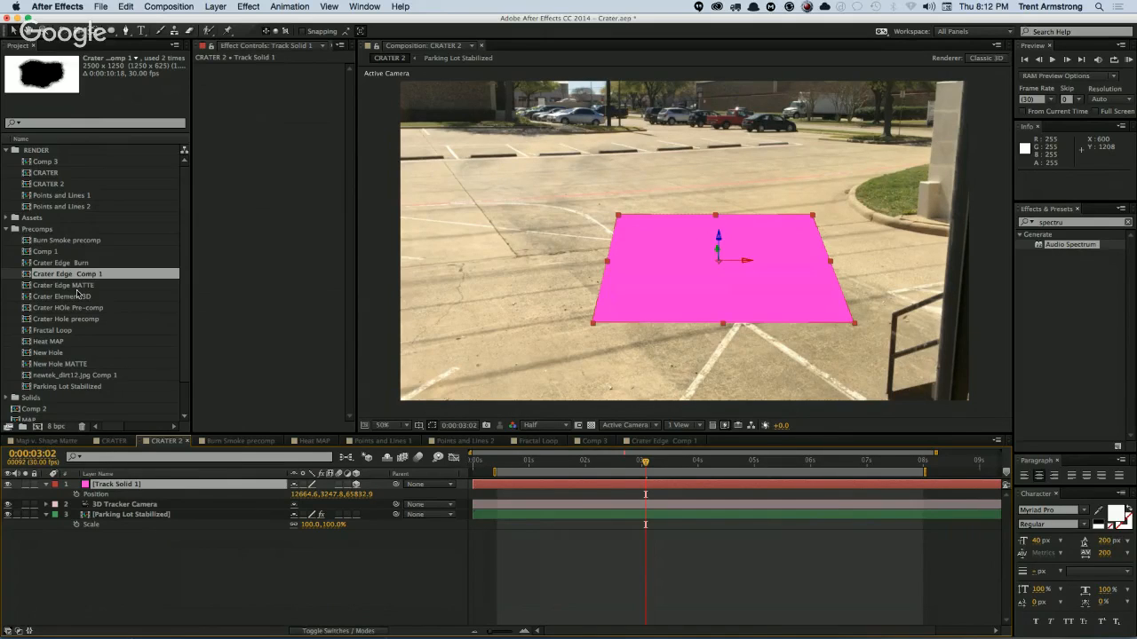
drag(86, 278, 143, 569)
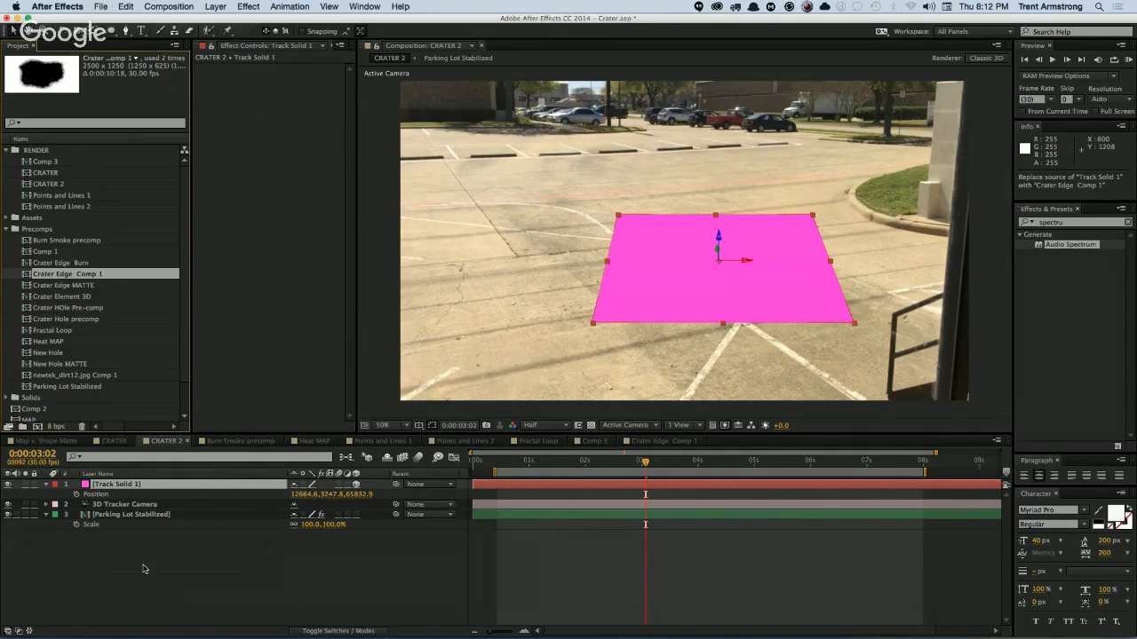
mouse_move(126, 509)
mouse_down()
mouse_move(143, 547)
mouse_move(134, 490)
mouse_up()
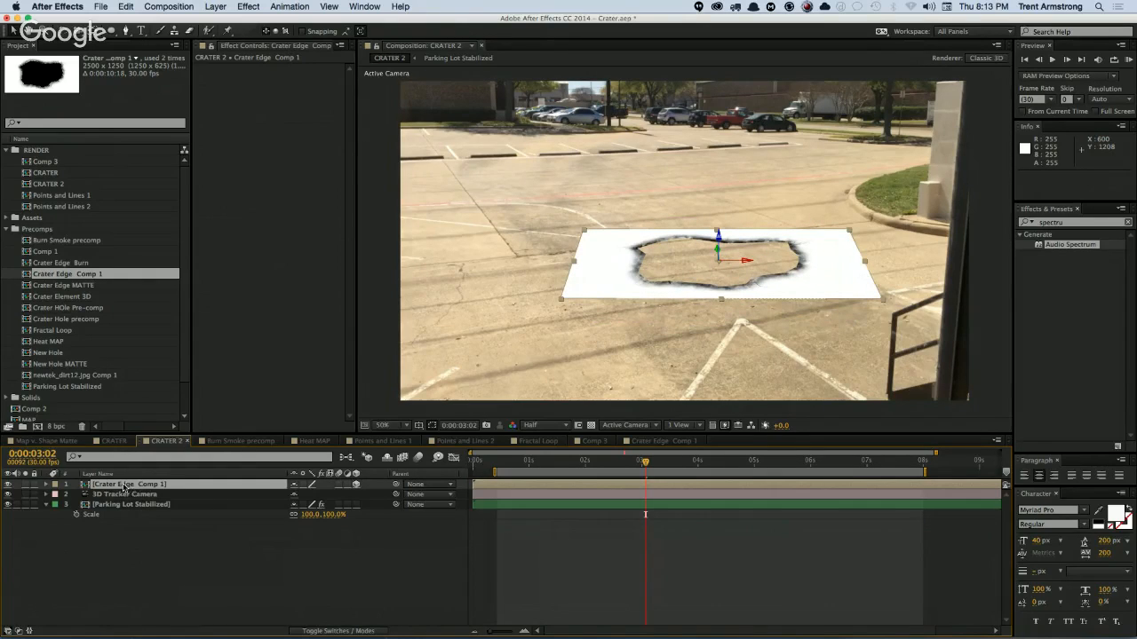
click(126, 487)
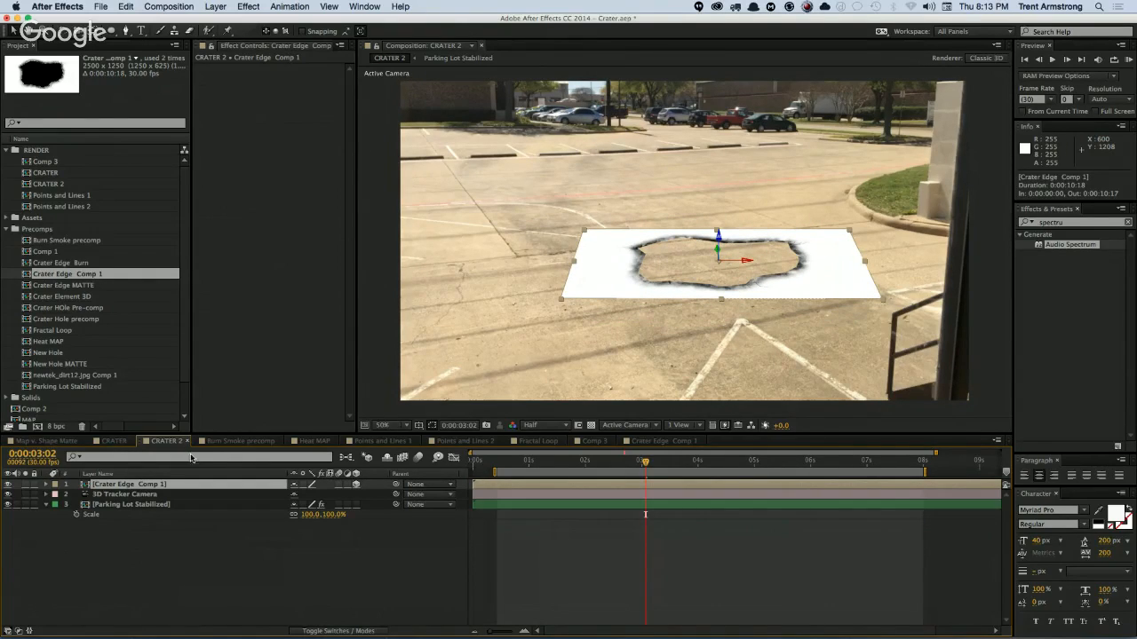
Step: Duplicate the Crater Edge Comp 1 layer and replace the lower copy's source with Crater Edge MATTE
click(80, 285)
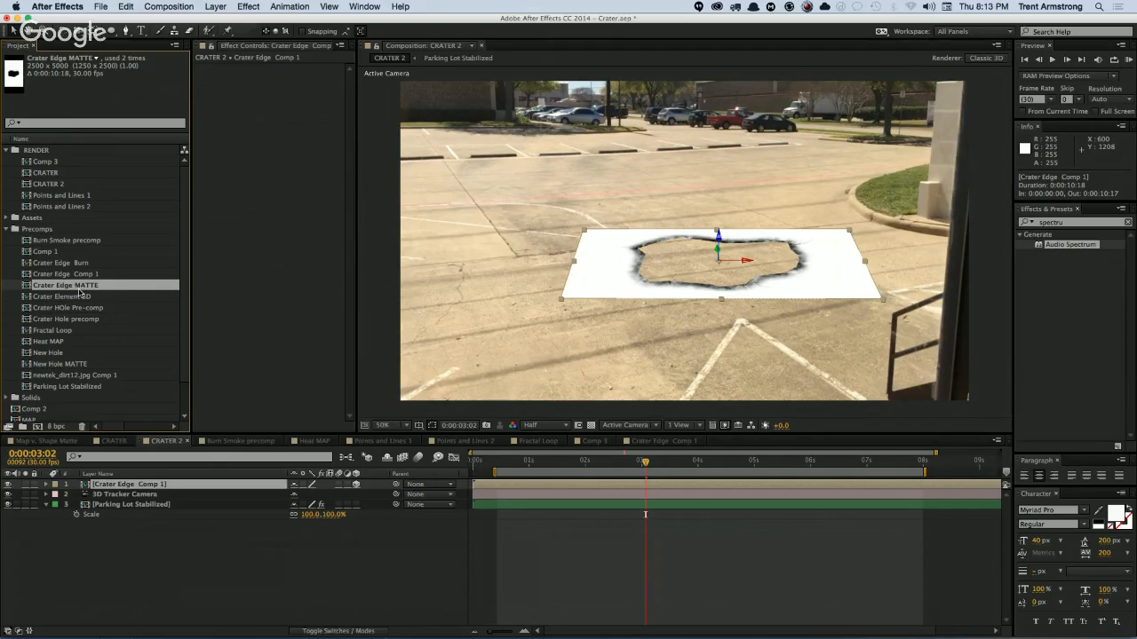
click(116, 485)
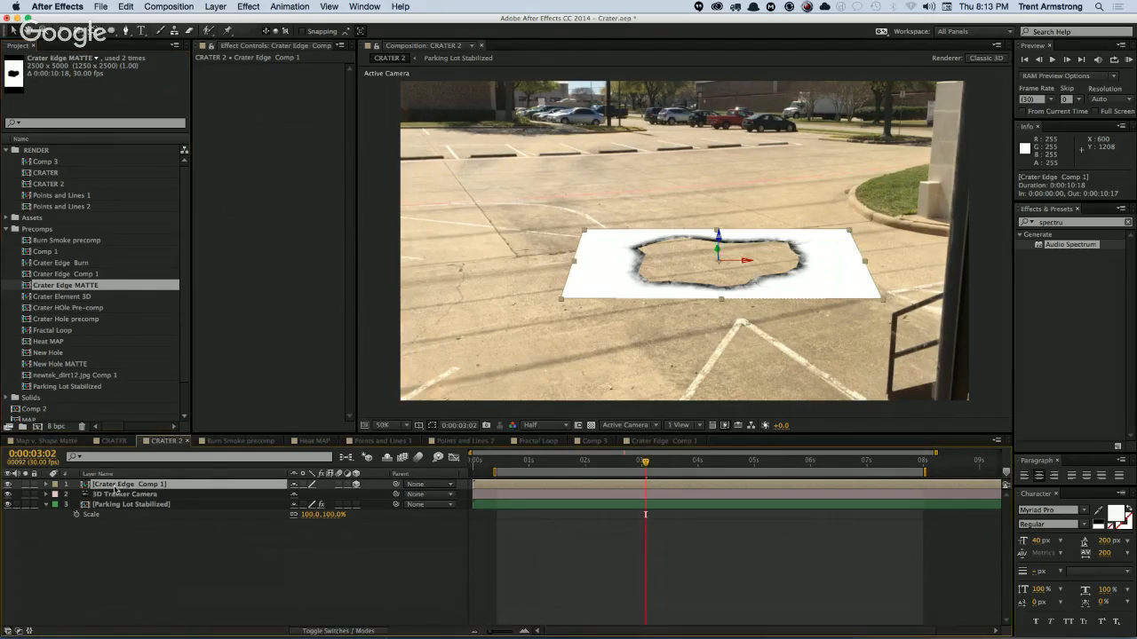
key(super+d)
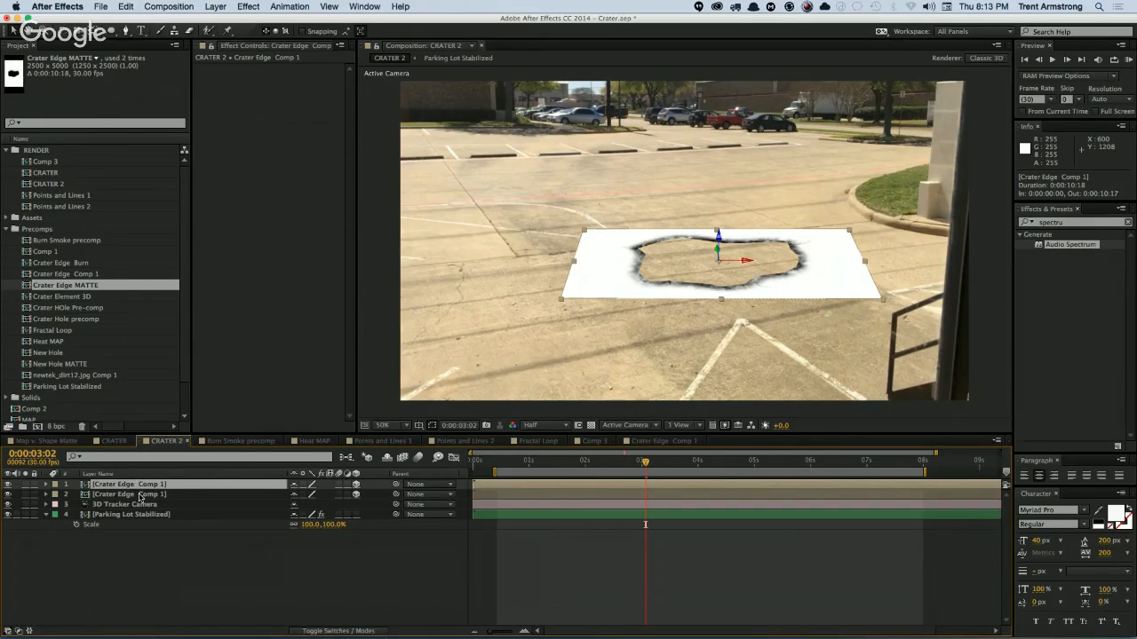
click(148, 495)
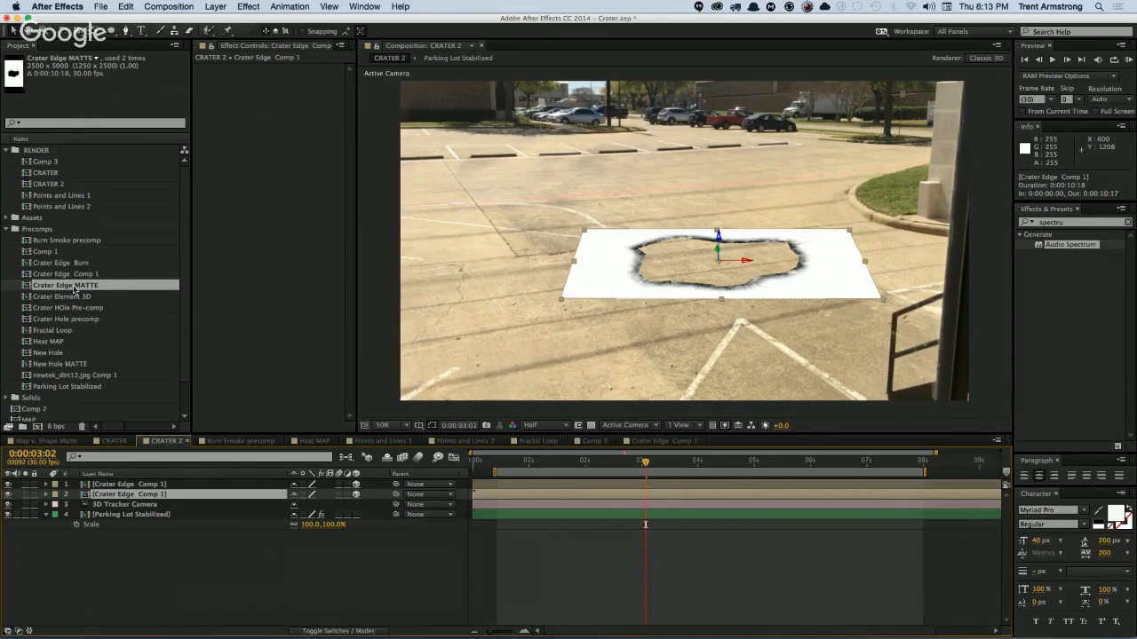
key(super+alt+slash)
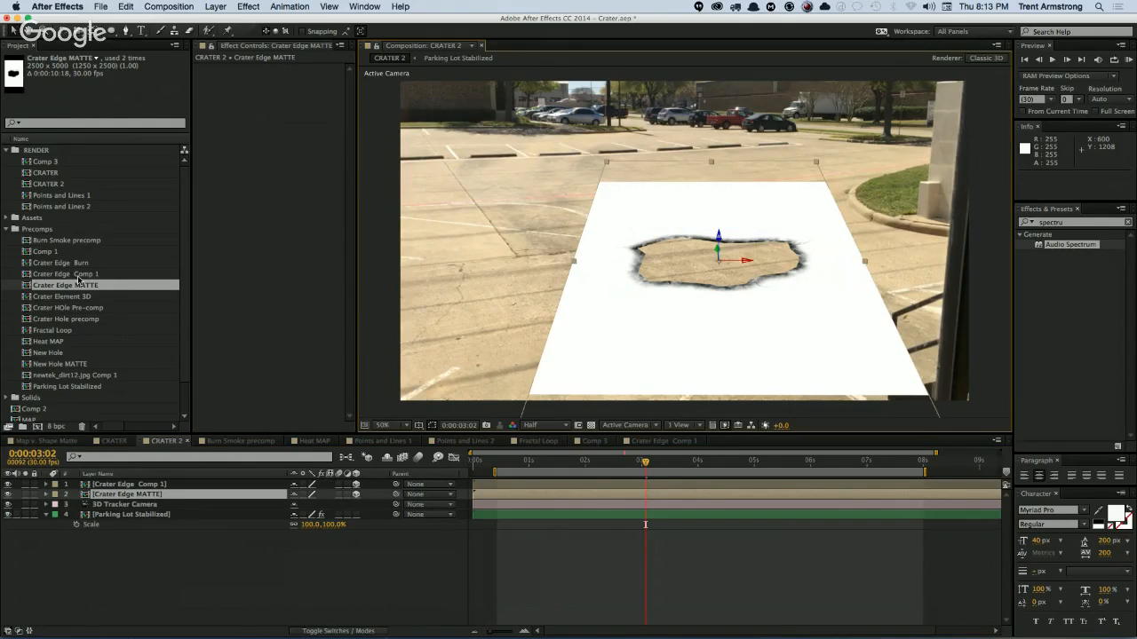
Step: Open the Parking Lot Stabilized precomp, close it and the surplus compositions, and return to CRATER 2
click(132, 516)
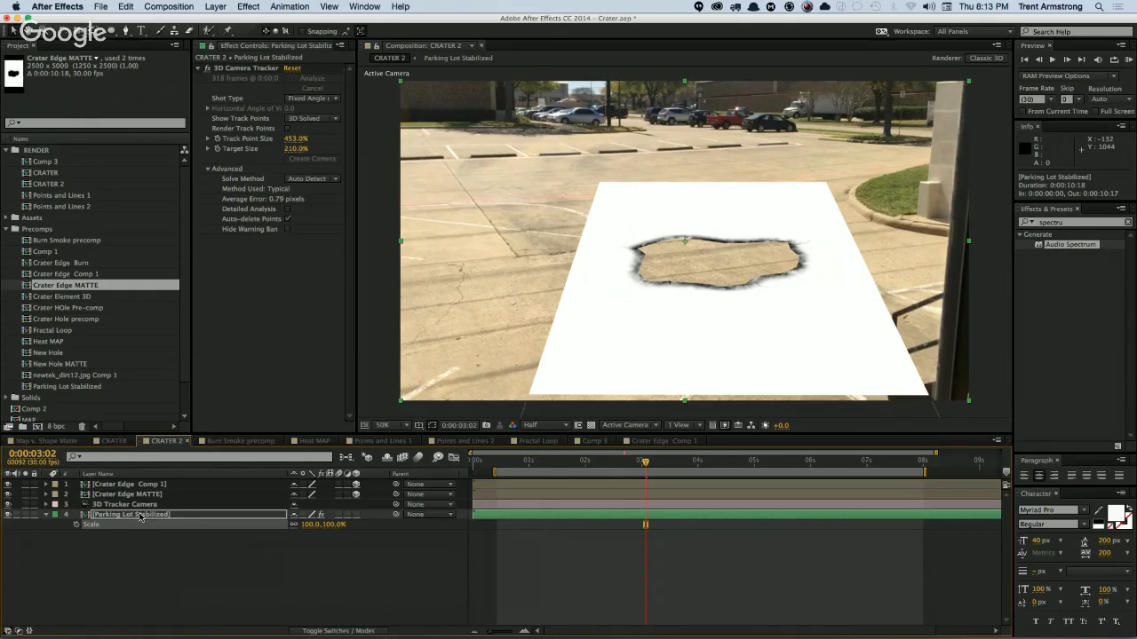
click(140, 516)
double_click(136, 517)
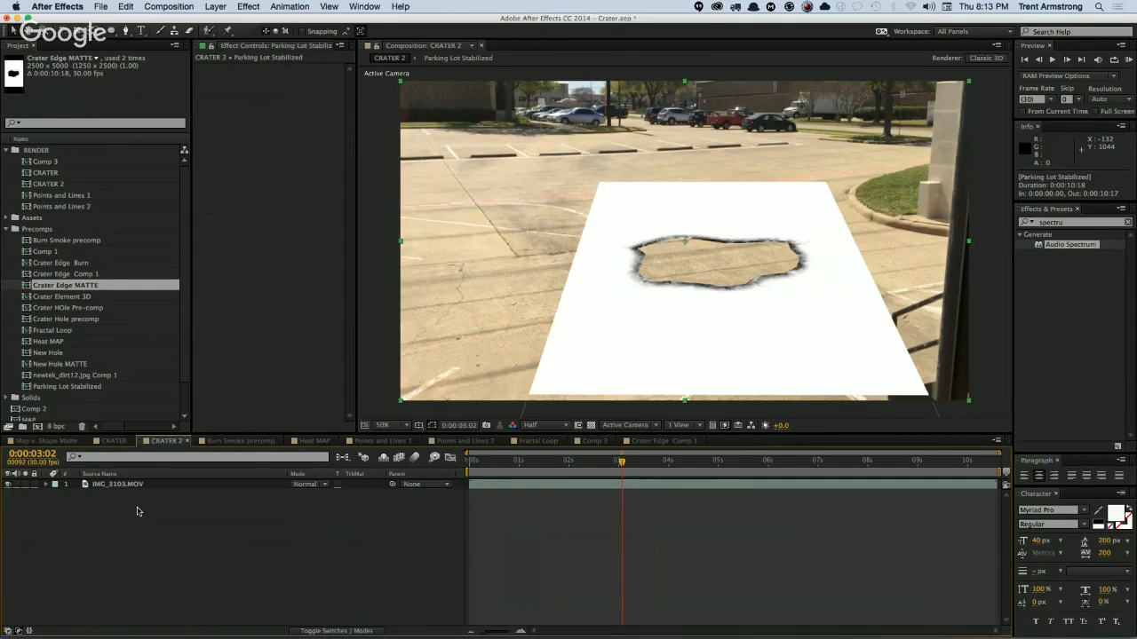
key(super+w)
key(super+w)
key(super+w)
key(super+w)
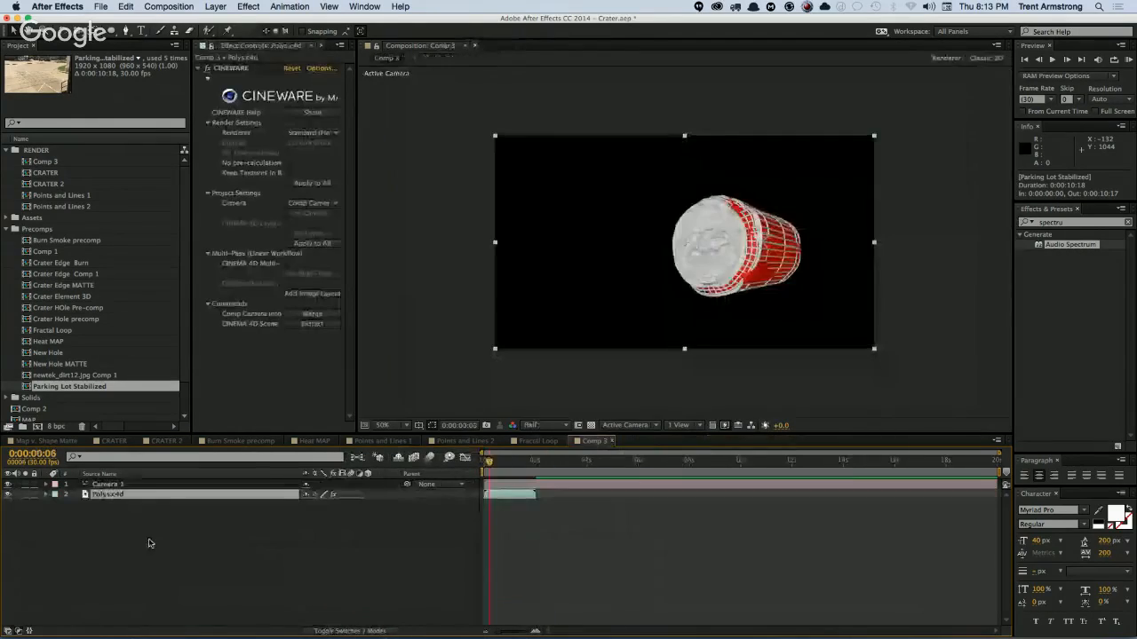
key(super+w)
key(super+w)
key(super+w)
key(super+w)
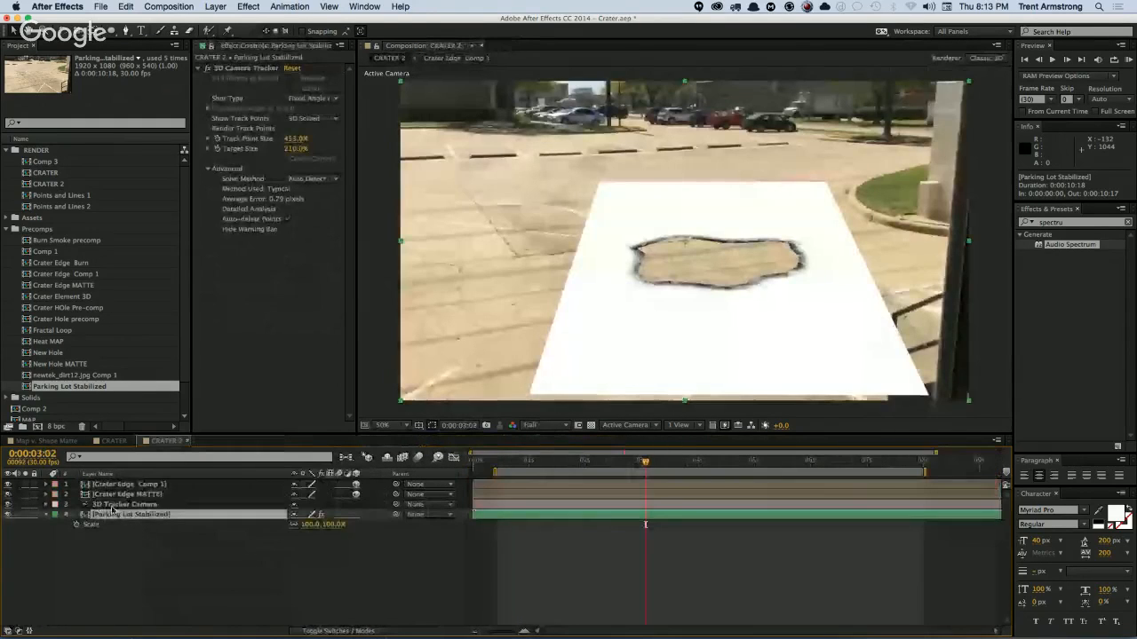
Step: Move Parking Lot Stabilized directly beneath Crater Edge MATTE, set its track matte to Alpha Matte, and hide Crater Edge Comp 1
drag(112, 511, 131, 504)
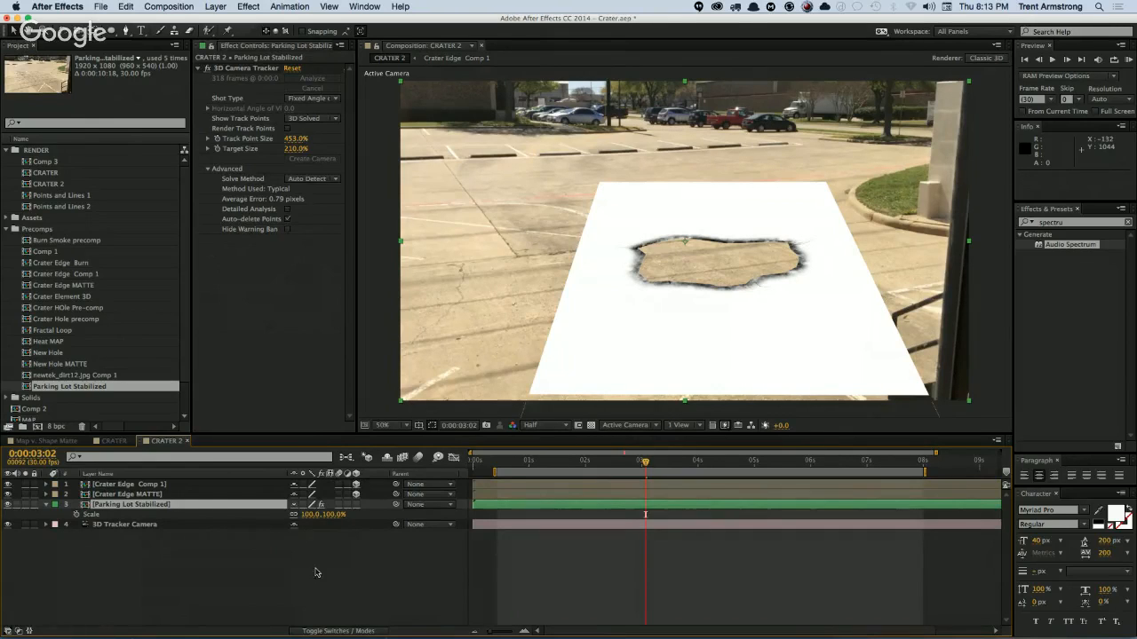
key(F4)
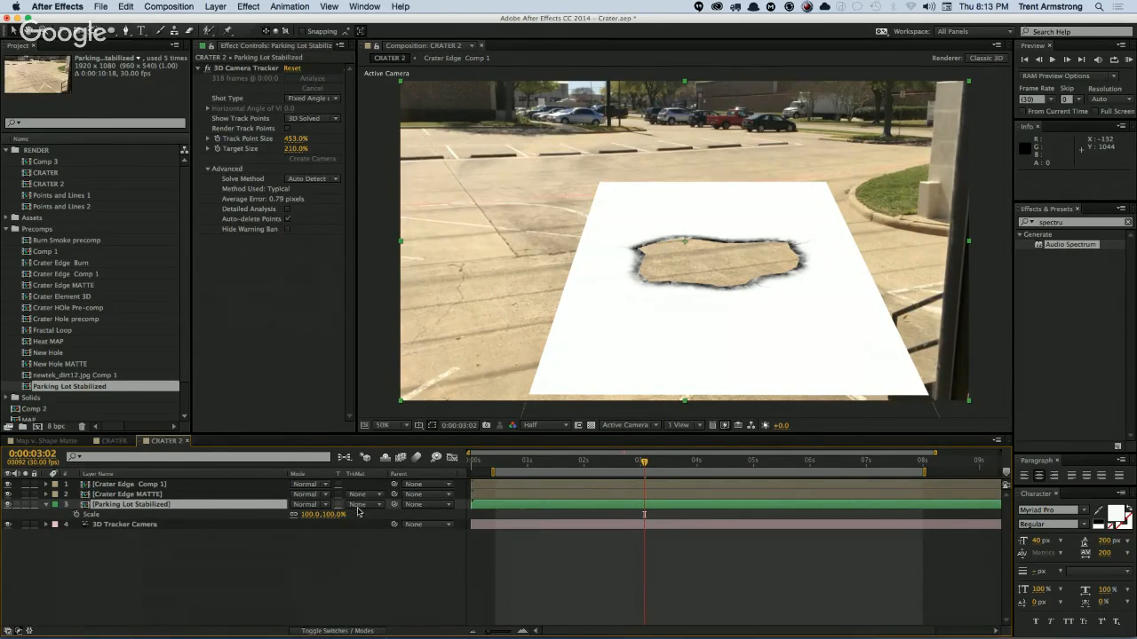
click(358, 505)
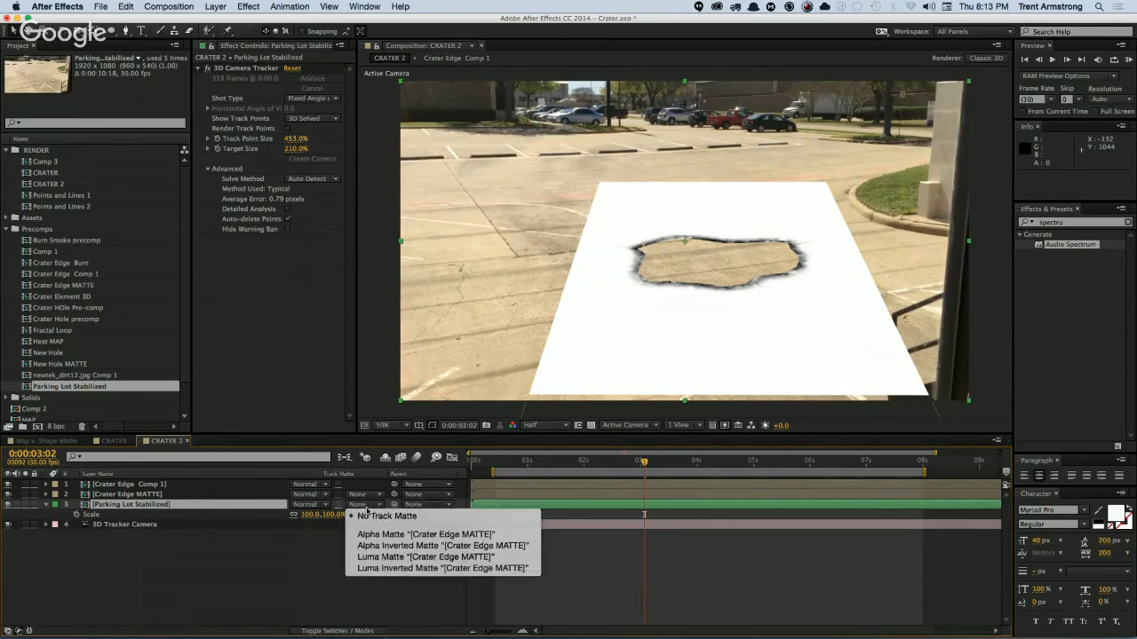
click(392, 547)
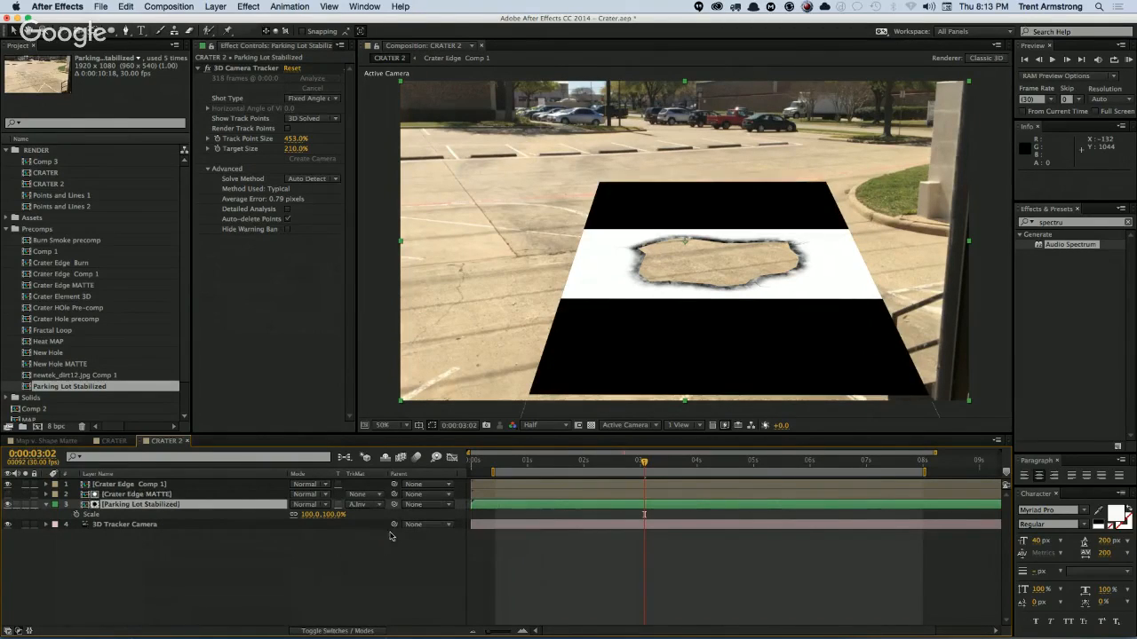
click(367, 504)
click(390, 531)
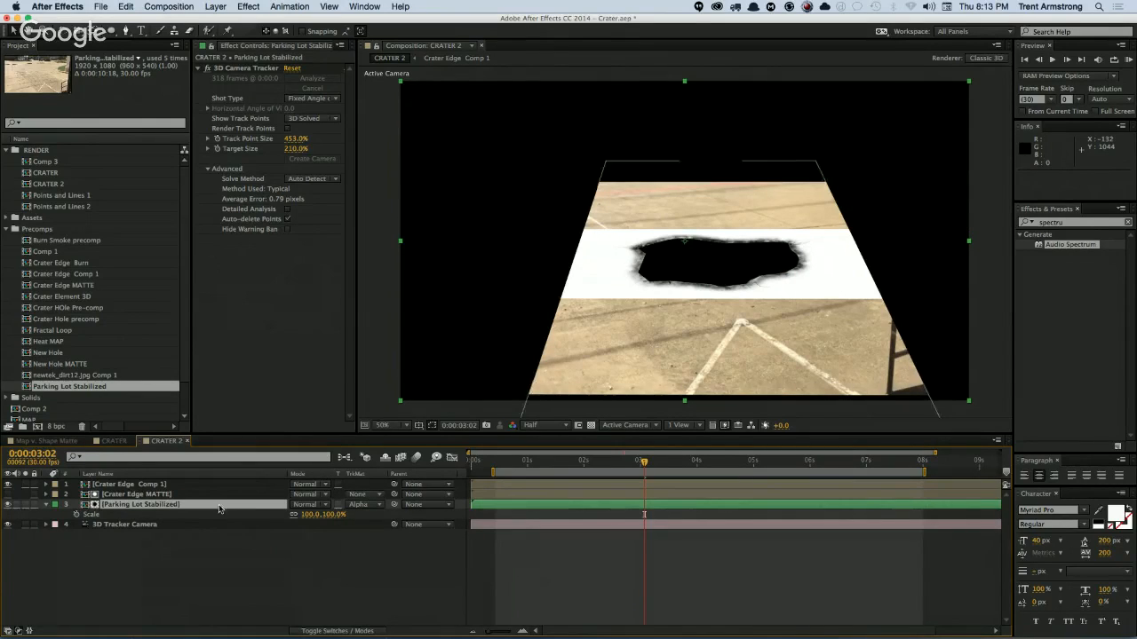
click(8, 484)
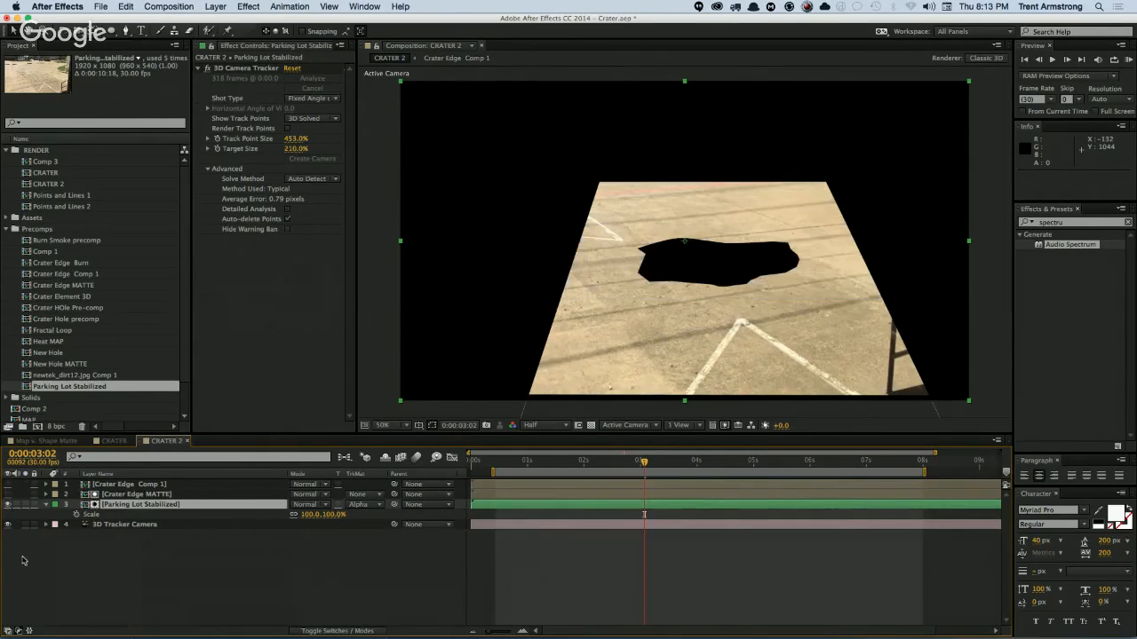
Step: Duplicate the Parking Lot Stabilized layer, set the copy to No Track Matte, and send it beneath all other layers
click(128, 506)
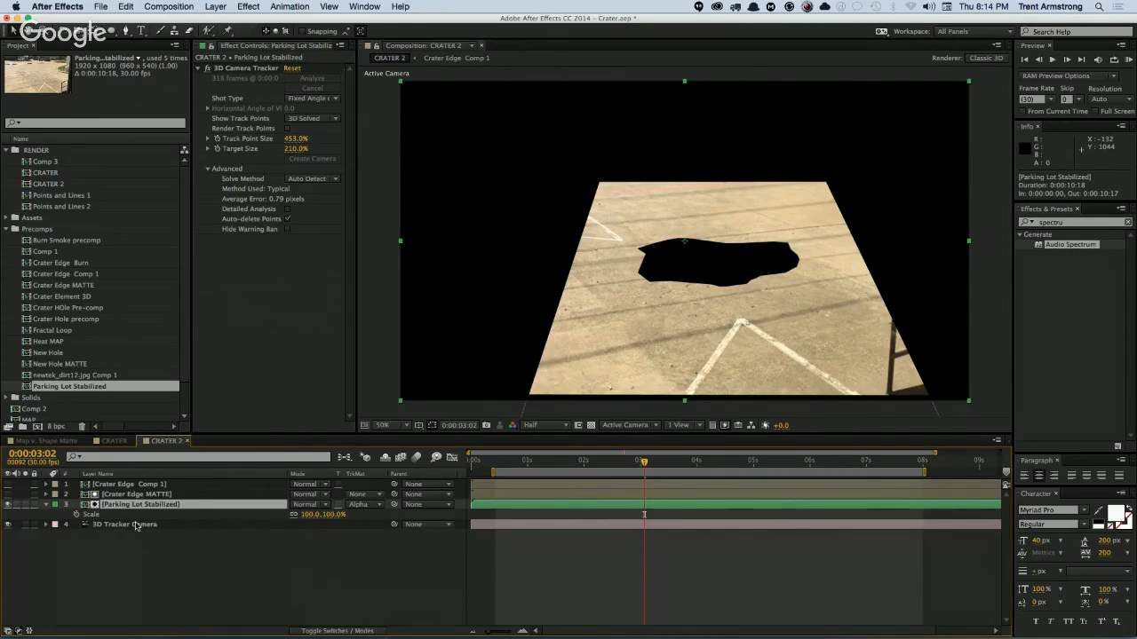
key(ctrl+d)
key(ctrl+bracketright)
click(360, 495)
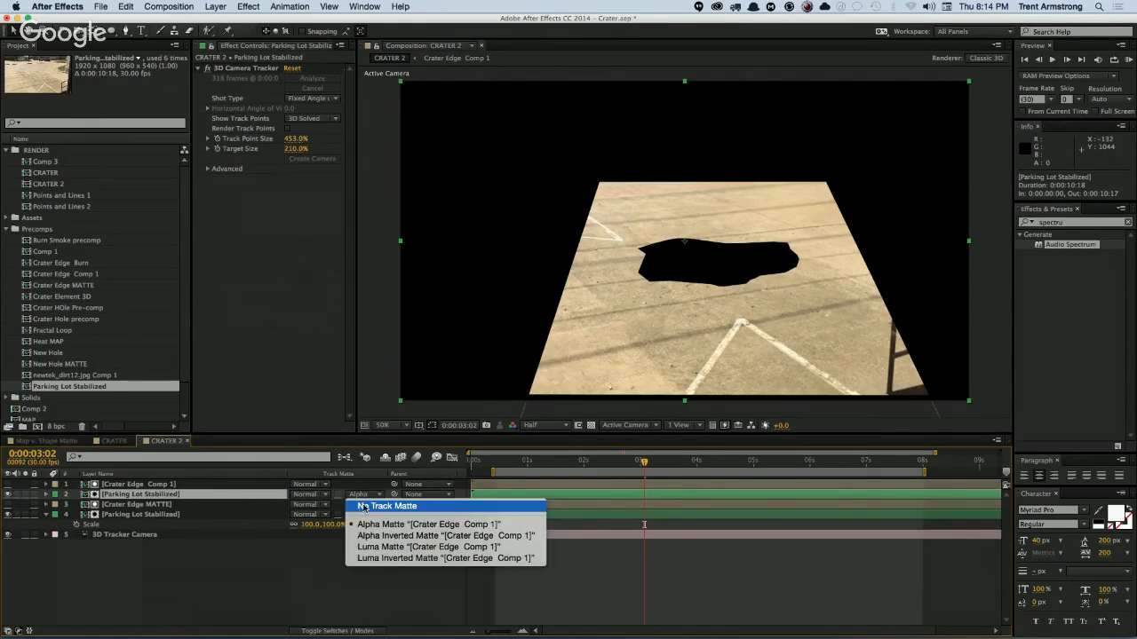
click(364, 506)
key(ctrl+shift+bracketleft)
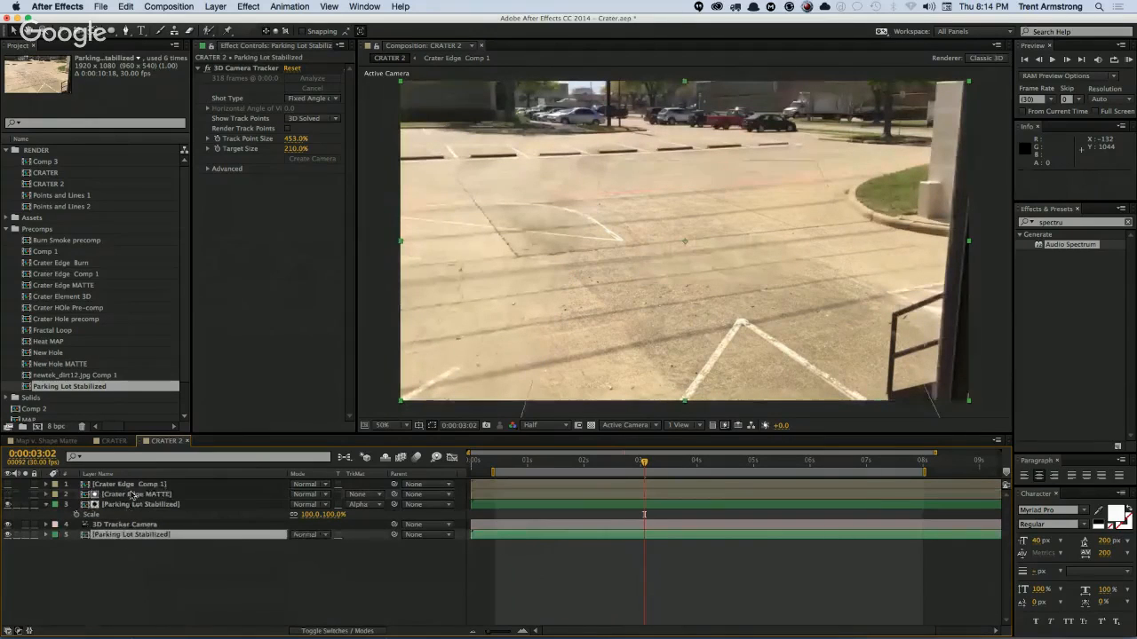
Step: Solo the matted Parking Lot Stabilized layer to inspect its cutout, and turn off the layer's solo and visibility
click(134, 505)
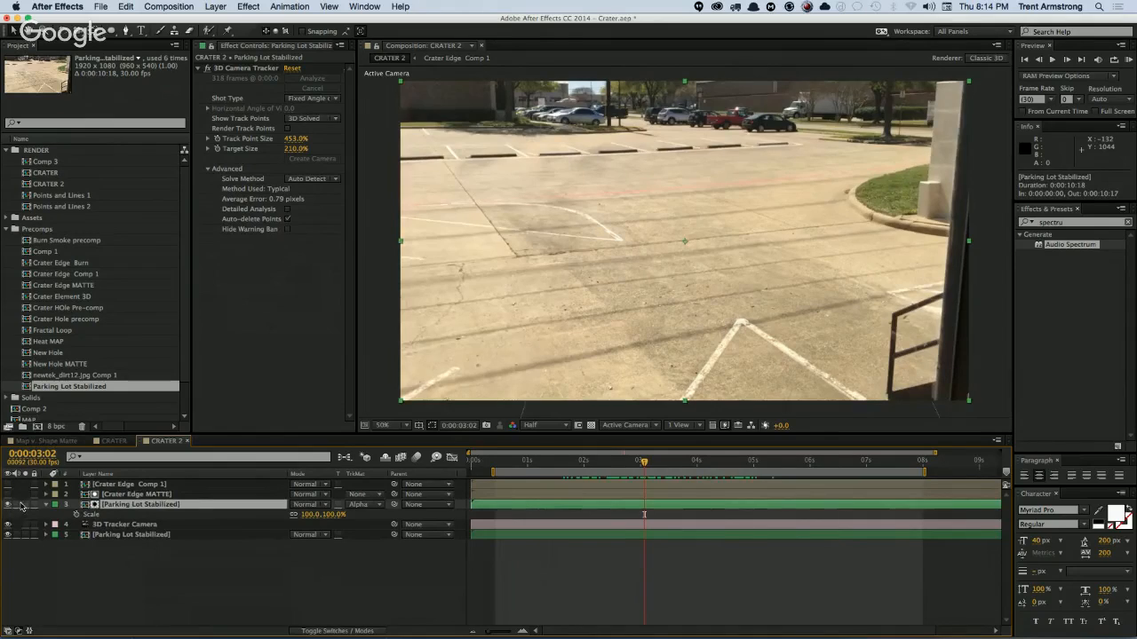
click(24, 505)
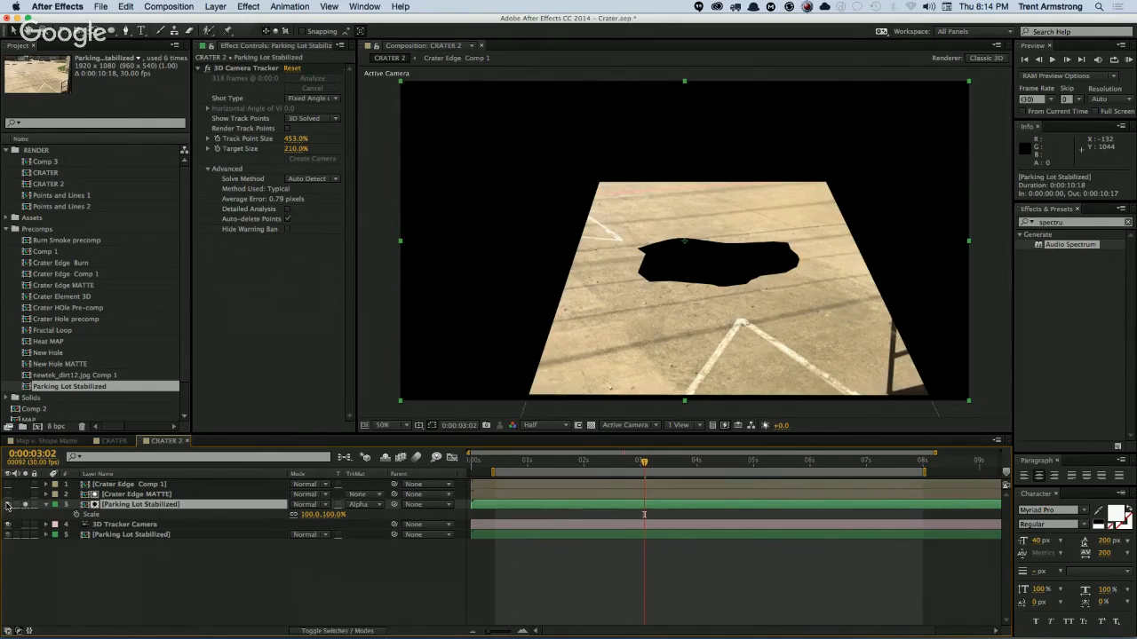
click(8, 506)
Step: Show the Crater Edge Comp 1 layer, set its blending mode to Multiply, and scrub through the timeline to check the crater edge
click(100, 485)
click(8, 485)
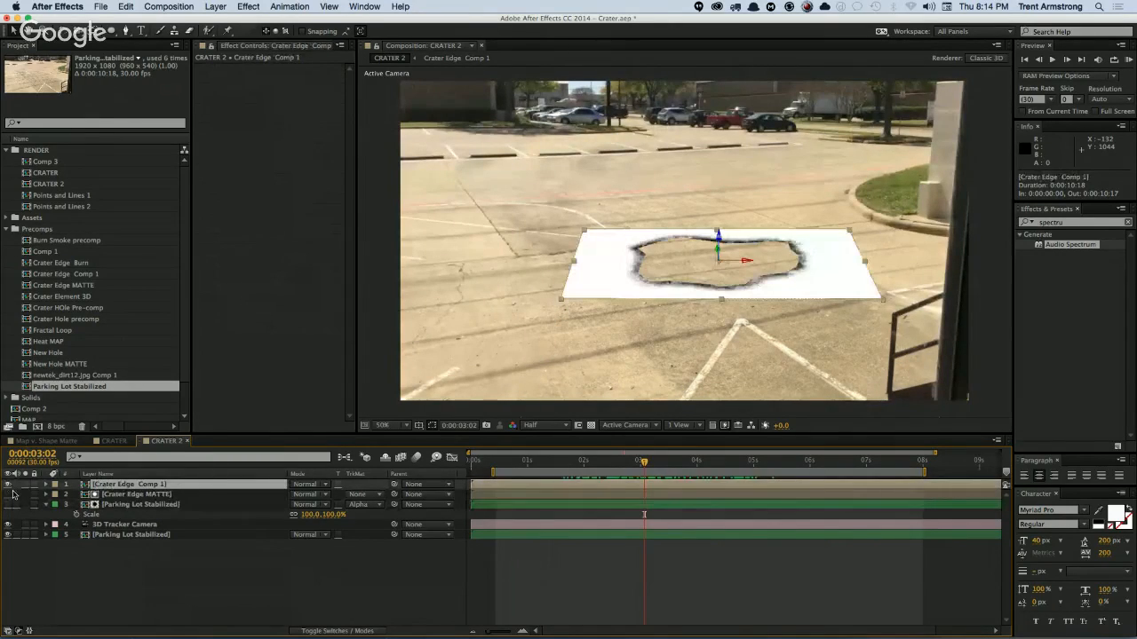
click(307, 486)
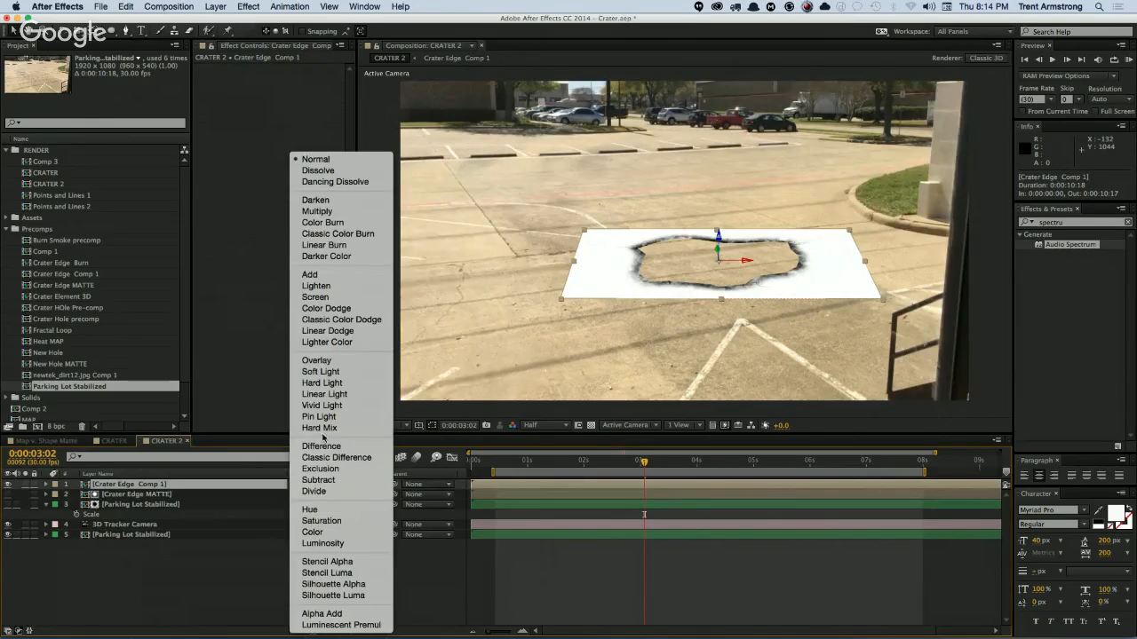
click(316, 212)
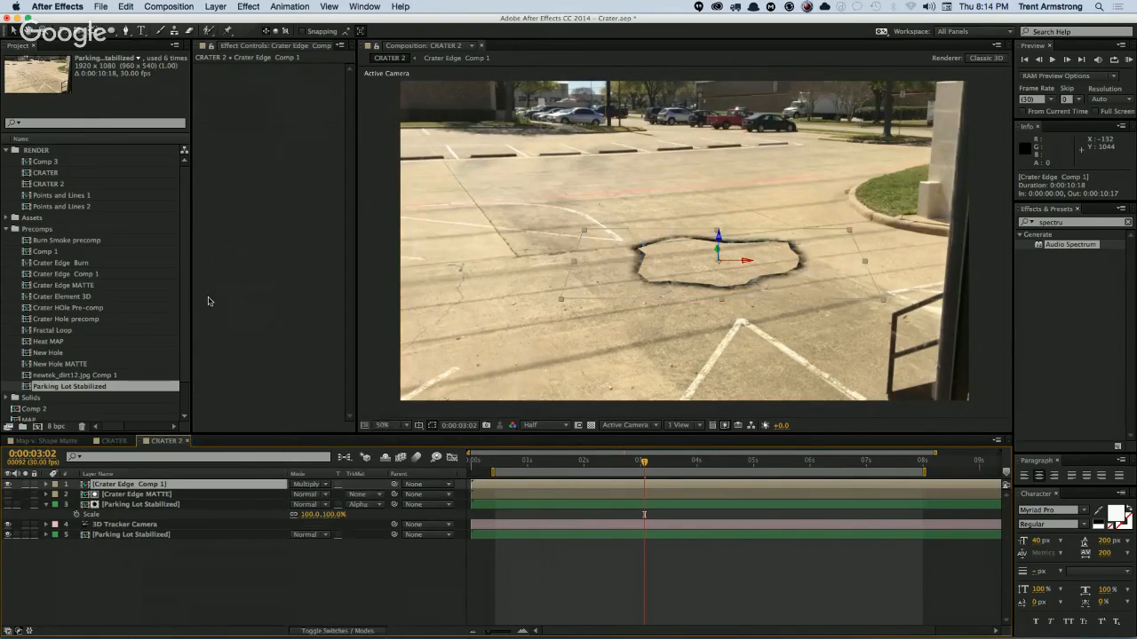
click(185, 595)
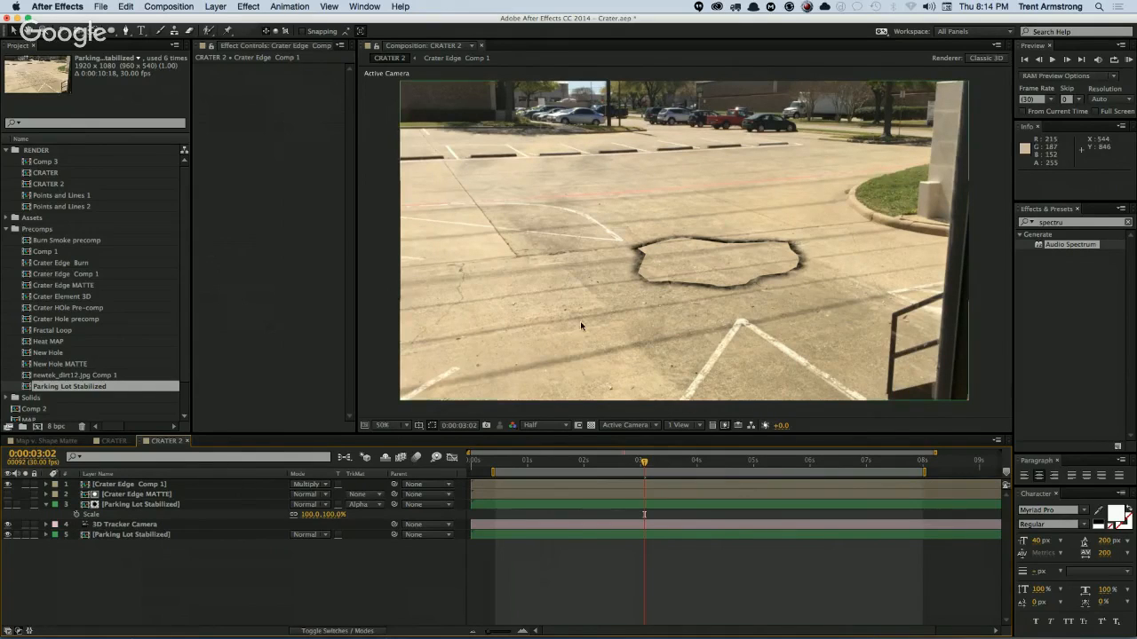
drag(645, 462, 556, 489)
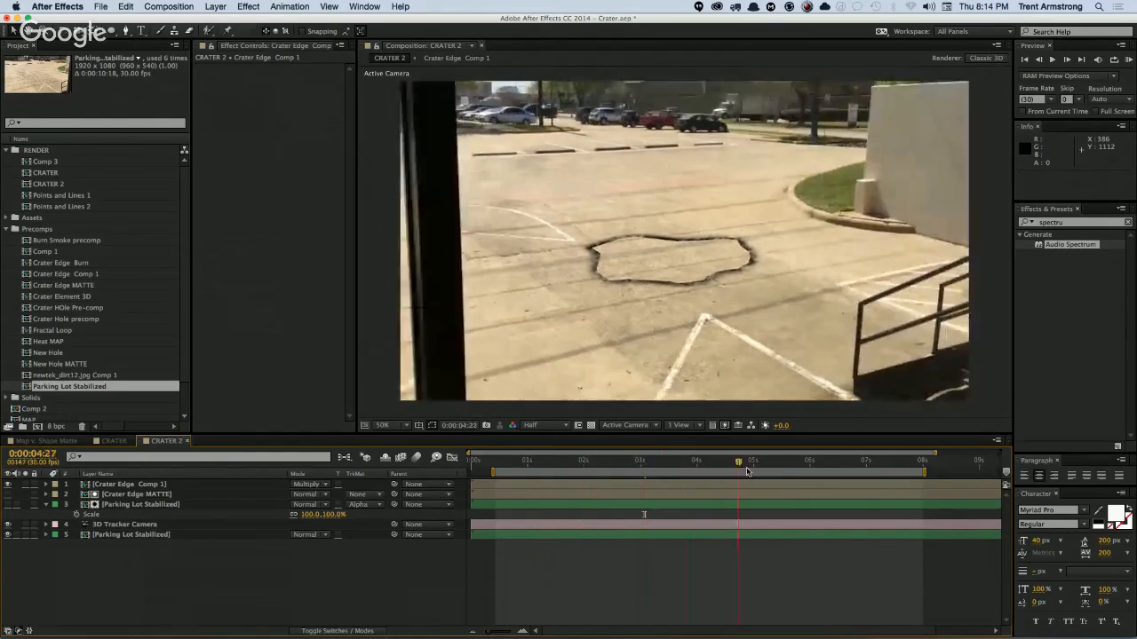
drag(599, 491, 615, 493)
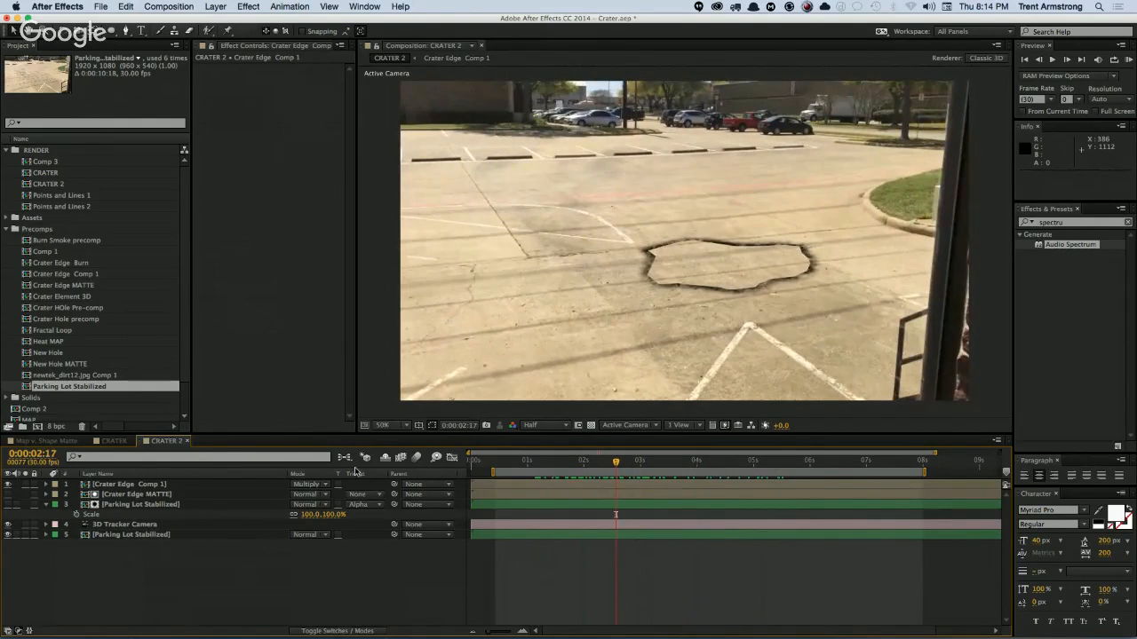
Step: Switch to Cinema 4D and create a new empty project
key(super+Tab)
key(super+Tab)
key(super+Tab)
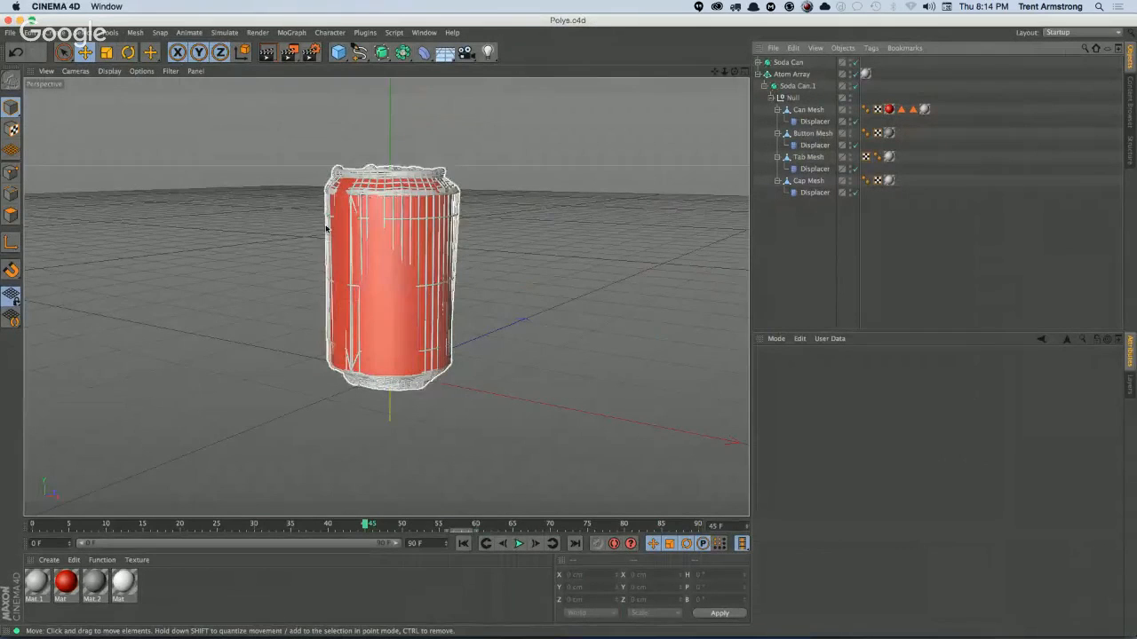
key(super+n)
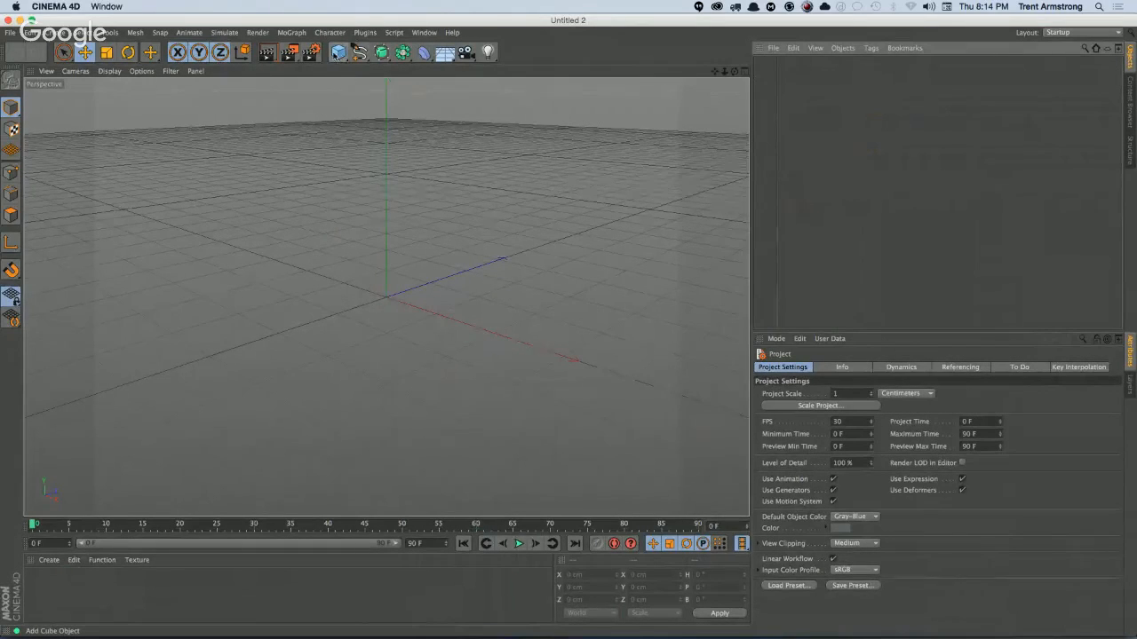
drag(338, 52, 432, 60)
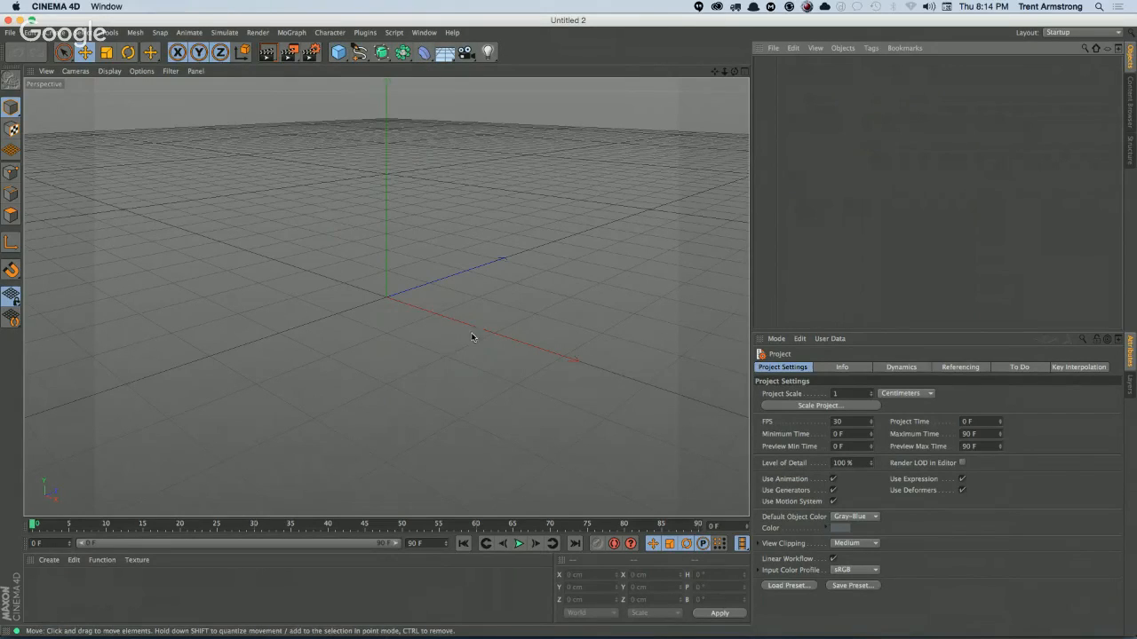
Step: Return to After Effects, collapse the matted Parking Lot Stabilized layer's properties, and preview the CRATER 2 composition
key(super+Tab)
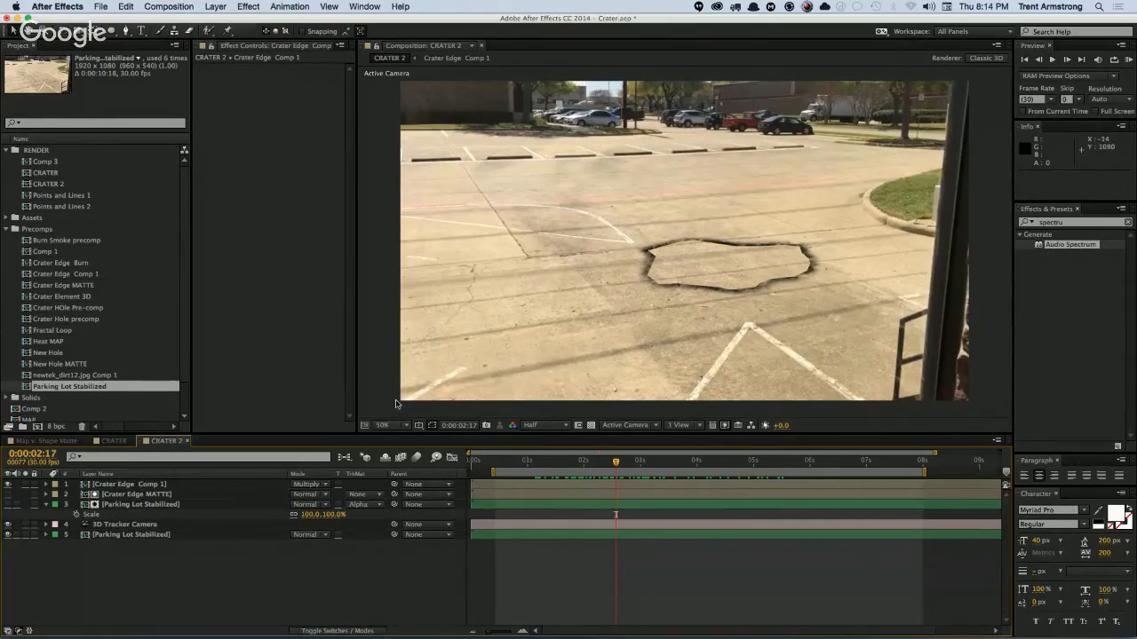
click(46, 506)
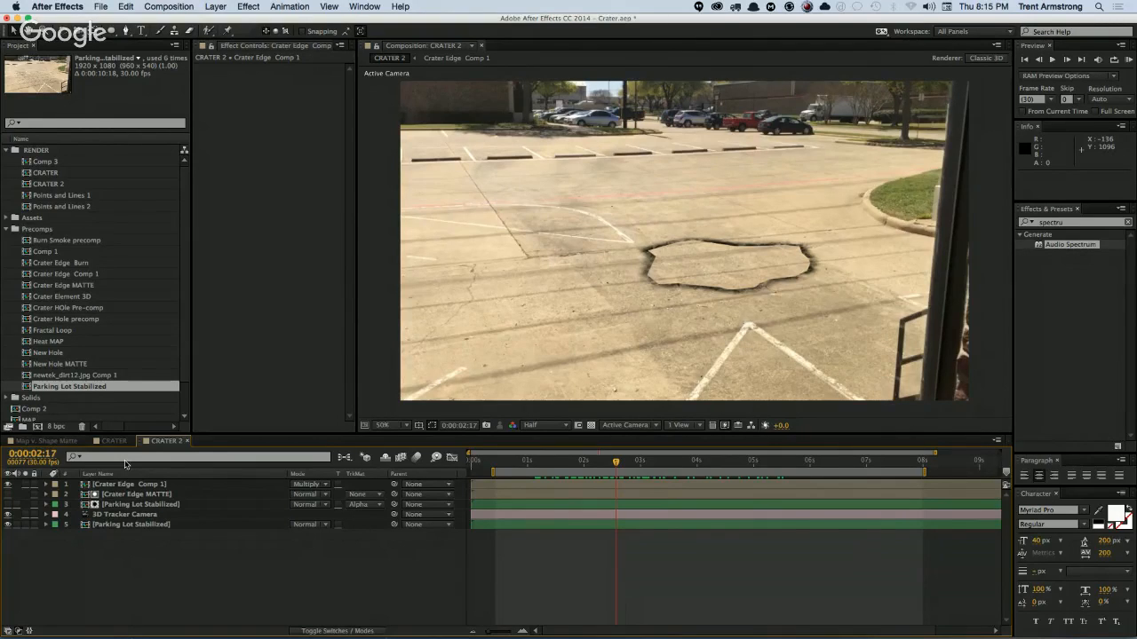
key(KP_0)
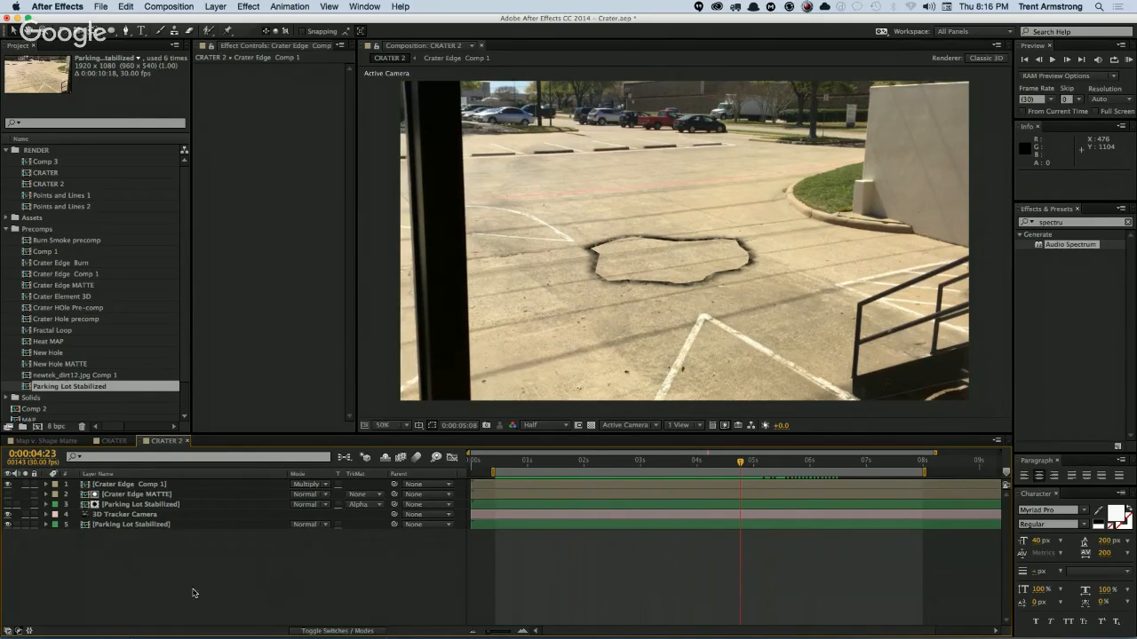
Step: Switch to Cinema 4D and add a Landscape primitive to the empty scene
key(super+Tab)
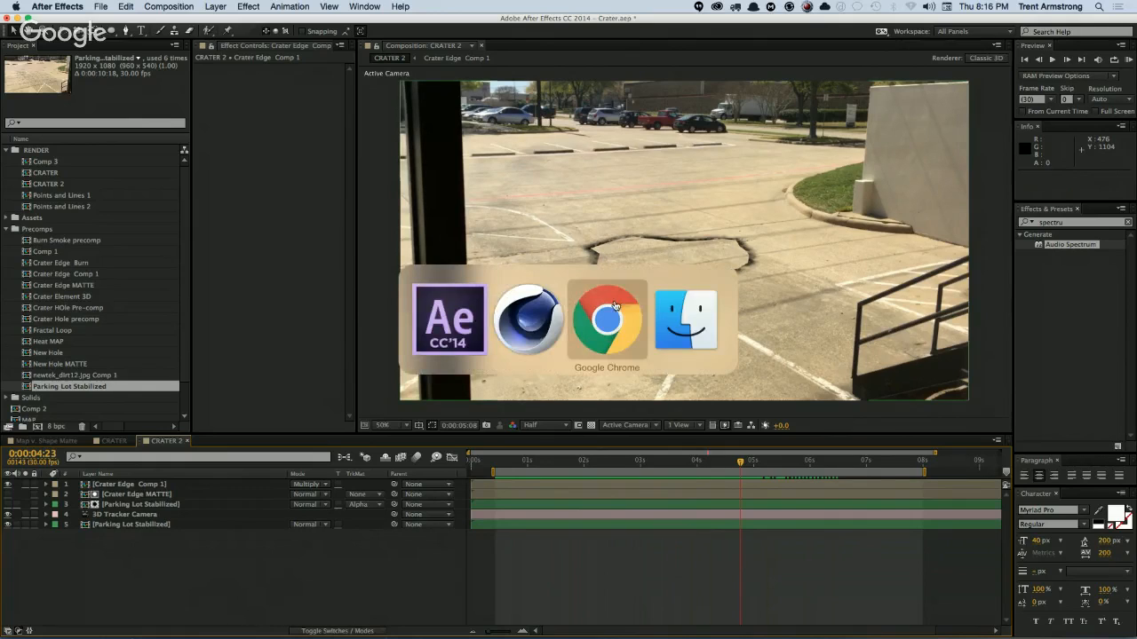
click(551, 324)
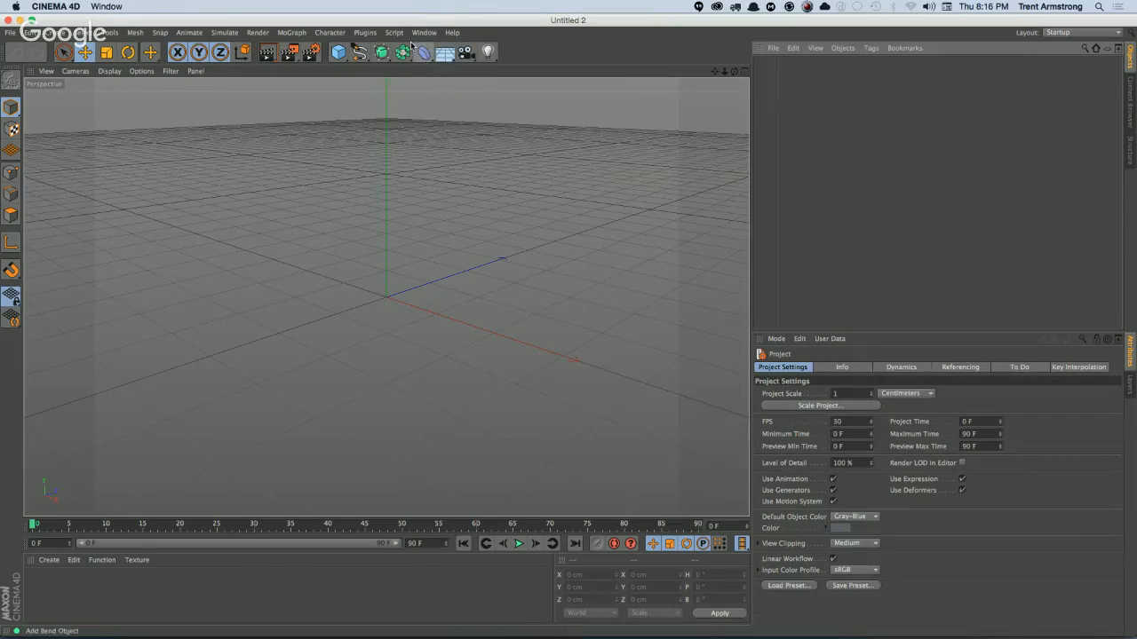
click(341, 55)
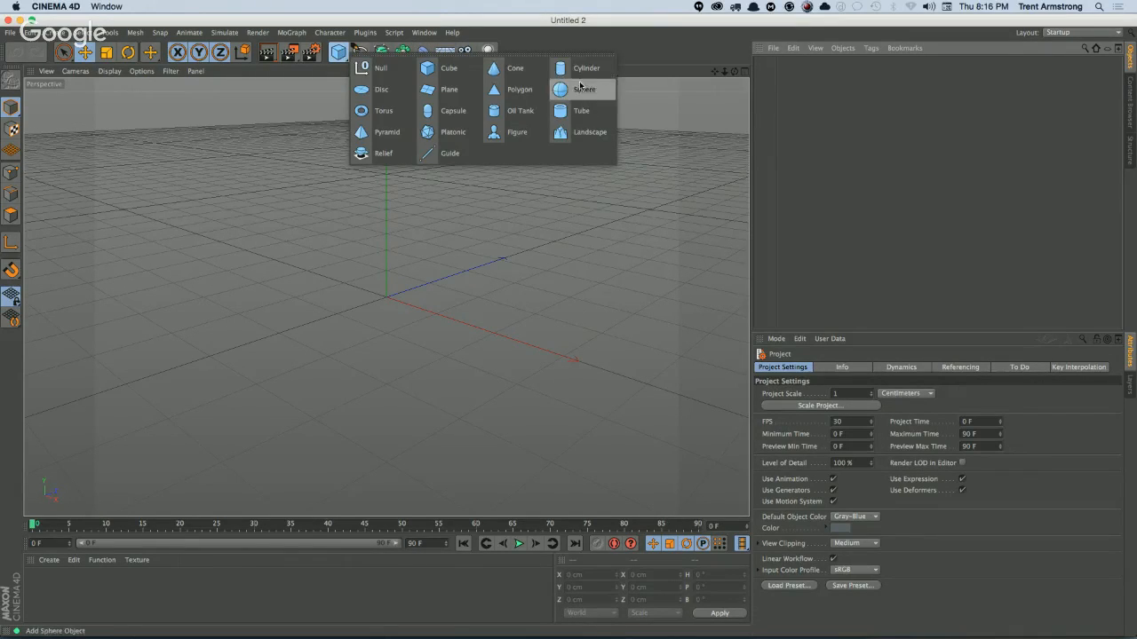
click(577, 130)
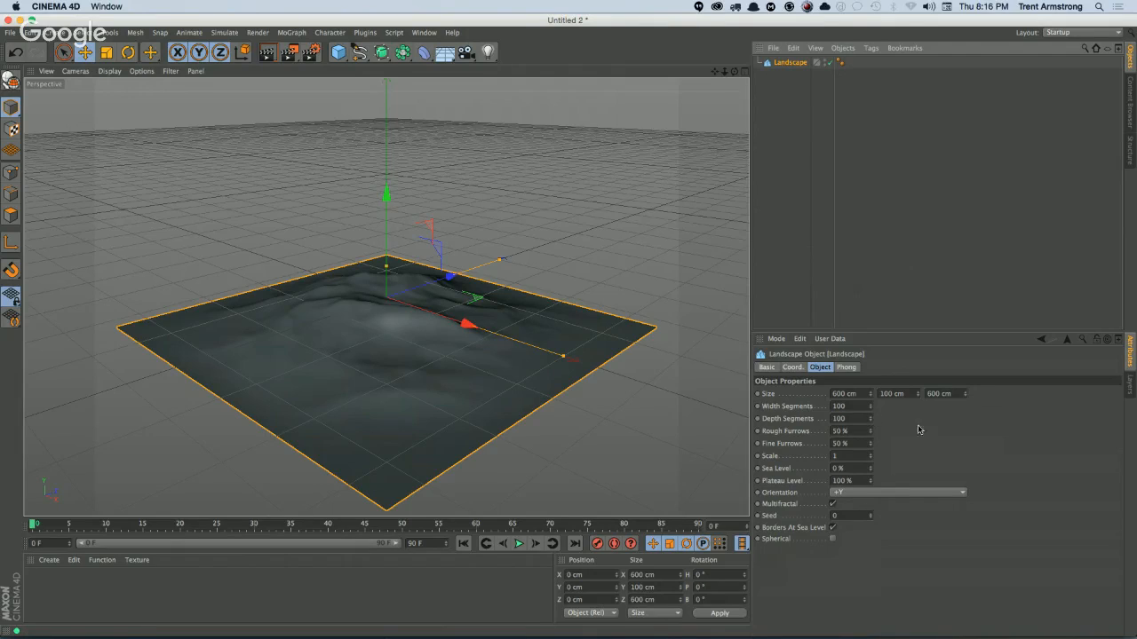
Step: Set the landscape's size to 947 × 316 × 626 cm, scale to 0.91, rough furrows to 77 % and fine furrows to 100 %
drag(967, 393, 915, 421)
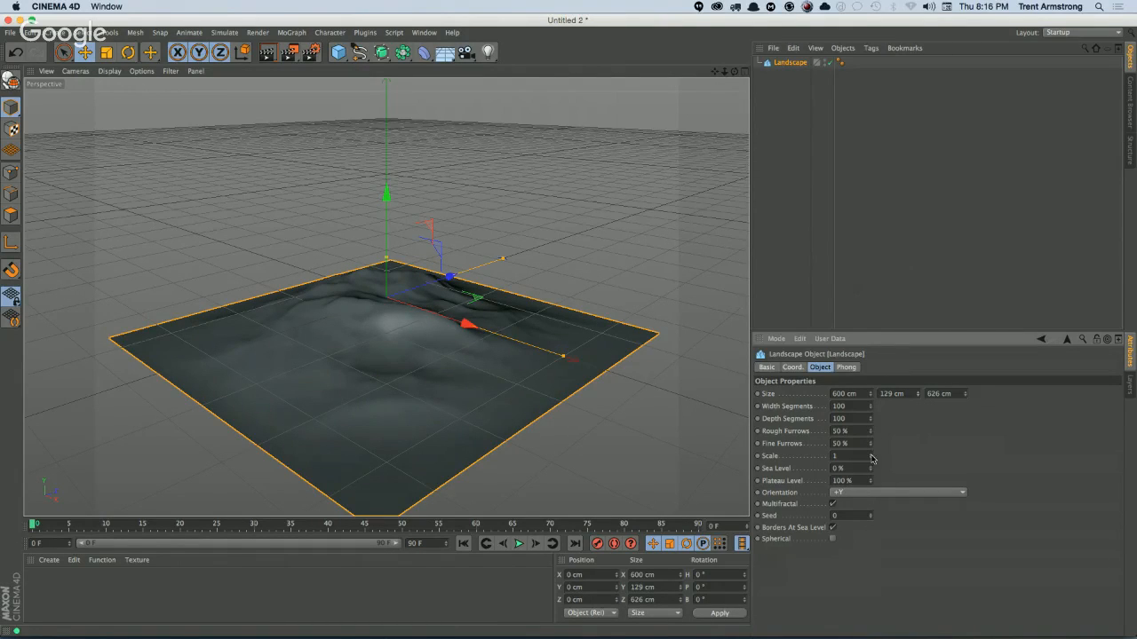
mouse_move(871, 456)
mouse_down()
mouse_move(871, 482)
mouse_move(872, 458)
mouse_up()
drag(917, 399, 917, 286)
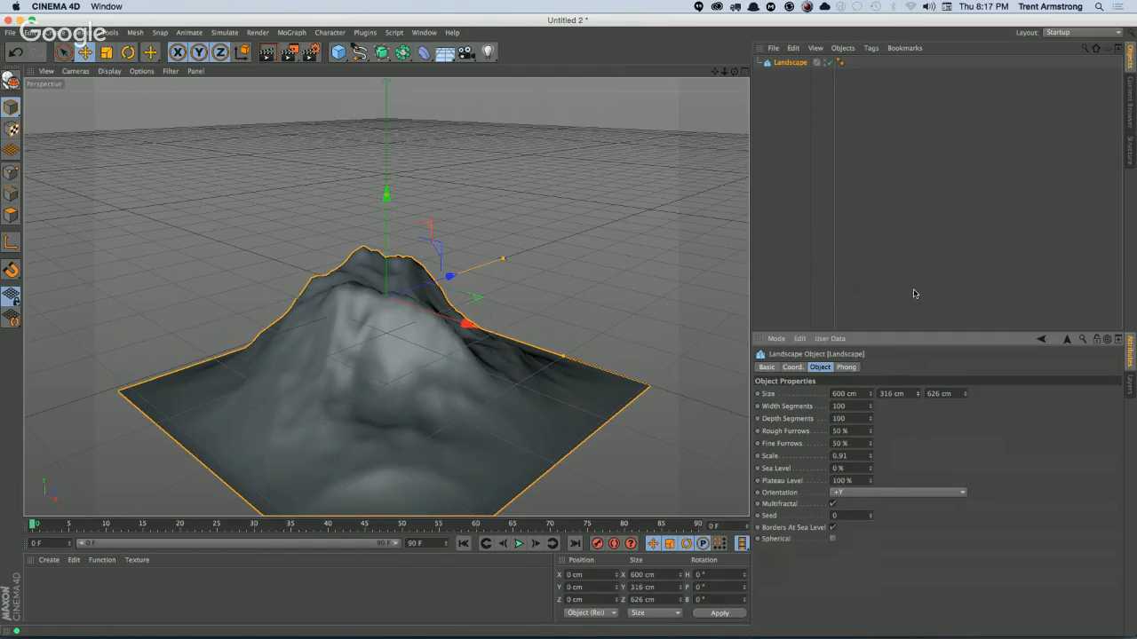
drag(870, 396, 869, 254)
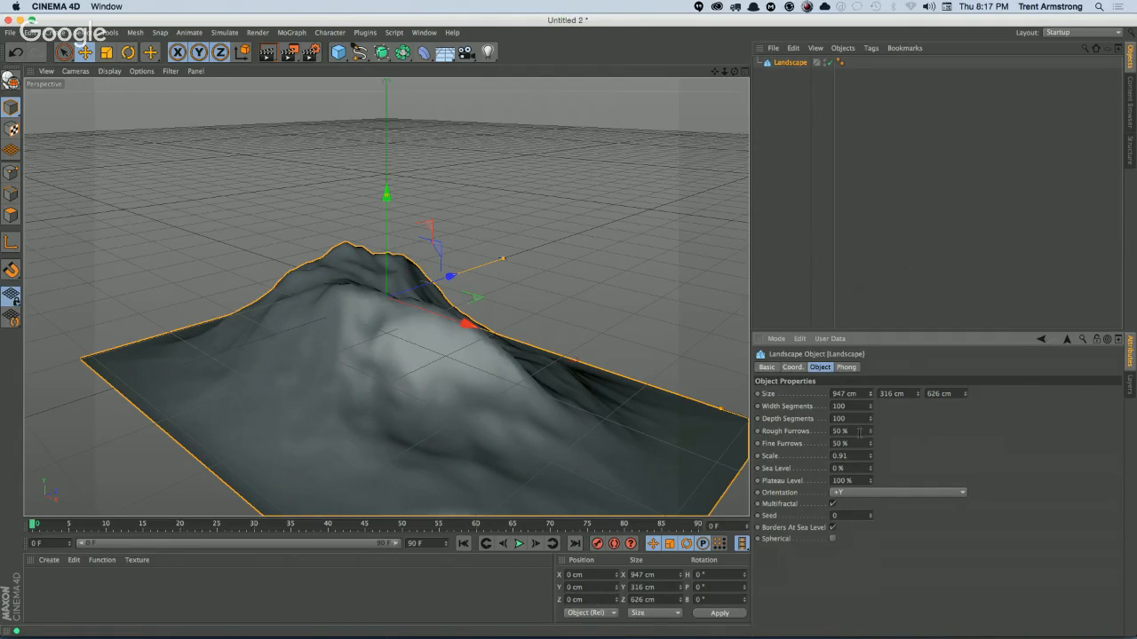
drag(870, 442, 874, 414)
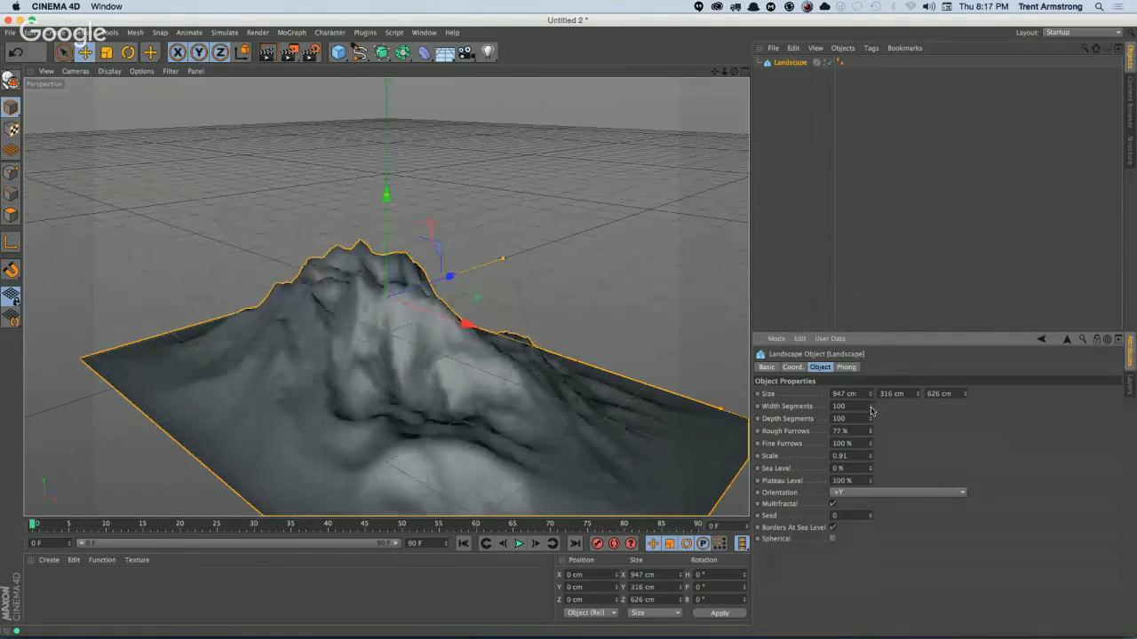
Step: Make the landscape editable, set its pitch rotation to 180°, and lower it to about -155.7 cm in Y
click(10, 81)
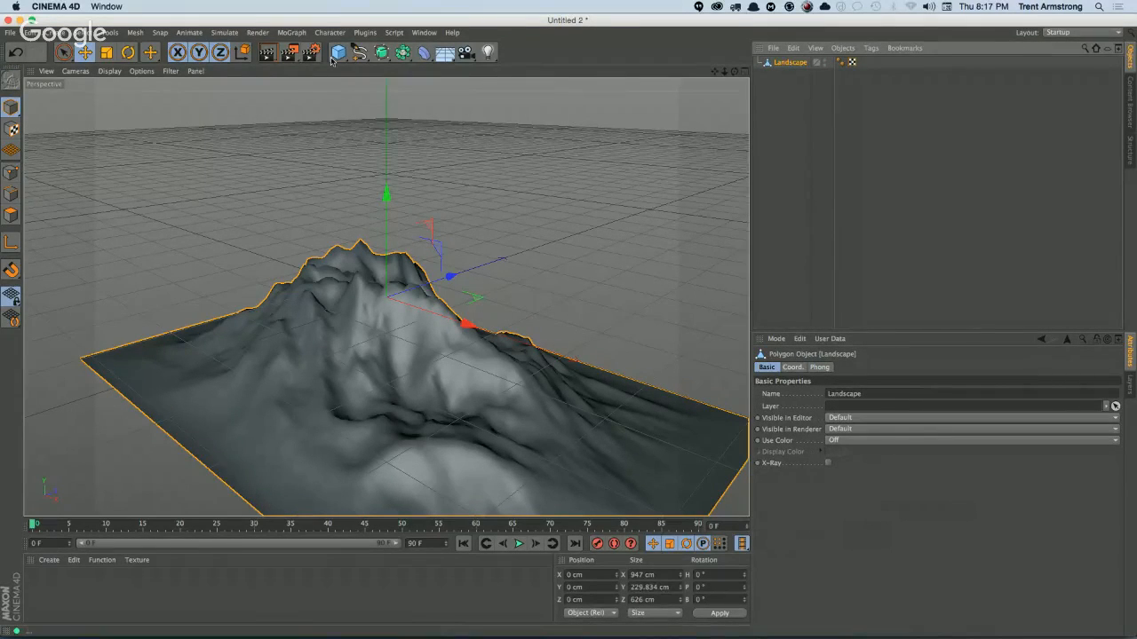
click(797, 366)
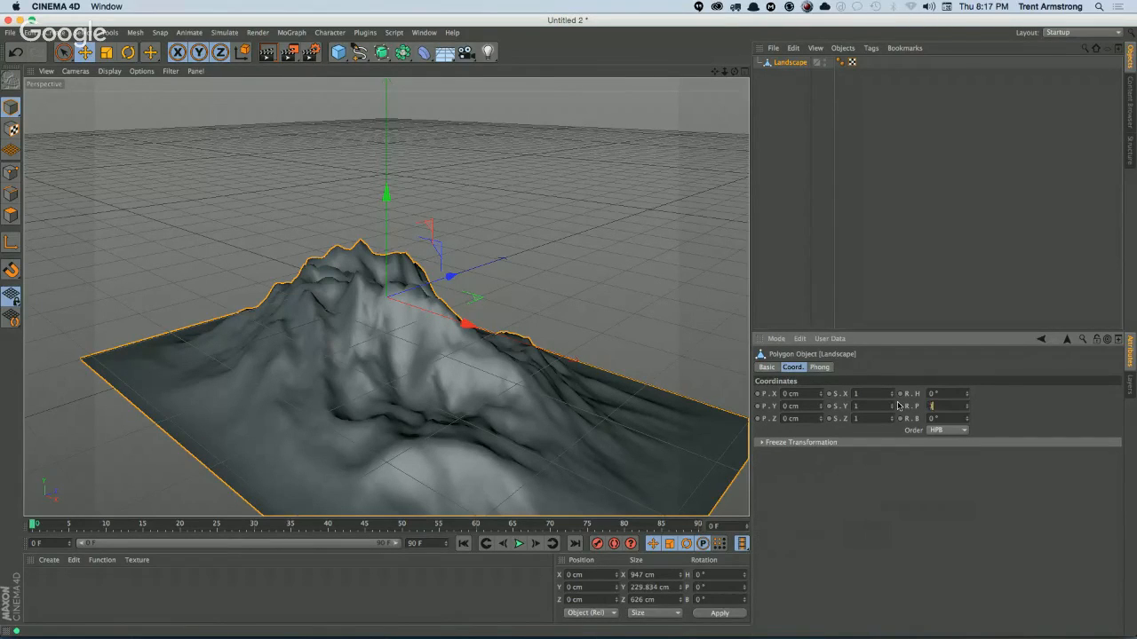
key(Return)
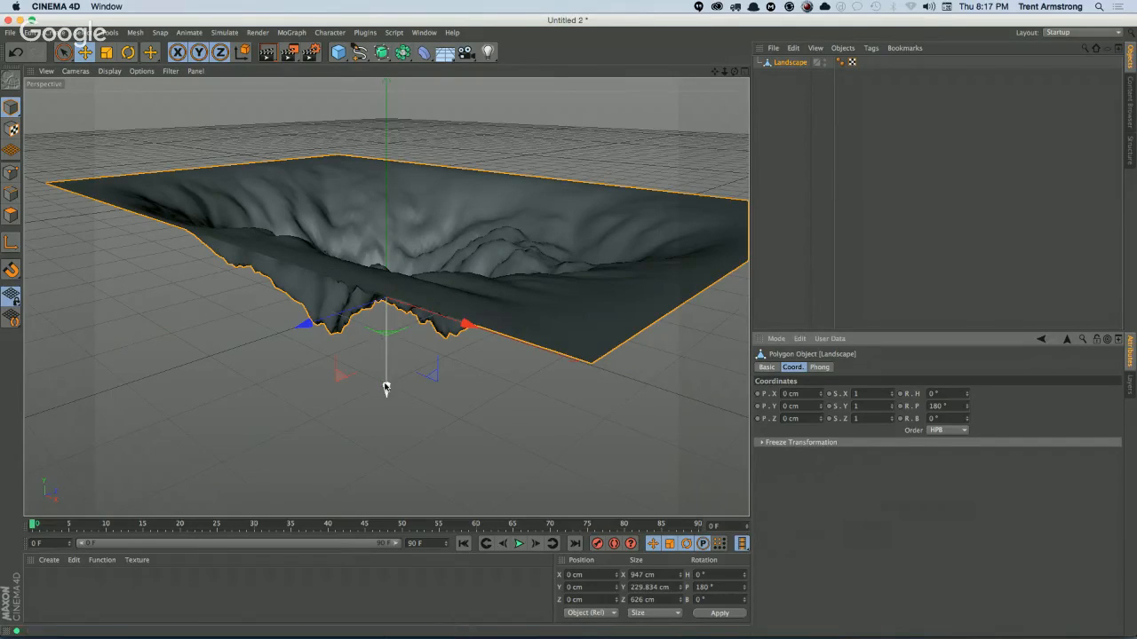
drag(385, 388, 385, 474)
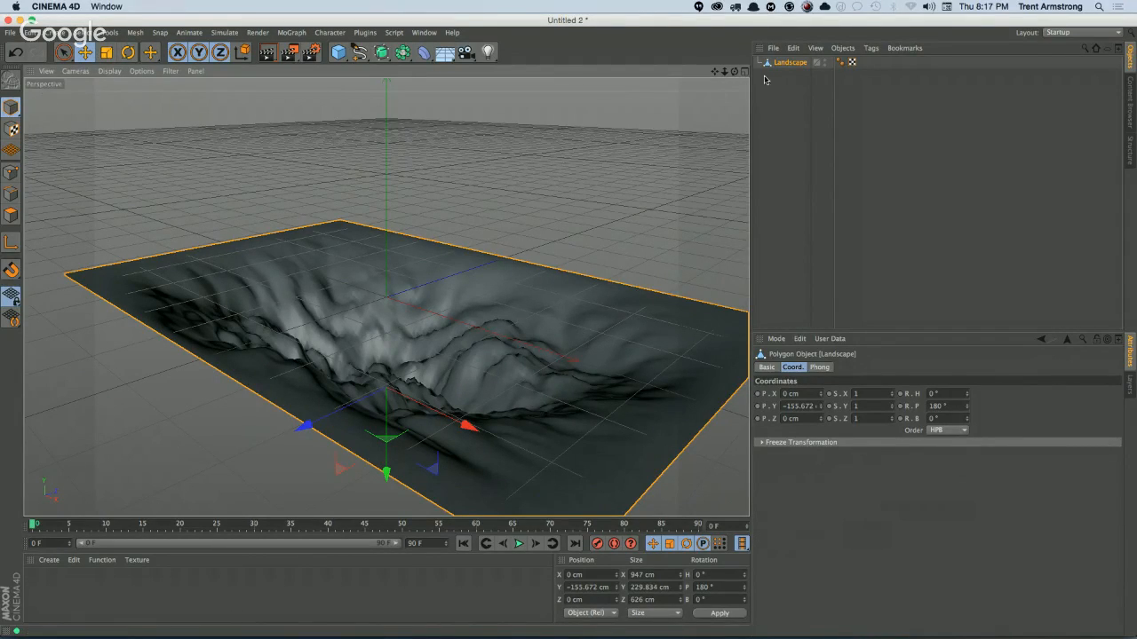
Step: Set the landscape's Phong angle to 45° and reselect the landscape object
click(840, 63)
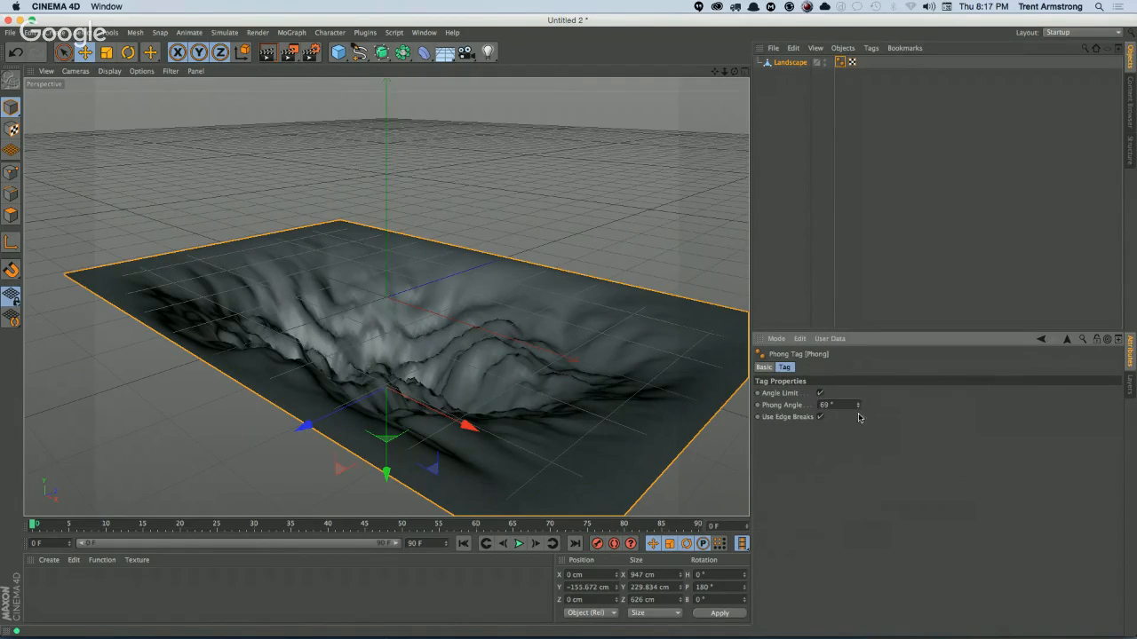
mouse_move(858, 418)
mouse_down()
mouse_move(858, 453)
mouse_move(859, 430)
mouse_up()
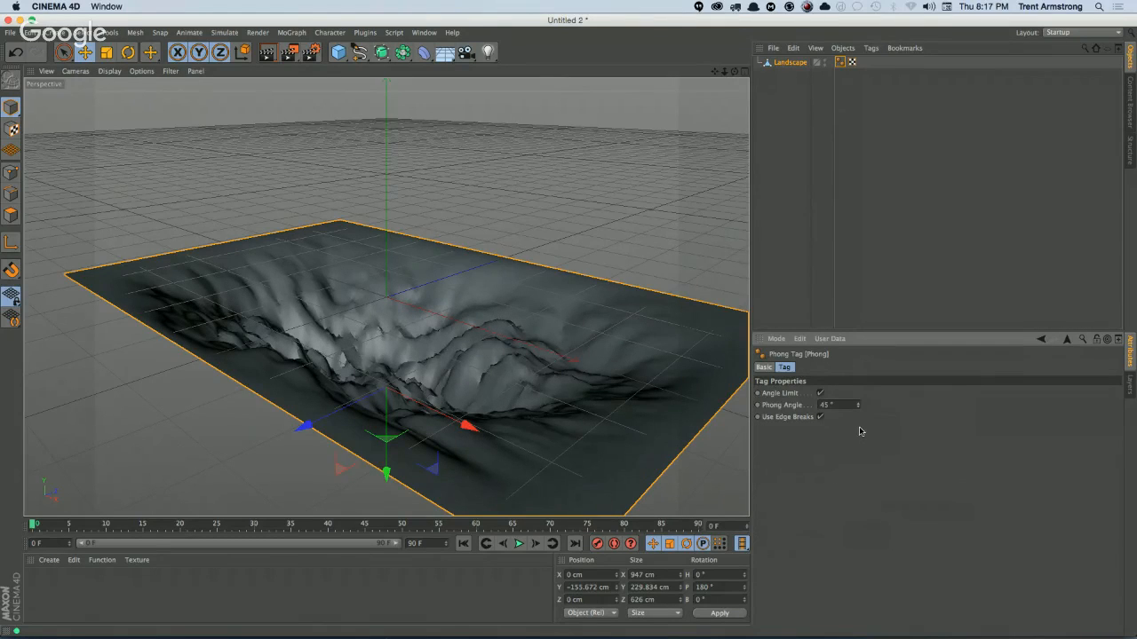
click(771, 63)
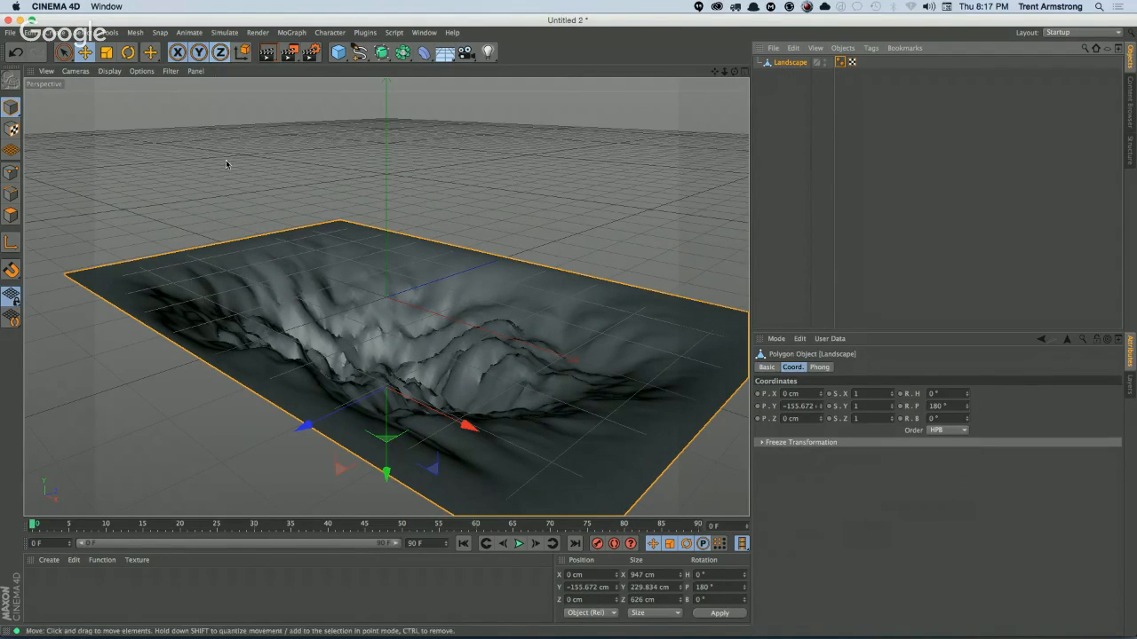
Step: Select all of the landscape's polygons, reverse their normals so they face upward, and deselect the object
click(15, 219)
click(201, 304)
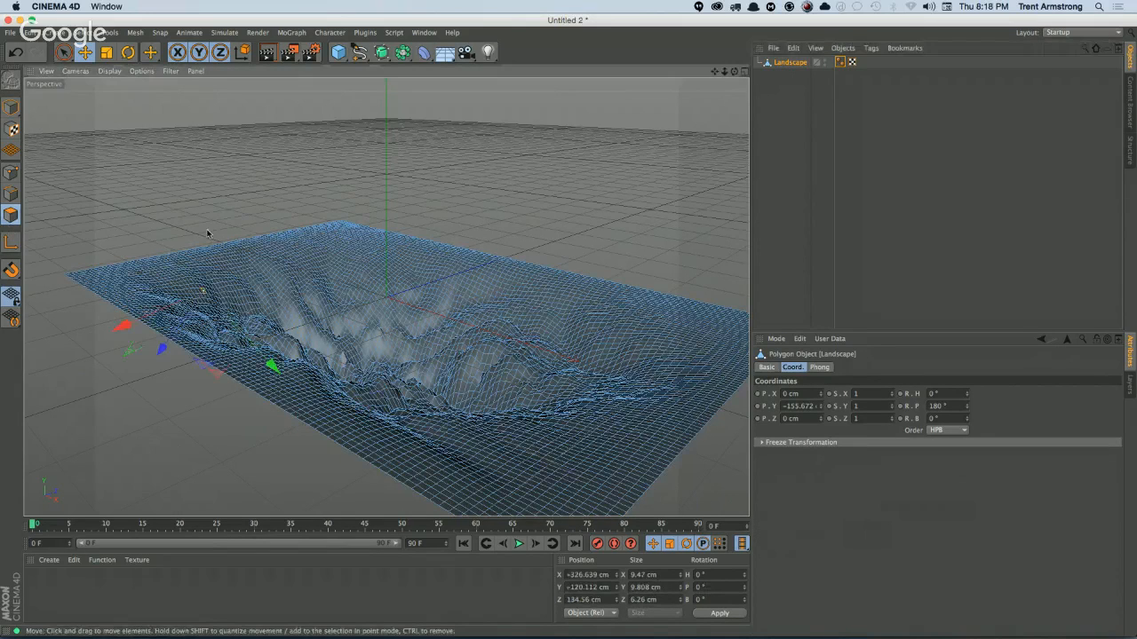
key(super+a)
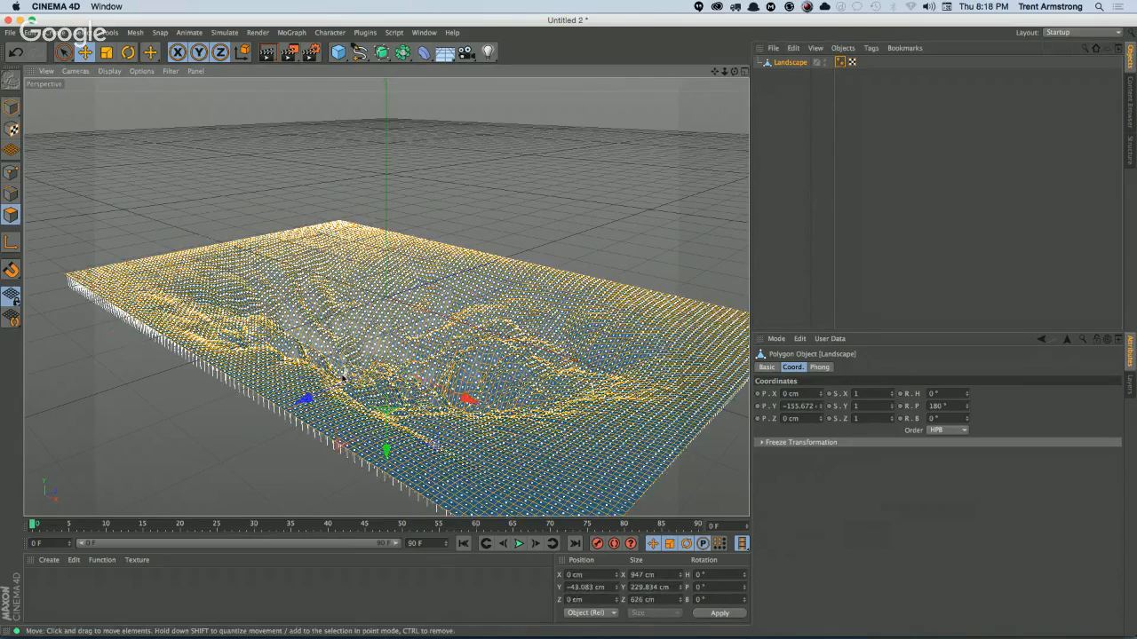
drag(404, 302, 355, 371)
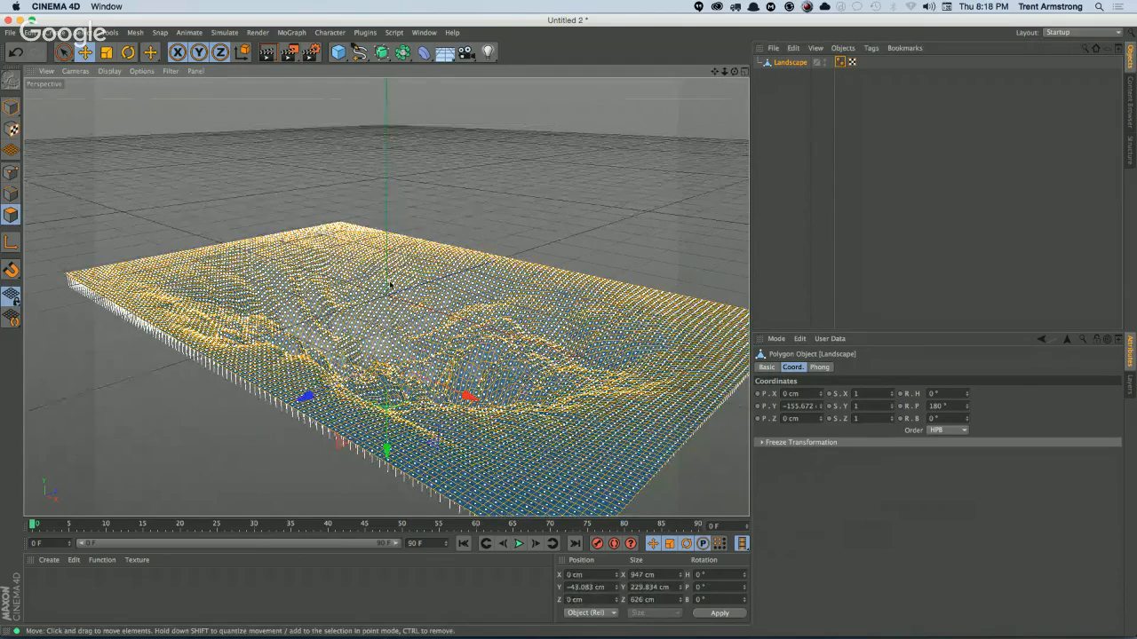
mouse_move(400, 354)
mouse_down()
mouse_move(433, 260)
mouse_move(400, 343)
mouse_up()
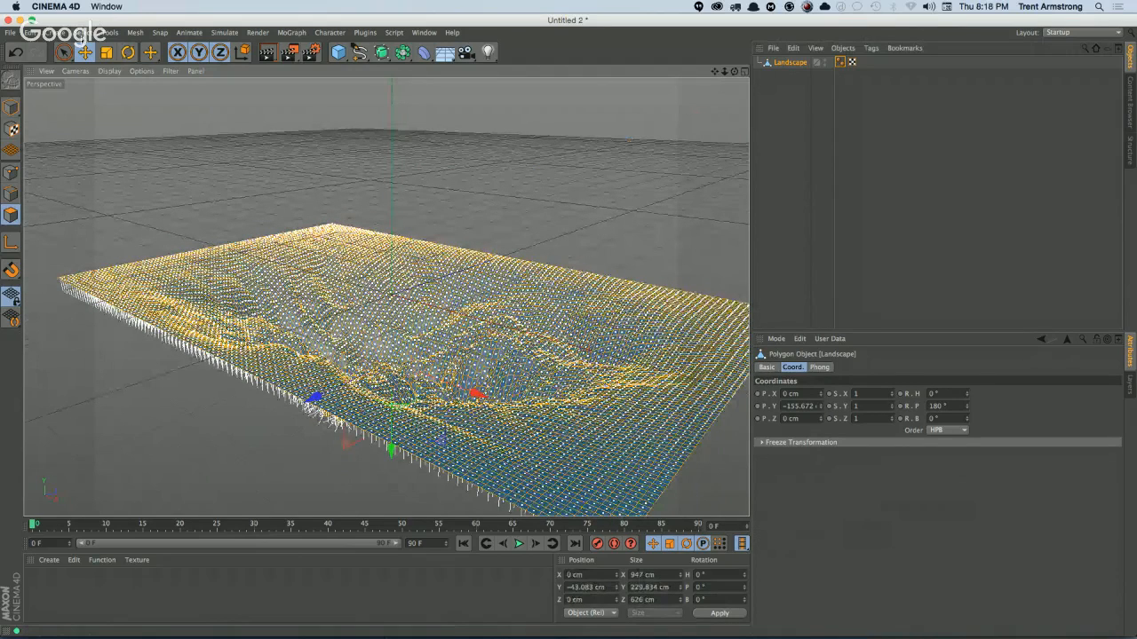
click(135, 33)
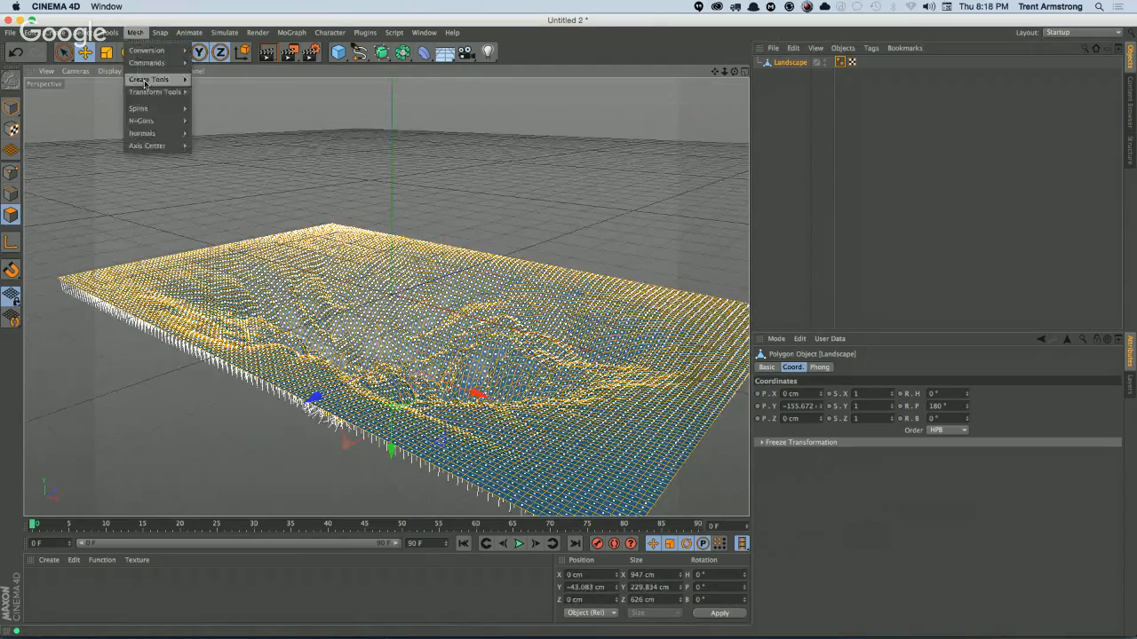
mouse_move(148, 133)
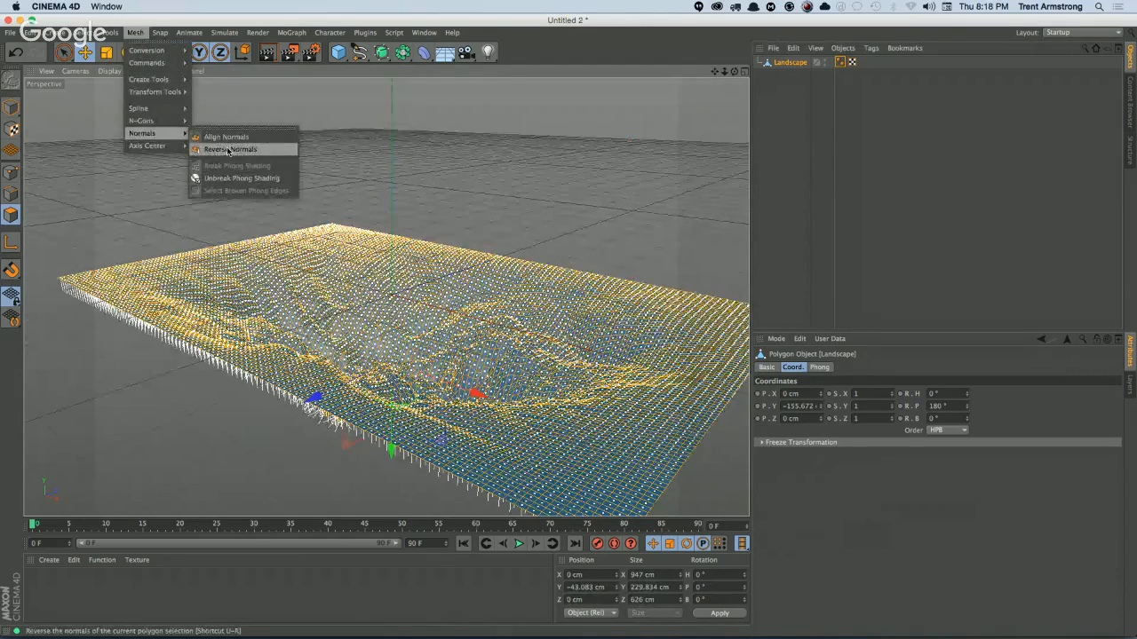
click(228, 149)
click(774, 152)
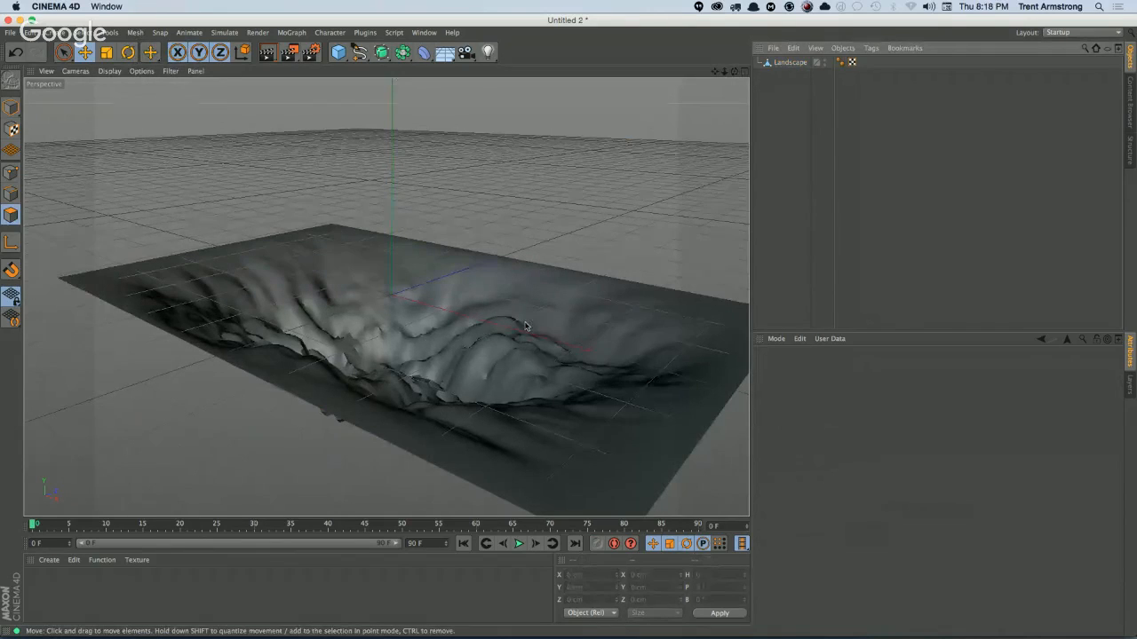
Step: Export the landscape in Wavefront OBJ format as Hole.obj into the Assets folder of March Meeting, accepting the default export settings
click(10, 33)
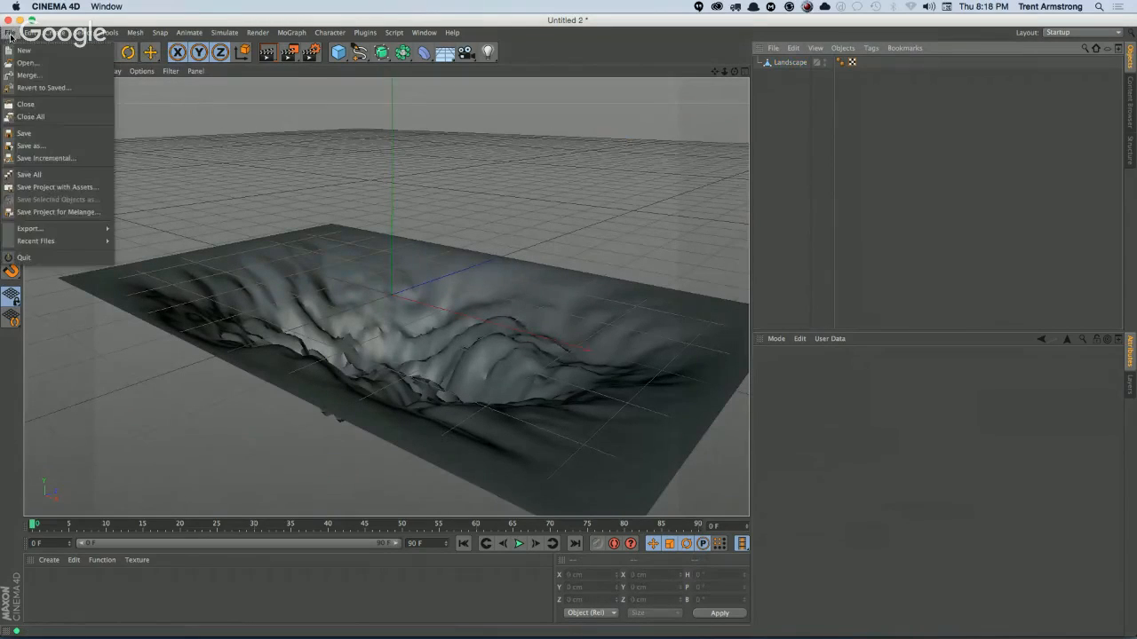
mouse_move(40, 229)
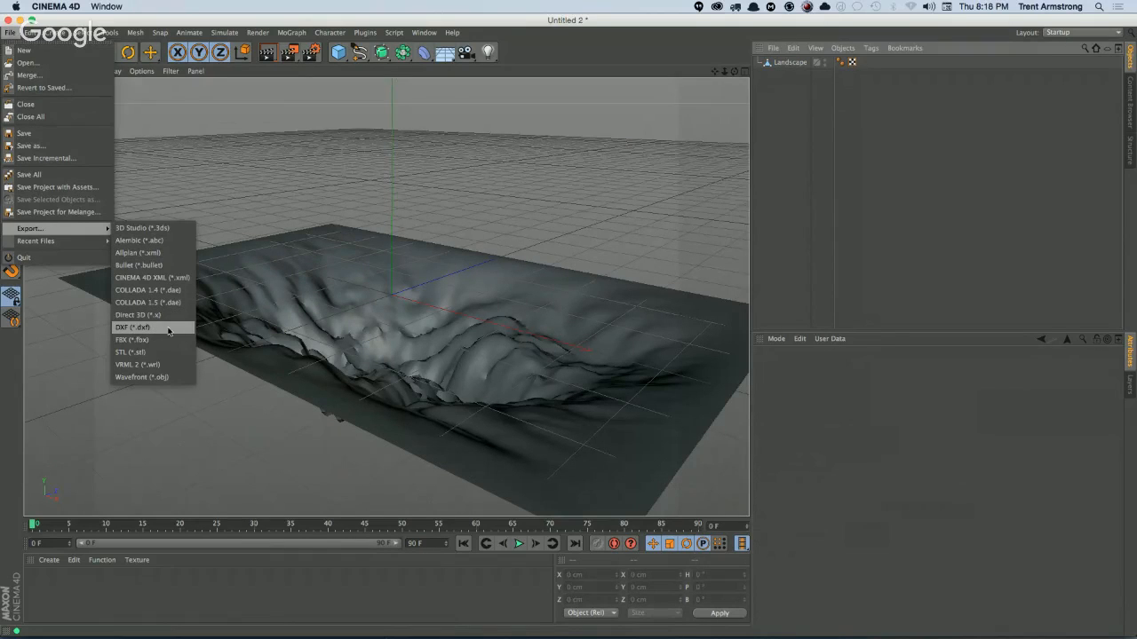
click(146, 378)
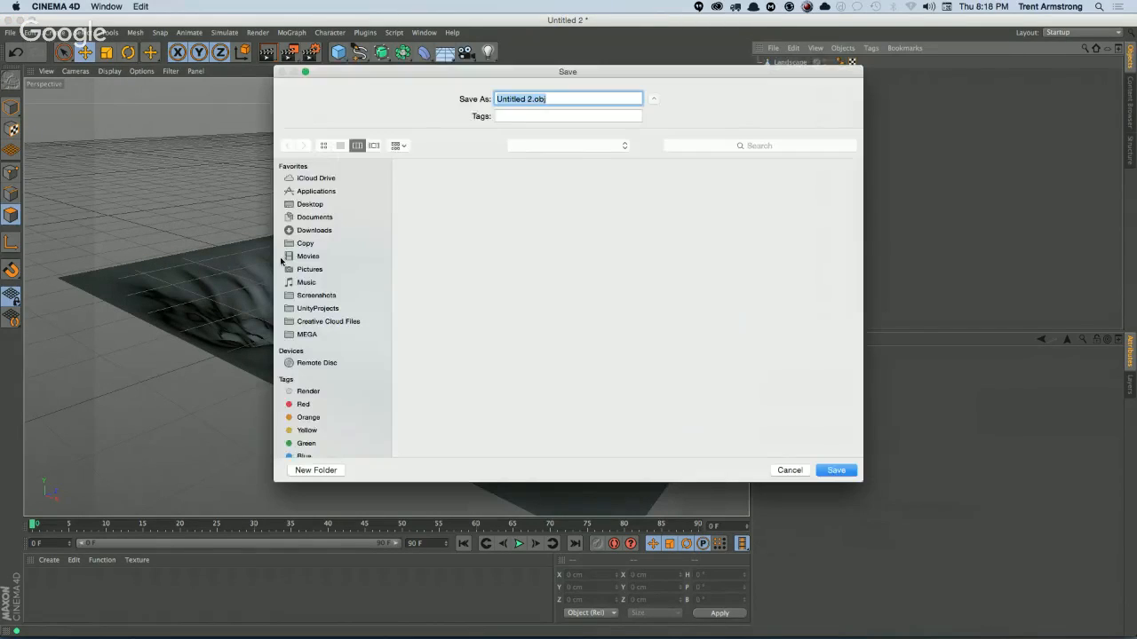
click(612, 146)
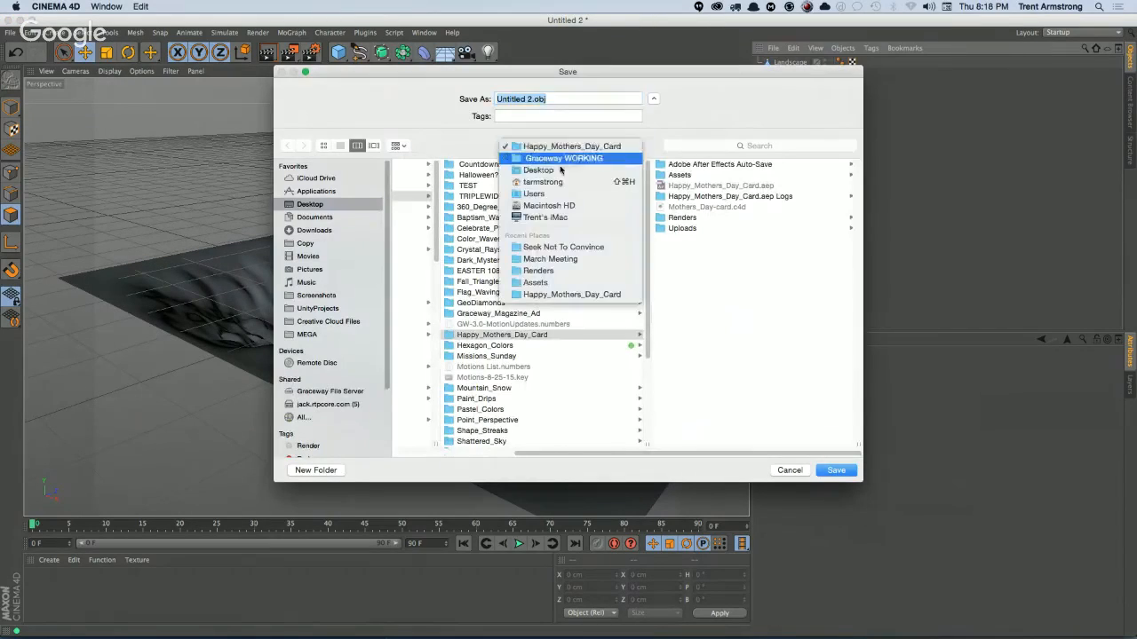
click(558, 258)
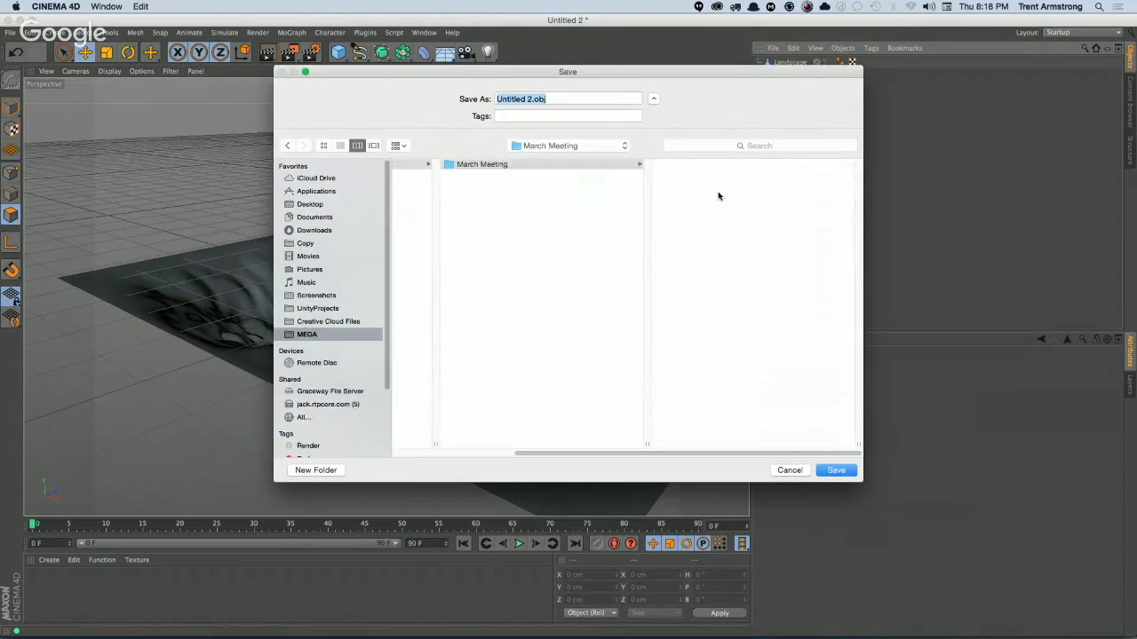
click(708, 186)
click(530, 98)
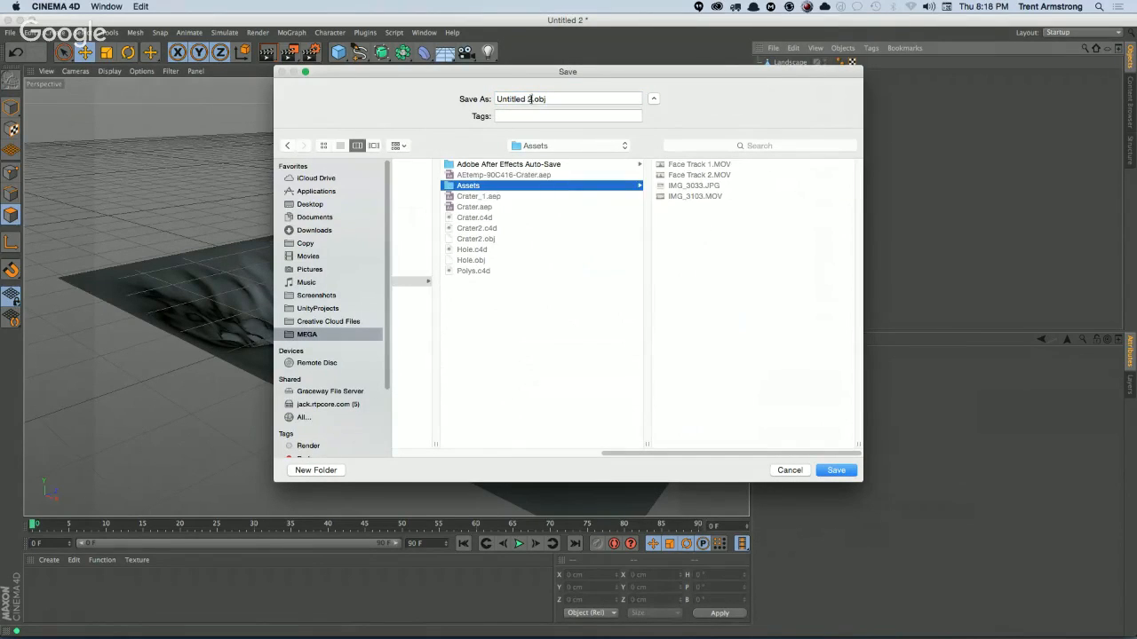
drag(531, 99, 431, 98)
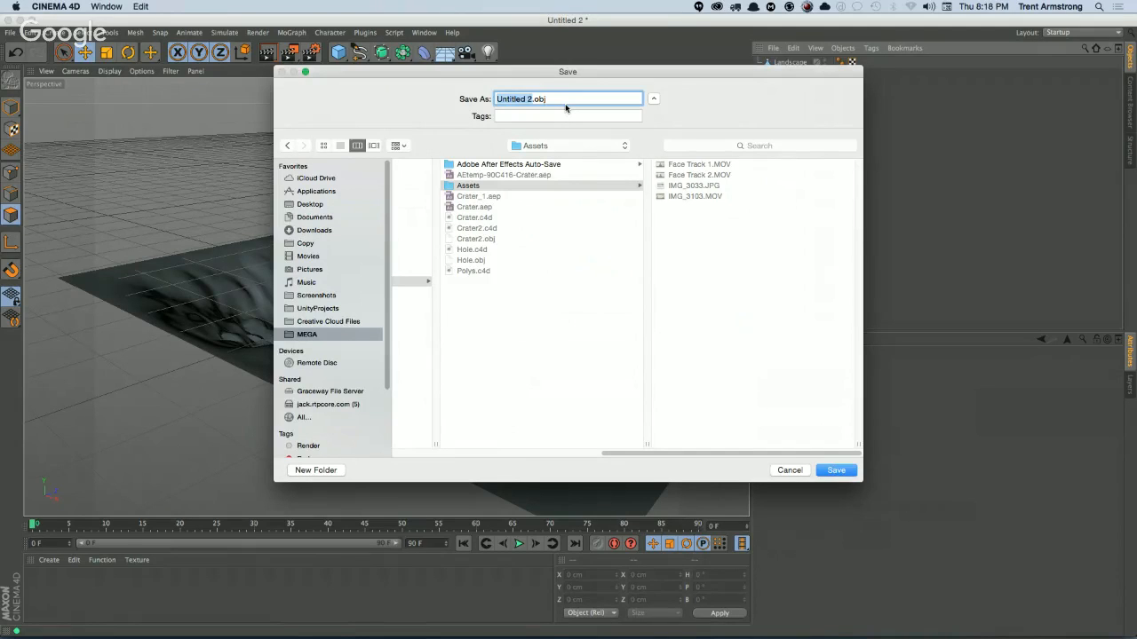
text(Hole)
key(Return)
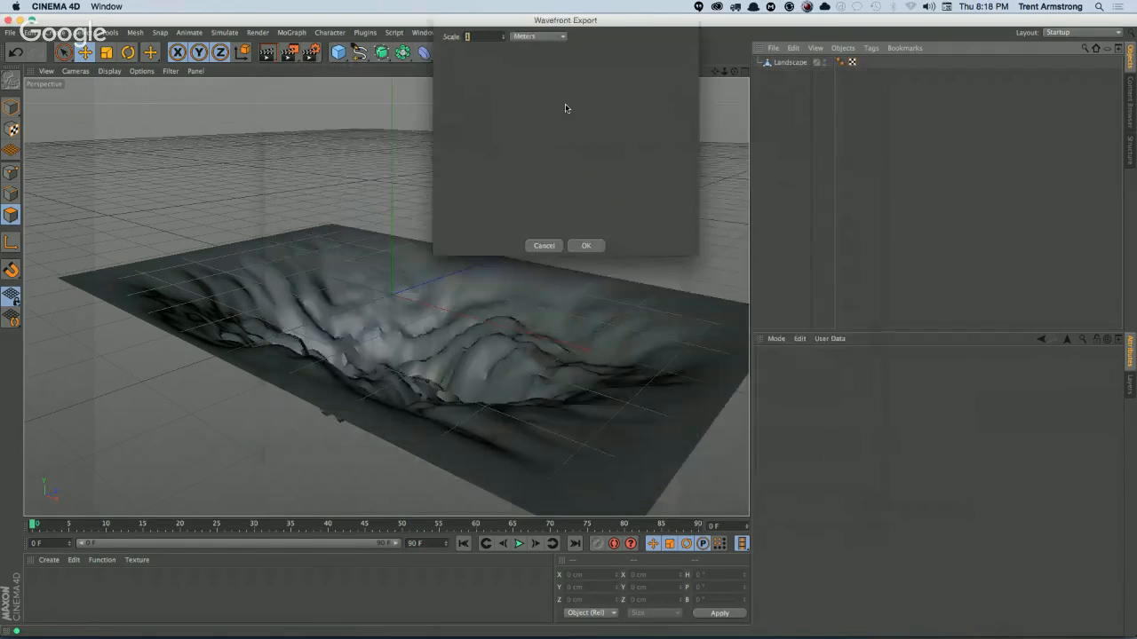
click(586, 246)
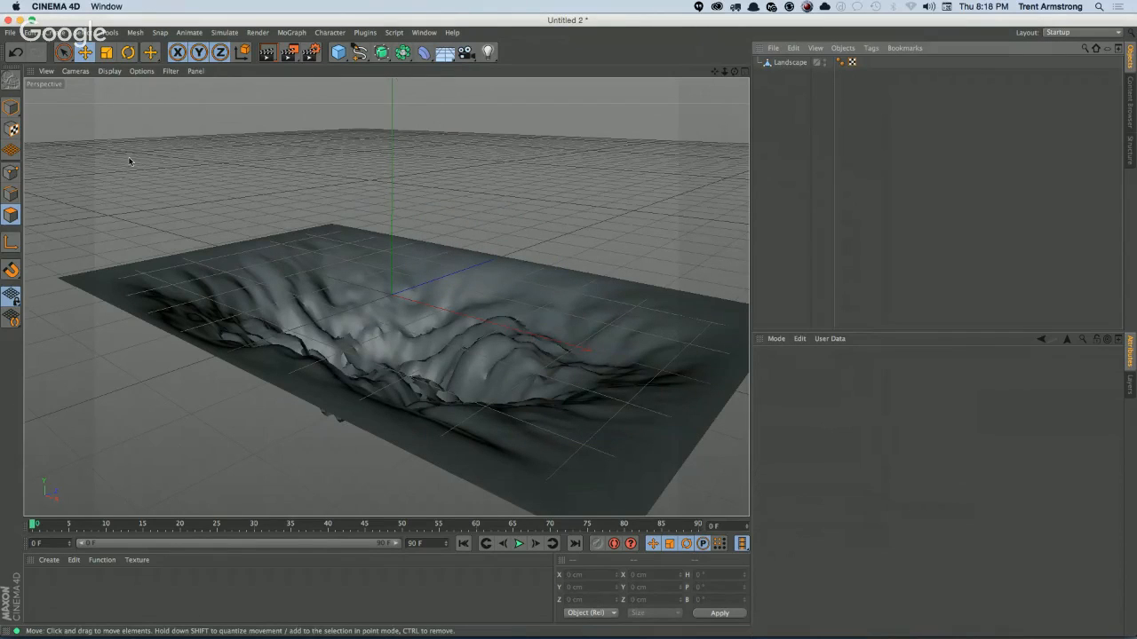
Step: Switch to After Effects, collapse the project's Precomps folder and expand the Solids folder
key(super+Tab)
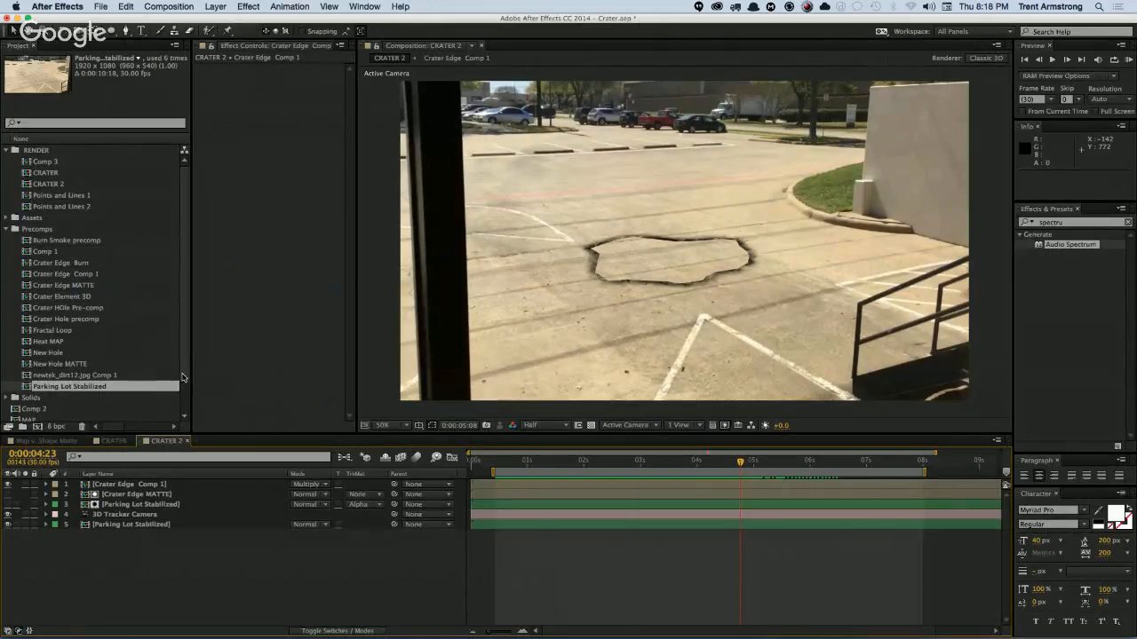
scroll(182, 377, down, 3)
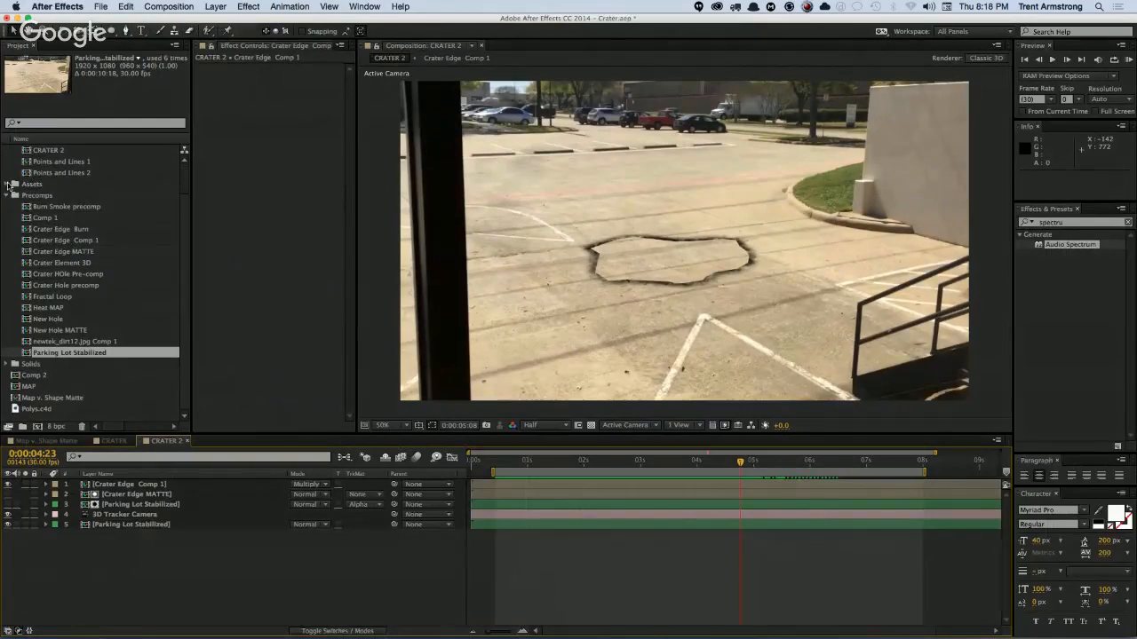
click(7, 184)
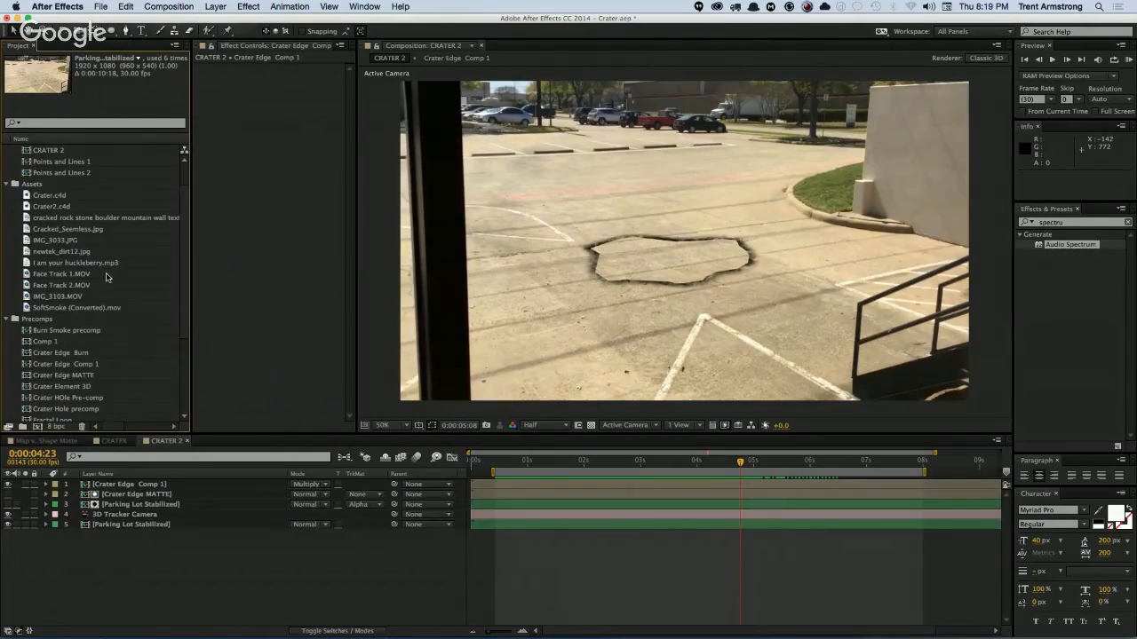
click(7, 184)
click(7, 224)
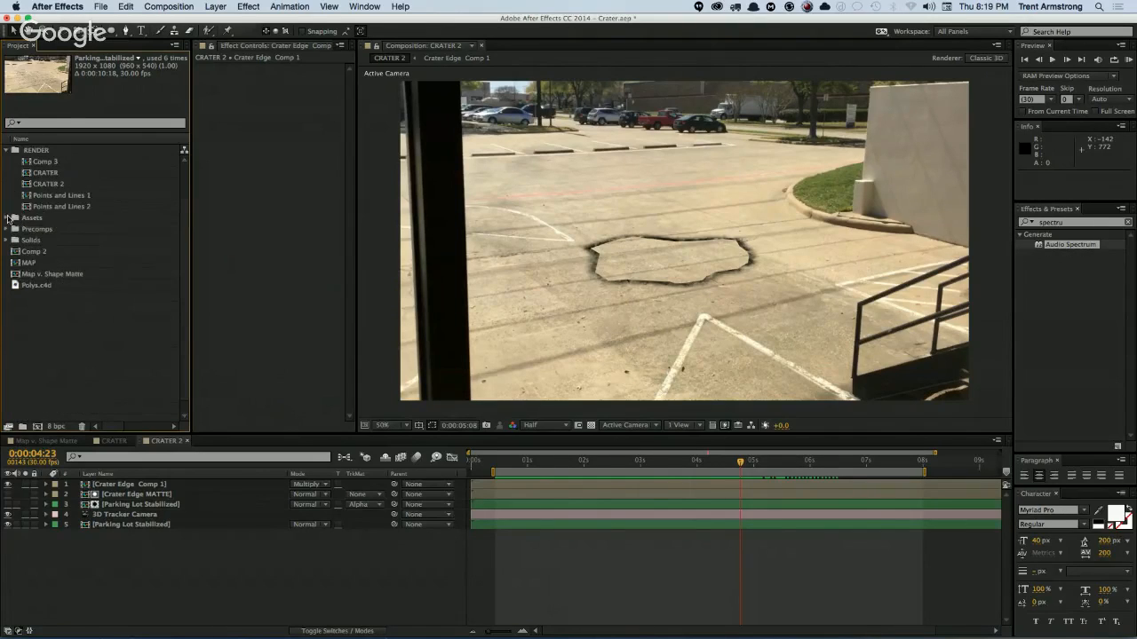
click(5, 241)
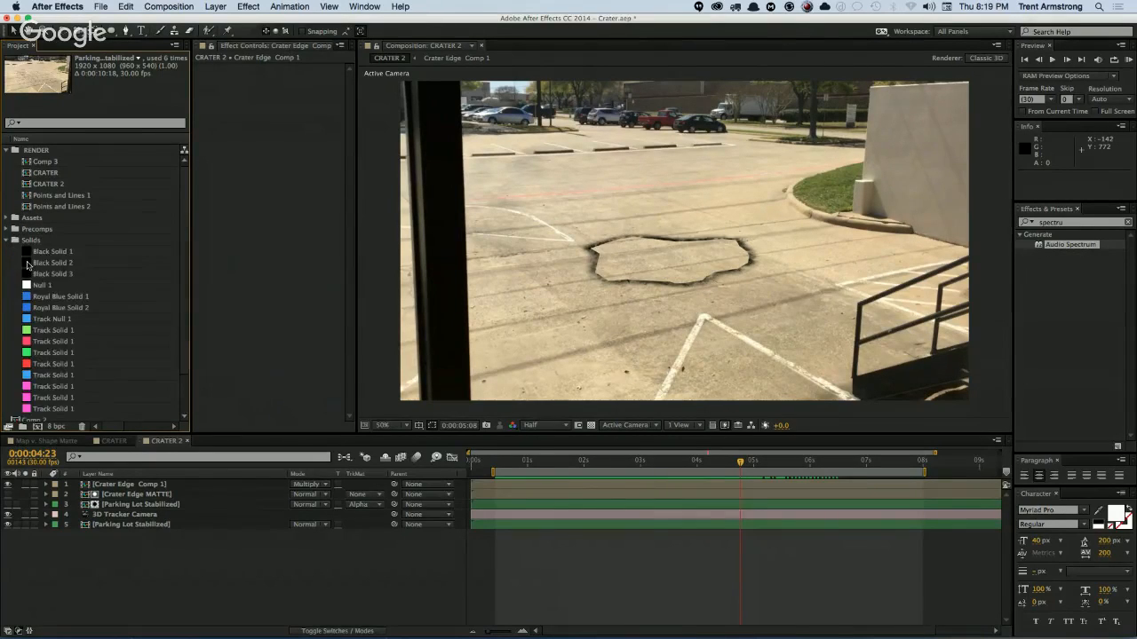
click(55, 263)
click(64, 252)
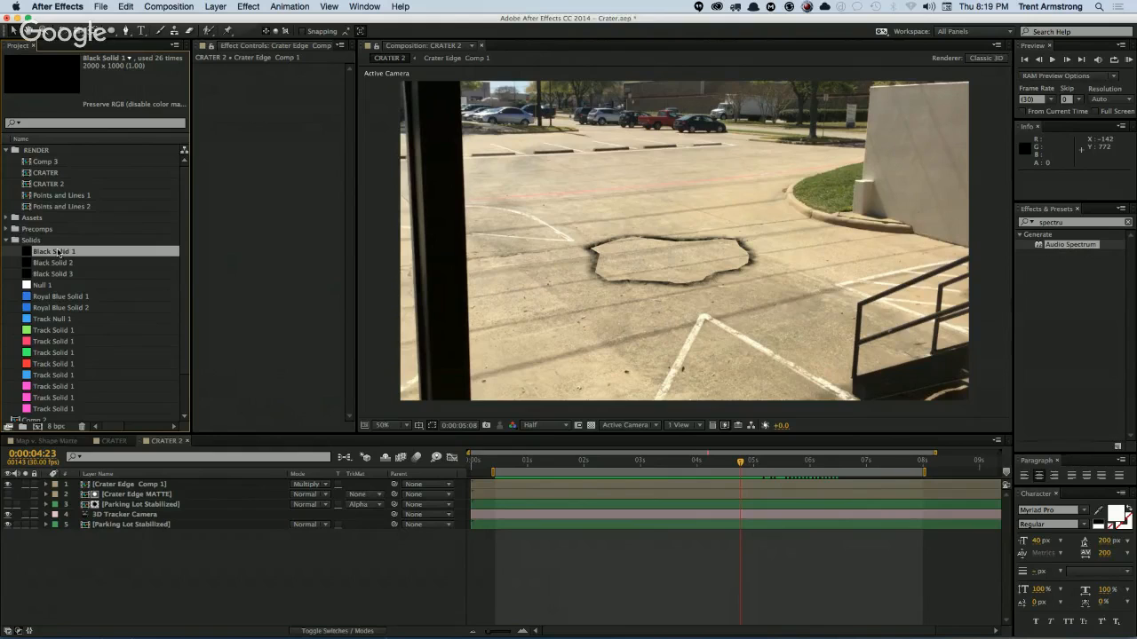
drag(57, 252, 118, 516)
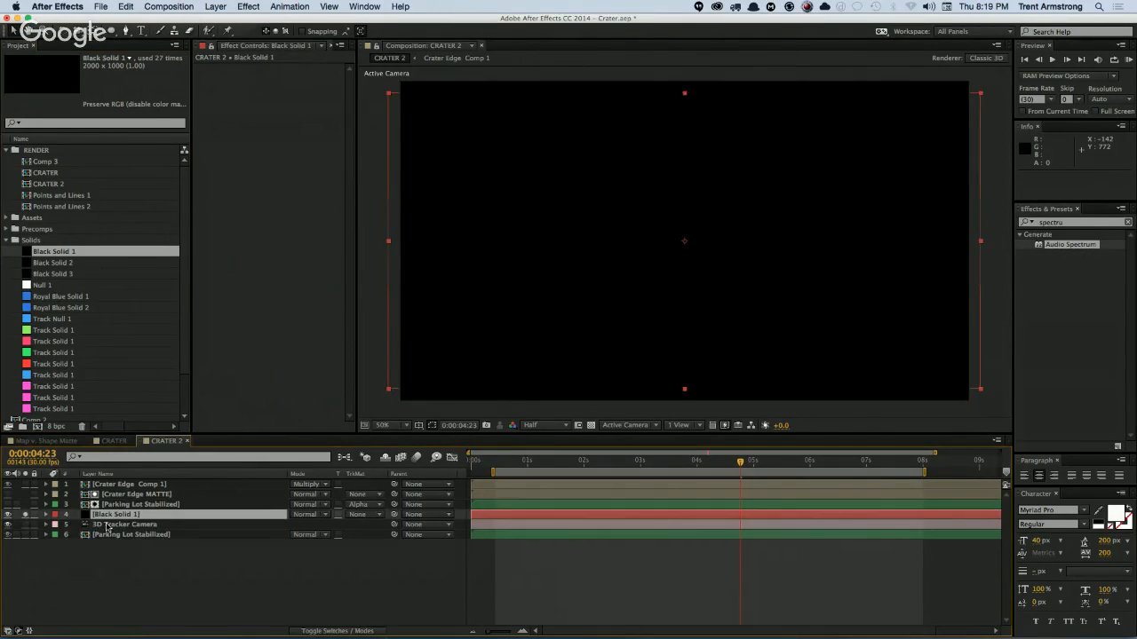
click(122, 517)
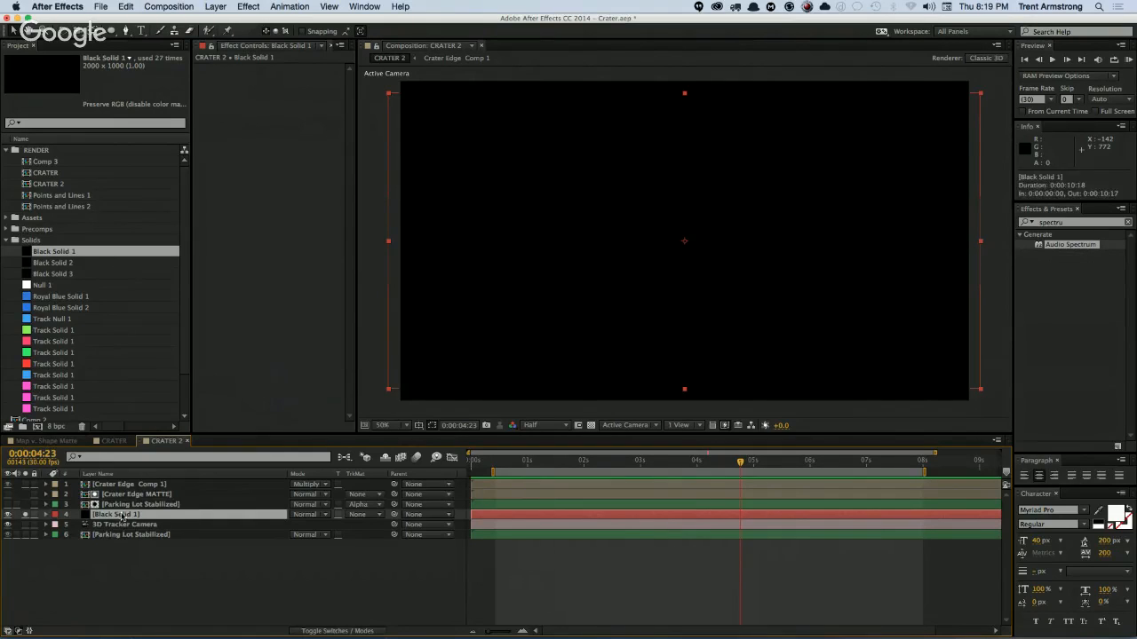
key(Return)
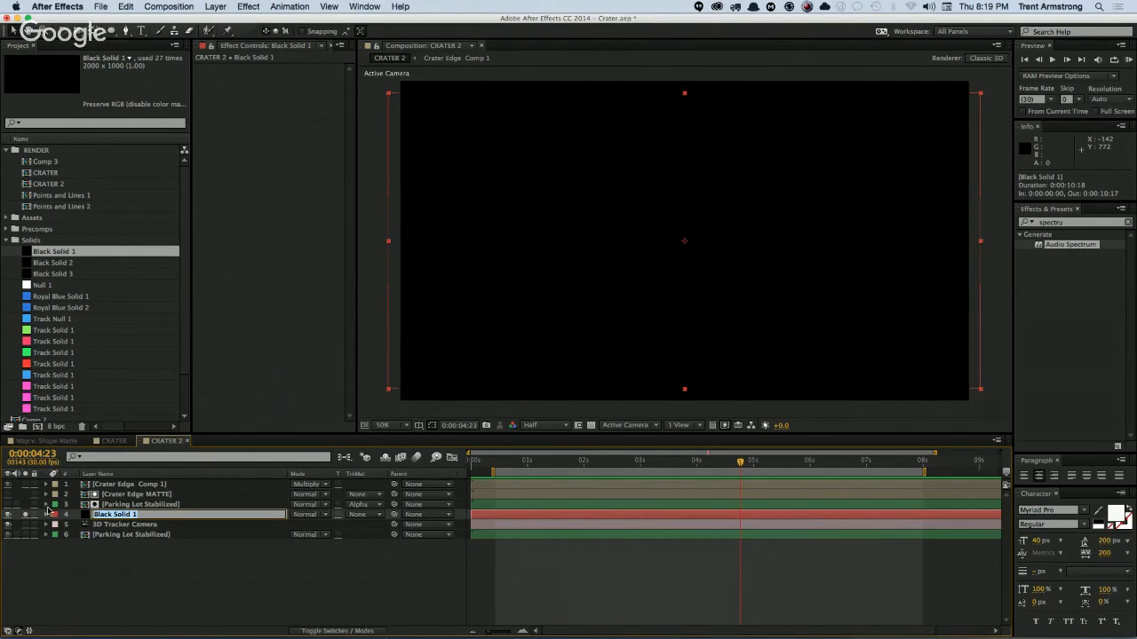
click(86, 519)
key(Delete)
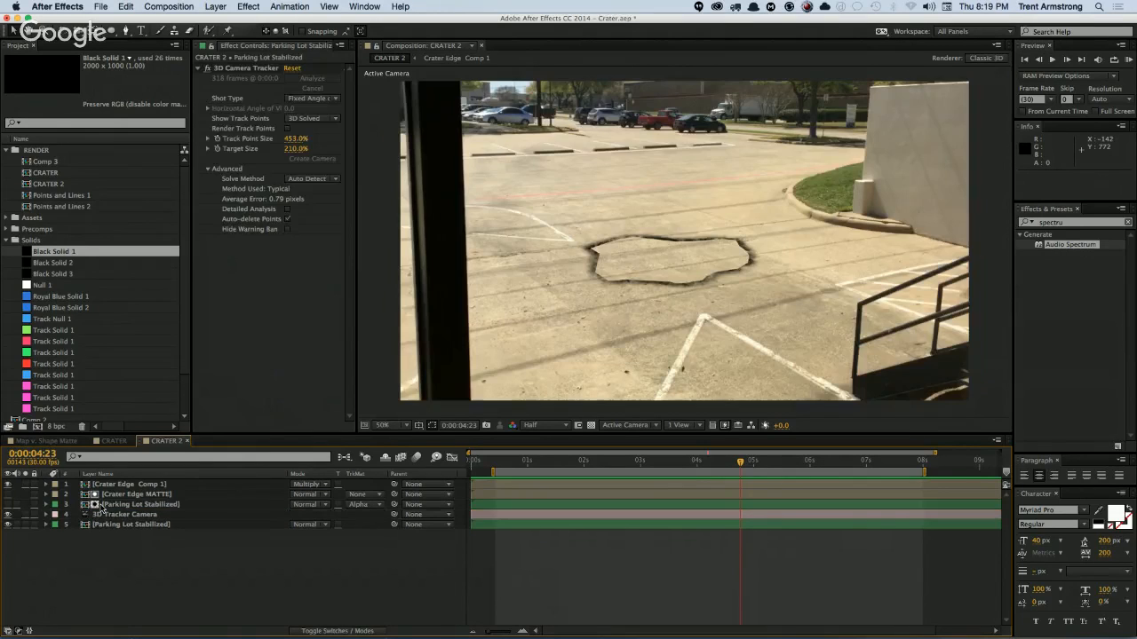
Step: Add Black Solid 3 to the CRATER 2 composition directly above the 3D Tracker Camera and rename the layer Hole
drag(62, 274, 112, 515)
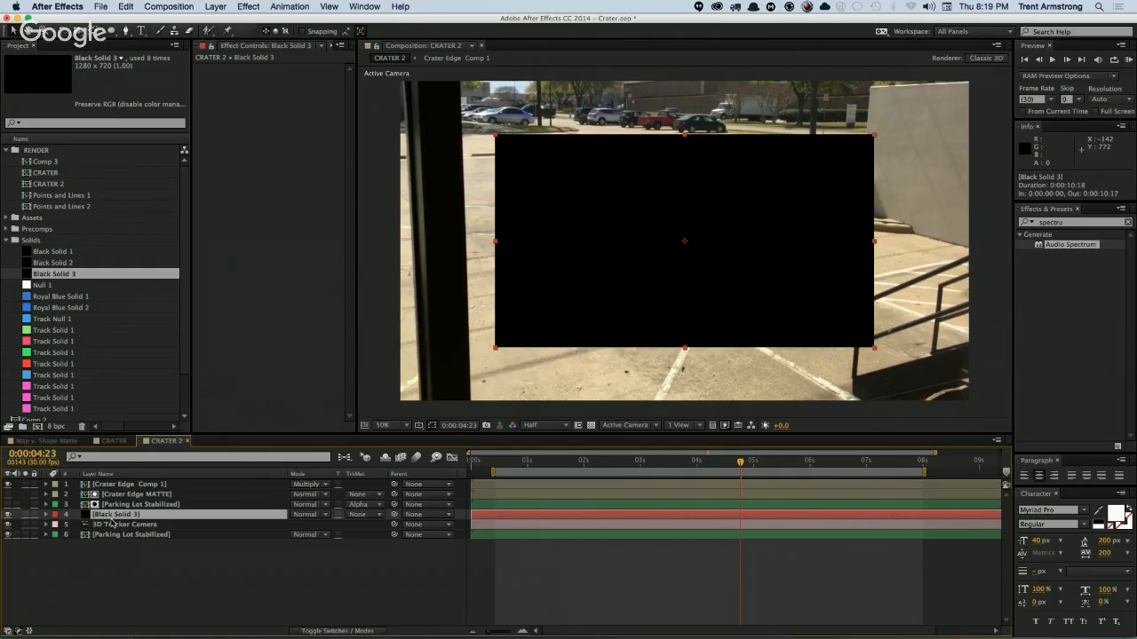
key(Return)
text(H)
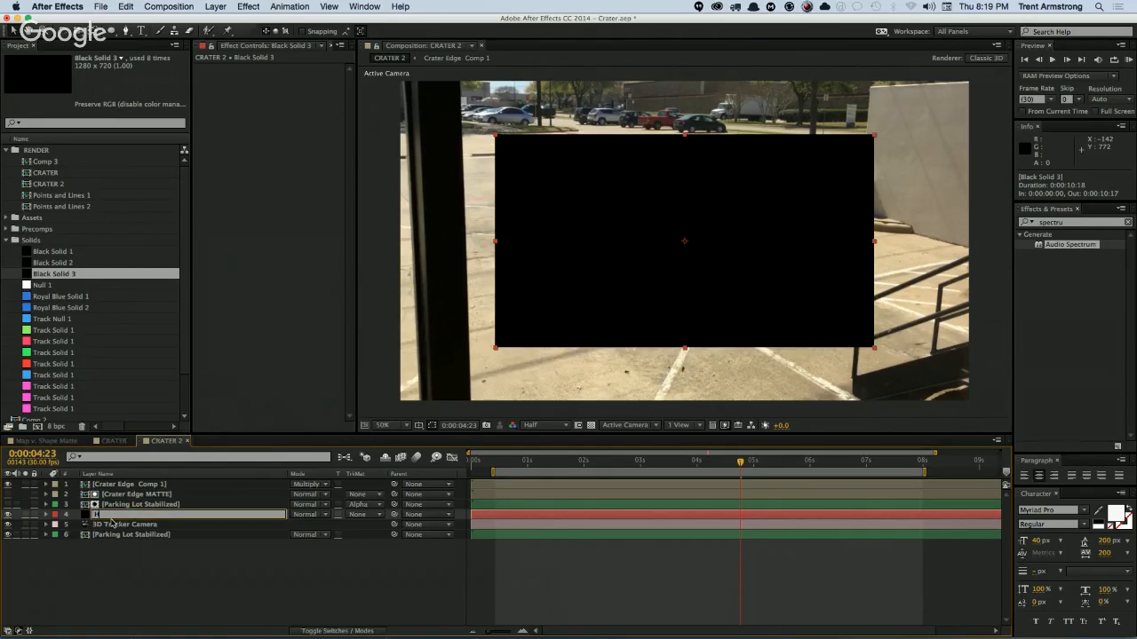
text(ole)
key(Return)
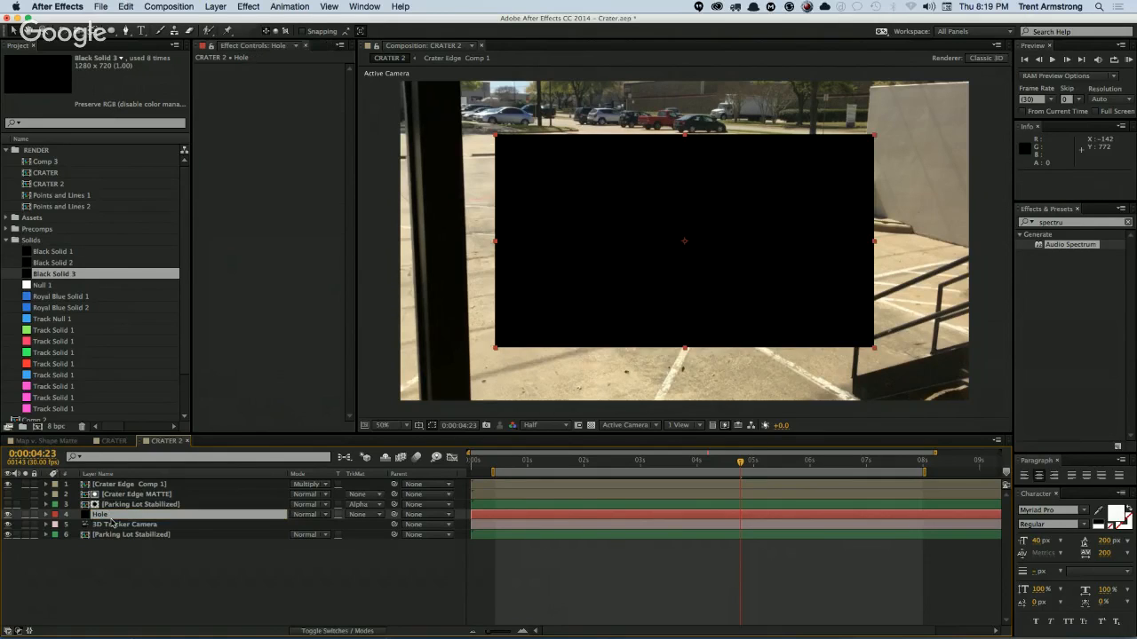
Step: Apply the Video Copilot Element effect to the Hole layer
click(250, 8)
mouse_move(357, 342)
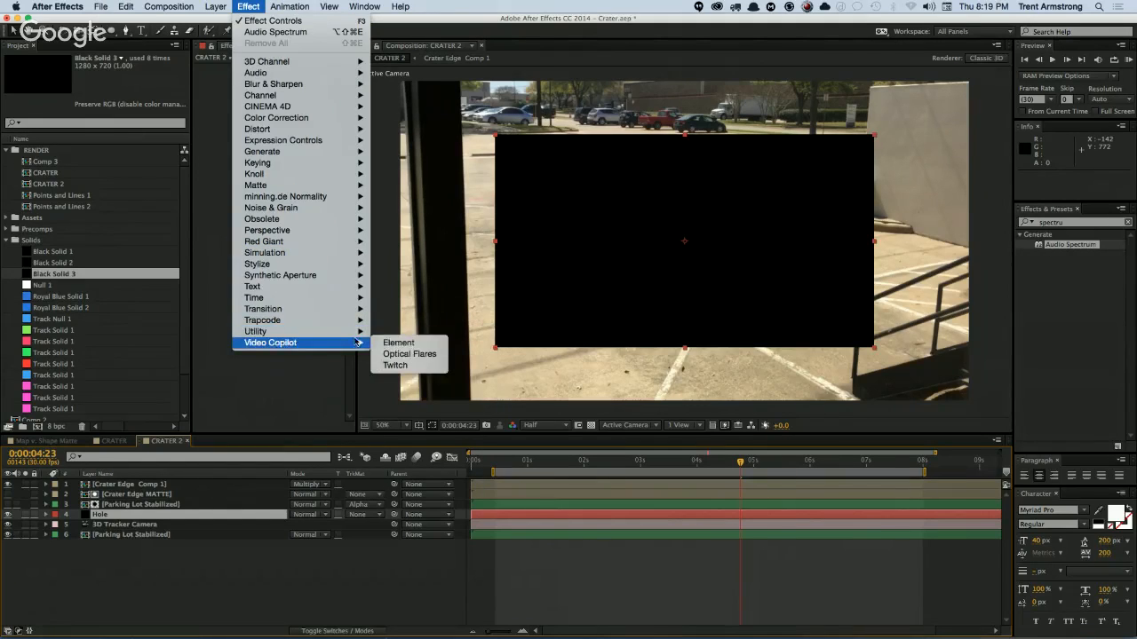
click(398, 343)
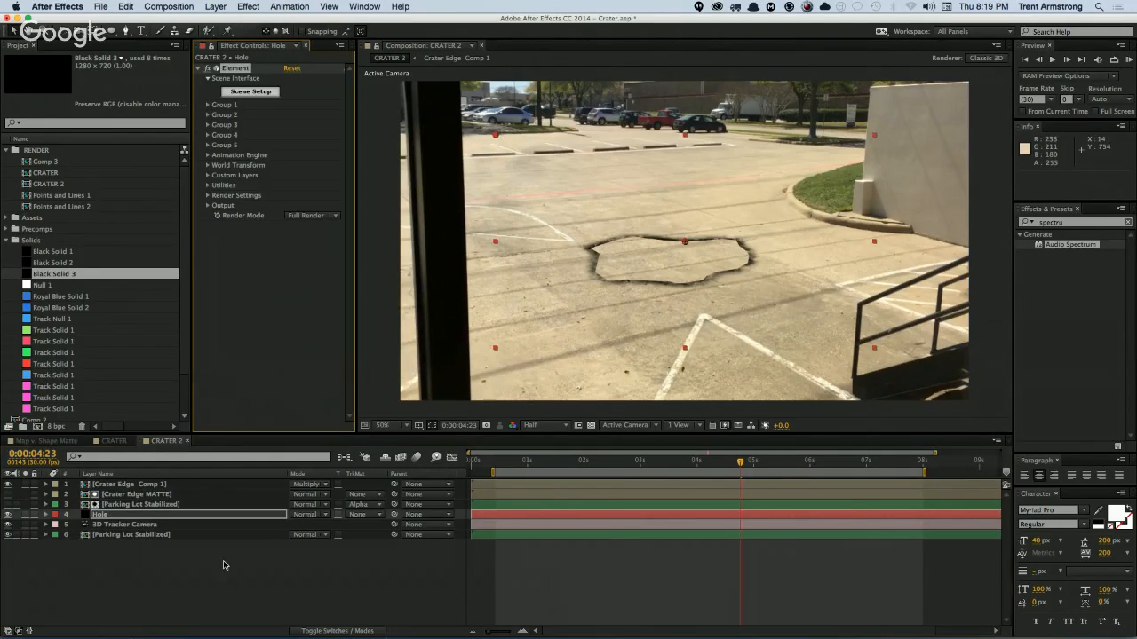
Step: Check the composition settings without changing them and stretch the Hole layer to fit the full composition frame
click(222, 565)
key(super+k)
key(Escape)
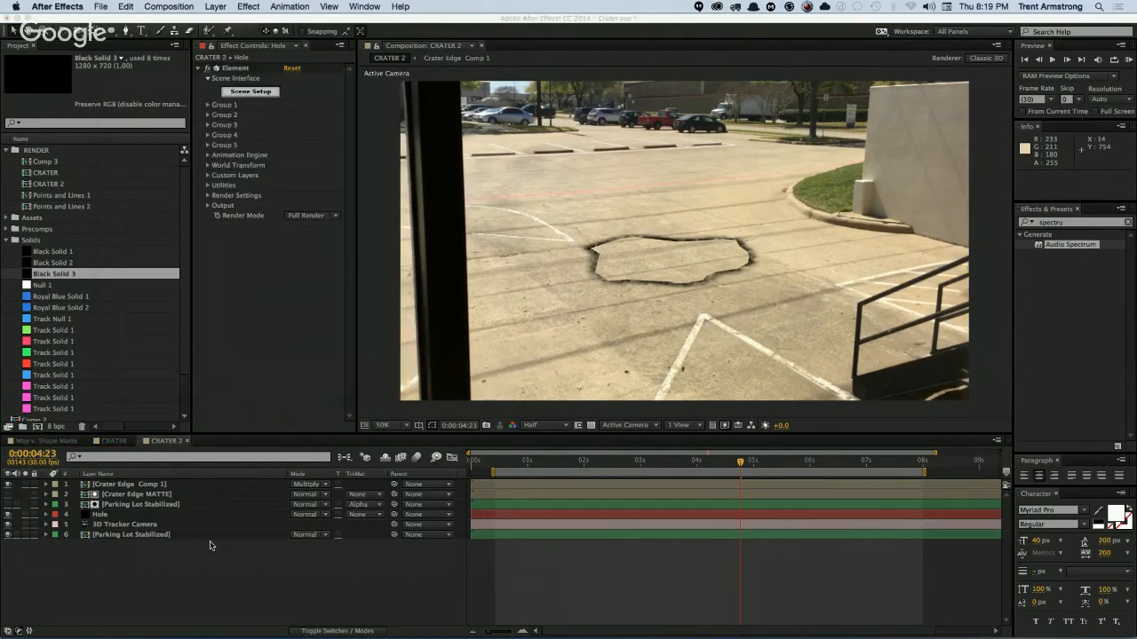
click(69, 263)
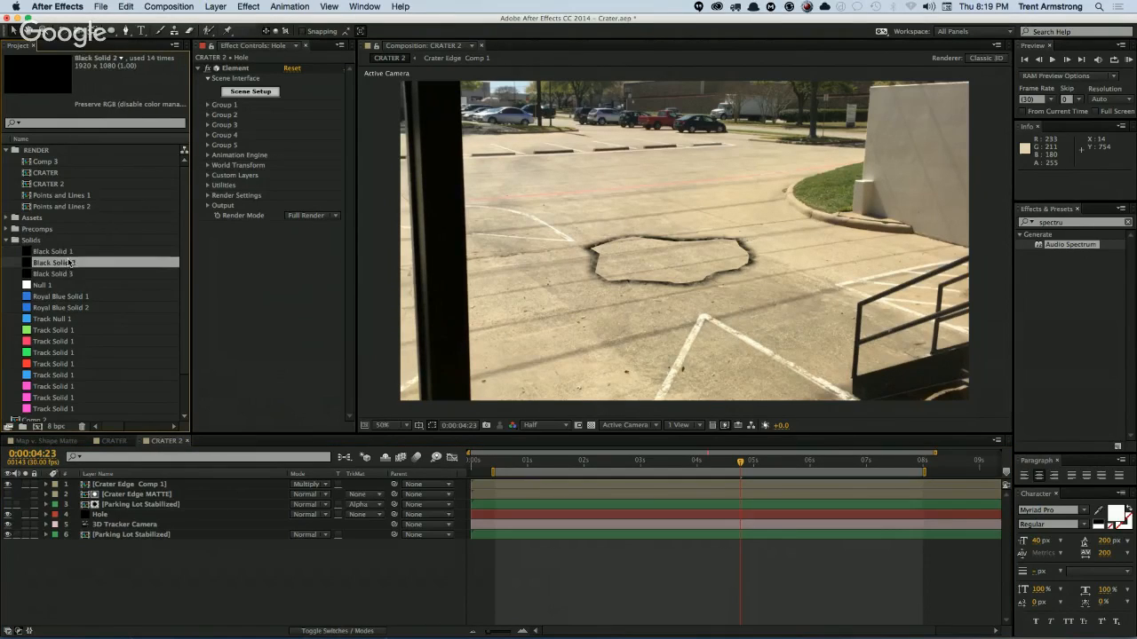
click(105, 514)
click(106, 515)
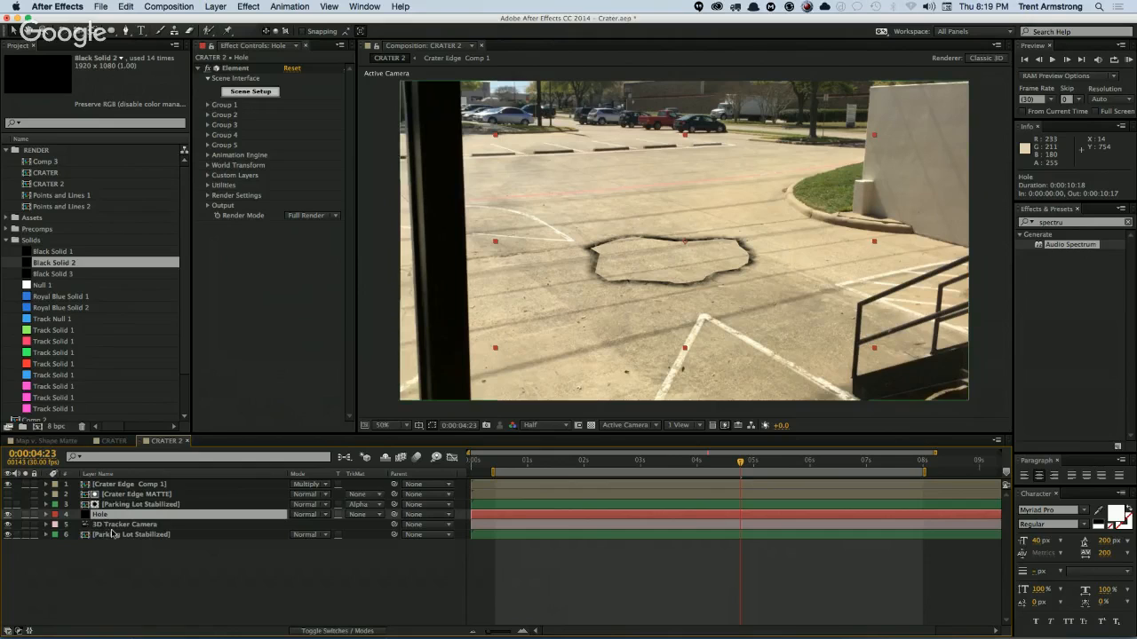
key(alt+super+f)
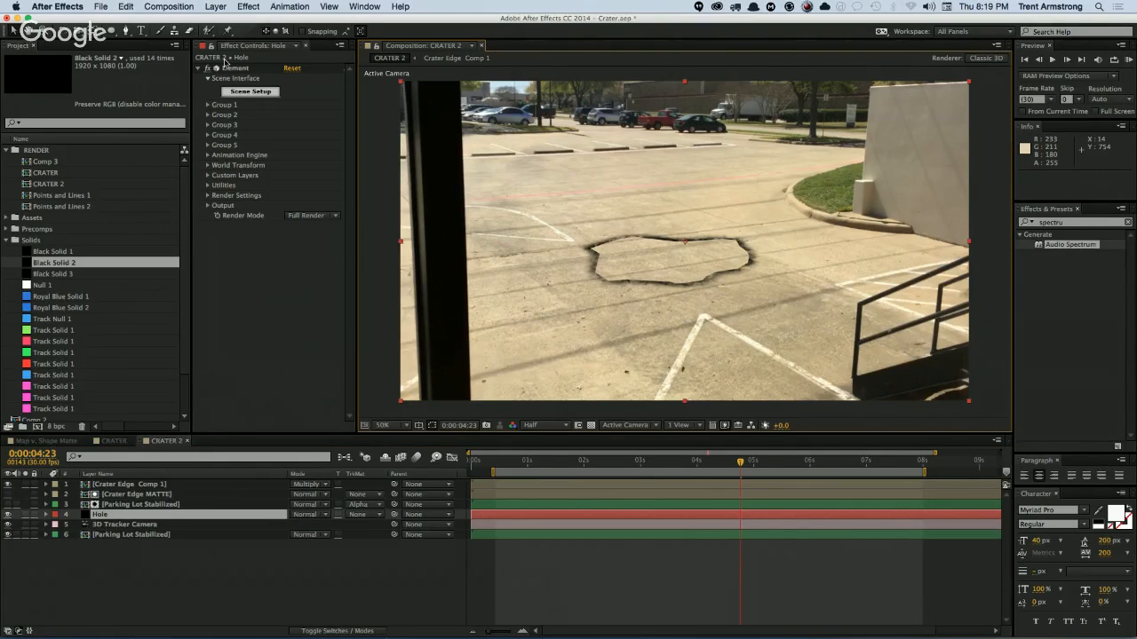
Step: Import Hole.obj from the March Meeting Assets folder into the Element scene, inspect the model from above and accept the scene
click(252, 93)
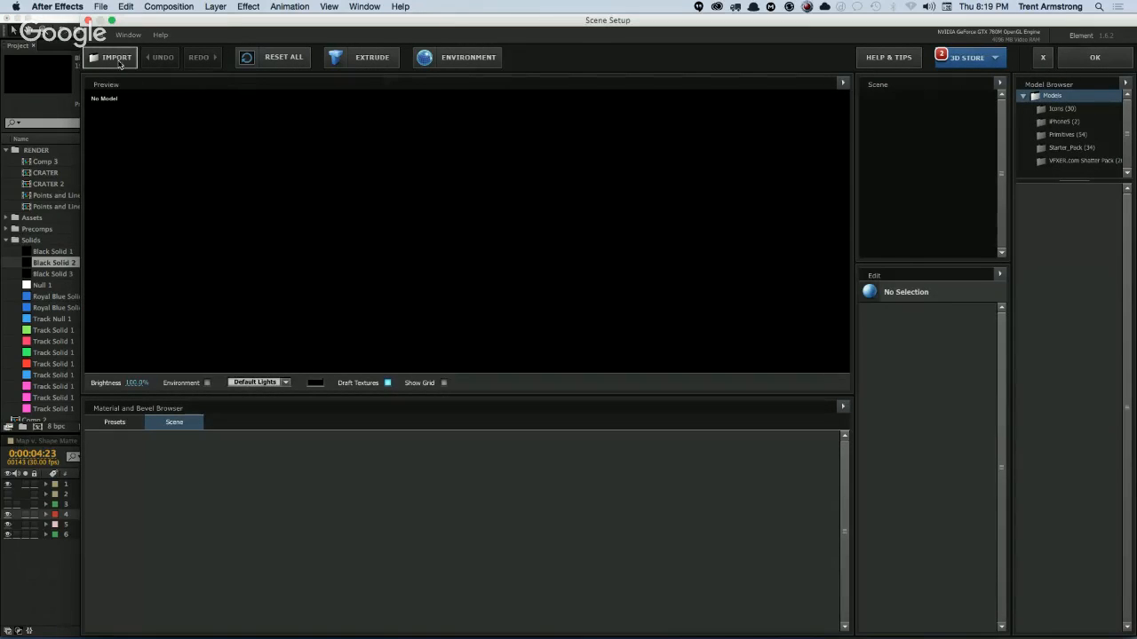
click(118, 59)
click(589, 41)
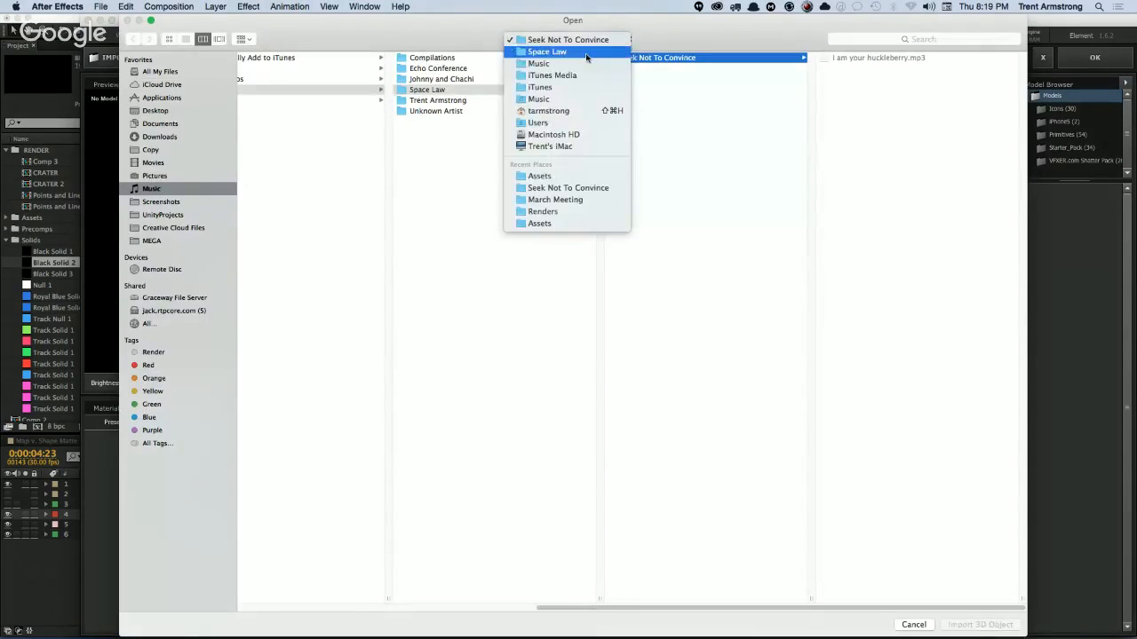
click(539, 223)
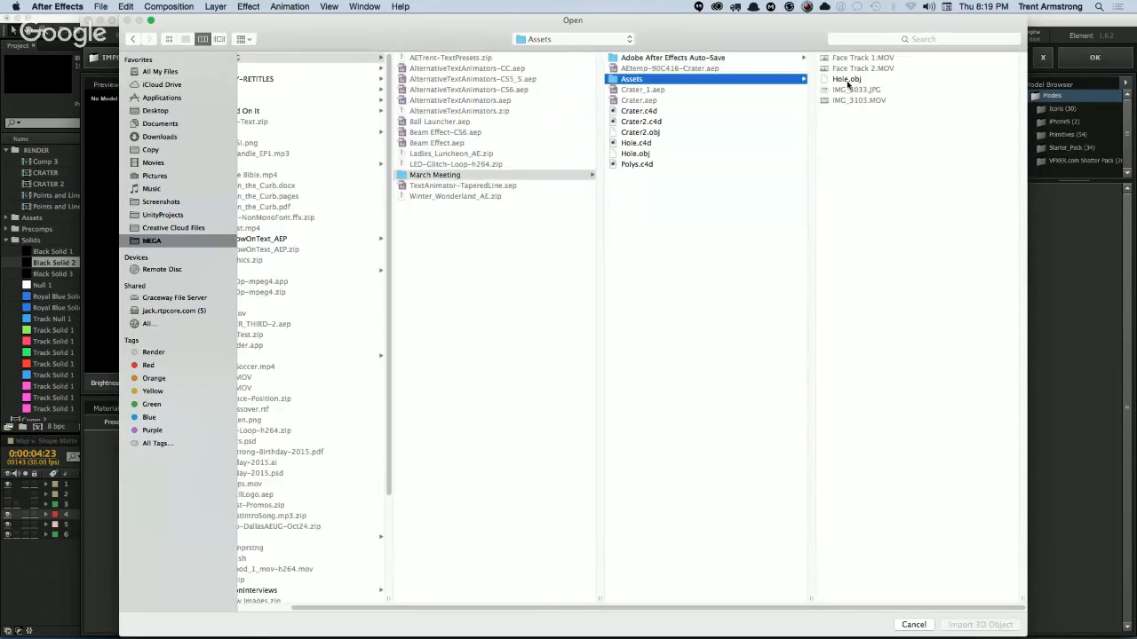
click(844, 79)
key(Return)
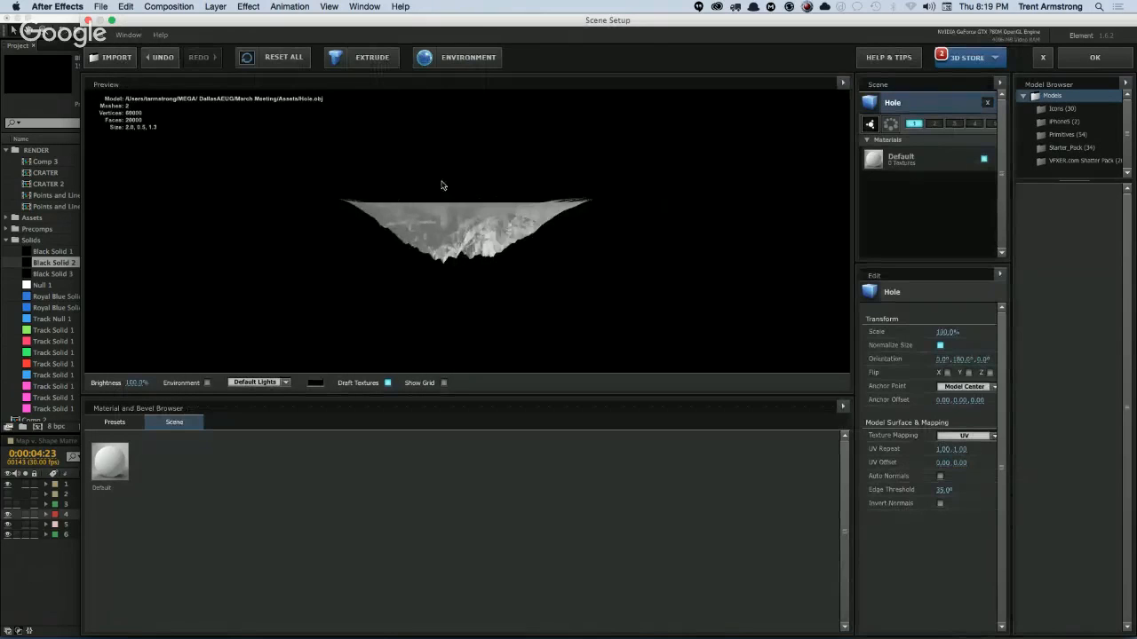
drag(464, 235, 447, 260)
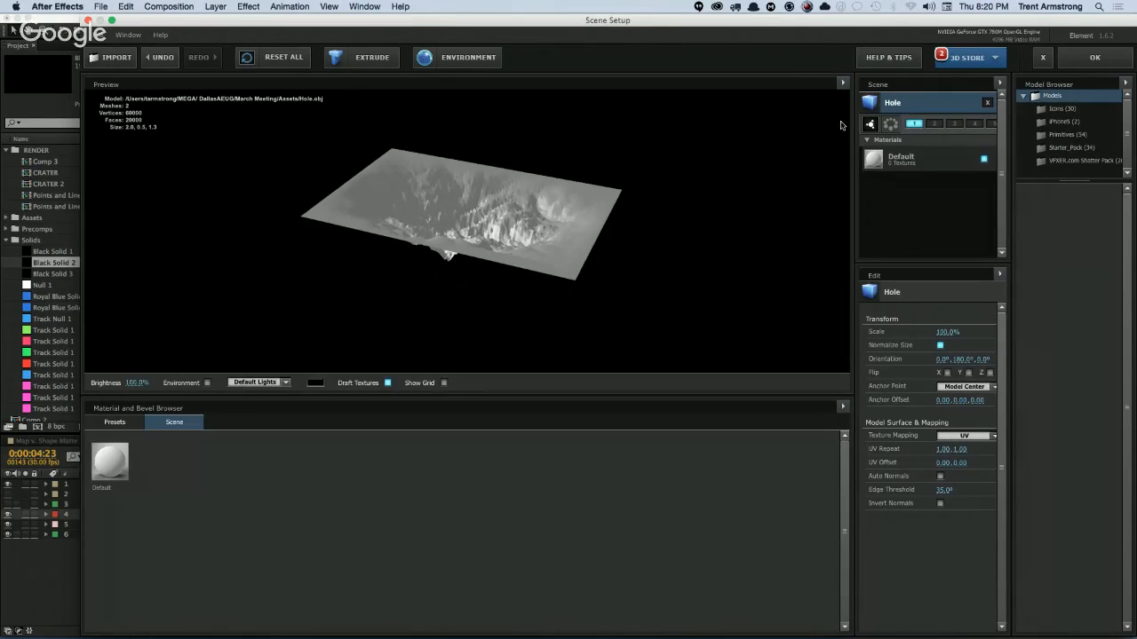
click(1063, 59)
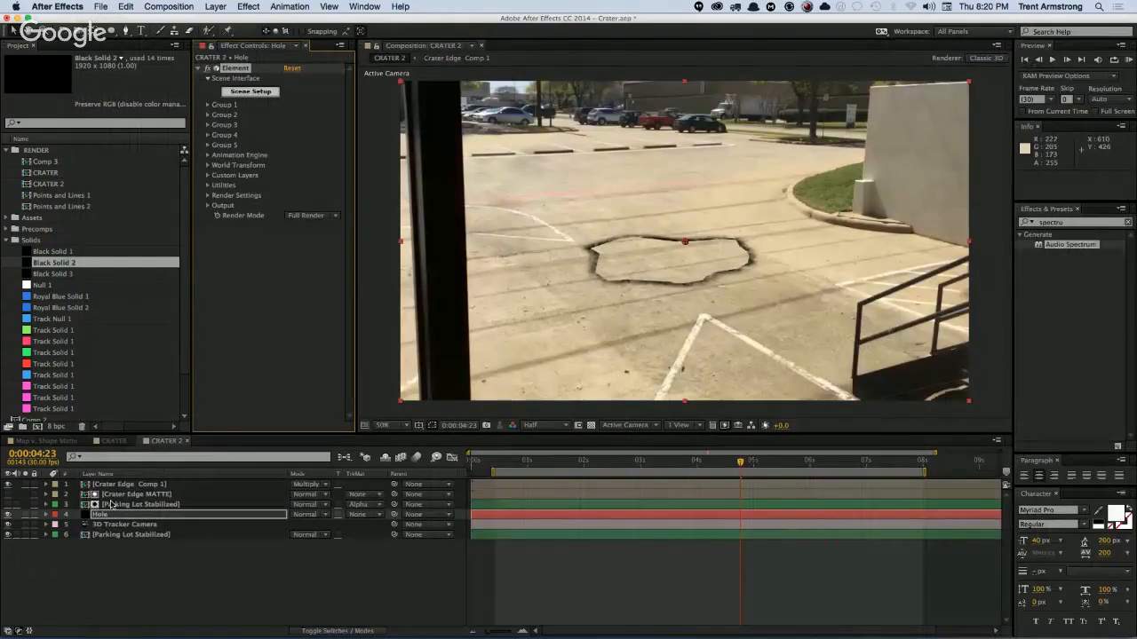
Step: Set the XY position of Element's Group 1 on the Hole layer to 12660, 3250, approximating the Crater Edge Comp 1 layer's position
click(208, 105)
click(218, 135)
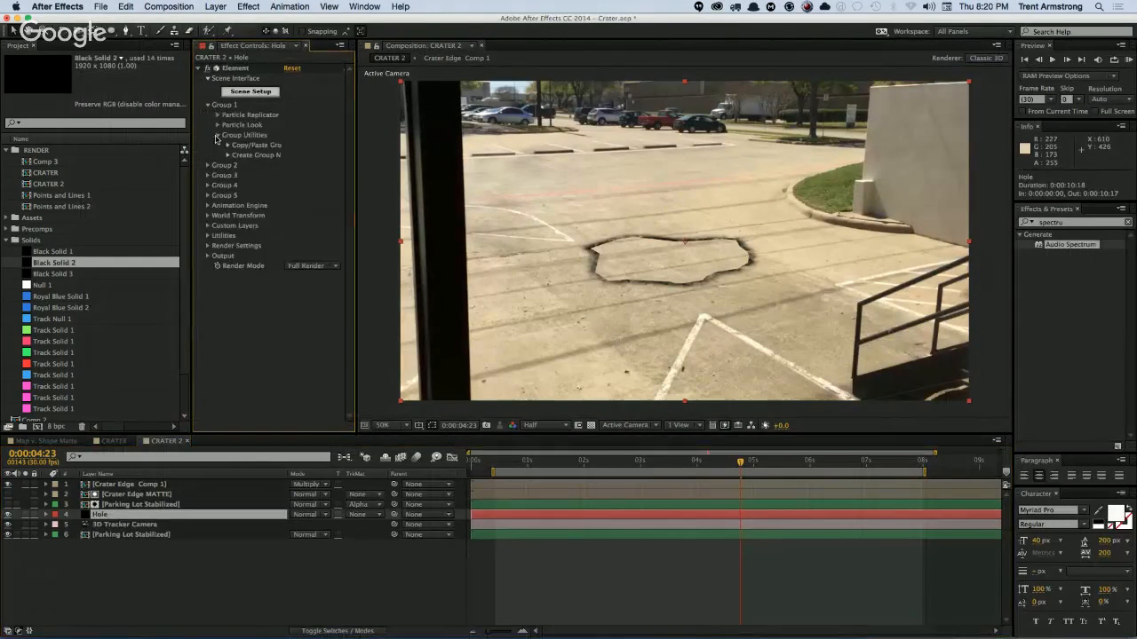
click(217, 114)
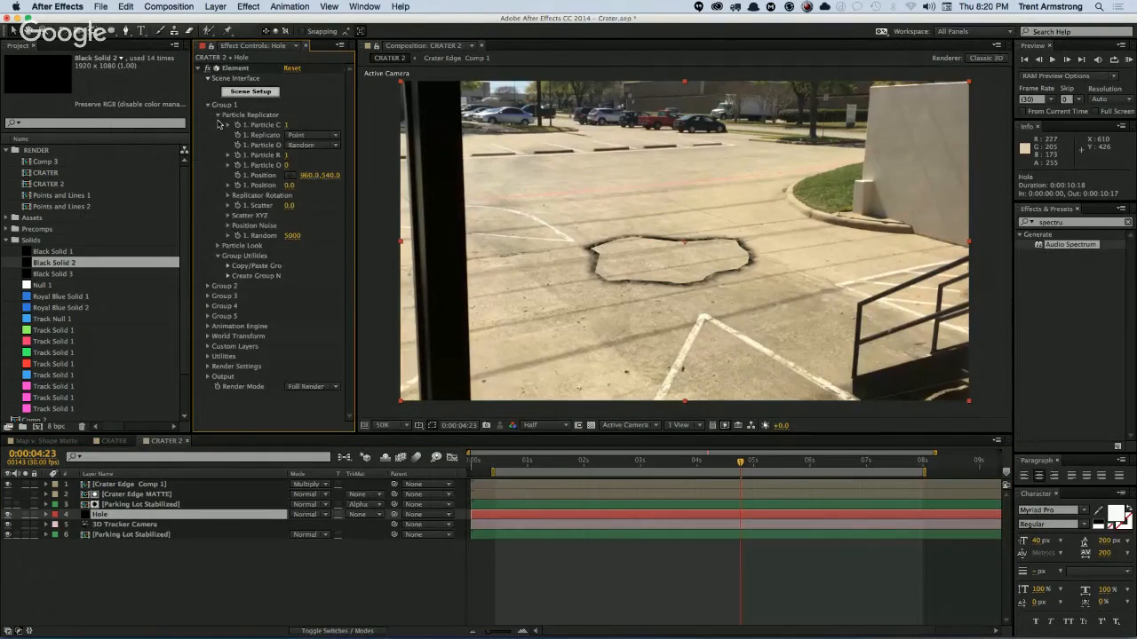
click(218, 246)
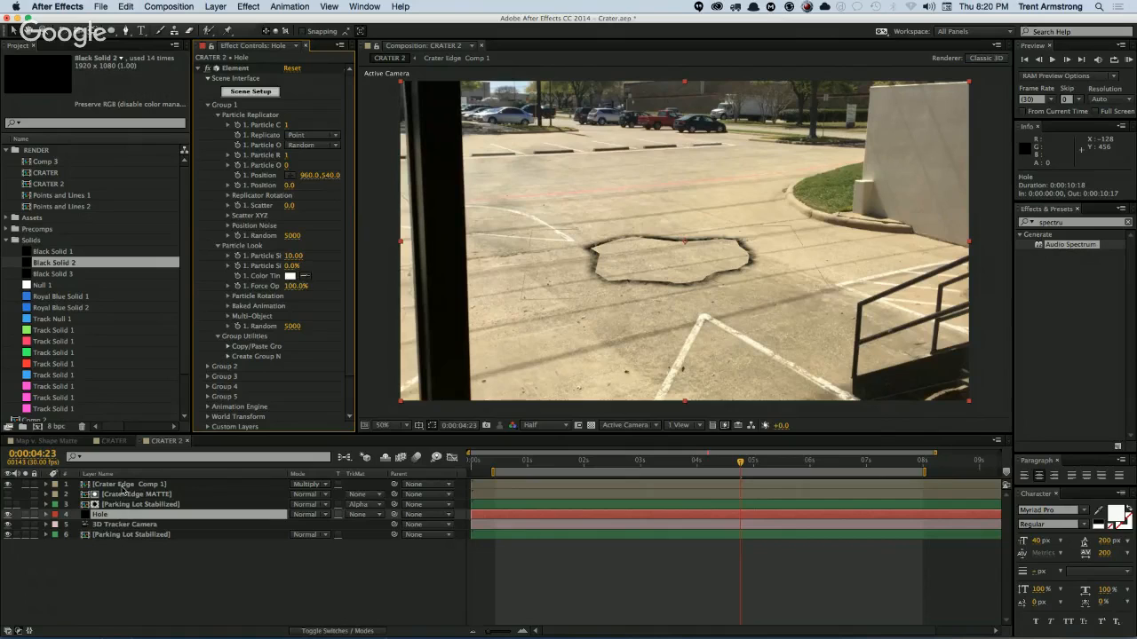
click(124, 485)
key(p)
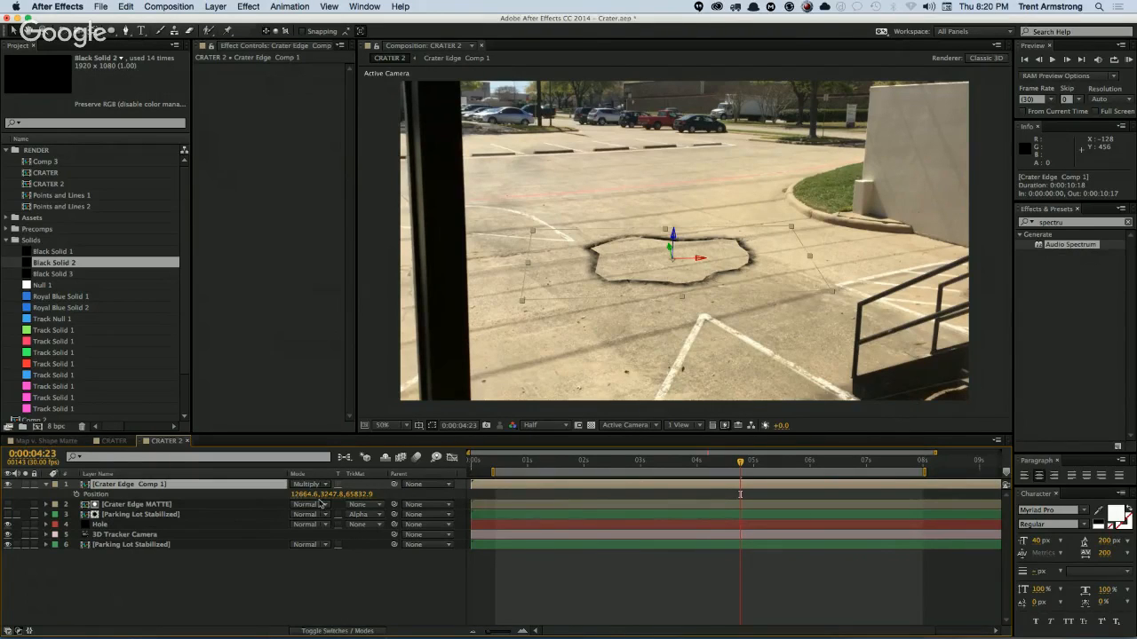
click(111, 524)
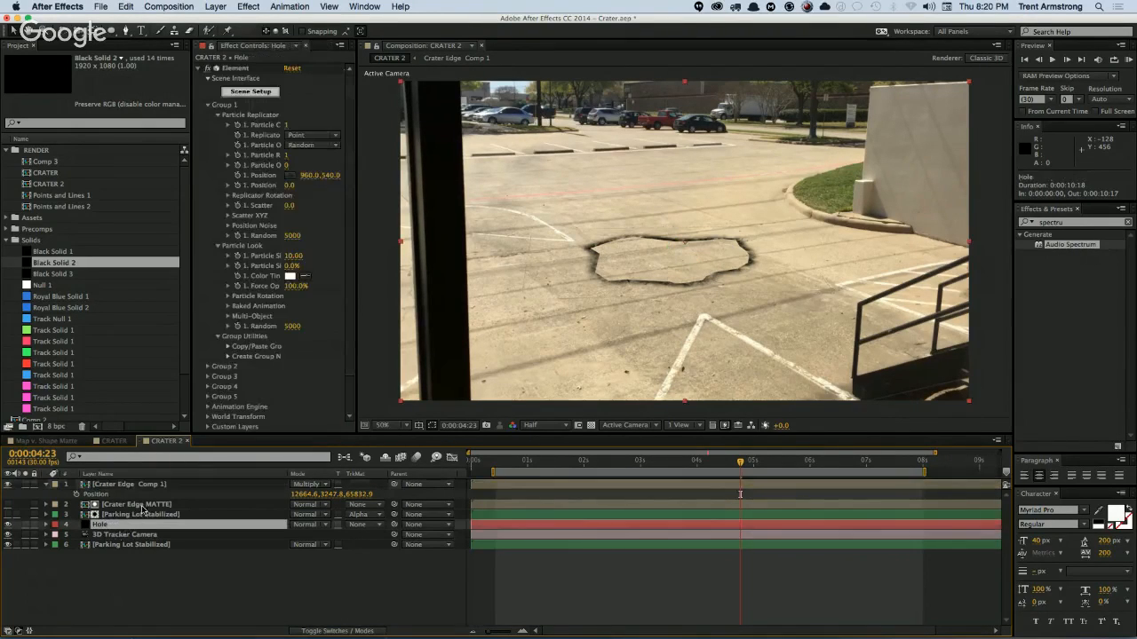
click(309, 175)
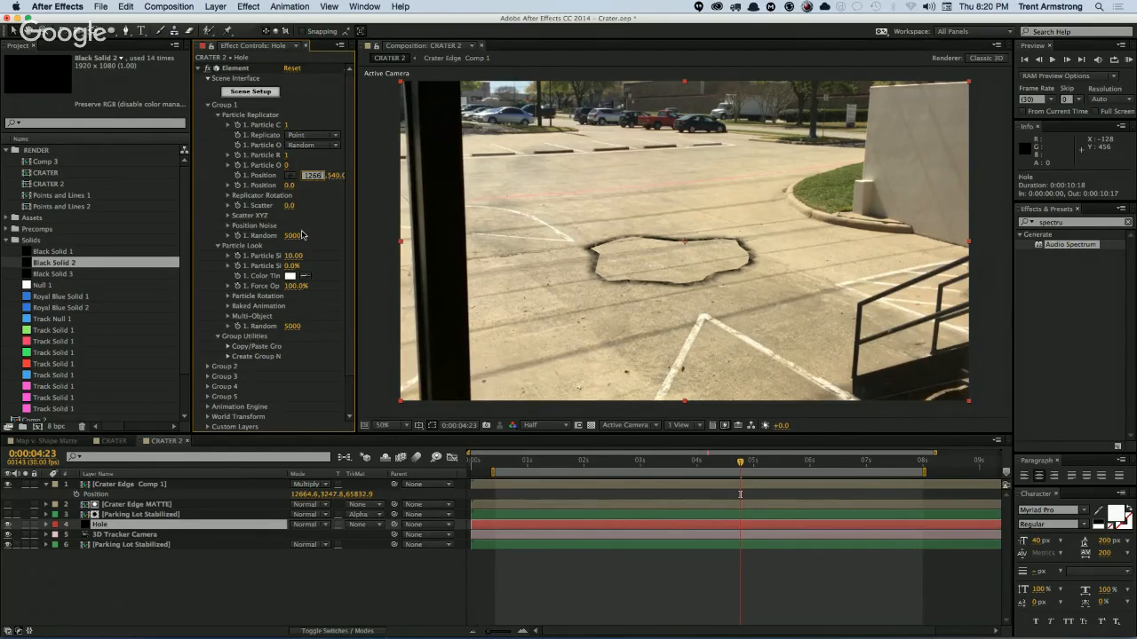
text(12660)
key(Return)
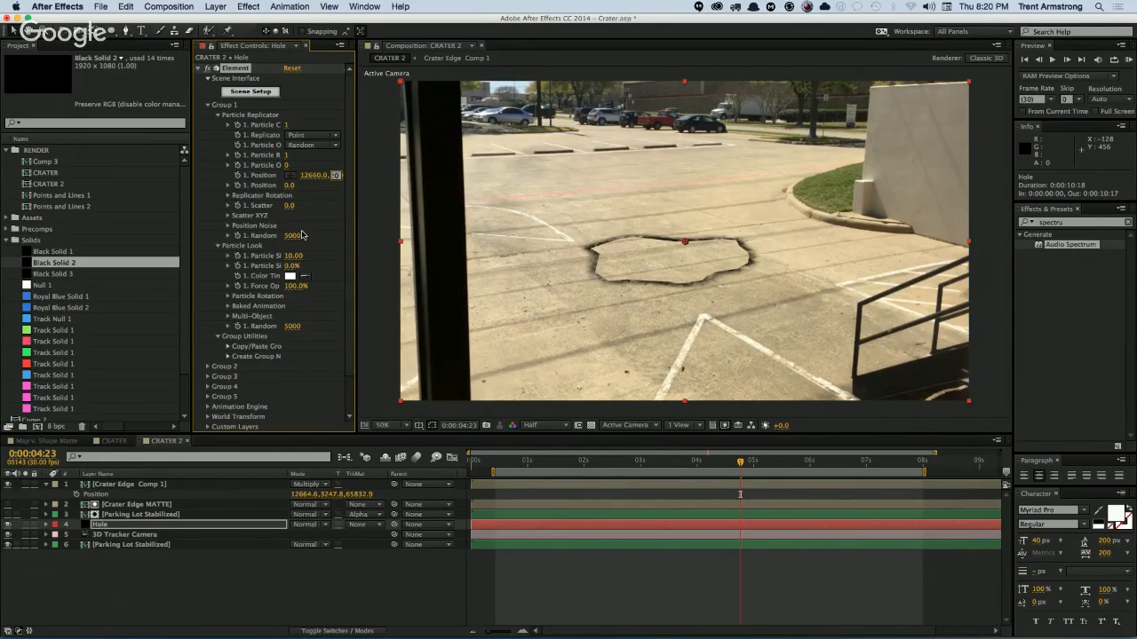
key(Return)
Step: Copy Crater Edge Comp 1's Z position of 65832.9 into Group 1's Z position and set its particle size to 40
click(360, 493)
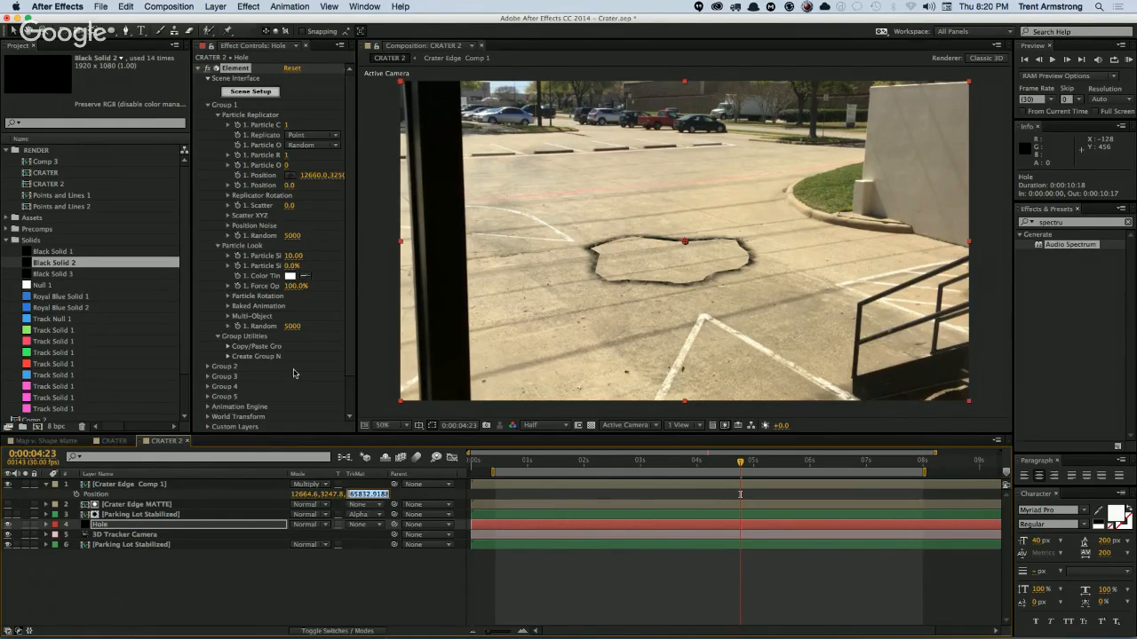
click(288, 185)
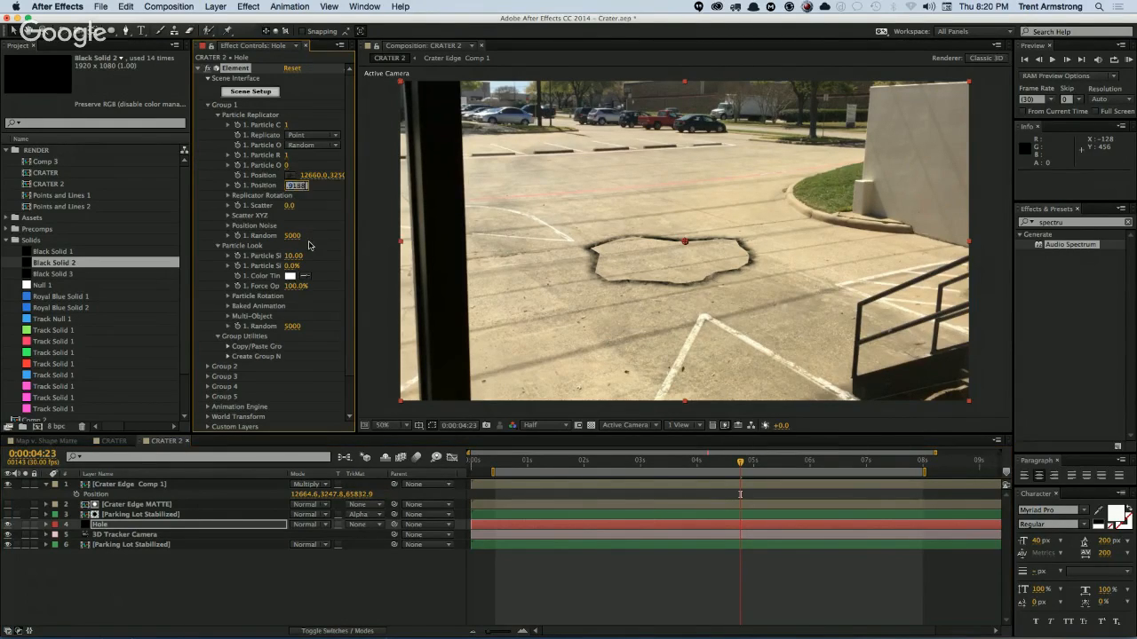
key(Return)
drag(292, 256, 322, 253)
click(294, 256)
text(40)
key(Return)
Step: Raise the far camera cut-off in Element's render settings to 86980
scroll(346, 277, down, 2)
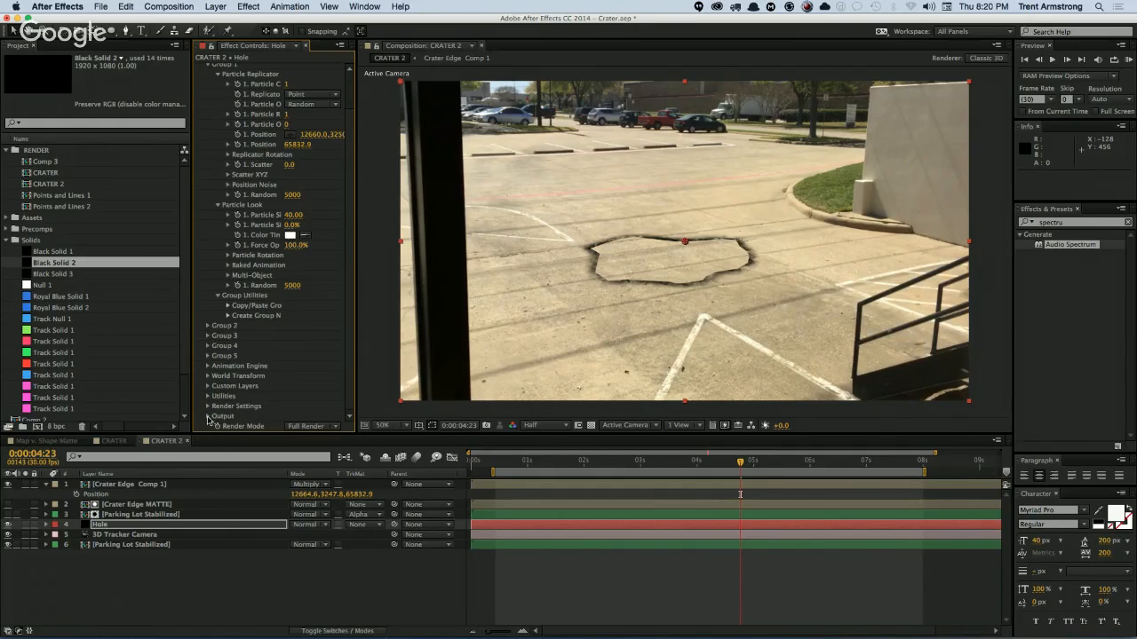
click(208, 416)
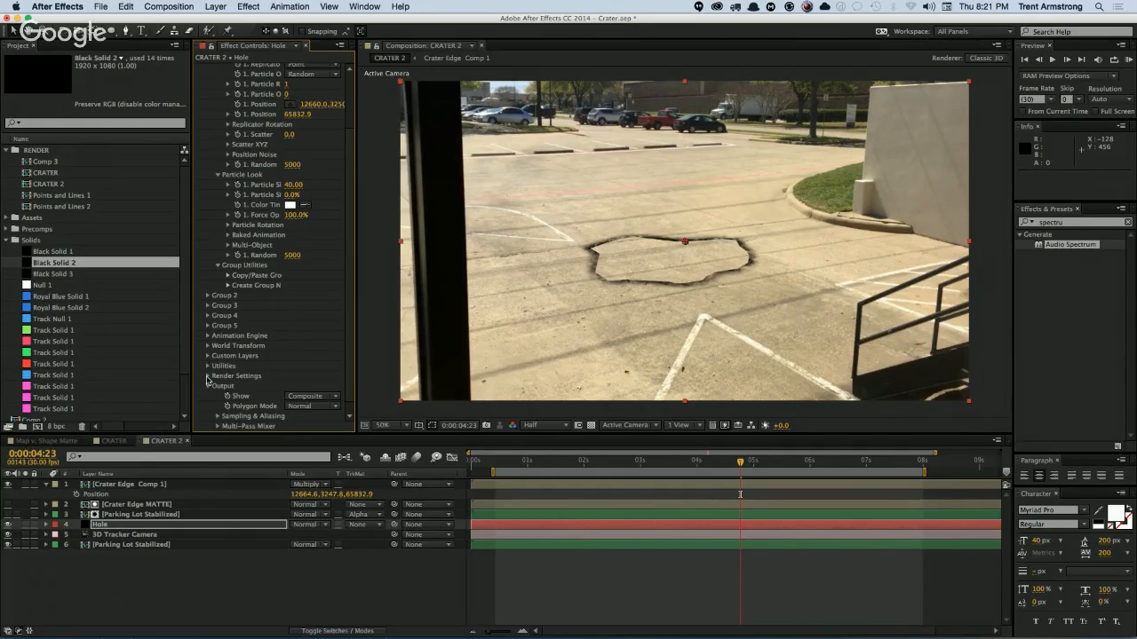
click(208, 378)
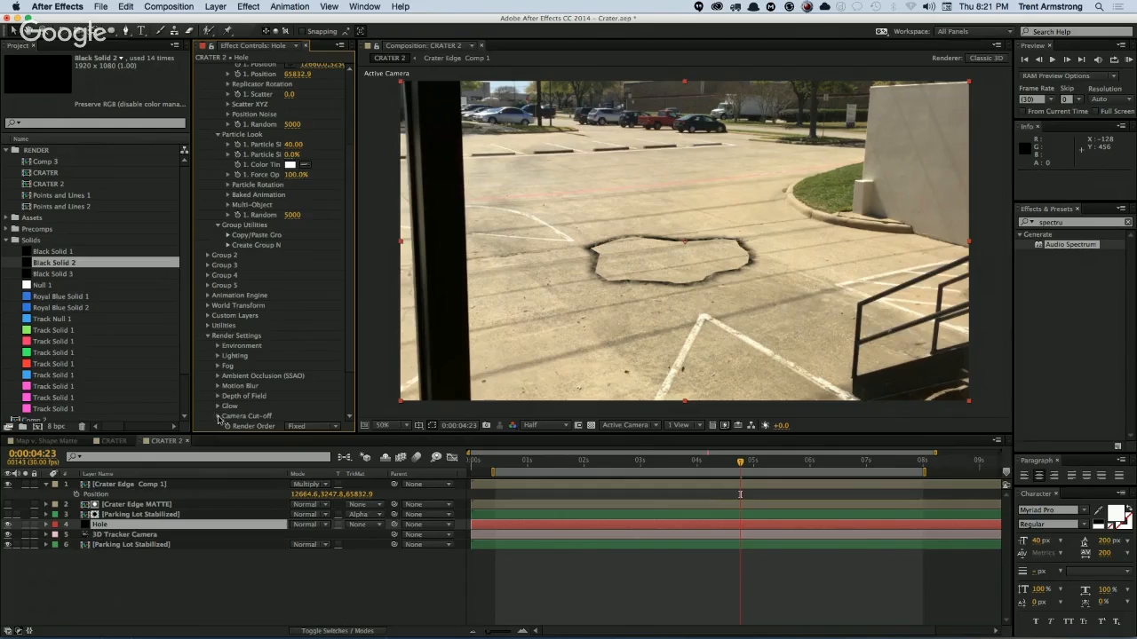
click(217, 419)
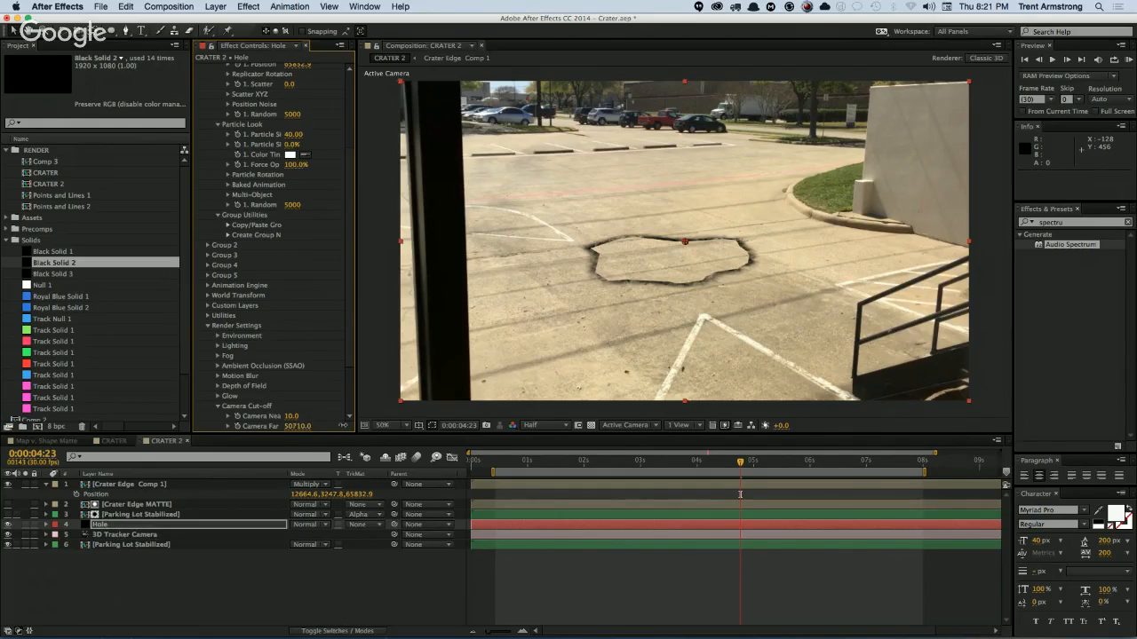
drag(342, 425, 551, 361)
drag(485, 378, 471, 388)
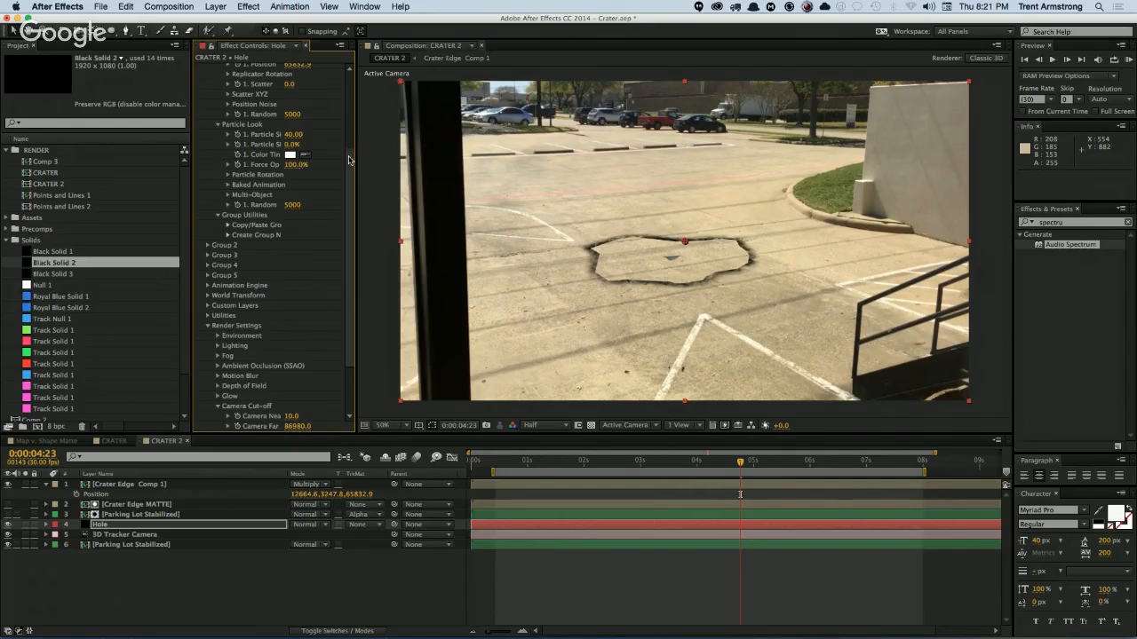
Step: Increase Group 1's particle size to about 549 so the hole model spans the crater opening
scroll(308, 163, up, 5)
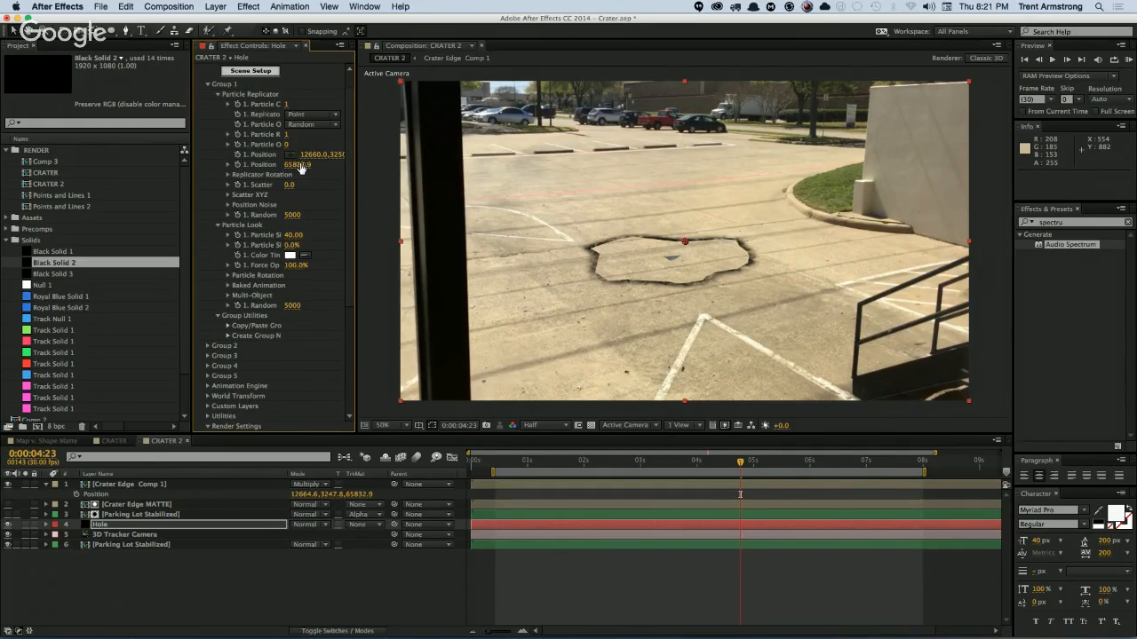
scroll(302, 222, down, 5)
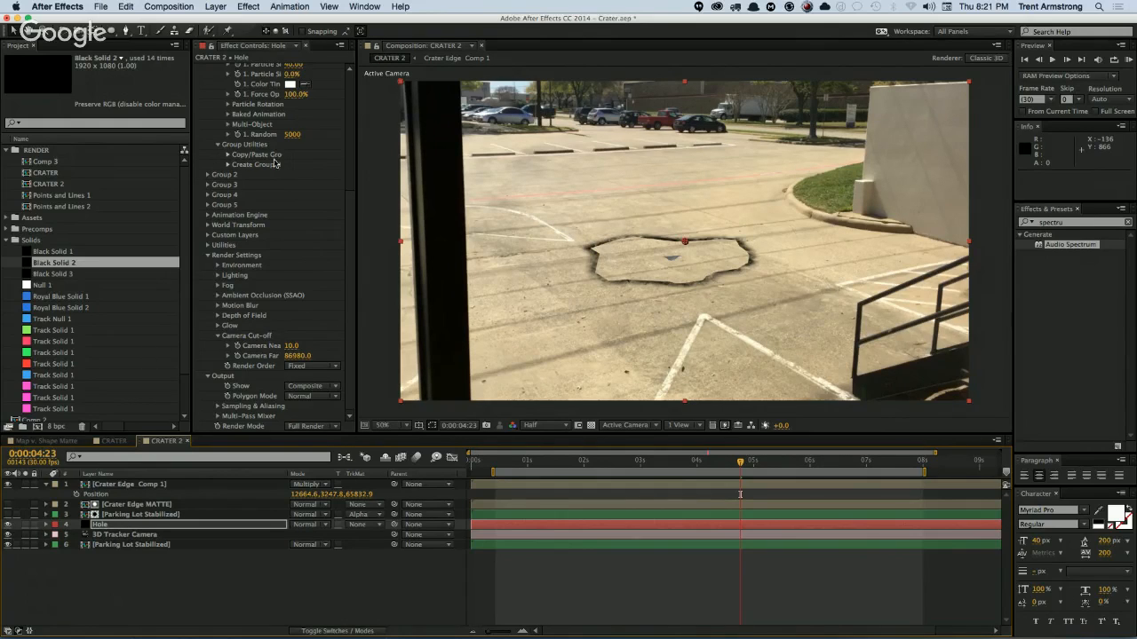
scroll(288, 160, up, 4)
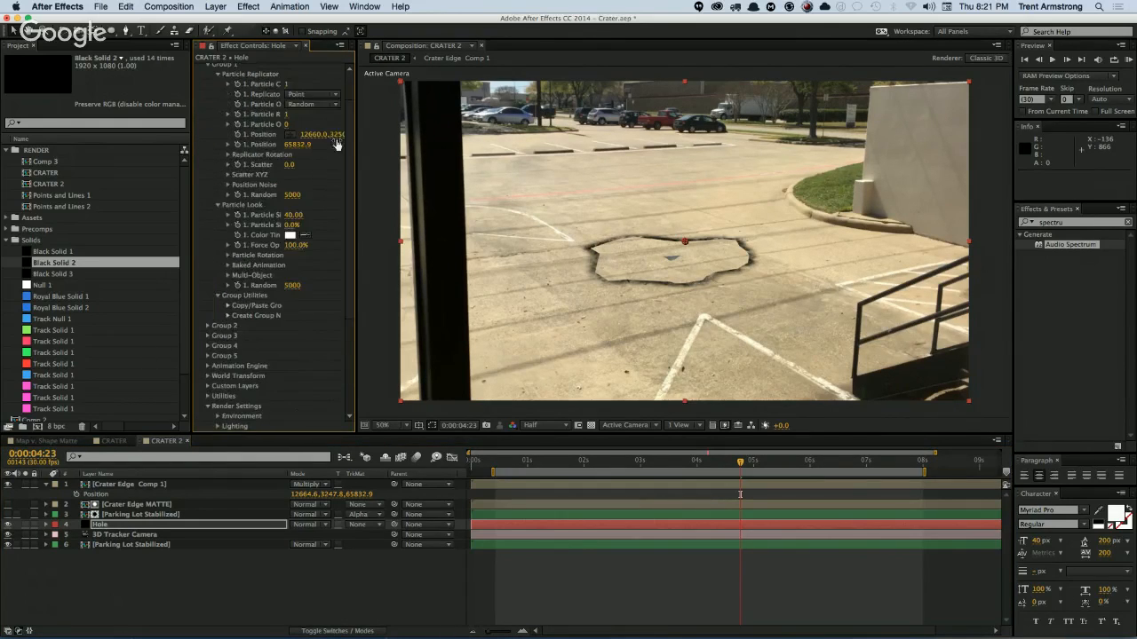
drag(293, 214, 448, 200)
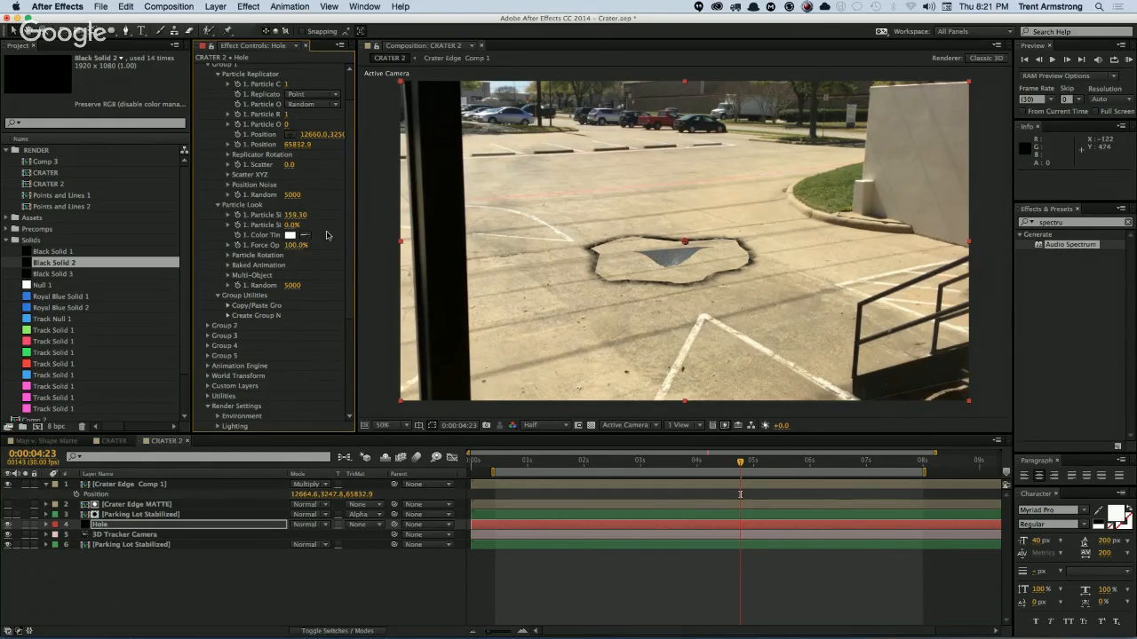
drag(293, 214, 376, 217)
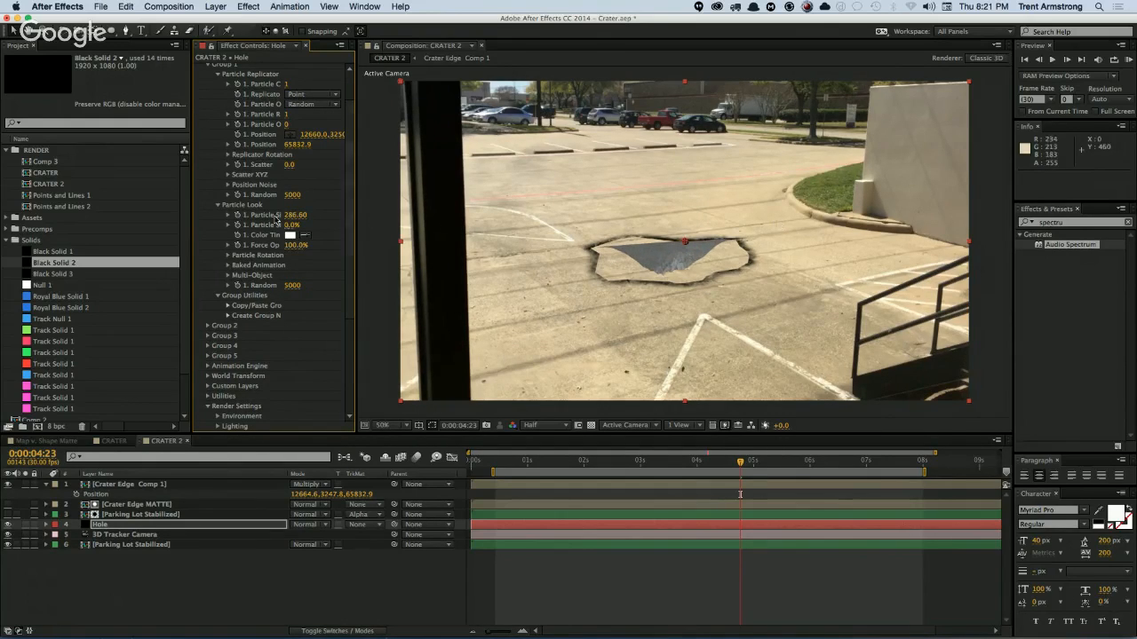
drag(294, 214, 388, 215)
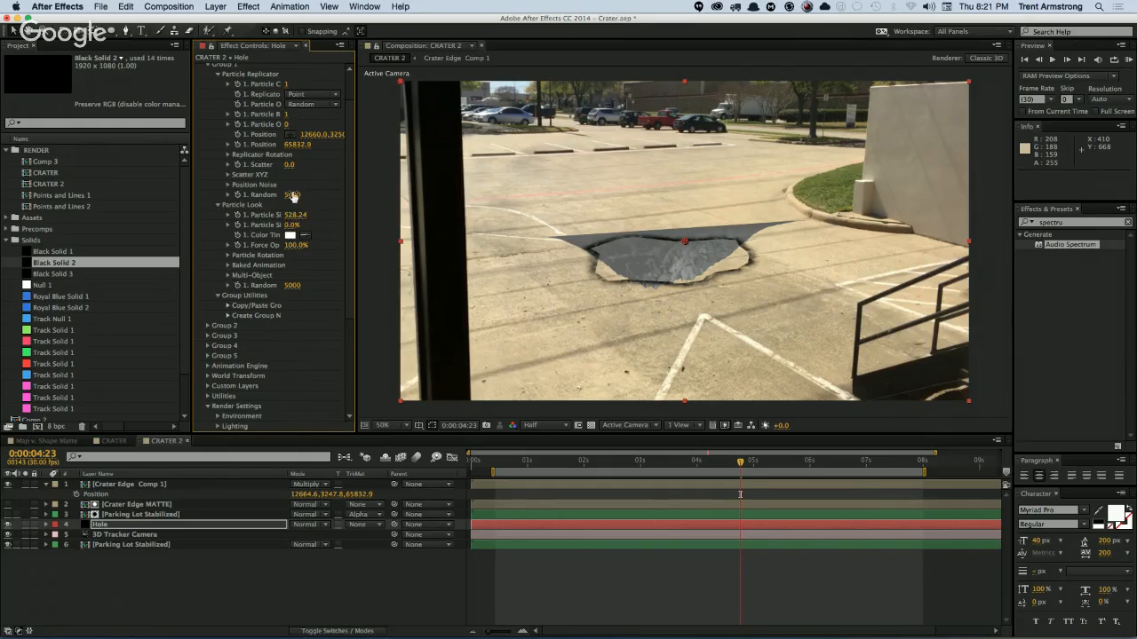
drag(290, 194, 324, 194)
key(super+z)
drag(293, 216, 410, 208)
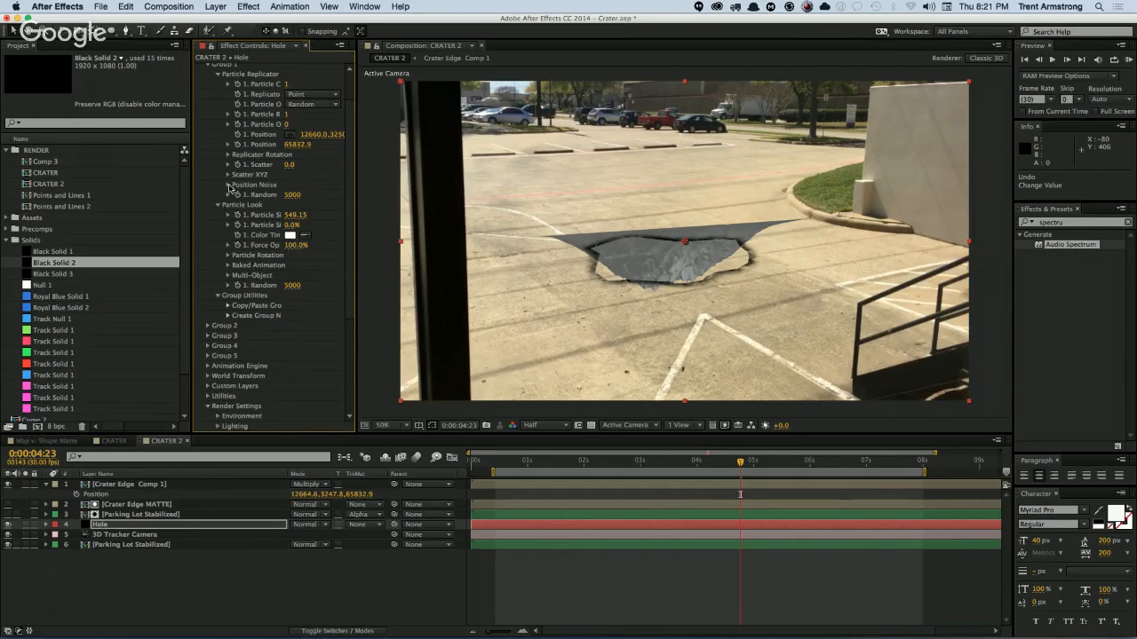
Step: Rotate the hole model 26° about X and shift Group 1's position to about 11330, 5520, 60582.9 under the crater edge
click(227, 256)
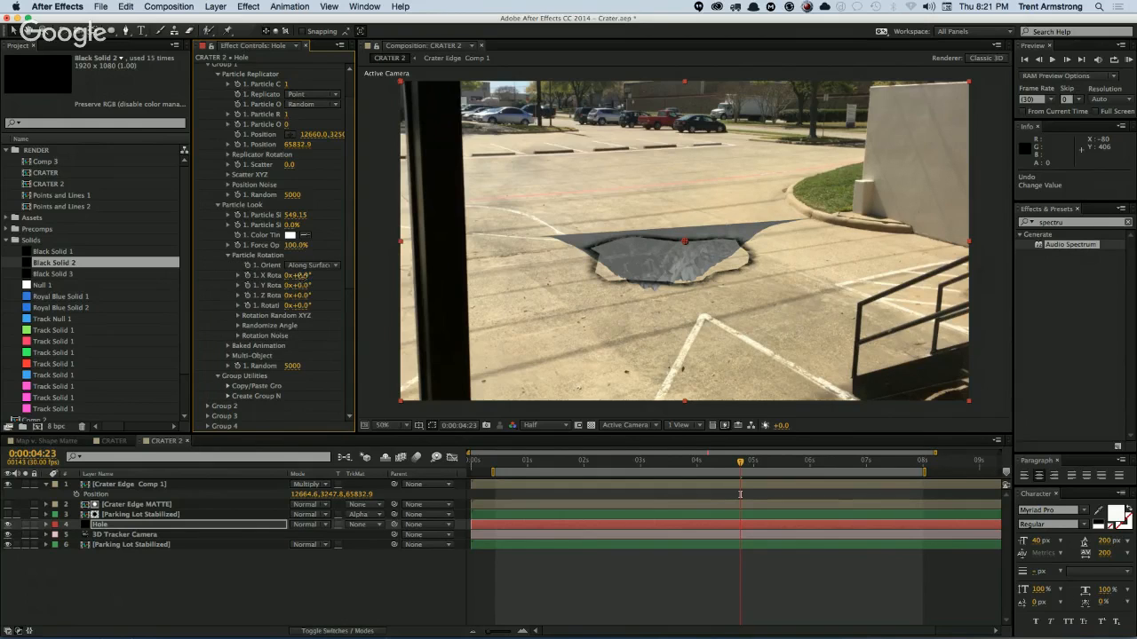
drag(302, 277, 316, 276)
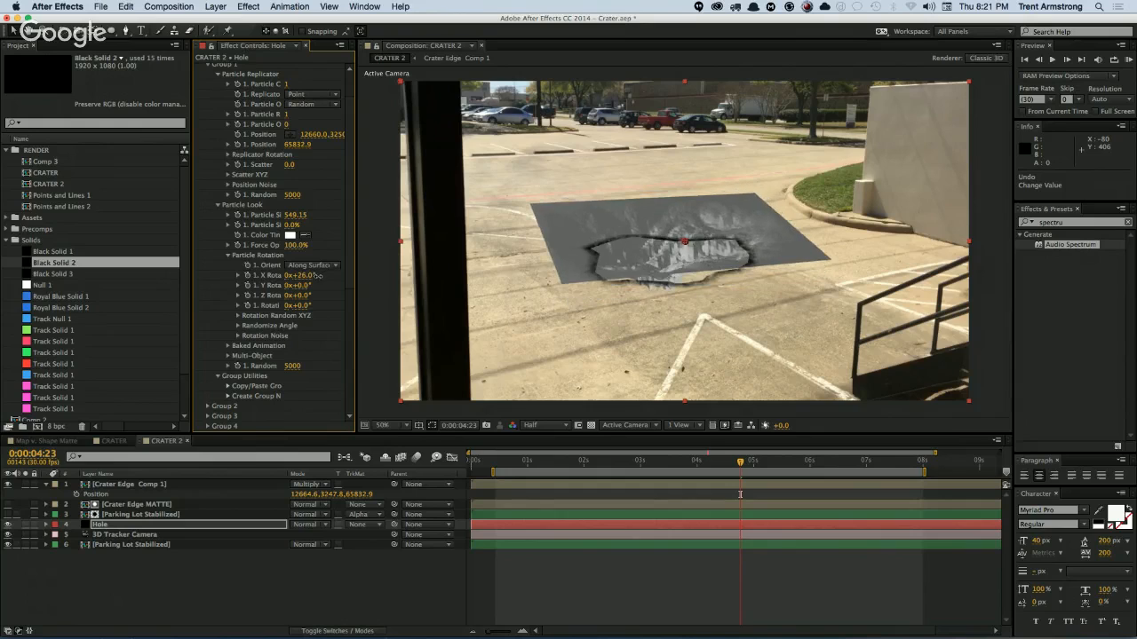
drag(310, 145, 375, 176)
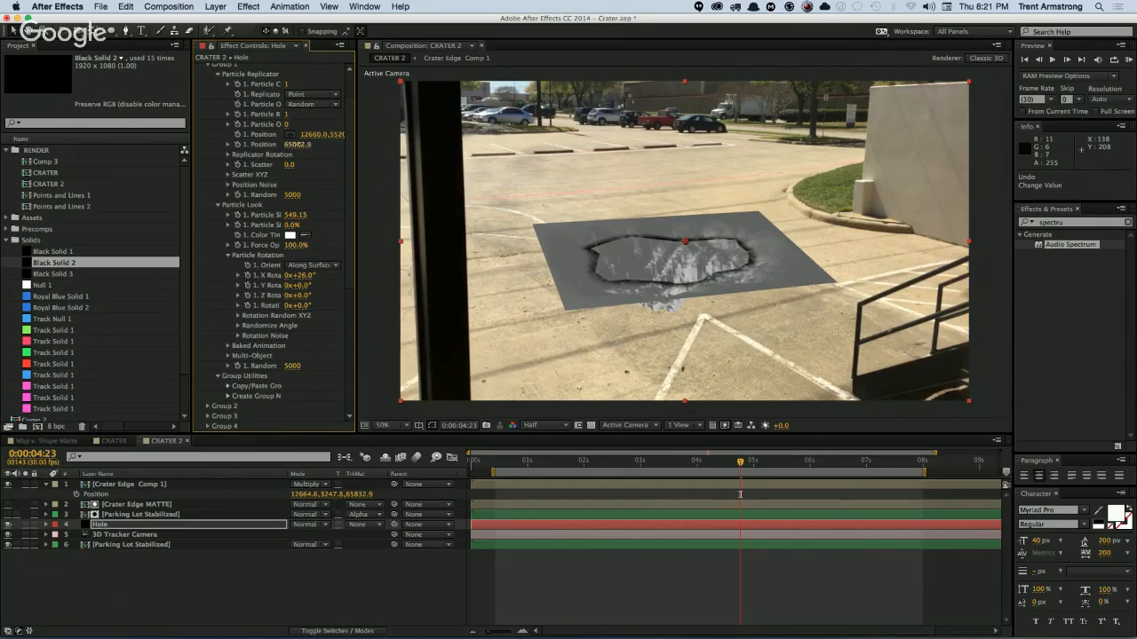
drag(299, 144, 171, 144)
drag(317, 136, 239, 139)
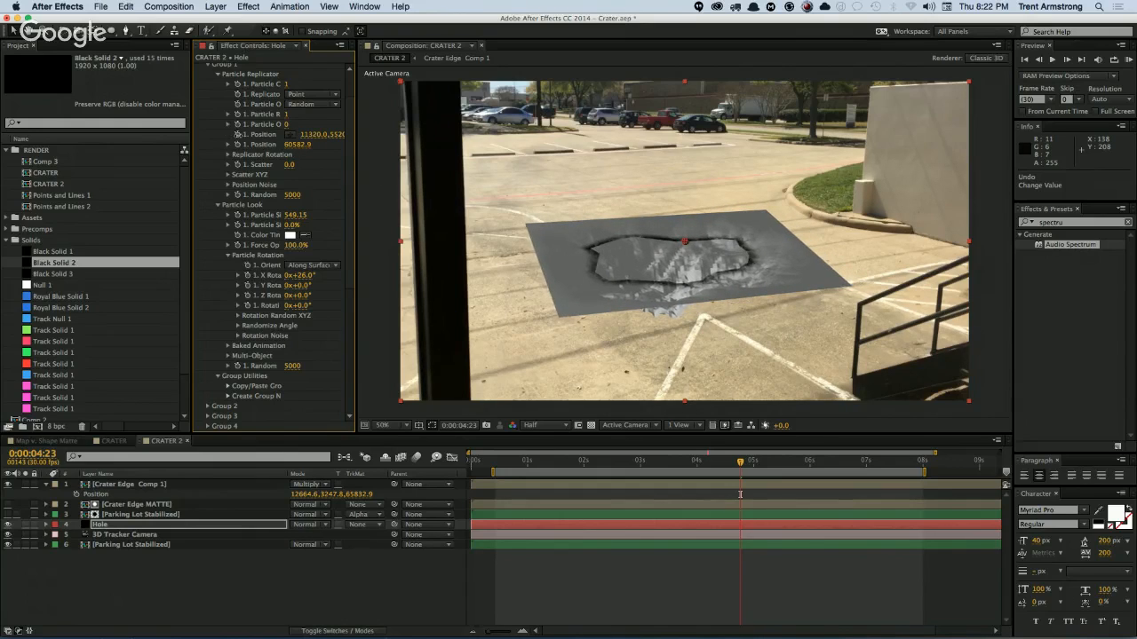
Step: Collapse Crater Edge Comp 1's properties and turn on visibility of the matted Parking Lot Stabilized layer above Hole
click(46, 484)
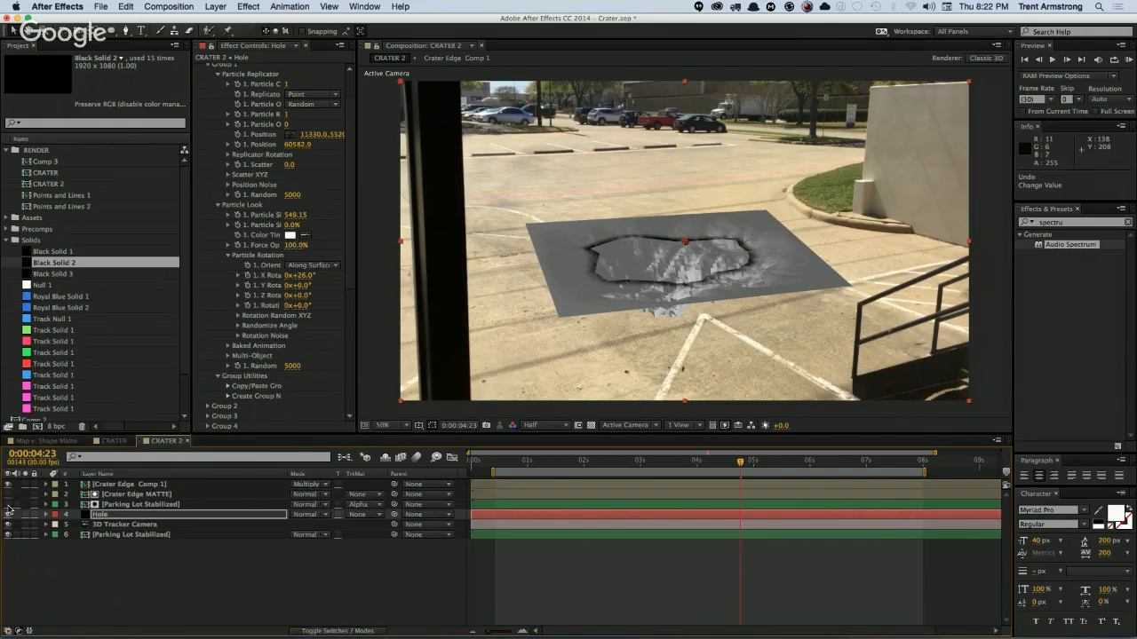
click(9, 513)
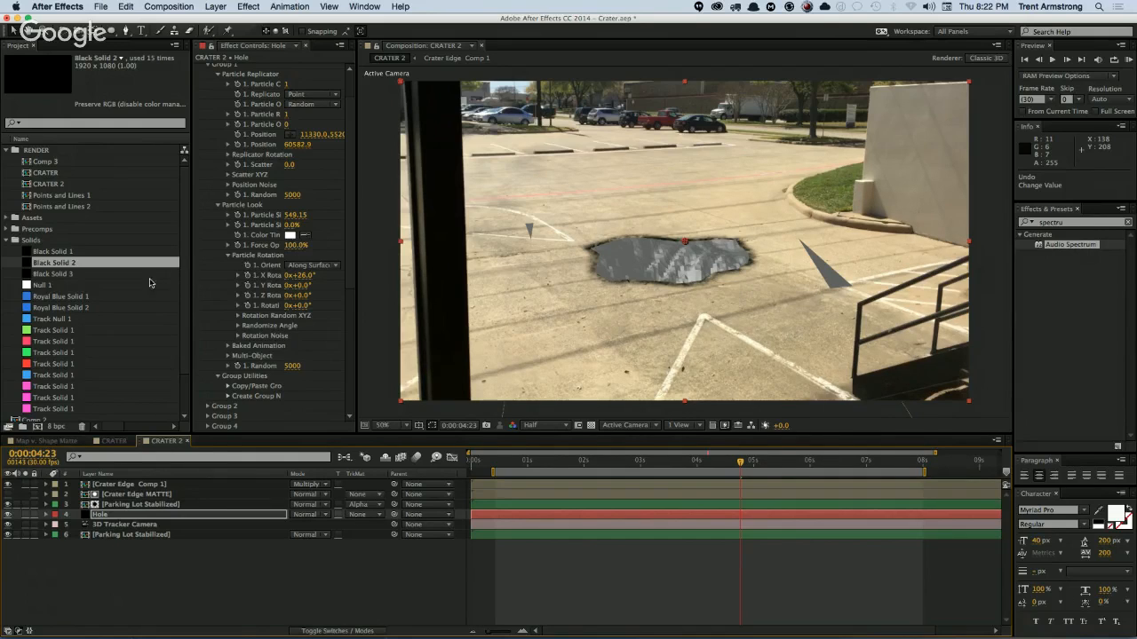
click(112, 525)
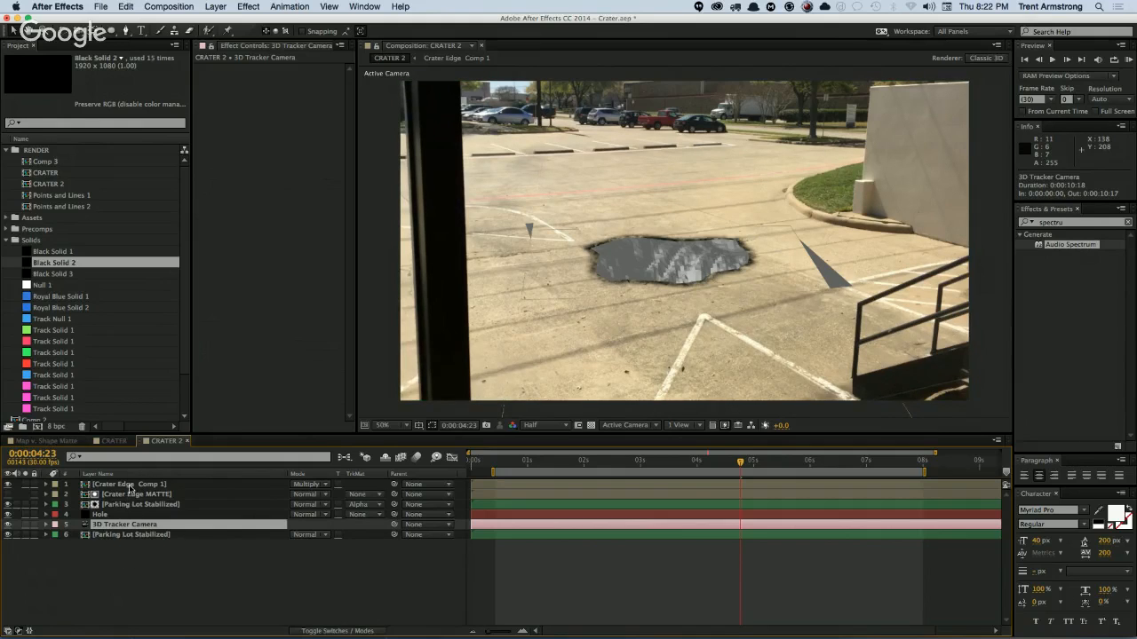
click(102, 515)
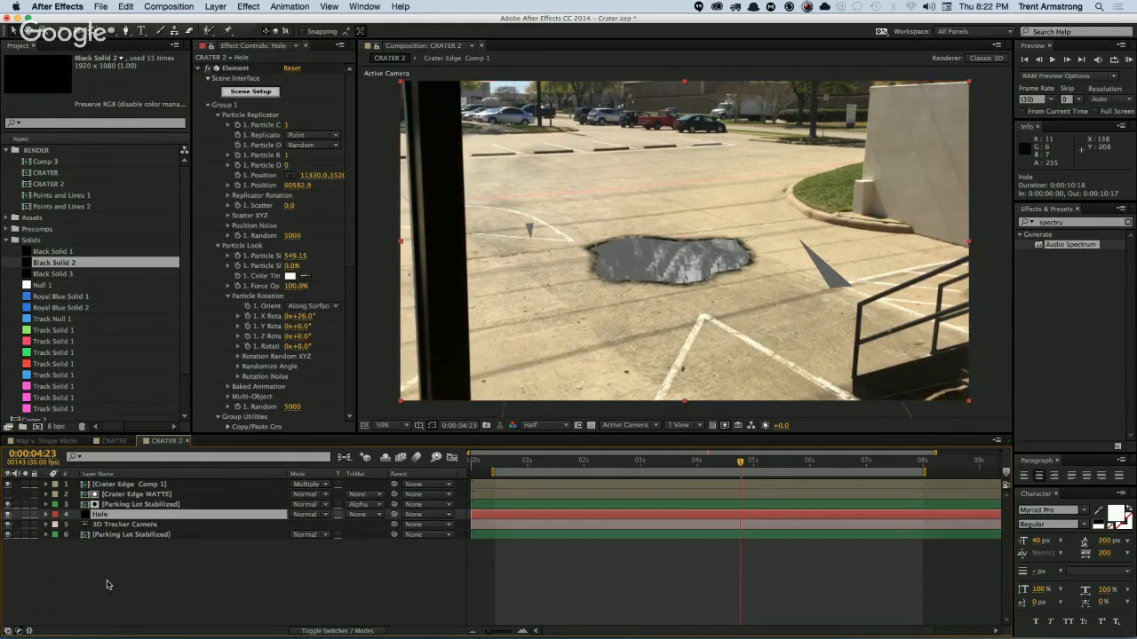
Step: Reveal Crater Edge Comp 1's orientation and try matching values on the Hole's particle rotation: X 296°, Y 3.1°, Z 12.6°
click(132, 485)
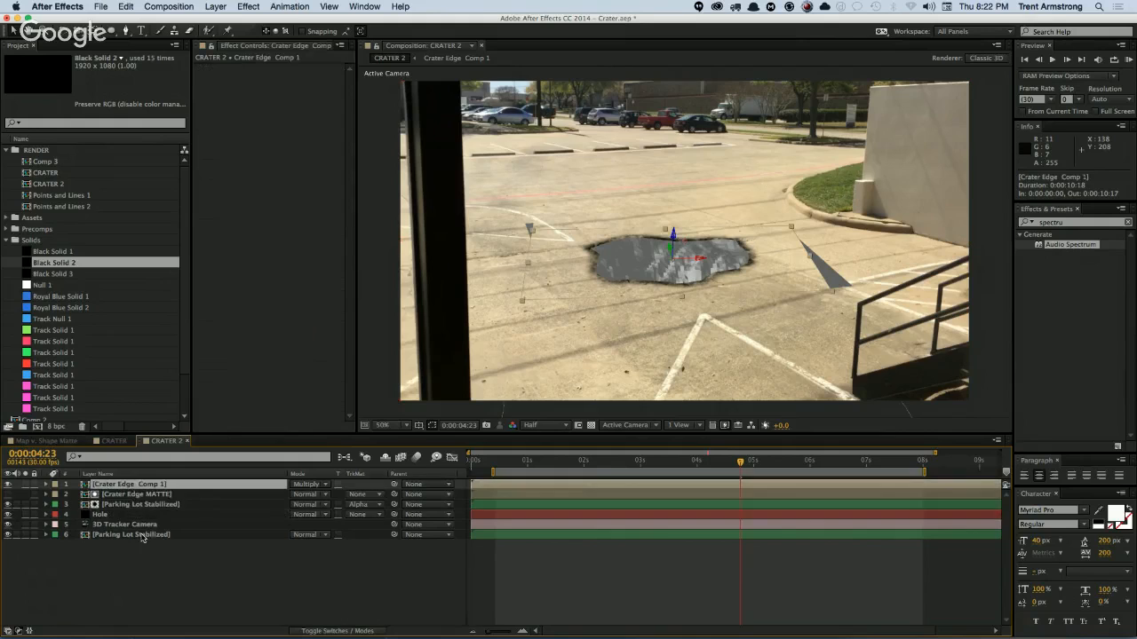
key(r)
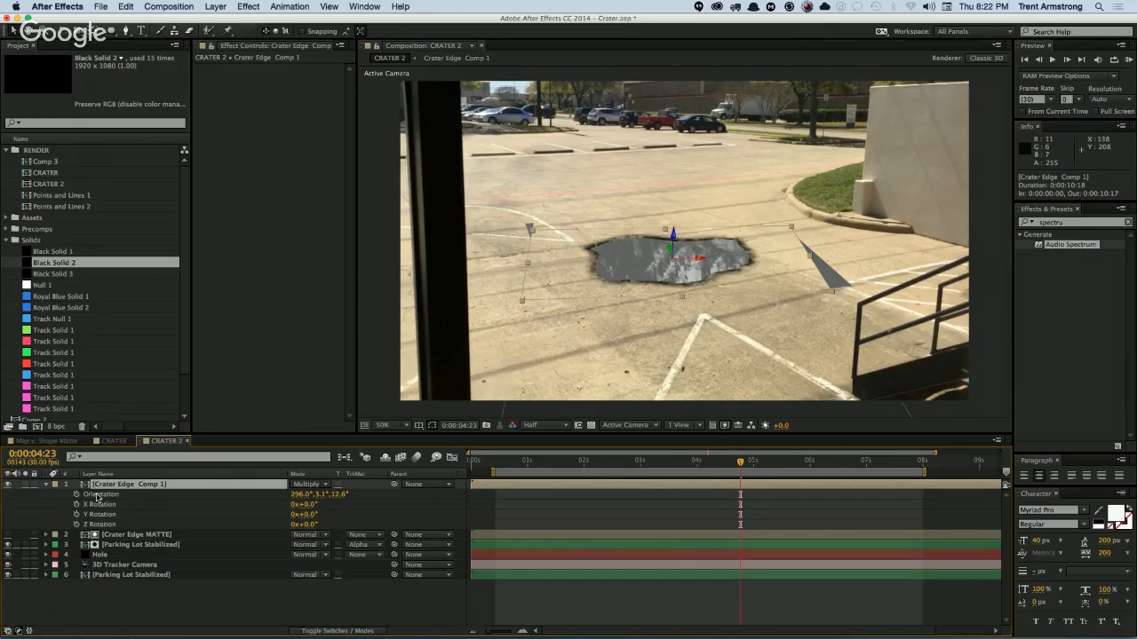
click(100, 554)
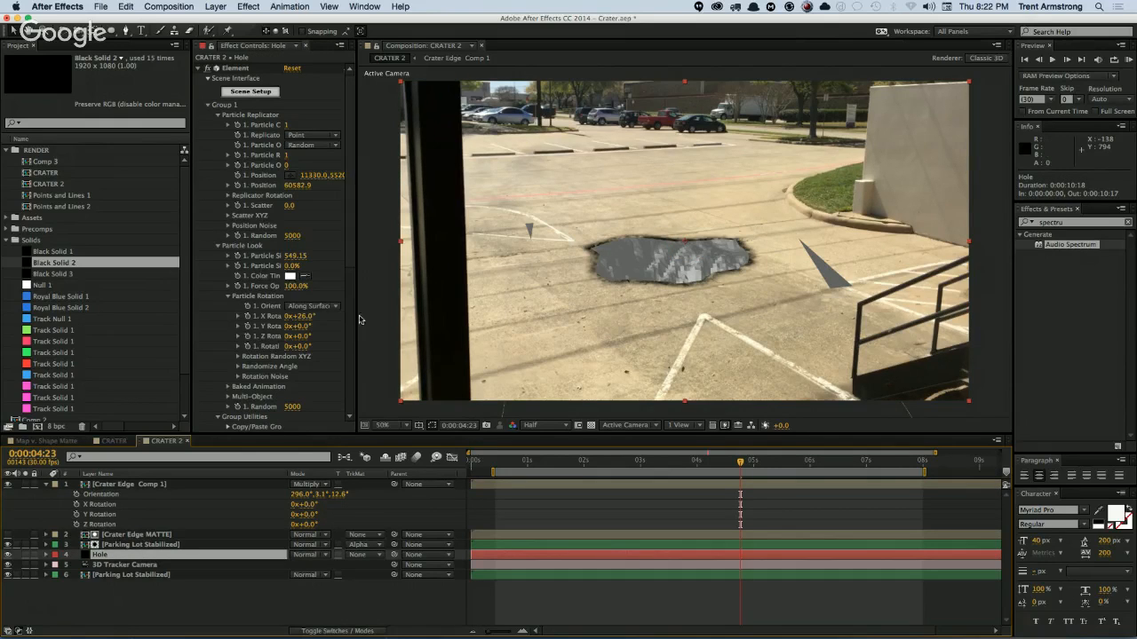
click(302, 316)
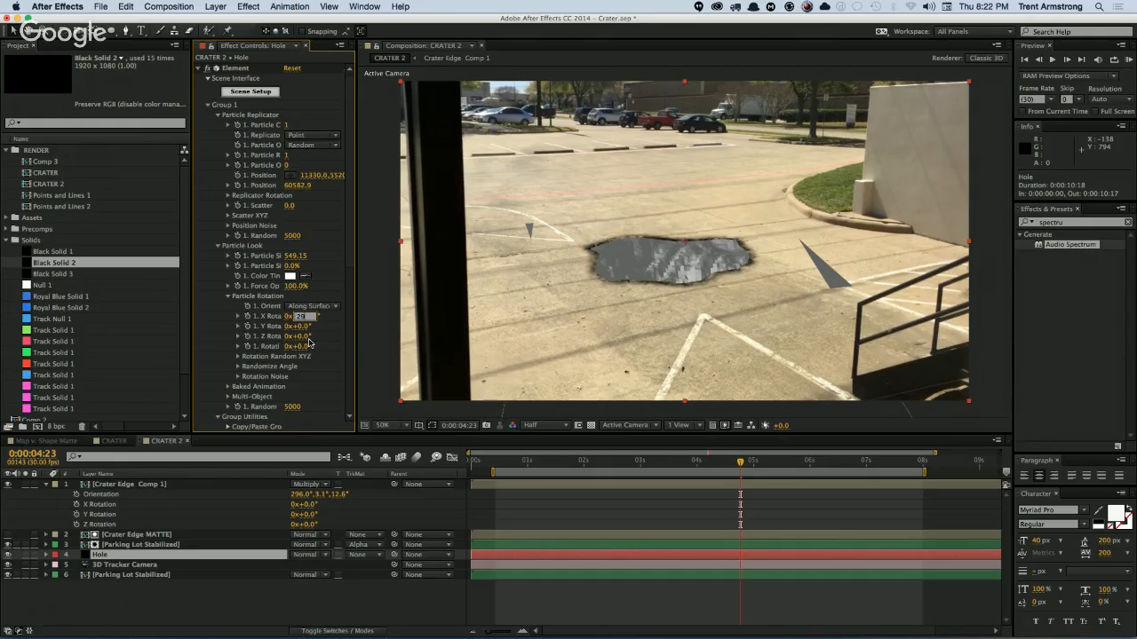
key(Tab)
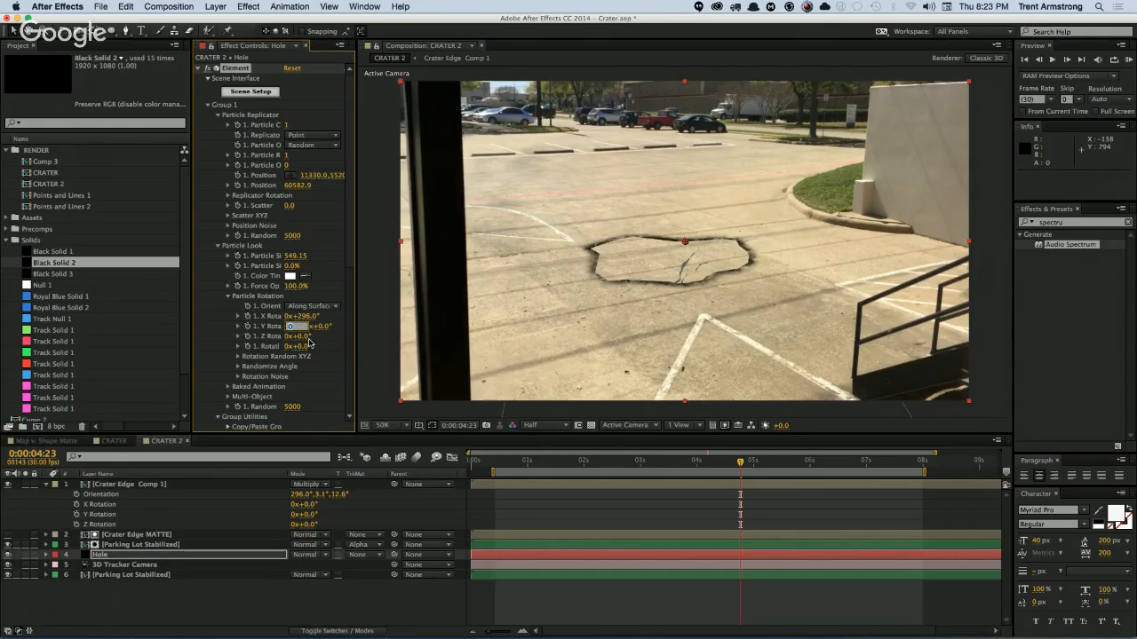
key(Tab)
key(Tab)
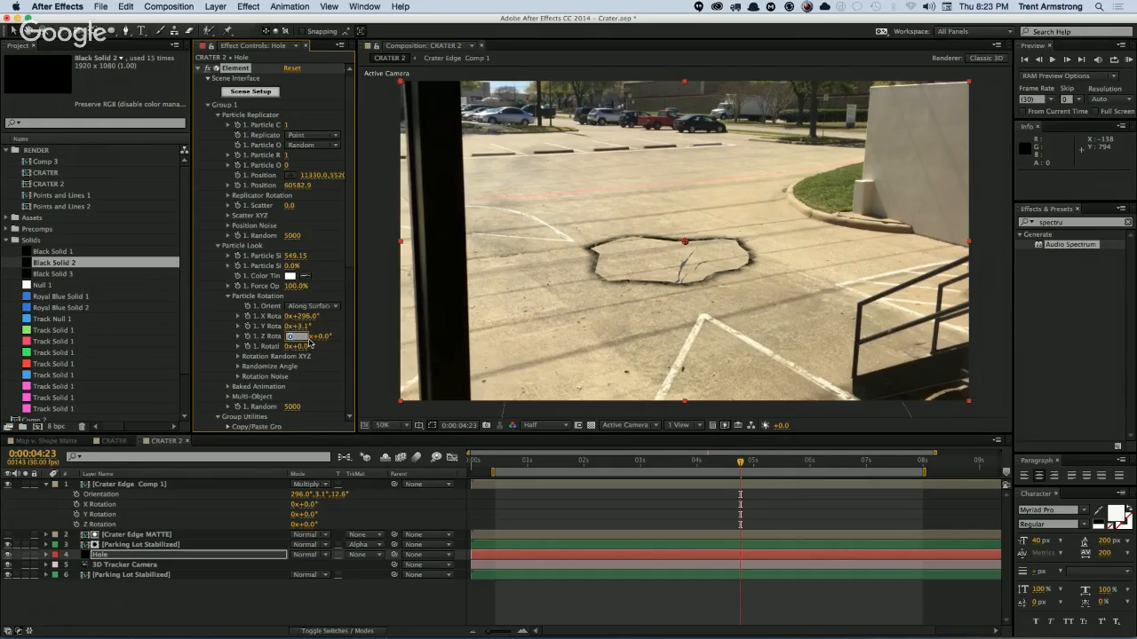
key(Tab)
text(12.6)
key(Return)
Step: Try inverted particle rotation values for the hole model: X 64°, Y -3.1° and Z -12.6°
drag(306, 316, 276, 317)
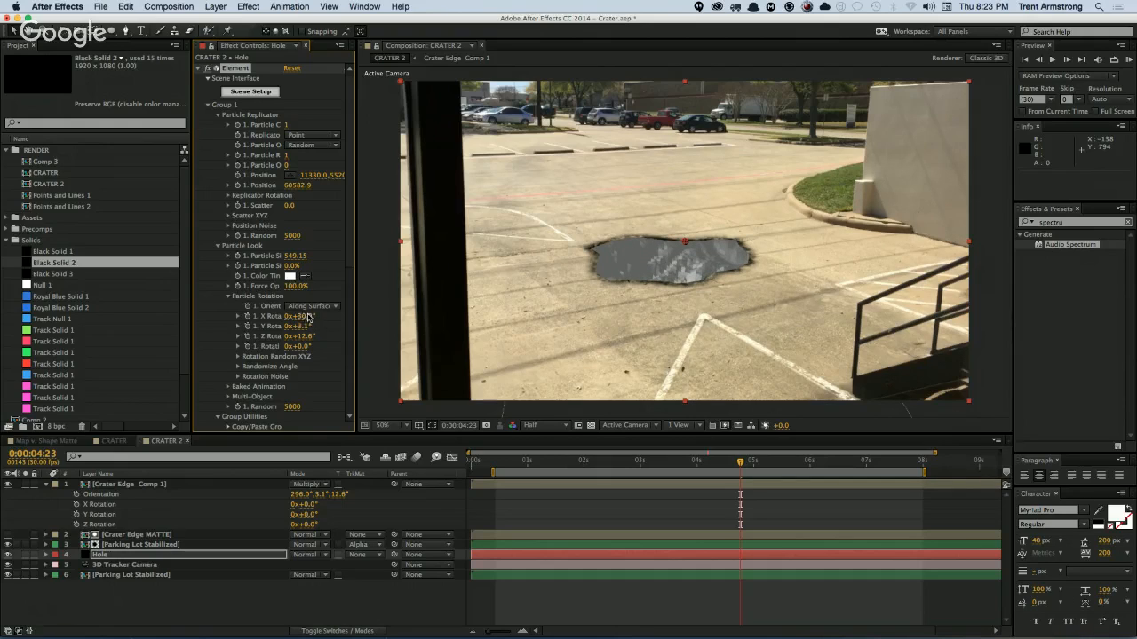
click(308, 317)
key(Tab)
key(shift+Tab)
key(Return)
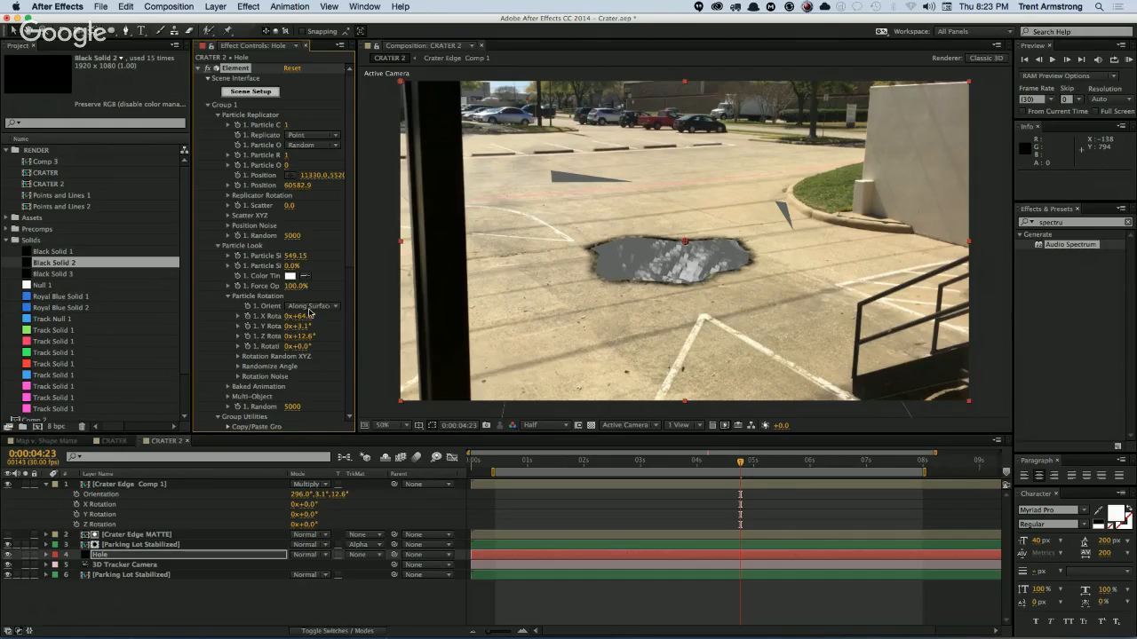
click(301, 327)
text(-3.1)
key(Return)
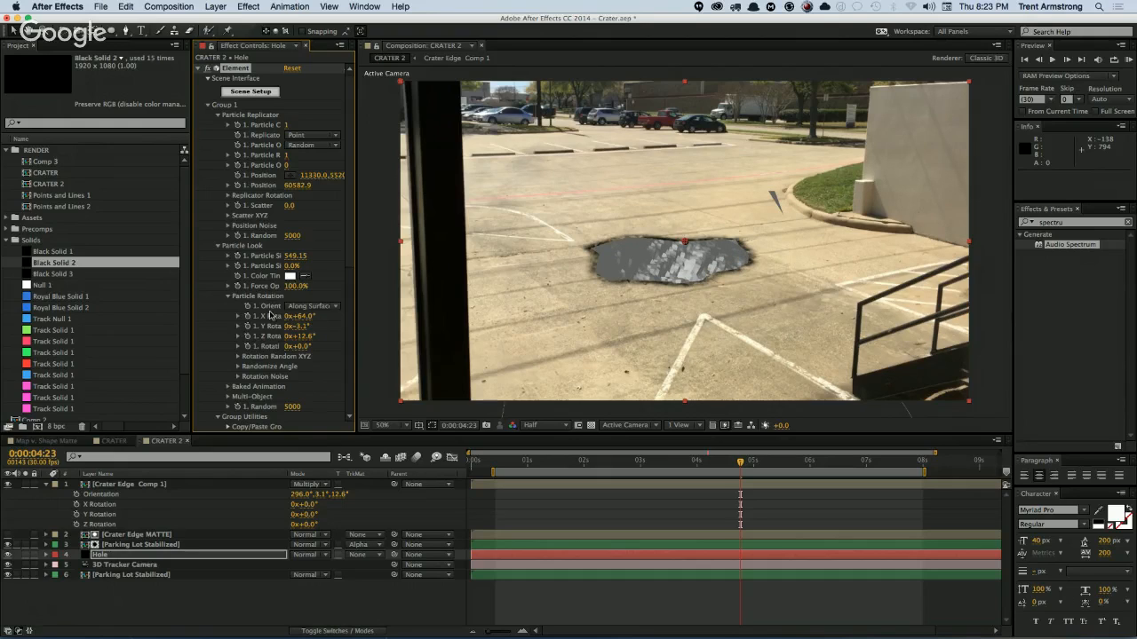
click(306, 336)
text(-12.6)
key(Return)
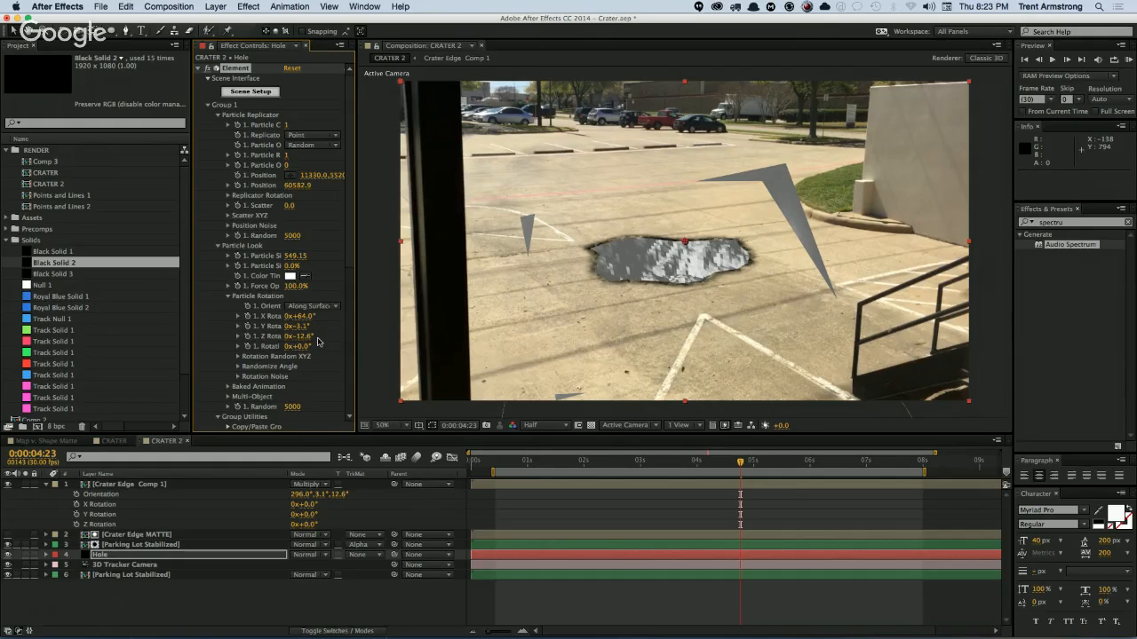
Step: Fine-tune the hole model's particle rotation to about X 28°, Y 10.9° and Z -0.6°
mouse_move(308, 337)
mouse_down()
mouse_move(289, 318)
mouse_move(315, 334)
mouse_move(304, 316)
mouse_move(302, 326)
mouse_up()
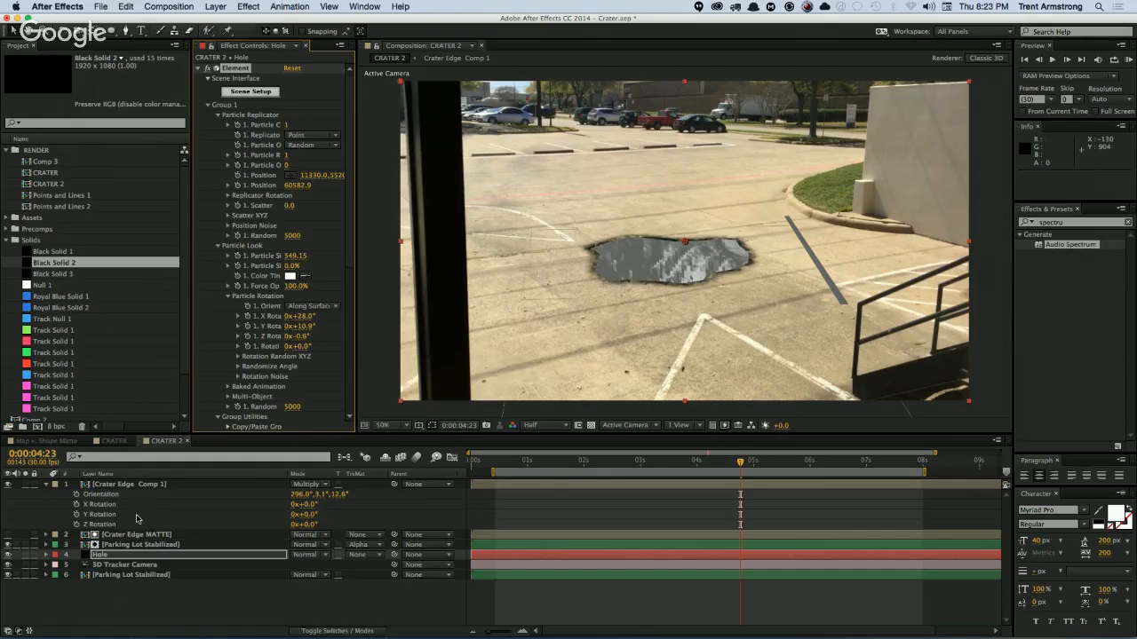
Step: Show Crater Edge MATTE, widen it with CC RepeTile by about 138 right and 113 left, and hide it again
click(124, 545)
click(120, 535)
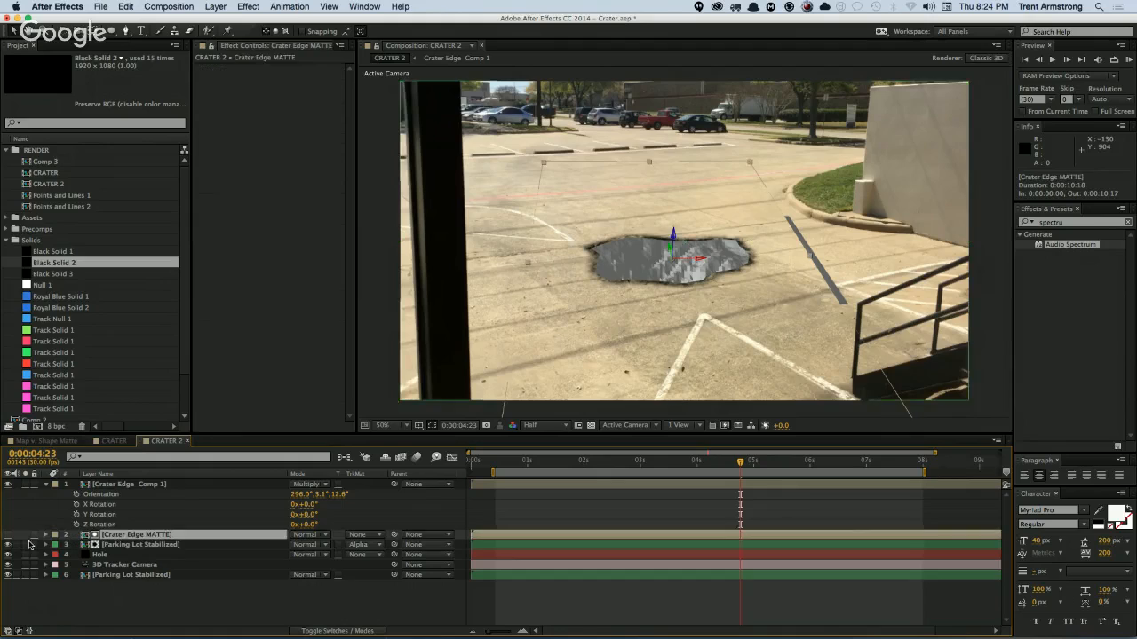
click(30, 536)
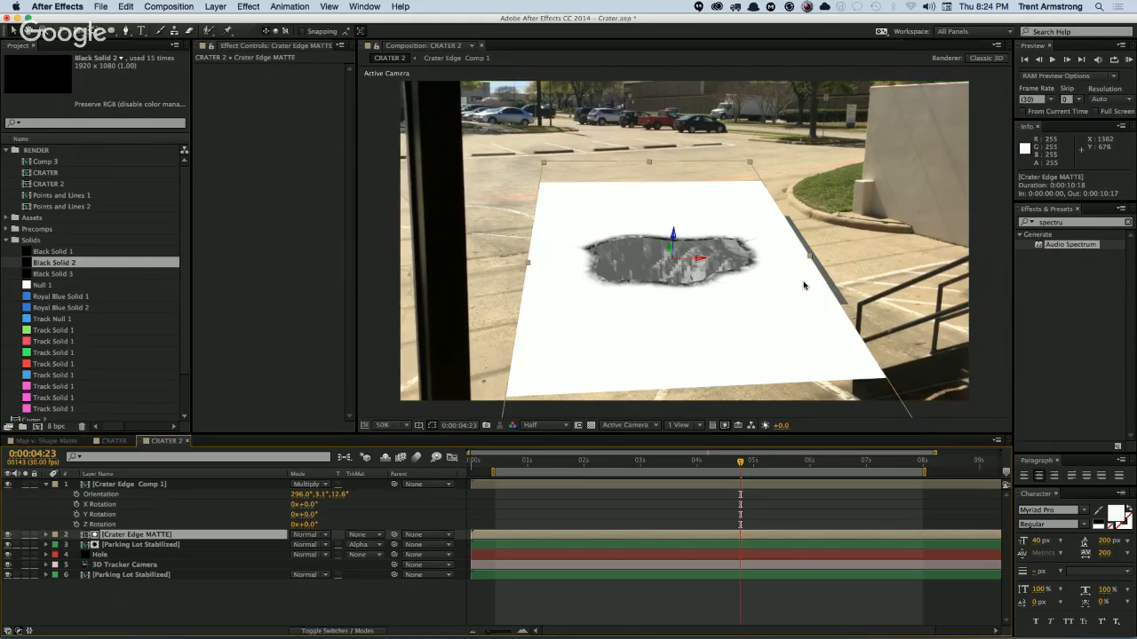
click(242, 6)
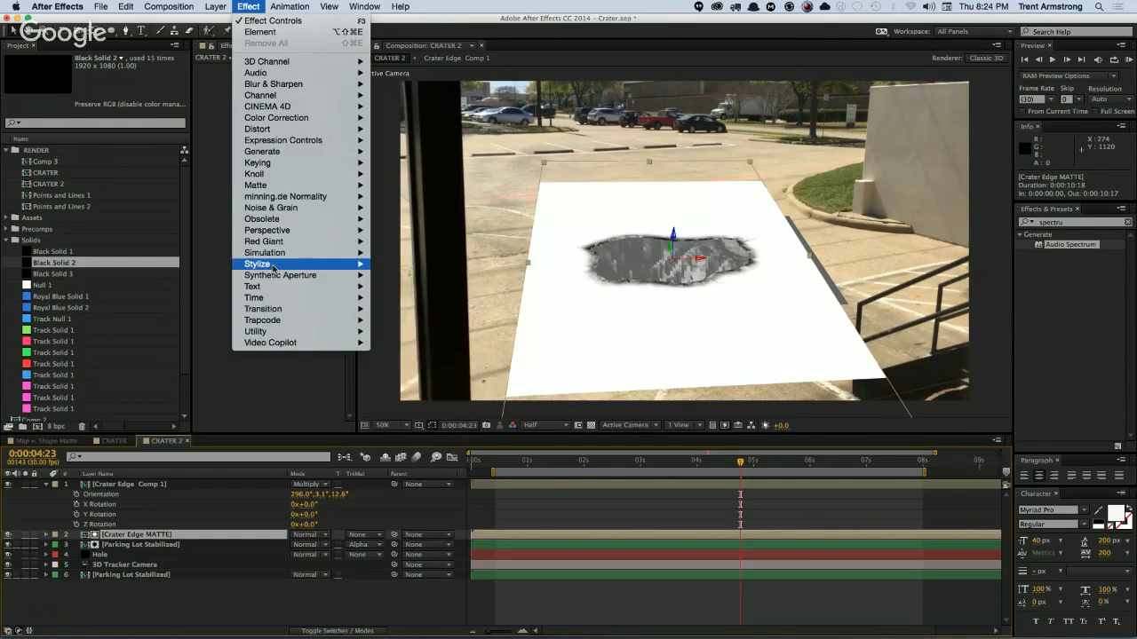
mouse_move(273, 265)
click(408, 365)
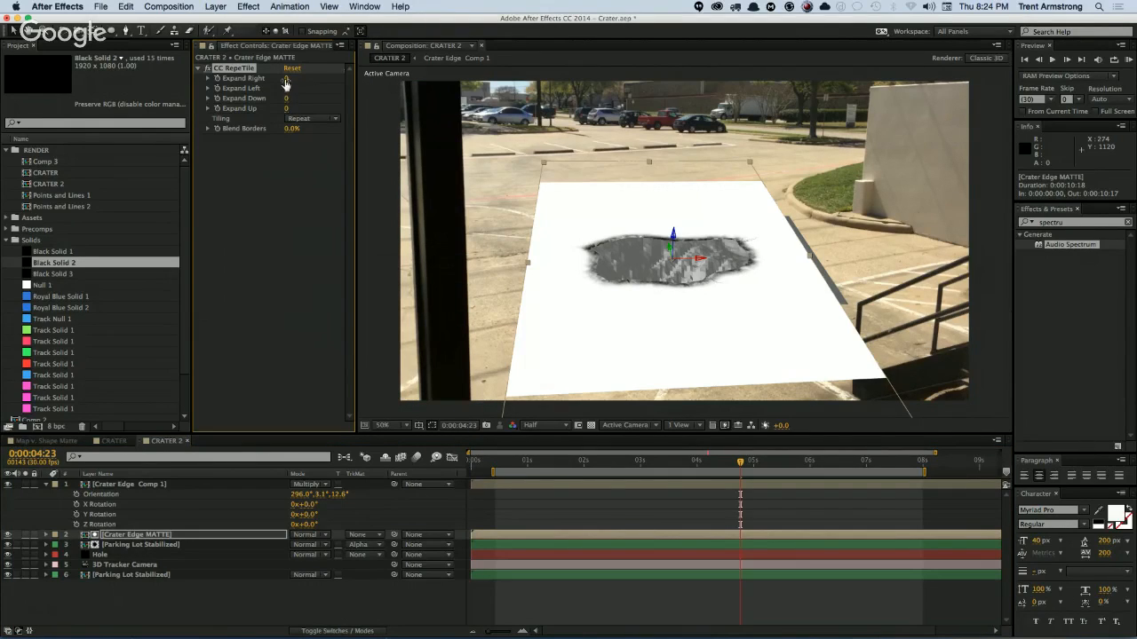
drag(285, 81, 354, 93)
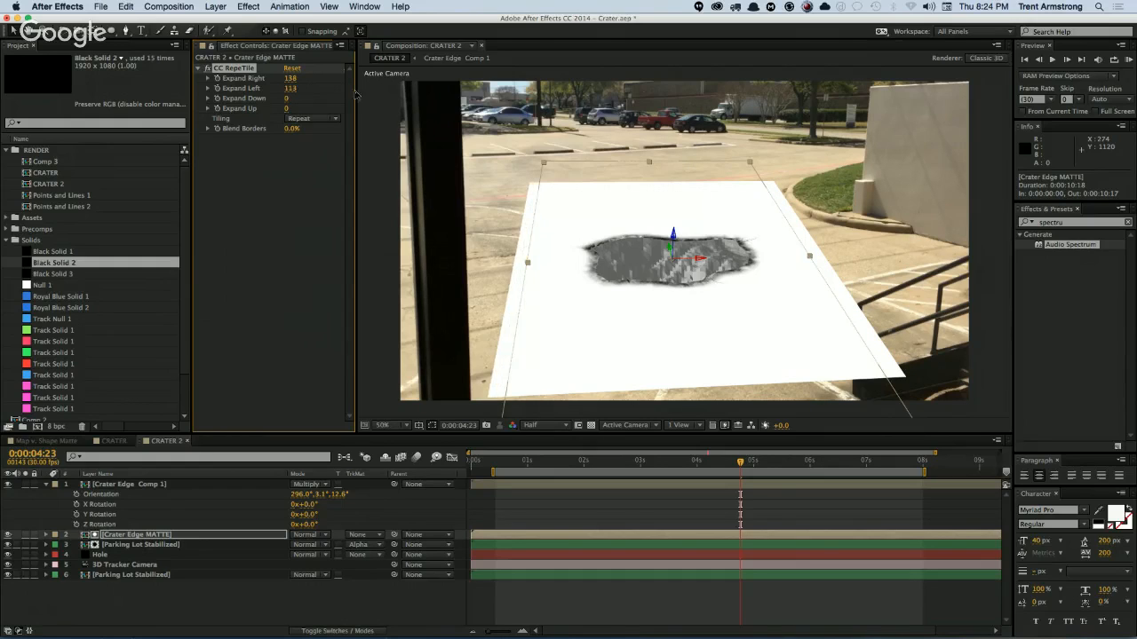
click(8, 534)
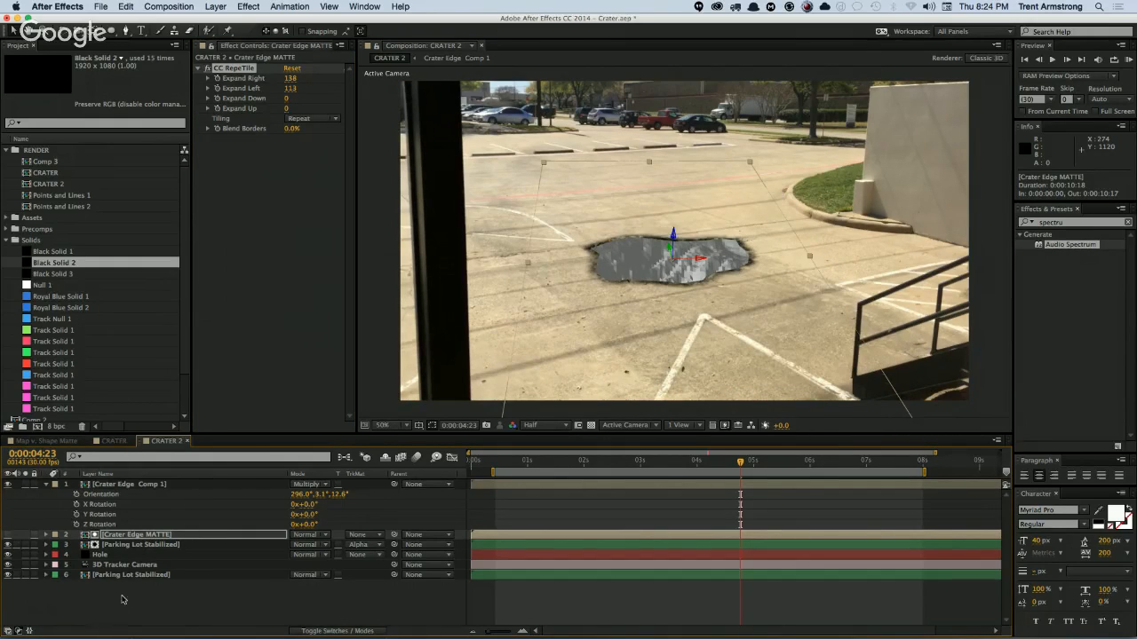
Step: Preview the CRATER 2 composite to check that the hole tracks with the footage
click(123, 599)
key(space)
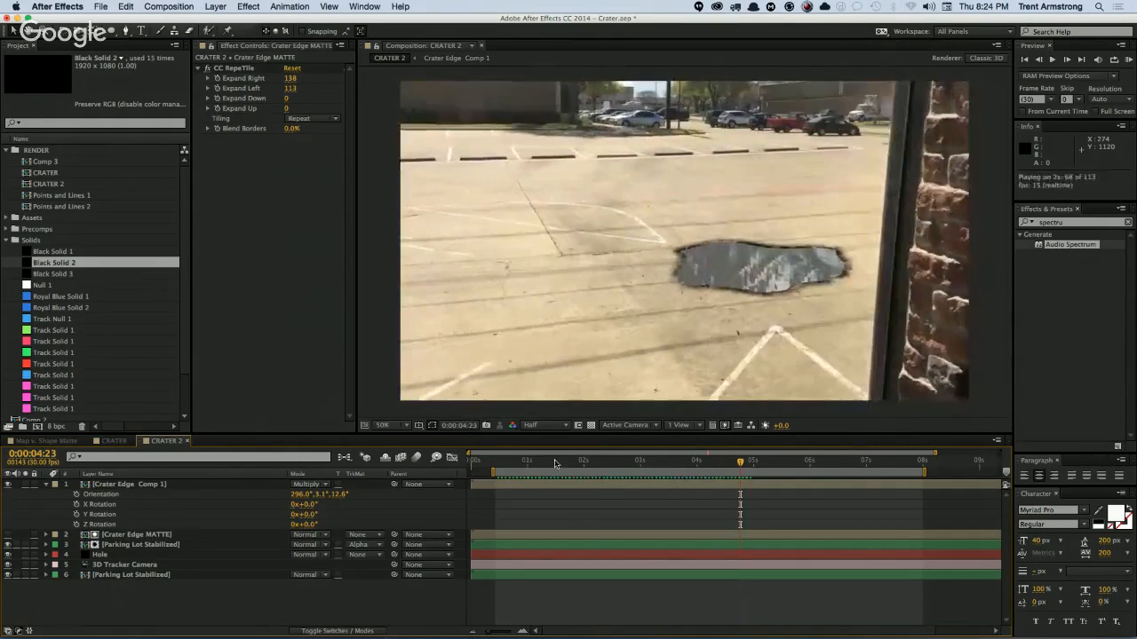
click(137, 546)
click(188, 600)
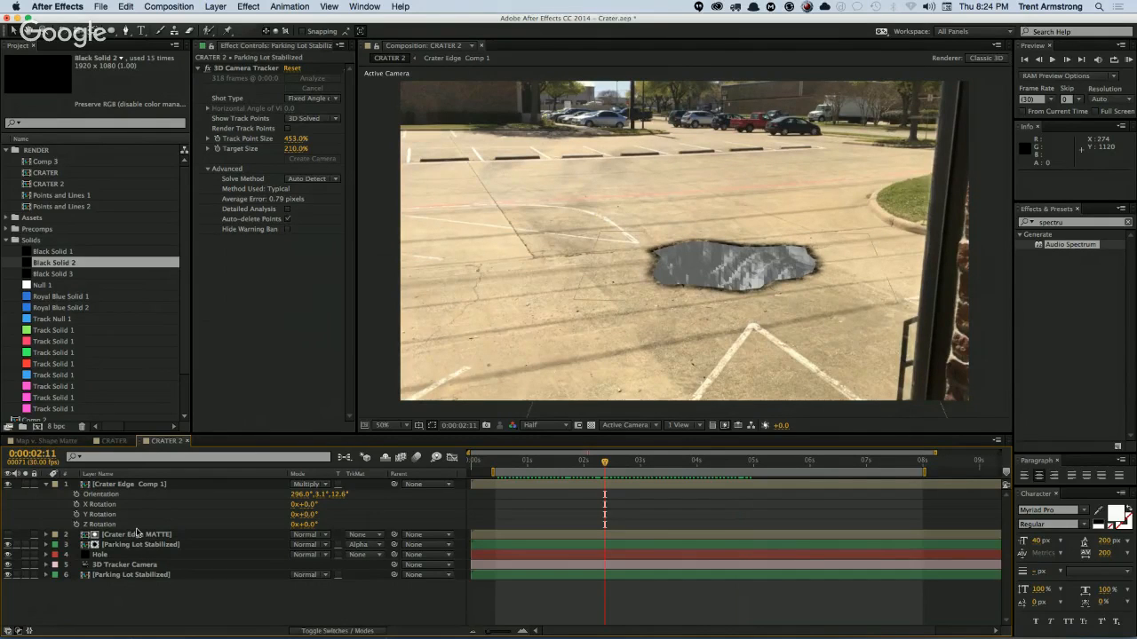
Step: Create a new 1280 × 720 composition and add the text "WHAAAAAT?!" near its centre at 86 px
key(super+n)
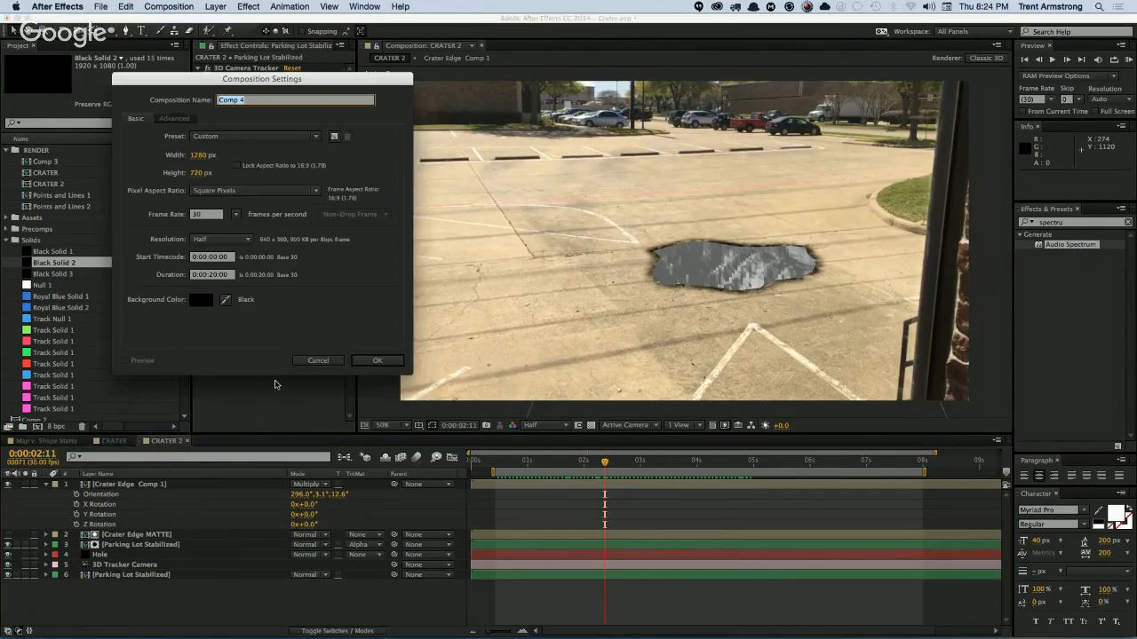
key(Return)
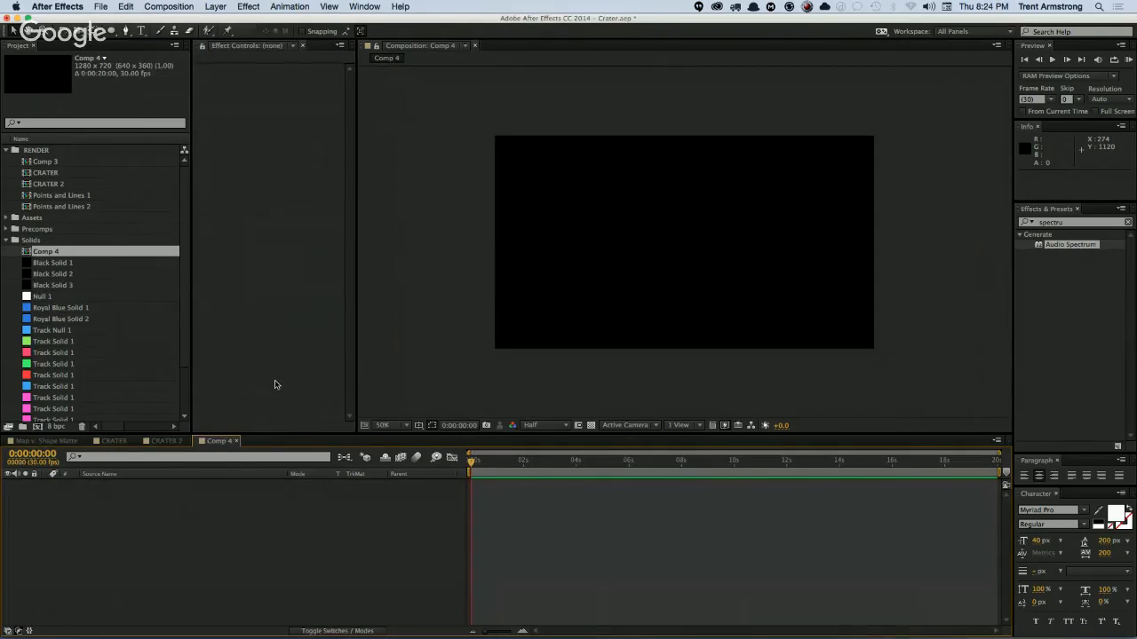
key(super+t)
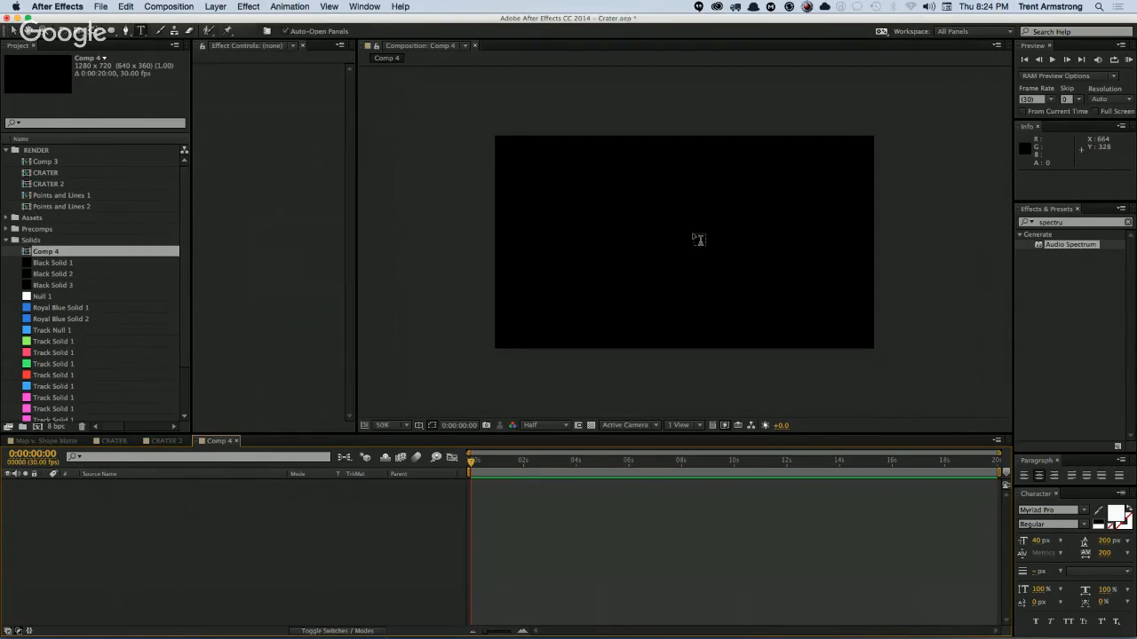
click(690, 239)
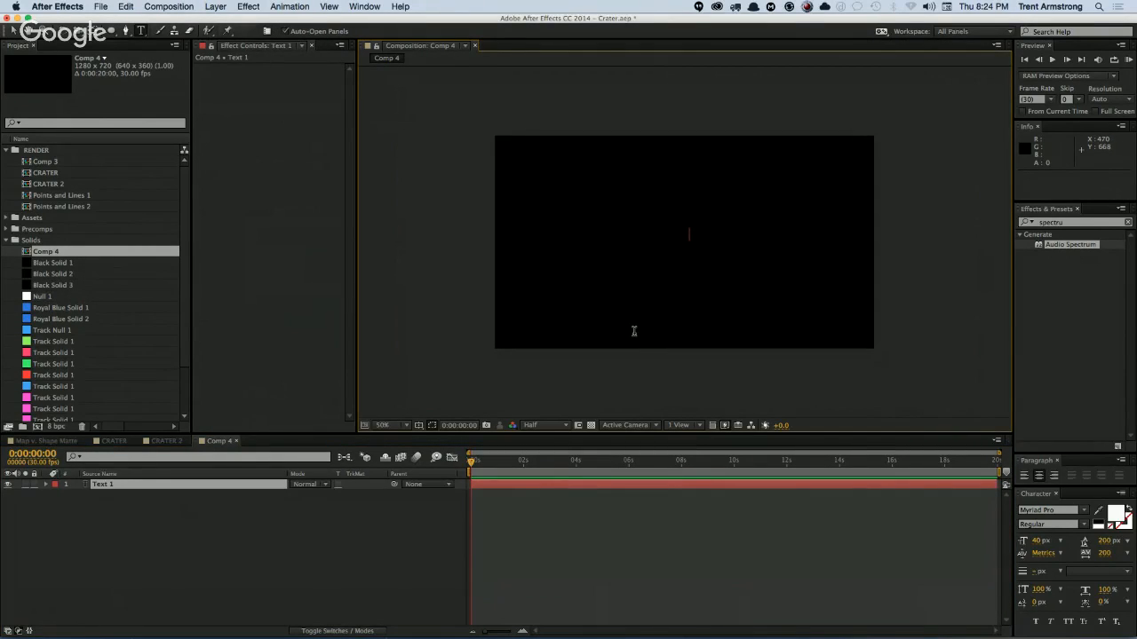
text(WHAAAAAT?!)
key(super+a)
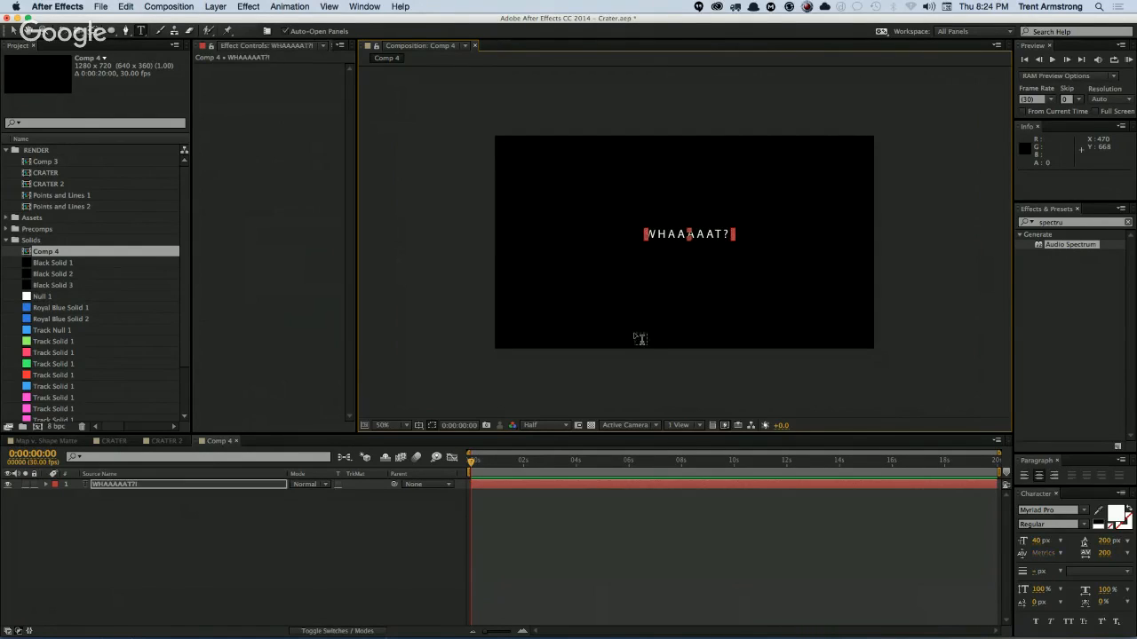
click(1036, 541)
scroll(1036, 542, up, 20)
scroll(1036, 541, down, 16)
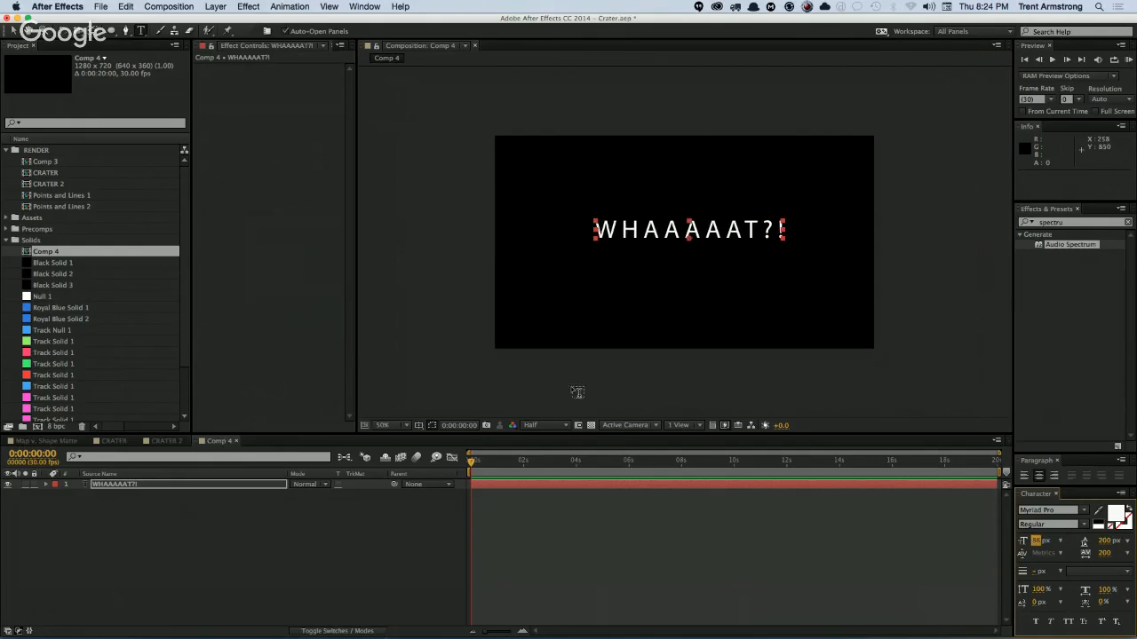
Step: Apply CC RepeTile to the text layer and expand it about 144 right, 286 left, 254 down and 240 up
click(250, 7)
click(259, 34)
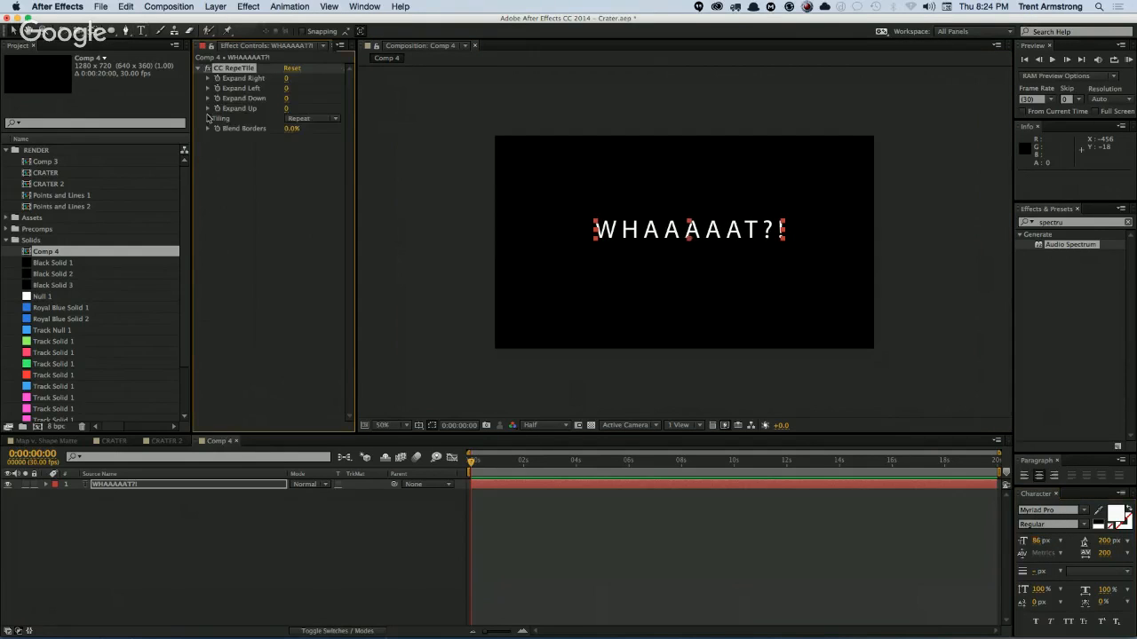
drag(285, 78, 394, 91)
click(283, 91)
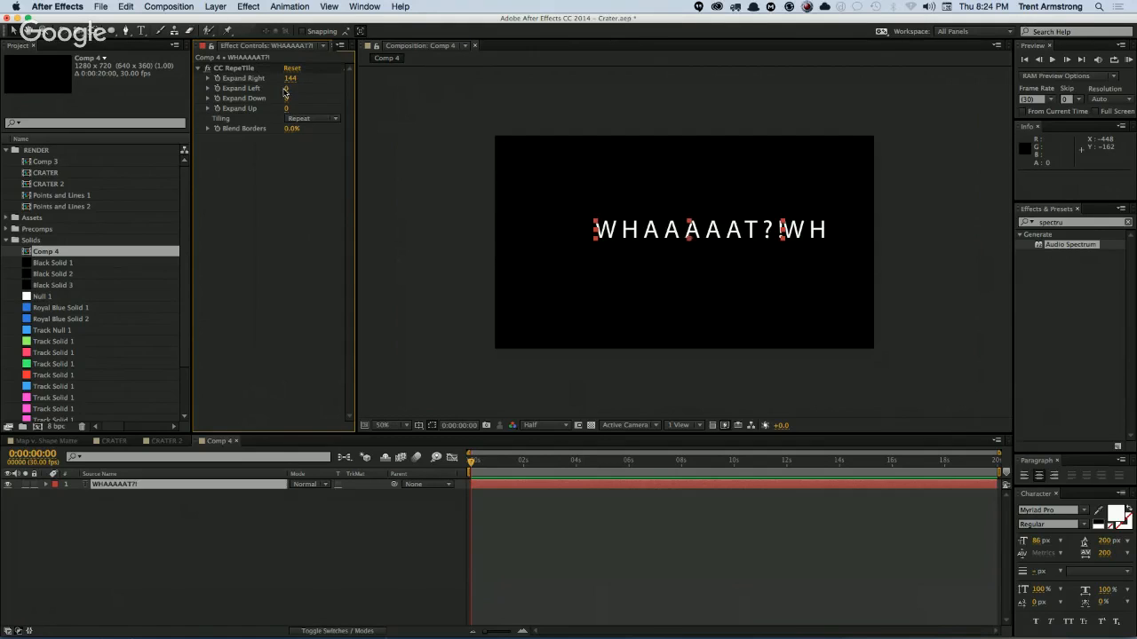
drag(285, 89, 392, 103)
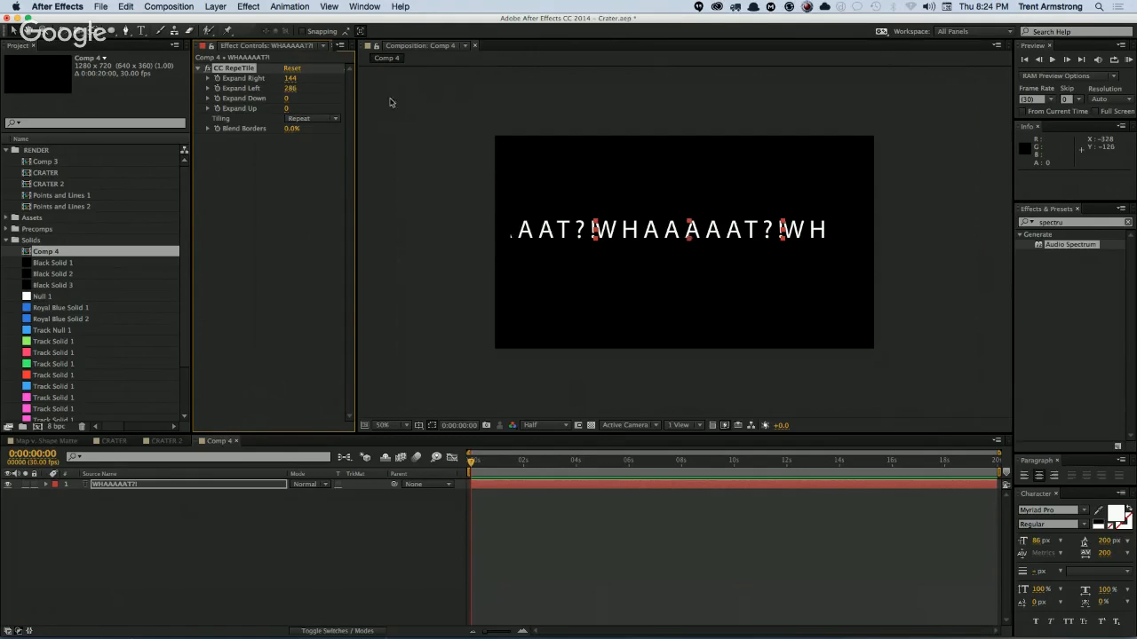
drag(289, 99, 360, 116)
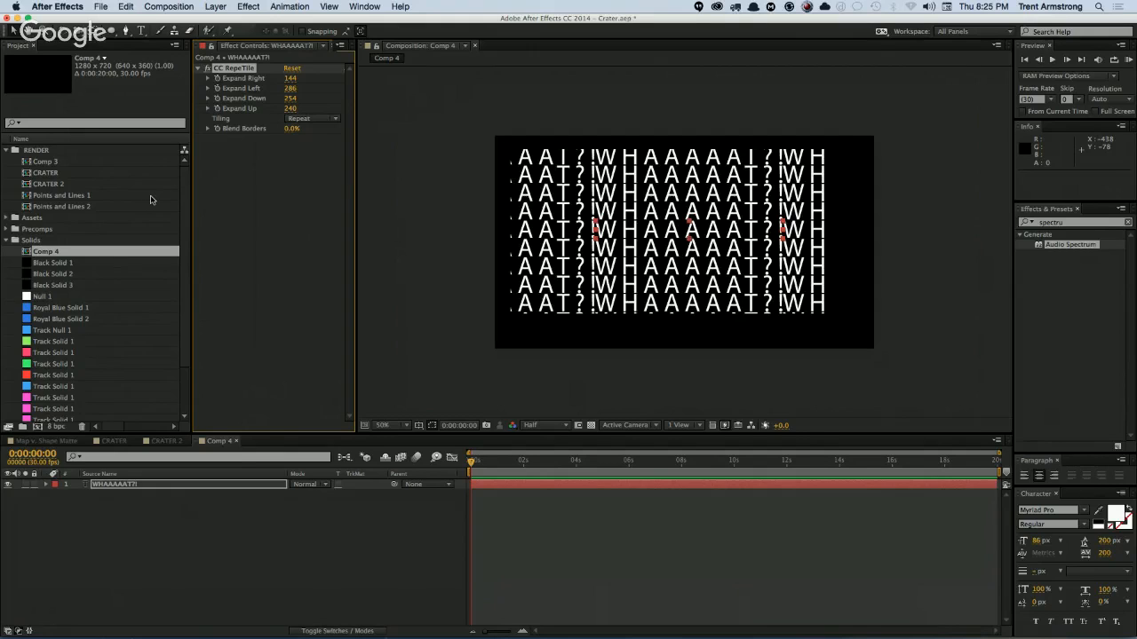
Step: Try the Checker Flip H, Checker Flip V, Unfold and Checker 180 deg tiling modes on the text layer's CC RepeTile
click(314, 118)
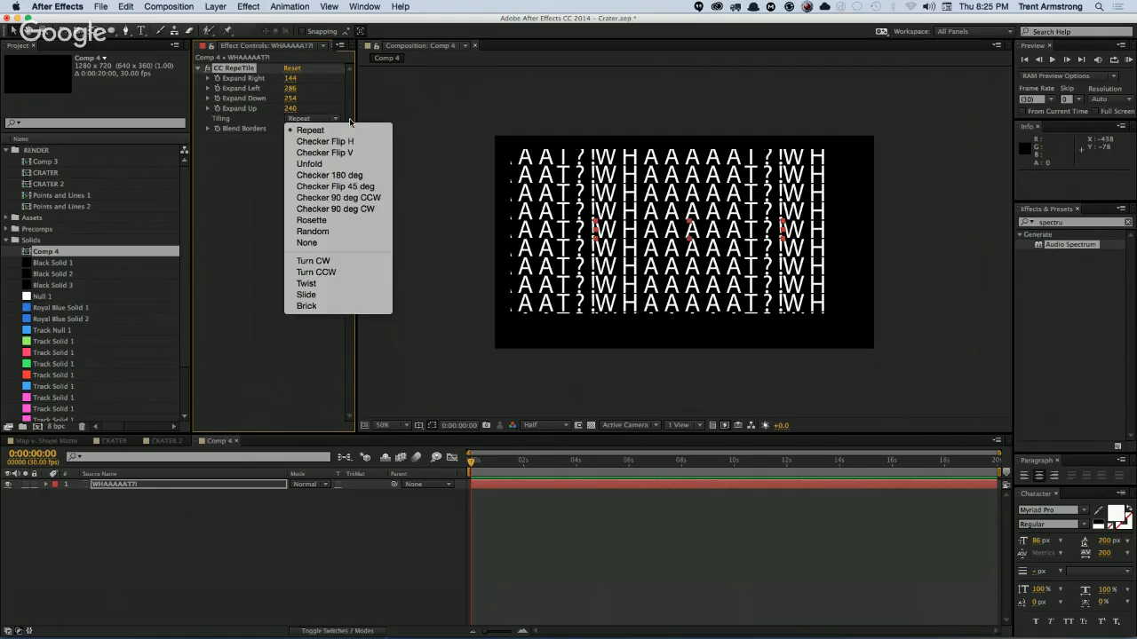
click(311, 142)
click(293, 121)
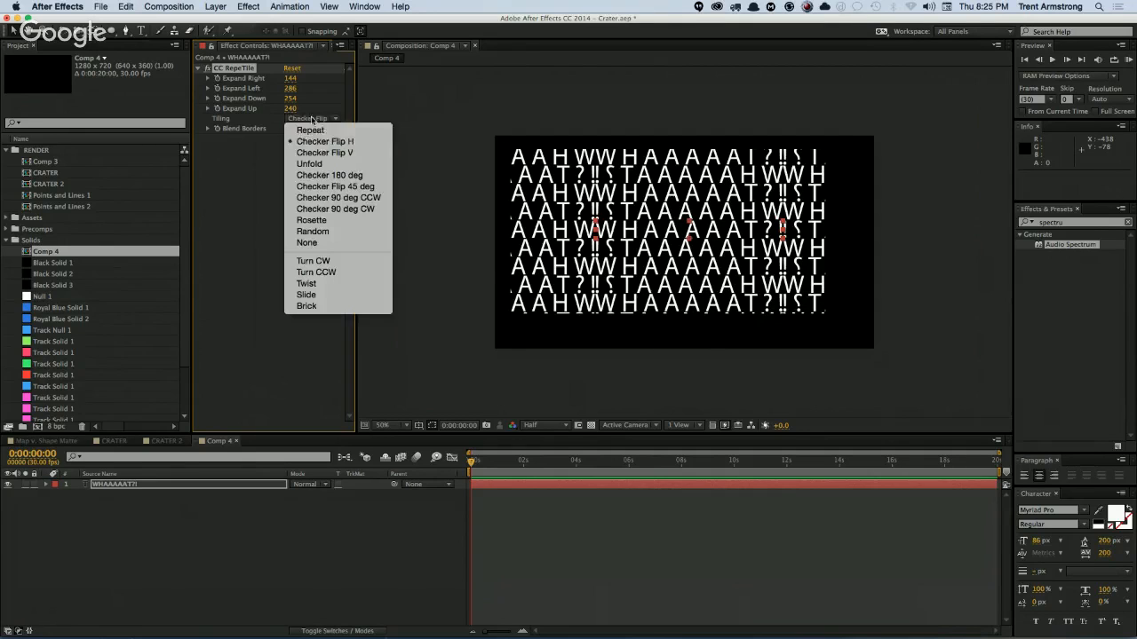
click(323, 151)
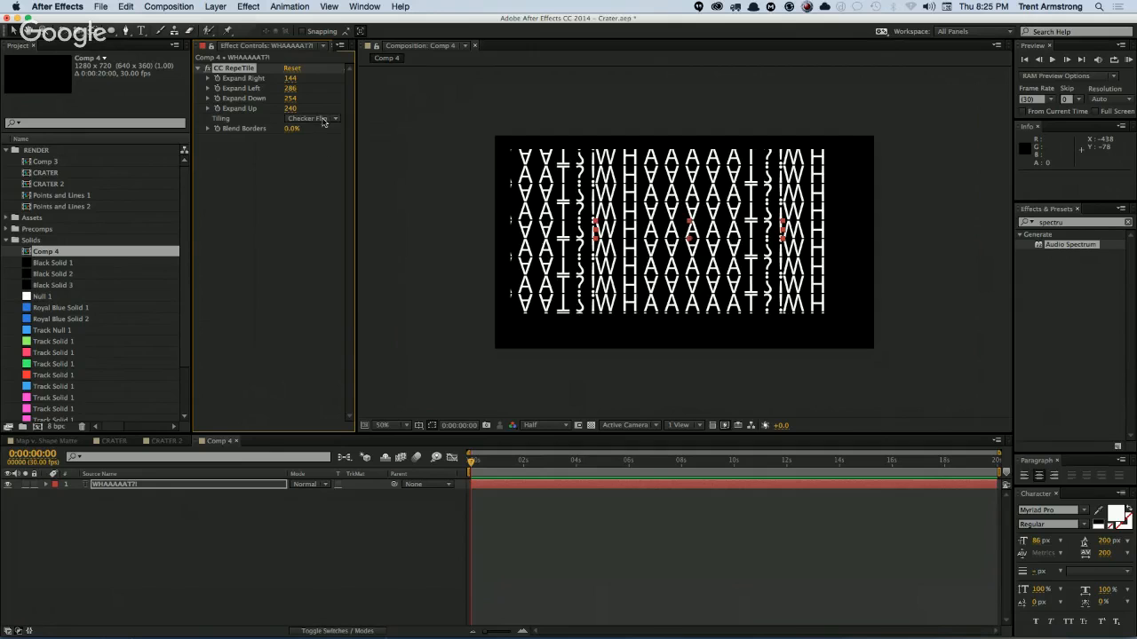
click(324, 122)
click(325, 124)
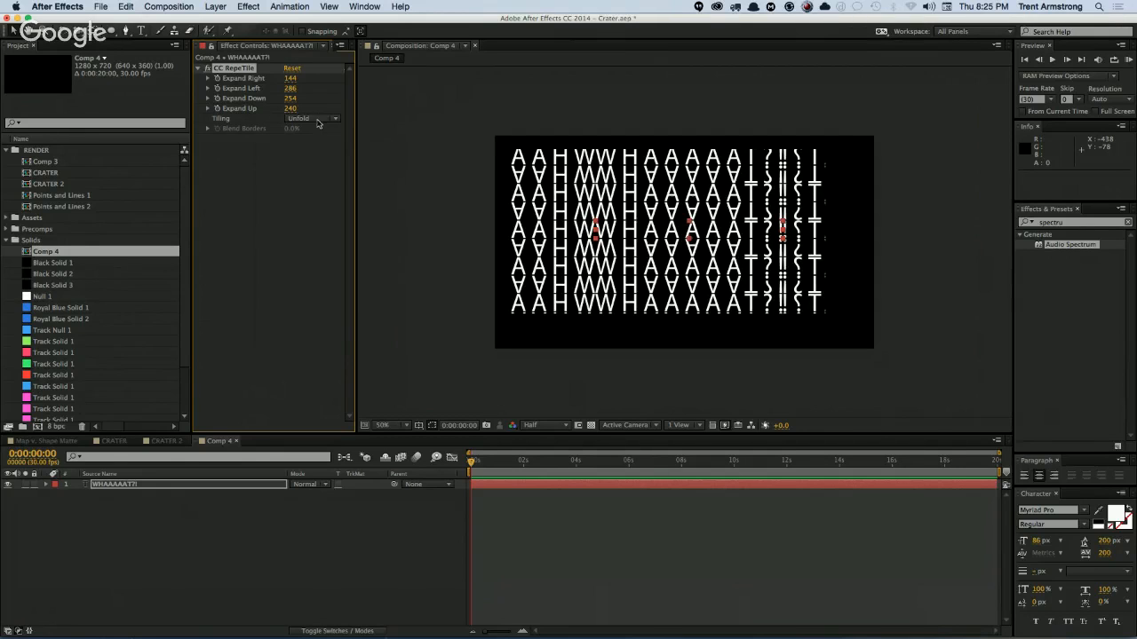
click(317, 122)
click(325, 178)
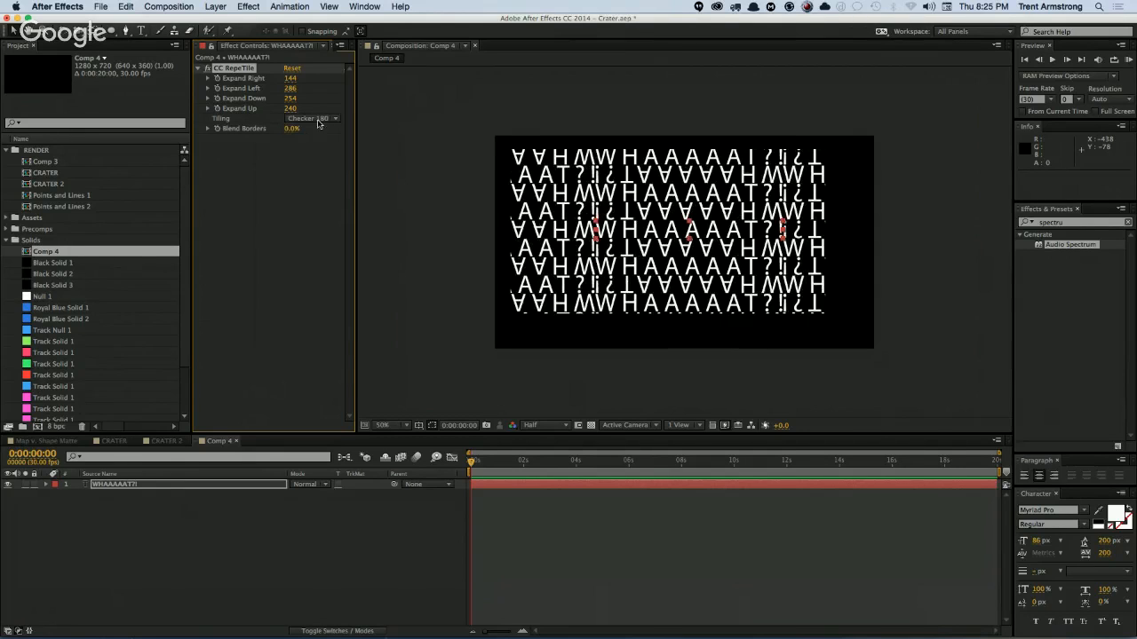
Step: Try the Checker Flip 45 deg, Checker 90 deg CCW, Rosette and Random tilings, and expand the text 279 down
click(318, 122)
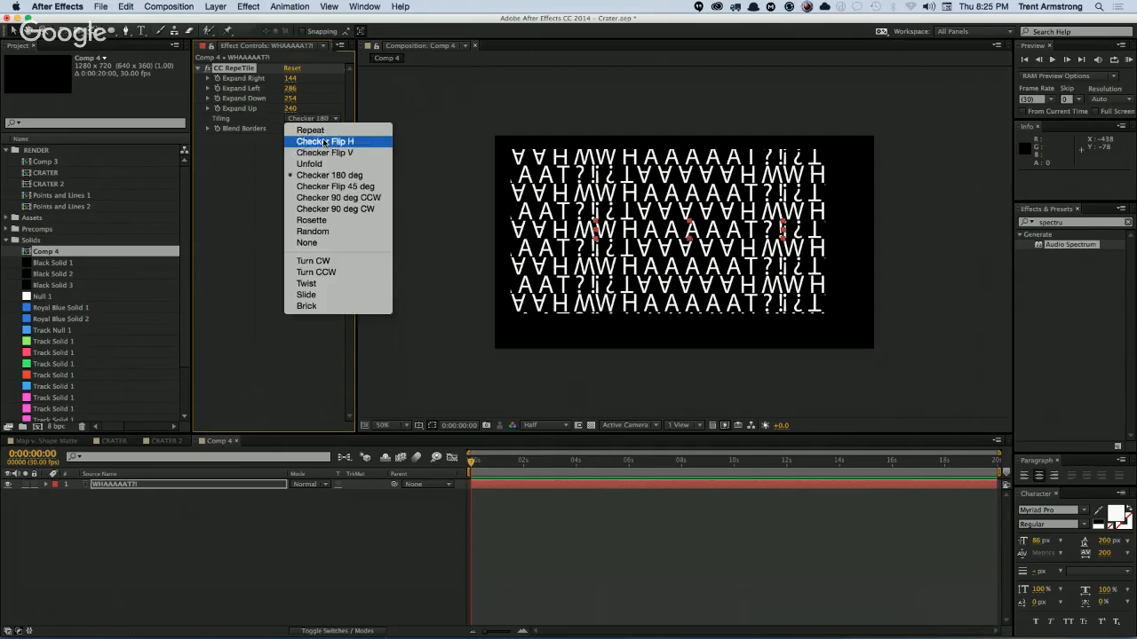
click(310, 215)
click(315, 123)
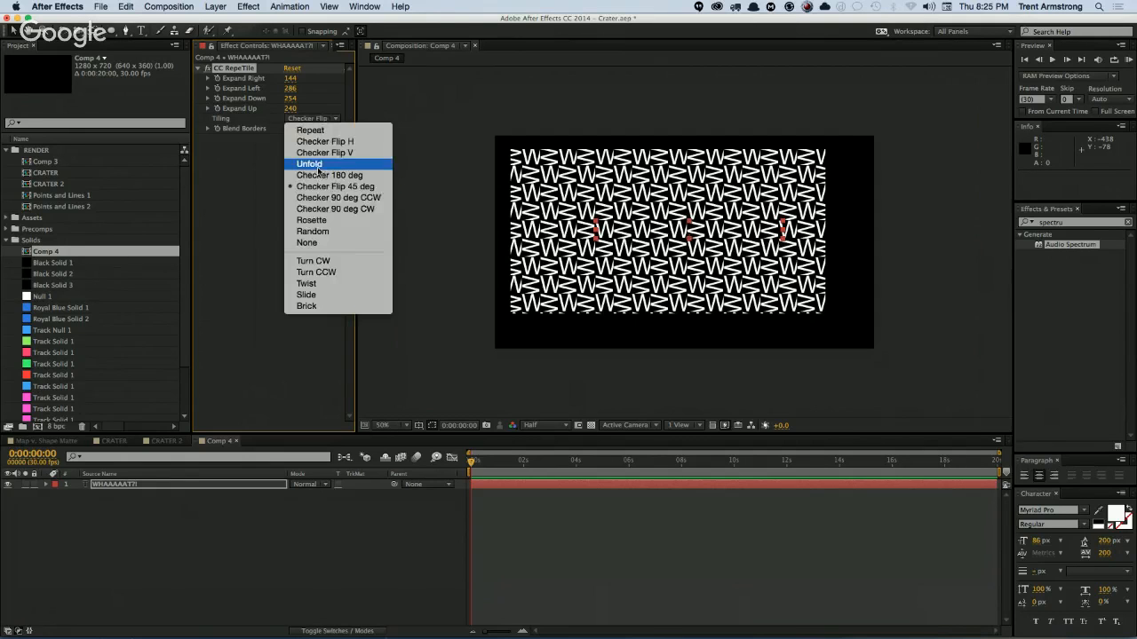
click(311, 206)
click(317, 122)
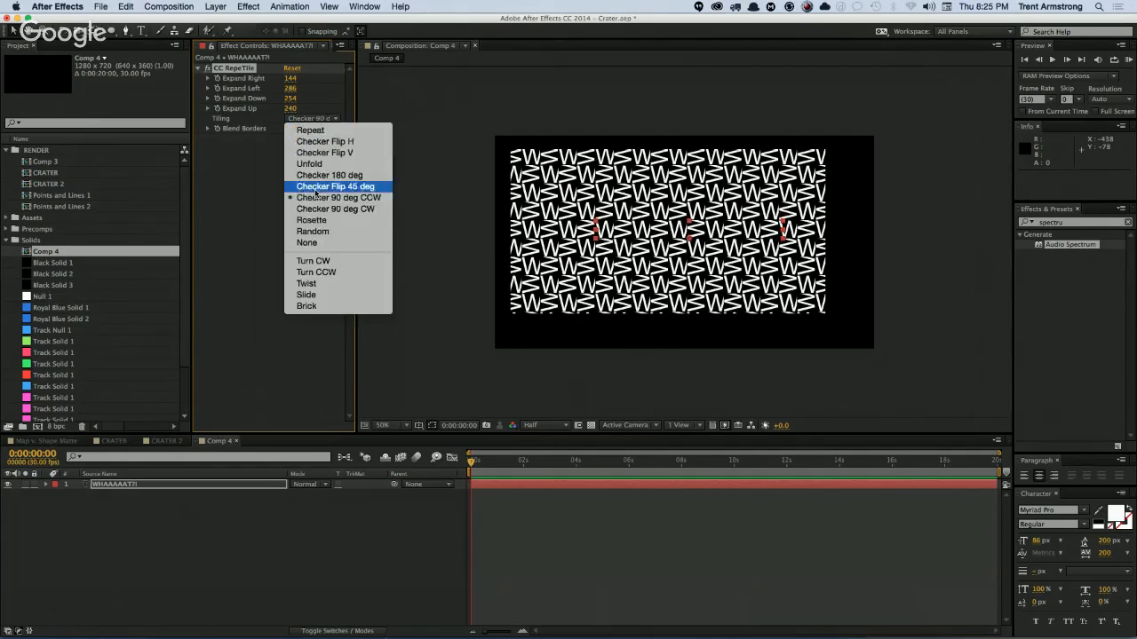
click(312, 190)
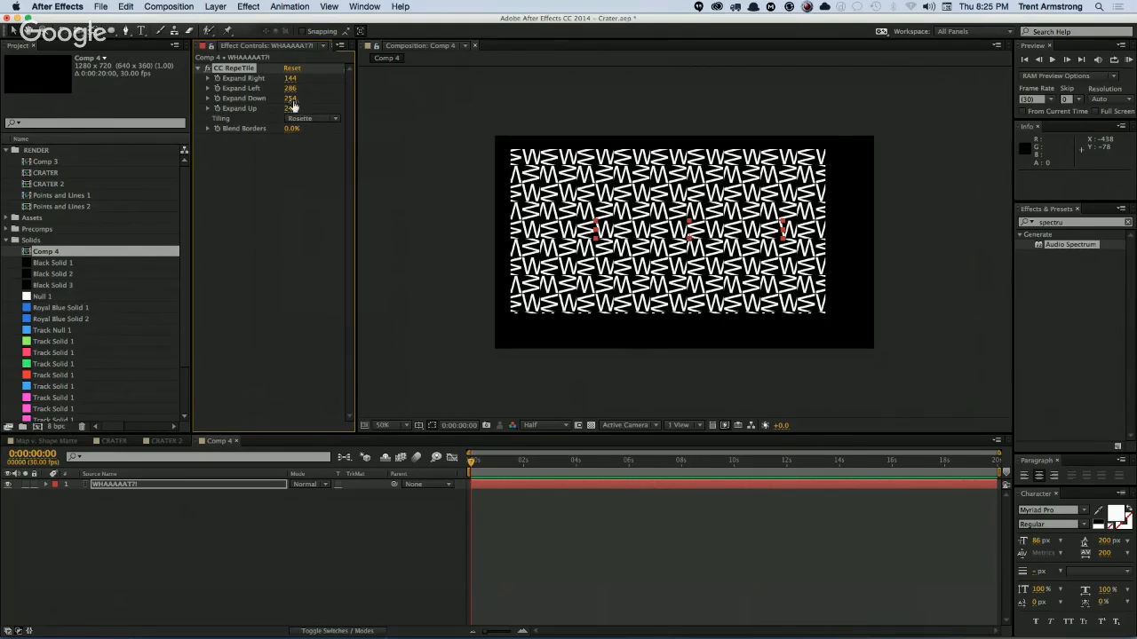
click(311, 120)
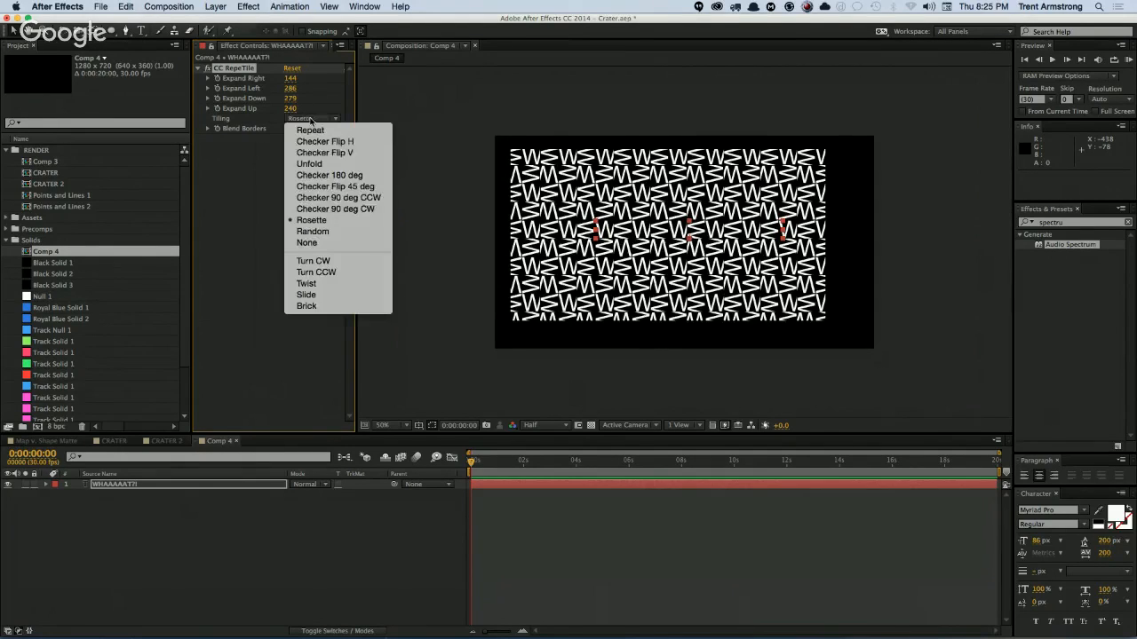
click(308, 231)
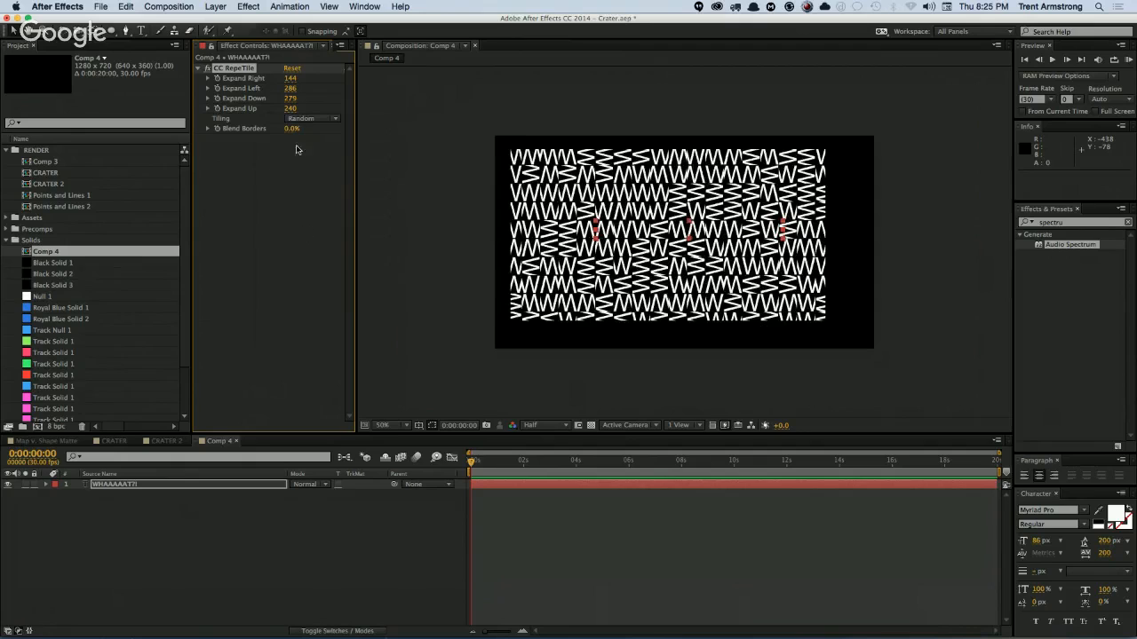
Step: Try the None and Turn CW tilings on the text, and set the tiling back to Repeat
click(311, 121)
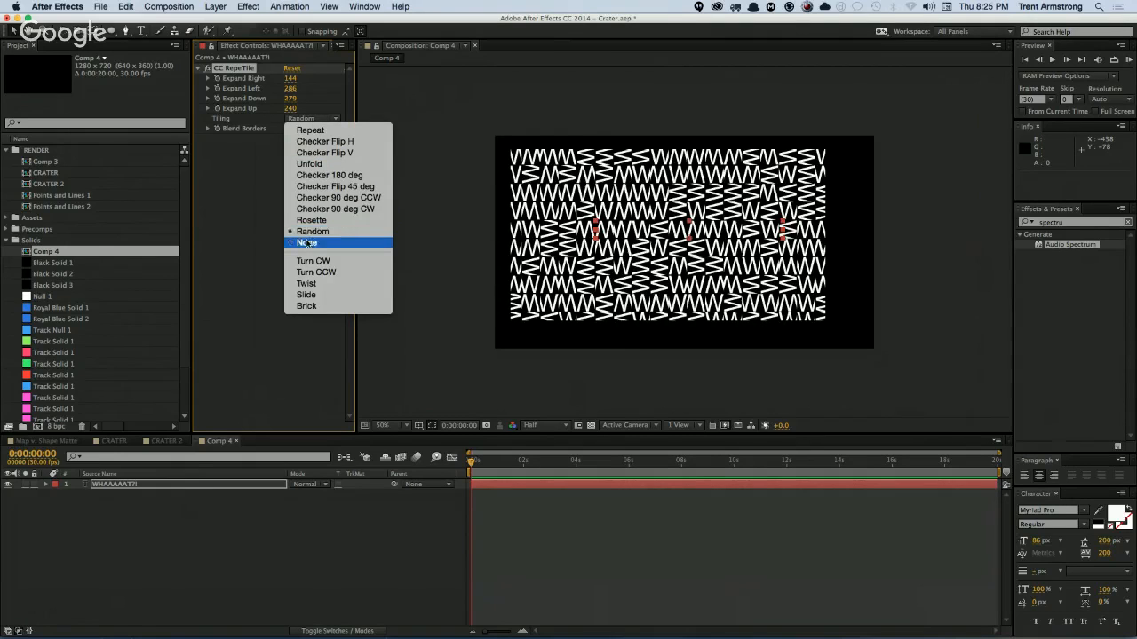
click(307, 242)
click(314, 122)
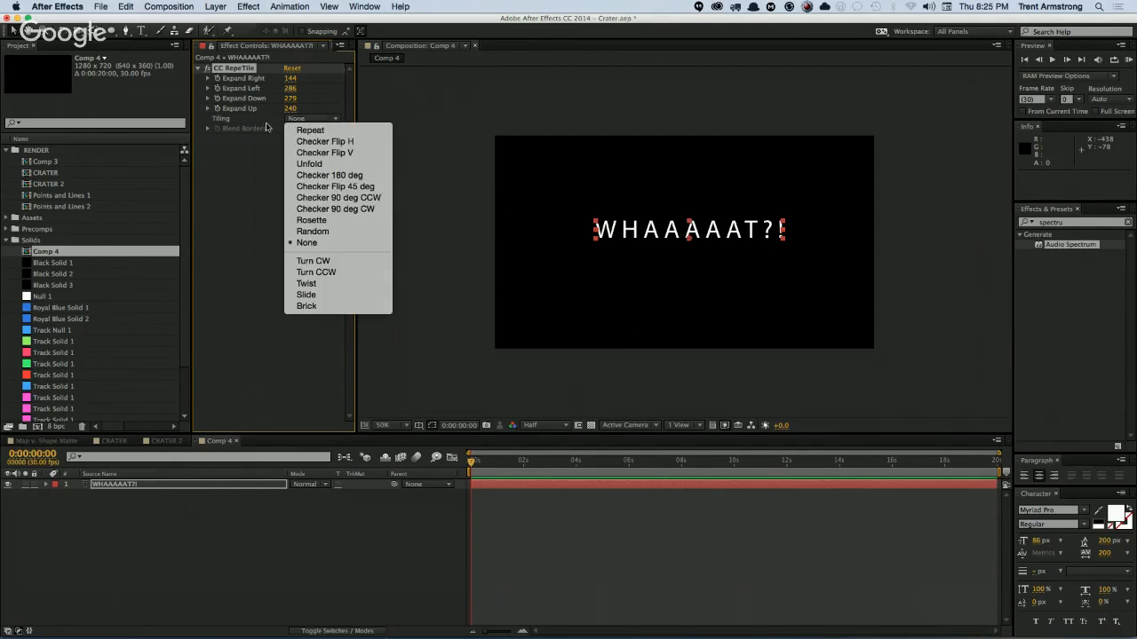
click(313, 260)
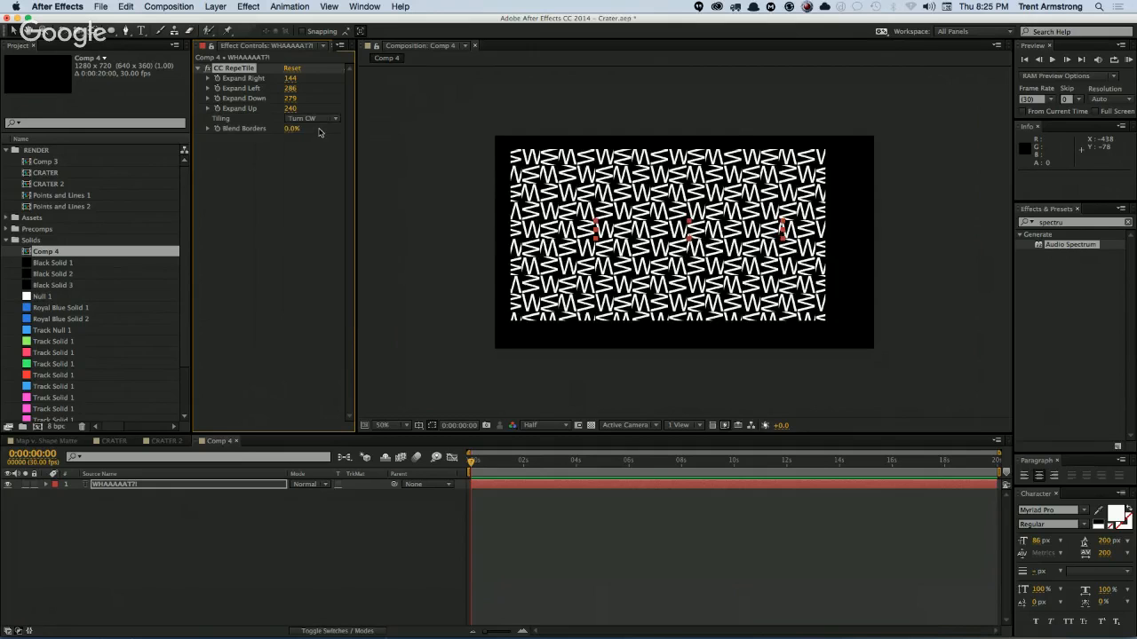
click(315, 121)
click(311, 131)
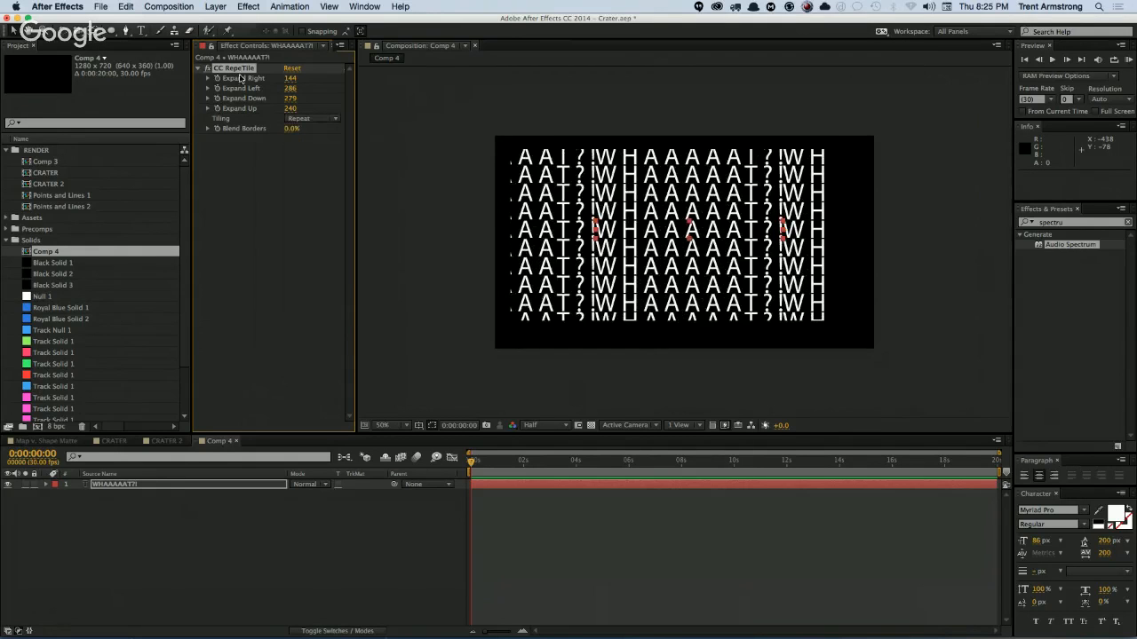
Step: Delete the Comp 4 composition from the project
drag(37, 253, 24, 253)
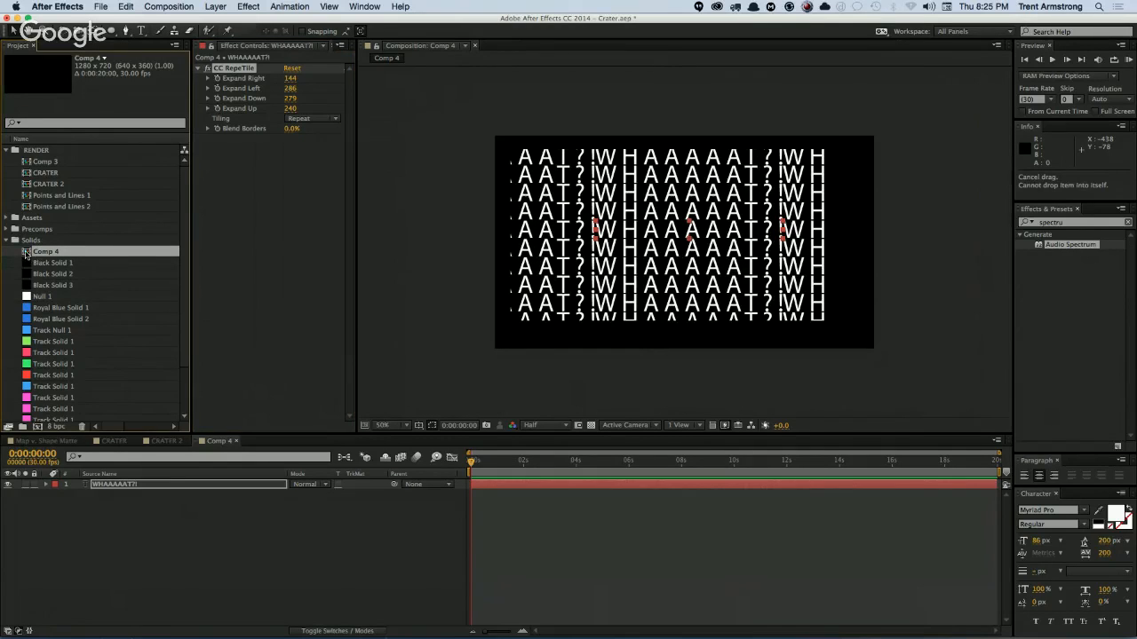
key(Delete)
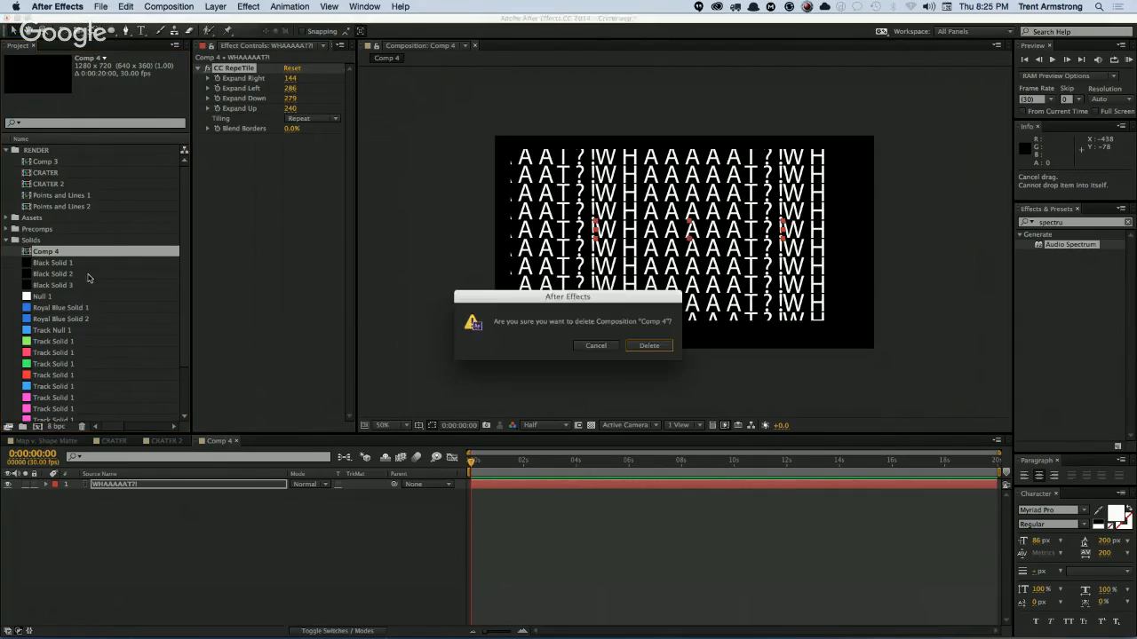
click(648, 345)
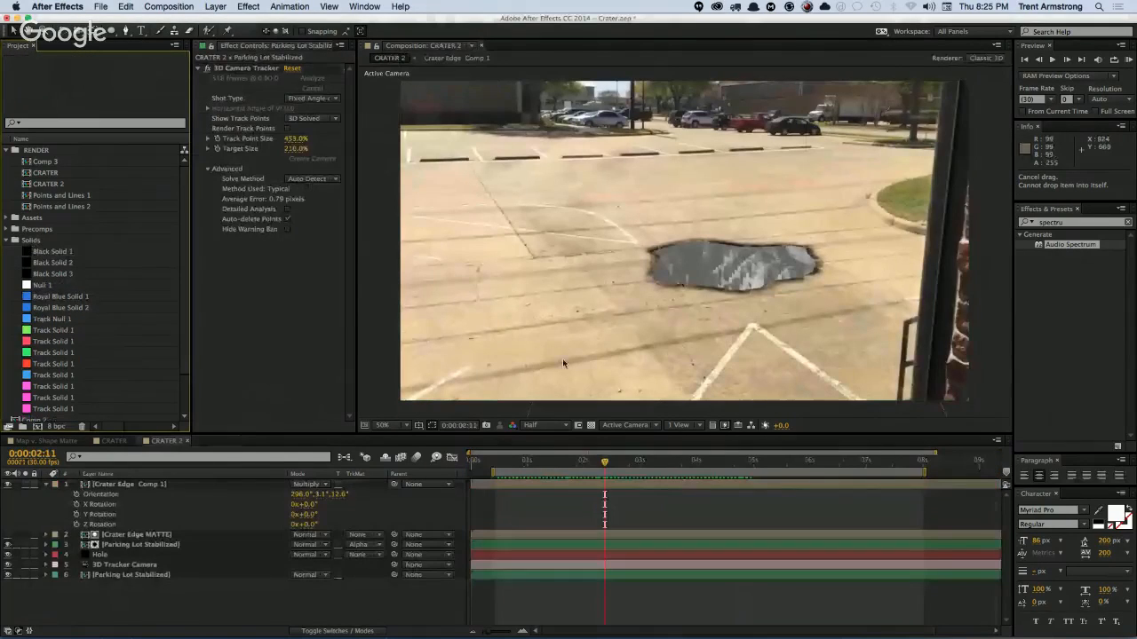
Step: Show and solo Crater Edge MATTE, set its CC RepeTile Expand Right to about 228, and hide the layer again
click(121, 536)
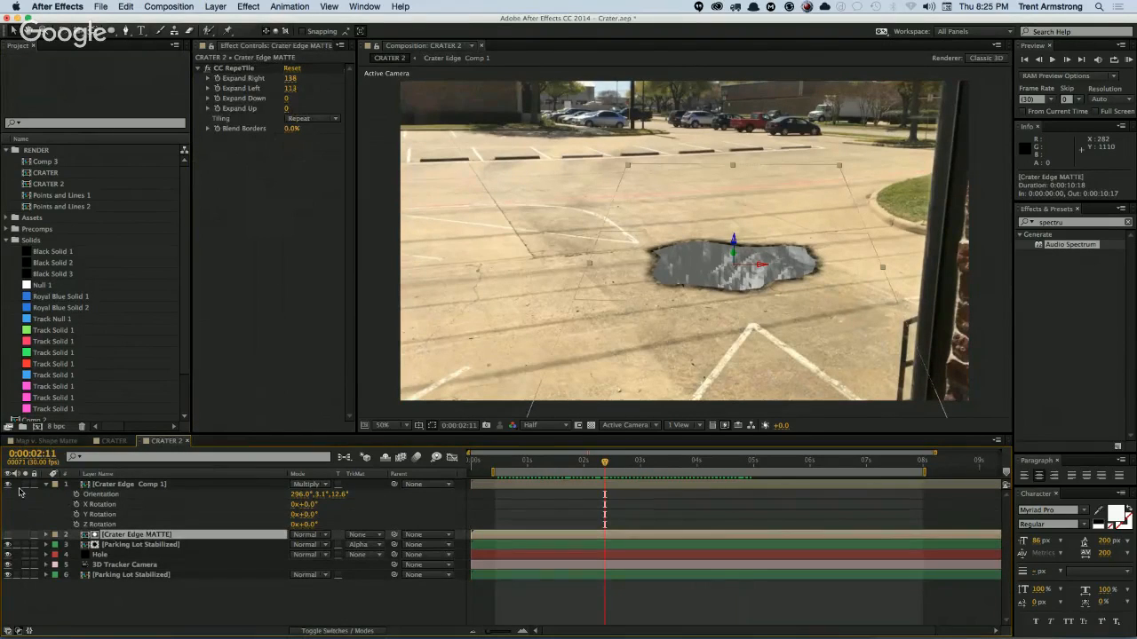
click(8, 534)
click(25, 535)
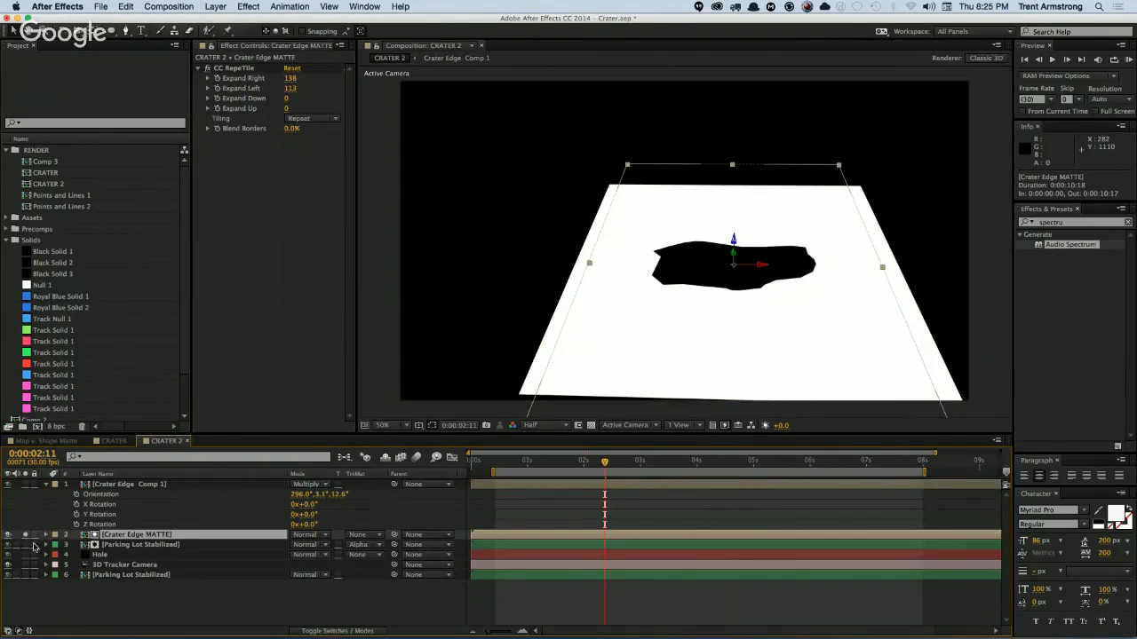
drag(290, 78, 401, 160)
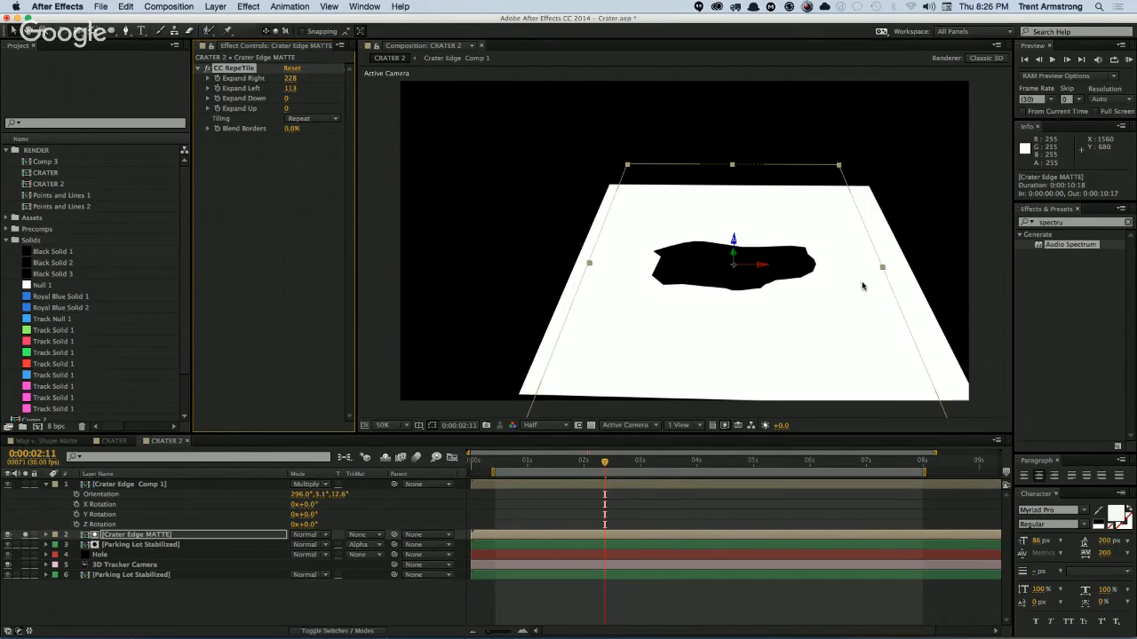
click(9, 535)
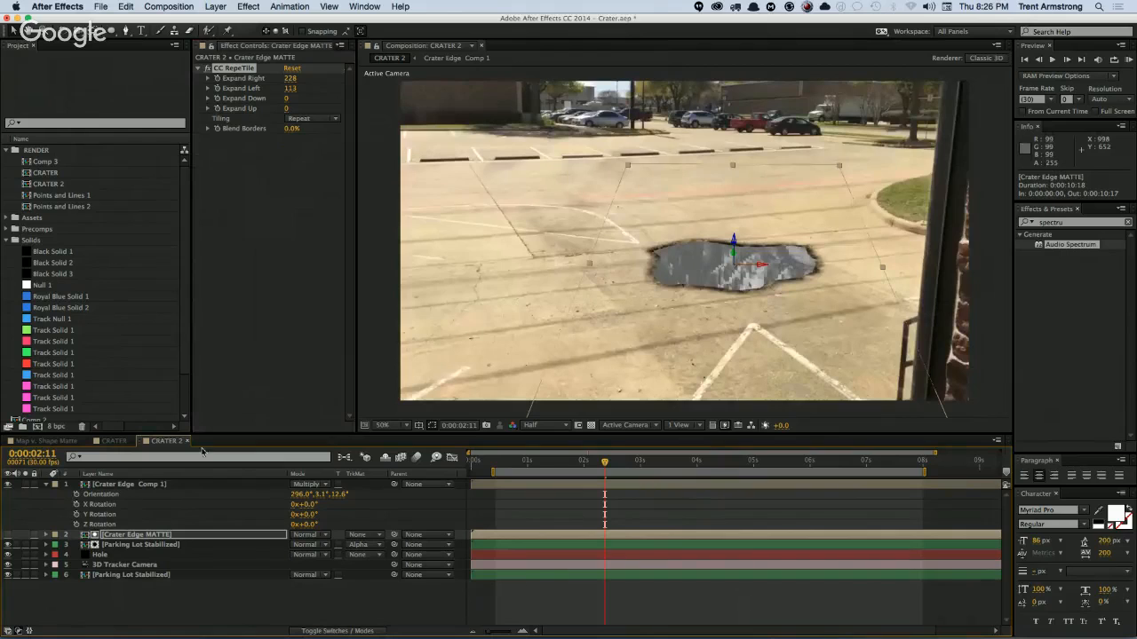
Step: Reposition the Hole layer's Element model, with its Z position at about 75182.9, and preview the composite
click(106, 555)
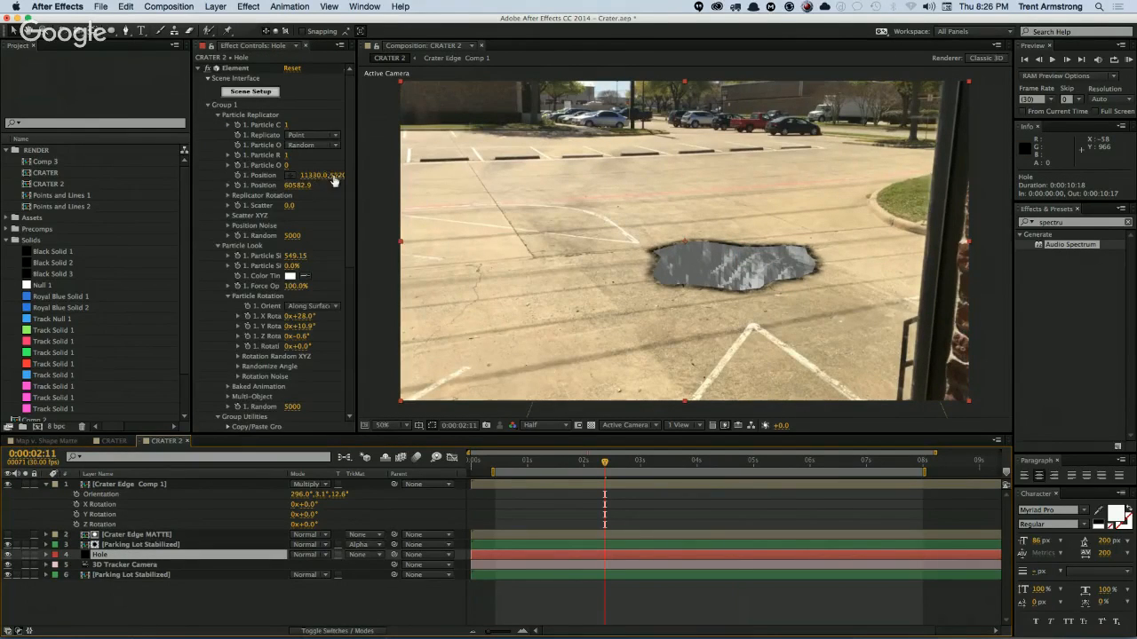
mouse_move(302, 186)
mouse_down()
mouse_move(292, 186)
mouse_move(373, 180)
mouse_move(300, 182)
mouse_move(349, 184)
mouse_move(306, 189)
mouse_up()
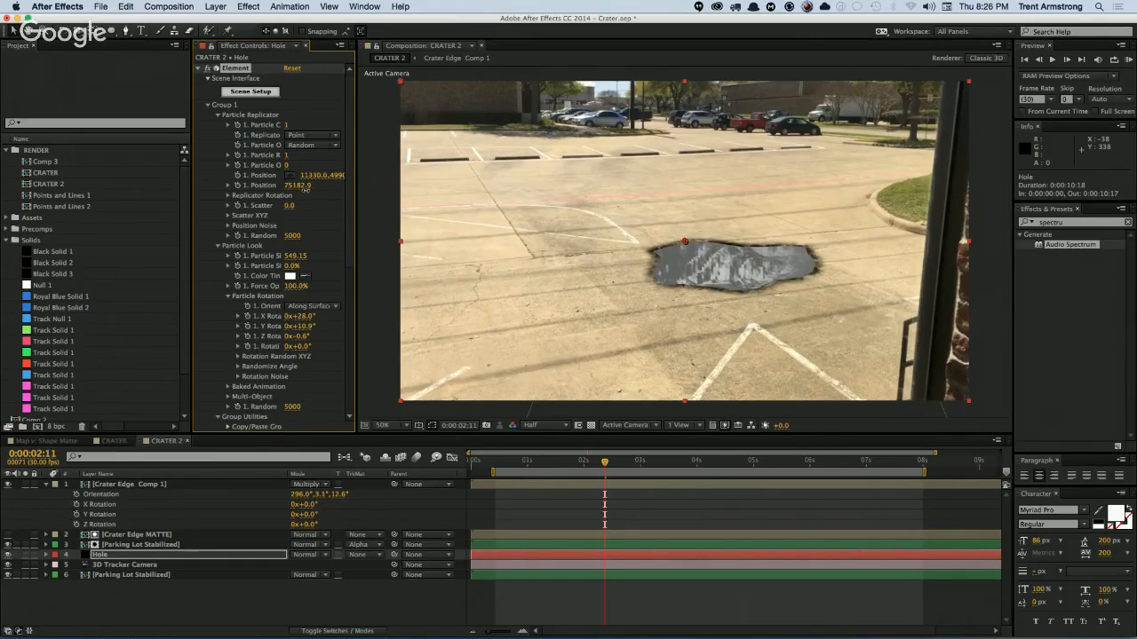
click(215, 598)
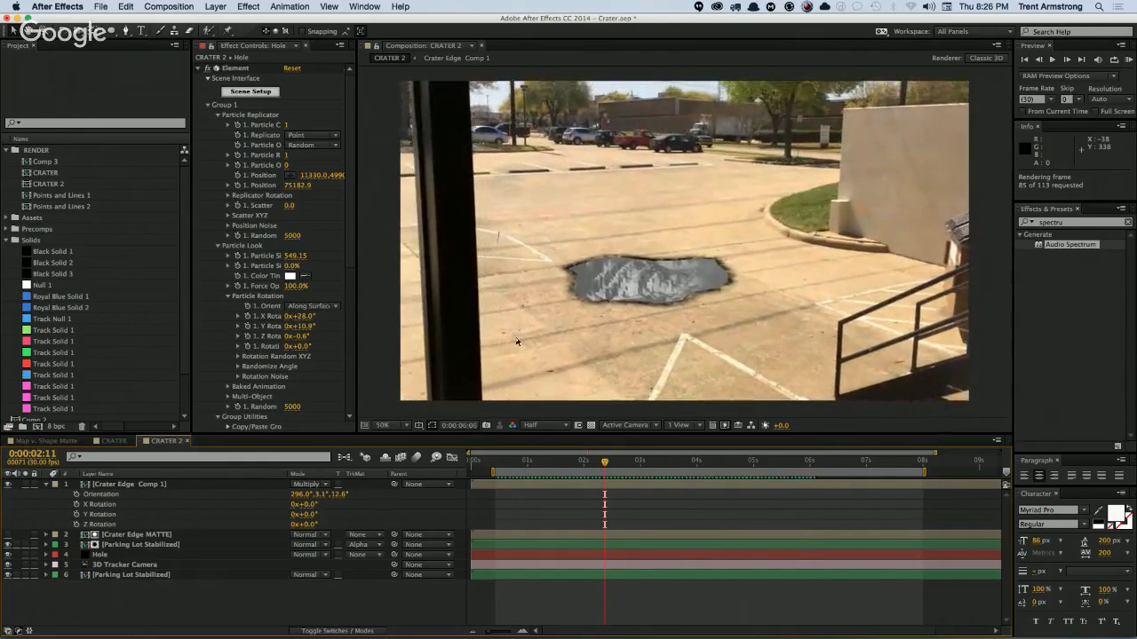
Step: Set the CC RepeTile Expand Left of Crater Edge MATTE to about 218 and deselect the layer
click(138, 534)
drag(289, 91, 314, 86)
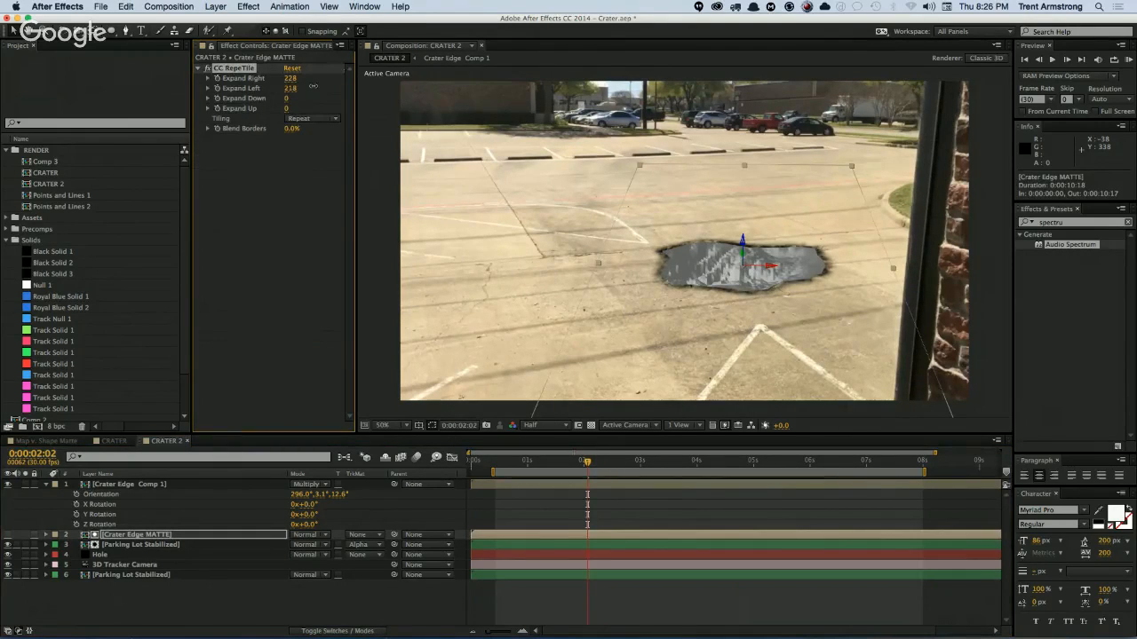
click(226, 600)
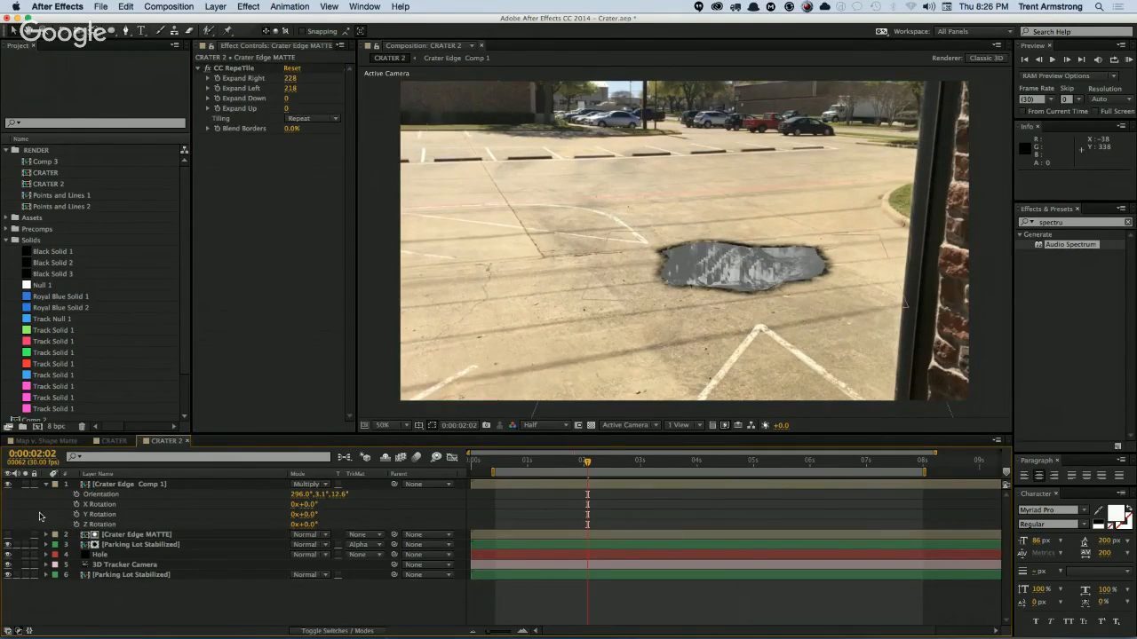
Step: Add the newtek_dirt12.jpg Comp 1 precomp beneath all layers of CRATER 2 and hide it
click(45, 485)
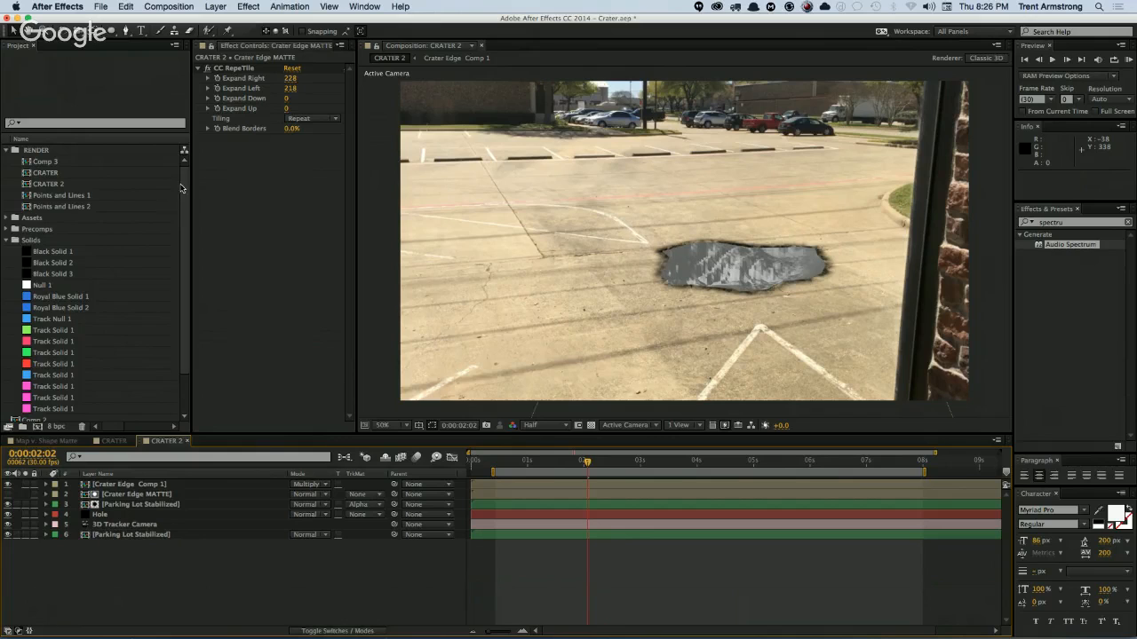
scroll(79, 321, down, 2)
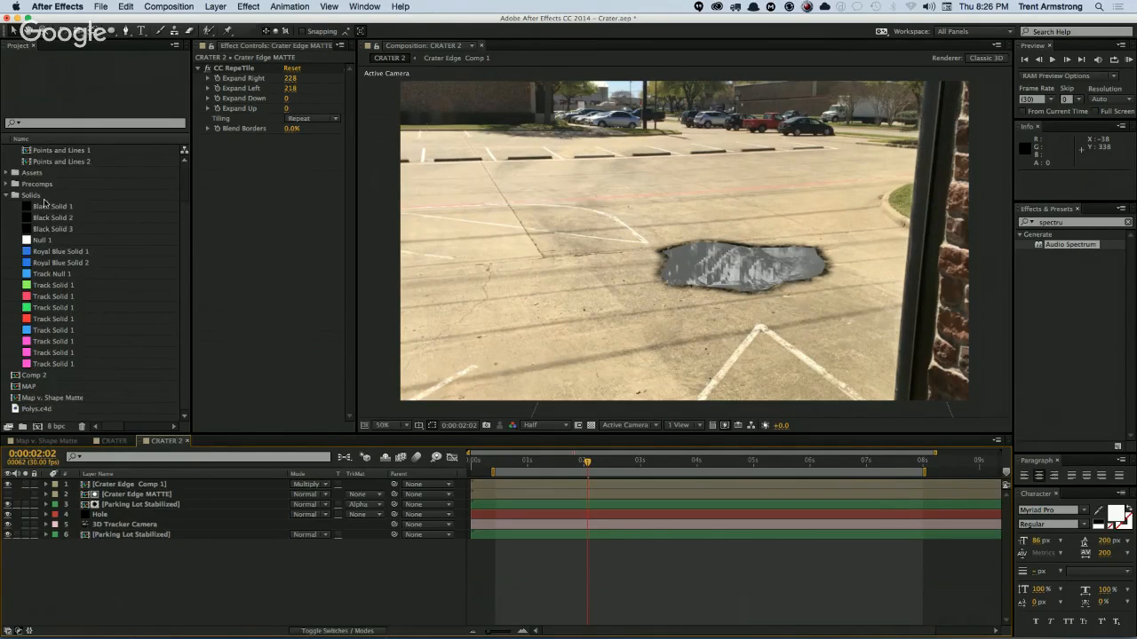
click(7, 185)
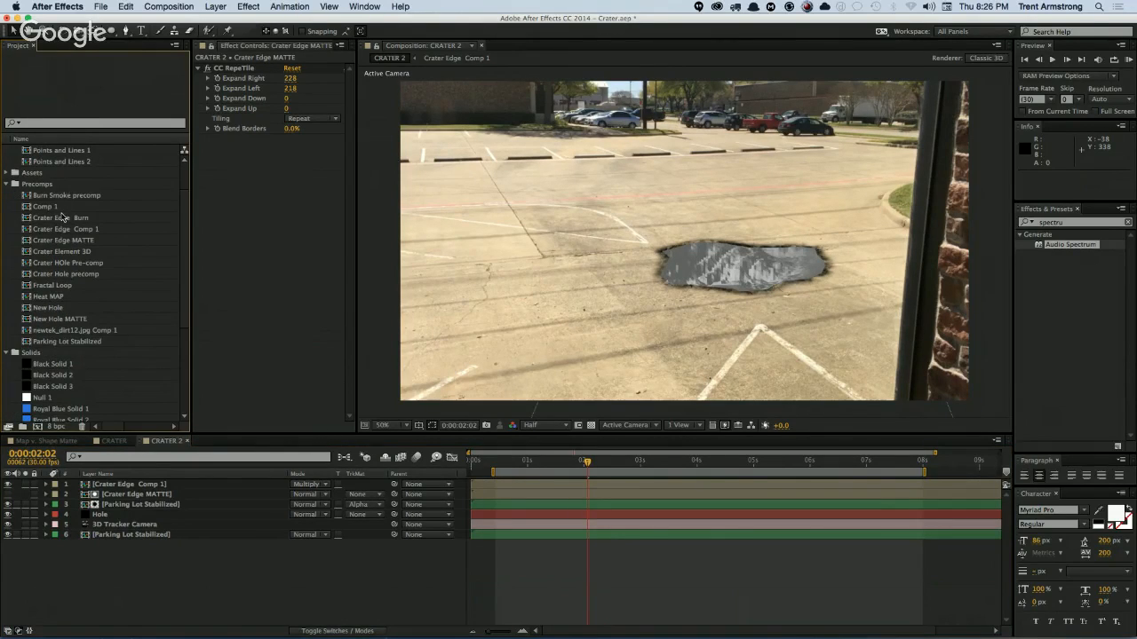
click(71, 330)
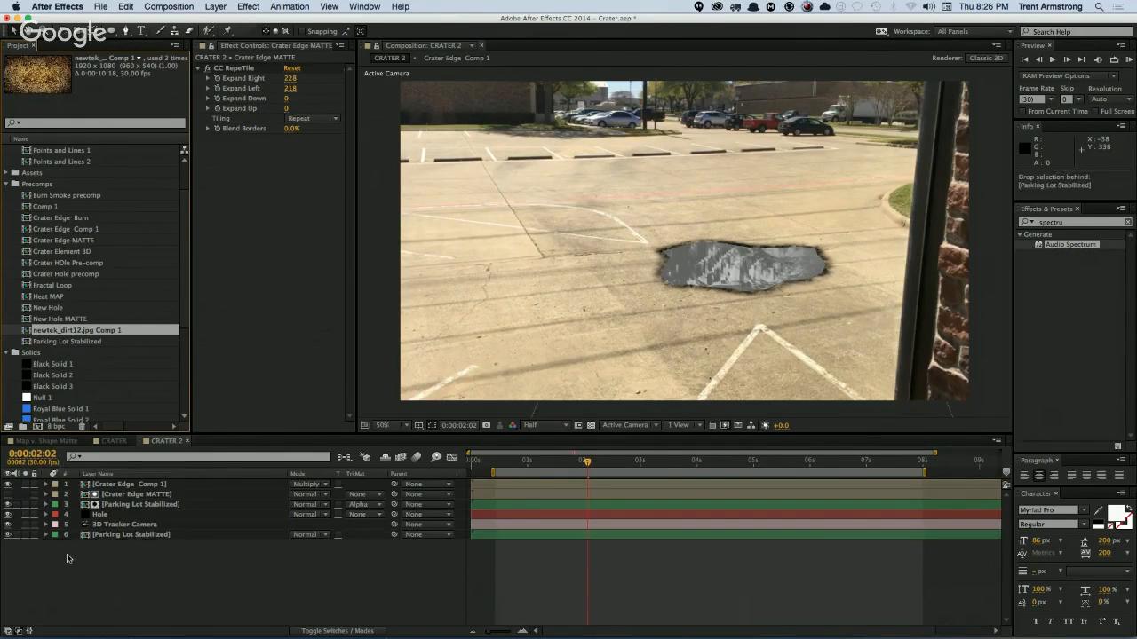
drag(71, 330, 11, 547)
click(9, 546)
Step: Assign newtek_dirt12.jpg Comp 1 to Layer 1 of the custom texture maps in the Hole layer's Element effect
click(101, 515)
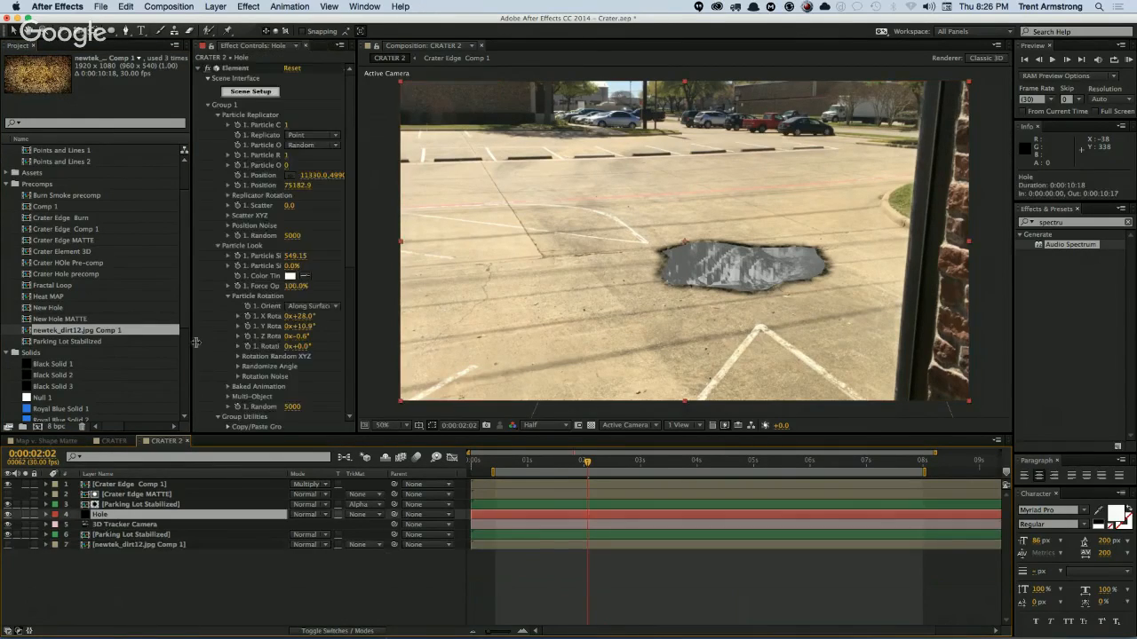
click(248, 95)
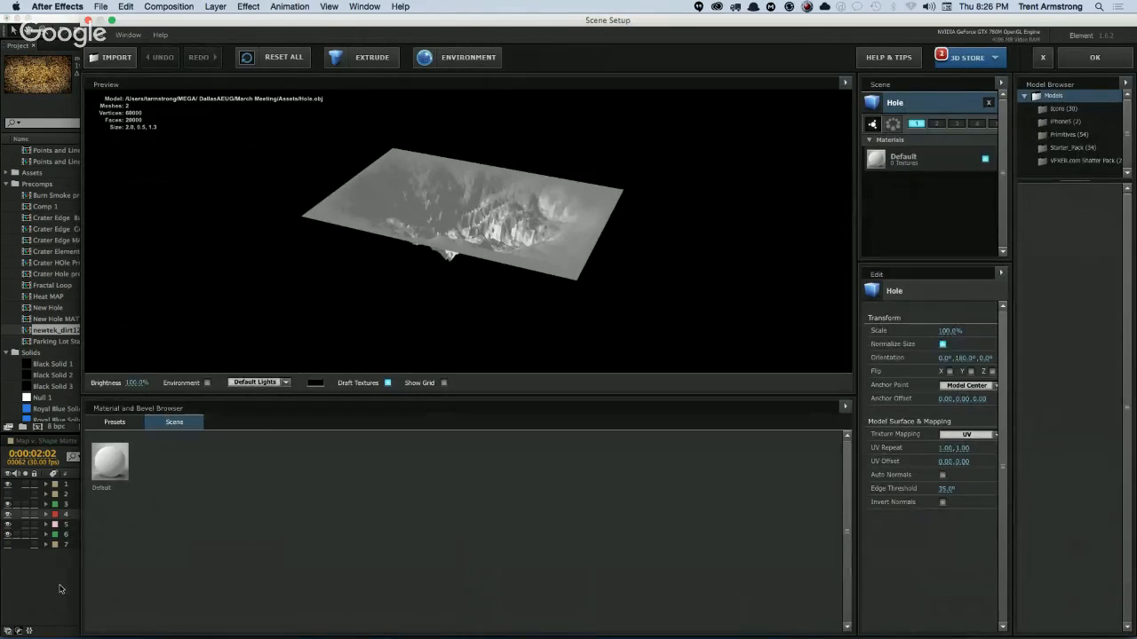
click(1094, 57)
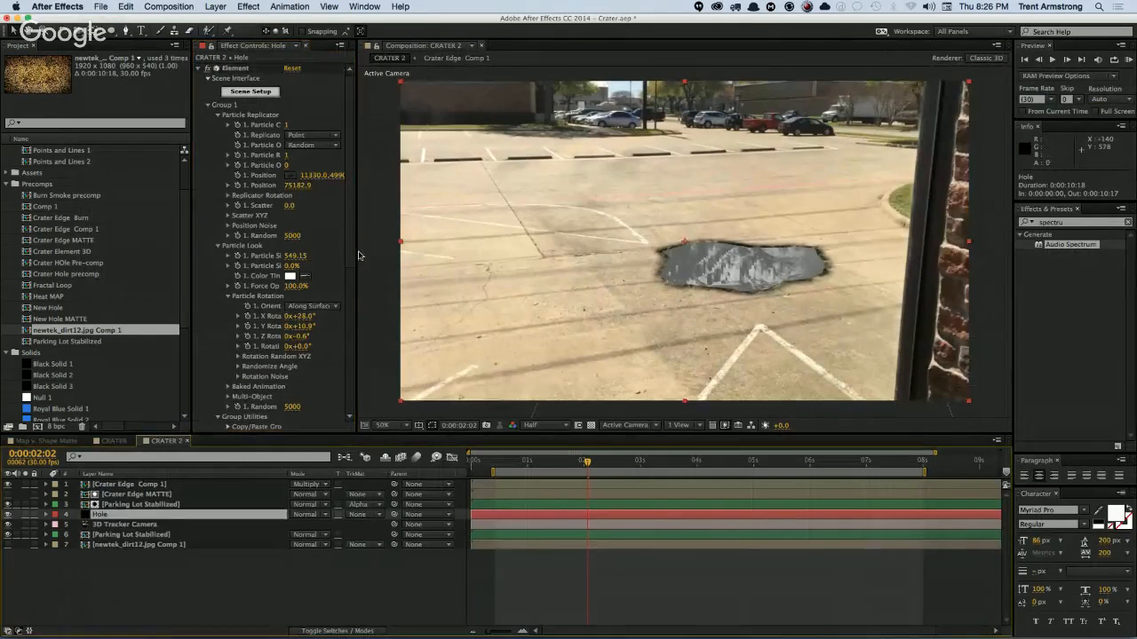
click(211, 106)
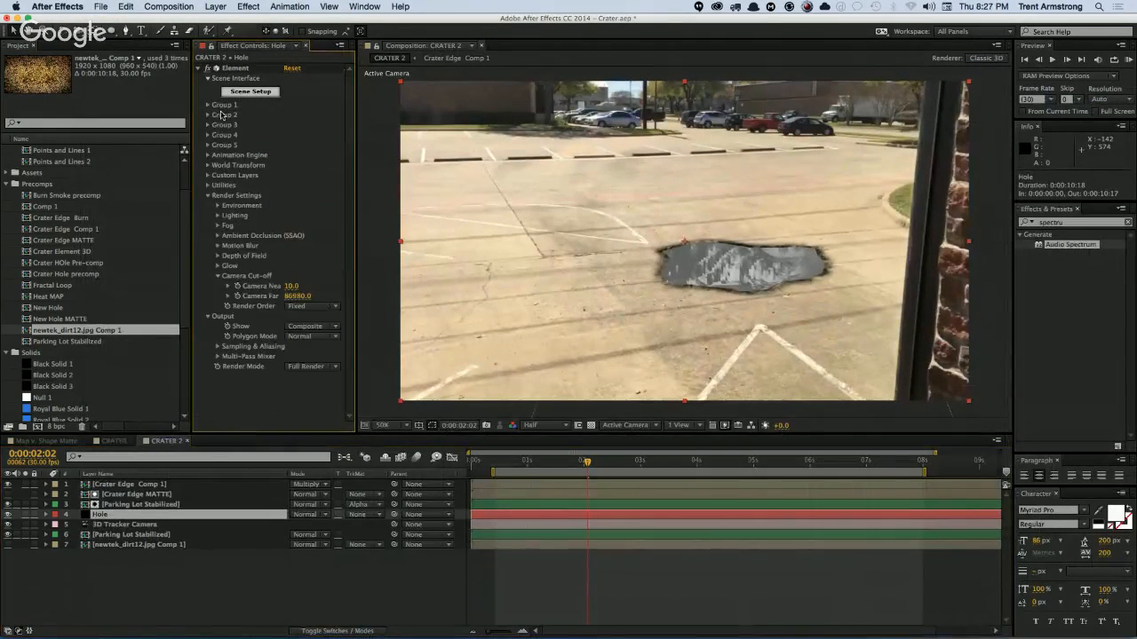
click(208, 175)
click(217, 195)
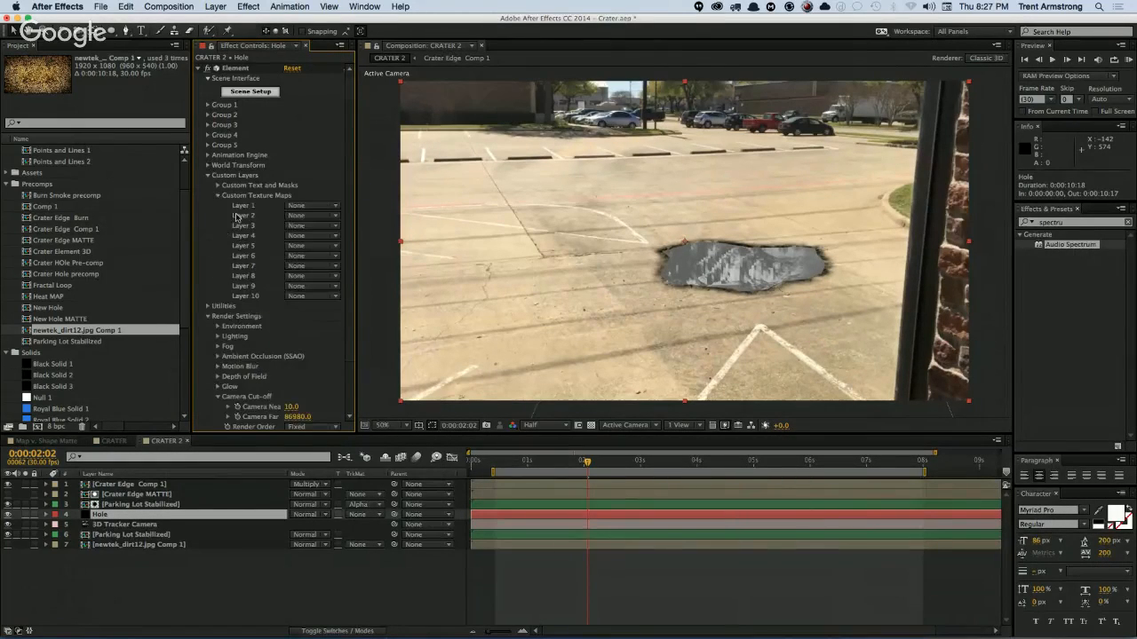
click(318, 210)
click(324, 290)
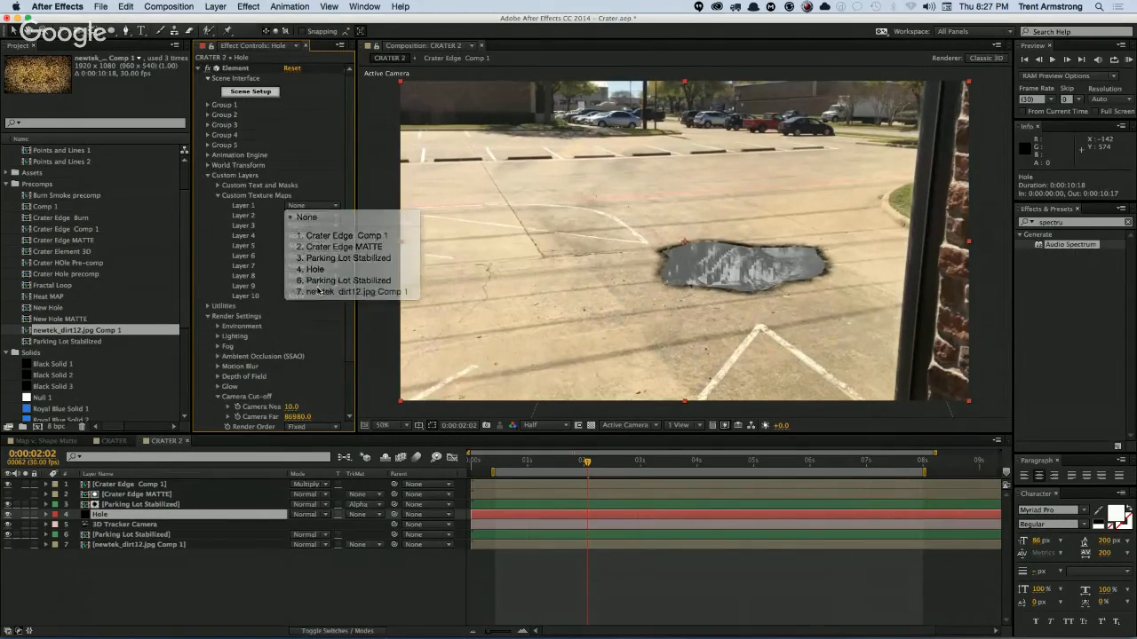
click(208, 175)
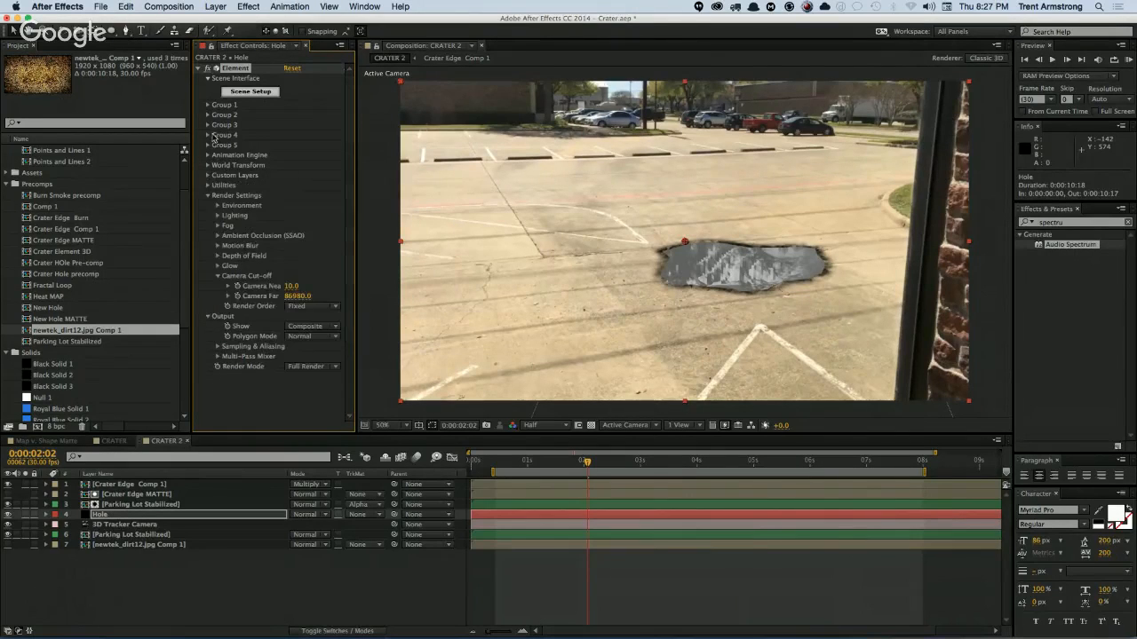
Step: Load Custom Layer 1 as the Diffuse texture of the Hole model's Default material and accept the scene setup
click(253, 91)
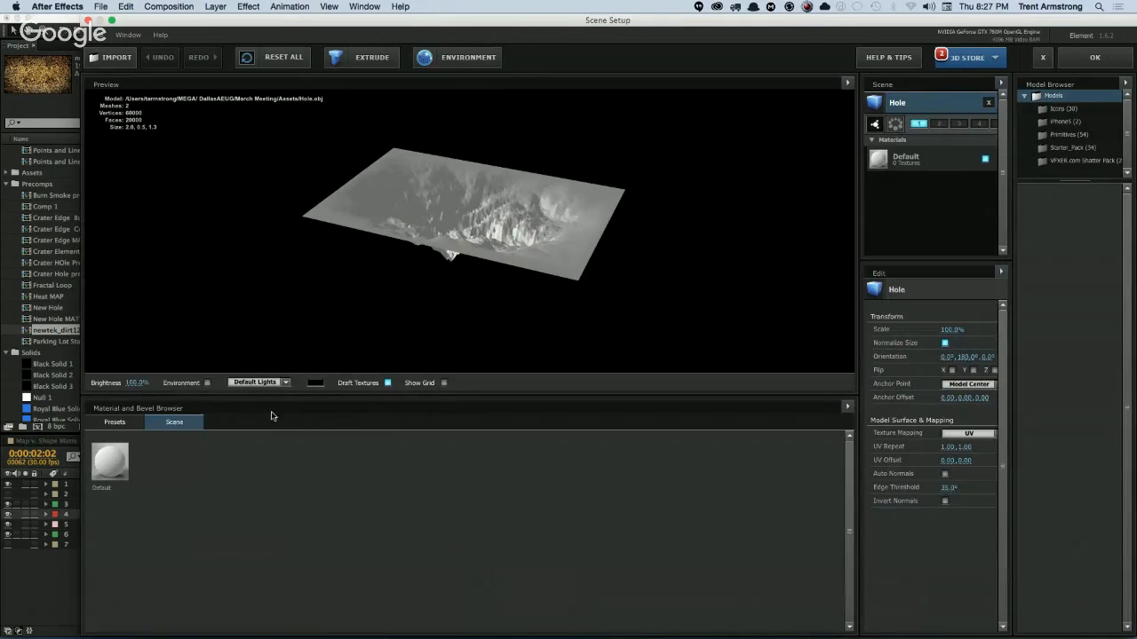
click(106, 471)
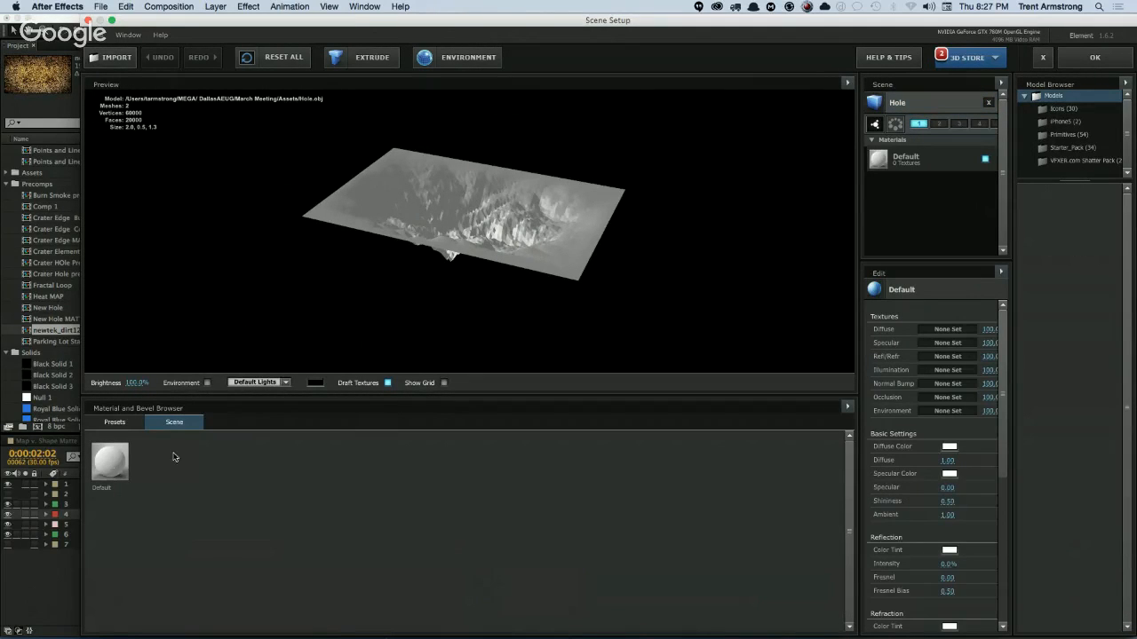
click(947, 329)
click(566, 165)
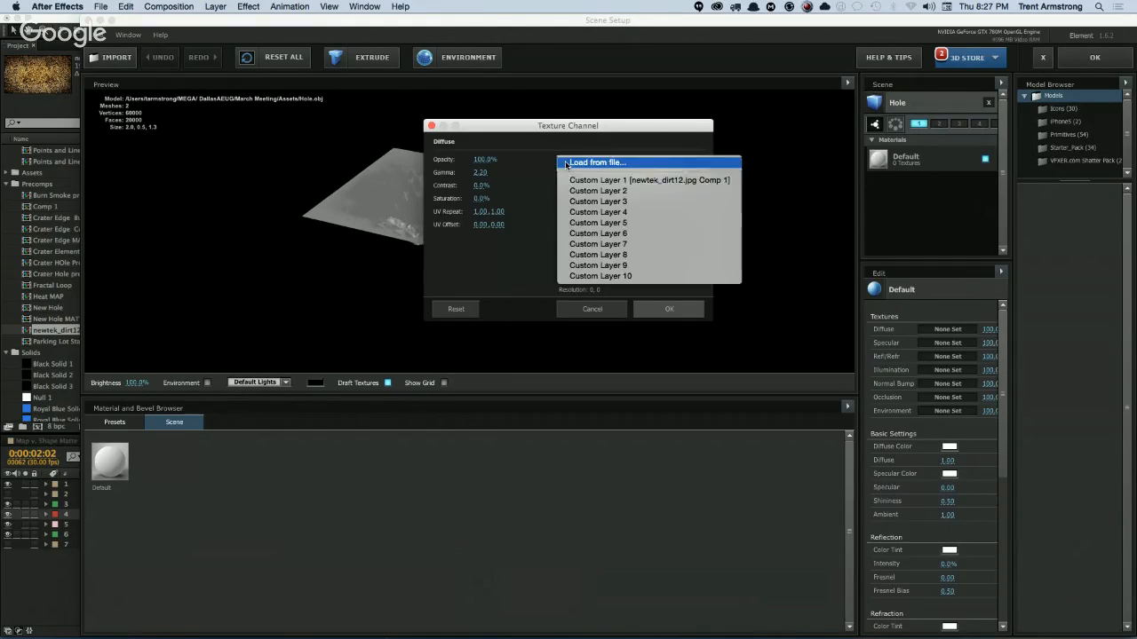
click(604, 180)
click(669, 309)
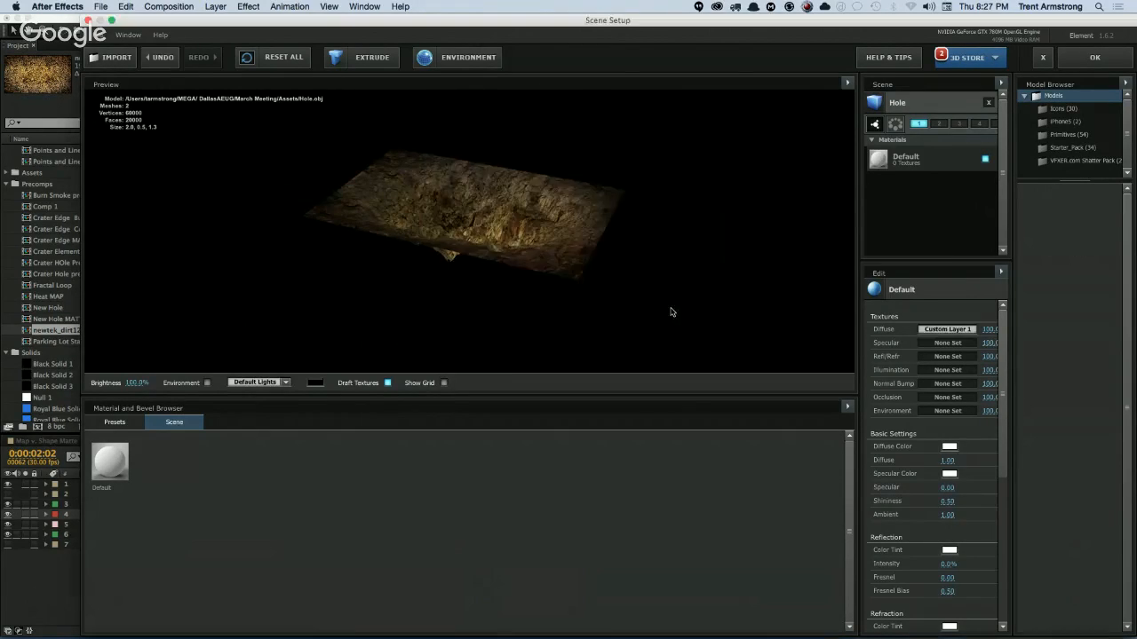
click(1092, 57)
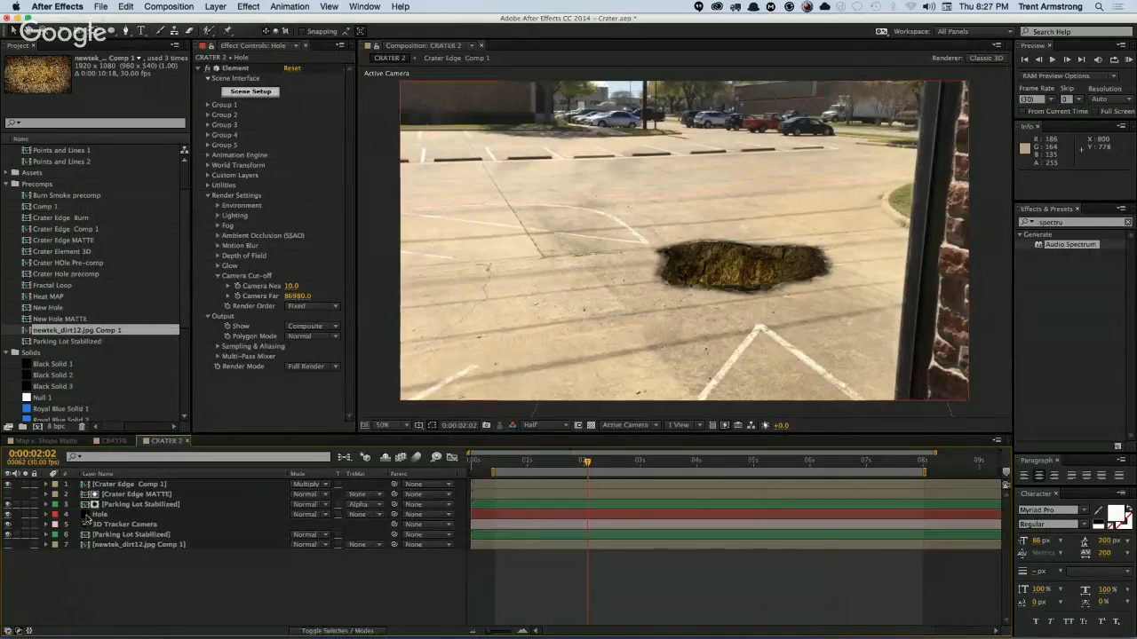
Step: Preview the textured crater in motion, then go to about 0:00:00:19, where the hole overlaps the brick wall
key(KP_0)
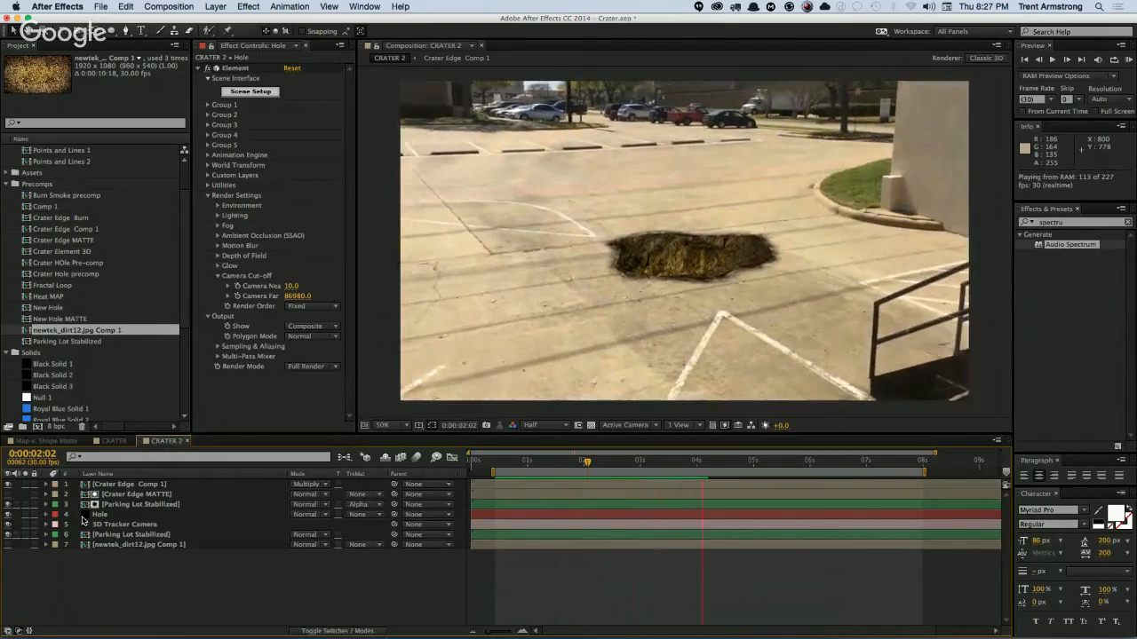
key(space)
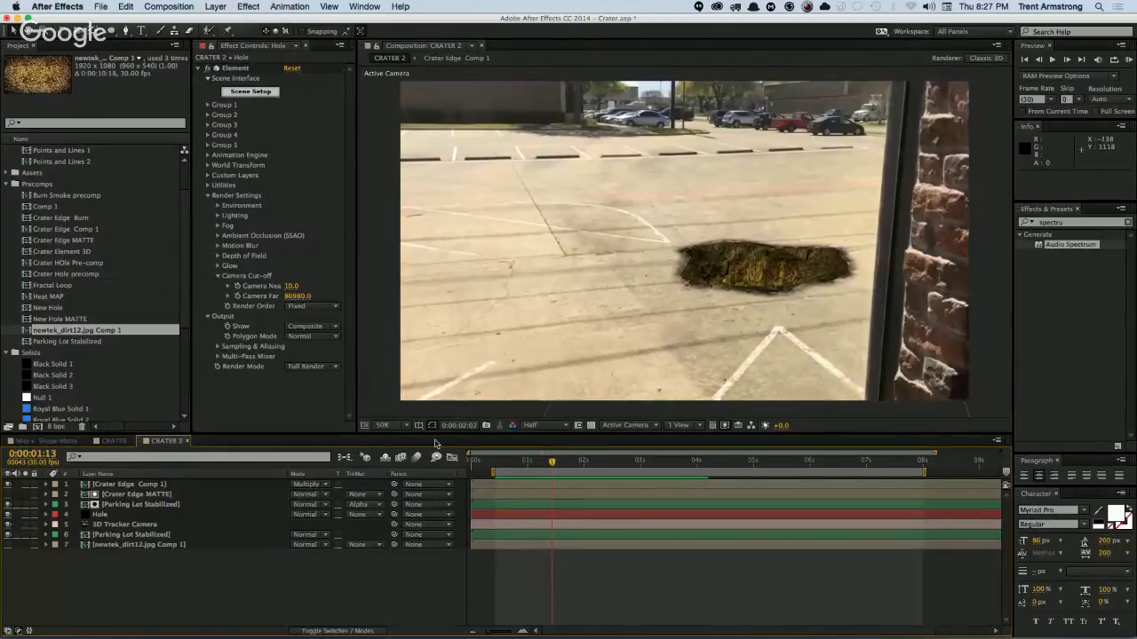
drag(552, 462, 503, 471)
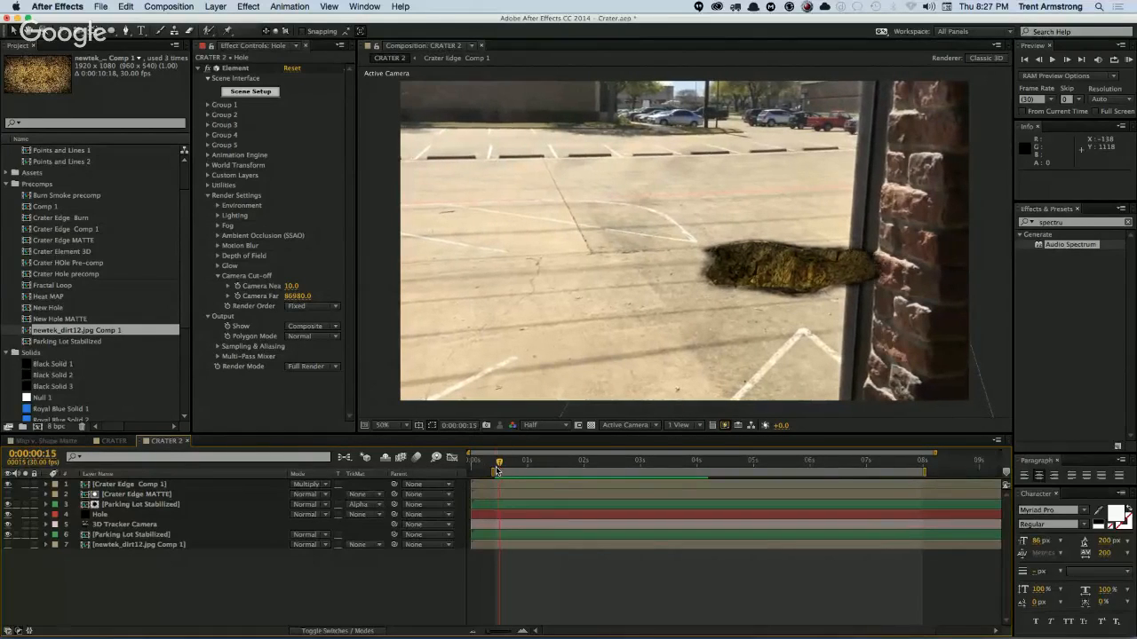
Step: Create a track solid from 3D Camera Tracker points on the brick wall in the lower Parking Lot Stabilized layer
click(156, 546)
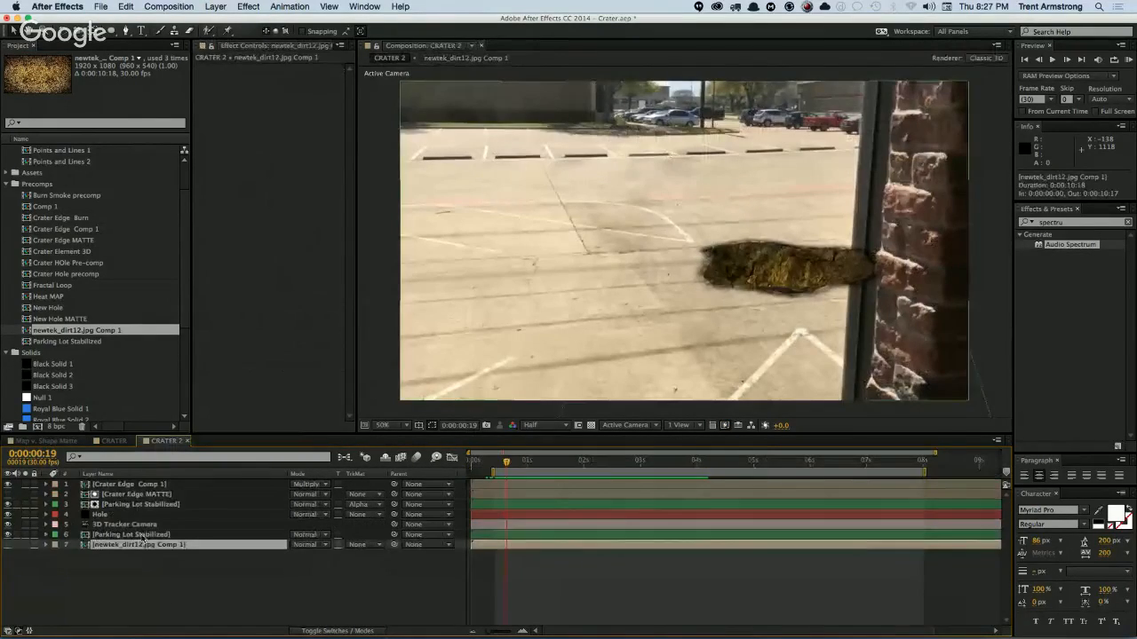
click(142, 535)
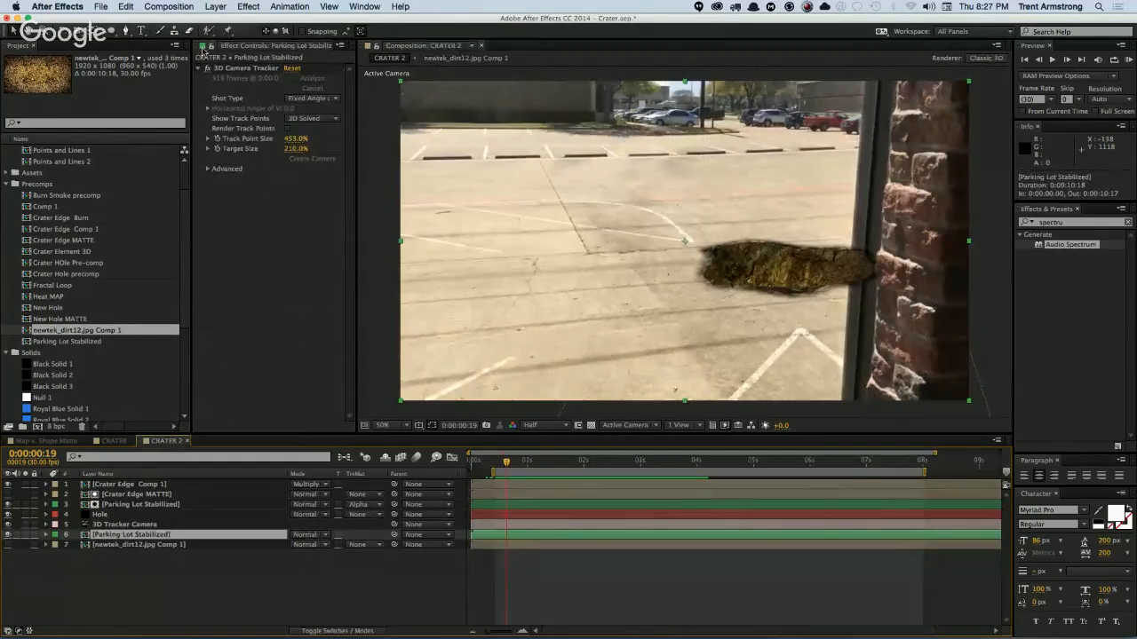
click(245, 69)
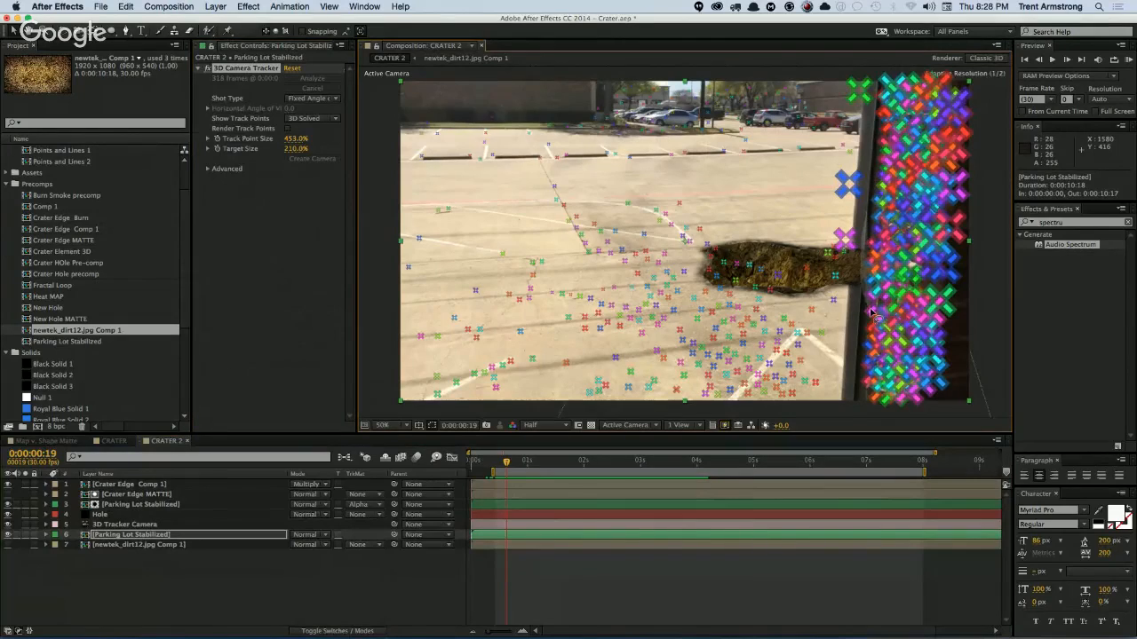
mouse_move(875, 315)
mouse_down()
mouse_move(947, 233)
mouse_move(897, 250)
mouse_up()
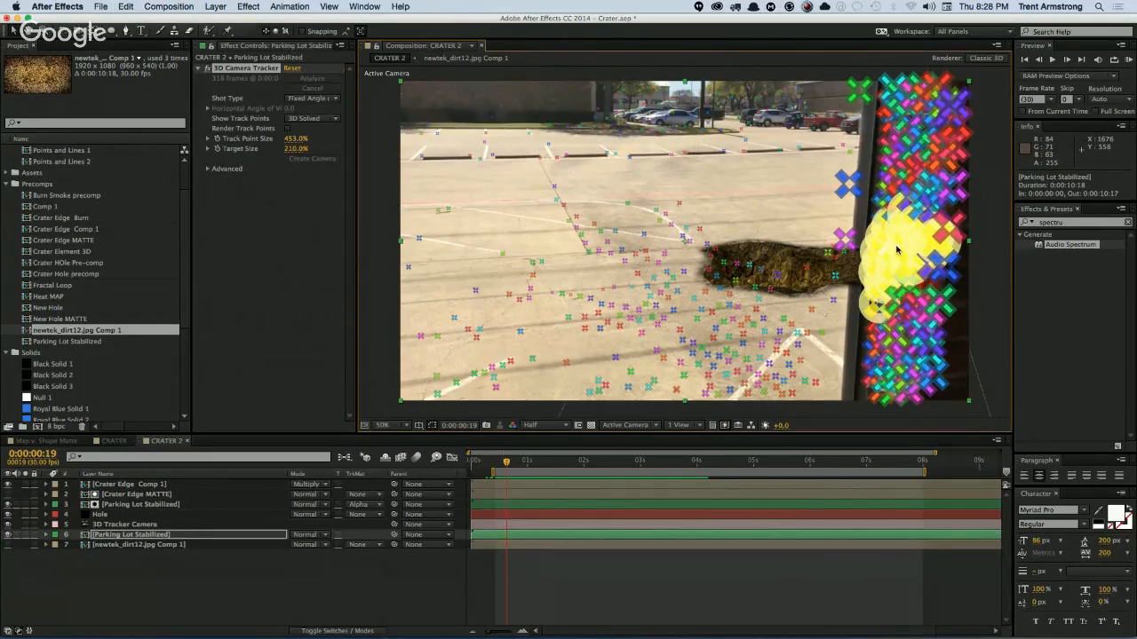
right_click(897, 251)
click(842, 317)
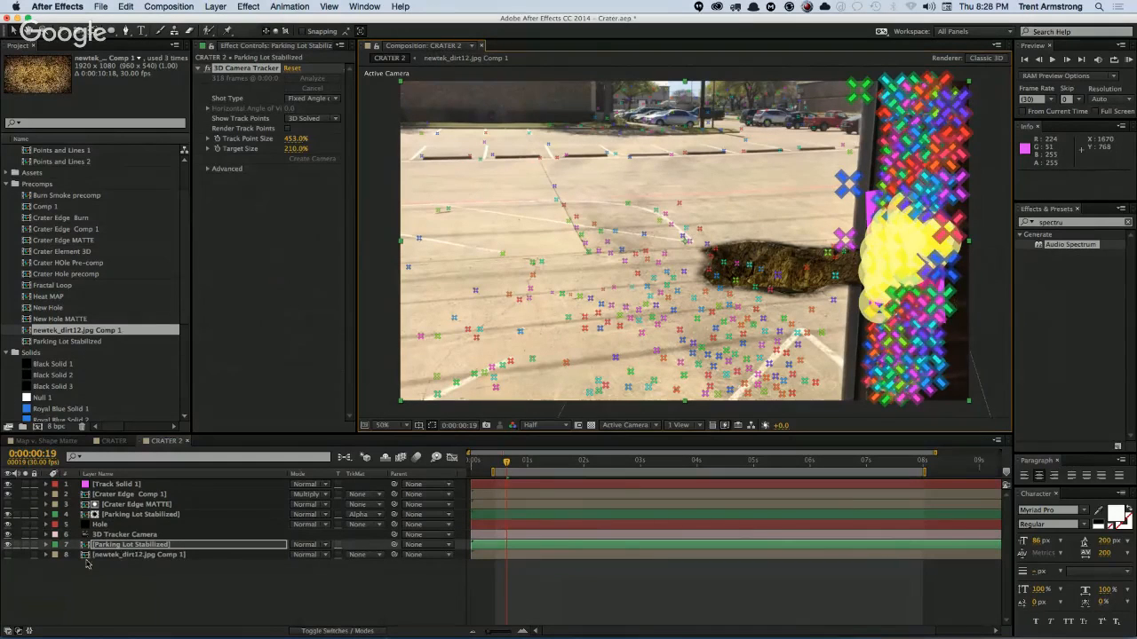
Step: Place Track Solid 1 directly above the Hole layer and solo it together with the lower Parking Lot Stabilized layer
click(124, 486)
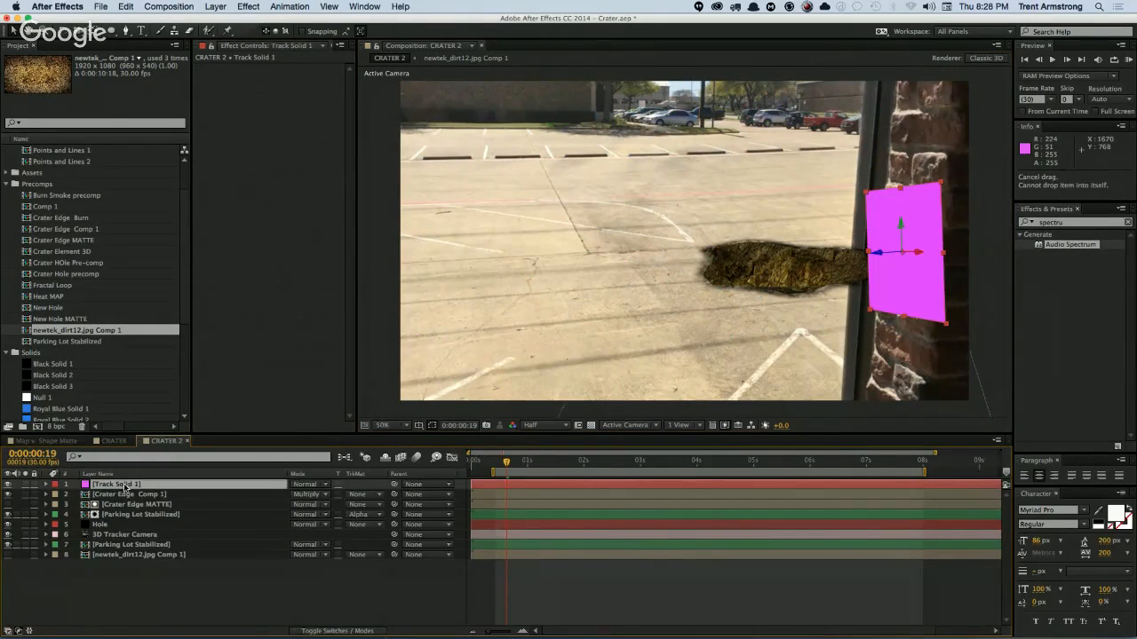
drag(125, 487, 124, 522)
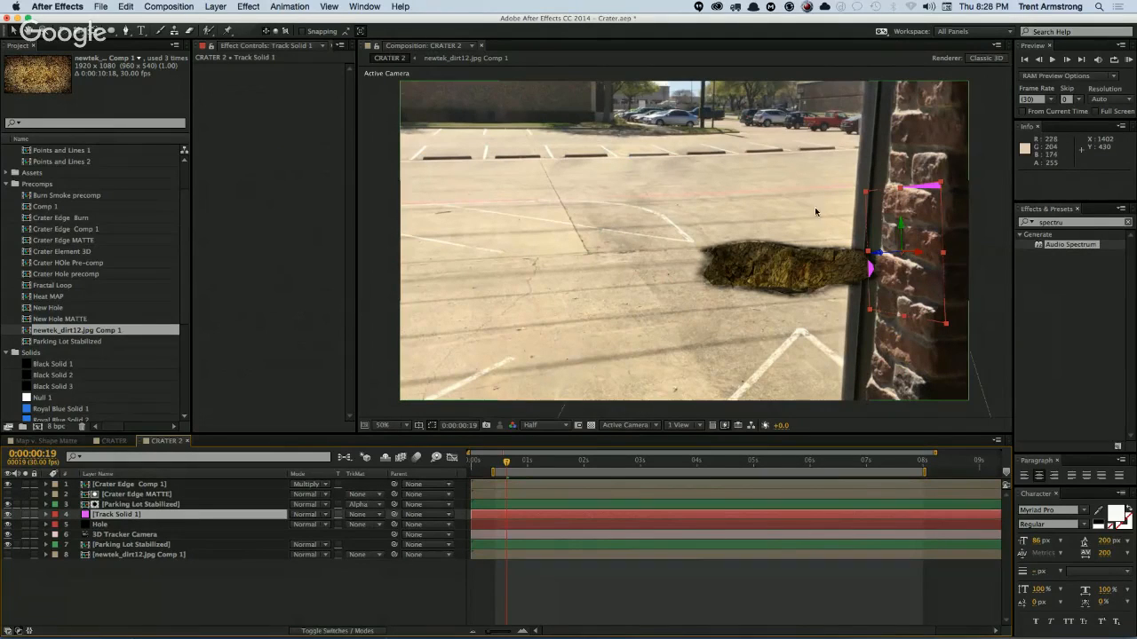
click(25, 515)
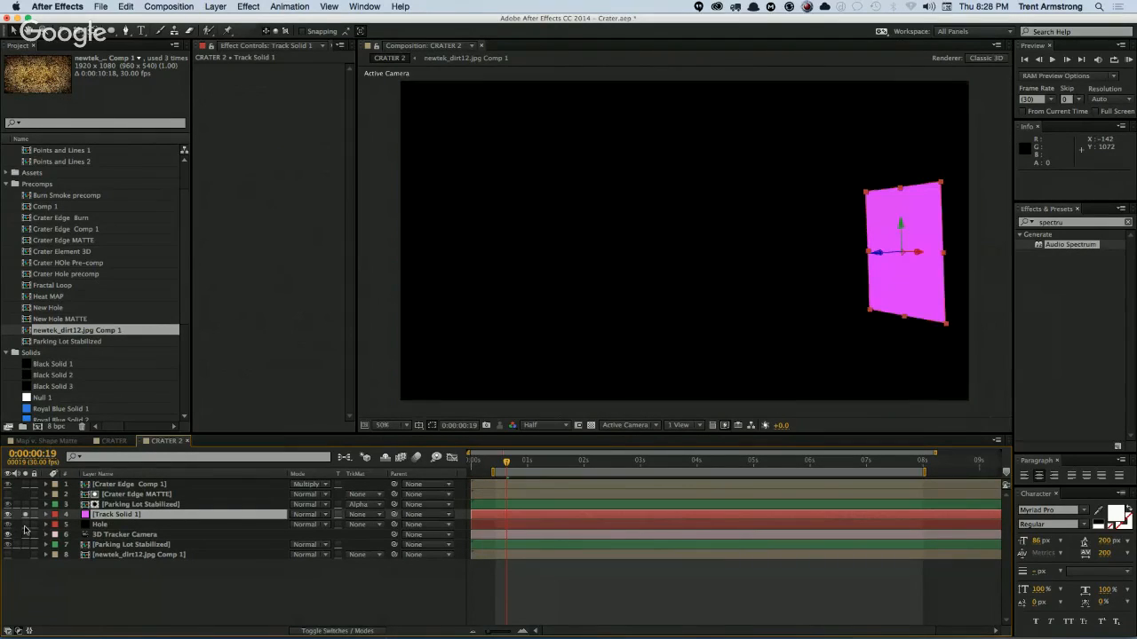
click(25, 544)
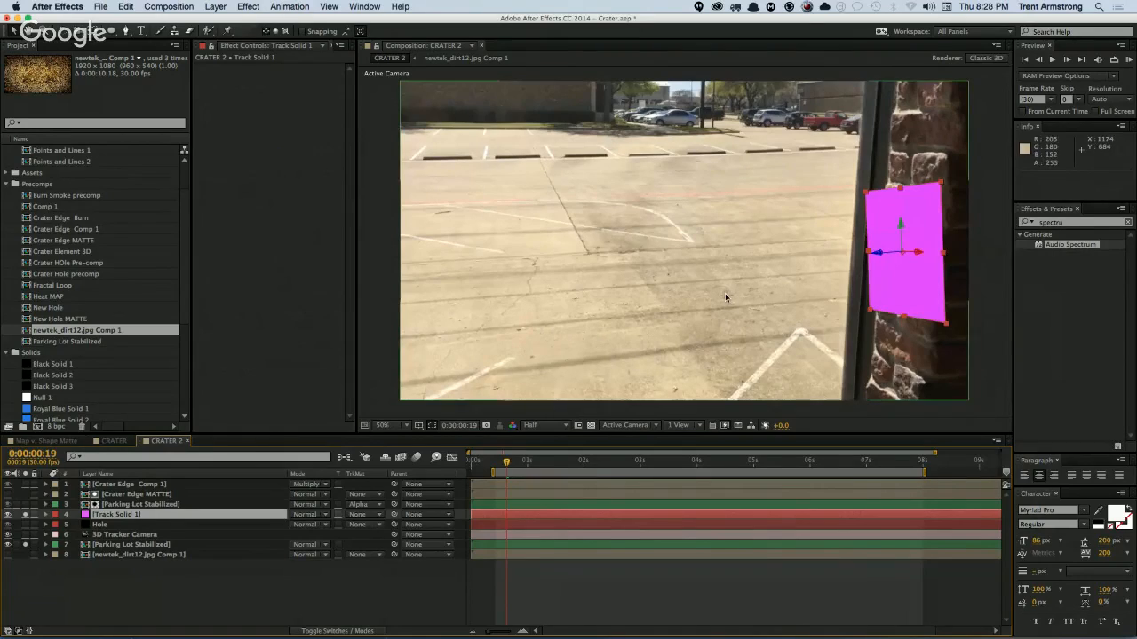
Step: Set Track Solid 1's Z orientation to 5° and its scale to about 177.5, 241.1, 180.1% to cover the brick wall
key(r)
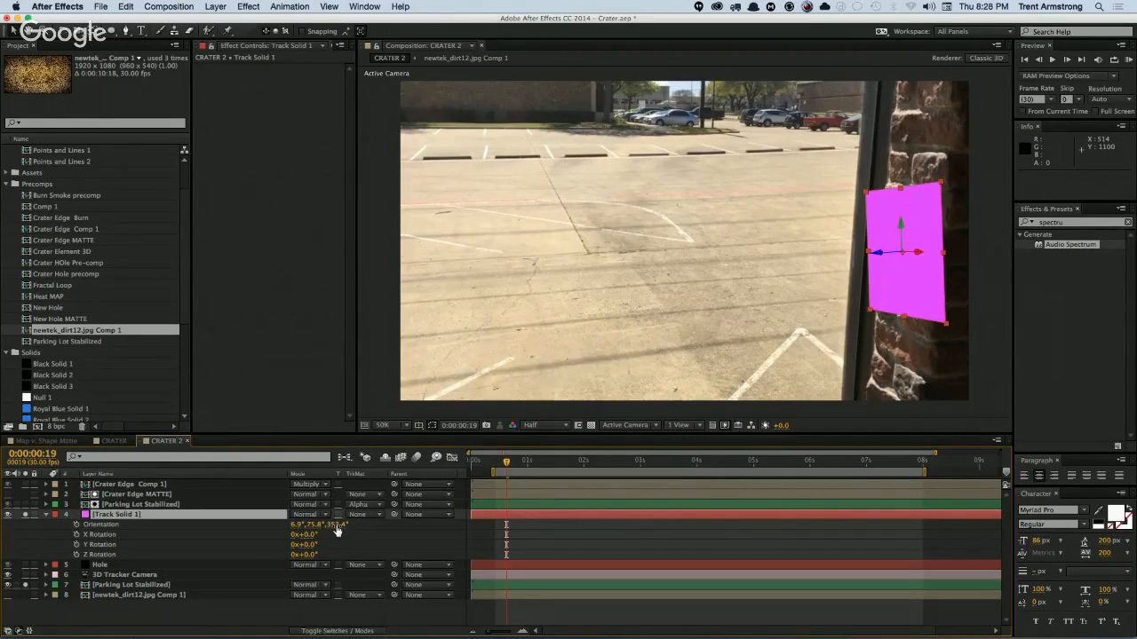
click(344, 525)
text(0)
key(Return)
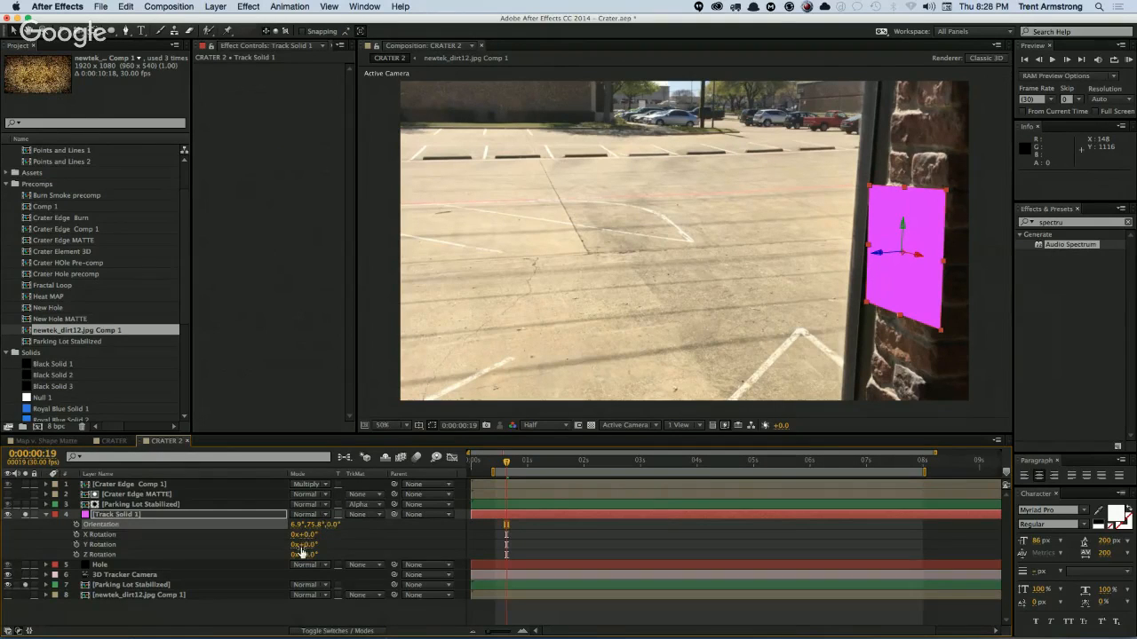
key(shift+s)
mouse_move(306, 525)
mouse_down()
mouse_move(334, 524)
mouse_move(307, 529)
mouse_move(327, 532)
mouse_move(321, 549)
mouse_move(361, 533)
mouse_move(304, 525)
mouse_move(318, 527)
mouse_up()
key(super+z)
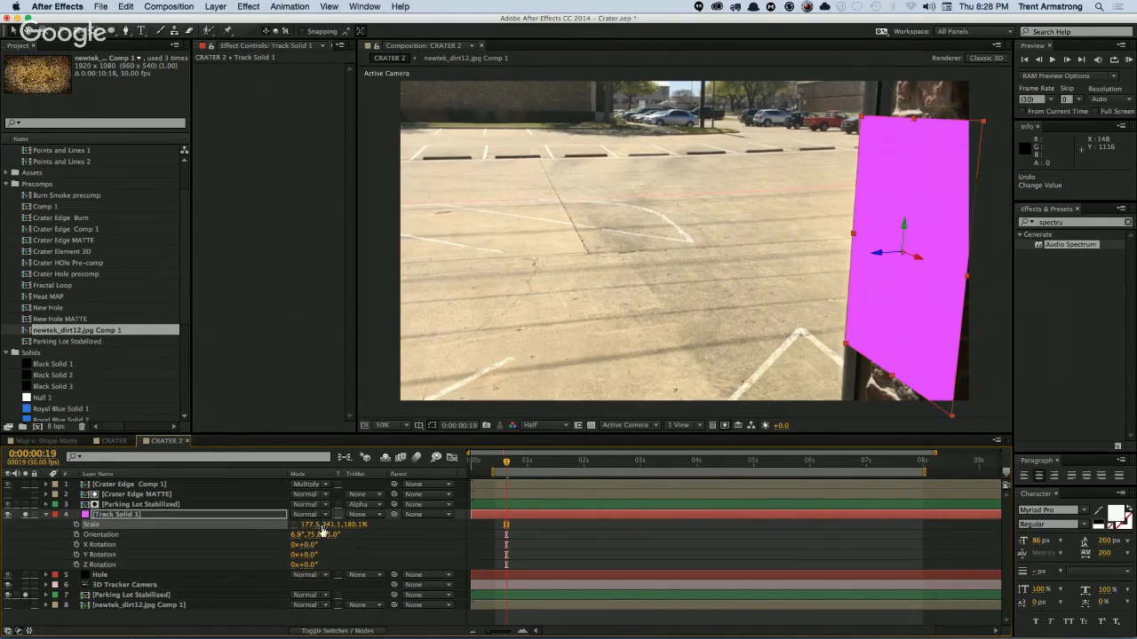
Step: Add a Fast Blur with Blurriness 2 to Track Solid 1 and collapse the layer's properties
click(248, 6)
mouse_move(284, 87)
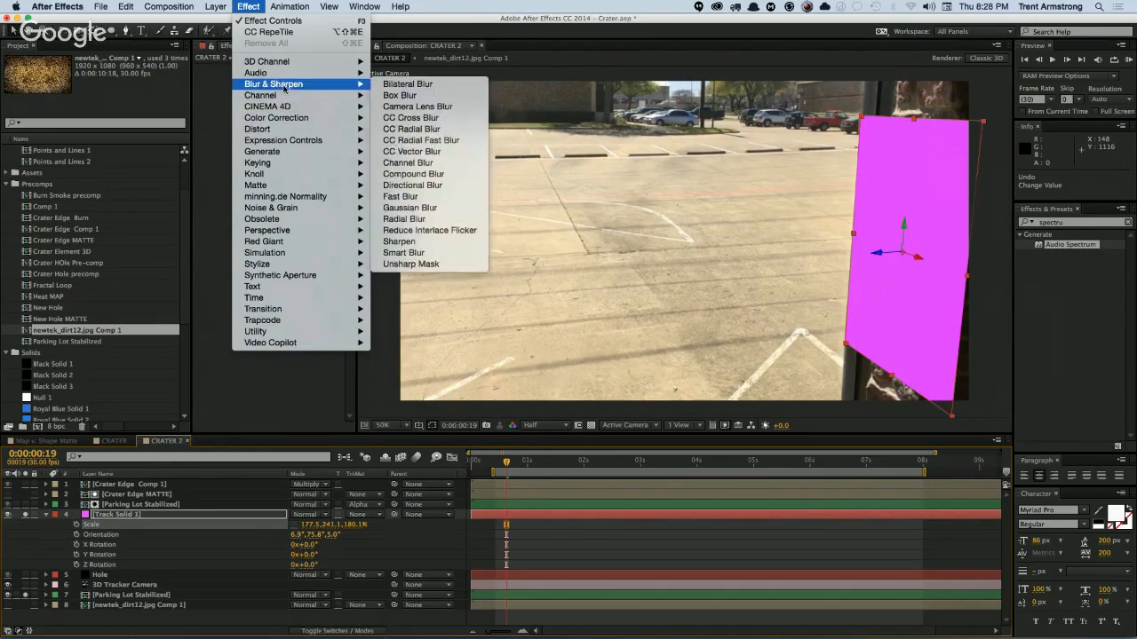
click(401, 197)
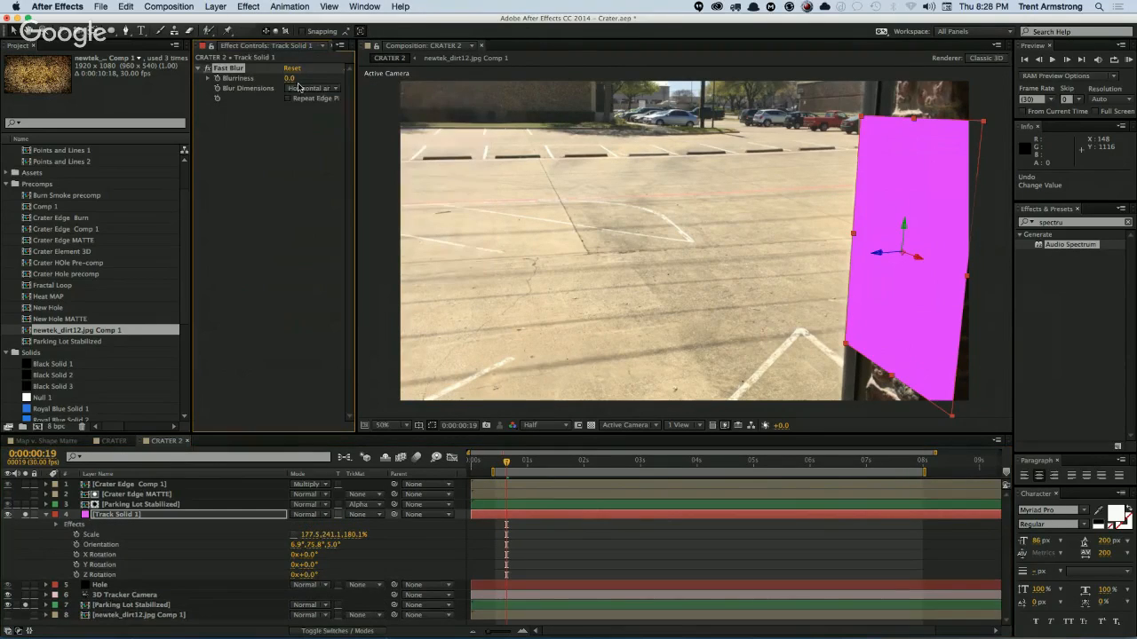
click(288, 77)
key(Return)
drag(287, 84, 287, 88)
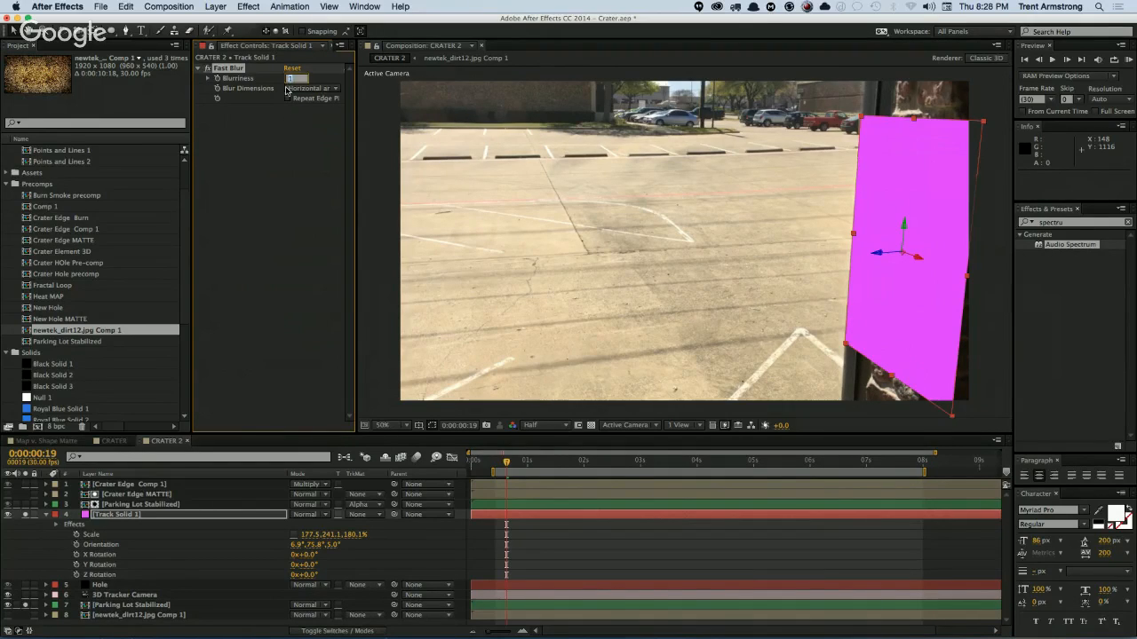
click(112, 515)
click(47, 515)
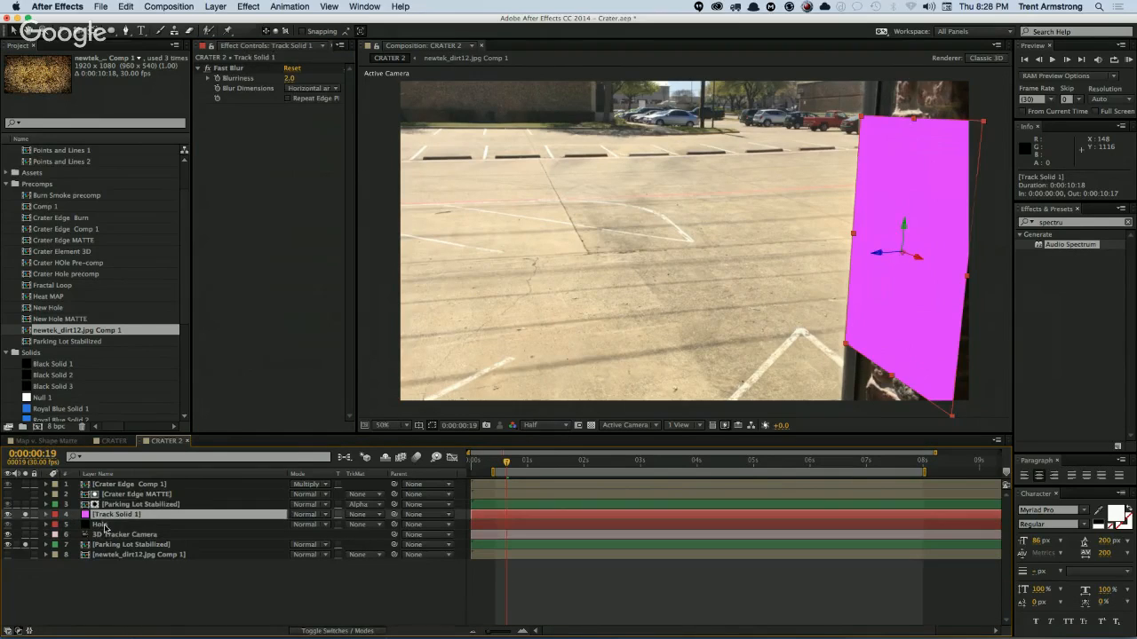
Step: Bring Track Solid 1 to the top of the layer stack and duplicate the lower Parking Lot Stabilized layer
click(103, 525)
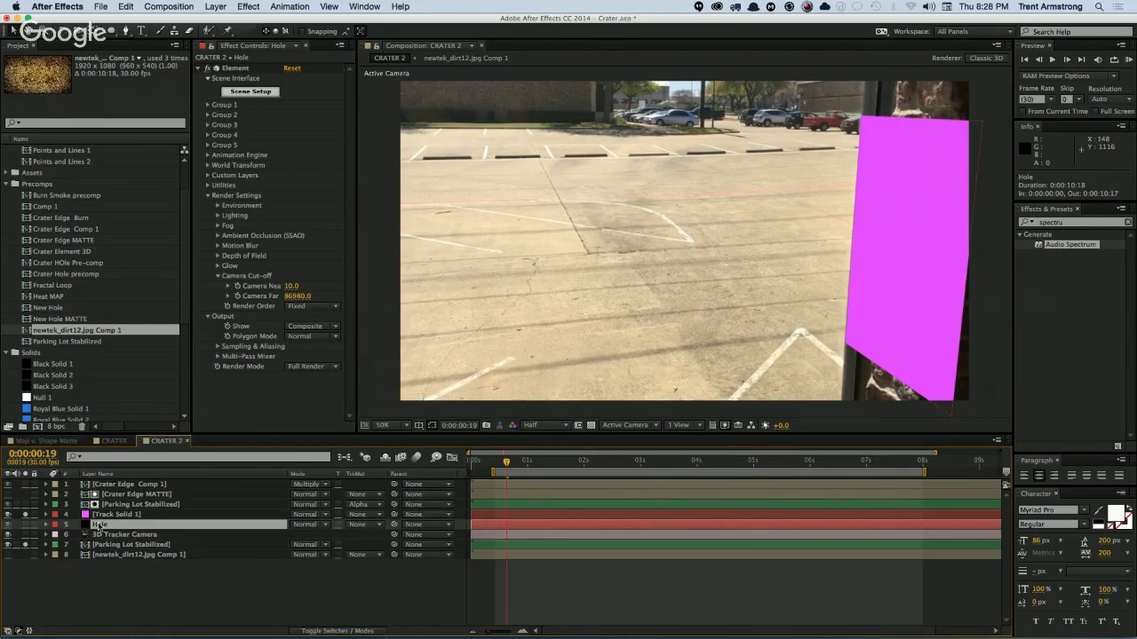
click(121, 515)
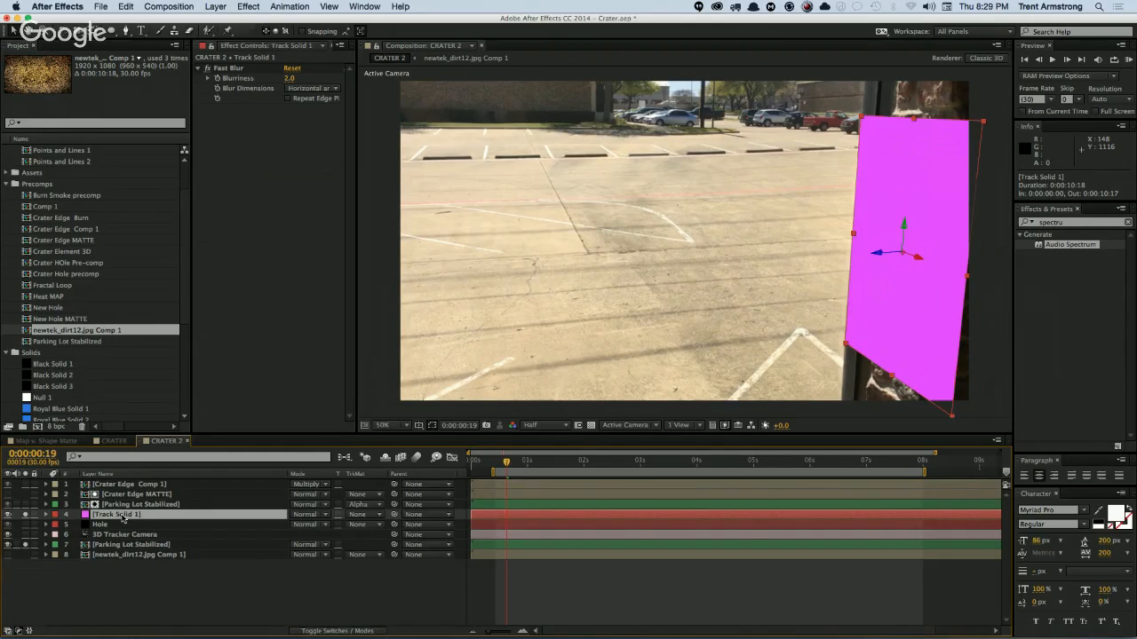
key(super+shift+bracketright)
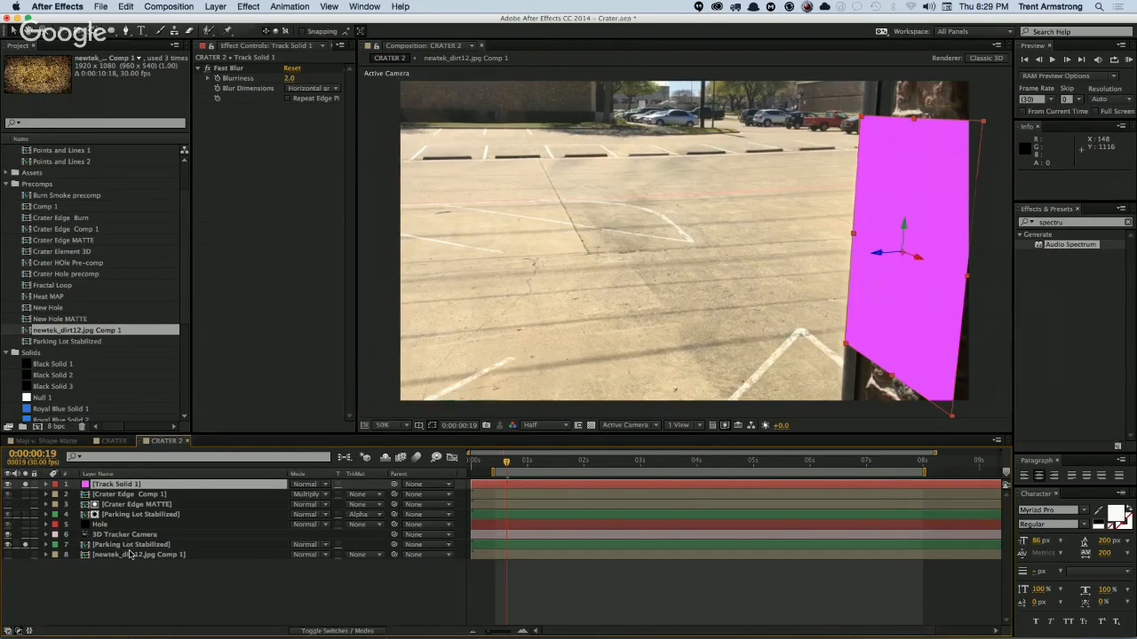
click(128, 545)
key(super+d)
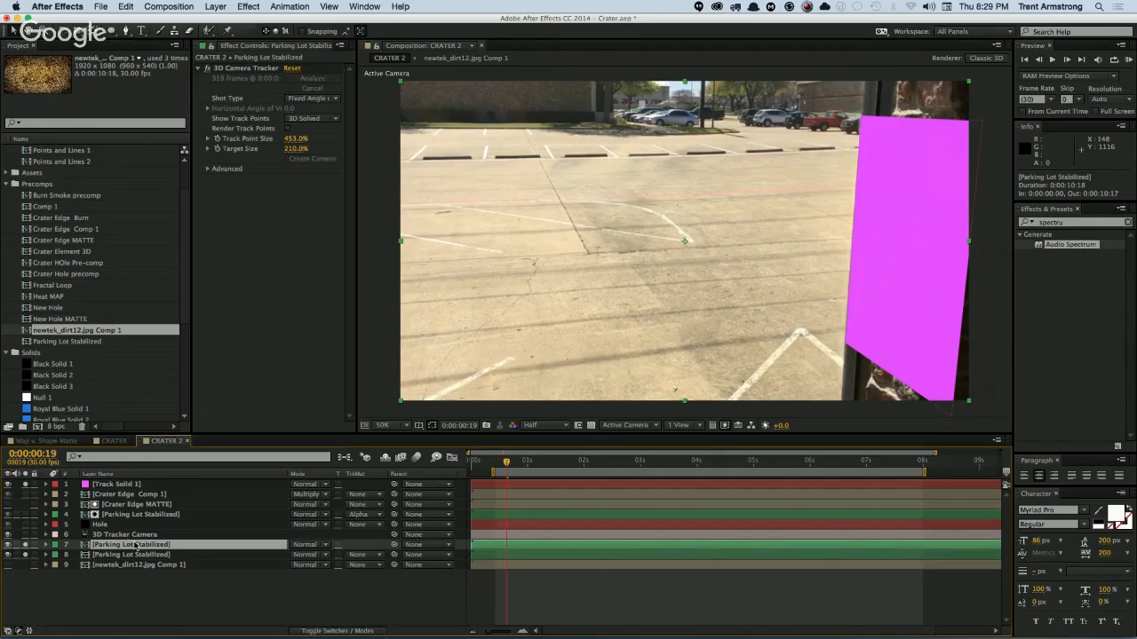
Step: Move the duplicated Parking Lot Stabilized layer directly below Track Solid 1 and rename it Window Foreground
drag(135, 544, 146, 498)
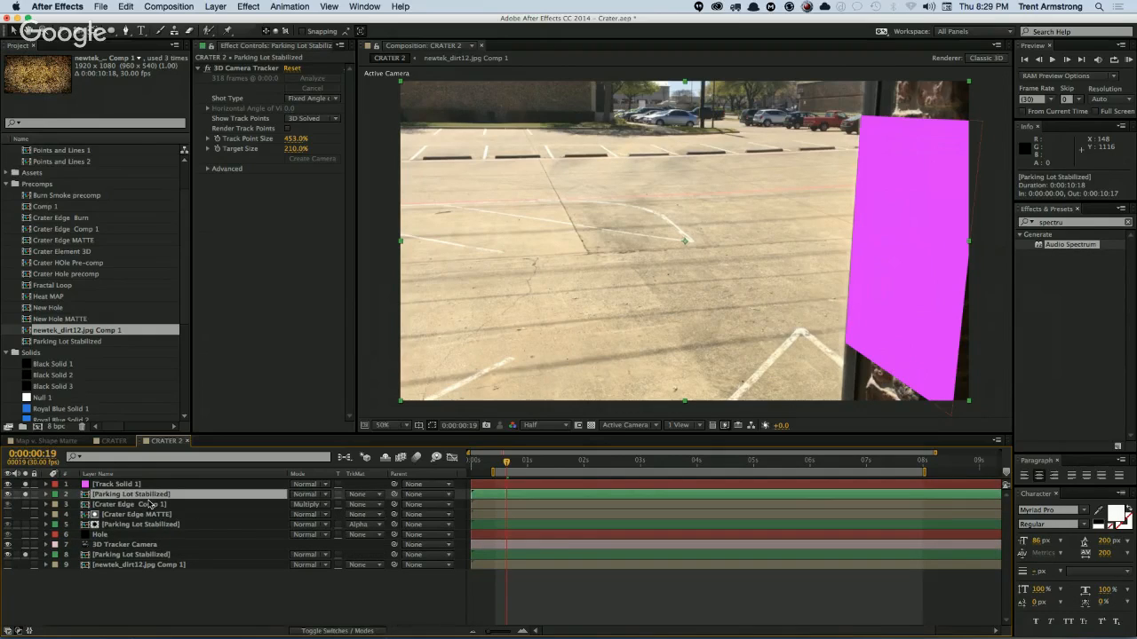
key(Return)
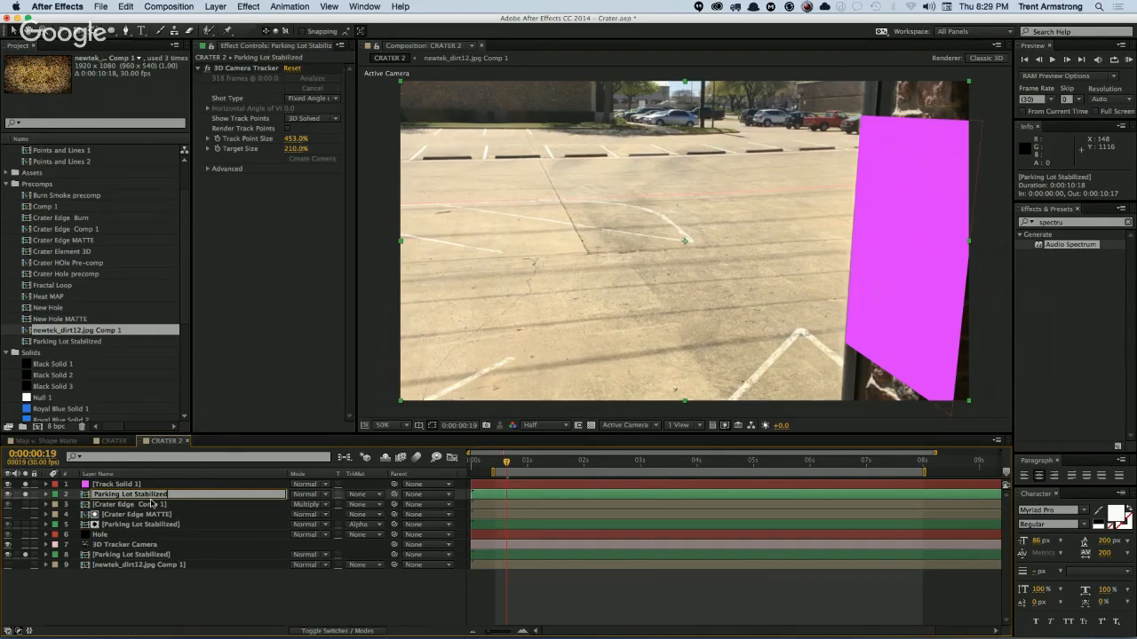
text(Window Foreground)
key(Return)
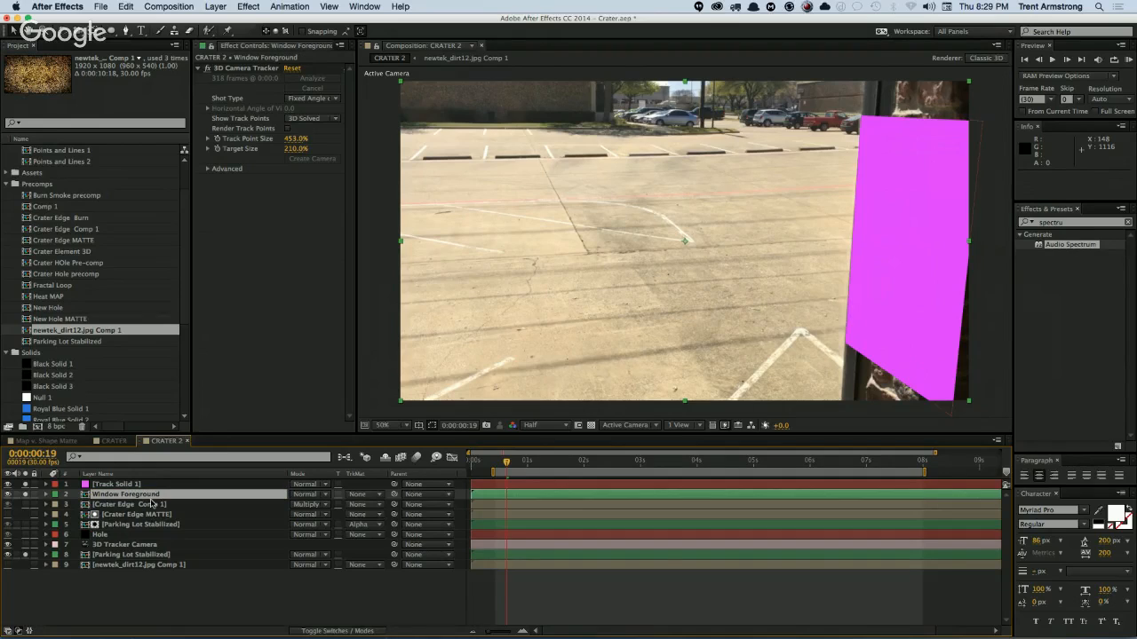
Step: Set Window Foreground's track matte to Alpha from Track Solid 1 and unsolo the layers to check the full composite
click(363, 497)
click(372, 518)
click(26, 554)
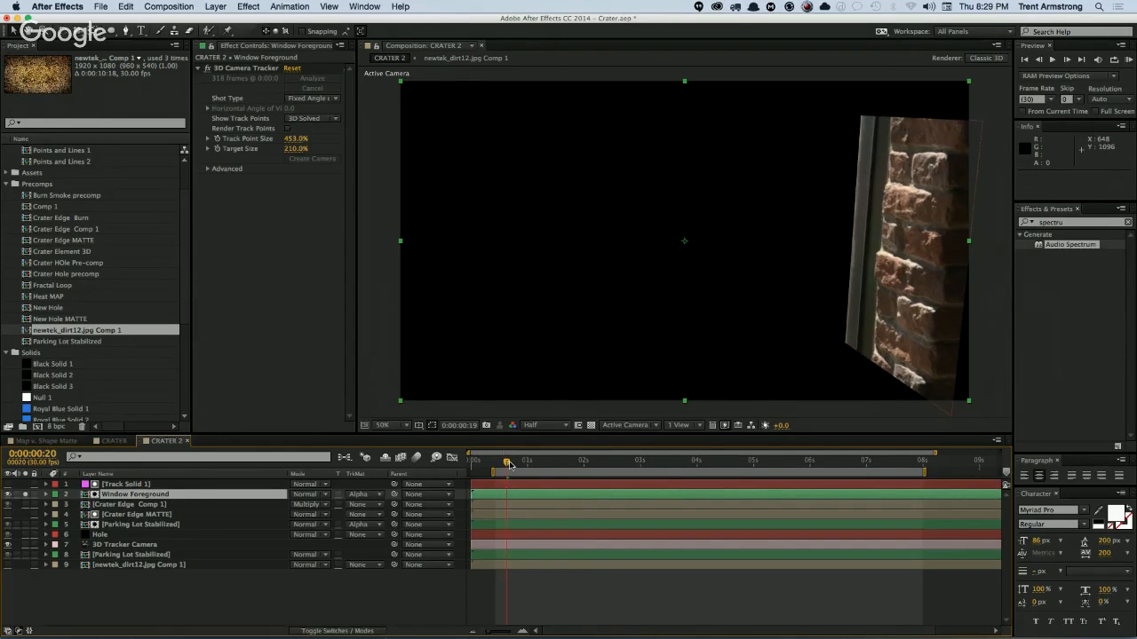
mouse_move(507, 462)
mouse_down()
mouse_move(604, 462)
mouse_move(508, 462)
mouse_move(557, 468)
mouse_move(511, 477)
mouse_up()
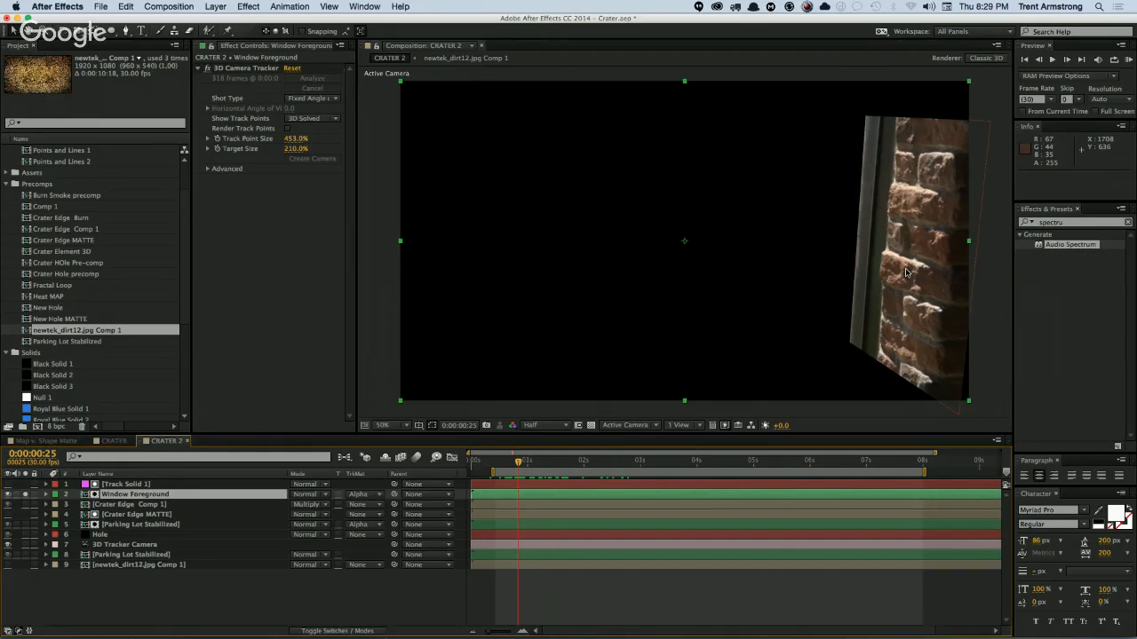
click(25, 495)
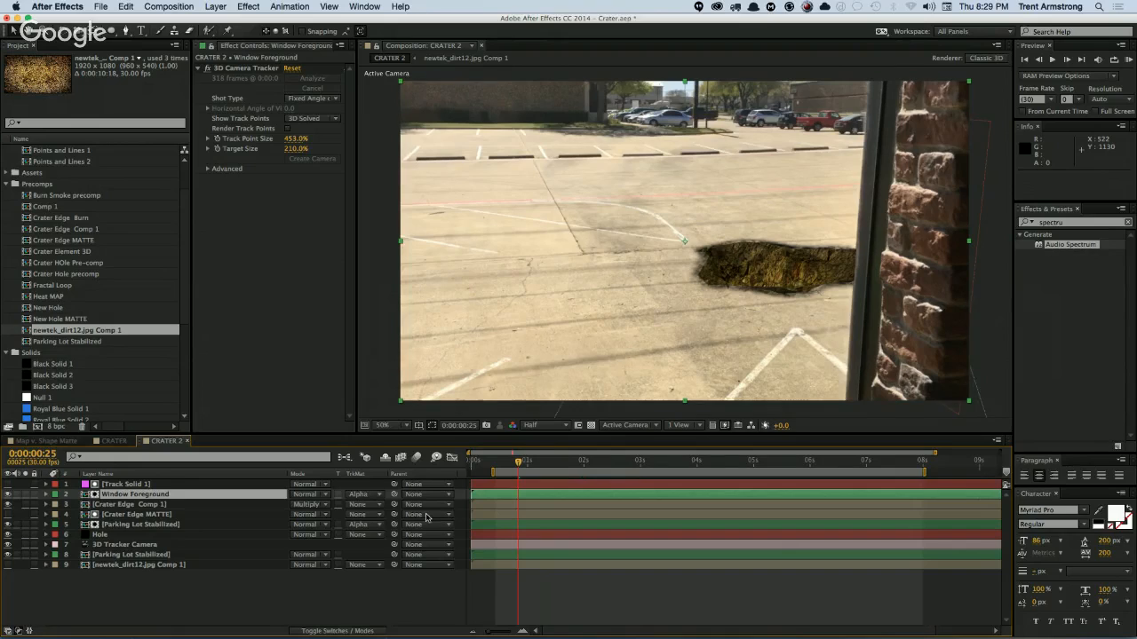
click(159, 495)
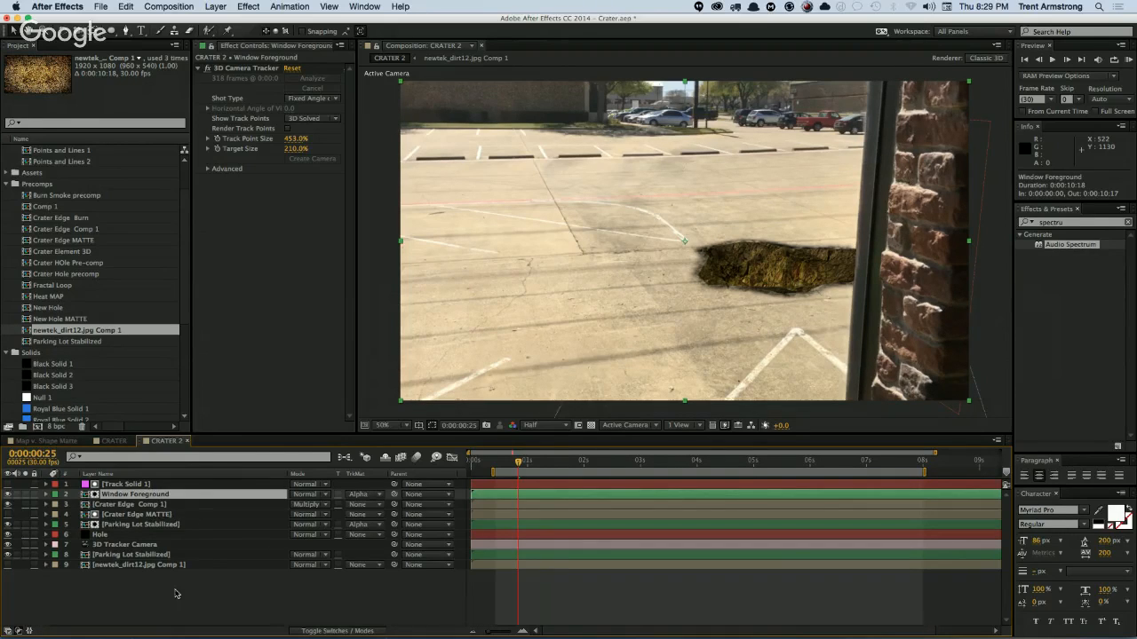
key(s)
drag(308, 508, 317, 508)
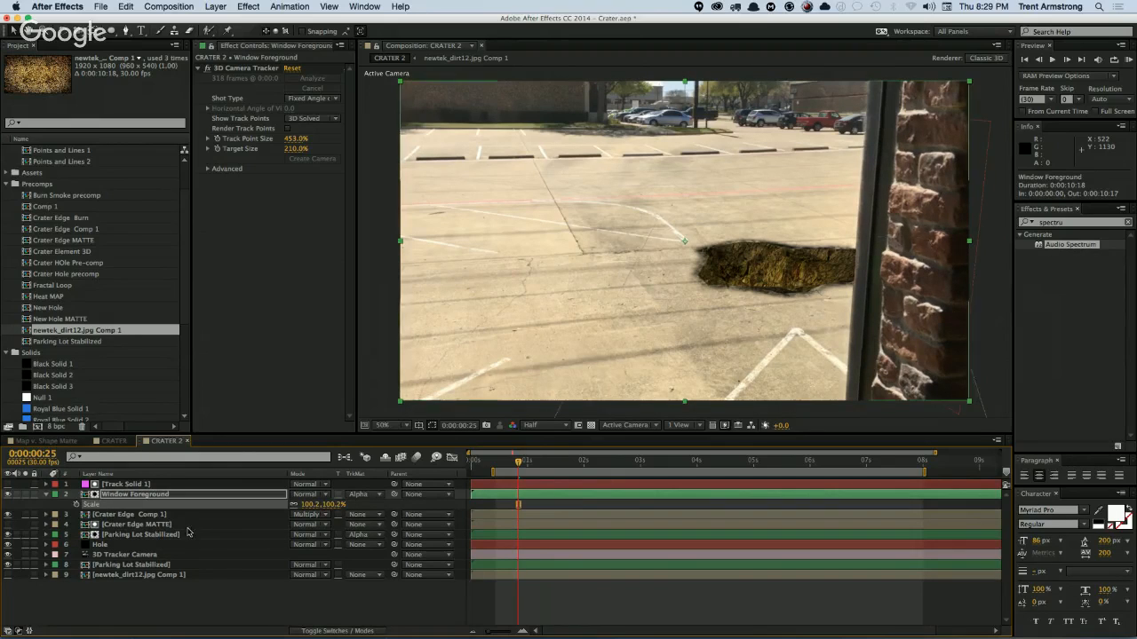
key(super+z)
click(176, 485)
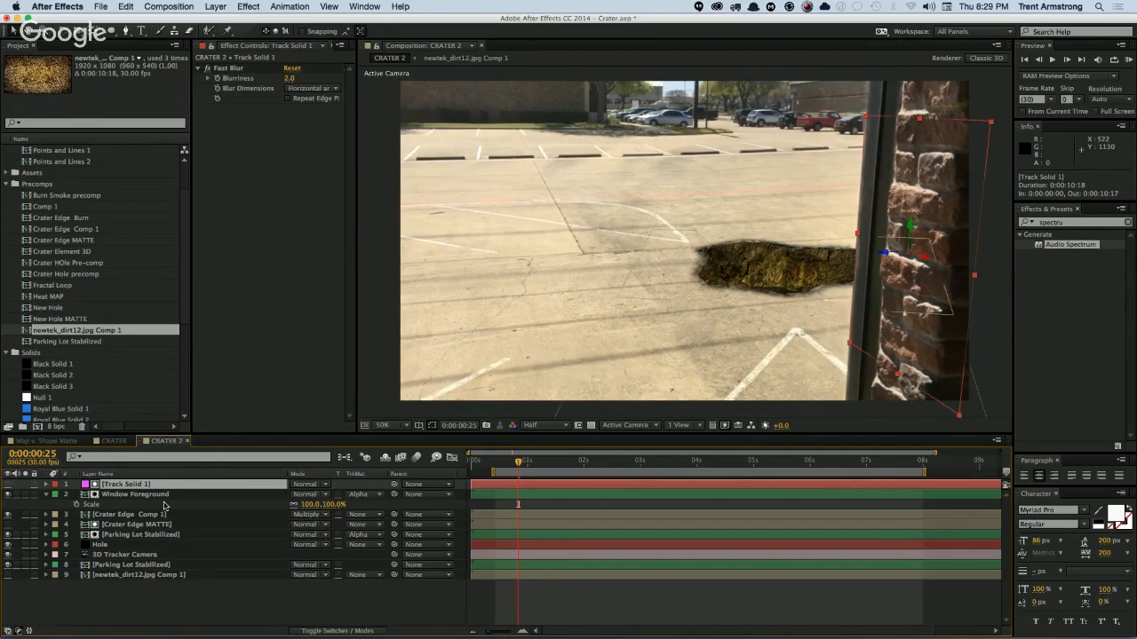
click(129, 515)
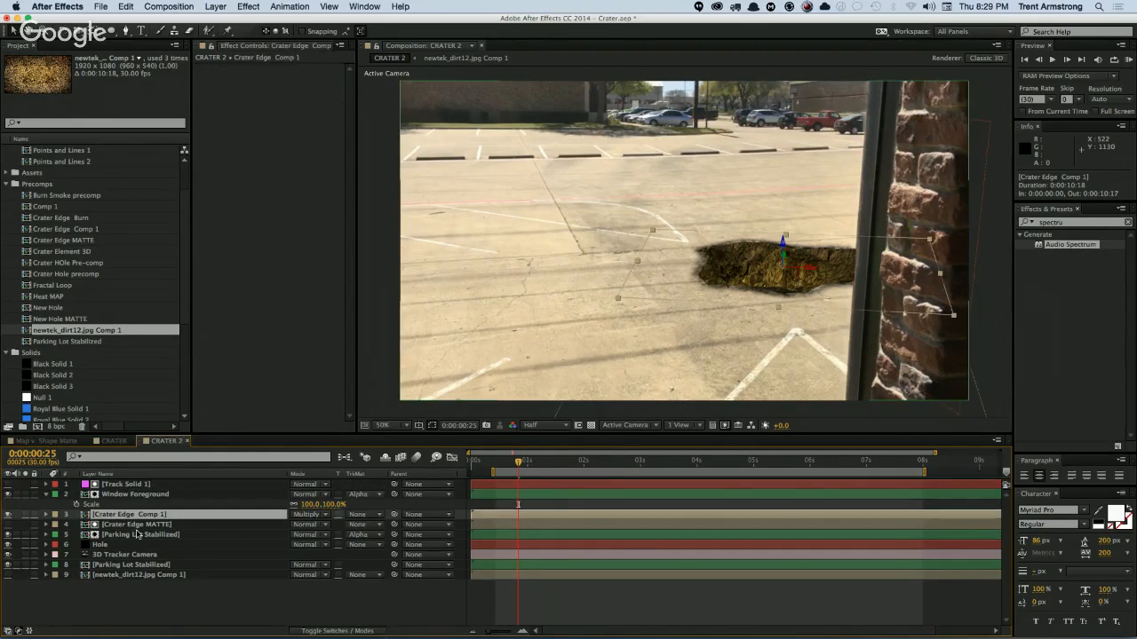
click(139, 536)
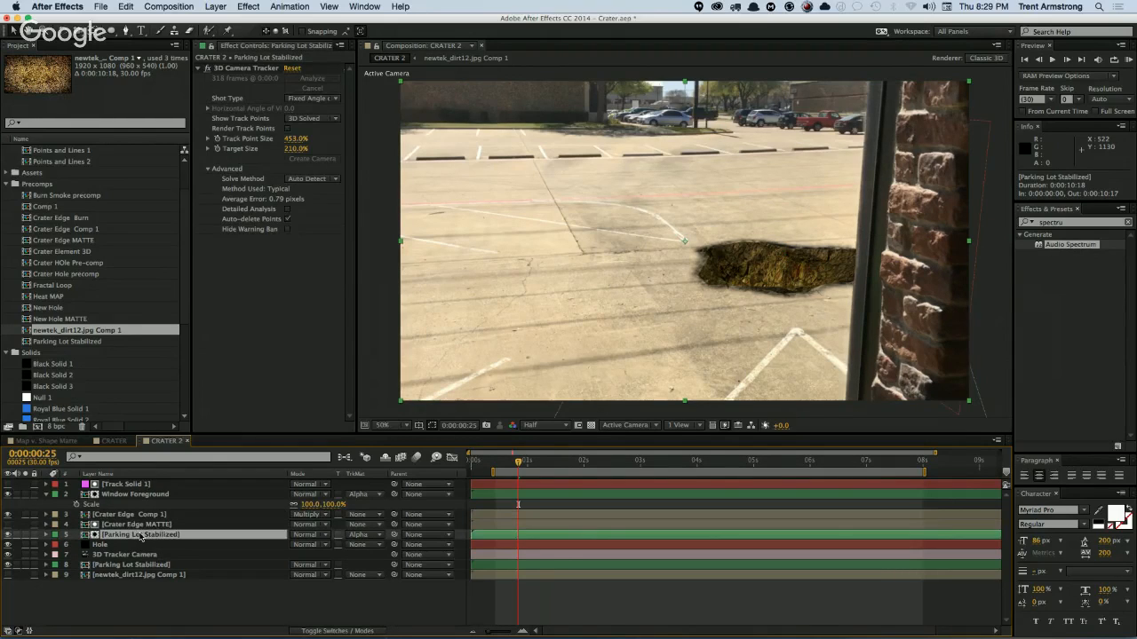
click(140, 494)
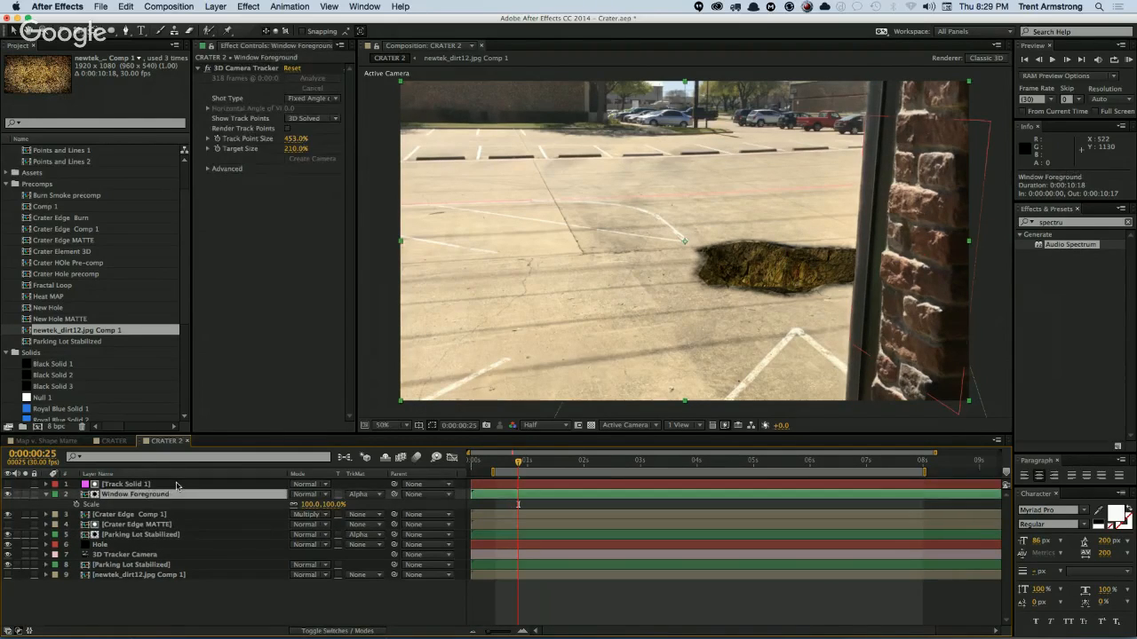
Step: Scale Track Solid 1 to about 179.4, 241.1, 181.9% and reveal its rotation properties as well
click(177, 485)
key(s)
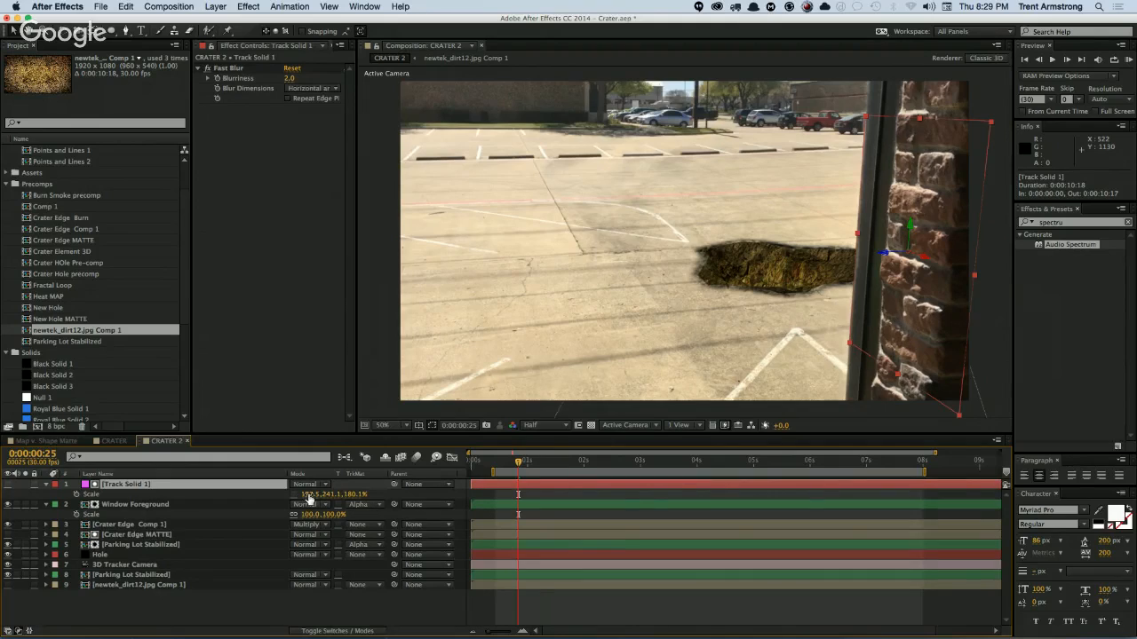
drag(311, 494, 316, 494)
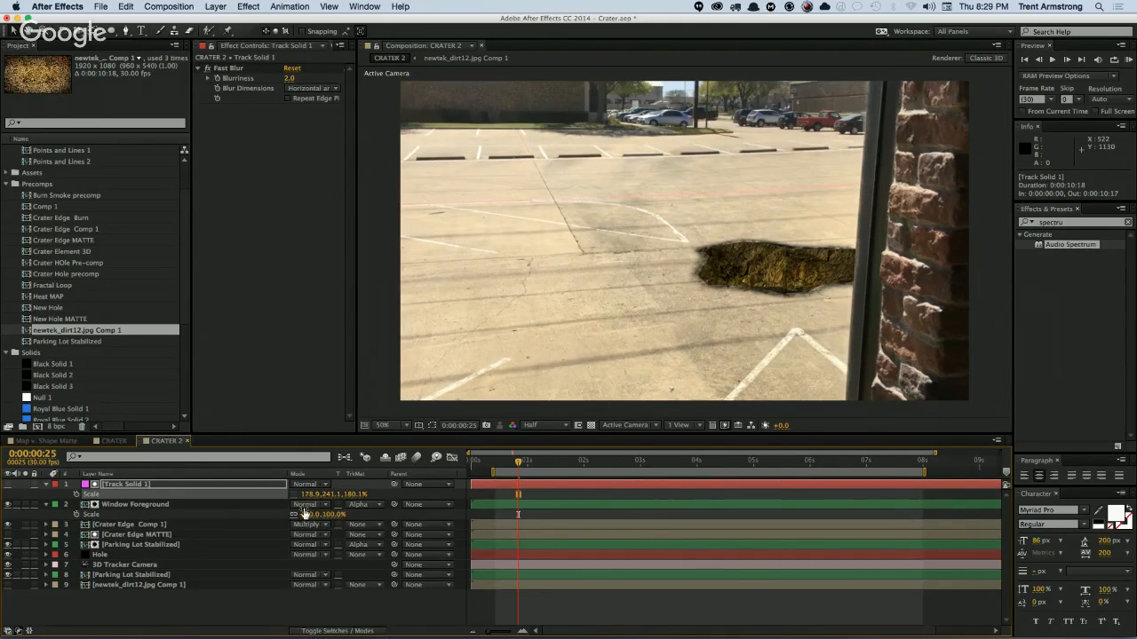
mouse_move(311, 494)
mouse_down()
mouse_move(323, 495)
mouse_move(313, 495)
mouse_up()
key(shift+r)
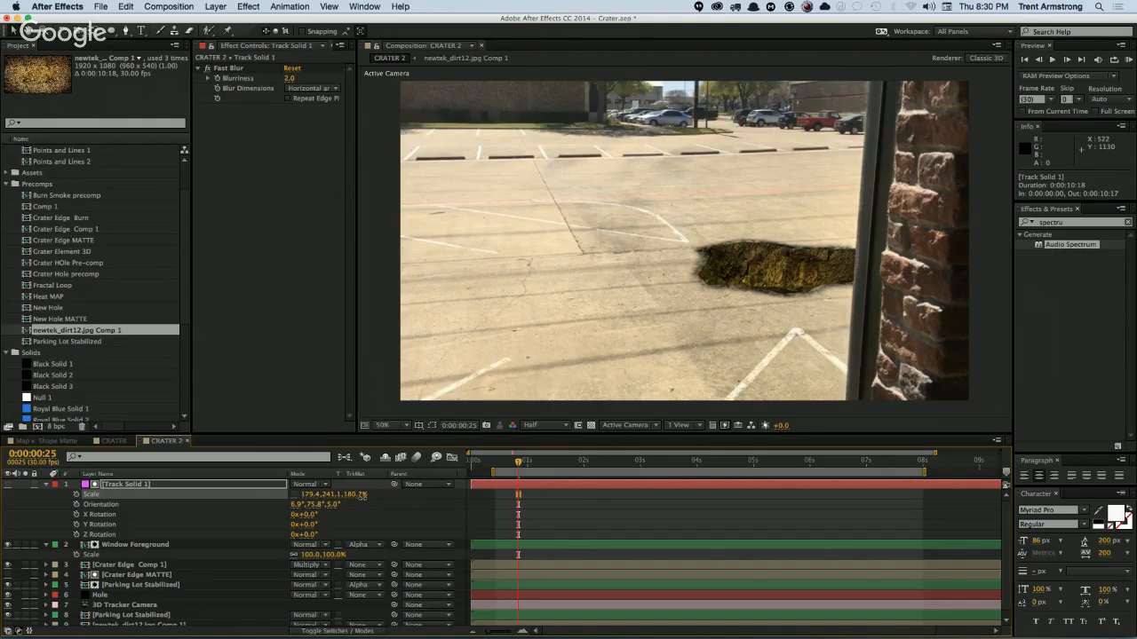
Step: Check the matte at the first frame and set Track Solid 1's Z orientation to 4.6° and X scale to about 172.9%
click(130, 484)
drag(518, 463, 466, 472)
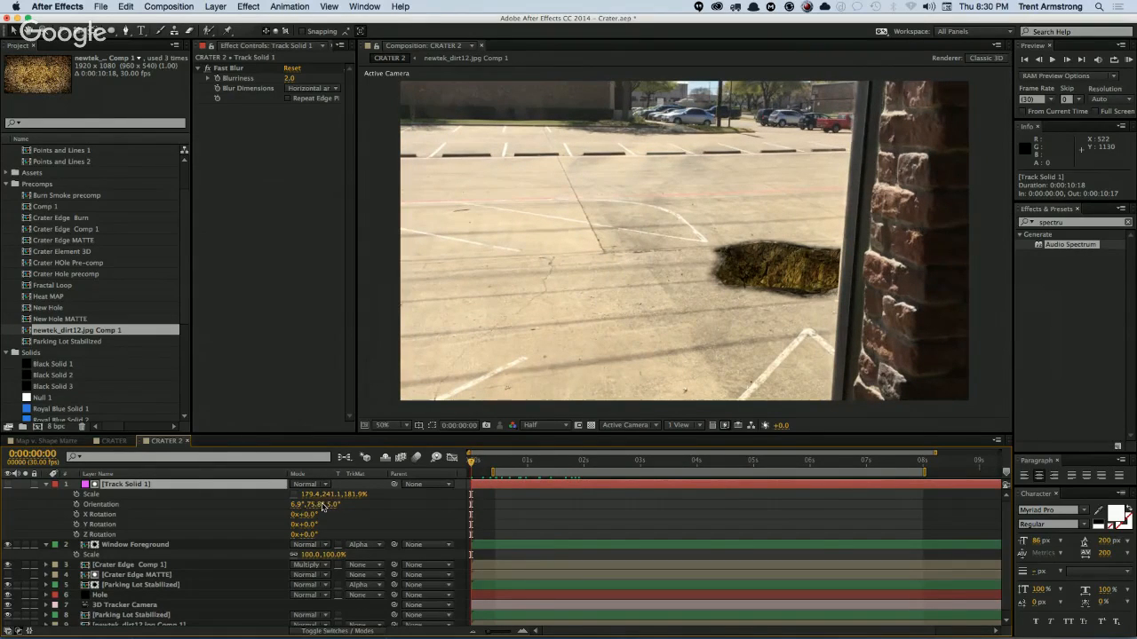
drag(331, 505, 283, 496)
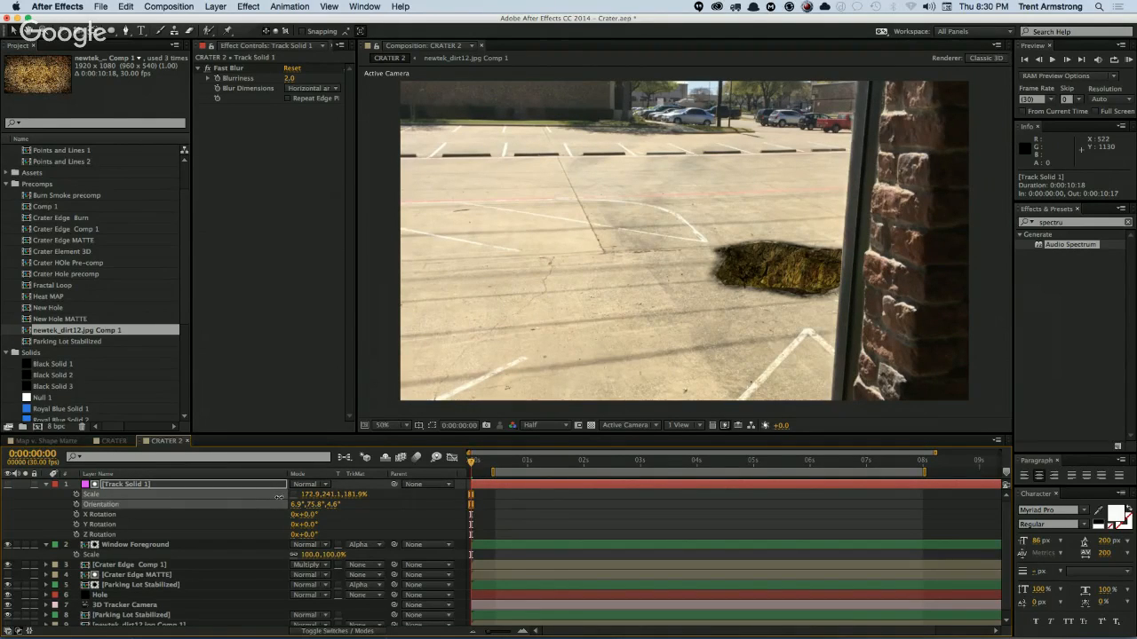
click(279, 497)
Step: Collapse the properties of Track Solid 1 and Window Foreground and save the project
click(45, 484)
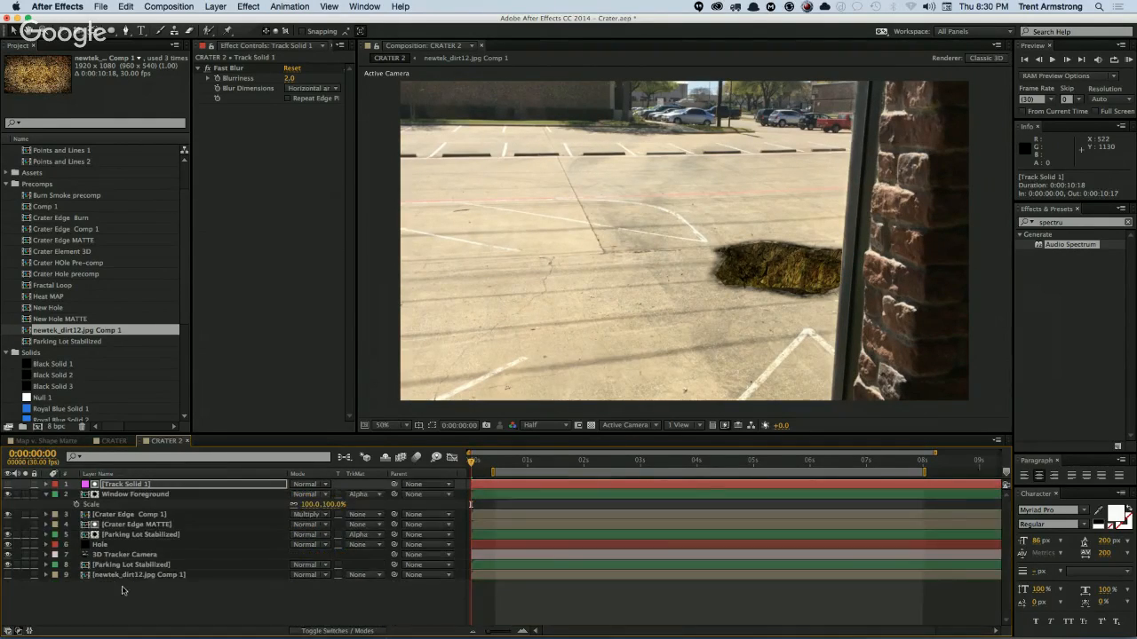
click(45, 495)
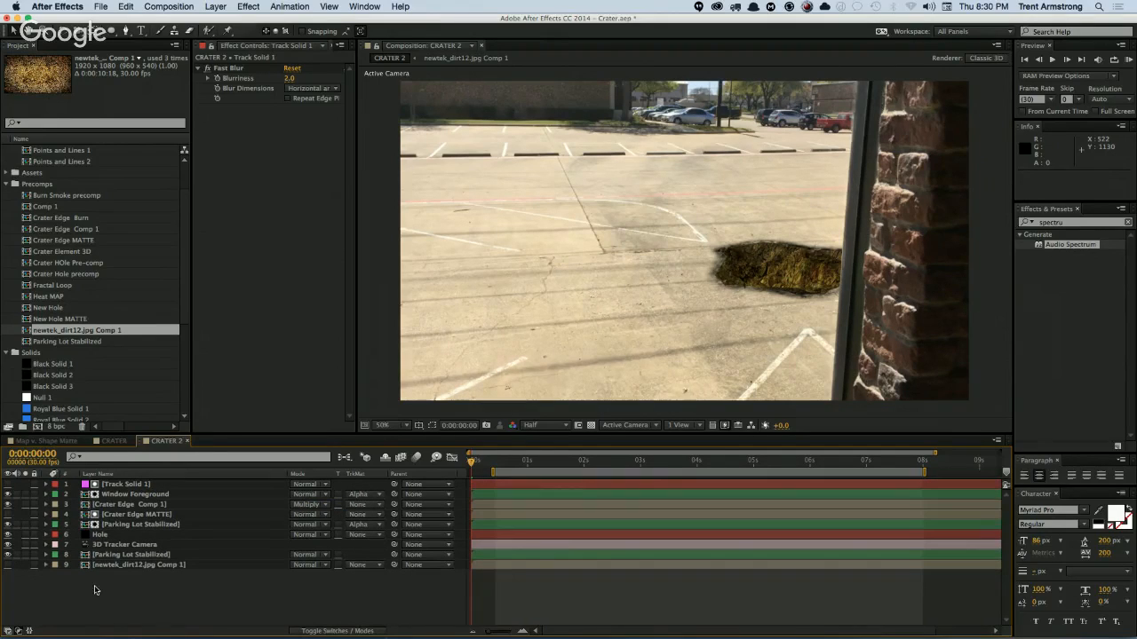
key(super+s)
Step: At frame 0:00:00:22, show Track Solid 1's position and scale, and set its scale to about 182.1, 241.1, 245.5%
mouse_move(510, 465)
mouse_down()
mouse_move(548, 463)
mouse_move(501, 465)
mouse_move(511, 465)
mouse_up()
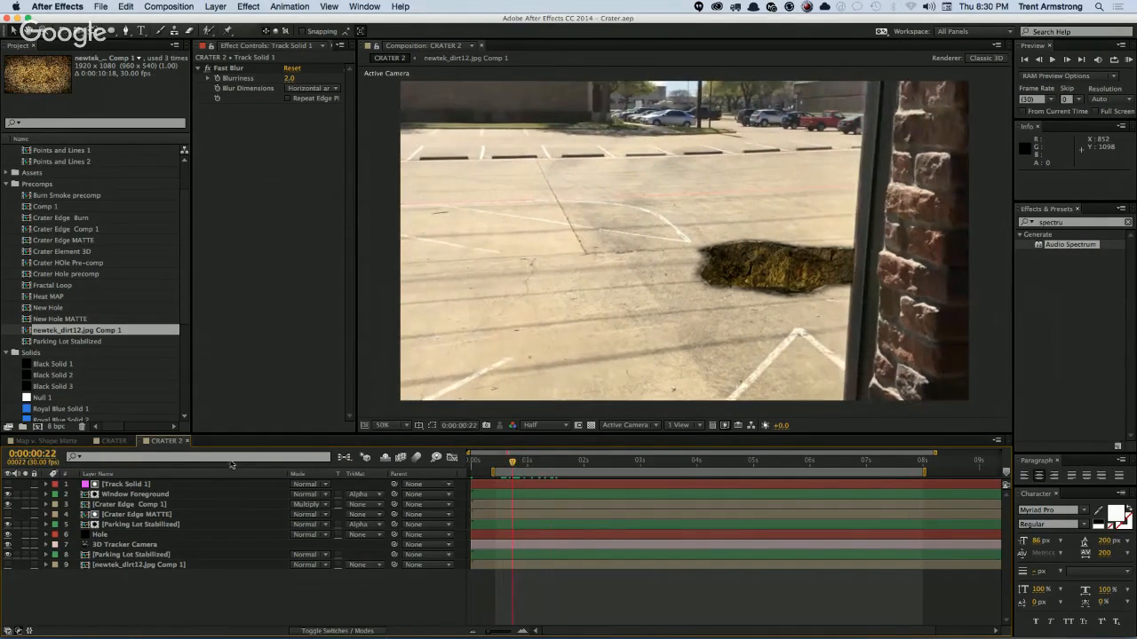
click(167, 486)
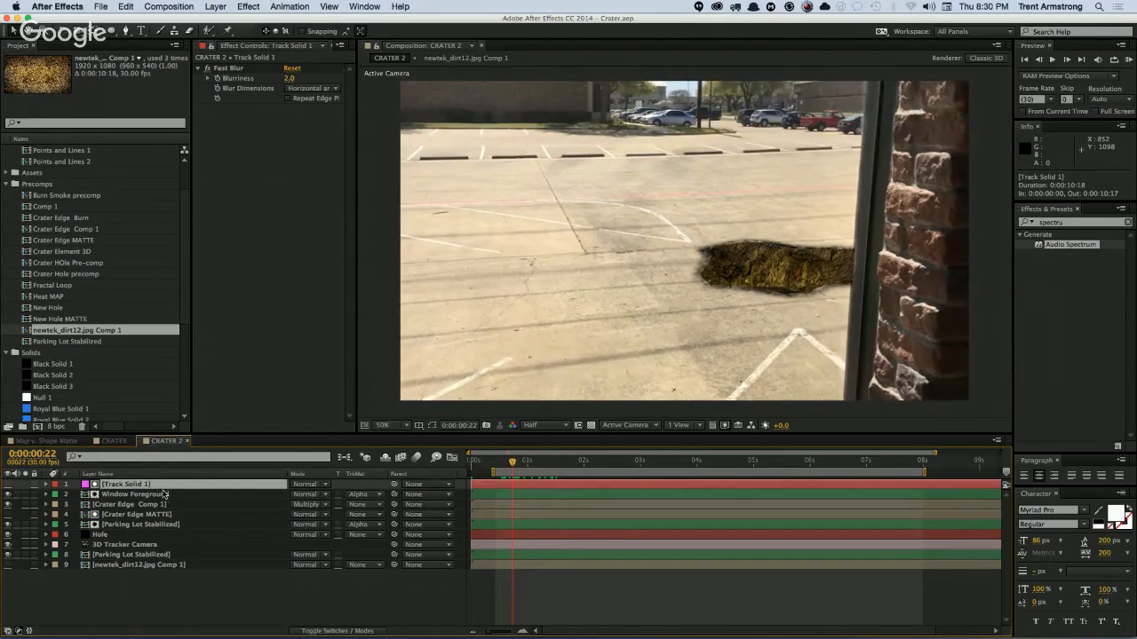
key(p)
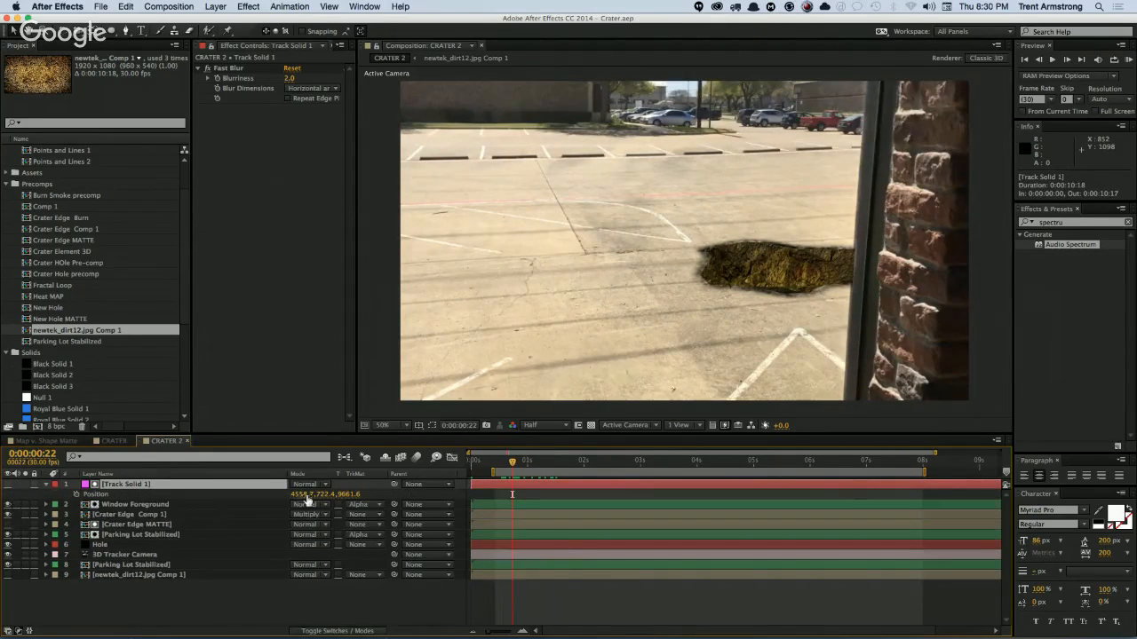
key(shift+s)
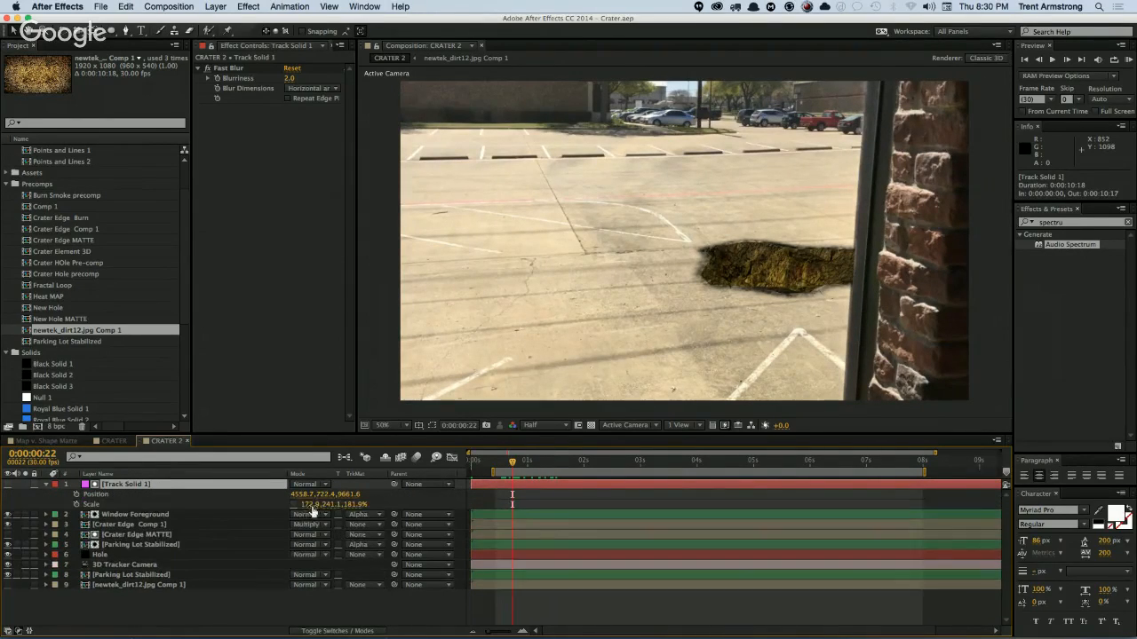
mouse_move(336, 504)
mouse_down()
mouse_move(372, 503)
mouse_move(304, 503)
mouse_move(329, 504)
mouse_up()
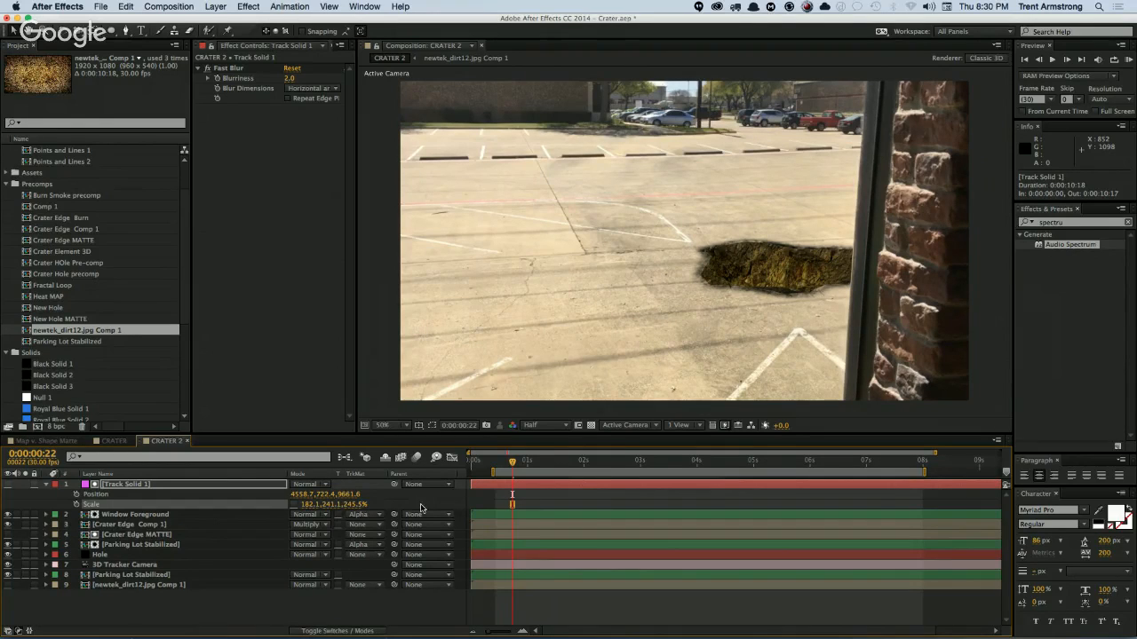
click(372, 506)
click(397, 506)
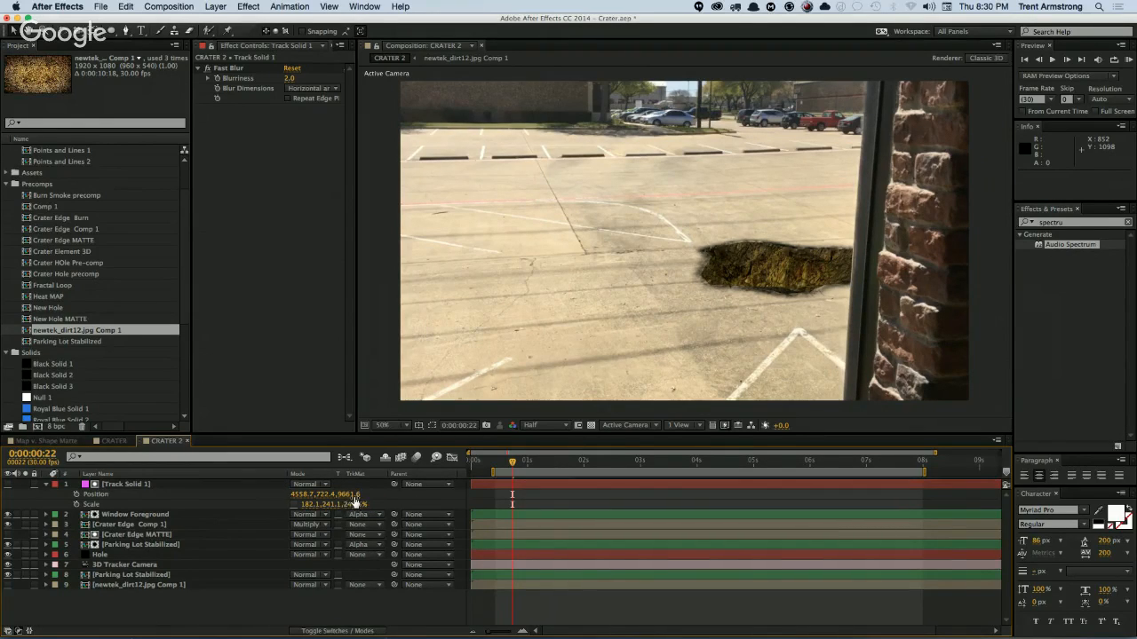
Step: Set Track Solid 1's Z rotation to 0.6° and its X scale to about 179.7%
click(246, 484)
key(shift+r)
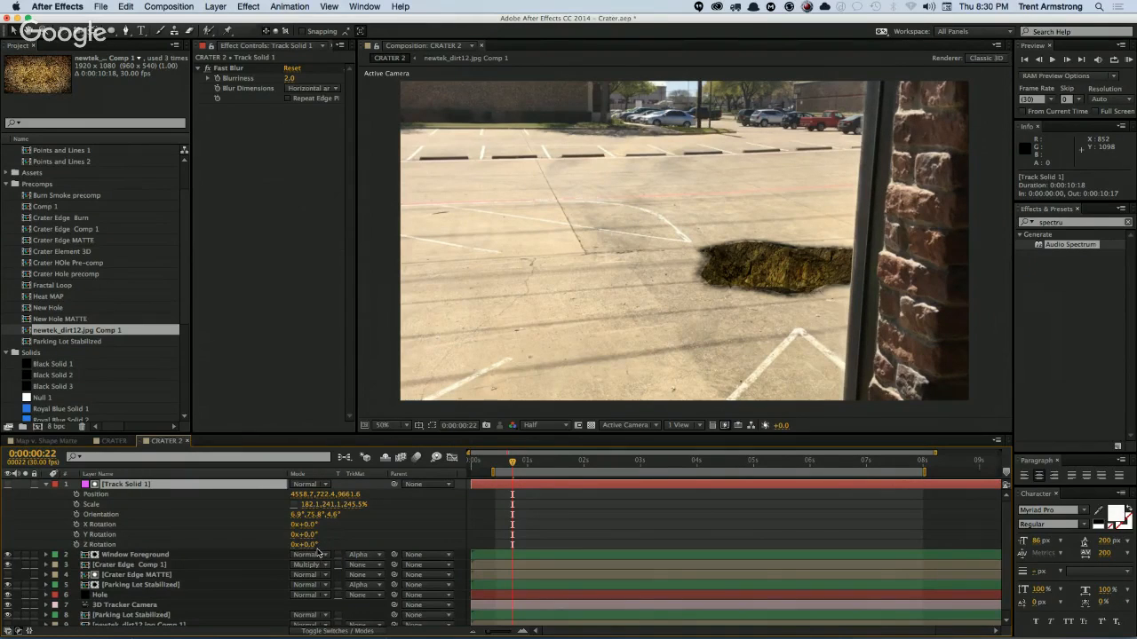
drag(311, 544, 317, 544)
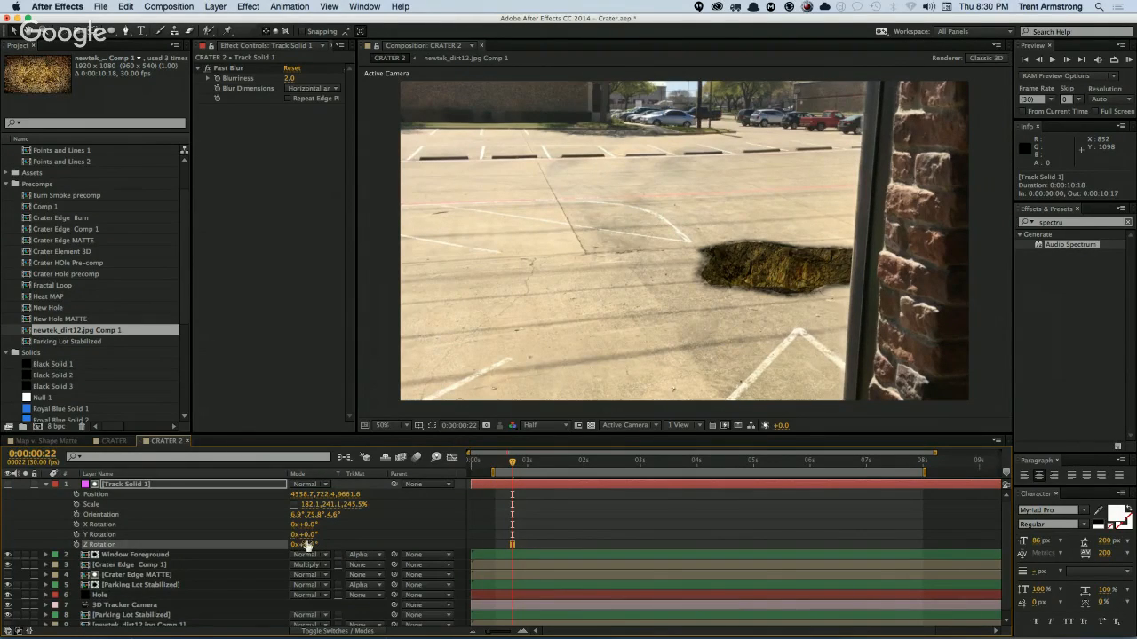
drag(312, 504, 303, 503)
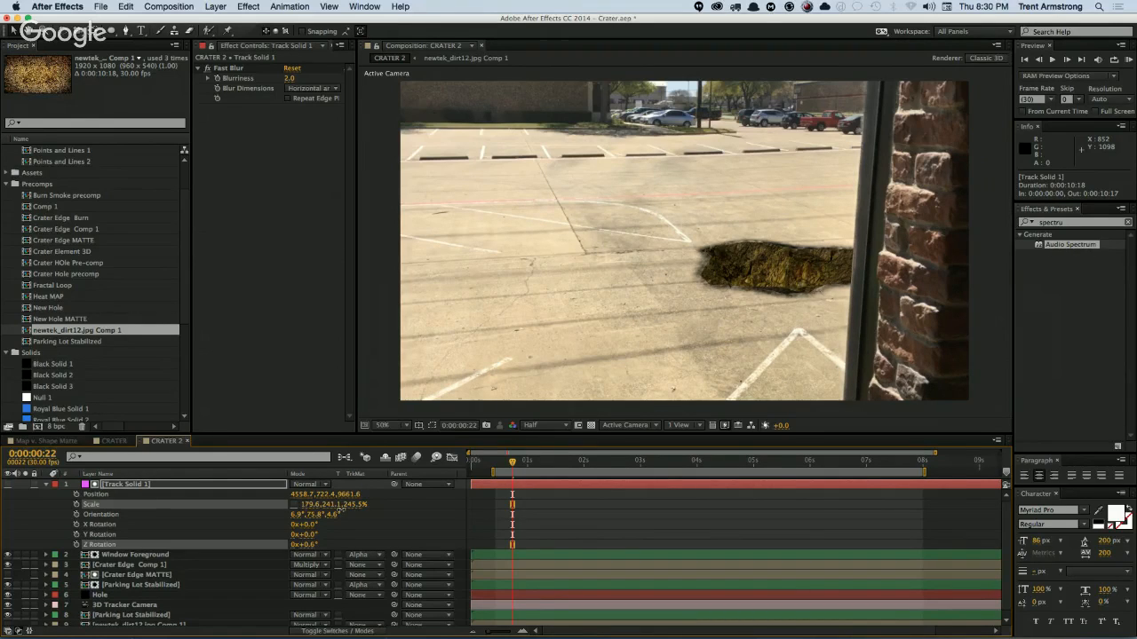
drag(340, 510, 341, 510)
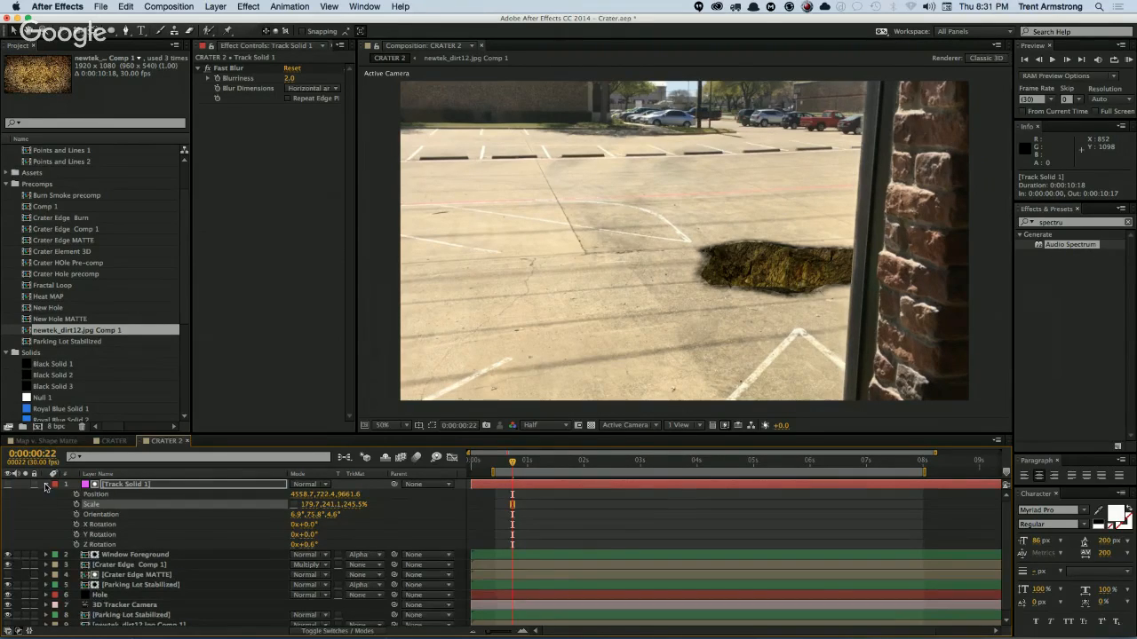
Step: Collapse Track Solid 1's properties, deselect the layer and save the project again
click(46, 485)
click(174, 603)
key(super+s)
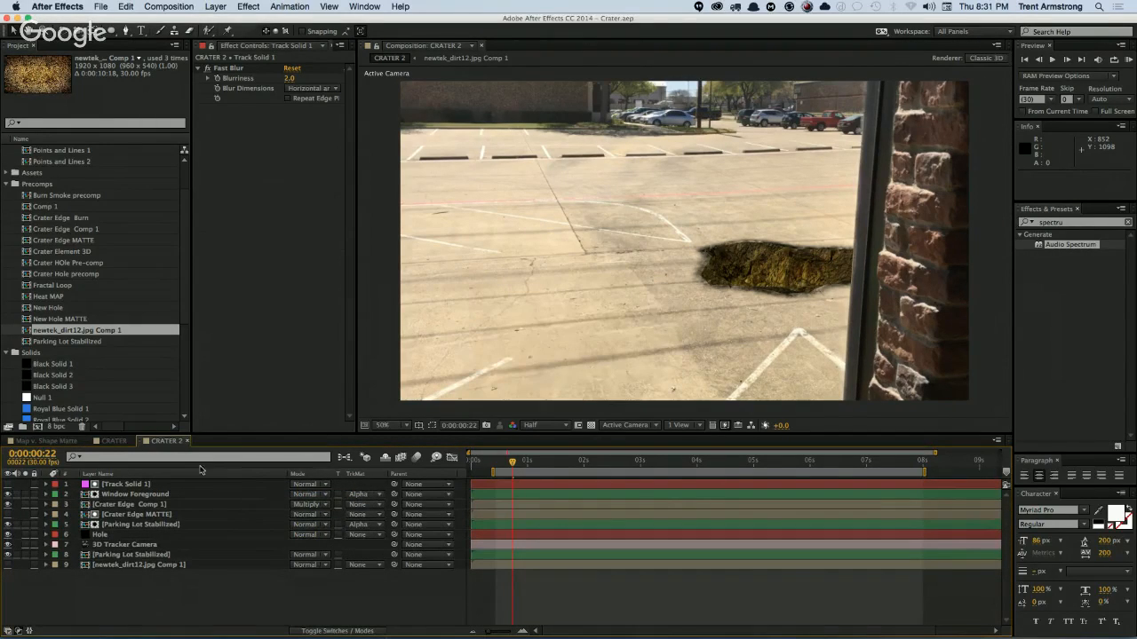
Step: Open the Crater Edge Burn precomp, collapse its lowest Crater HOle Pre-comp layer and solo that layer
drag(517, 464, 615, 480)
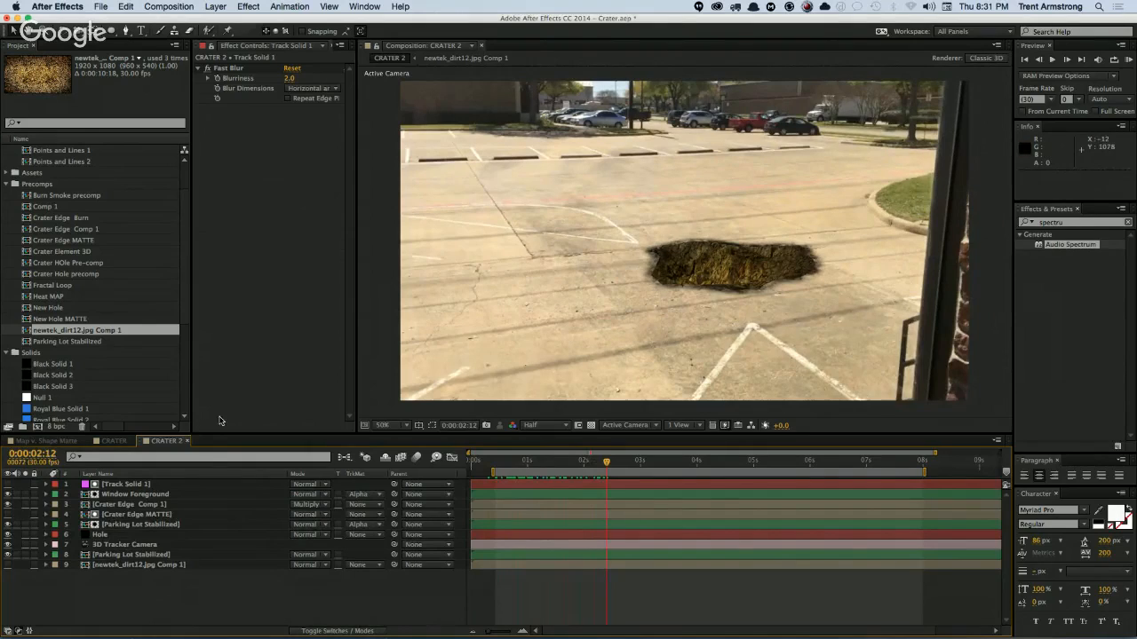
scroll(187, 306, down, 1)
scroll(186, 309, down, 1)
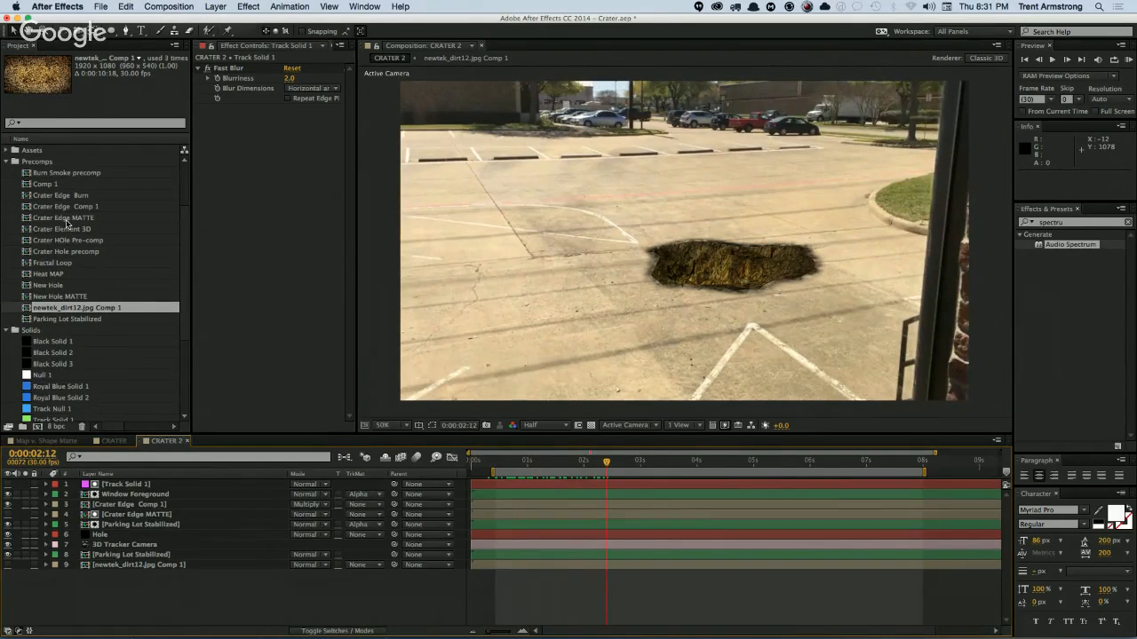
scroll(185, 231, down, 3)
scroll(185, 231, up, 4)
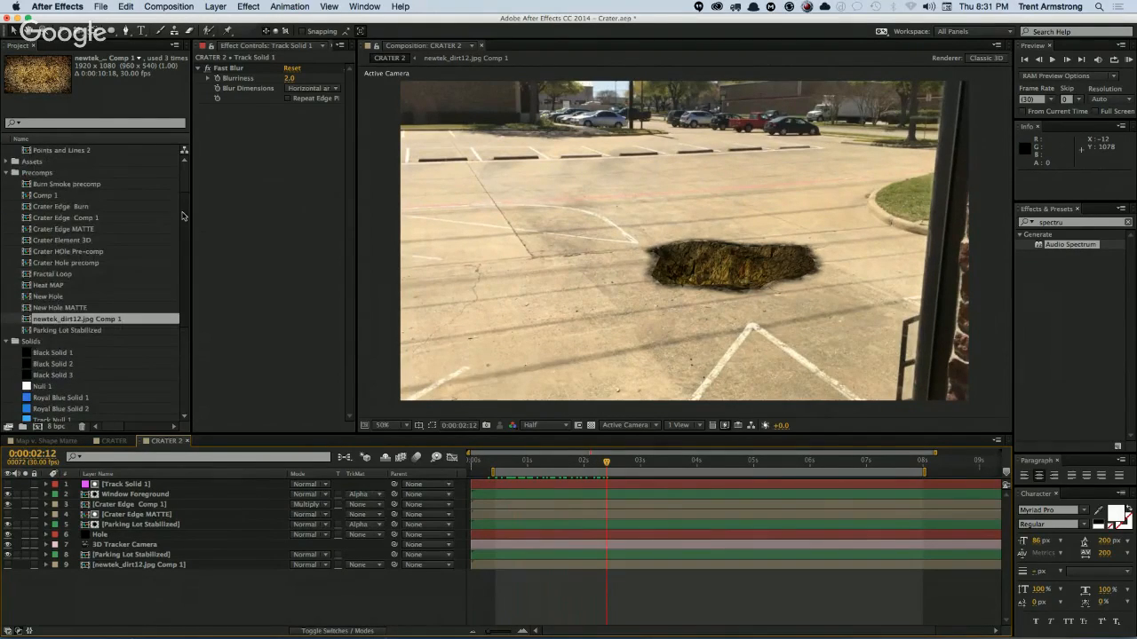
double_click(62, 206)
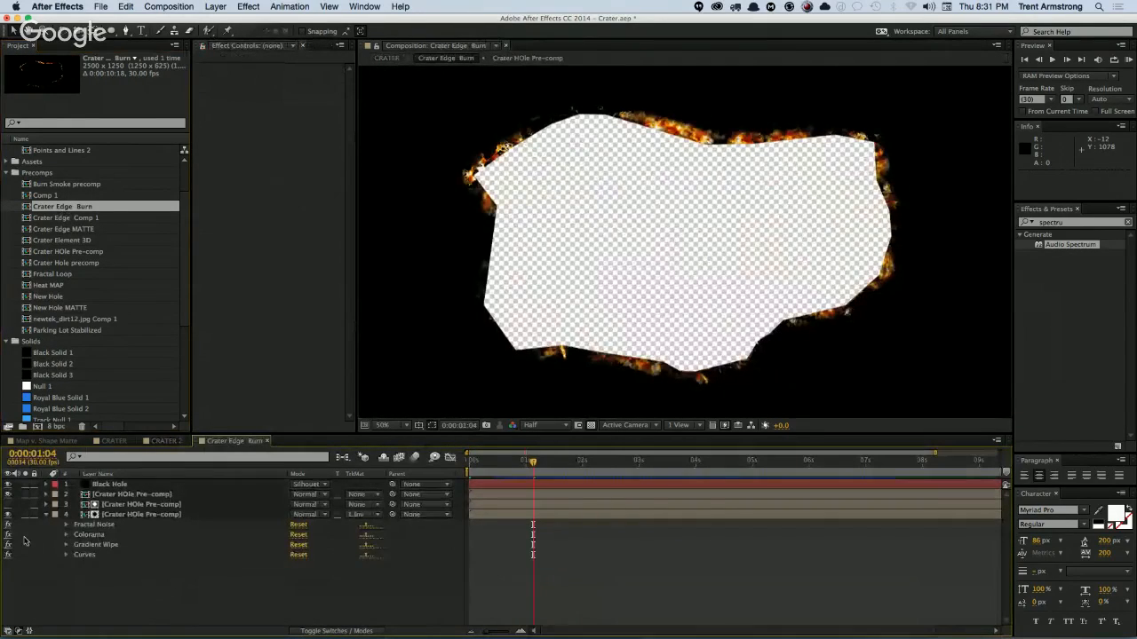
click(46, 515)
click(25, 515)
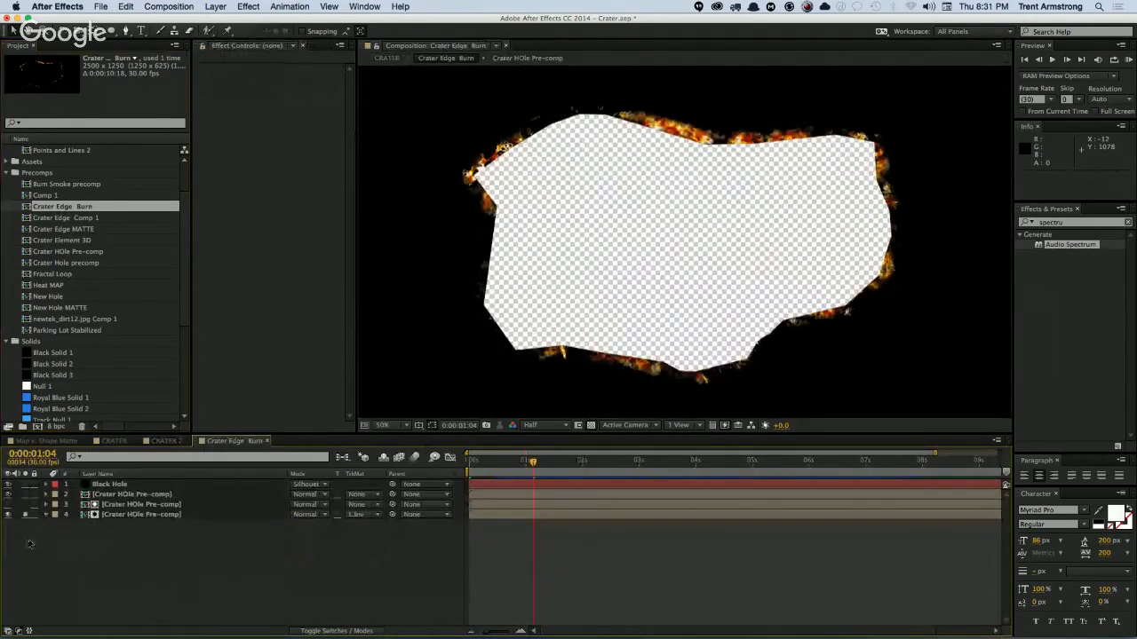
Step: List the effects of the soloed lowest Crater HOle Pre-comp layer and disable Colorama, Gradient Wipe and Curves, leaving only Fractal Noise
click(121, 516)
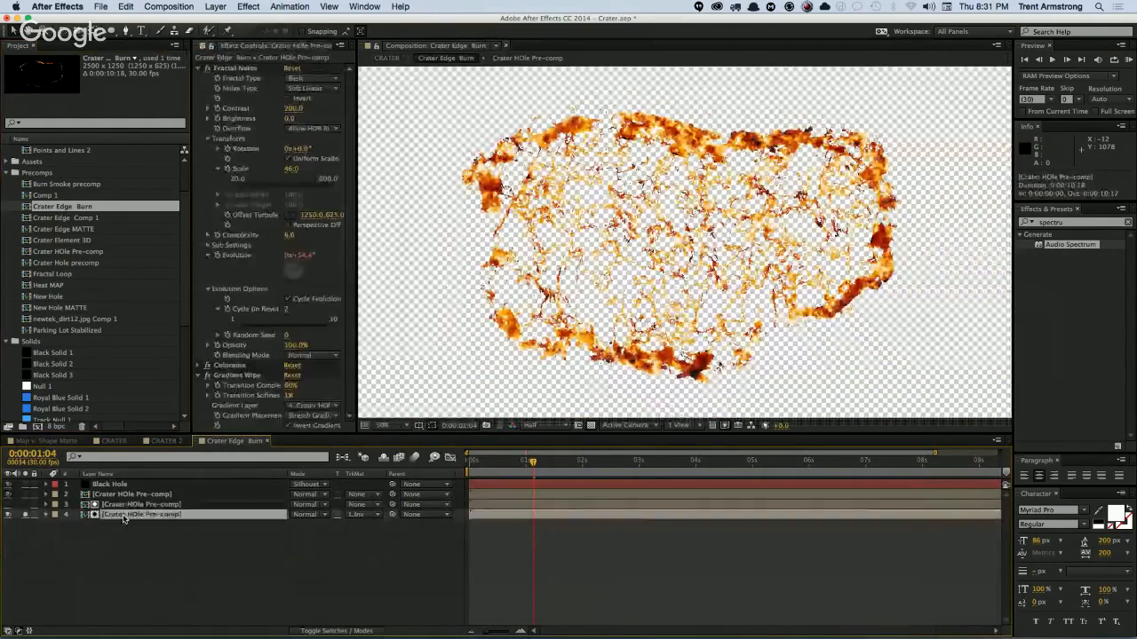
click(199, 69)
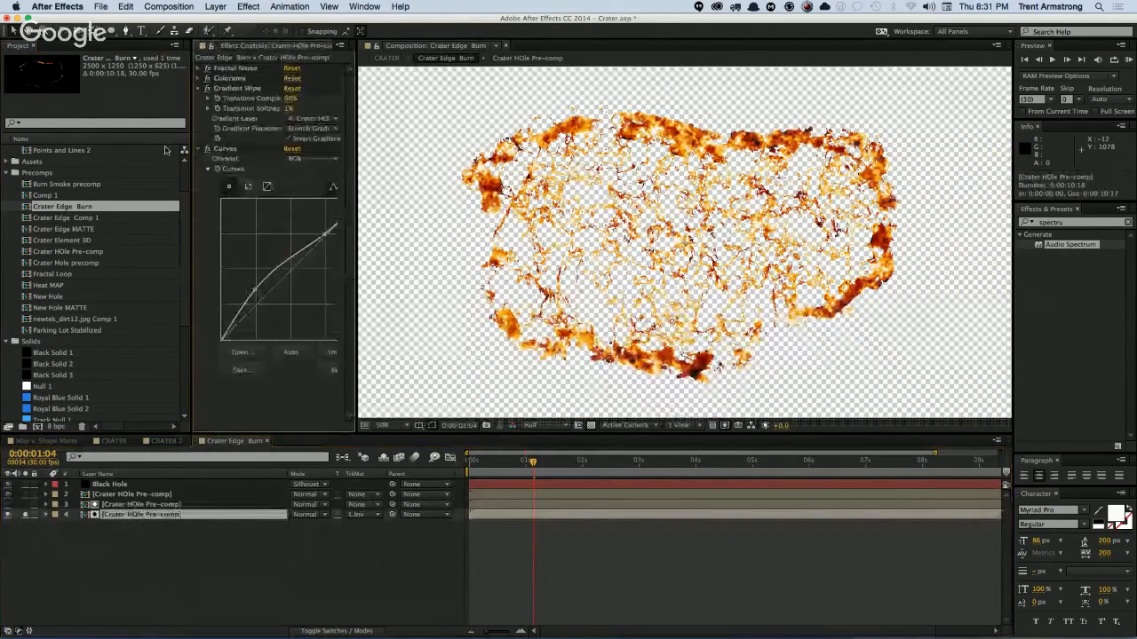
key(e)
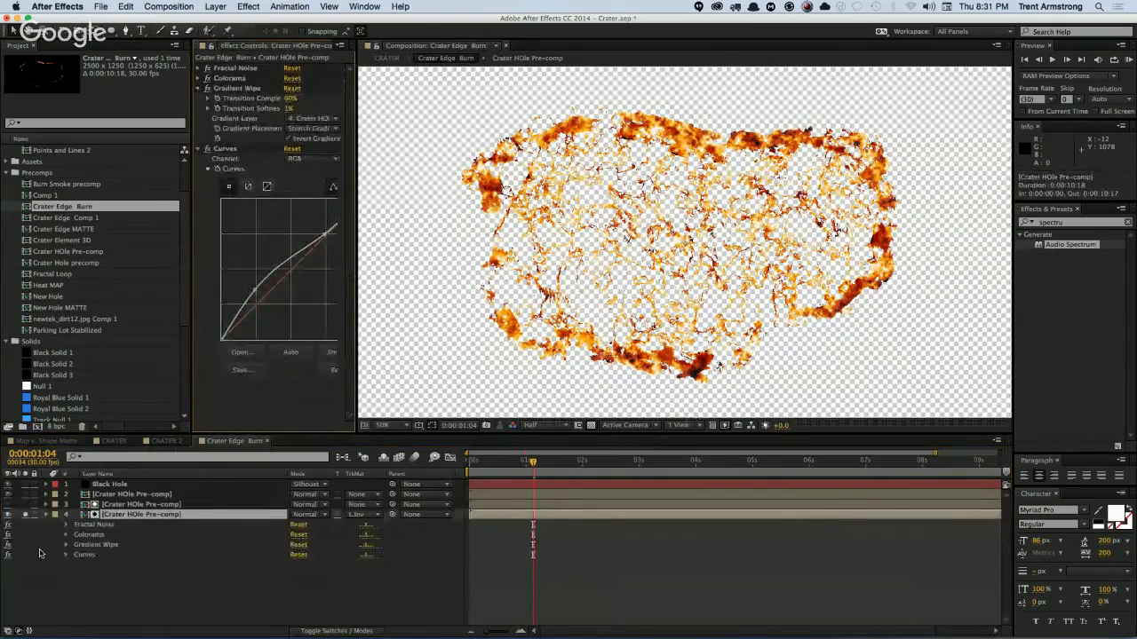
click(101, 526)
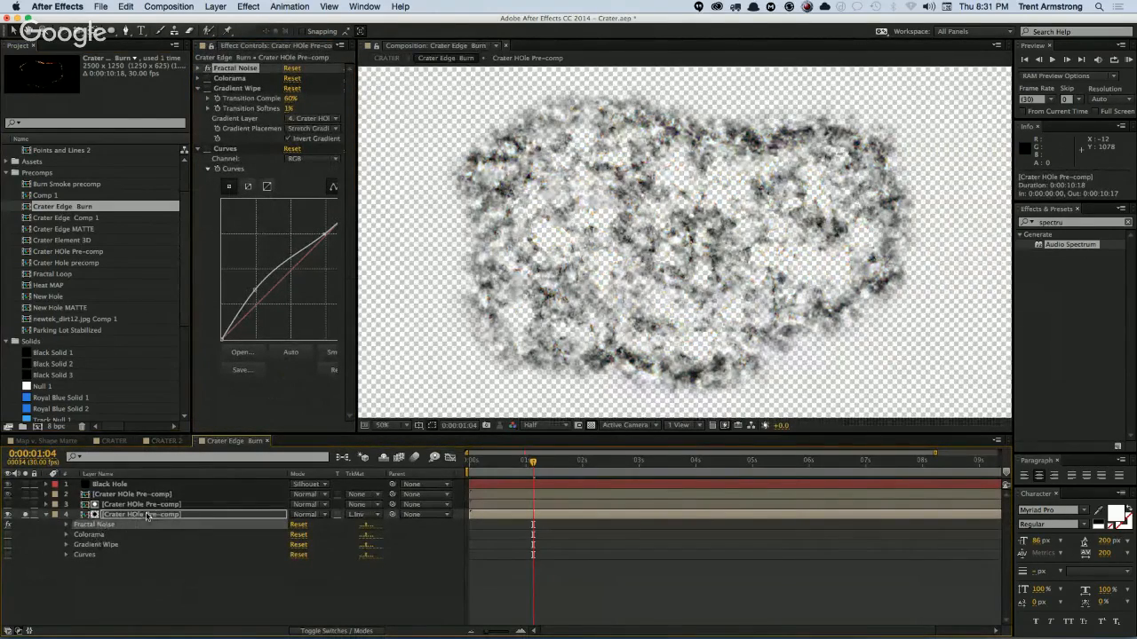
key(e)
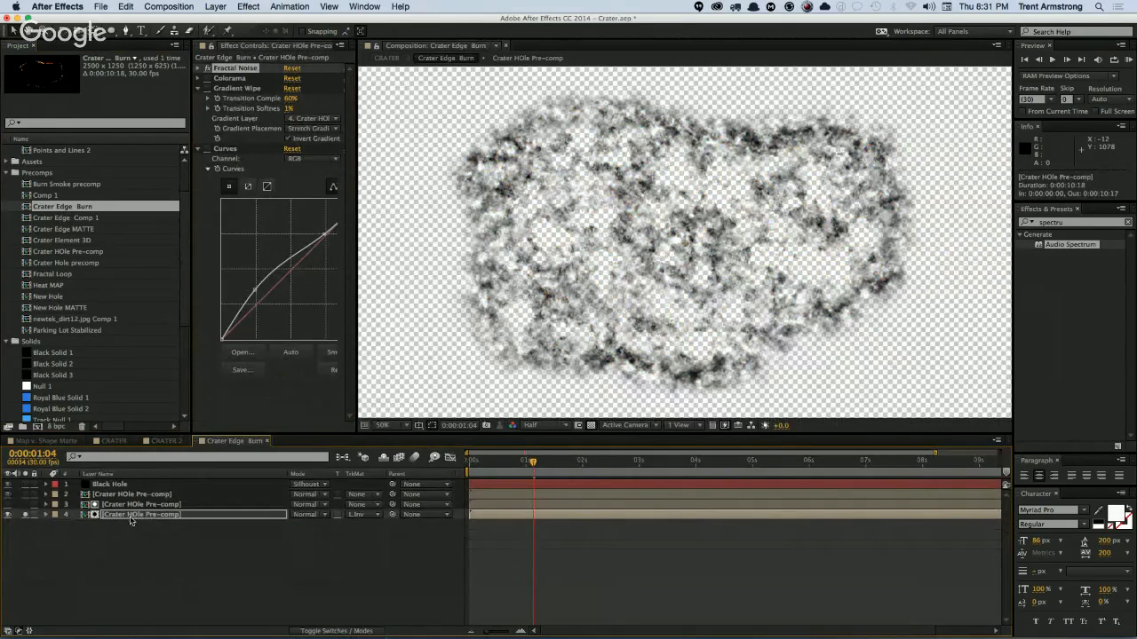
Step: Open the lowest Crater HOle Pre-comp layer's source composition to view its contents, and close it again
click(130, 516)
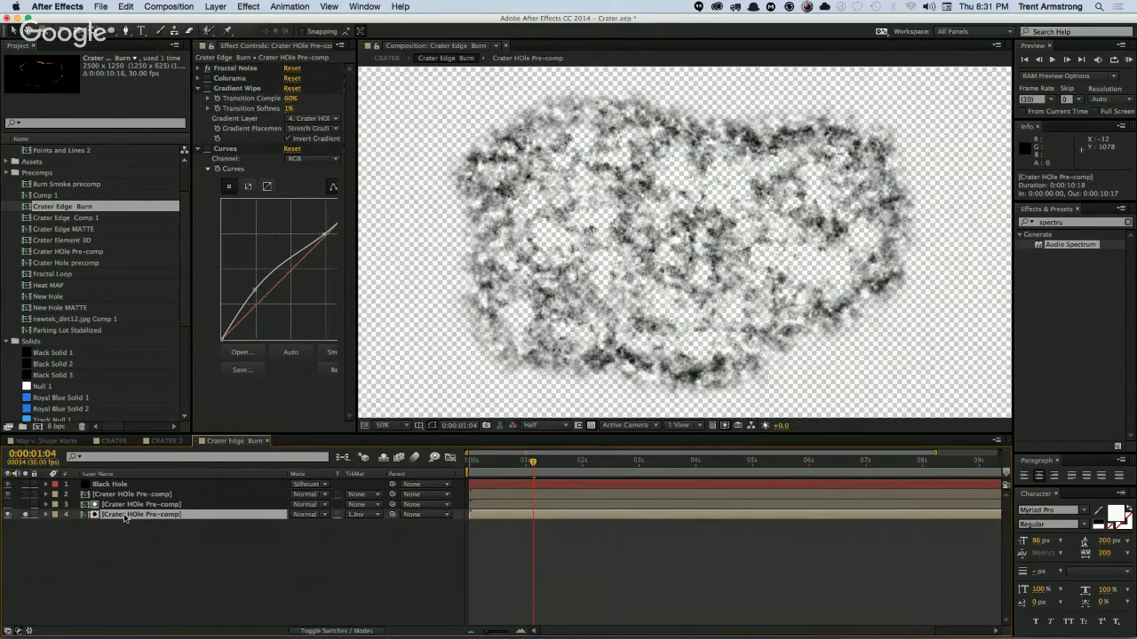
double_click(124, 517)
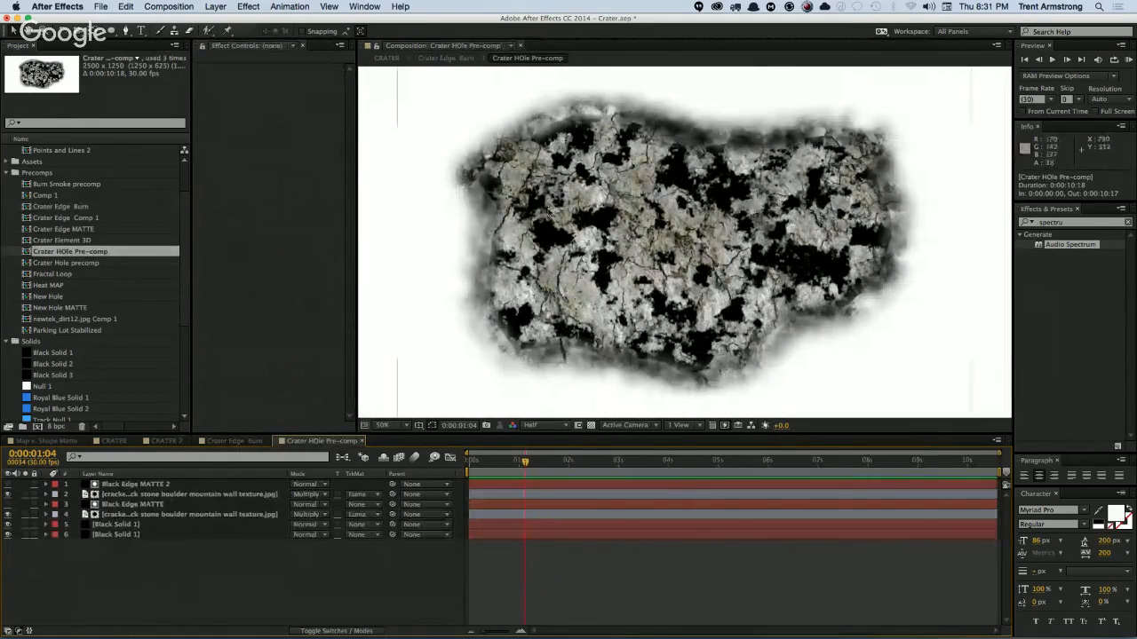
click(363, 441)
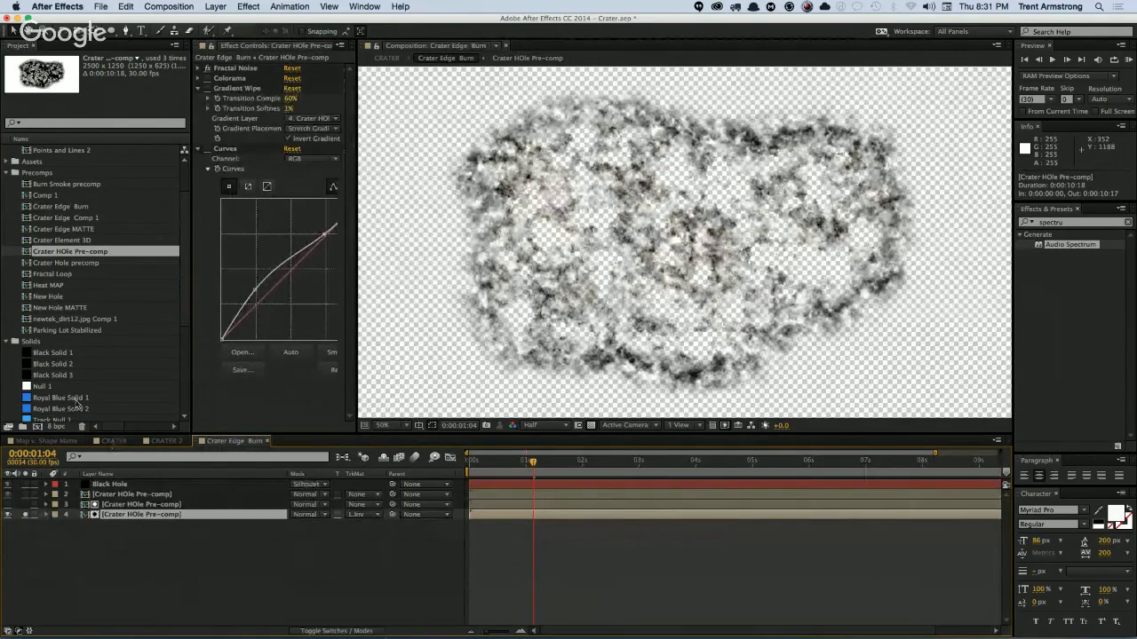
Step: Solo the lowest Crater HOle Pre-comp layer again, re-enable its Colorama effect and expand Colorama's settings
click(45, 514)
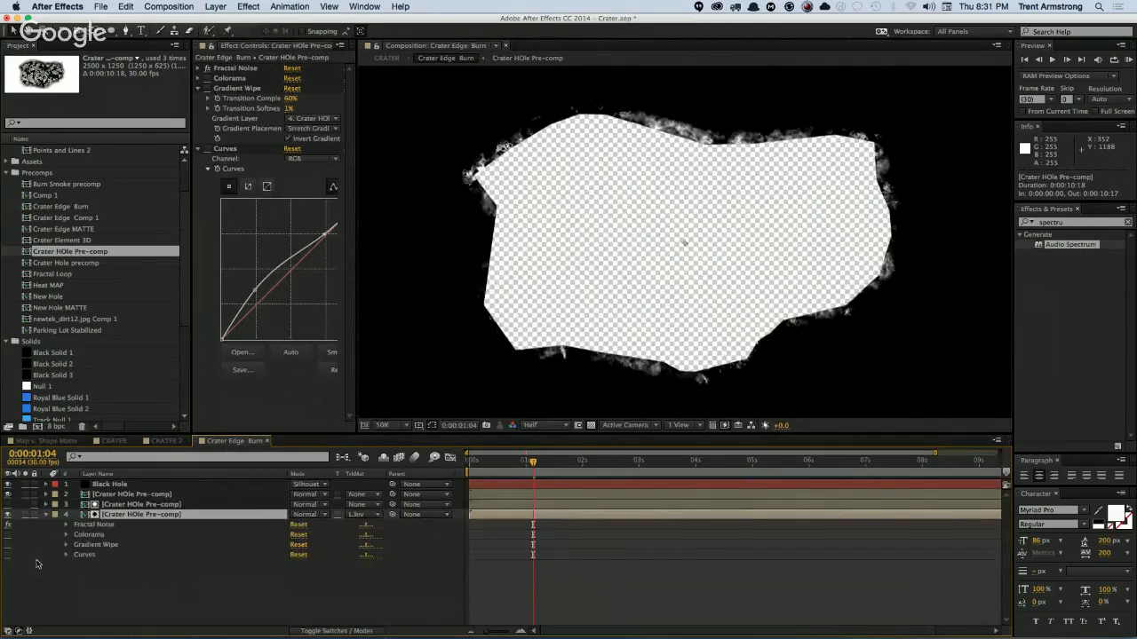
click(25, 514)
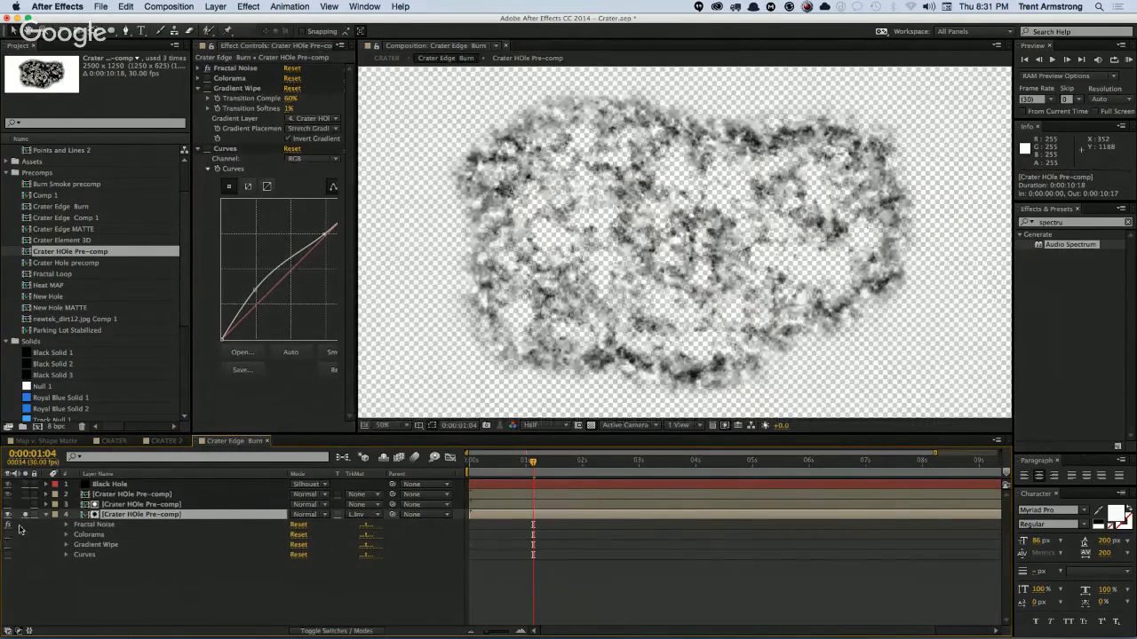
click(7, 535)
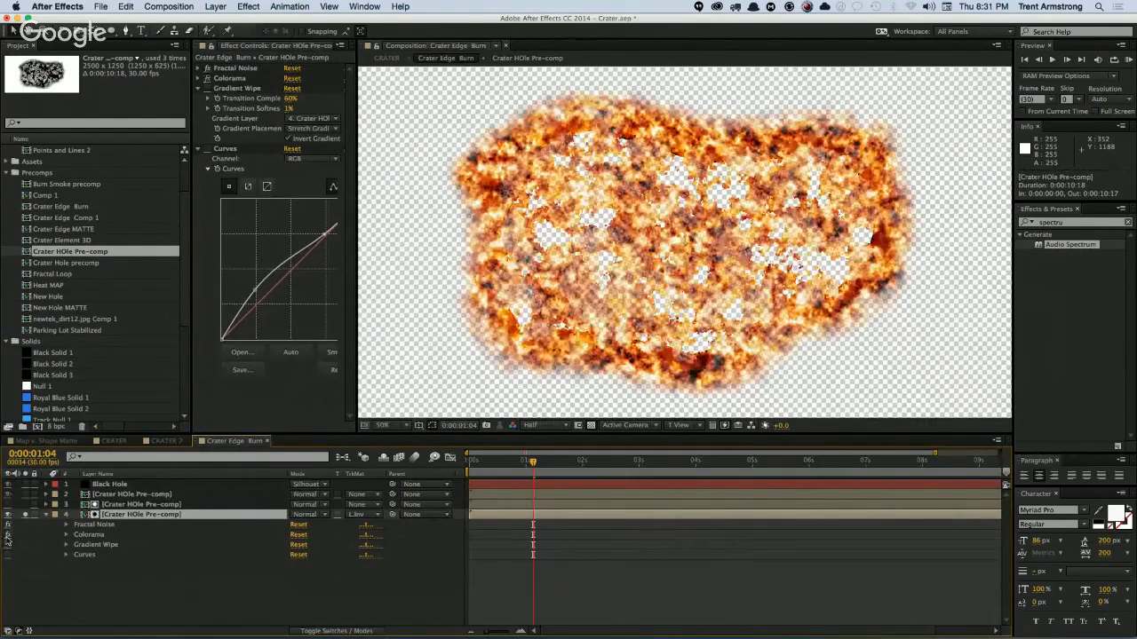
click(93, 534)
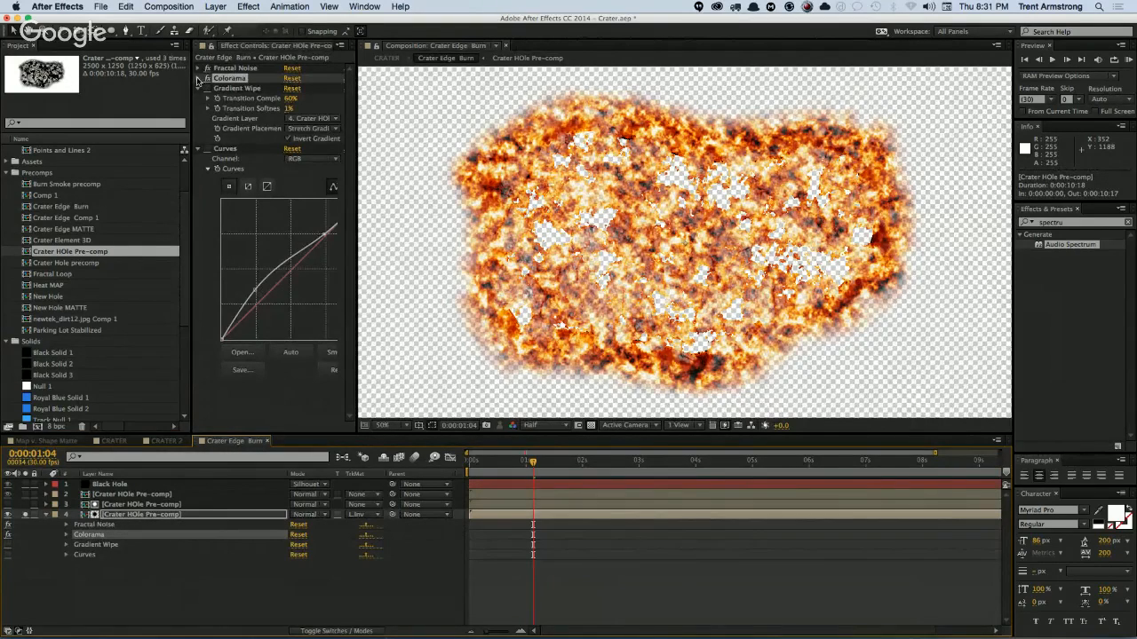
click(199, 79)
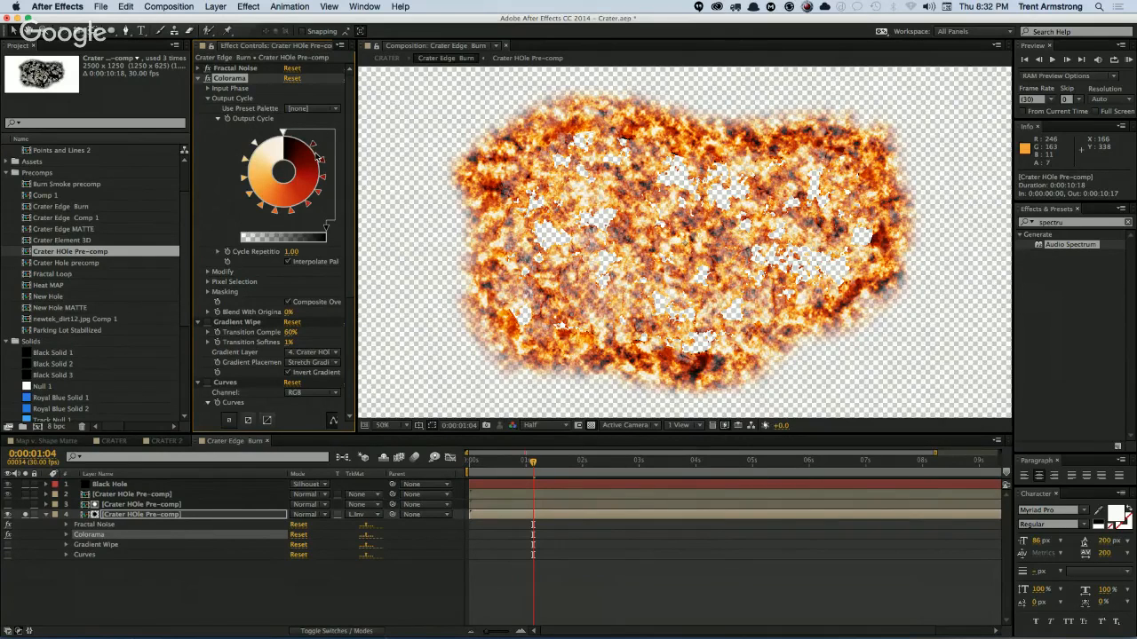
Step: Try the Carribean, Fire And Smoke and Golden 2 preset palettes in Colorama, and undo all three palette changes
click(310, 109)
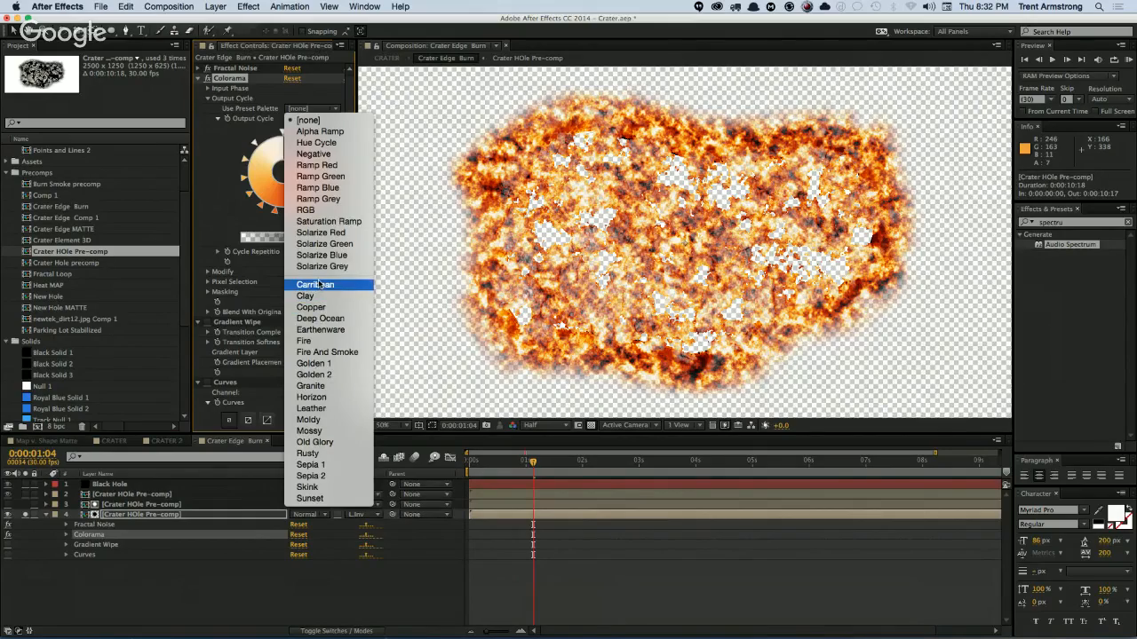
click(380, 153)
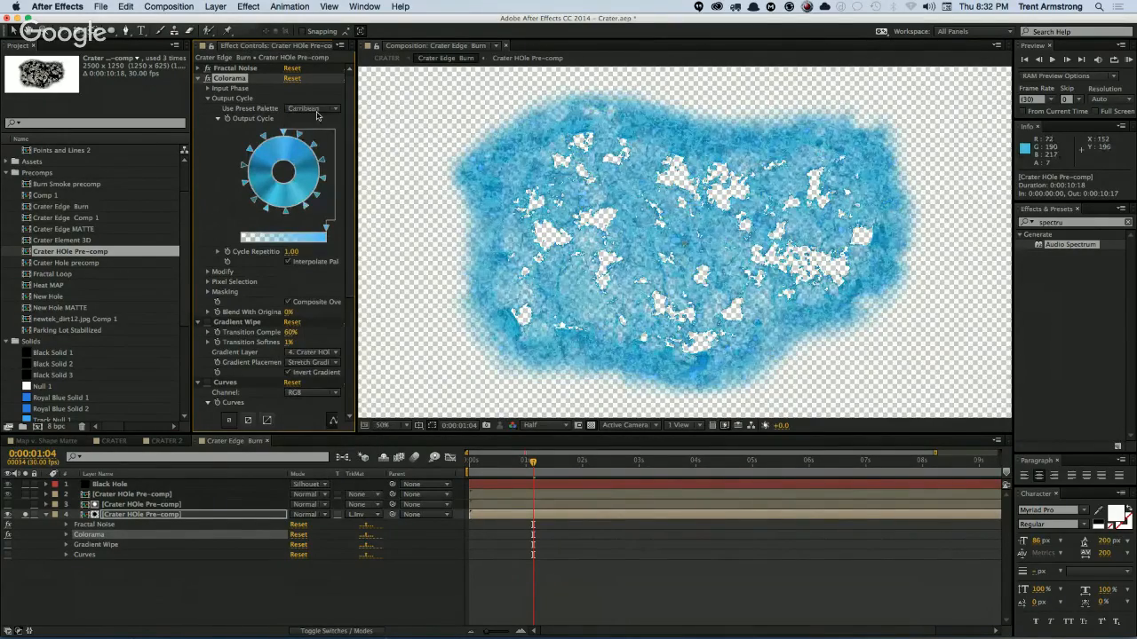
click(312, 109)
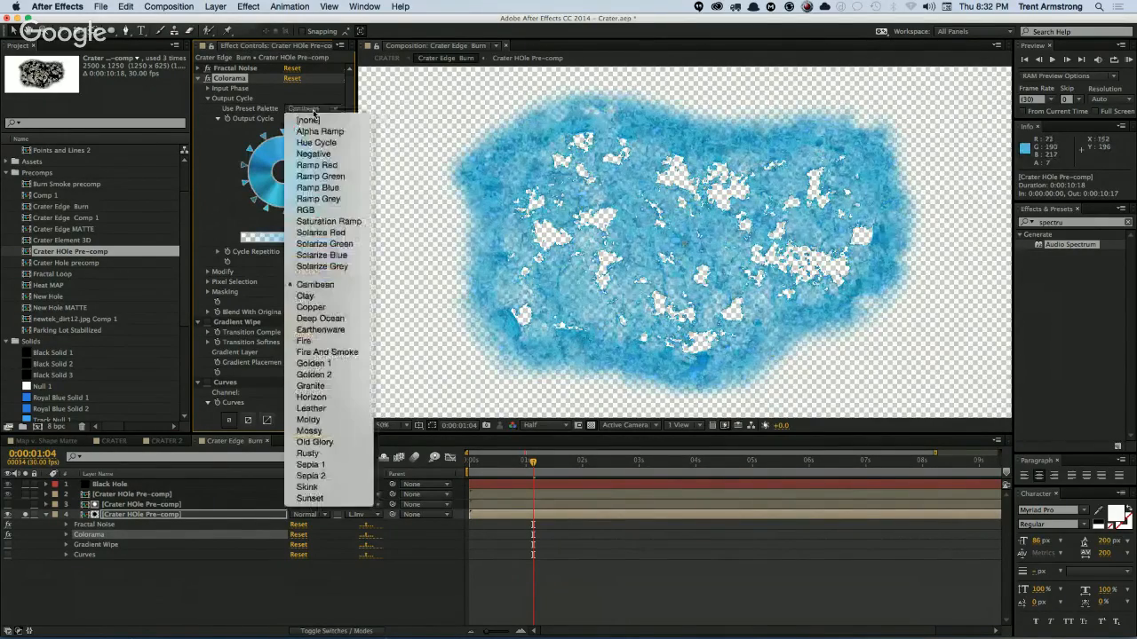
click(315, 352)
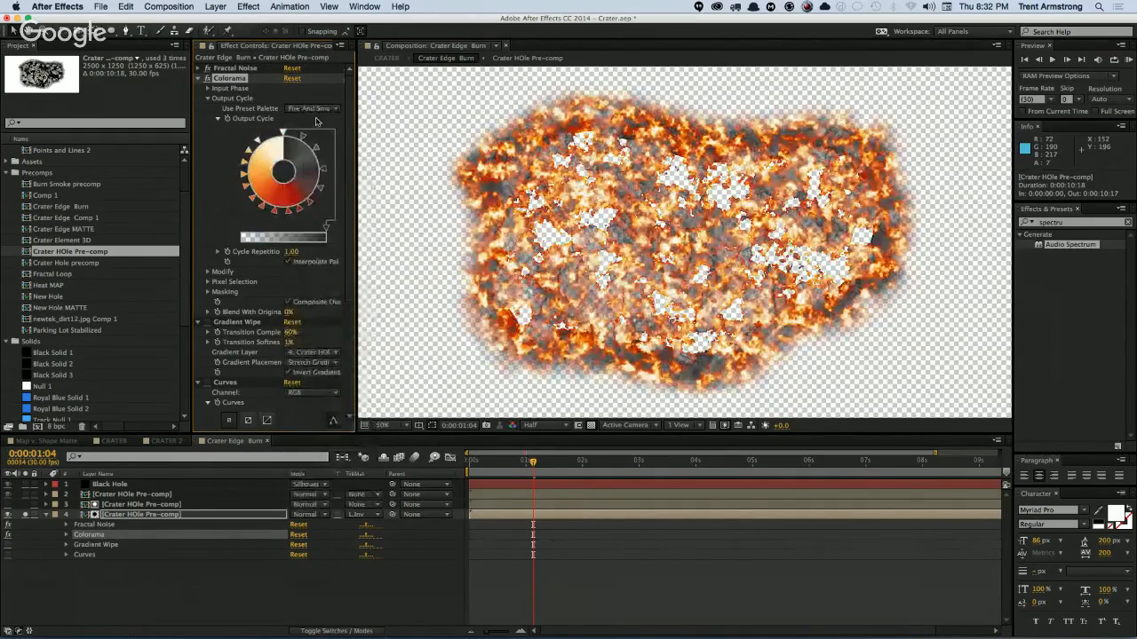
click(322, 109)
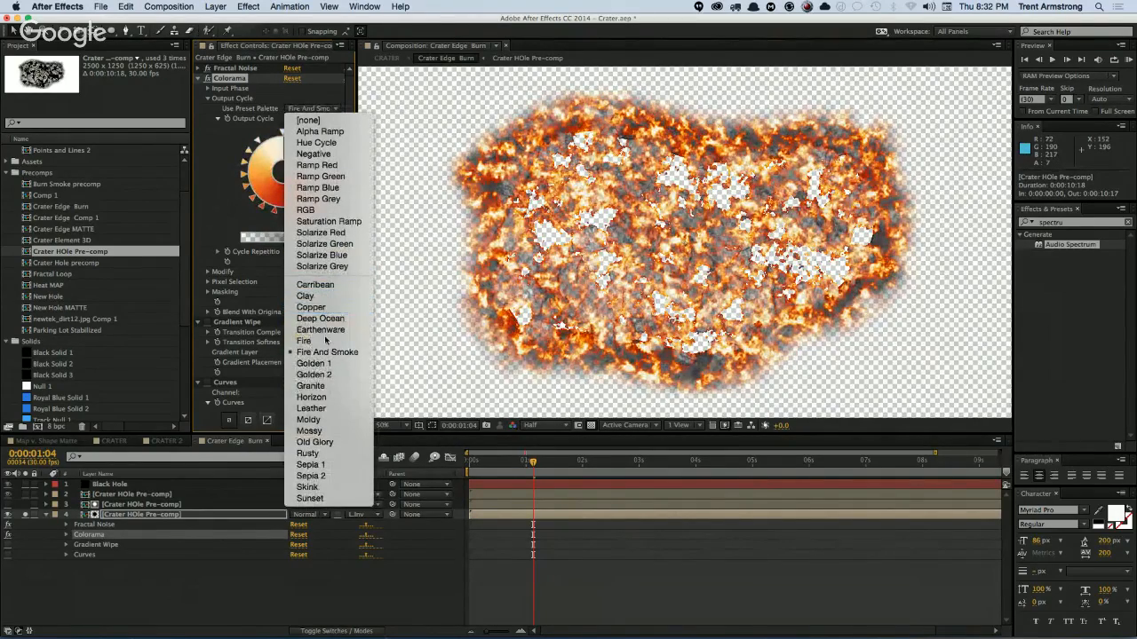
click(325, 373)
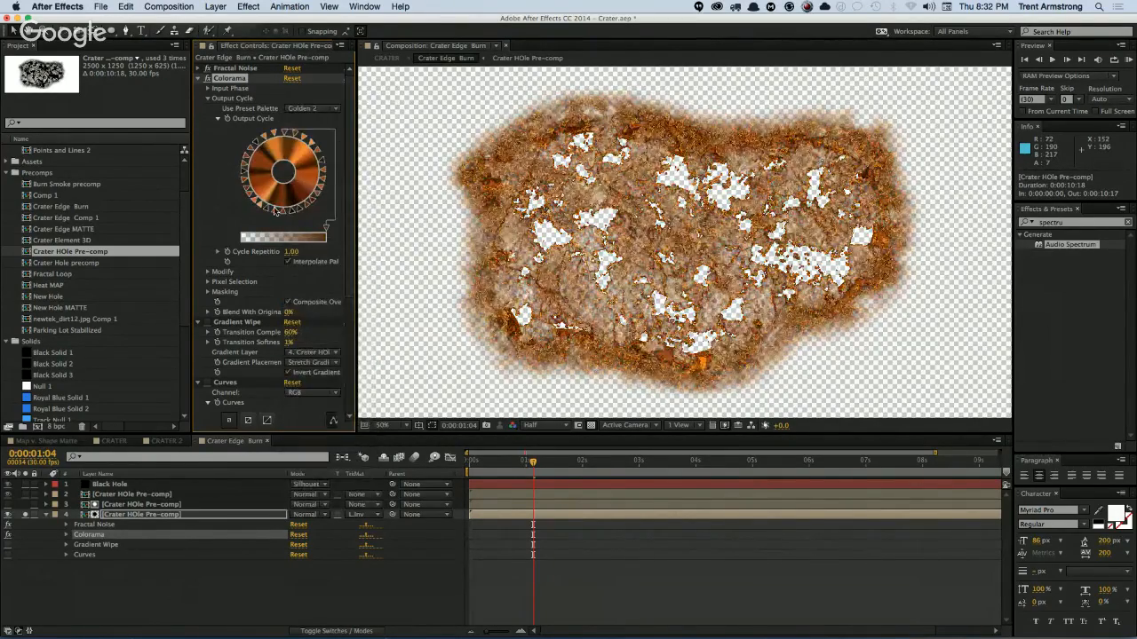
key(super+z)
key(super+z)
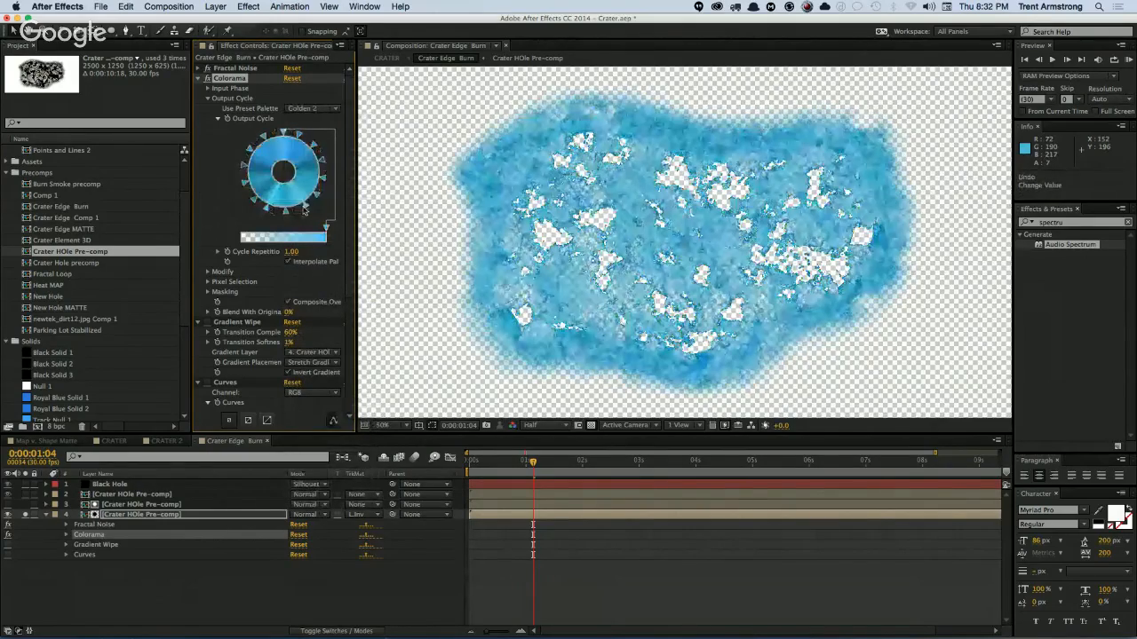
key(super+z)
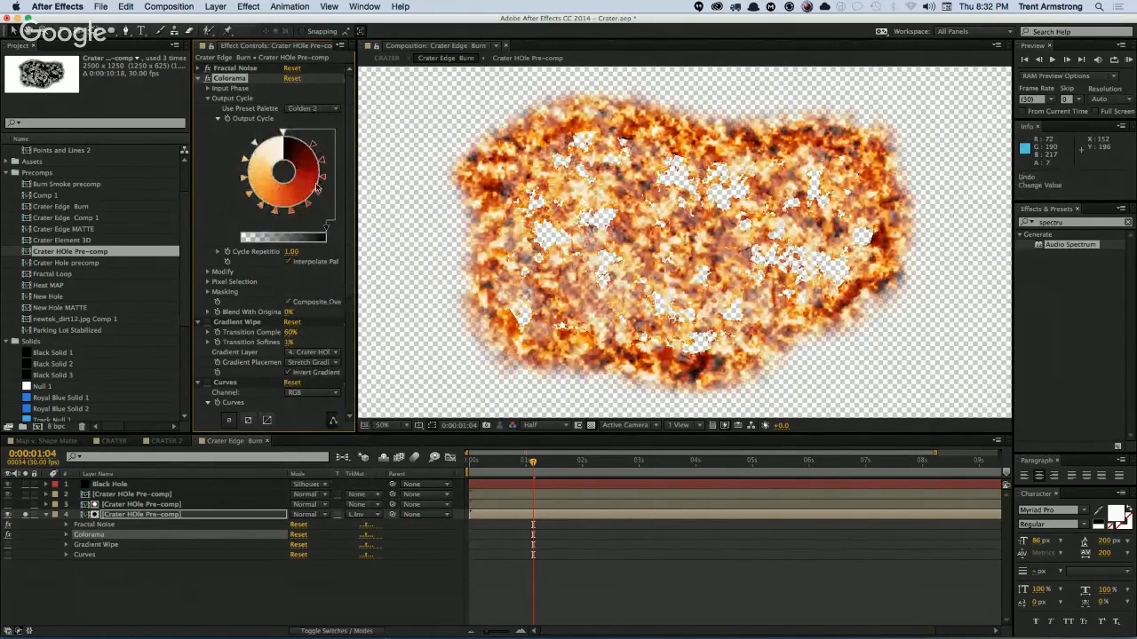
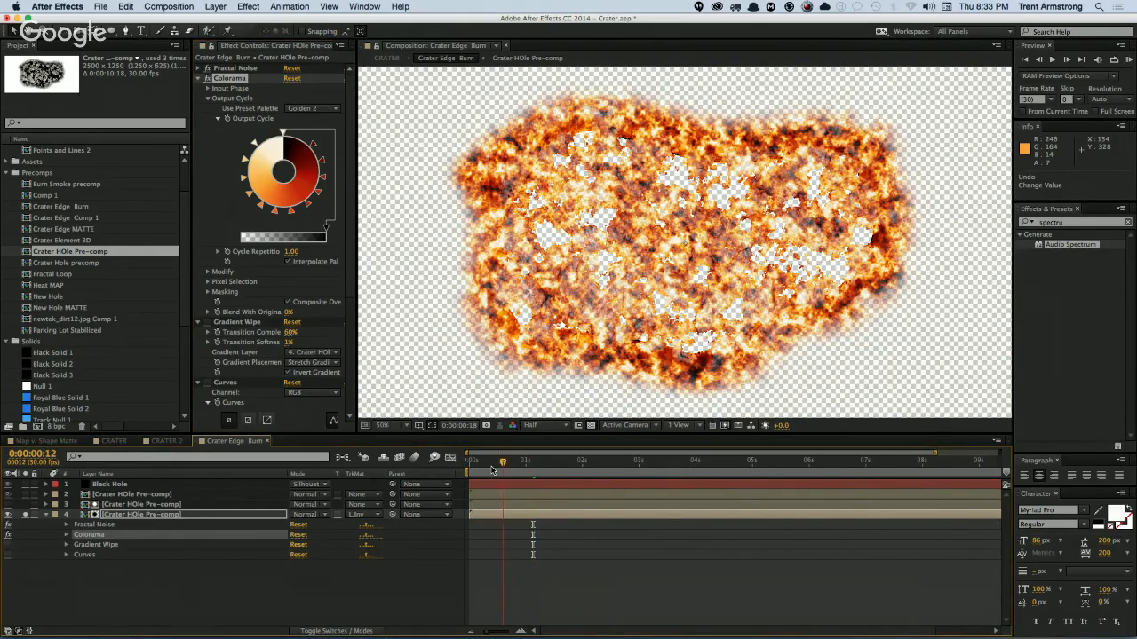
Step: Scrub the burn texture back to frame 0:00:00:00, and also solo the second Crater HOle Pre-comp layer and Black Hole
click(607, 466)
drag(619, 468, 458, 496)
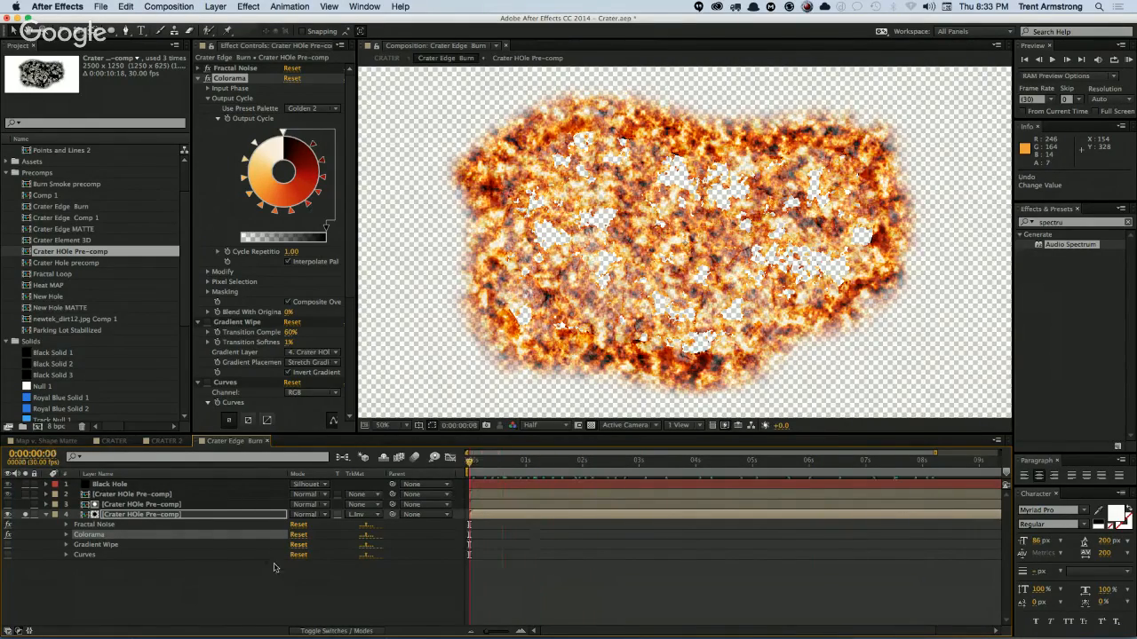
click(25, 493)
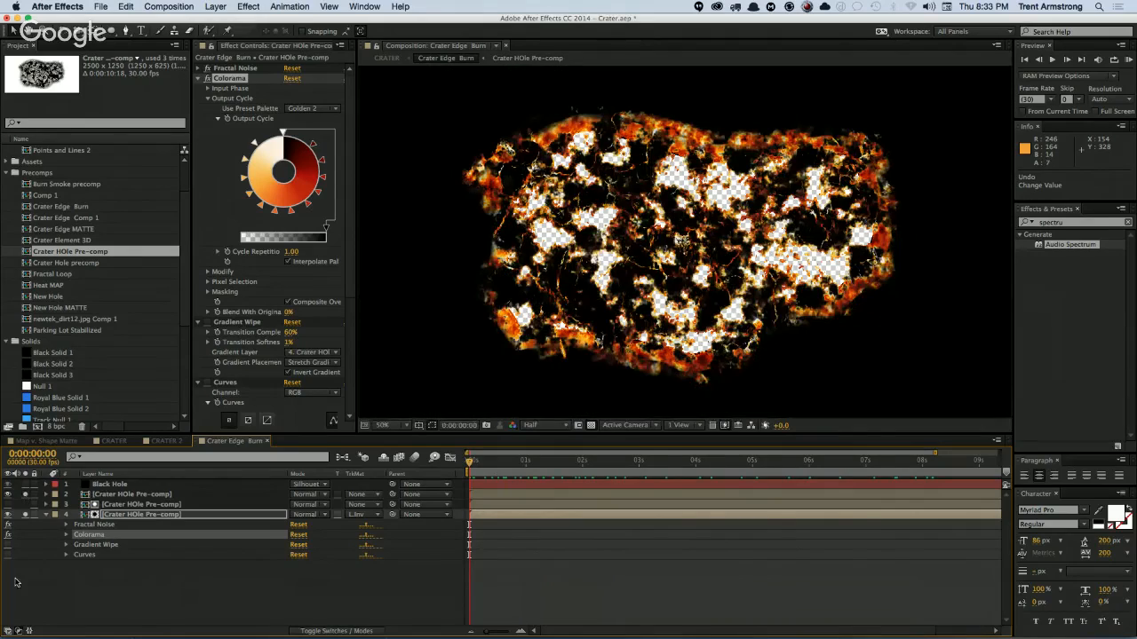
click(25, 491)
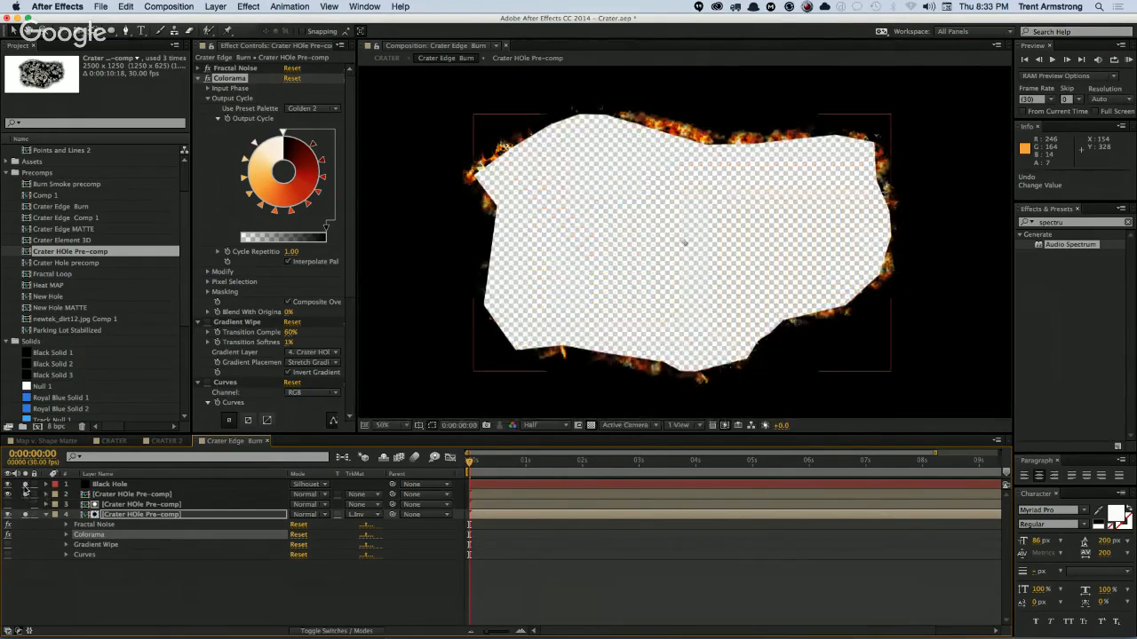
Step: Review the Black Hole layer's blending mode and keep it at Silhouette Alpha
click(266, 485)
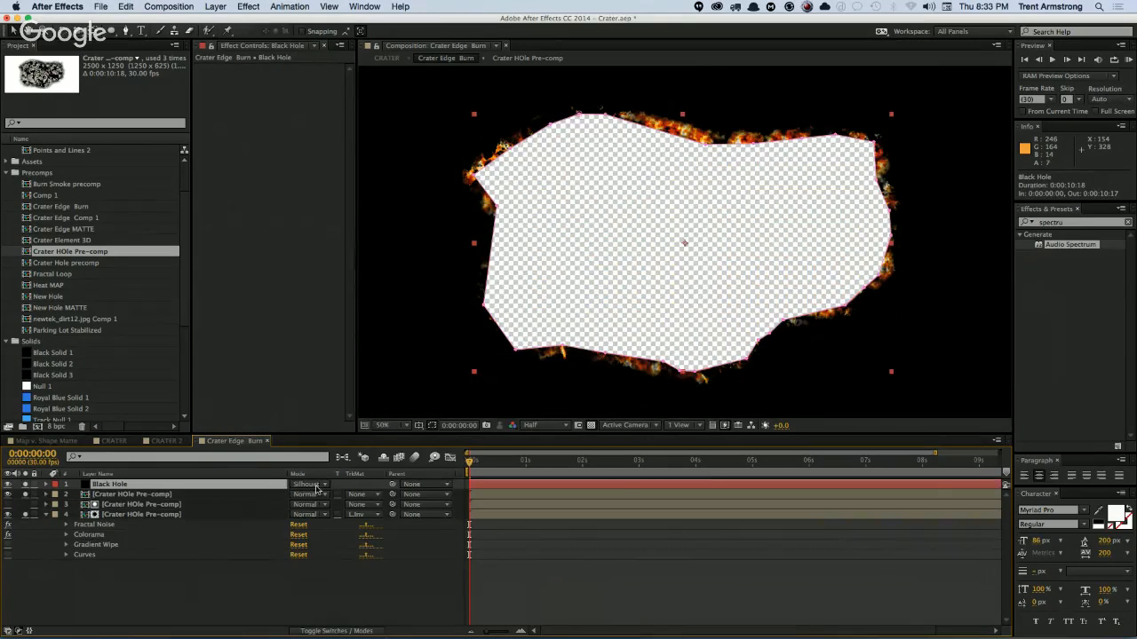
click(324, 488)
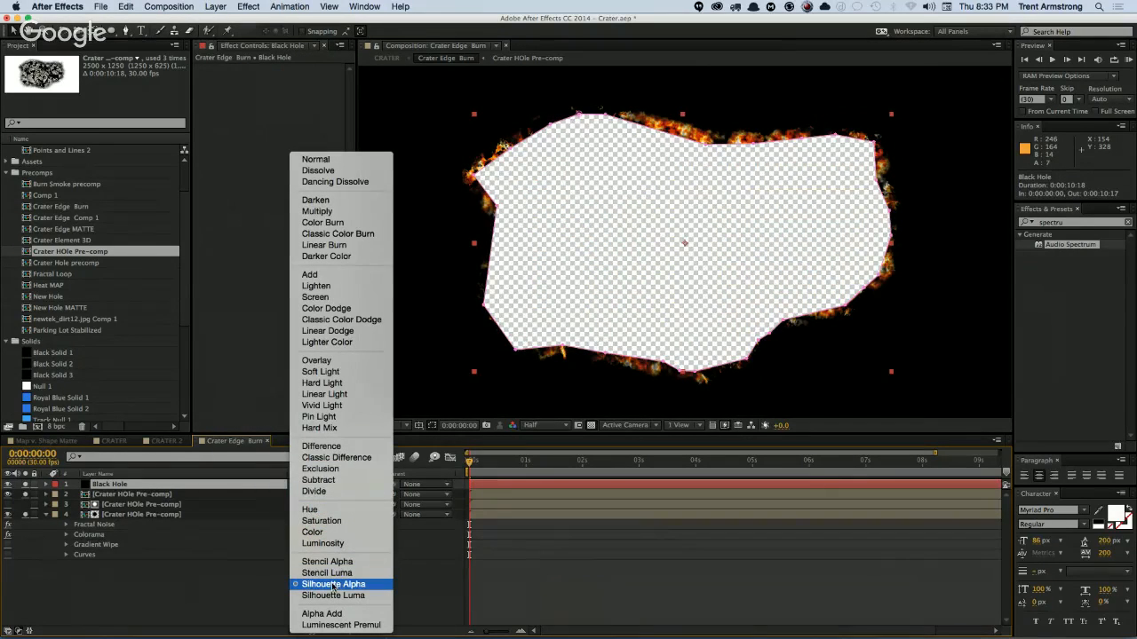
click(364, 585)
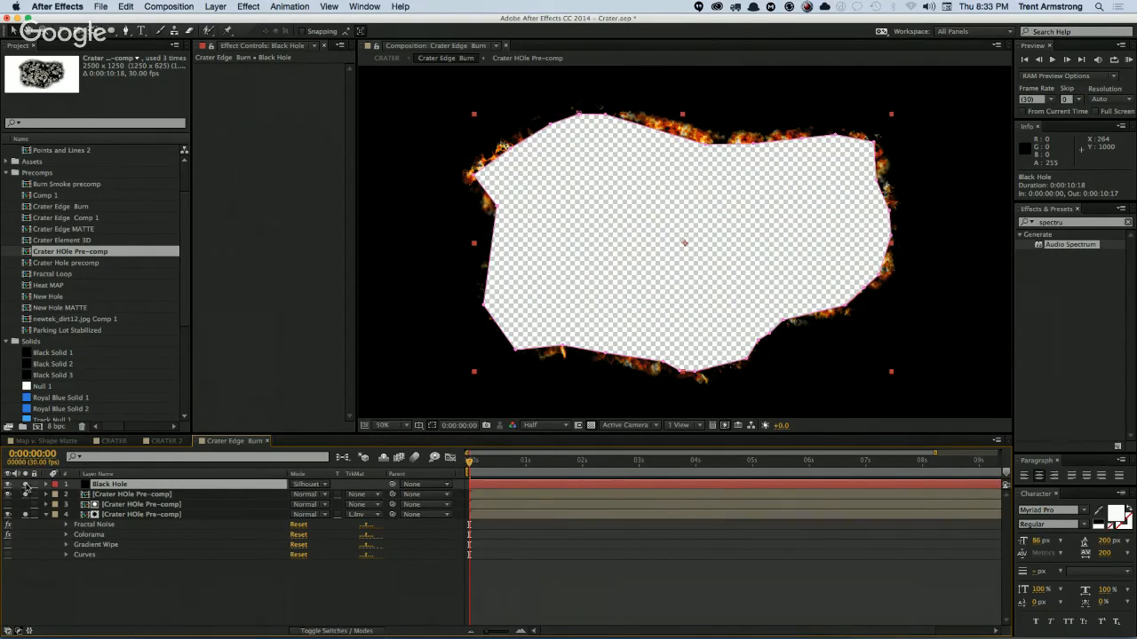
Step: With all layer solos off, select the topmost Crater HOle Pre-comp layer and scrub through the burning edge animation
click(73, 496)
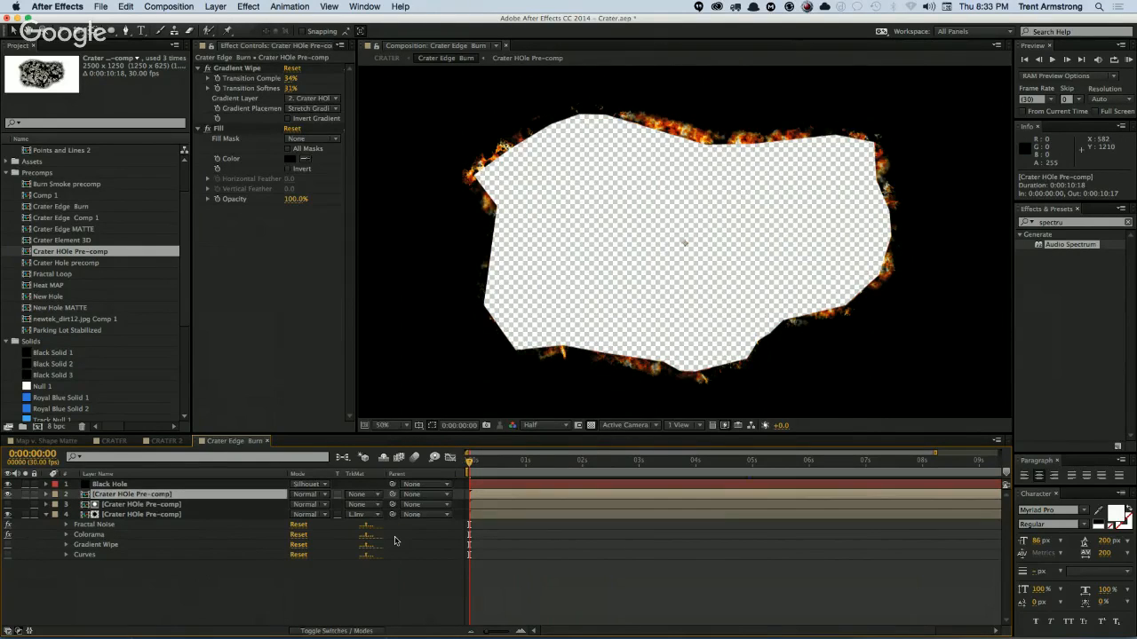
drag(474, 462, 782, 497)
Step: In the CRATER 2 composition, duplicate the Crater Edge Comp 1 layer and replace the copy's source with the Crater Edge Burn precomp
click(167, 442)
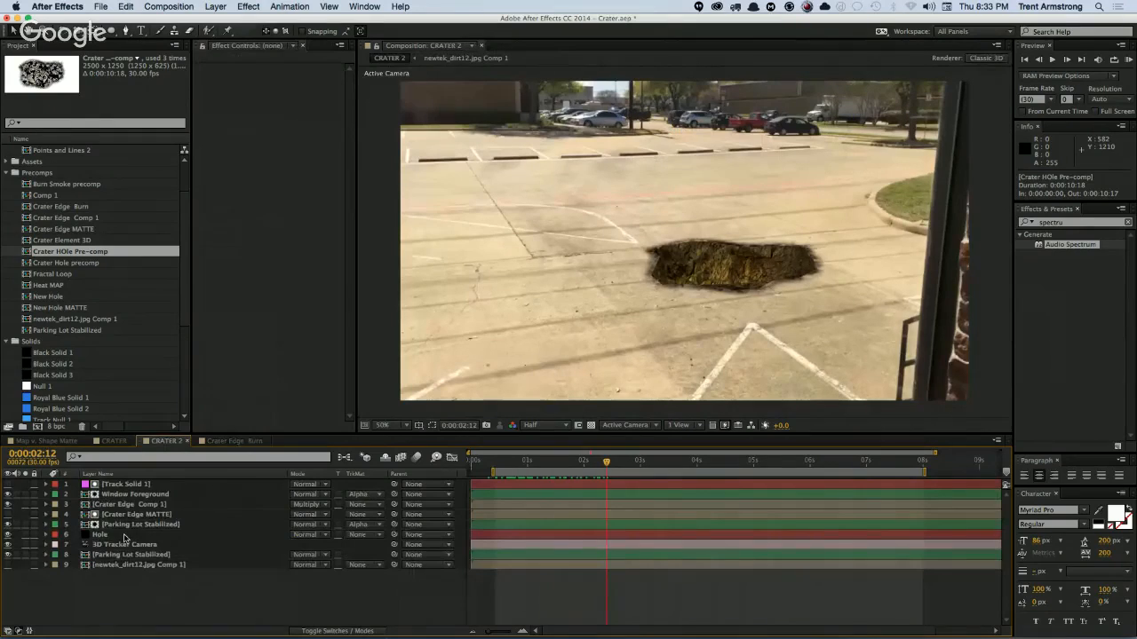
click(131, 504)
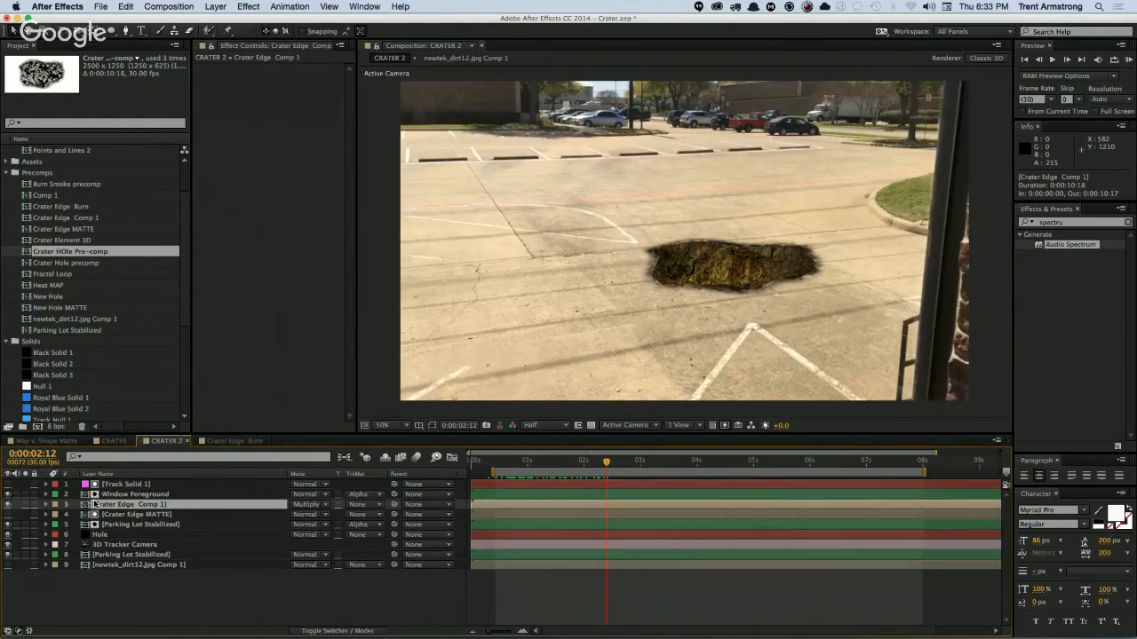
key(super+d)
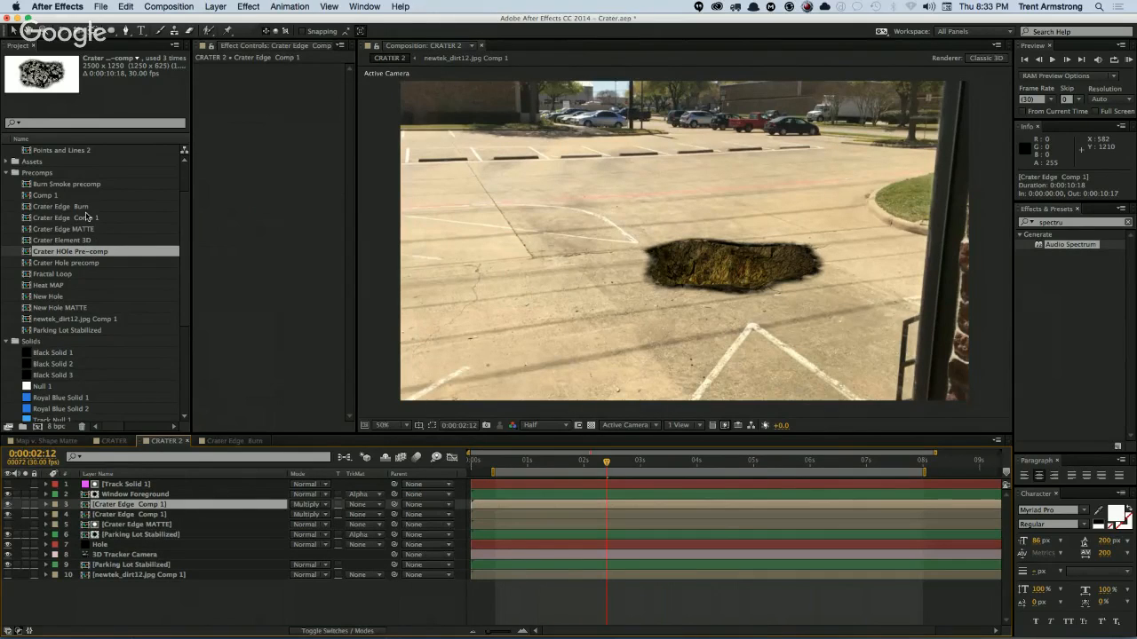
click(85, 207)
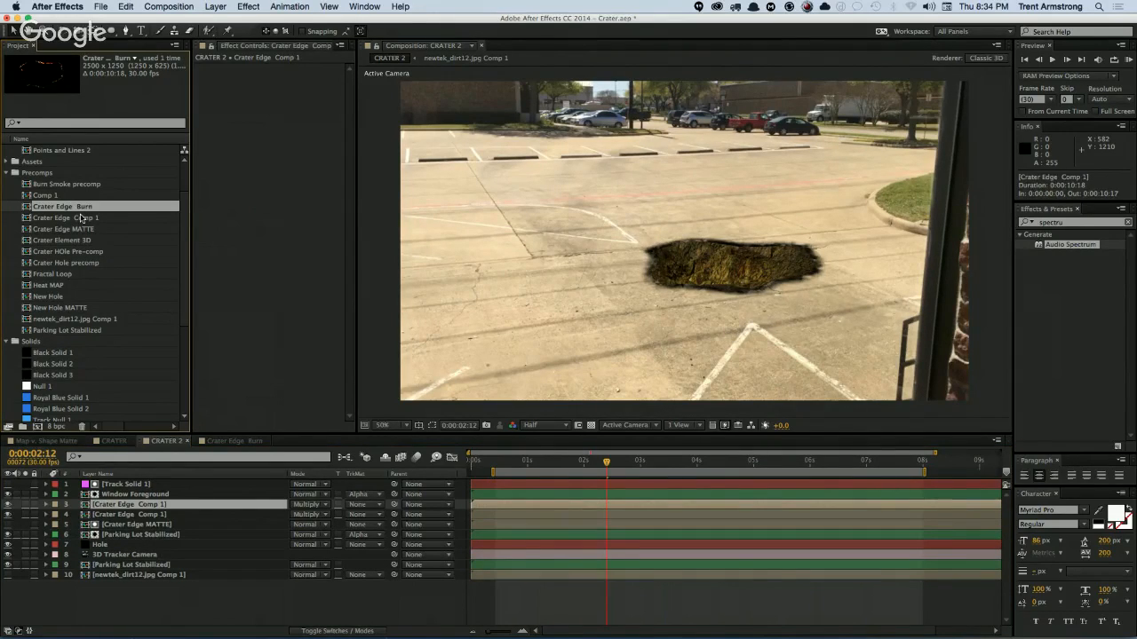
key(super+alt+slash)
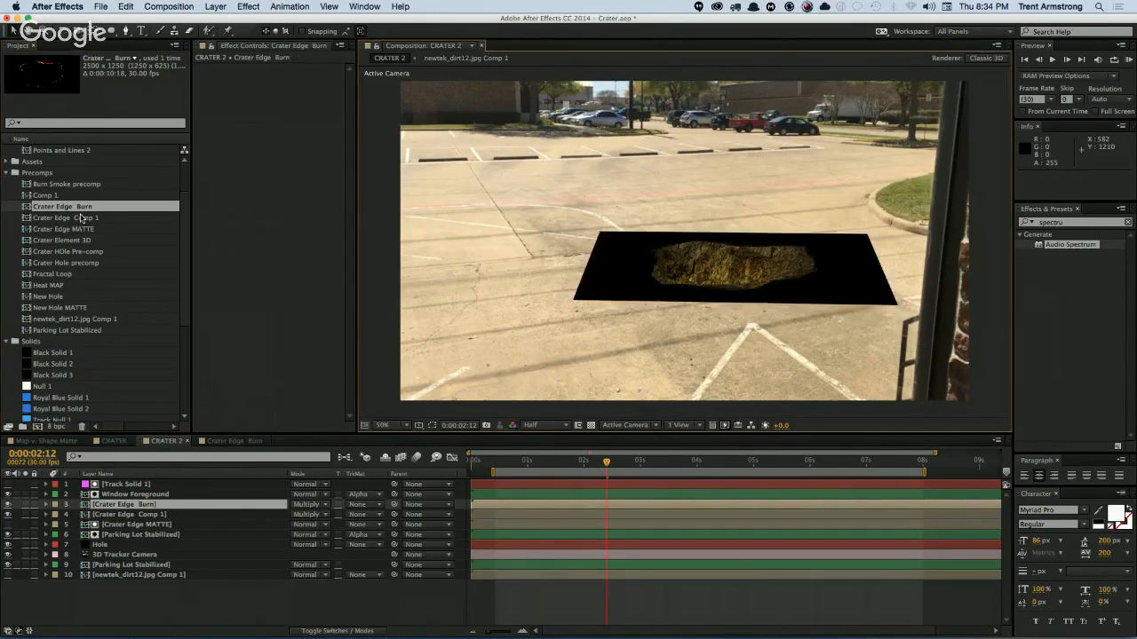
Step: Set the Crater Edge Burn layer's blending mode to Color Dodge and brighten its upper tones with a Curves effect
click(320, 505)
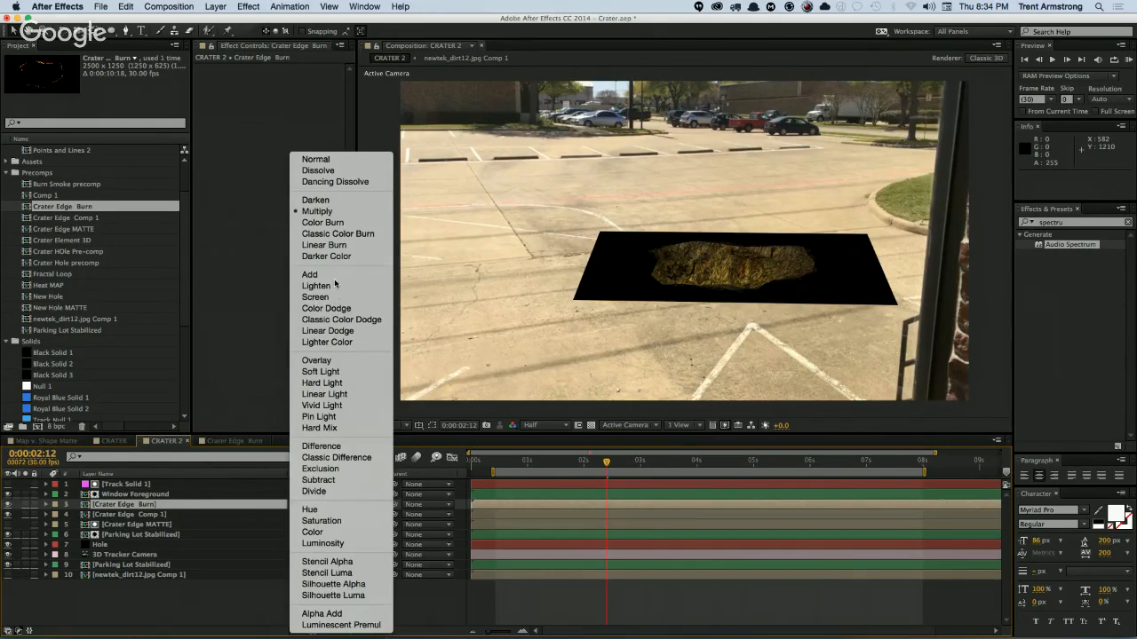
click(337, 308)
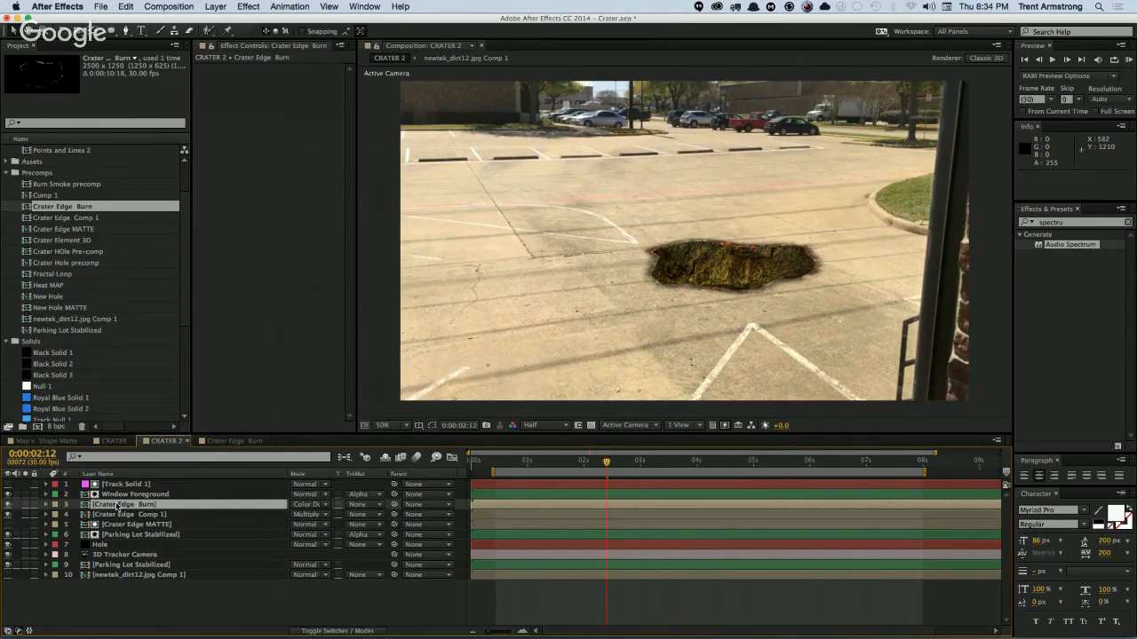
click(248, 6)
mouse_move(286, 142)
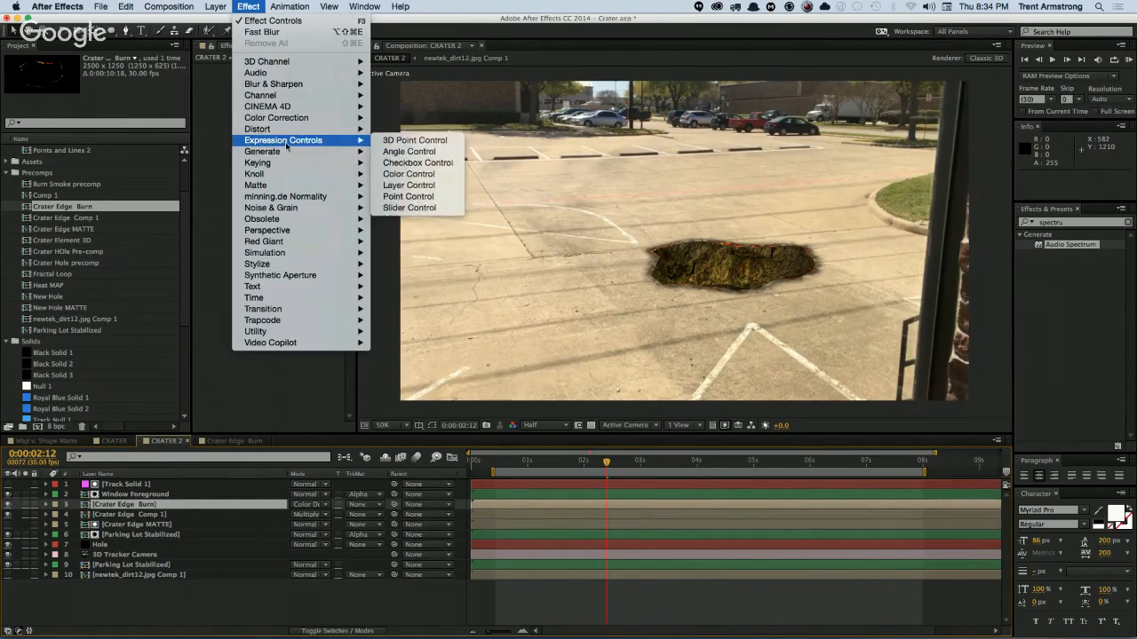
mouse_move(293, 117)
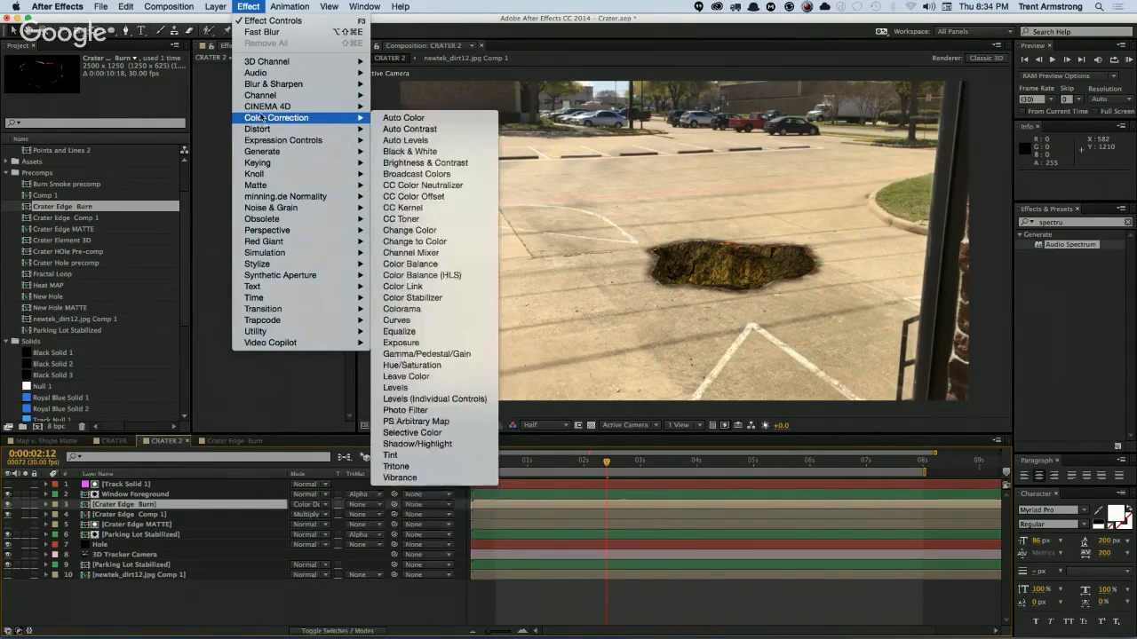
click(454, 323)
drag(326, 152, 308, 145)
drag(265, 224, 255, 222)
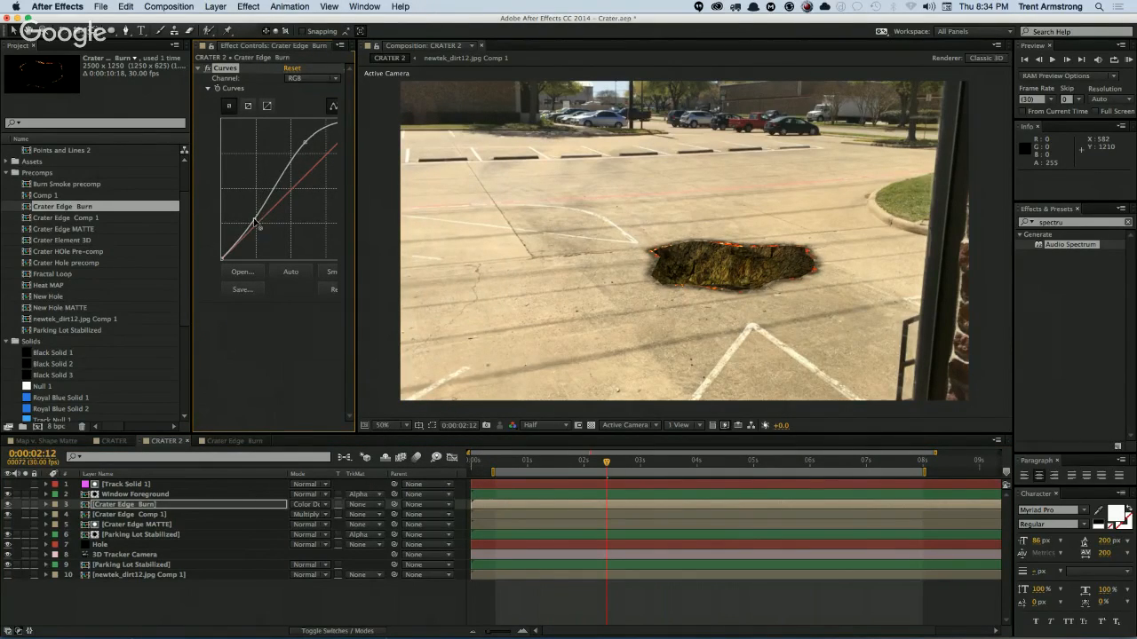
Step: Add a Glow effect to the Crater Edge Burn layer, with its radius raised to about 62 and its threshold adjusted
click(251, 8)
mouse_move(301, 264)
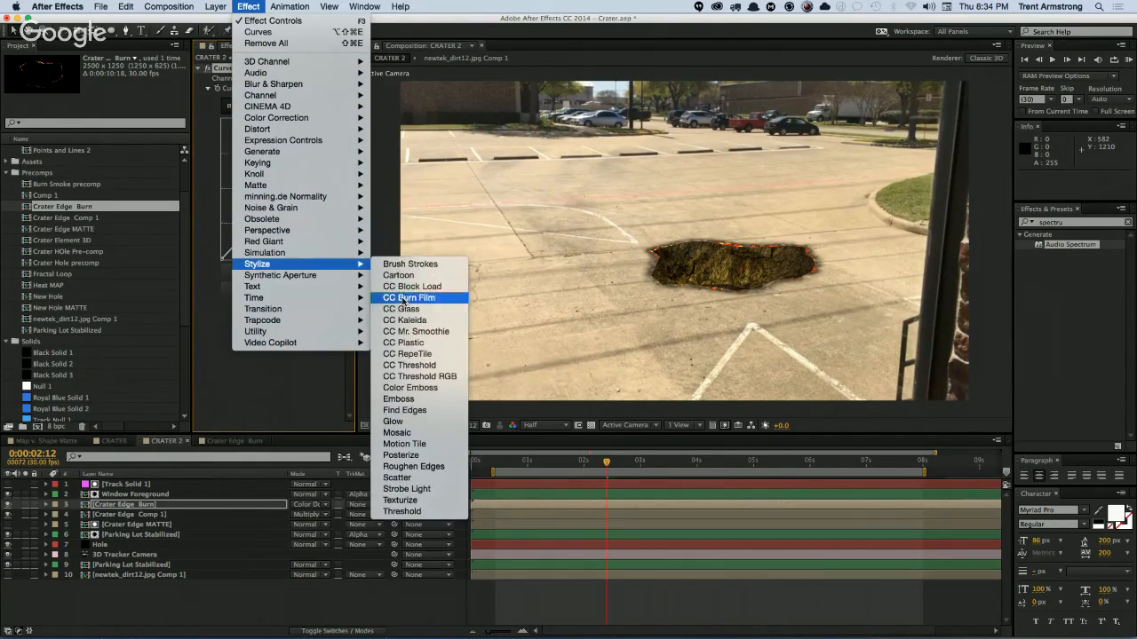
click(395, 420)
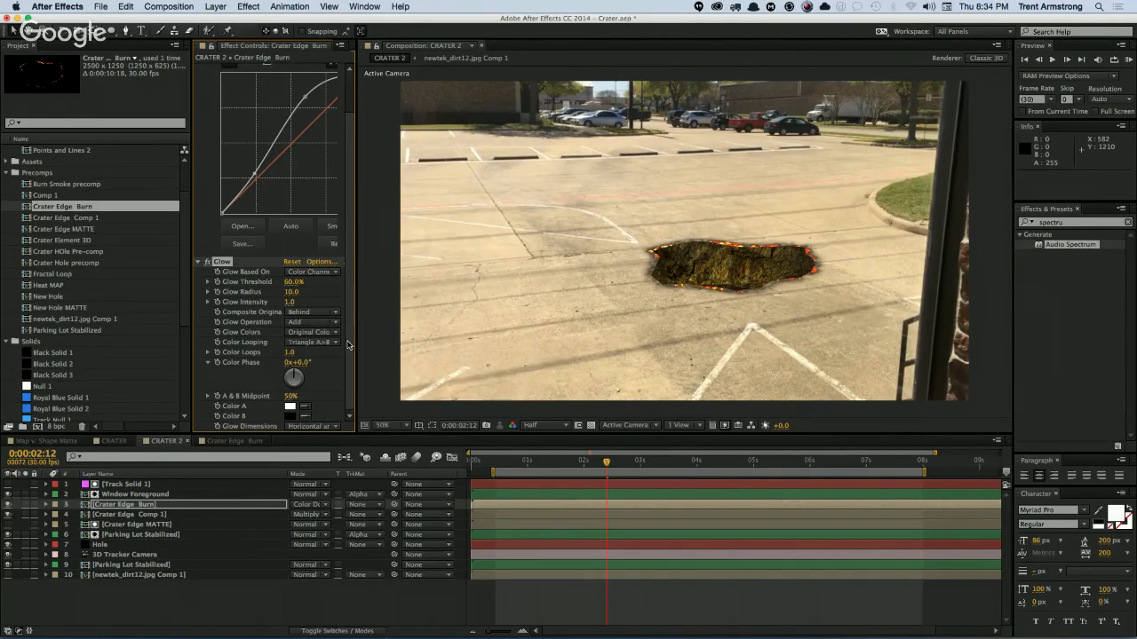
drag(312, 291, 335, 293)
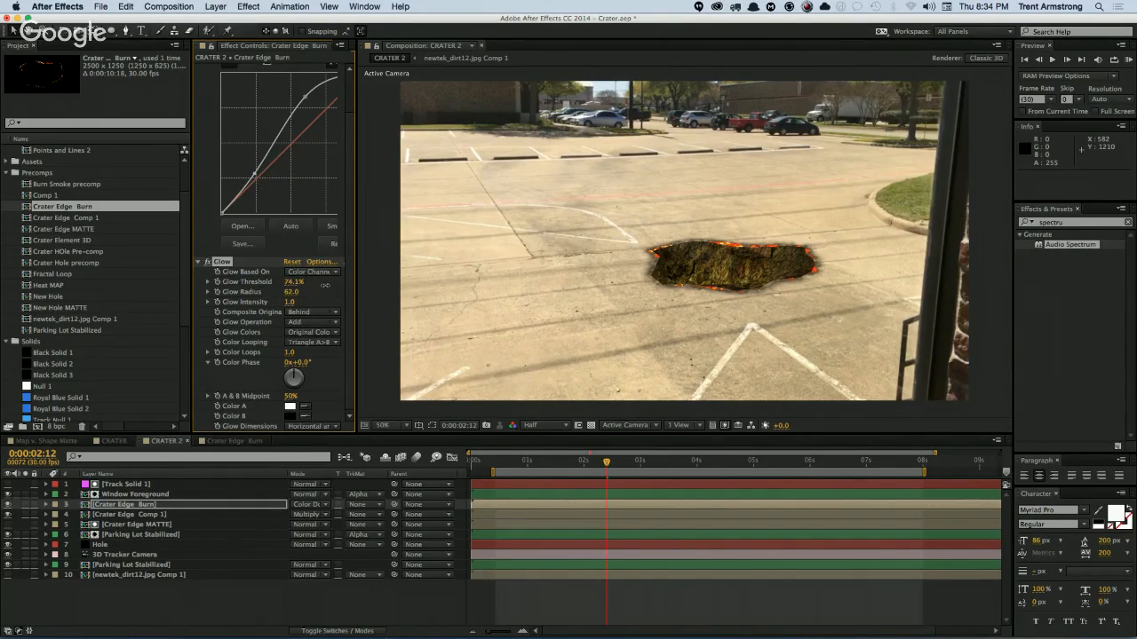
drag(307, 287, 352, 302)
click(199, 262)
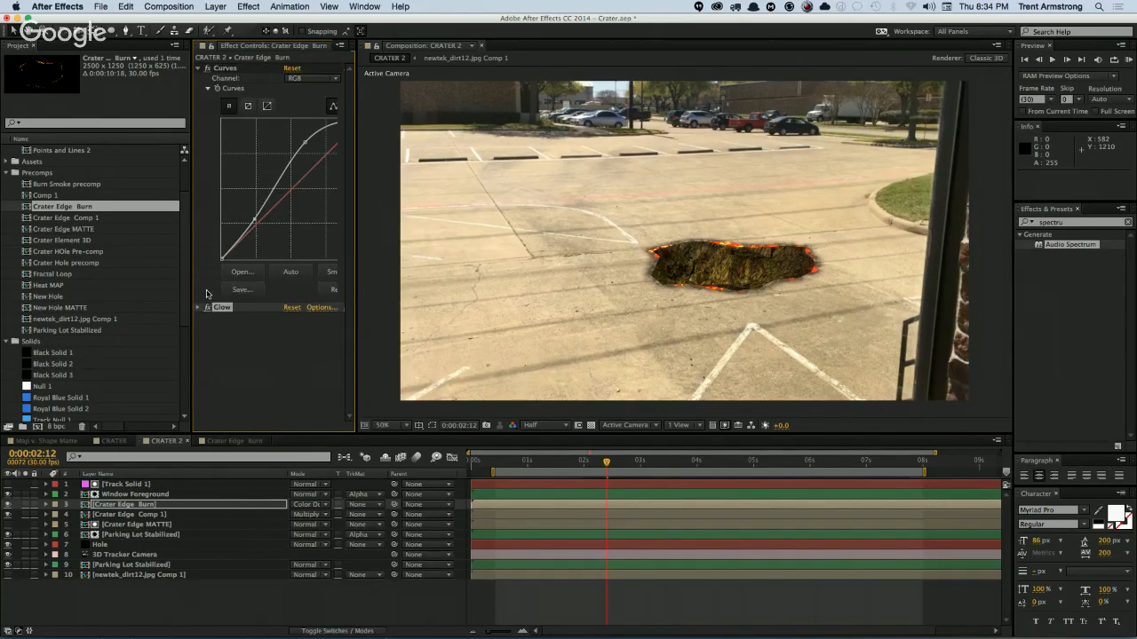
click(299, 594)
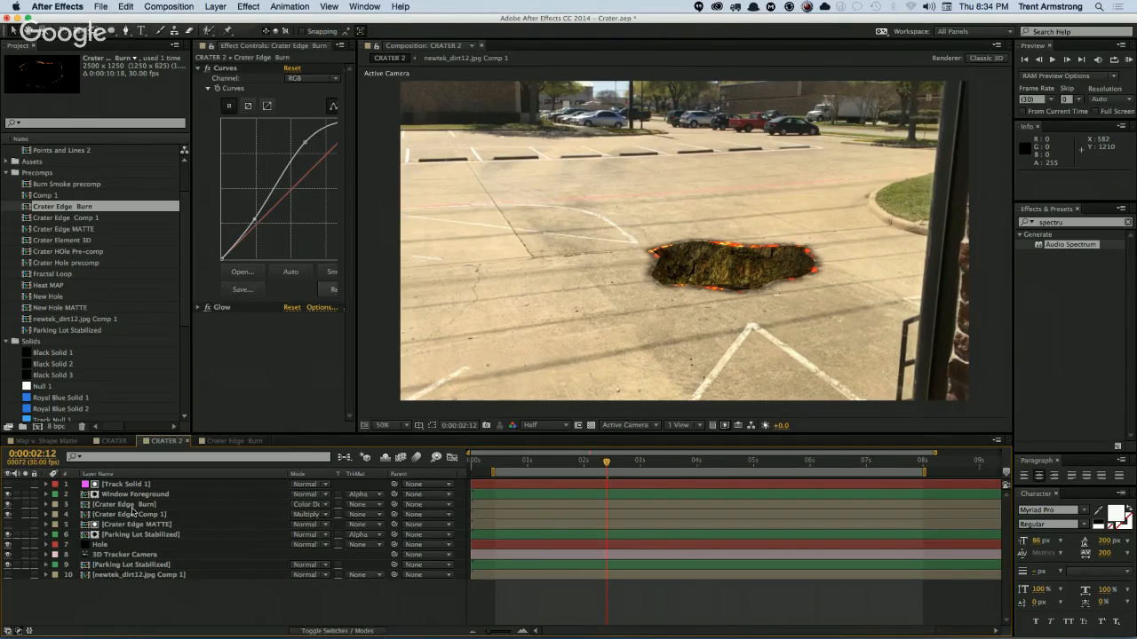
Step: Save the project and run a RAM preview of the burning crater edge in the CRATER 2 composition
key(super+s)
key(KP_0)
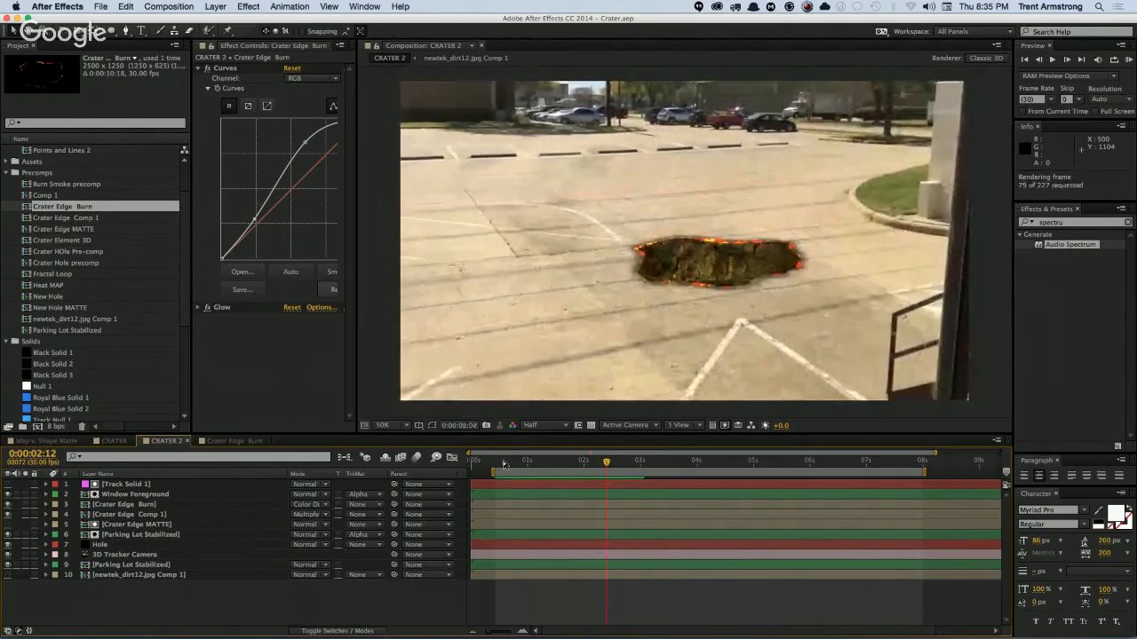
key(space)
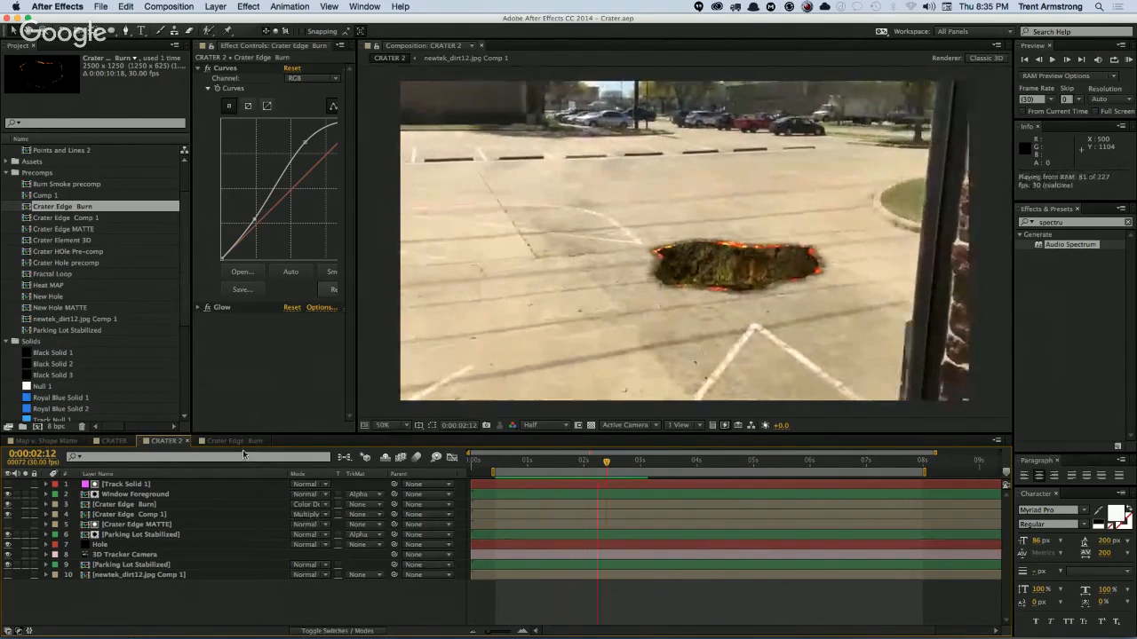
key(space)
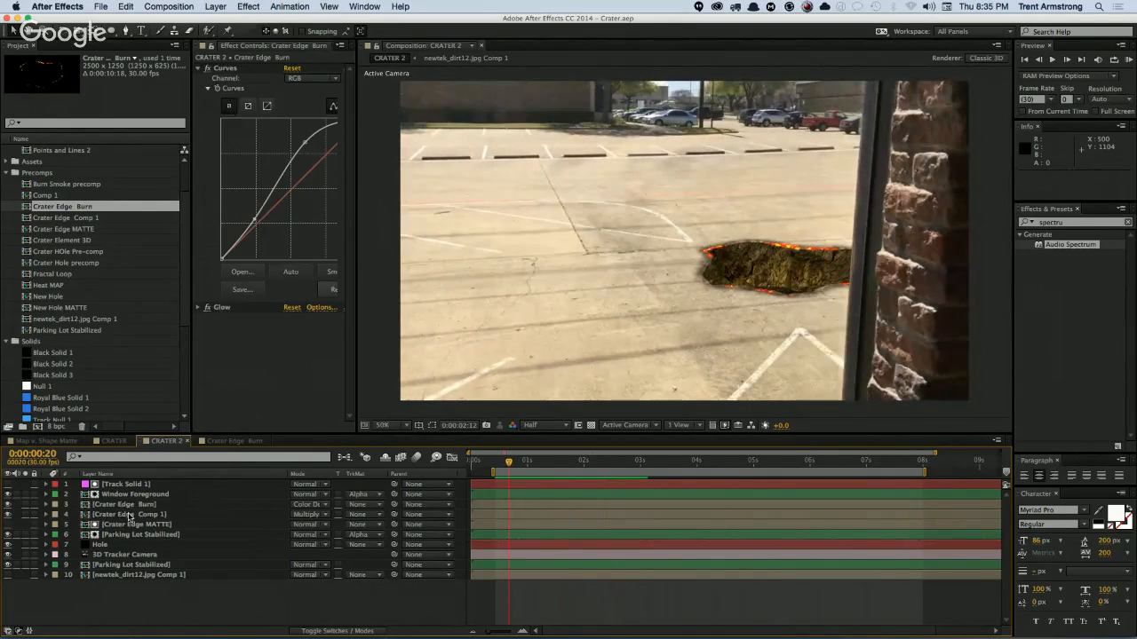
Step: Inspect the Crater Edge Comp 1 layer in solo, duplicate it, and select the lower copy
click(129, 515)
click(24, 515)
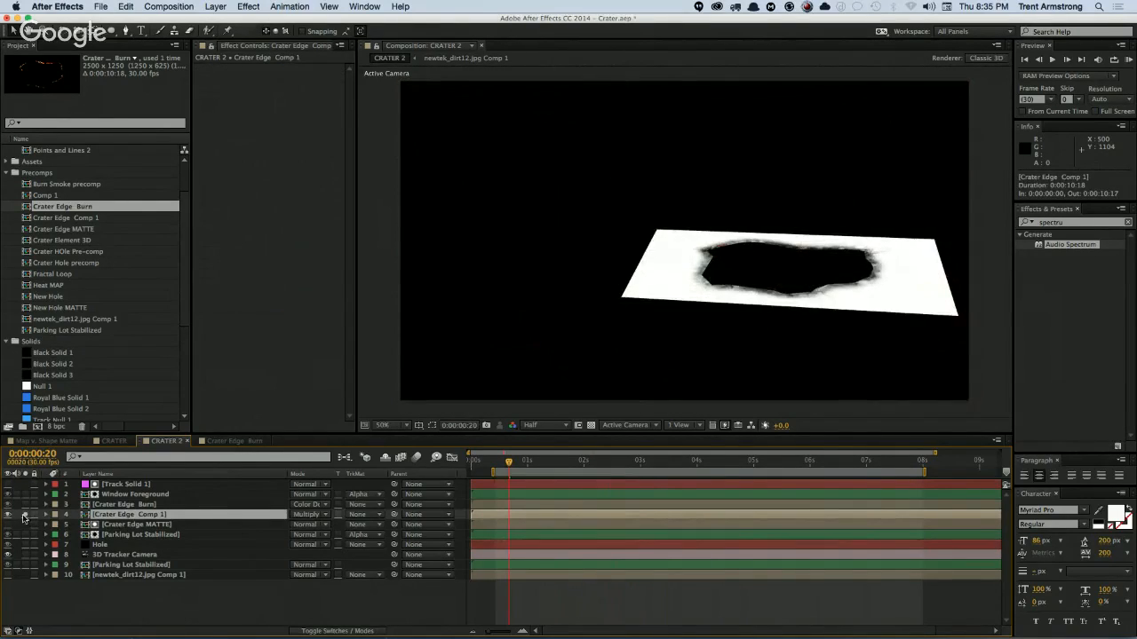
click(24, 515)
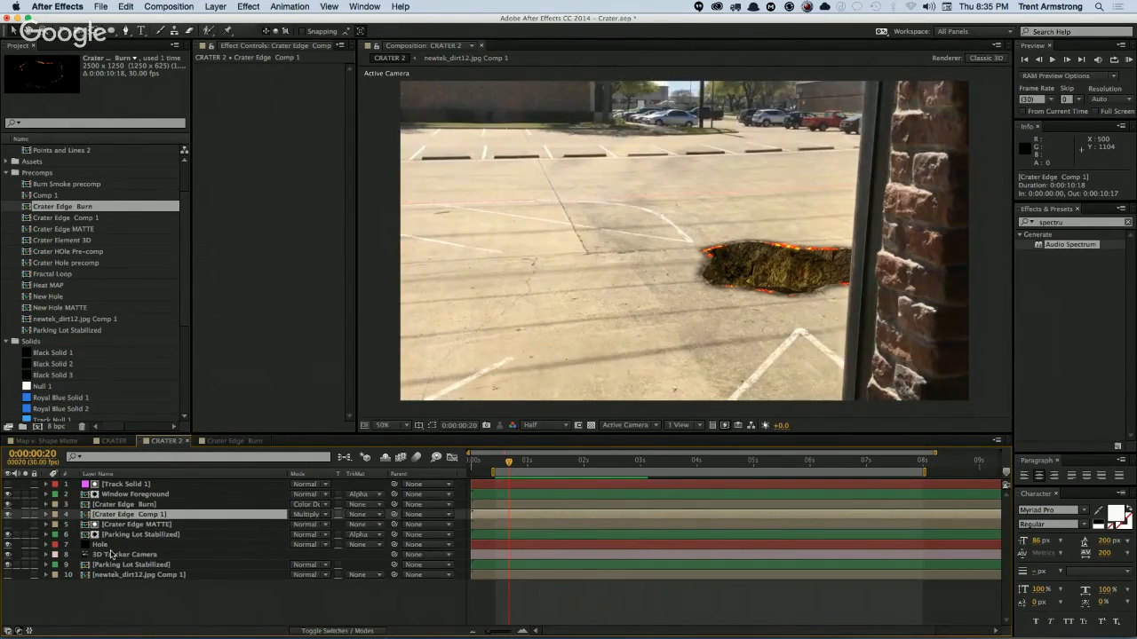
key(ctrl+d)
click(124, 525)
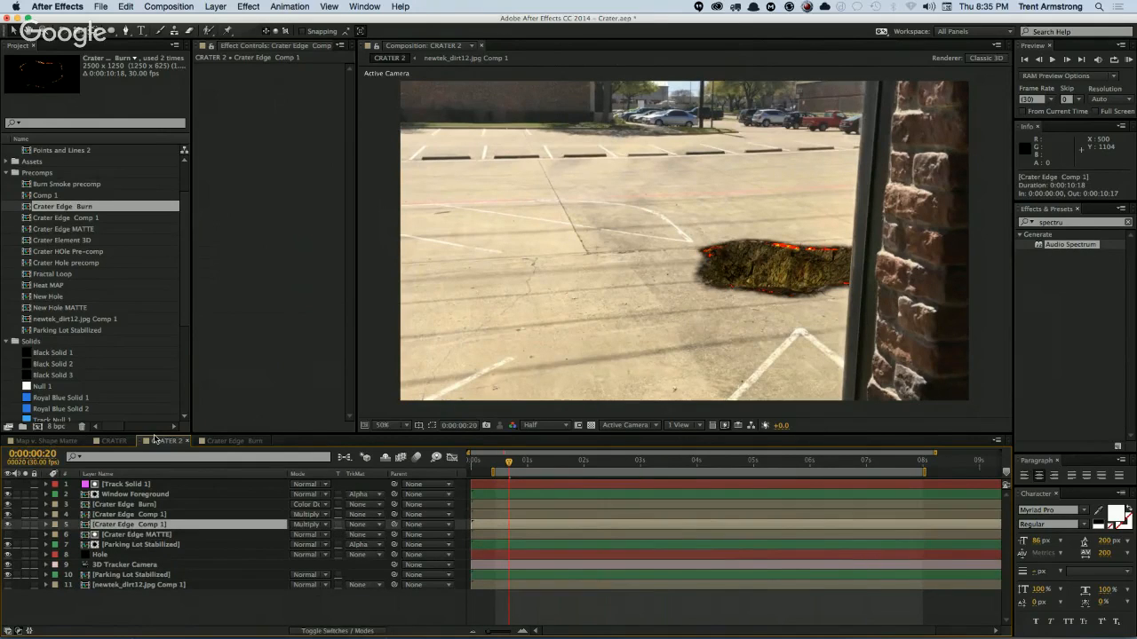
Step: Add a Drop Shadow to the lower Crater Edge Comp 1 copy with 100% opacity, 180° direction and a distance of 50
click(250, 7)
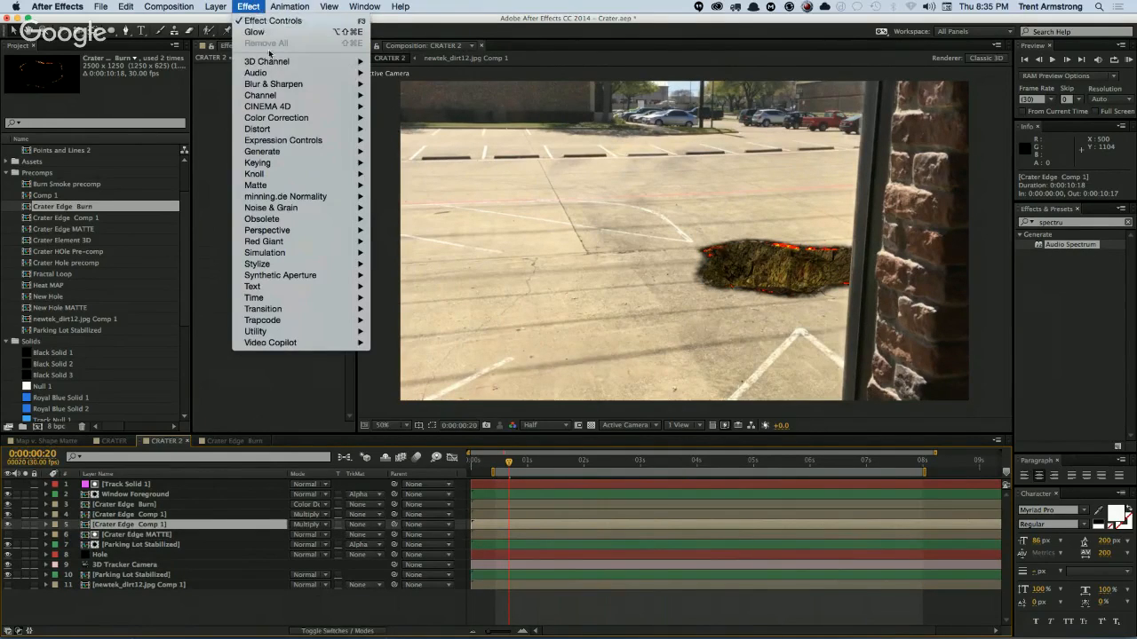
mouse_move(286, 232)
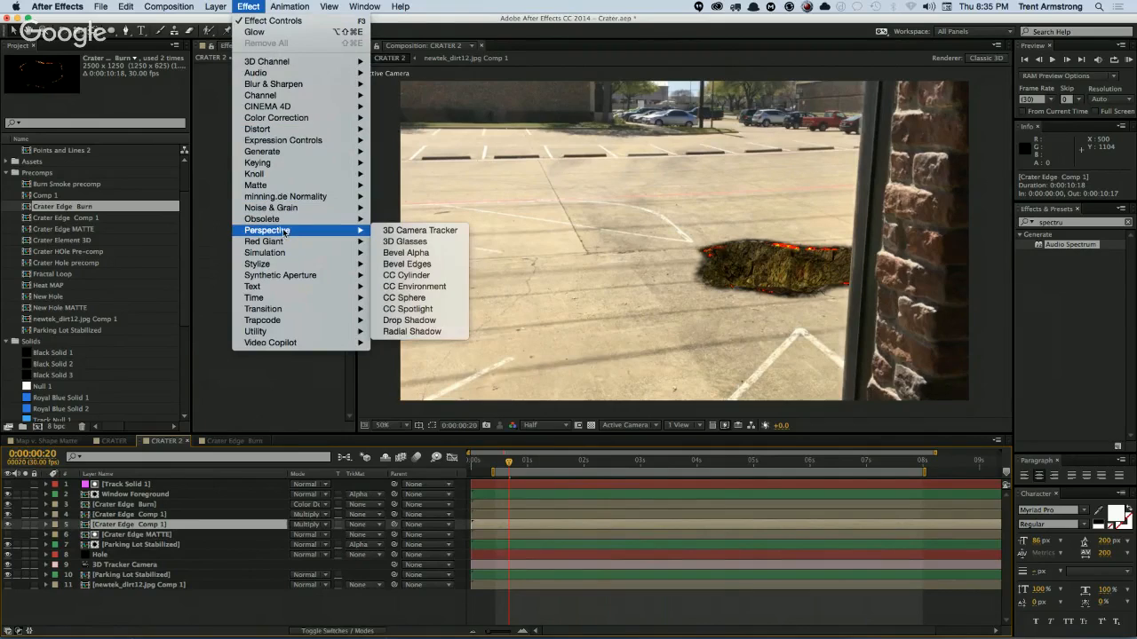
click(408, 320)
drag(302, 121, 392, 91)
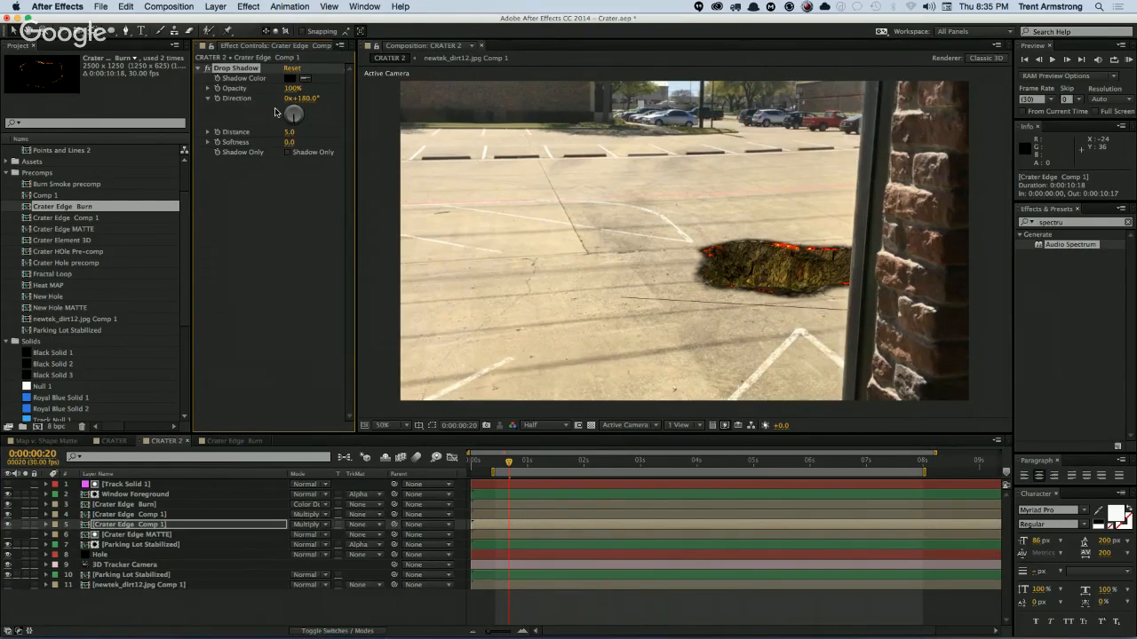
drag(290, 133, 316, 131)
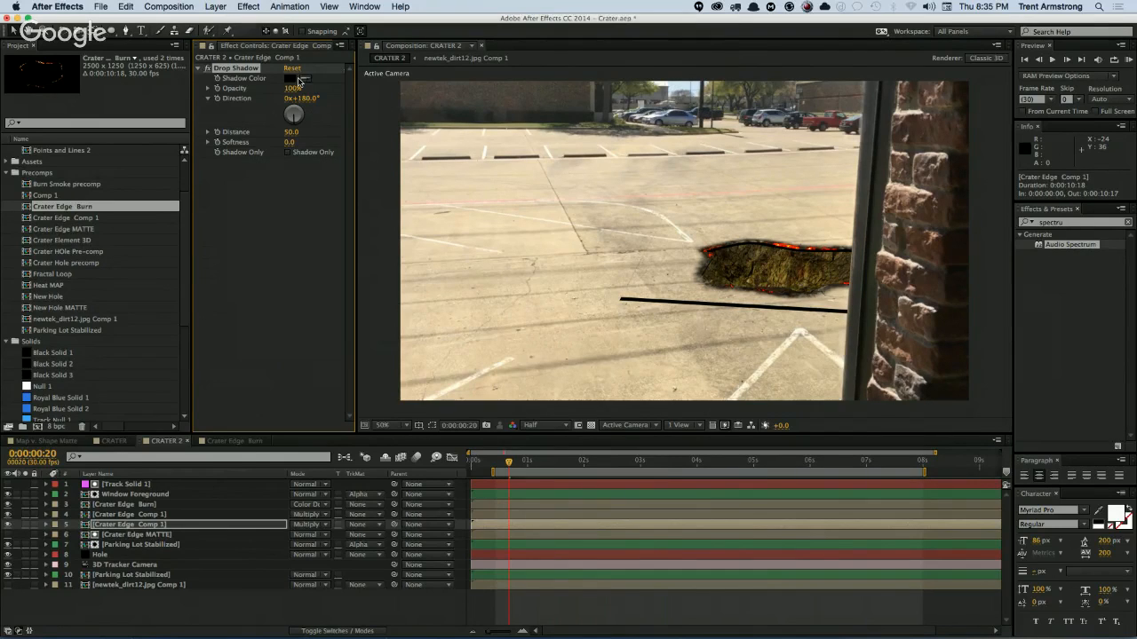
Step: Try shadow colors sampled from the footage, including dirt brown 664D27 and pale pavement F0D9BC
click(290, 79)
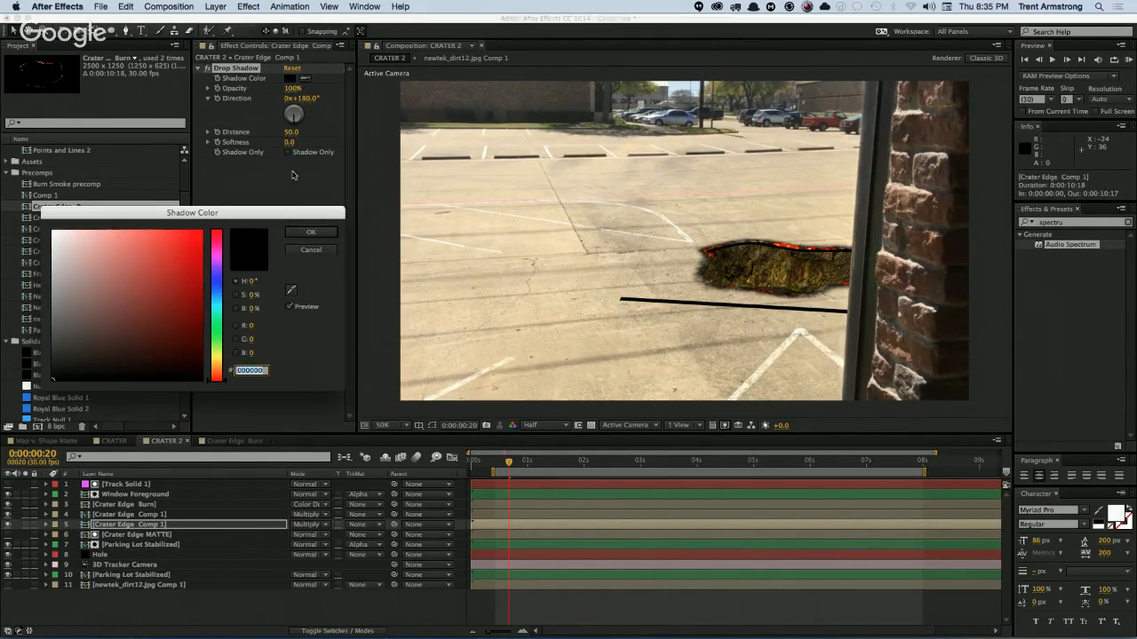
key(Return)
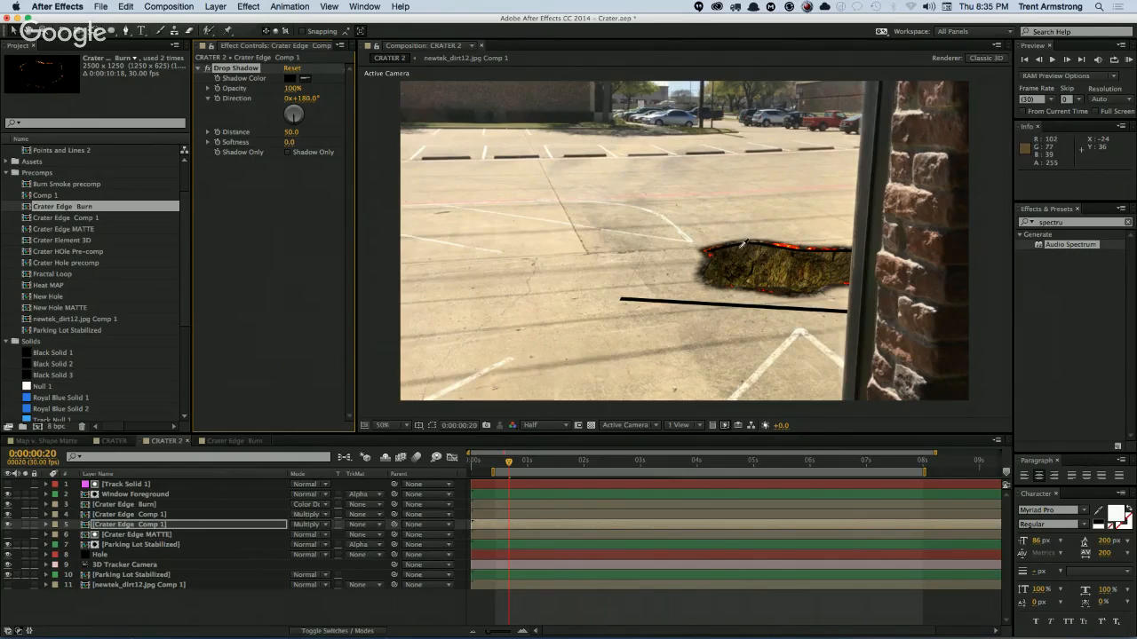
click(670, 275)
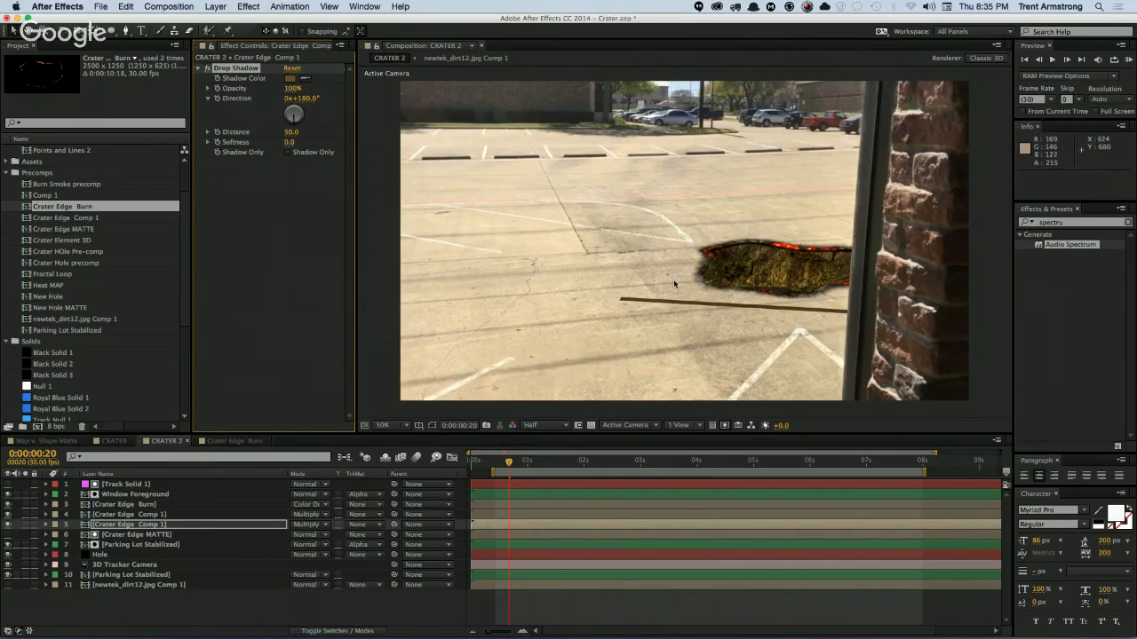
click(290, 78)
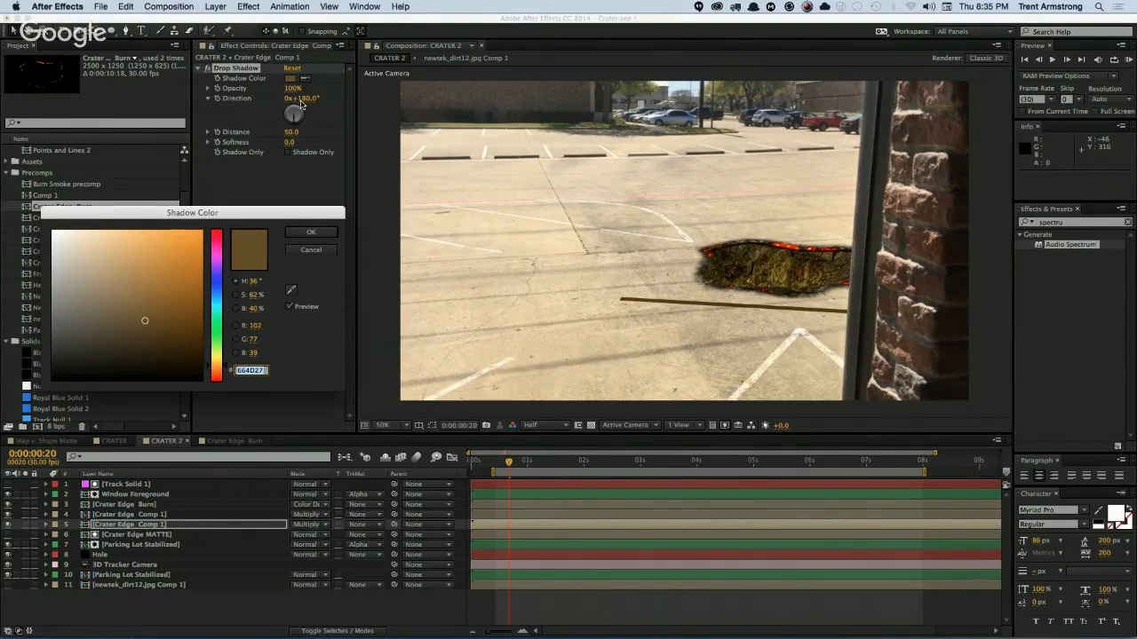
click(428, 246)
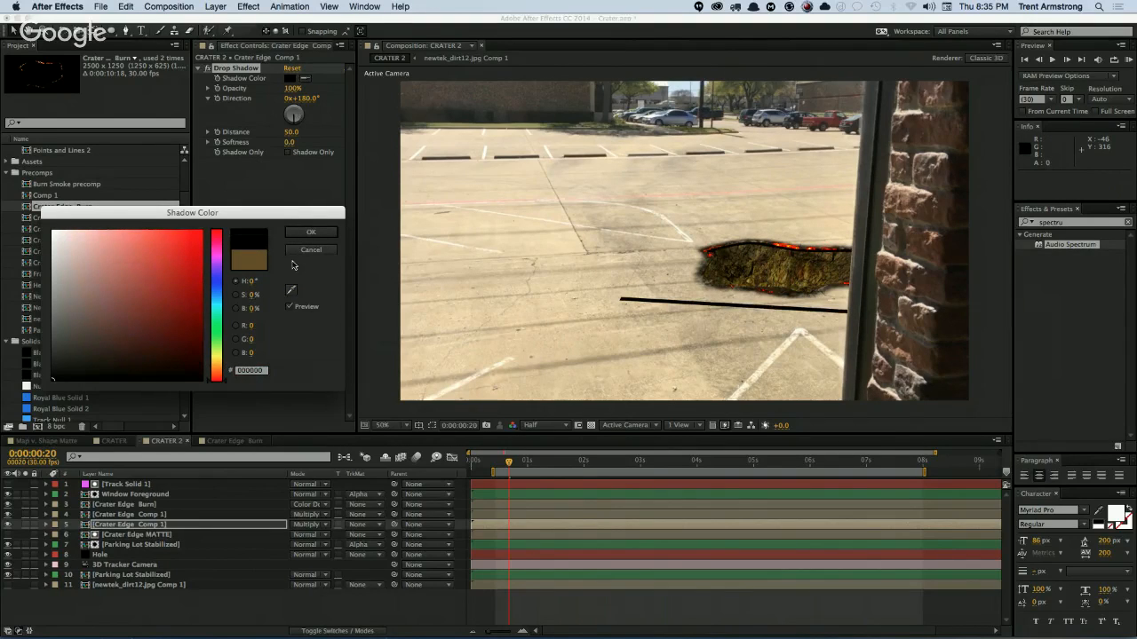
click(292, 289)
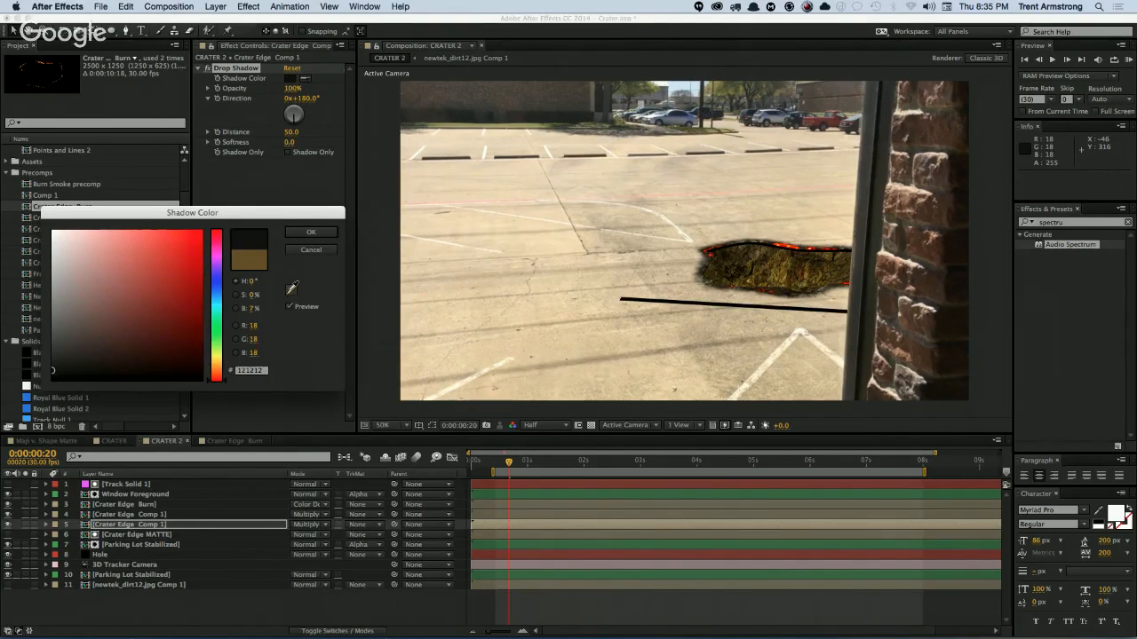
click(471, 233)
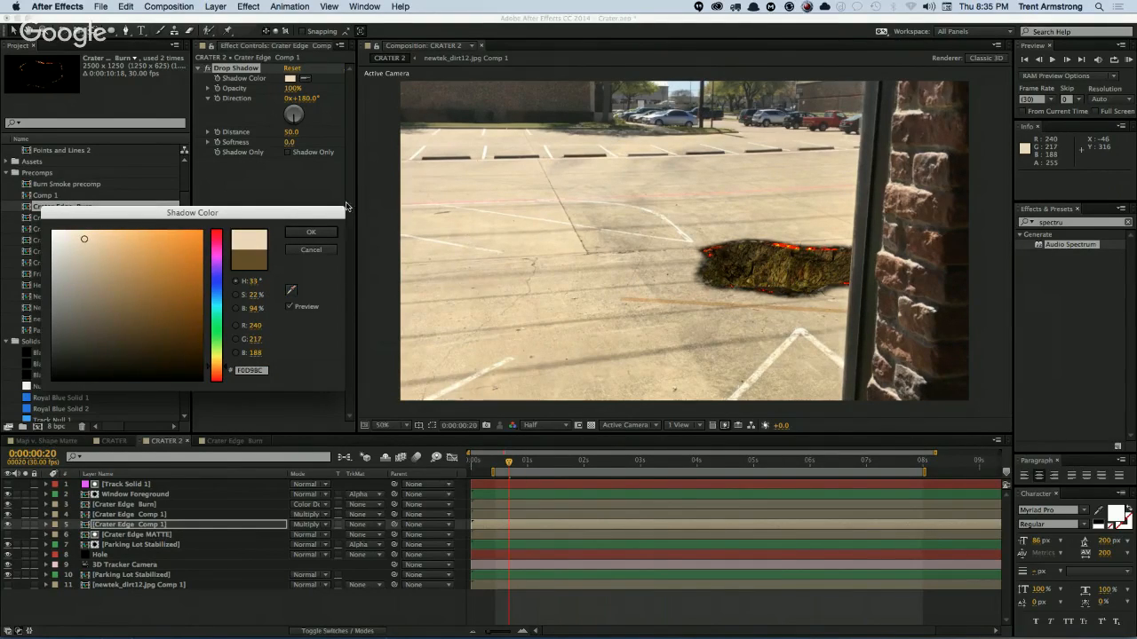
click(310, 233)
Step: Set the drop shadow's color to light red F75E5E
click(289, 79)
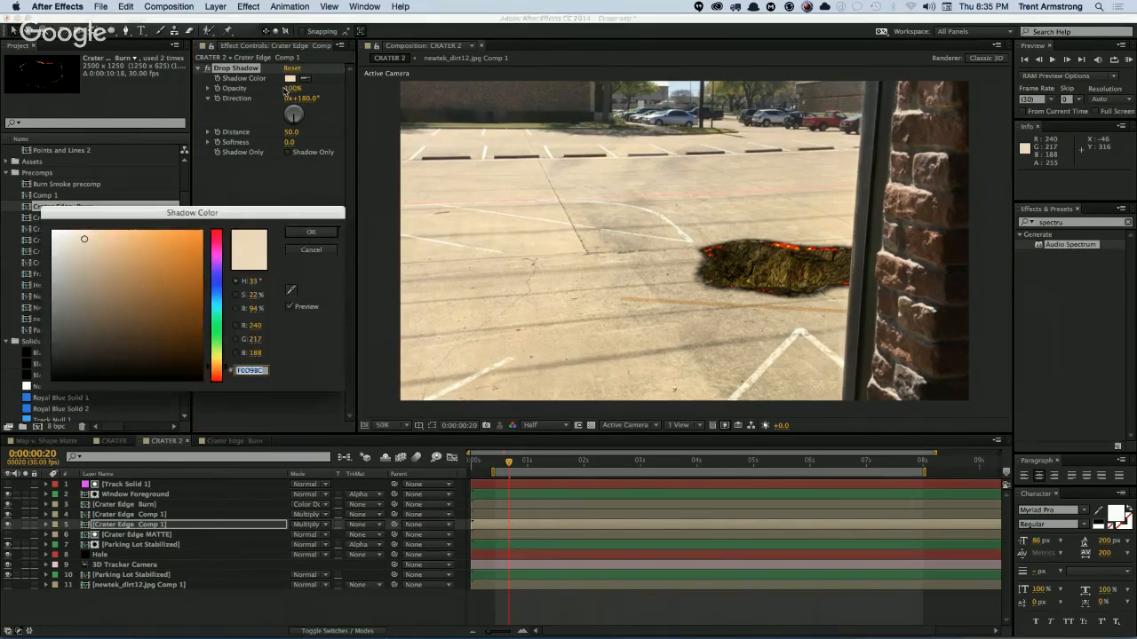
mouse_move(104, 238)
mouse_down()
mouse_move(151, 265)
mouse_move(216, 277)
mouse_move(217, 381)
mouse_up()
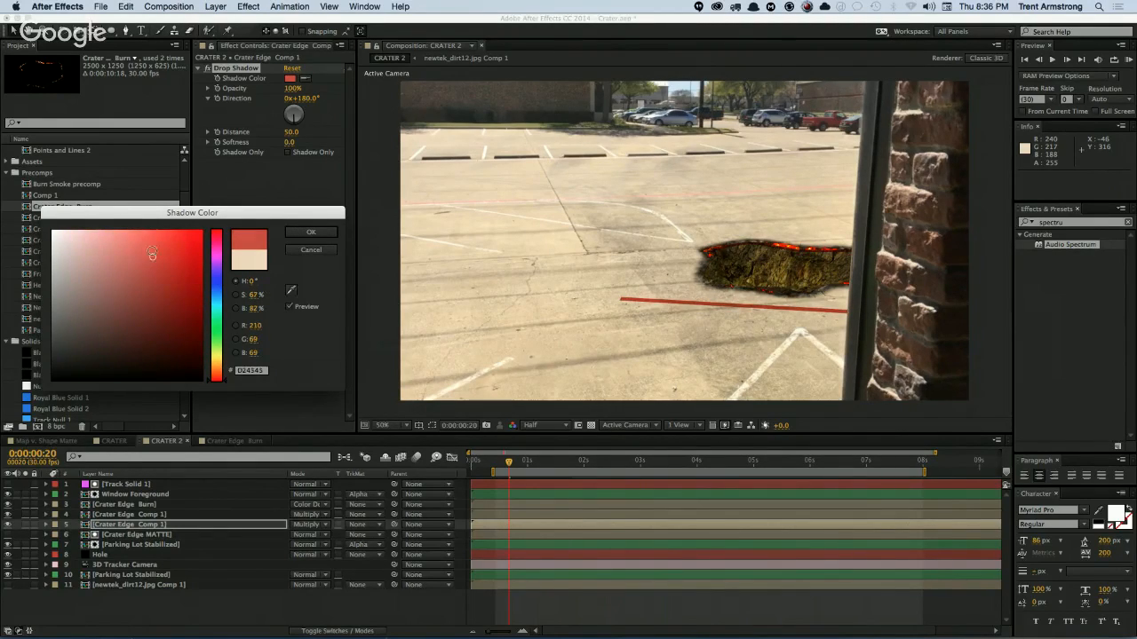
drag(153, 256, 150, 240)
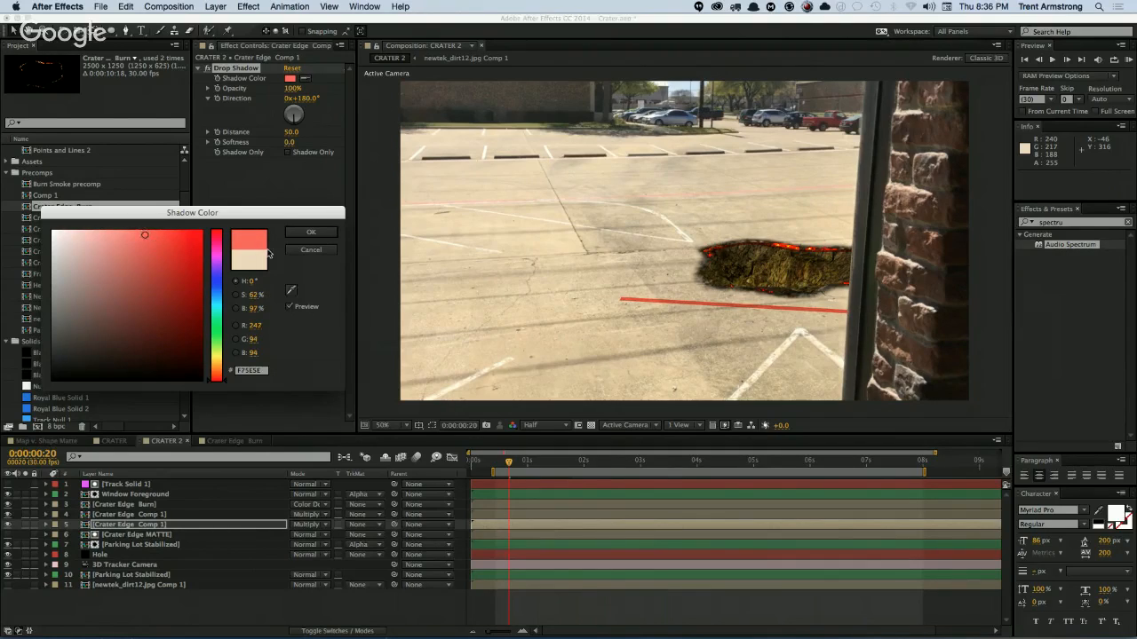
click(311, 234)
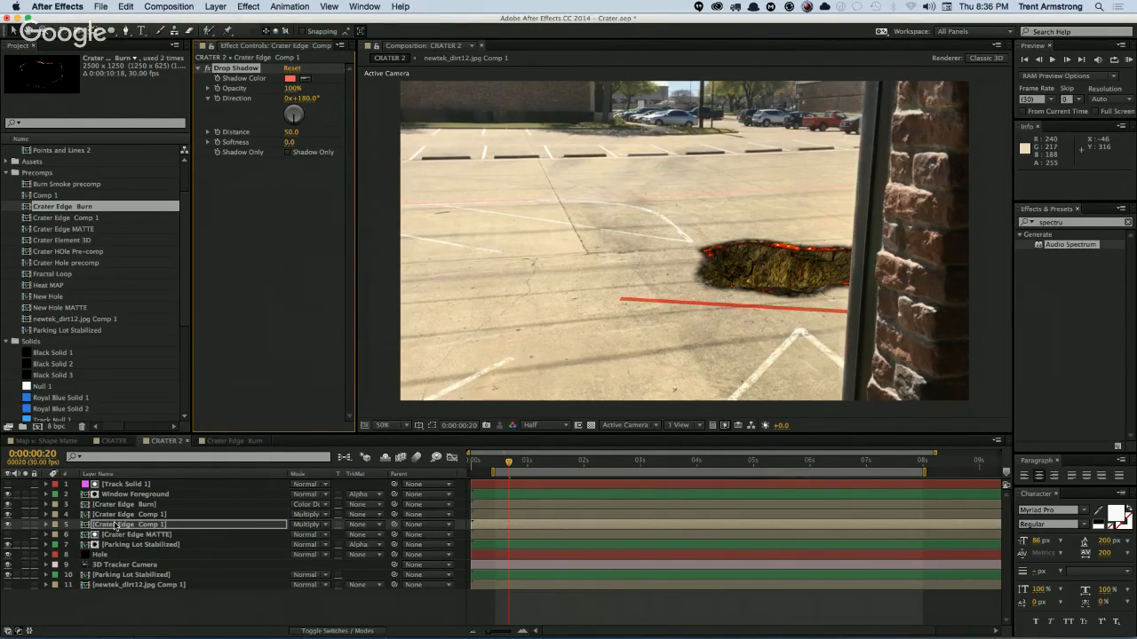
Step: Move the shadowed Crater Edge Comp 1 copy directly above the Hole layer and, at 0:00:02:24, set its shadow distance to 41
drag(119, 526, 121, 550)
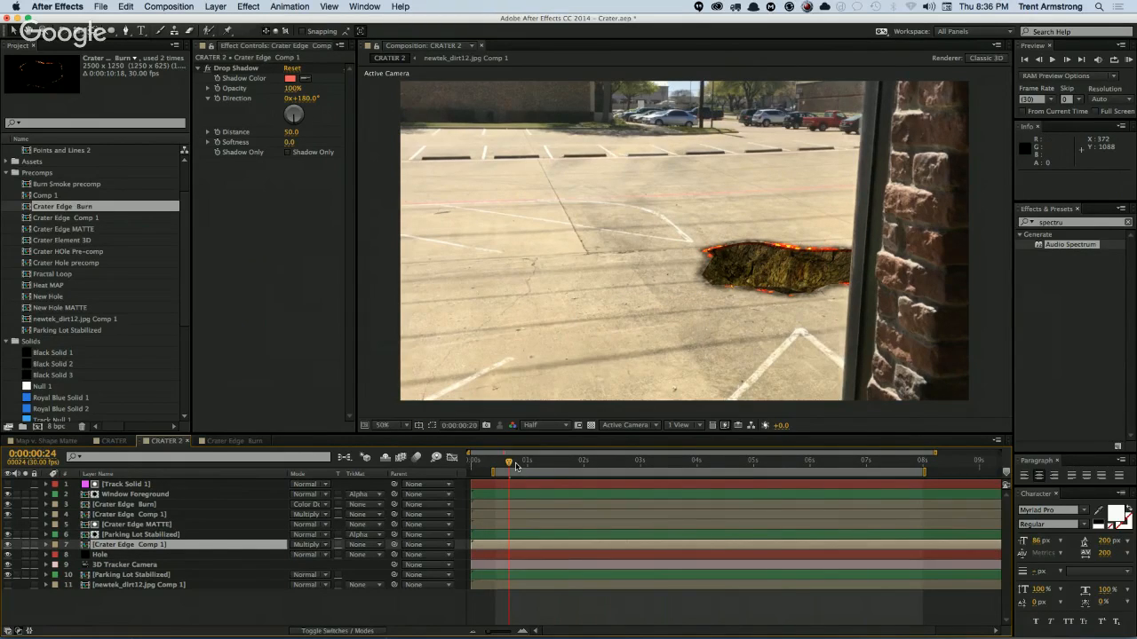
drag(516, 465, 628, 460)
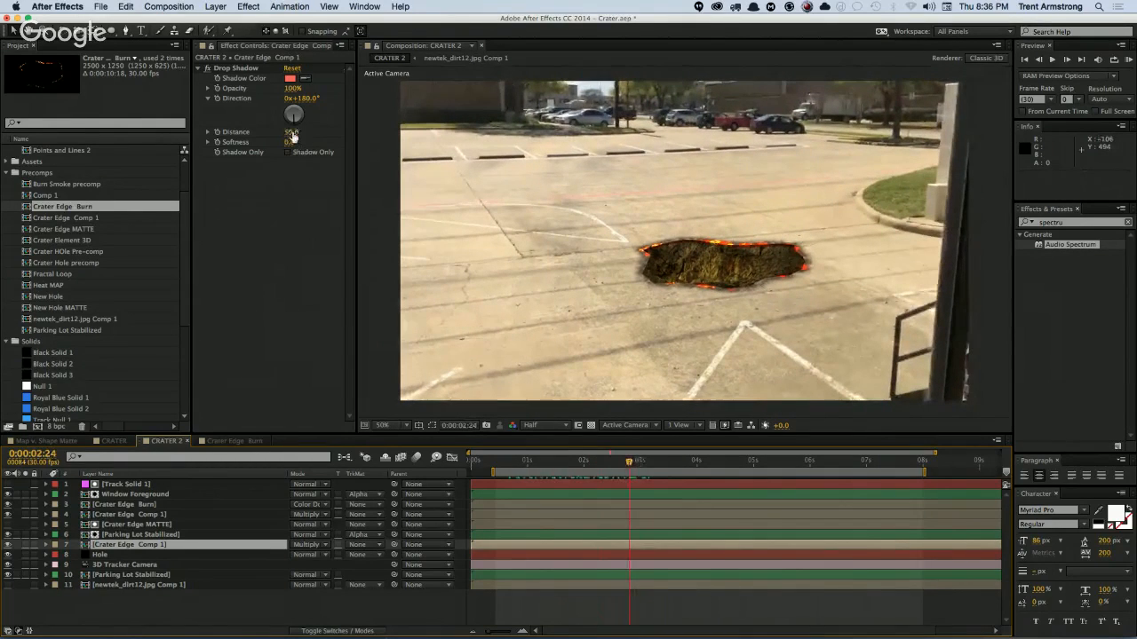
mouse_move(292, 134)
mouse_down()
mouse_move(308, 134)
mouse_move(292, 134)
mouse_up()
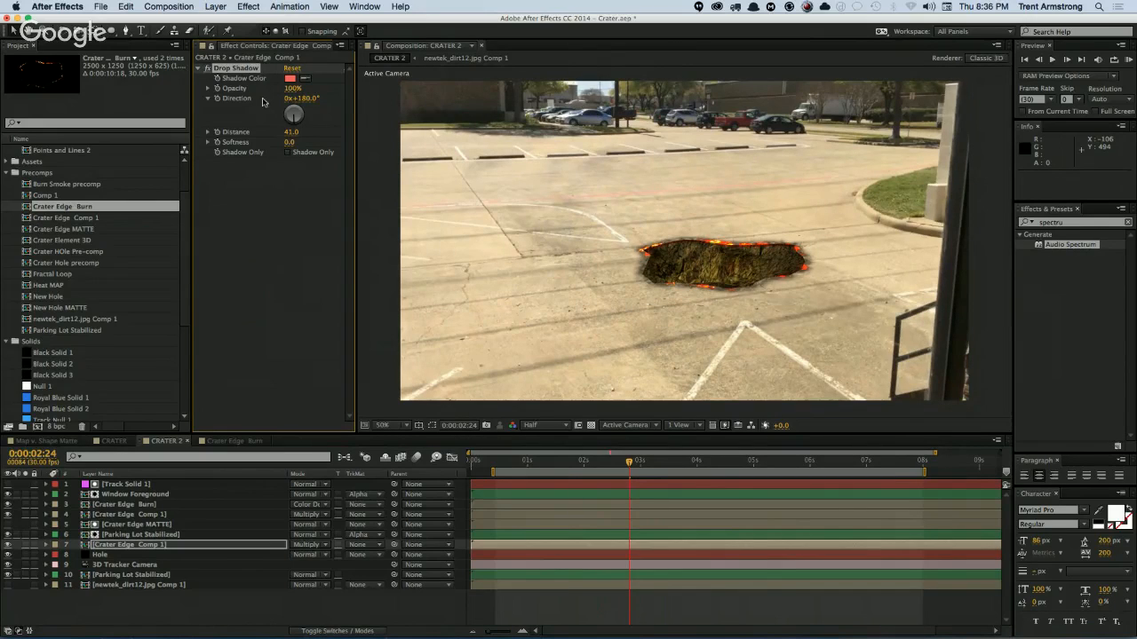
Step: Duplicate the Drop Shadow effect and open the blending mode choices for the shadowed Crater Edge Comp 1 copy
key(super+d)
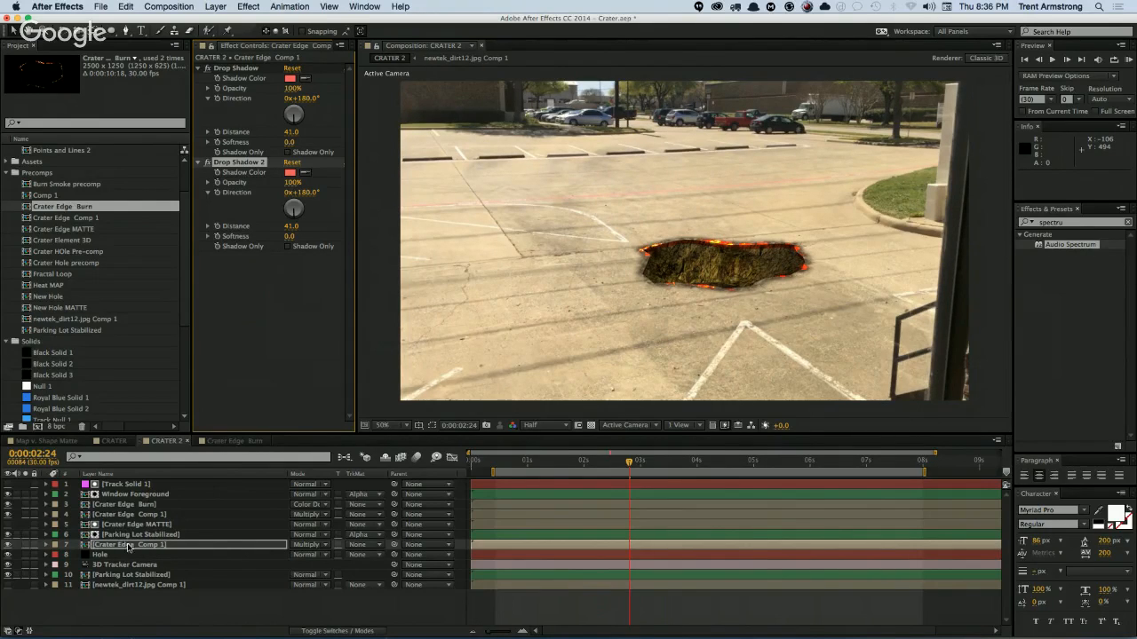
click(302, 544)
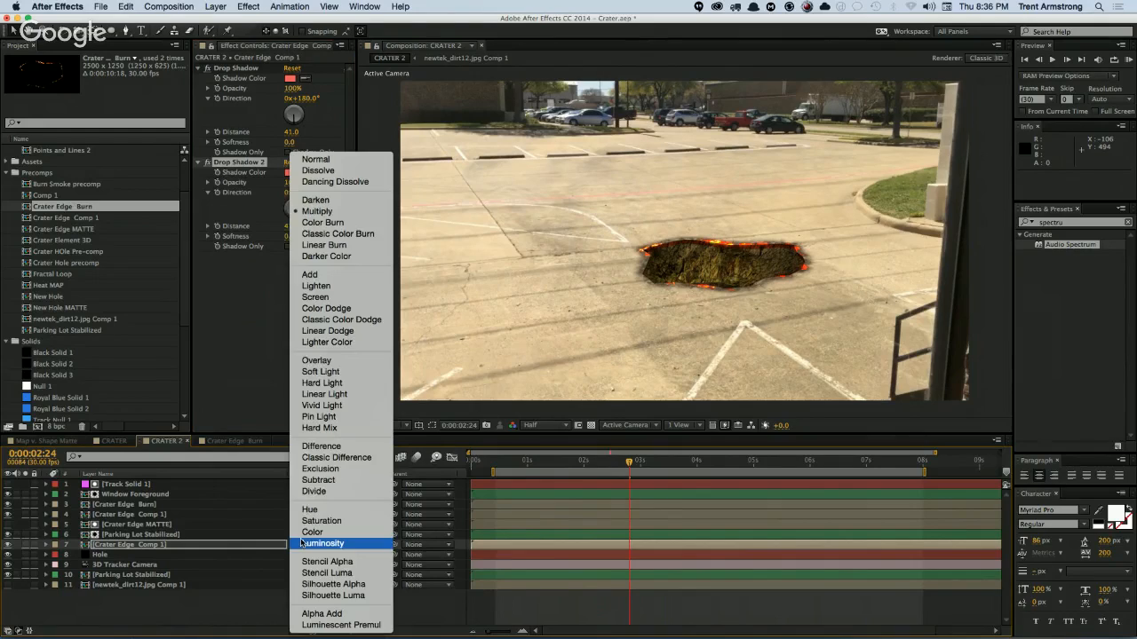
Step: Set the lower Crater Edge Comp 1 layer's blending mode to Normal and delete its second Drop Shadow effect
click(326, 160)
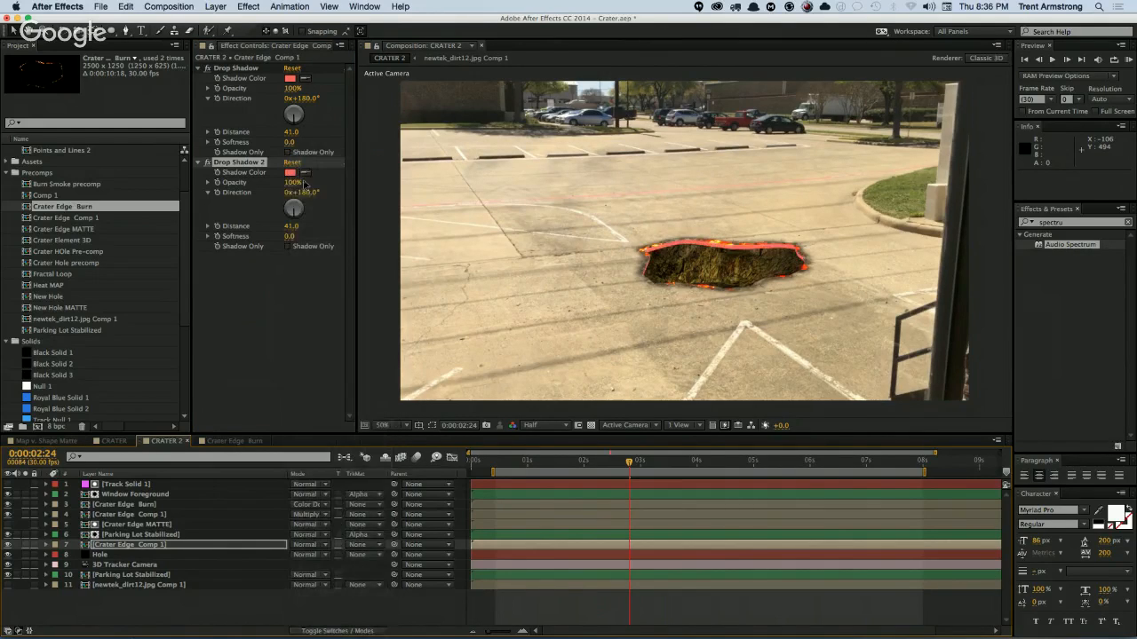
click(147, 547)
click(233, 164)
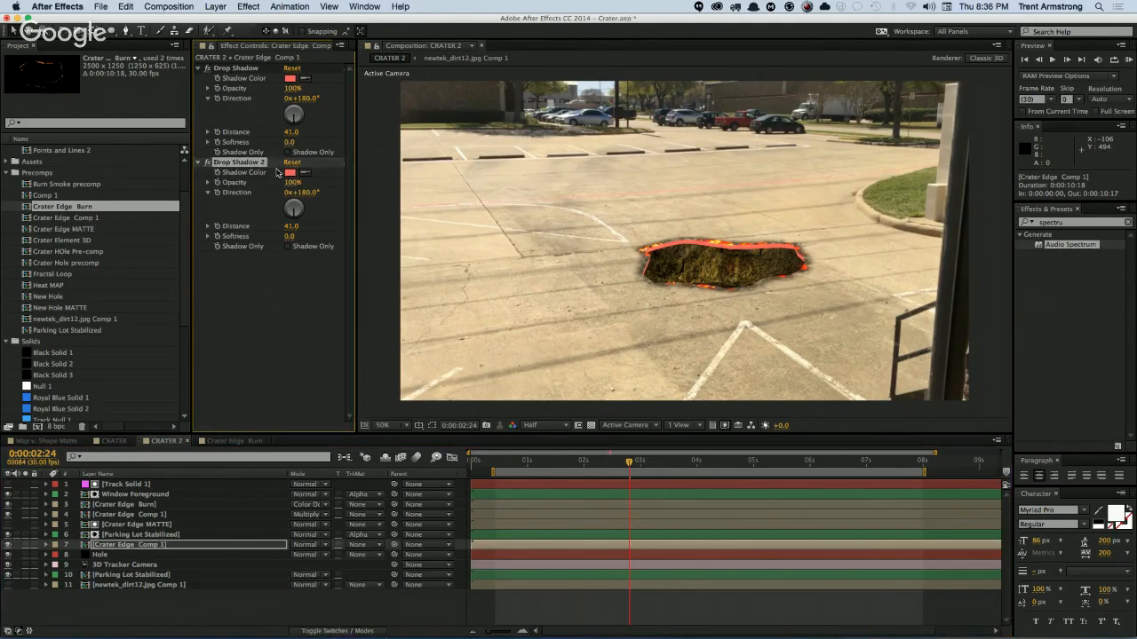
key(Delete)
Step: Change the remaining Drop Shadow's color to dark red 521313 and duplicate the effect
click(290, 79)
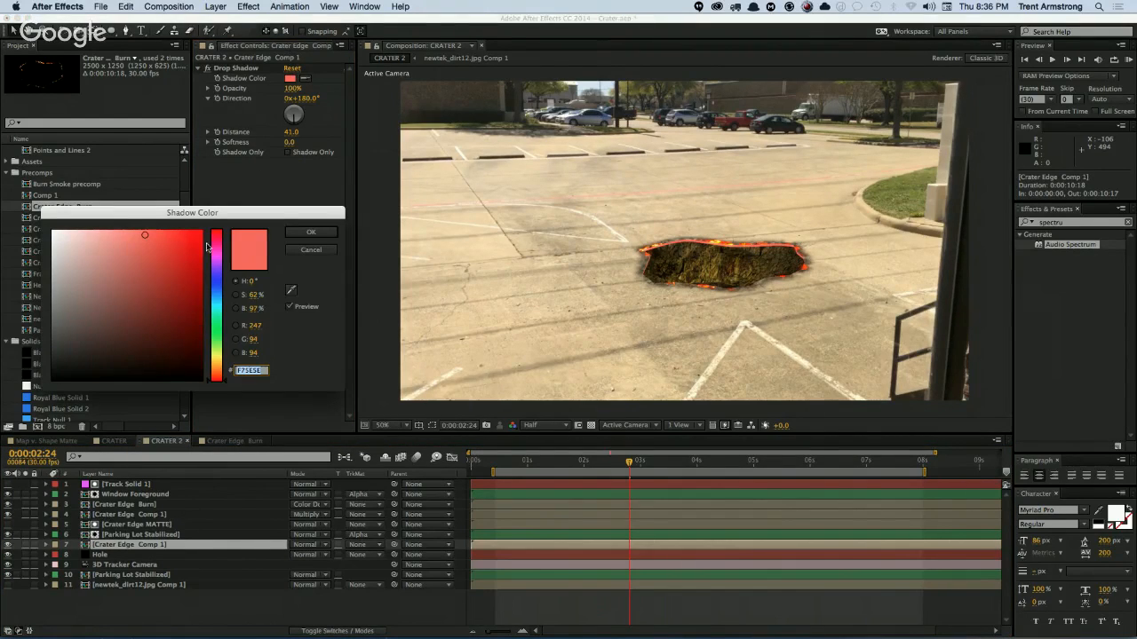
mouse_move(163, 294)
mouse_down()
mouse_move(147, 351)
mouse_move(167, 332)
mouse_up()
click(301, 235)
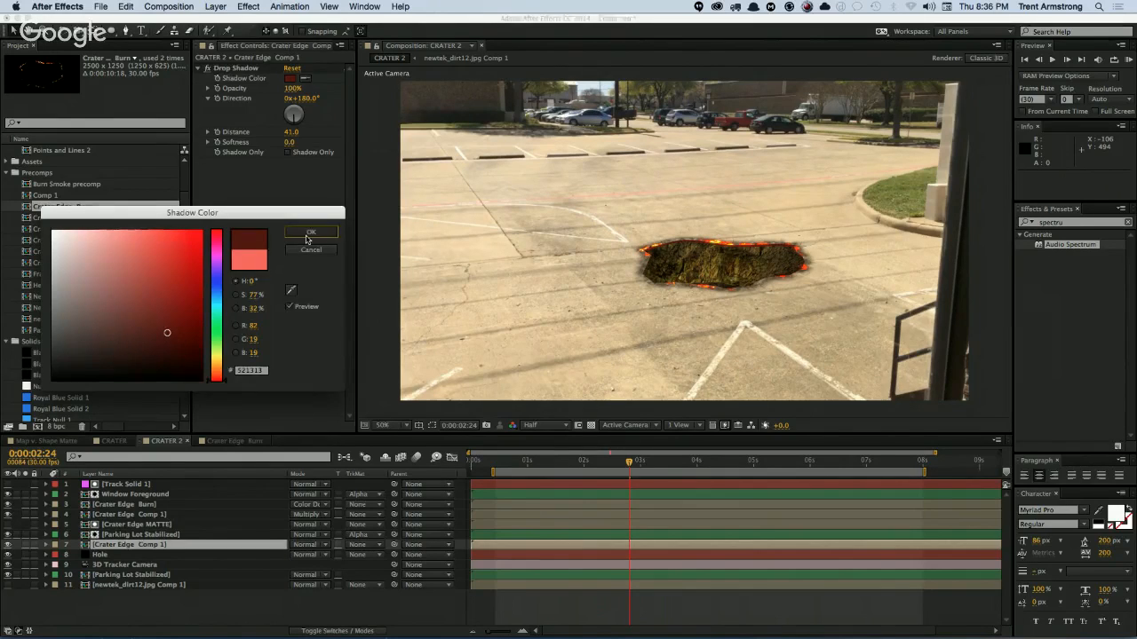
key(super+d)
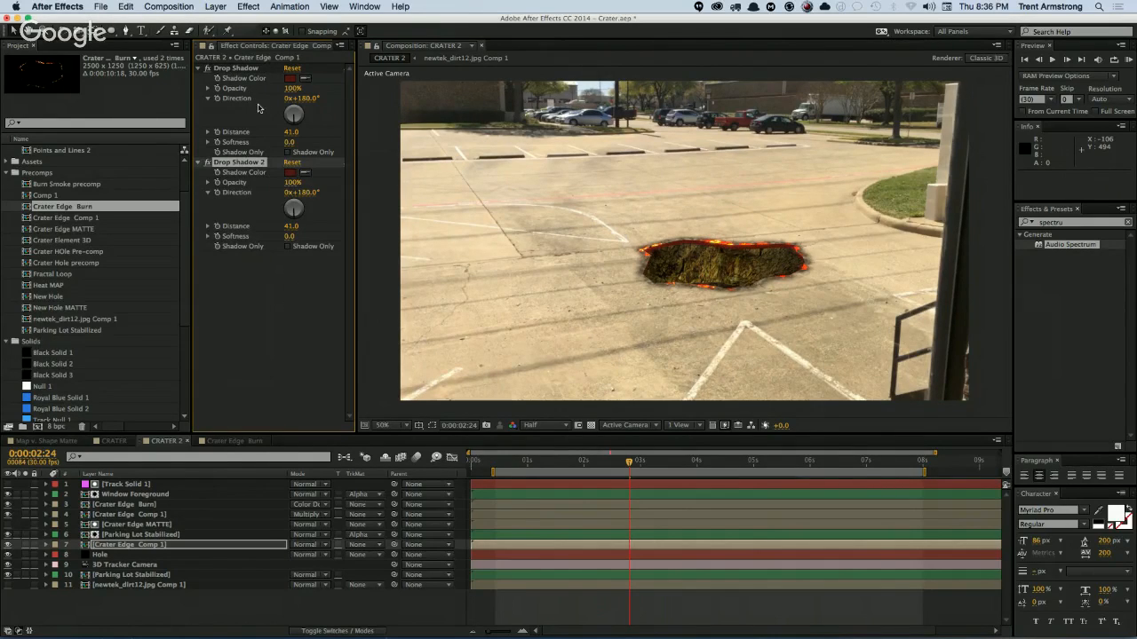
Step: Apply a Fractal Noise effect to the lower Crater Edge Comp 1 layer and set the effect's blending mode to Multiply
click(258, 7)
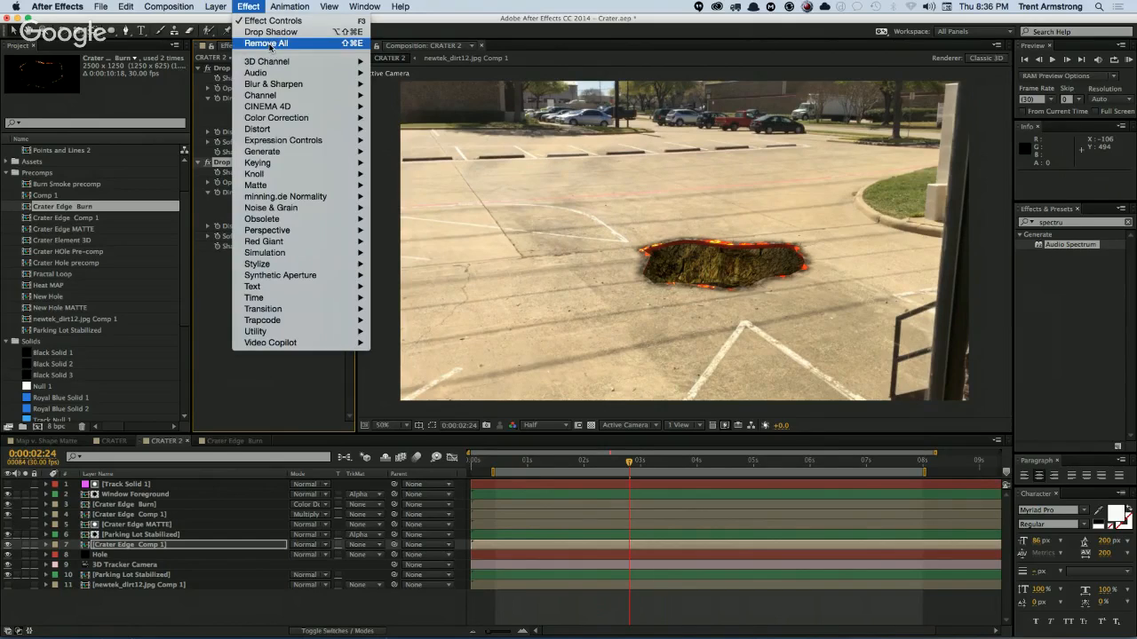
mouse_move(268, 189)
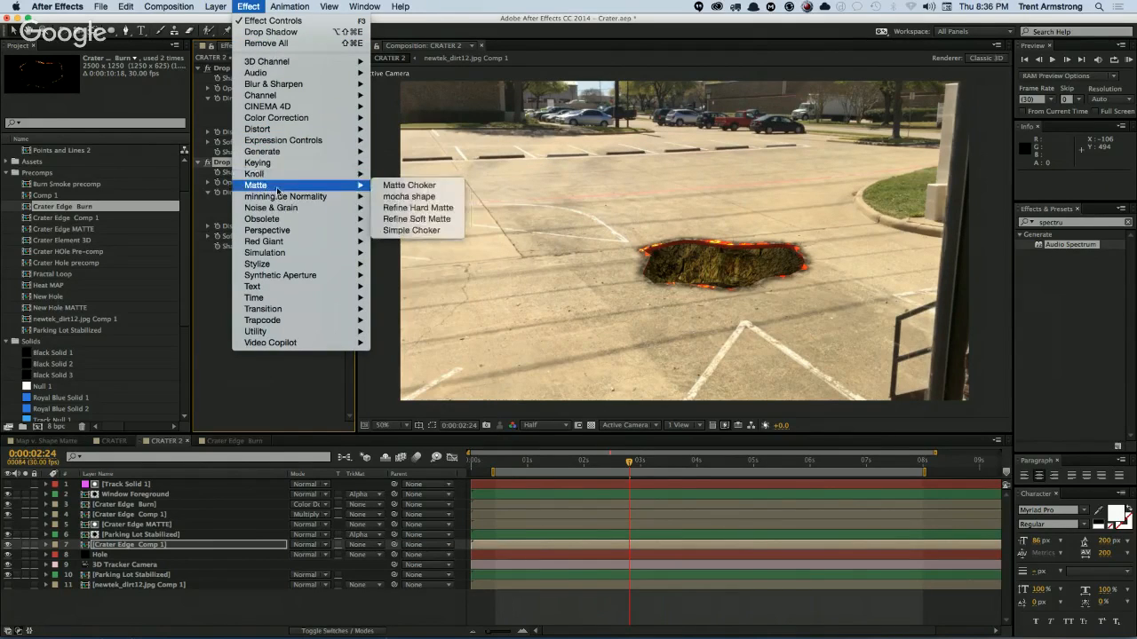
mouse_move(284, 211)
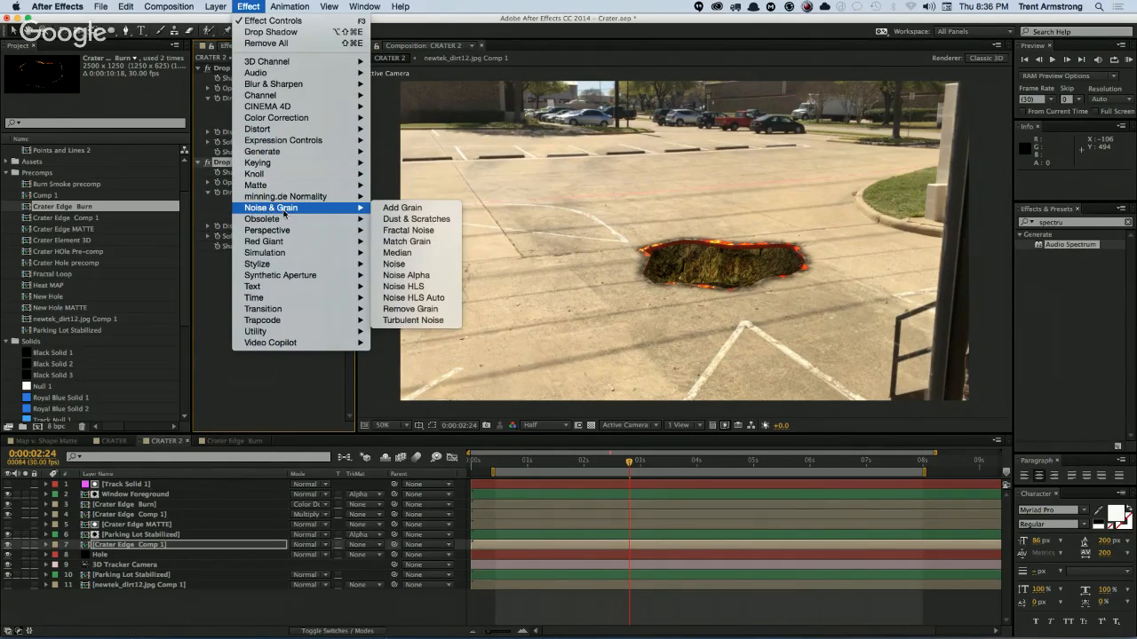
click(405, 235)
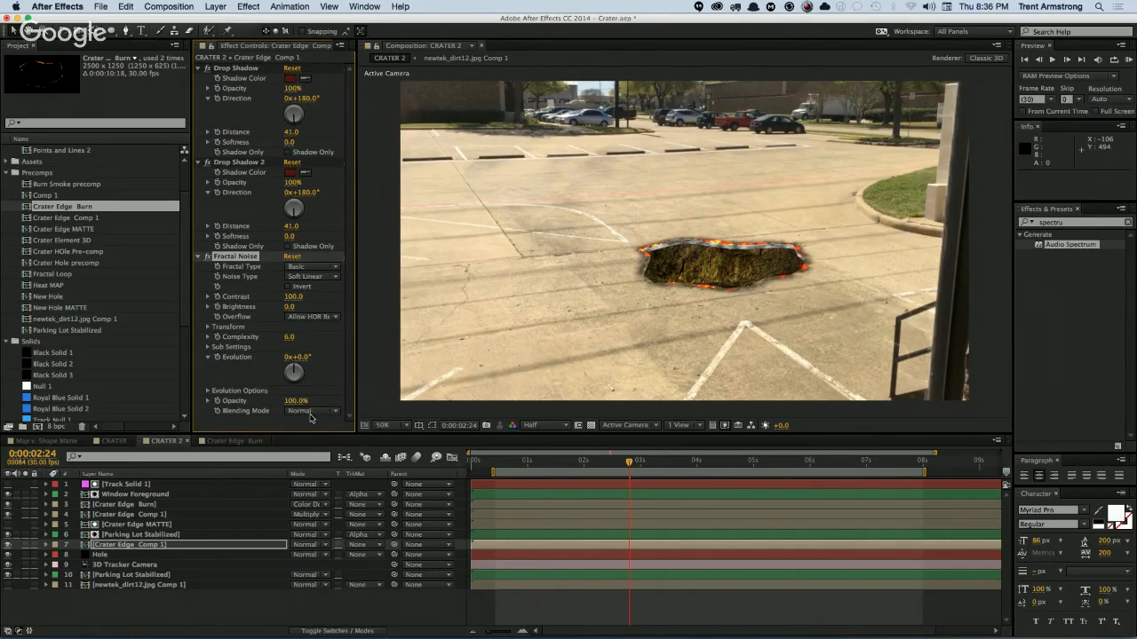
click(311, 413)
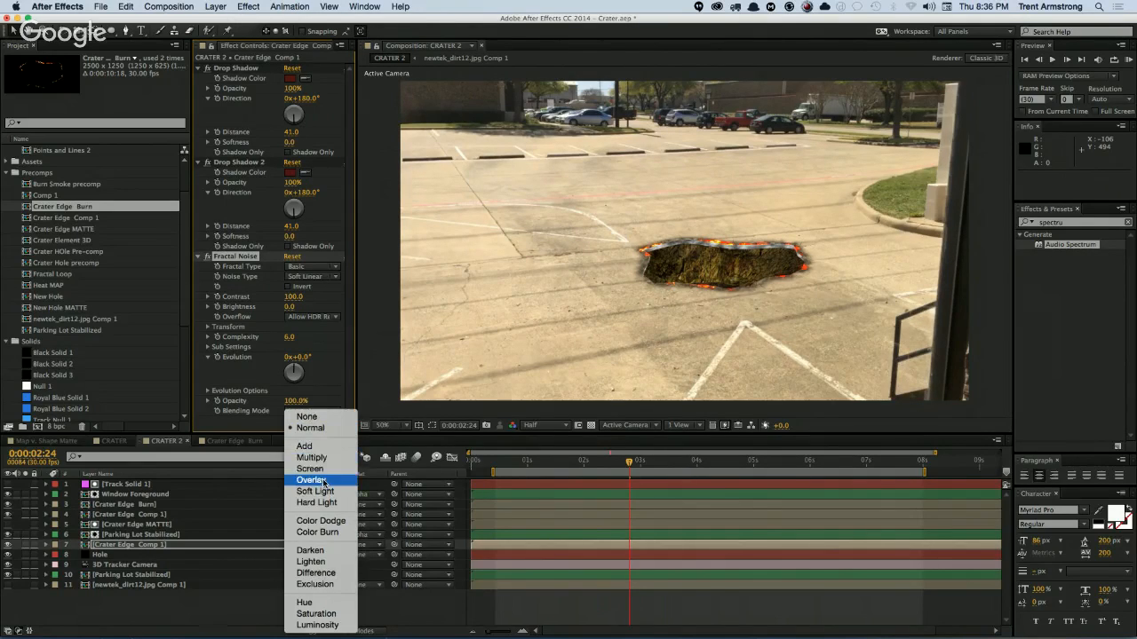
click(317, 431)
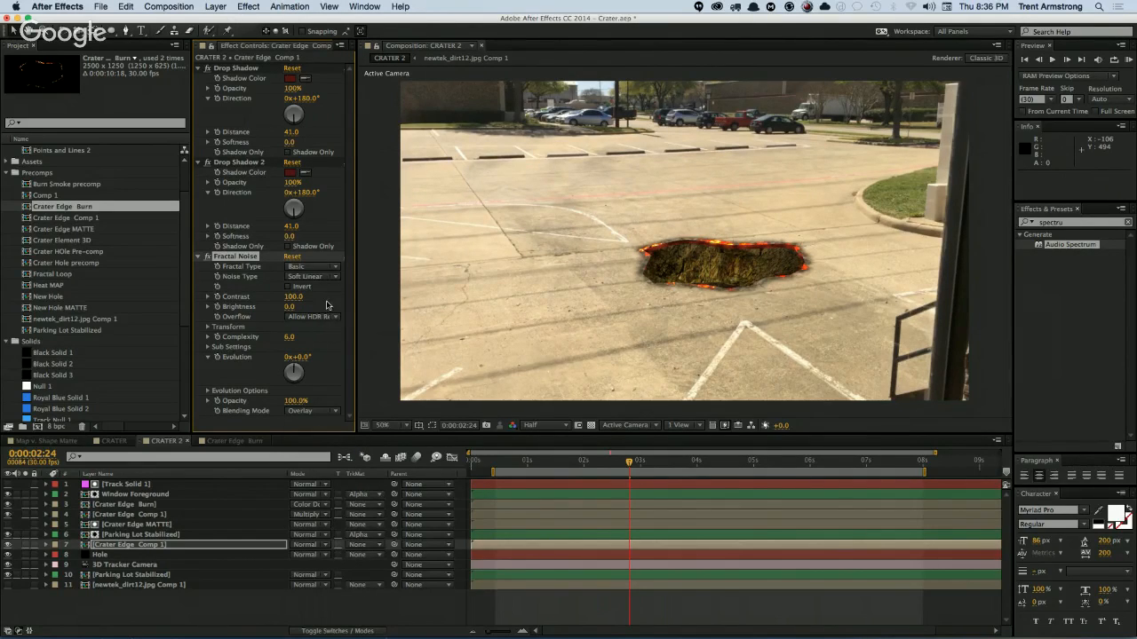
click(309, 414)
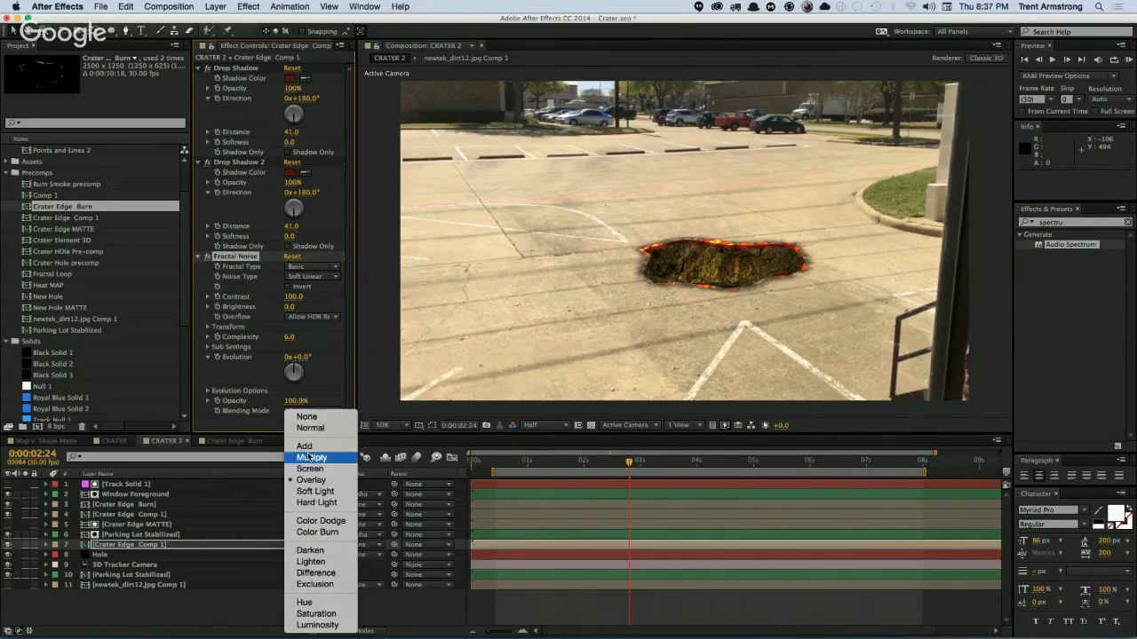
click(311, 457)
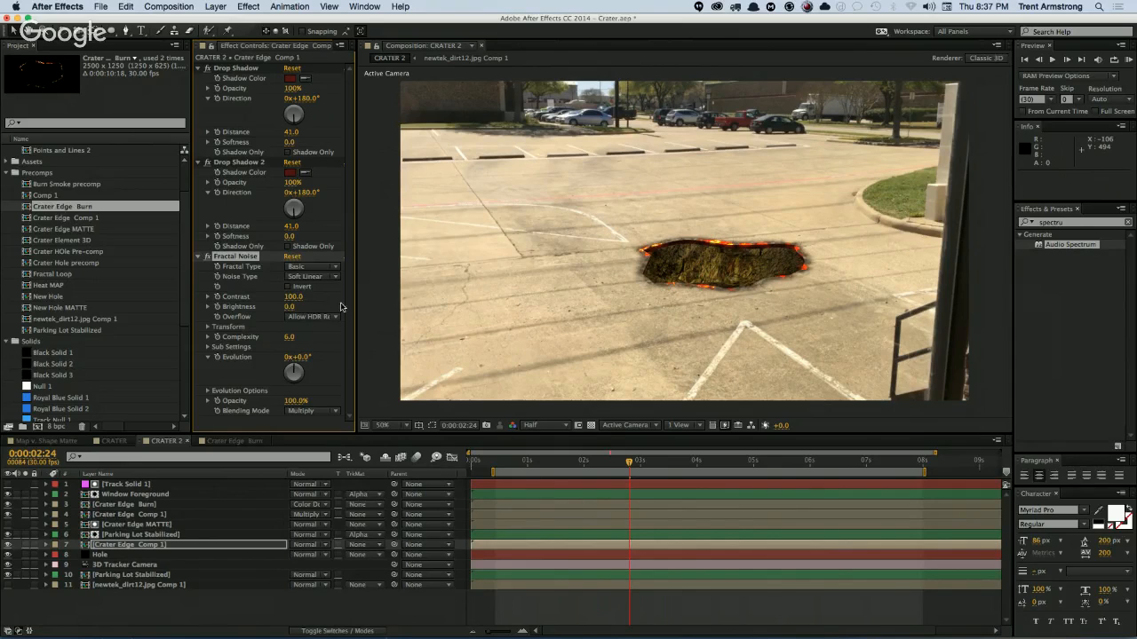
Step: Deselect the layer and play the CRATER 2 composition from about two seconds to check the crater edge
click(193, 613)
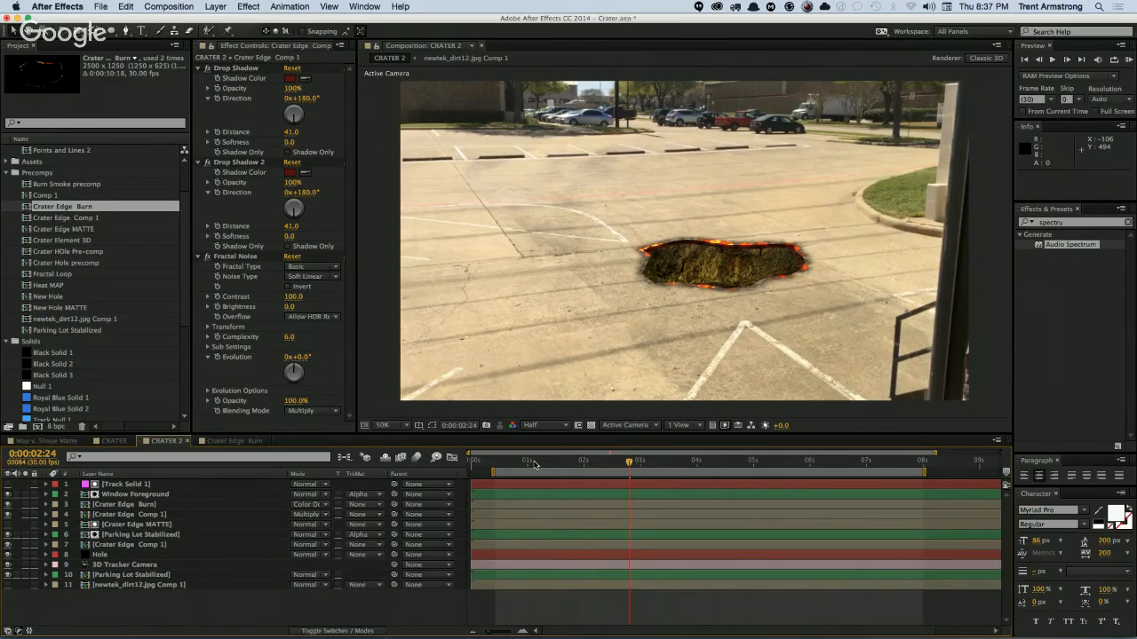
key(space)
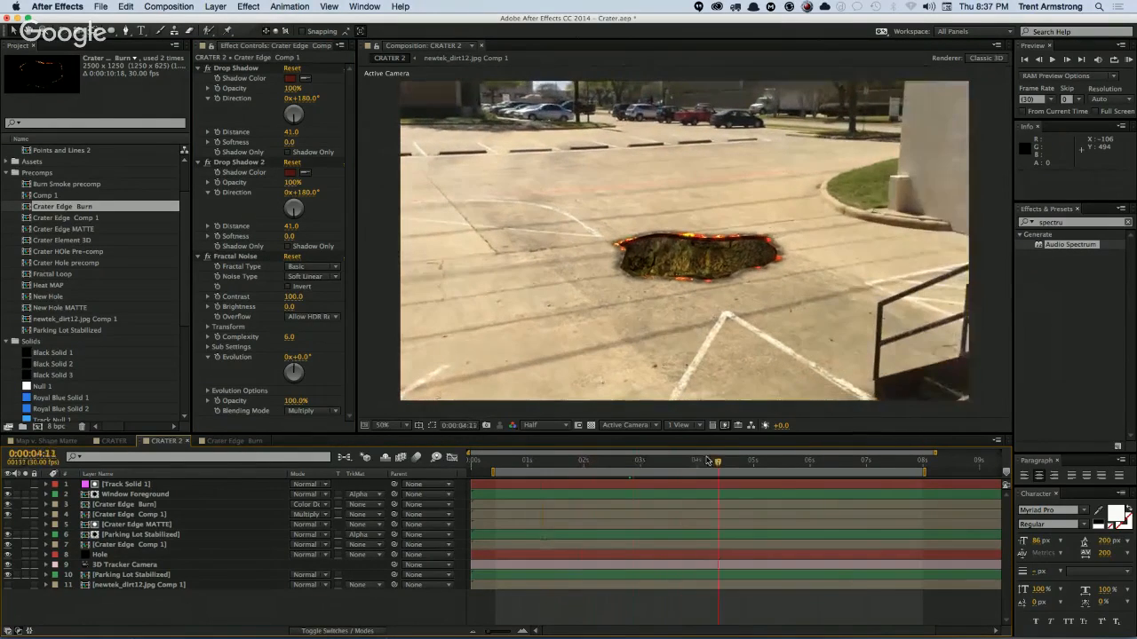
drag(708, 460, 590, 480)
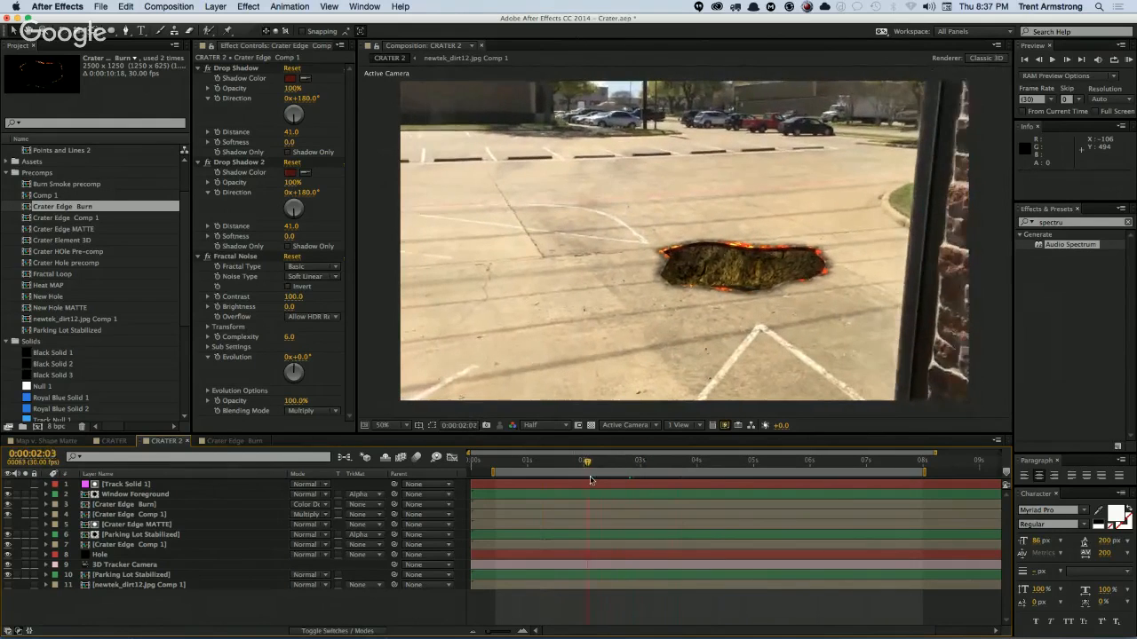
key(space)
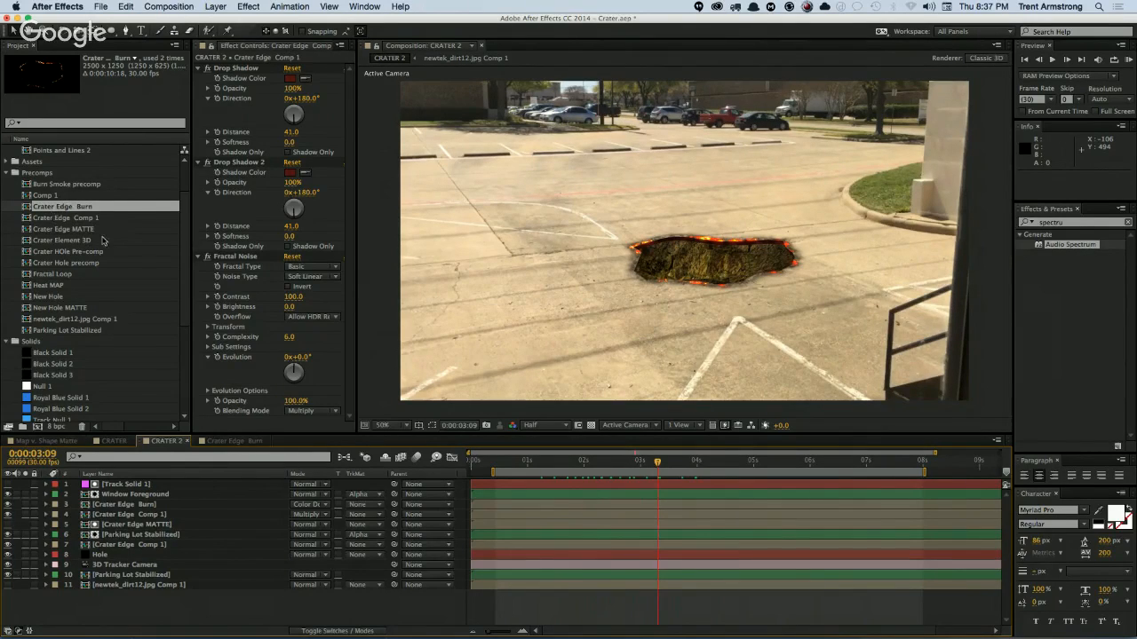
Step: Open the Burn Smoke precomp and preview its smoke animation over the full timeline
click(66, 183)
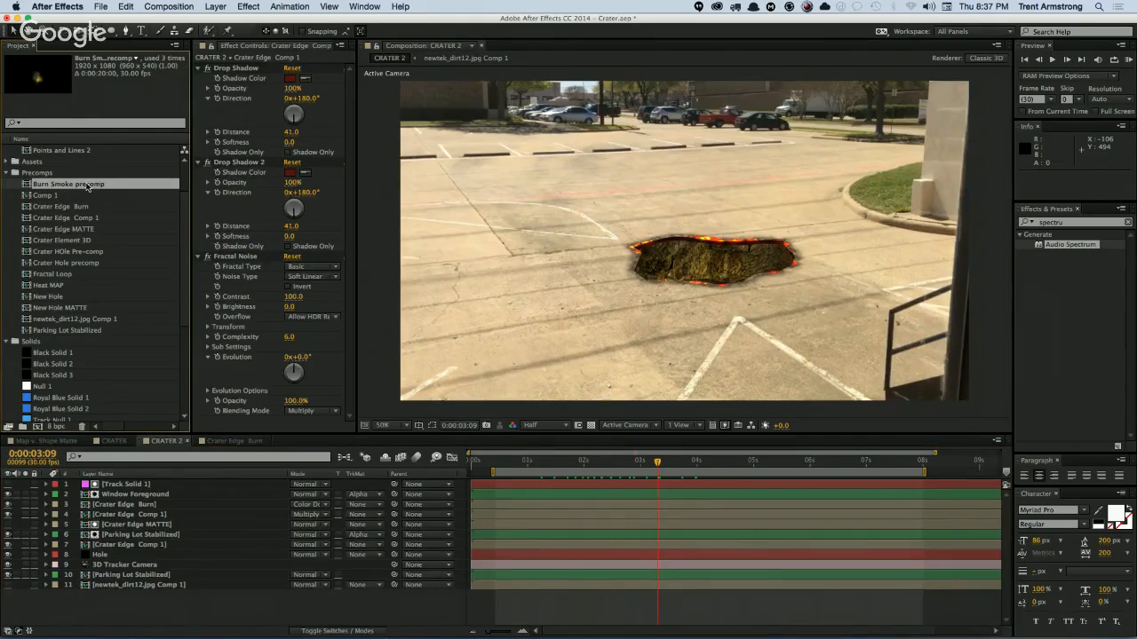
double_click(86, 187)
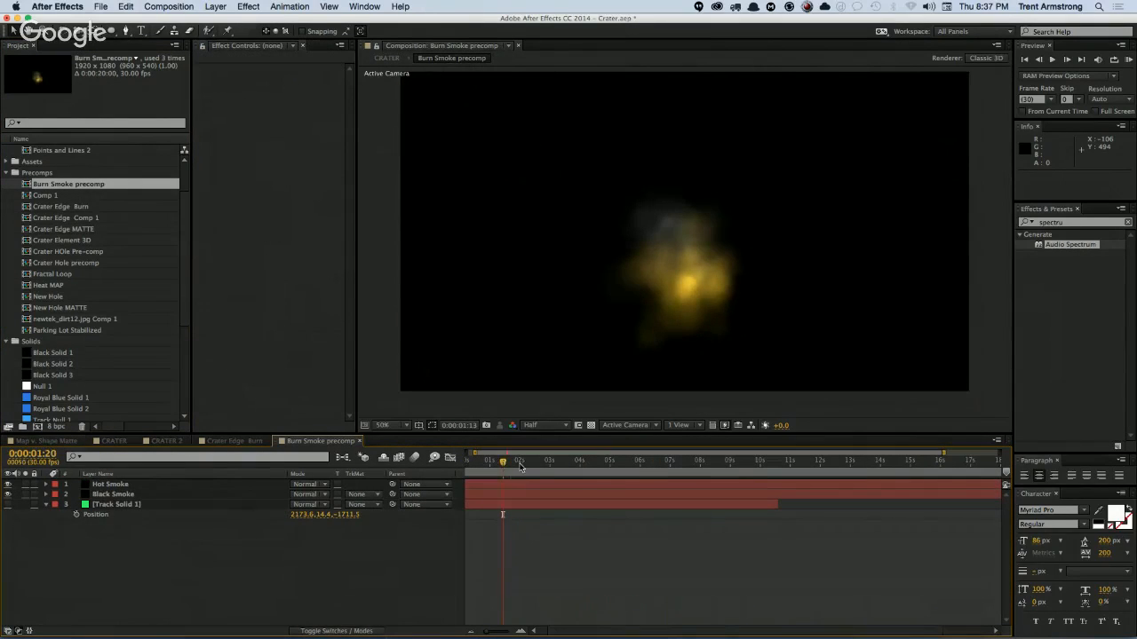
drag(520, 466, 484, 455)
key(;)
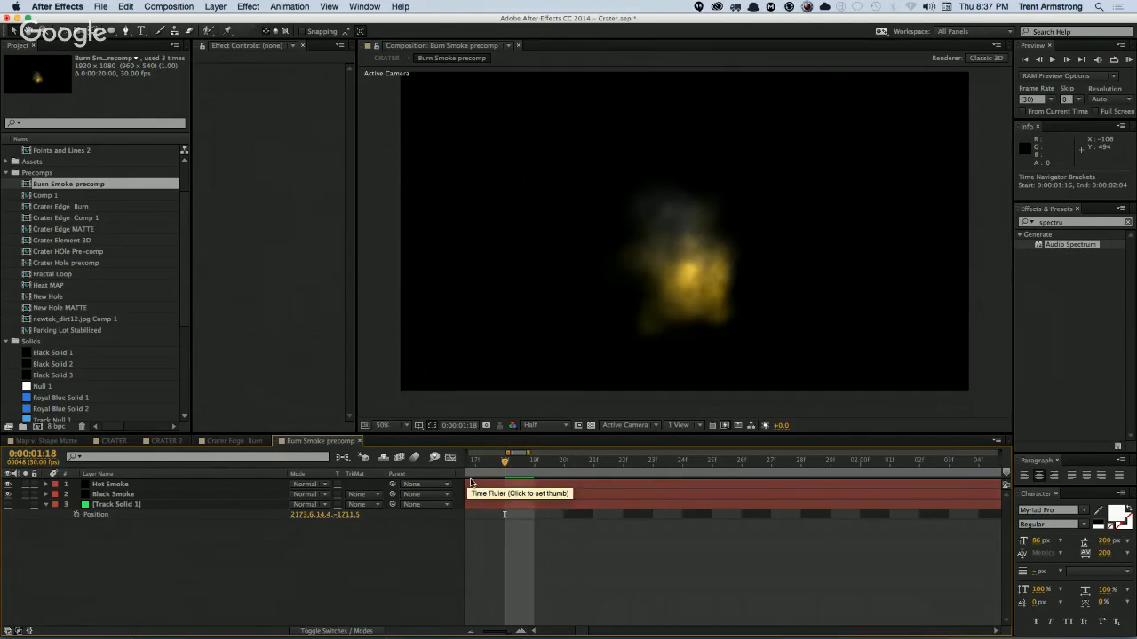
key(;)
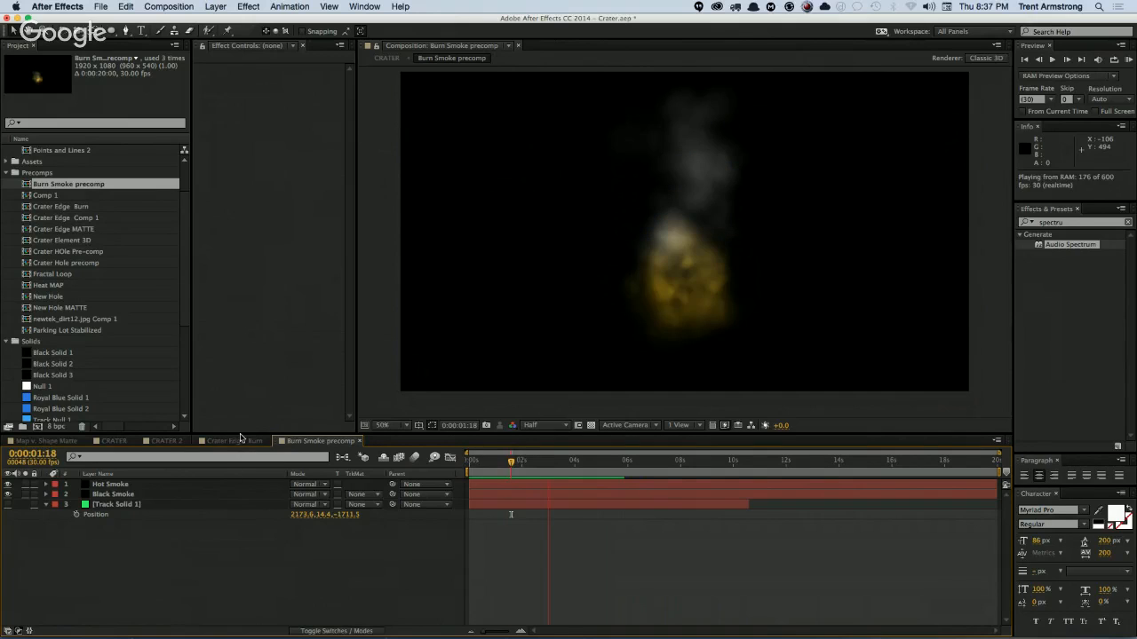
key(space)
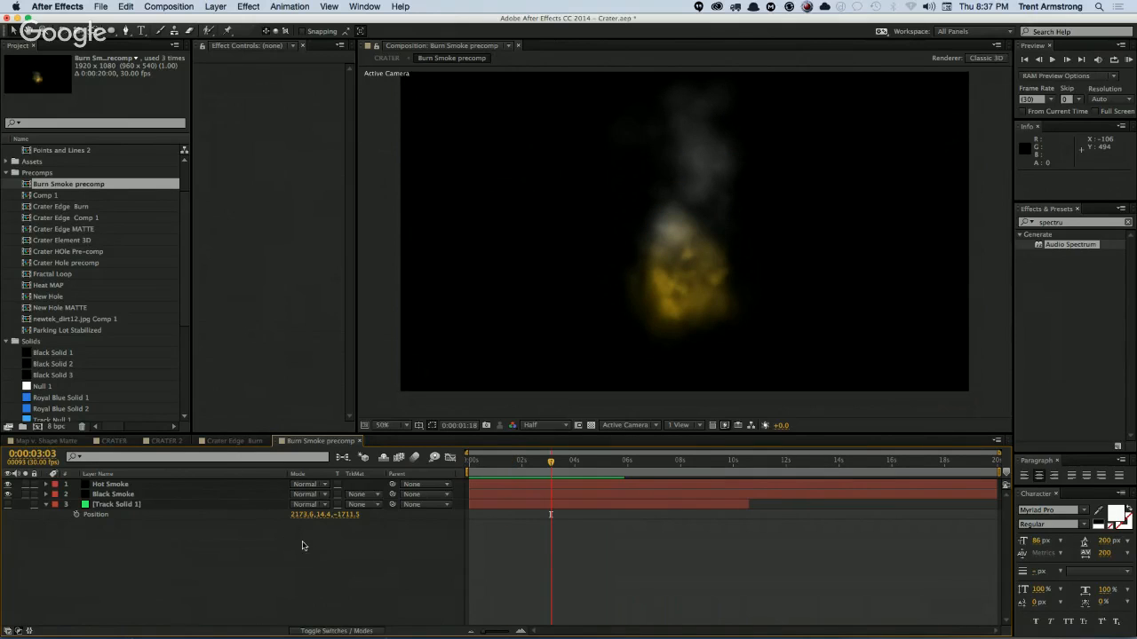
click(551, 463)
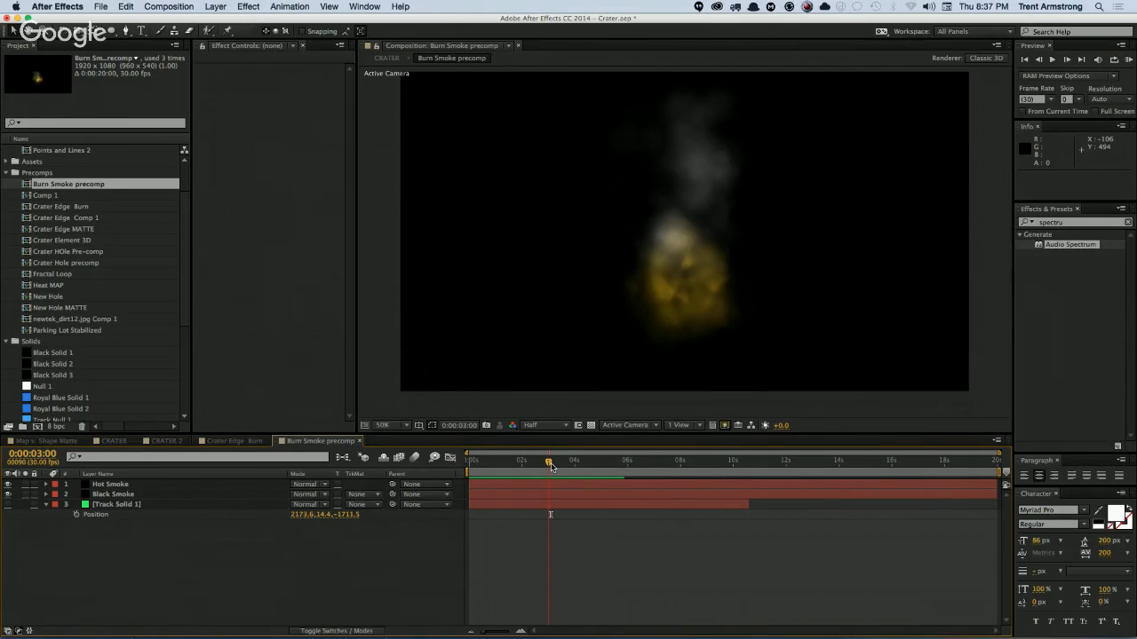
drag(552, 464, 566, 463)
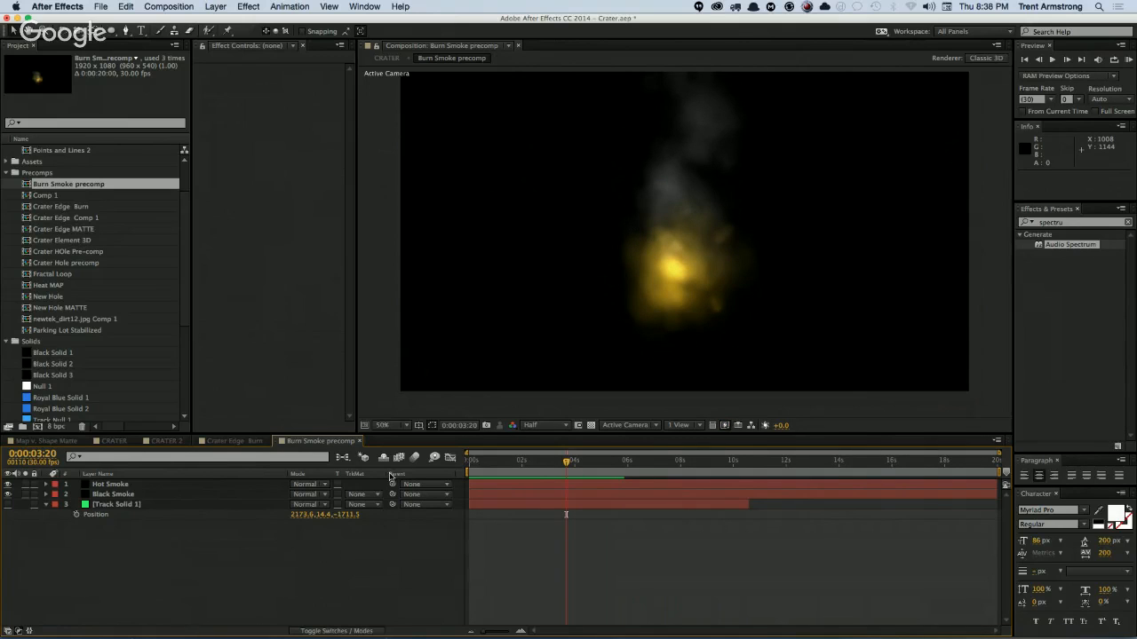
Step: In CRATER 2, duplicate the upper Crater Edge Comp 1 layer and replace the duplicate's source with Burn Smoke precomp
click(167, 442)
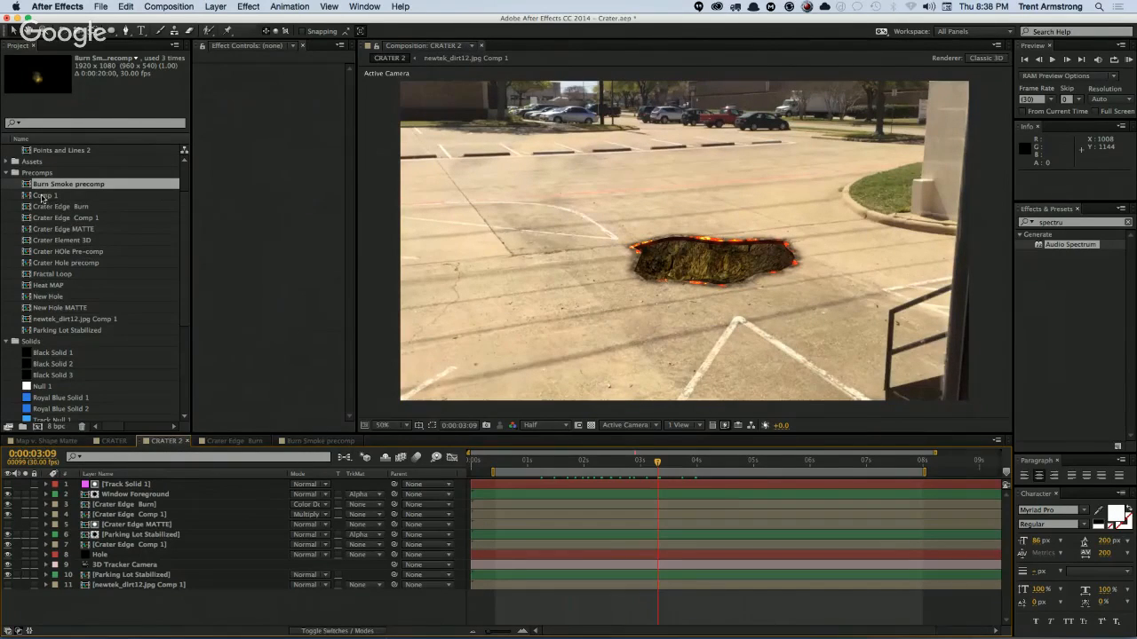
scroll(133, 196, up, 3)
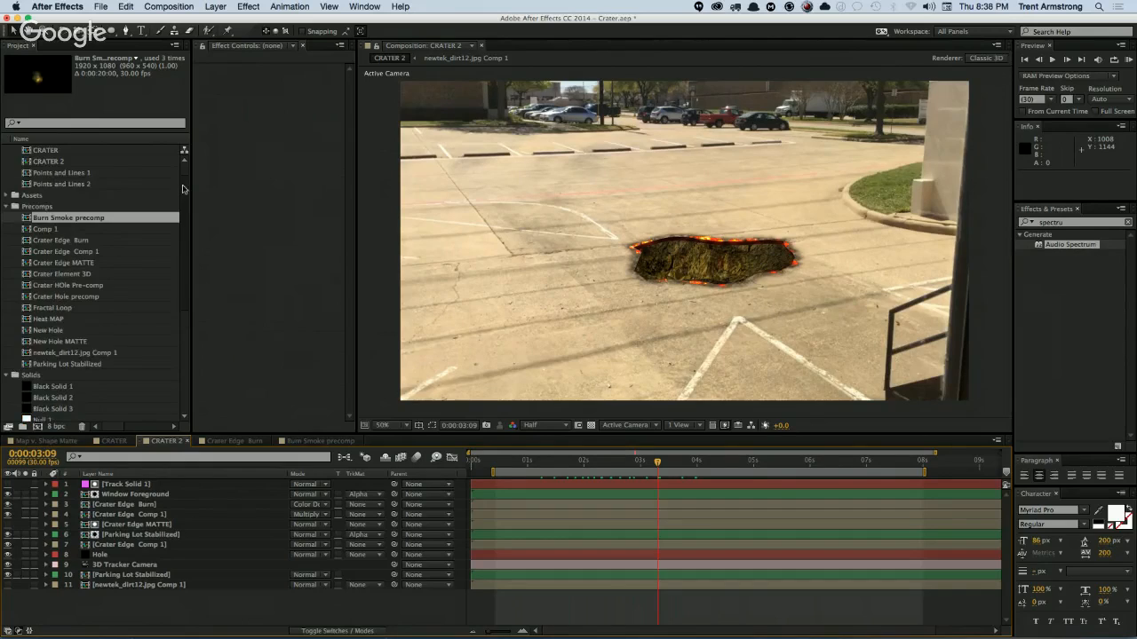
click(130, 515)
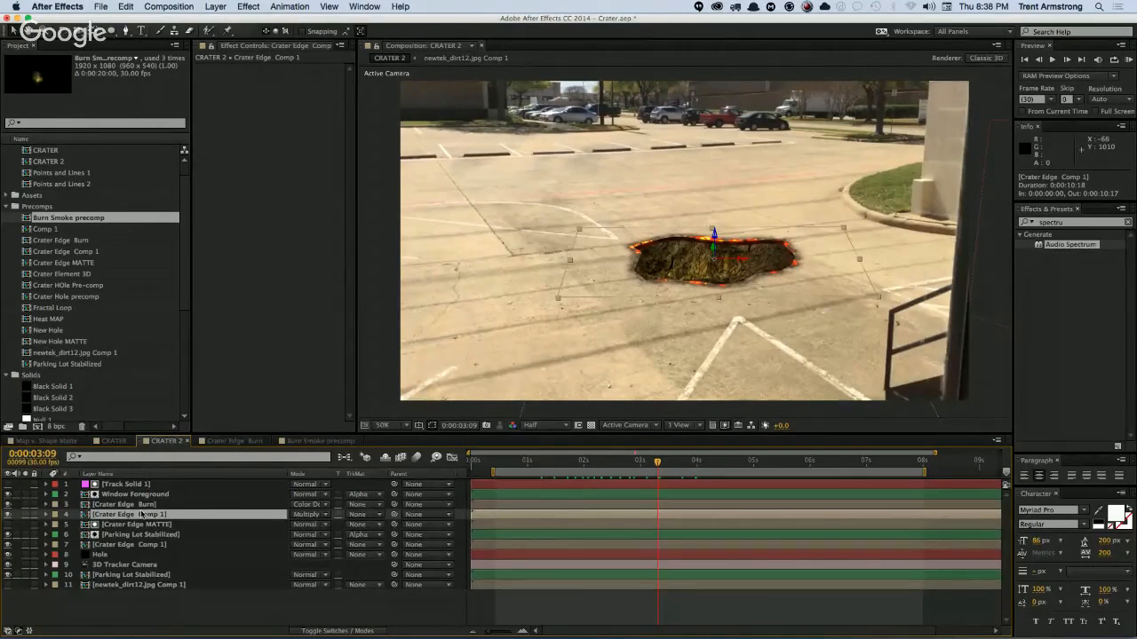
key(ctrl+d)
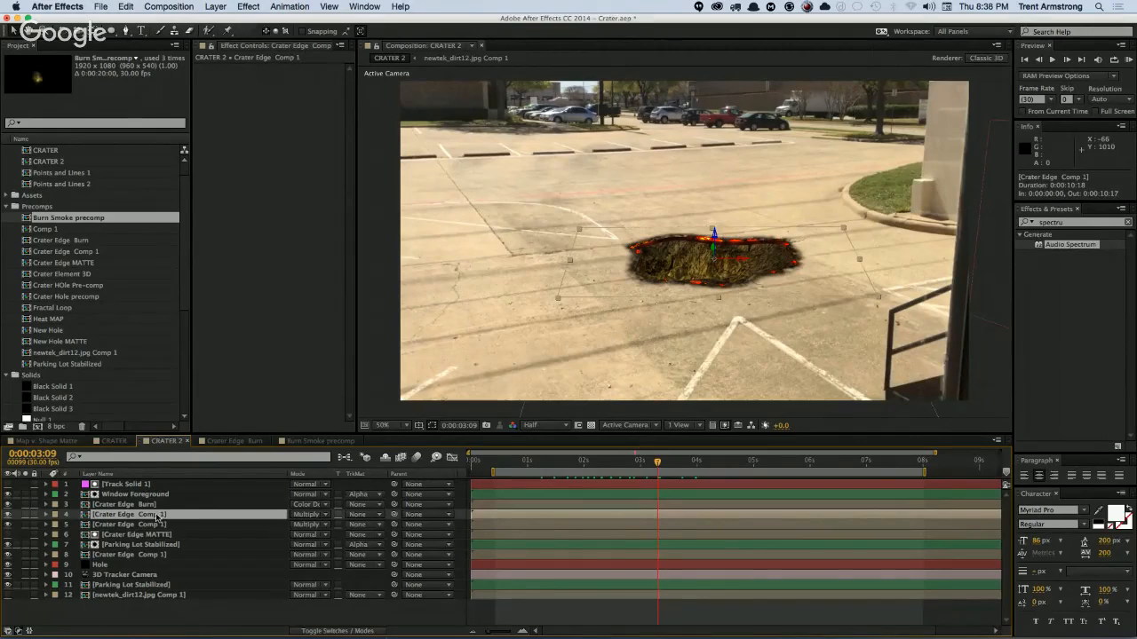
key(ctrl+alt+slash)
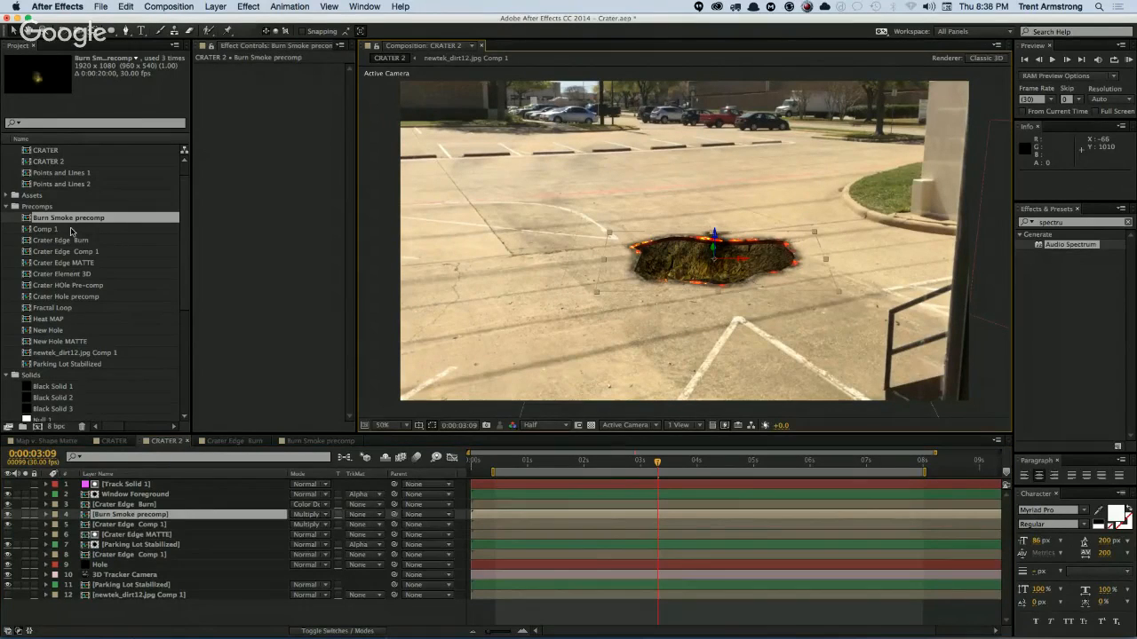
Step: Set the Burn Smoke precomp layer's orientation to 0°, 0°, 0° so it stands upright
key(r)
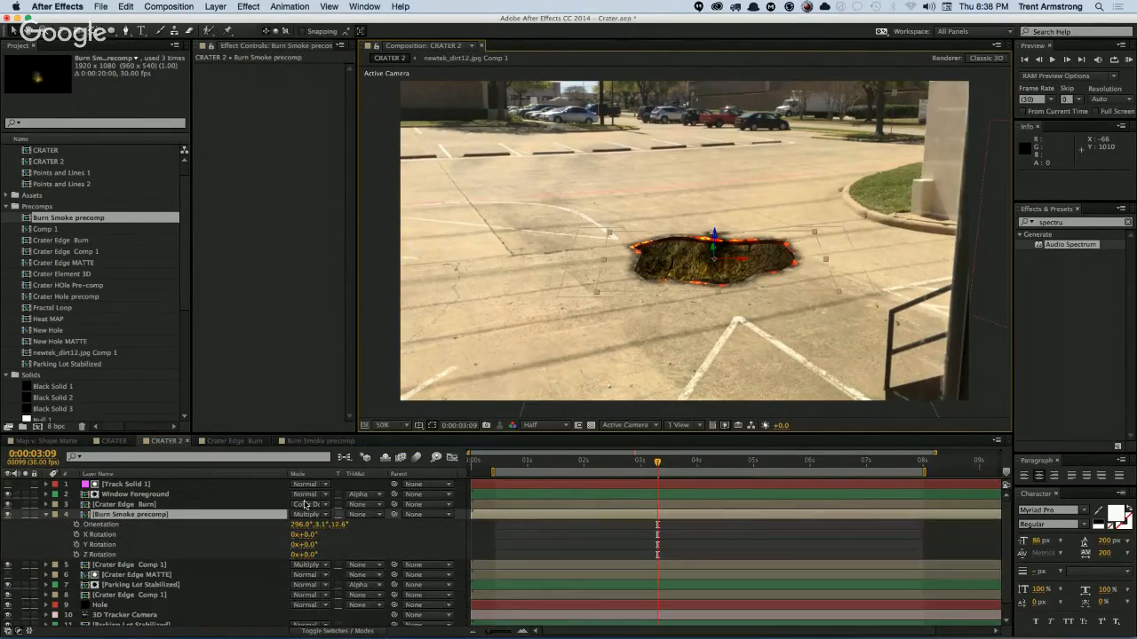
click(303, 525)
text(0)
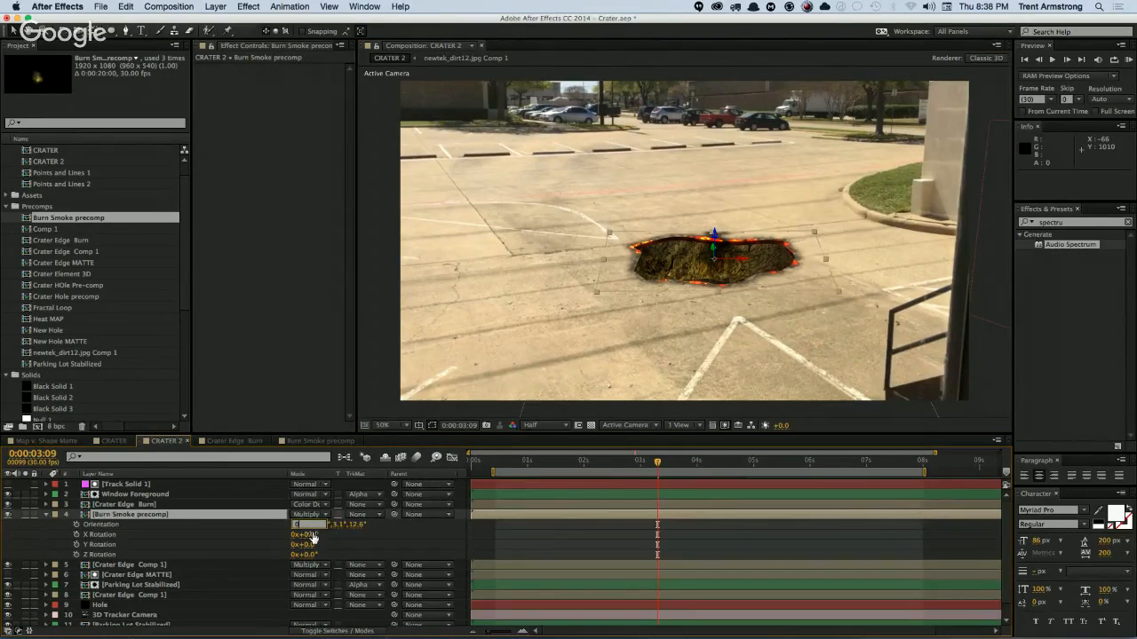
key(Tab)
text(0)
key(Tab)
text(0)
key(Tab)
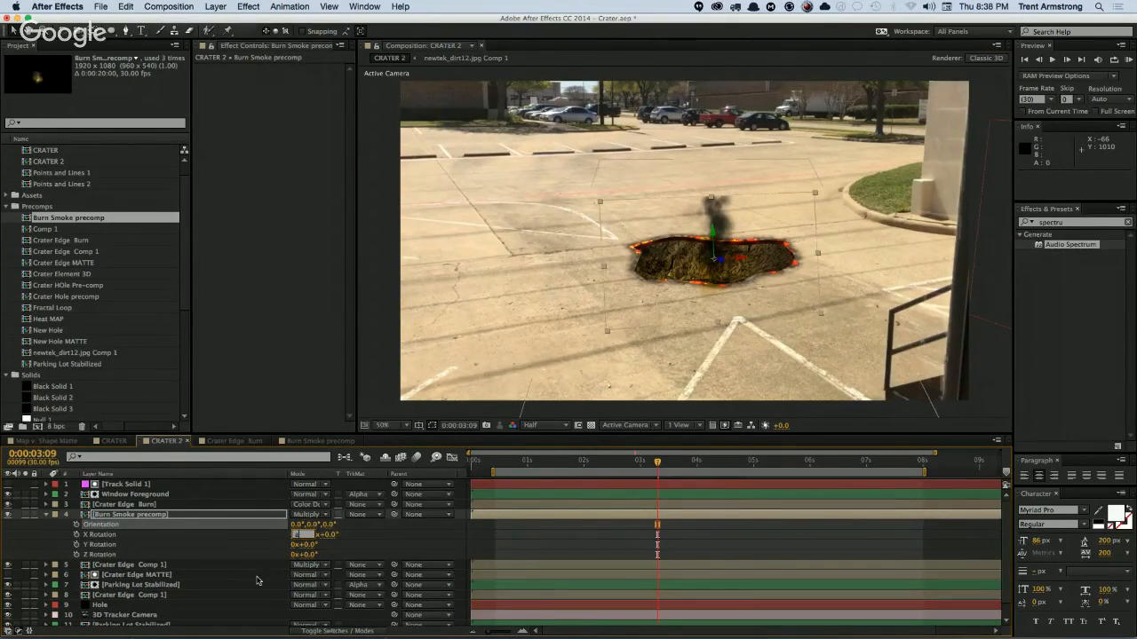
key(Return)
Step: Set the Burn Smoke precomp layer's anchor point Y to about 746 and its blending mode to Normal
key(a)
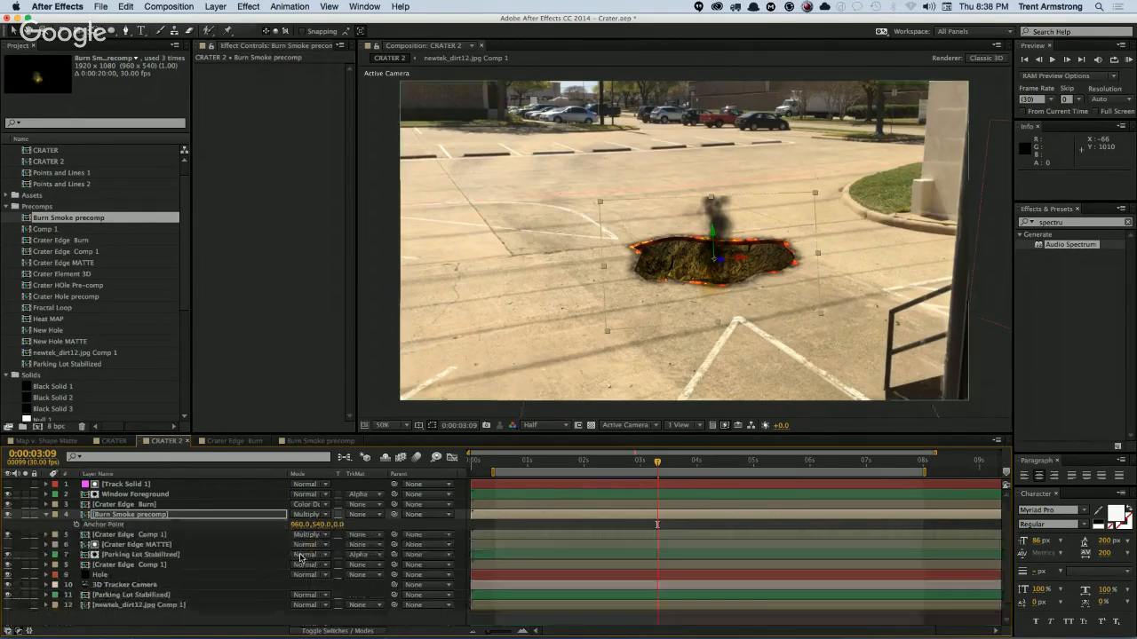
drag(327, 525, 538, 459)
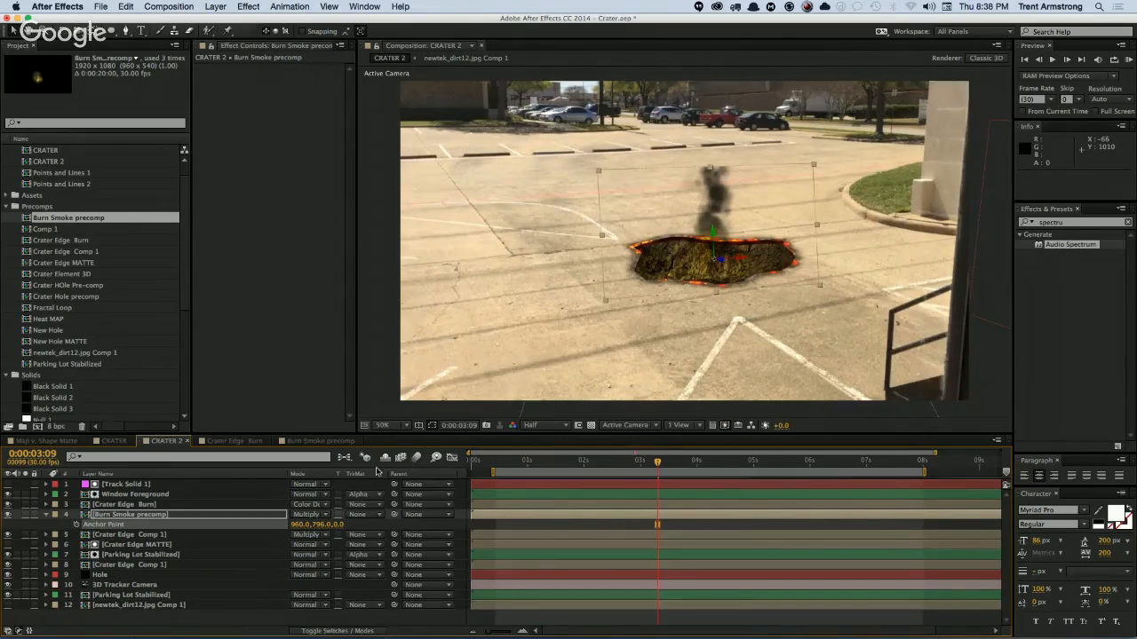
click(317, 515)
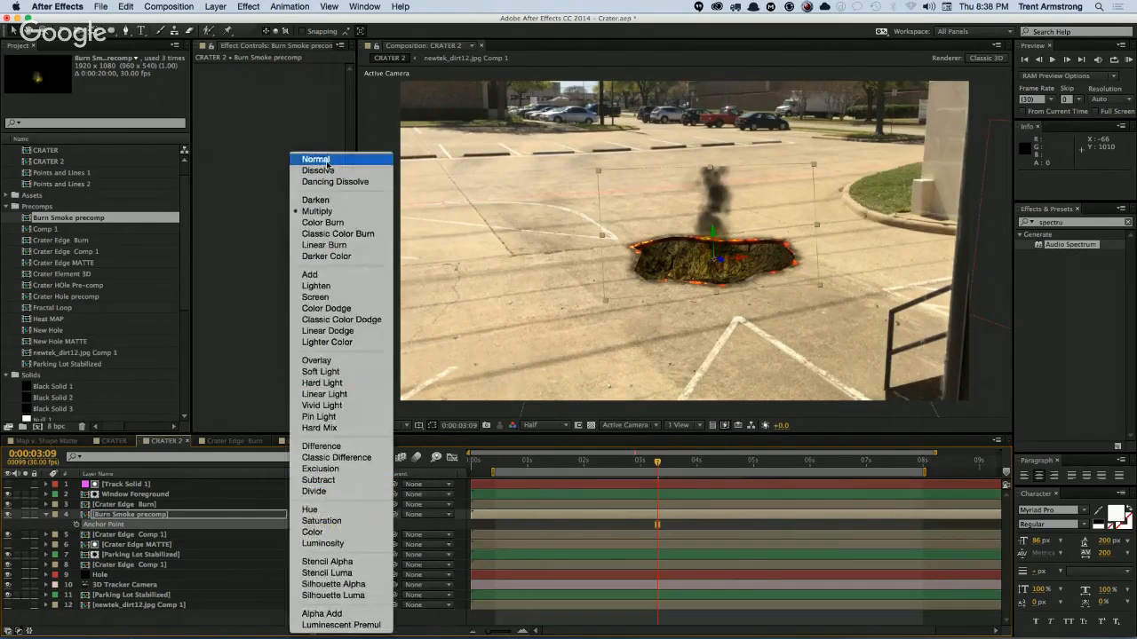
click(311, 157)
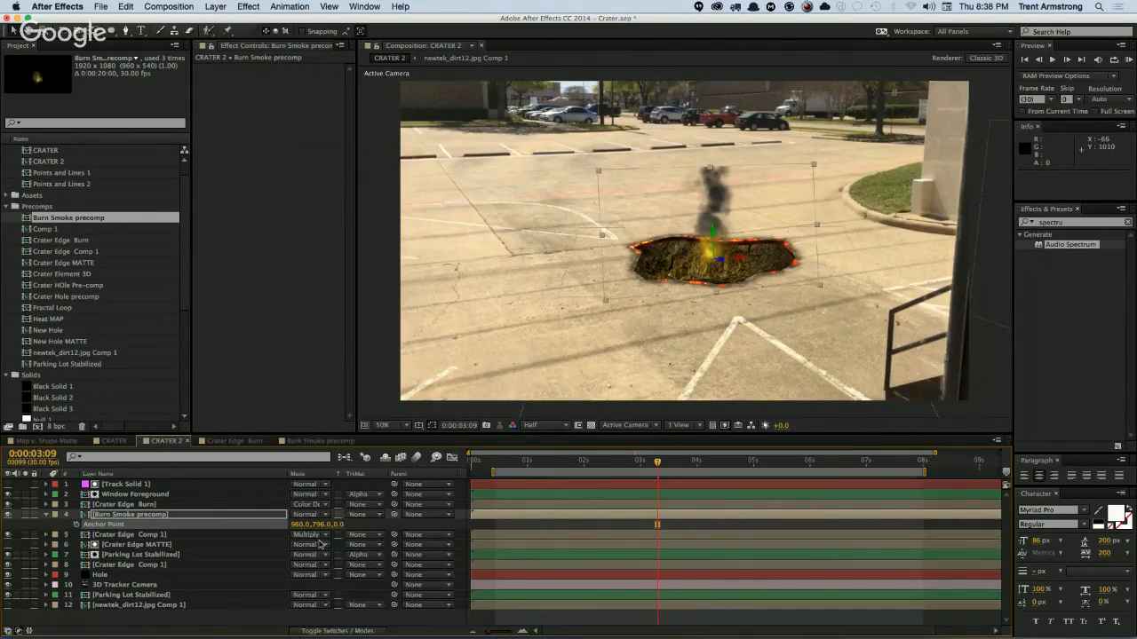
drag(320, 525, 284, 525)
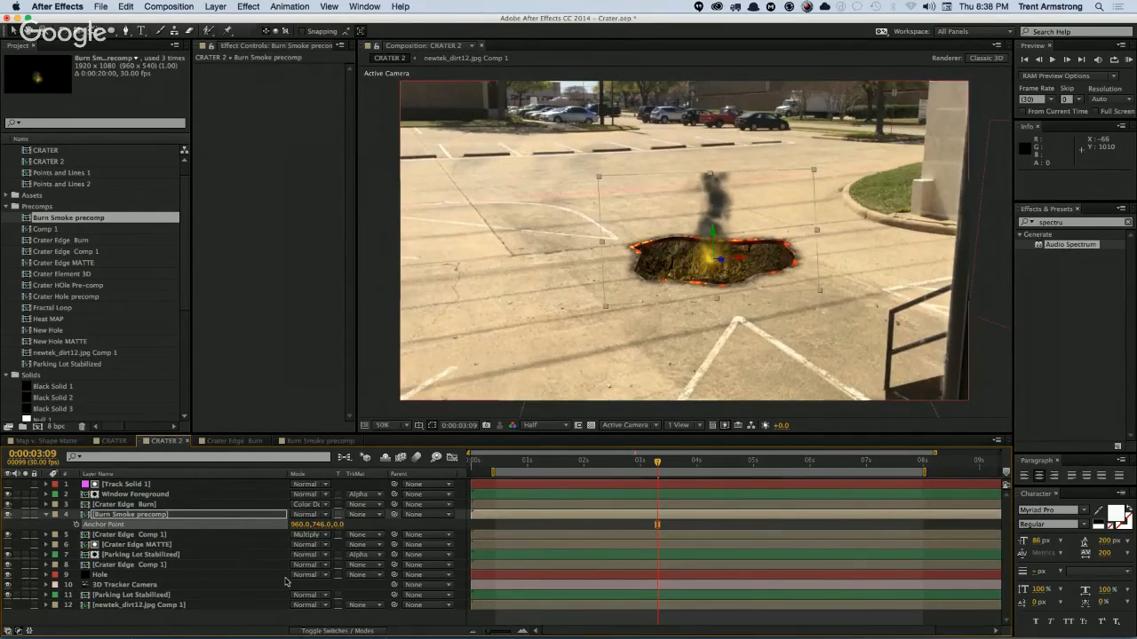
Step: Scale the Burn Smoke precomp layer to about 2615% and set its anchor point Y to about 703
key(shift+s)
drag(309, 536, 849, 251)
drag(325, 527, 318, 528)
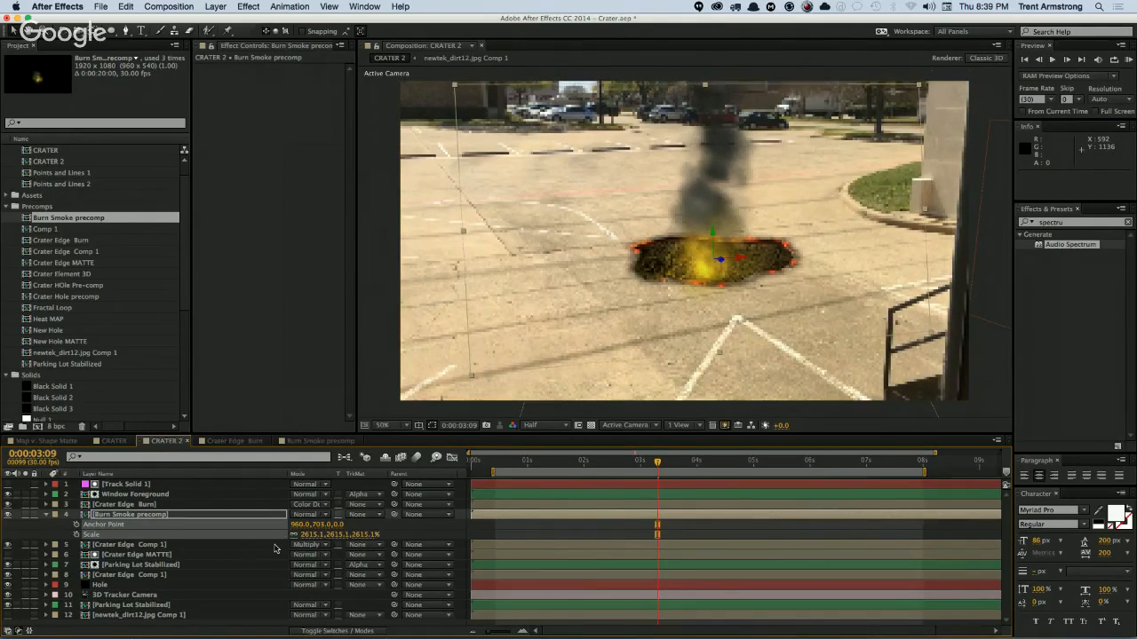
click(46, 515)
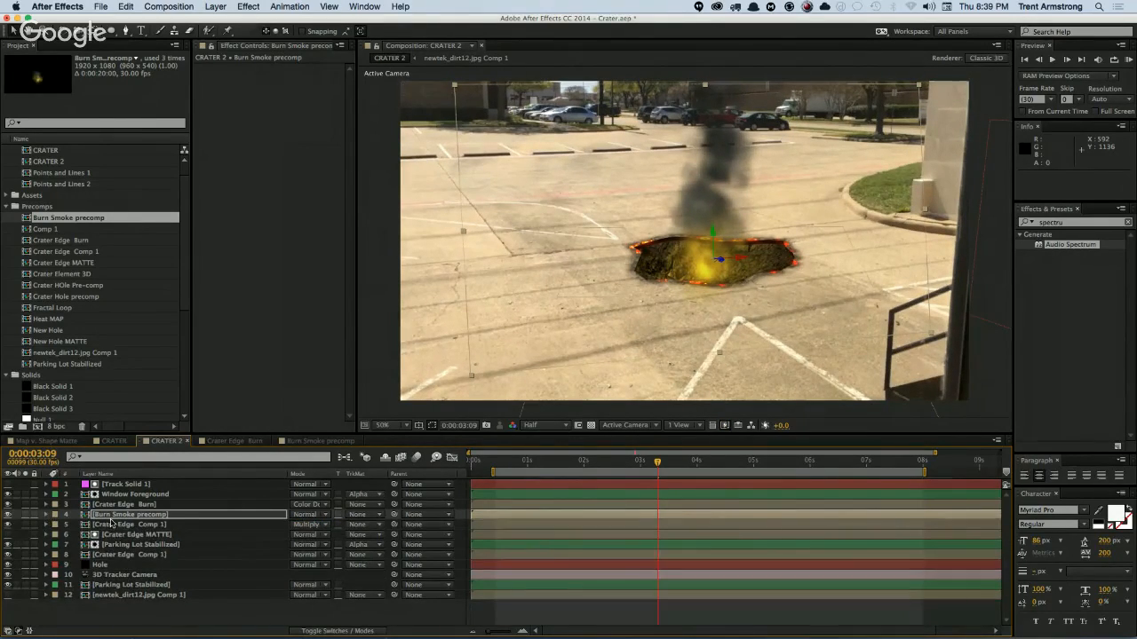
Step: Solo the Crater Edge Comp 1 layer below the smoke, duplicate it and place the duplicate directly above Burn Smoke precomp
click(25, 526)
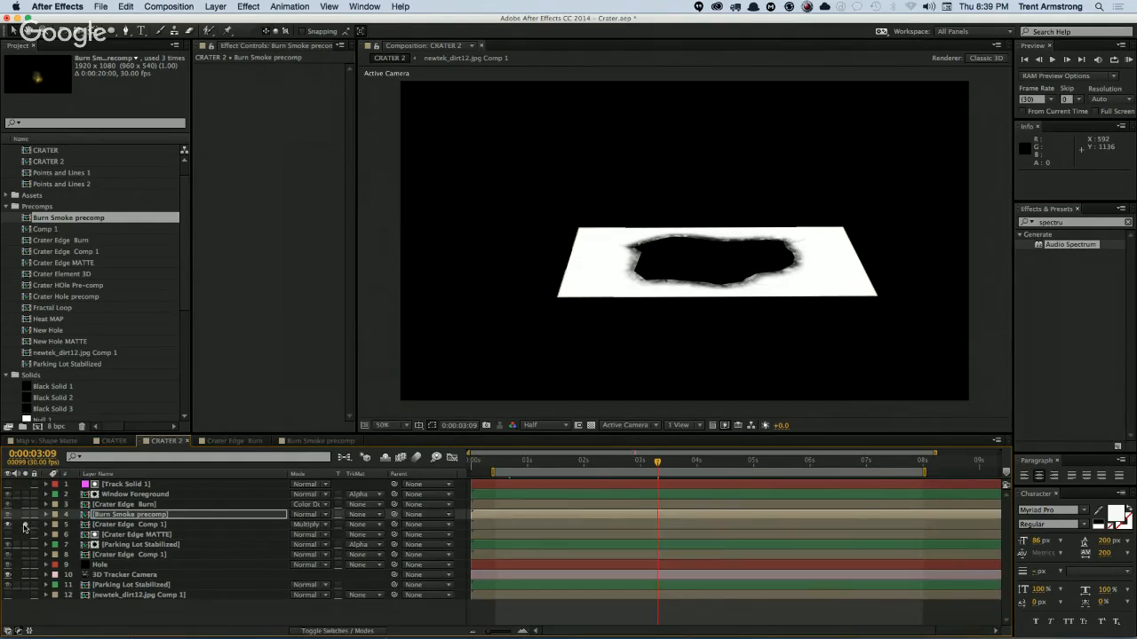
click(127, 528)
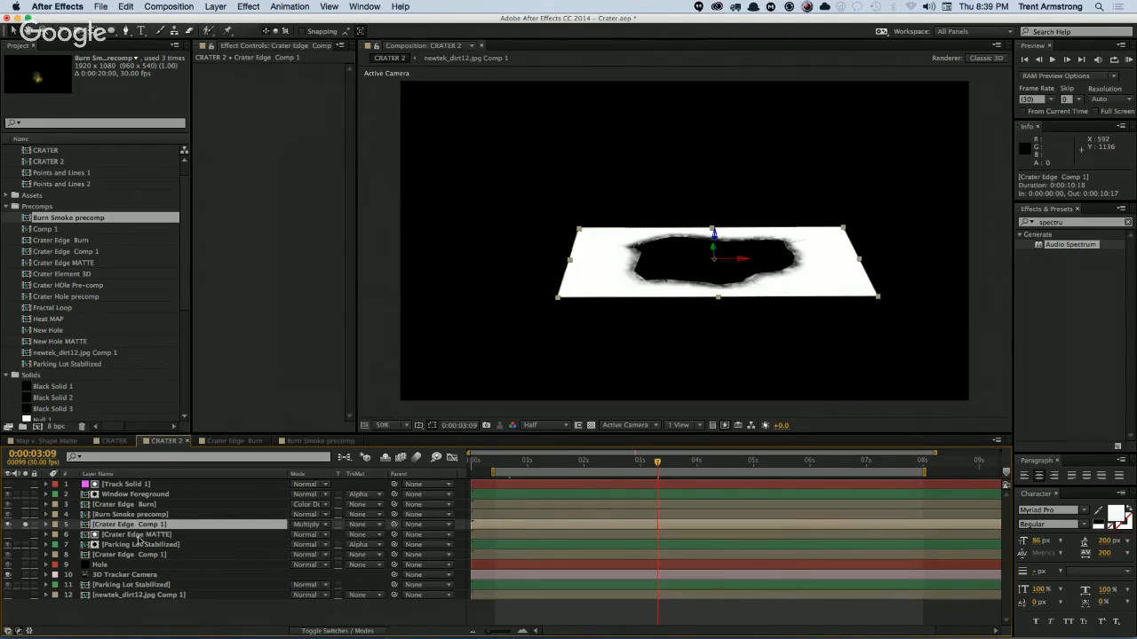
key(super+d)
drag(127, 527, 126, 518)
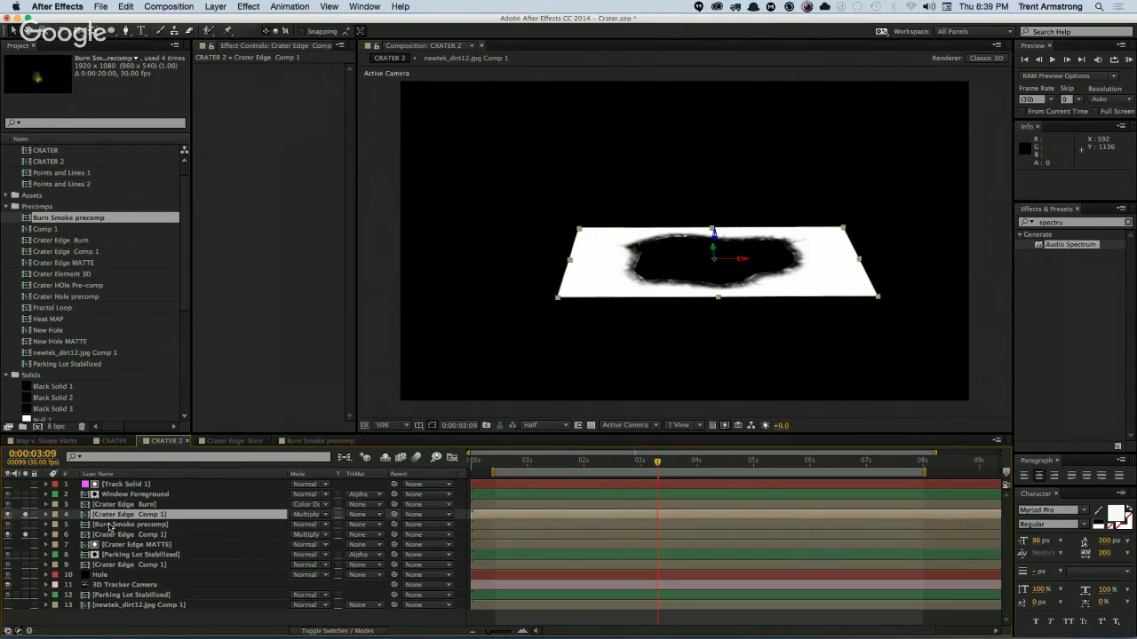
Step: Solo only the Burn Smoke precomp layer and set its track matte to Alpha Inverted using the Crater Edge Comp 1 duplicate
click(109, 525)
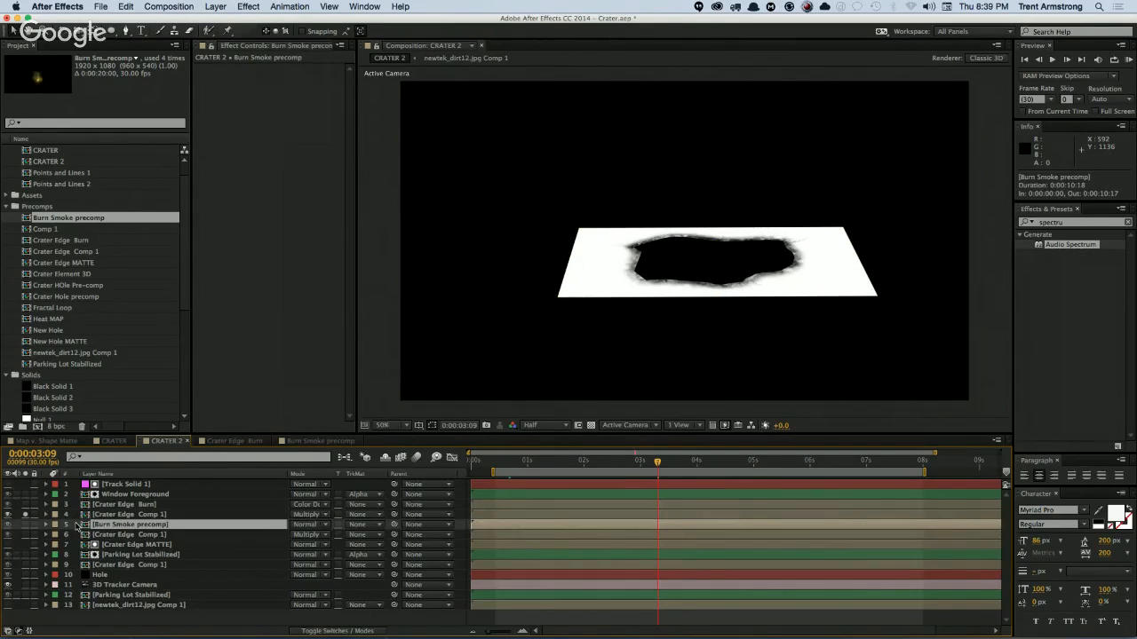
click(24, 524)
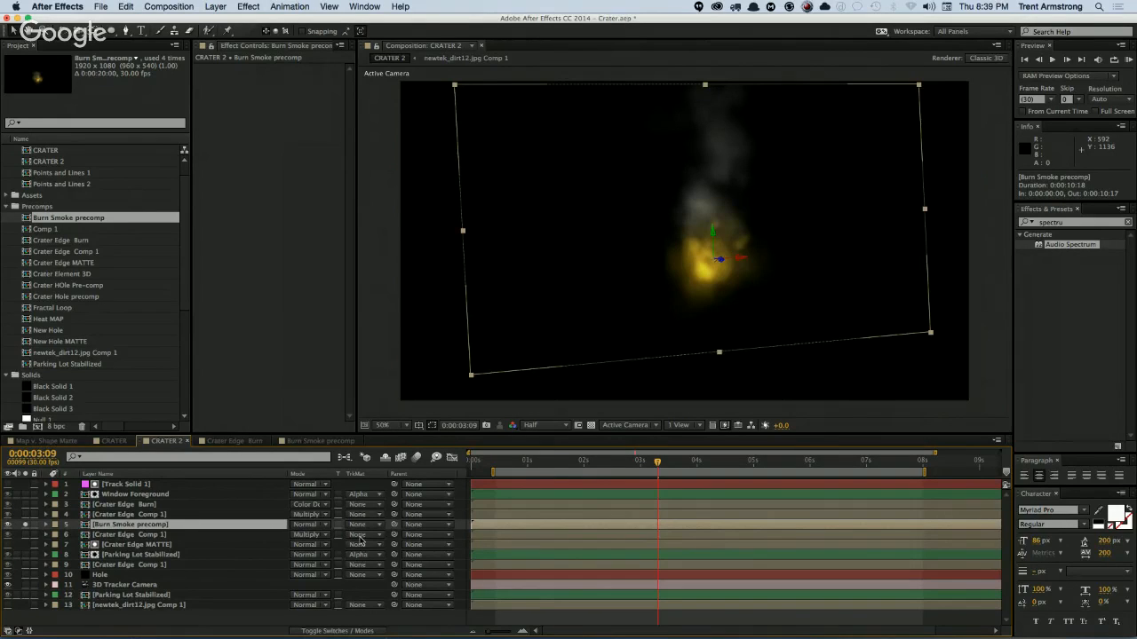
click(363, 525)
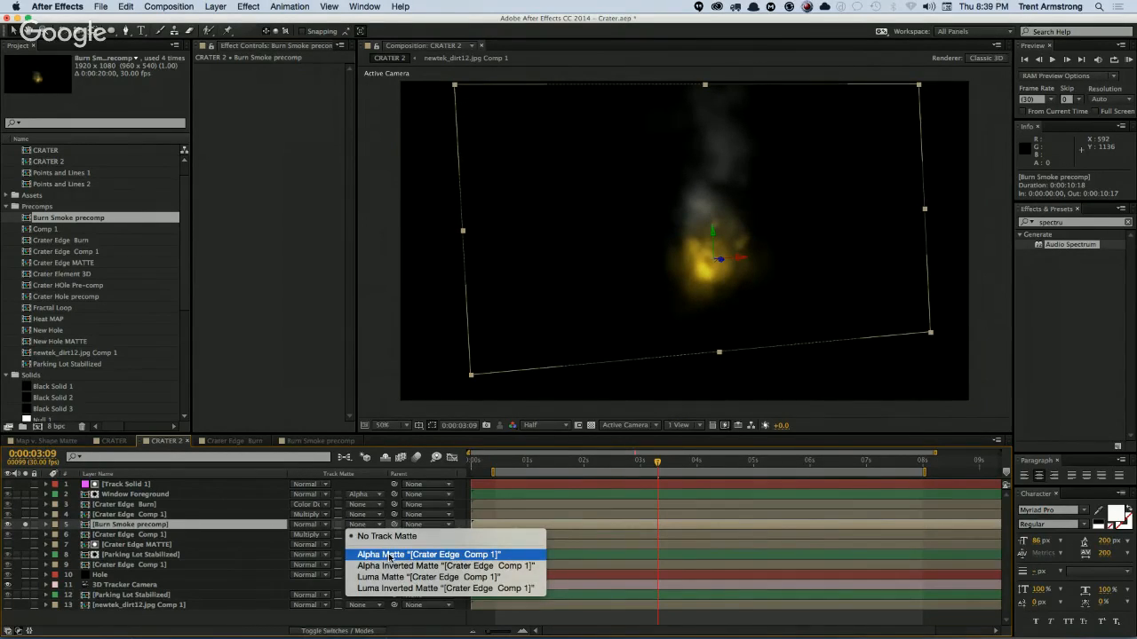
click(389, 557)
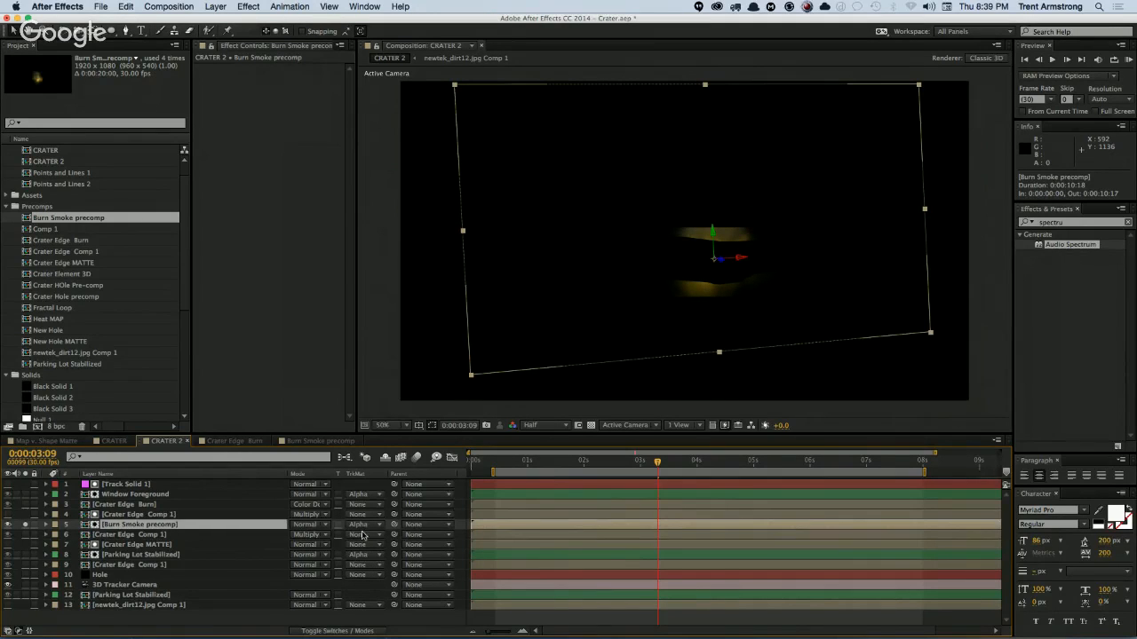
click(364, 530)
click(391, 569)
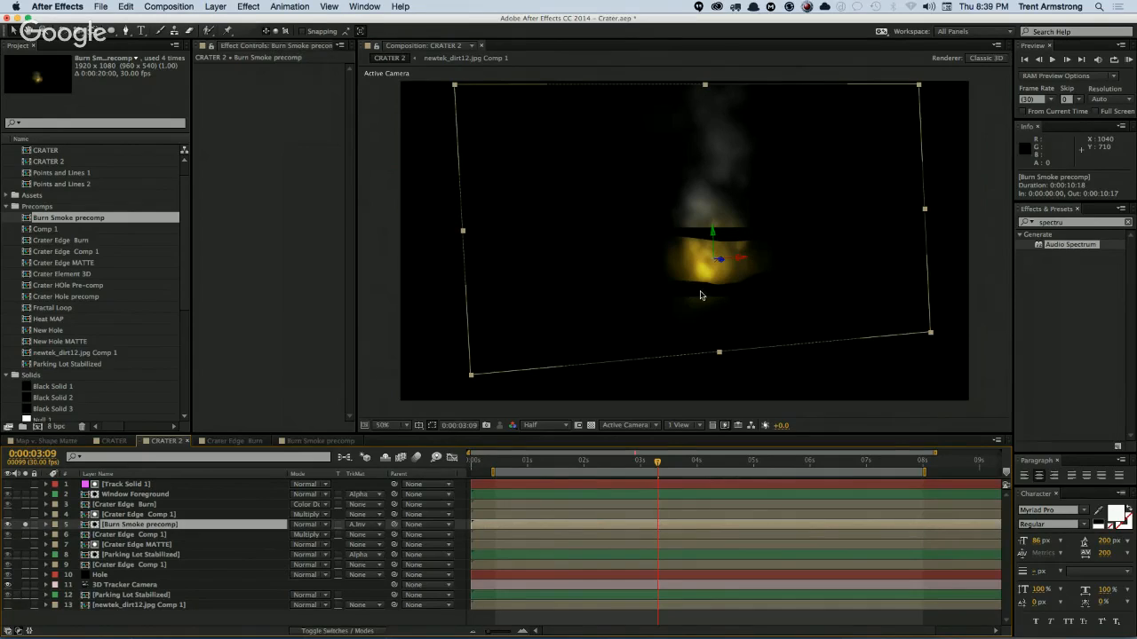
Step: Add CC RepeTile to the Crater Edge Comp 1 matte layer above the smoke and set Expand Down to 166
click(134, 515)
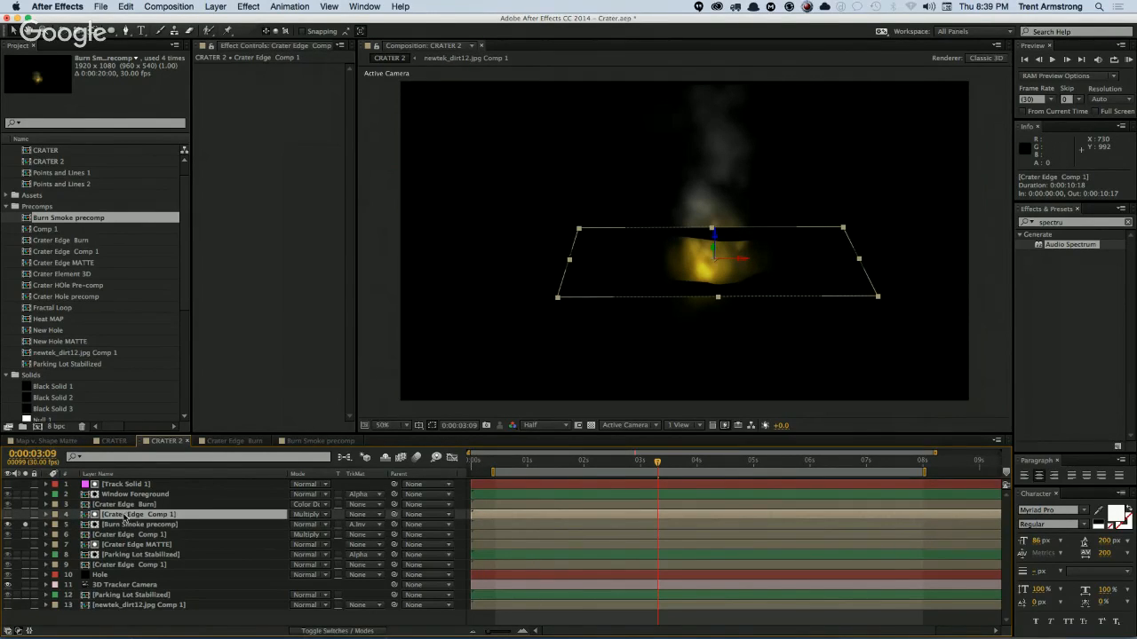
click(249, 8)
mouse_move(267, 299)
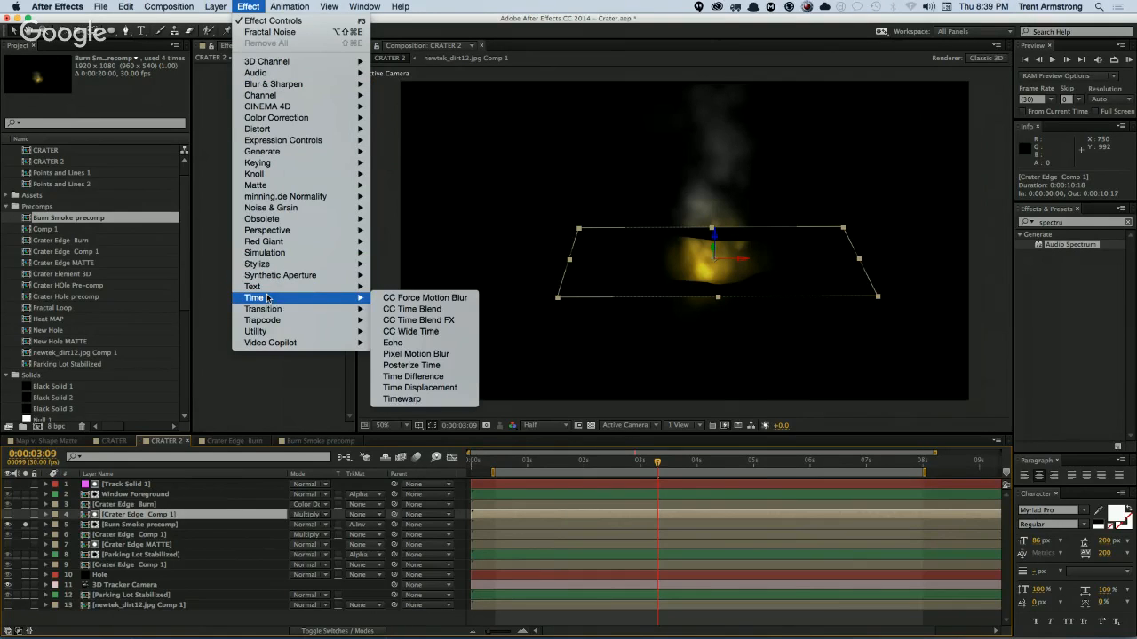
mouse_move(267, 264)
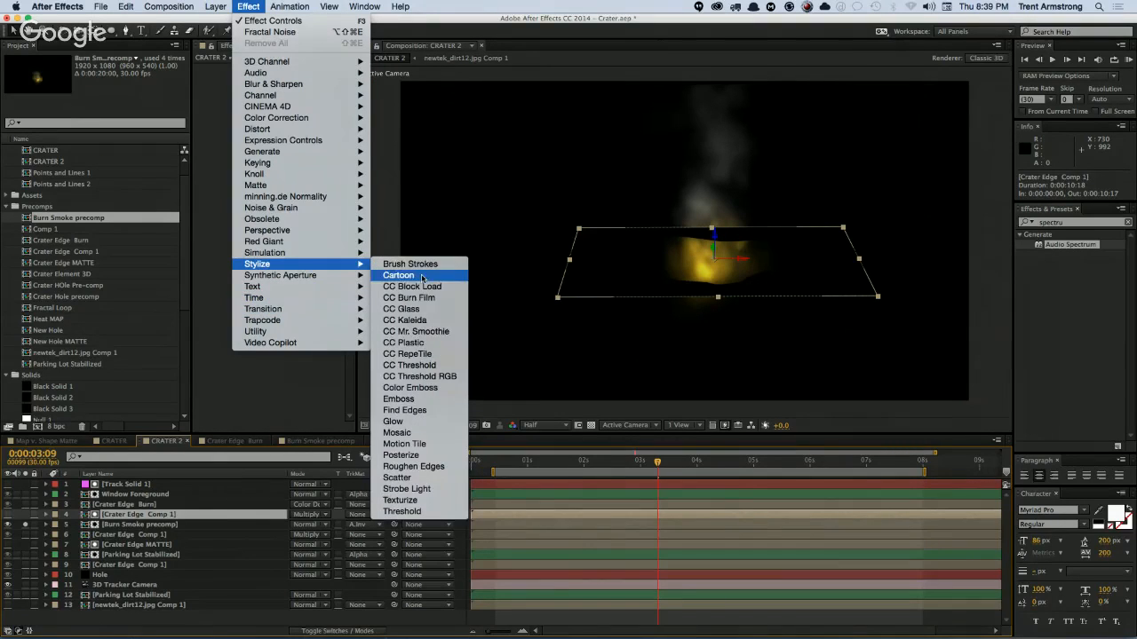
click(418, 353)
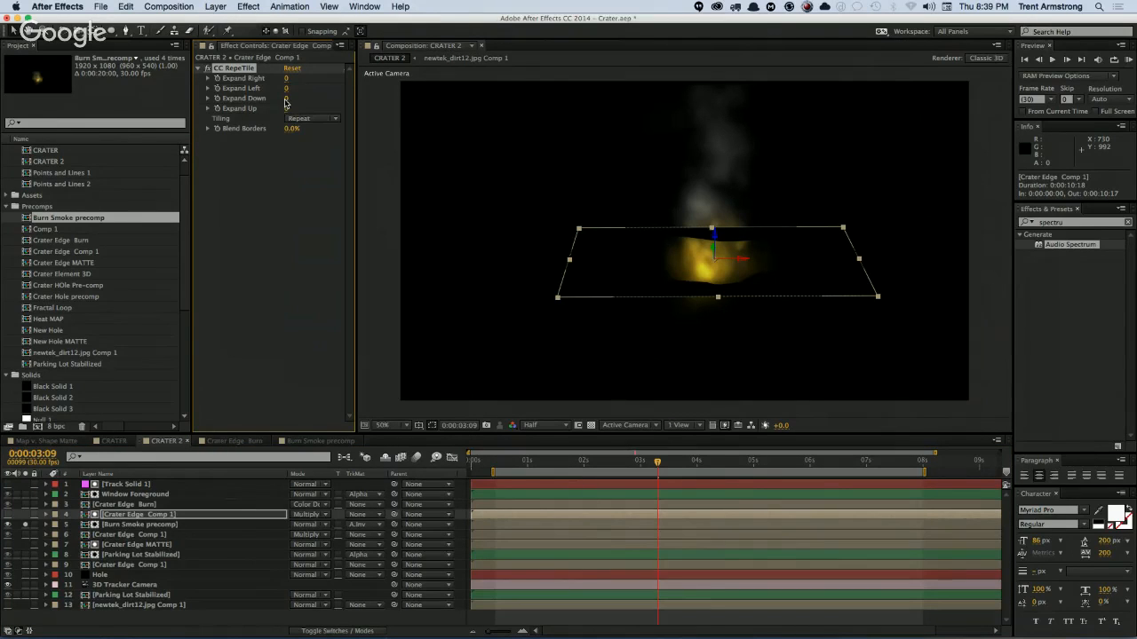
drag(286, 98, 328, 102)
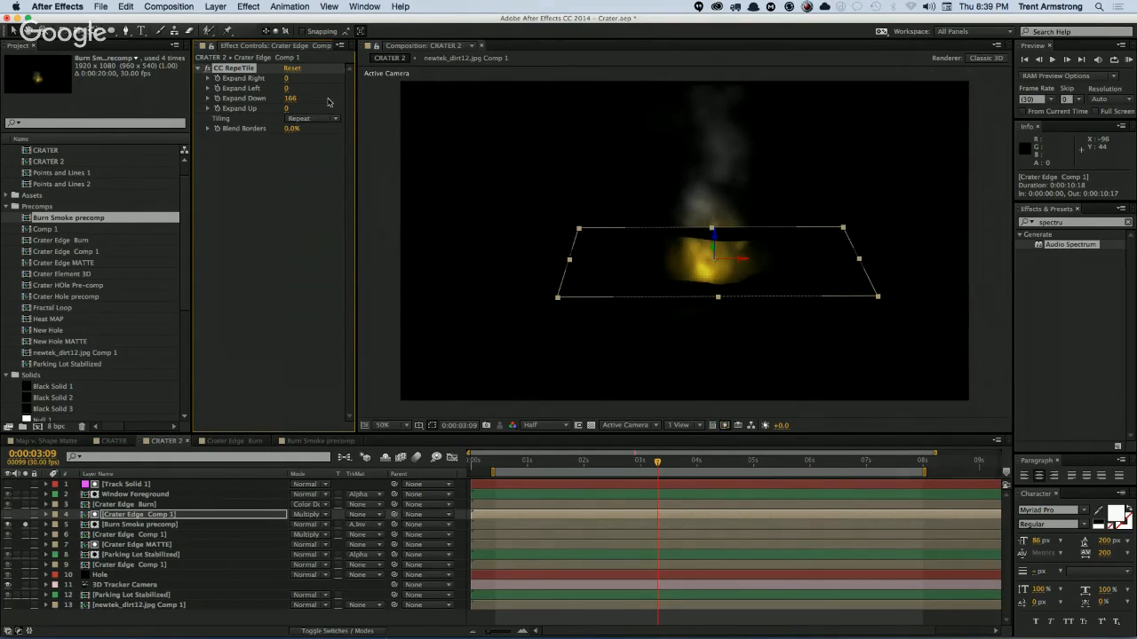
Step: Add a Linear Wipe to the smoke's matte layer at a 180° angle and 43% completion, and unsolo the smoke
click(247, 7)
mouse_move(355, 309)
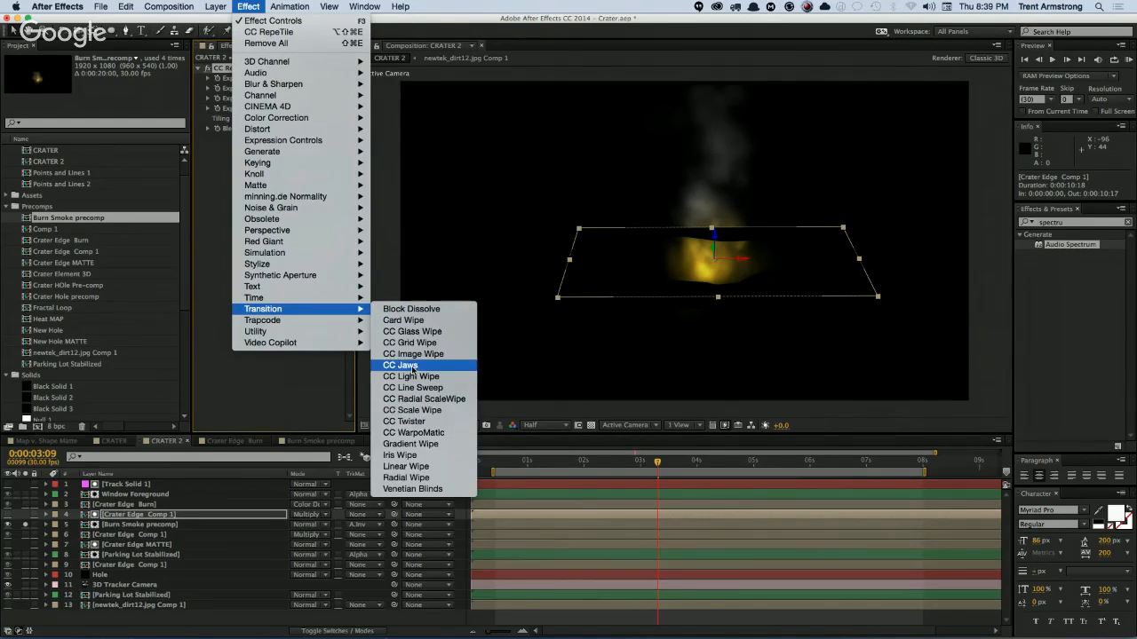
click(414, 467)
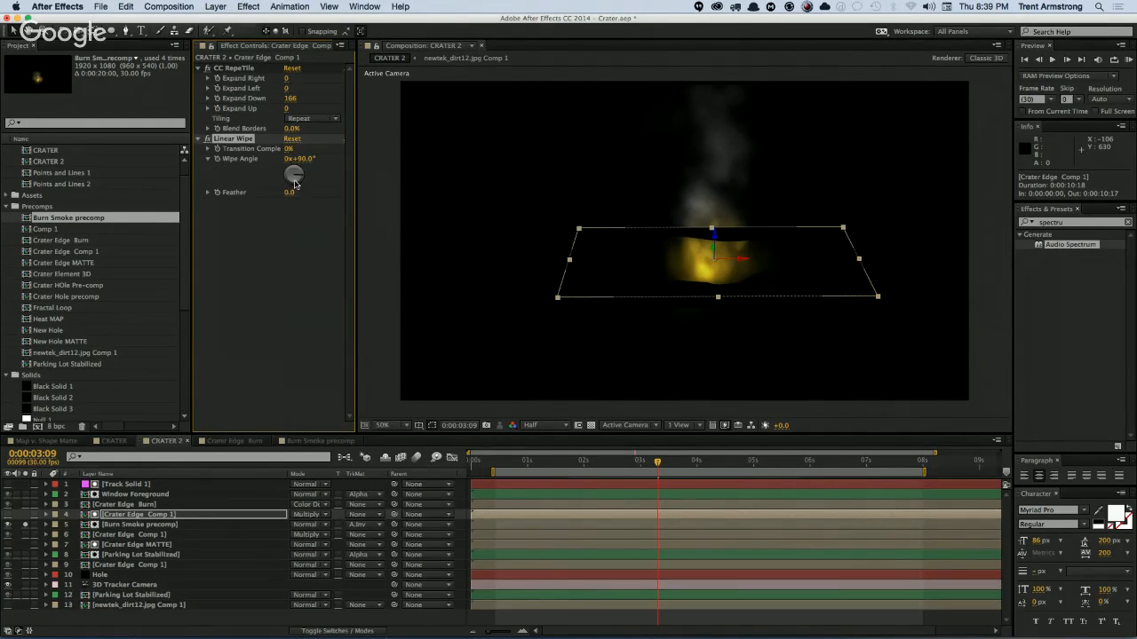
drag(295, 183, 290, 193)
drag(288, 149, 315, 150)
click(25, 525)
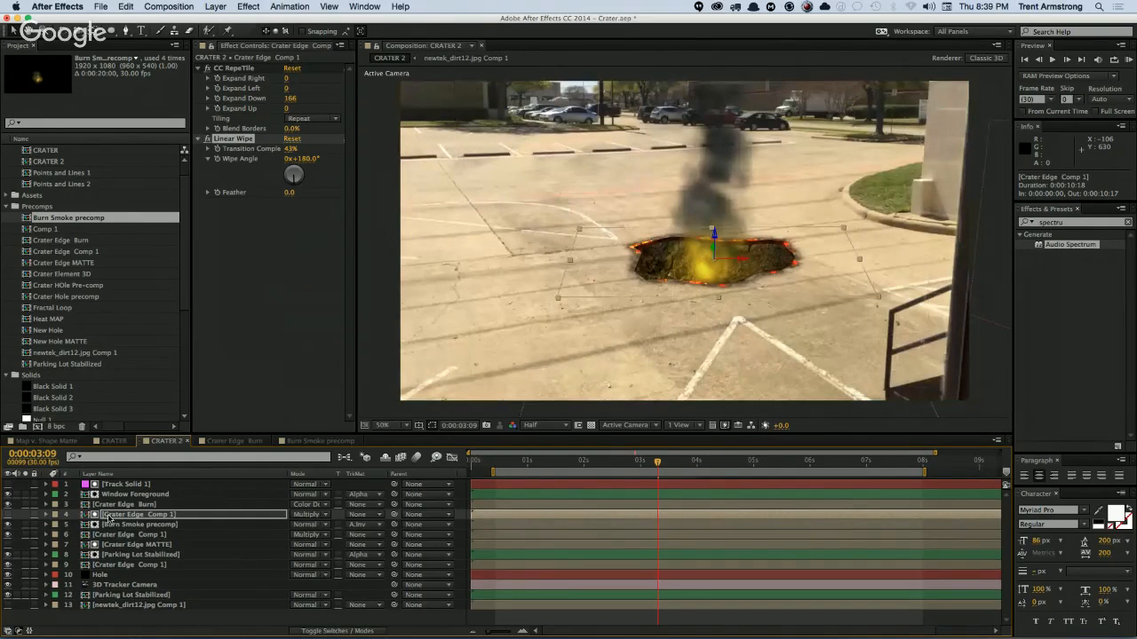
Step: Nudge the smoke's Crater Edge Comp 1 matte layer upward to a Y position of about 2928
click(117, 518)
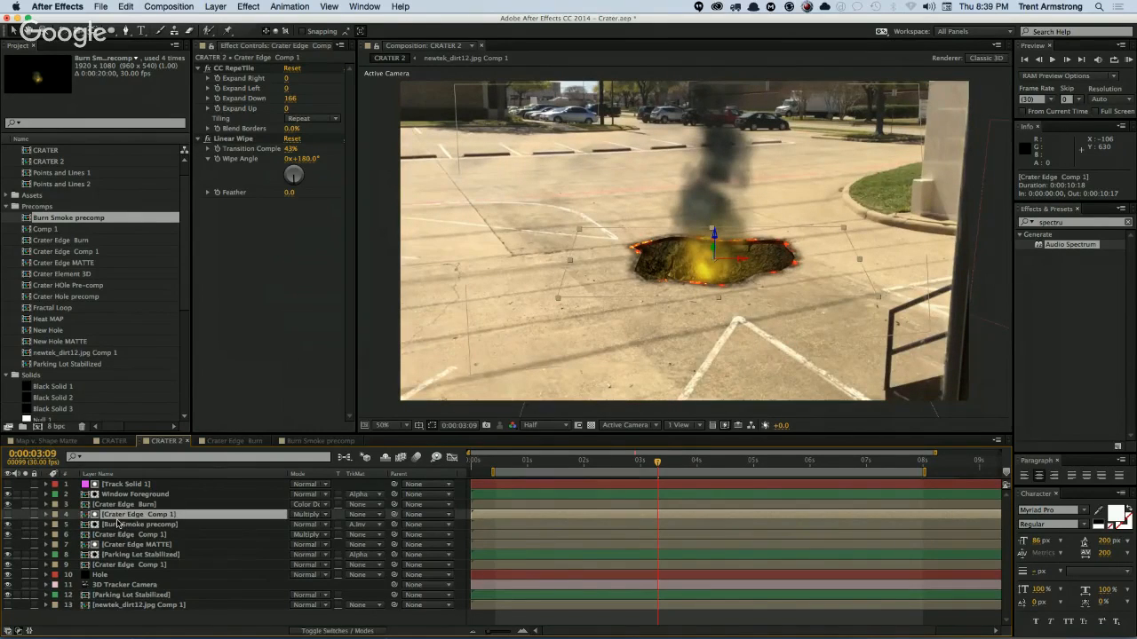
key(Return)
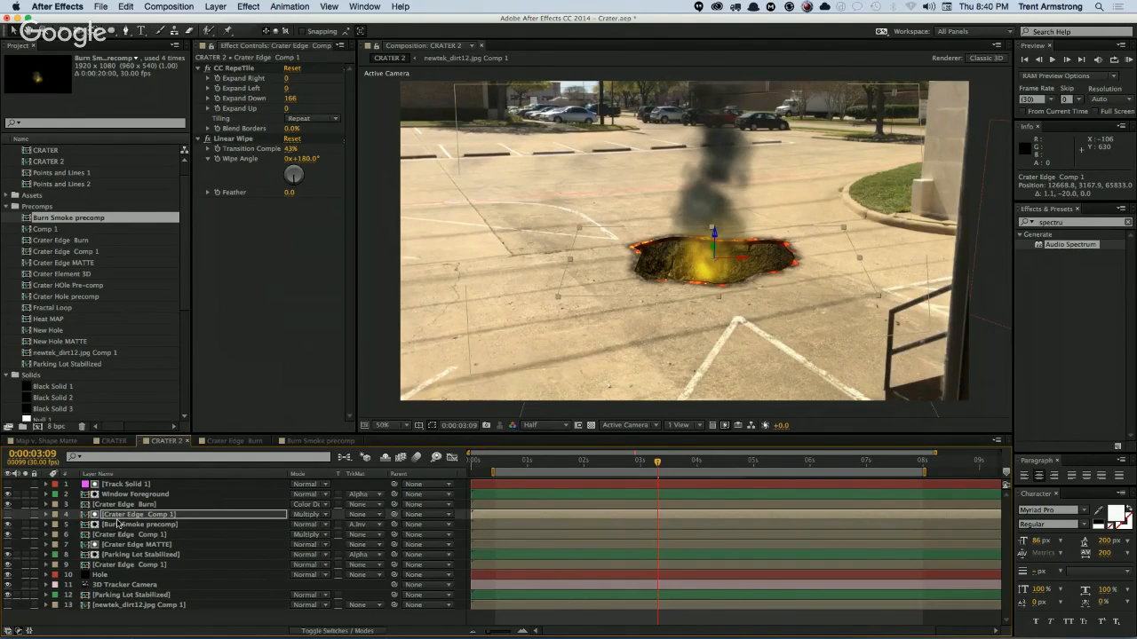
key(Up)
key(Up)
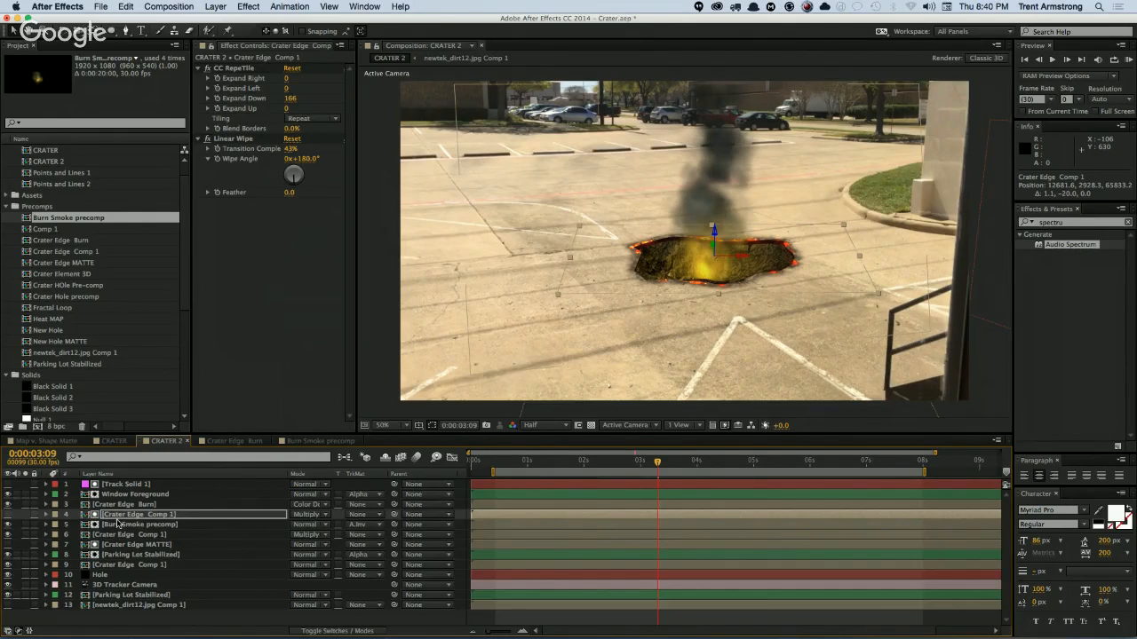
Step: Add Fast Blur to the smoke's Crater Edge Comp 1 matte layer and set its blurriness to 50
click(249, 6)
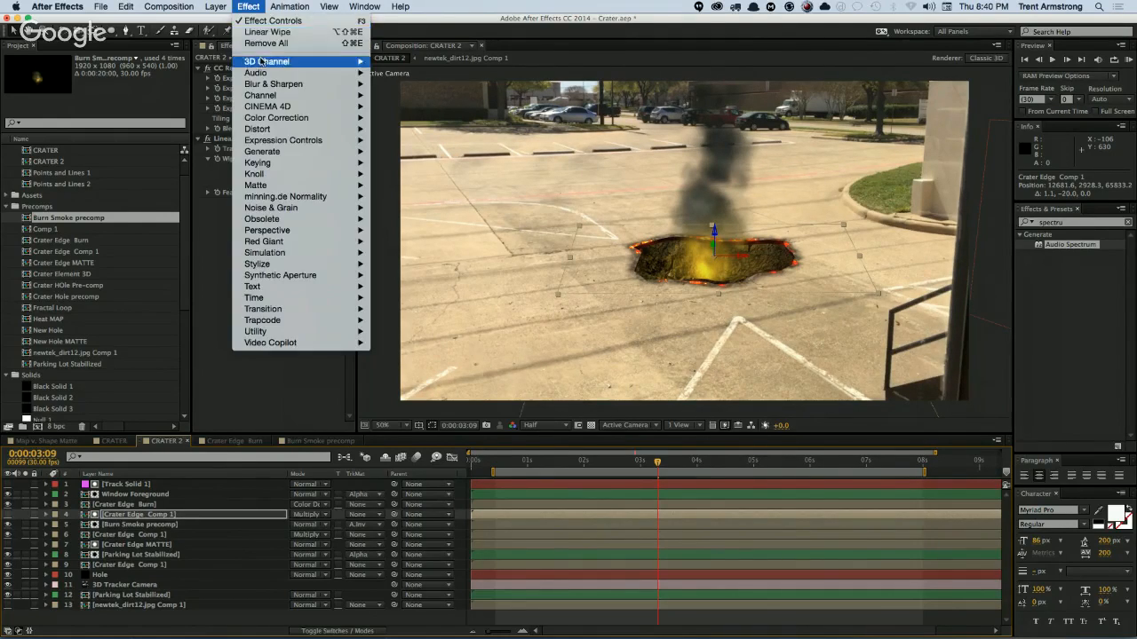
mouse_move(284, 84)
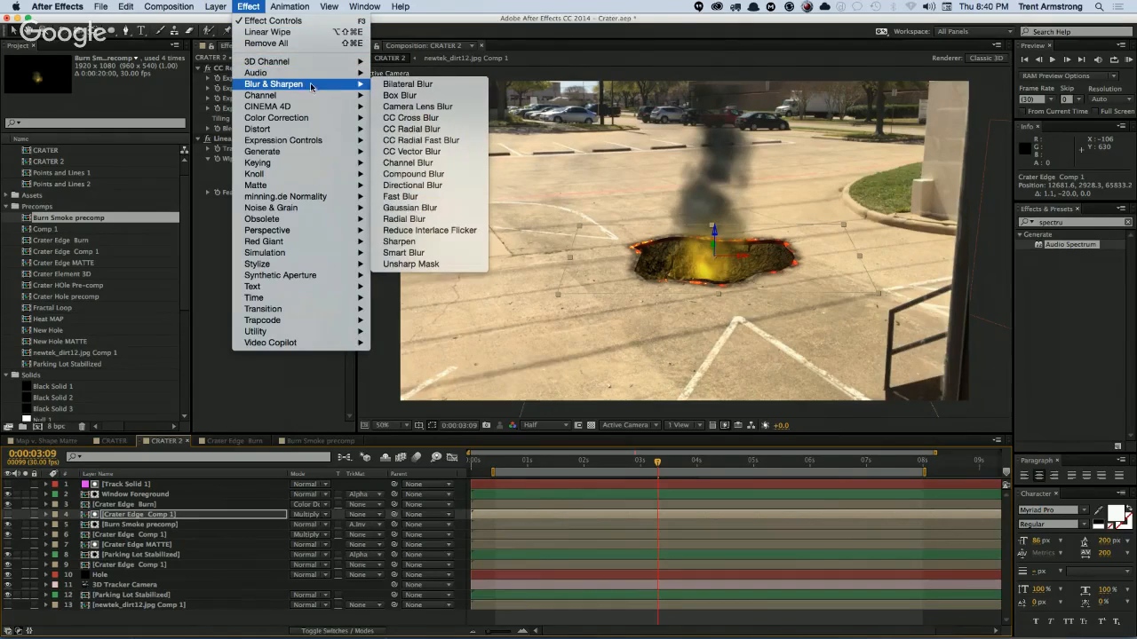
click(400, 196)
click(287, 212)
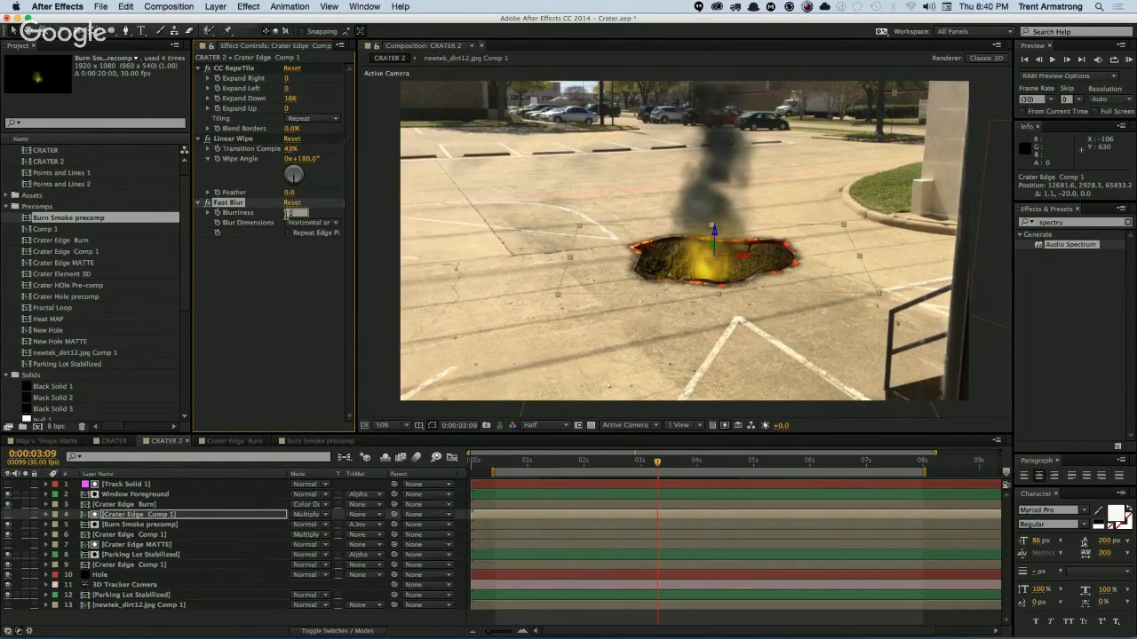
text(10)
key(Return)
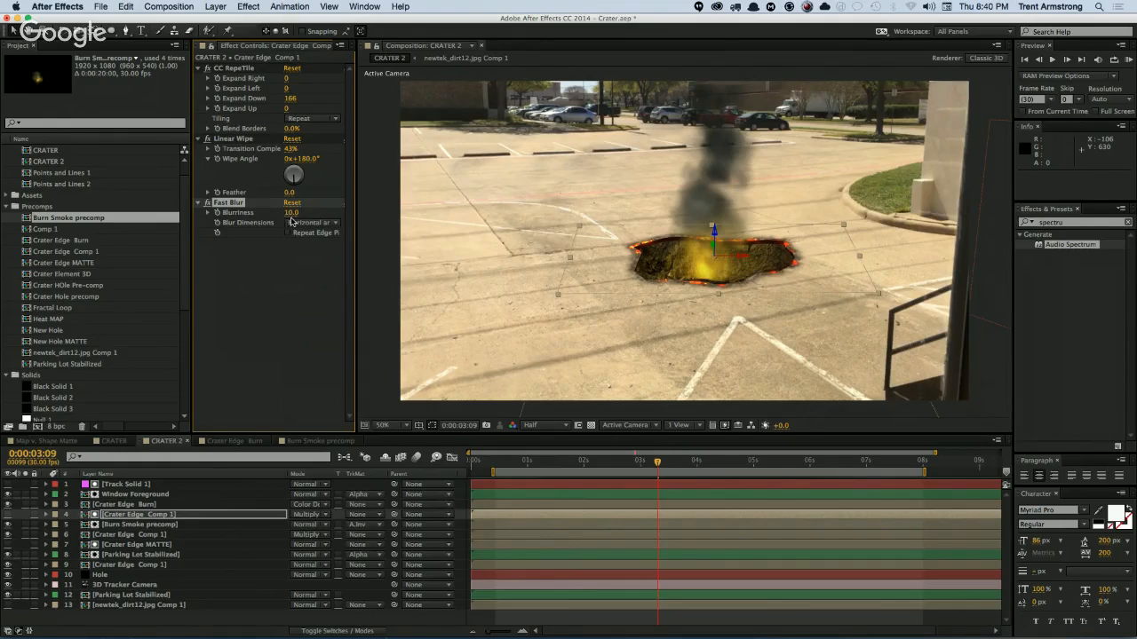
click(288, 215)
text(50)
key(Return)
Step: Deselect the layer and preview the matted smoke in CRATER 2, leaving the current time at 0:00:05:09
click(237, 619)
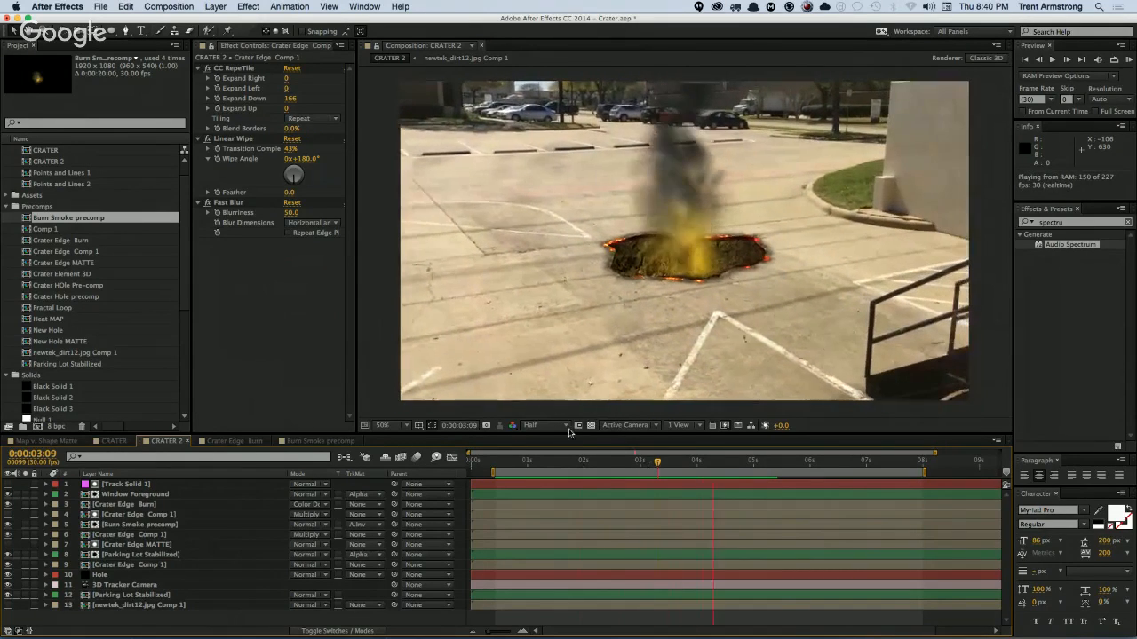
key(space)
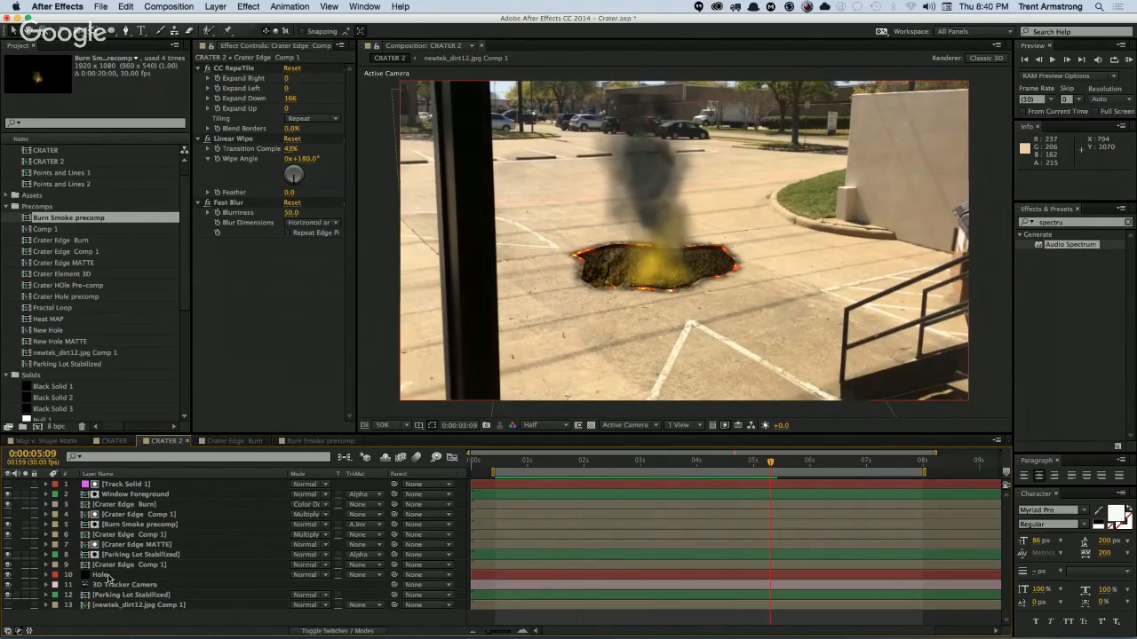
Step: Create a Point light in CRATER 2 with 92% intensity and a bright yellow color, hex FCE716
key(super+alt+shift+l)
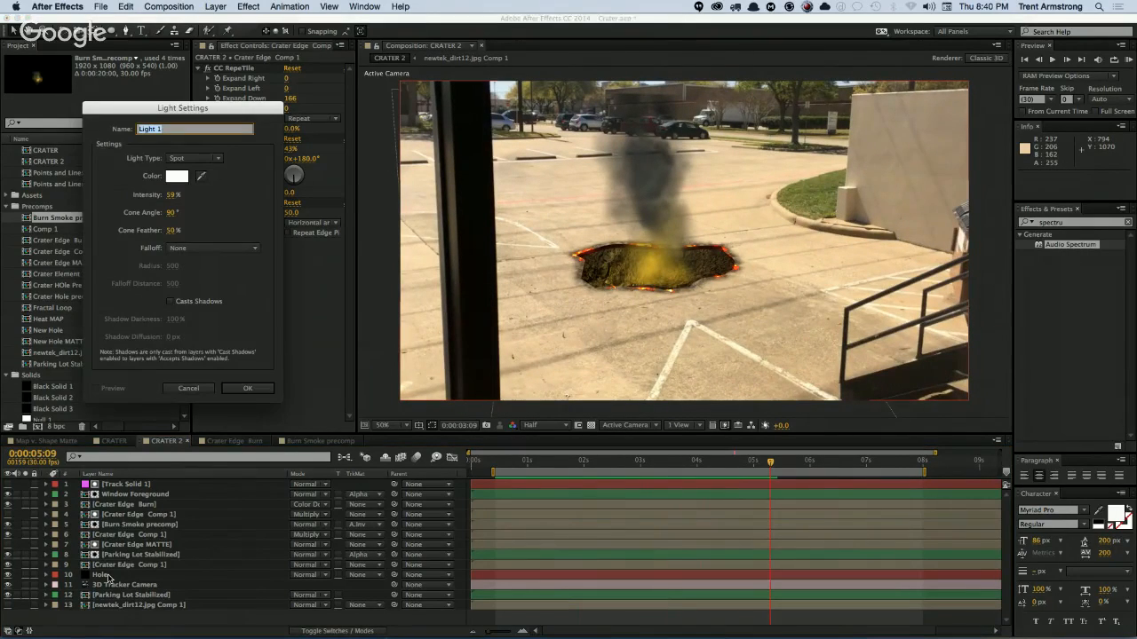
click(188, 159)
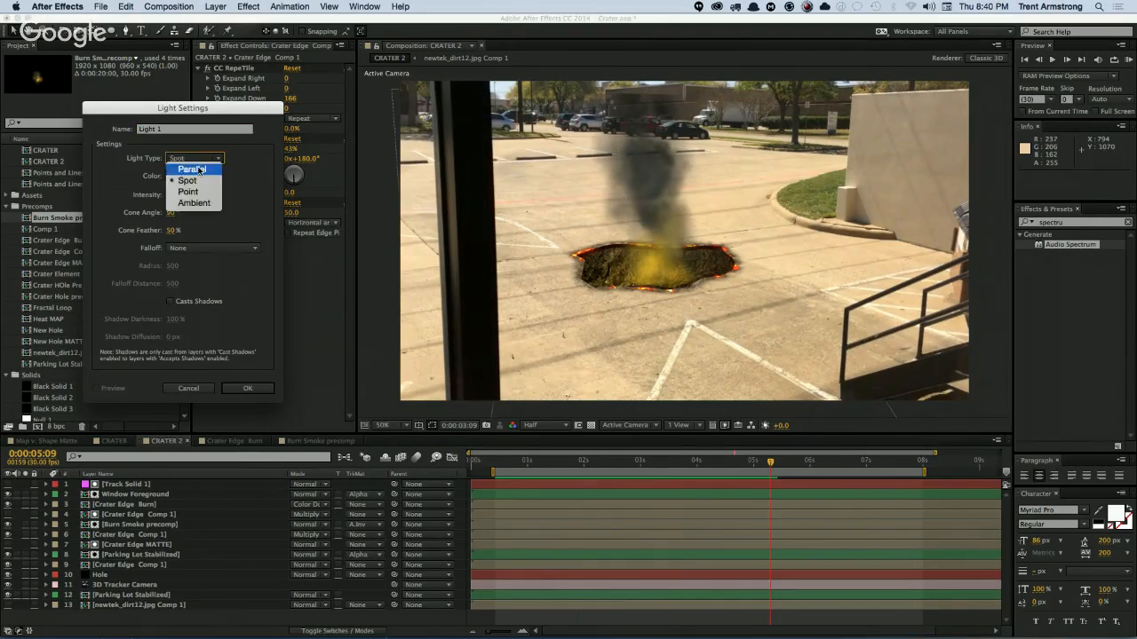
click(190, 192)
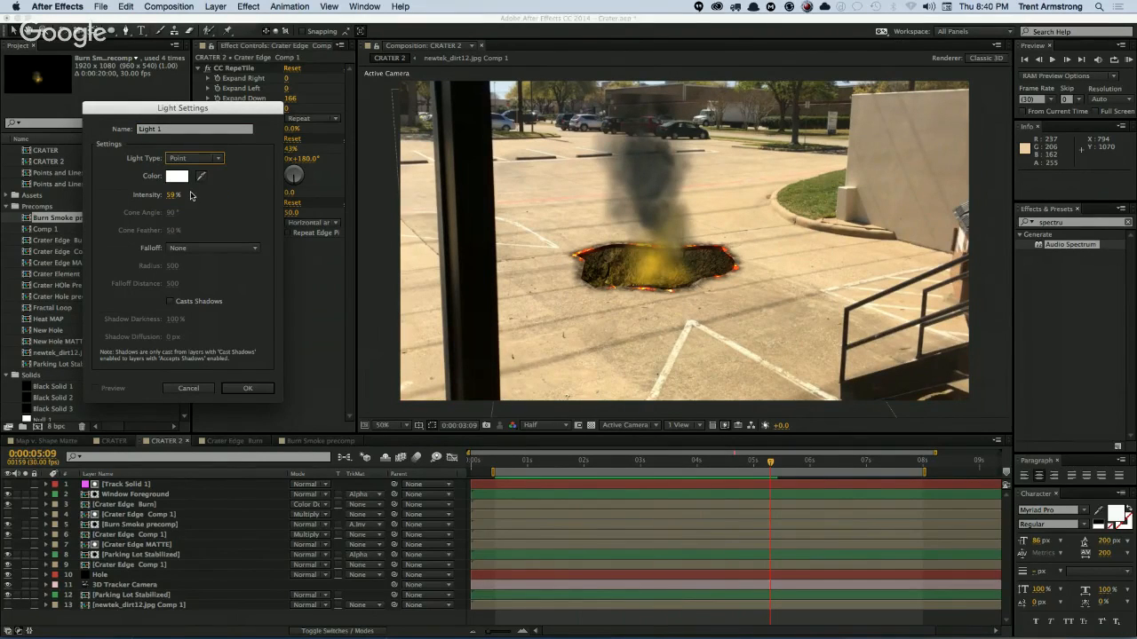
drag(174, 194, 190, 195)
click(177, 178)
click(202, 179)
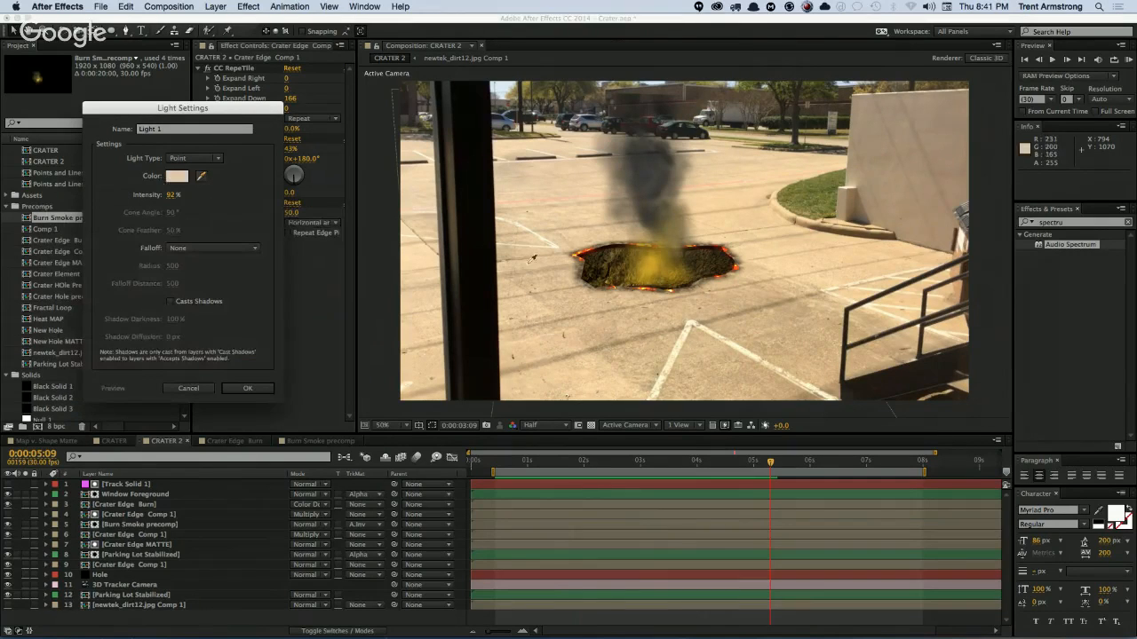
click(178, 176)
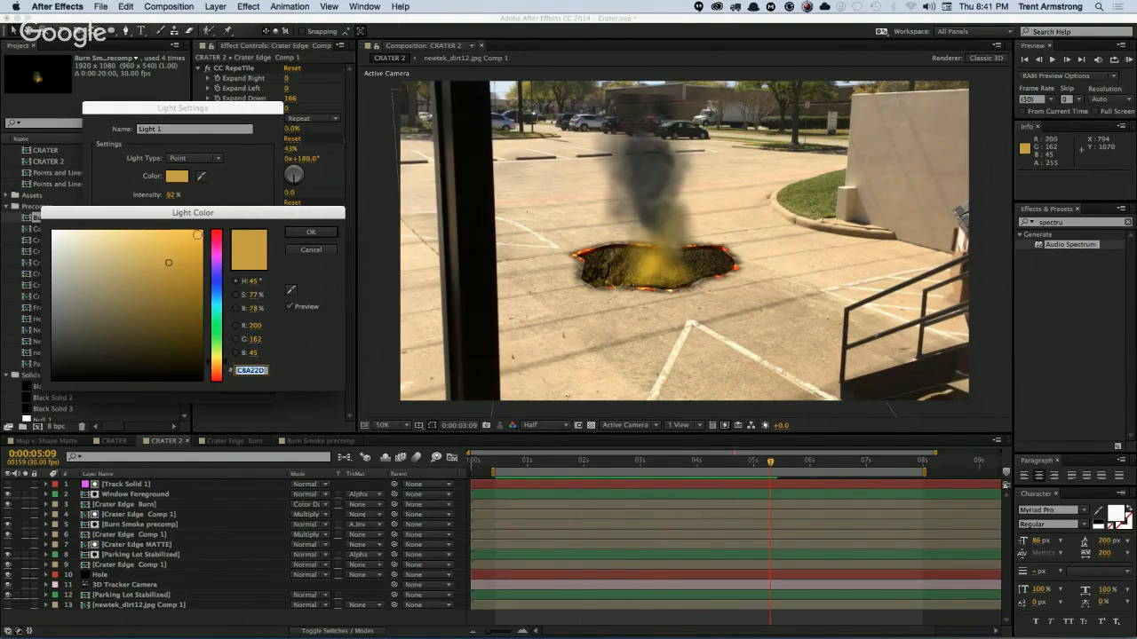
drag(214, 359, 214, 356)
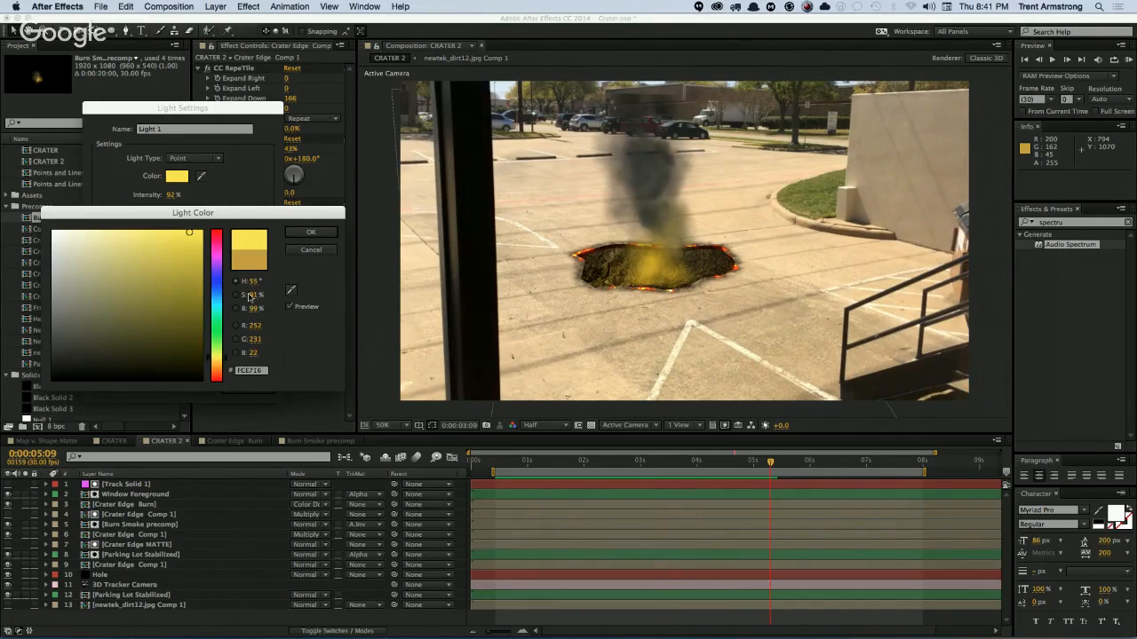
click(307, 232)
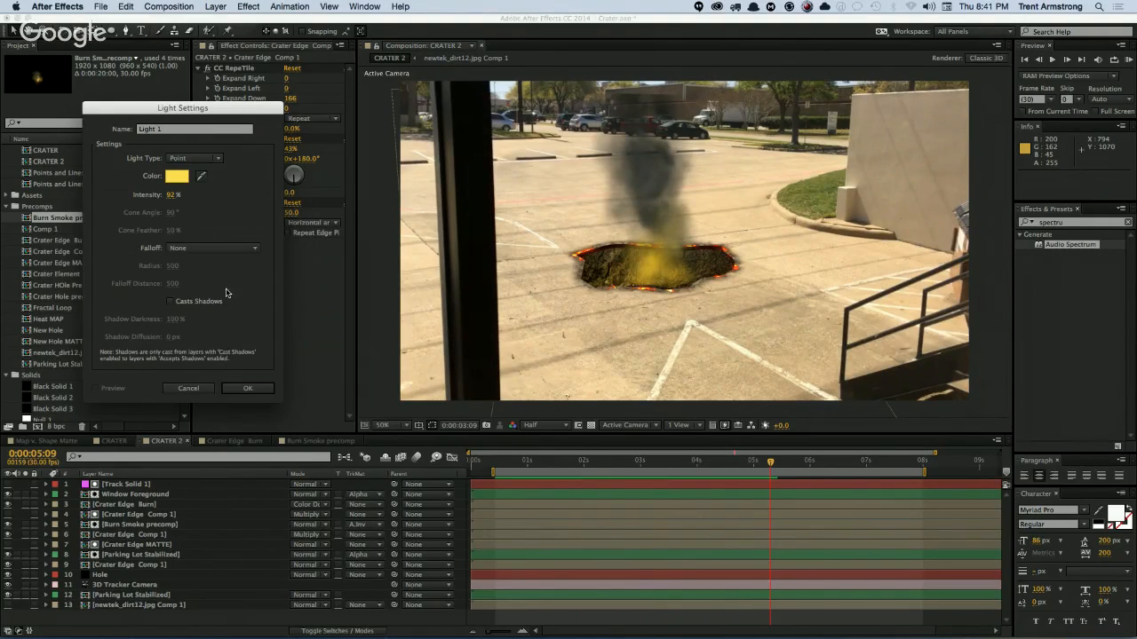
click(250, 388)
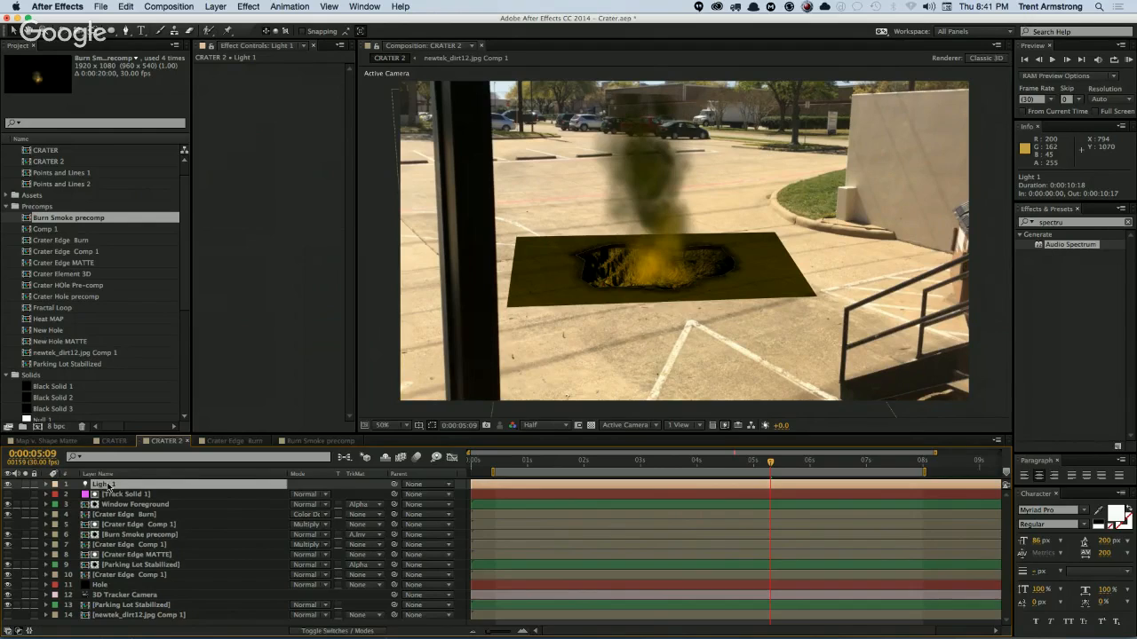
Step: Solo the Hole layer and raise Light 1's intensity to 998%
click(25, 584)
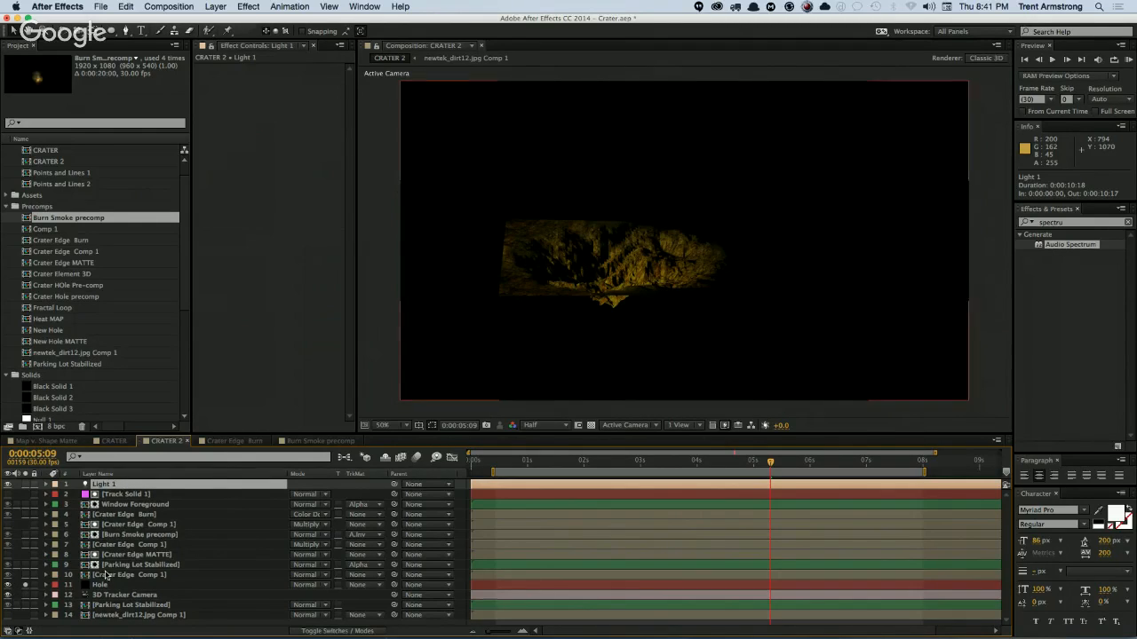
key(a)
key(a)
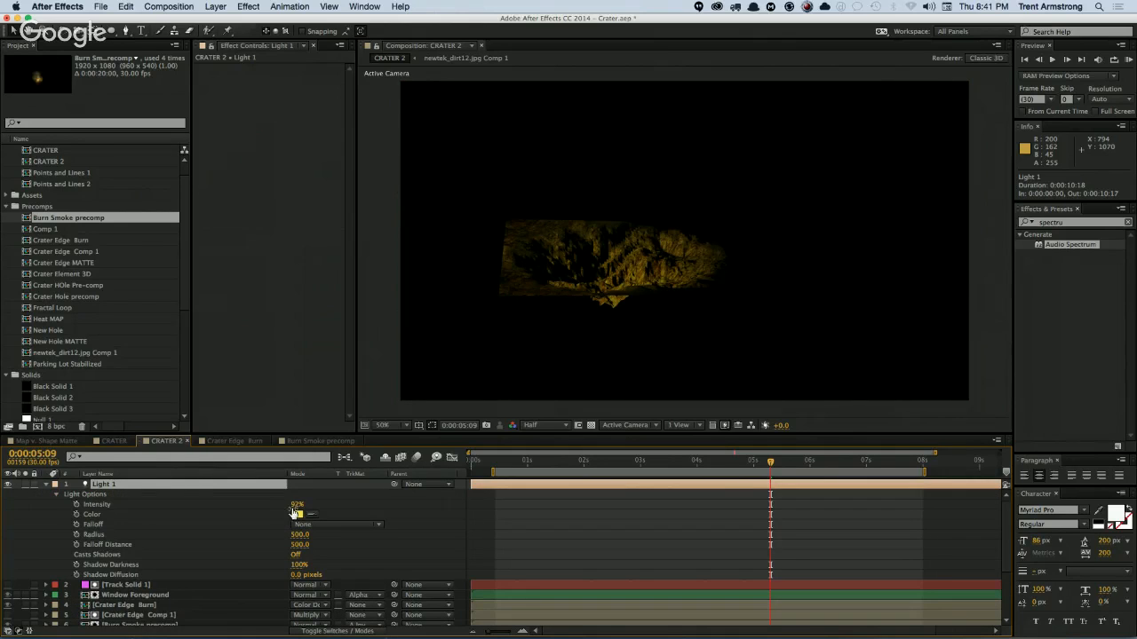
drag(299, 504, 512, 471)
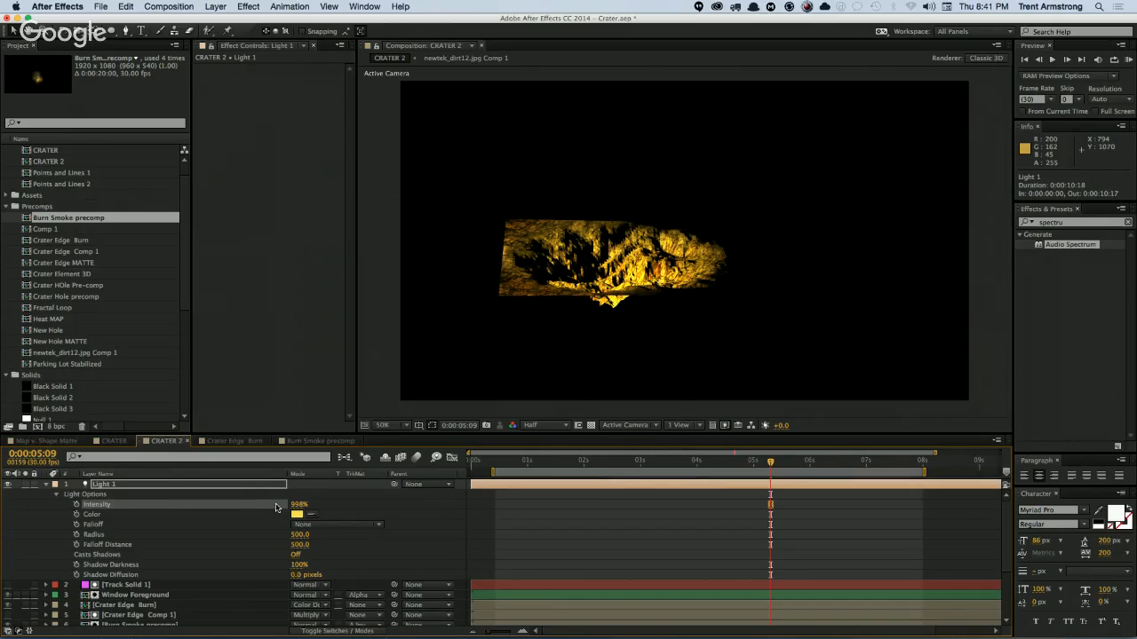
Step: Add the expression wiggle(2, 100) to Light 1's Intensity and preview the flicker
alt+click(76, 505)
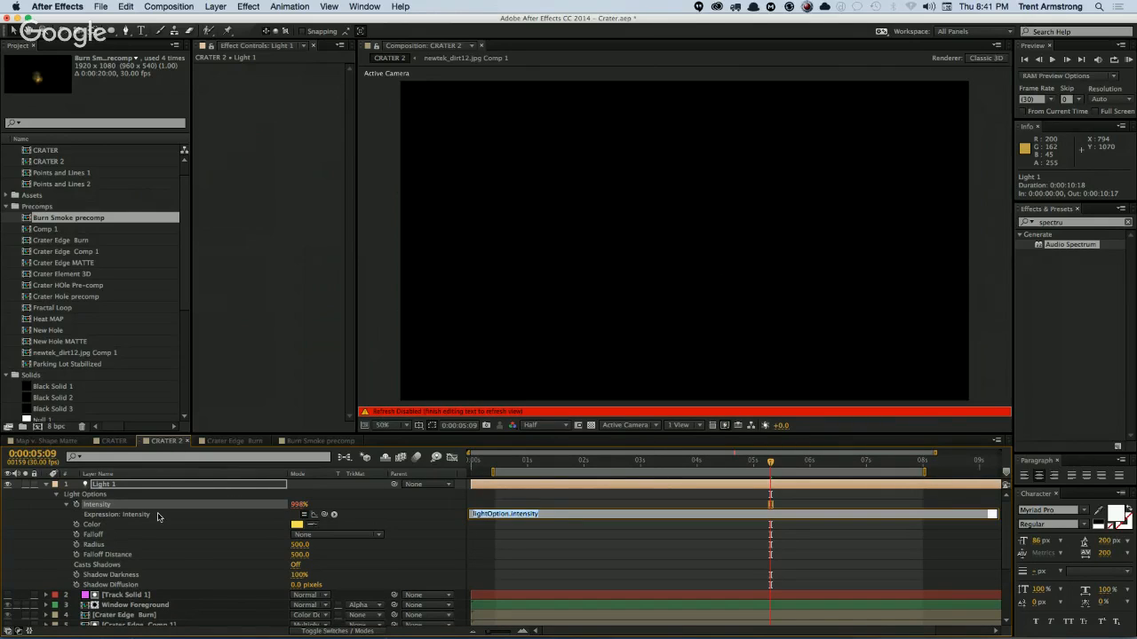
text(wiggle(2, 100)
text())
key(KP_Enter)
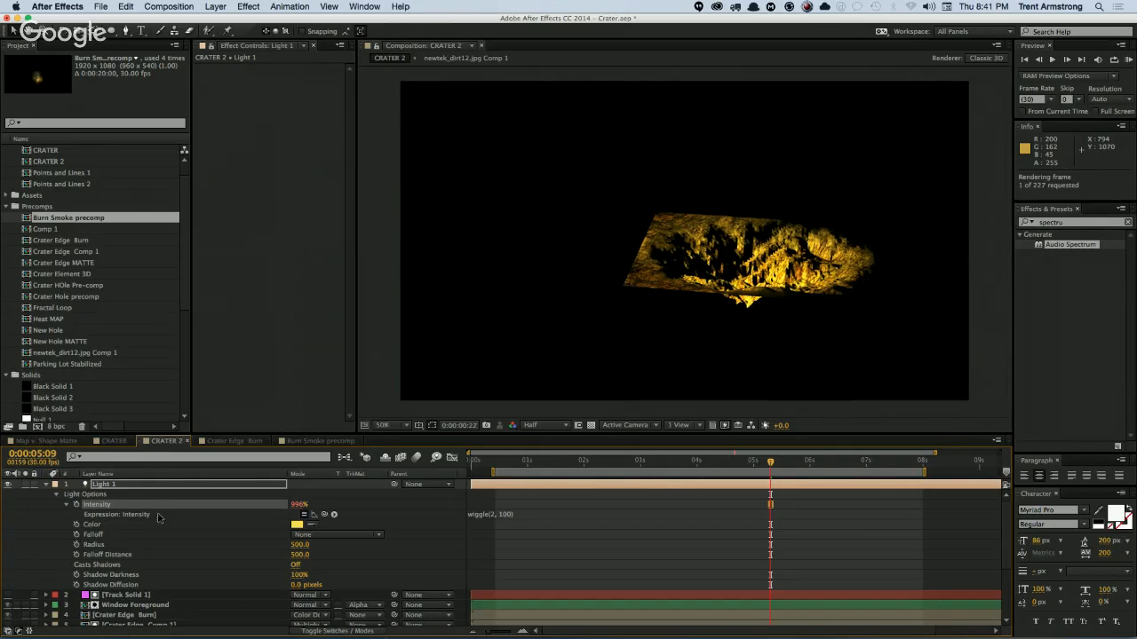
Step: From 0:00:00:23, set the wiggle amplitude in Light 1's Intensity expression to 500 and preview the flicker
click(512, 493)
click(509, 514)
double_click(510, 515)
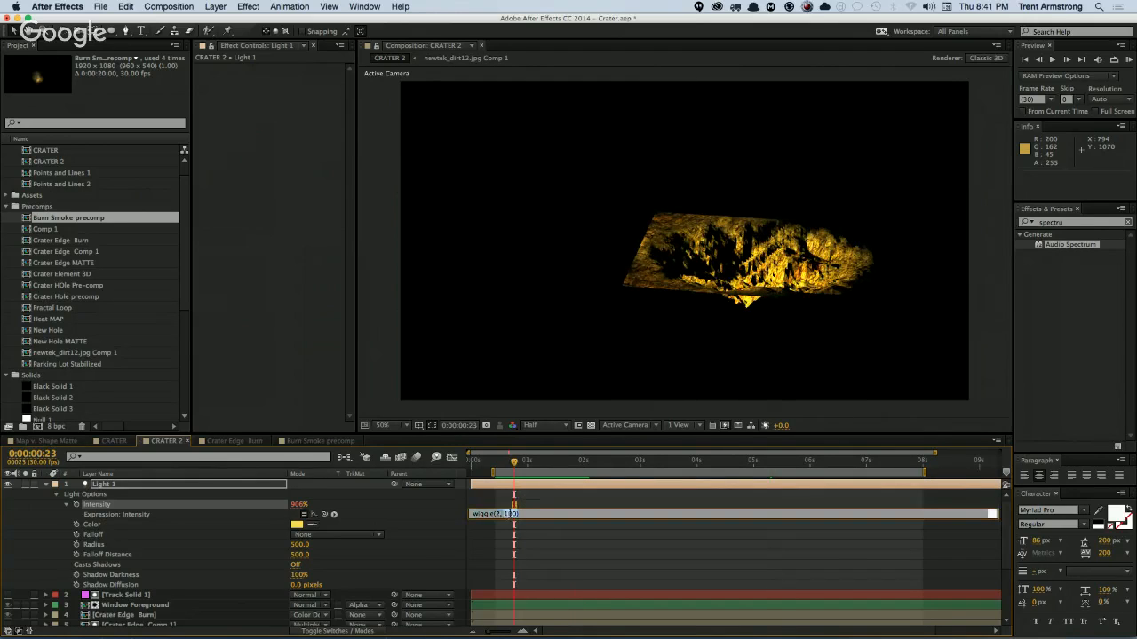
text(500)
click(519, 504)
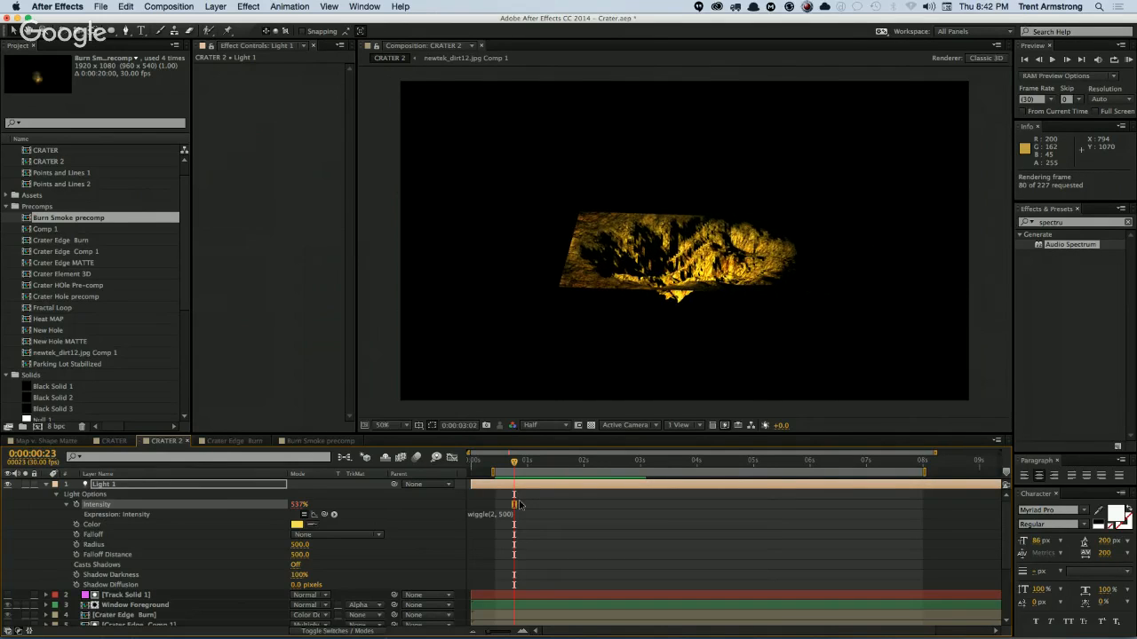
key(space)
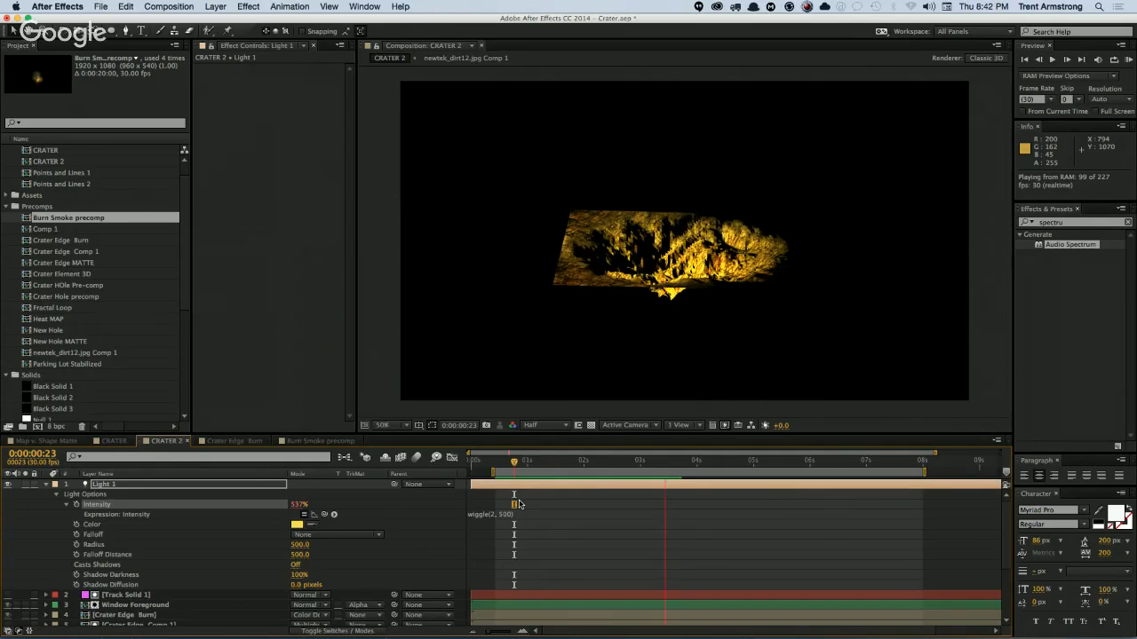
key(space)
Step: Change Light 1's Intensity expression to wiggle(5, 800), preview it, and reduce the amplitude to 600
click(497, 515)
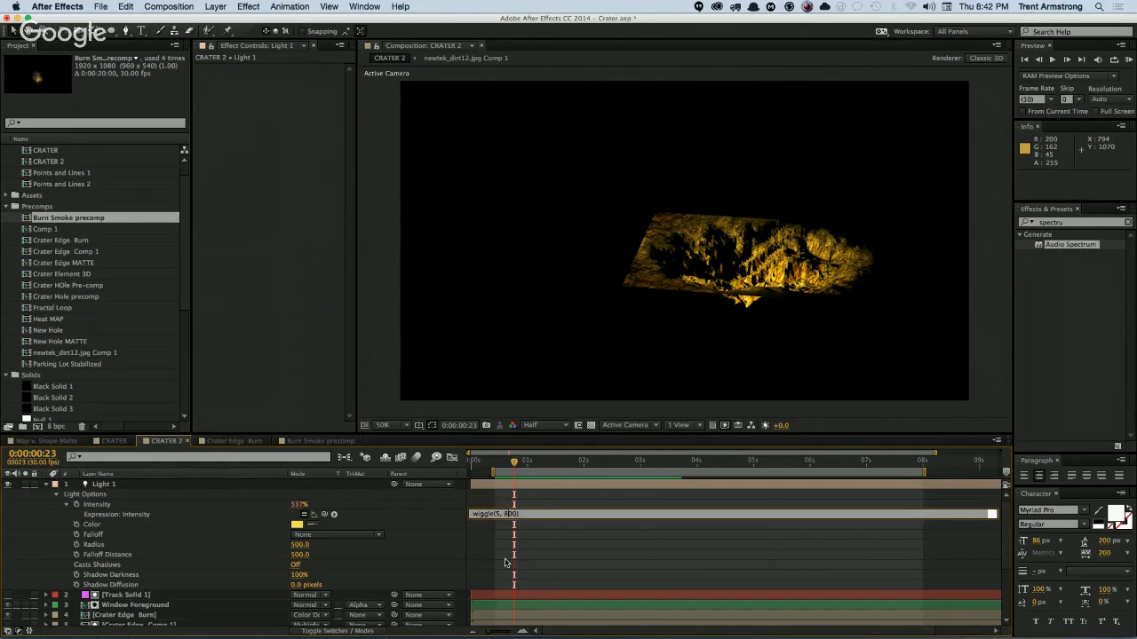
click(504, 562)
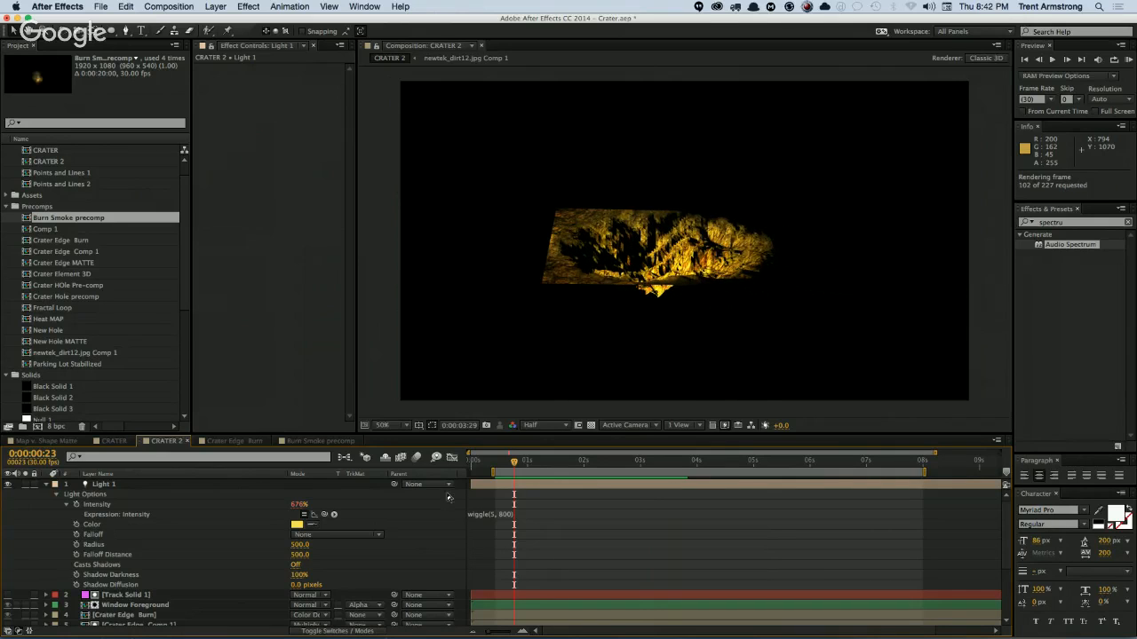
click(508, 517)
click(508, 517)
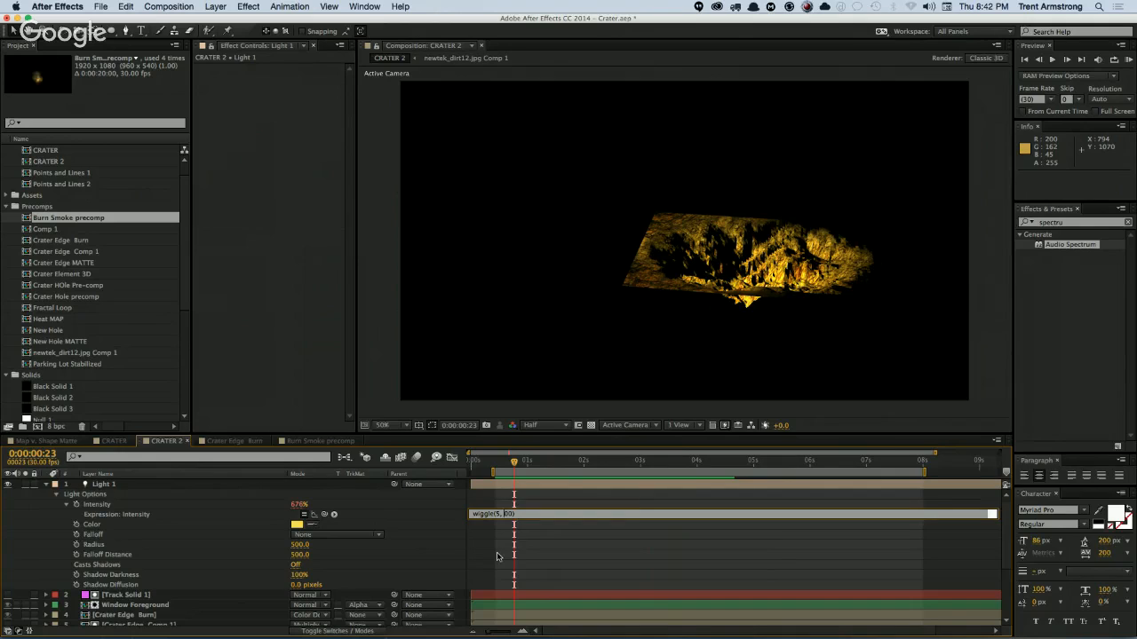
text(6)
click(498, 556)
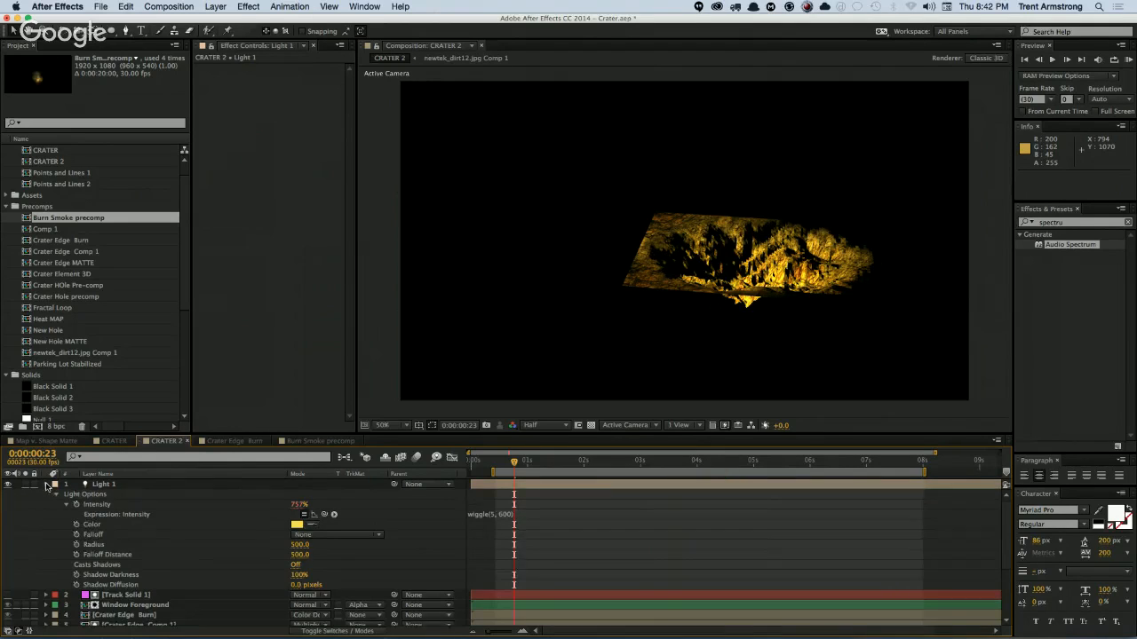
Step: Collapse Light 1's properties, move the light directly above the Hole layer, and save the project
click(47, 485)
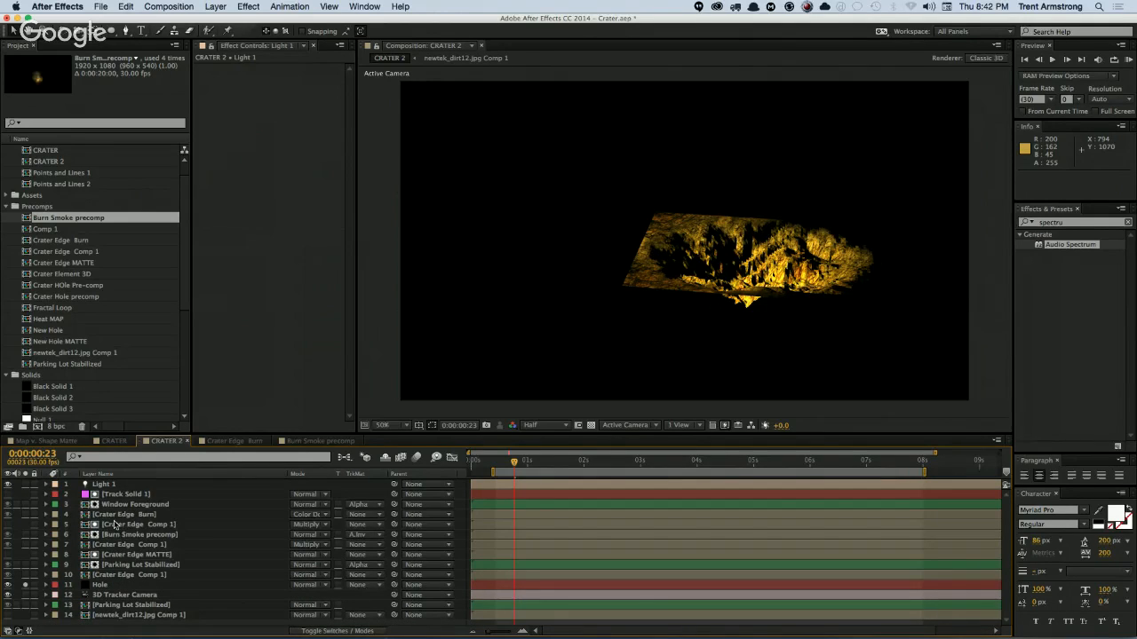
key(F4)
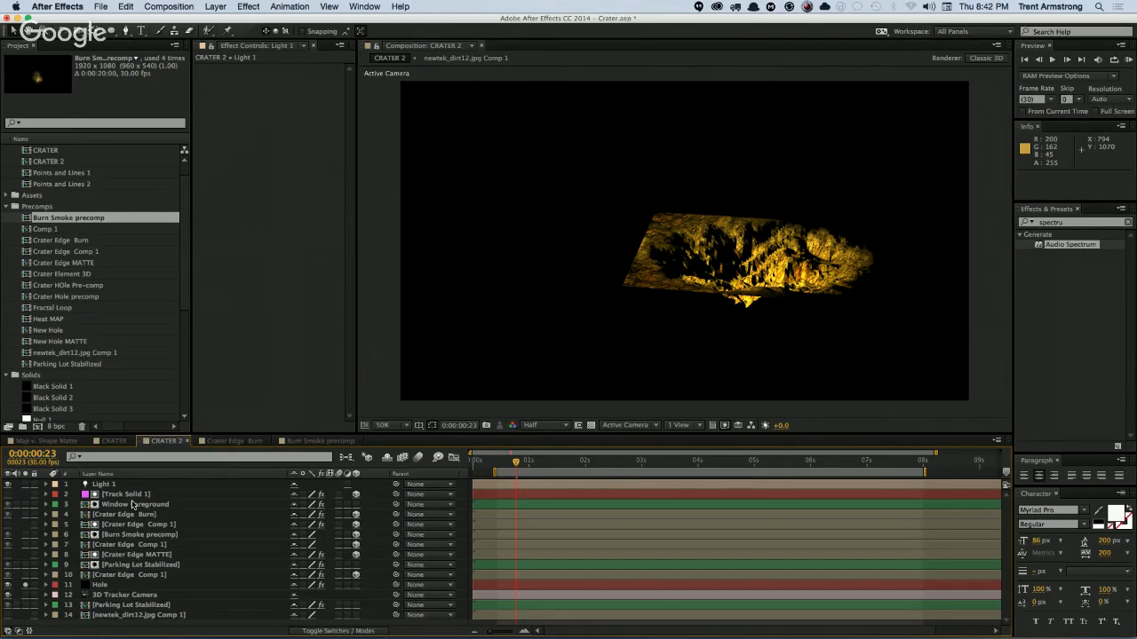
click(135, 494)
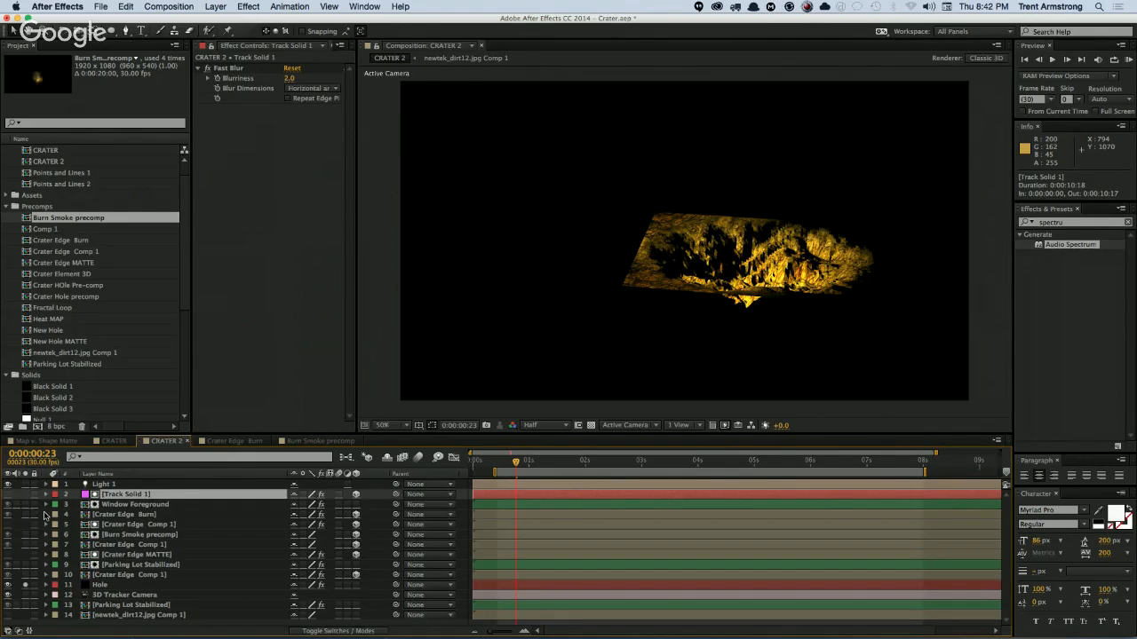
drag(103, 485, 100, 579)
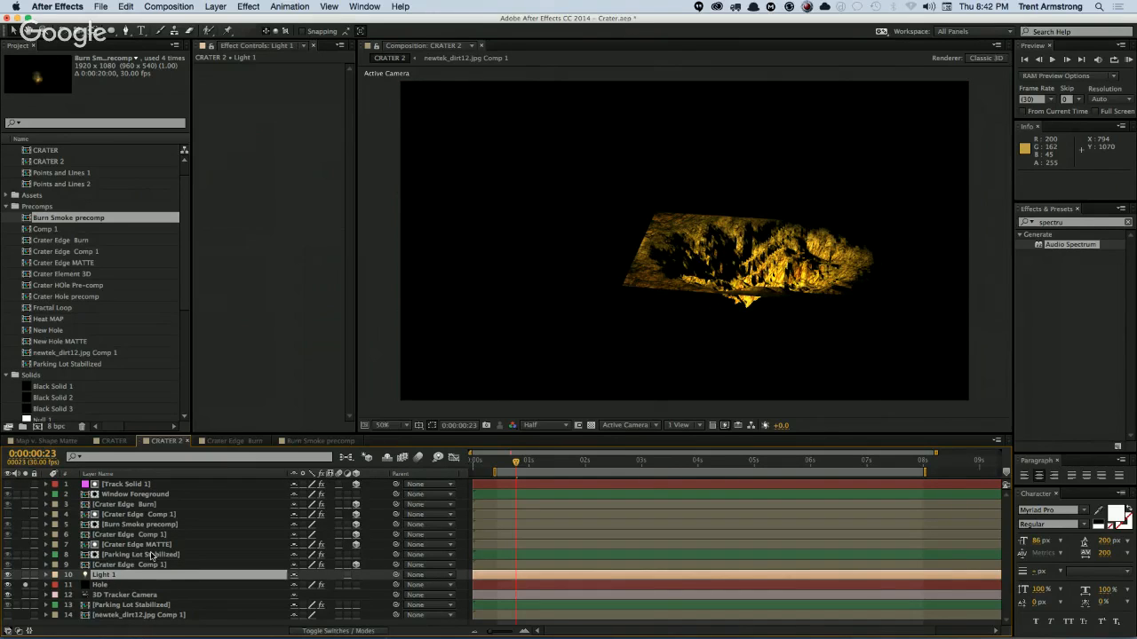
key(super+s)
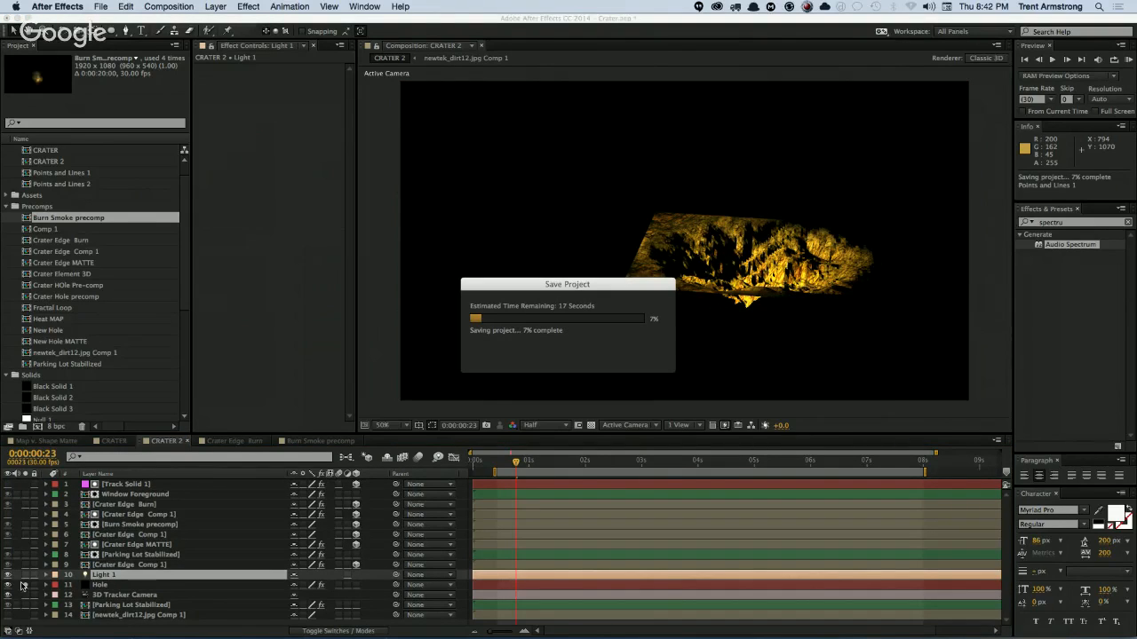
Step: Unsolo the Hole layer and switch off Casts Shadows and Accepts Lights in Track Solid 1's Material Options
click(27, 584)
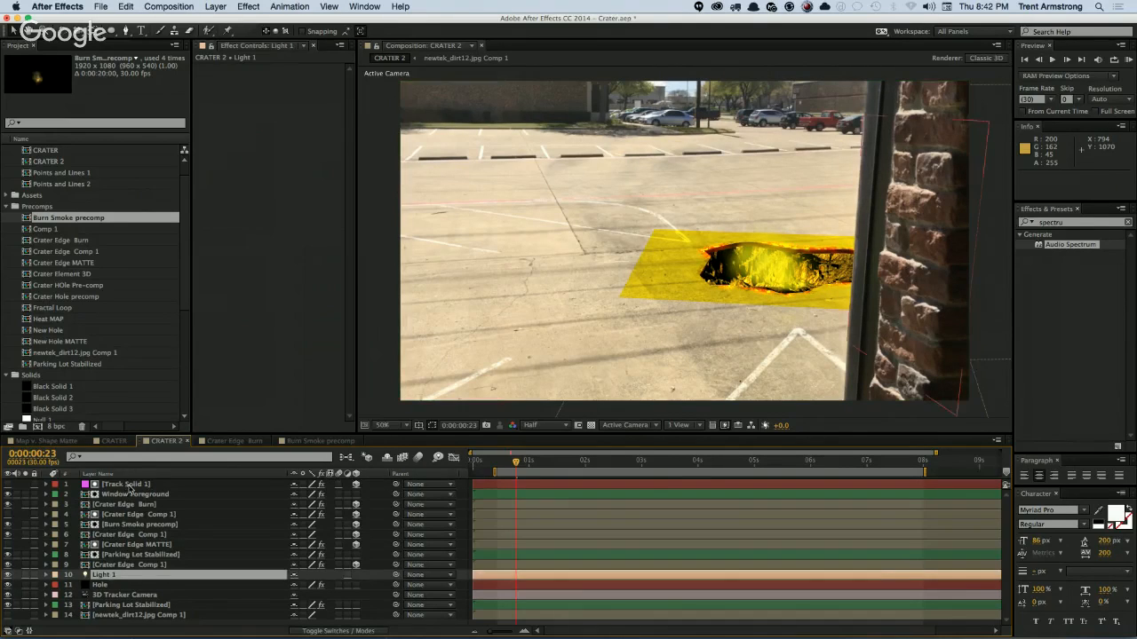
click(125, 486)
key(a)
key(a)
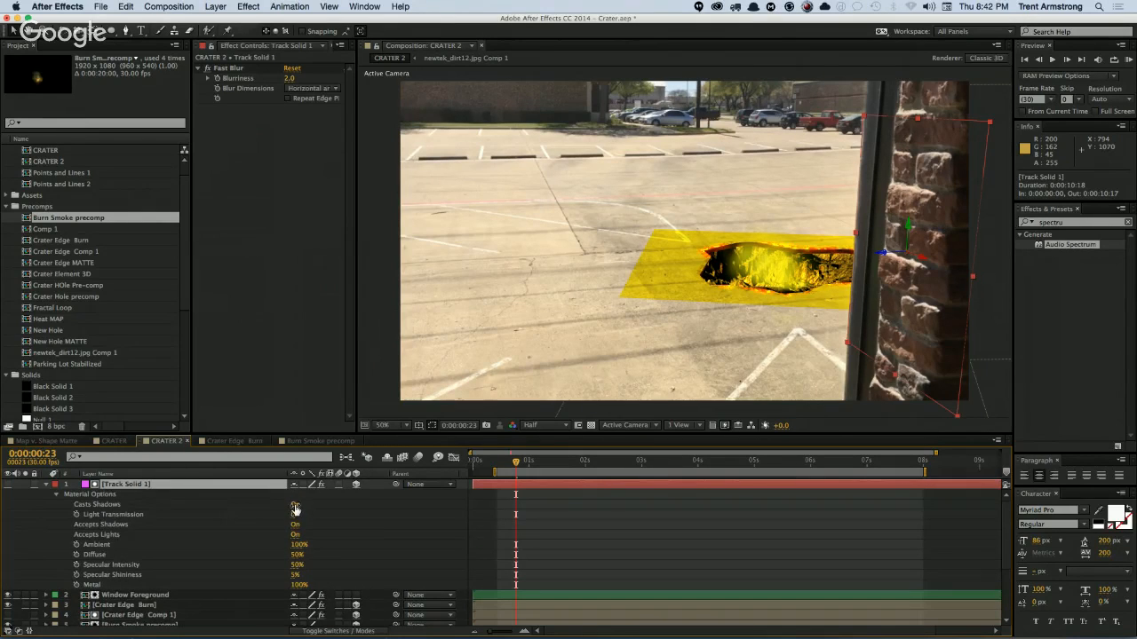
click(295, 505)
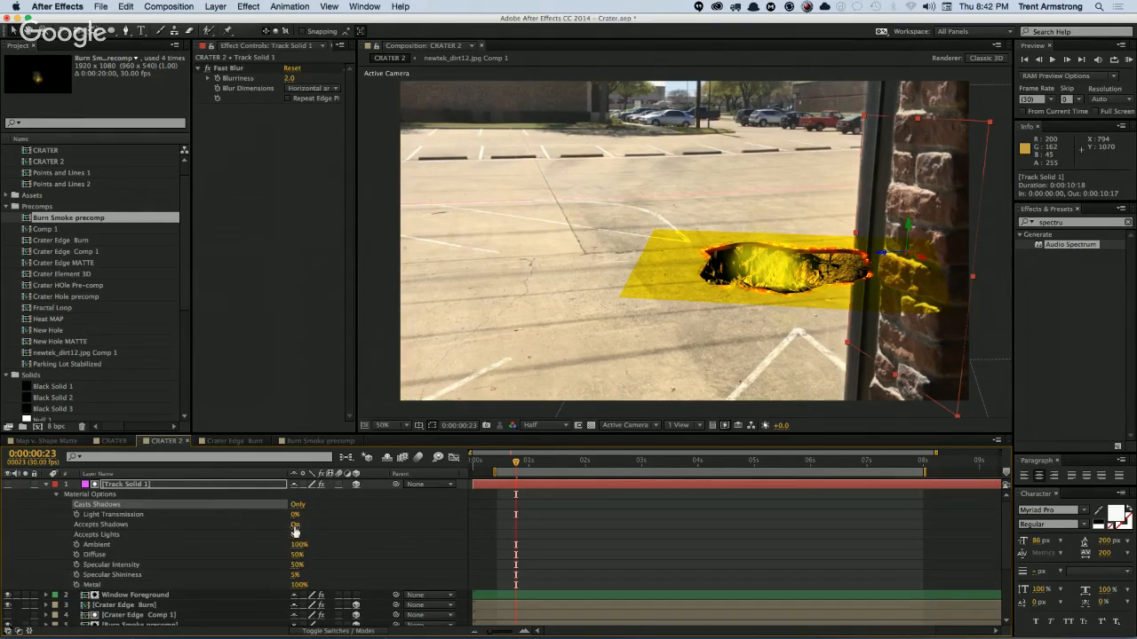
click(295, 536)
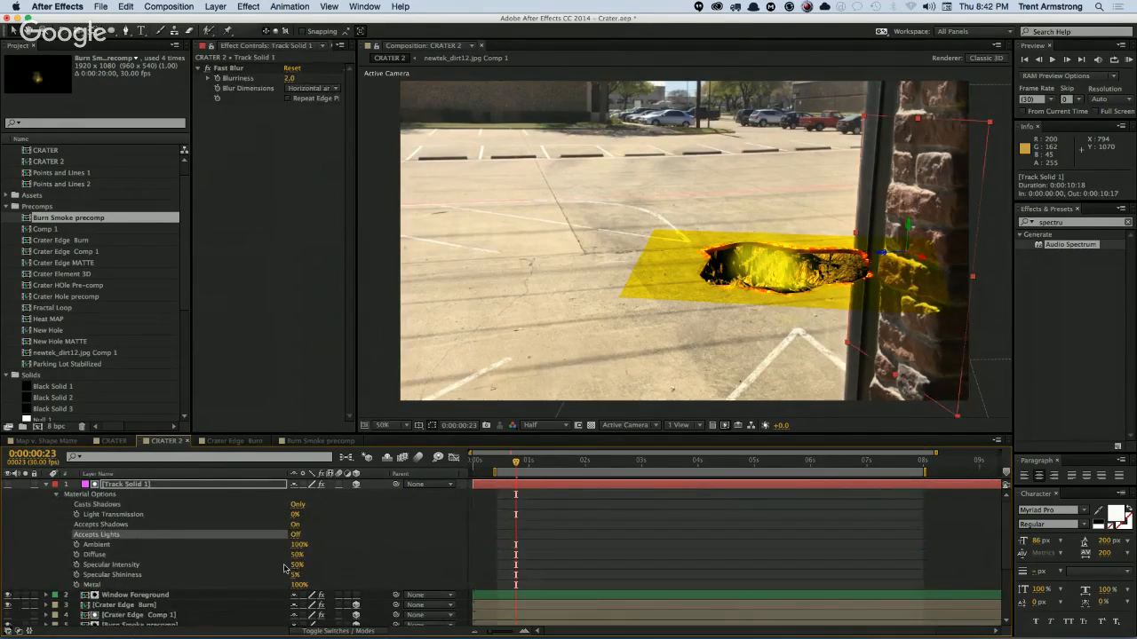
click(295, 505)
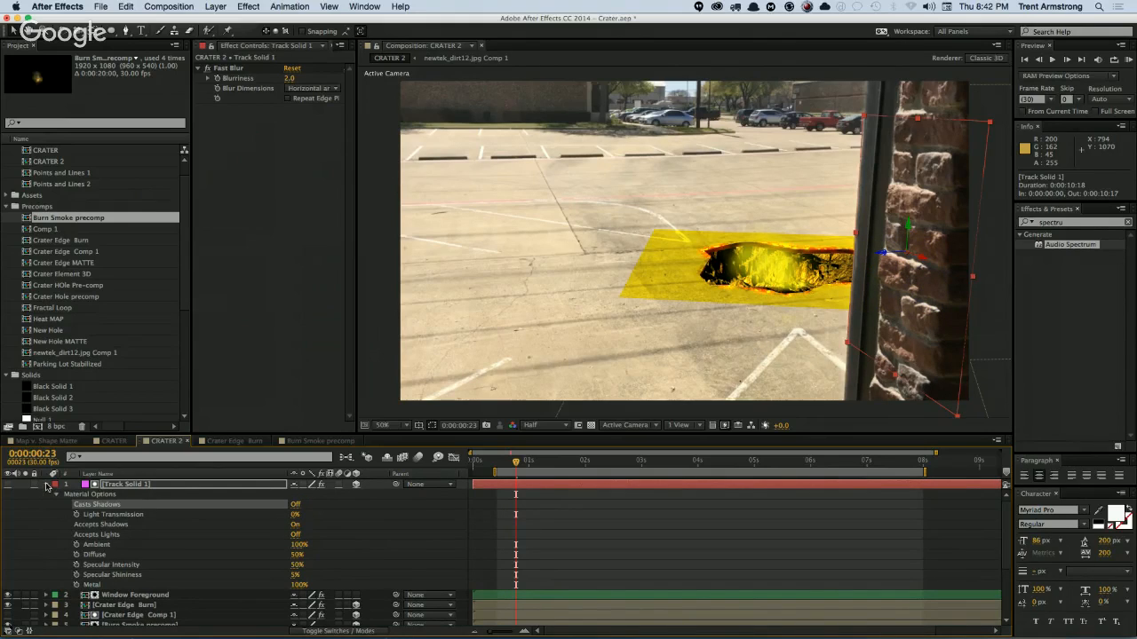
Step: Collapse Track Solid 1 and turn off Accepts Lights for all the Crater Edge layers and the Burn Smoke precomp
click(114, 535)
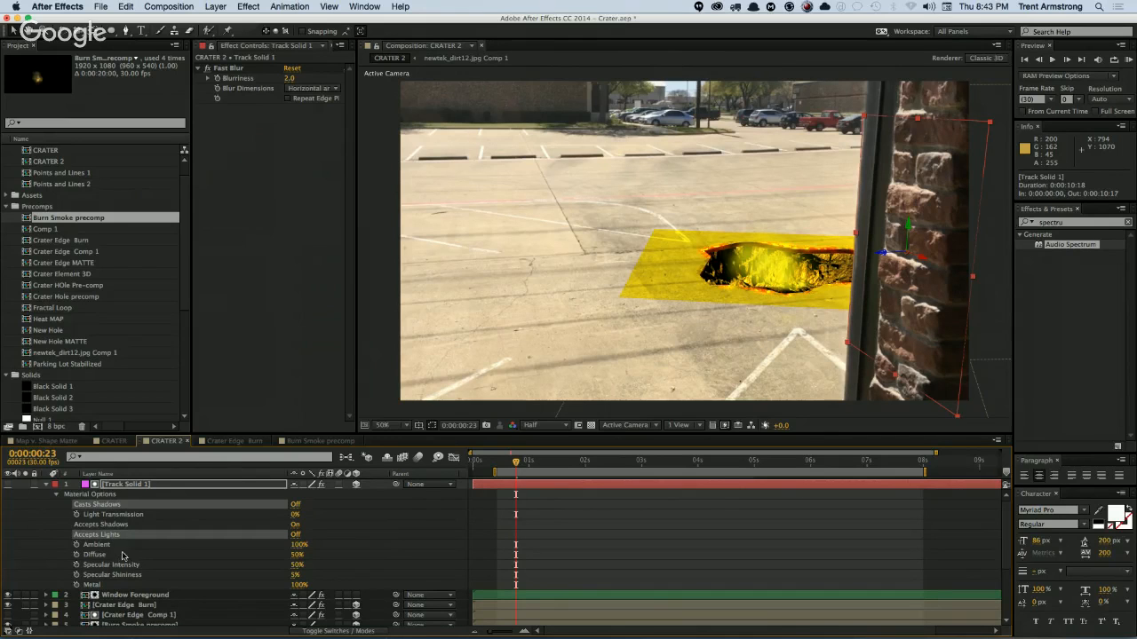
key(u)
click(139, 497)
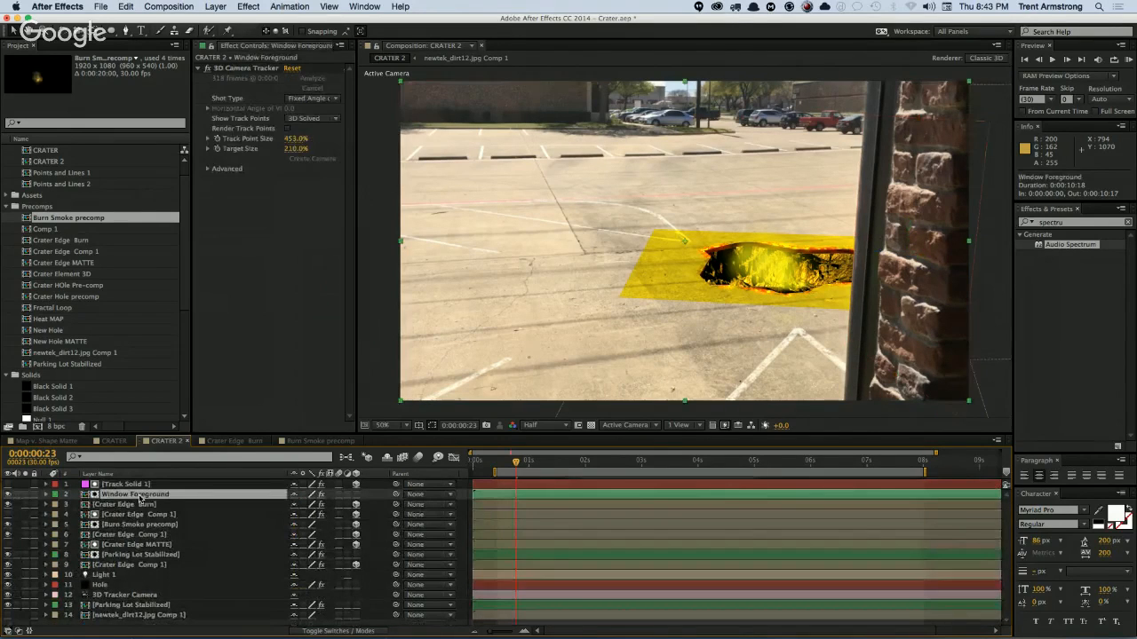
click(142, 504)
shift+click(144, 515)
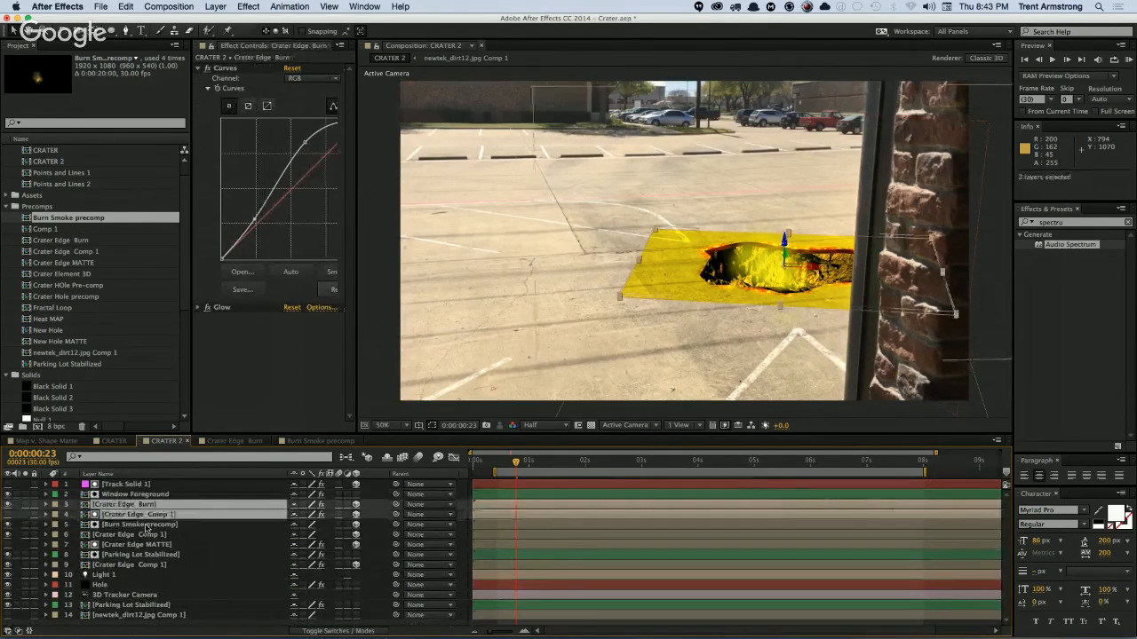
shift+click(147, 525)
shift+click(149, 535)
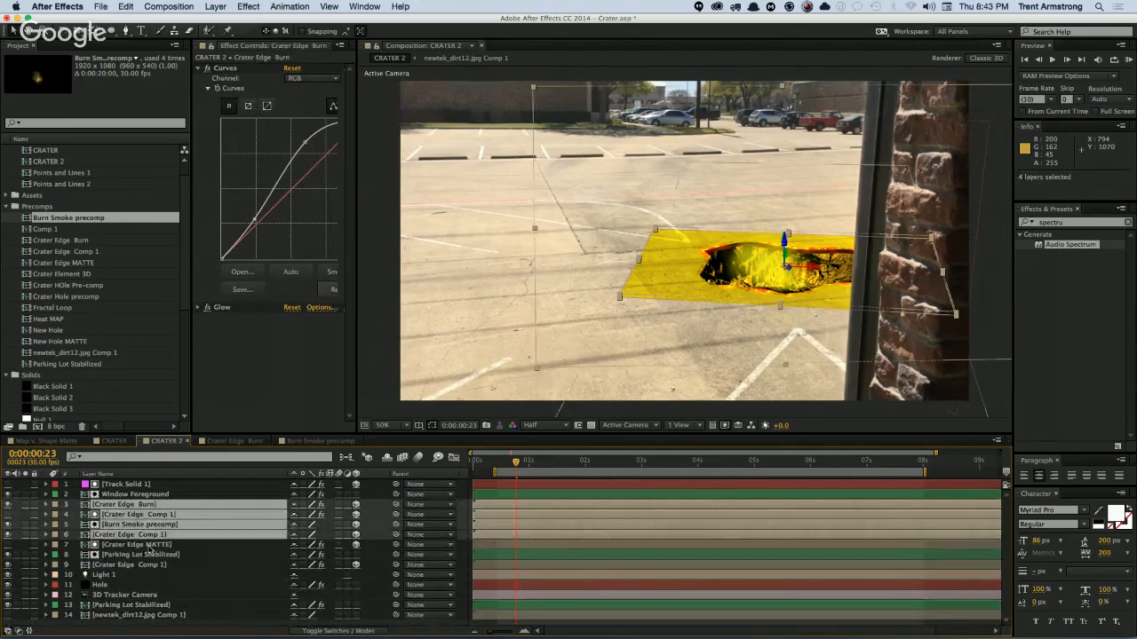
shift+click(149, 544)
shift+click(150, 566)
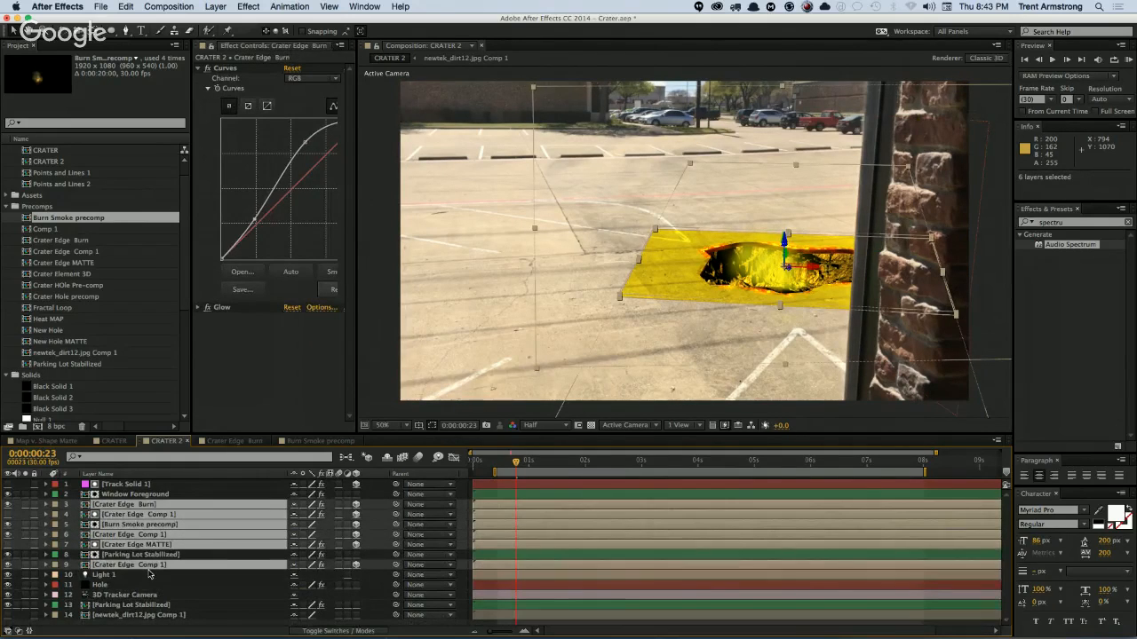
key(super+shift+a)
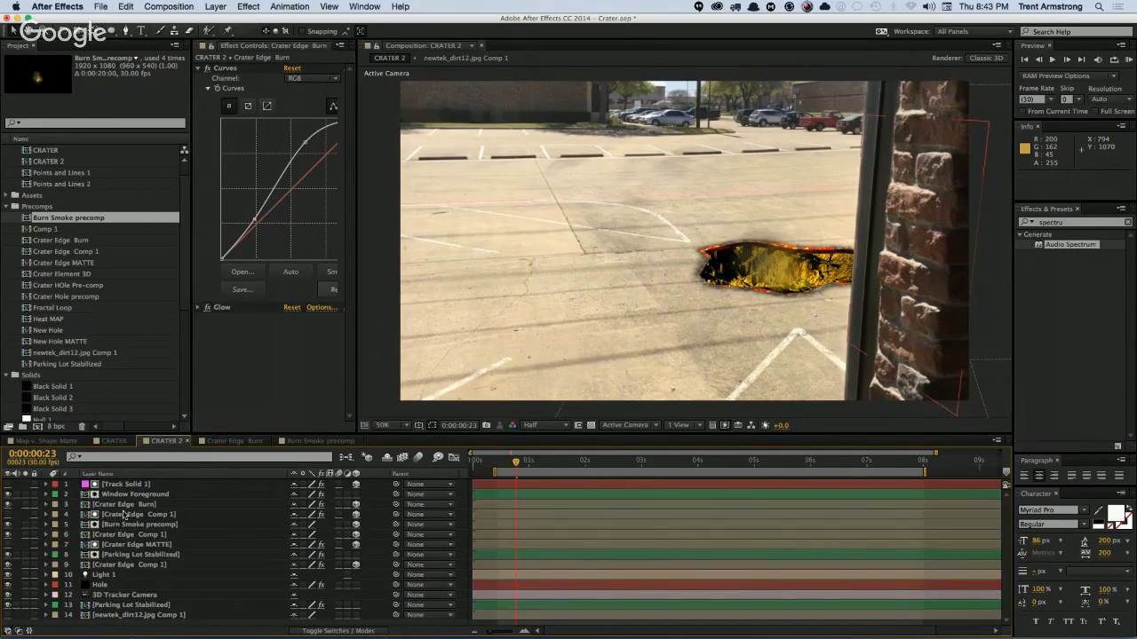
Step: At 0:00:02:17 in CRATER 2, duplicate the Burn Smoke precomp layer together with the Crater Edge Comp 1 matte above it
double_click(140, 525)
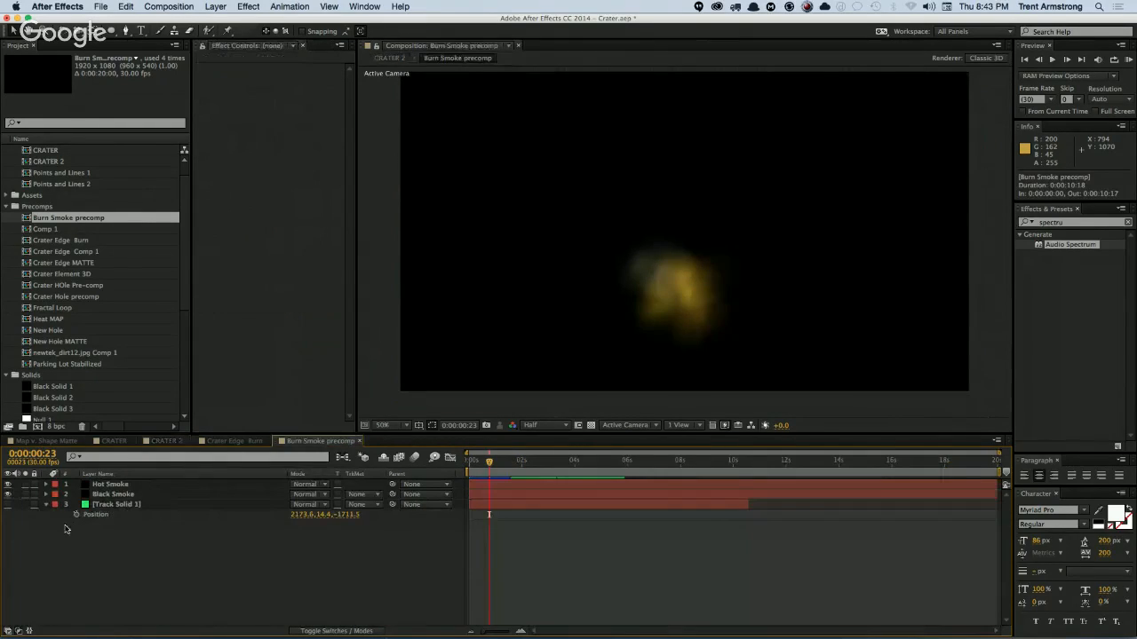
key(super+w)
key(super+w)
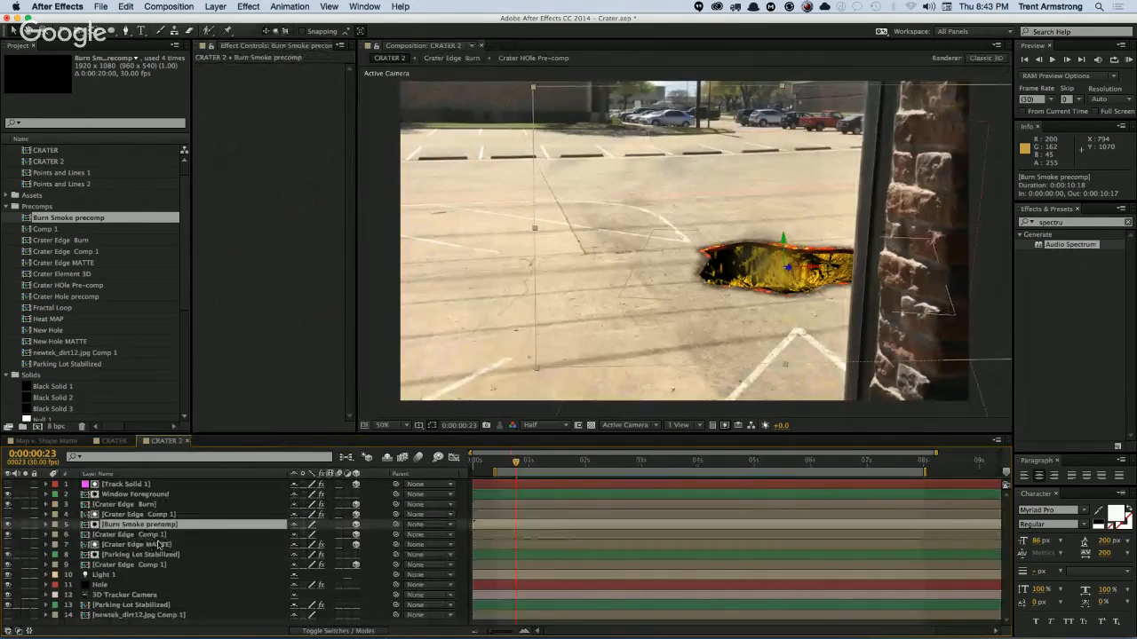
drag(516, 460, 619, 458)
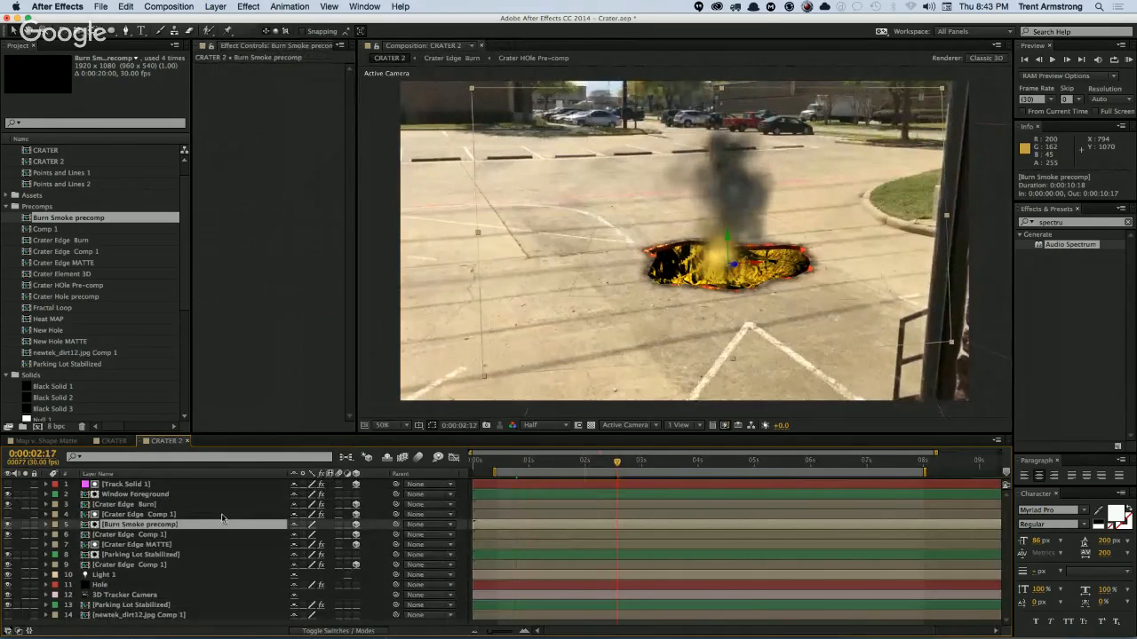
shift+click(149, 515)
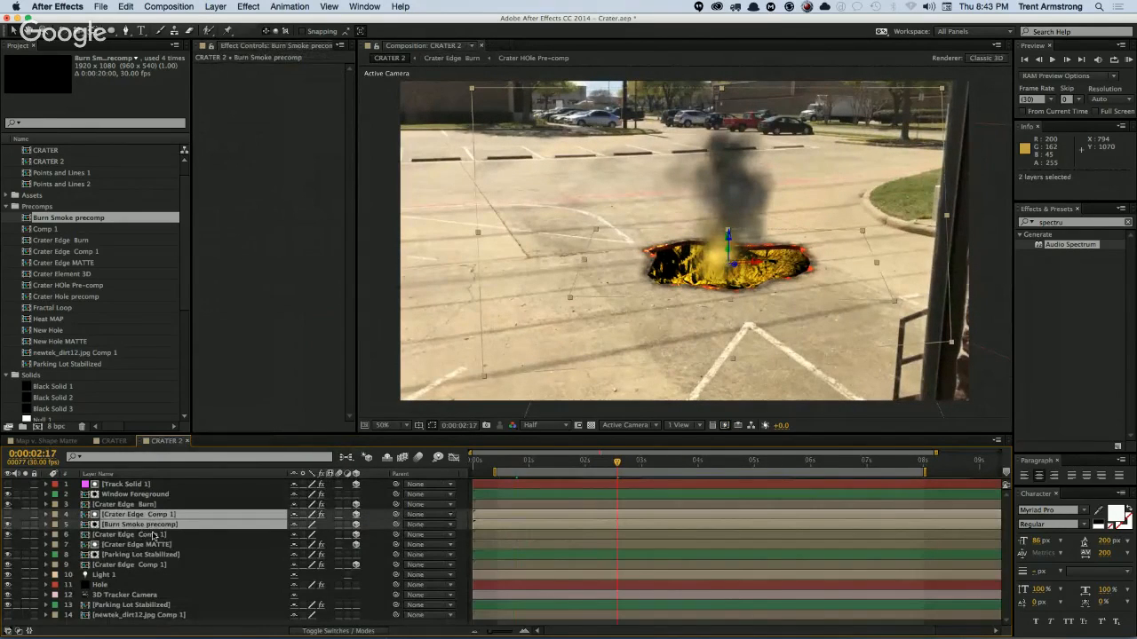
key(super+d)
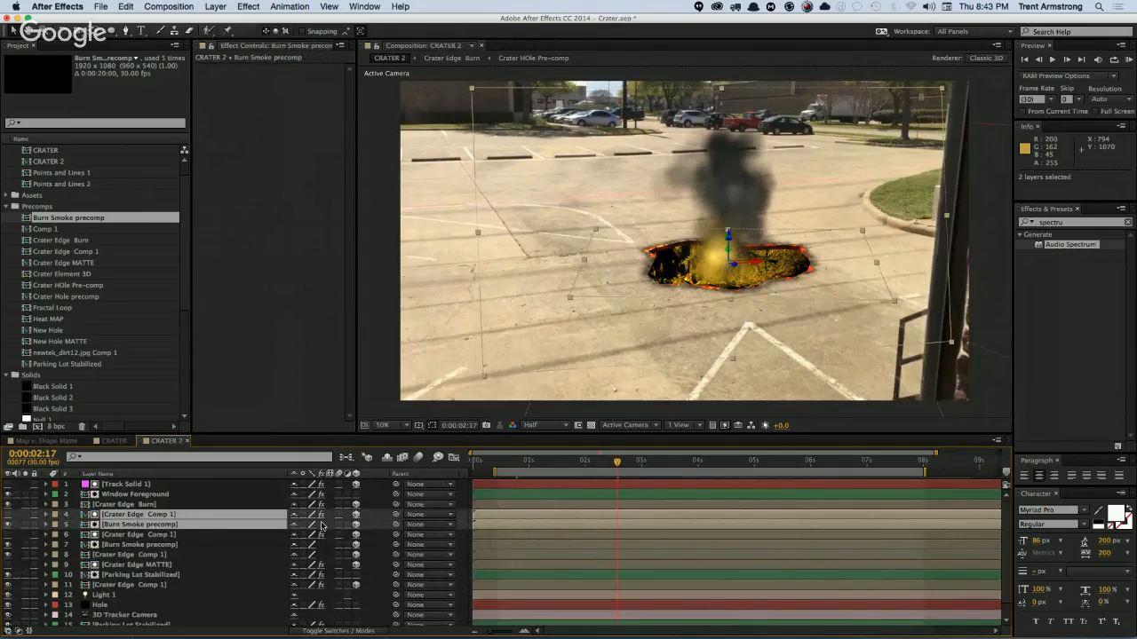
key(F4)
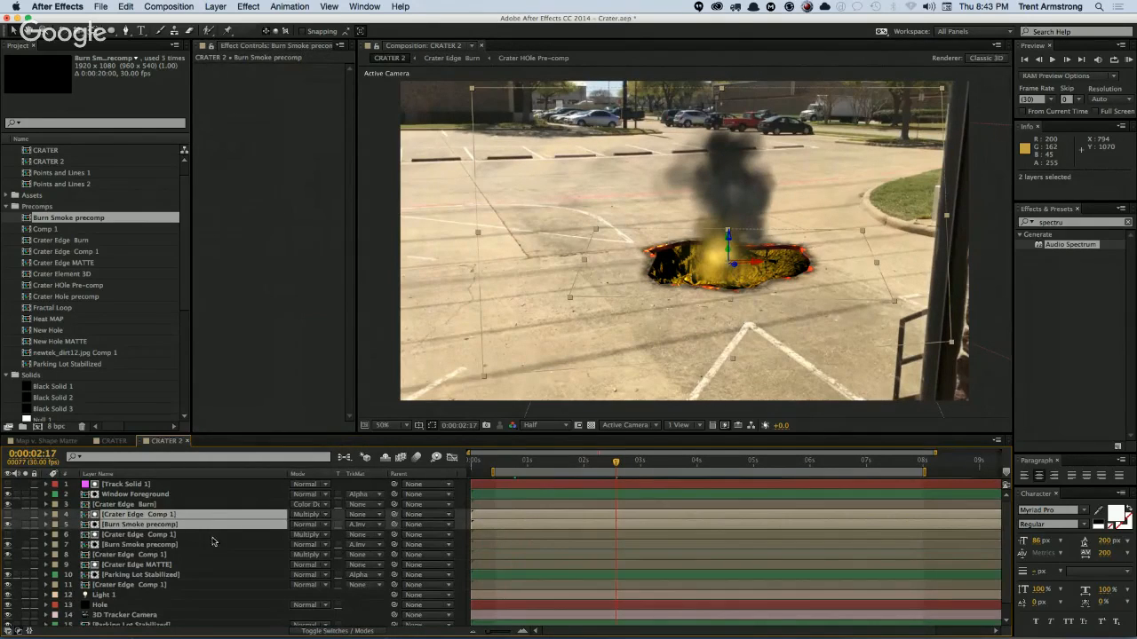
key(F2)
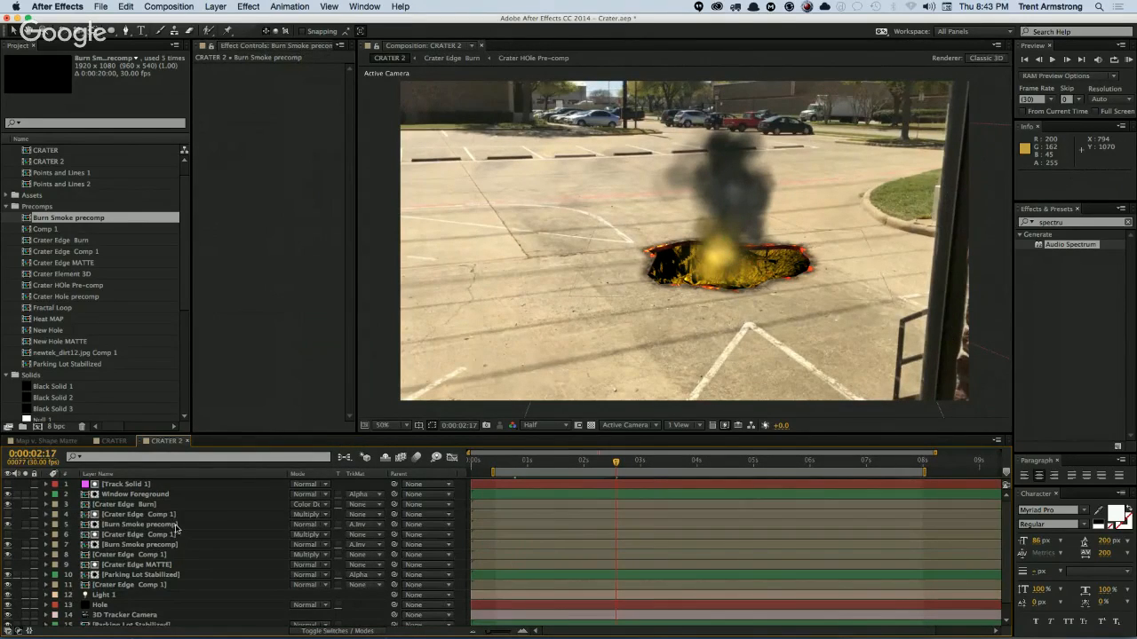
Step: Set the blending mode of both Crater Edge Comp 1 mattes above the Burn Smoke precomps to Normal
double_click(189, 534)
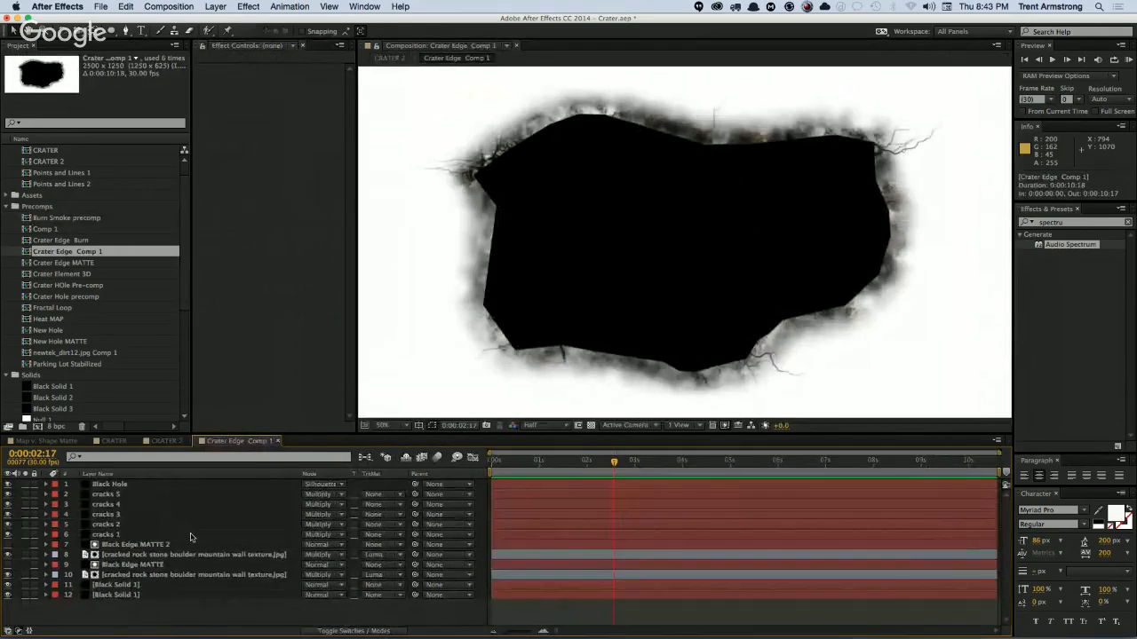
key(super+w)
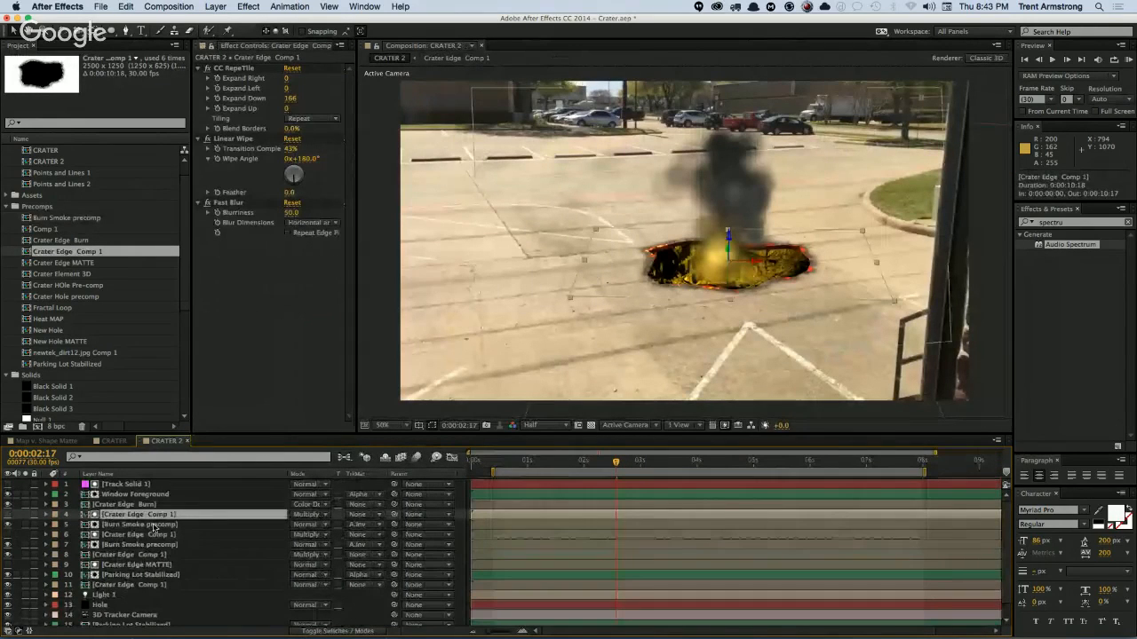
click(158, 525)
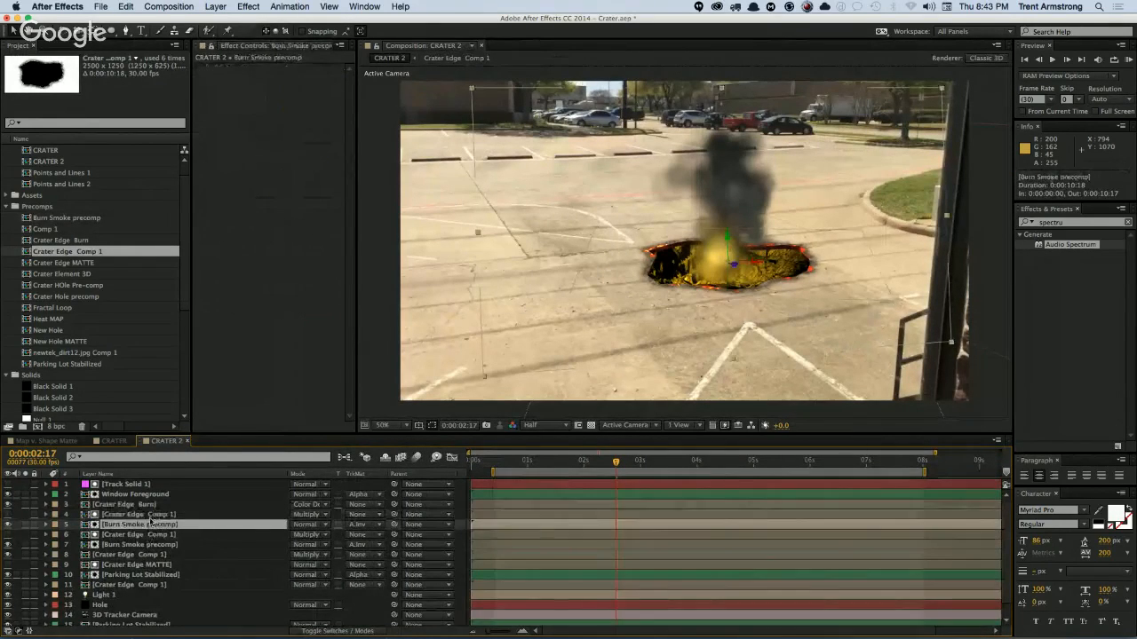
click(151, 515)
super+click(216, 537)
click(307, 535)
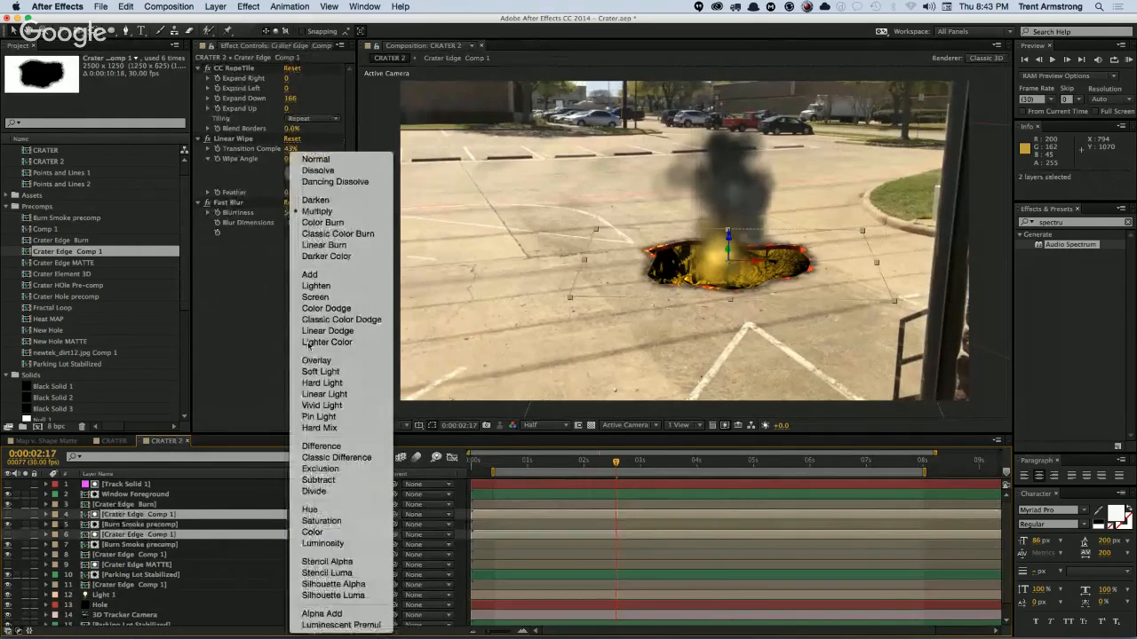
click(275, 207)
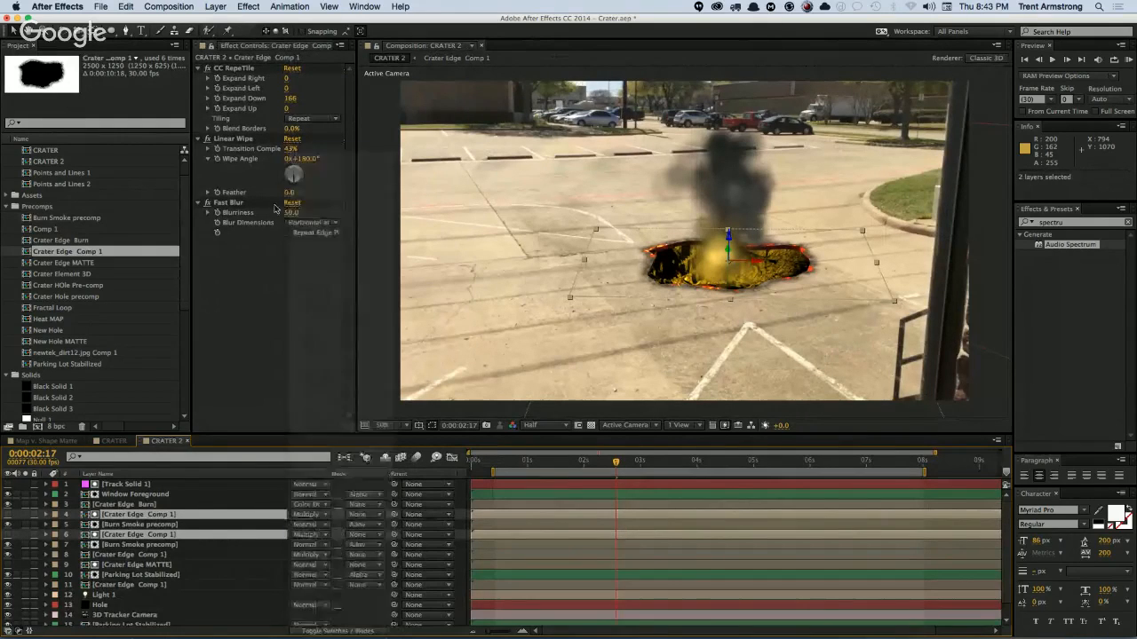
Step: Try Overlay on the upper Burn Smoke precomp, and set its blending mode to Color Dodge
click(152, 525)
click(309, 525)
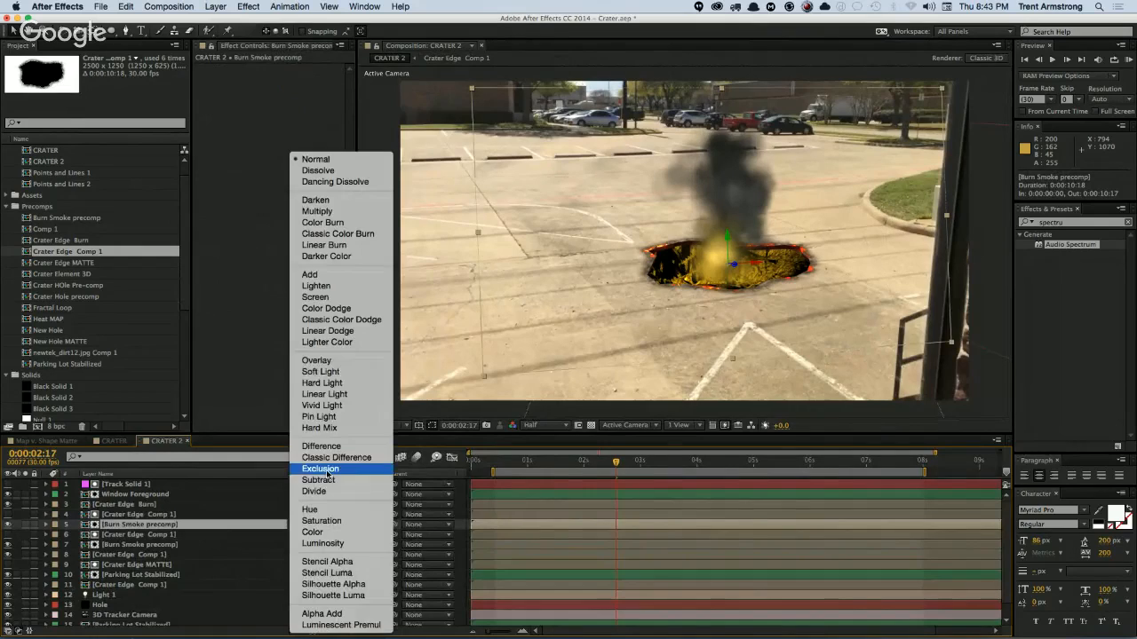
click(323, 360)
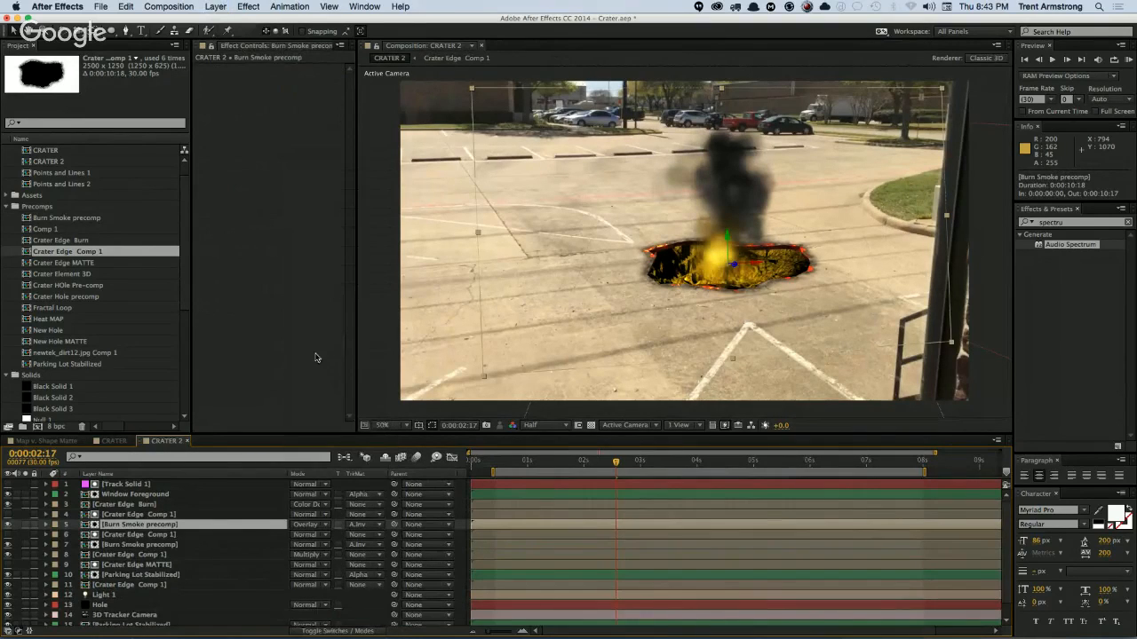
click(309, 525)
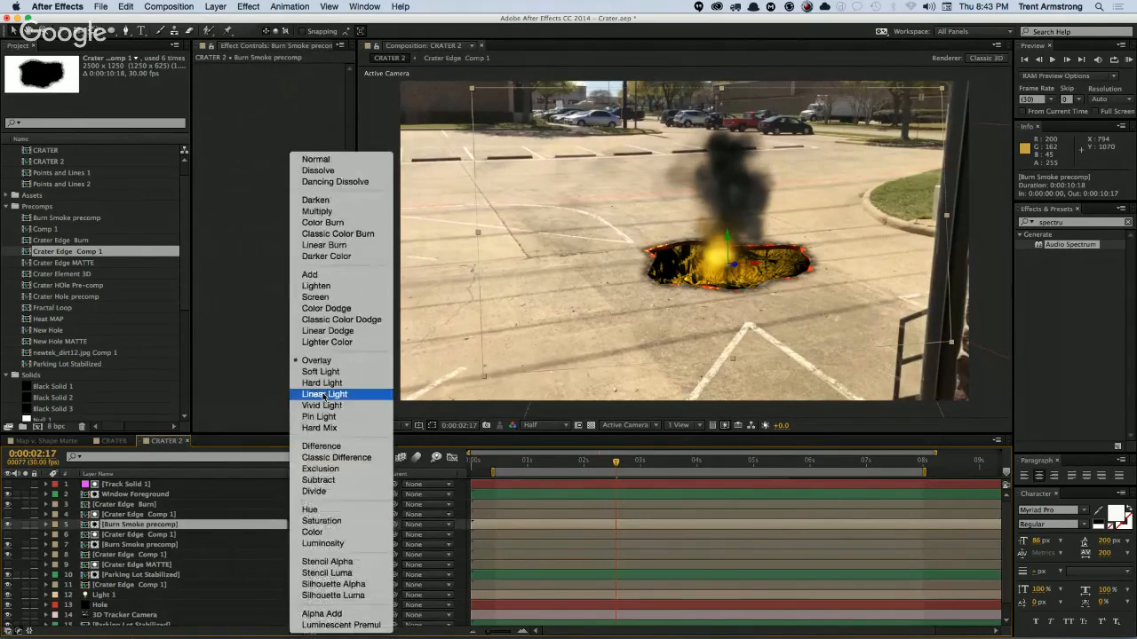
click(331, 305)
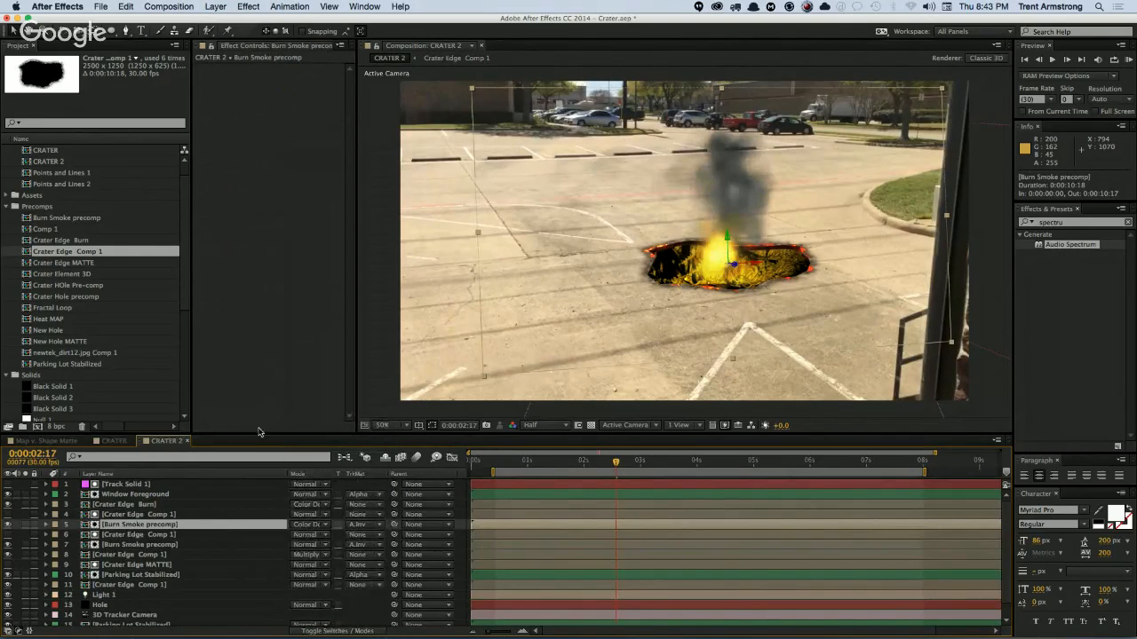
Step: Scale both Burn Smoke precomp layers up uniformly to 2771.1%
super+click(162, 544)
key(s)
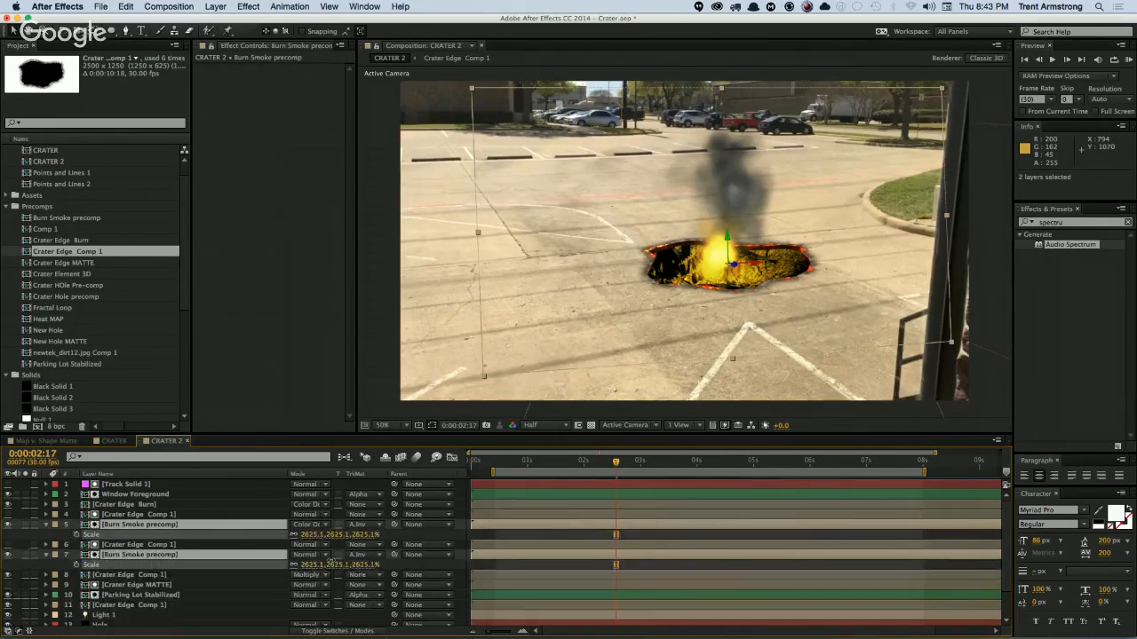
drag(325, 565, 336, 562)
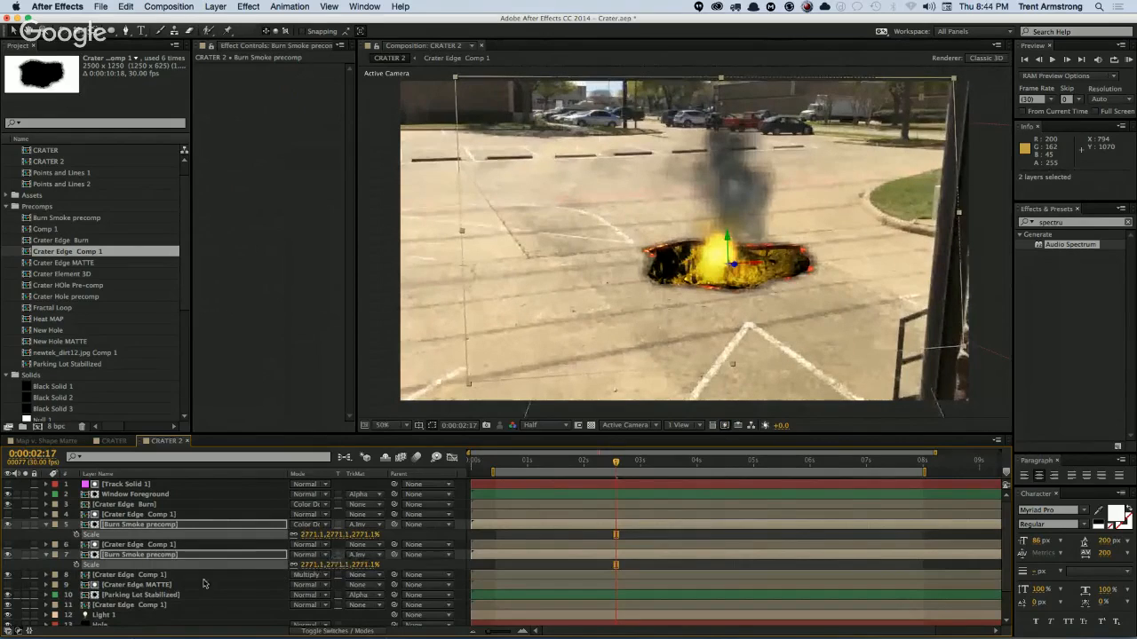
Step: Compare blending modes such as Lighten and Add on the upper Burn Smoke precomp, and return it to Color Dodge
click(173, 569)
click(163, 527)
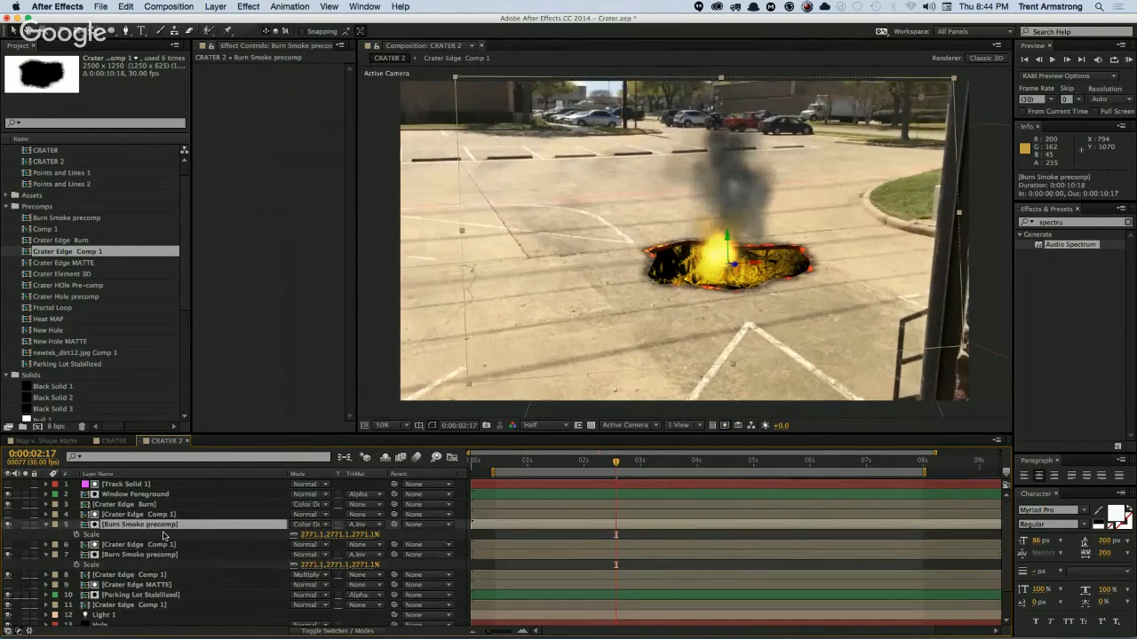
key(shift+equal)
key(shift+minus)
key(shift+minus)
key(shift+minus)
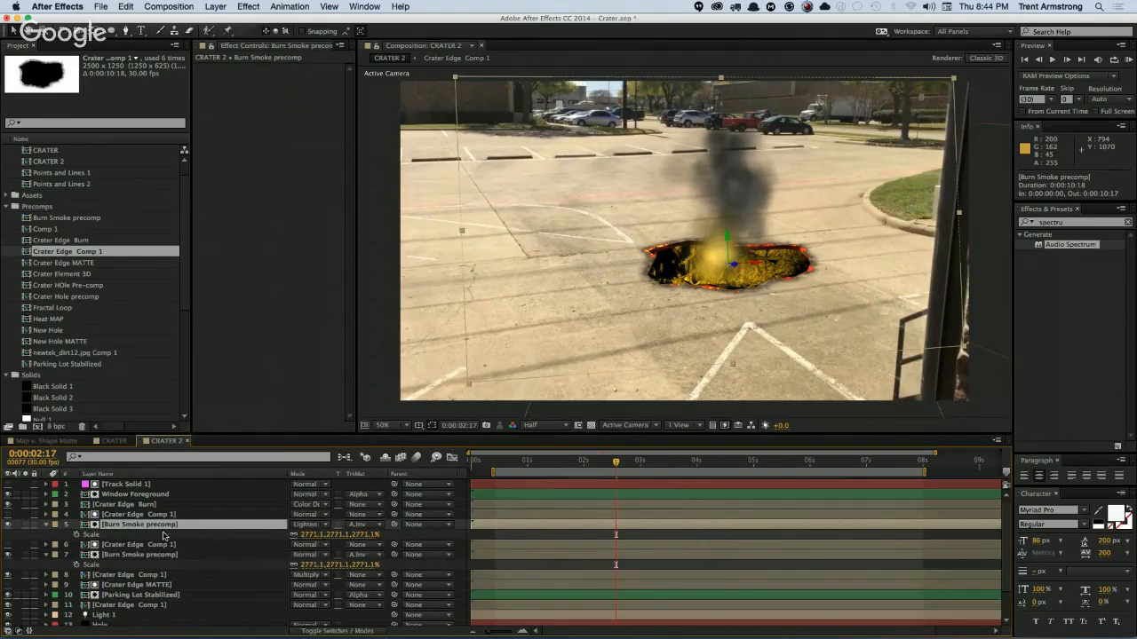
key(shift+minus)
key(shift+equal)
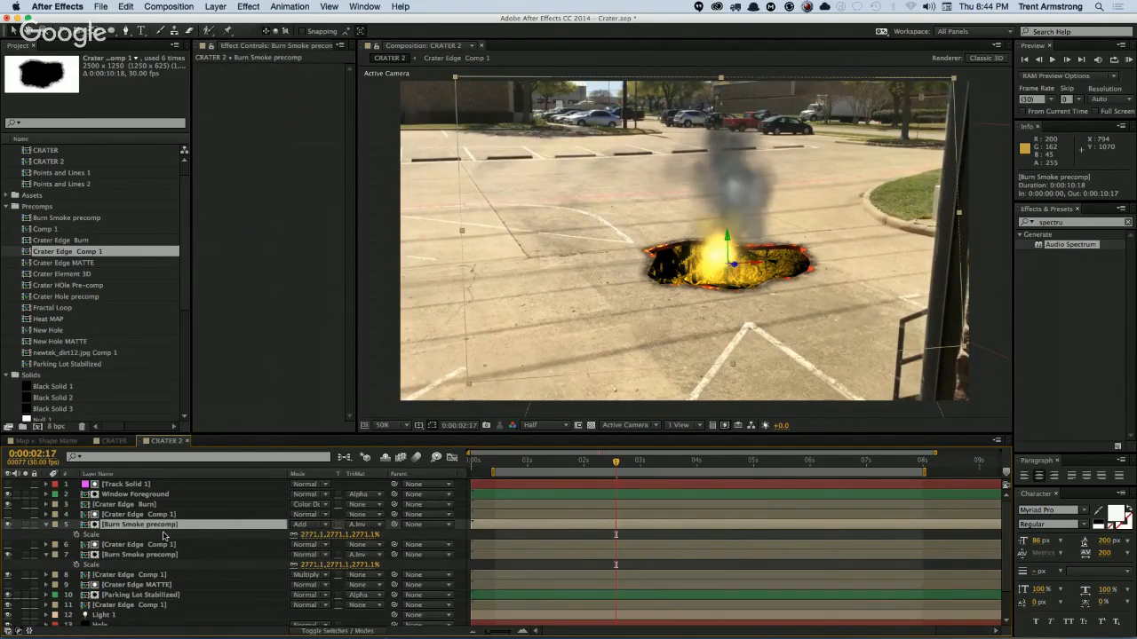
key(shift+equal)
key(shift+equal)
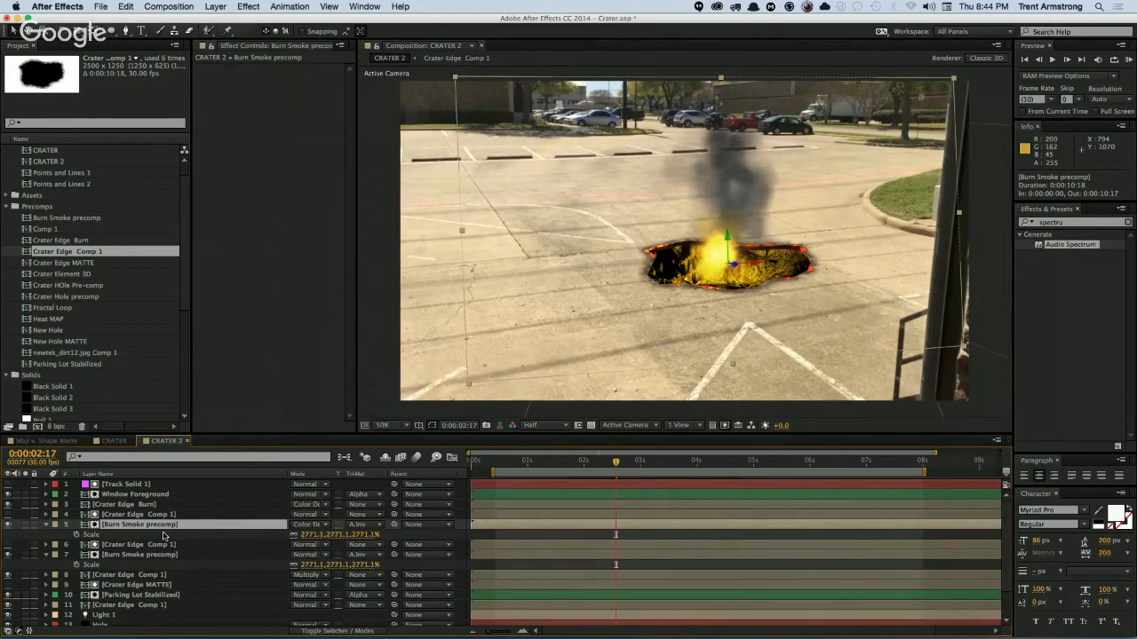
key(shift+minus)
key(shift+minus)
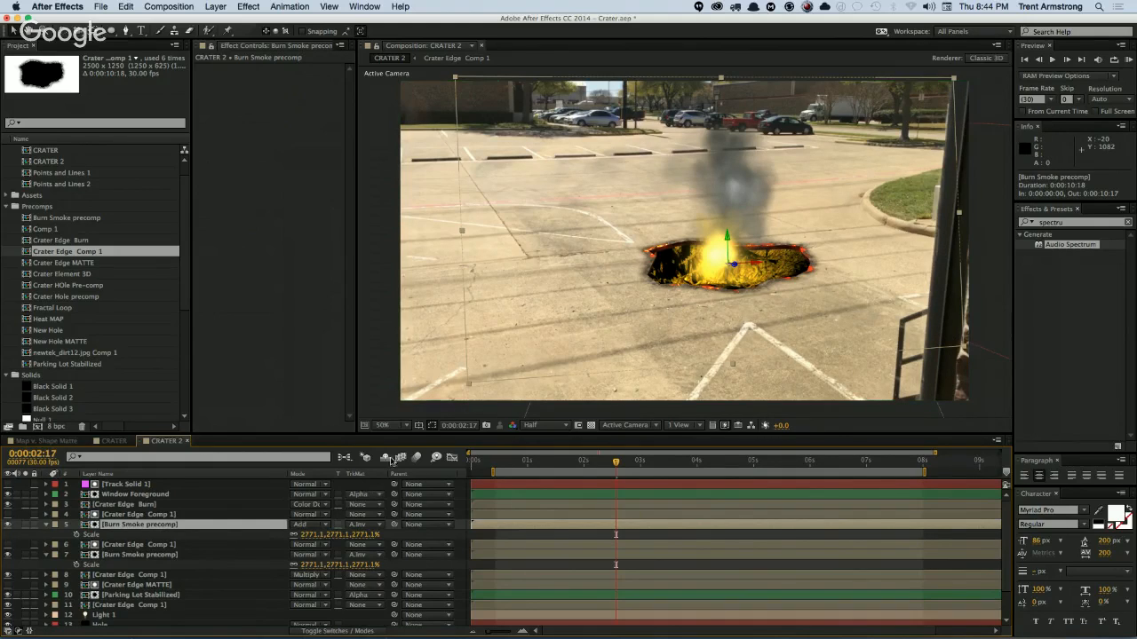
click(311, 525)
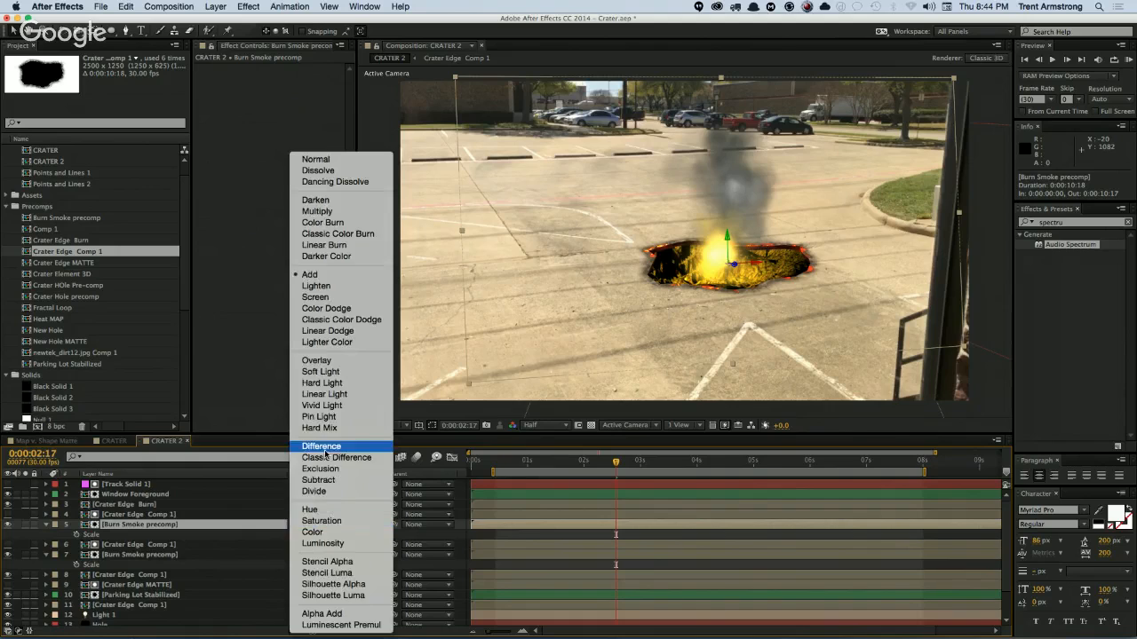
click(338, 309)
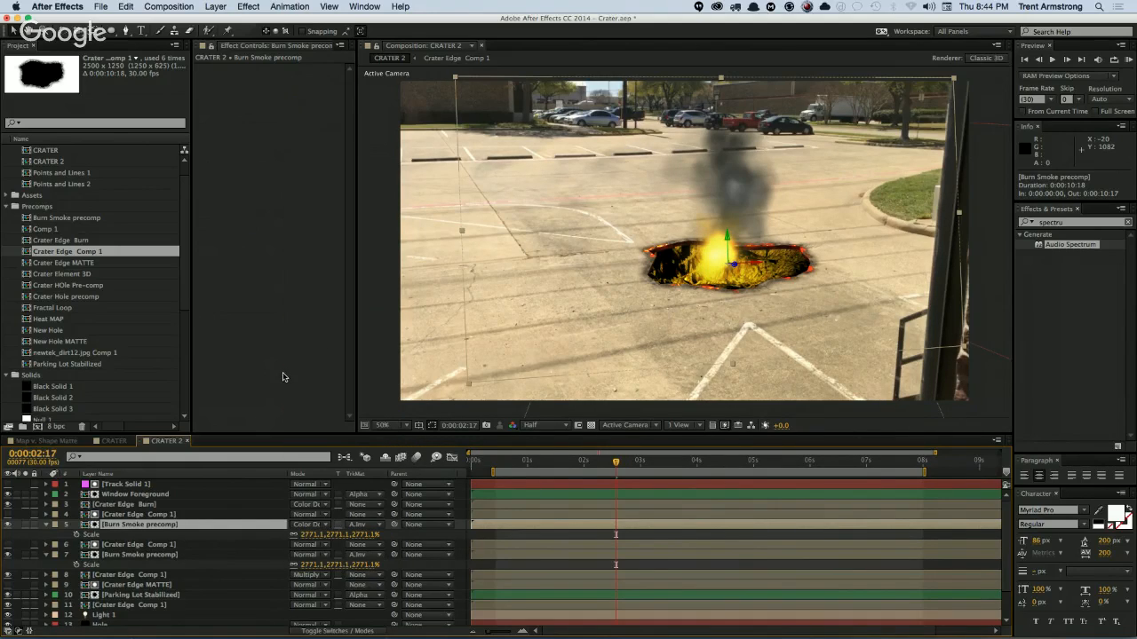
Step: Set the Y position of both Burn Smoke precomp layers to 3608.8 and preview the animation
super+double_click(167, 557)
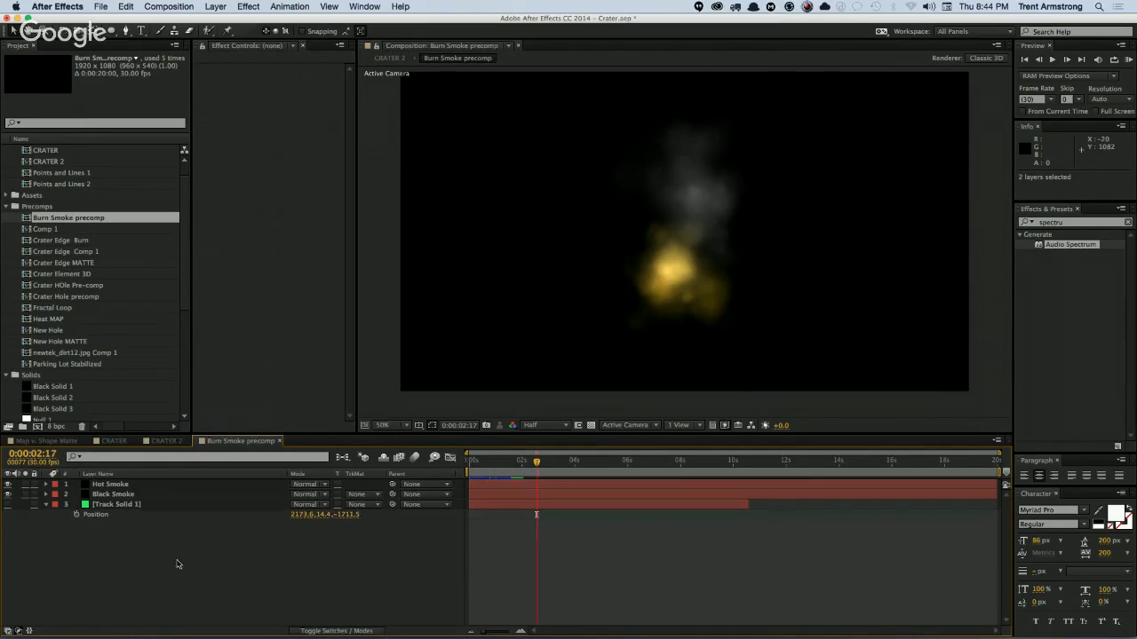
key(super+w)
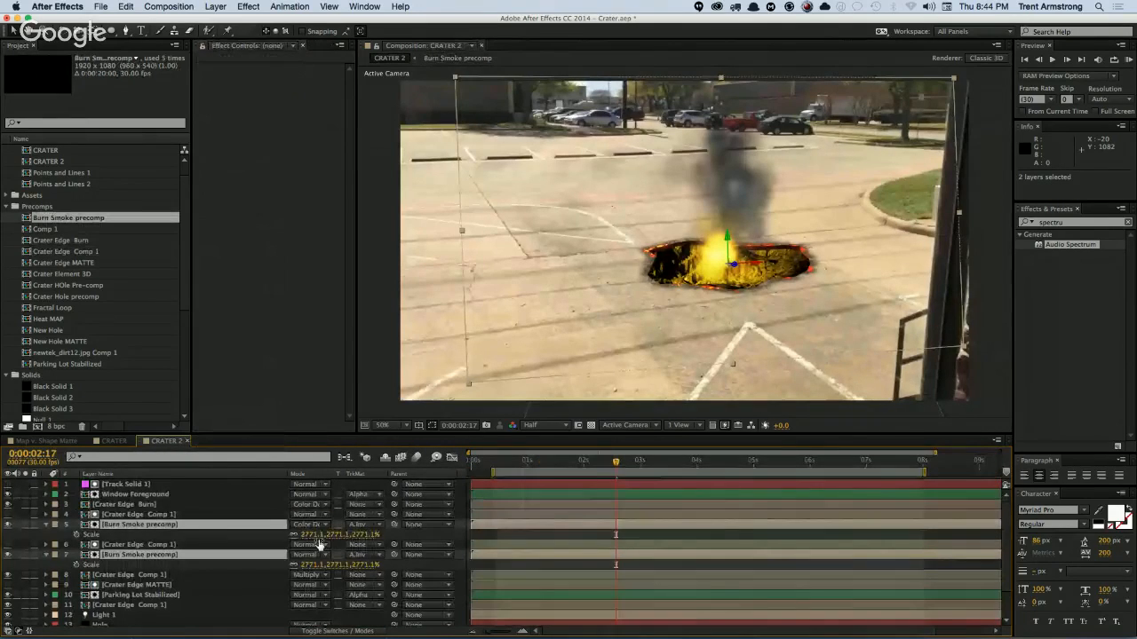
key(p)
drag(337, 536, 586, 497)
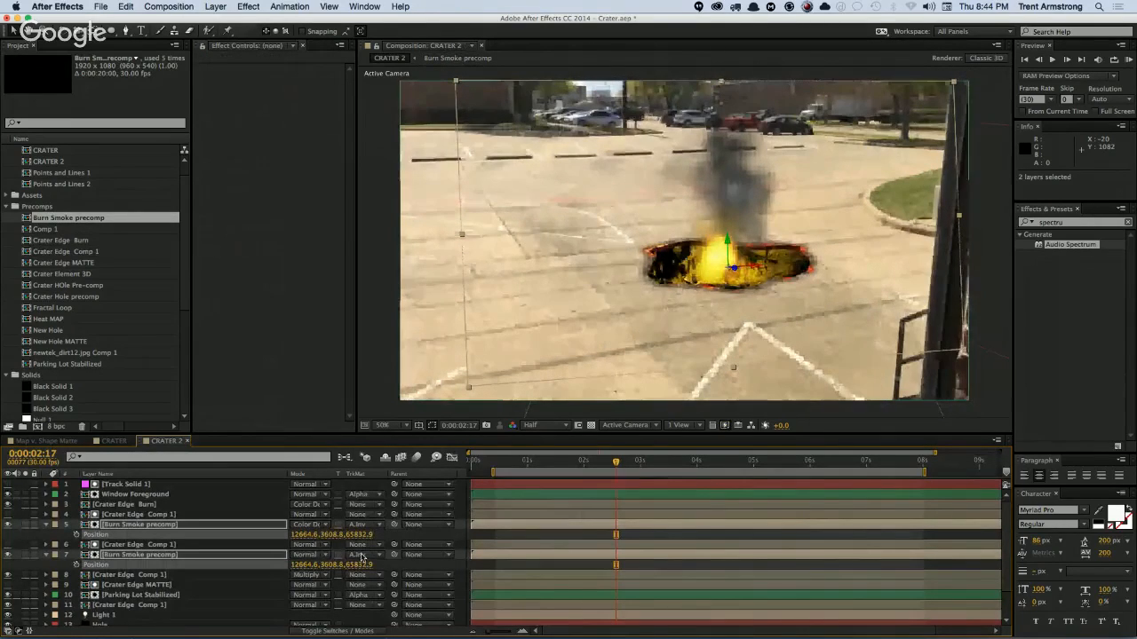
key(F2)
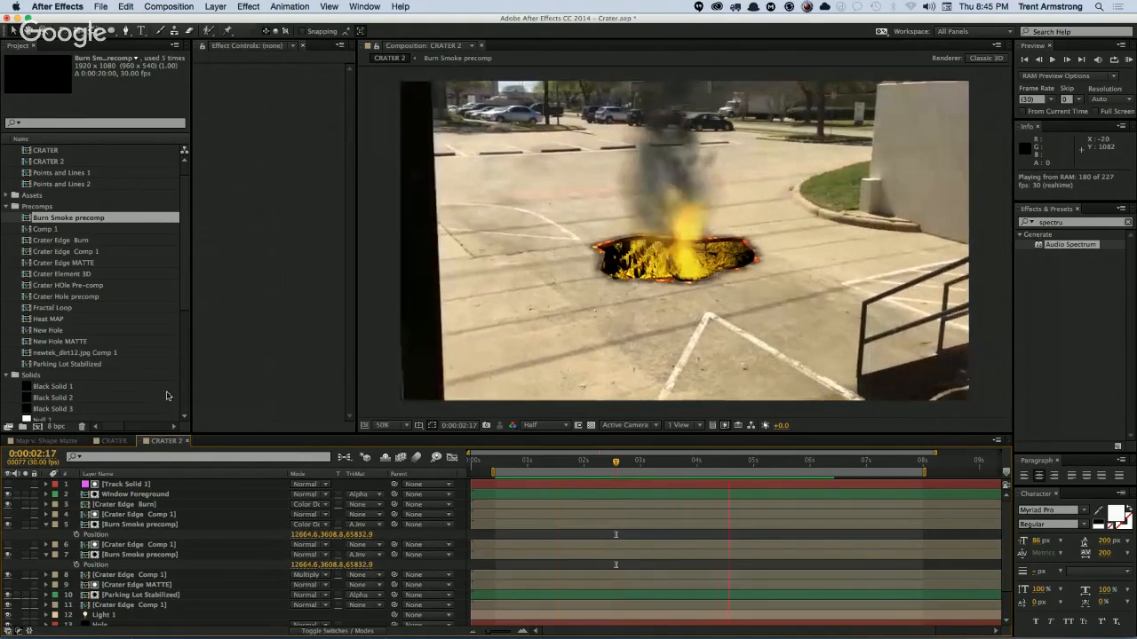
Step: Try the project color depth at 32 bpc and preview the composite
key(space)
alt+click(62, 428)
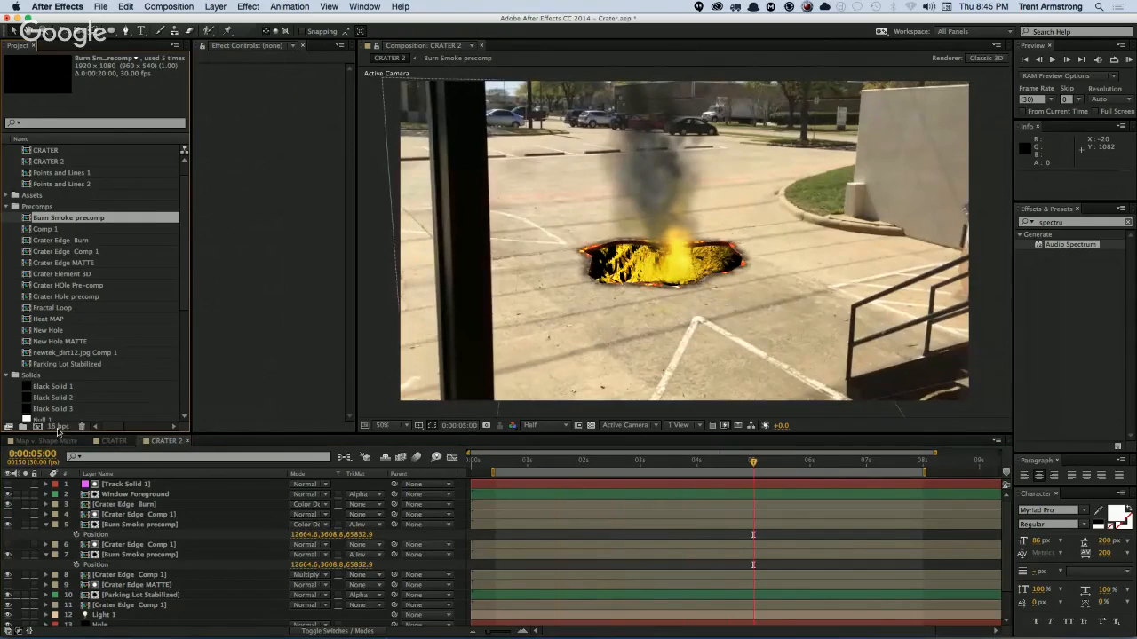
alt+click(62, 429)
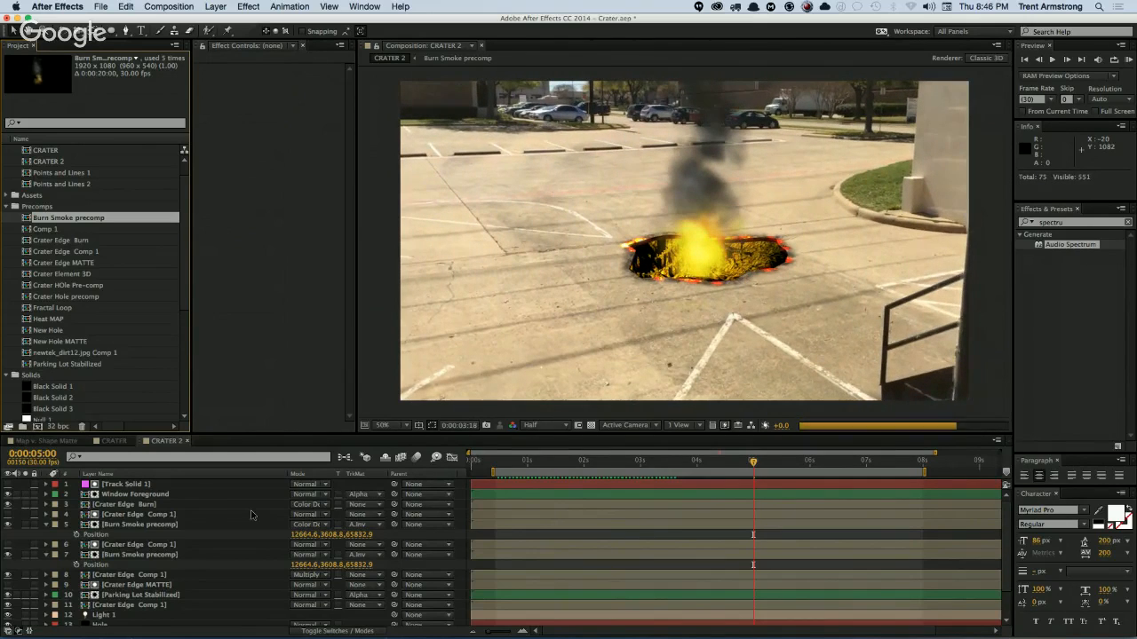
Step: Set the blending mode of both the Crater Edge Burn layer and the upper Burn Smoke precomp to Screen
click(221, 504)
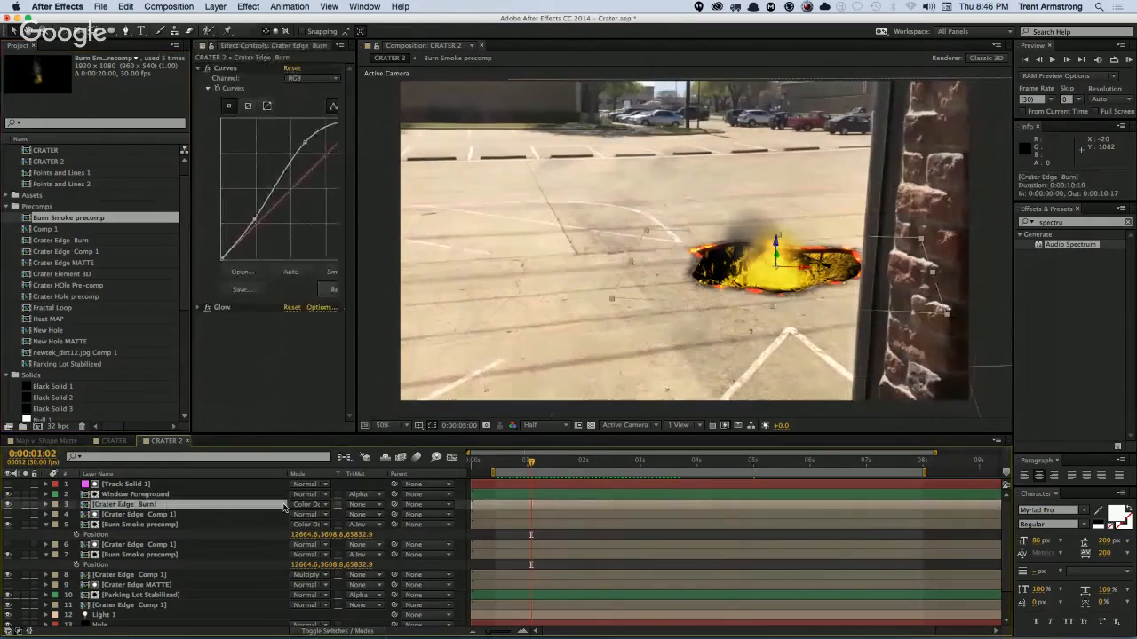
click(305, 504)
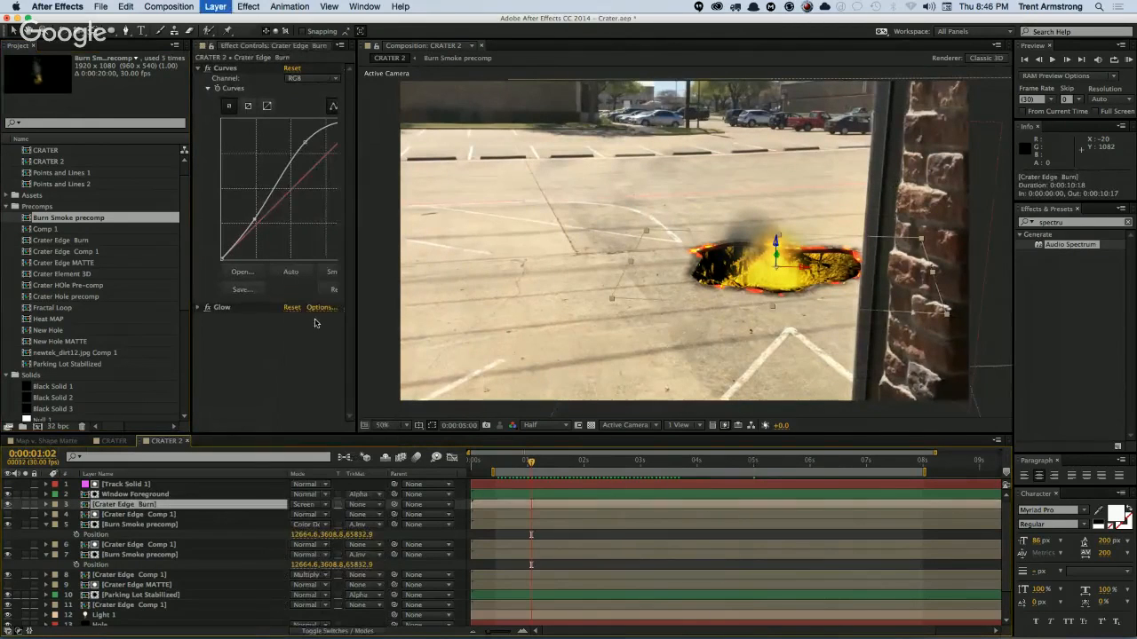
click(316, 296)
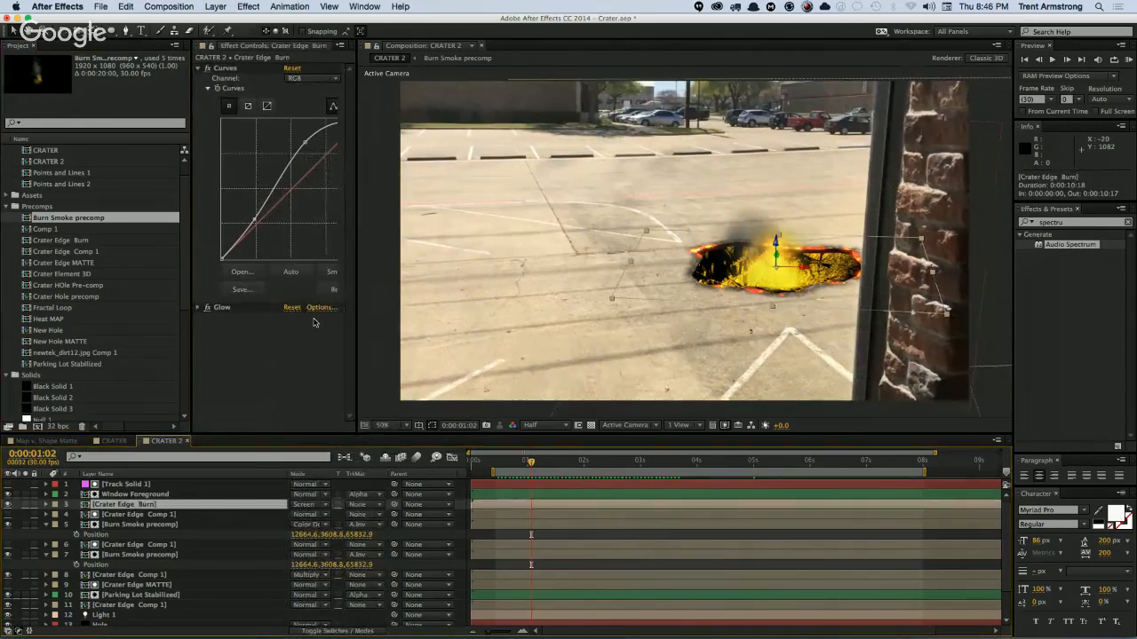
click(214, 525)
click(312, 524)
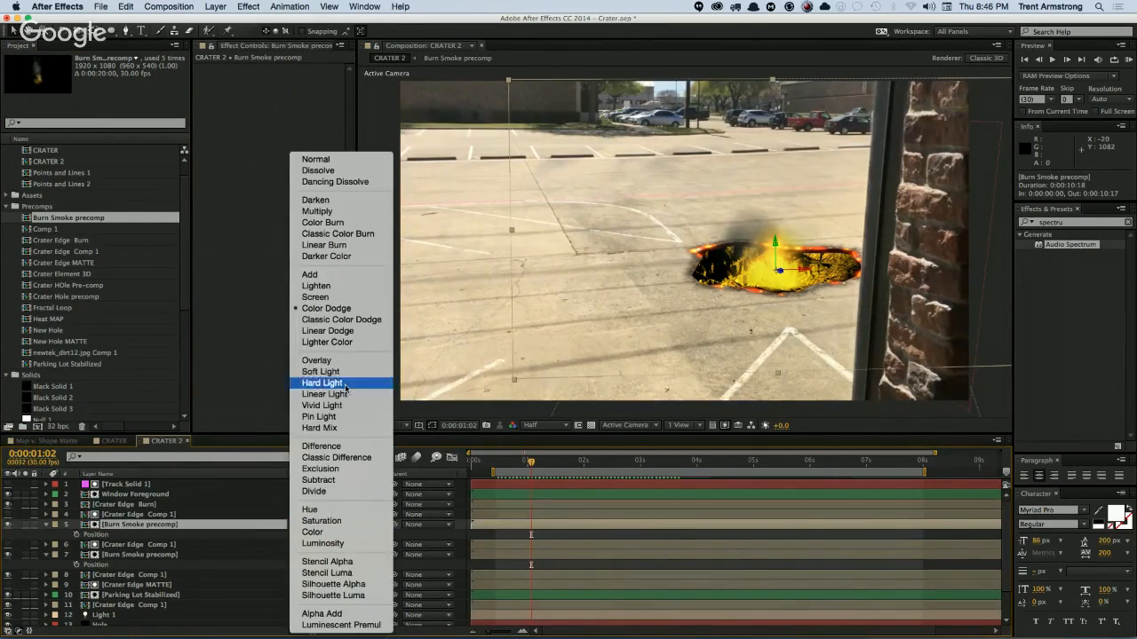
click(340, 299)
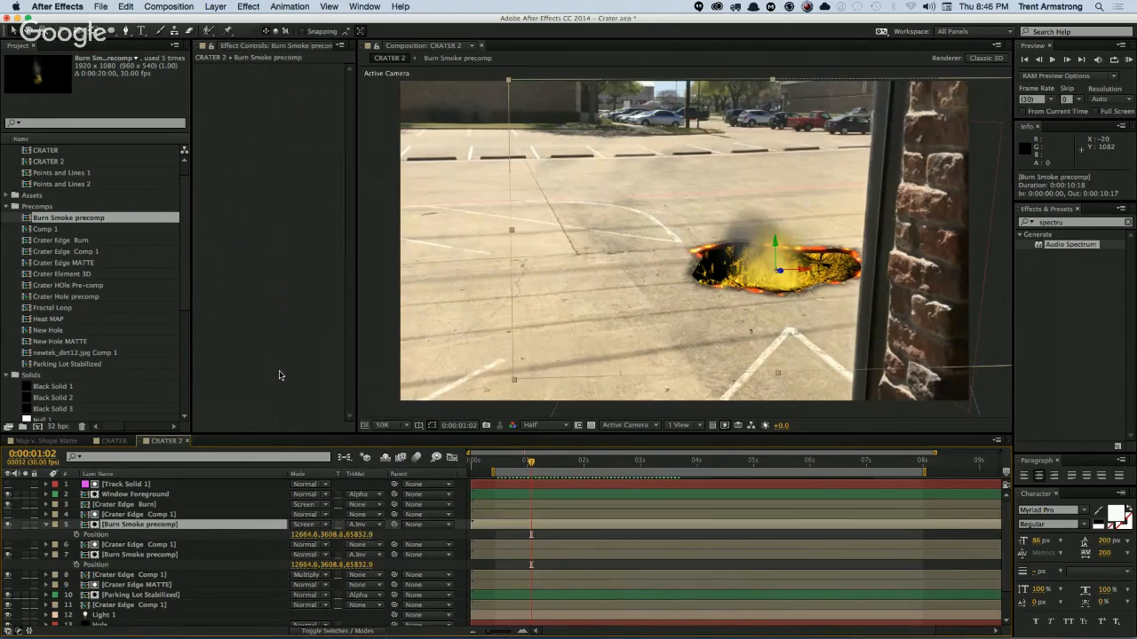
Step: Duplicate the upper Burn Smoke precomp together with its Crater Edge Comp 1 matte, and preview the animation
shift+click(168, 514)
key(super+d)
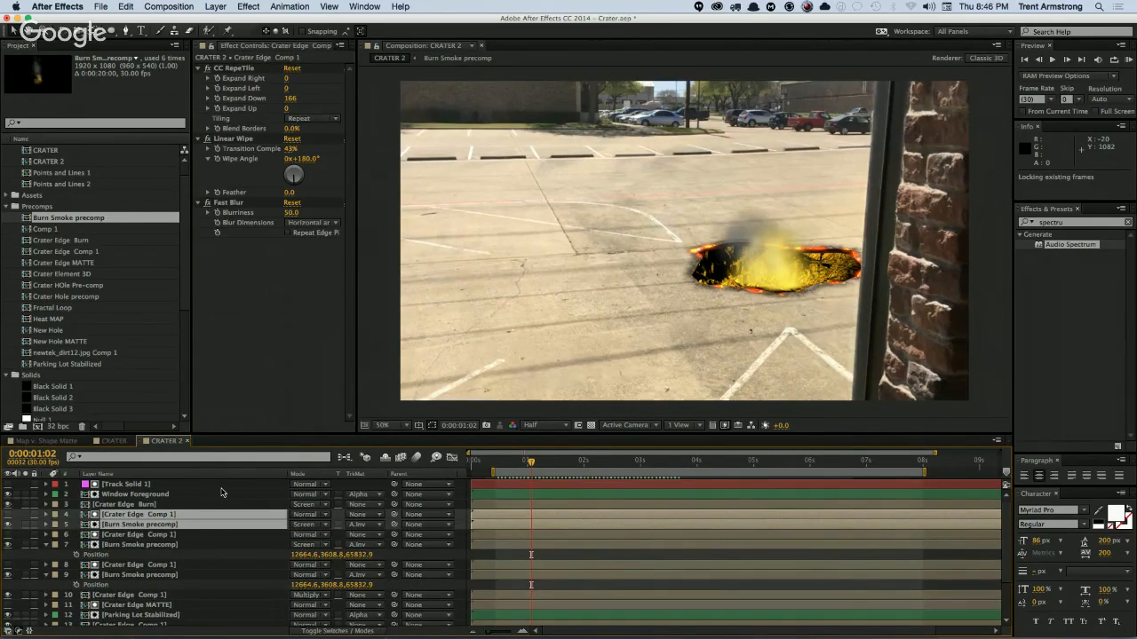
key(space)
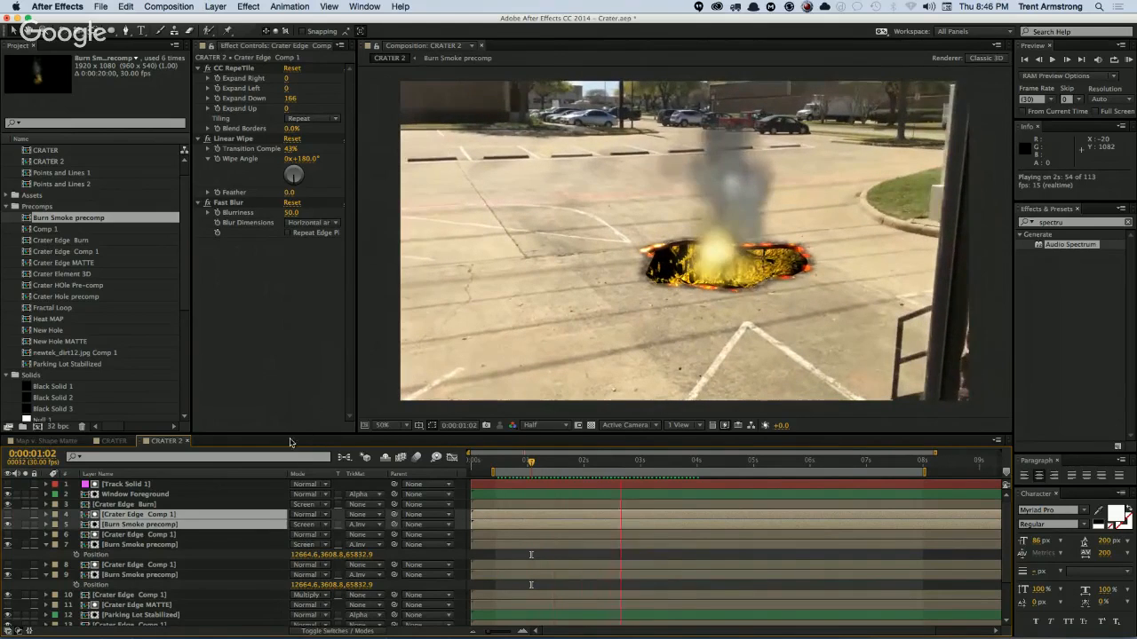
key(space)
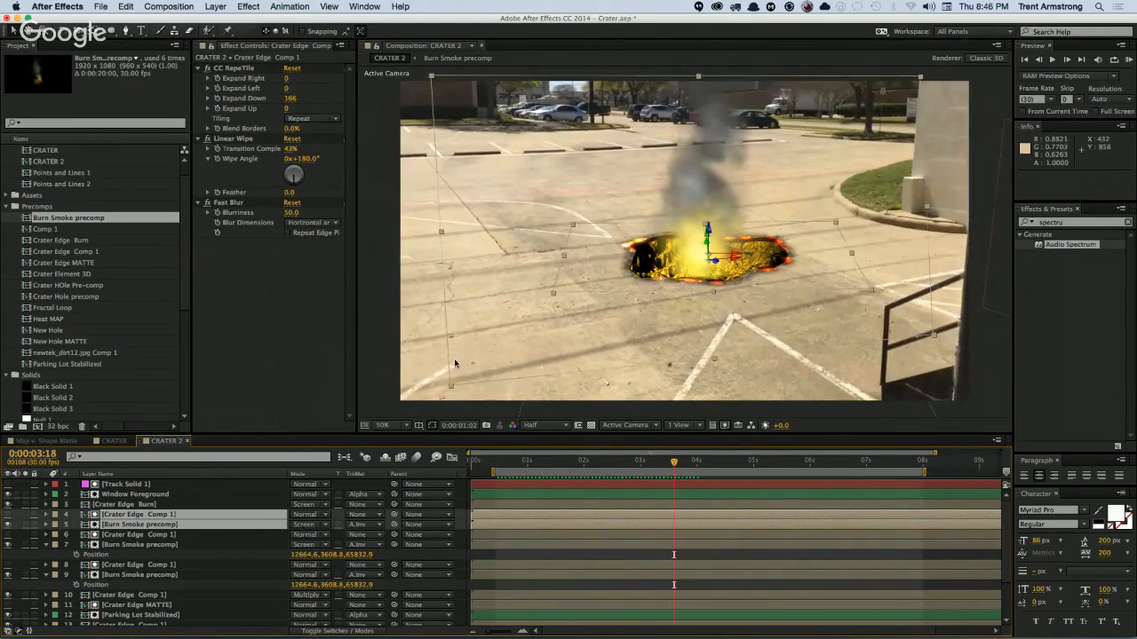
Step: Collapse the Position properties of the lower two Burn Smoke precomp layers and save the project
click(45, 546)
click(46, 565)
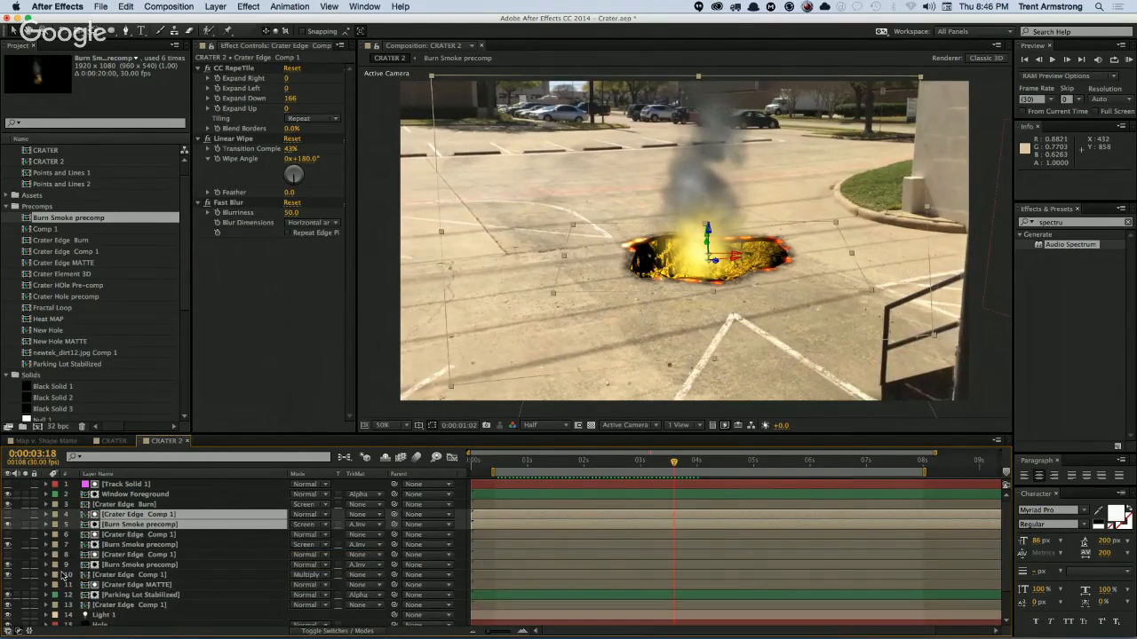
key(super+s)
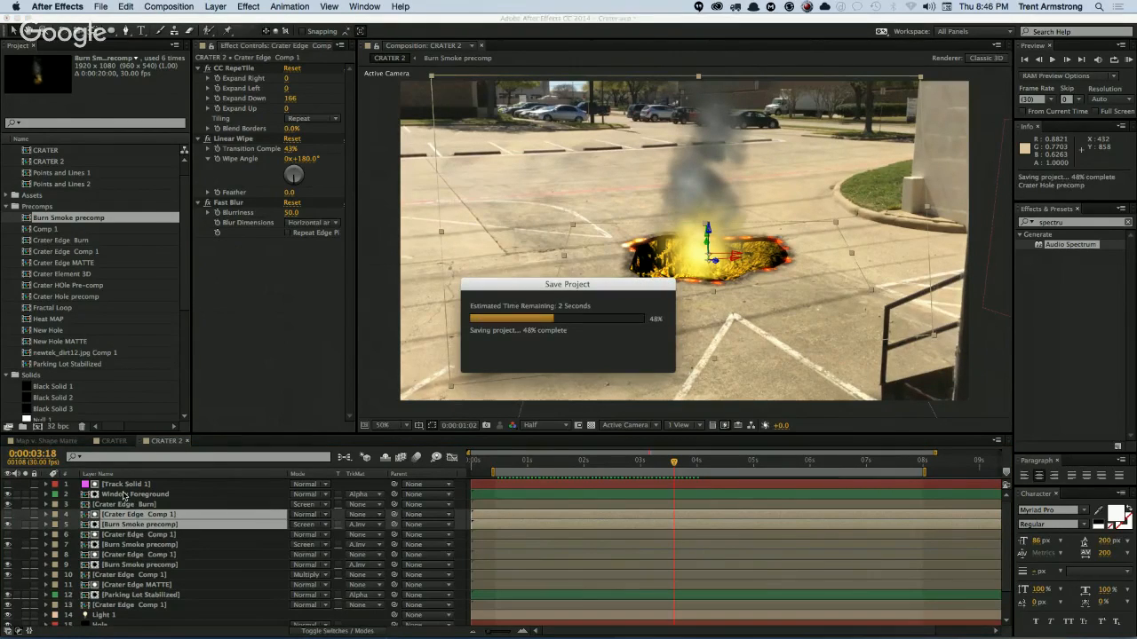
Step: Duplicate Light 1 and set the copy's Y position to -1098
scroll(131, 552, down, 3)
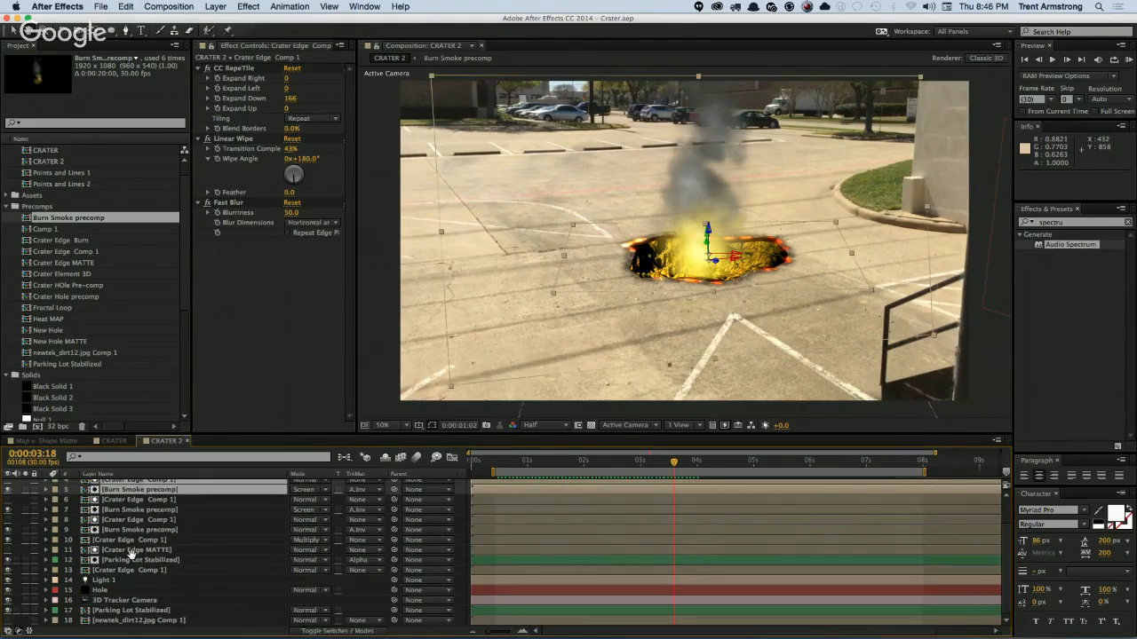
click(127, 581)
key(super+d)
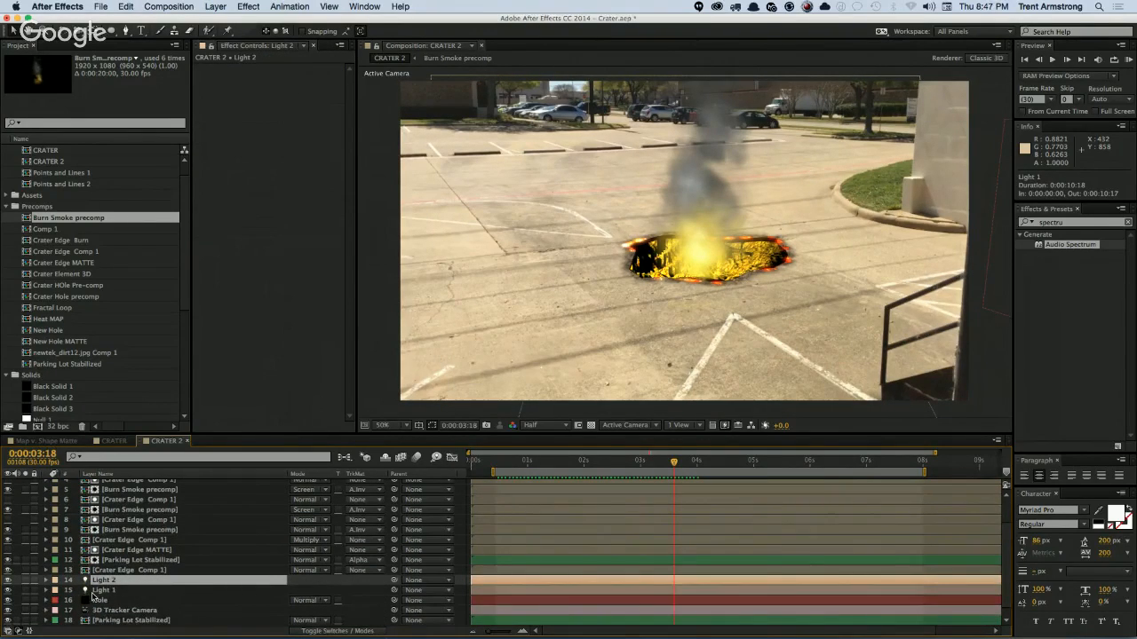
scroll(138, 526, down, 1)
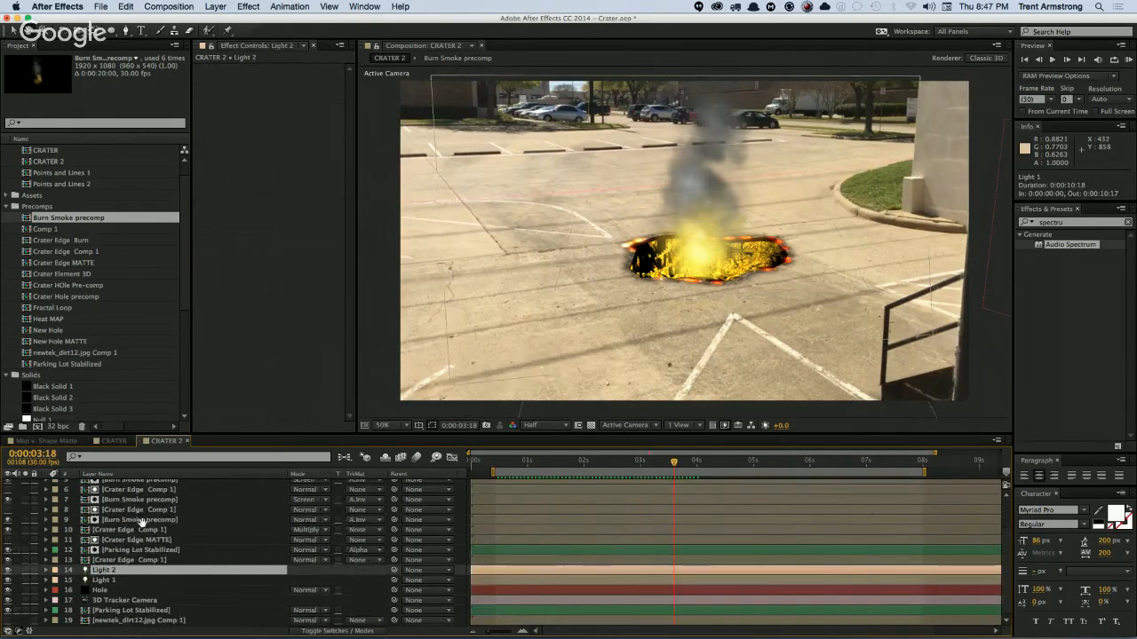
key(v)
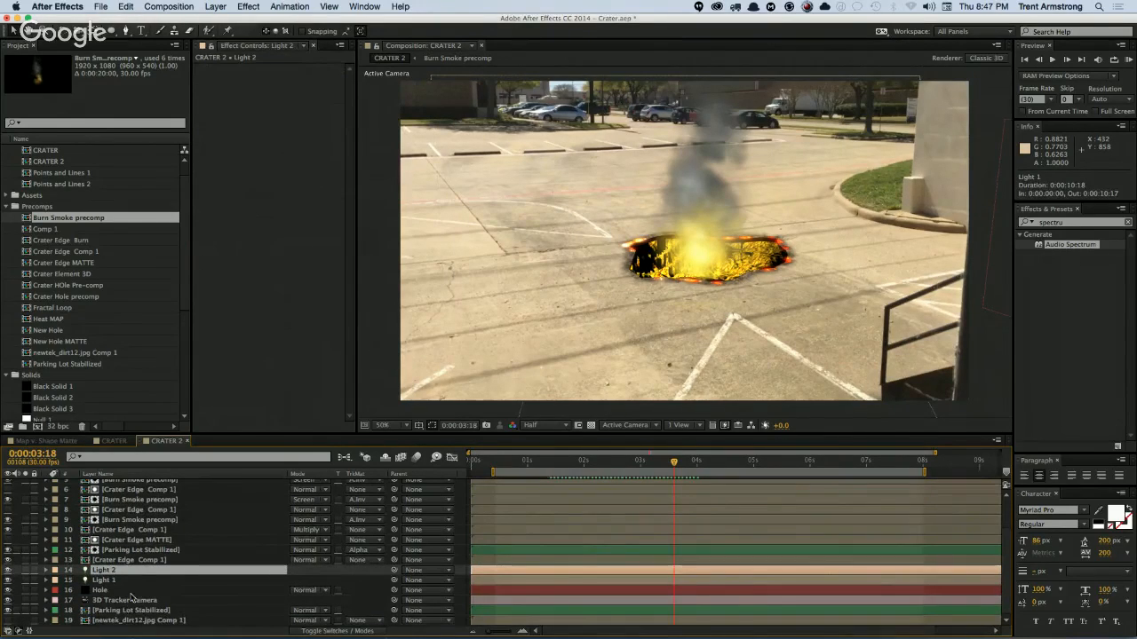
key(alt+shift+p)
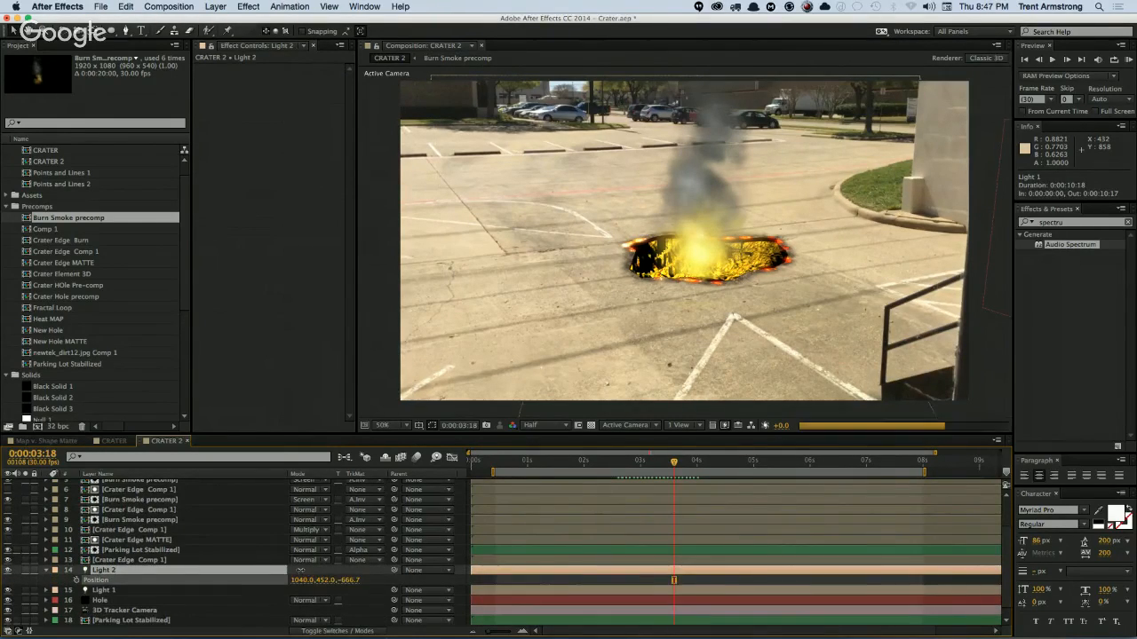
drag(300, 570, 236, 570)
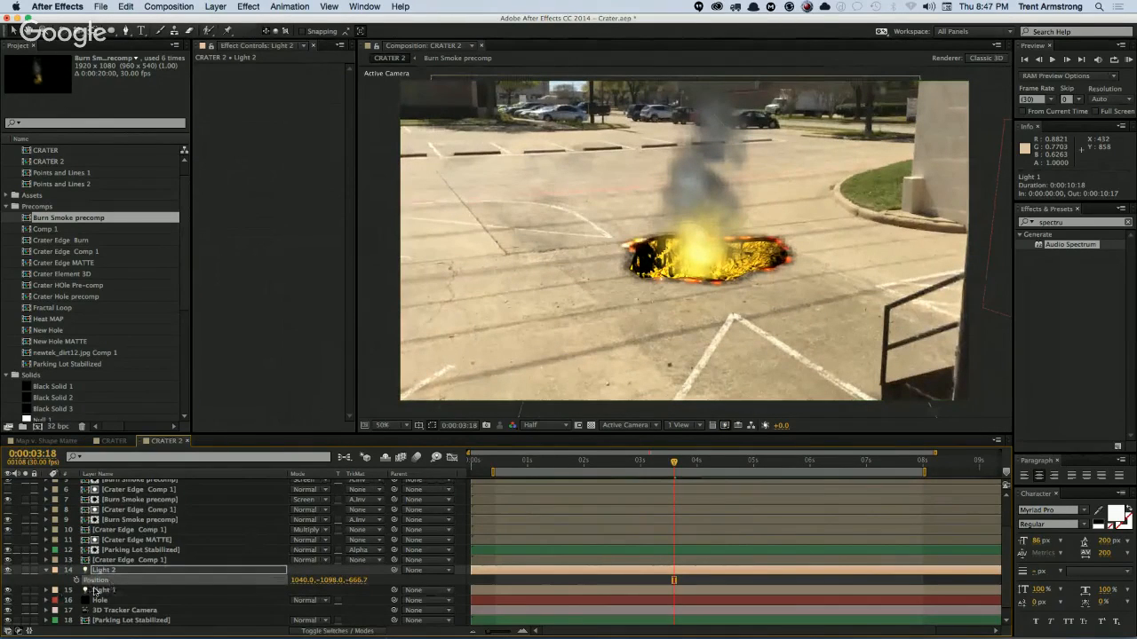
Step: Solo the Hole layer and cycle the project color depth, ending at 8 bpc
click(25, 600)
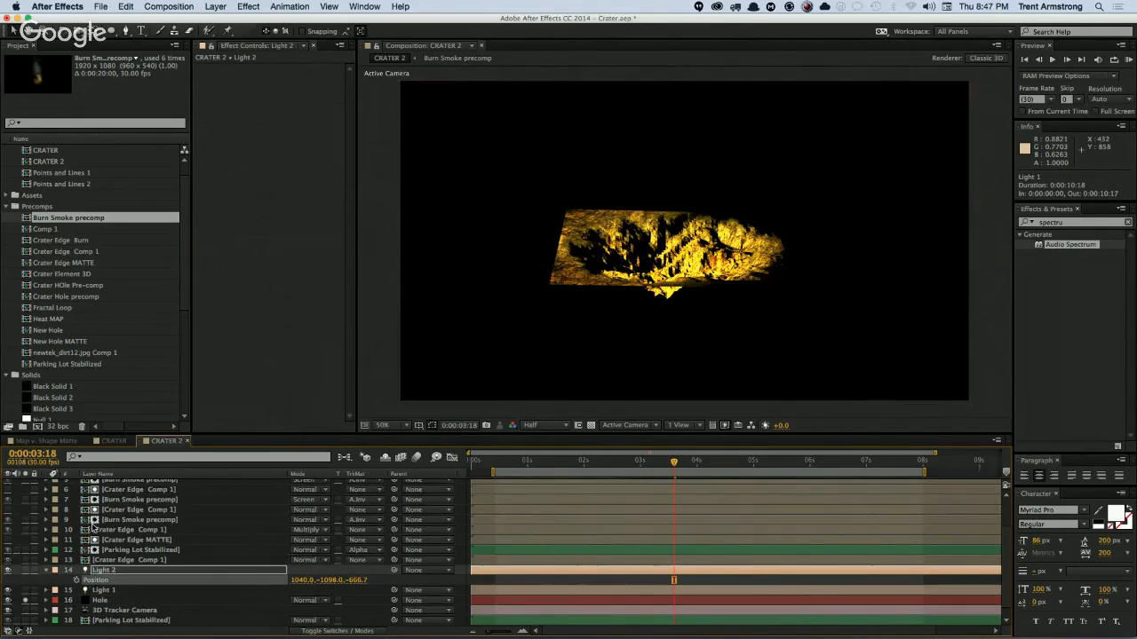
alt+click(58, 426)
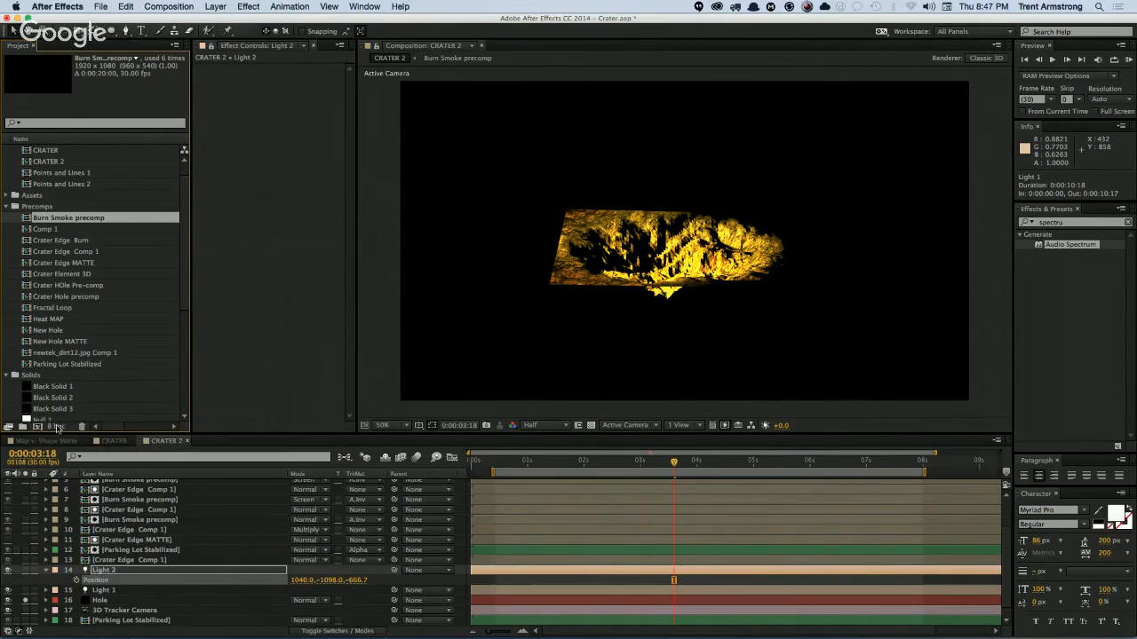
alt+click(58, 426)
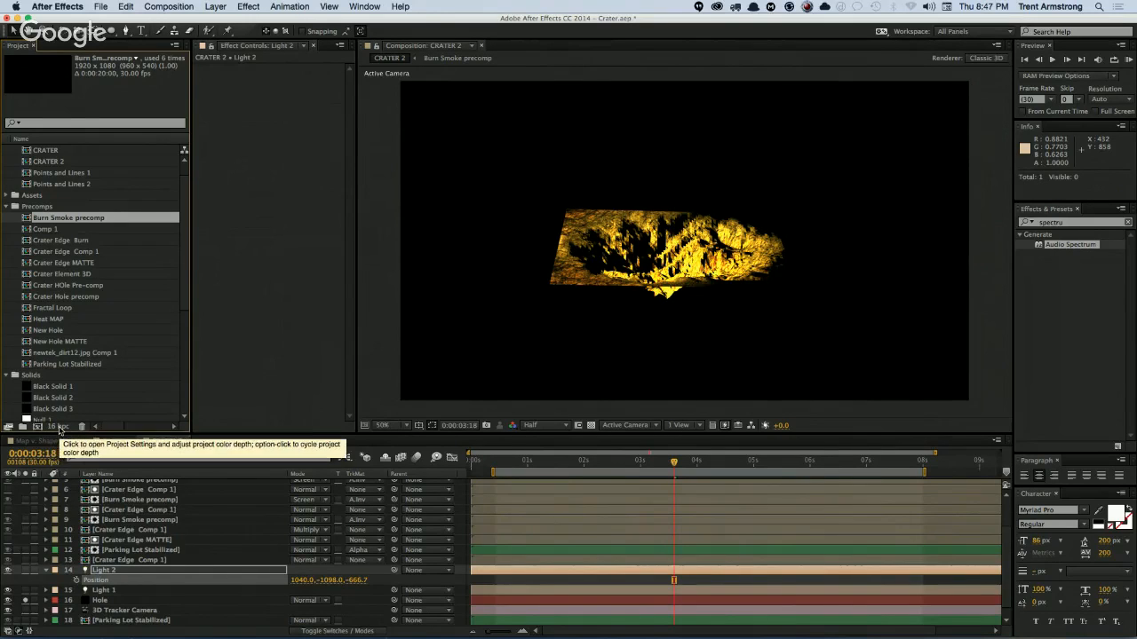
alt+click(60, 427)
alt+click(60, 428)
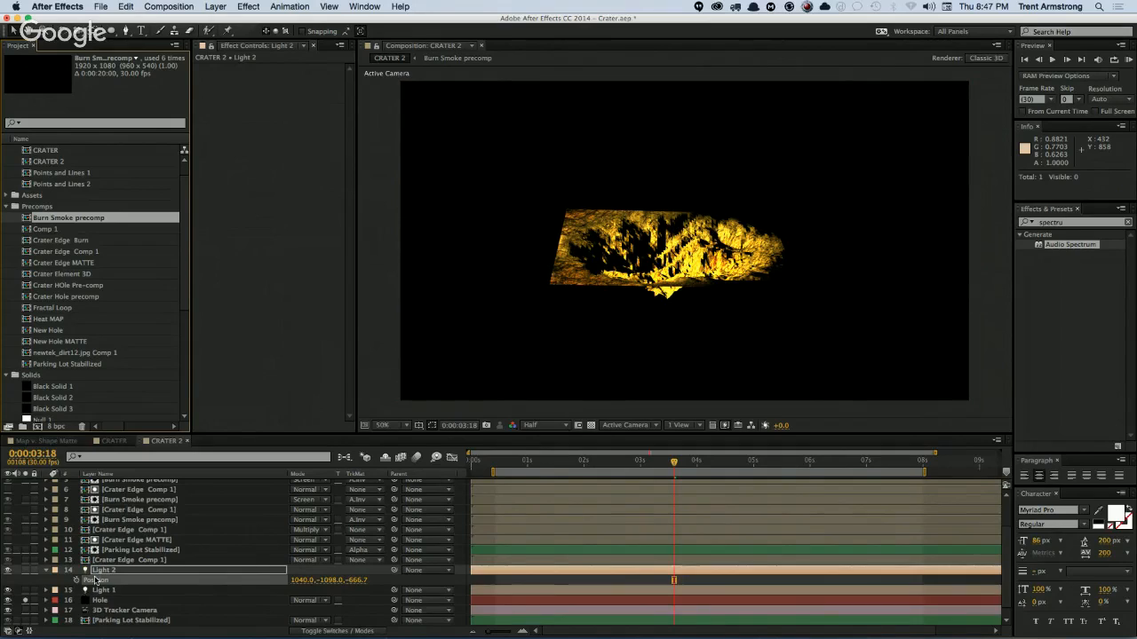
Step: Set the Y position of Light 2 to -1435 and turn off Light 1
drag(335, 586, 314, 534)
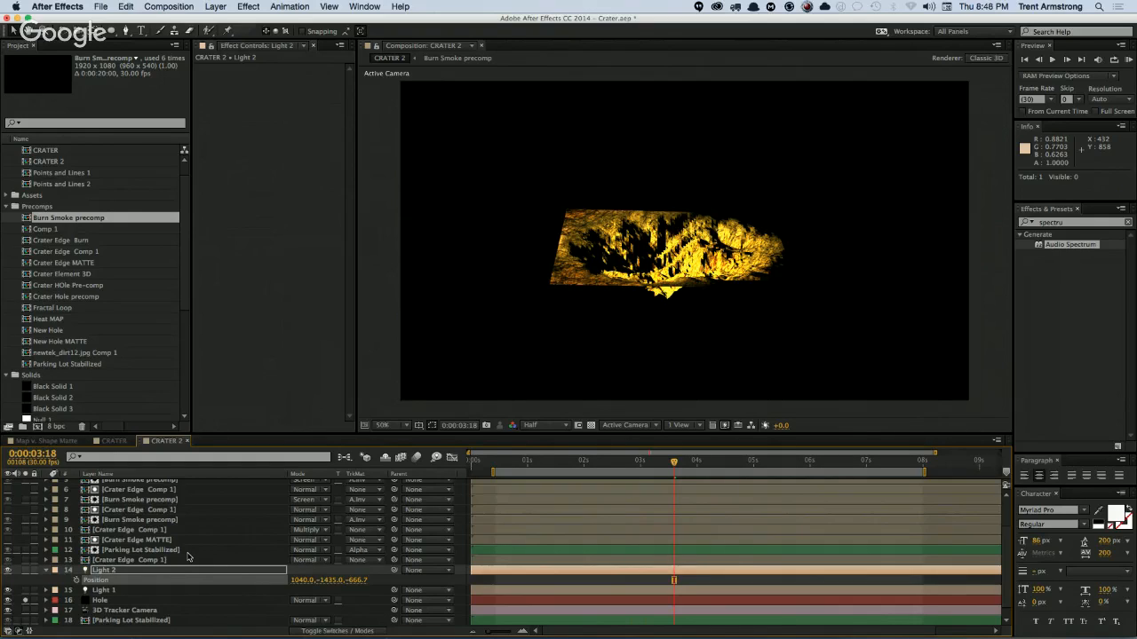
click(8, 591)
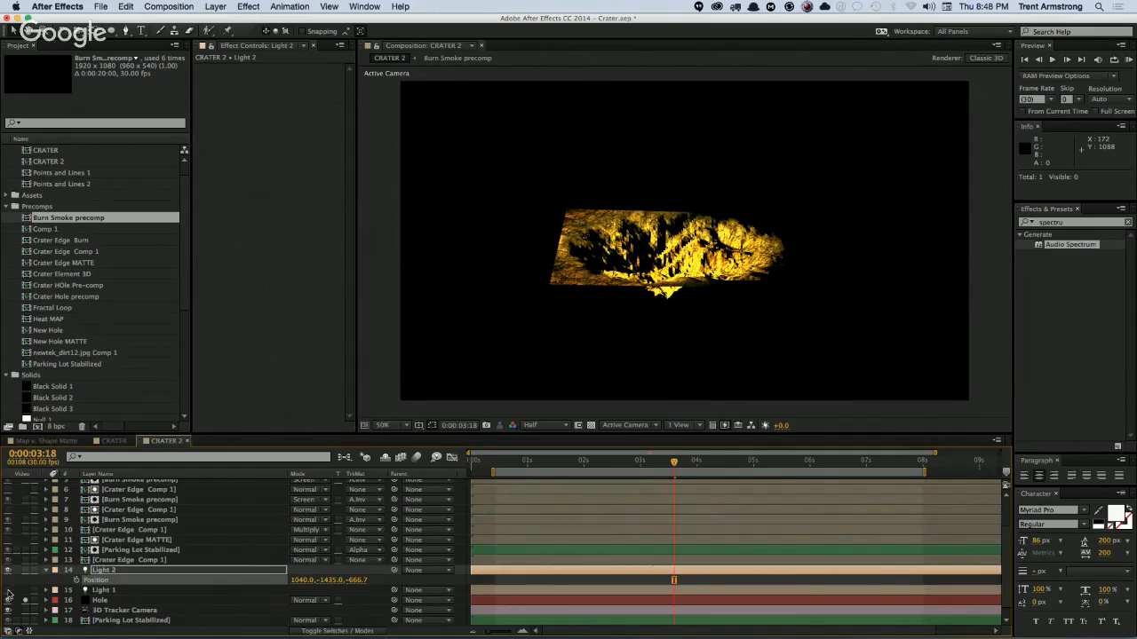
Step: Reveal the light options of Light 2 and set its Radius to 715
click(116, 573)
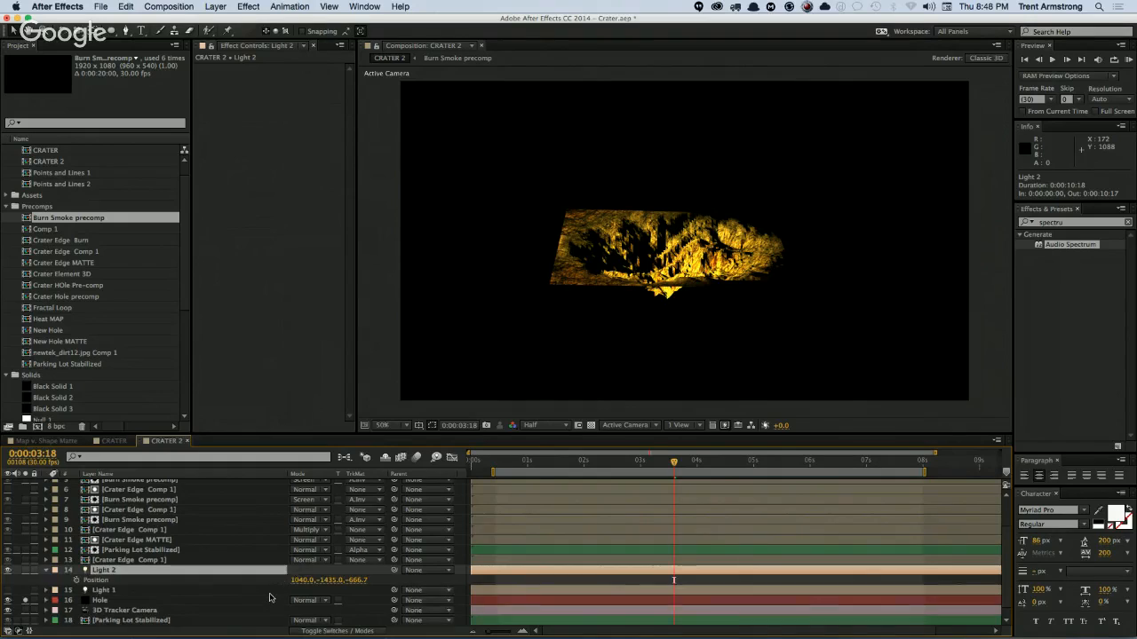
key(u)
key(u)
scroll(263, 552, down, 2)
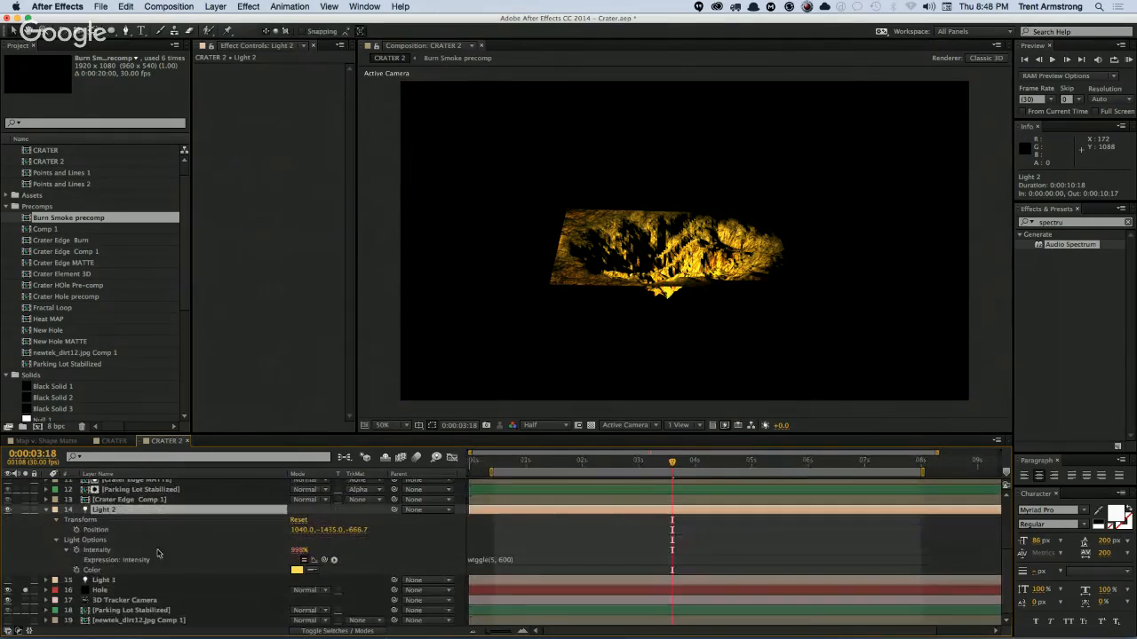
key(a)
key(a)
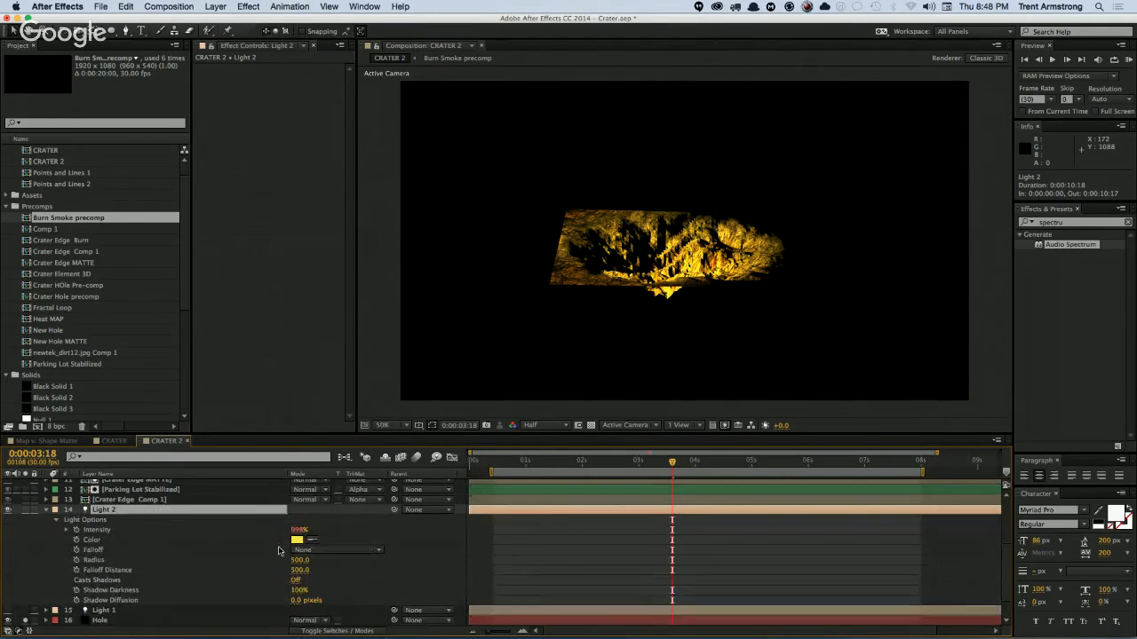
click(88, 531)
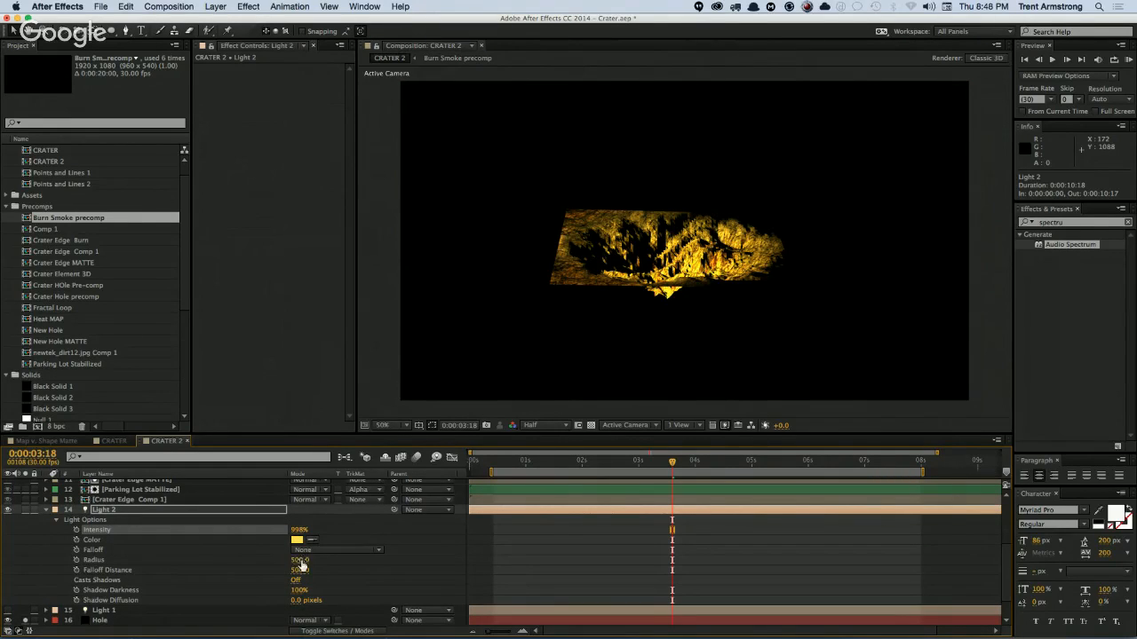
drag(302, 565, 380, 551)
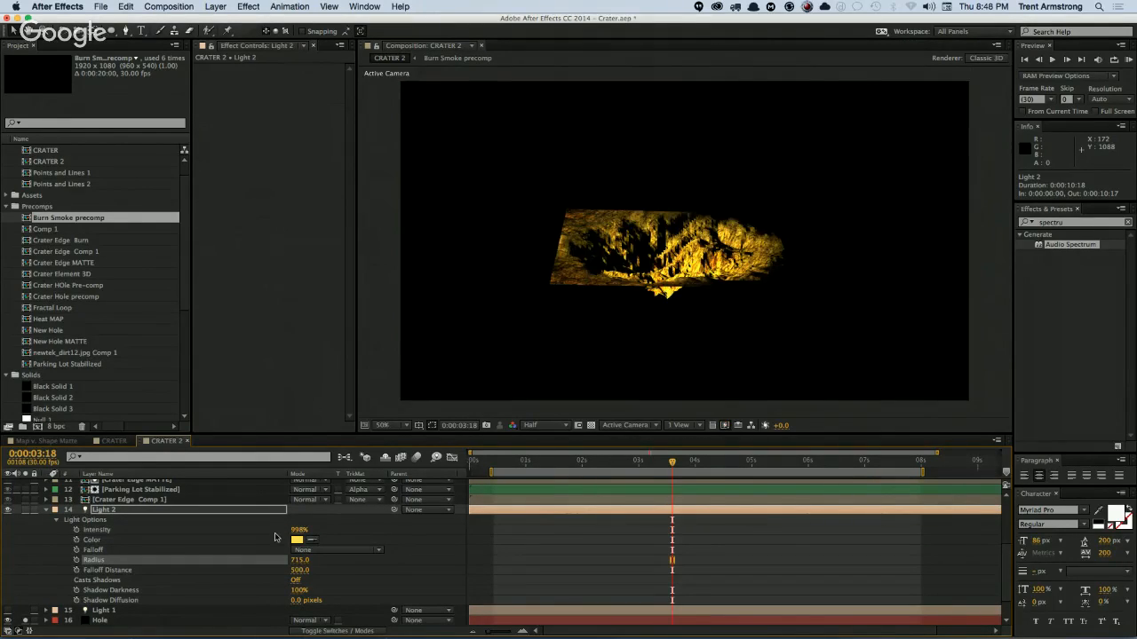
Step: Change the color of Light 2 to white (FFFFFF)
click(296, 540)
click(53, 241)
click(51, 230)
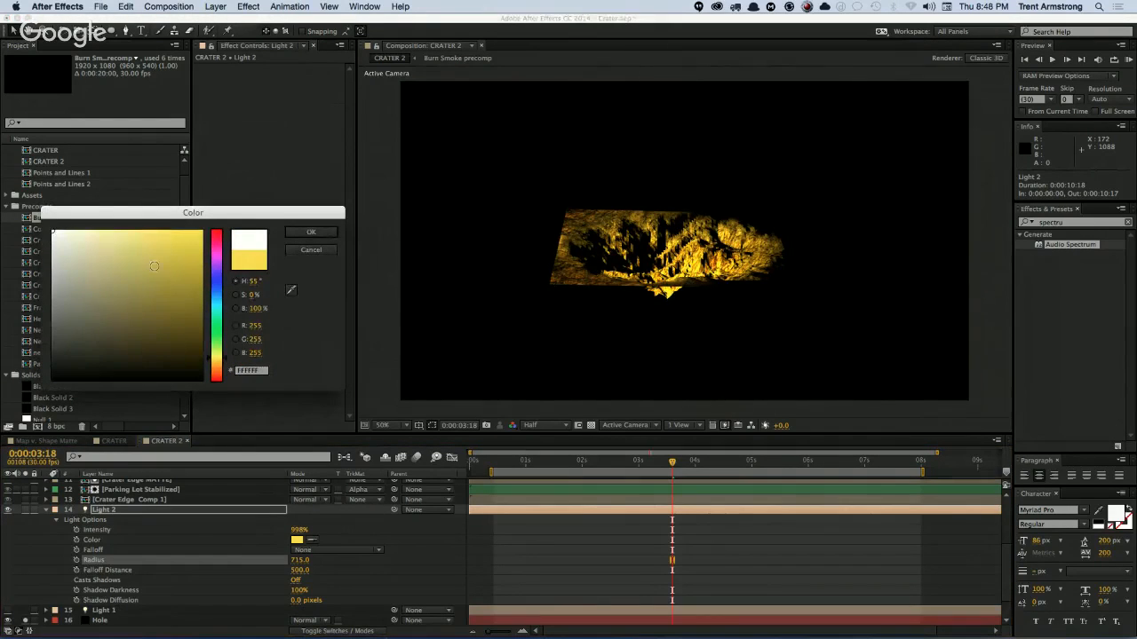
click(304, 232)
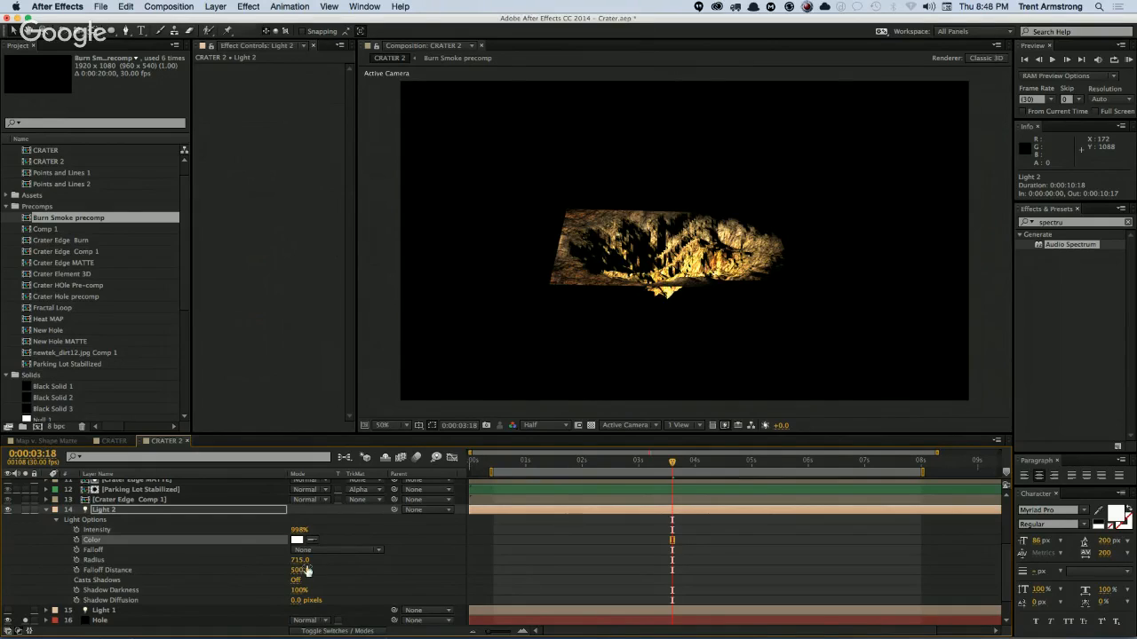
Step: Reveal the Position of Light 2 and greatly increase its Y value to light more of the crater walls
key(shift+p)
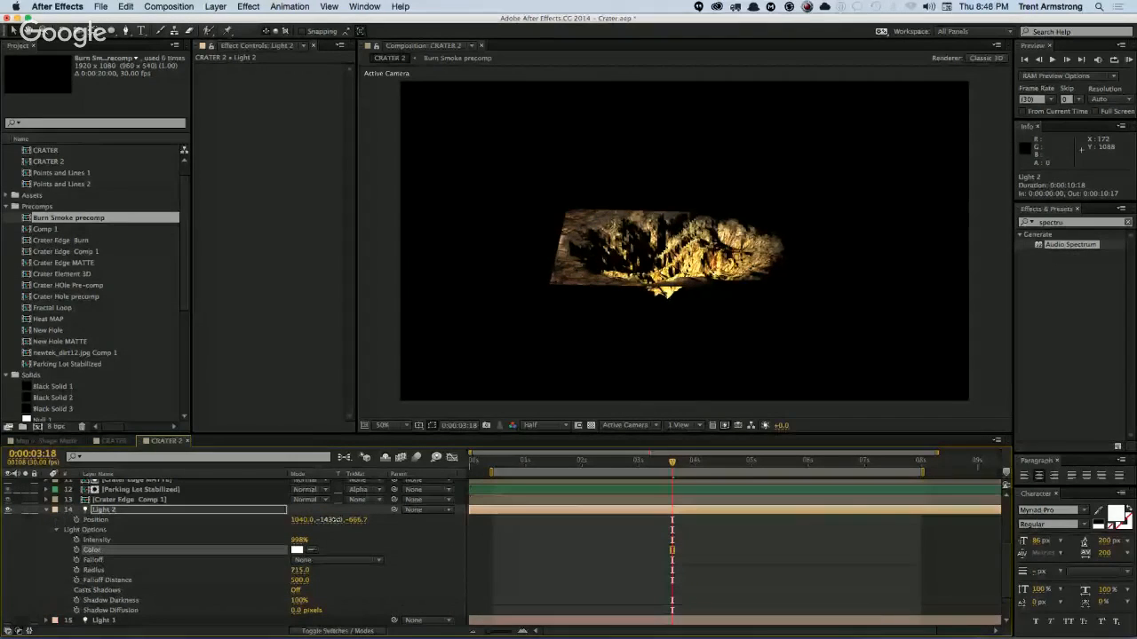
drag(329, 521, 921, 537)
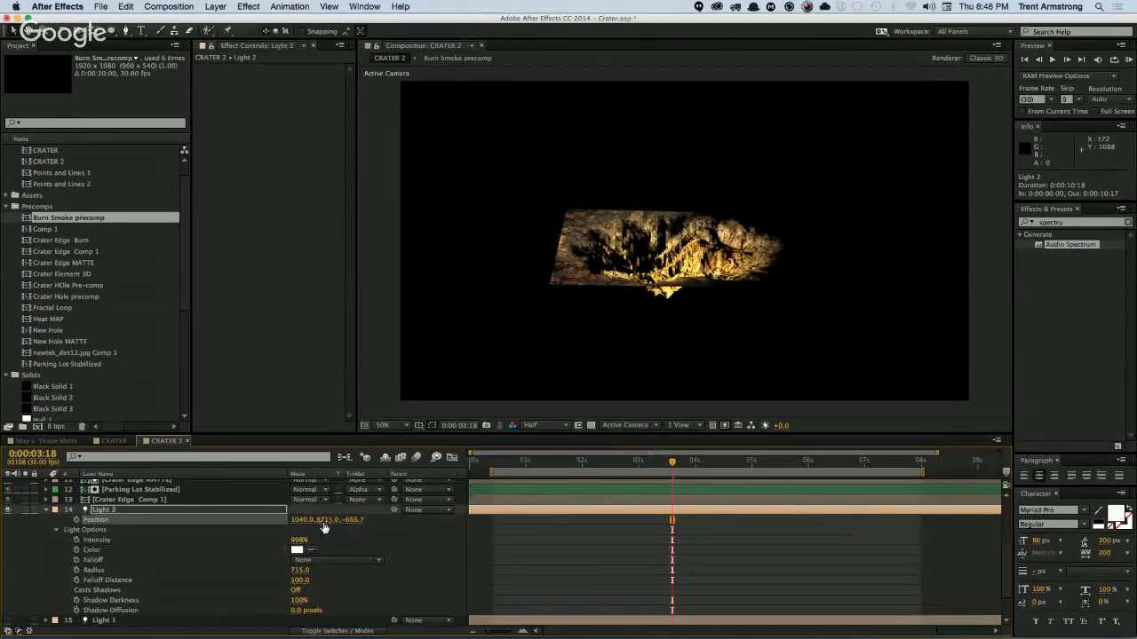
drag(325, 522, 383, 519)
drag(321, 524, 264, 522)
drag(327, 520, 366, 519)
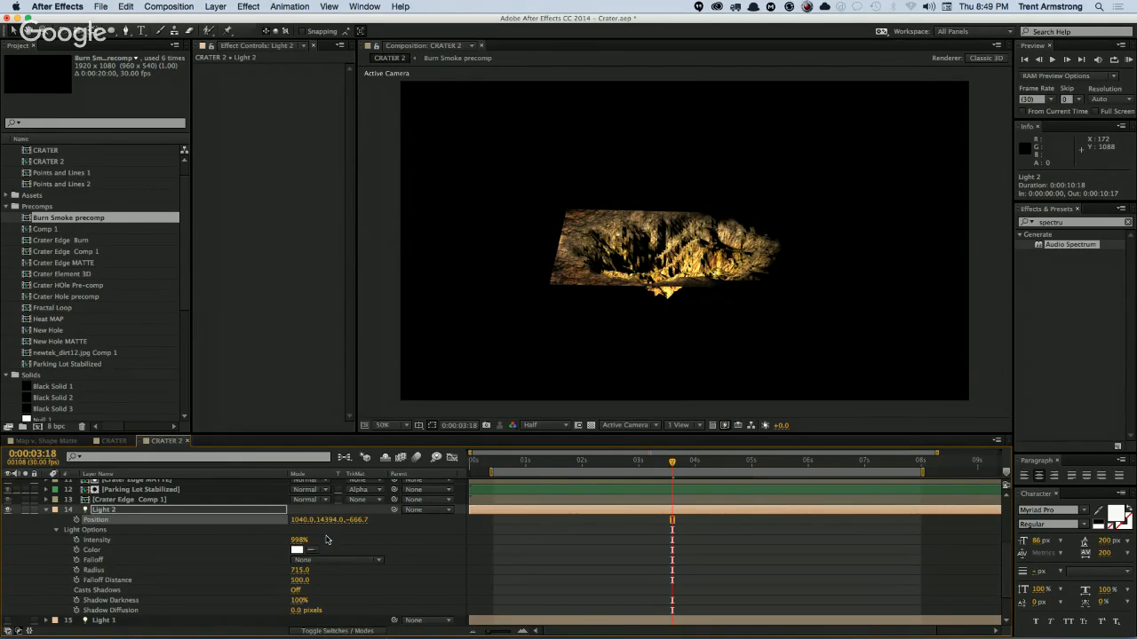
drag(327, 527, 643, 525)
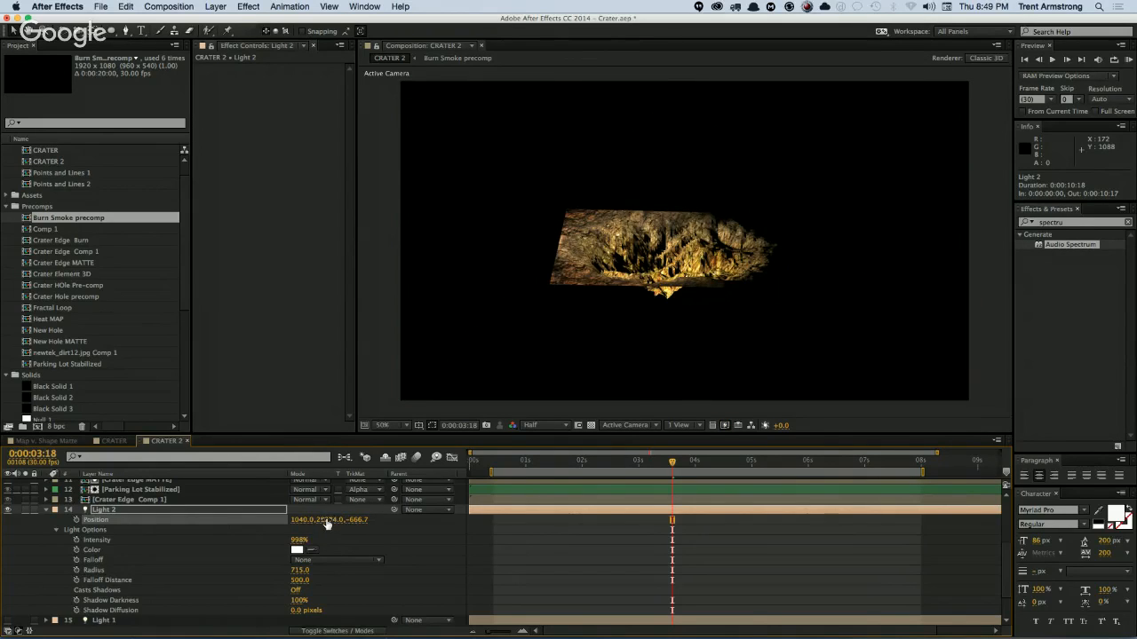
Step: Raise the Y position of Light 2 to 32254 and duplicate the light
drag(327, 521, 517, 512)
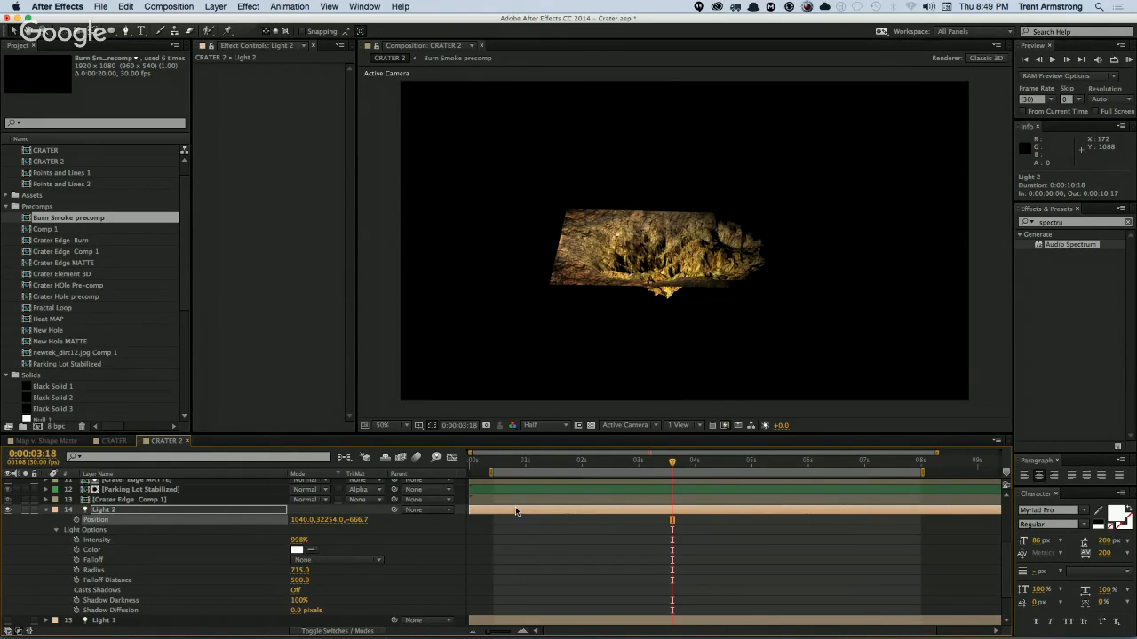
double_click(154, 512)
key(Escape)
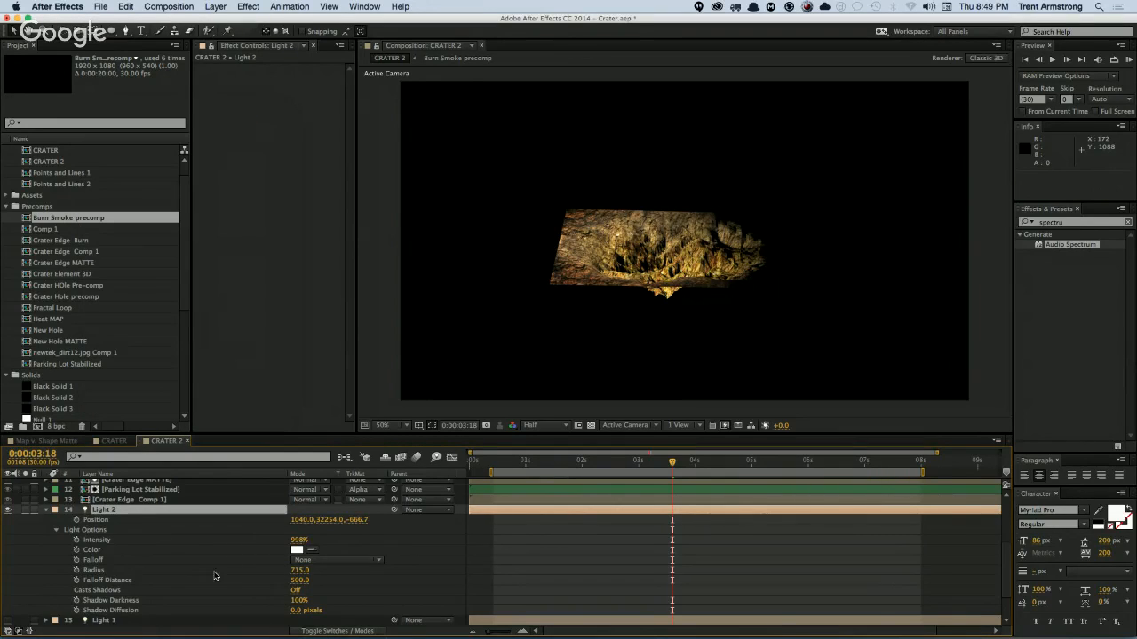
key(super+d)
Step: Greatly lower the Y position of the original Light 2 so the two white lights shine from different heights
drag(331, 531, 113, 515)
drag(331, 532, 87, 536)
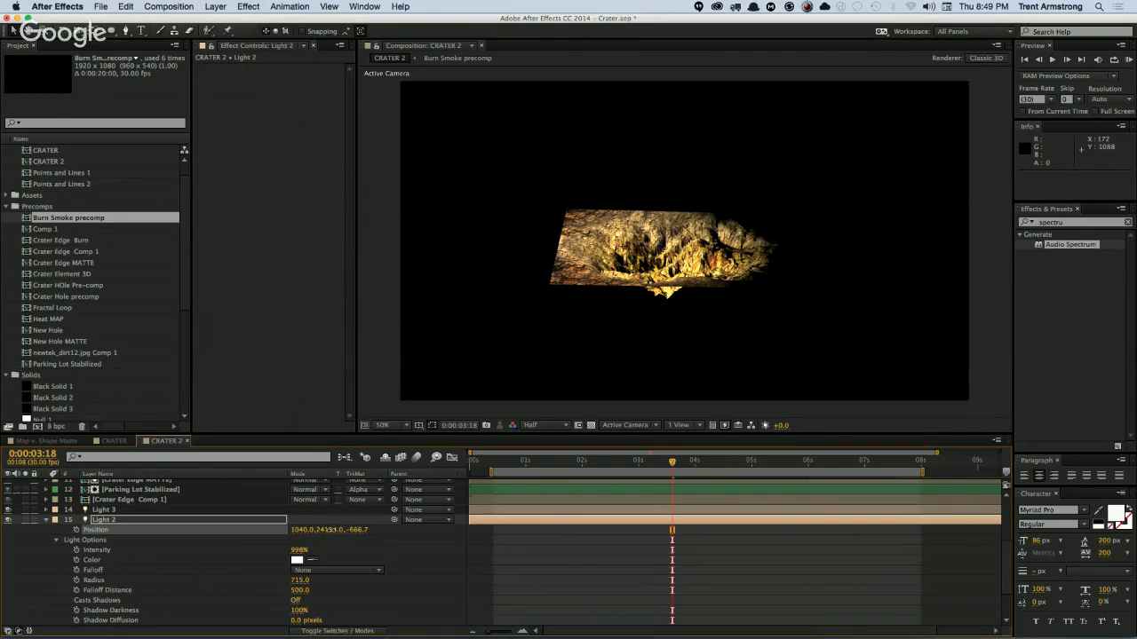
drag(330, 533, 64, 511)
drag(330, 535, 45, 514)
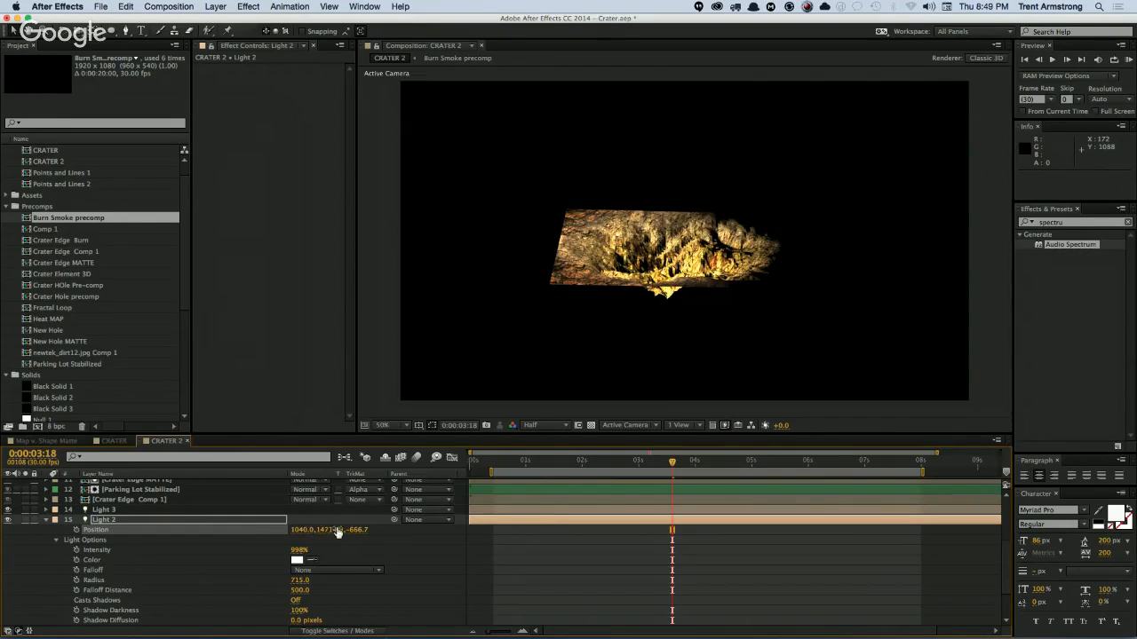
drag(336, 531, 278, 530)
Step: Turn Light 1 back on, end the solo of the Hole layer and deselect all layers
click(45, 521)
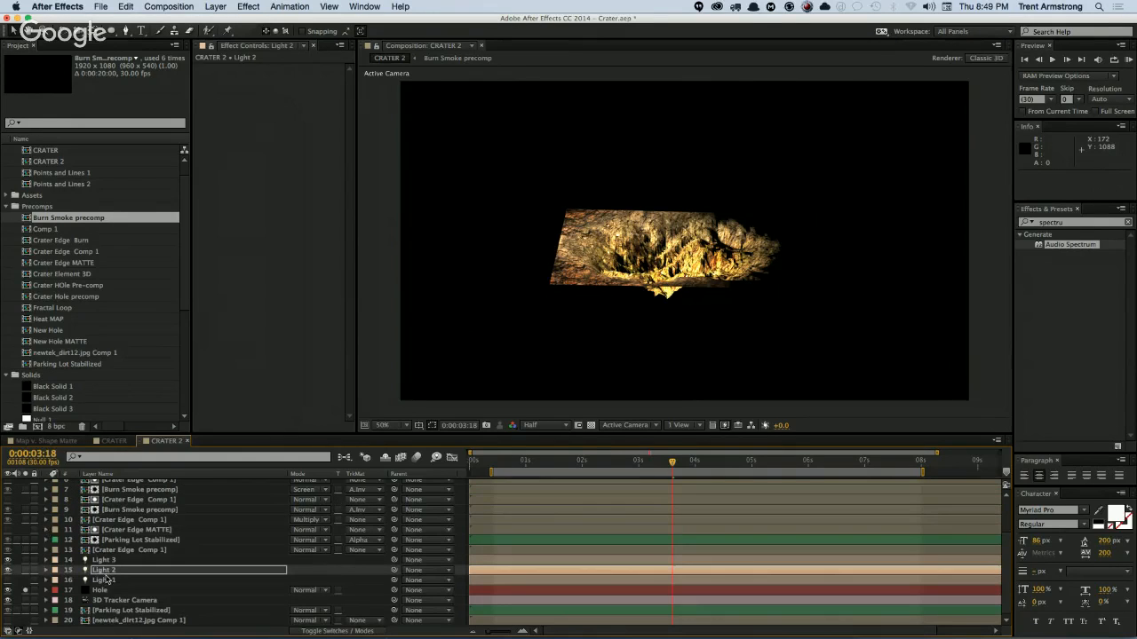
click(9, 581)
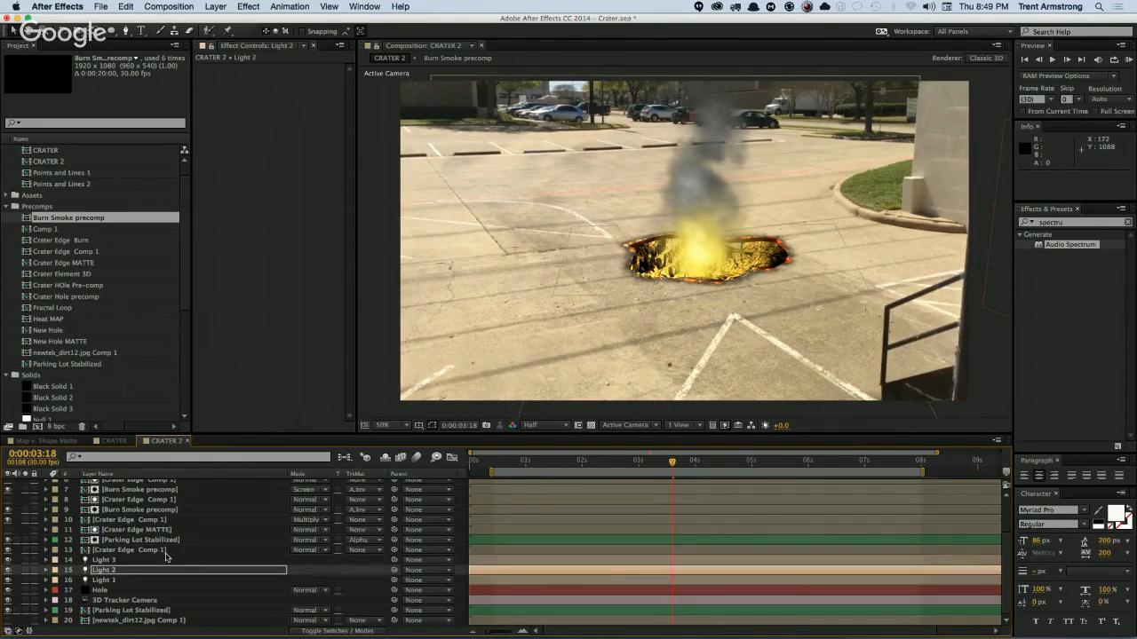
key(super+shift+a)
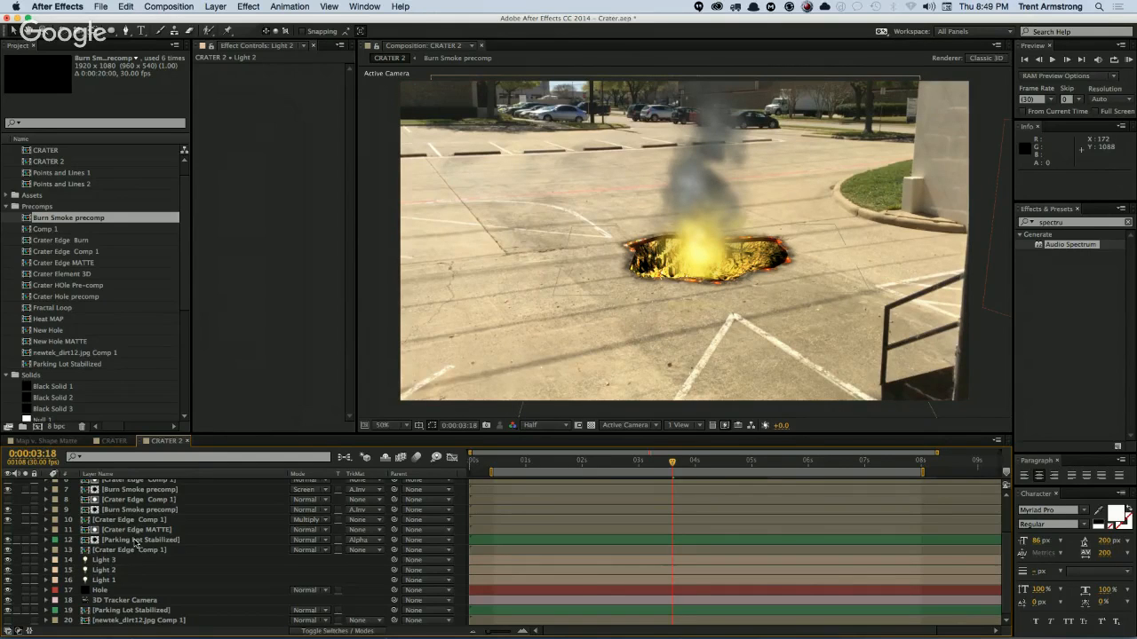
Step: Hide the topmost Burn Smoke precomp, layer 5, to judge the composite without it
scroll(156, 533, up, 4)
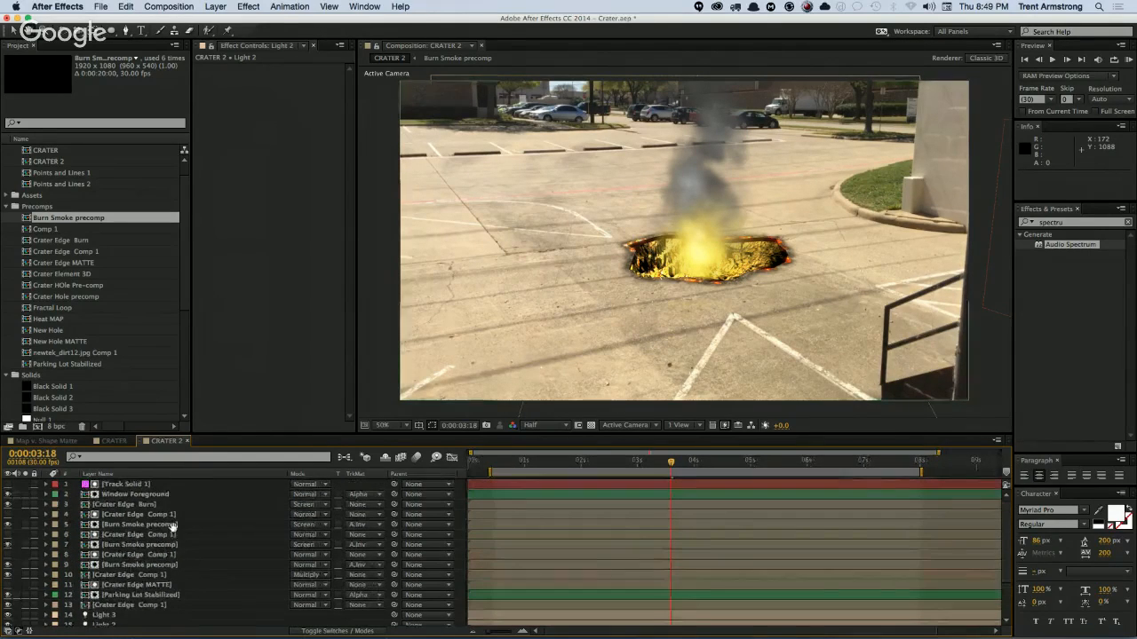
click(164, 516)
click(8, 526)
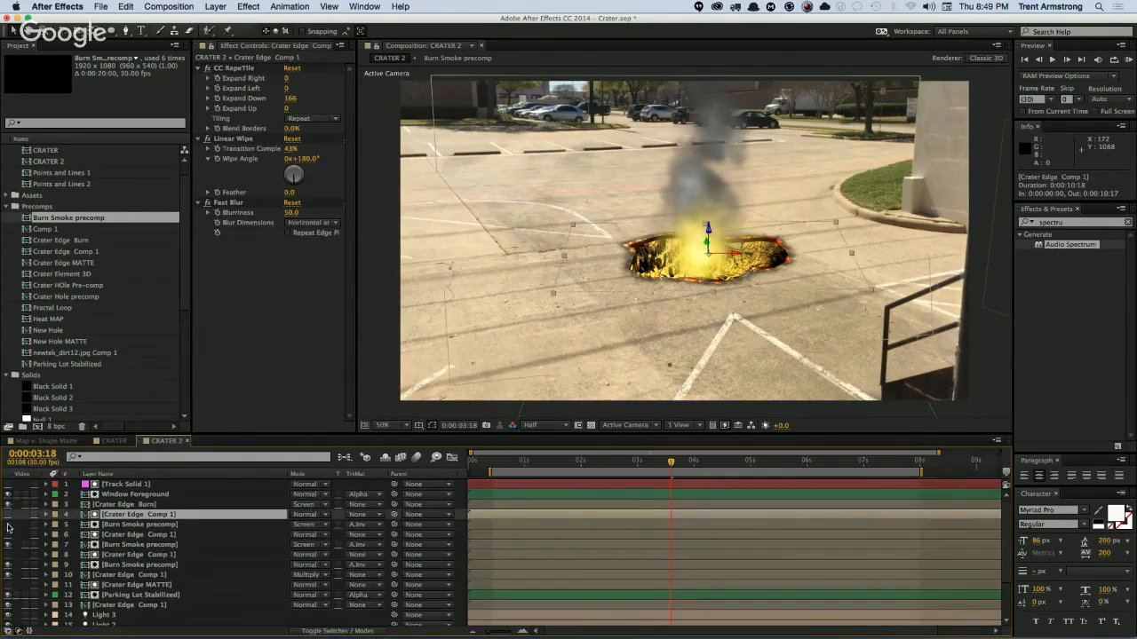
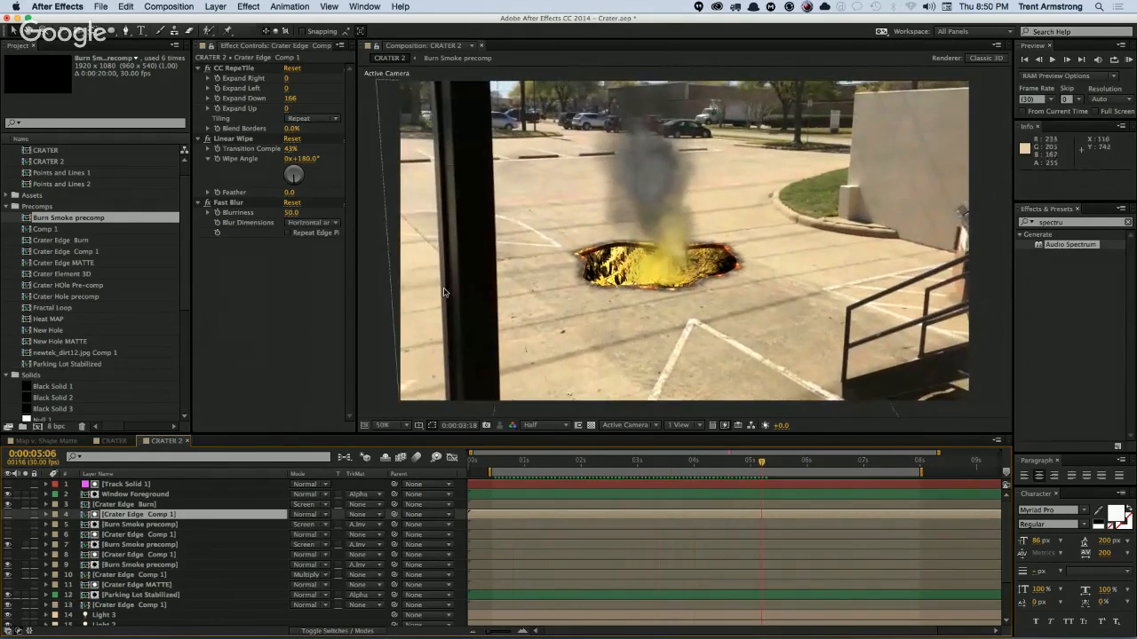
Step: Show the Burn Smoke precomp in layer 5 with the Multiply blending mode and set its X orientation to 103°
click(130, 525)
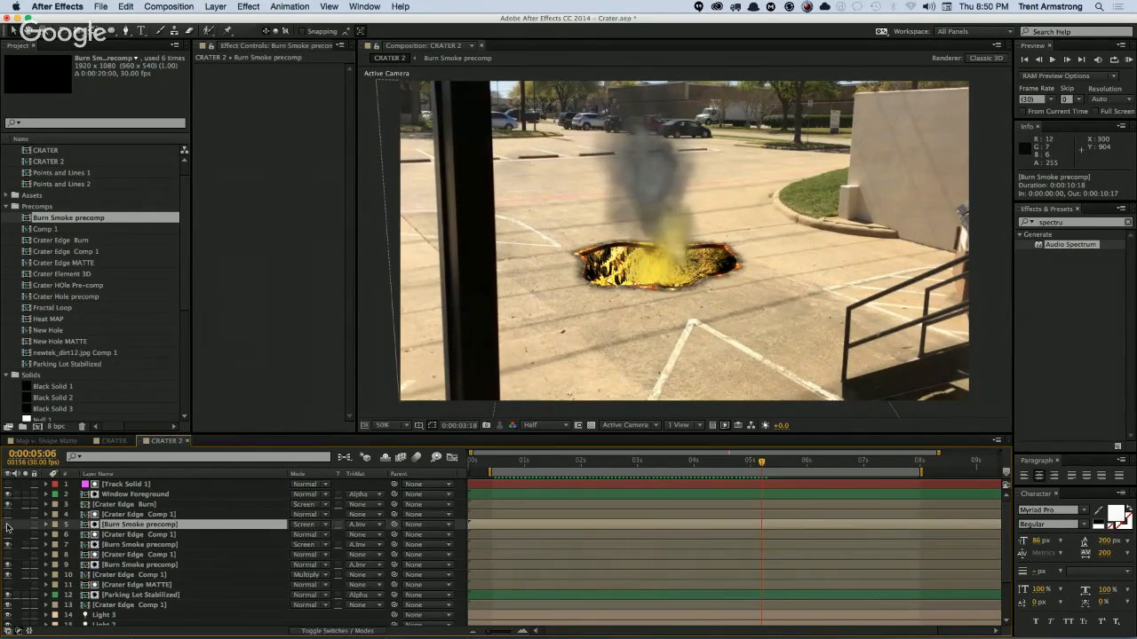
click(310, 525)
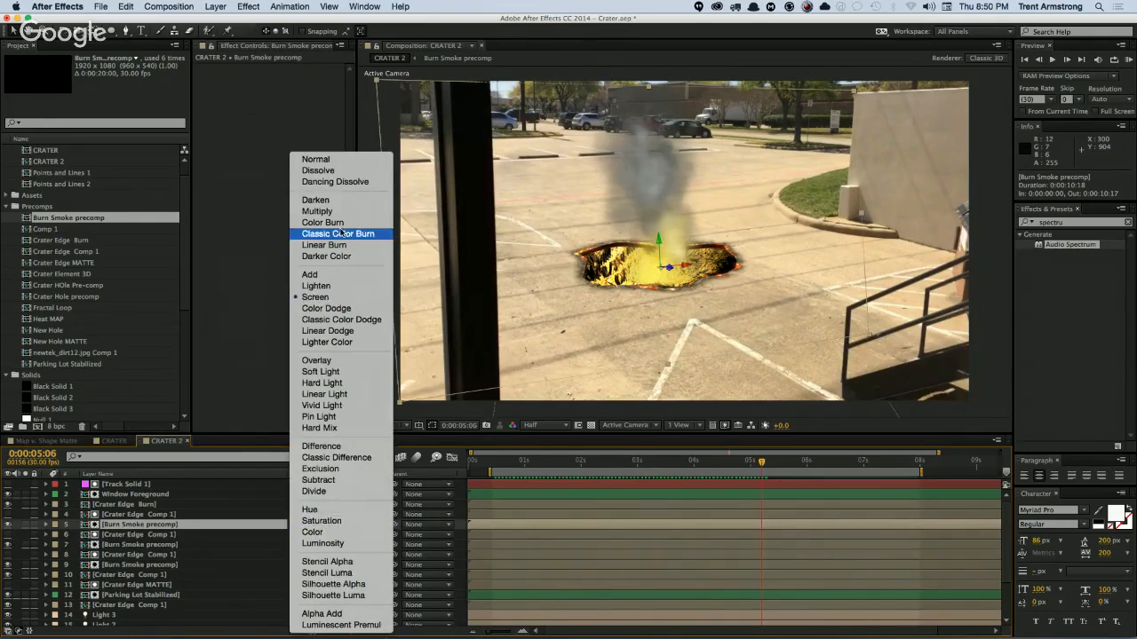
click(318, 212)
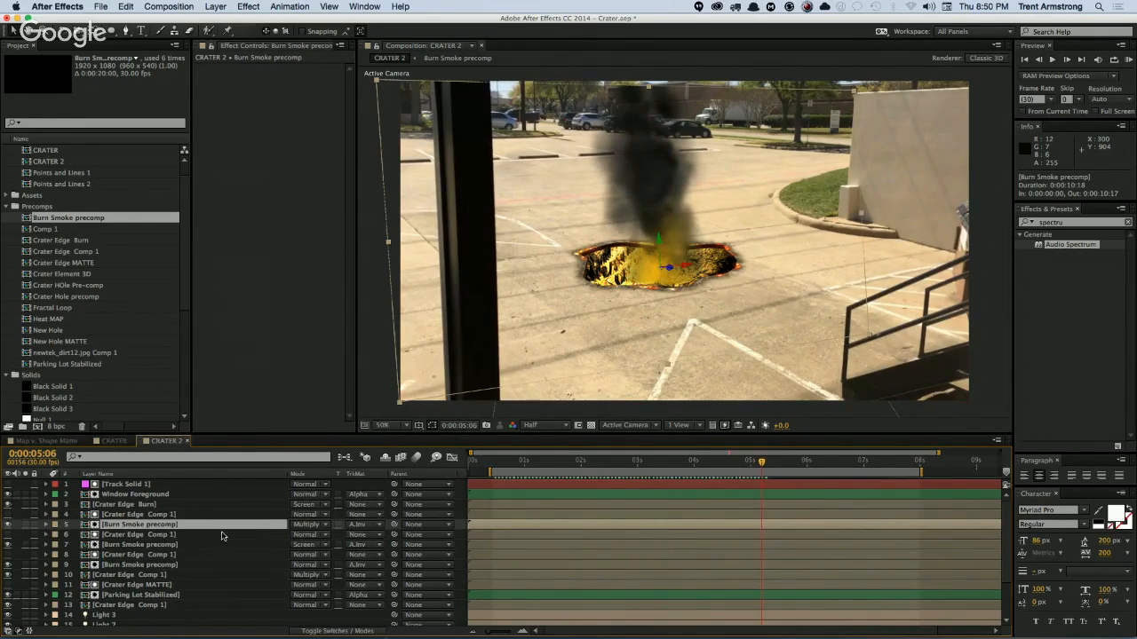
key(r)
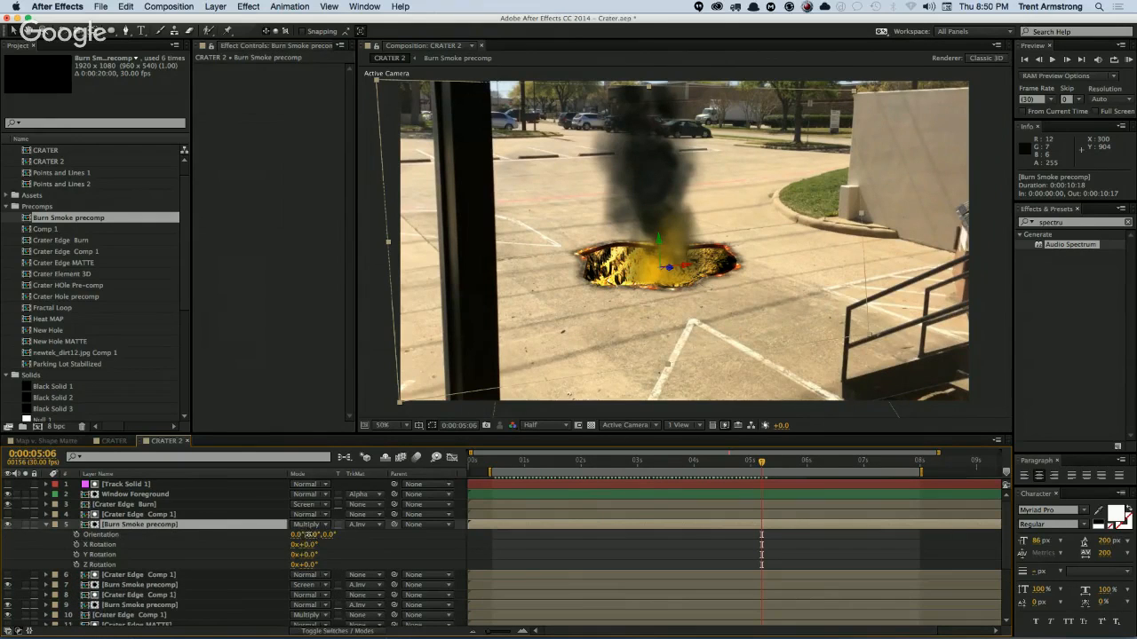
drag(309, 536, 362, 535)
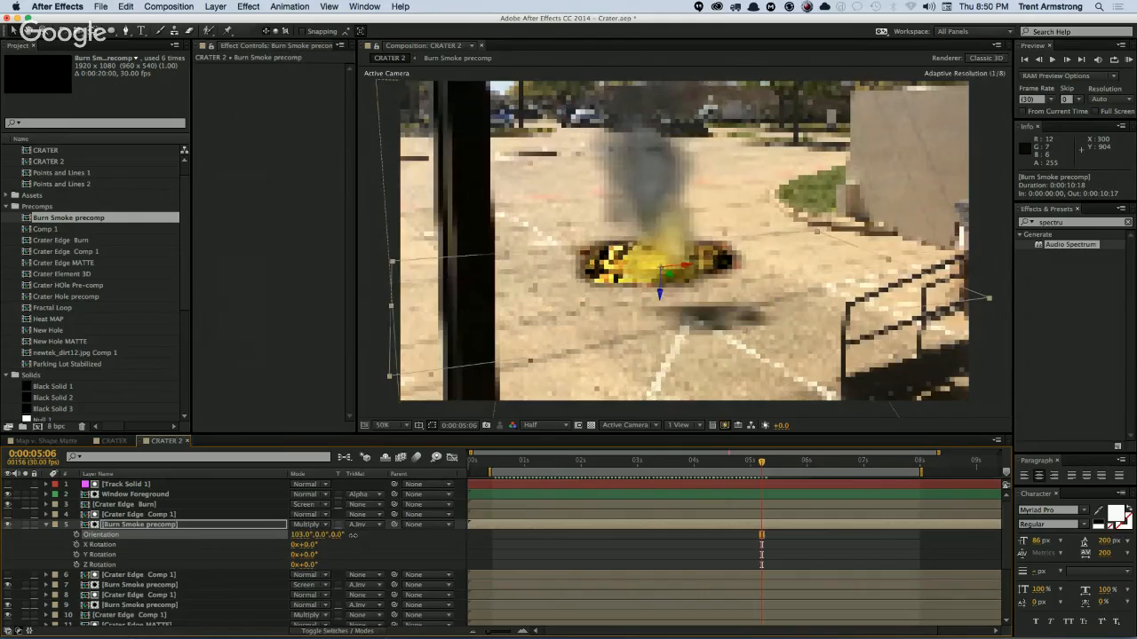
Step: Move the flattened smoke layer and its Crater Edge matte above Crater Edge Burn and set the smoke's track matte to None
shift+click(138, 516)
mouse_move(137, 519)
mouse_down()
mouse_move(147, 494)
mouse_move(140, 505)
mouse_up()
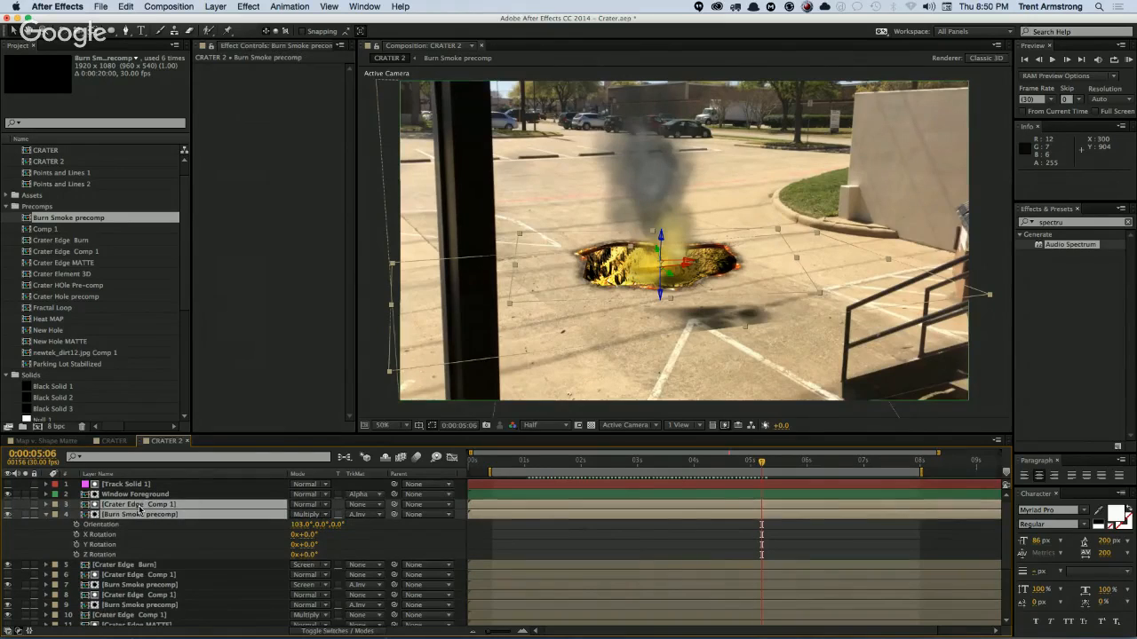
click(138, 506)
click(262, 516)
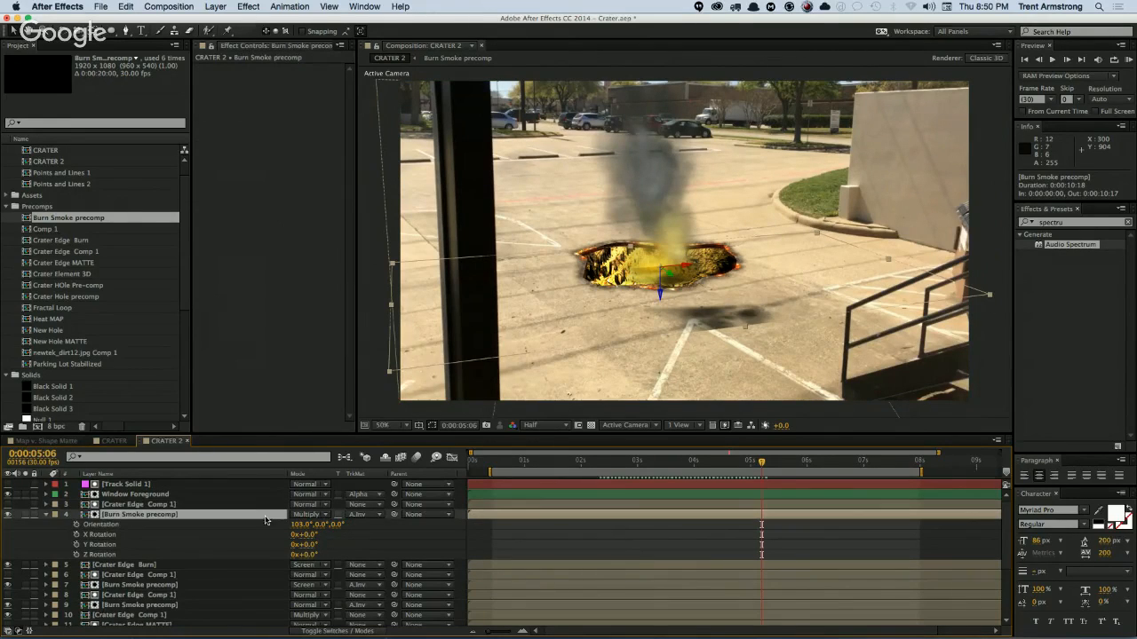
click(359, 514)
click(381, 518)
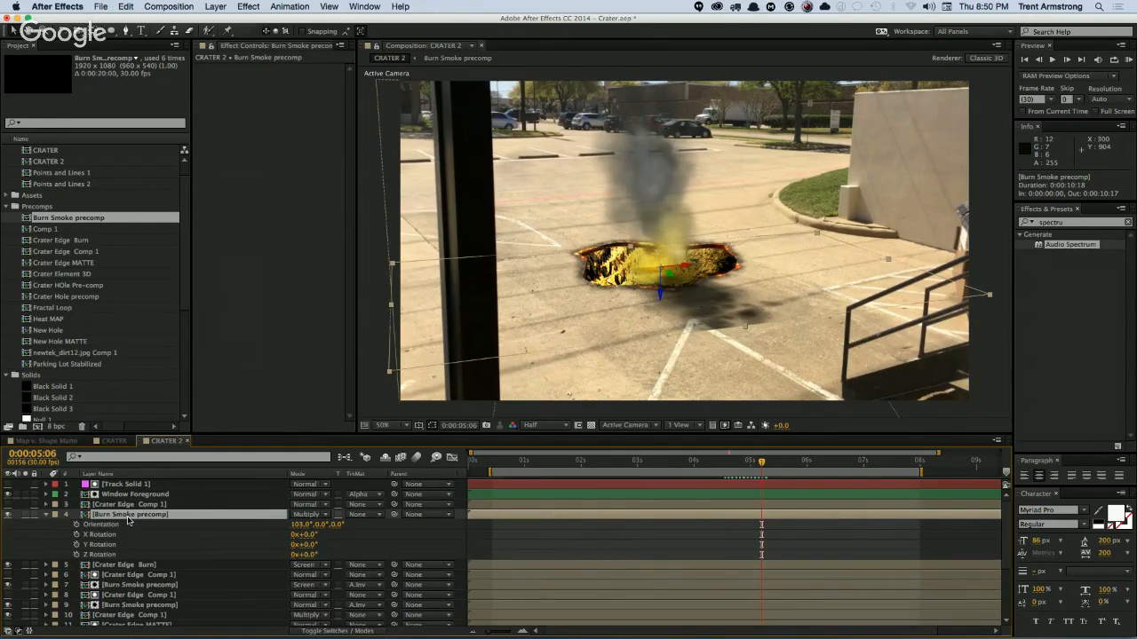
Step: Stretch the Y scale of the flattened Burn Smoke precomp to lengthen the smoke's shadow across the pavement
key(shift+s)
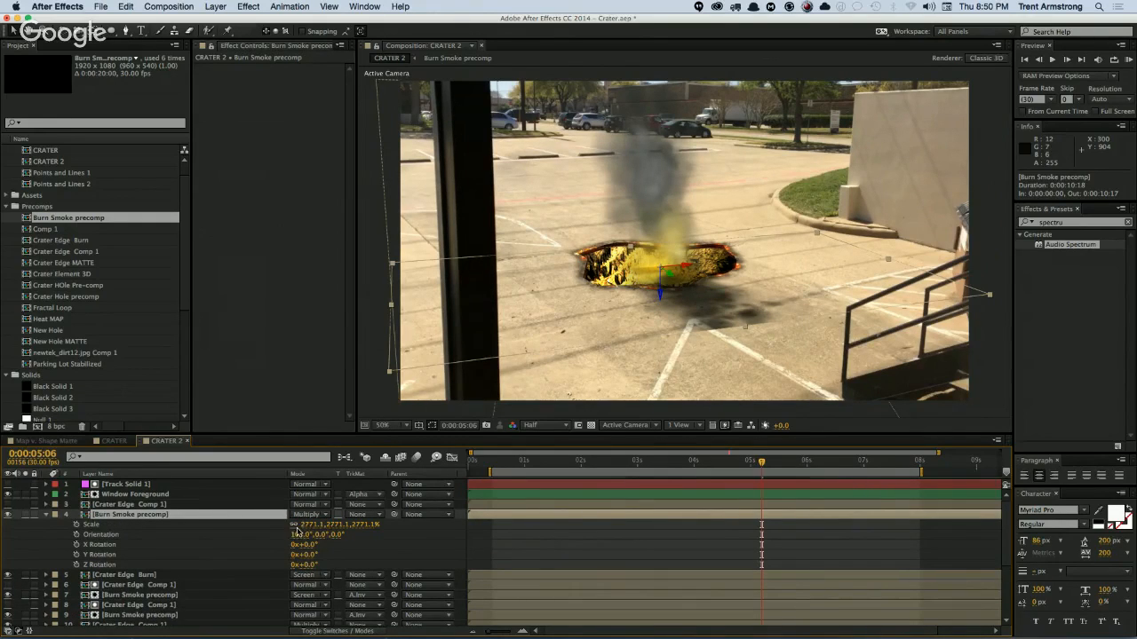
drag(334, 530, 451, 492)
key(u)
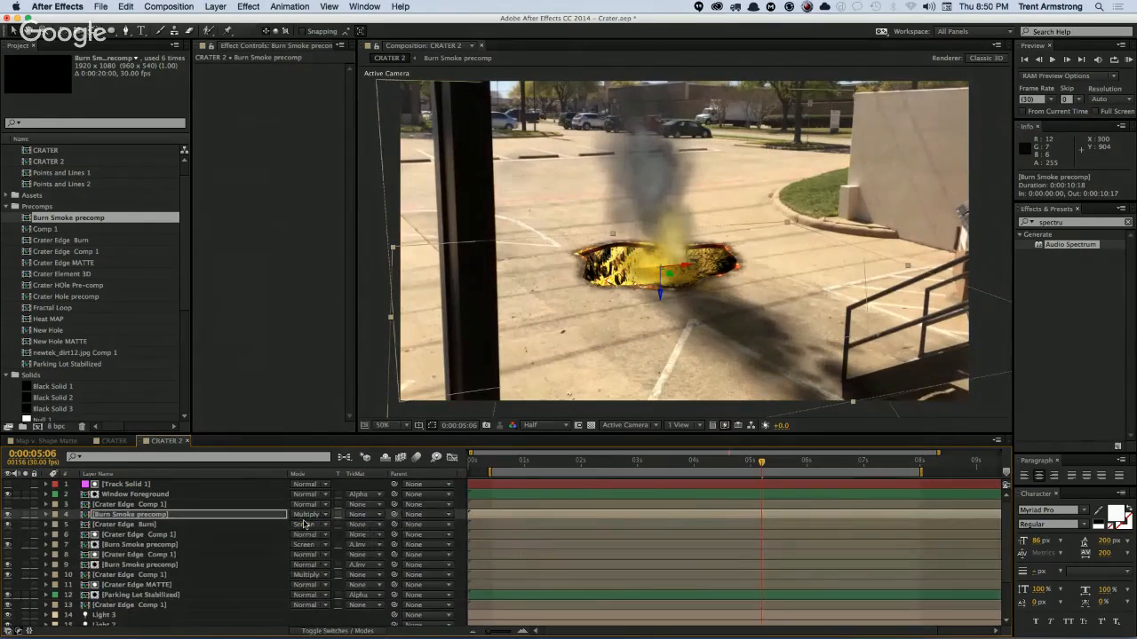
Step: Set the opacity of the smoke shadow layer to 40%
key(t)
click(301, 523)
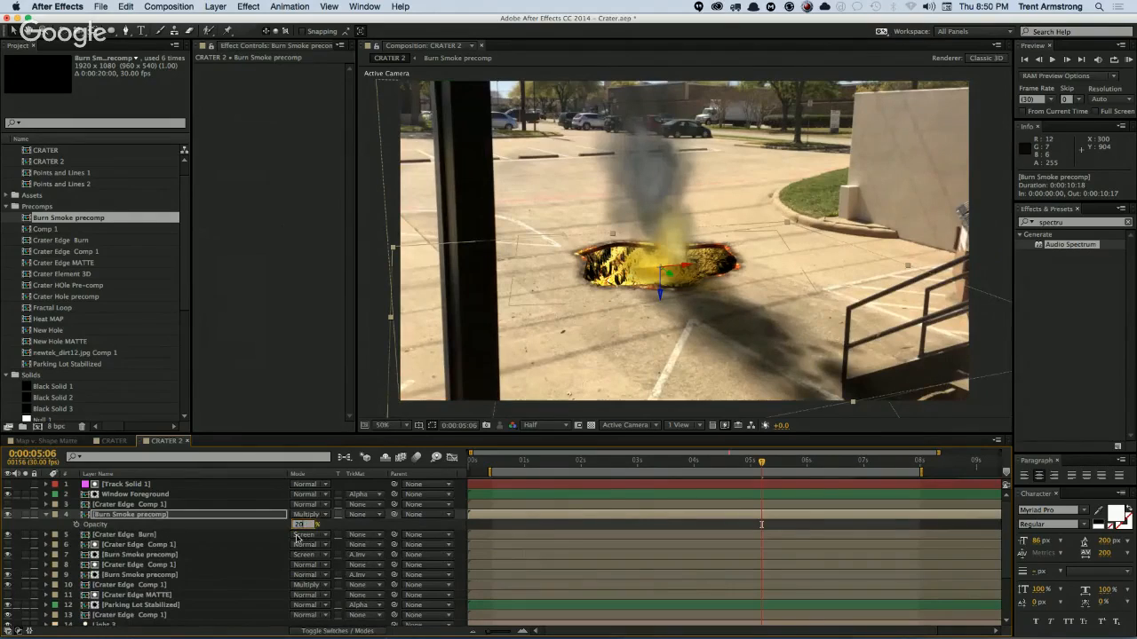
key(Return)
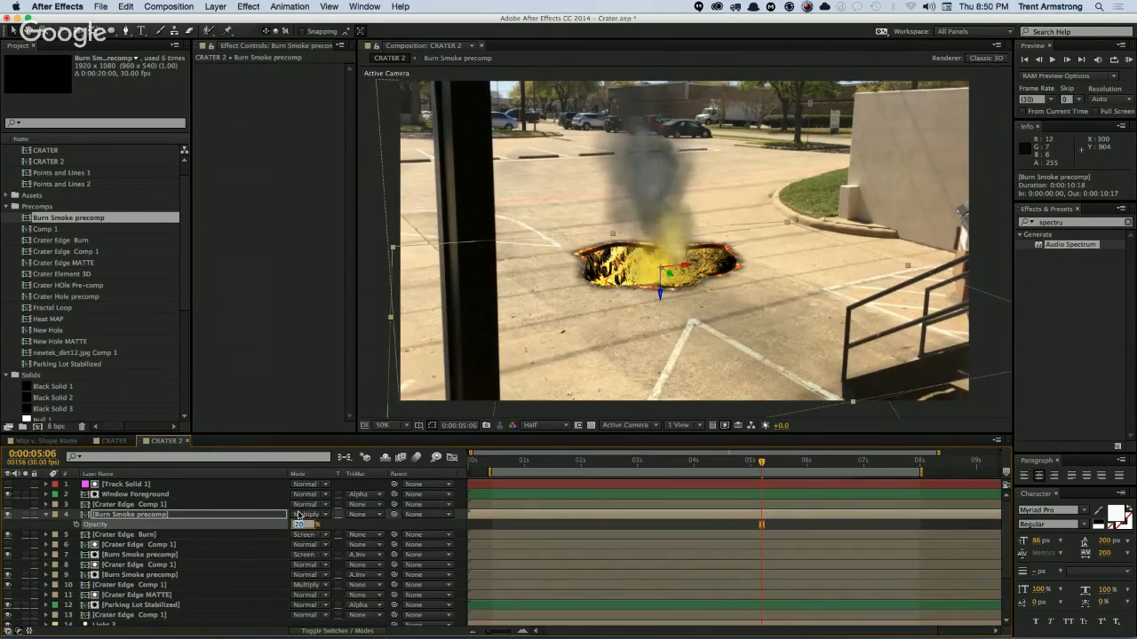
key(Return)
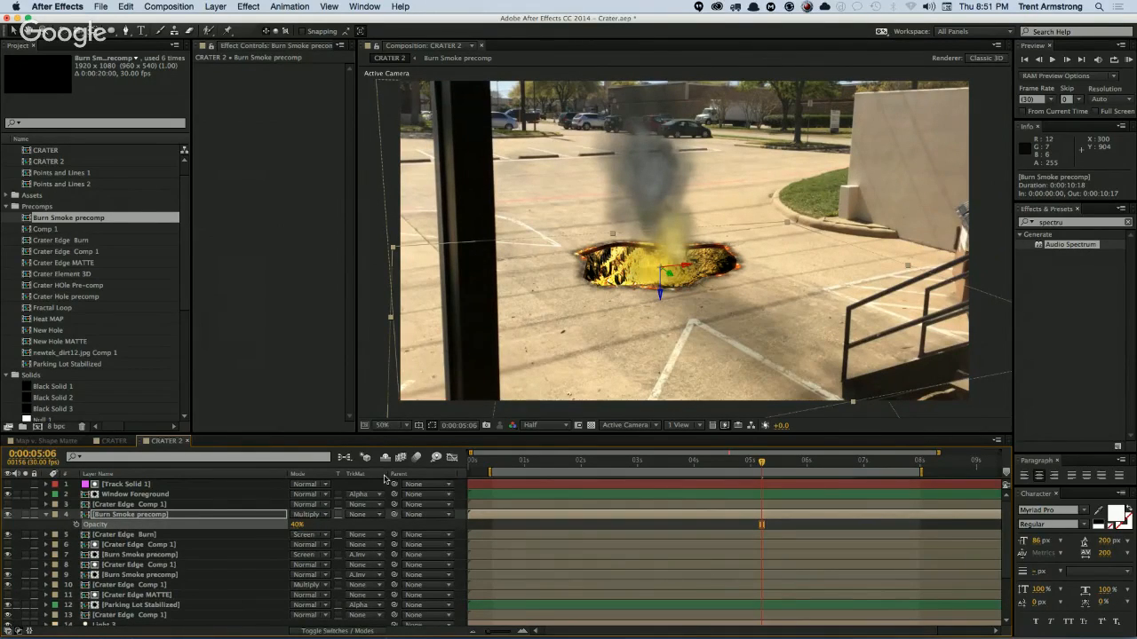
Step: Move the smoke shadow along its Y and Z axes to about 12664.6, 4736.7, 60947.3, at the crater's near edge
click(136, 515)
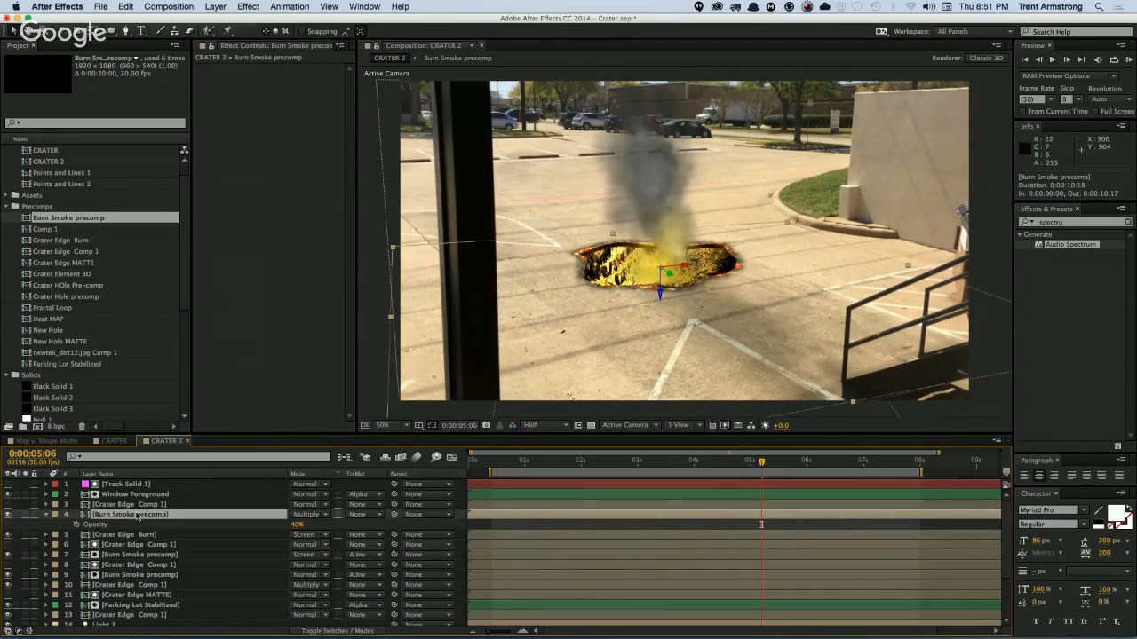
drag(671, 275, 760, 347)
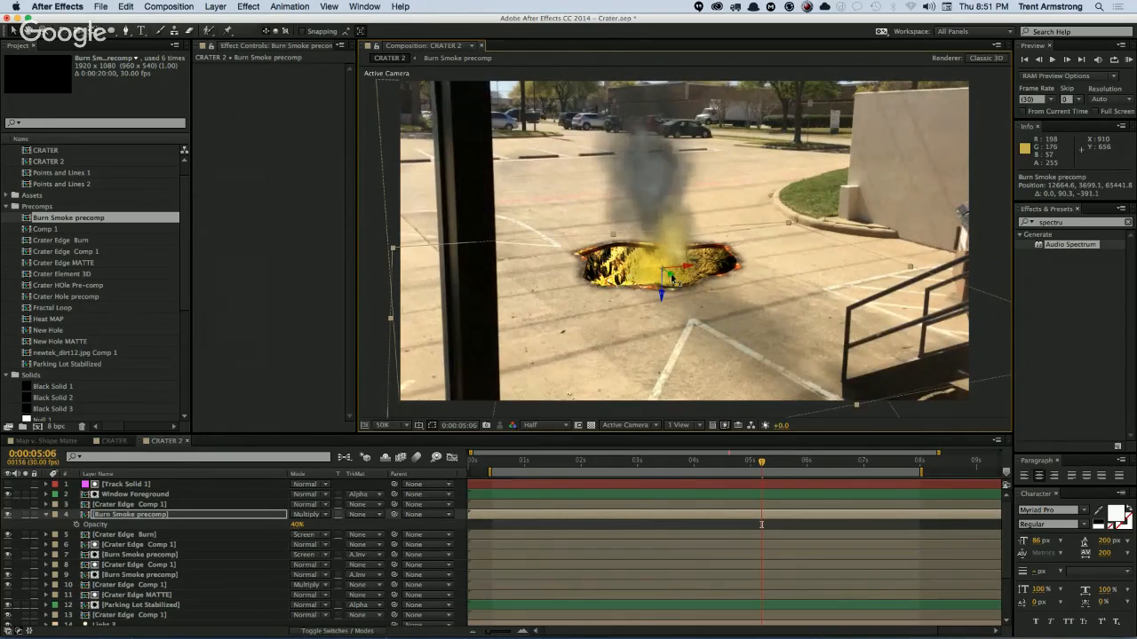
mouse_move(662, 291)
mouse_down()
mouse_move(695, 290)
mouse_move(781, 351)
mouse_up()
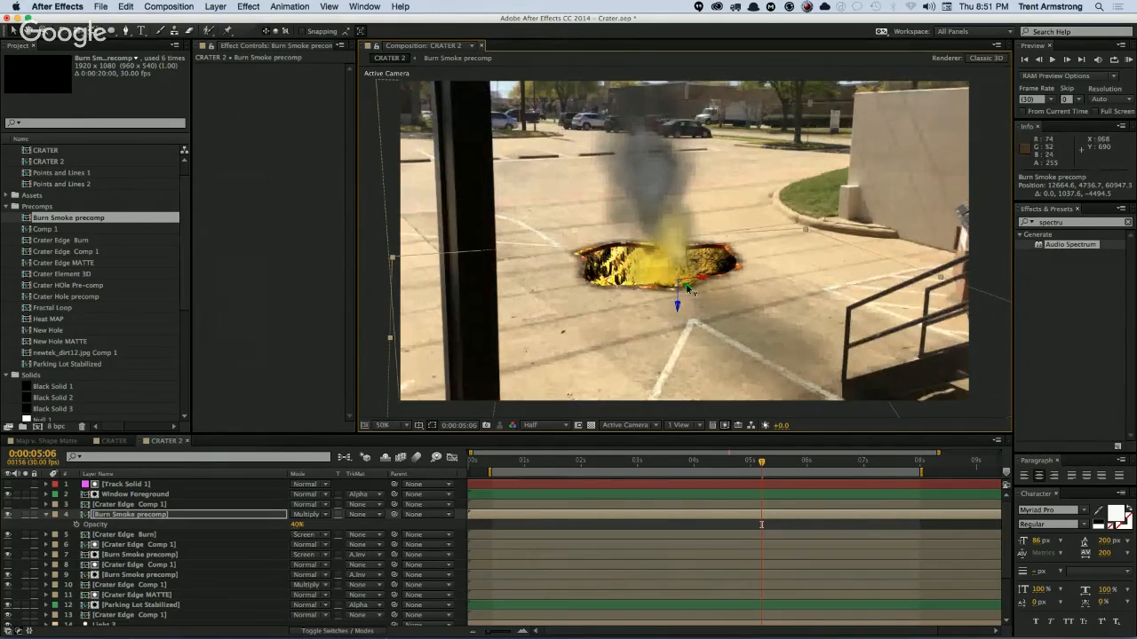
click(50, 514)
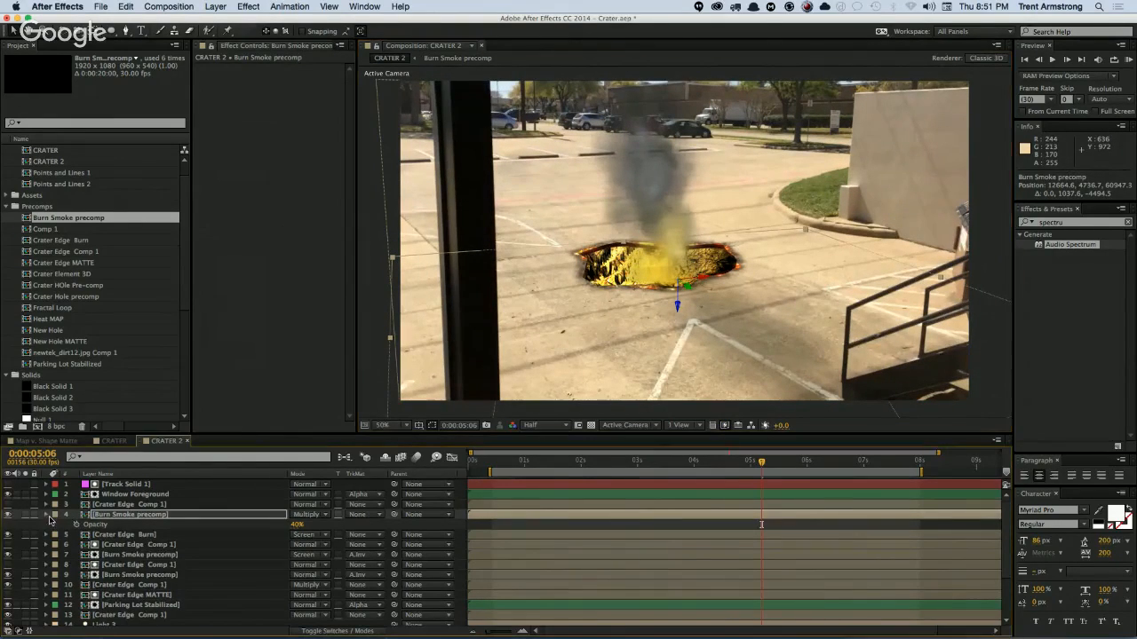
Step: Examine the 3D Camera Tracker points of Parking Lot Stabilized and the creation options for the ground points beside the railing
scroll(151, 608, down, 3)
click(142, 610)
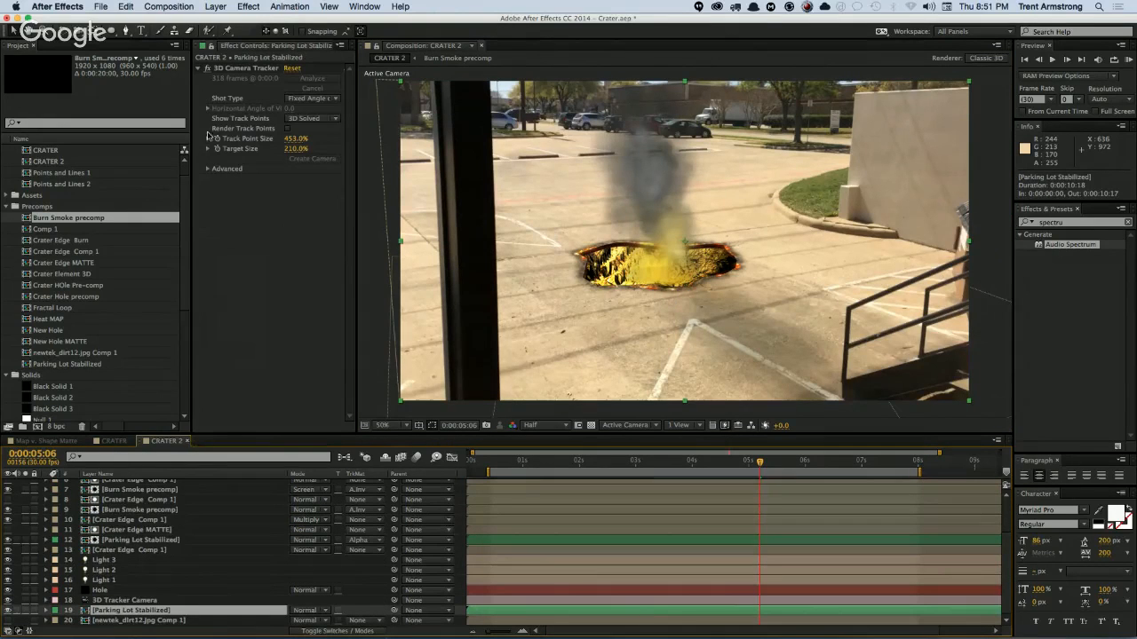
click(249, 70)
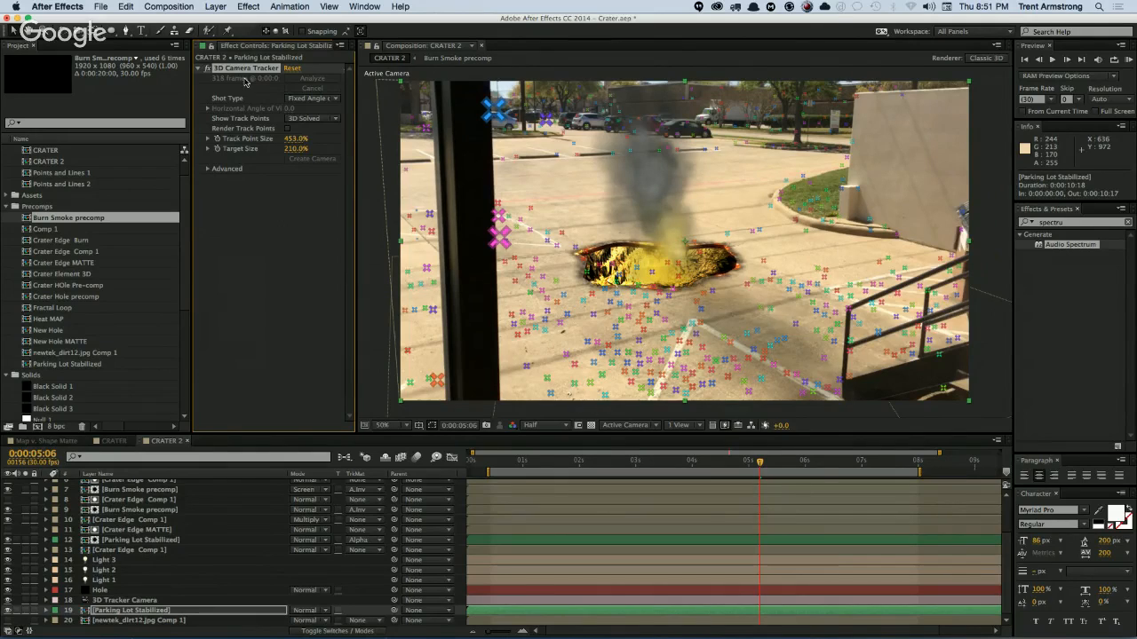
mouse_move(765, 295)
mouse_down()
mouse_move(725, 340)
mouse_move(827, 315)
mouse_up()
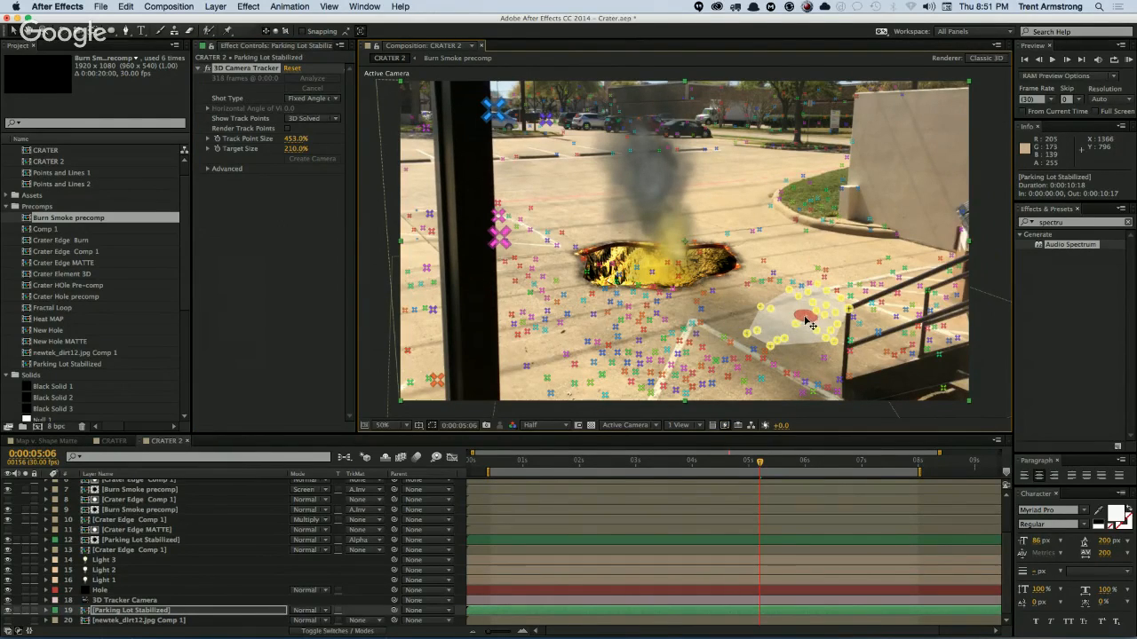
right_click(806, 322)
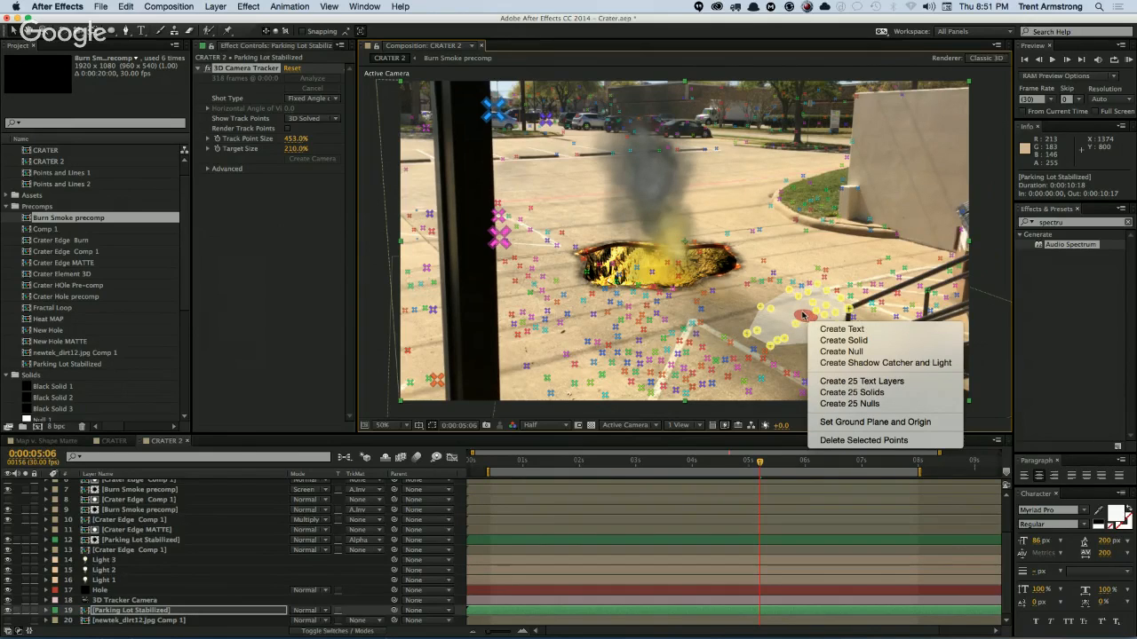
click(769, 390)
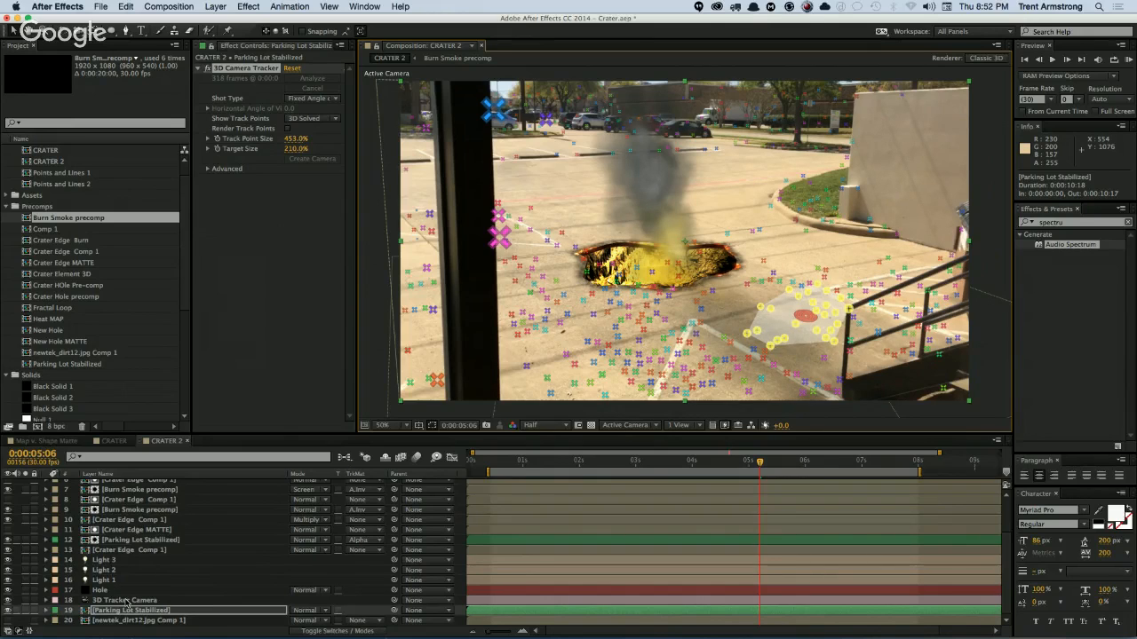
click(248, 489)
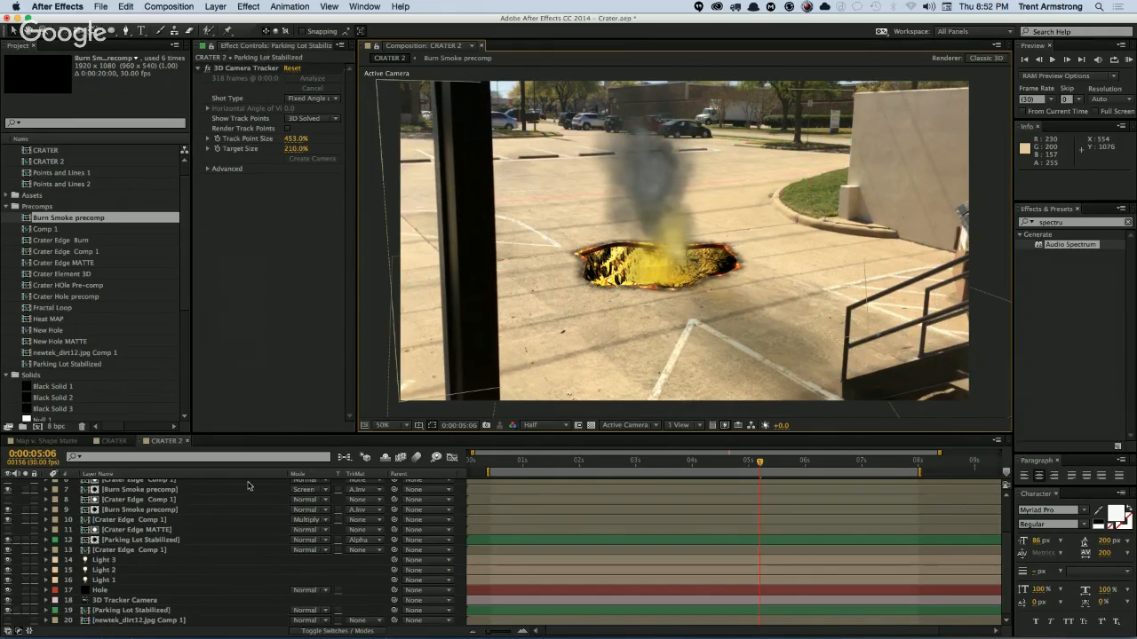
Step: Run a RAM preview of the composite to check the smoke, shadow and crater lighting in motion
key(KP_0)
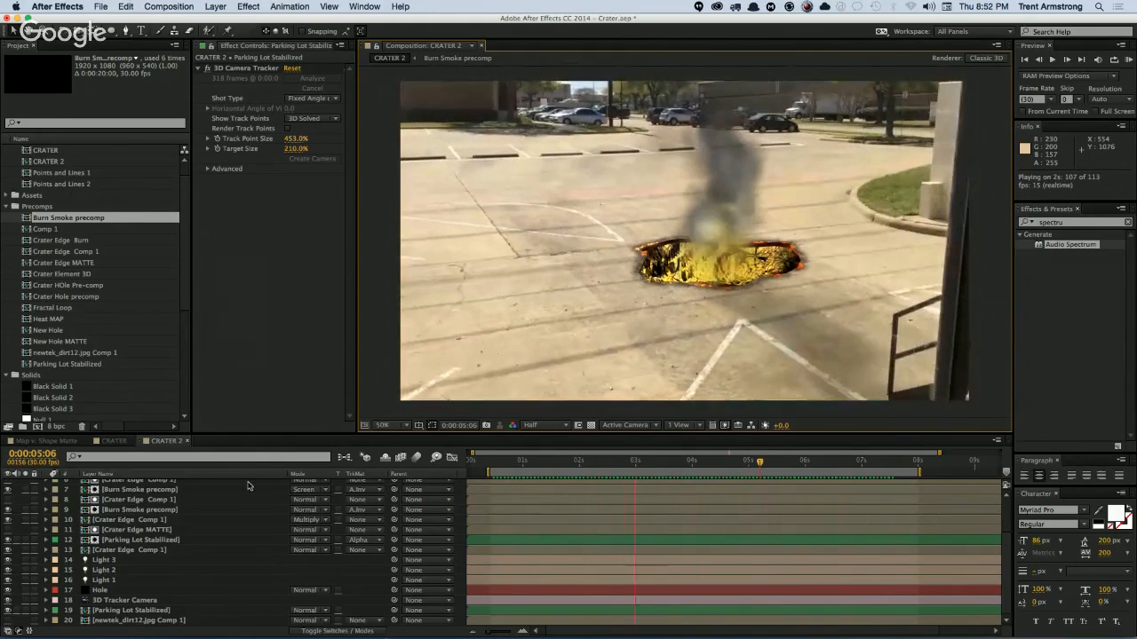
key(space)
scroll(136, 499, up, 3)
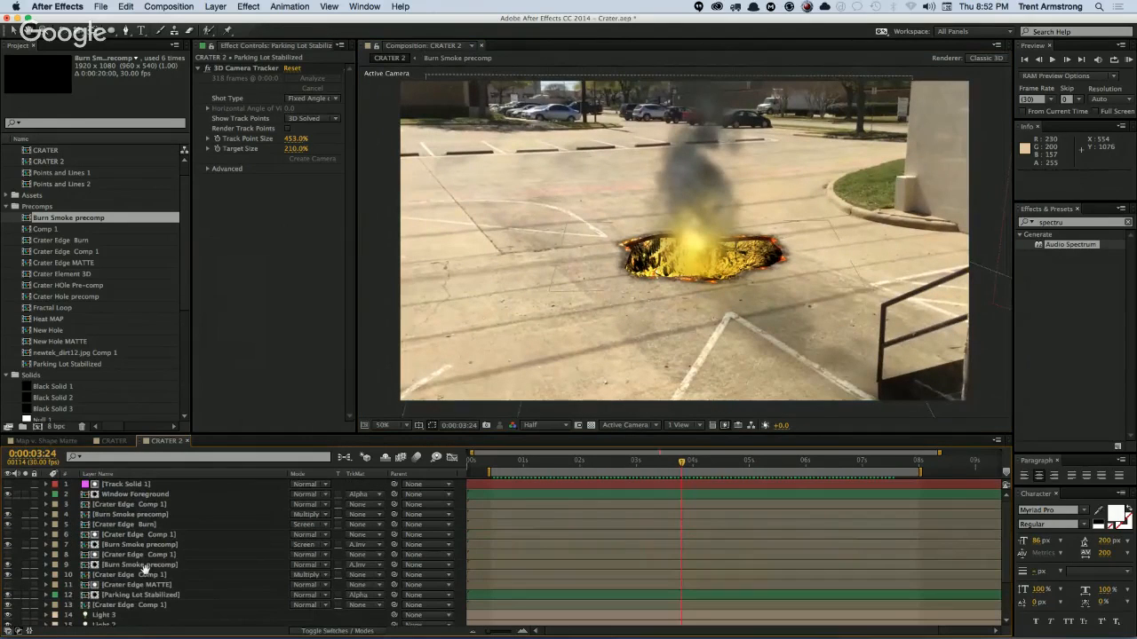
Step: Solo the smoke shadow layer, check its source precomp, and apply a Linear Wipe effect to the layer
click(25, 514)
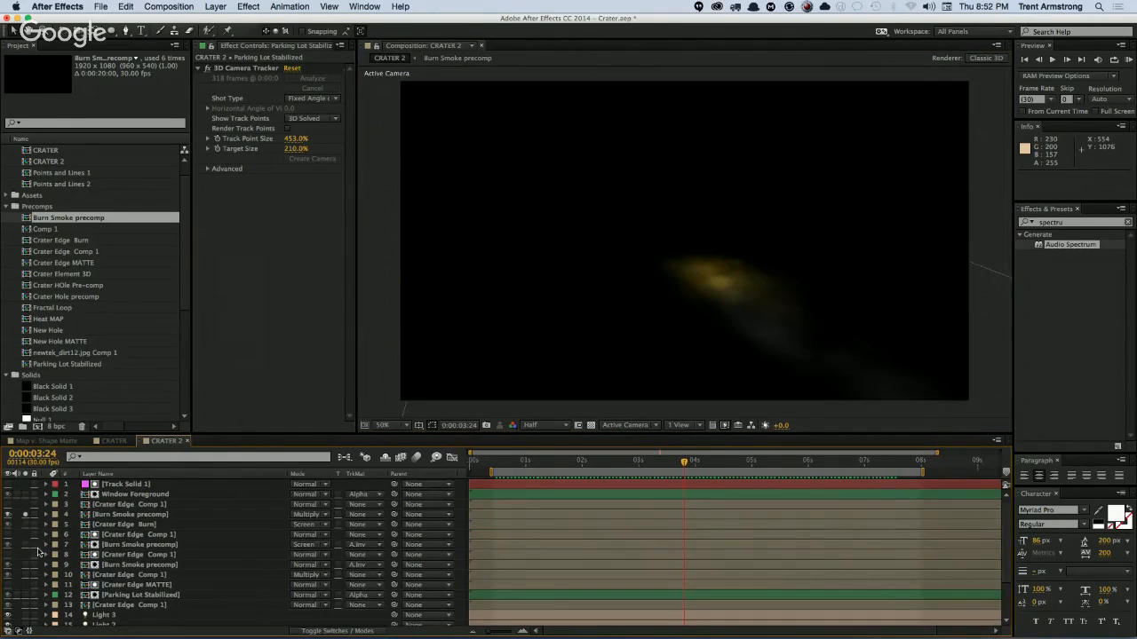
double_click(124, 514)
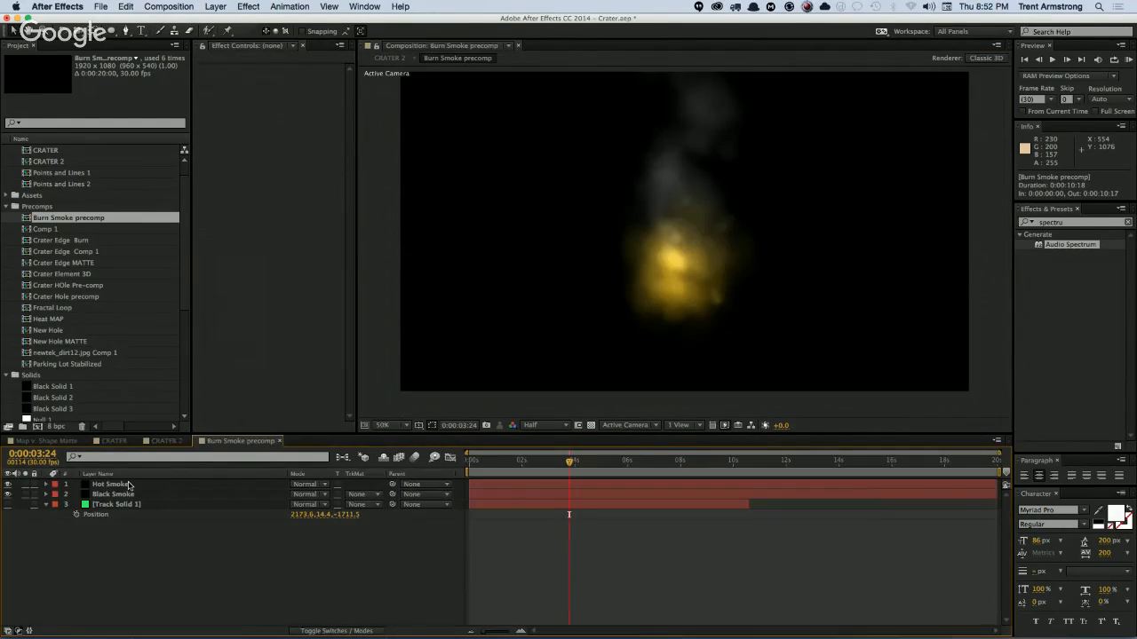
key(super+w)
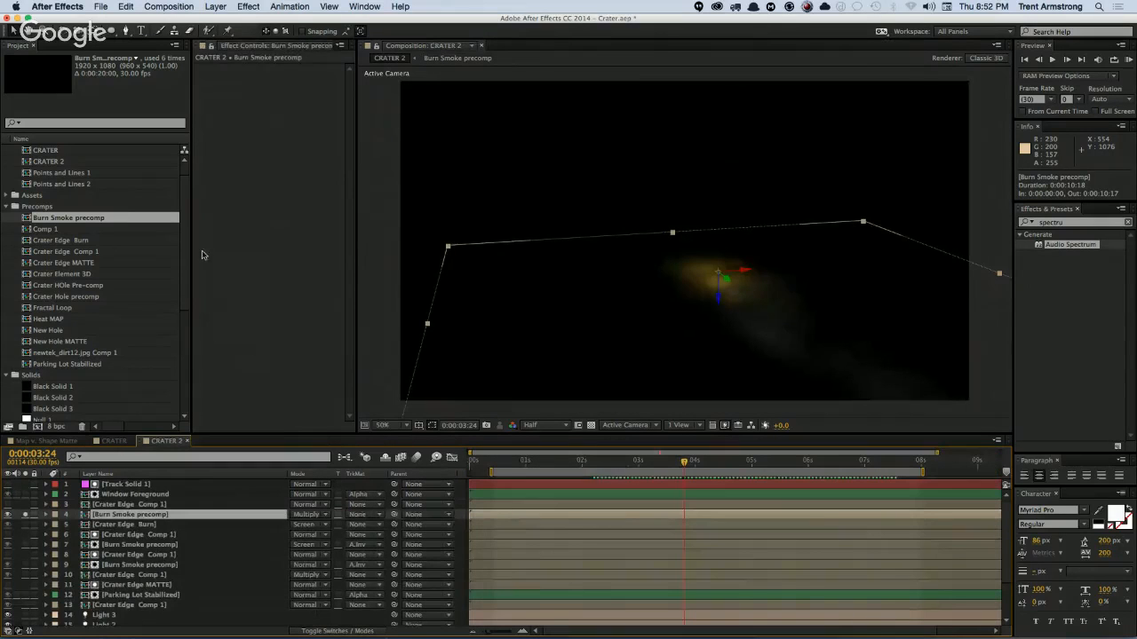
click(249, 7)
mouse_move(320, 310)
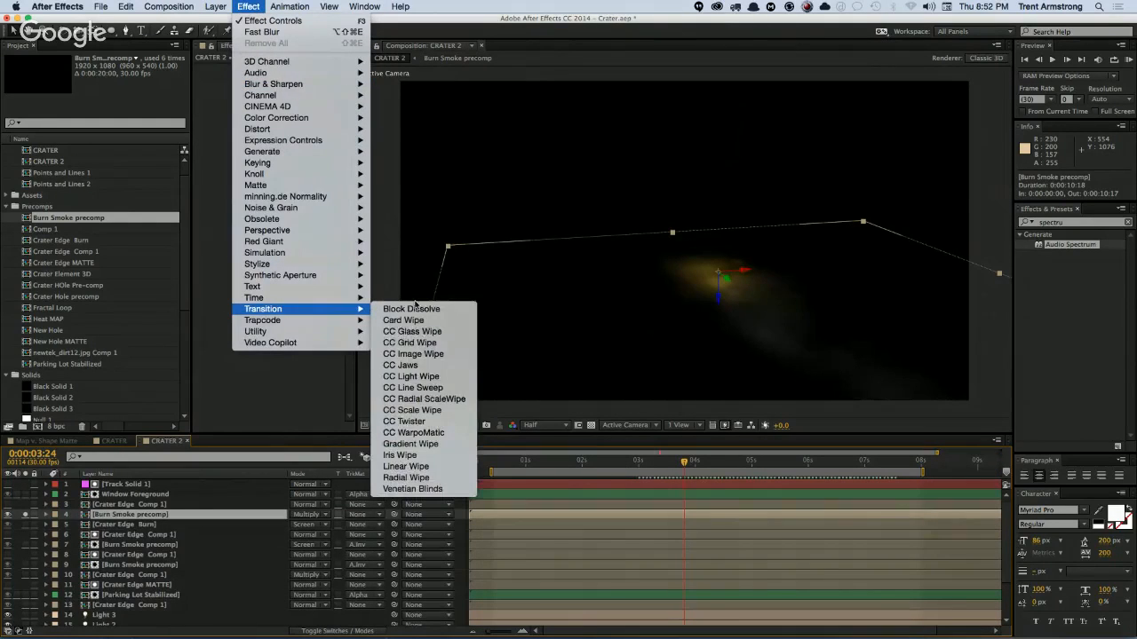
click(422, 467)
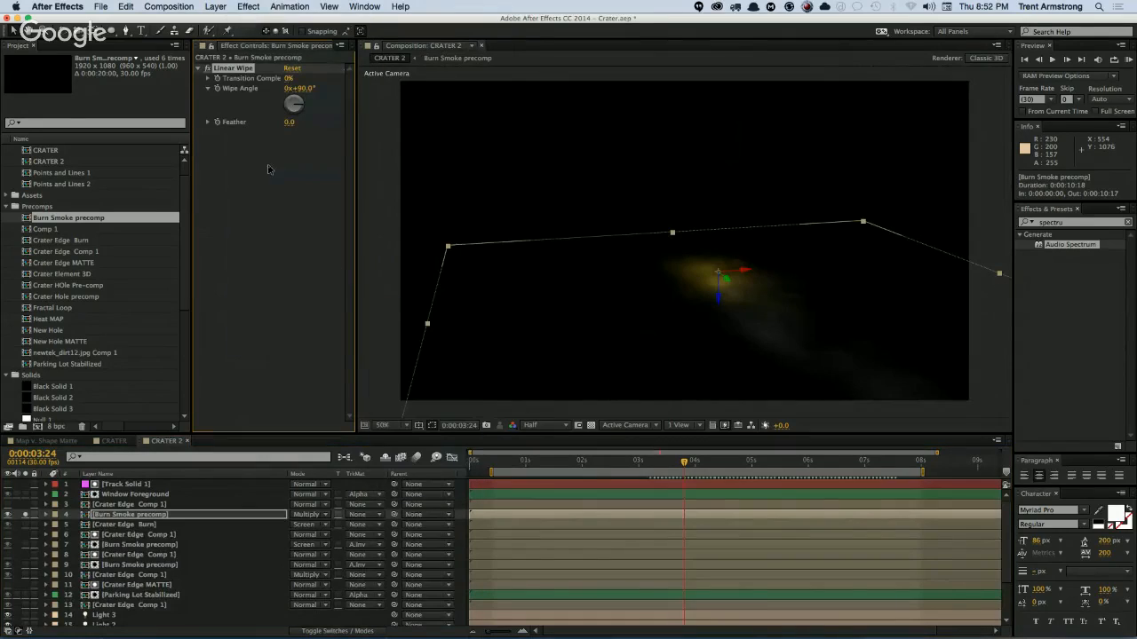
Step: Set the smoke shadow's Linear Wipe angle to 0° and its transition completion to 33%
drag(297, 109, 288, 97)
click(287, 78)
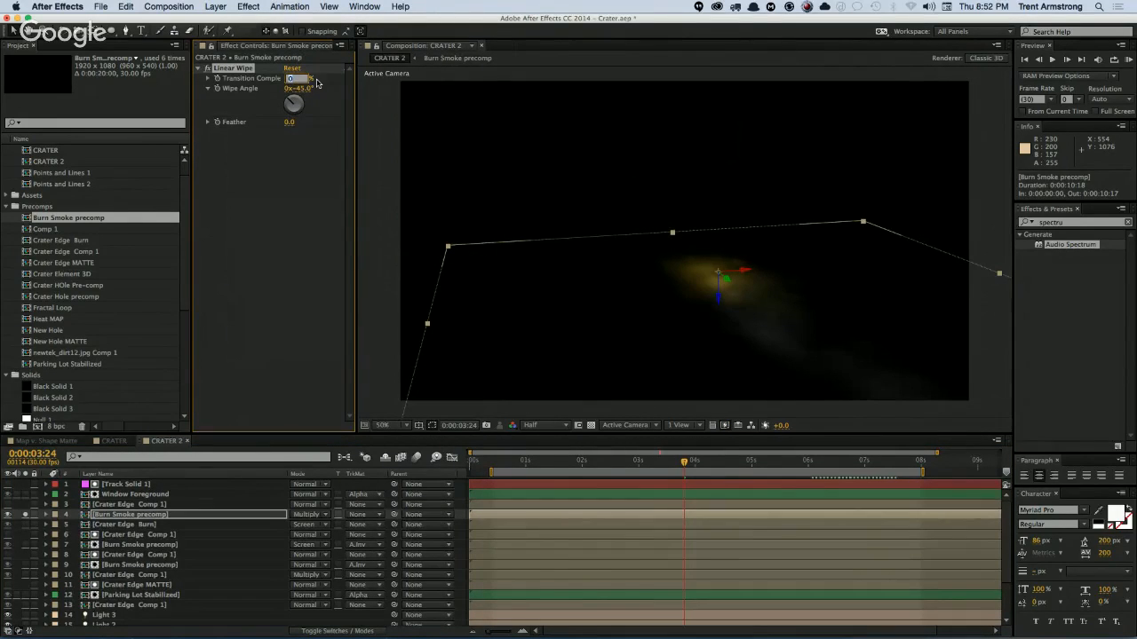
text(61)
key(Return)
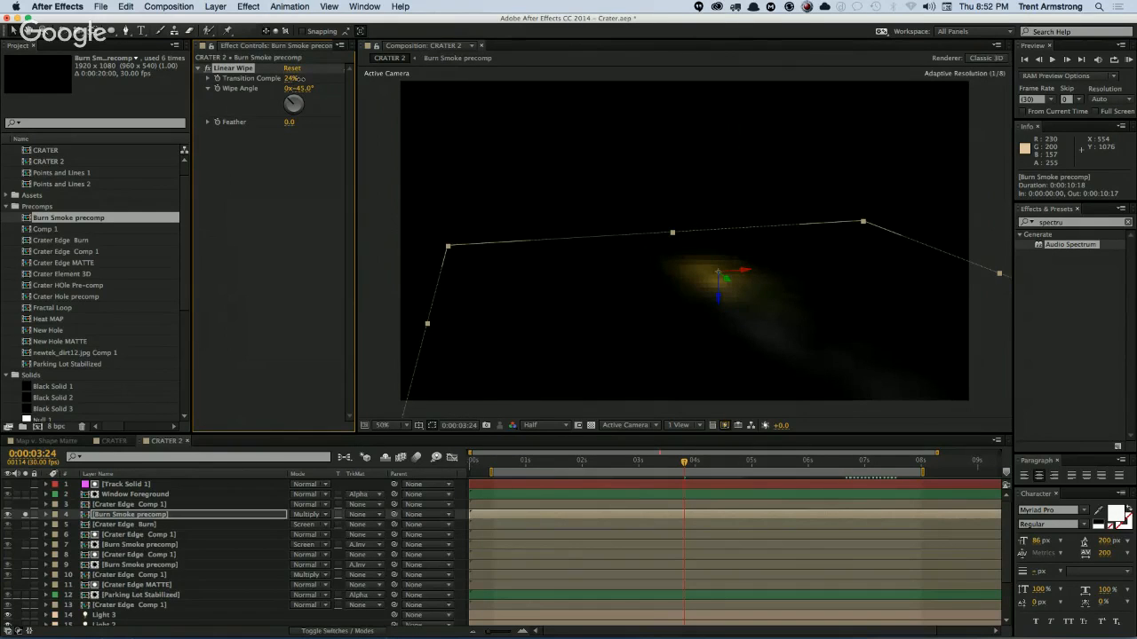
drag(328, 82, 295, 92)
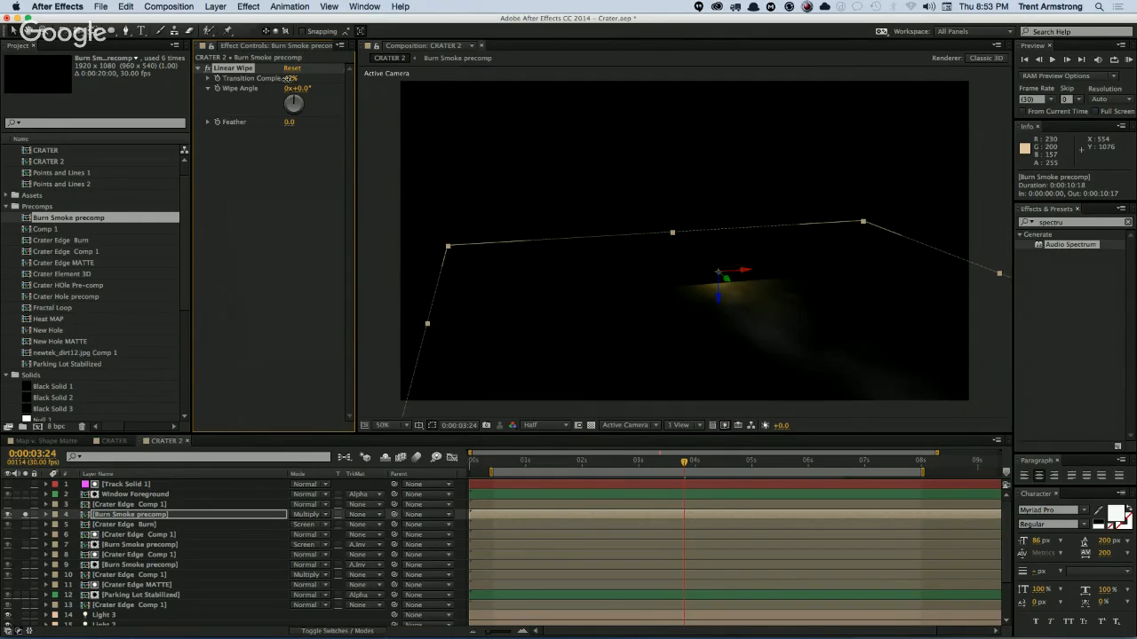
drag(283, 78, 291, 78)
Step: Set the Linear Wipe feather to 100 and turn off solo for the smoke shadow layer
click(291, 122)
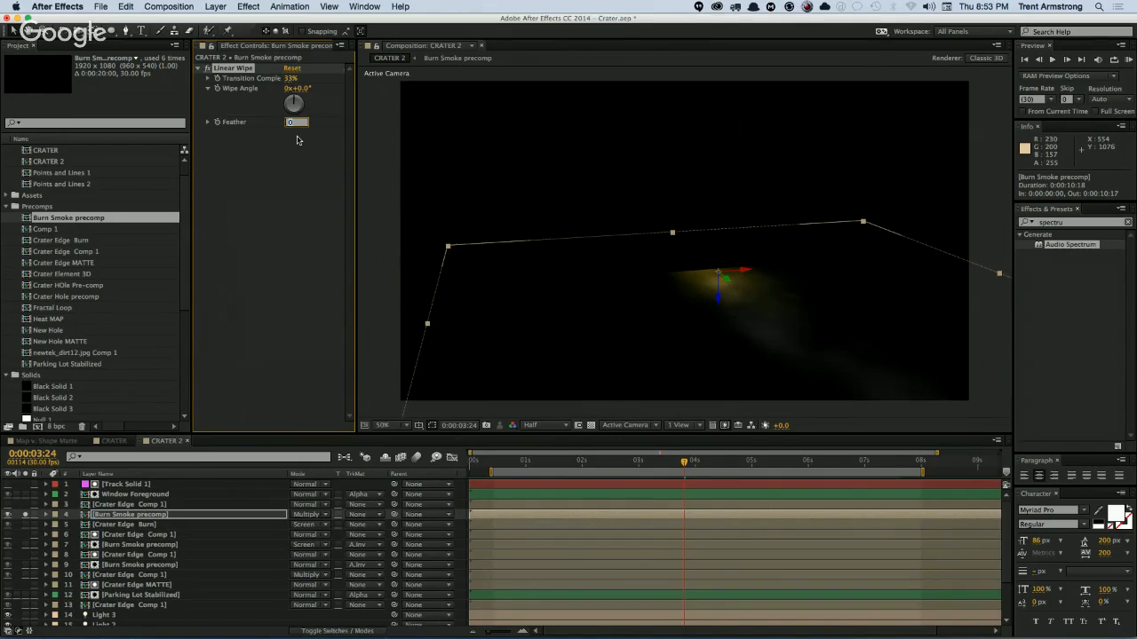
text(100)
key(Return)
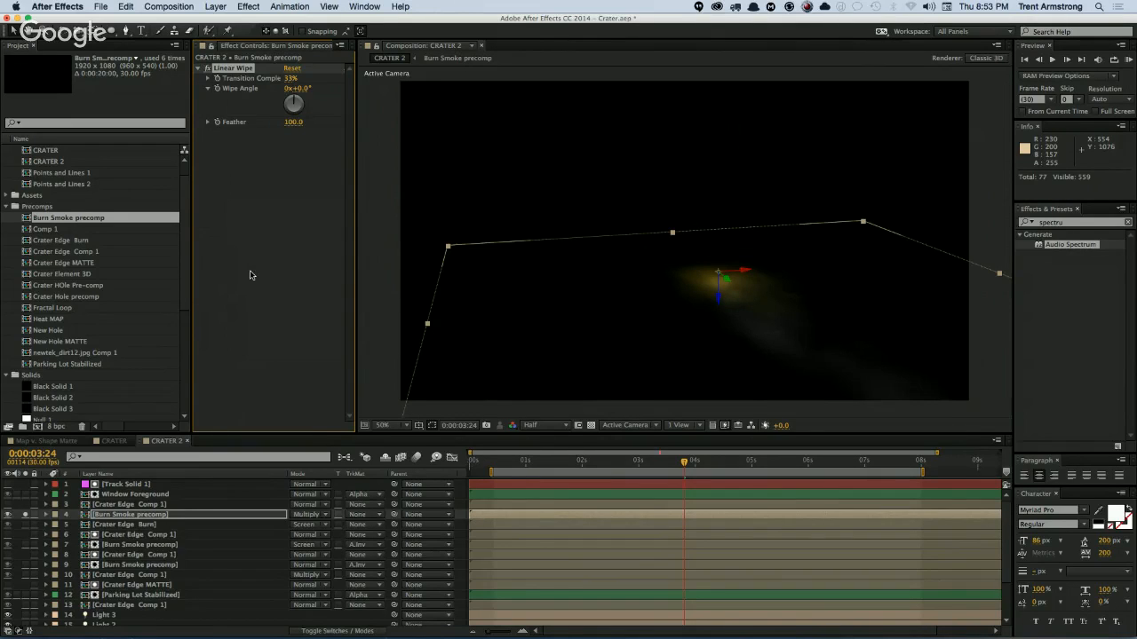
click(26, 515)
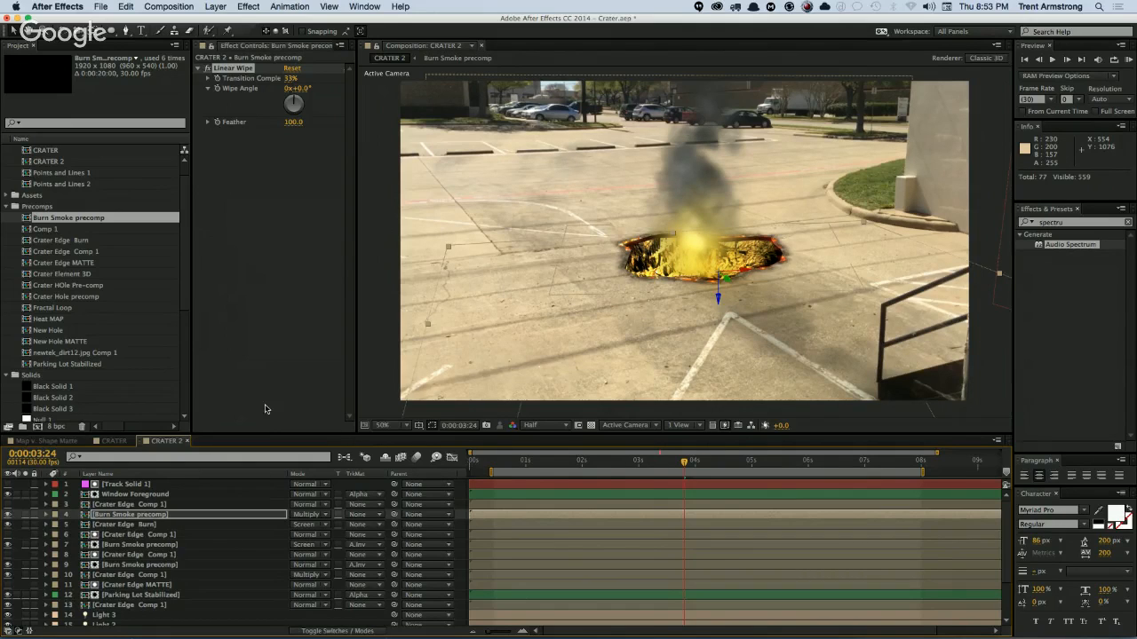
Step: Apply a Fill effect to the smoke shadow layer and colour it dark grey, 2A2A2A
click(253, 7)
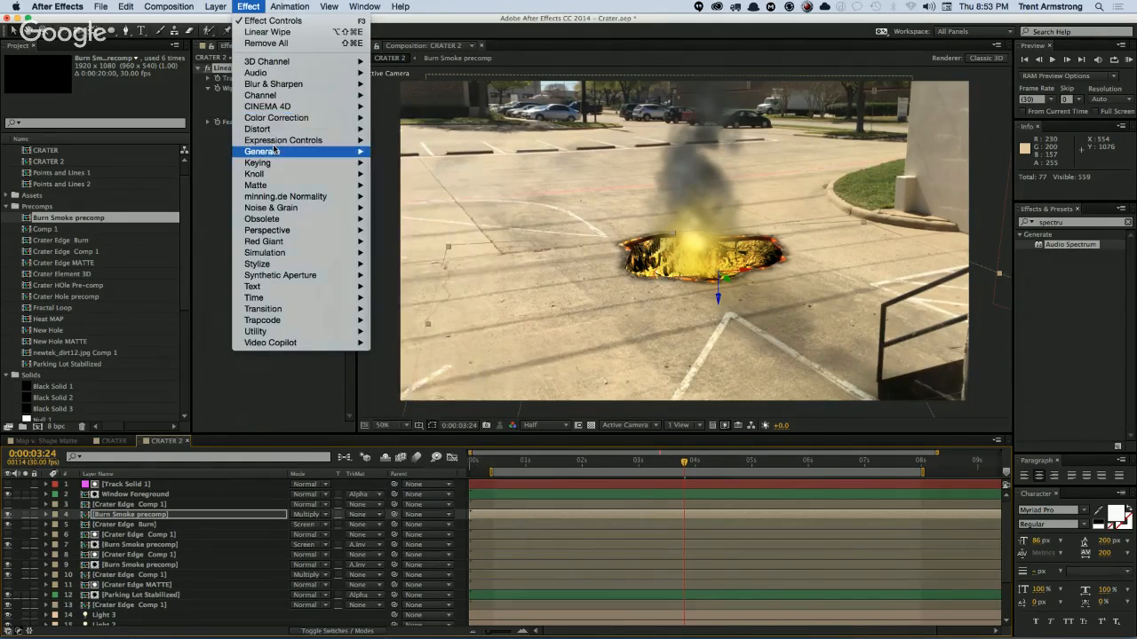
mouse_move(274, 152)
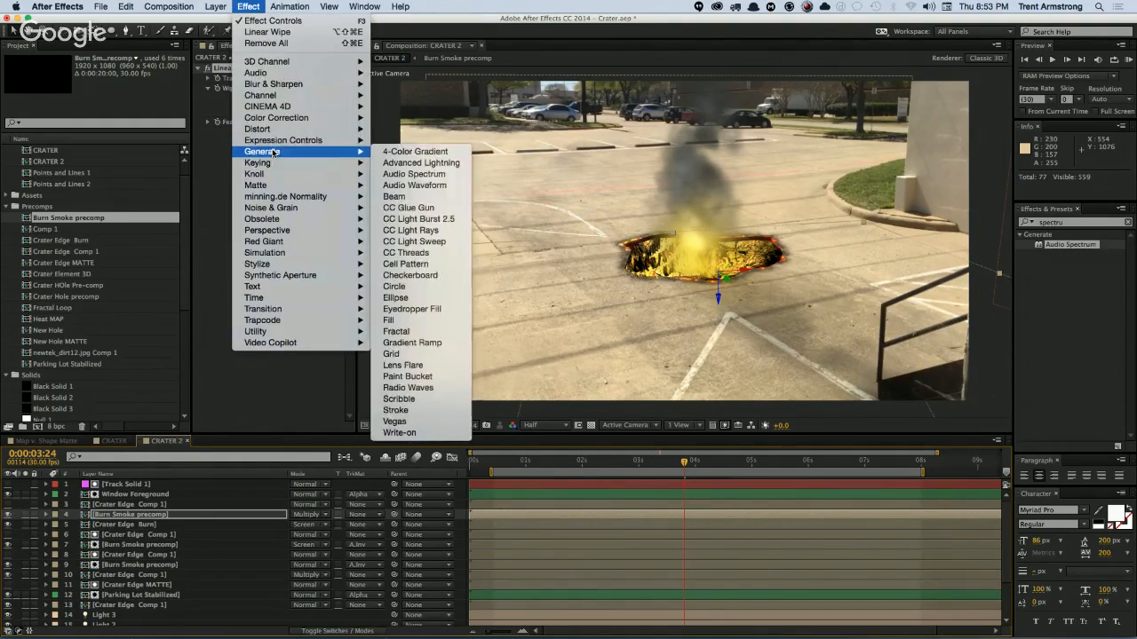
click(388, 320)
click(291, 165)
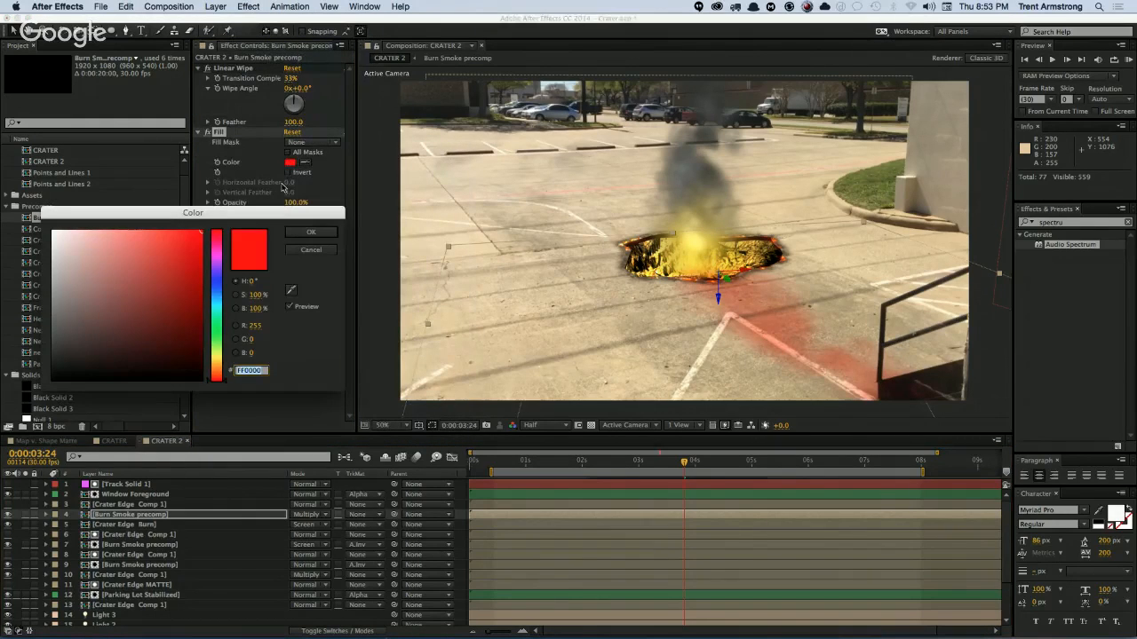
drag(51, 337, 59, 356)
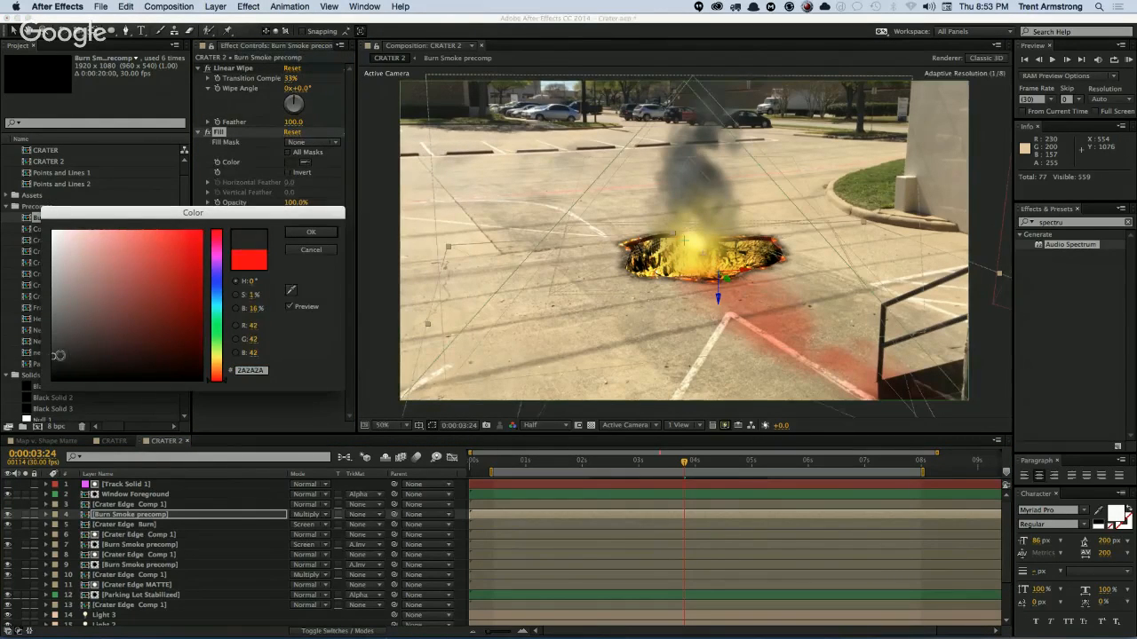
click(311, 232)
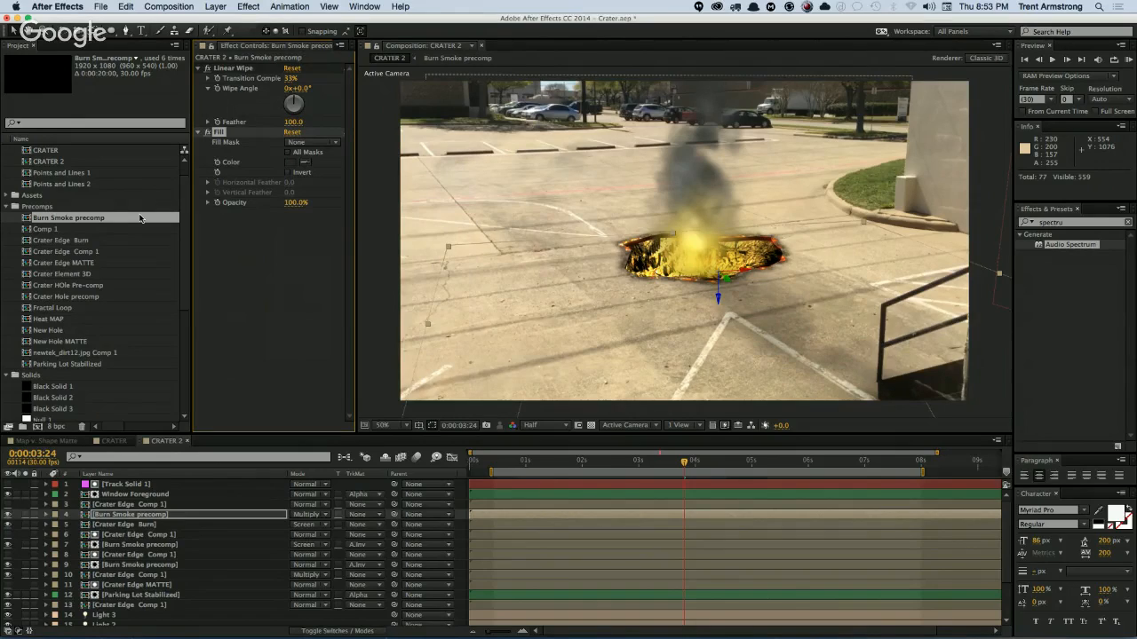
Step: Run a RAM preview of the composite to check the wiped, dark-filled smoke shadow in motion
key(KP_0)
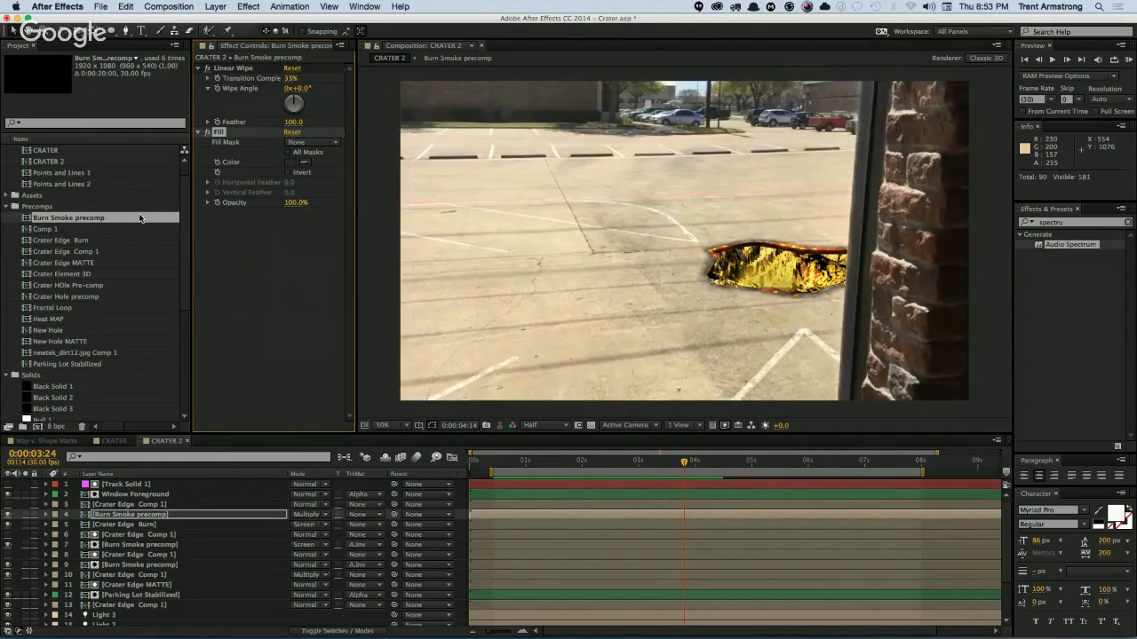
key(space)
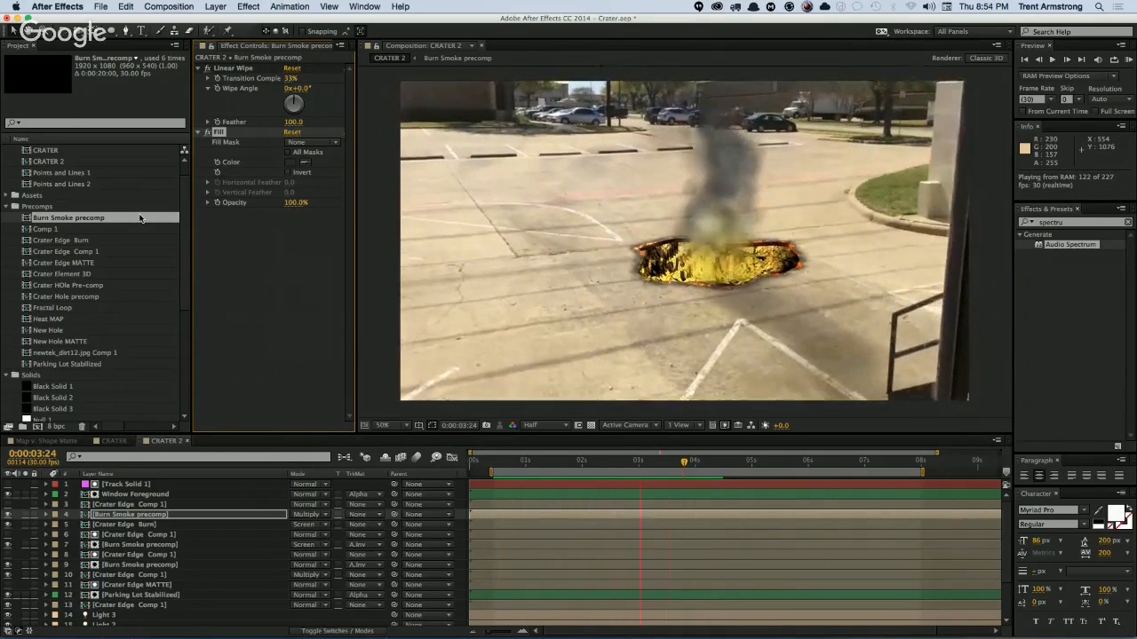
key(space)
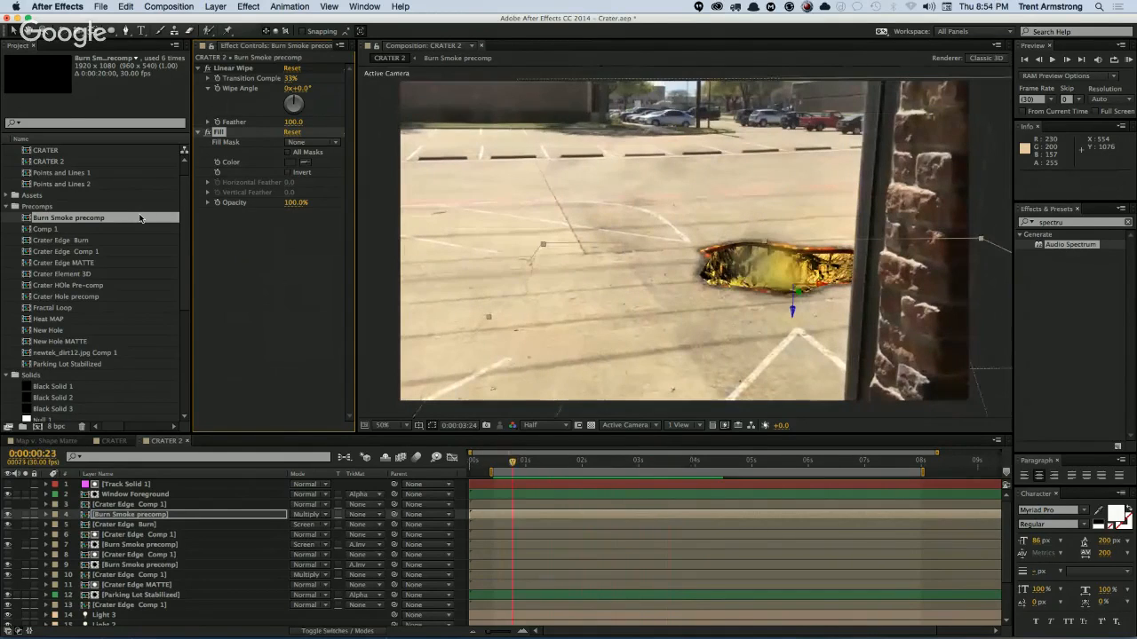
Step: At 0:00:02:26, duplicate the Normal-mode Burn Smoke precomp layer, remove the copy's track matte and place it directly below the original
drag(581, 462, 631, 462)
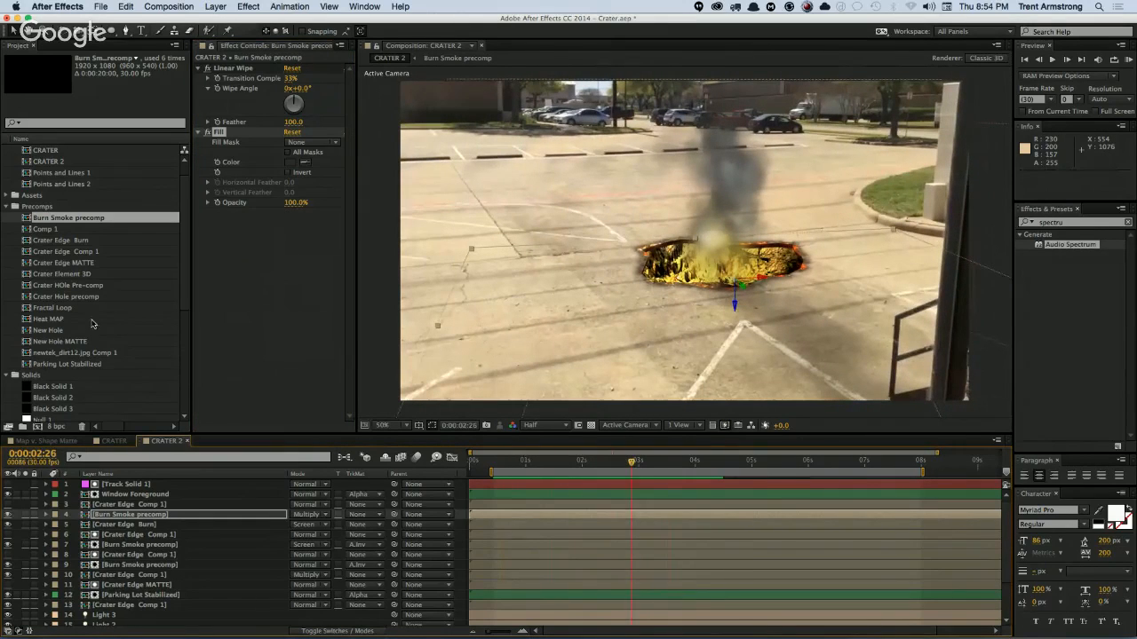
click(129, 515)
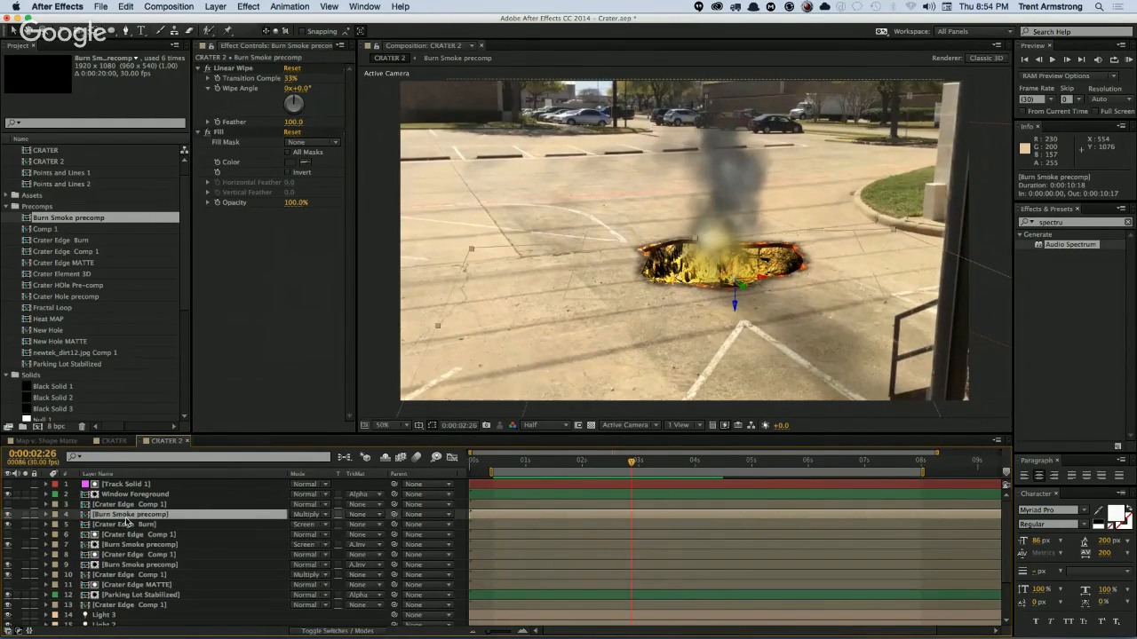
scroll(131, 537, down, 3)
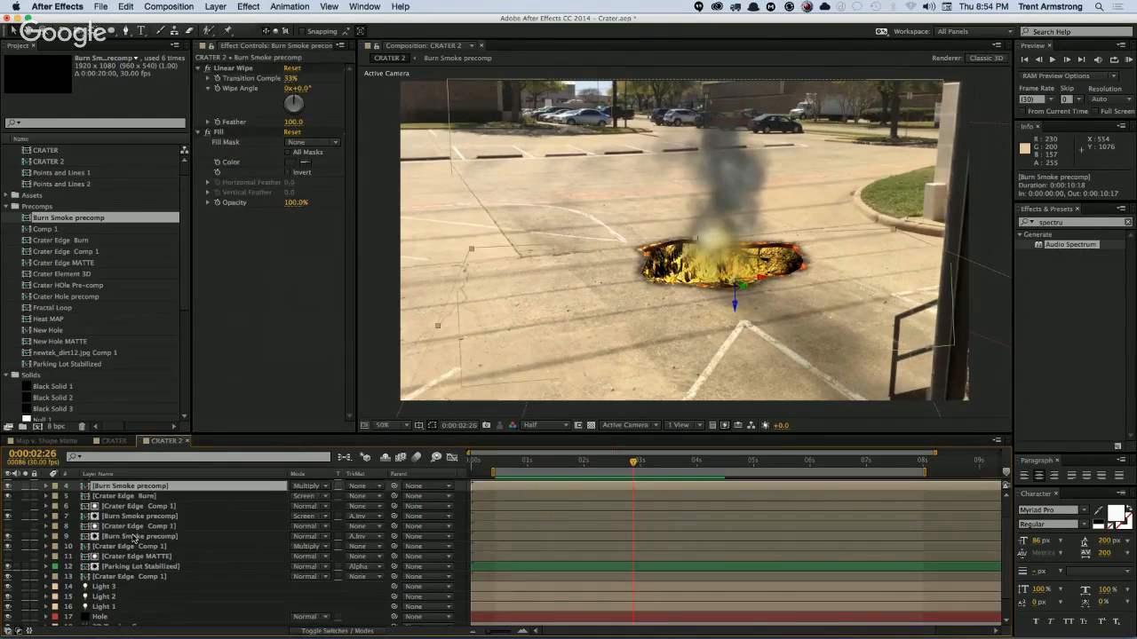
click(133, 538)
key(ctrl+d)
key(ctrl+])
click(375, 526)
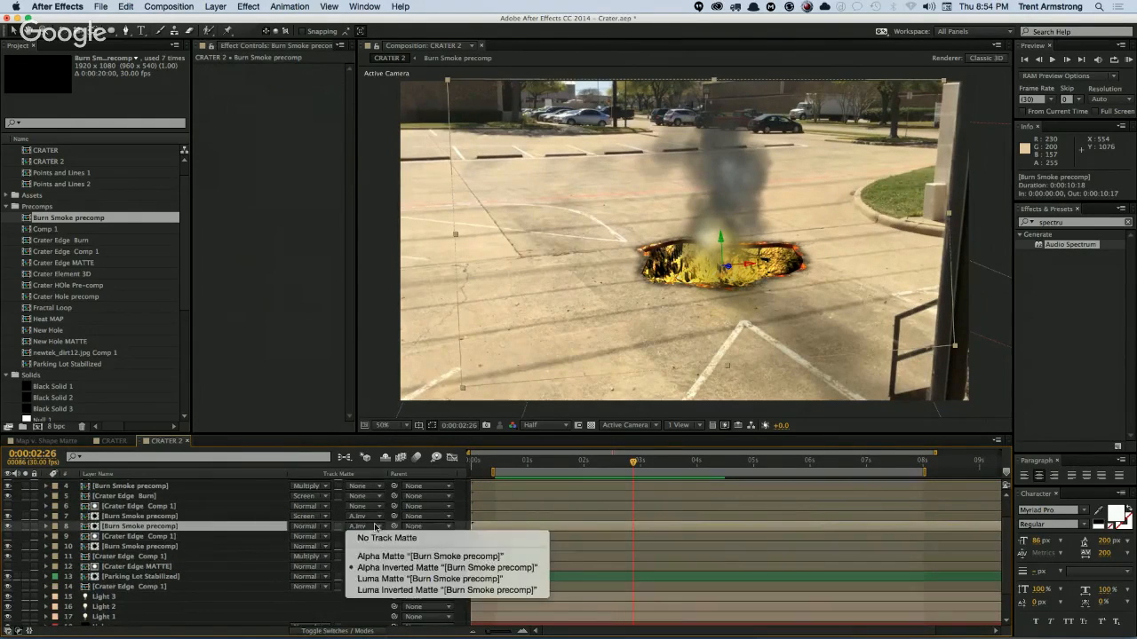
click(386, 538)
mouse_move(133, 529)
mouse_down()
mouse_move(130, 484)
mouse_move(126, 586)
mouse_up()
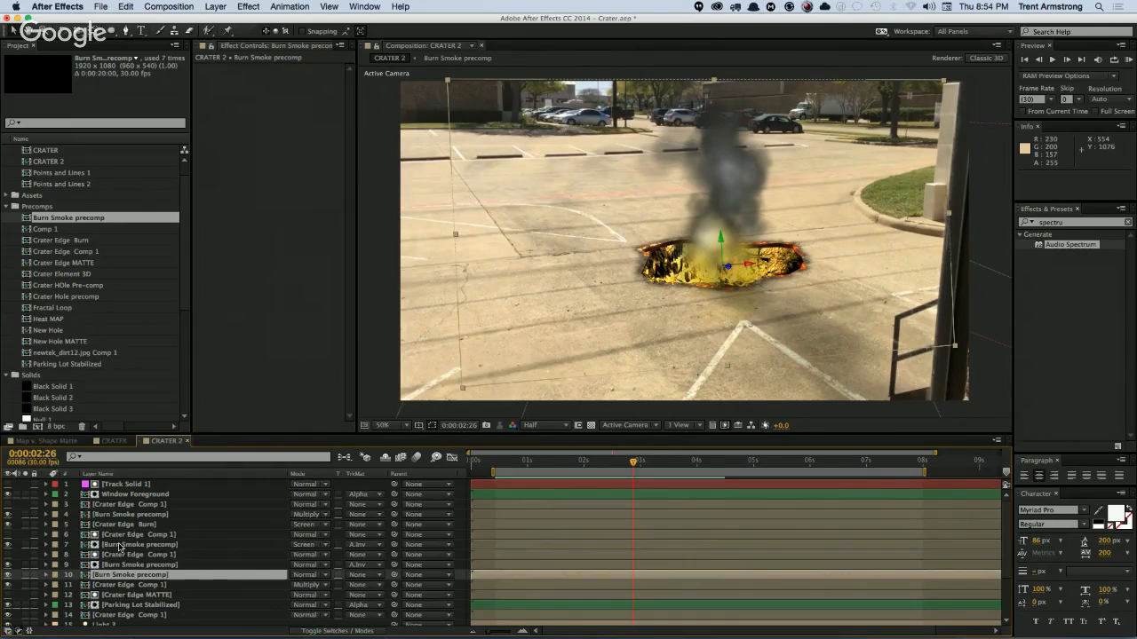
Step: Replace the duplicated smoke layer's source with Heat MAP and raise it along Y to about -1468.9, above the crater
click(60, 319)
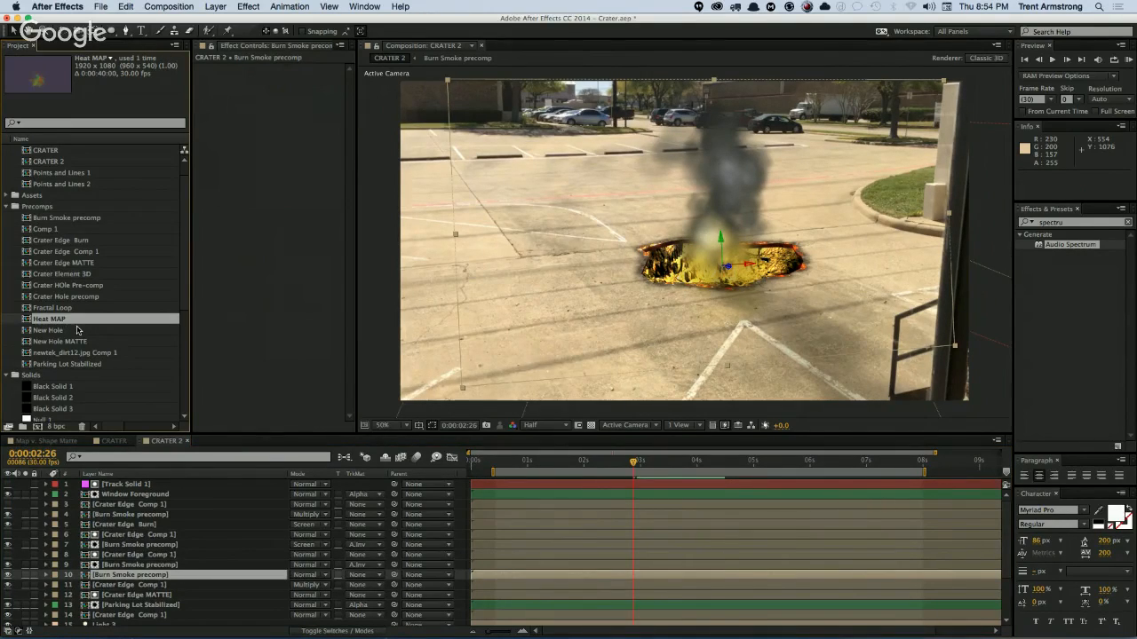
key(super+alt+slash)
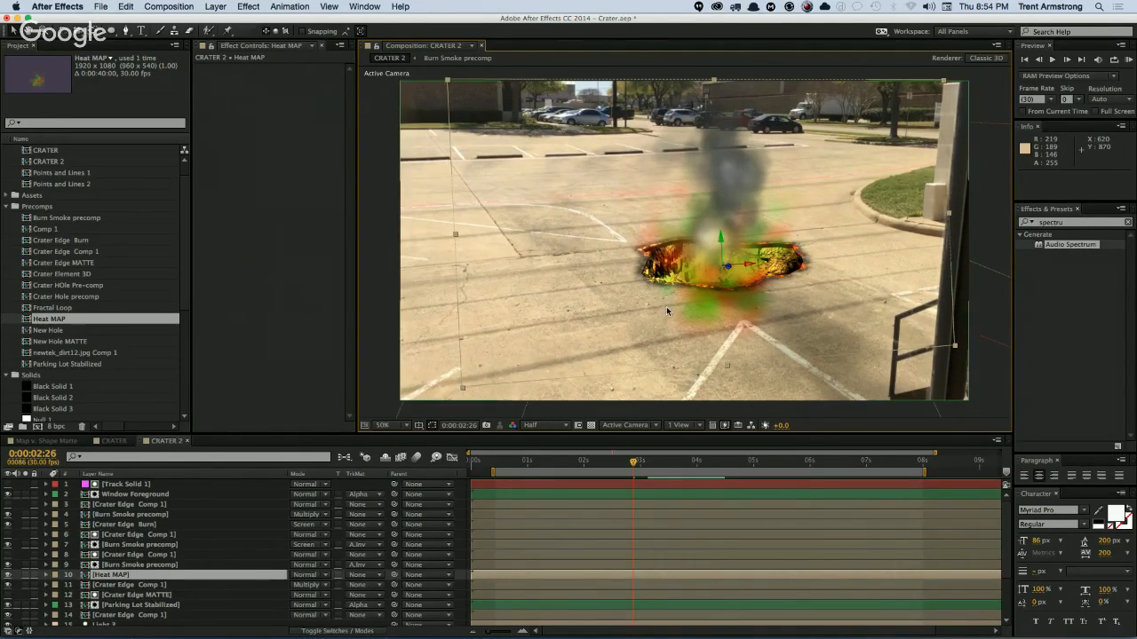
drag(719, 237, 726, 88)
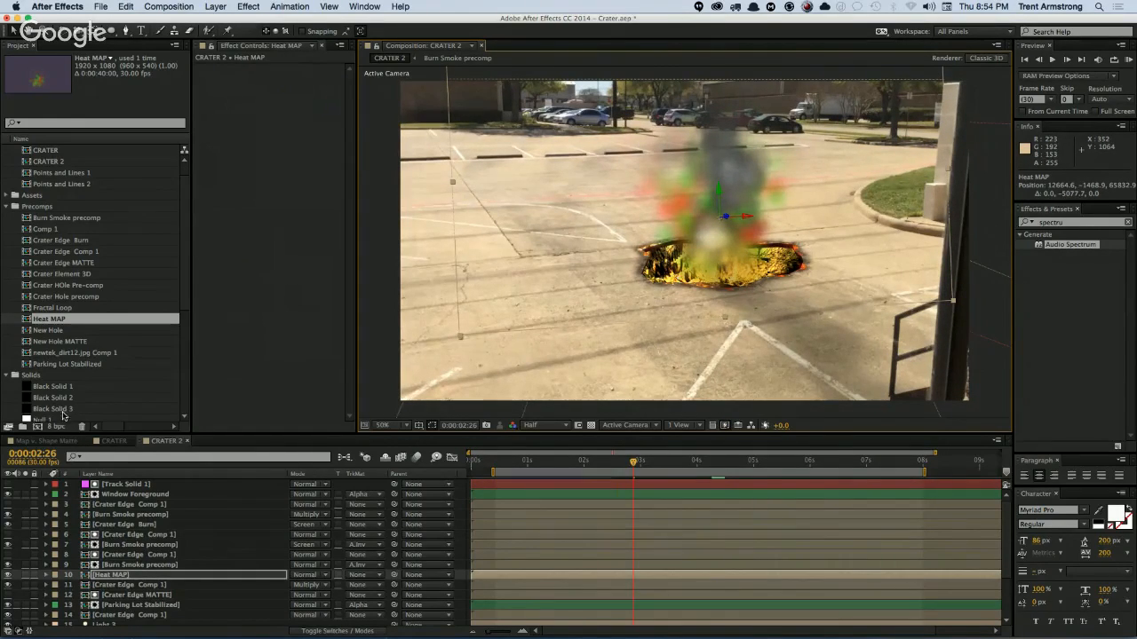
Step: Duplicate the Heat MAP layer and replace the upper copy's source with Black Solid 2
key(super+d)
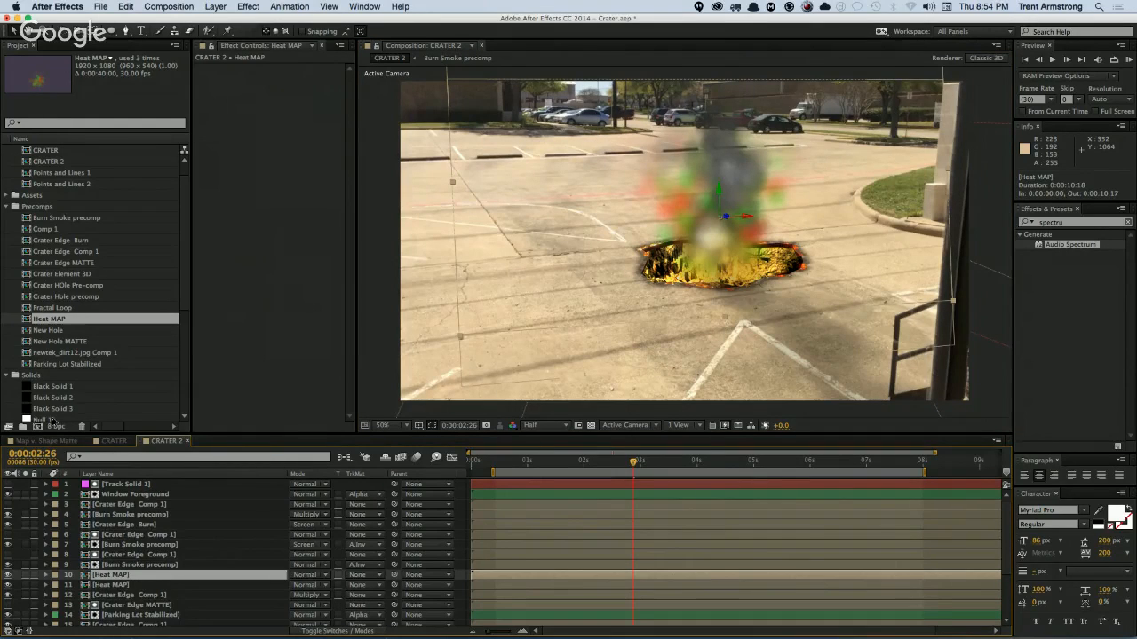
click(64, 409)
click(65, 398)
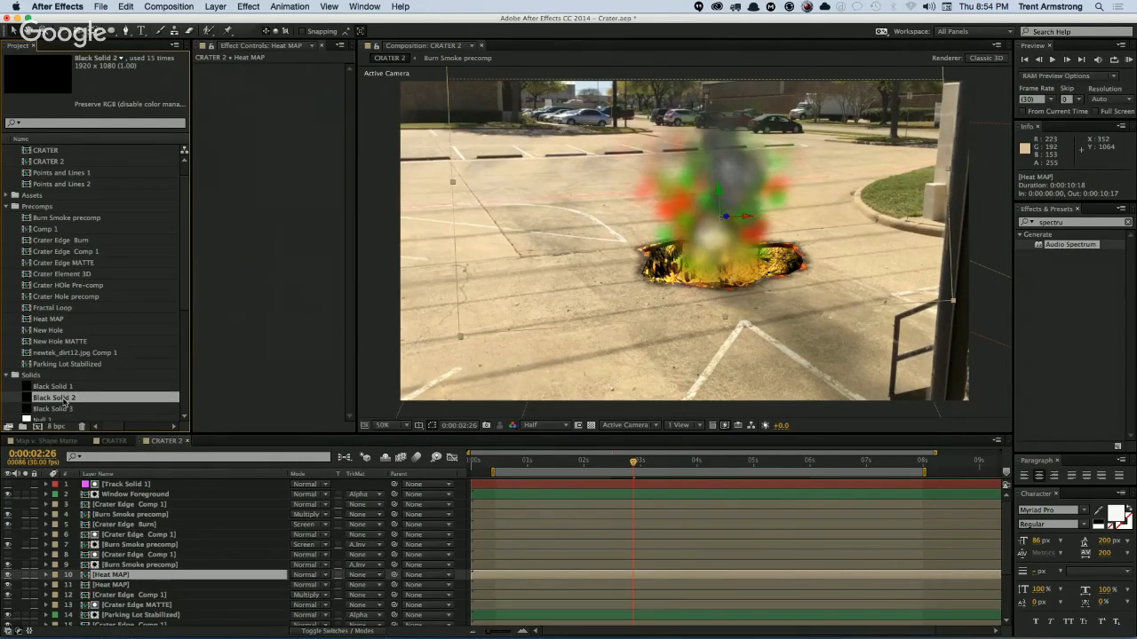
key(alt+super+slash)
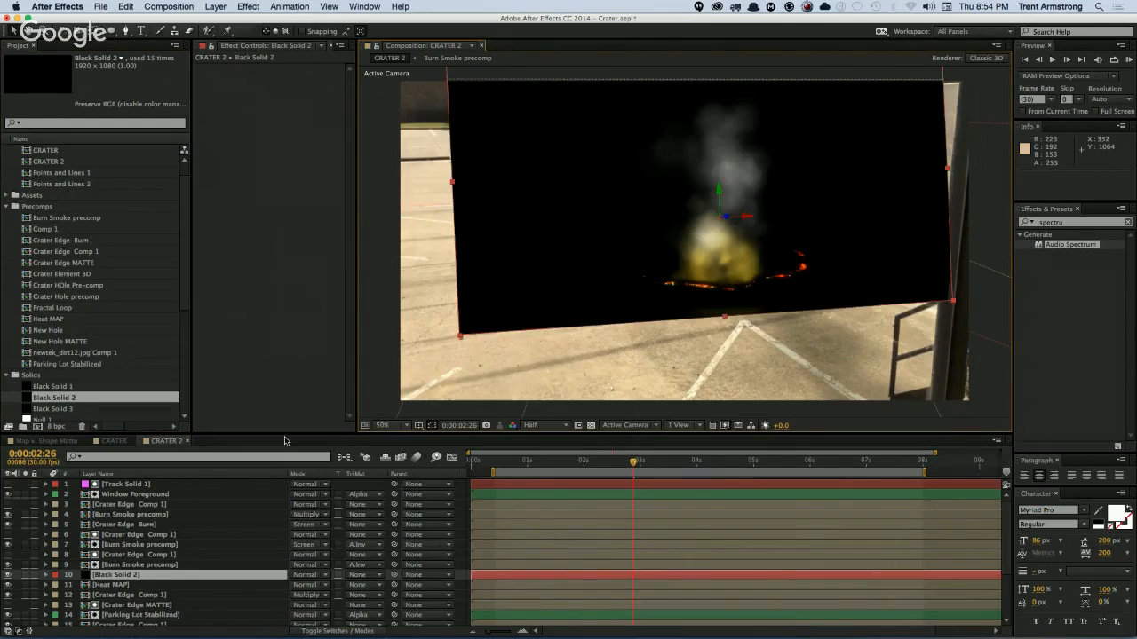
Step: Rename the Black Solid 2 layer above Heat MAP as Heat Distortion and show the layer switches
click(105, 586)
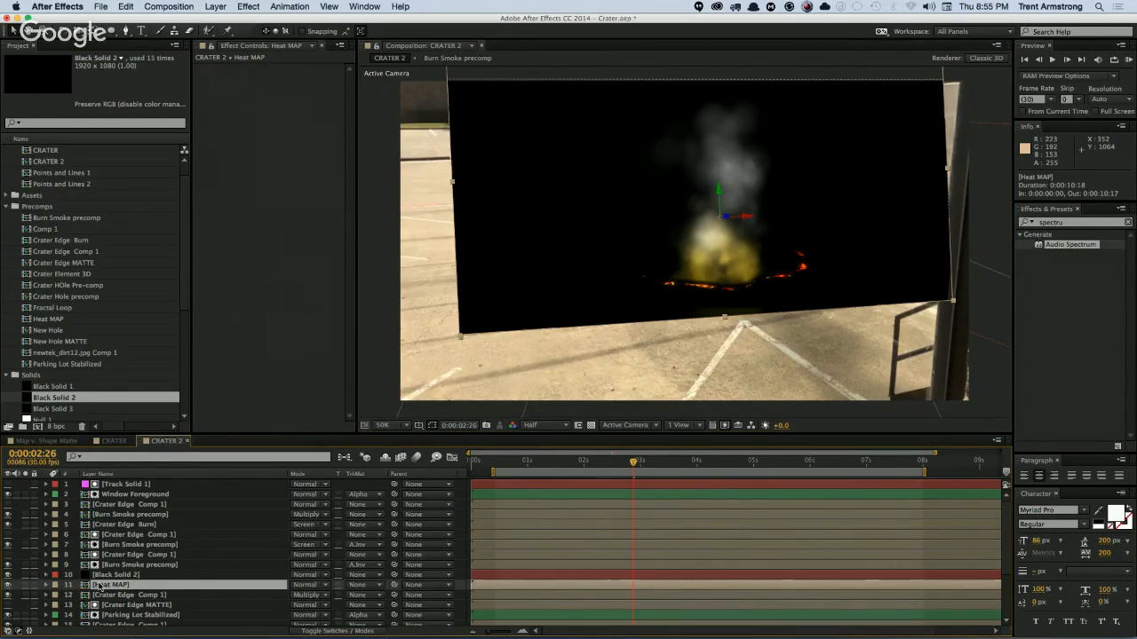
click(119, 575)
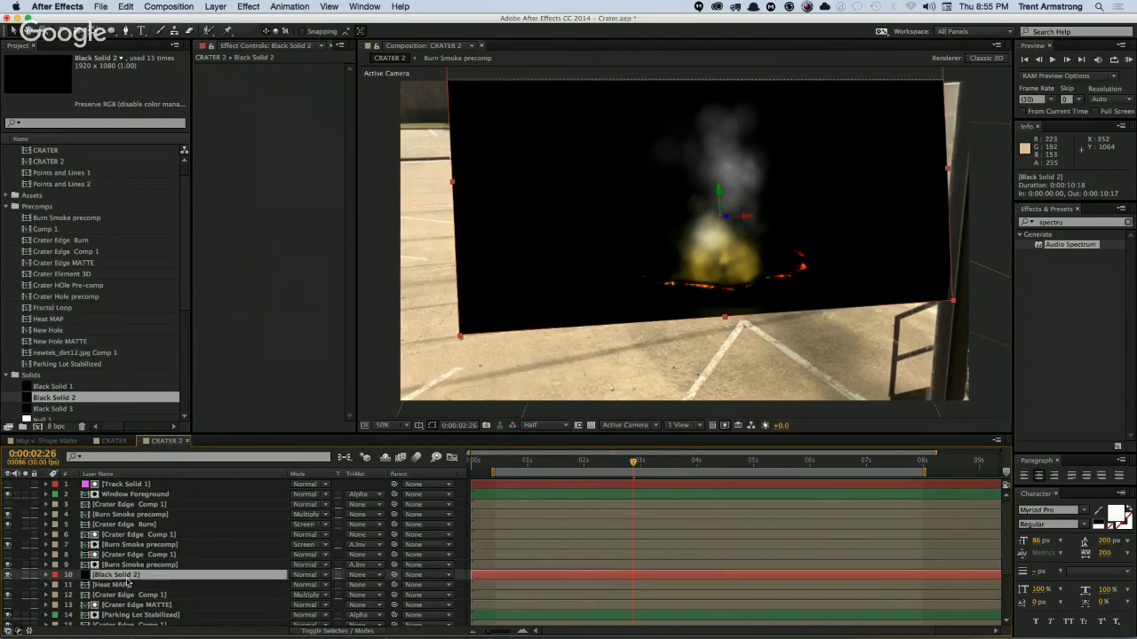
key(Return)
text(Heat)
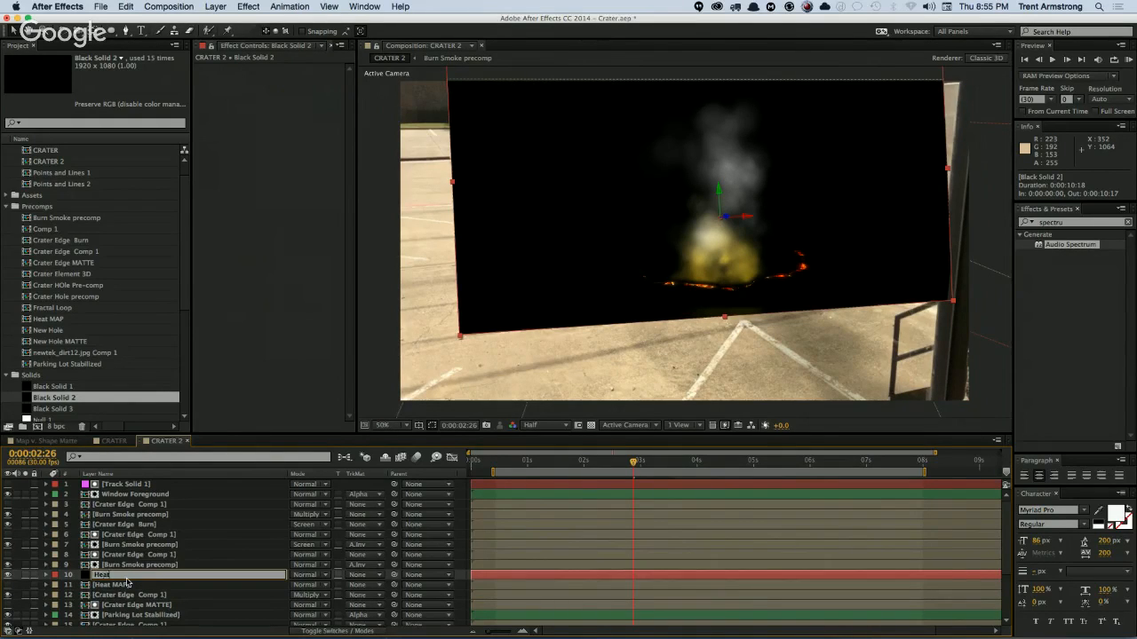
text( Distortion)
key(Return)
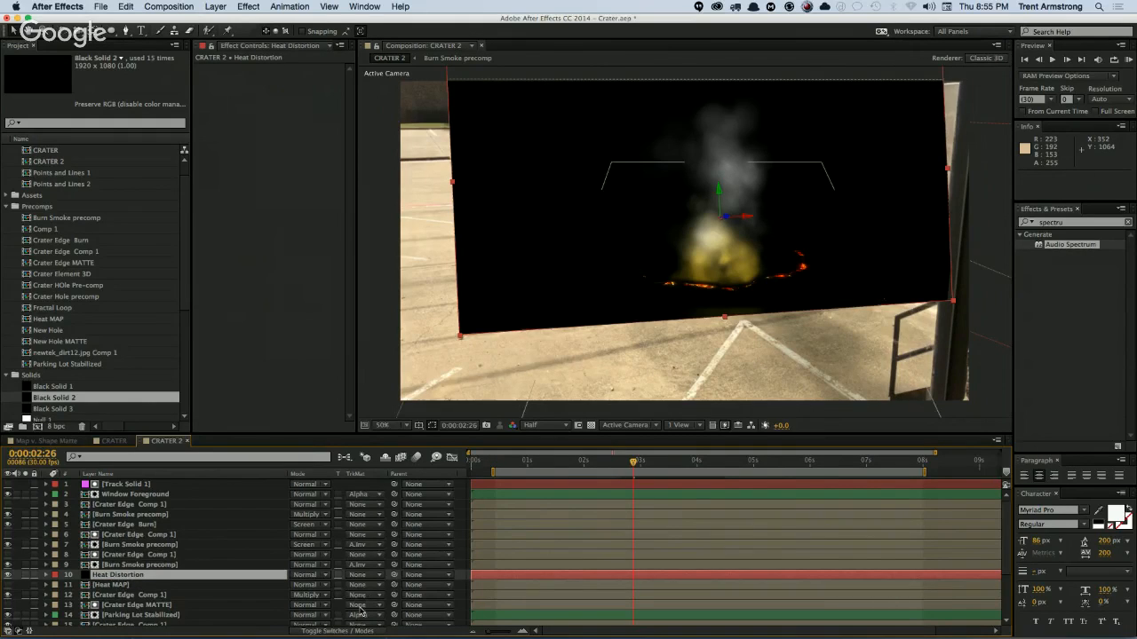
key(F4)
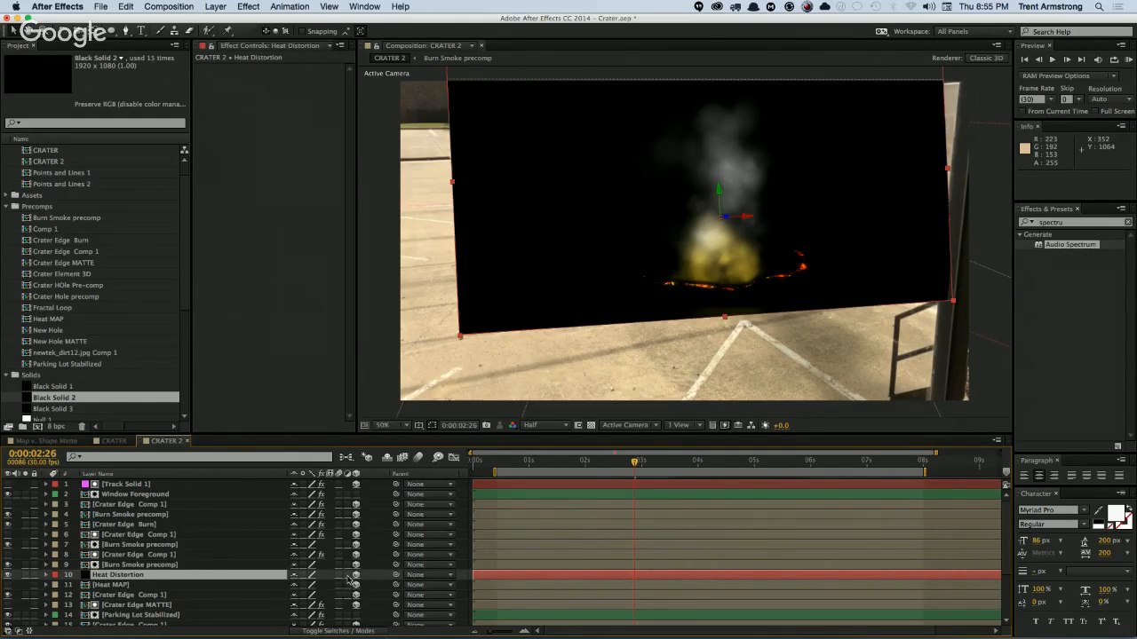
Step: Make Heat Distortion an adjustment layer, apply Displacement Map with Heat MAP as its displacement layer, and preview the composition
click(249, 7)
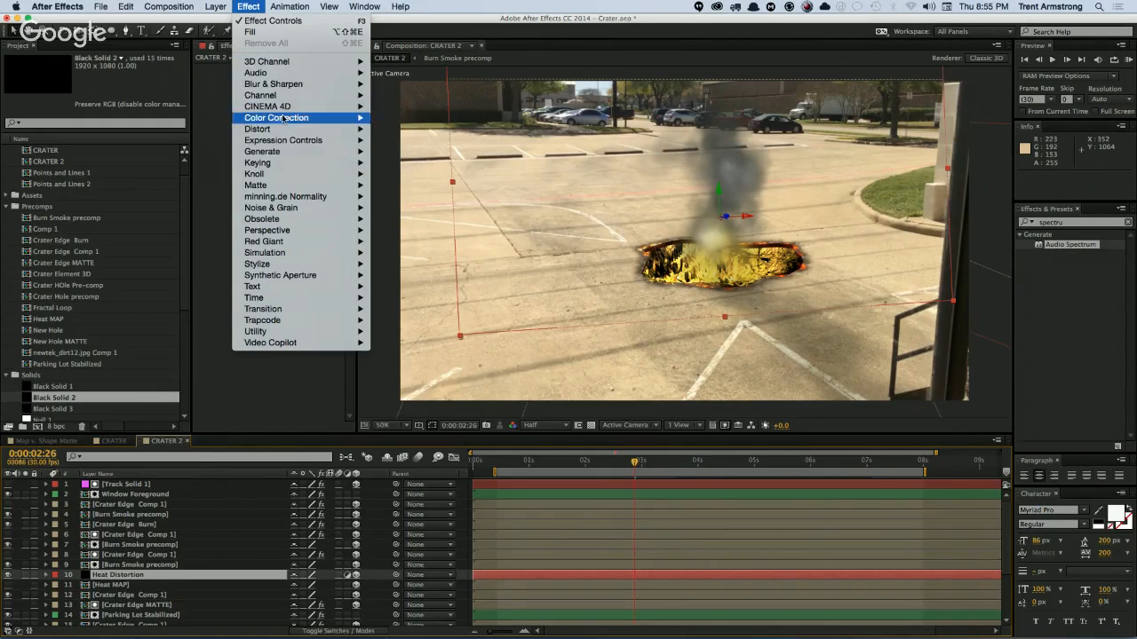
mouse_move(284, 130)
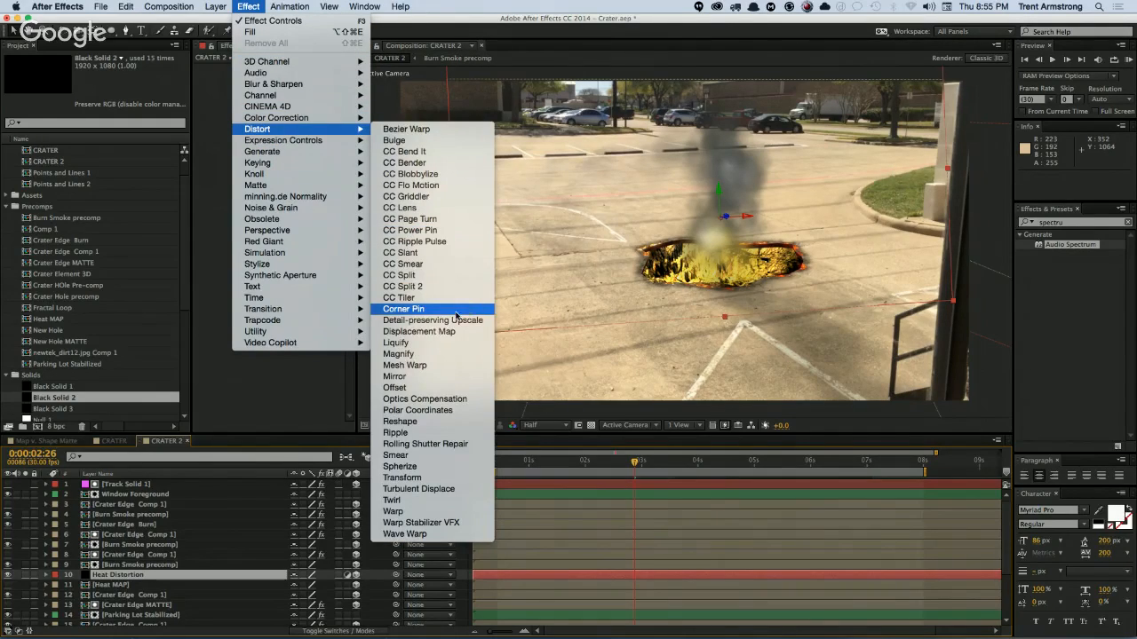
click(448, 331)
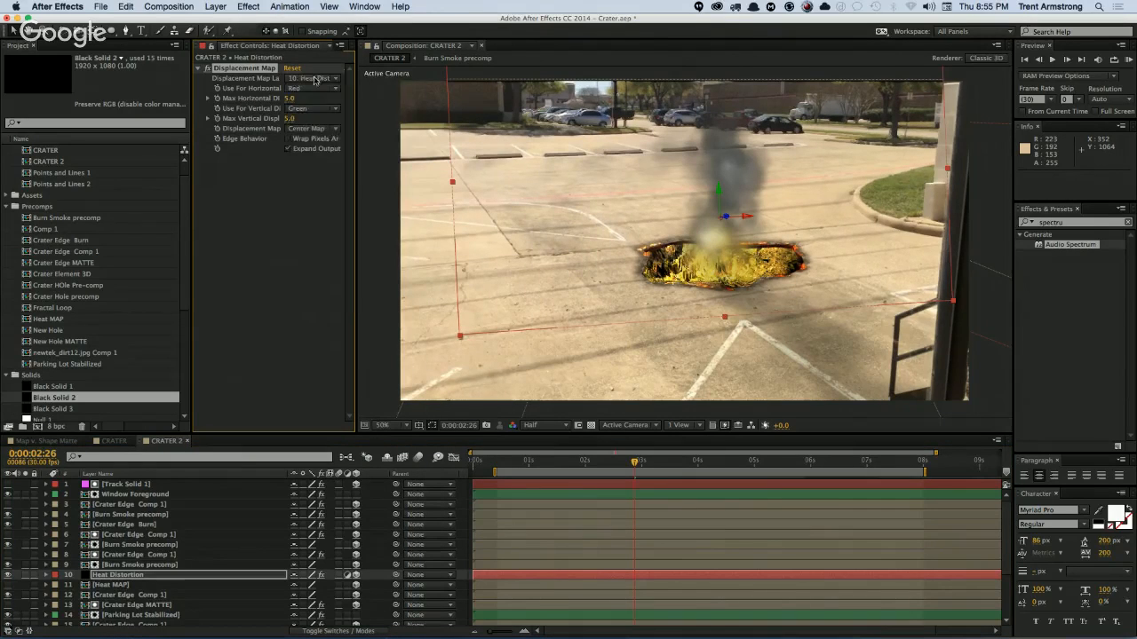
click(315, 78)
click(344, 221)
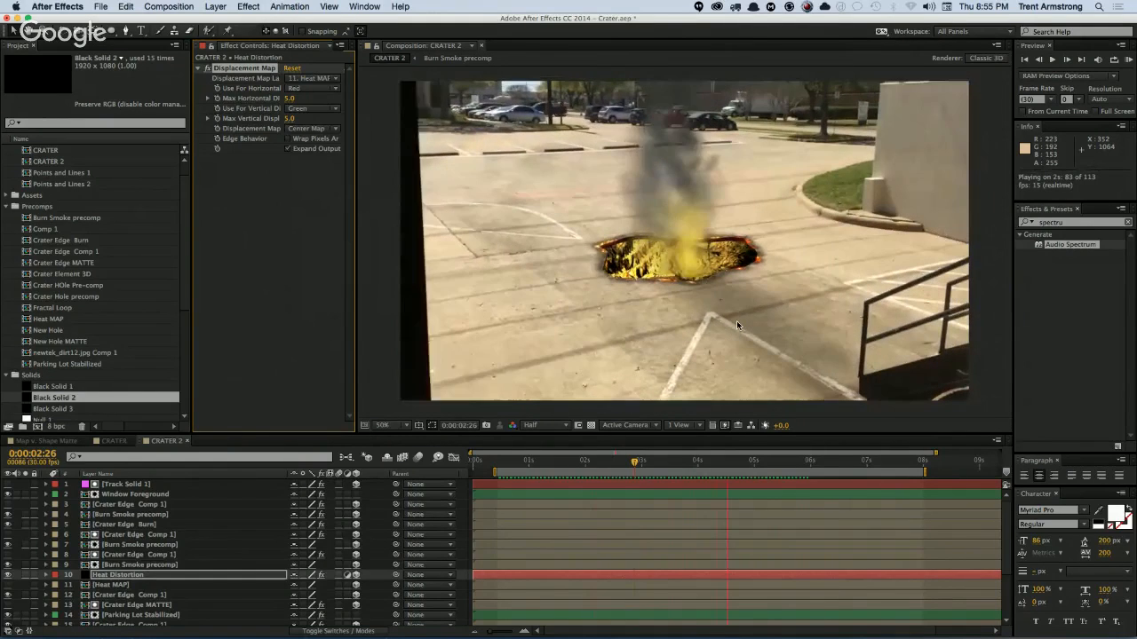
key(space)
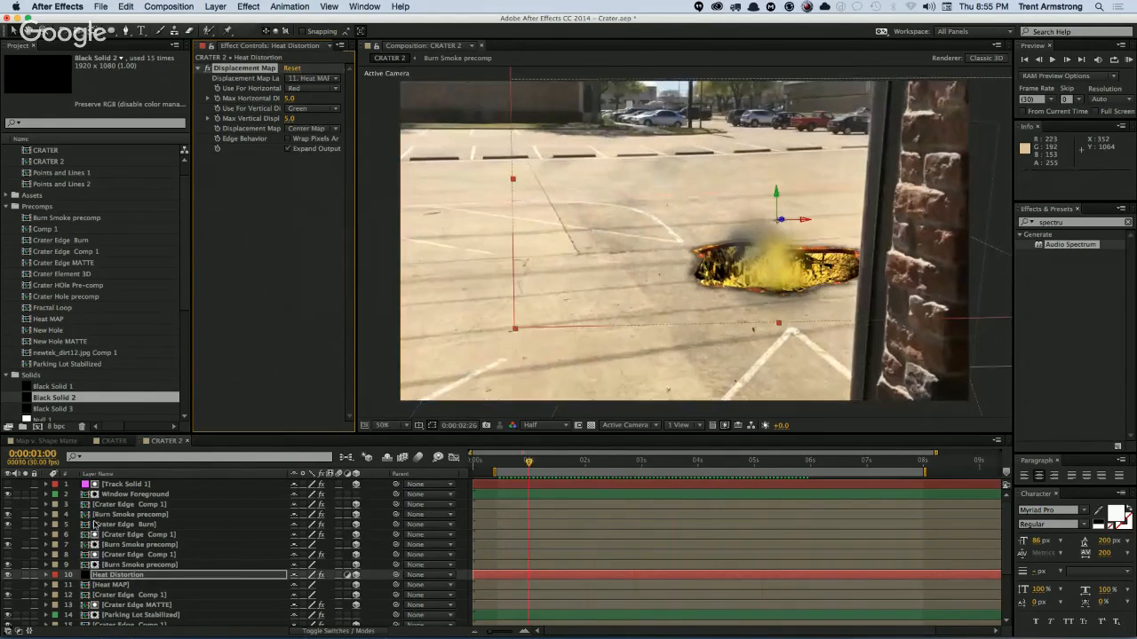
Step: Solo Heat Distortion with the lower Parking Lot Stabilized layer and examine the distortion around 0:00:02:19
click(26, 575)
scroll(46, 586, down, 3)
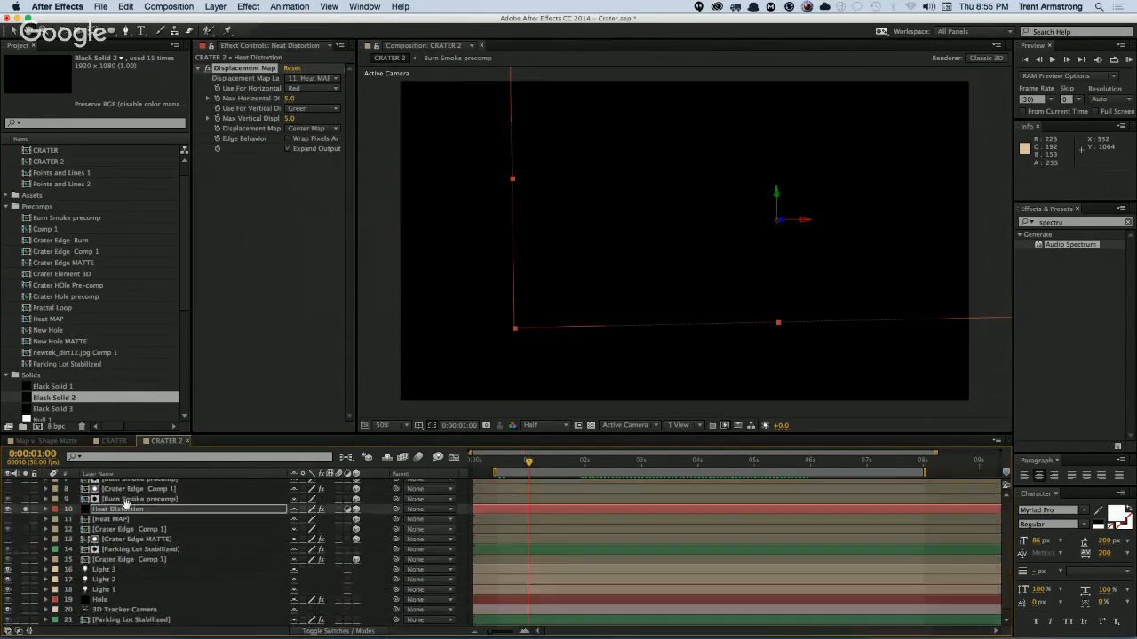
click(26, 601)
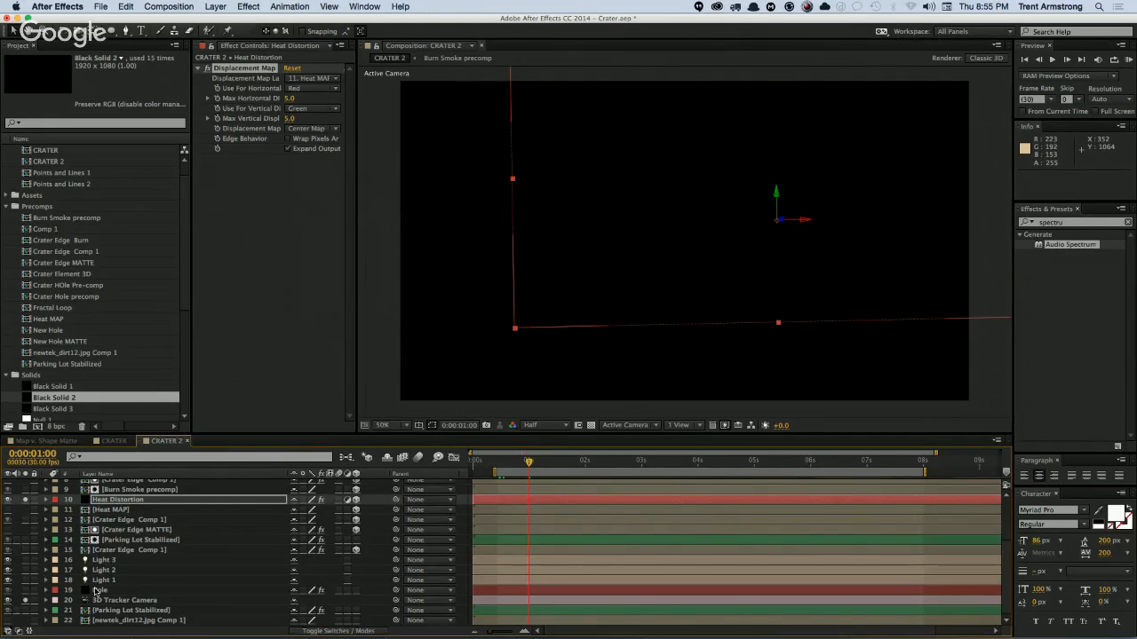
click(25, 610)
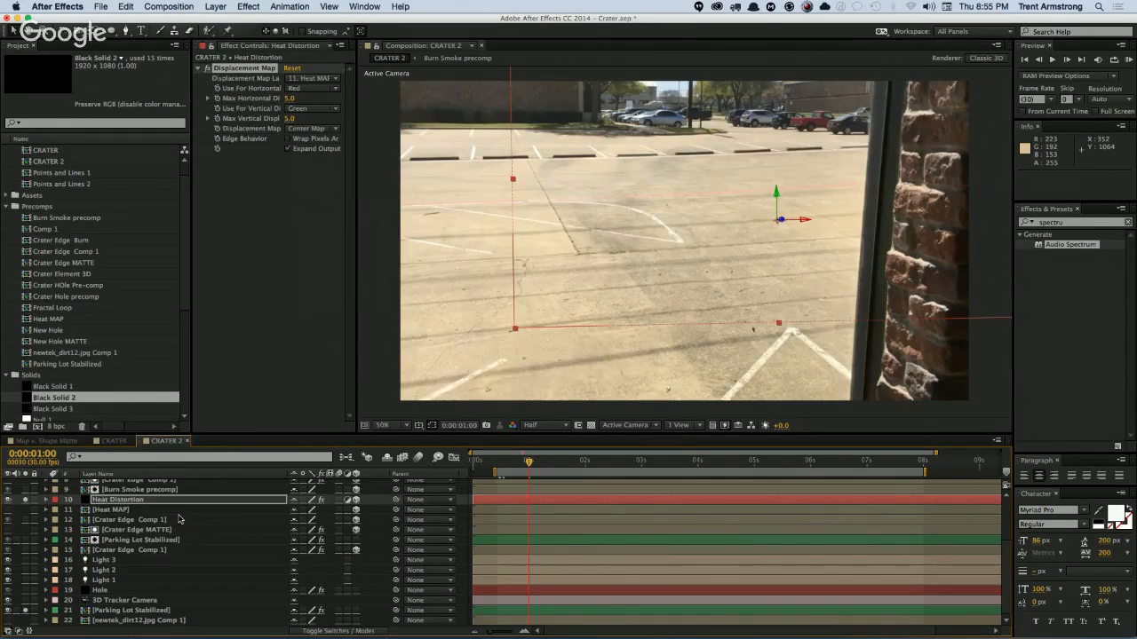
drag(531, 464, 622, 464)
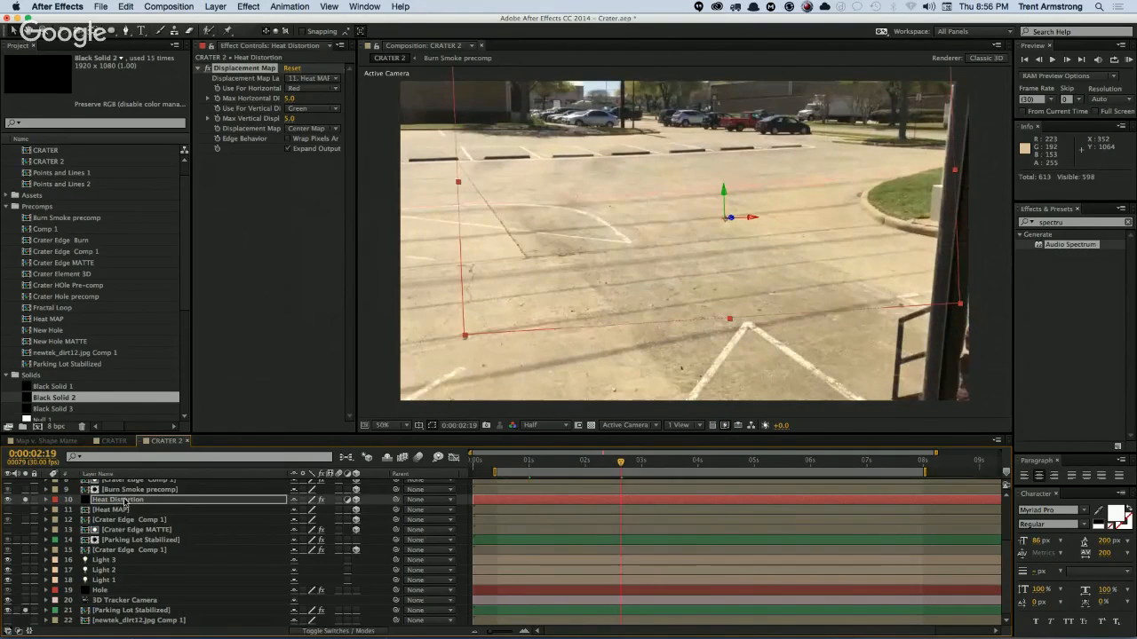
Step: Narrow the Heat Distortion layer to an X scale of about 1626.1% without changing its height, and preview the full composition
click(124, 502)
key(s)
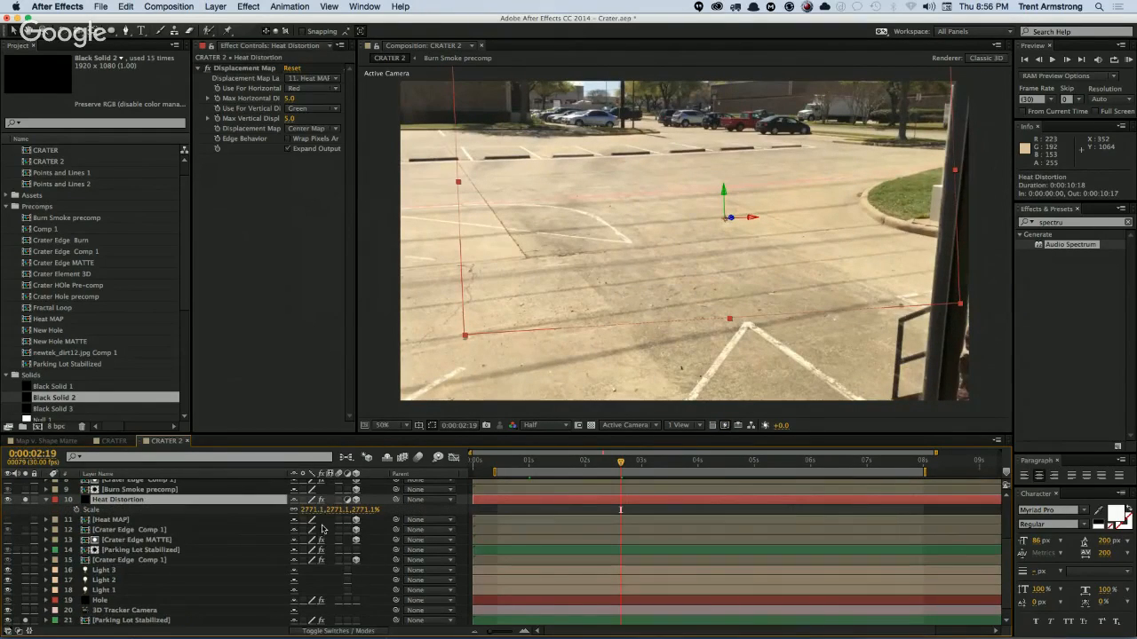
drag(296, 513, 35, 506)
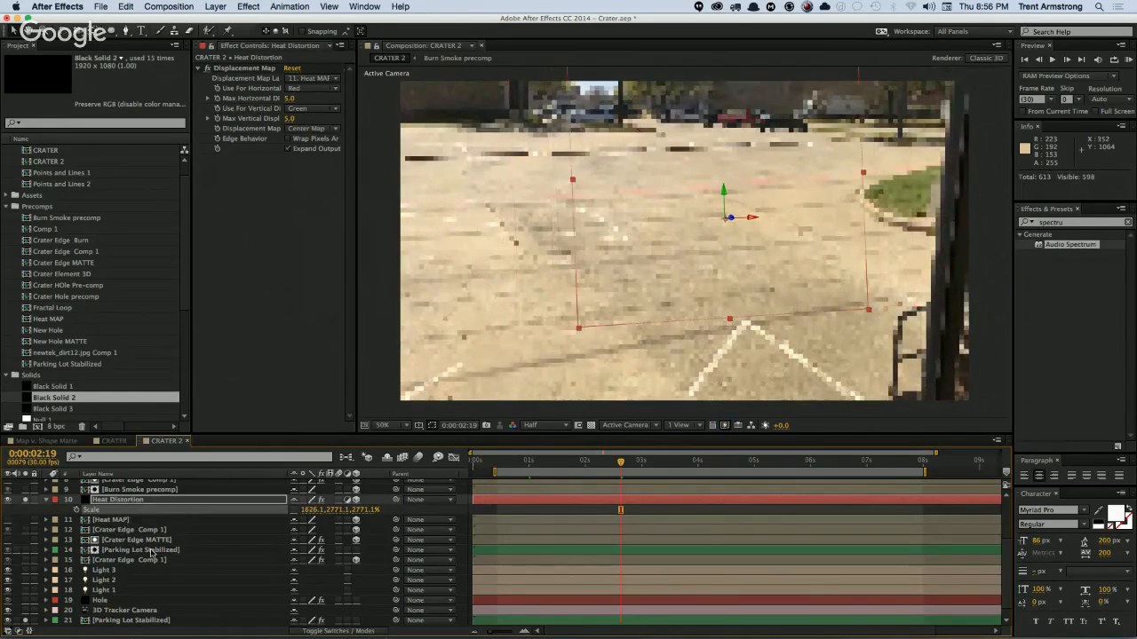
click(46, 500)
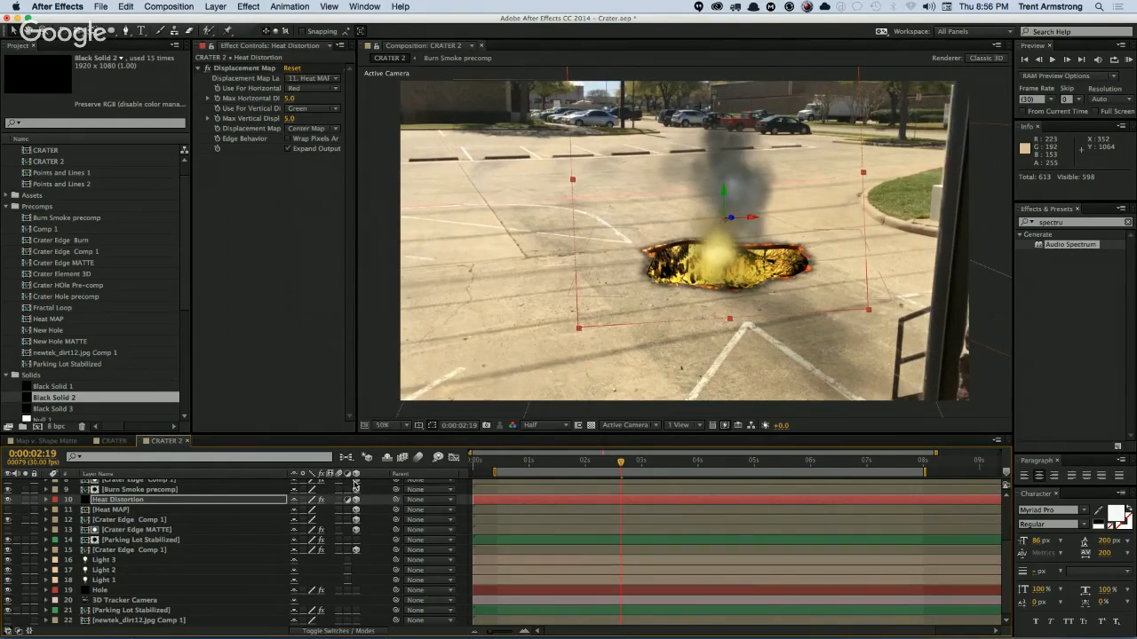
click(309, 505)
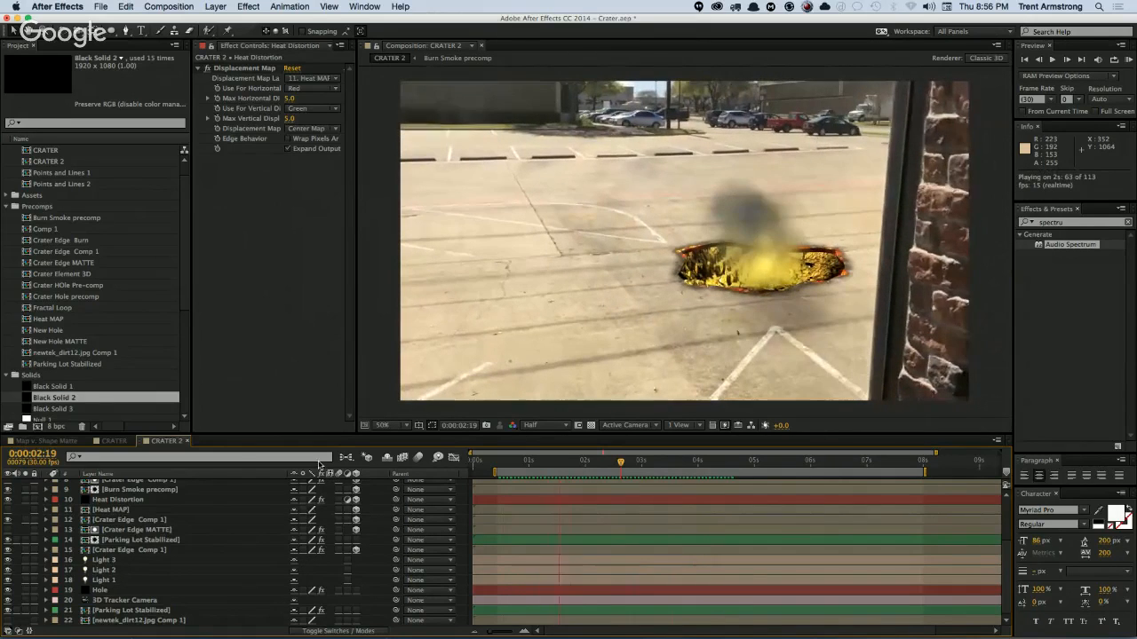
key(space)
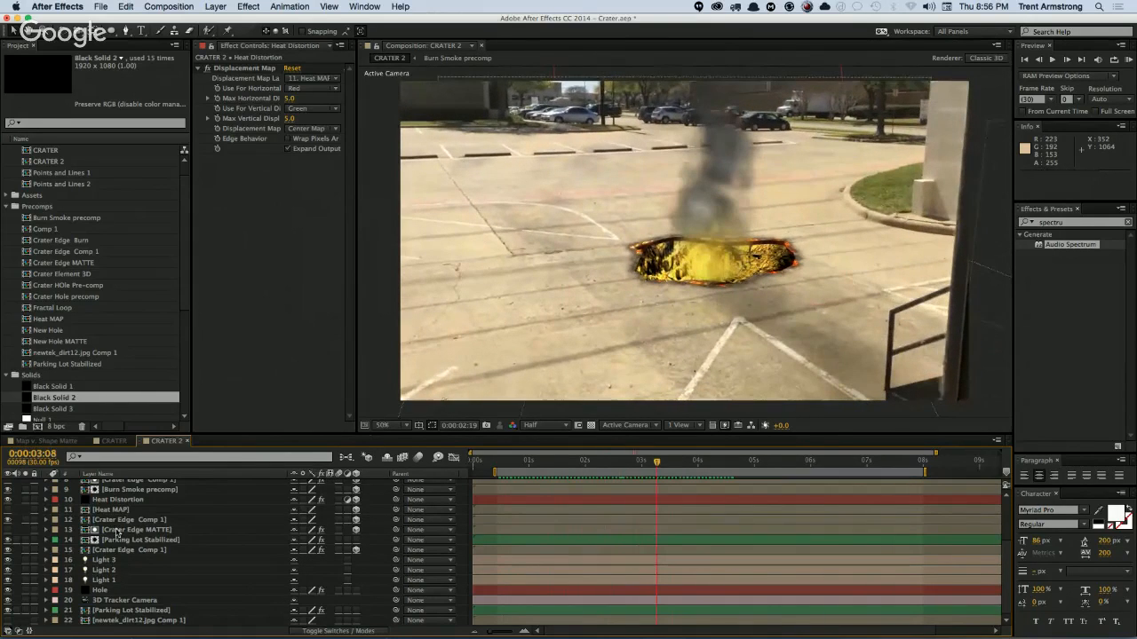
Step: At 0:00:03:08, raise the Heat Distortion layer along Y to about -4525.9, above the crater
click(116, 499)
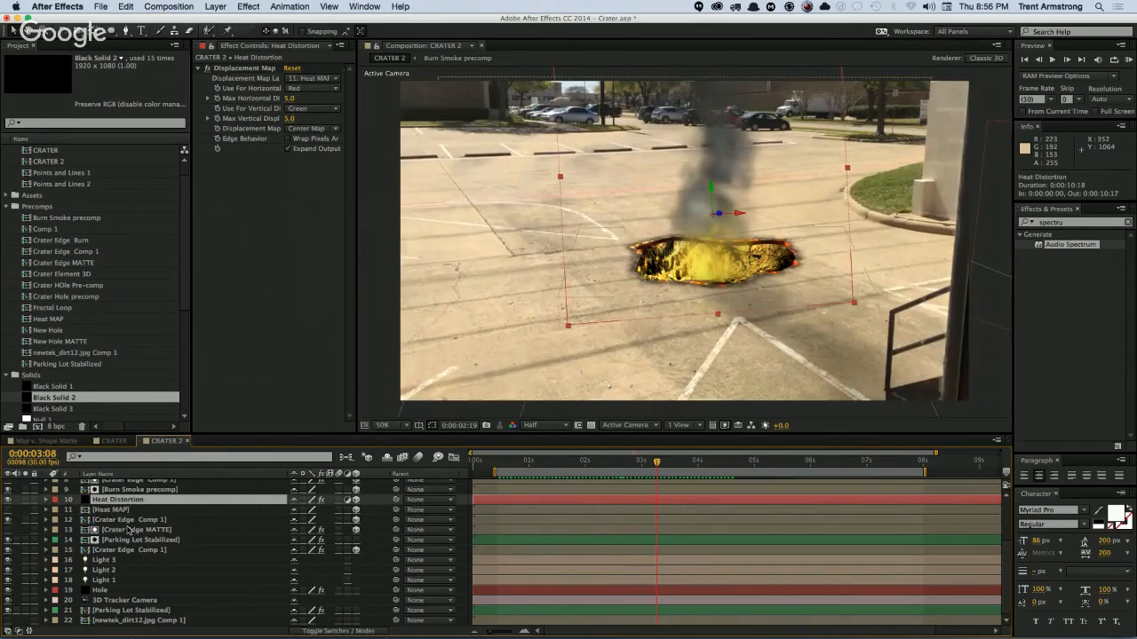
key(p)
drag(335, 509, 98, 564)
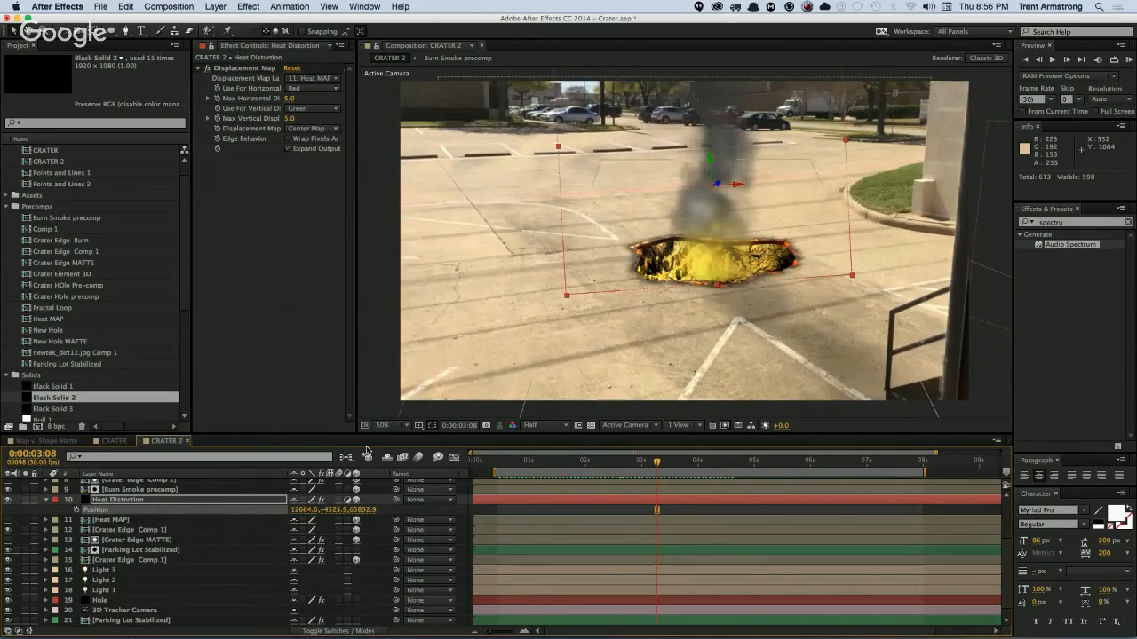
click(46, 500)
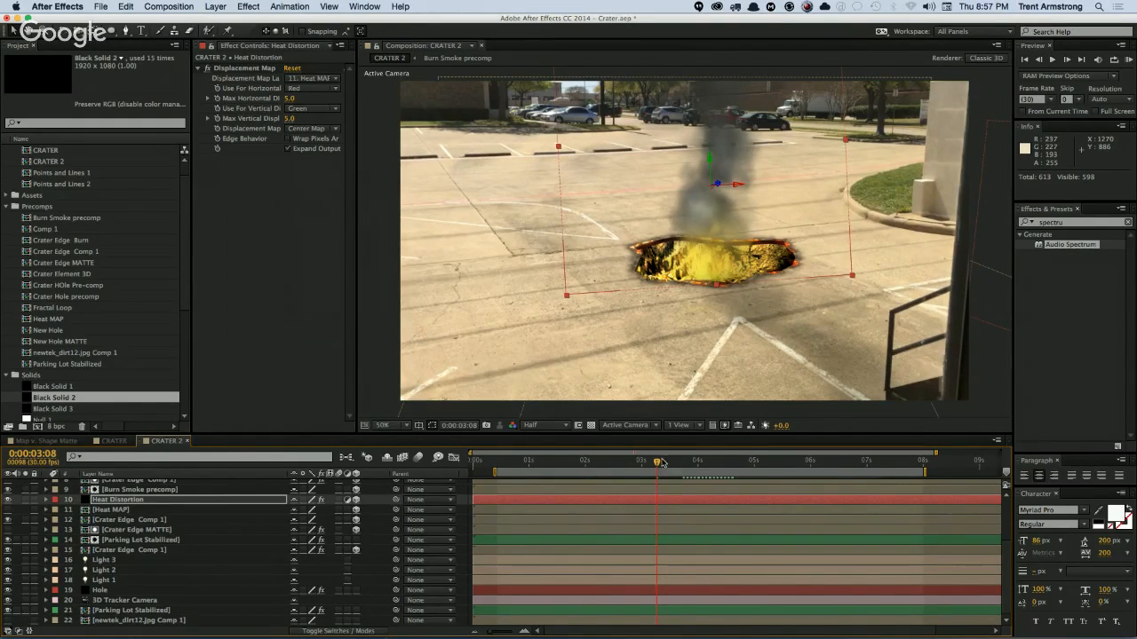
Step: Isolate the smoke shadow by soloing the Multiply-mode Burn Smoke precomp with the lower Parking Lot Stabilized layer
click(26, 611)
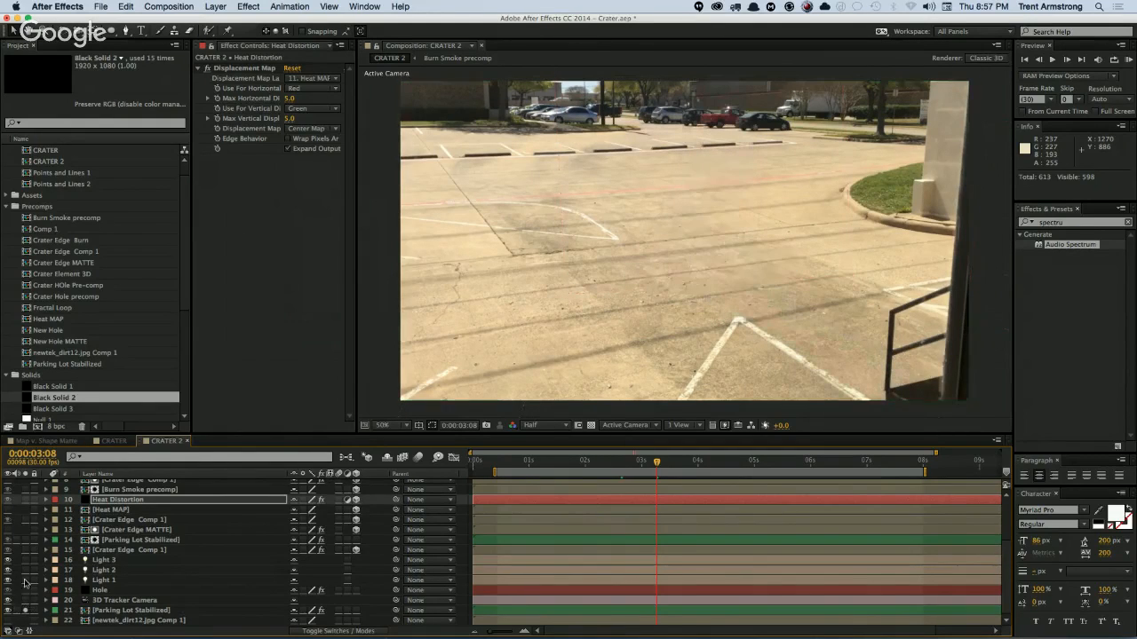
click(26, 489)
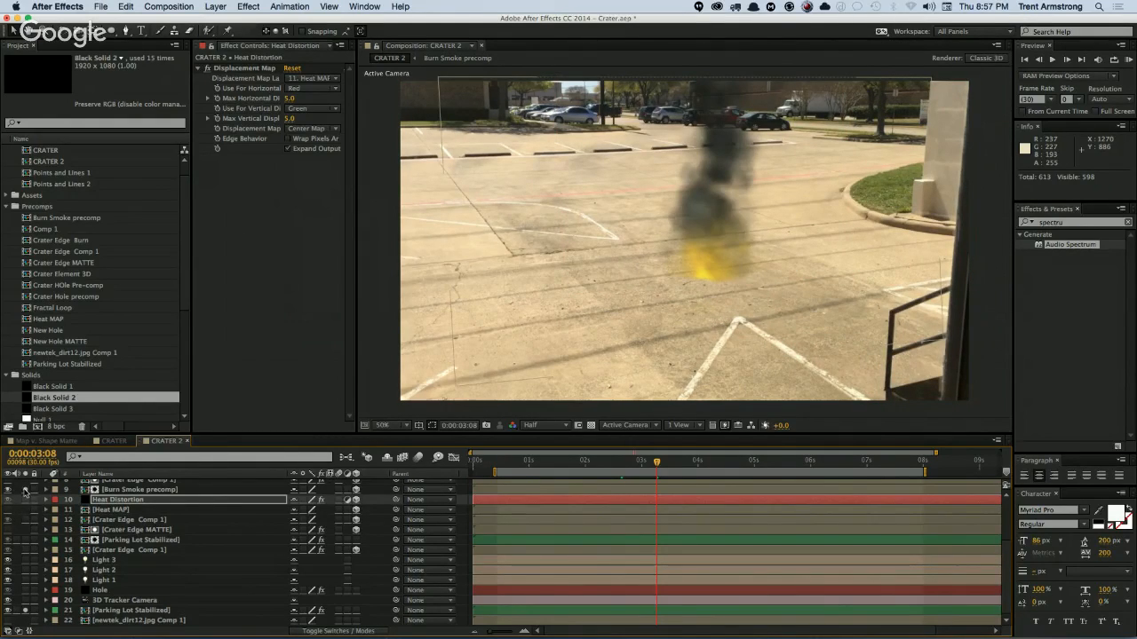
click(26, 489)
scroll(135, 571, up, 3)
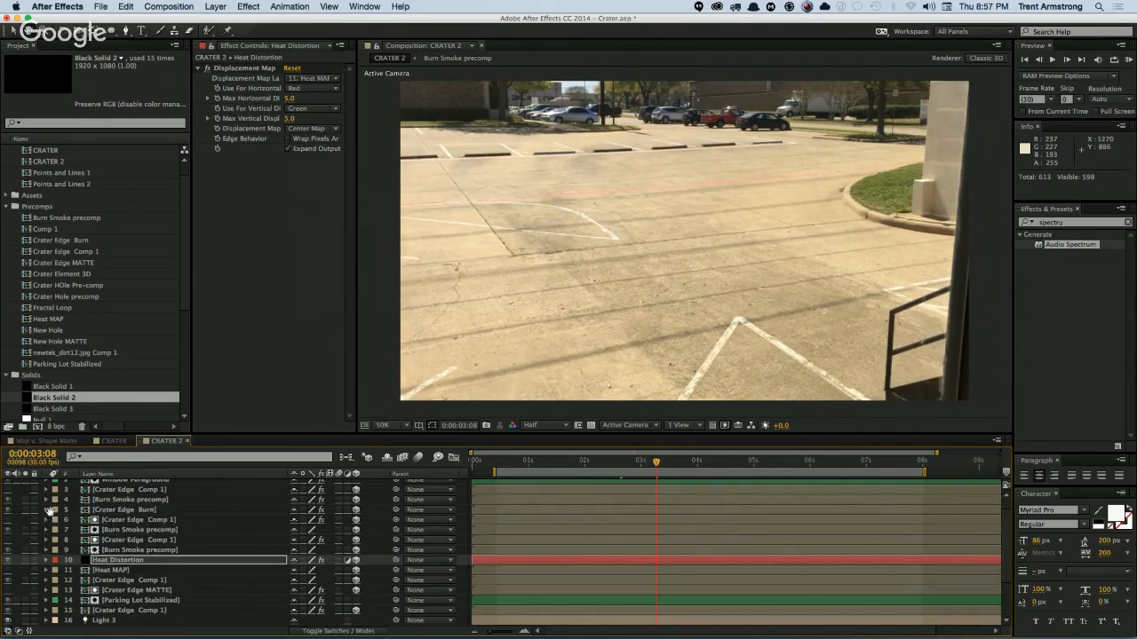
click(25, 515)
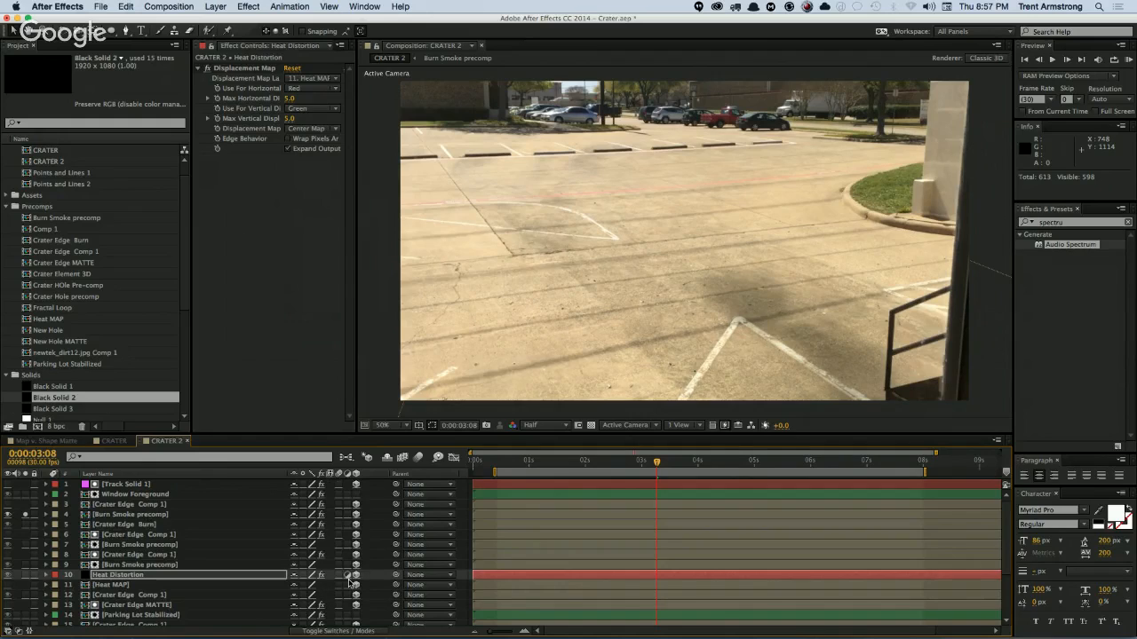
Step: Try Darken on the smoke shadow layer and set its blending mode to Darker Color
key(F4)
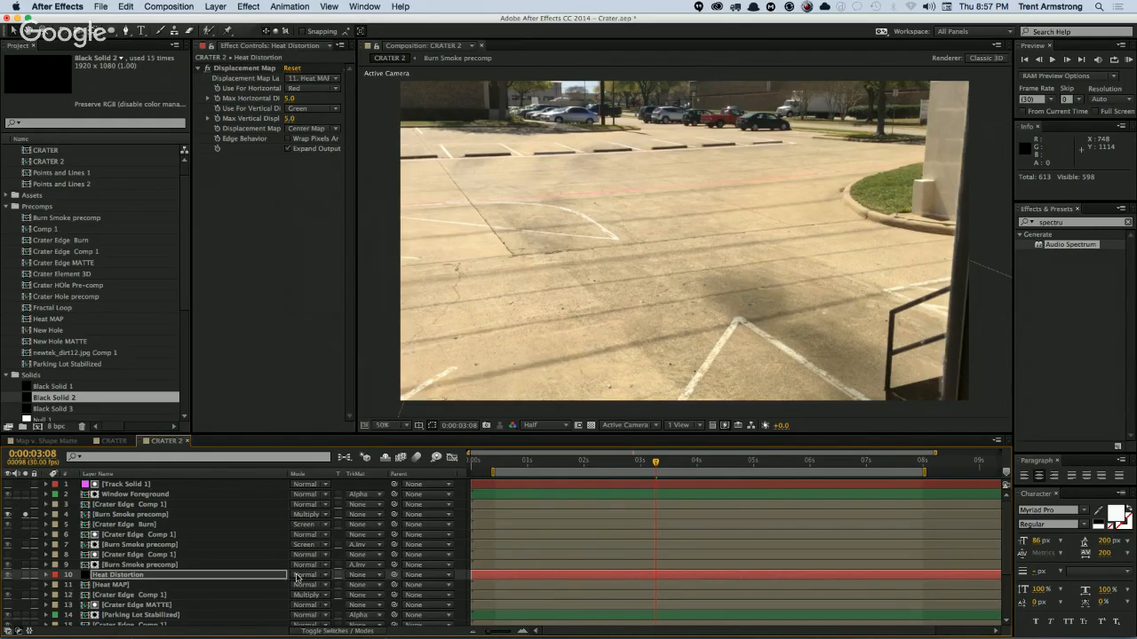
click(164, 515)
click(317, 515)
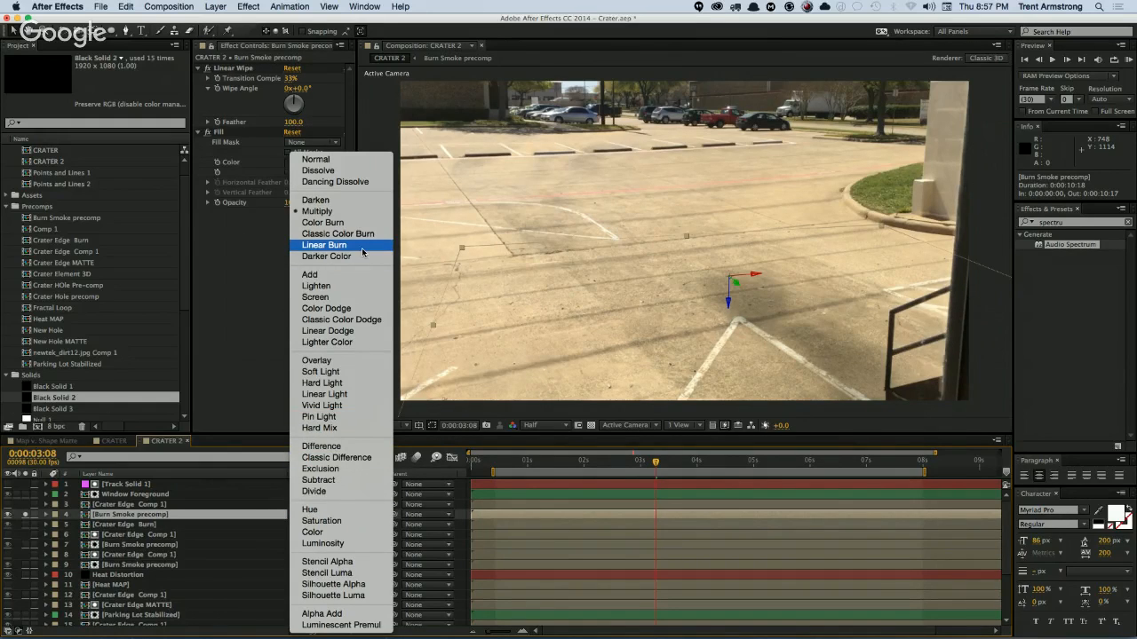
click(345, 201)
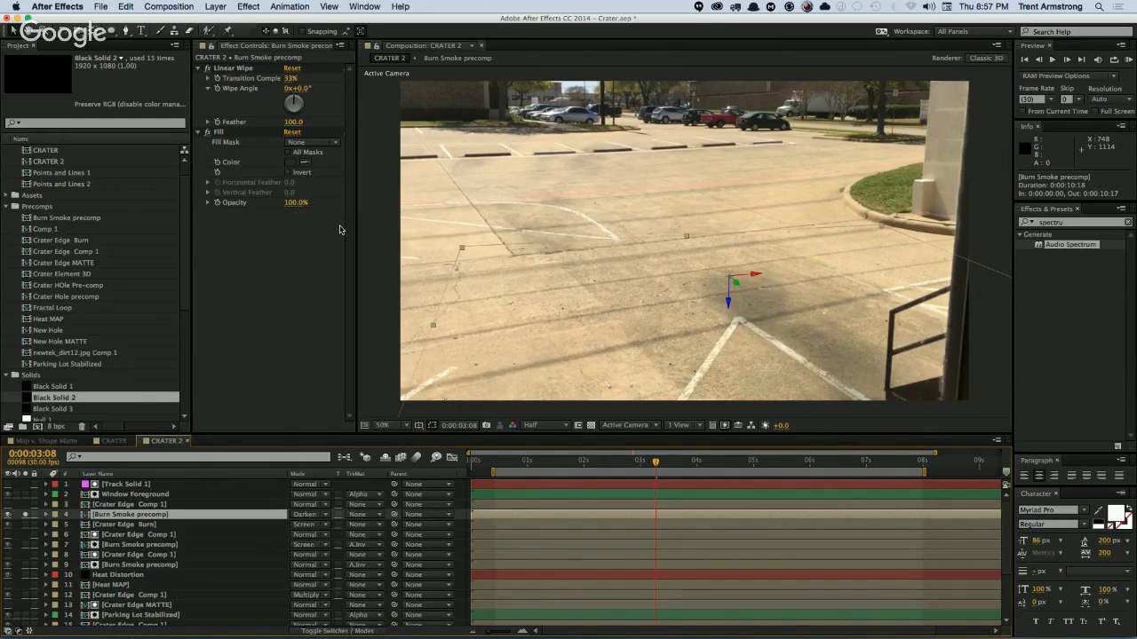
click(306, 517)
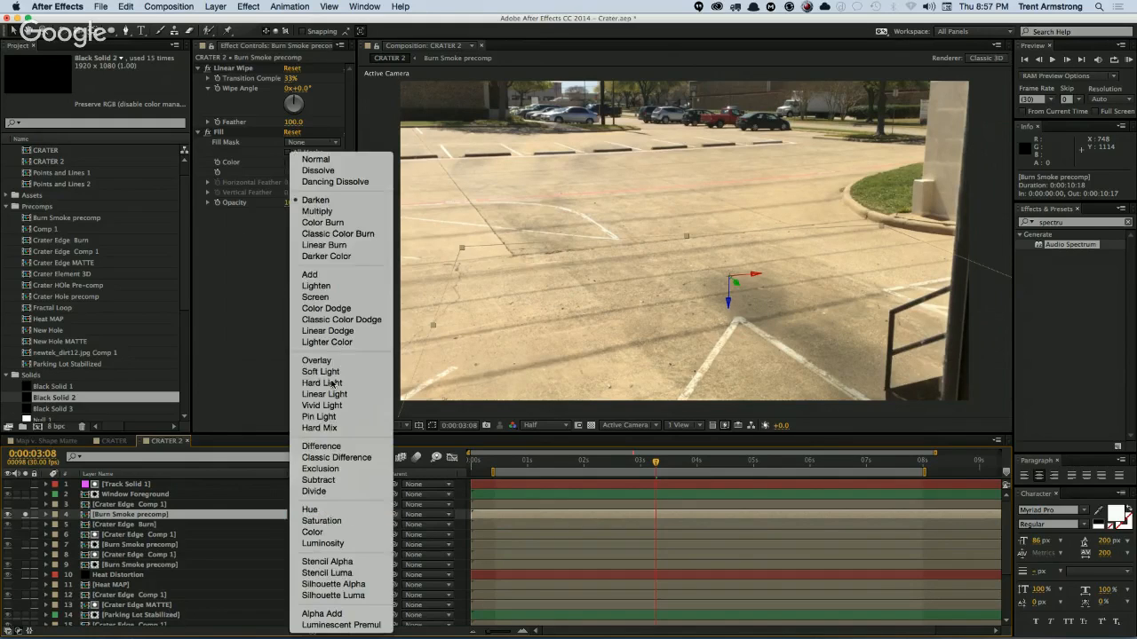
click(340, 256)
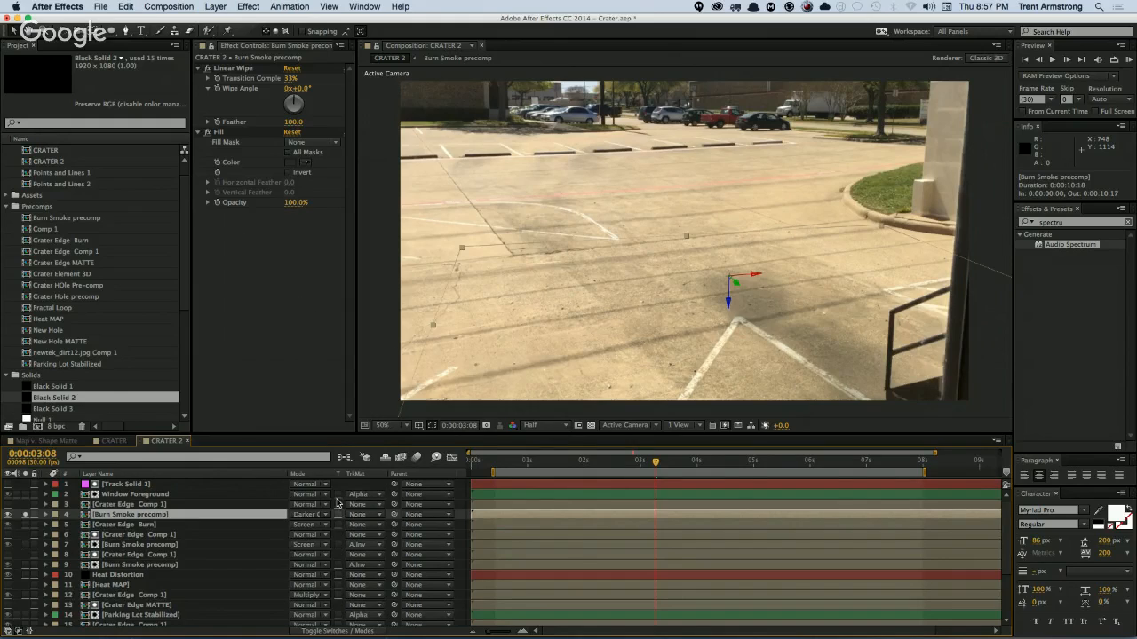
Step: Raise the smoke shadow layer's opacity to 100%
key(t)
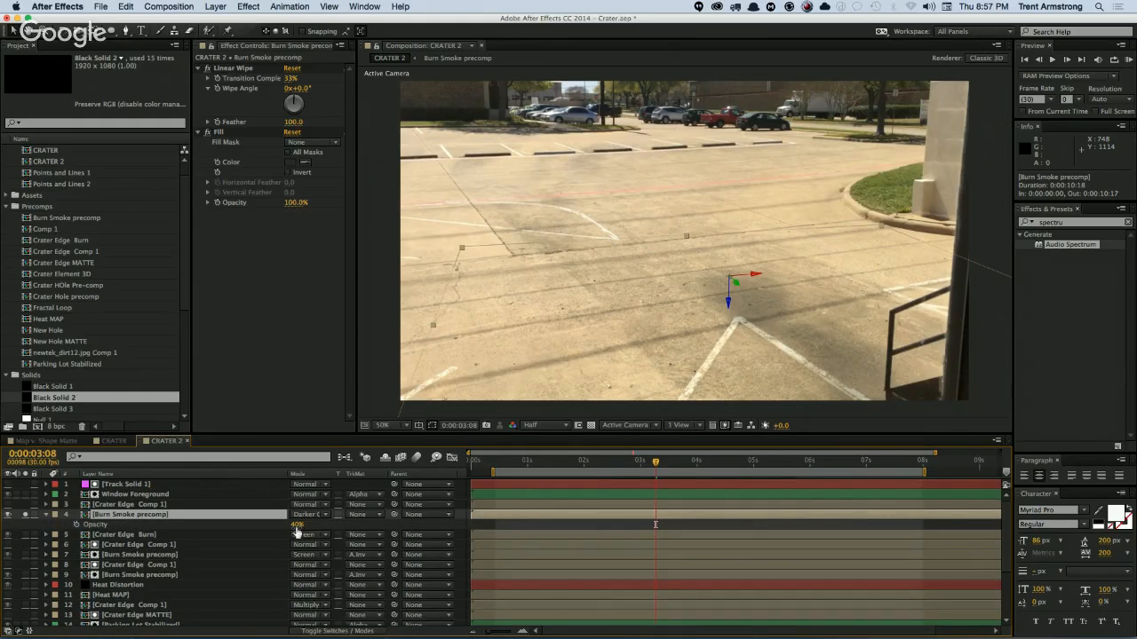
drag(297, 528, 311, 526)
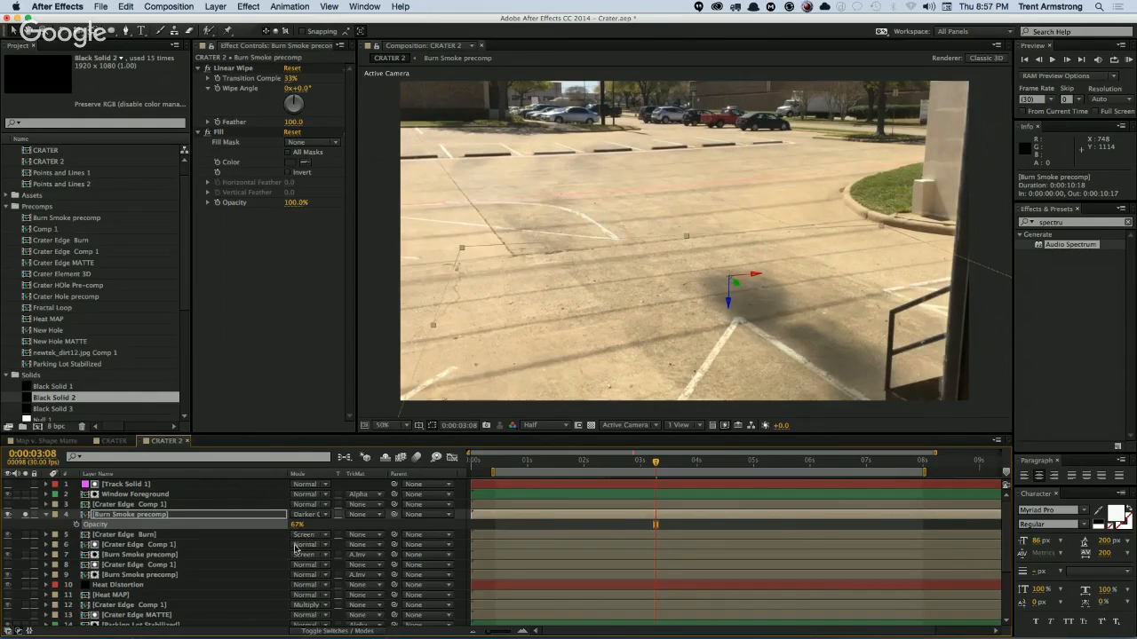
click(299, 524)
text(100)
key(Return)
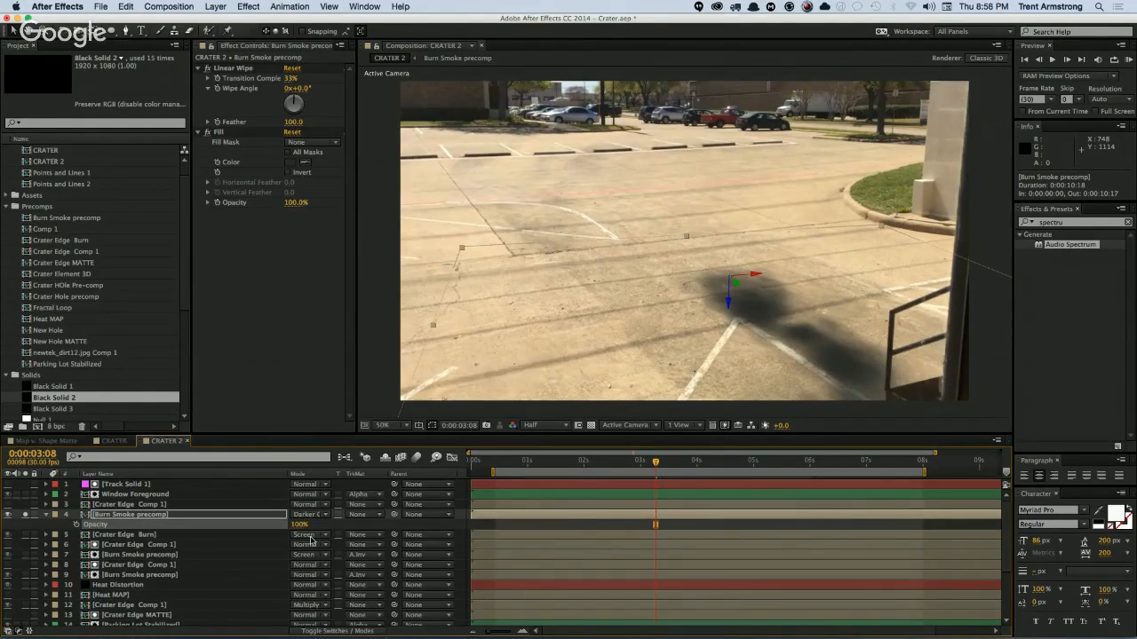
Step: Lighten the smoke shadow's Fill color to a dark neutral gray of about #373737
click(304, 162)
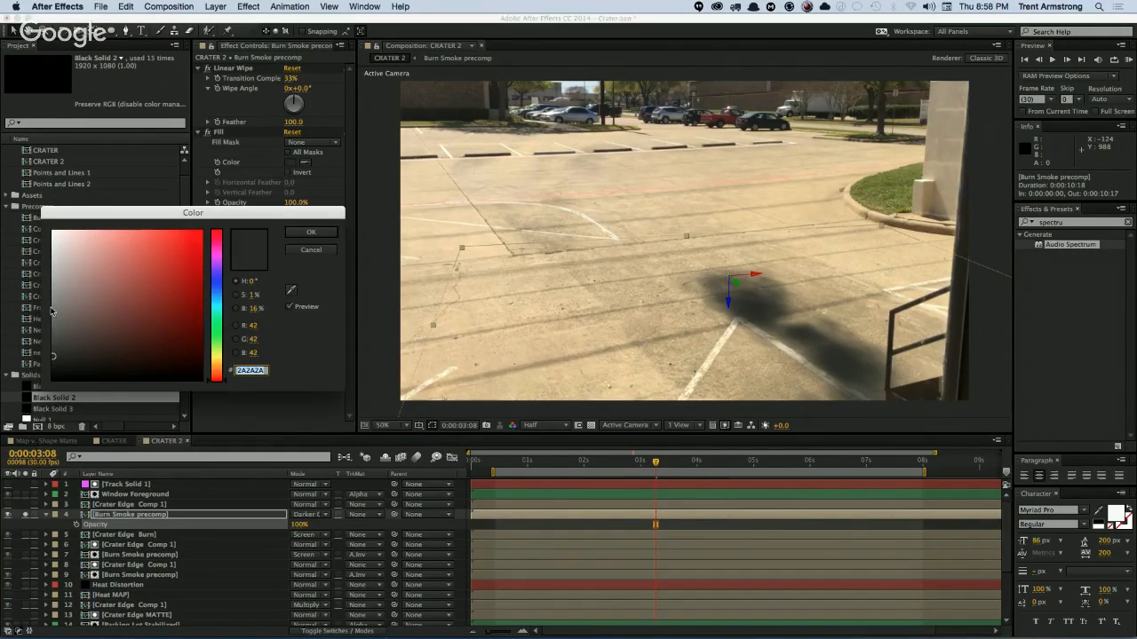
drag(53, 312, 53, 348)
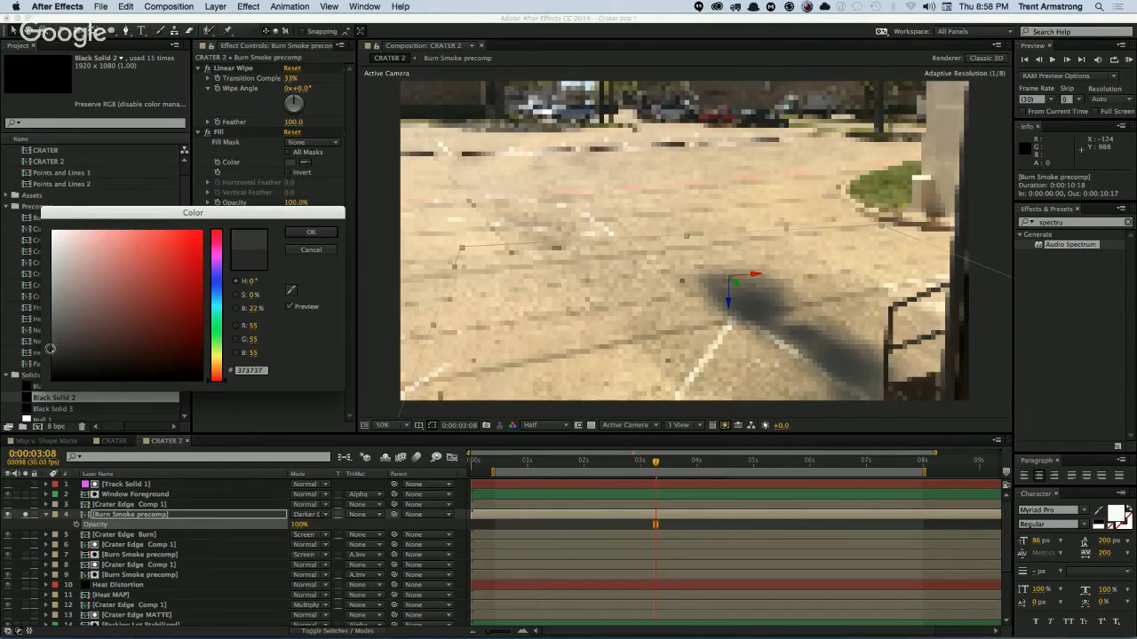
click(311, 232)
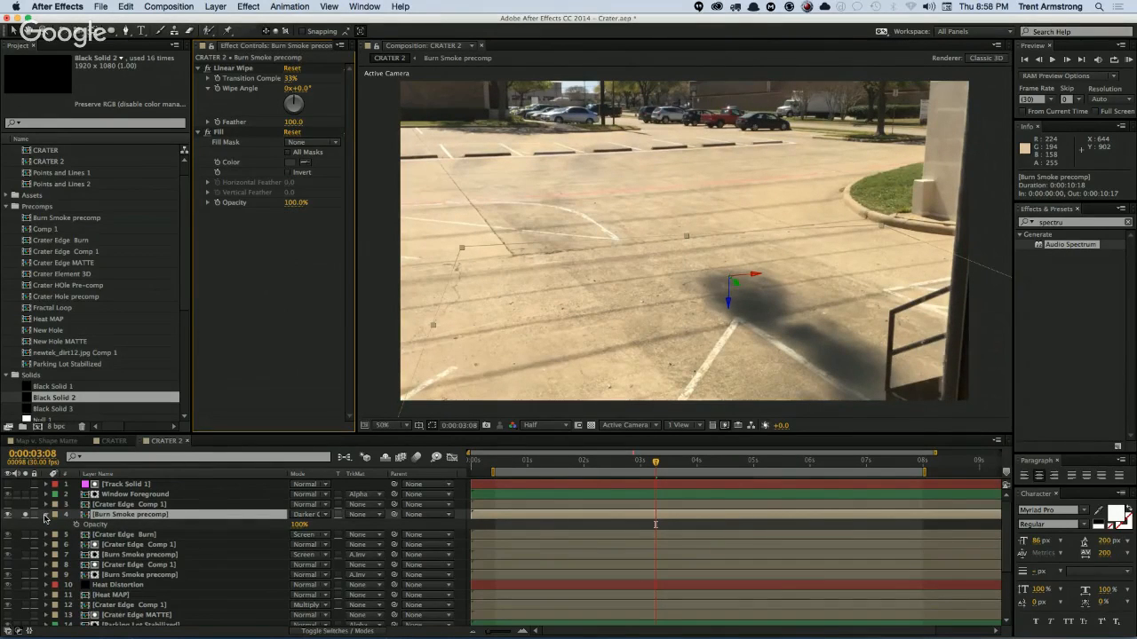
Step: Set the smoke shadow layer's opacity to 80% and turn off its solo
click(297, 524)
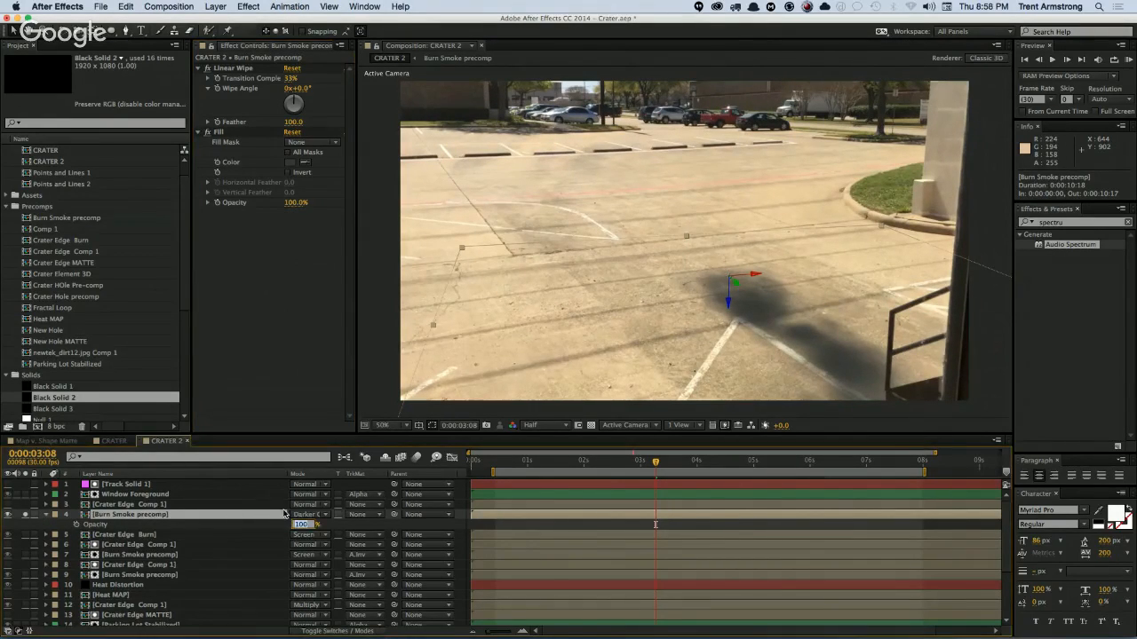
text(80)
key(Return)
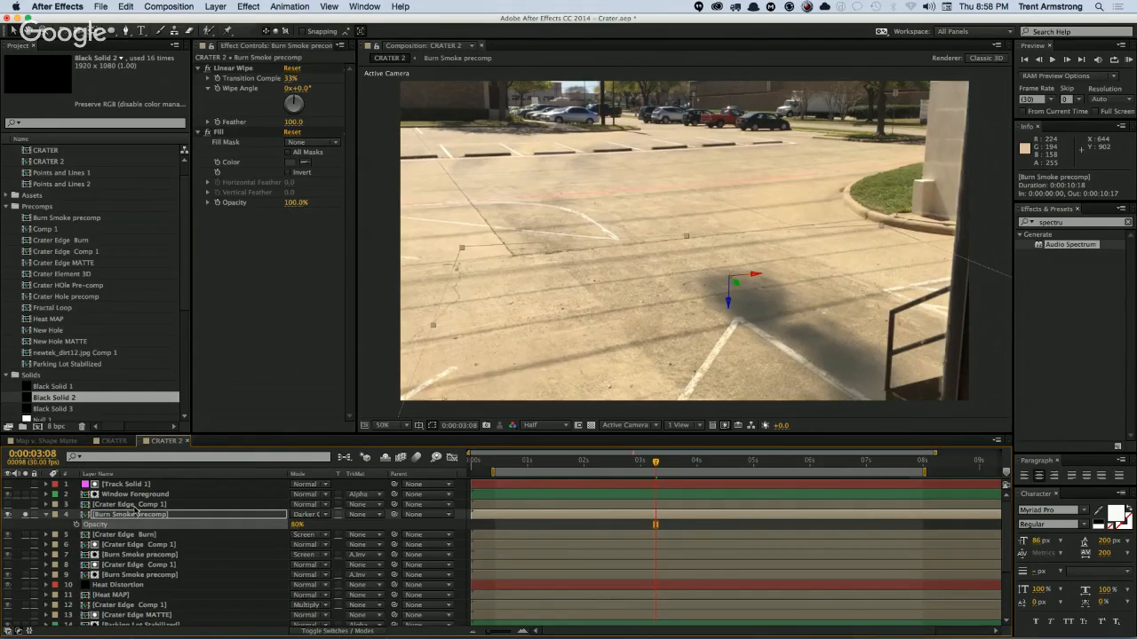
click(25, 515)
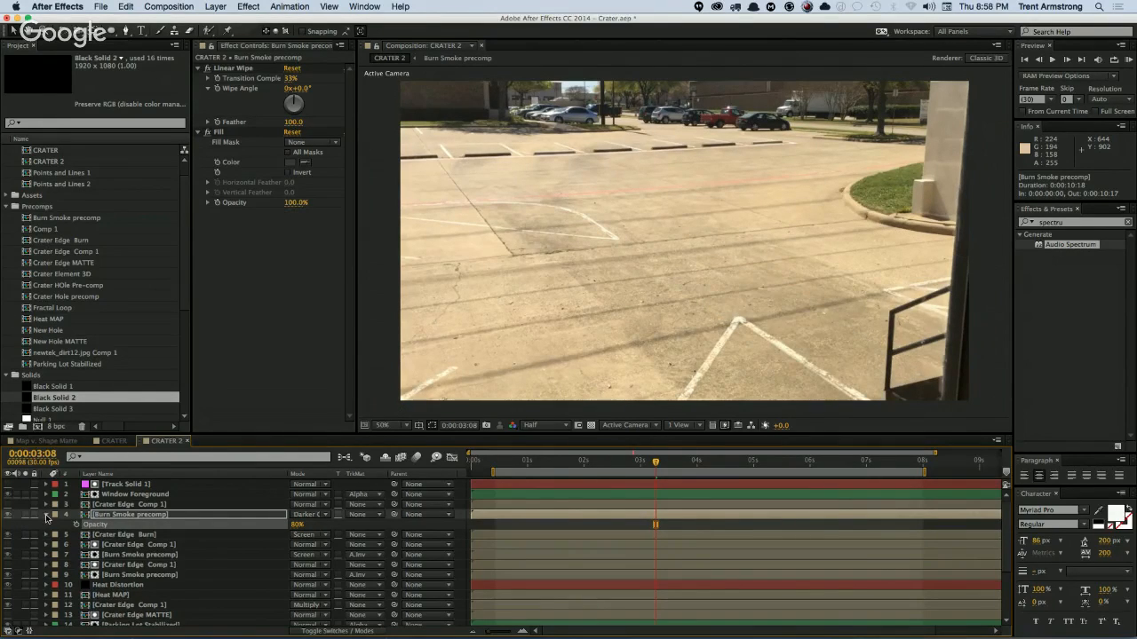
Step: Turn off the solo on the lower Parking Lot Stabilized layer and sample the smoke shadow's Fill color from the pavement
click(46, 515)
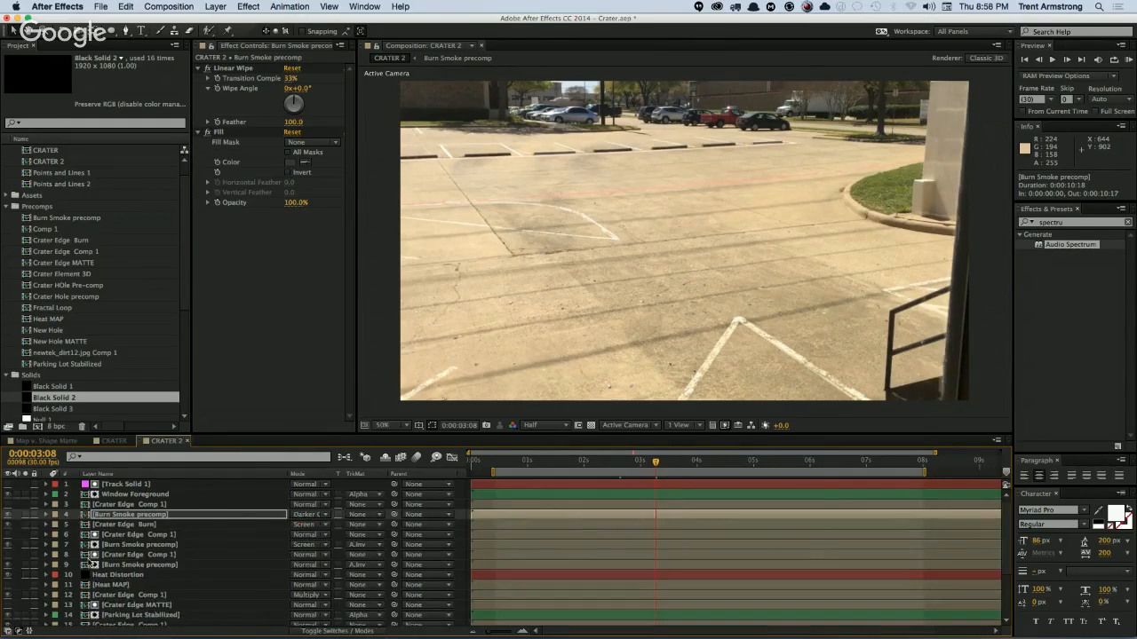
scroll(71, 533, down, 5)
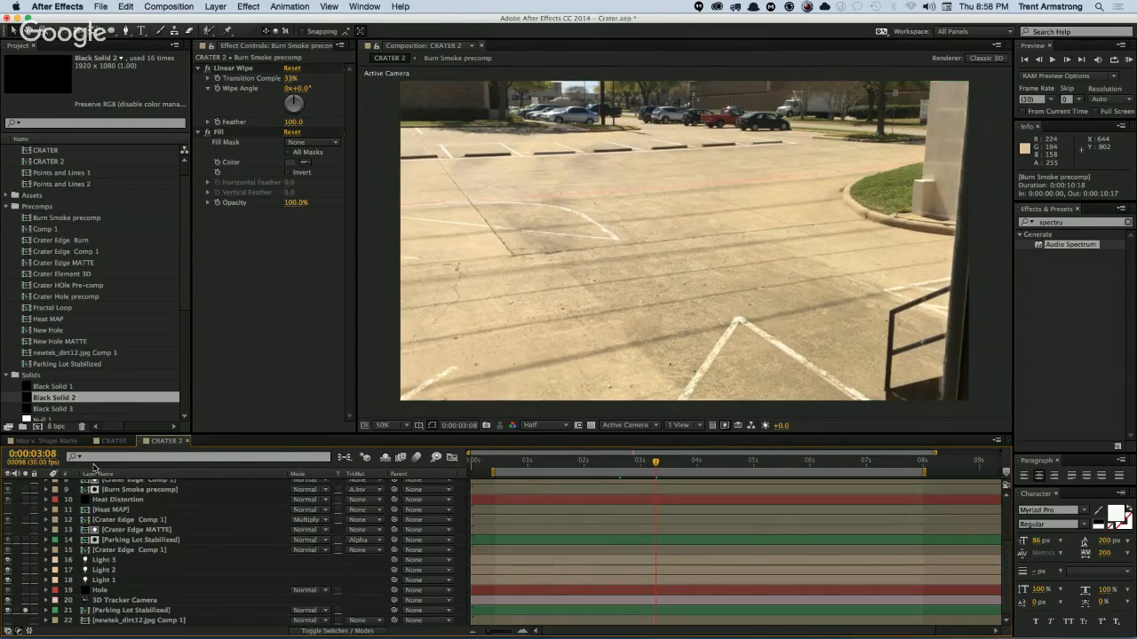
click(25, 611)
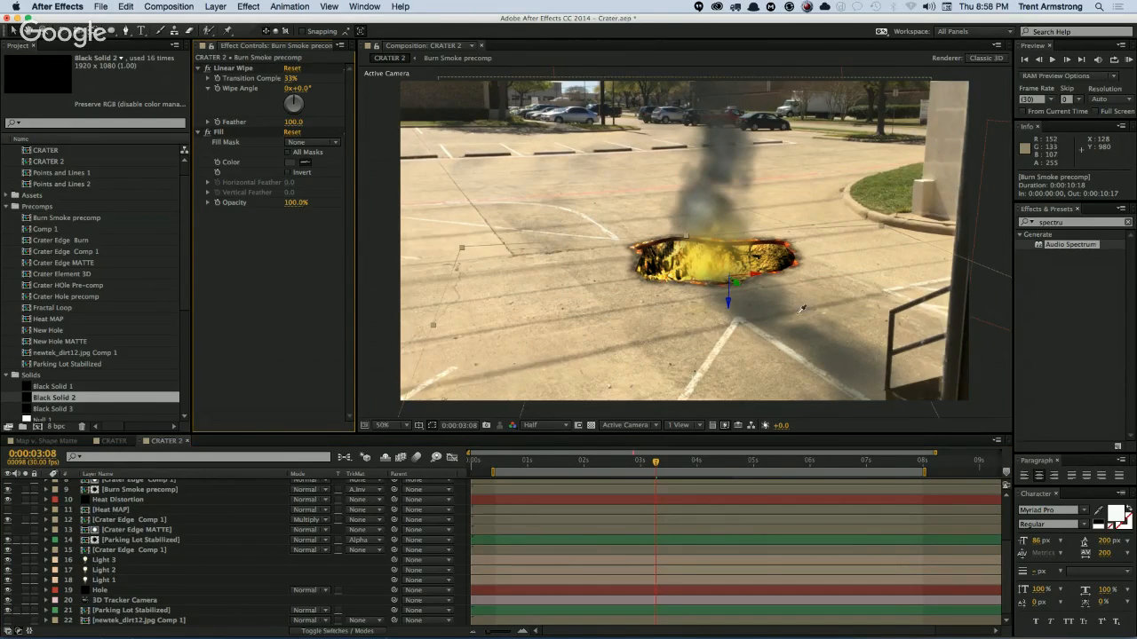
click(829, 302)
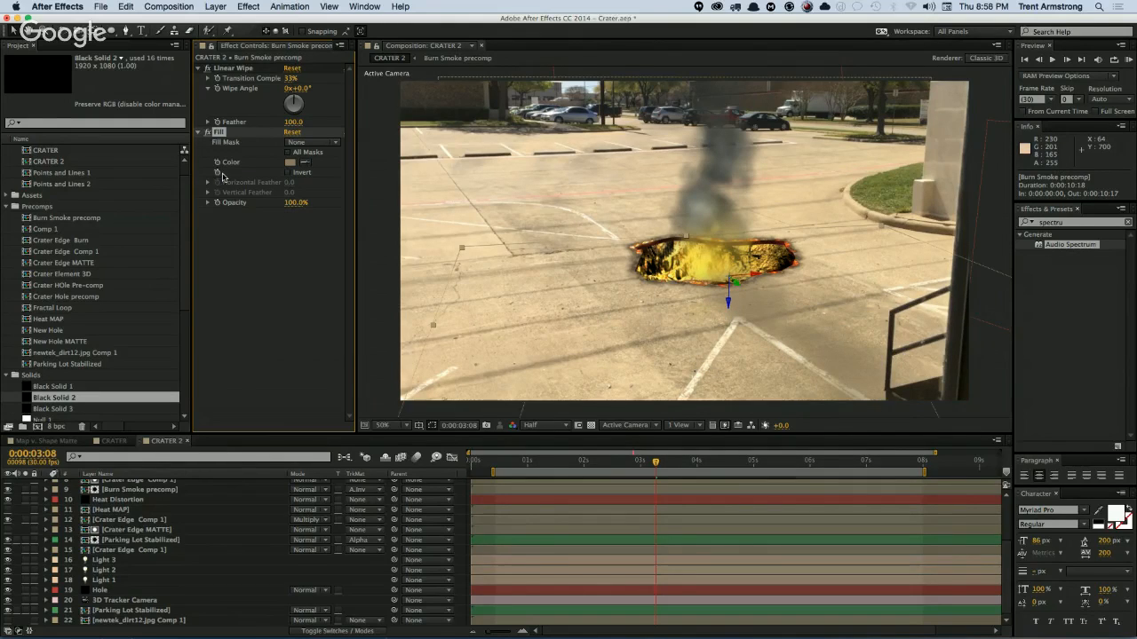
Step: Set the opacity of the smoke shadow's Burn Smoke precomp layer to 100%
scroll(220, 551, up, 5)
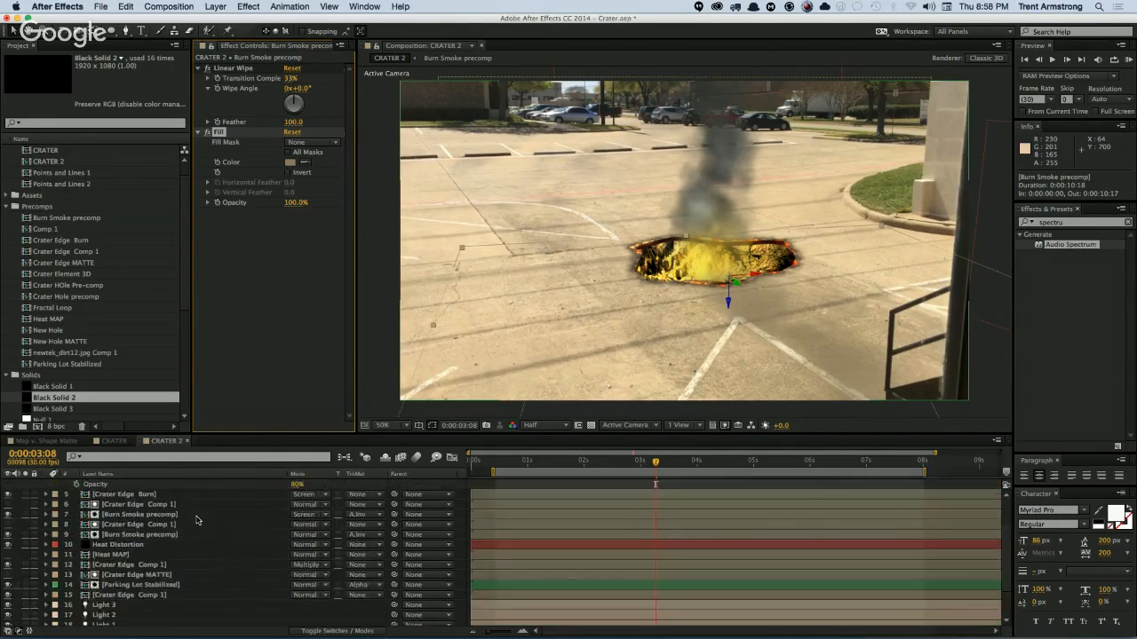
key(t)
click(295, 495)
text(80)
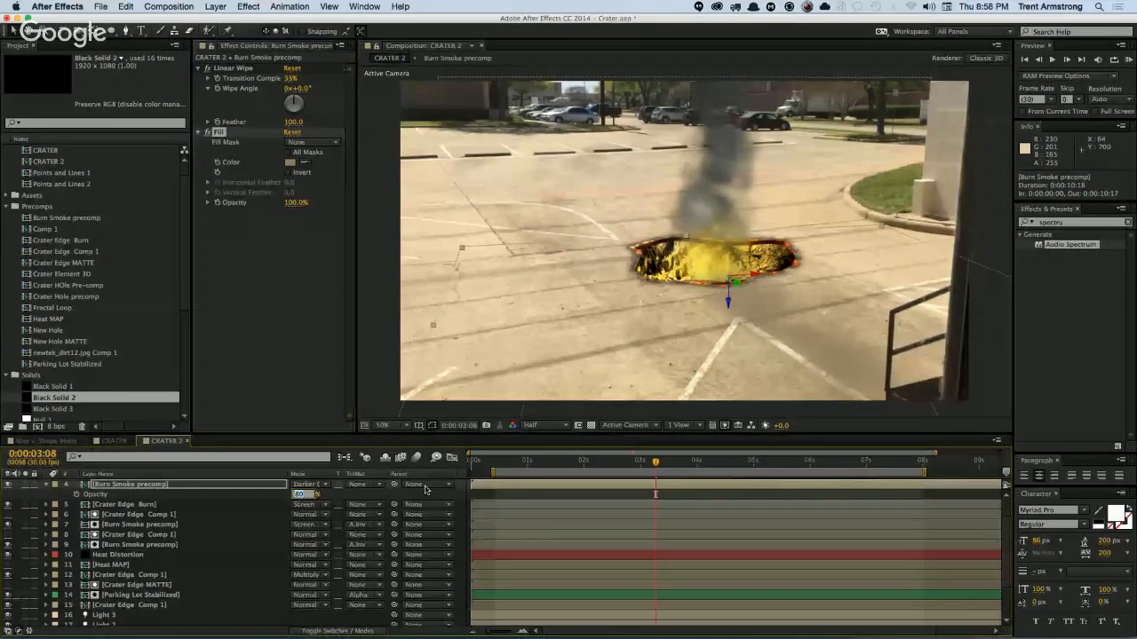
click(334, 500)
click(299, 496)
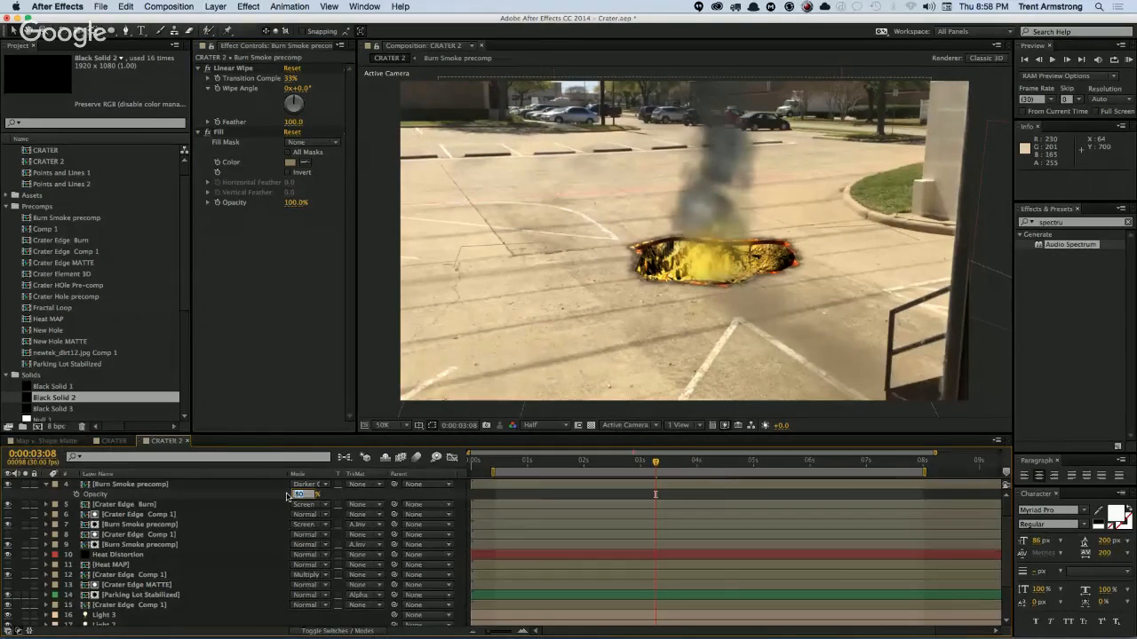
text(100)
key(Return)
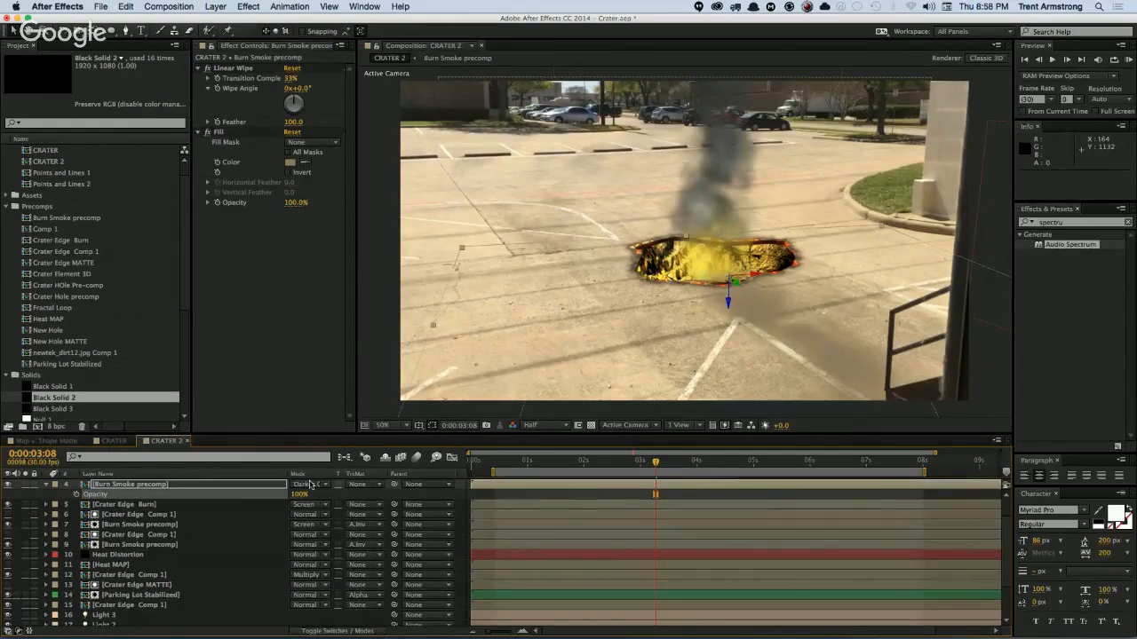
Step: Darken the smoke shadow's Fill color to a brownish gray, #645849
click(291, 164)
click(98, 302)
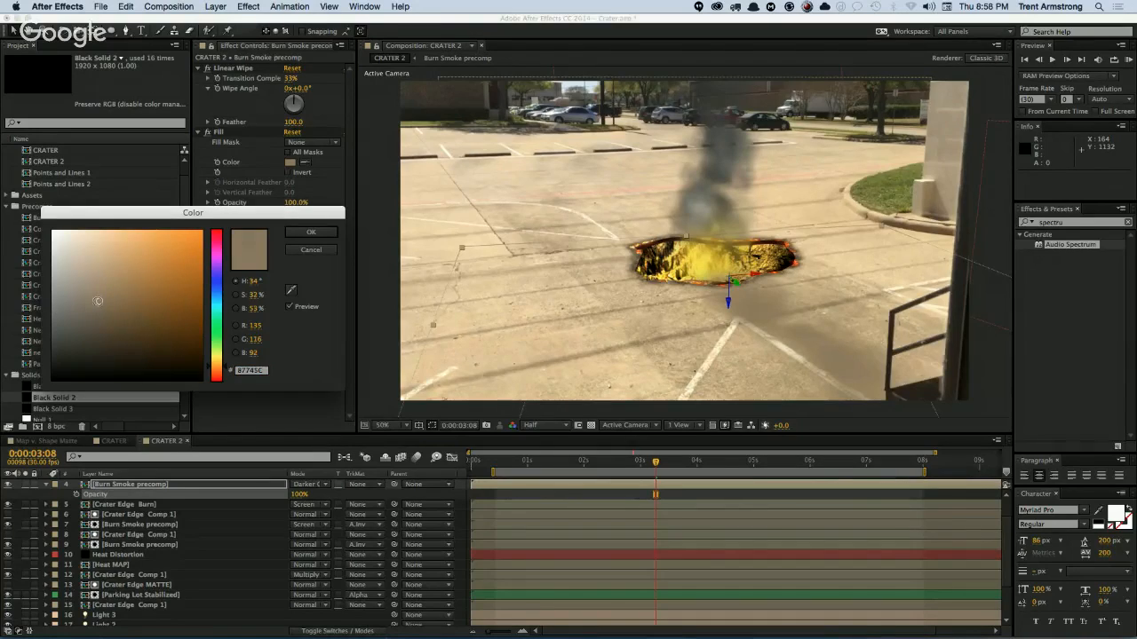
drag(96, 302, 92, 321)
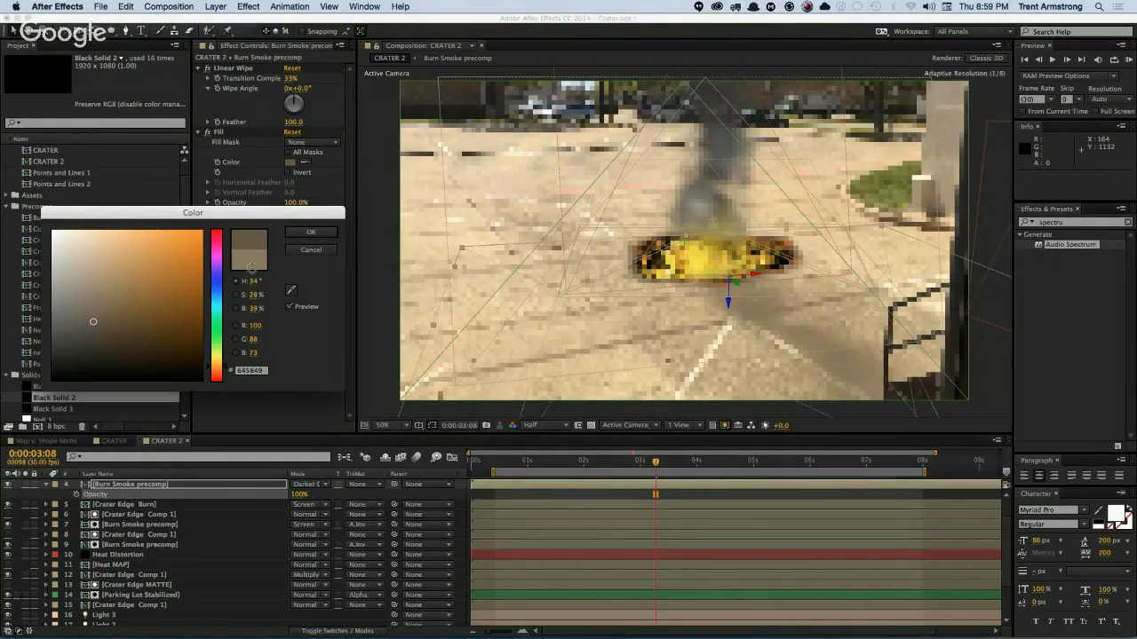
click(311, 233)
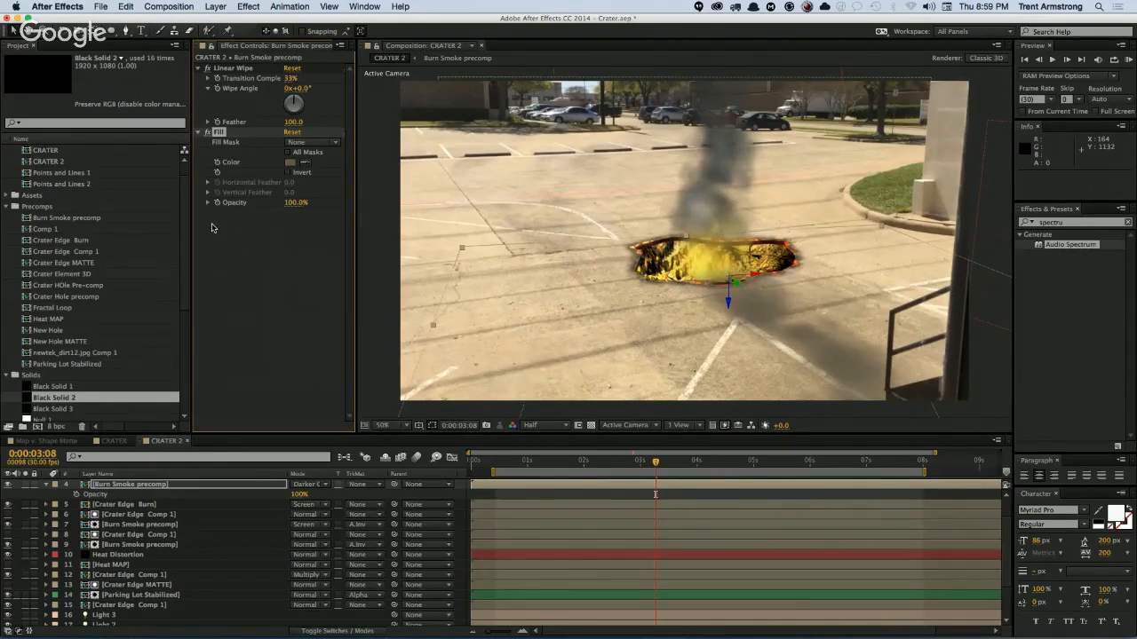
Step: Render and play a RAM preview of the crater shot to check the smoke shadow's motion
click(212, 228)
key(KP_0)
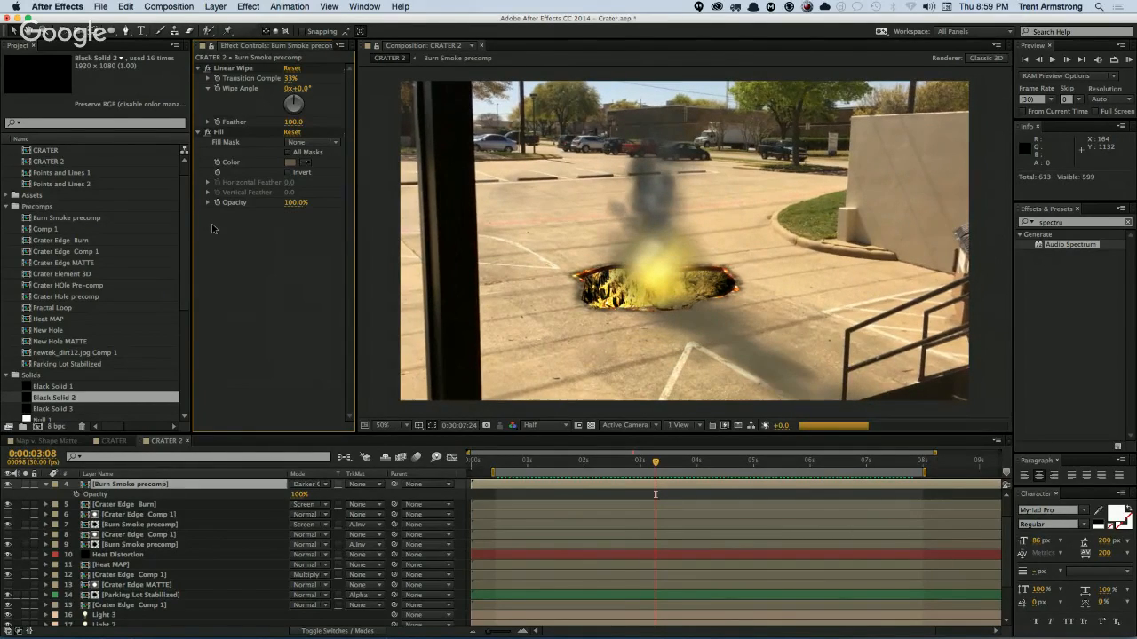
key(space)
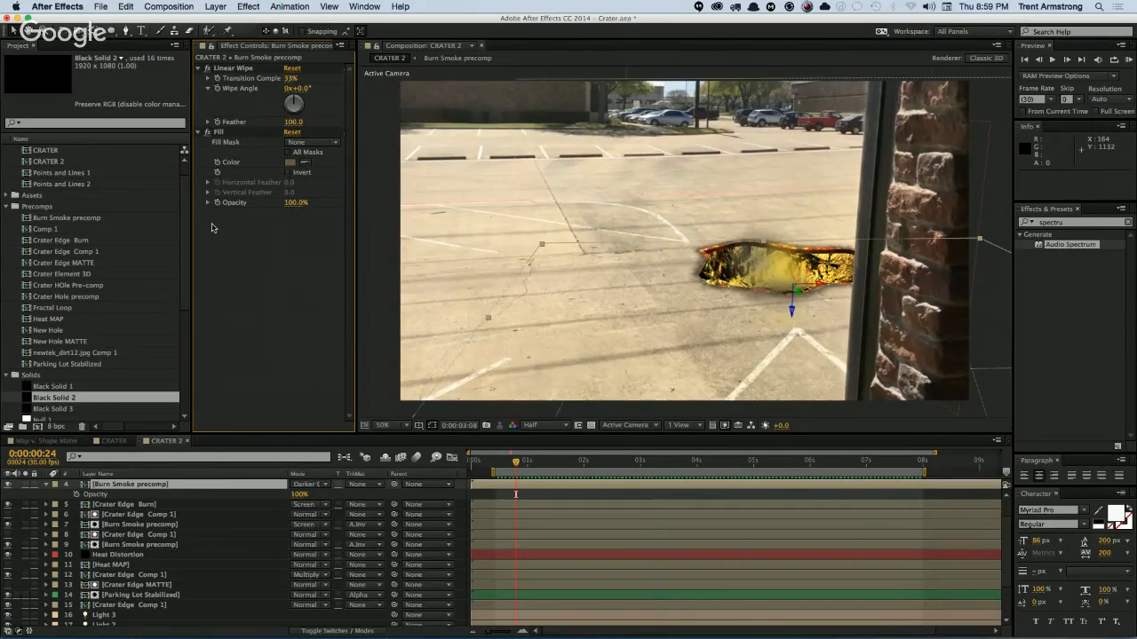
key(space)
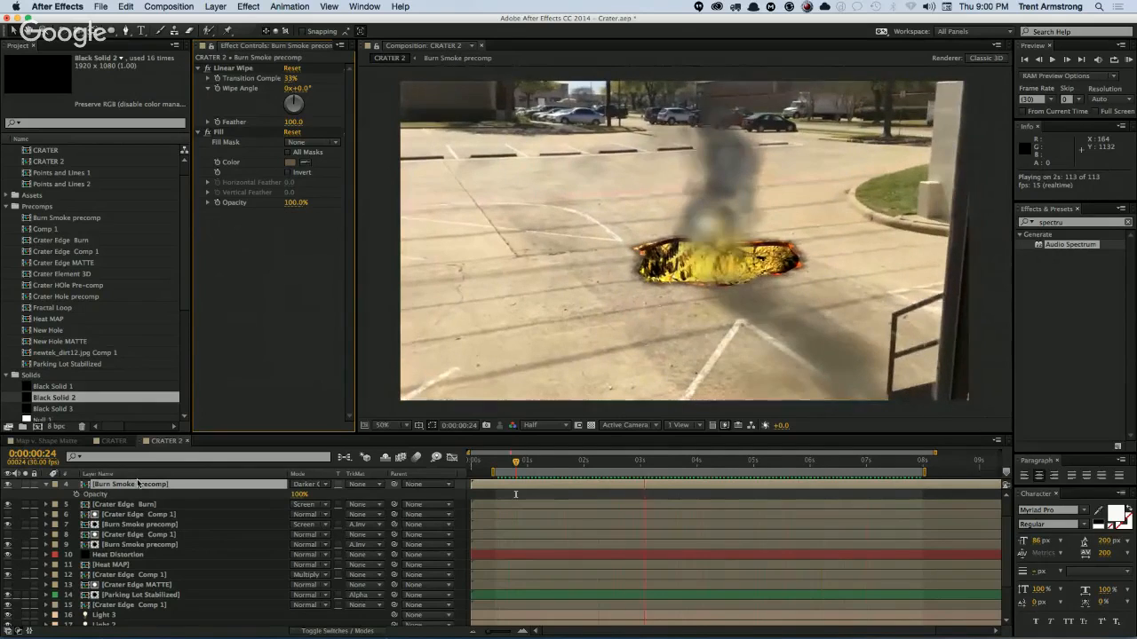
key(space)
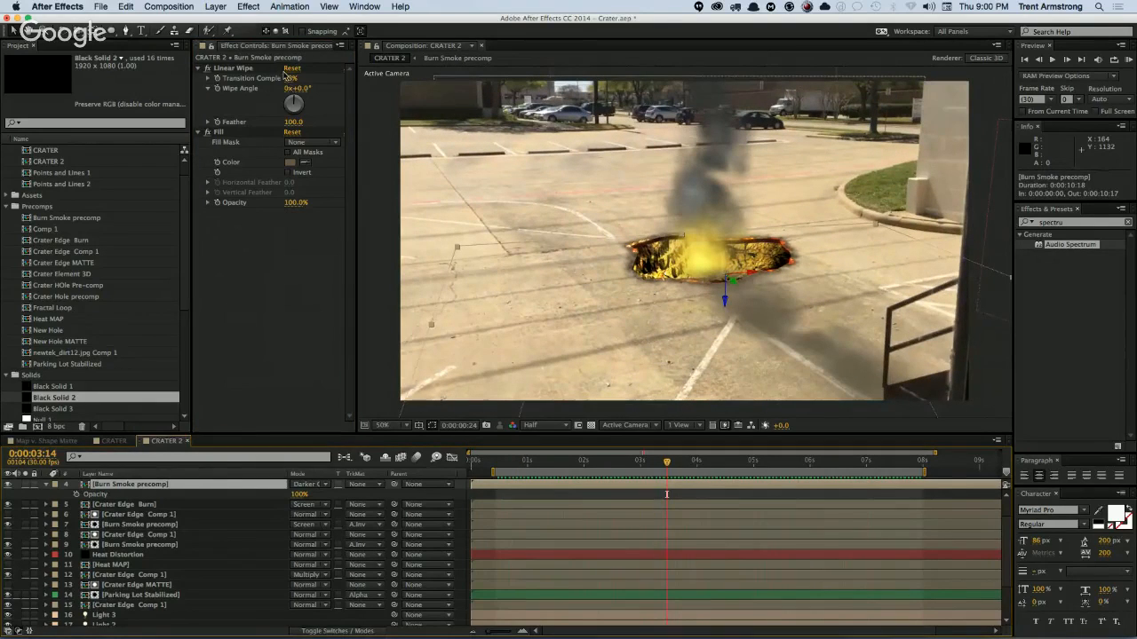
Step: Set the smoke shadow's Linear Wipe Transition Completion to 40% and save the project
click(289, 78)
text(43)
key(Return)
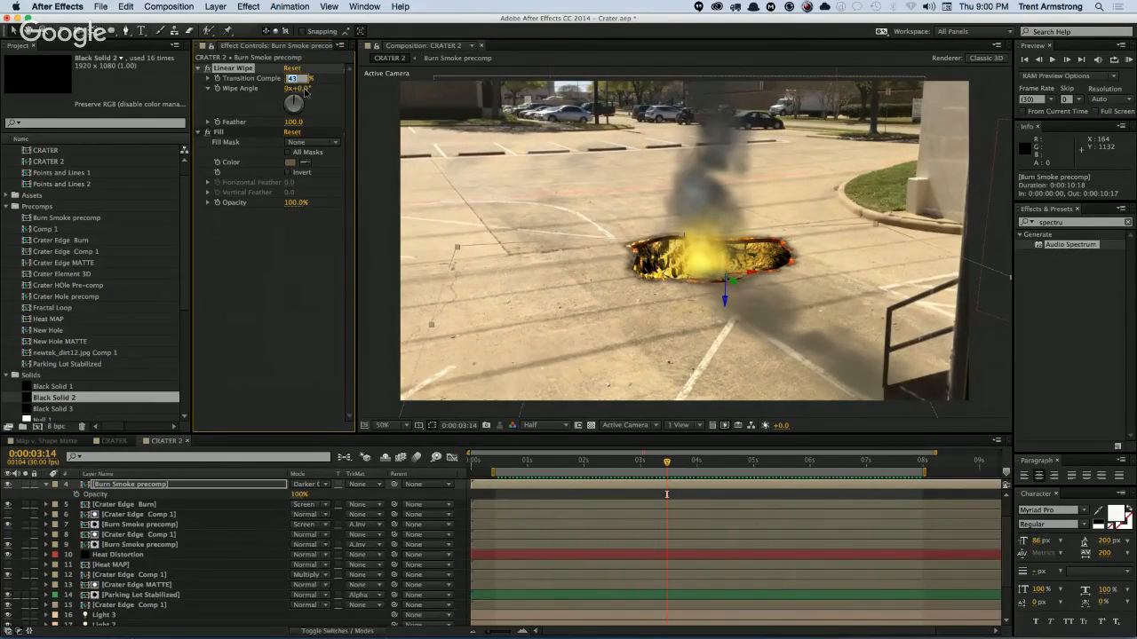
key(Down)
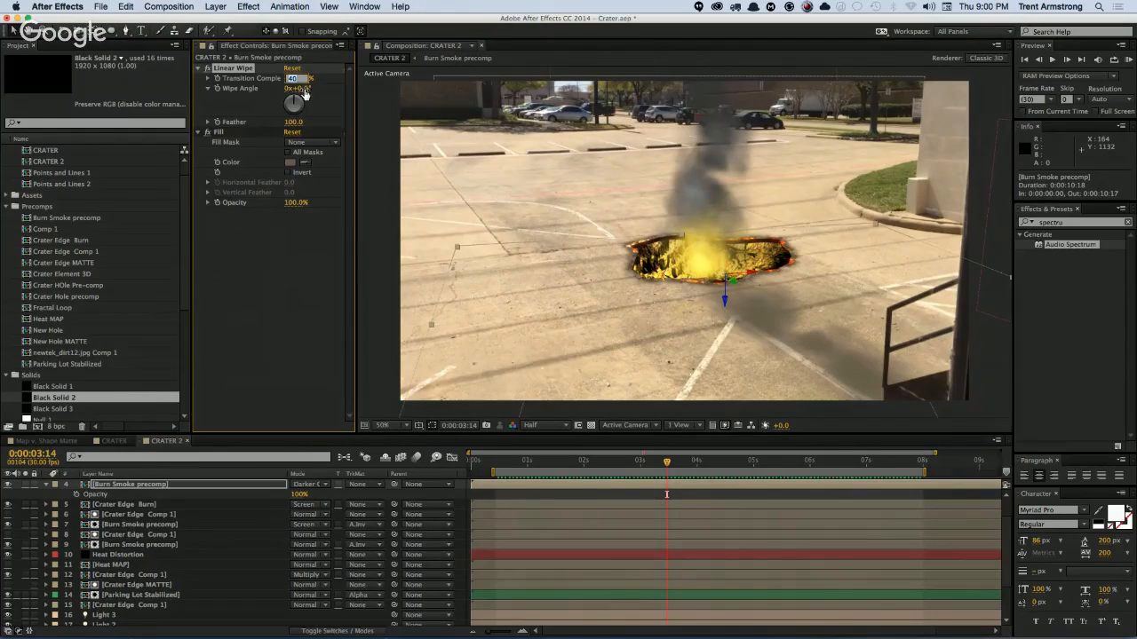
key(shift+Down)
key(Return)
click(47, 484)
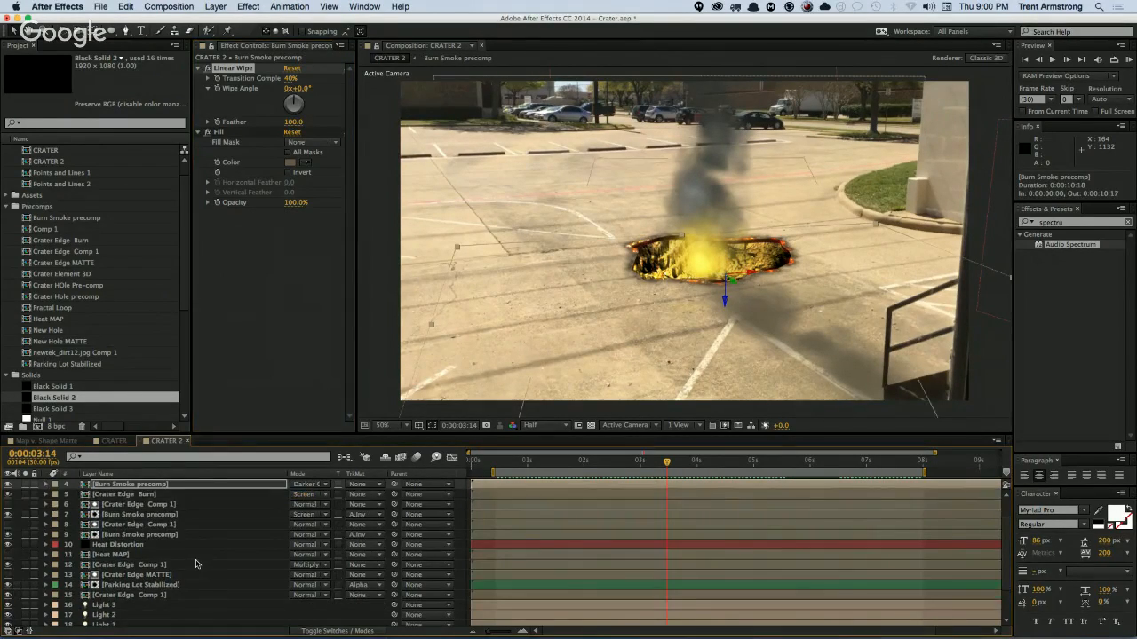
click(213, 476)
key(super+s)
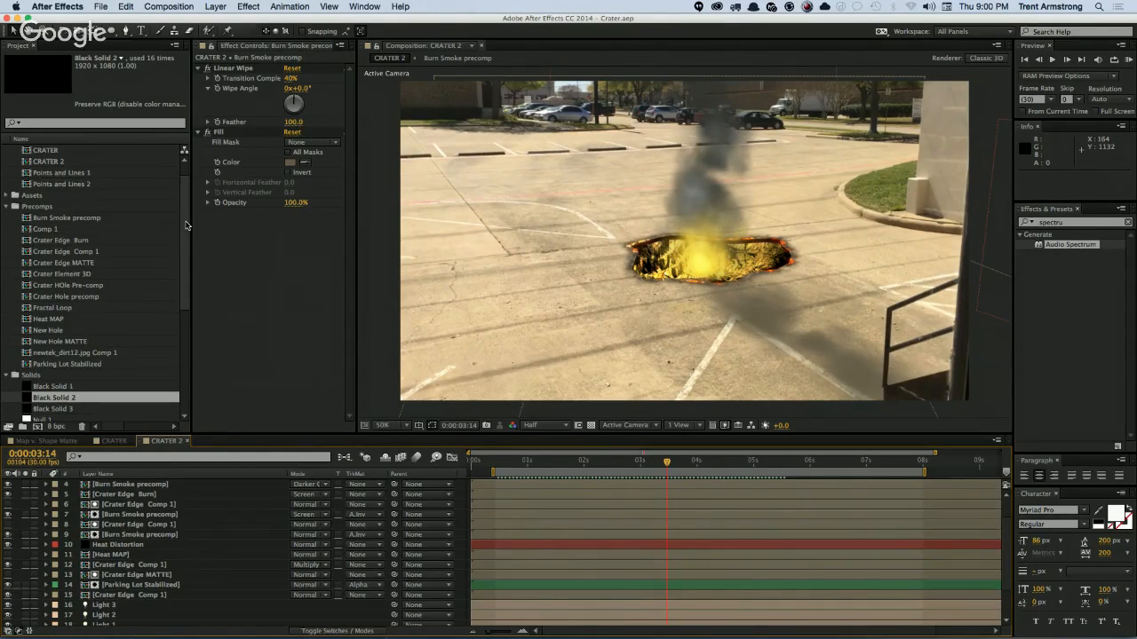
Step: Switch to Google Chrome and open videocopilot.net
scroll(77, 213, up, 2)
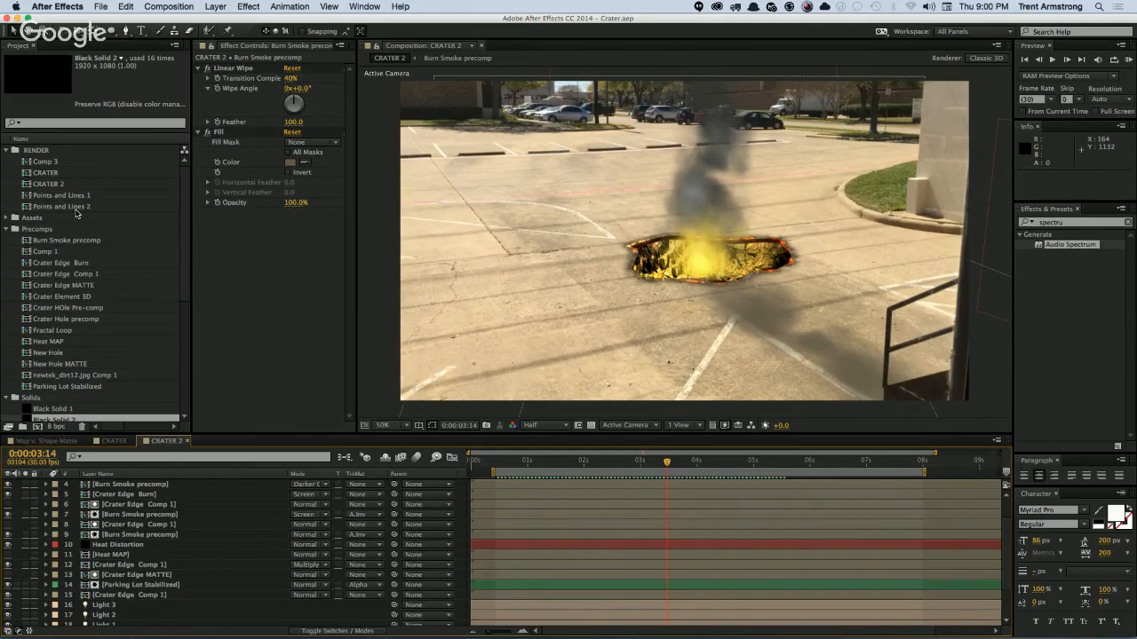
key(super+Tab)
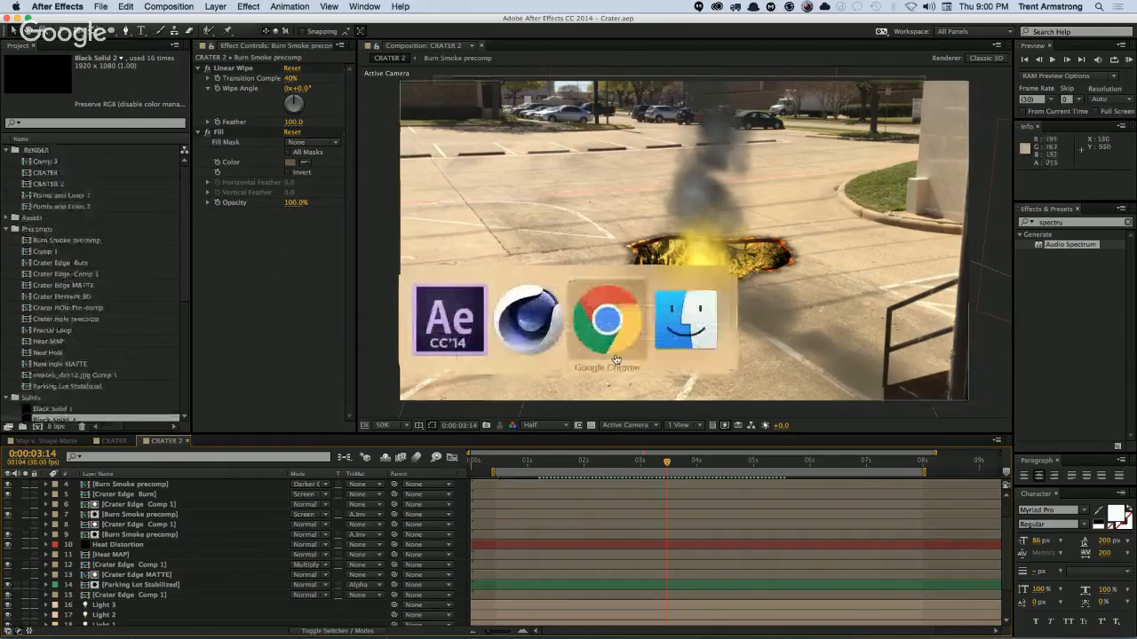
click(604, 321)
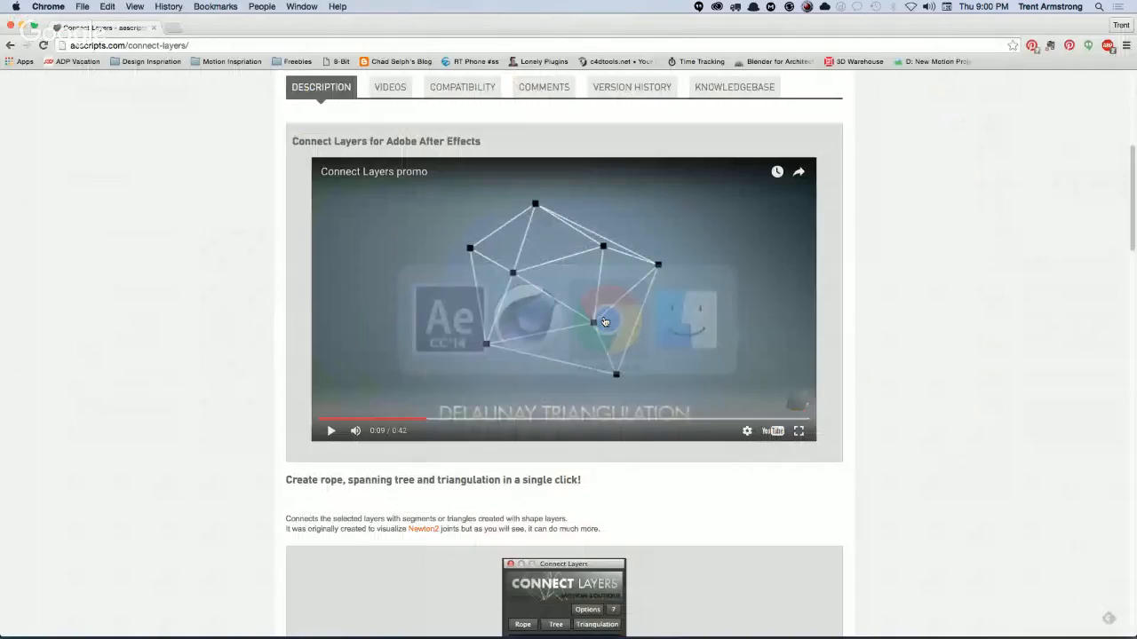
key(super+l)
text(videocopilot.)
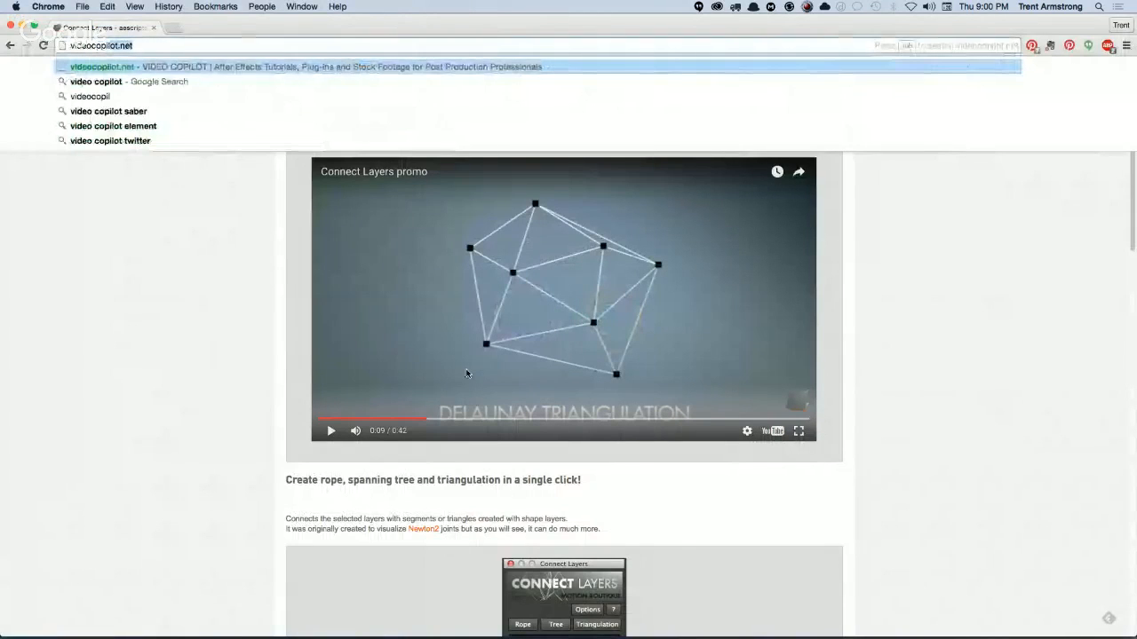
text(net)
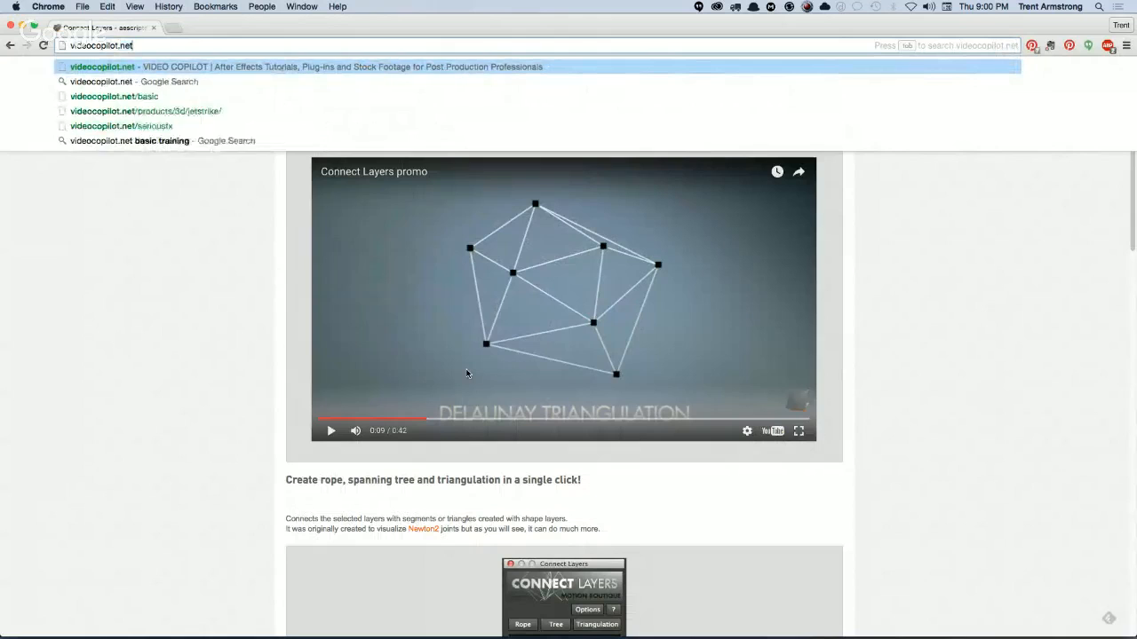
key(Return)
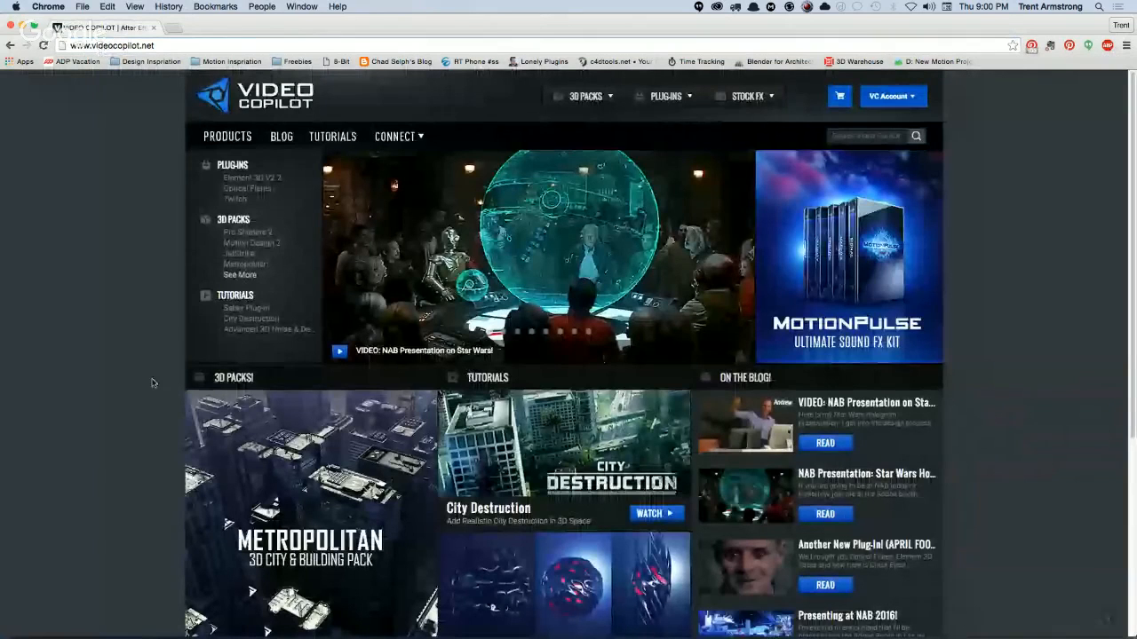
Step: Open the Video Copilot products page and browse the catalog for the Heat Distortion plug-in
click(234, 167)
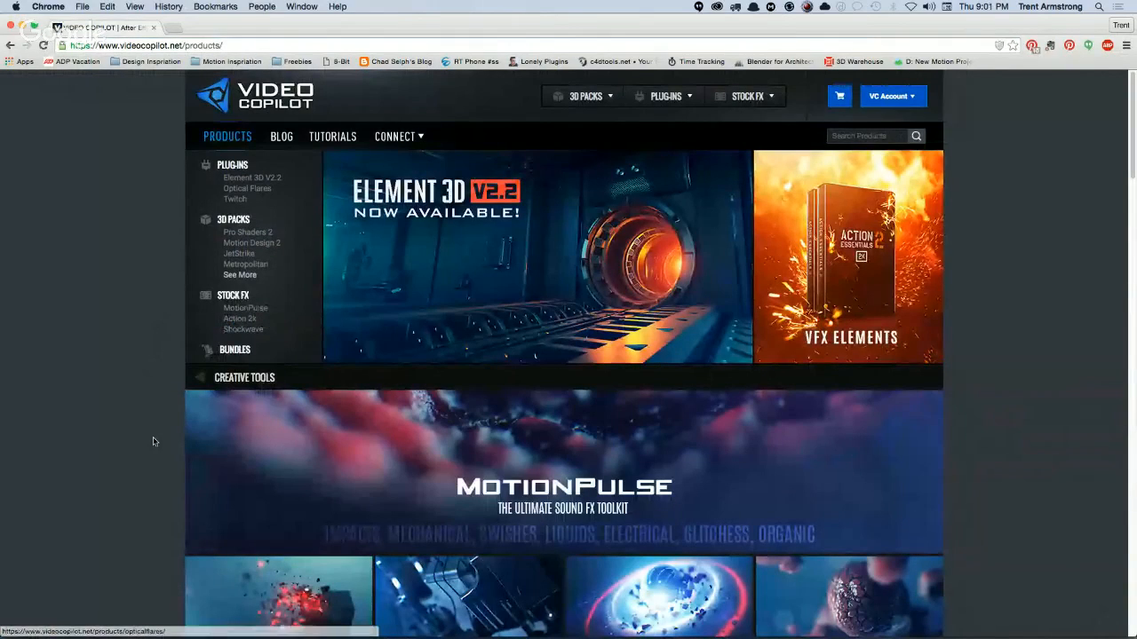
scroll(142, 426, down, 3)
scroll(120, 462, up, 3)
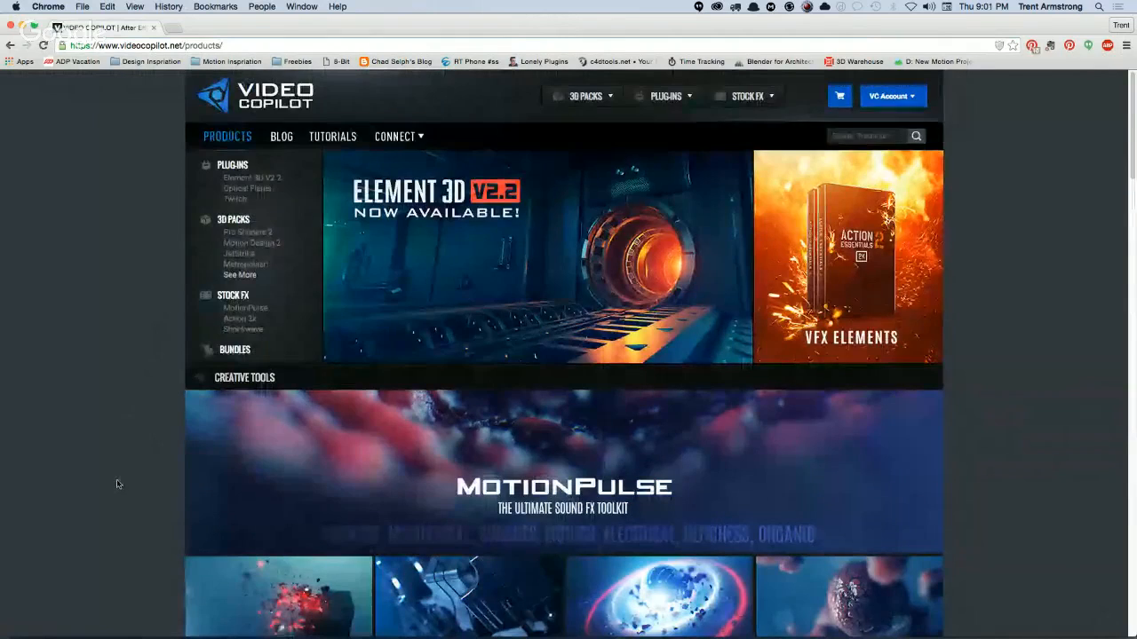
scroll(117, 484, down, 6)
scroll(125, 401, down, 6)
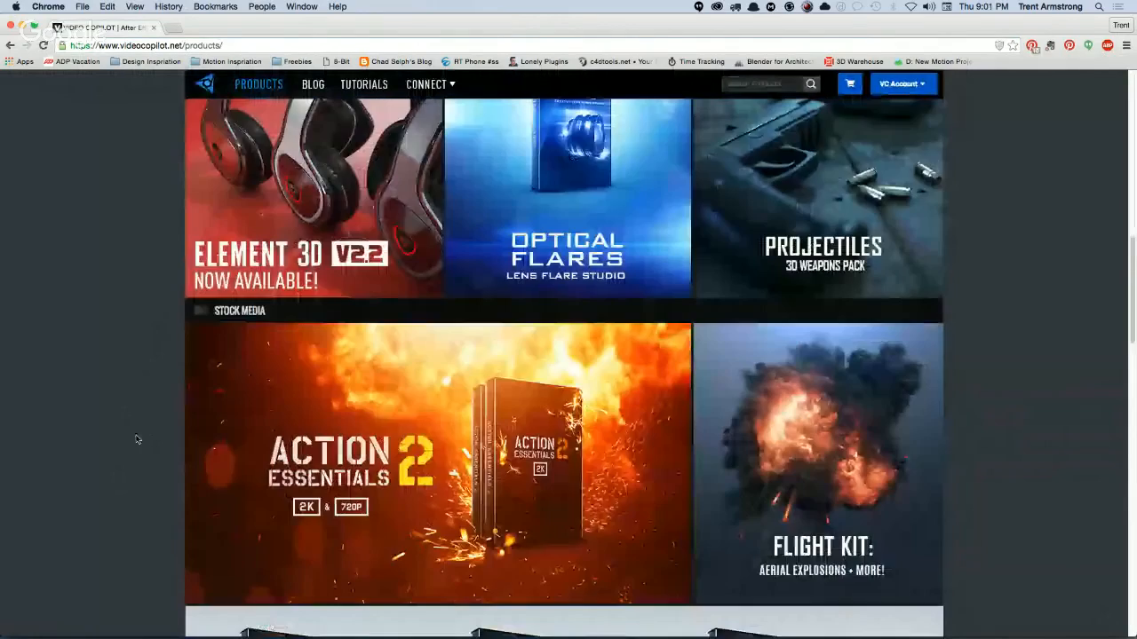
scroll(155, 360, down, 2)
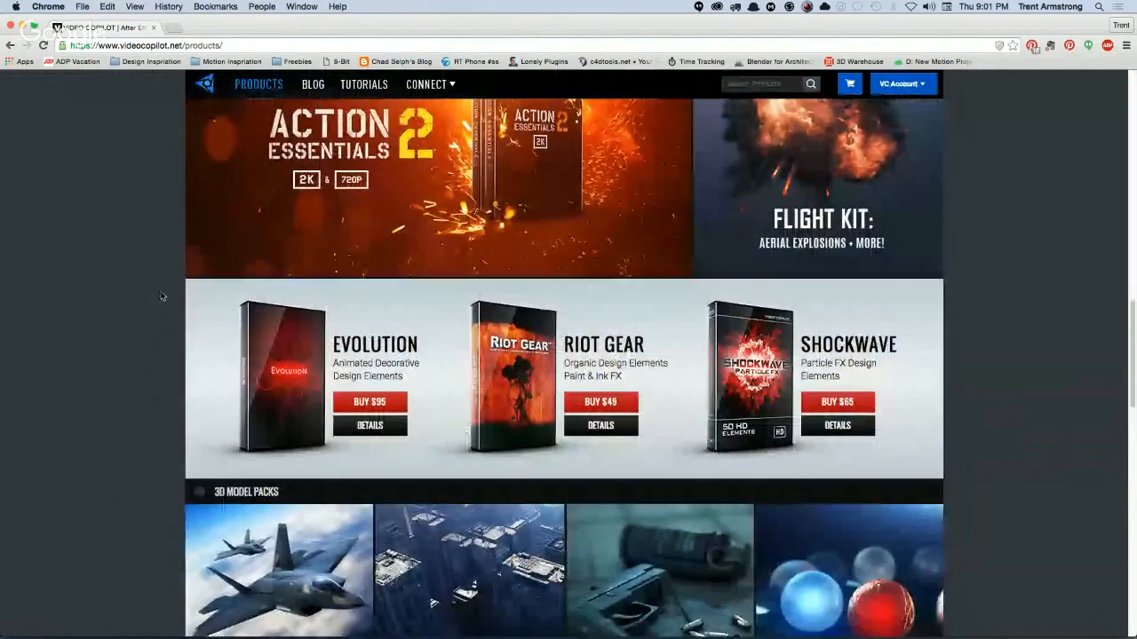
scroll(161, 295, down, 5)
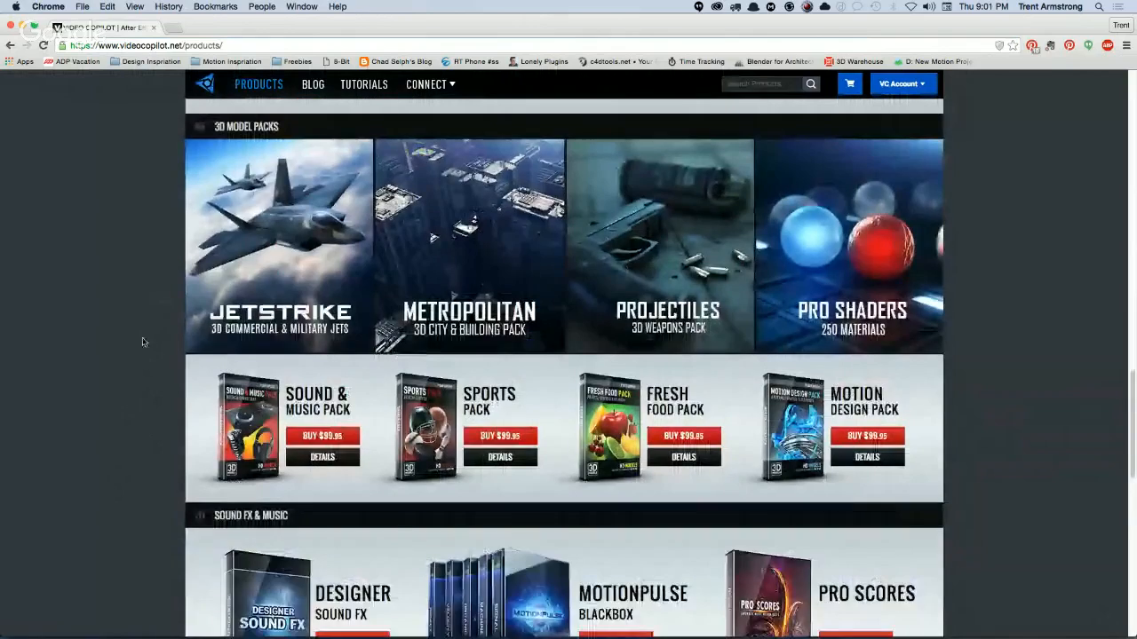
scroll(142, 342, down, 7)
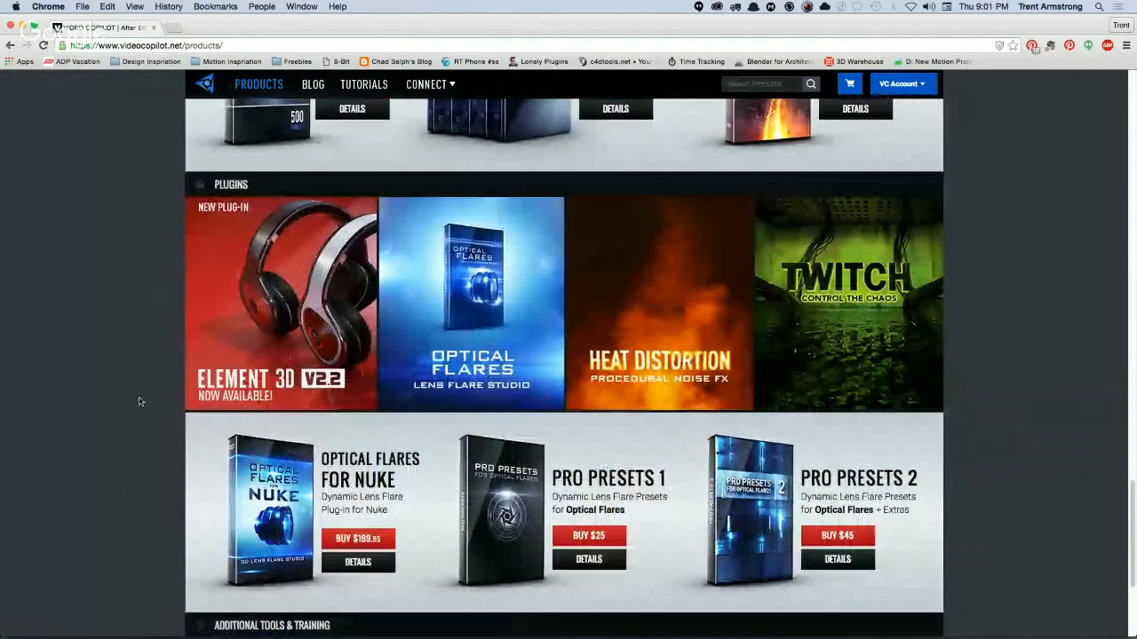
Step: Open the Heat Distortion product page and look over its features and purchase options
click(682, 373)
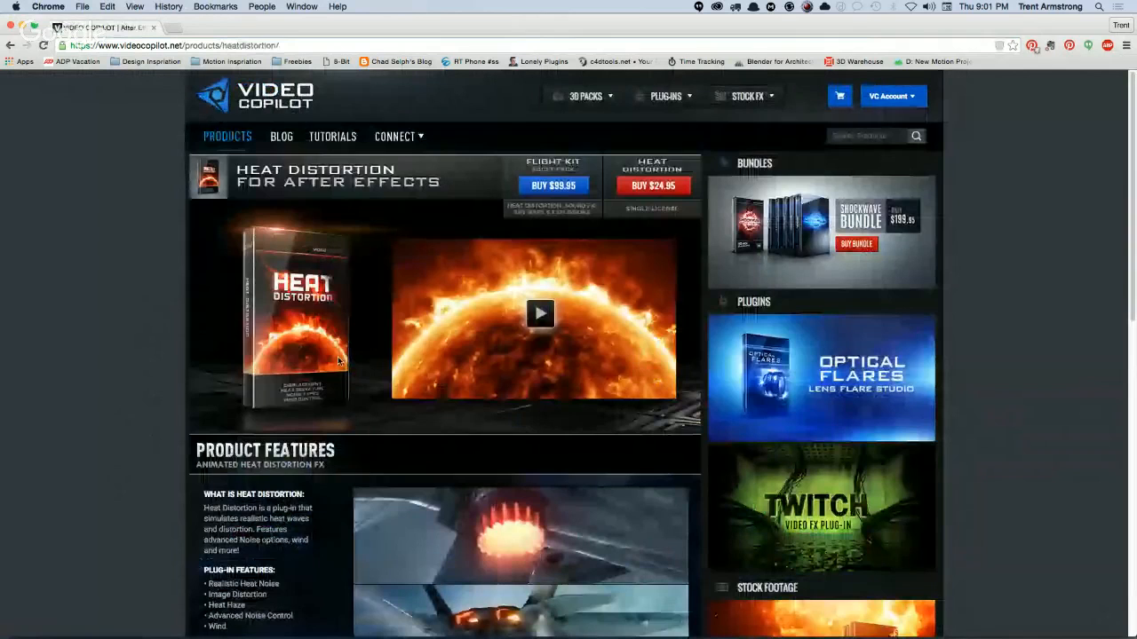
scroll(100, 453, down, 2)
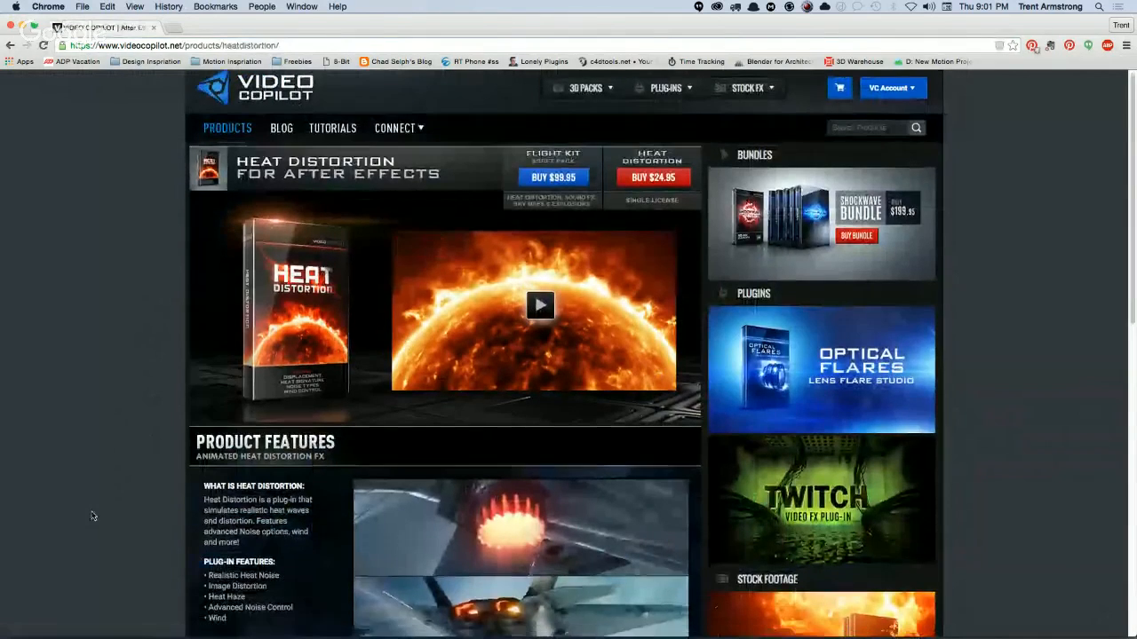
scroll(100, 457, down, 2)
scroll(108, 471, up, 3)
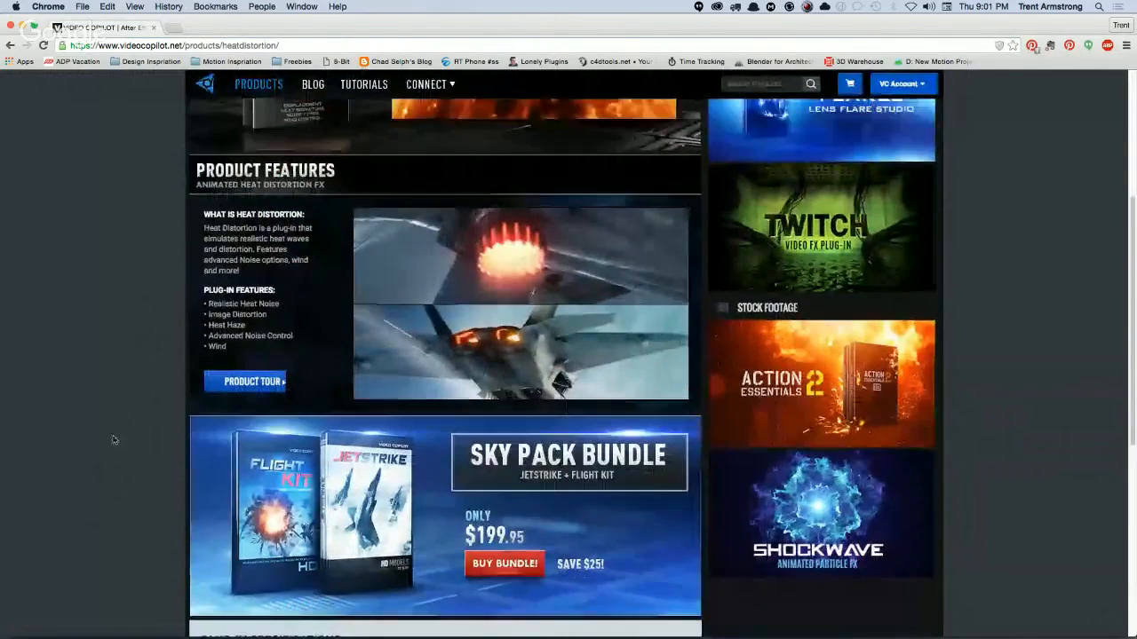
scroll(108, 488, up, 2)
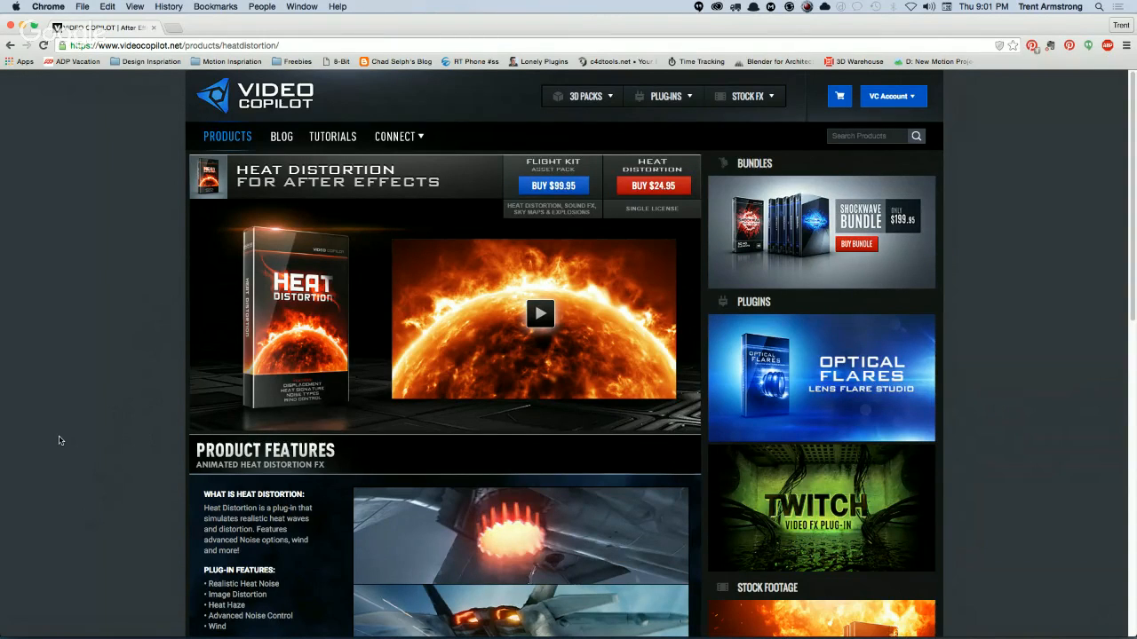
Step: Open the Dallas After Effects Page on Facebook at facebook.com/dallasaeug
key(super+l)
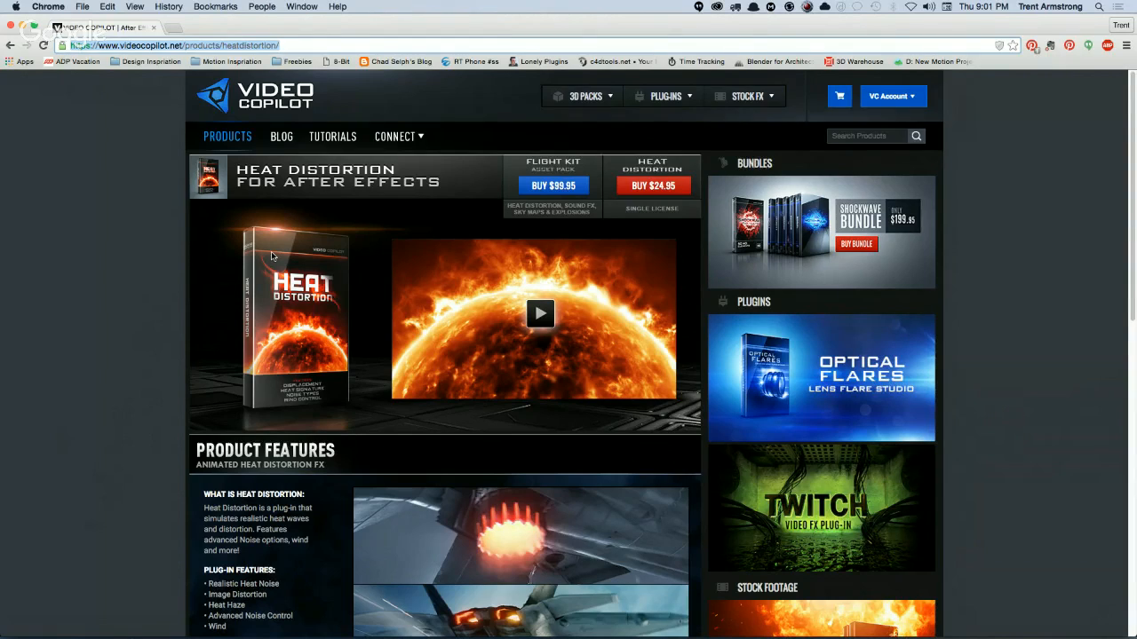
text(facew)
key(BackSpace)
text(b)
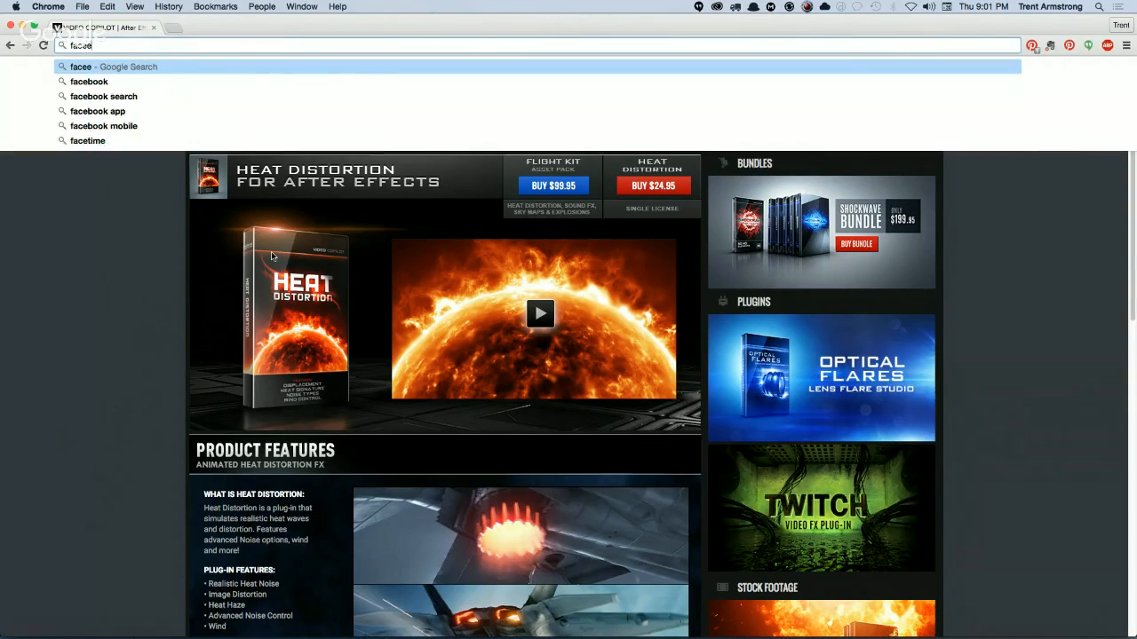
text(ook.com)
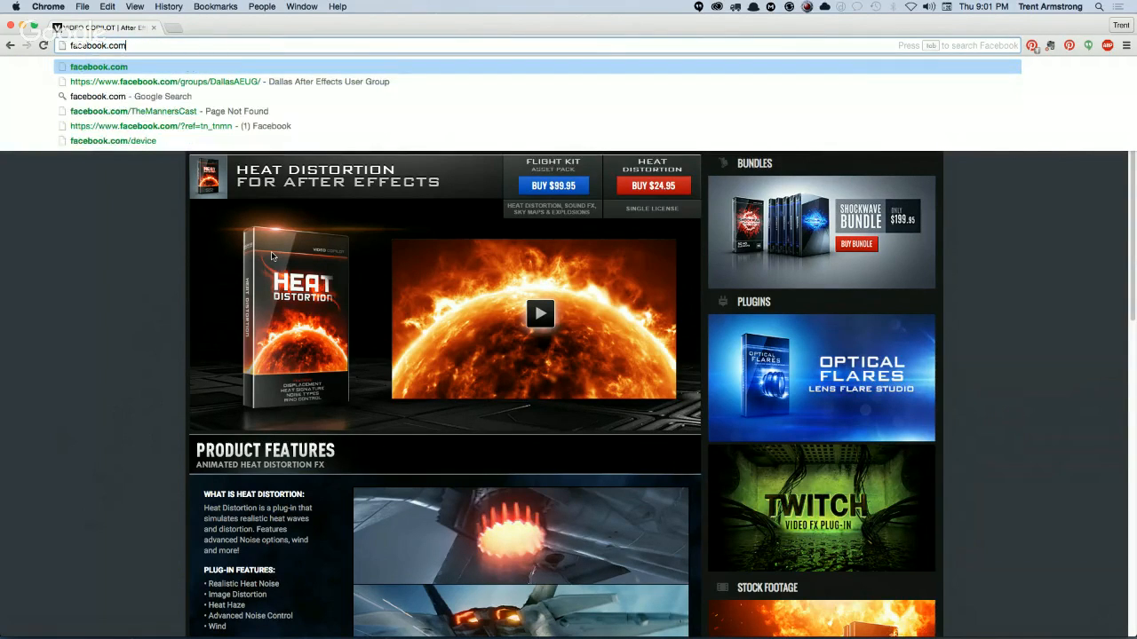
text(/dallasaeug)
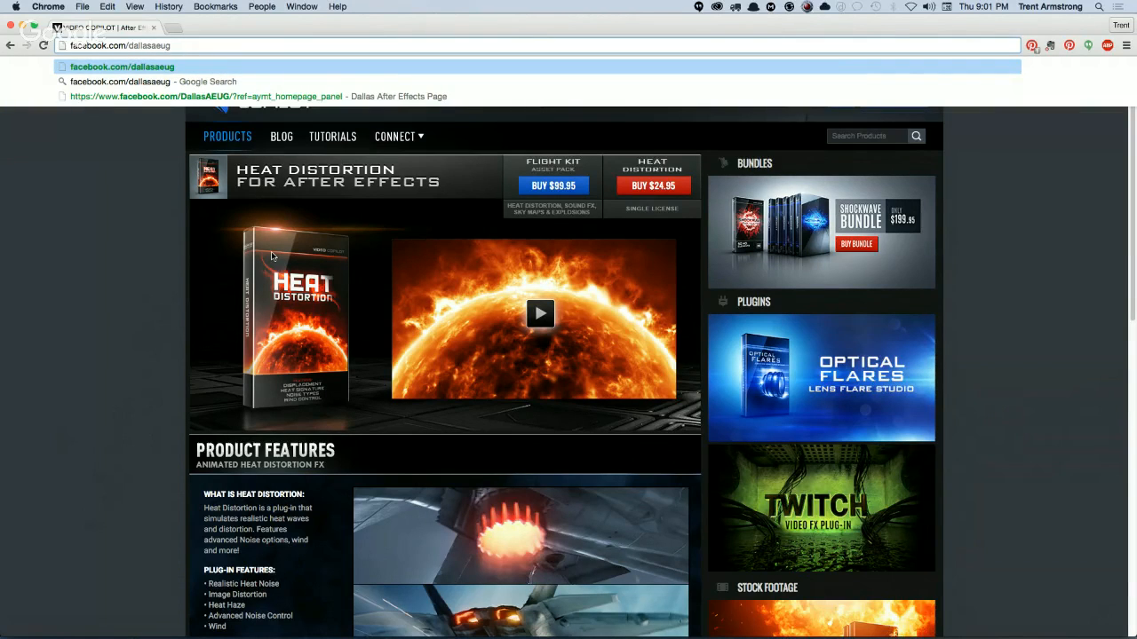
key(Return)
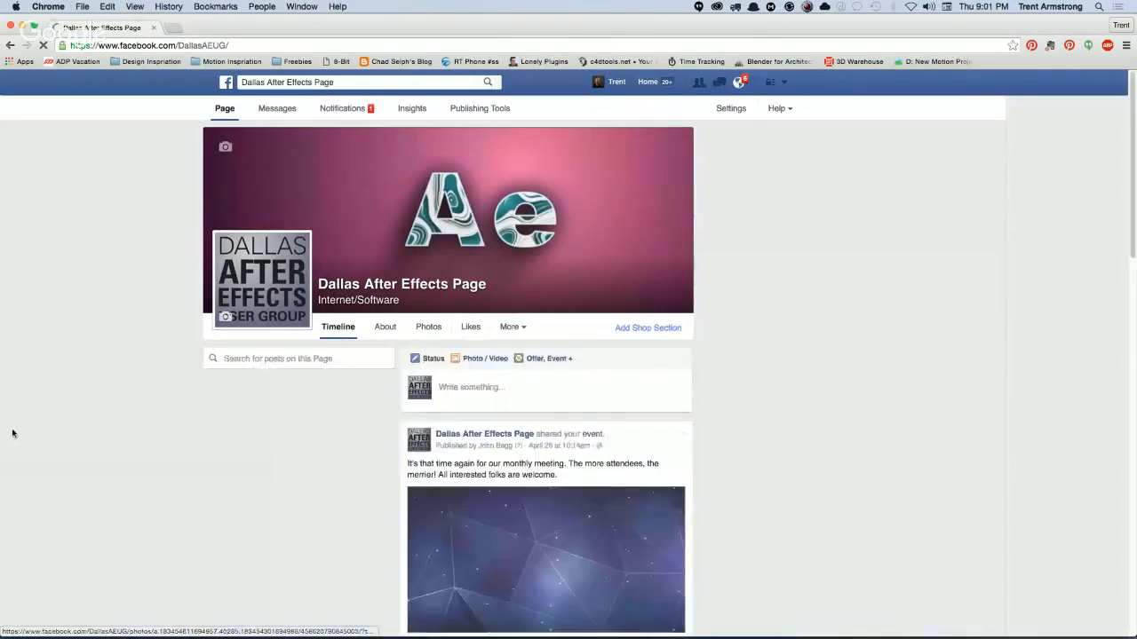
Step: Change the page address to facebook.com/groups/DallasAEUG and open the Dallas After Effects User Group
click(177, 45)
click(179, 45)
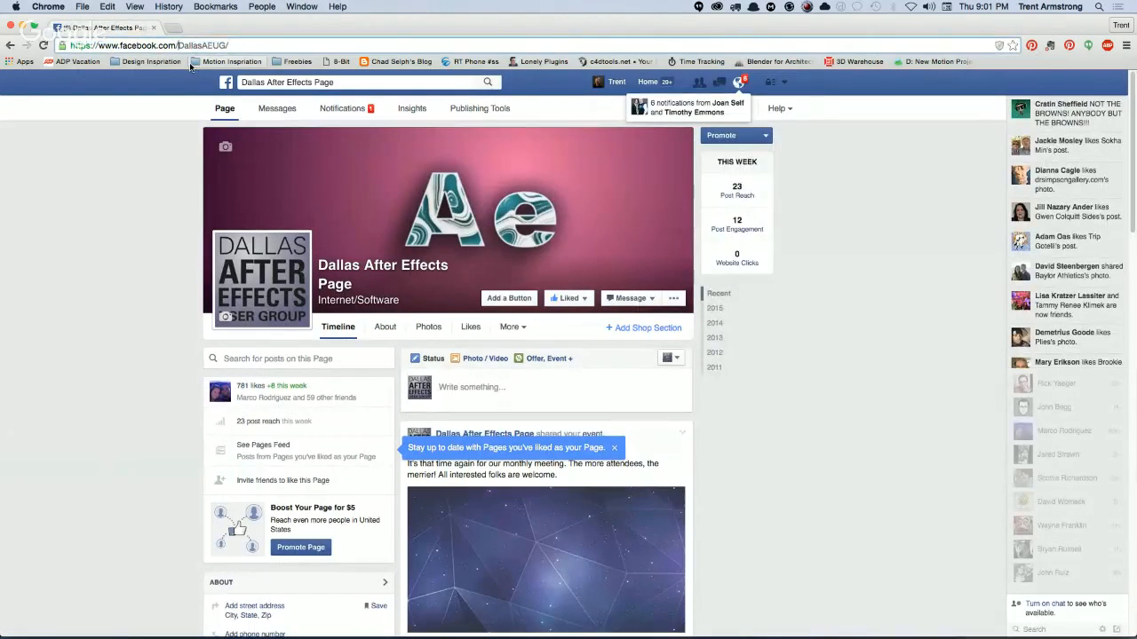
text(groups/)
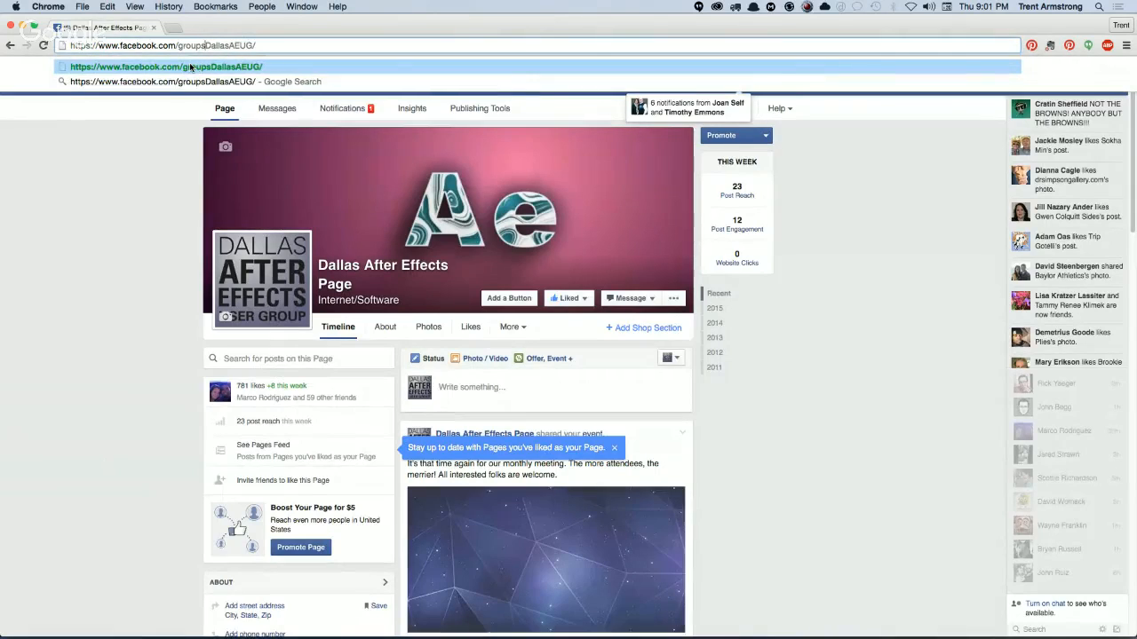
key(Return)
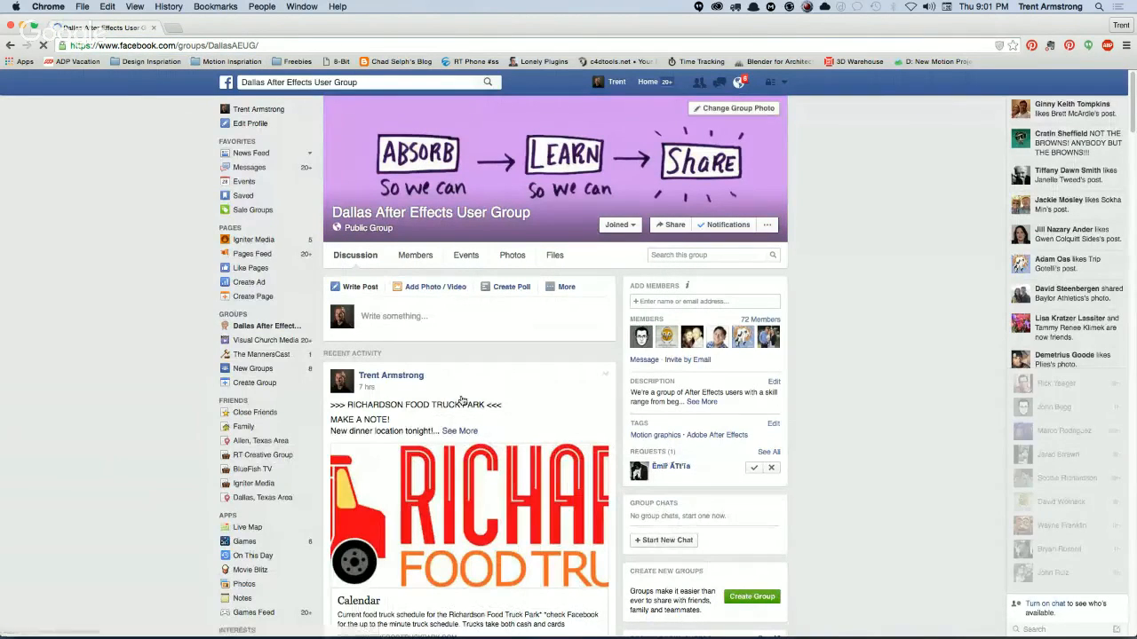
Step: Switch to After Effects, show the Map v. Shape Matte composition, and create a new composition named Vegas in the RENDER folder
key(super+Tab)
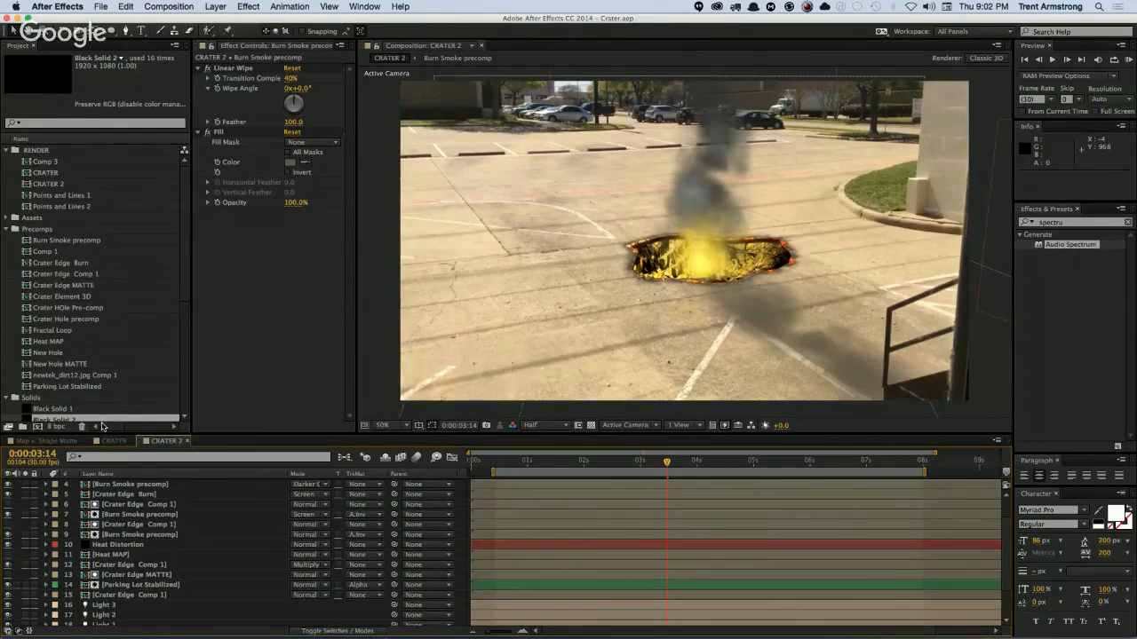
click(46, 441)
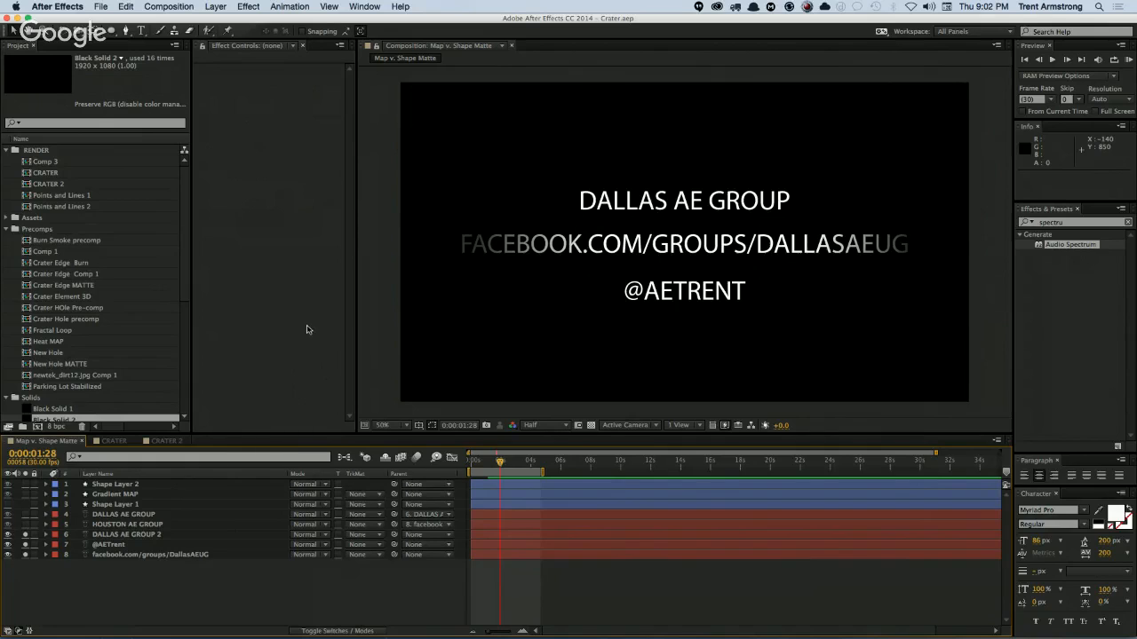
click(52, 151)
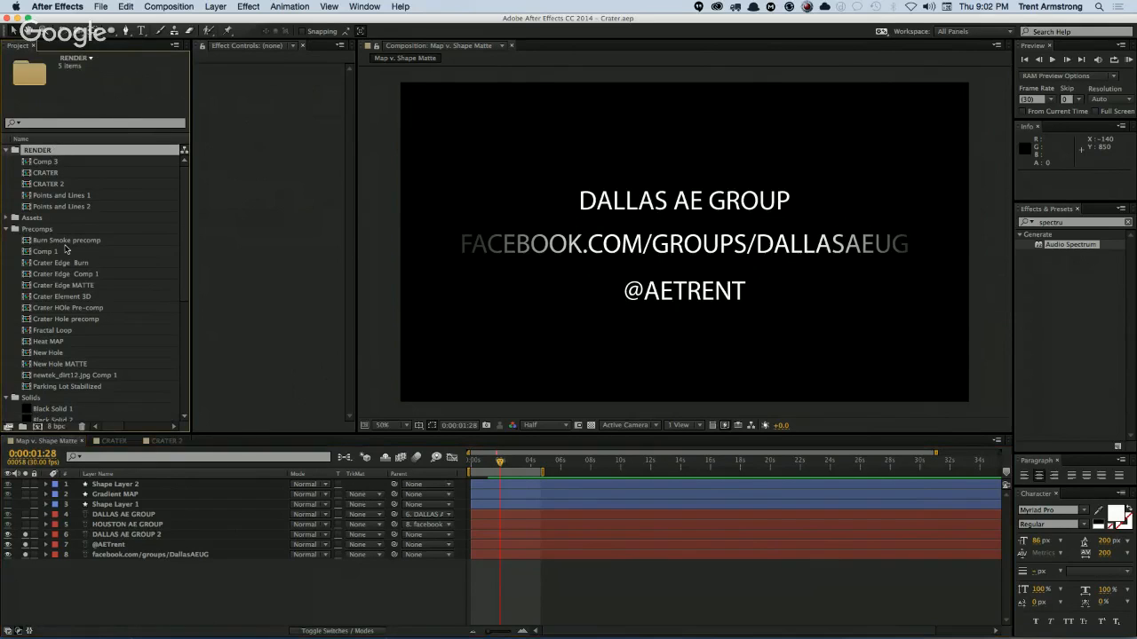
key(super+n)
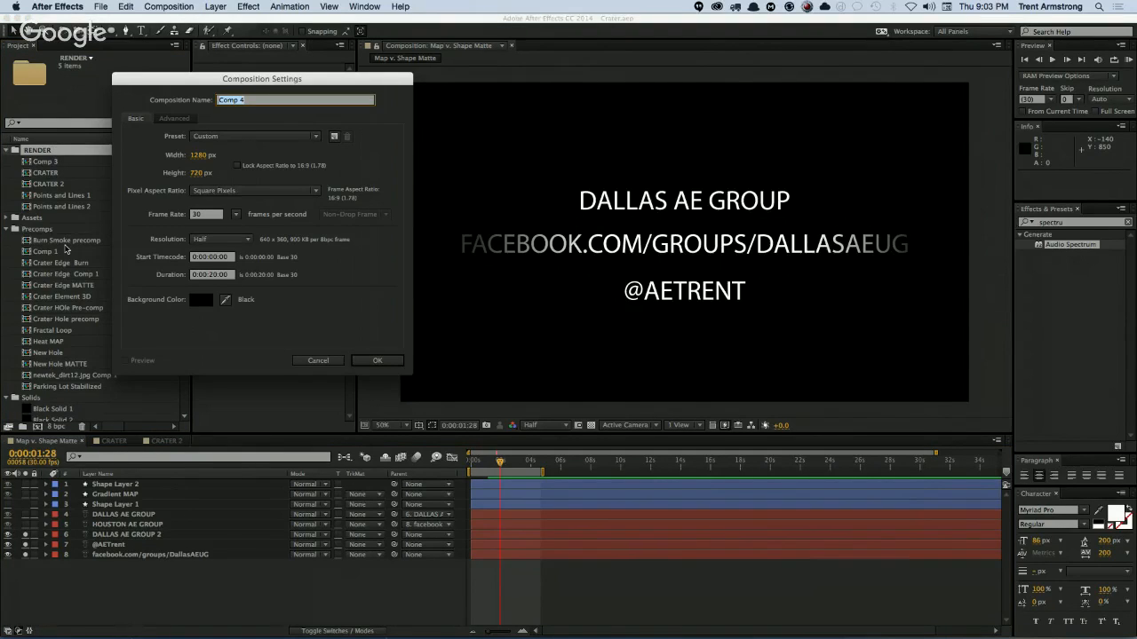
text(Vegas)
key(Return)
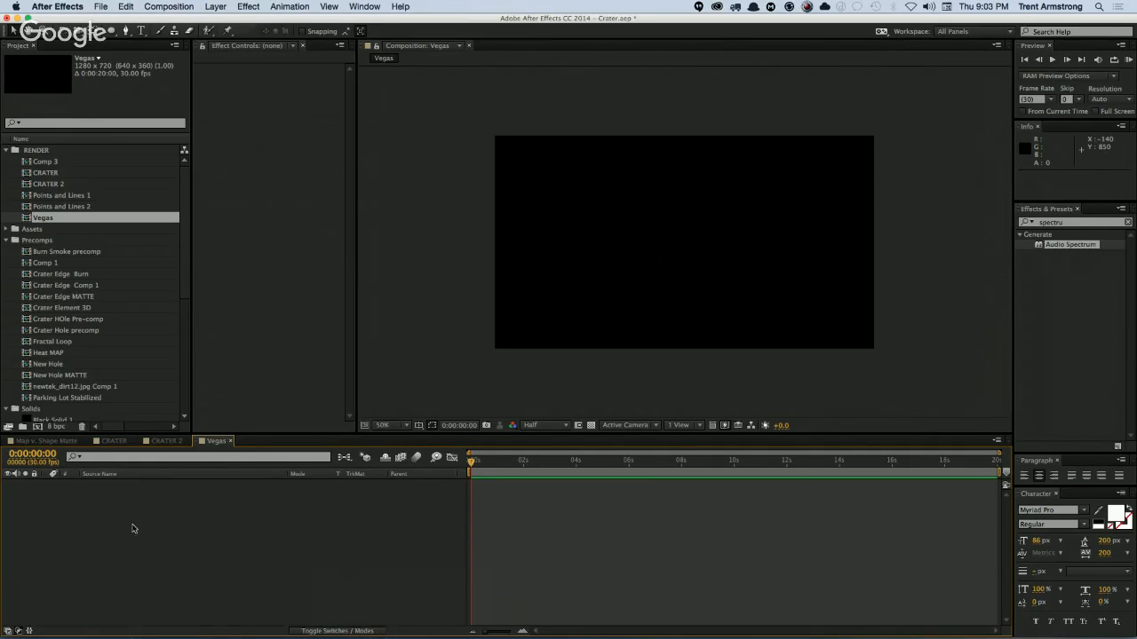
mouse_move(71, 421)
mouse_down()
mouse_move(101, 466)
mouse_move(68, 423)
mouse_up()
scroll(173, 307, down, 5)
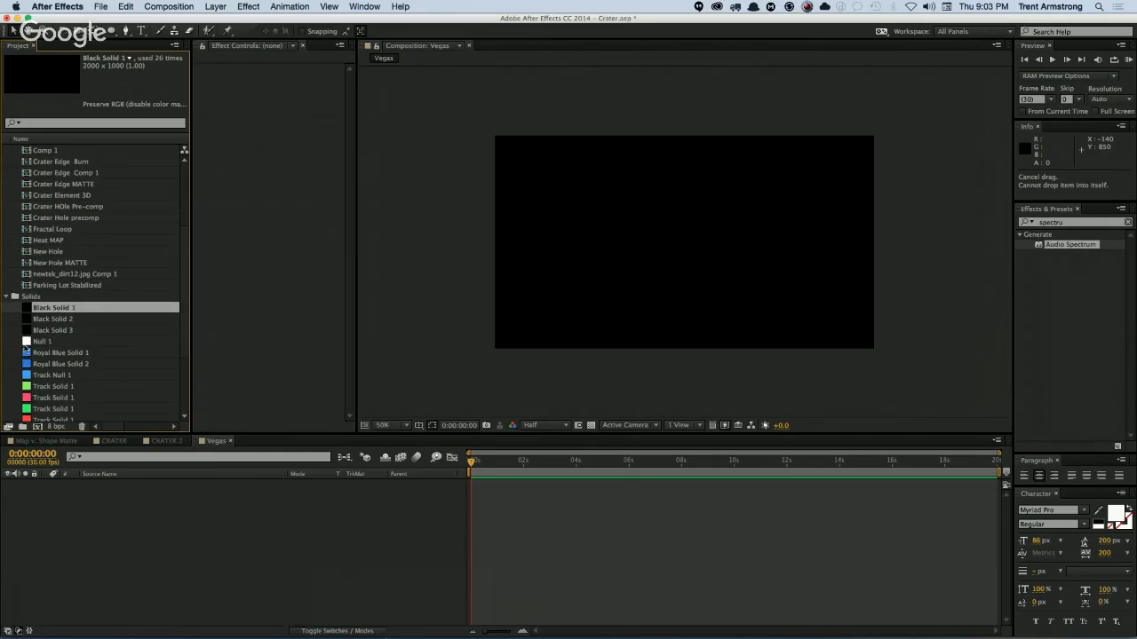
click(55, 319)
drag(125, 481, 124, 483)
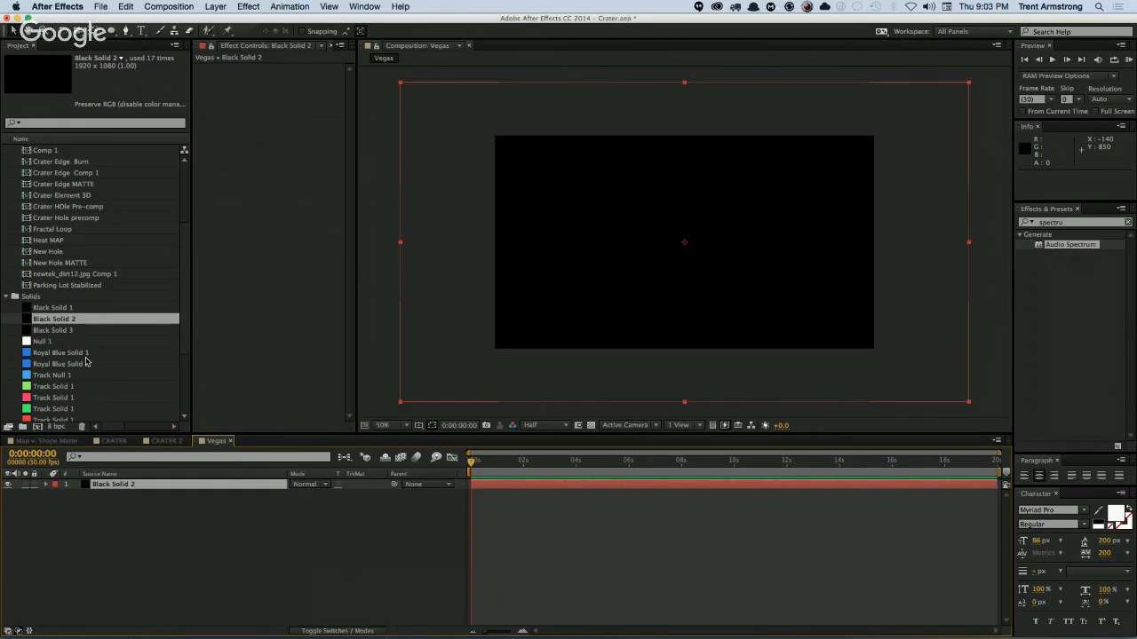
key(super+z)
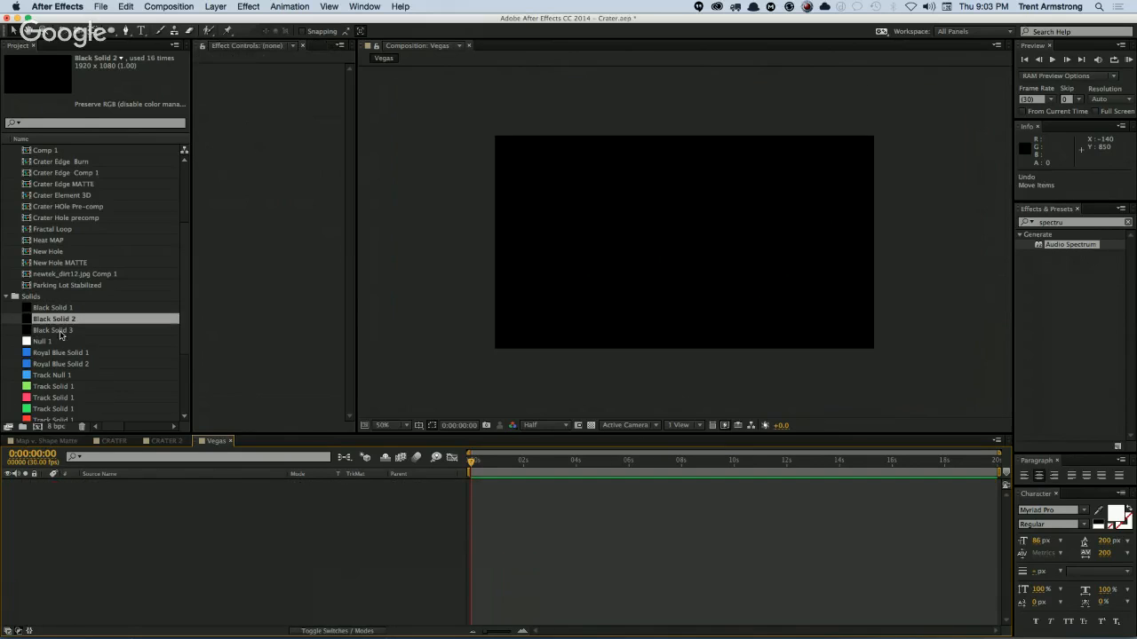
Step: Add Black Solid 3 to the Vegas composition and draw a closed six-point curved mask around its centre with the Pen tool
drag(59, 331, 113, 500)
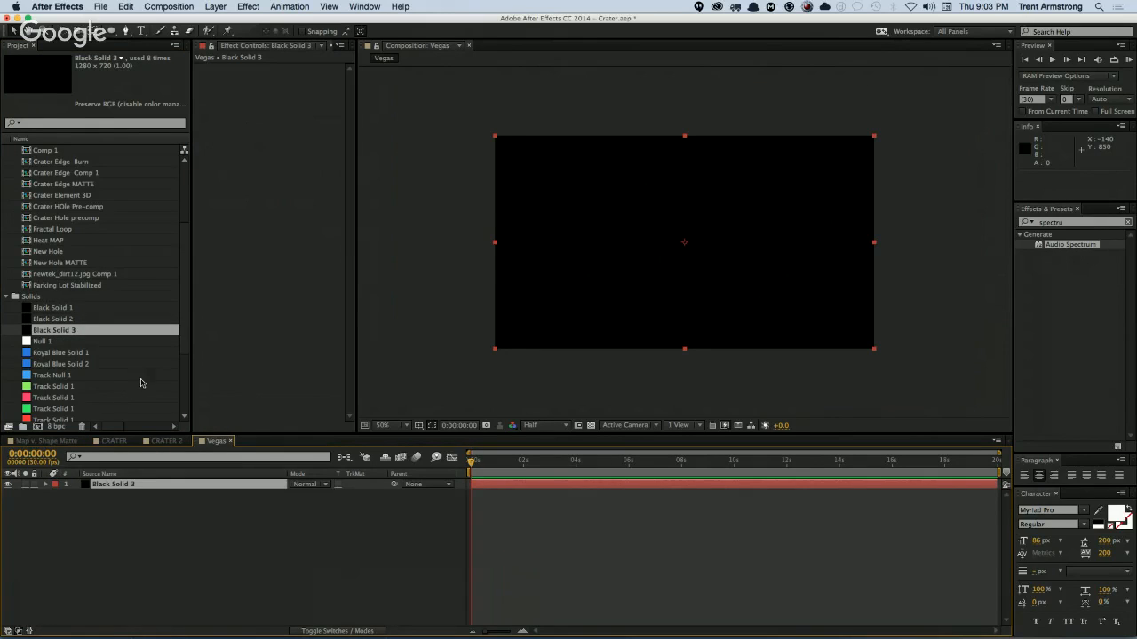
click(125, 30)
click(716, 192)
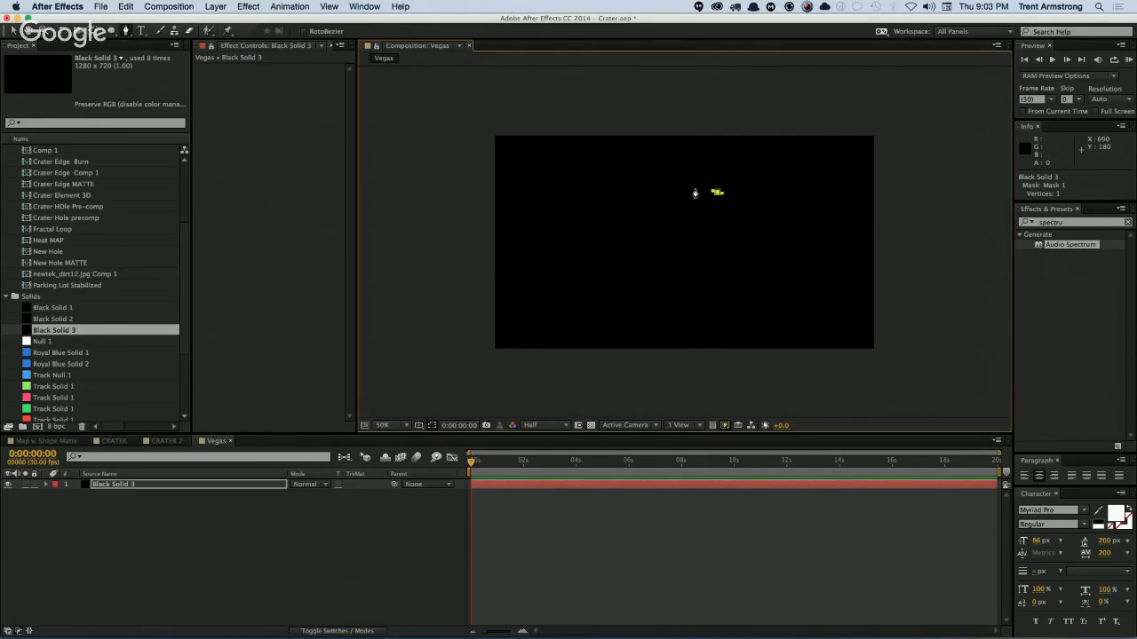
click(652, 194)
click(590, 247)
click(682, 286)
click(793, 257)
click(763, 202)
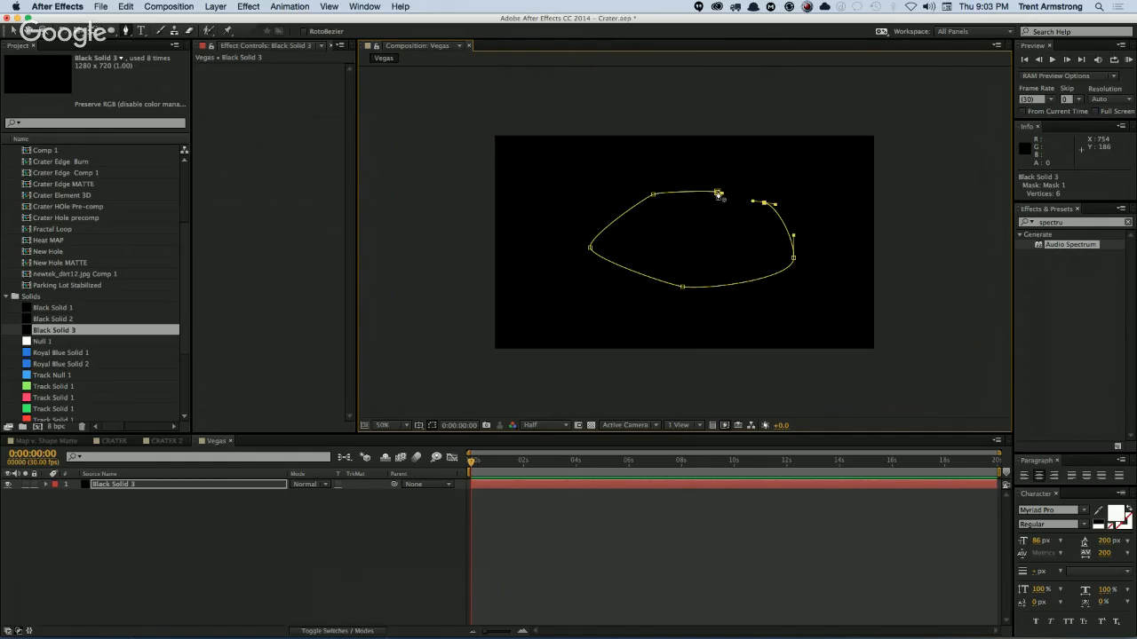
click(718, 194)
Step: Apply the Vegas effect to Black Solid 3, with its Stroke set to Mask/Path and its Width to 24.40
click(127, 484)
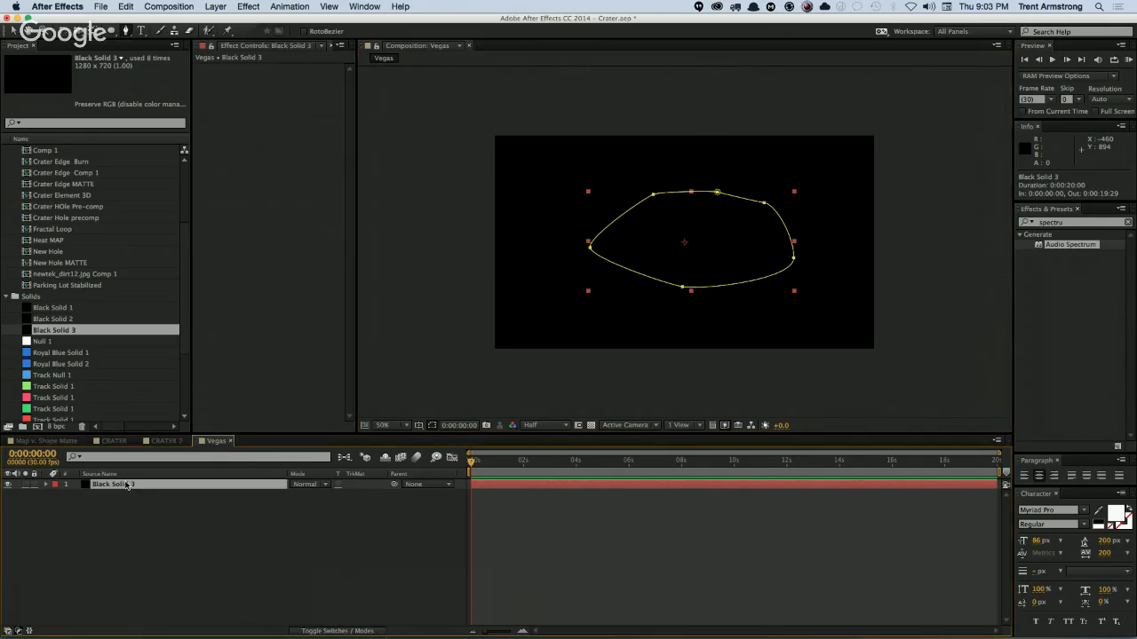
click(248, 8)
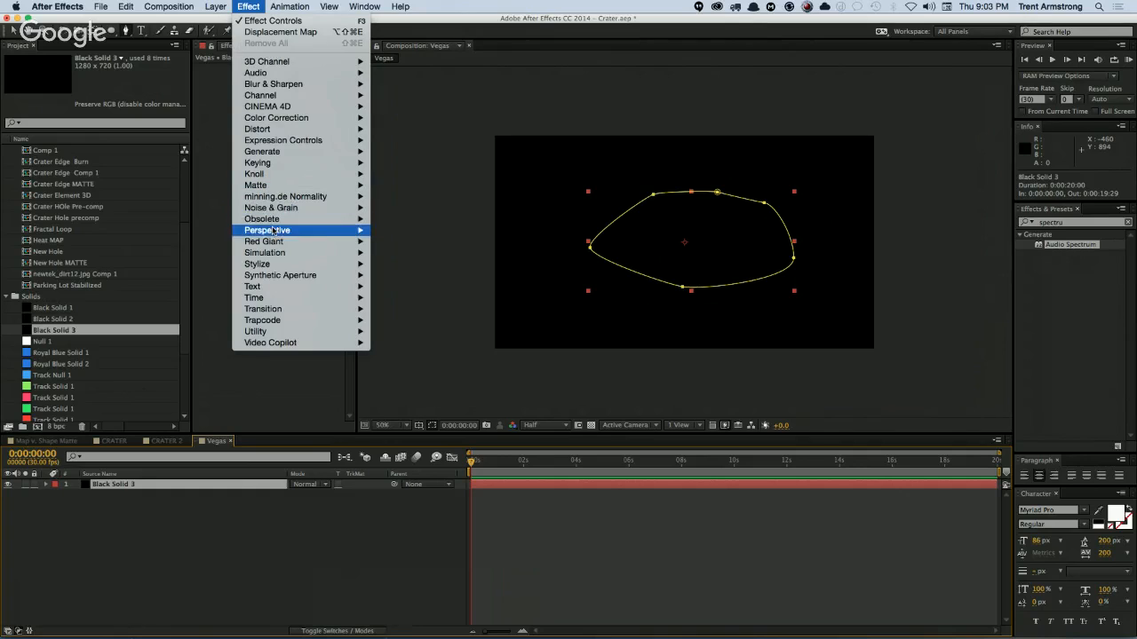
mouse_move(299, 152)
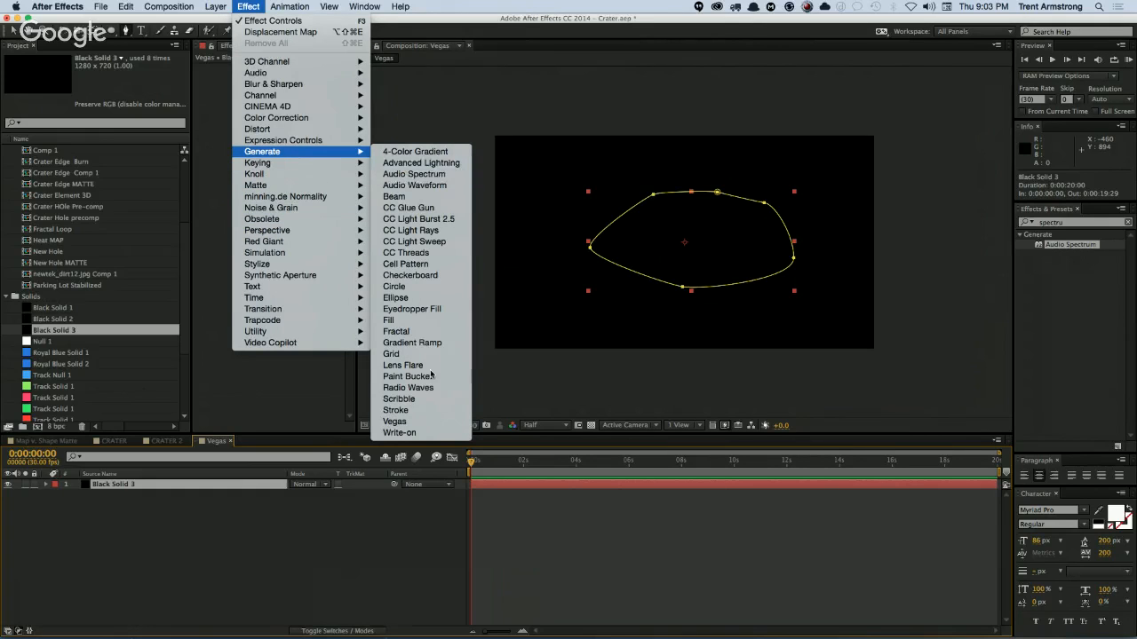
click(395, 421)
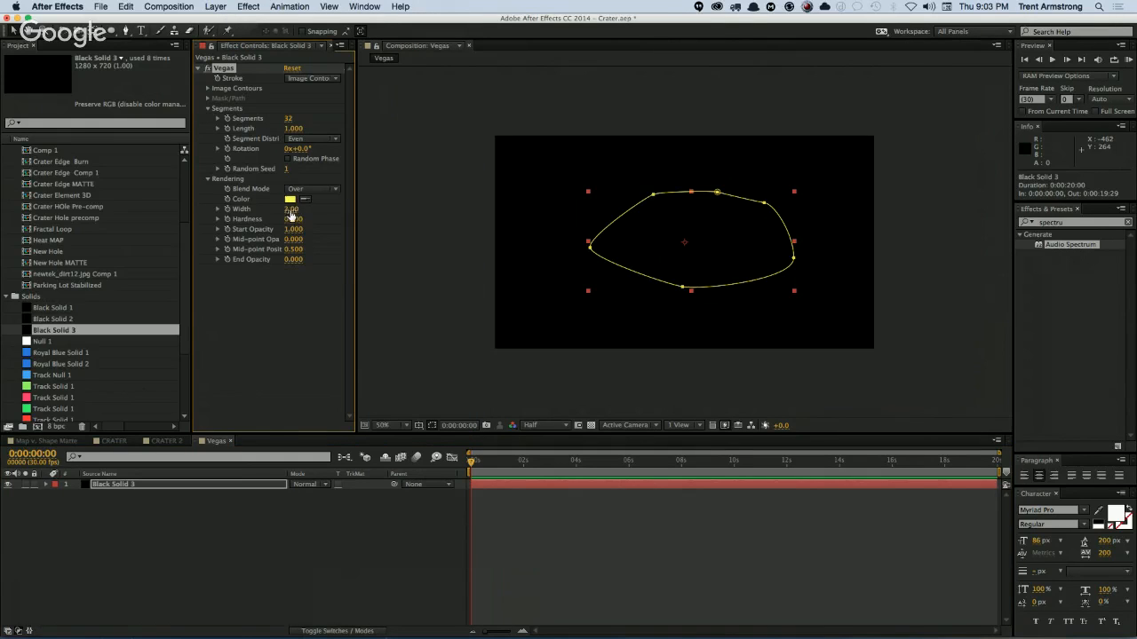
drag(290, 213, 389, 202)
click(319, 80)
click(318, 100)
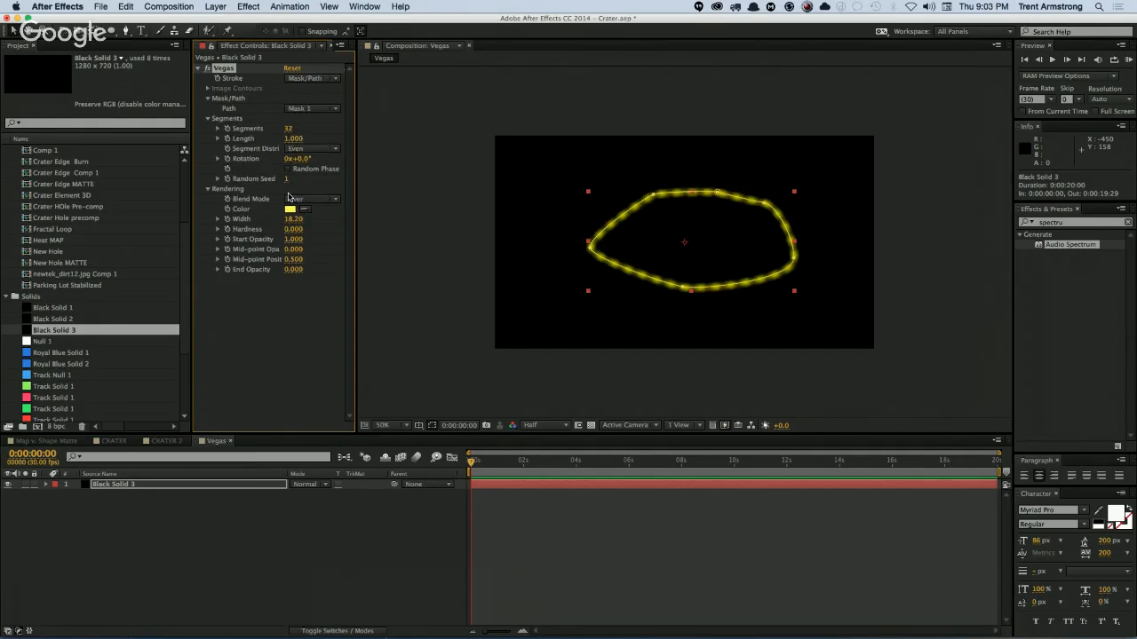
drag(293, 218, 313, 219)
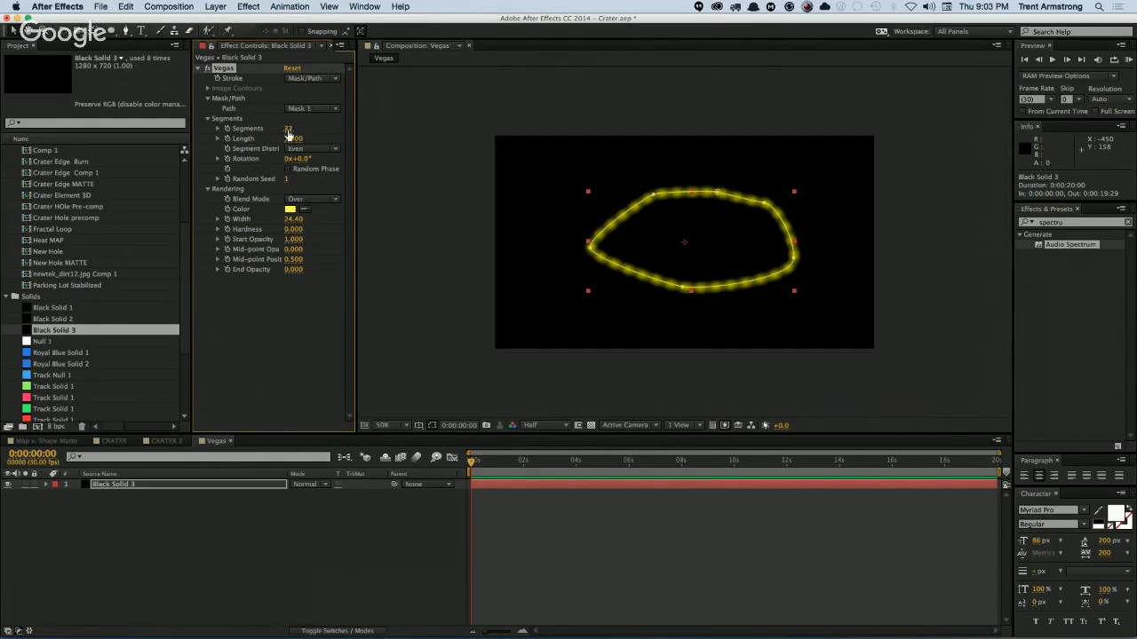
Step: Reduce the Vegas effect to 1 segment and rotate it along the mask path to -1x-95.0°
drag(287, 131, 185, 138)
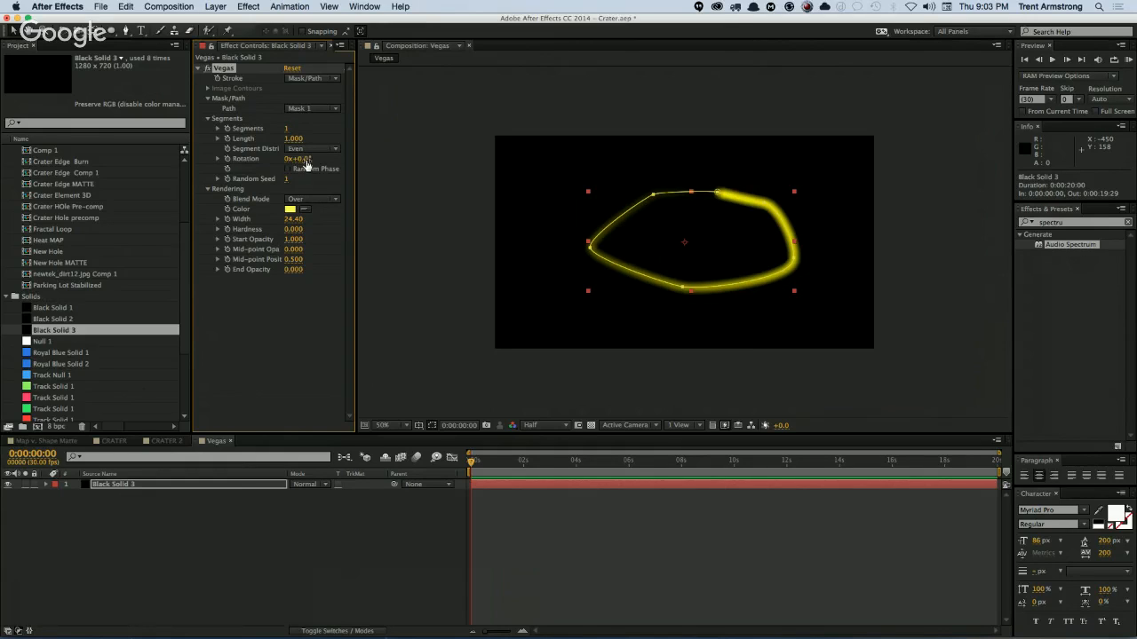
mouse_move(305, 163)
mouse_down()
mouse_move(216, 189)
mouse_move(187, 226)
mouse_move(168, 450)
mouse_up()
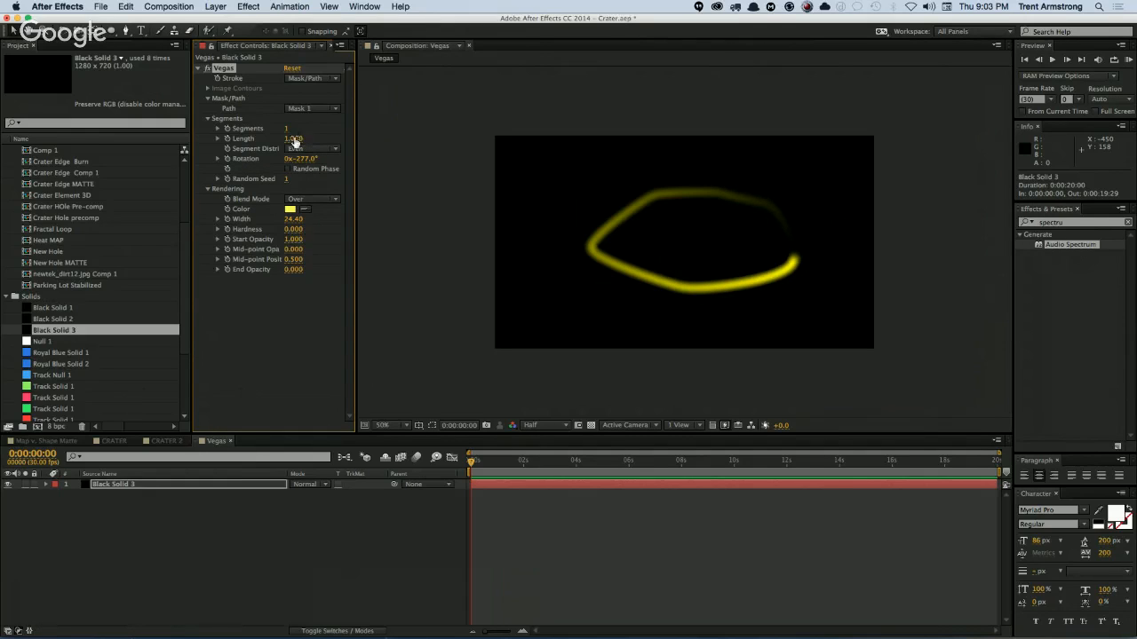
mouse_move(302, 159)
mouse_down()
mouse_move(115, 242)
mouse_move(248, 212)
mouse_move(342, 208)
mouse_move(227, 219)
mouse_up()
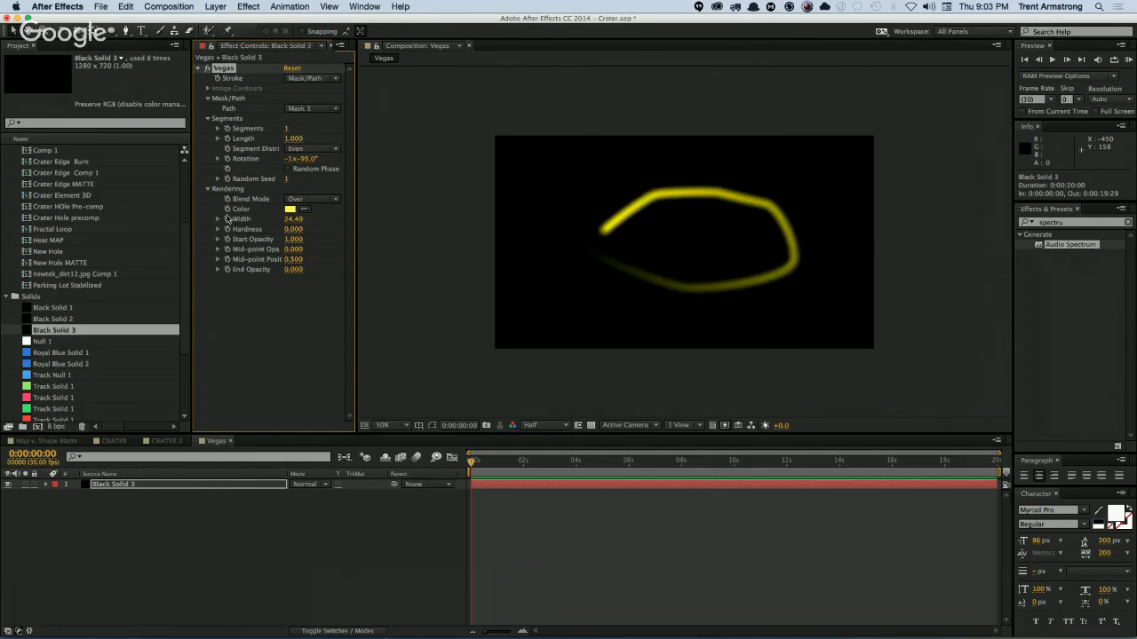
Step: Set the Vegas effect's End Opacity to 1 and increase its Width to about 53
click(293, 267)
text(1)
key(Return)
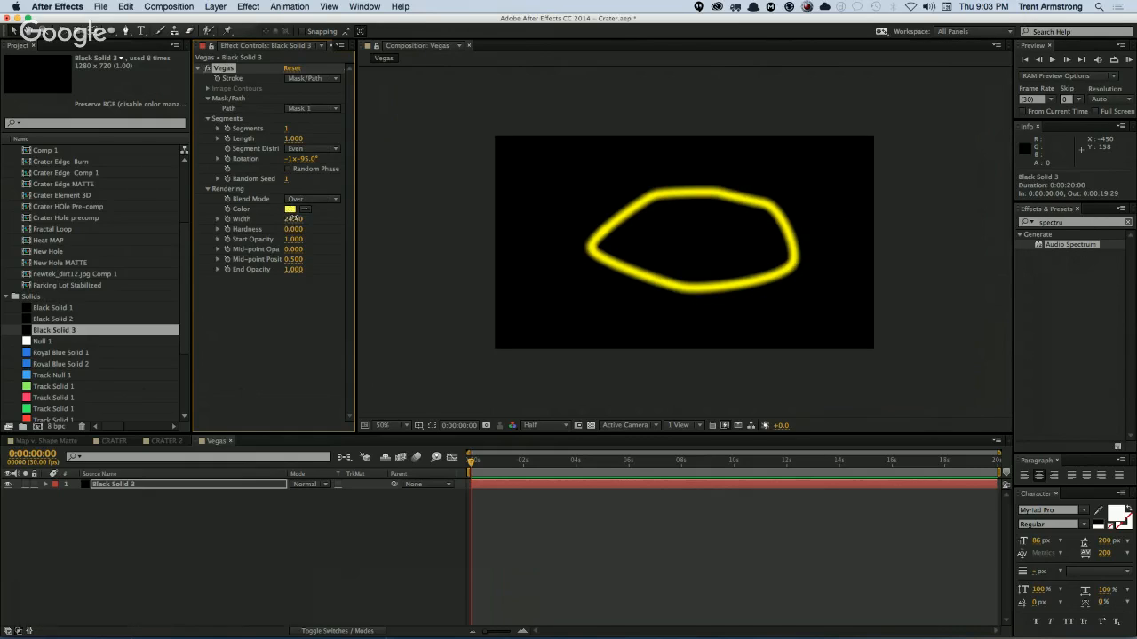
mouse_move(293, 218)
mouse_down()
mouse_move(476, 180)
mouse_move(220, 229)
mouse_move(459, 167)
mouse_move(413, 169)
mouse_up()
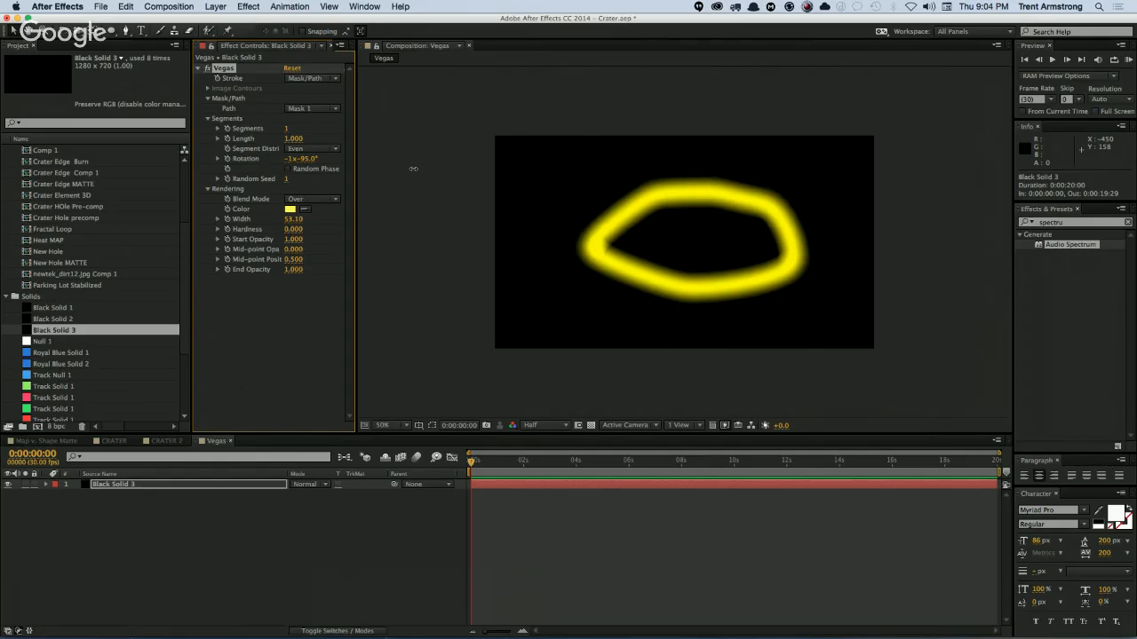
Step: With Vegas disabled, apply a Stroke effect to Mask 1 with Brush Size 15.1, Brush Hardness 79% and Spacing 0%, and switch Stroke off
click(208, 68)
click(248, 7)
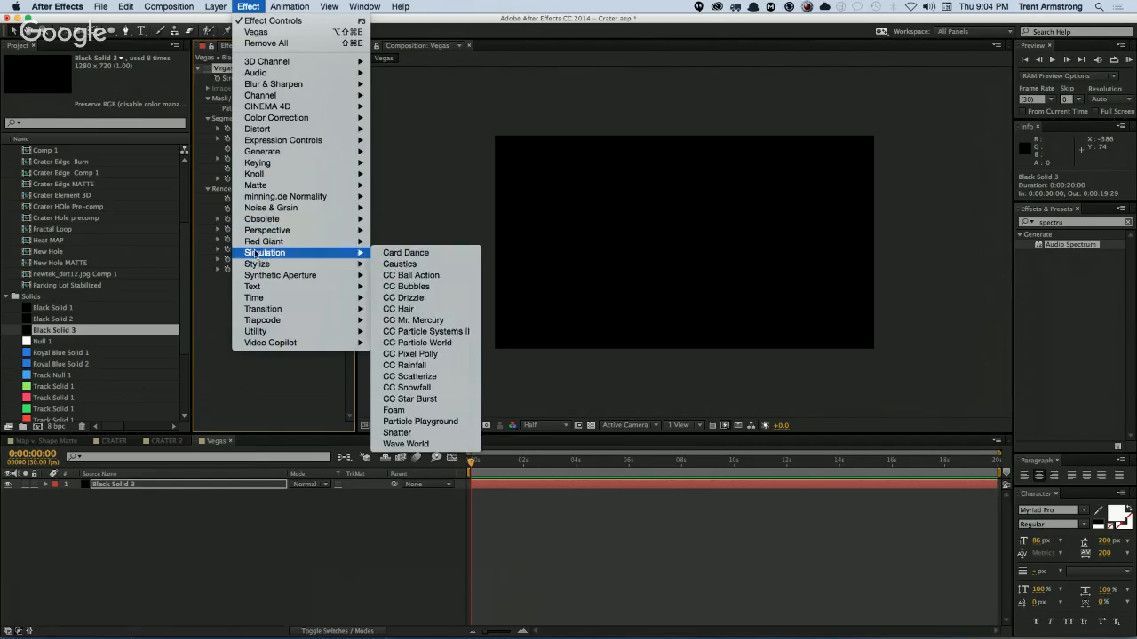
mouse_move(259, 265)
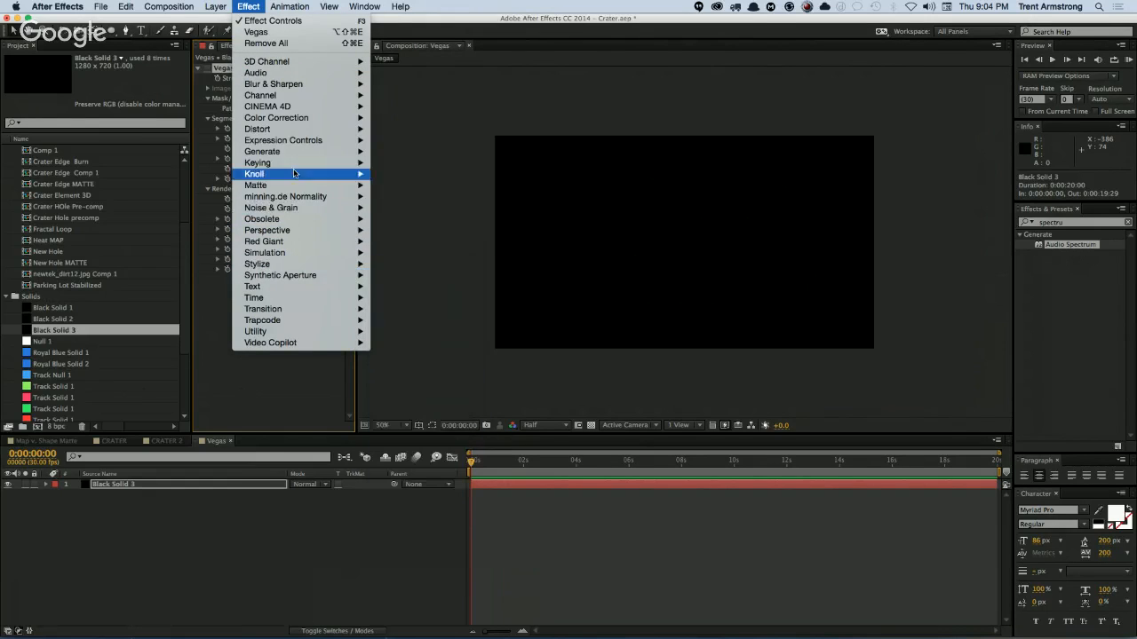
mouse_move(289, 152)
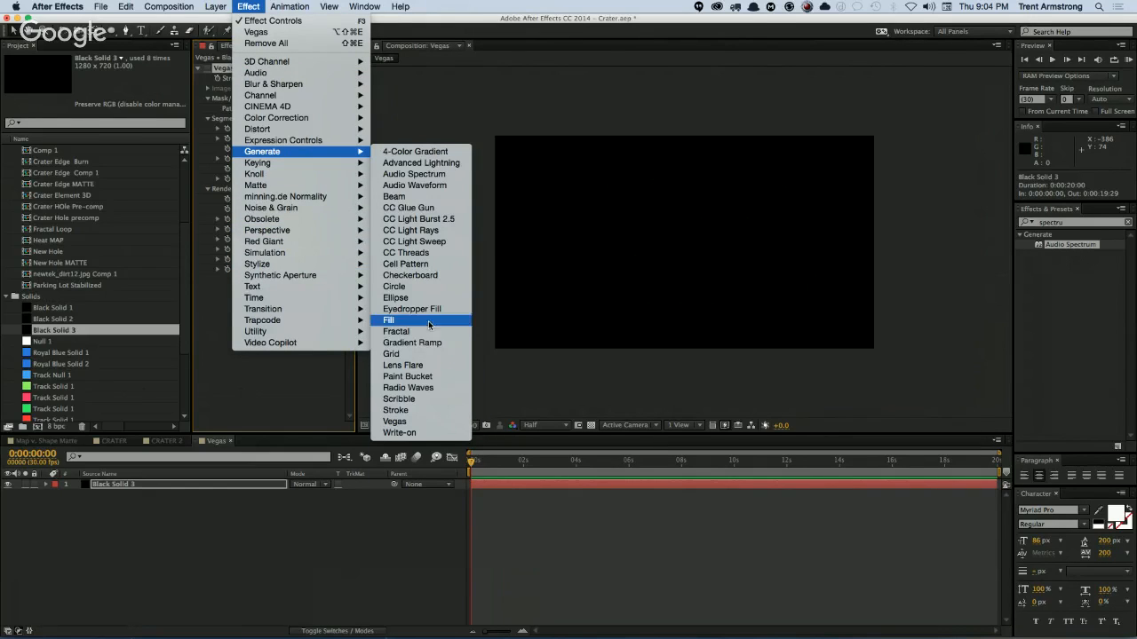
click(449, 410)
mouse_move(296, 330)
mouse_down()
mouse_move(368, 321)
mouse_move(297, 334)
mouse_up()
mouse_move(293, 387)
mouse_down()
mouse_move(274, 379)
mouse_move(311, 380)
mouse_move(229, 384)
mouse_up()
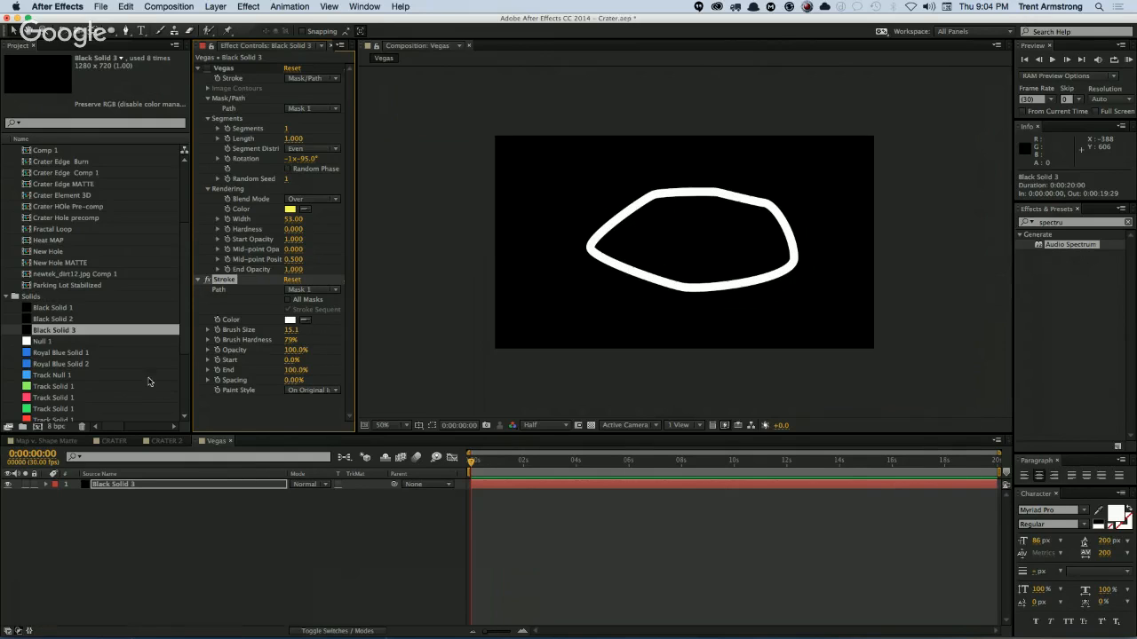
click(206, 280)
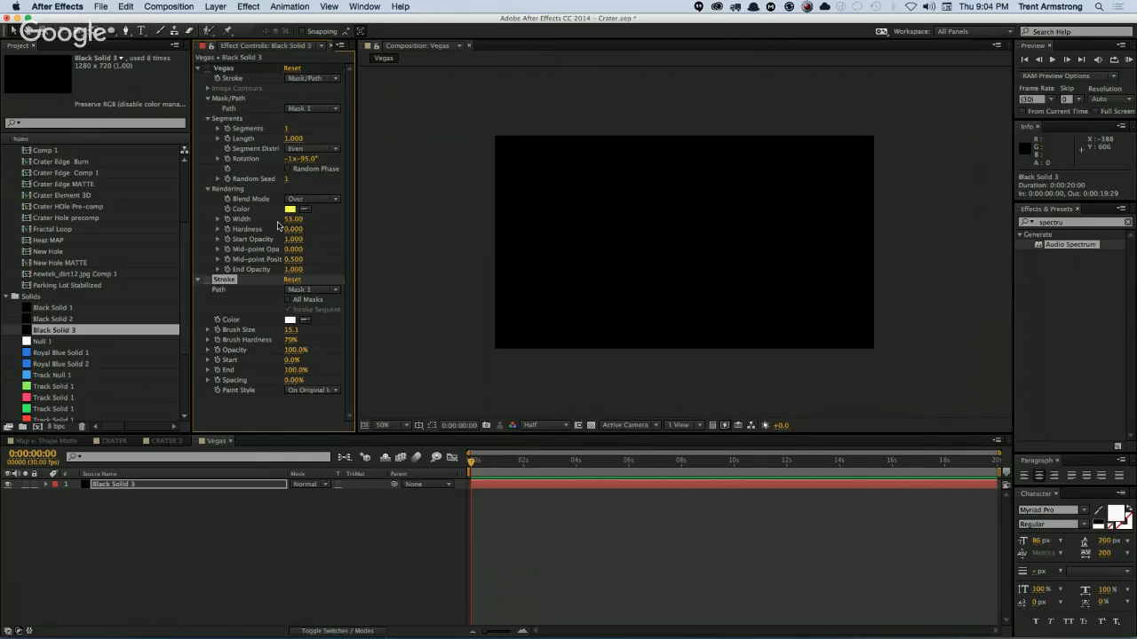
Step: Switch the Vegas effect on Black Solid 3 back on and set its Width to 82.50
click(208, 69)
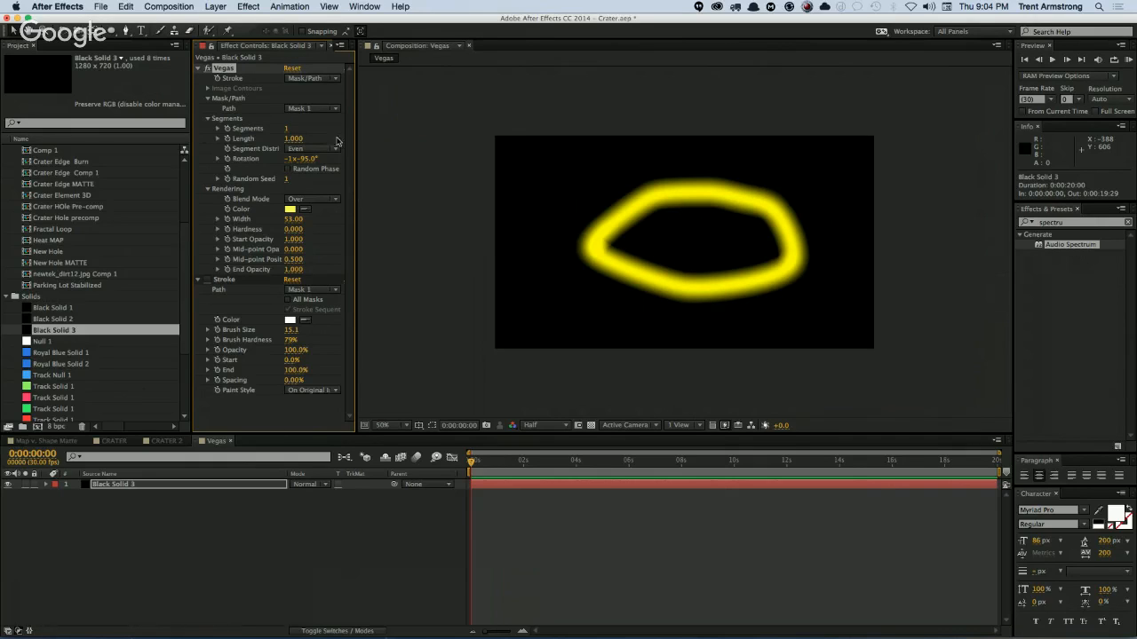
mouse_move(294, 222)
mouse_down()
mouse_move(388, 214)
mouse_move(290, 219)
mouse_move(284, 230)
mouse_up()
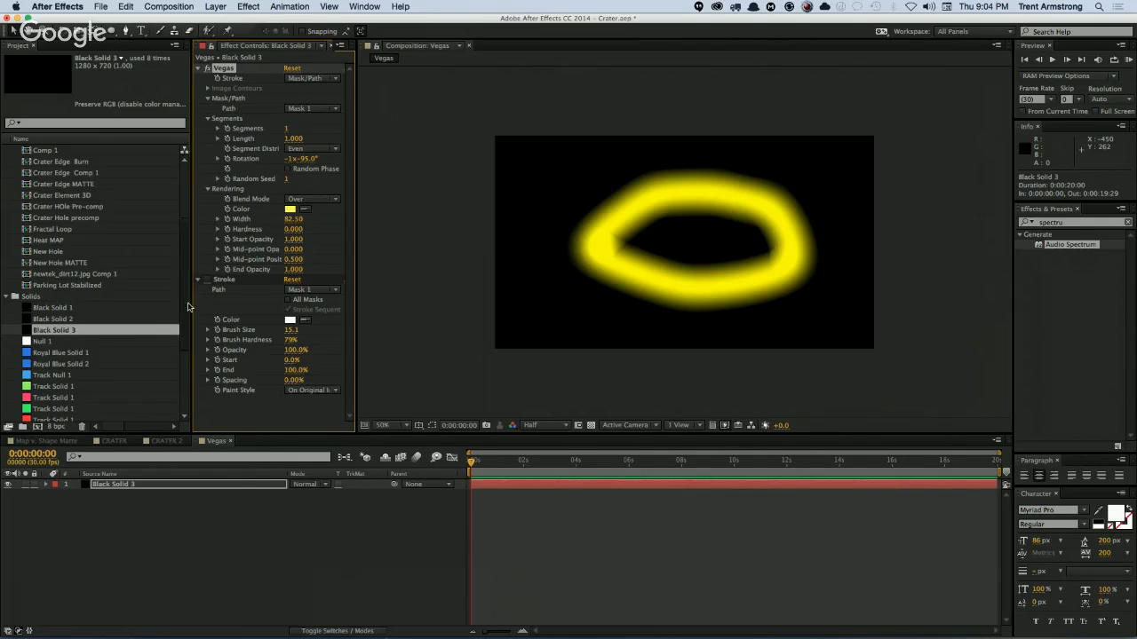
Step: Open newtek_dirt12.jpg Comp 1 and isolate its lowest dirt layer to examine the CC RepeTile effect
scroll(89, 302, up, 3)
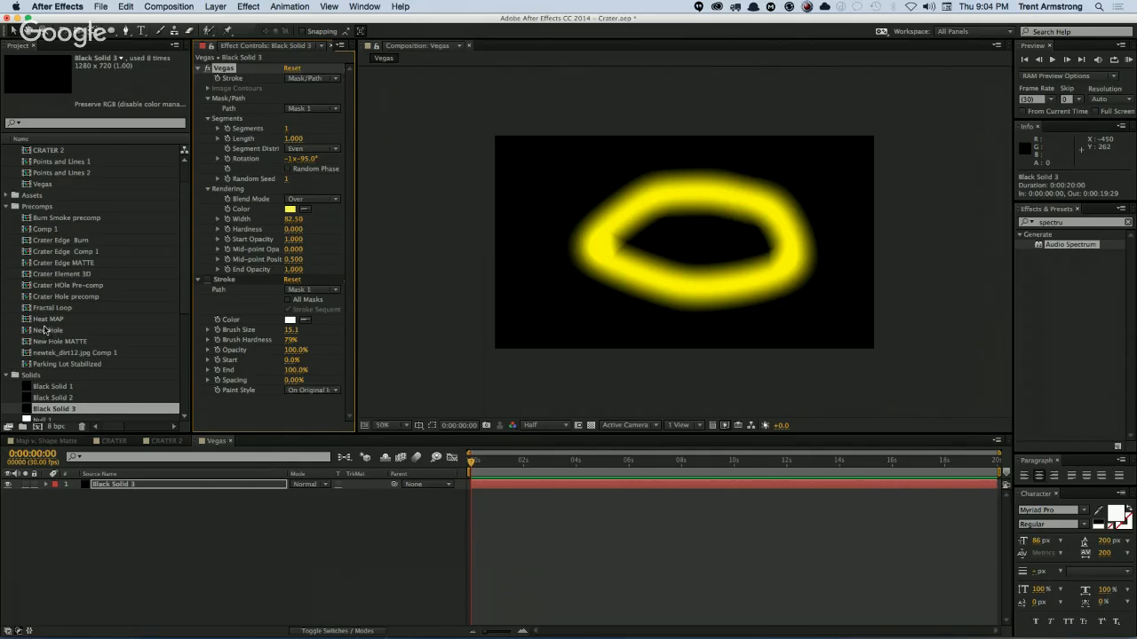
click(61, 352)
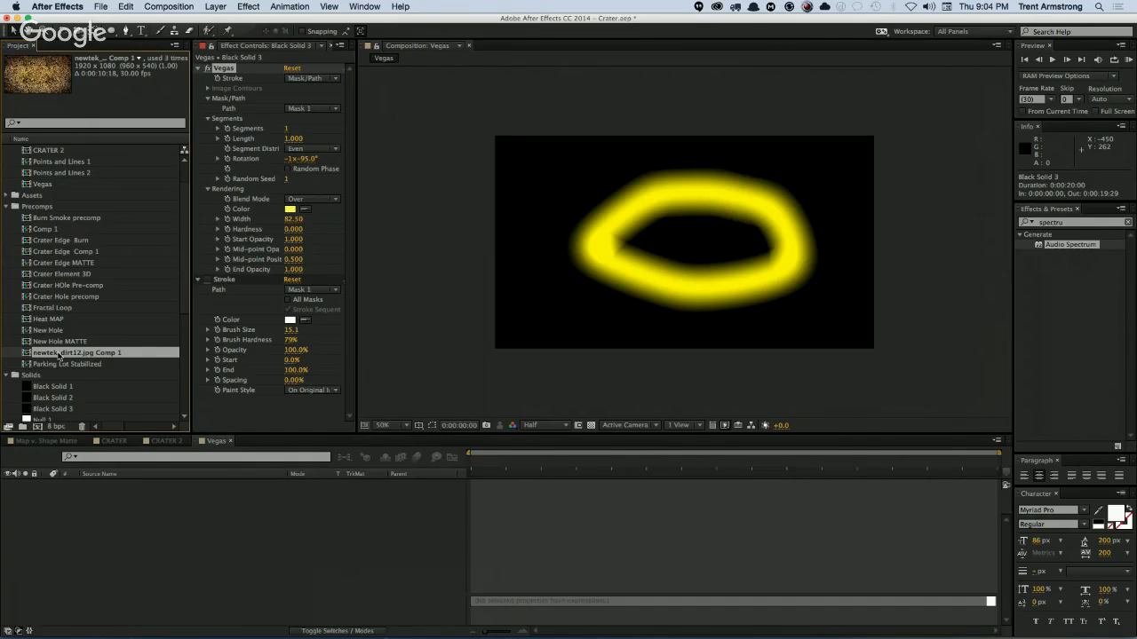
double_click(60, 353)
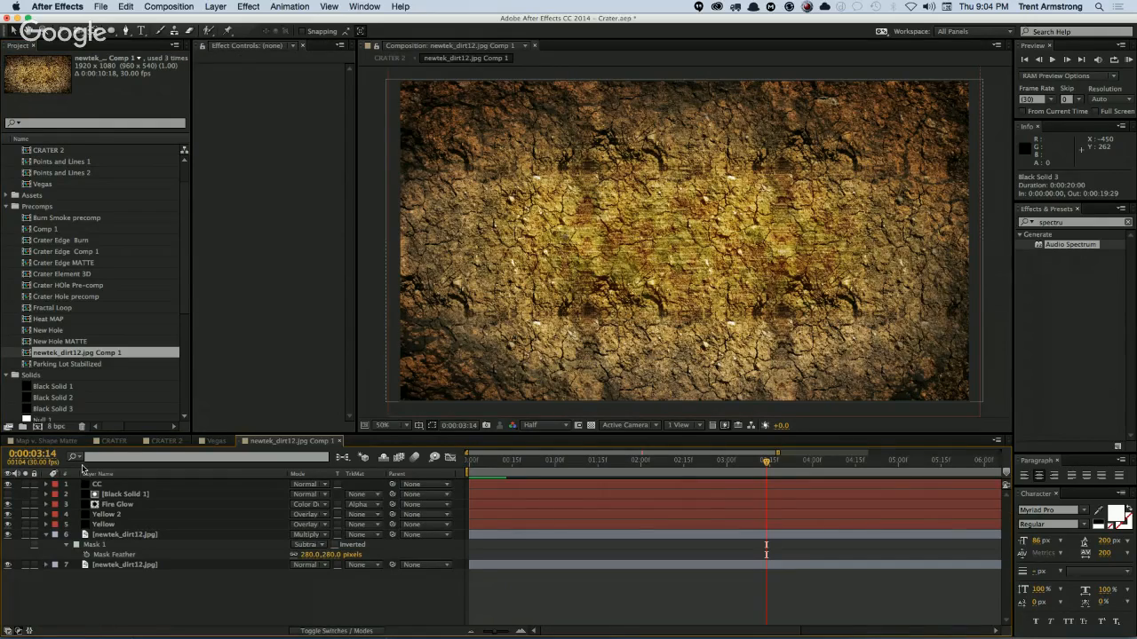
click(46, 535)
drag(24, 535, 25, 546)
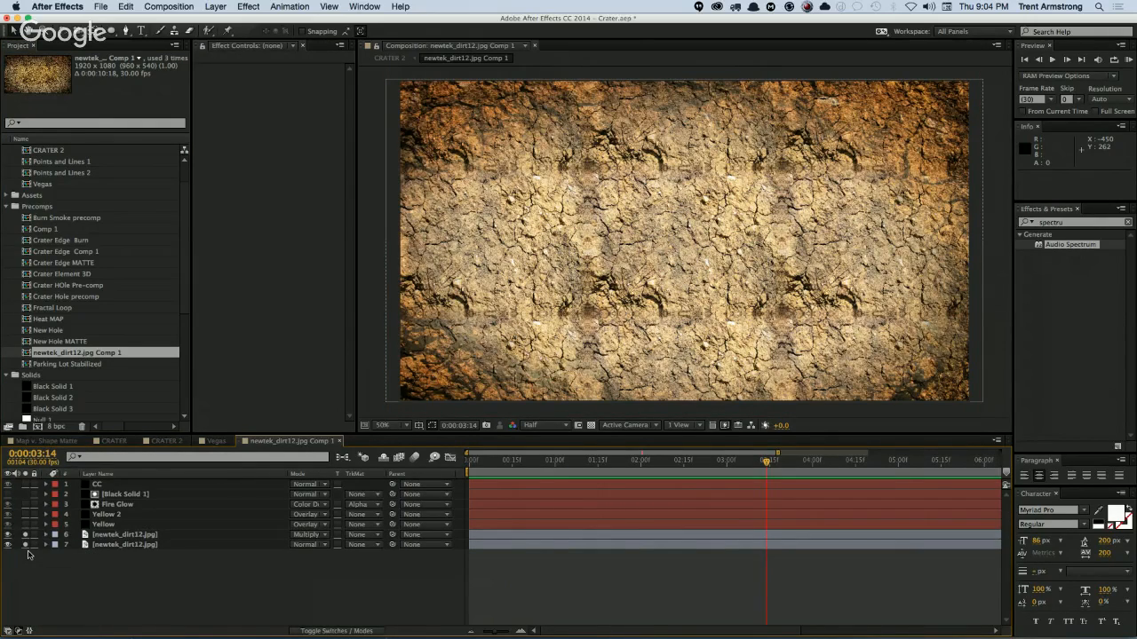
click(25, 535)
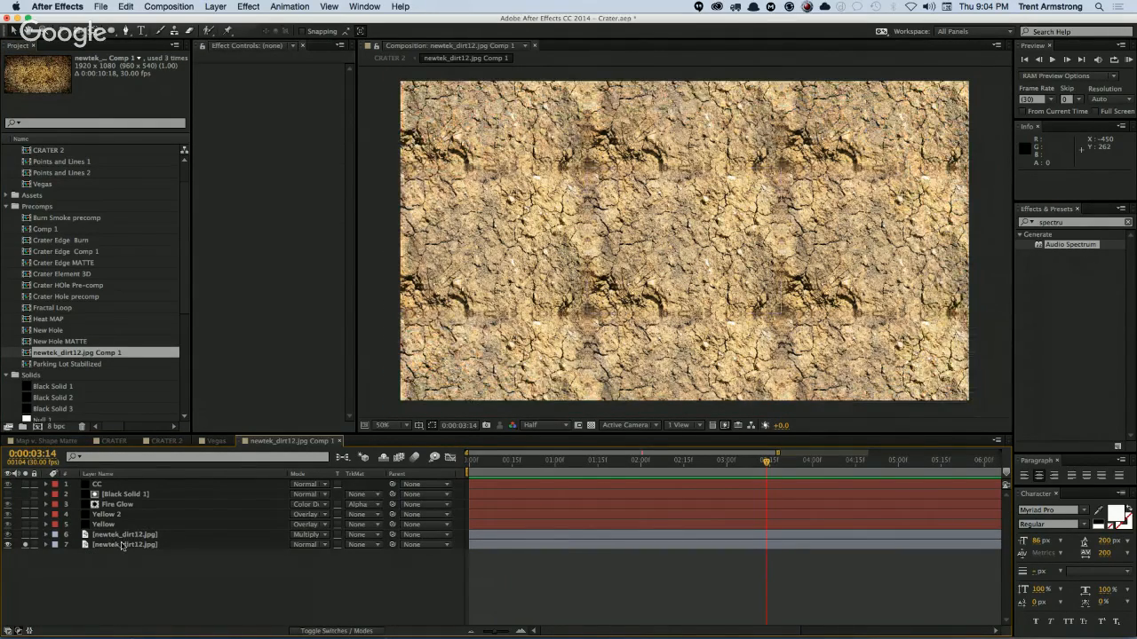
click(123, 545)
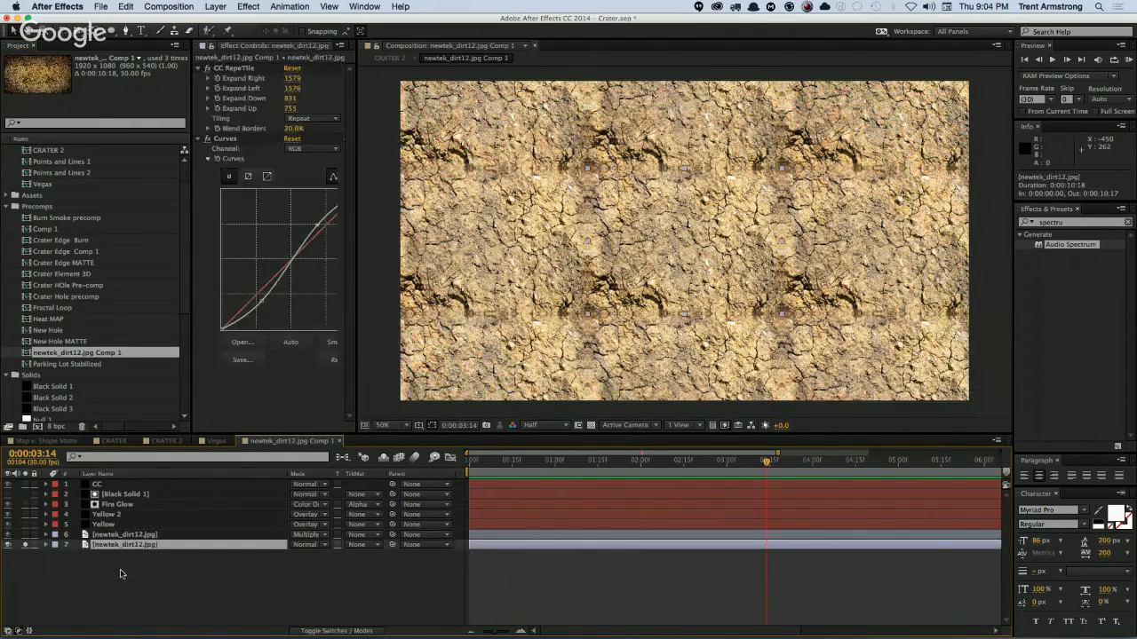
click(244, 69)
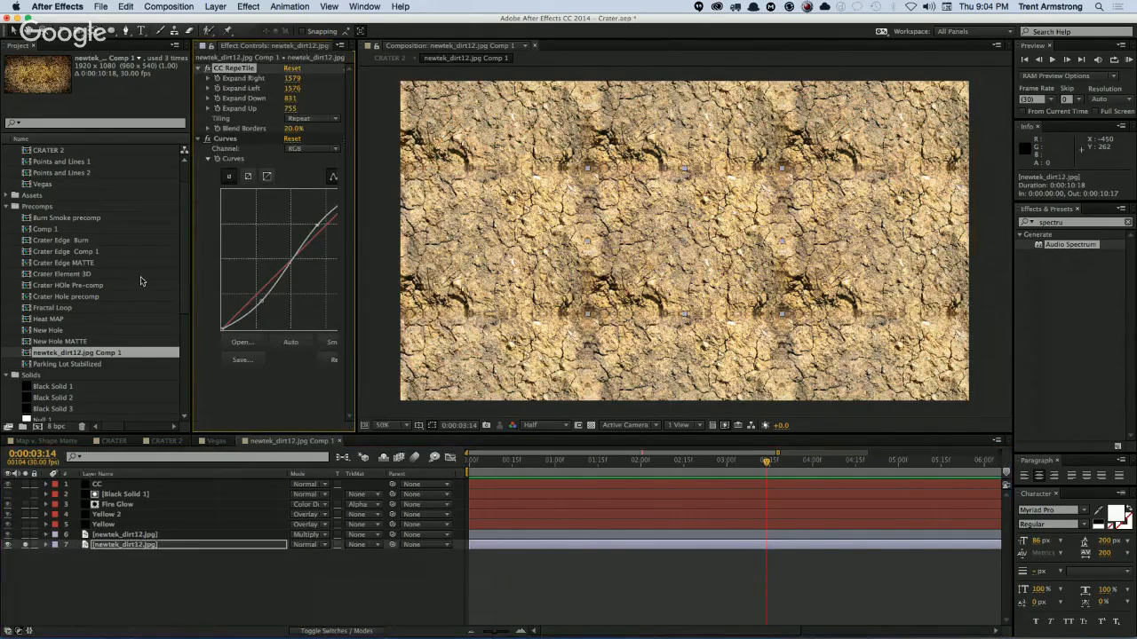
Step: Review the dirt texture's build-up by soloing both dirt layers, Yellow, Yellow 2 and Fire Glow, inspecting Yellow 2's Fractal Noise, and clearing all solos
click(26, 546)
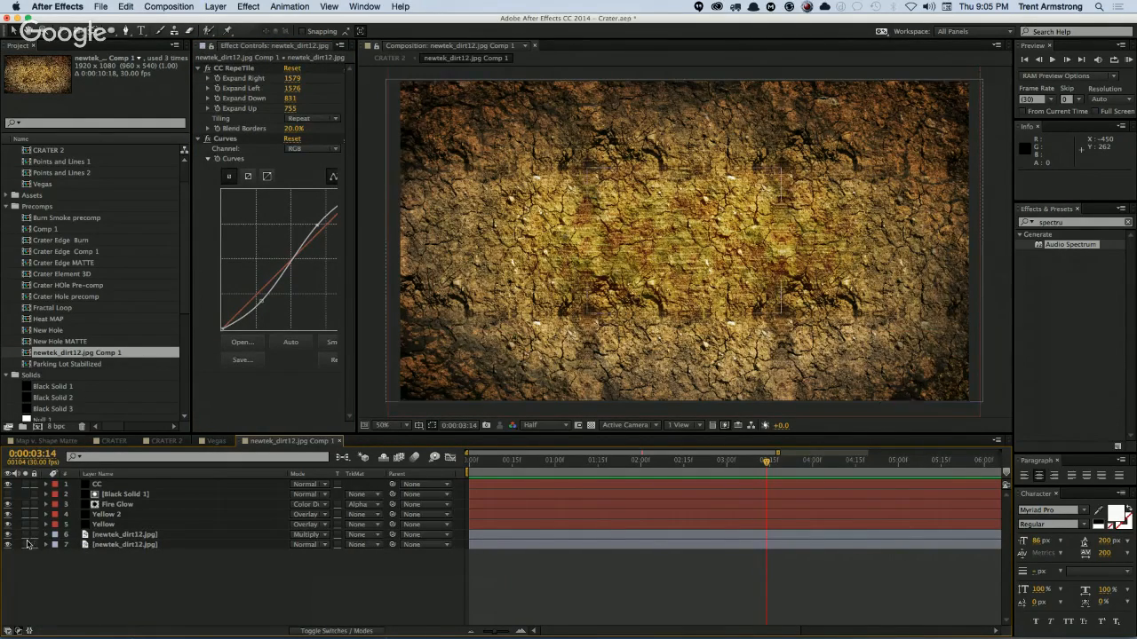
click(26, 543)
click(26, 544)
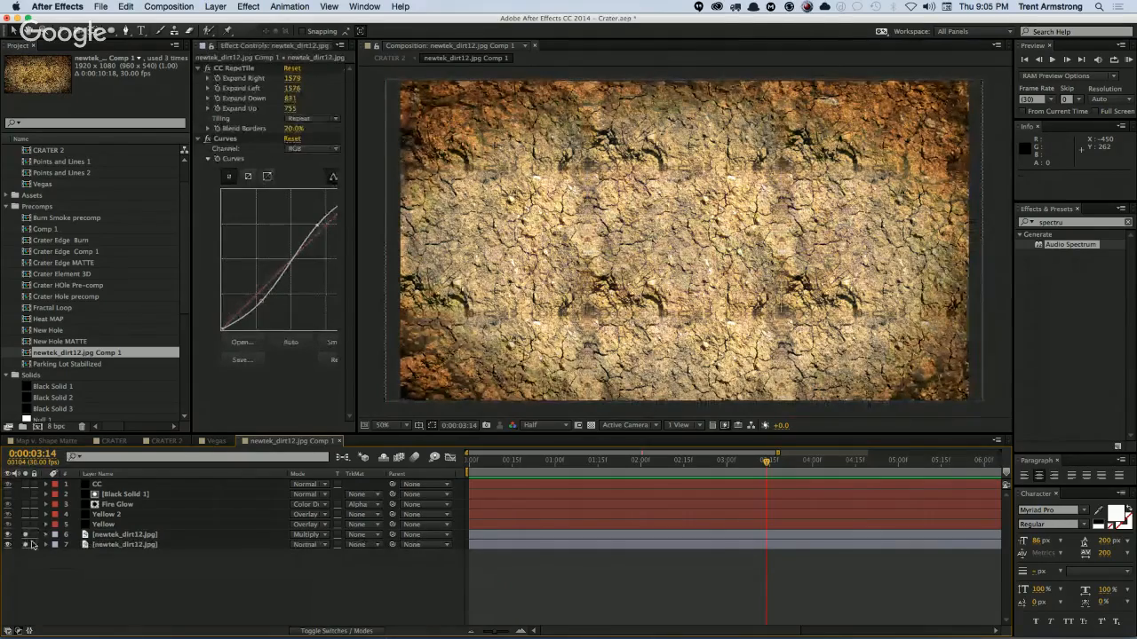
click(25, 525)
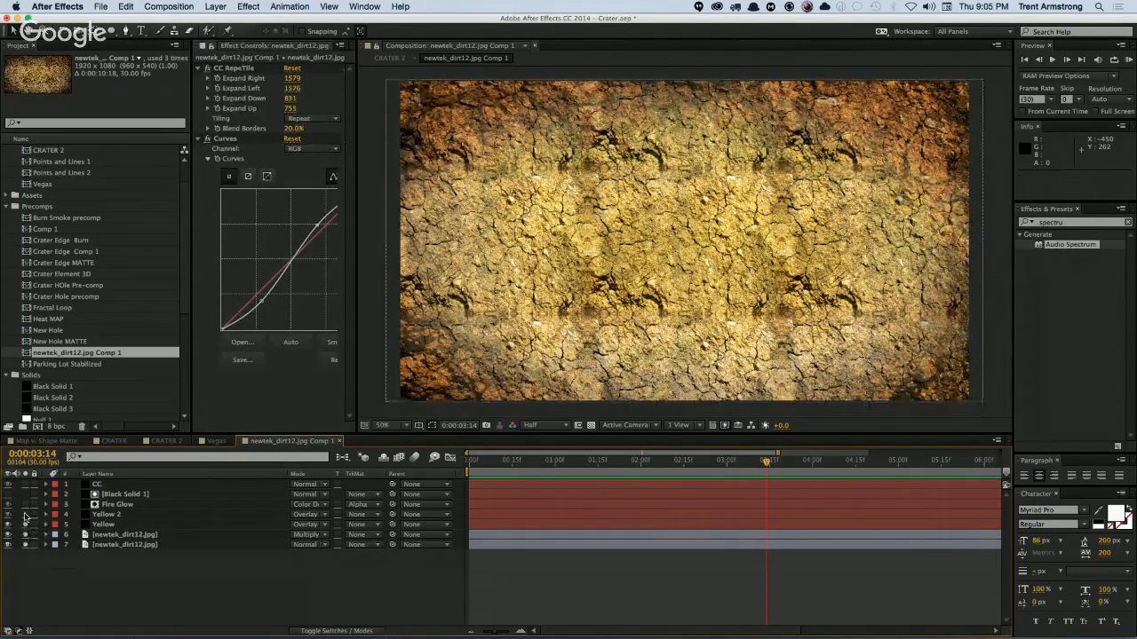
click(26, 515)
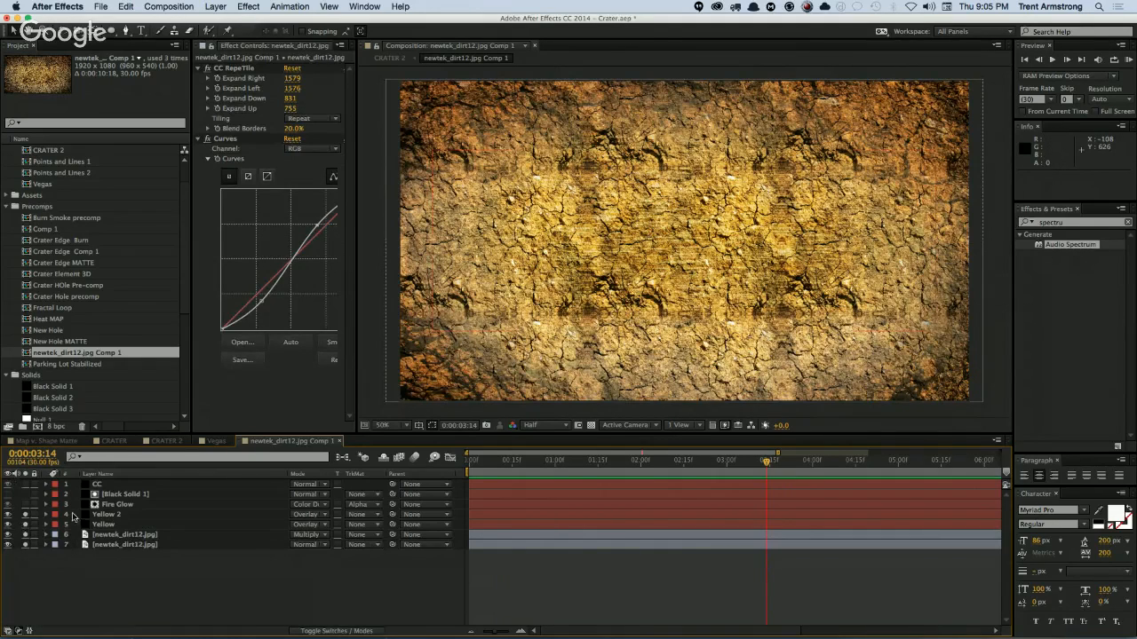
click(106, 516)
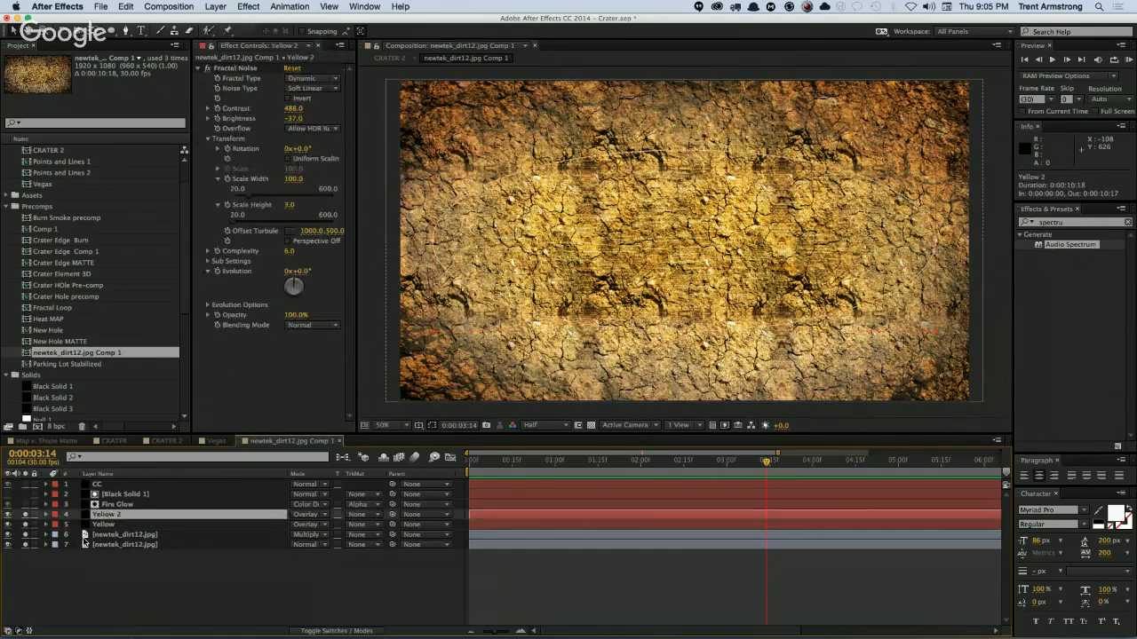
click(26, 505)
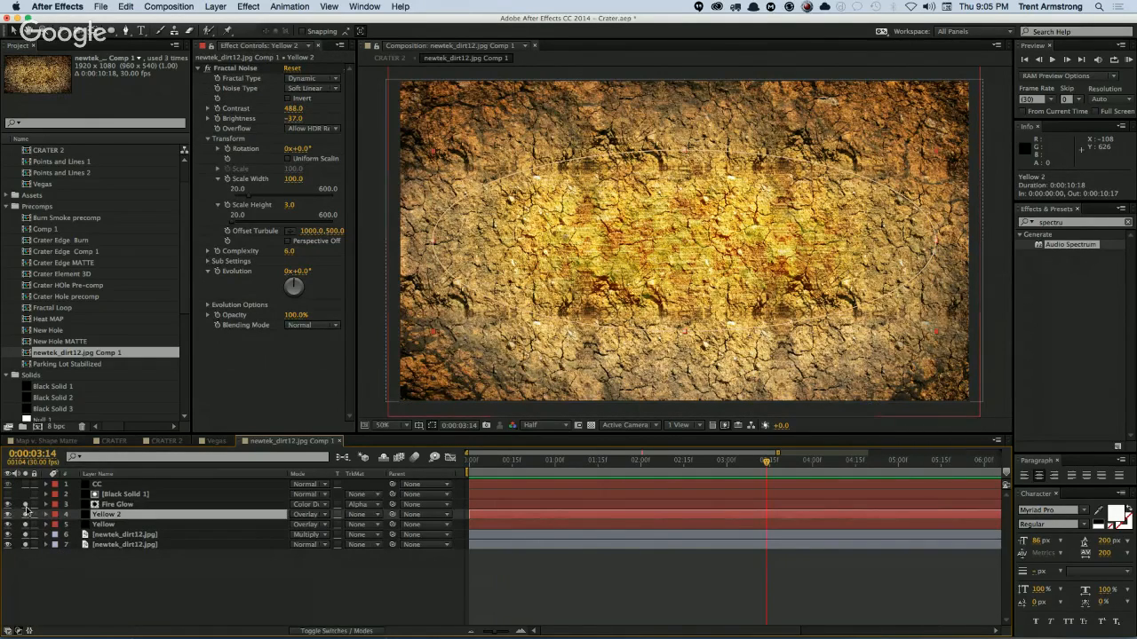
click(26, 504)
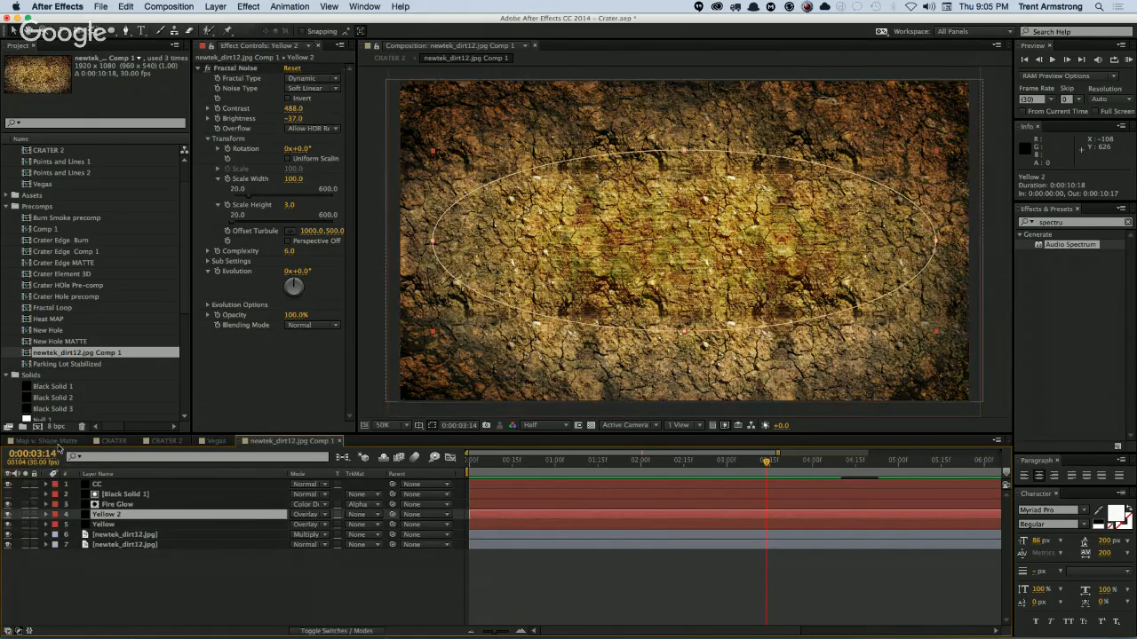
Step: Compare the CRATER and CRATER 2 compositions, and preview CRATER 2, stopping at 0:00:06:00
click(167, 440)
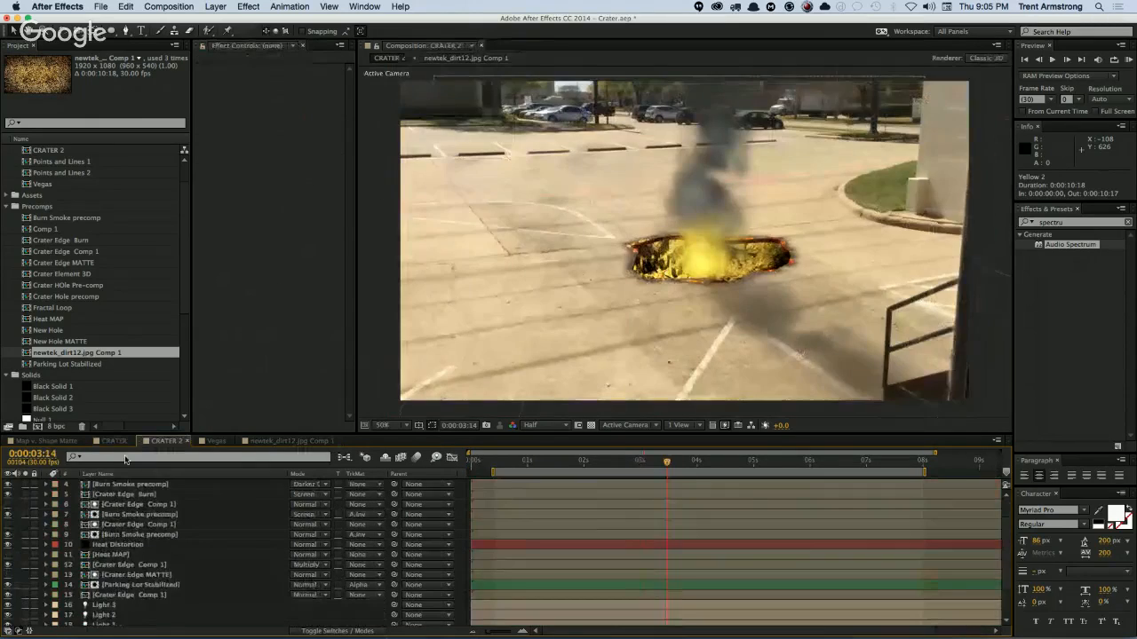
click(121, 442)
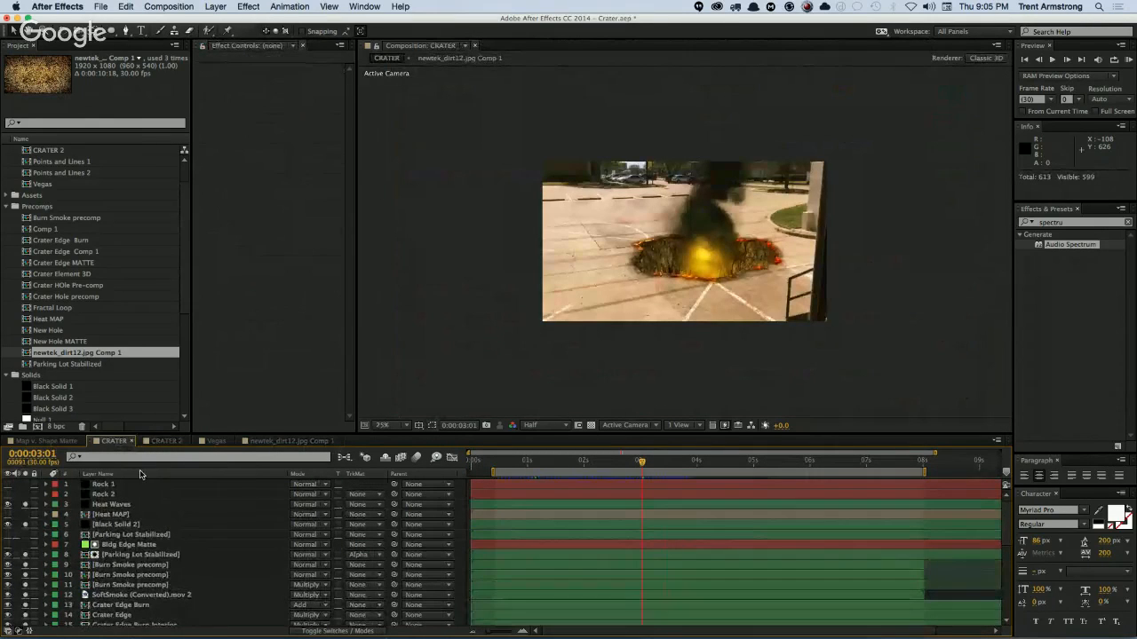
key(period)
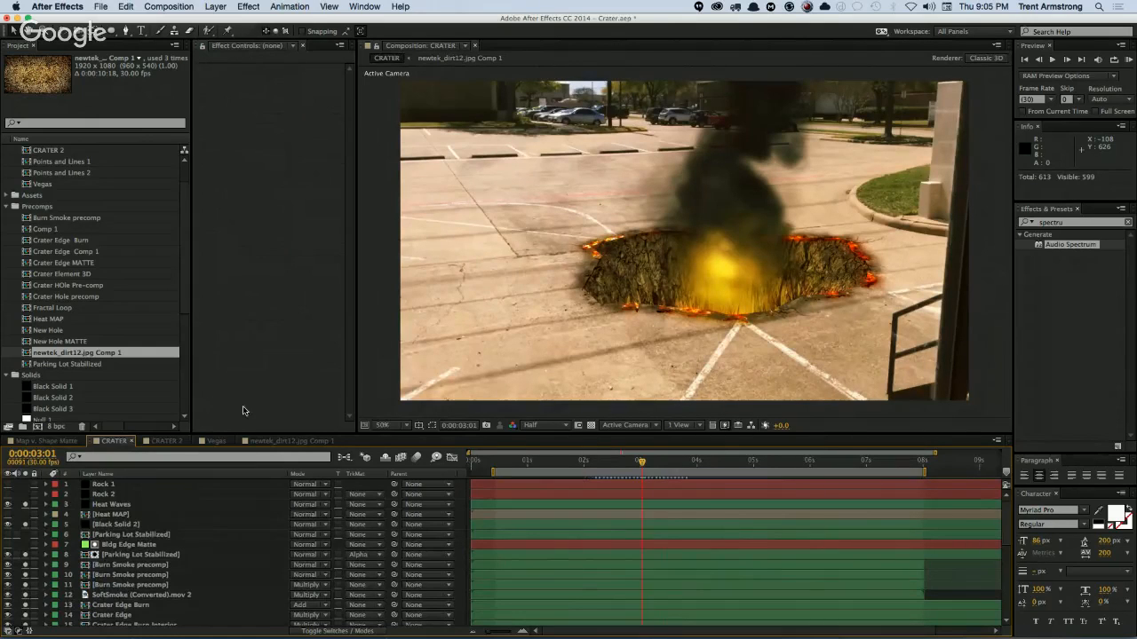
click(168, 441)
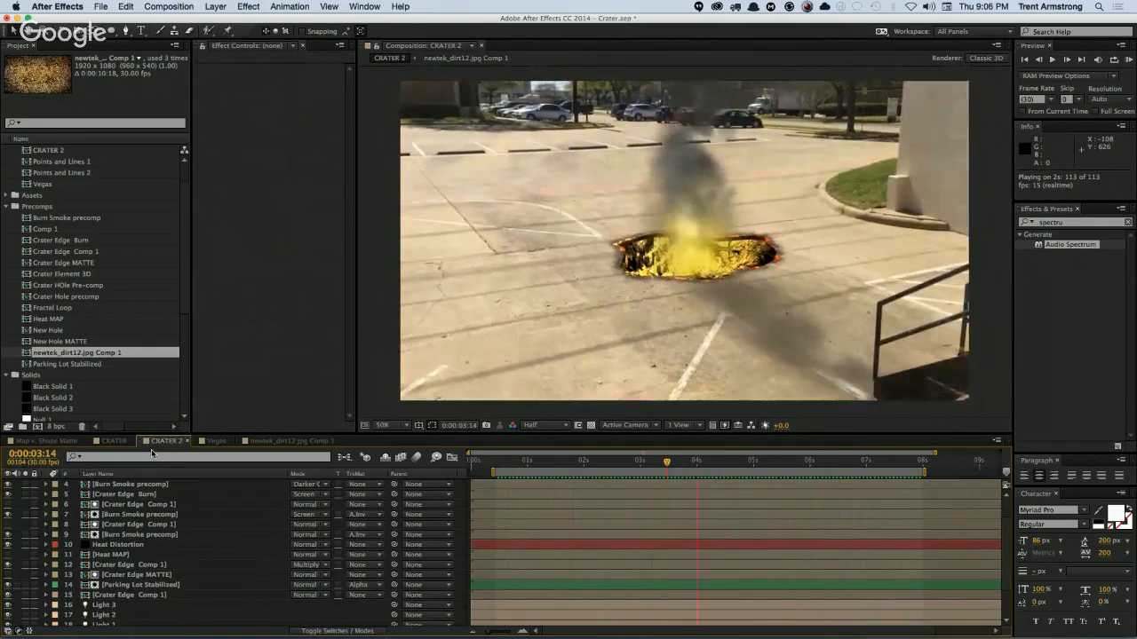
key(space)
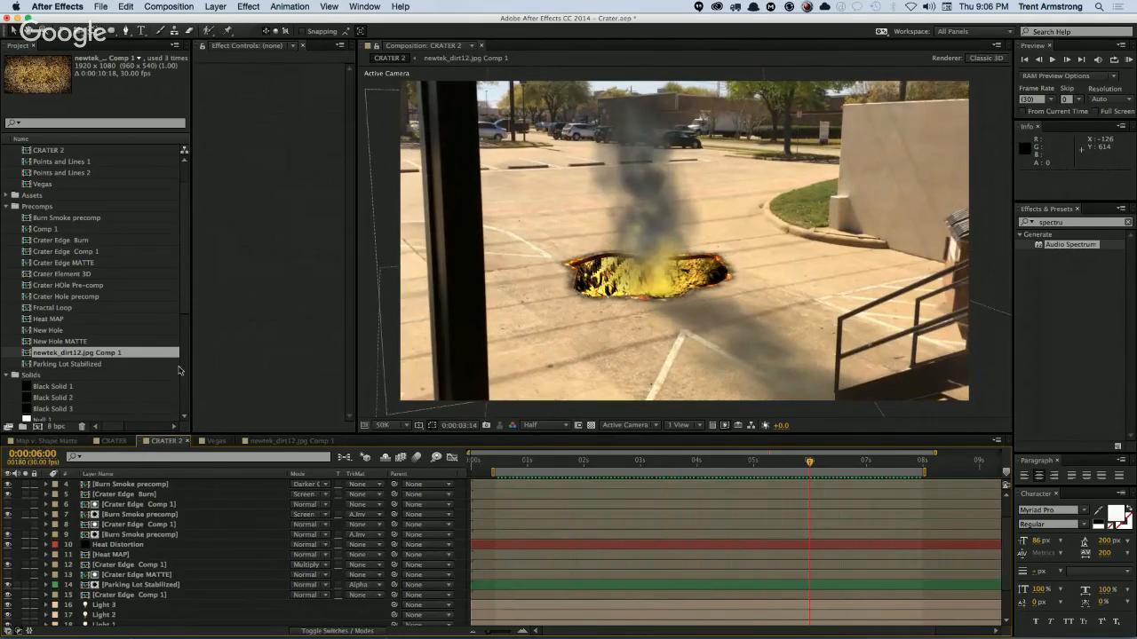
scroll(185, 228, up, 3)
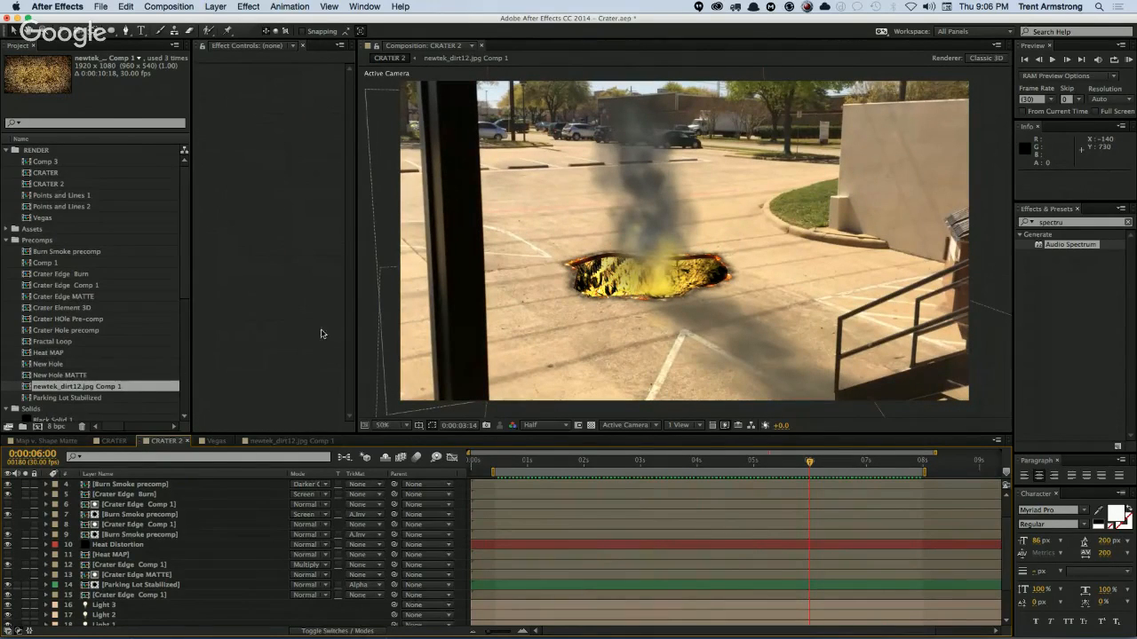
Step: Switch to Chrome and bring the Google Hangouts broadcast window to the front
key(super+Tab)
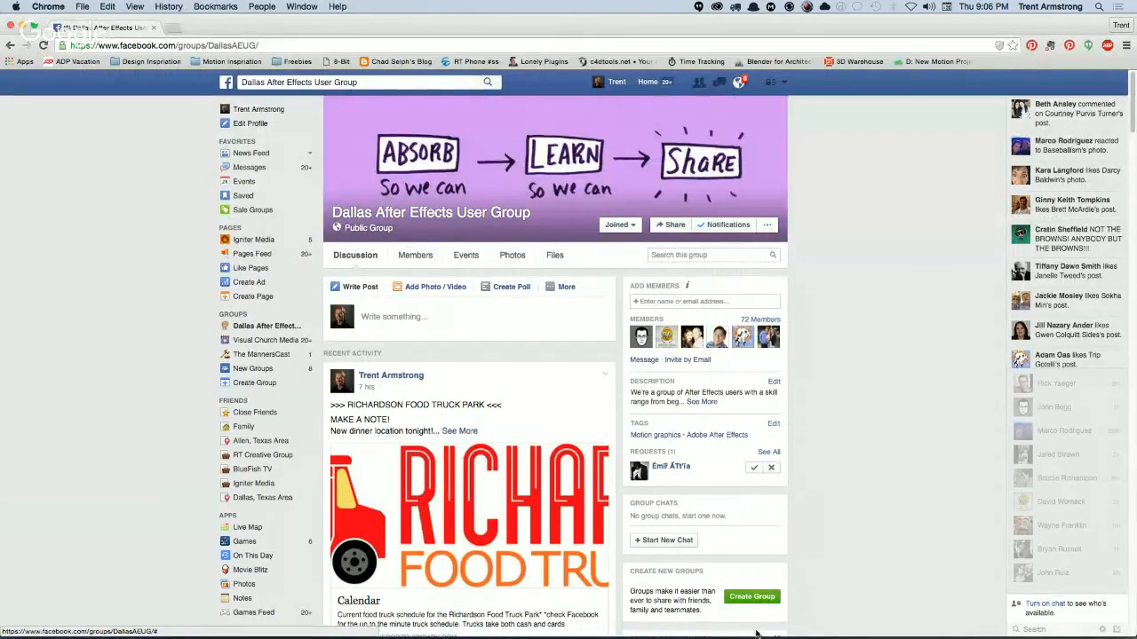
click(301, 6)
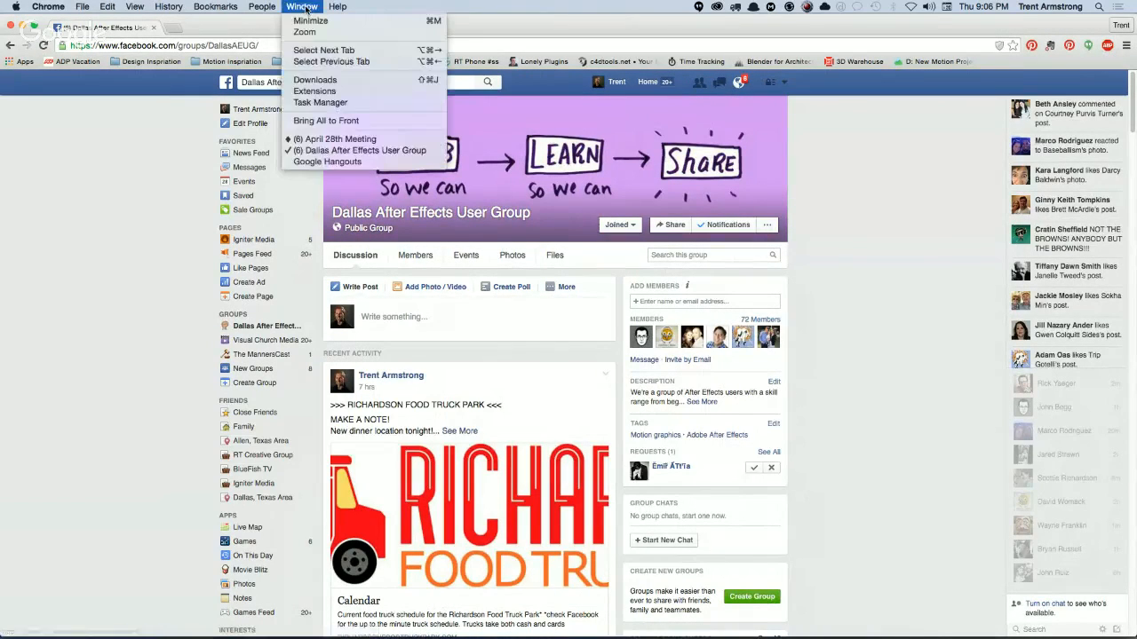
click(339, 161)
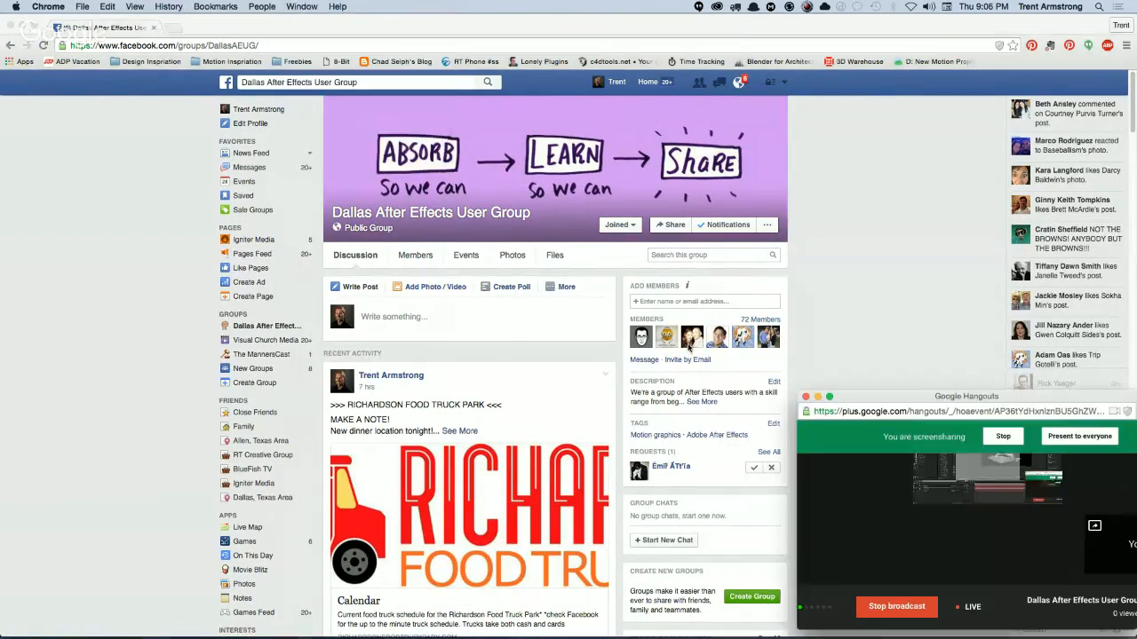